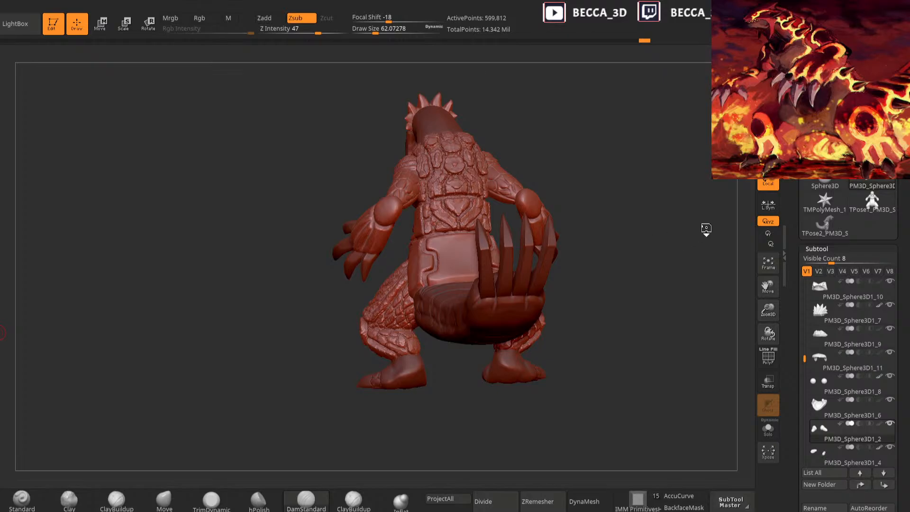
Isolate the PM3D_Sphere3D1_2 arm subtool by hiding every other subtool
left_click_drag(615, 166, 615, 165)
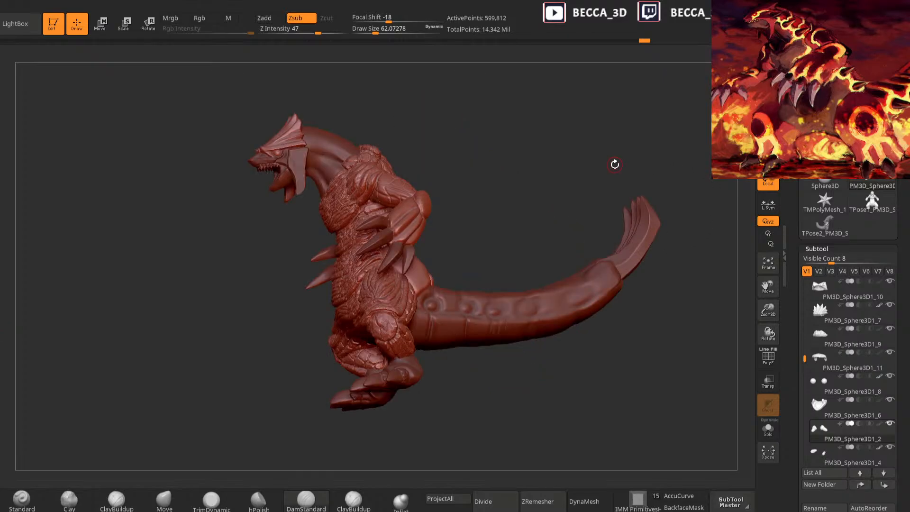
left_click_drag(502, 220, 560, 277)
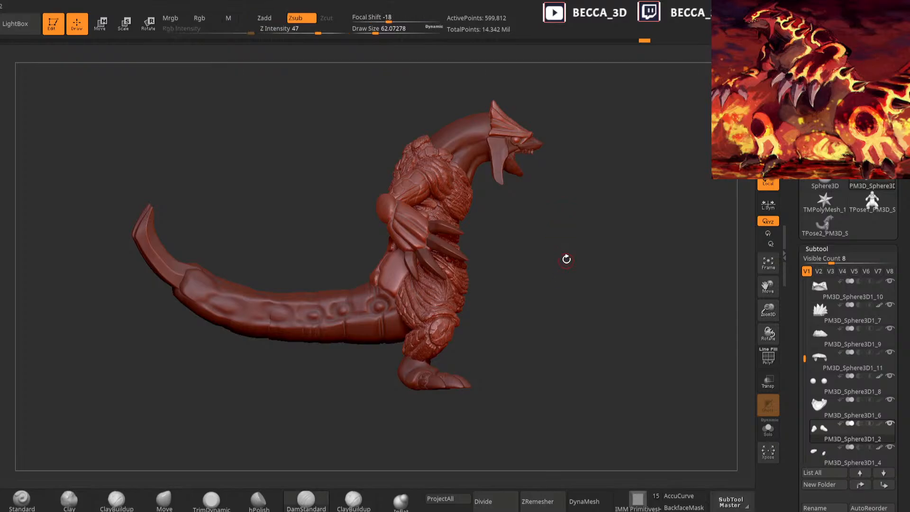
left_click_drag(585, 305, 441, 236)
key("b")
key("d")
key("s")
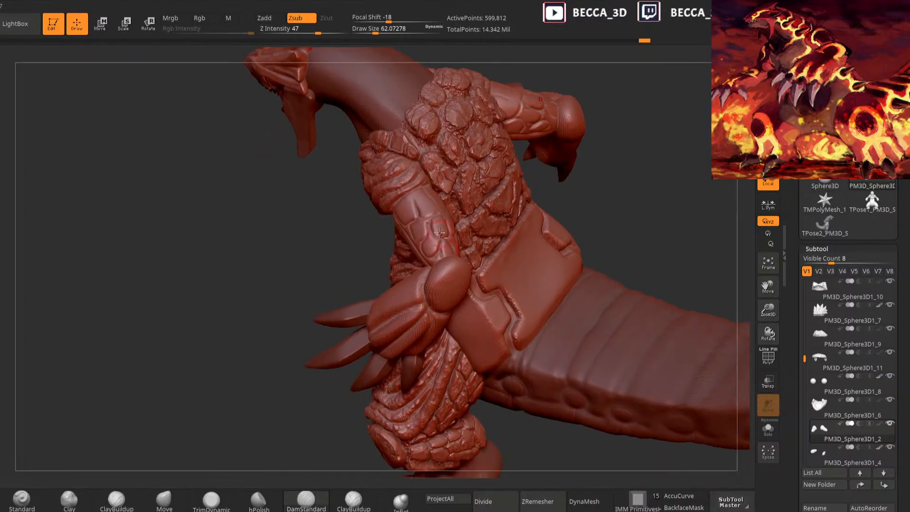
left_click(890, 423, "shift")
mouse_move(658, 405)
left_mouse_down()
mouse_move(520, 285)
mouse_move(549, 361)
mouse_move(539, 284)
mouse_move(510, 277)
mouse_move(559, 291)
mouse_move(531, 254)
left_mouse_up()
right_click(536, 279)
Sculpt the first lengthwise strokes down the middle of the forearm with the Standard brush
left_click(69, 499)
mouse_move(545, 201)
left_mouse_down("alt")
mouse_move(538, 252)
mouse_move(463, 264)
mouse_move(555, 236)
left_mouse_up("alt")
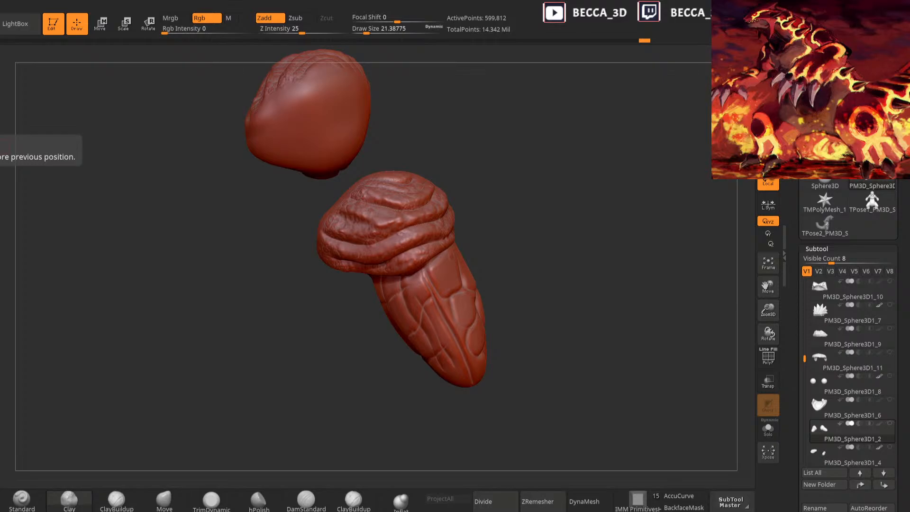
left_click_drag(559, 219, 653, 178)
left_click_drag(468, 235, 535, 244)
right_click_drag(449, 255, 407, 268)
key("ctrl")
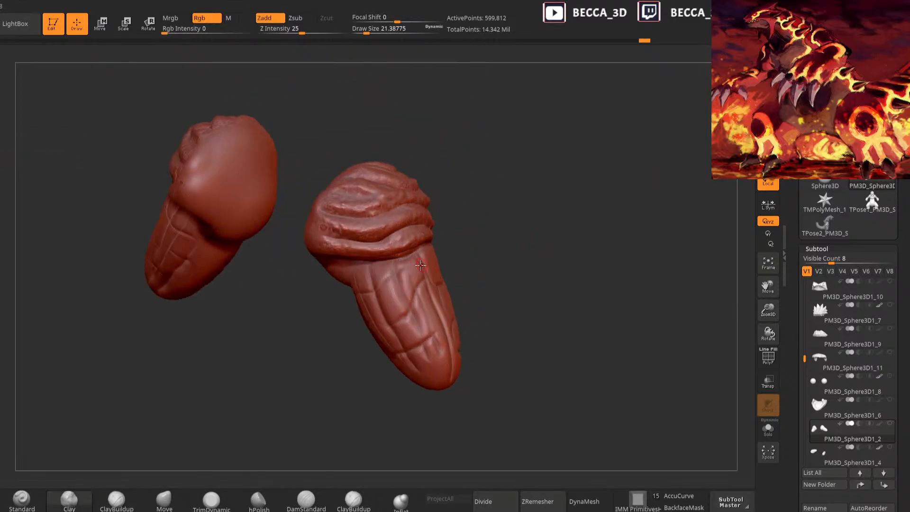
left_click(60, 501)
right_click_drag(420, 254, 475, 268)
left_click_drag(398, 263, 428, 349, "alt")
left_click_drag(398, 268, 423, 336, "alt")
mouse_move(496, 248)
left_mouse_down("alt")
mouse_move(499, 220)
mouse_move(413, 237)
mouse_move(414, 249)
left_mouse_up("alt")
Raise long lengthwise ridges from the shoulder folds to the forearm tip with the Standard brush at a draw size of about 20
key("space")
key("space")
left_click_drag(430, 298, 451, 350)
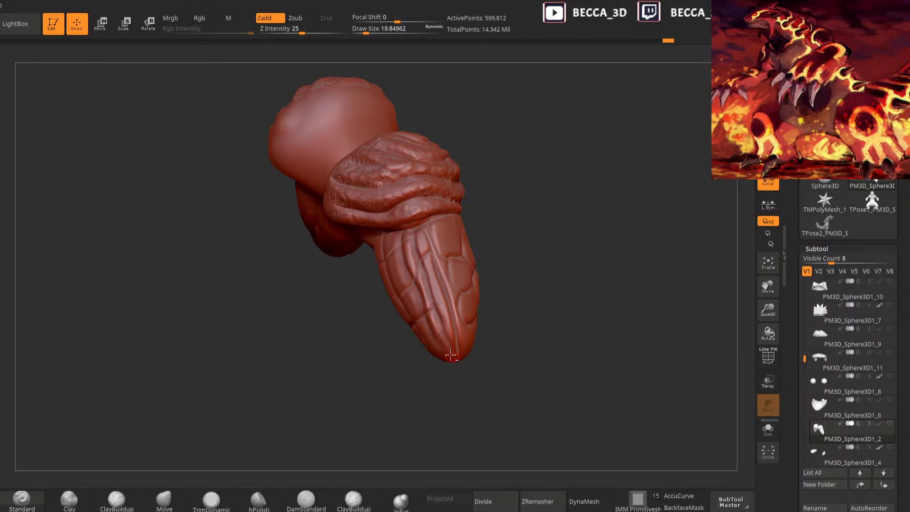
left_click_drag(425, 270, 449, 338)
left_click_drag(434, 285, 446, 327)
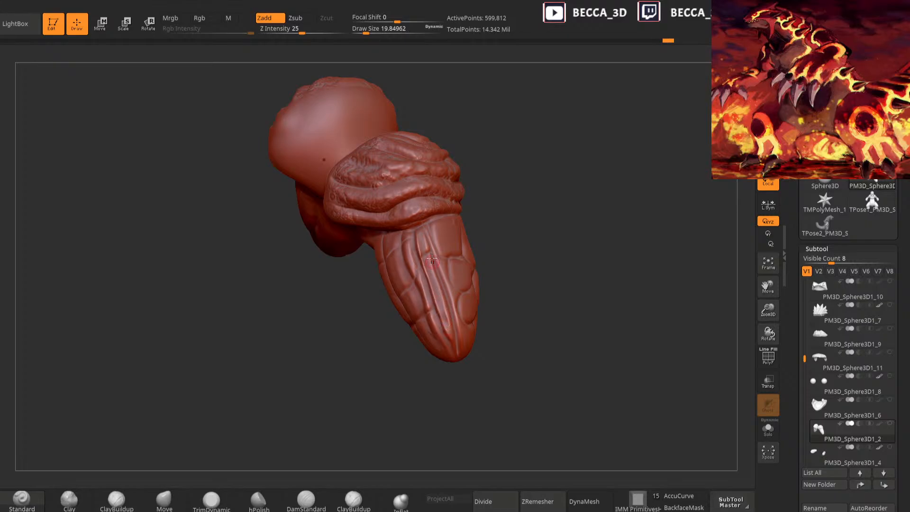
left_click_drag(432, 273, 452, 349)
mouse_move(489, 294)
left_mouse_down()
mouse_move(518, 278)
mouse_move(483, 271)
left_mouse_up()
key("ctrl+z")
left_click_drag(422, 226, 425, 243)
left_click_drag(489, 294, 515, 281)
Add more parallel Standard brush ridges along the inner forearm, extending them towards its rounded tip
left_click_drag(436, 284, 474, 354)
left_click_drag(514, 286, 522, 270)
left_click_drag(425, 289, 456, 351)
left_click_drag(429, 281, 450, 322)
left_click_drag(517, 310, 536, 280)
left_click_drag(425, 261, 464, 347)
mouse_move(507, 270)
left_mouse_down()
mouse_move(410, 245)
mouse_move(464, 349)
left_mouse_up()
left_click_drag(417, 276, 467, 349)
left_click_drag(486, 326, 491, 290)
Sculpt short cross ridges over the lengthwise ones to form a wrinkled grid on the inner forearm
mouse_move(404, 260)
left_mouse_down()
mouse_move(422, 301)
mouse_move(462, 349)
mouse_move(538, 240)
mouse_move(521, 200)
mouse_move(456, 219)
left_mouse_up()
left_click_drag(382, 288, 421, 270)
left_click_drag(479, 227, 507, 226)
mouse_move(397, 266)
left_mouse_down()
mouse_move(403, 278)
mouse_move(420, 248)
mouse_move(486, 194)
mouse_move(444, 226)
mouse_move(446, 265)
mouse_move(465, 264)
mouse_move(445, 268)
mouse_move(480, 254)
mouse_move(410, 301)
left_mouse_up()
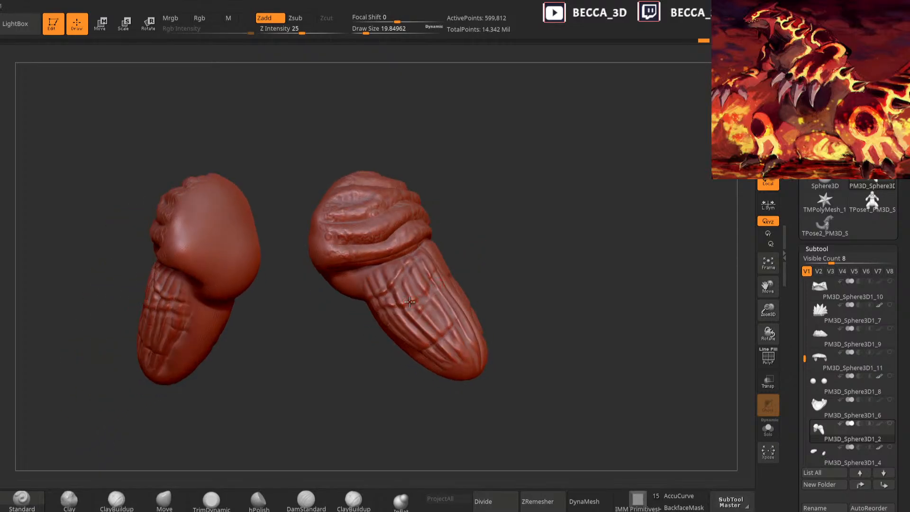
left_click_drag(448, 262, 466, 255)
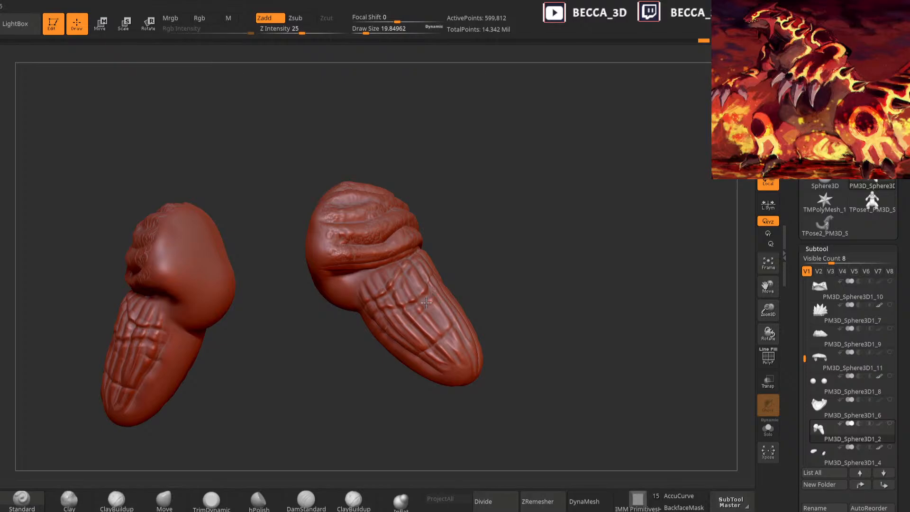
left_click_drag(403, 313, 391, 311)
left_click_drag(460, 262, 482, 253)
left_click_drag(413, 306, 387, 324)
left_click_drag(467, 284, 439, 272)
left_click_drag(388, 313, 432, 300)
left_click_drag(461, 271, 444, 281)
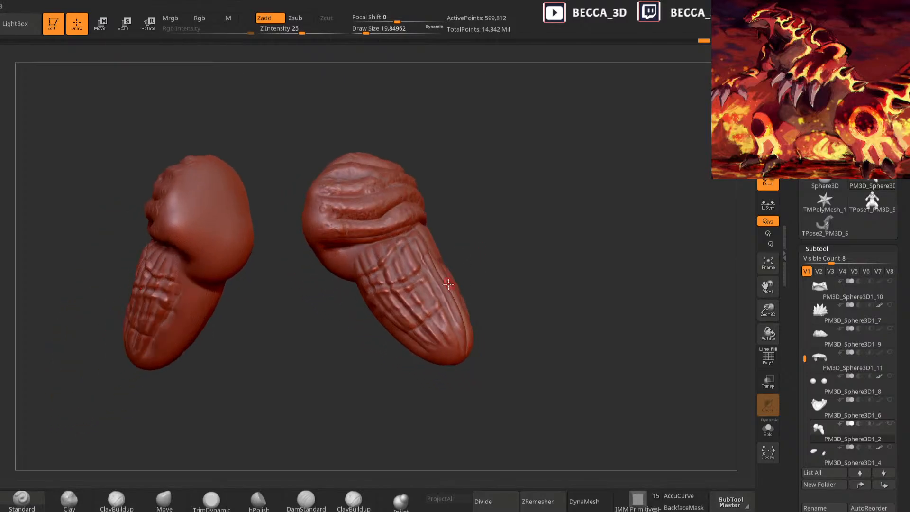
left_click_drag(358, 332, 383, 342)
left_click_drag(383, 308, 408, 299)
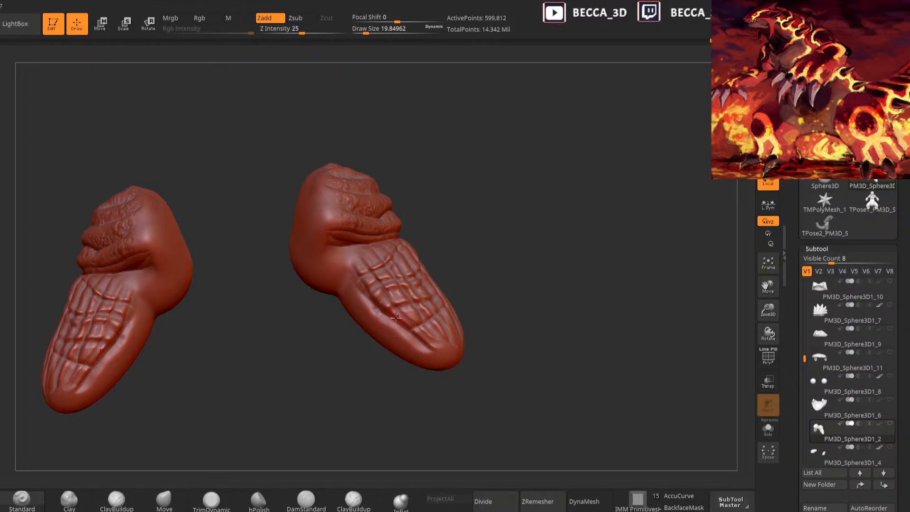
Deepen the grooves between the inner forearm's ridges with the DamStandard brush, both across and along the arm
left_click(307, 501)
left_click_drag(468, 292, 429, 304)
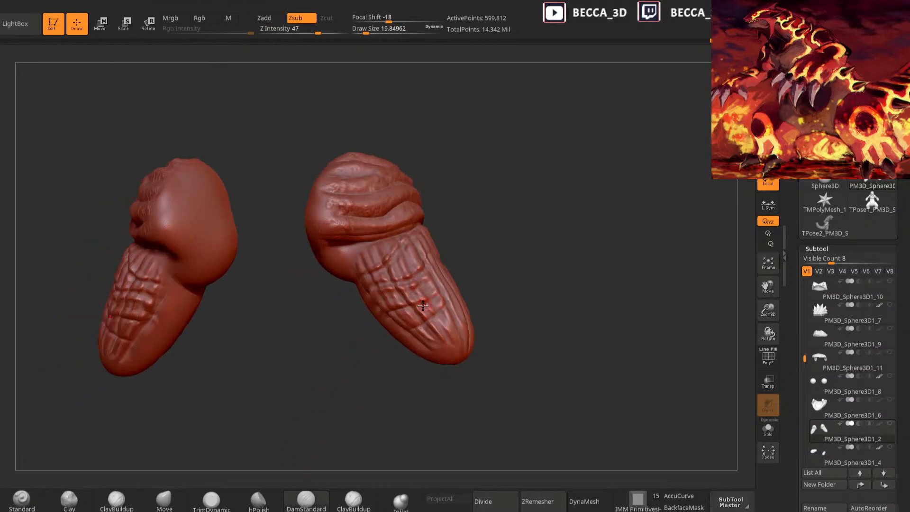
left_click_drag(461, 273, 458, 238)
left_click_drag(367, 289, 421, 269)
mouse_move(442, 238)
left_mouse_down()
mouse_move(438, 256)
mouse_move(383, 237)
left_mouse_up()
left_click_drag(453, 332, 404, 254)
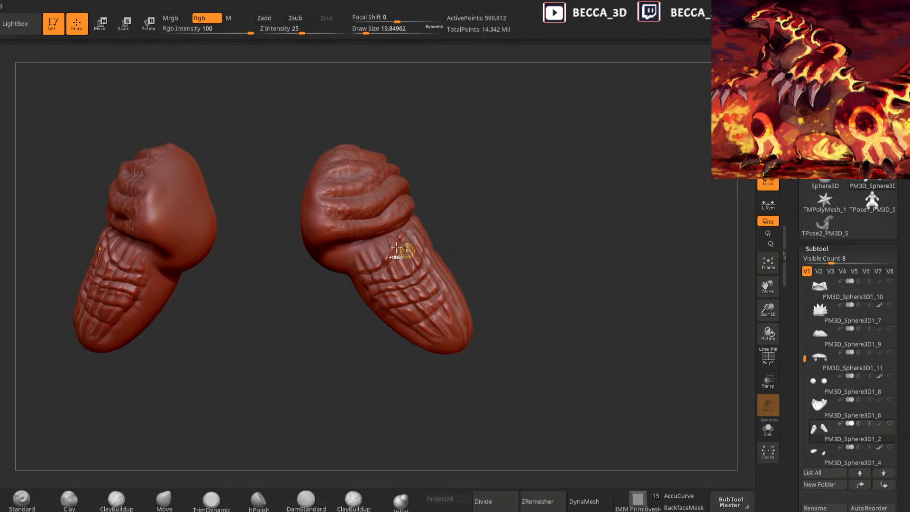
left_click_drag(466, 352, 492, 267)
left_click_drag(401, 246, 388, 262)
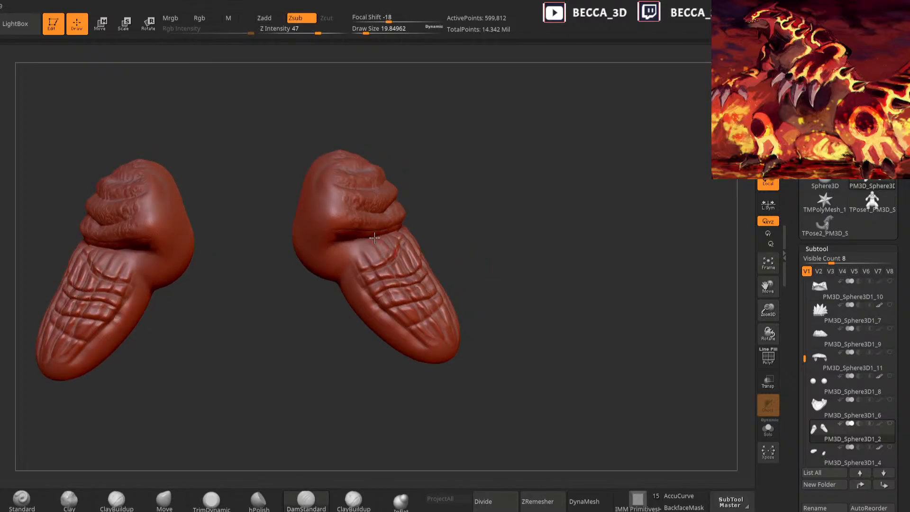
left_click_drag(399, 297, 420, 324)
left_click_drag(356, 250, 414, 333)
mouse_move(493, 262)
left_mouse_down()
mouse_move(520, 227)
mouse_move(467, 261)
left_mouse_up()
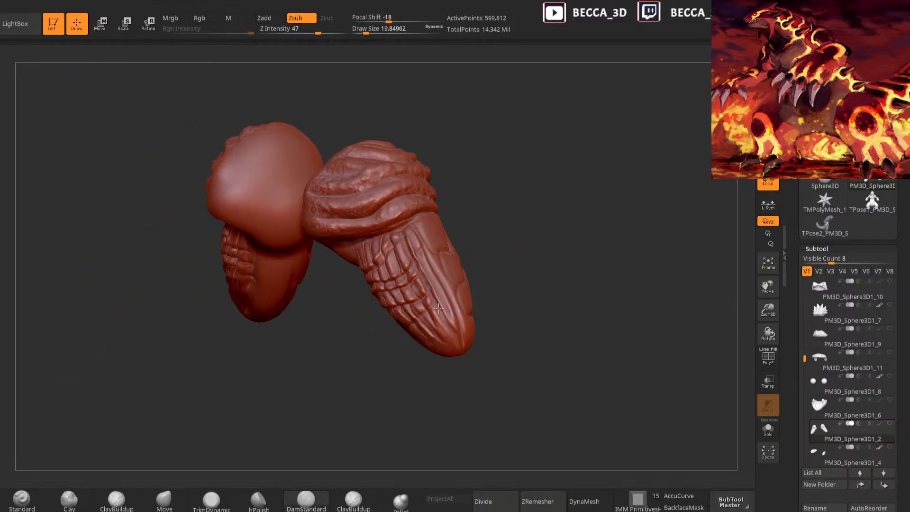
Set the Clay brush to a draw size of about 47 and compare the isolated arms with the full body
left_click(69, 500)
key("space")
mouse_move(465, 167)
left_mouse_down()
mouse_move(498, 189)
mouse_move(486, 183)
mouse_move(453, 229)
left_mouse_up()
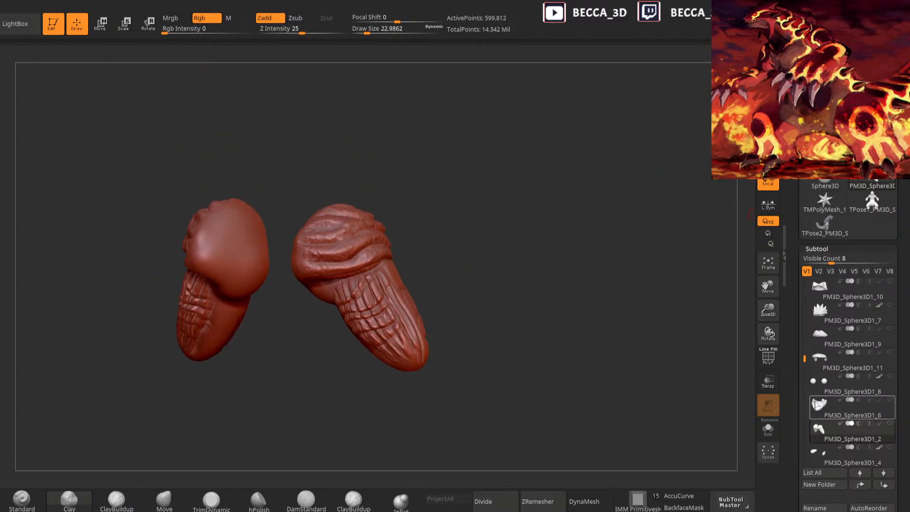
key("space")
mouse_move(471, 241)
left_mouse_down()
mouse_move(471, 250)
mouse_move(440, 265)
mouse_move(431, 252)
left_mouse_up()
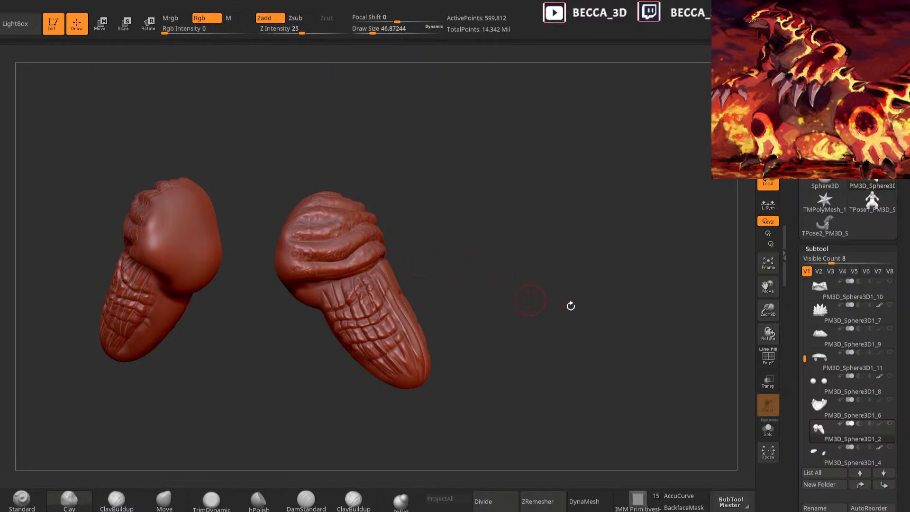
left_click(890, 424, "alt")
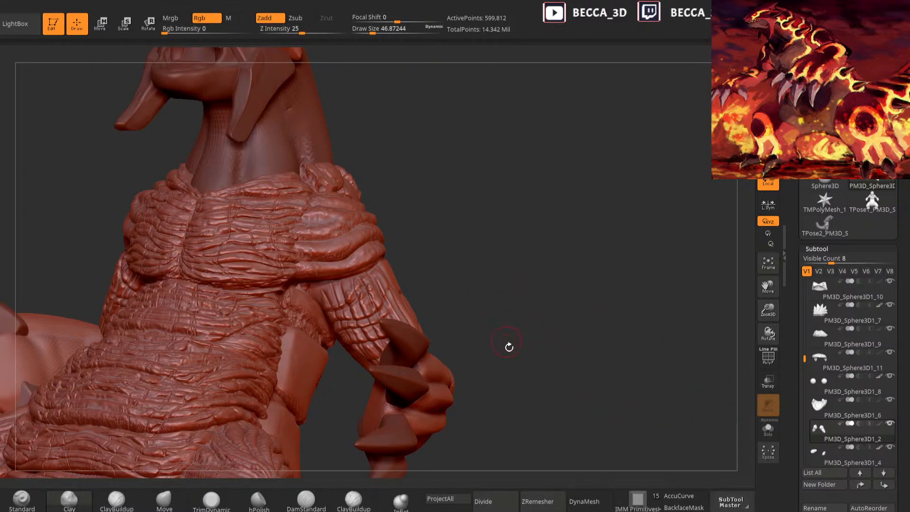
left_click(890, 423, "alt")
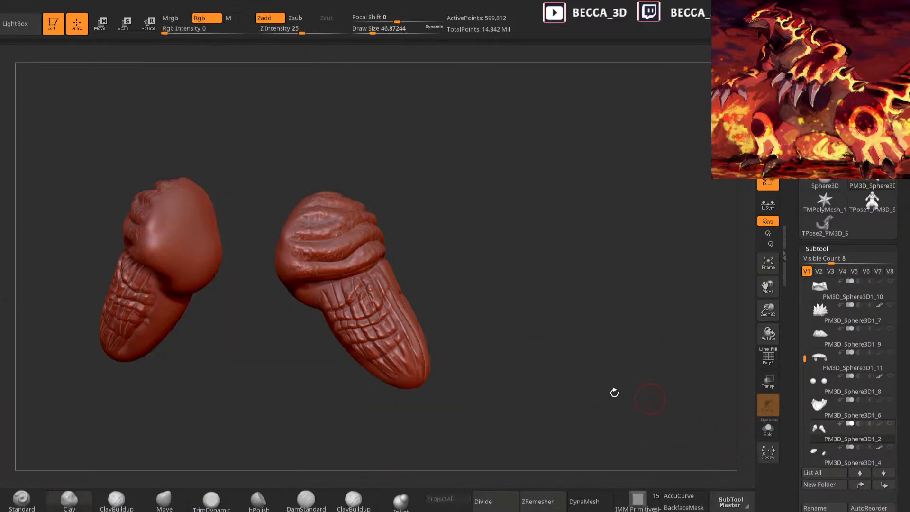
Build up the inner forearm just below the shoulder folds with the Clay brush and smooth the transition
mouse_move(393, 253)
left_mouse_down()
mouse_move(374, 295)
mouse_move(391, 276)
mouse_move(432, 278)
left_mouse_up()
mouse_move(409, 334)
left_mouse_down()
mouse_move(447, 246)
mouse_move(408, 256)
mouse_move(390, 242)
mouse_move(344, 280)
left_mouse_up()
left_click_drag(419, 244, 398, 245)
left_click_drag(312, 303, 328, 294)
mouse_move(408, 251)
left_mouse_down()
mouse_move(429, 237)
mouse_move(417, 249)
left_mouse_up()
left_click_drag(338, 309, 325, 315)
mouse_move(410, 259)
left_mouse_down("shift")
mouse_move(418, 244)
mouse_move(411, 253)
left_mouse_up("shift")
left_click_drag(317, 304, 345, 333, "shift")
left_click_drag(409, 254, 407, 241)
mouse_move(346, 302)
left_mouse_down("shift")
mouse_move(334, 297)
mouse_move(343, 294)
left_mouse_up("shift")
Add further Clay strokes over the wrinkled grid towards the lower forearm
left_click_drag(426, 266, 405, 277)
left_click_drag(342, 307, 332, 315)
left_click_drag(460, 263, 463, 217)
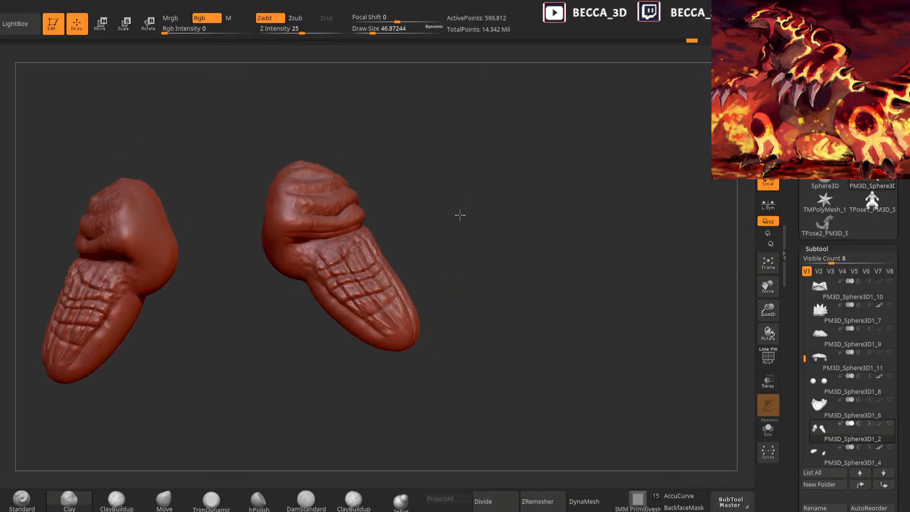
left_click_drag(375, 321, 381, 324)
mouse_move(450, 298)
left_mouse_down()
mouse_move(437, 264)
mouse_move(418, 256)
mouse_move(412, 329)
left_mouse_up()
mouse_move(443, 190)
left_mouse_down()
mouse_move(479, 174)
mouse_move(459, 235)
mouse_move(474, 239)
mouse_move(457, 260)
mouse_move(419, 372)
left_mouse_up()
Carve creases between the upper plates of the outer forearm with the DamStandard brush at a draw size of about 20
left_click(306, 501)
key("space")
left_click_drag(502, 227, 463, 284)
mouse_move(404, 299)
left_mouse_down("shift")
mouse_move(402, 306)
mouse_move(395, 296)
left_mouse_up("shift")
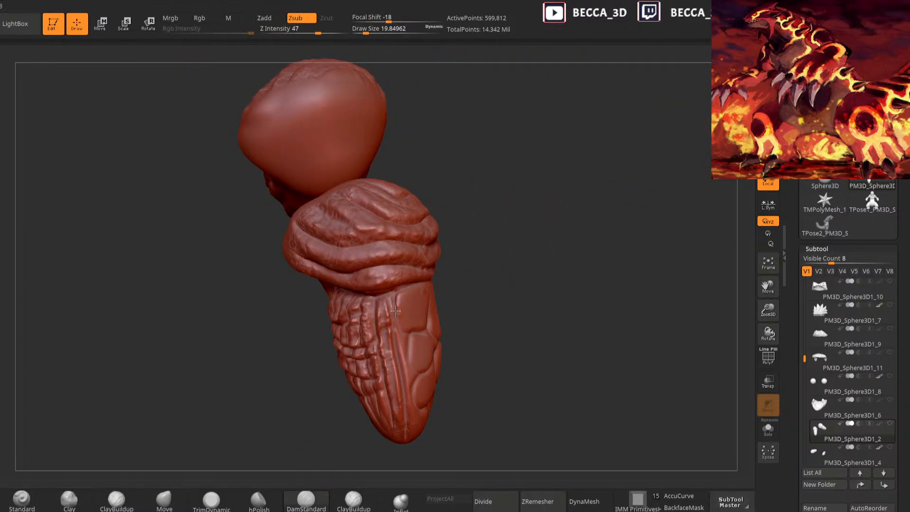
right_click_drag(401, 326, 433, 319)
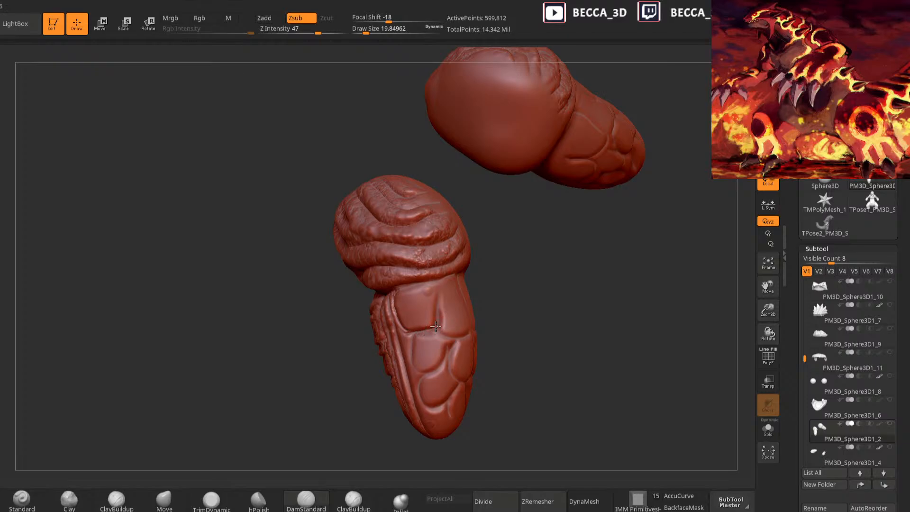
mouse_move(432, 283)
right_mouse_down()
mouse_move(483, 274)
mouse_move(571, 233)
right_mouse_up()
right_click_drag(434, 273, 487, 257)
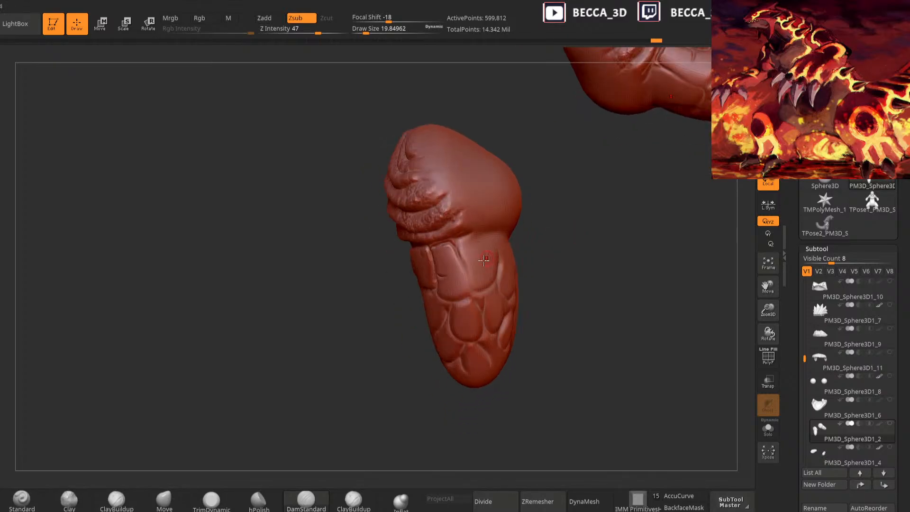
Divide the large plates on the upper outer forearm into smaller blocky plates with DamStandard grooves
mouse_move(448, 277)
left_mouse_down()
mouse_move(461, 265)
mouse_move(455, 245)
left_mouse_up()
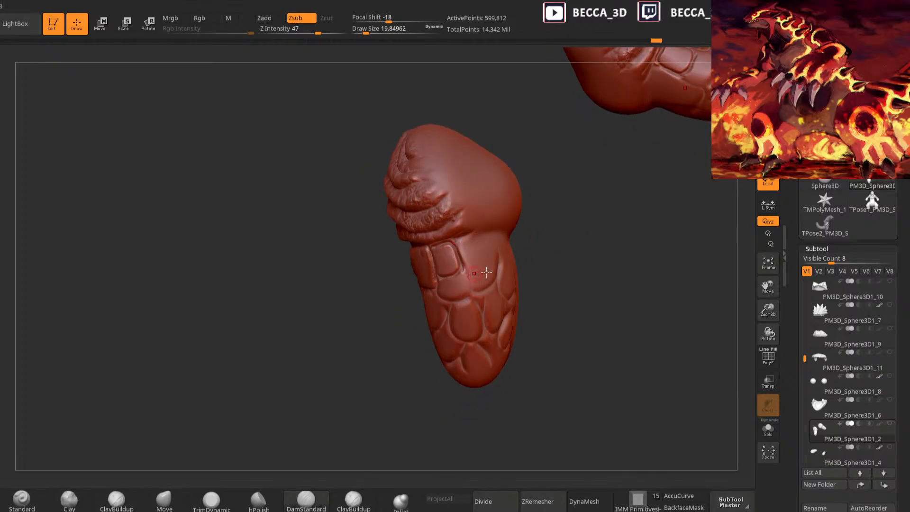
right_click_drag(479, 274, 457, 269)
right_click_drag(519, 264, 470, 270)
left_click_drag(475, 274, 466, 292)
right_click_drag(490, 273, 569, 237)
mouse_move(436, 288)
left_mouse_down()
mouse_move(440, 277)
mouse_move(449, 303)
left_mouse_up()
right_click_drag(496, 283, 481, 290)
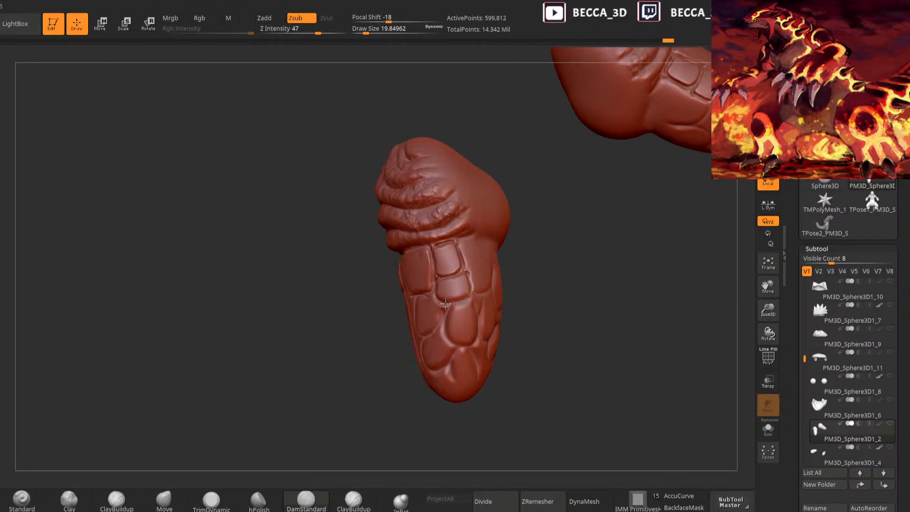
right_click_drag(320, 434, 308, 411, "alt")
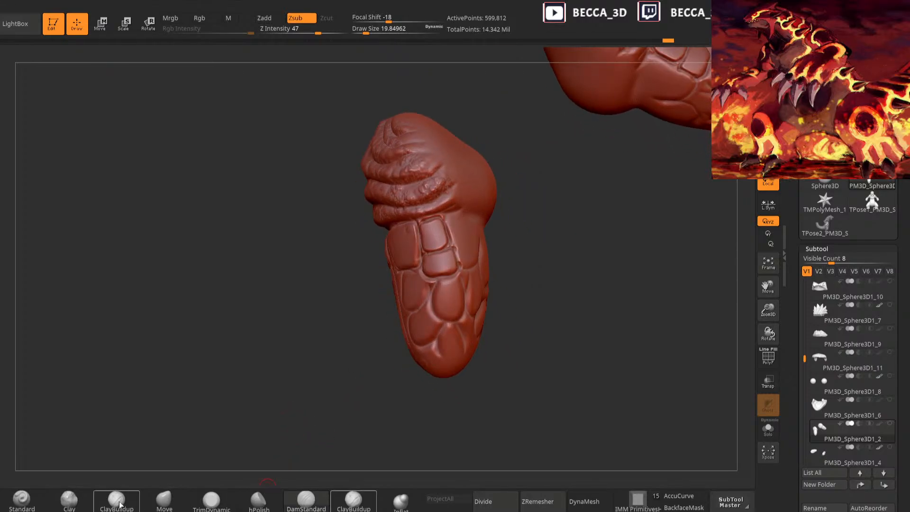
left_click(69, 500)
key("space")
left_click_drag(462, 239, 462, 240)
left_click_drag(439, 249, 438, 233)
key("ctrl+z")
key("space")
Mask one plate on the upper outer forearm, invert the mask, work over the plate with Clay, and clear the mask
right_click_drag(467, 231, 495, 258)
mouse_move(411, 228)
left_mouse_down("ctrl")
mouse_move(414, 254)
mouse_move(399, 259)
left_mouse_up("ctrl")
right_click_drag(482, 204, 509, 232, "alt")
left_click_drag(507, 217, 514, 225, "ctrl")
mouse_move(421, 257)
left_mouse_down("ctrl")
mouse_move(438, 262)
mouse_move(417, 287)
left_mouse_up("ctrl")
key("space")
left_click_drag(509, 221, 513, 221)
left_click(502, 227, "ctrl")
mouse_move(423, 258)
left_mouse_down()
mouse_move(437, 255)
mouse_move(432, 291)
mouse_move(437, 270)
left_mouse_up()
left_click(212, 500)
left_click_drag(513, 237, 546, 245, "ctrl")
Isolate the large upper plate with an inverted mask, roughen it with Clay at draw size about 47, and flatten it with TrimDynamic
mouse_move(401, 263)
left_mouse_down("ctrl")
mouse_move(433, 292)
mouse_move(439, 279)
mouse_move(393, 283)
left_mouse_up("ctrl")
left_click(483, 261, "ctrl")
left_click(117, 500)
key("space")
left_click_drag(315, 358, 354, 359)
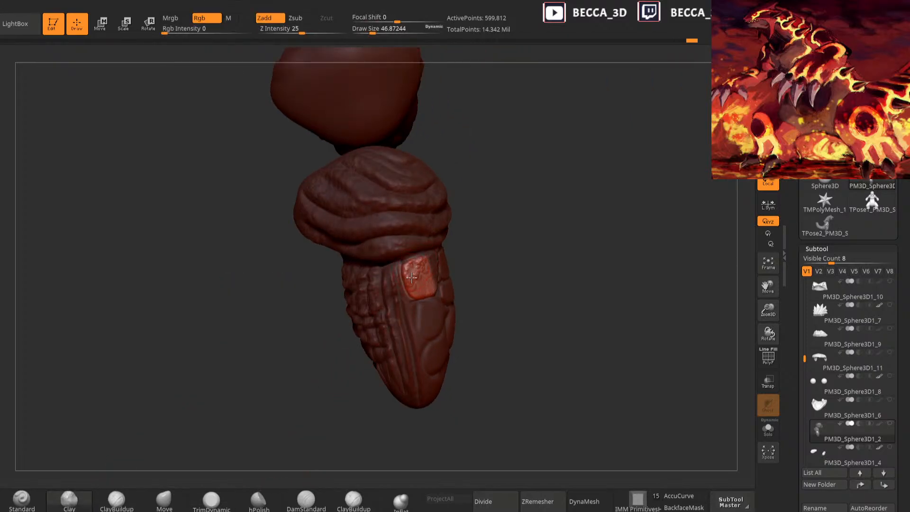
left_click(211, 500)
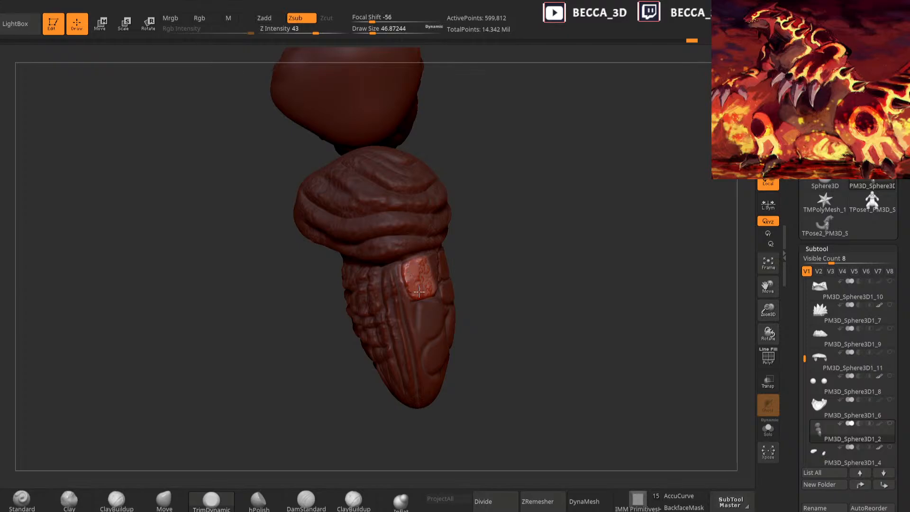
mouse_move(464, 259)
left_mouse_down()
mouse_move(514, 264)
mouse_move(494, 252)
mouse_move(424, 269)
mouse_move(439, 289)
mouse_move(455, 280)
mouse_move(441, 264)
left_mouse_up()
left_click_drag(494, 234, 504, 243, "ctrl")
Isolate the narrow plate below it with an inverted mask, then roughen it with Clay and TrimDynamic at draw size about 34
mouse_move(504, 237)
left_mouse_down()
mouse_move(484, 223)
mouse_move(526, 254)
left_mouse_up()
mouse_move(422, 264)
left_mouse_down("ctrl")
mouse_move(415, 282)
mouse_move(420, 275)
left_mouse_up("ctrl")
left_click(493, 241, "ctrl")
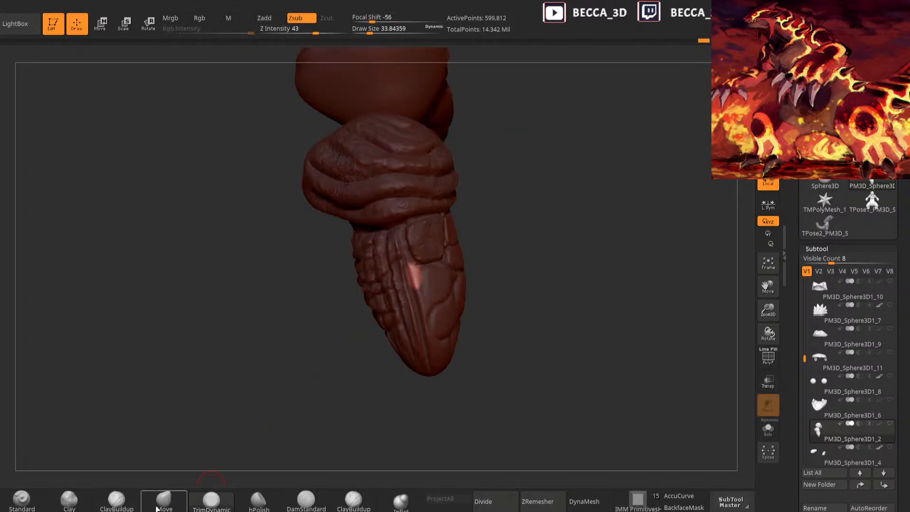
left_click(73, 505)
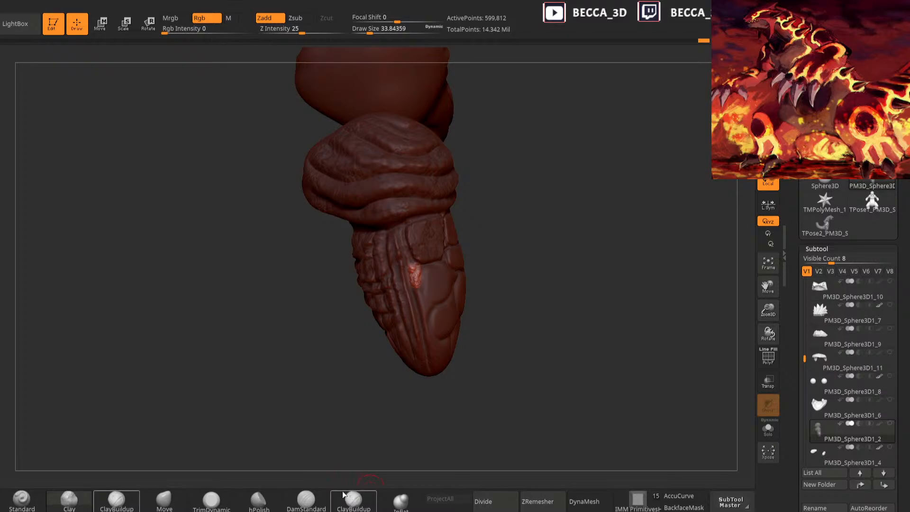
left_click(211, 502)
left_click_drag(415, 283, 416, 280)
left_click_drag(486, 256, 456, 255)
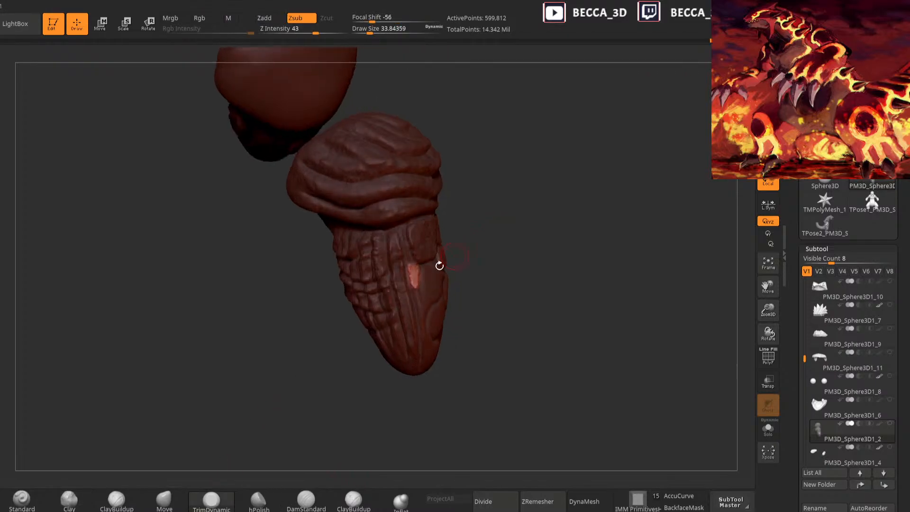
Carve the edges around the two roughened plates with the DamStandard brush at a draw size of about 21
left_click(306, 502)
key("space")
mouse_move(505, 216)
left_mouse_down()
mouse_move(489, 217)
mouse_move(505, 254)
left_mouse_up()
key("space")
left_click_drag(417, 266, 423, 265)
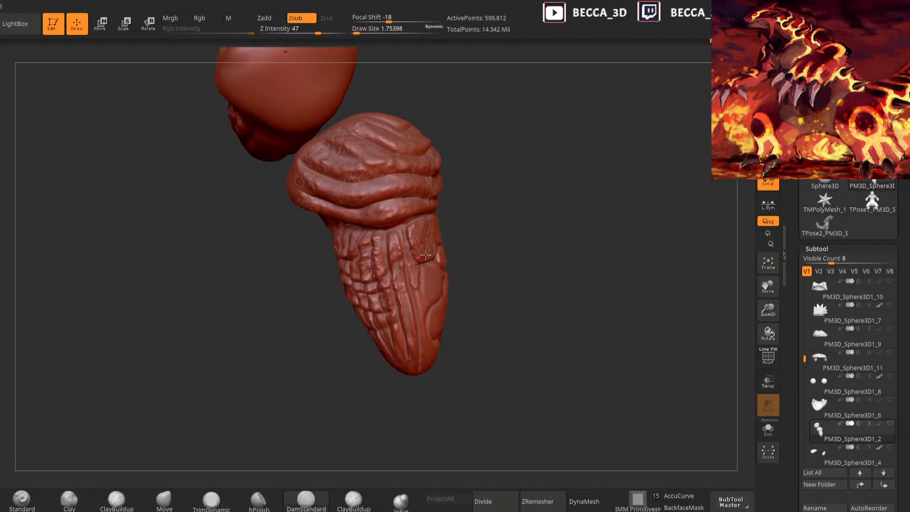
right_click_drag(422, 257, 422, 265, "ctrl")
key("space")
left_click_drag(408, 263, 409, 261)
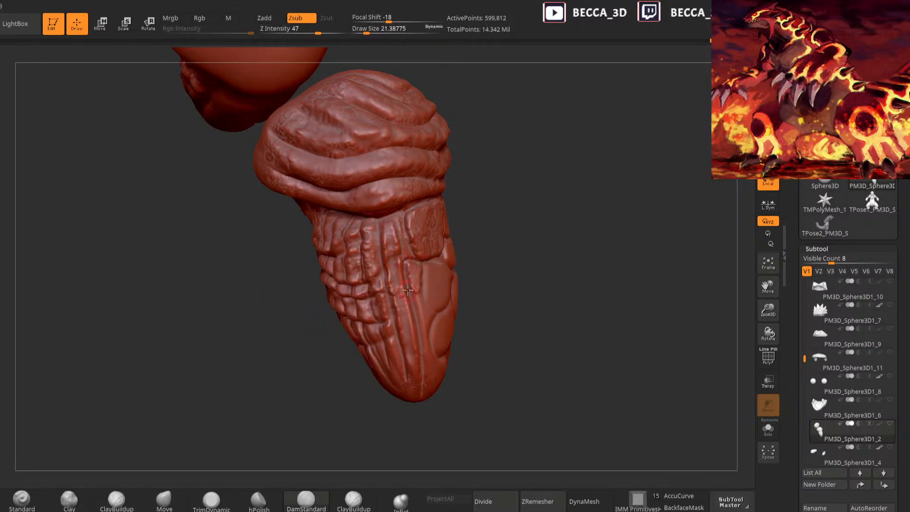
Deepen the long grooves between the wrinkled ridges and the outer plates down to the forearm tip
right_click_drag(419, 295, 439, 219)
mouse_move(400, 225)
left_mouse_down()
mouse_move(407, 256)
mouse_move(398, 212)
left_mouse_up()
left_click_drag(406, 267, 424, 396)
mouse_move(463, 278)
right_mouse_down()
mouse_move(490, 283)
mouse_move(500, 246)
mouse_move(418, 290)
right_mouse_up()
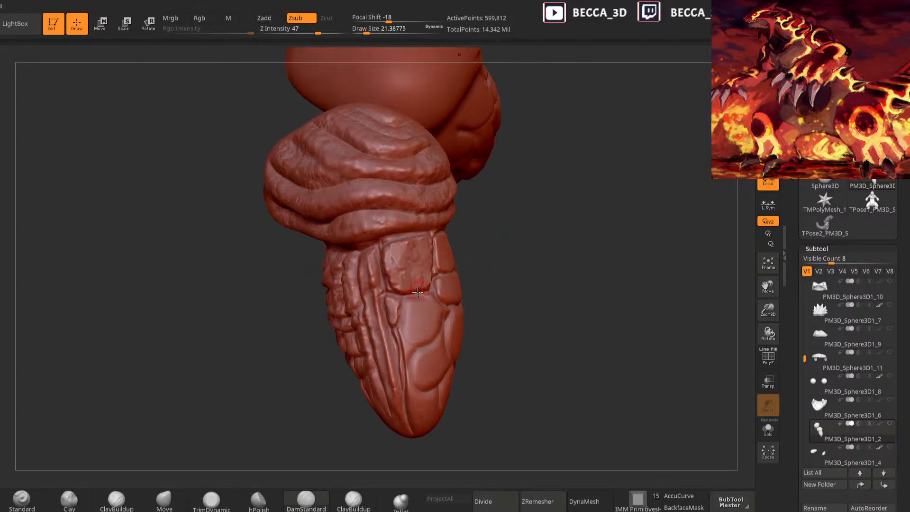
Carve a rounded outline around the smooth plate directly below the large roughened plate
mouse_move(404, 302)
left_mouse_down()
mouse_move(407, 347)
mouse_move(415, 346)
left_mouse_up()
right_click_drag(464, 342, 411, 338)
mouse_move(410, 339)
left_mouse_down()
mouse_move(423, 343)
mouse_move(442, 300)
left_mouse_up()
right_click_drag(442, 299, 429, 294)
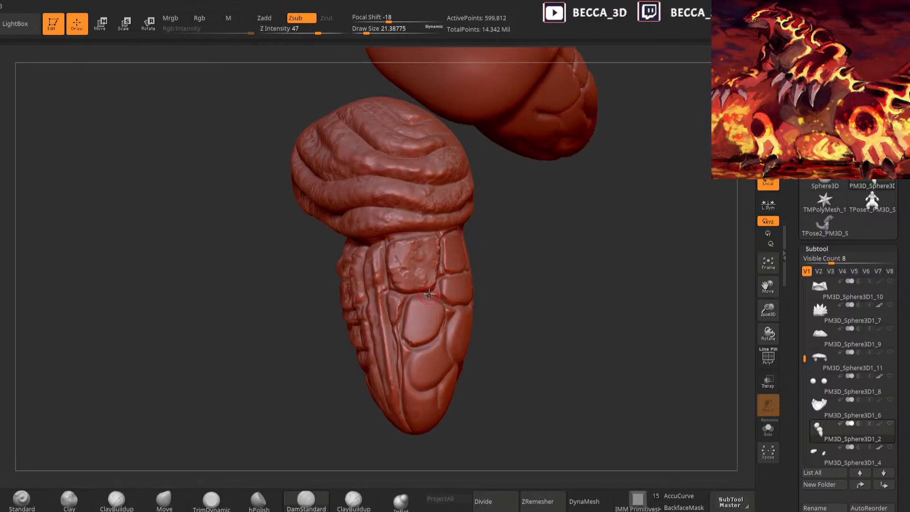
Isolate the smooth plate below the large roughened plate with an inverted mask, then roughen it with Clay and TrimDynamic at draw size about 47
left_click_drag(402, 324, 405, 347)
mouse_move(430, 296)
left_mouse_down("ctrl")
mouse_move(414, 294)
mouse_move(403, 335)
mouse_move(437, 338)
mouse_move(448, 303)
left_mouse_up("ctrl")
left_click(504, 276, "ctrl")
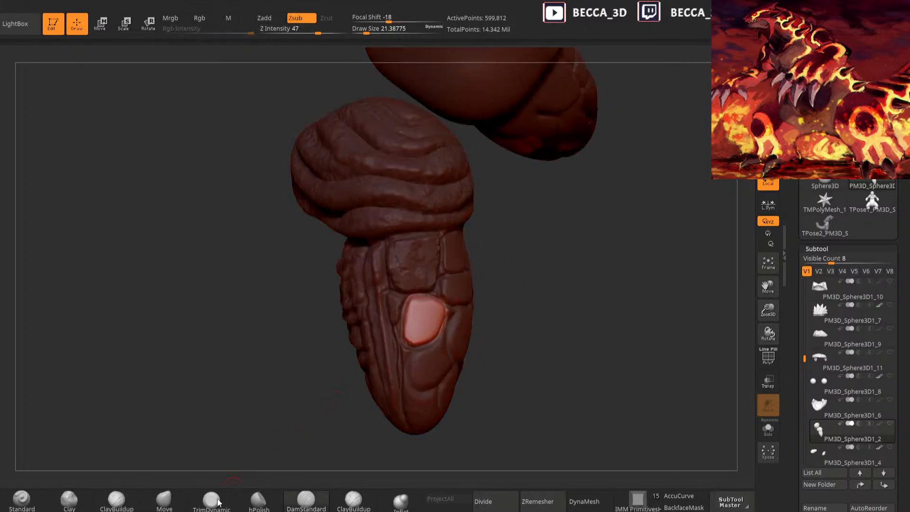
left_click(84, 507)
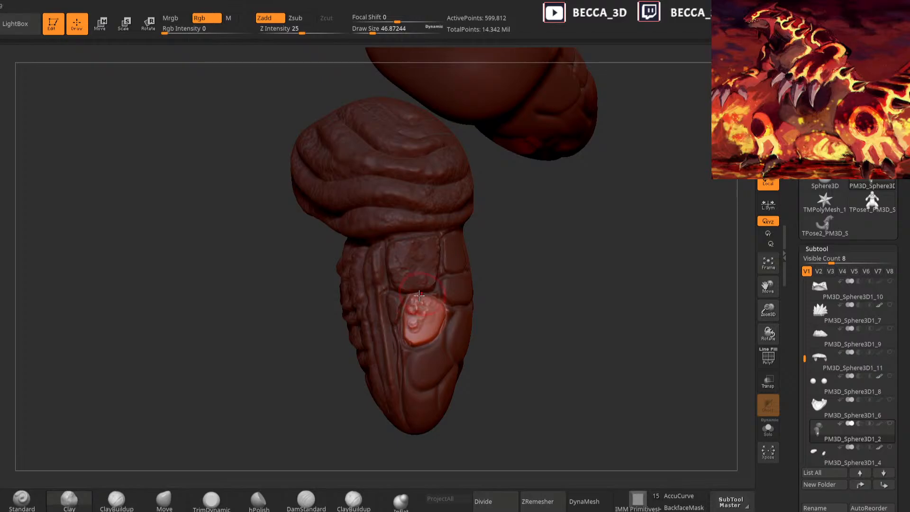
left_click(202, 508)
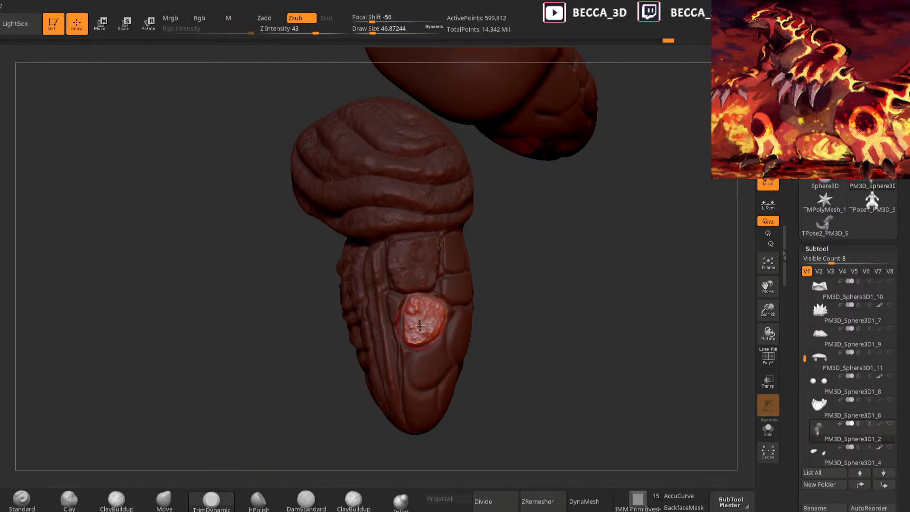
mouse_move(526, 303)
left_mouse_down("ctrl")
mouse_move(547, 284)
mouse_move(522, 293)
mouse_move(508, 284)
mouse_move(497, 297)
mouse_move(526, 335)
mouse_move(523, 313)
left_mouse_up("ctrl")
Sculpt the gaps around the roughened plates and beside the long ridges with ClayBuildup at a draw size of about 18
key("bracketleft")
key("bracketleft")
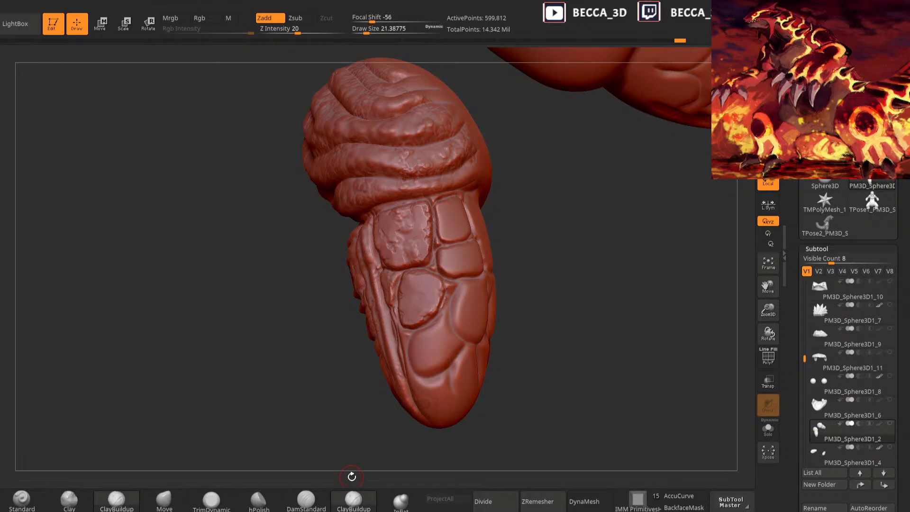
key("space")
left_click_drag(511, 260, 508, 260)
left_click_drag(557, 315, 526, 311)
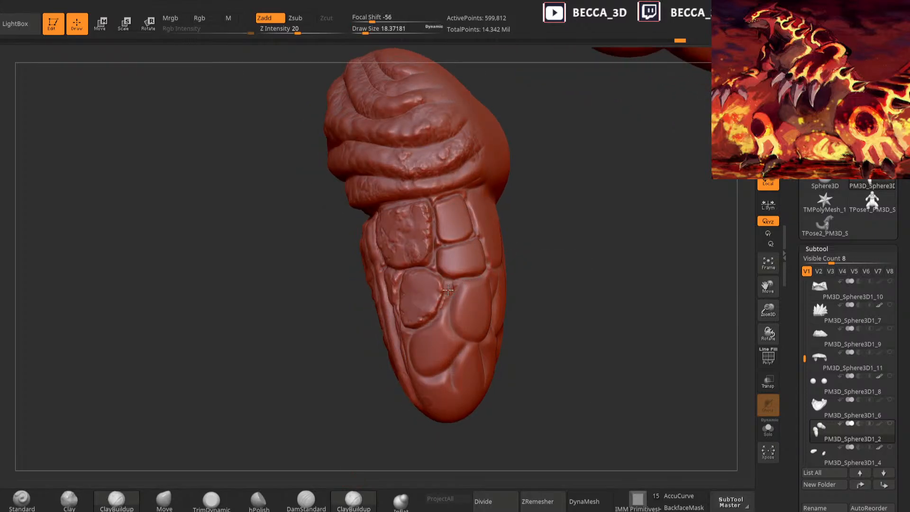
mouse_move(510, 251)
left_mouse_down()
mouse_move(551, 288)
mouse_move(559, 266)
mouse_move(427, 289)
left_mouse_up()
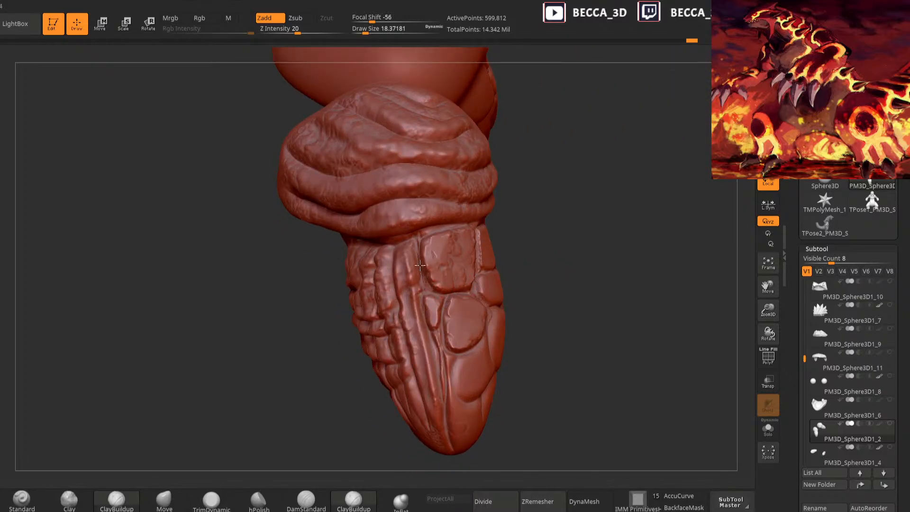
left_click_drag(516, 258, 508, 265)
left_click_drag(436, 327, 441, 344)
Isolate the small narrow area between the long ridges and lower plates with an inverted mask, then shape it with Clay and TrimDynamic
left_click_drag(538, 323, 524, 265)
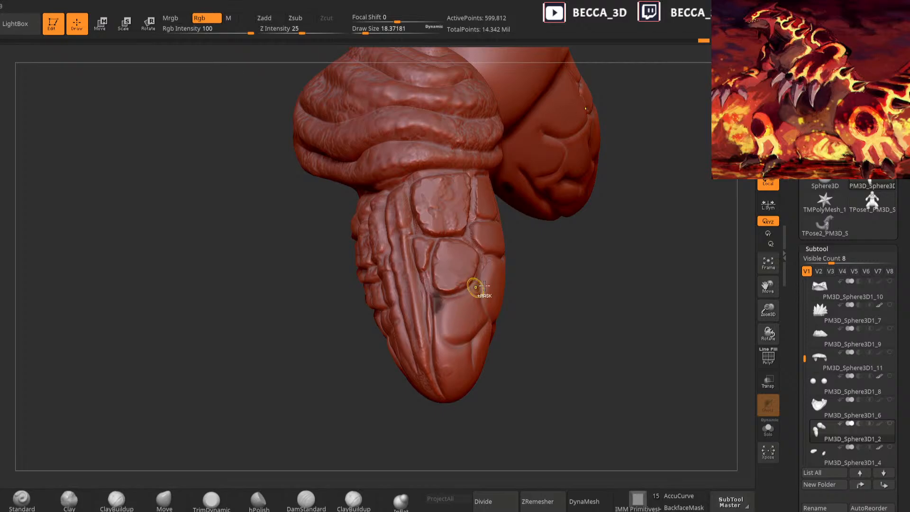
left_click_drag(407, 373, 357, 428)
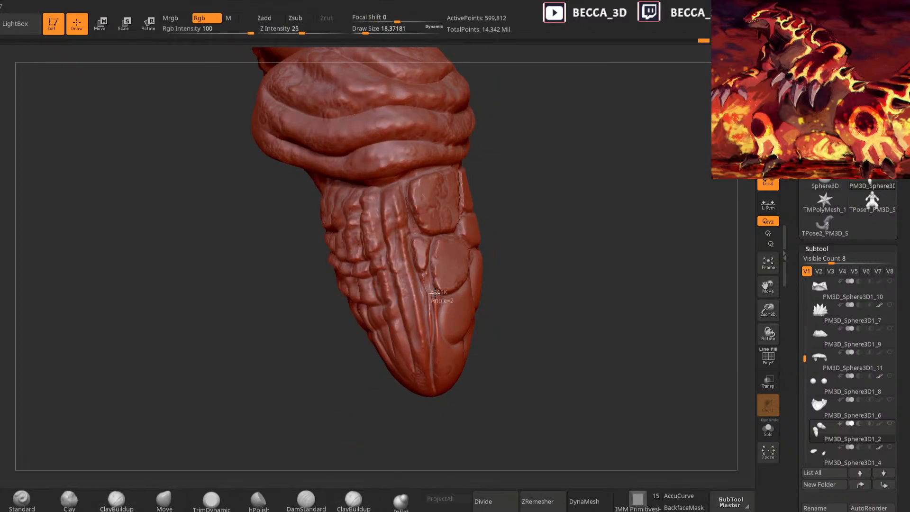
left_click(507, 281, "ctrl")
left_click(69, 500)
key("space")
left_click(437, 309)
left_click(212, 501)
key("space")
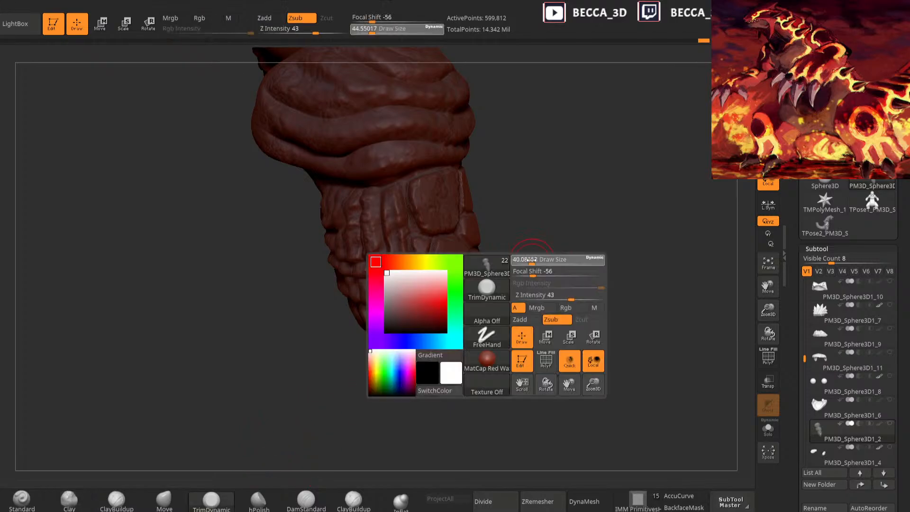
left_click_drag(517, 285, 479, 278)
left_click_drag(531, 256, 557, 277, "ctrl")
Isolate the oval plate on the outer side with an inverted mask, then roughen it with Clay and TrimDynamic at draw size about 54
mouse_move(607, 251)
left_mouse_down()
mouse_move(571, 254)
mouse_move(507, 289)
mouse_move(453, 285)
mouse_move(460, 346)
mouse_move(489, 314)
mouse_move(469, 281)
mouse_move(553, 260)
mouse_move(529, 260)
left_mouse_up()
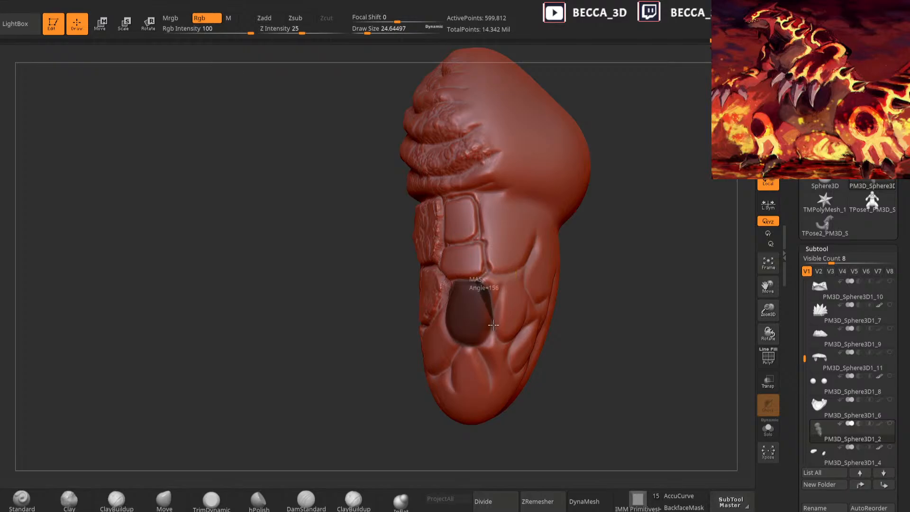
left_click(605, 268, "ctrl")
left_click_drag(588, 265, 621, 263)
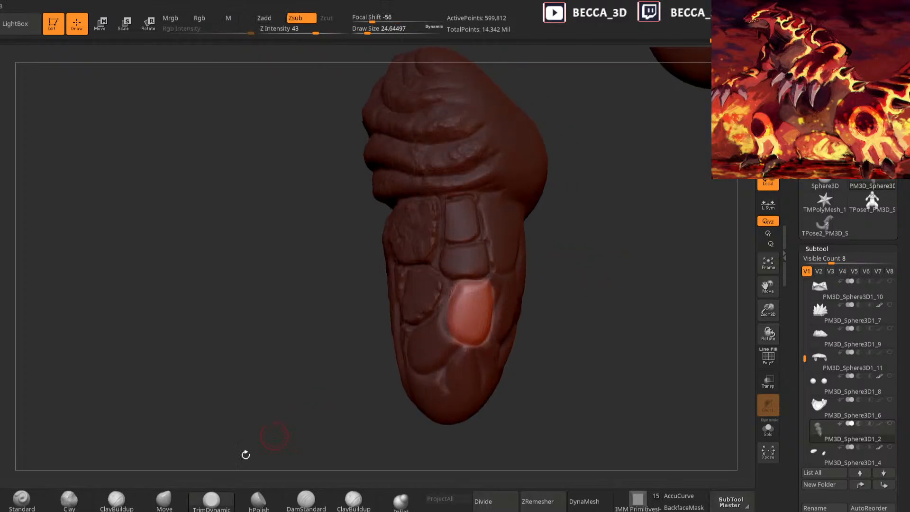
left_click(76, 503)
key("space")
left_click_drag(468, 269, 475, 269)
mouse_move(464, 300)
left_mouse_down()
mouse_move(484, 329)
mouse_move(469, 303)
mouse_move(469, 331)
left_mouse_up()
left_click(209, 501)
left_click_drag(468, 292, 458, 313)
mouse_move(559, 295)
left_mouse_down()
mouse_move(546, 254)
mouse_move(553, 273)
left_mouse_up()
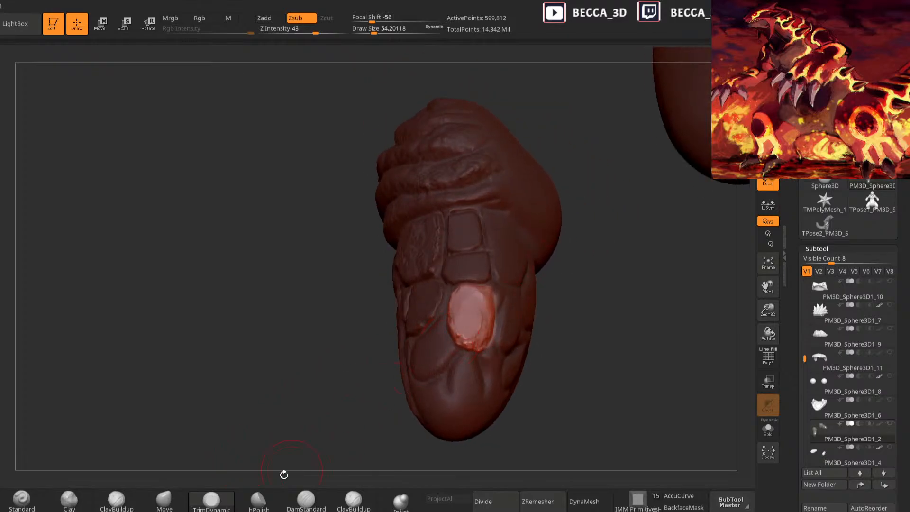
Build up more of the isolated oval plate with Clay, chip its surface and edges with TrimDynamic at draw size about 30, and clear the mask
left_click(118, 500)
key("space")
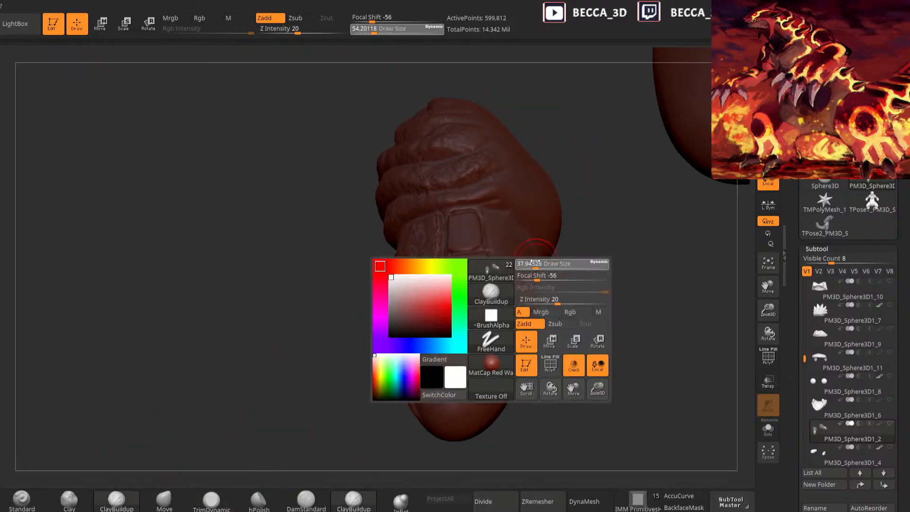
left_click(69, 499)
key("space")
left_click_drag(525, 295, 530, 295)
left_click_drag(488, 339, 507, 377)
mouse_move(563, 314)
left_mouse_down()
mouse_move(583, 266)
mouse_move(567, 273)
left_mouse_up()
left_click(219, 504)
left_click_drag(564, 310, 539, 311)
left_click_drag(484, 295, 490, 323)
left_click_drag(579, 291, 541, 294)
left_click_drag(502, 316, 505, 308)
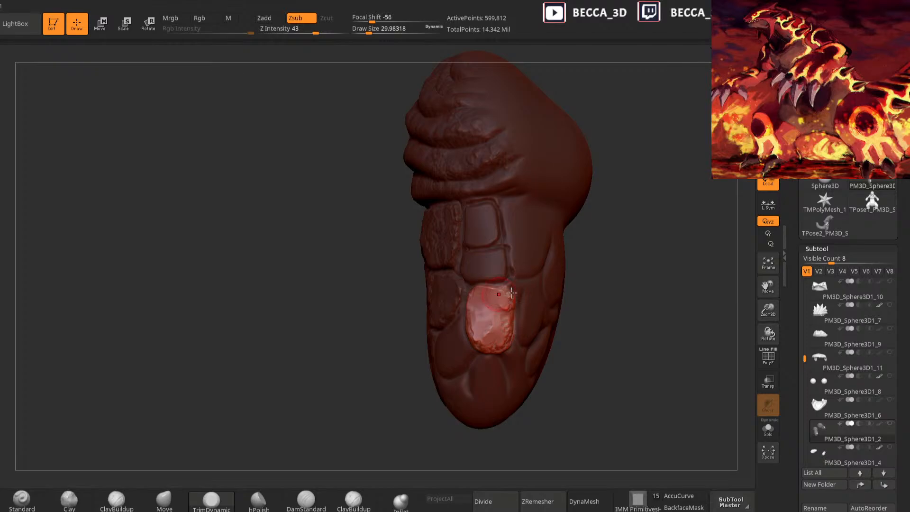
left_click_drag(566, 302, 575, 268)
left_click_drag(573, 301, 530, 308)
left_click_drag(499, 334, 514, 350)
left_click_drag(624, 303, 649, 355)
right_click_drag(507, 330, 588, 346)
Carve the gaps around the roughened oval plate with ClayBuildup at a draw size of about 13
left_click(353, 500)
key("space")
left_click_drag(586, 260, 587, 259)
key("space")
left_click_drag(495, 322, 499, 321)
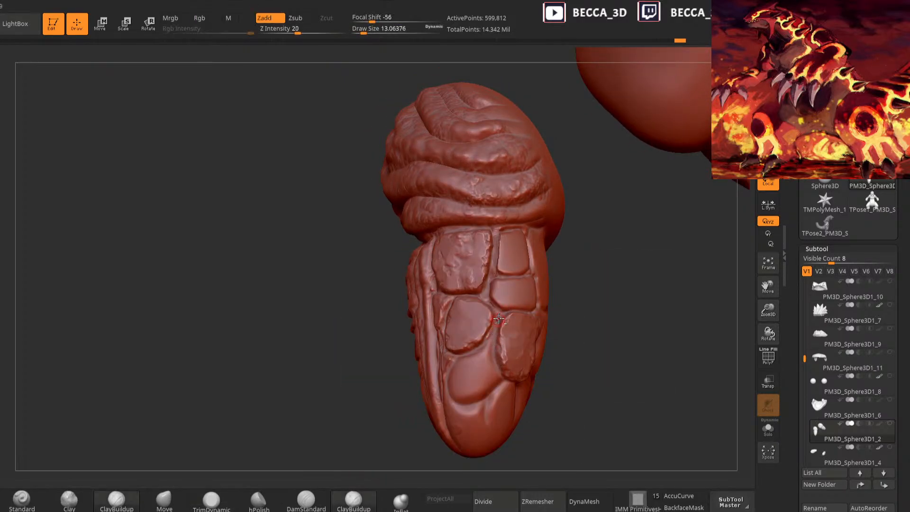
right_click_drag(560, 396, 487, 343)
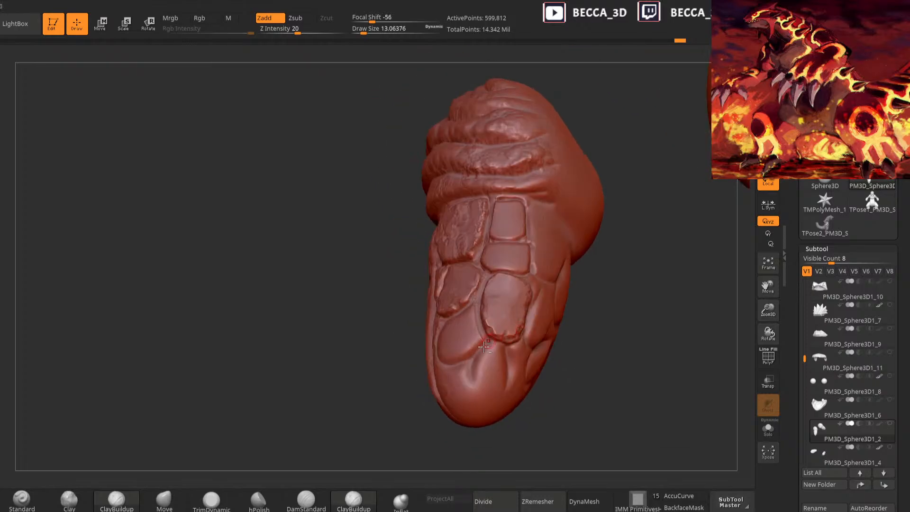
Carve the grooves around the lower smooth plate and the small triangular plate beside the long ridges
left_click_drag(393, 458, 468, 362)
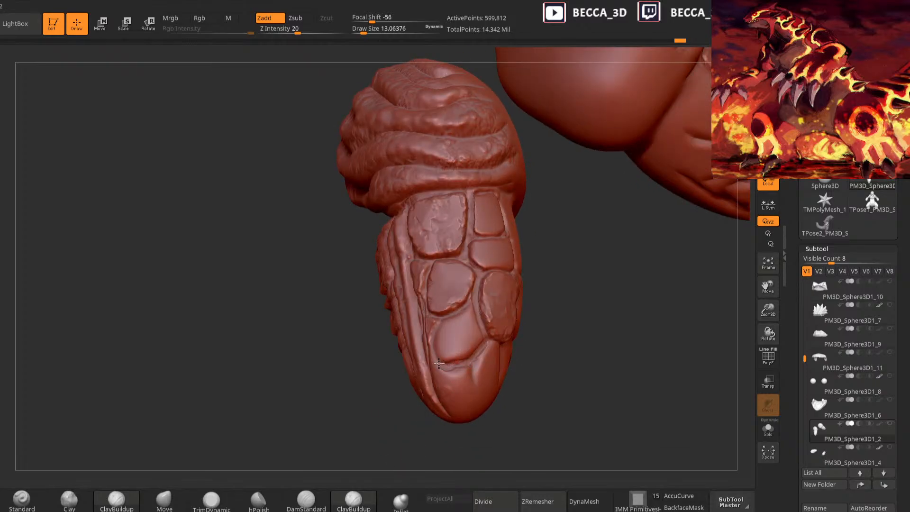
left_click_drag(404, 423, 432, 348)
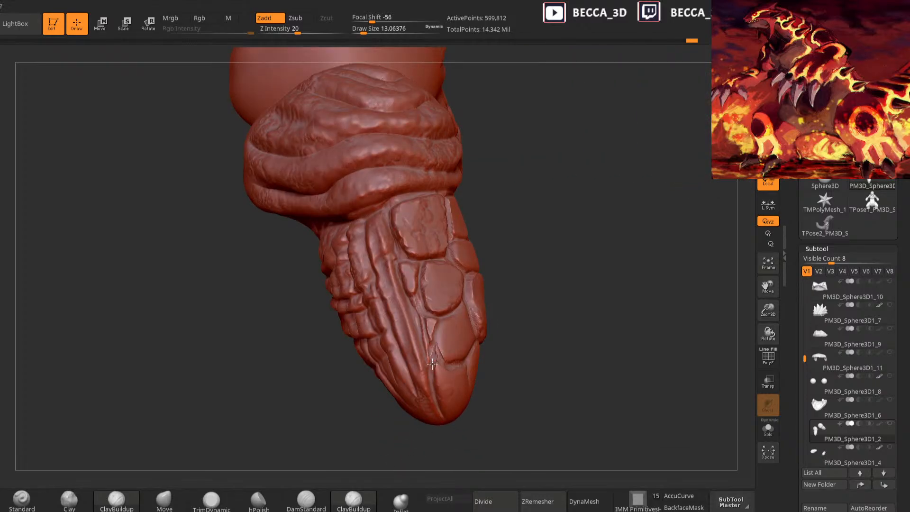
left_click_drag(422, 311, 467, 307)
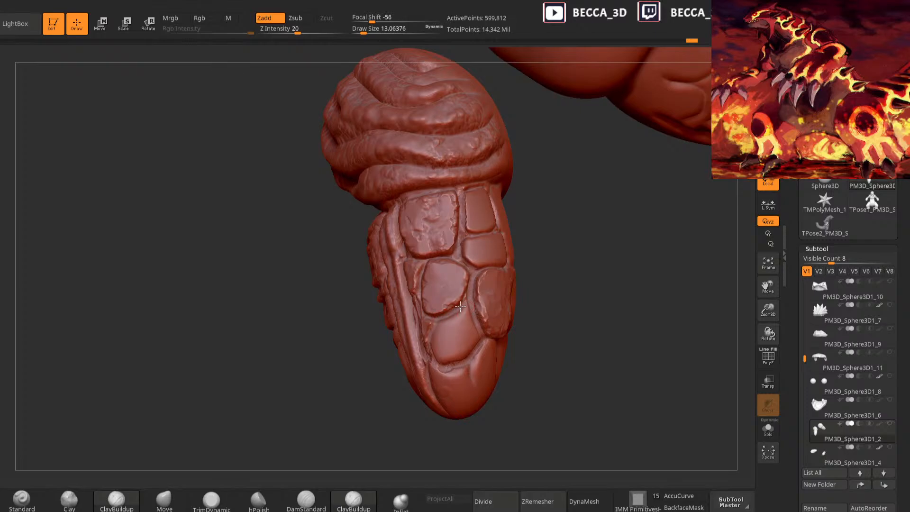
left_click_drag(397, 418, 440, 345)
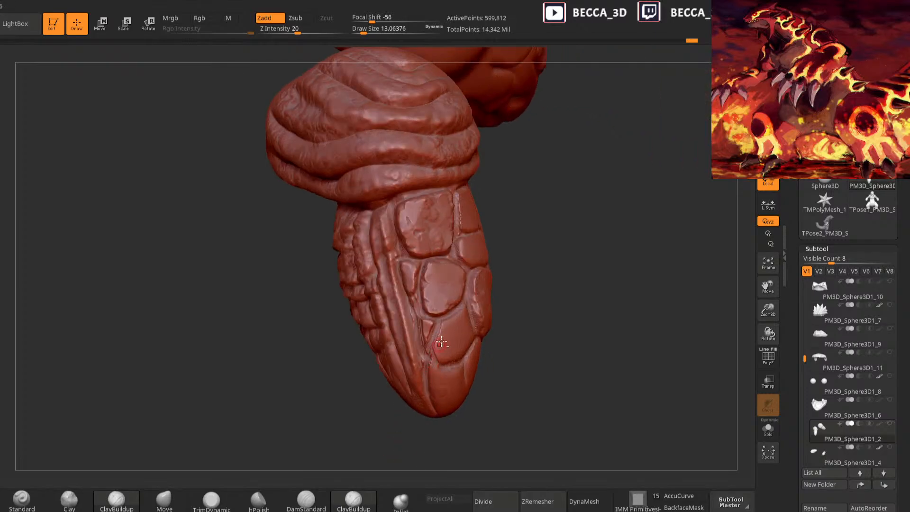
left_click_drag(493, 319, 535, 314)
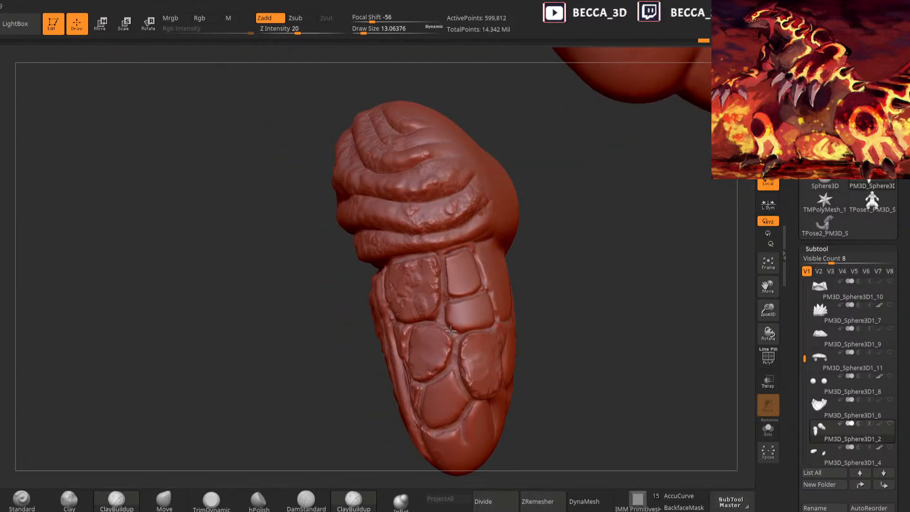
Outline the remaining plates along the forearm's outer side and near its tip with ClayBuildup grooves
left_click_drag(488, 331, 540, 299)
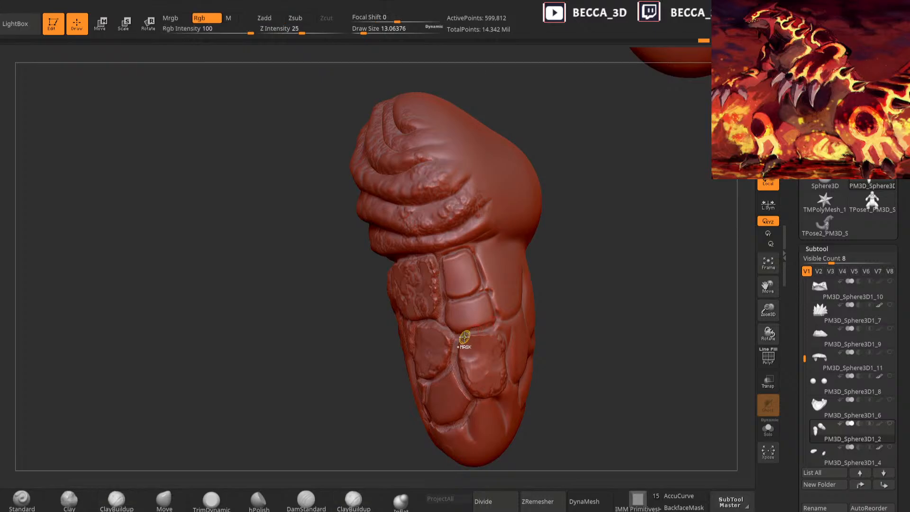
left_click_drag(488, 293, 510, 324)
right_click_drag(500, 333, 512, 298)
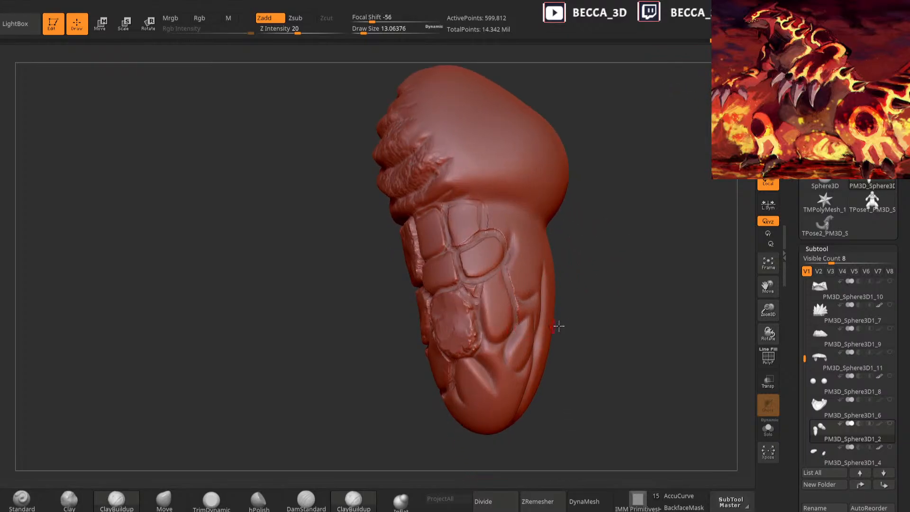
right_click_drag(550, 327, 511, 325)
right_click_drag(582, 268, 486, 342)
right_click_drag(472, 285, 462, 318)
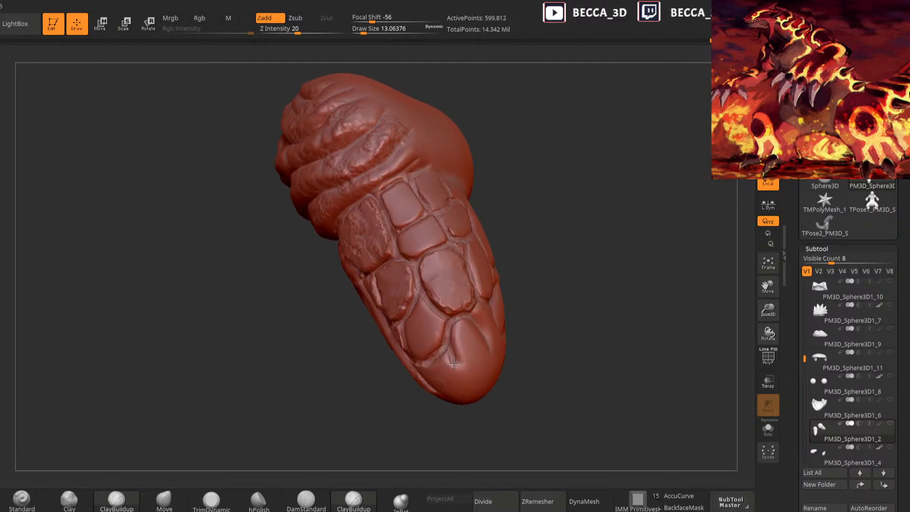
right_click_drag(487, 351, 479, 320)
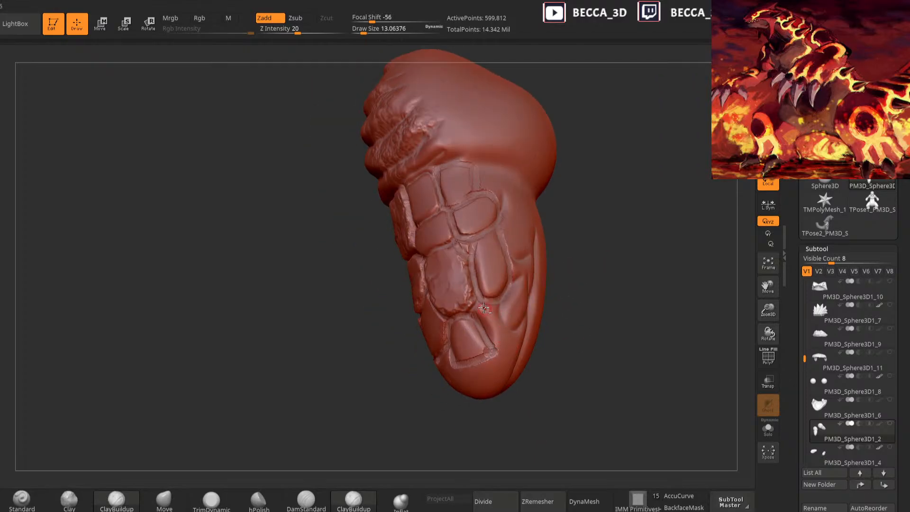
mouse_move(565, 297)
right_mouse_down()
mouse_move(504, 329)
mouse_move(585, 335)
mouse_move(508, 338)
mouse_move(614, 313)
mouse_move(619, 266)
right_mouse_up()
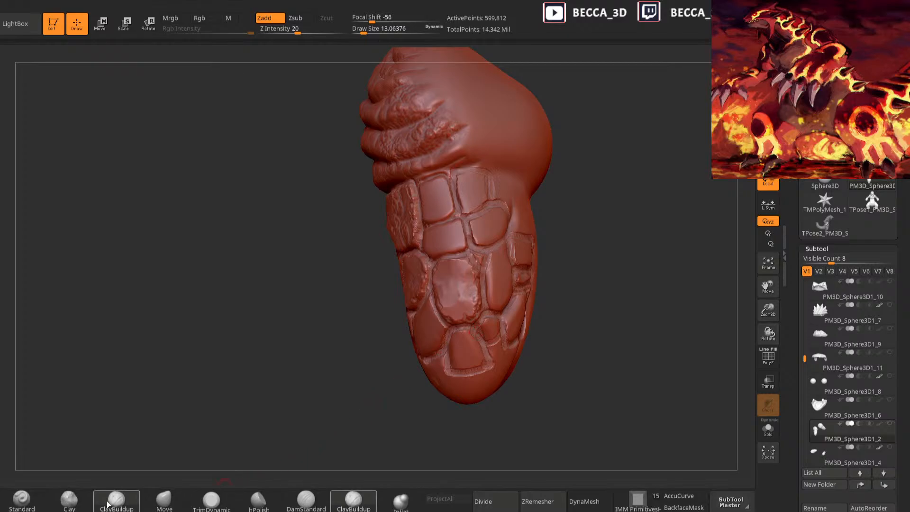
Isolate the short plate above the roughened oval plate with an inverted mask, then roughen it with Clay and TrimDynamic at draw size about 42
left_click(70, 501)
key("space")
left_click_drag(577, 189, 585, 189)
mouse_move(585, 188)
right_mouse_down()
mouse_move(596, 187)
mouse_move(585, 240)
mouse_move(545, 266)
right_mouse_up()
left_click_drag(469, 280, 480, 309, "ctrl")
left_click_drag(495, 279, 491, 266, "ctrl")
right_click_drag(552, 263, 508, 266)
mouse_move(493, 275)
left_mouse_down("ctrl")
mouse_move(519, 298)
mouse_move(501, 301)
left_mouse_up("ctrl")
left_click(587, 241, "ctrl")
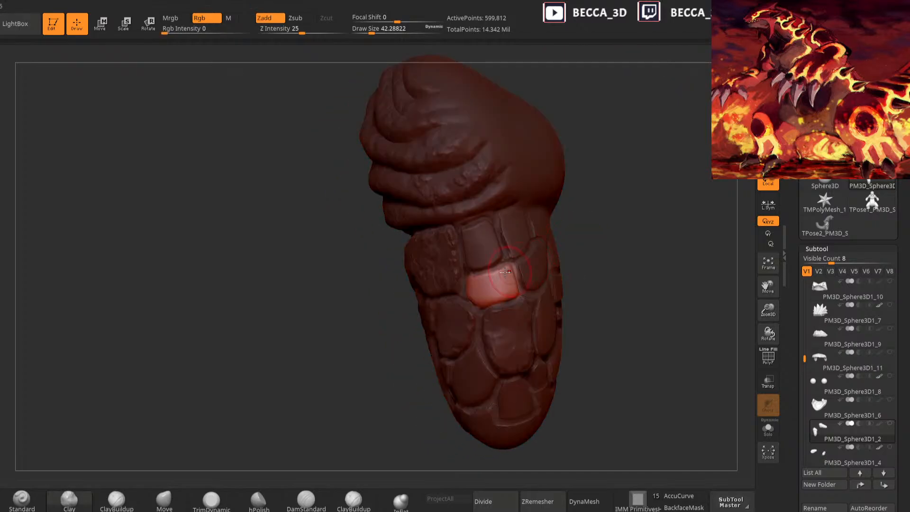
right_click_drag(515, 291, 577, 252)
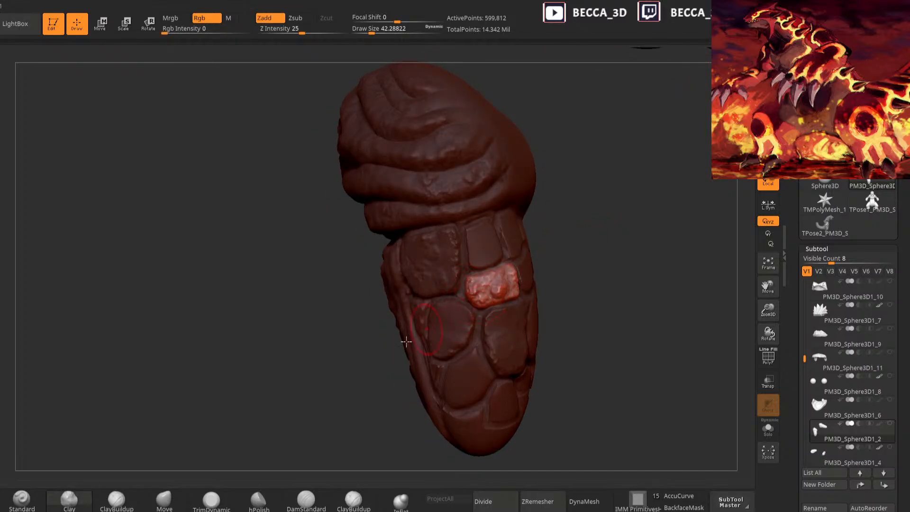
left_click(212, 500)
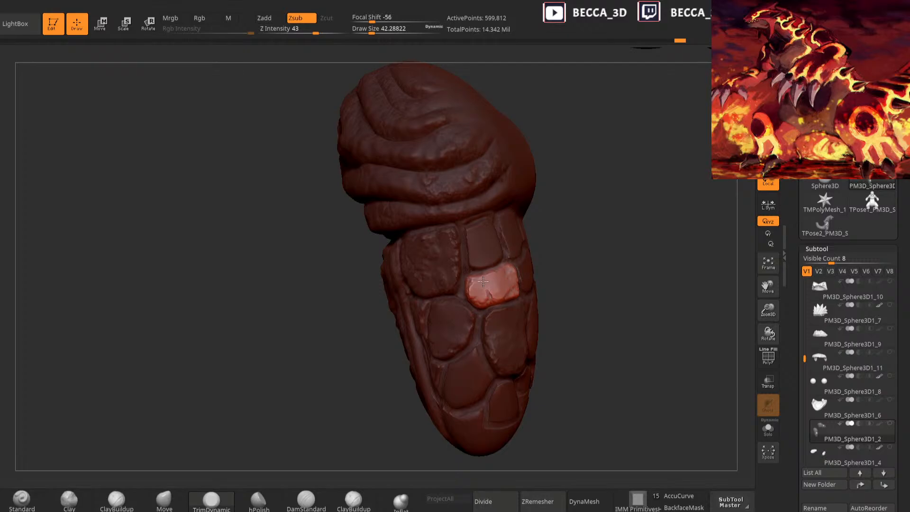
right_click_drag(485, 282, 534, 268)
left_click_drag(614, 243, 621, 262, "ctrl")
right_click_drag(621, 264, 603, 317)
mouse_move(457, 298)
left_mouse_down("ctrl")
mouse_move(480, 332)
mouse_move(488, 297)
left_mouse_up("ctrl")
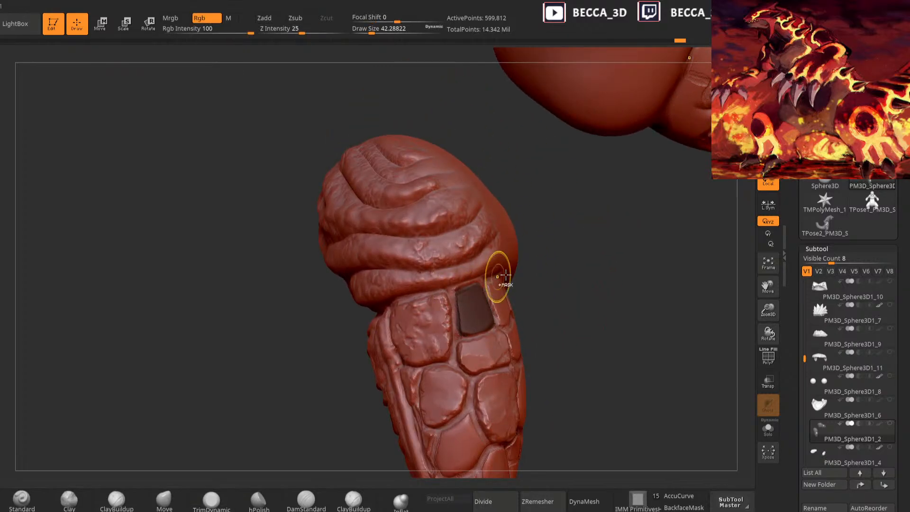
left_click_drag(541, 280, 554, 290, "ctrl")
Isolate the rectangular plate beside the large roughened plate with an inverted mask, then roughen it with Clay and TrimDynamic at draw size about 30
left_click(70, 501)
right_click_drag(572, 231, 546, 239)
left_click_drag(459, 291, 488, 284, "ctrl")
left_click(571, 253, "ctrl")
right_click_drag(573, 254, 592, 257)
left_click_drag(467, 321, 465, 295)
left_click_drag(470, 328, 483, 291)
left_click(194, 502)
key("space")
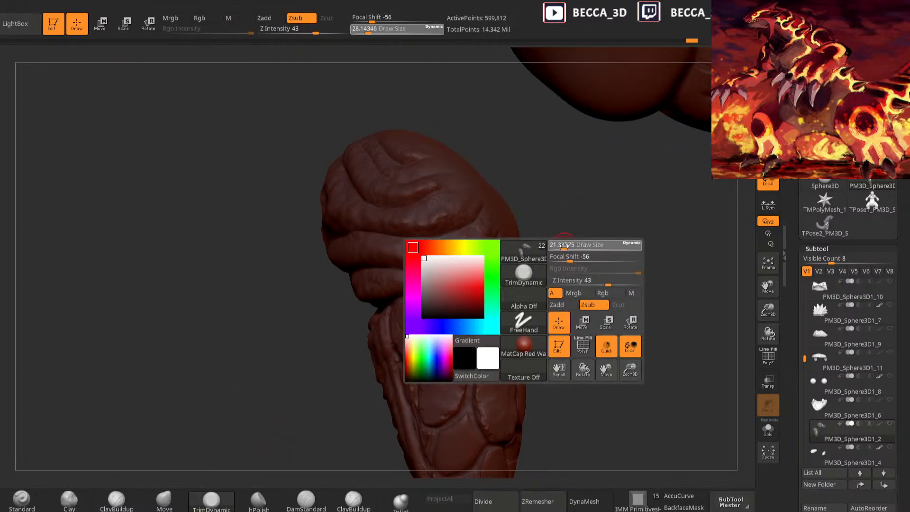
right_click_drag(473, 294, 488, 312)
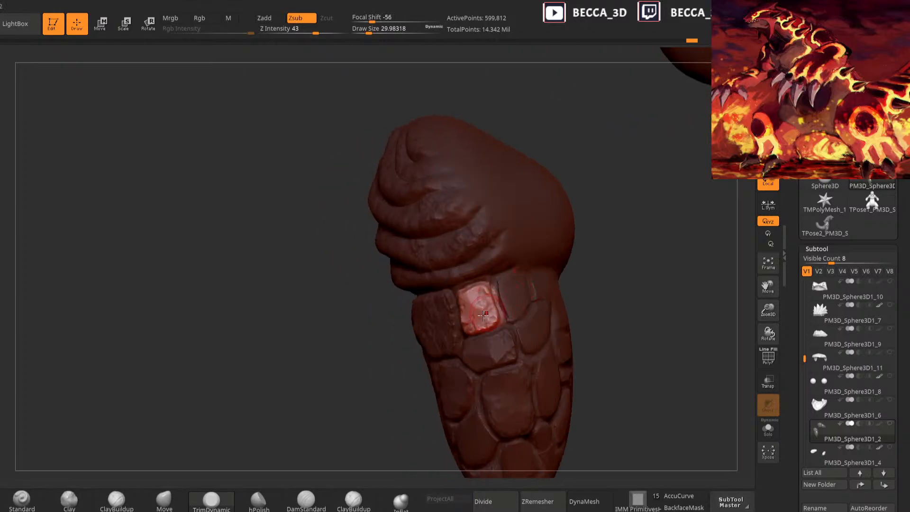
left_click_drag(625, 258, 634, 276, "ctrl")
Mask the kite-shaped plate near the forearm tip, invert the mask, and cover the leftover unmasked spots around it
mouse_move(635, 276)
right_mouse_down()
mouse_move(640, 282)
mouse_move(636, 242)
mouse_move(664, 237)
mouse_move(616, 270)
mouse_move(596, 181)
mouse_move(612, 176)
right_mouse_up()
mouse_move(475, 261)
left_mouse_down("ctrl")
mouse_move(464, 268)
mouse_move(455, 318)
left_mouse_up("ctrl")
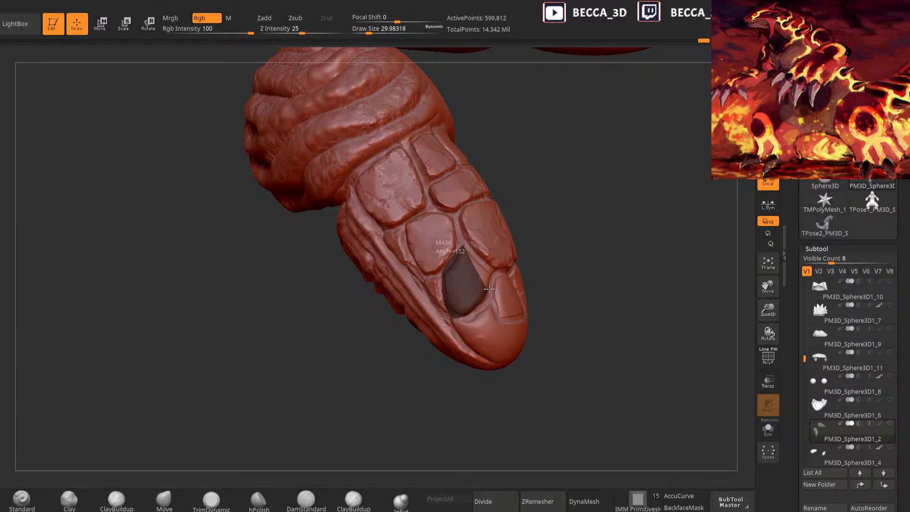
left_click_drag(492, 270, 493, 271, "ctrl")
left_click(577, 238, "ctrl")
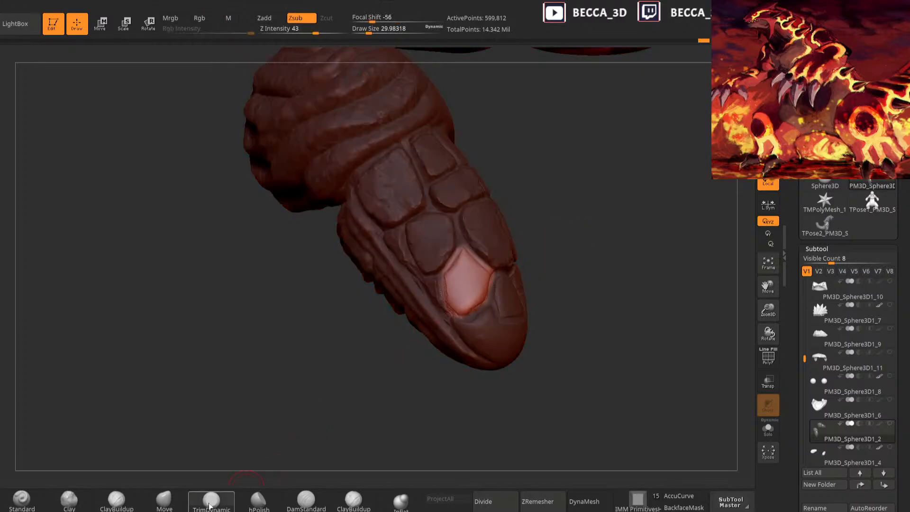
mouse_move(569, 209)
right_mouse_down()
mouse_move(441, 225)
mouse_move(514, 226)
right_mouse_up()
mouse_move(513, 224)
left_mouse_down("ctrl")
mouse_move(461, 246)
mouse_move(523, 262)
left_mouse_up("ctrl")
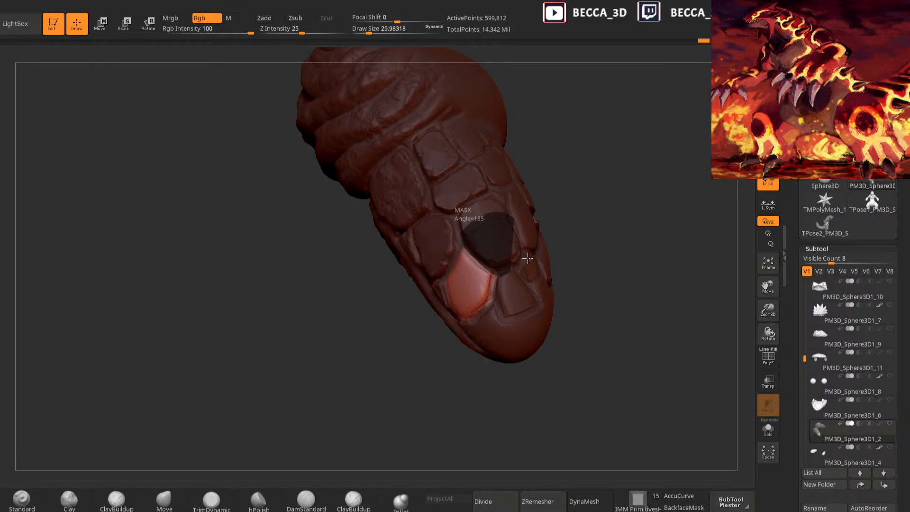
right_click_drag(526, 260, 542, 262)
left_click_drag(501, 266, 494, 323, "ctrl")
right_click_drag(566, 248, 467, 327)
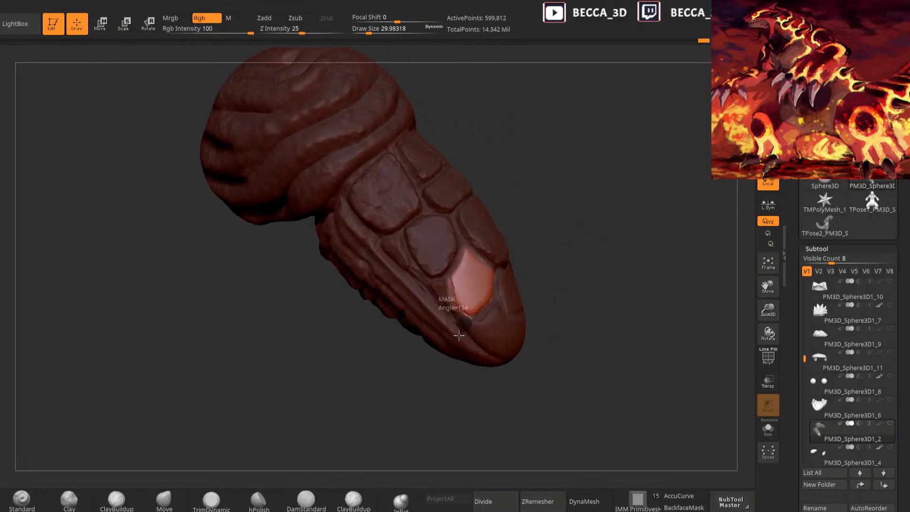
Roughen the isolated kite-shaped plate with Clay, flatten its facets with TrimDynamic, and clear the mask
mouse_move(463, 270)
left_mouse_down()
mouse_move(462, 308)
mouse_move(493, 285)
mouse_move(471, 250)
left_mouse_up()
left_click(212, 501)
left_click_drag(462, 282, 477, 296)
left_click_drag(533, 269, 517, 280)
mouse_move(493, 275)
left_mouse_down()
mouse_move(491, 284)
mouse_move(493, 270)
left_mouse_up()
left_click_drag(456, 371, 493, 360)
mouse_move(479, 289)
left_mouse_down()
mouse_move(463, 300)
mouse_move(458, 292)
left_mouse_up()
left_click_drag(592, 220, 605, 239, "ctrl")
Isolate the tapered plate nearest the forearm tip with an inverted mask, roughen and trim it with TrimDynamic, and clear the mask
mouse_move(593, 264)
left_mouse_down()
mouse_move(606, 254)
mouse_move(585, 240)
mouse_move(570, 315)
mouse_move(558, 313)
left_mouse_up()
mouse_move(496, 322)
left_mouse_down("ctrl")
mouse_move(464, 363)
mouse_move(506, 363)
left_mouse_up("ctrl")
mouse_move(494, 324)
left_mouse_down("ctrl")
mouse_move(476, 359)
mouse_move(495, 336)
left_mouse_up("ctrl")
left_click(117, 500)
left_click(591, 265, "ctrl")
left_click(199, 502)
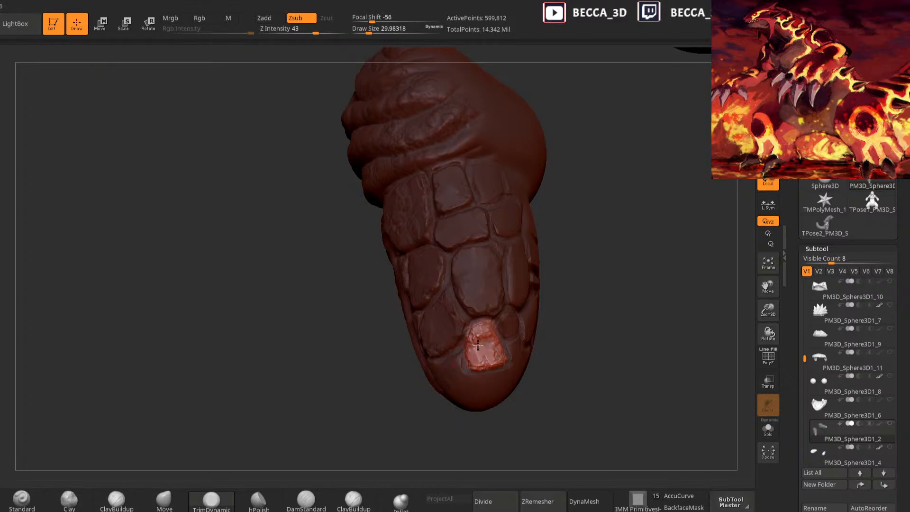
left_click_drag(542, 319, 482, 330)
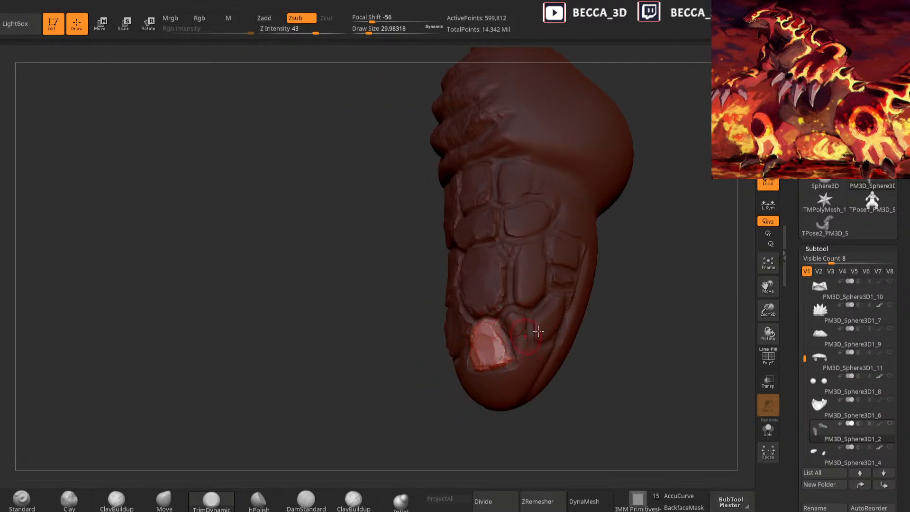
left_click_drag(609, 309, 622, 319, "ctrl")
Isolate the small round plate beside the tapered tip plate with an inverted mask, then roughen it with Clay and TrimDynamic
left_click_drag(622, 317, 609, 320)
mouse_move(516, 313)
left_mouse_down("ctrl")
mouse_move(503, 326)
mouse_move(516, 339)
mouse_move(520, 312)
left_mouse_up("ctrl")
left_click(425, 419, "ctrl")
left_click(116, 506)
left_click(69, 505)
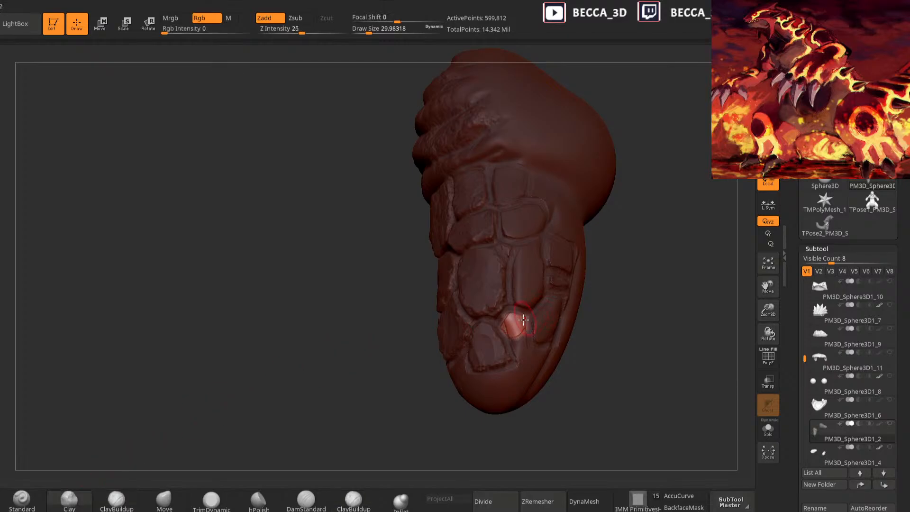
left_click(211, 501)
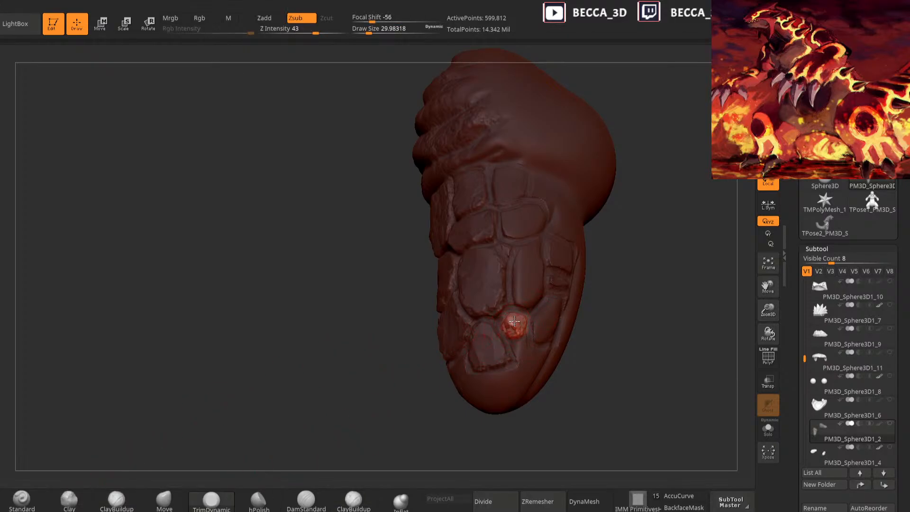
mouse_move(608, 290)
left_mouse_down("ctrl")
mouse_move(620, 302)
mouse_move(604, 328)
left_mouse_up("ctrl")
Isolate the tall oval plate above the small round one with an inverted mask, then roughen it with Clay and TrimDynamic
mouse_move(513, 283)
left_mouse_down("ctrl")
mouse_move(481, 321)
mouse_move(512, 350)
left_mouse_up("ctrl")
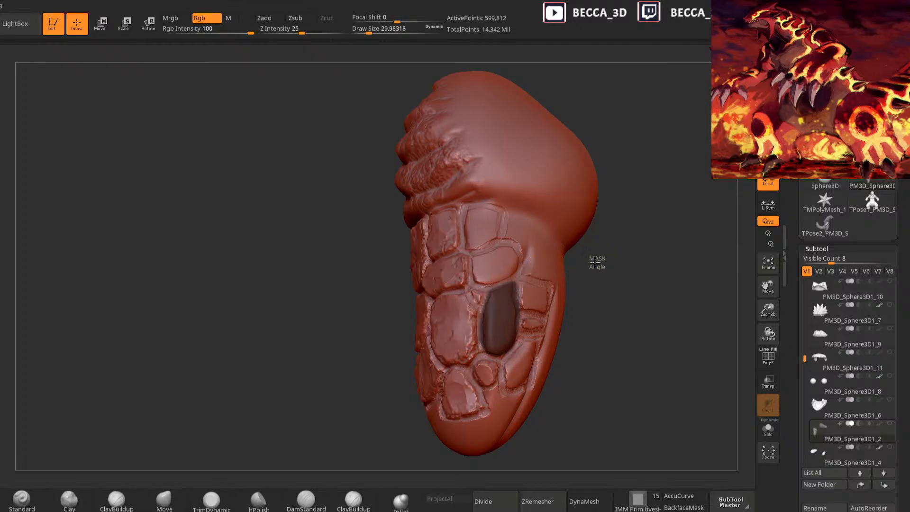
left_click(595, 260, "ctrl")
key("b")
key("c")
key("l")
left_click_drag(485, 302, 488, 346)
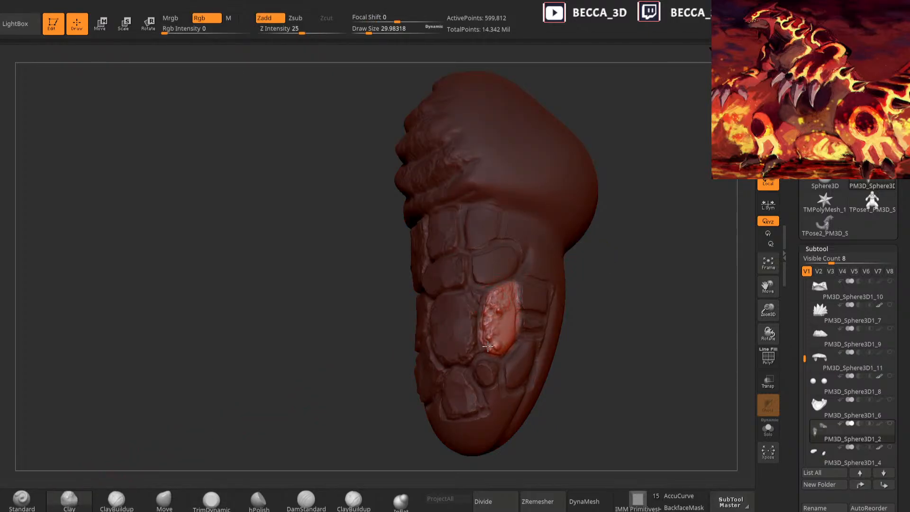
left_click(211, 499)
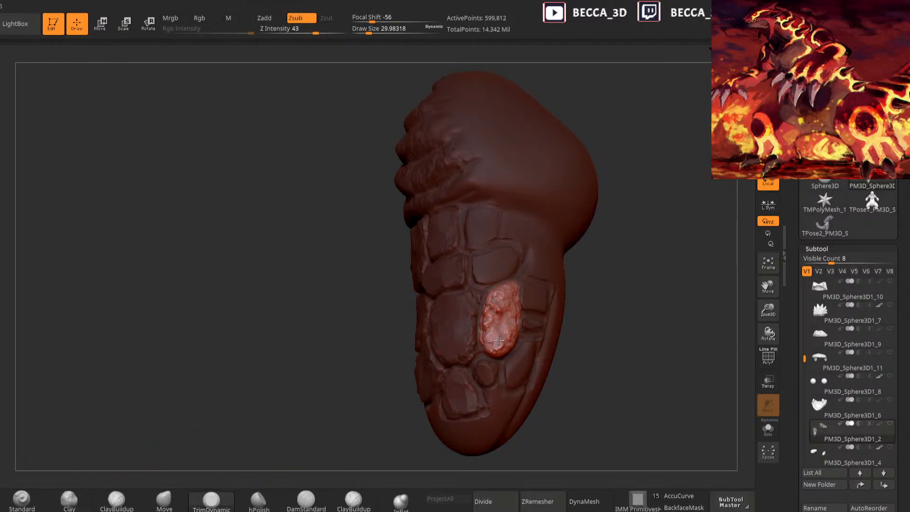
left_click_drag(587, 294, 507, 342)
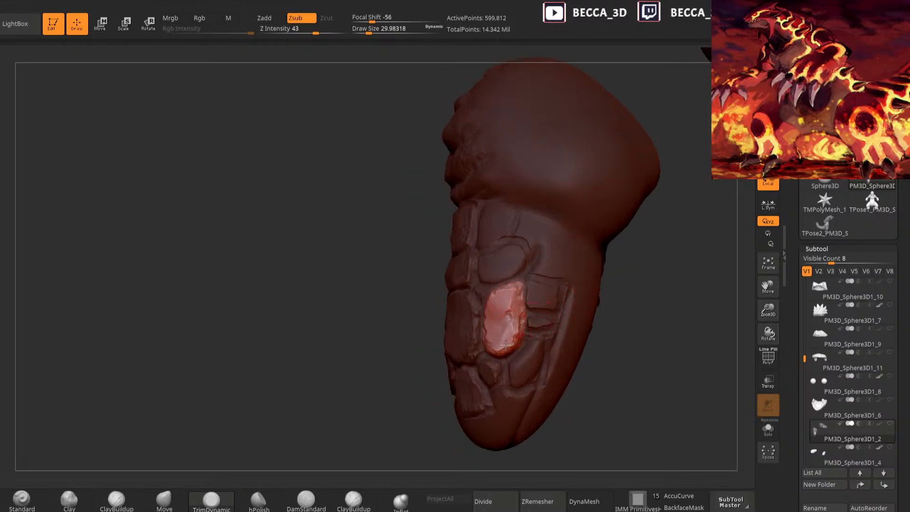
left_click_drag(592, 390, 633, 367)
Isolate the wide rounded plate above the tall oval plate with an inverted mask, then roughen it with Clay and TrimDynamic
mouse_move(542, 287)
left_mouse_down()
mouse_move(626, 309)
mouse_move(630, 280)
mouse_move(606, 354)
left_mouse_up()
mouse_move(467, 336)
left_mouse_down("ctrl")
mouse_move(469, 363)
mouse_move(513, 330)
mouse_move(470, 335)
mouse_move(474, 353)
left_mouse_up("ctrl")
left_click(578, 327, "ctrl")
left_click(78, 501)
left_click(228, 504)
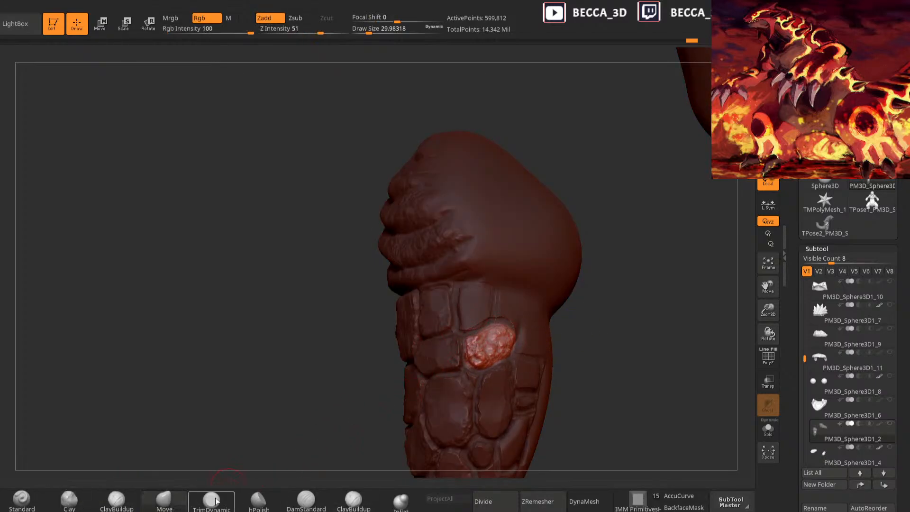
left_click_drag(496, 343, 474, 351)
left_click_drag(626, 293, 636, 308, "ctrl")
Isolate the slanted plate below the tall oval one on the outer side, then roughen it with Clay and TrimDynamic
mouse_move(621, 322)
left_mouse_down("alt")
mouse_move(604, 297)
mouse_move(585, 352)
mouse_move(595, 372)
mouse_move(634, 340)
mouse_move(606, 327)
left_mouse_up("alt")
key("ctrl")
left_click_drag(524, 358, 539, 302, "ctrl")
left_click_drag(596, 333, 603, 344, "ctrl")
key("ctrl+z")
left_click(78, 501)
left_click(608, 287, "ctrl")
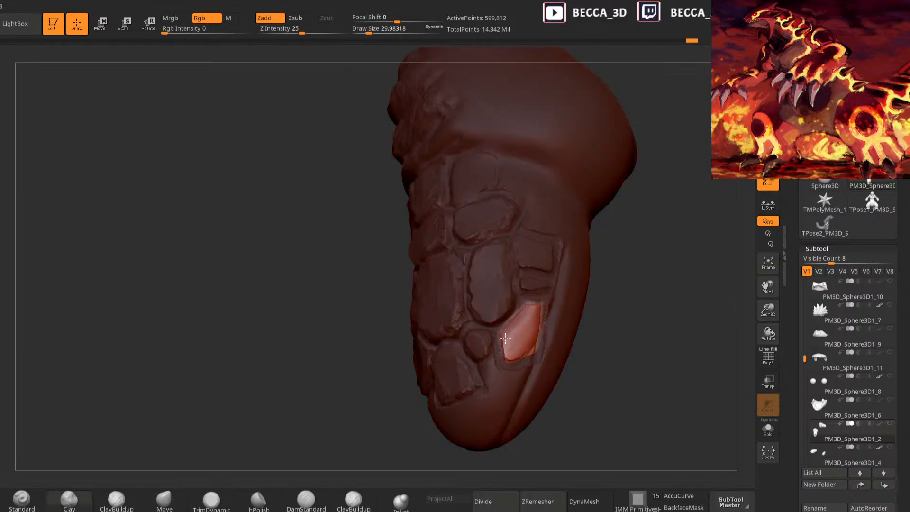
left_click(212, 501)
left_click_drag(622, 346, 577, 350)
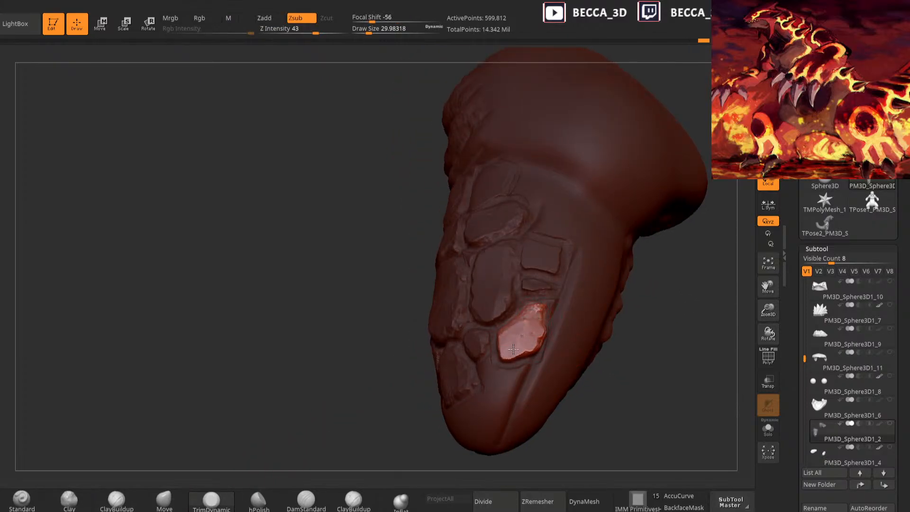
left_click_drag(650, 315, 644, 318, "ctrl")
Isolate the small narrow plate above the slanted one and roughen it at draw size about 20, finishing with TrimDynamic
left_click_drag(644, 319, 528, 315)
mouse_move(567, 314)
right_mouse_down()
mouse_move(612, 372)
mouse_move(560, 336)
right_mouse_up()
key("space")
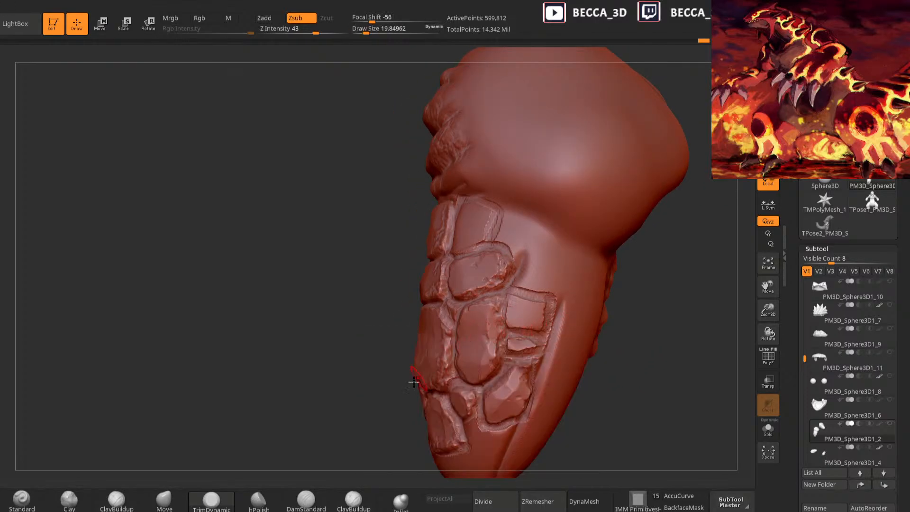
key("ctrl")
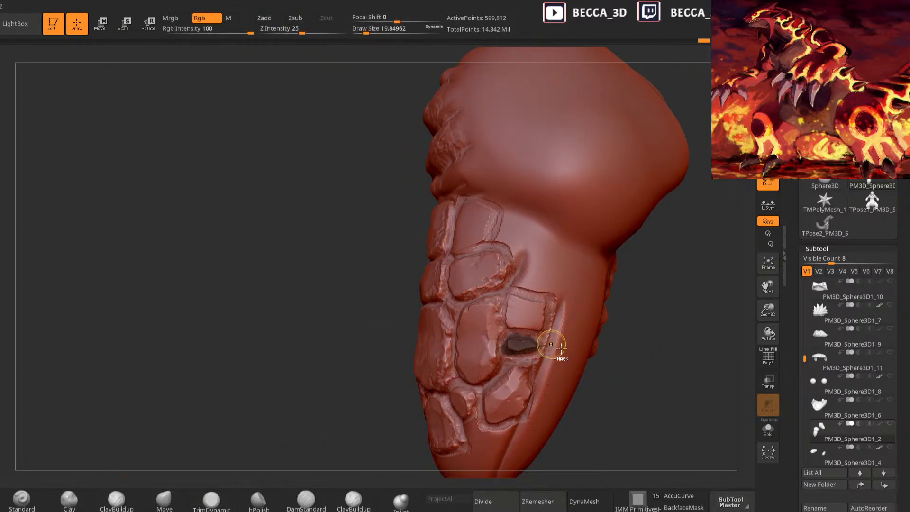
key("ctrl+i")
left_click(204, 506)
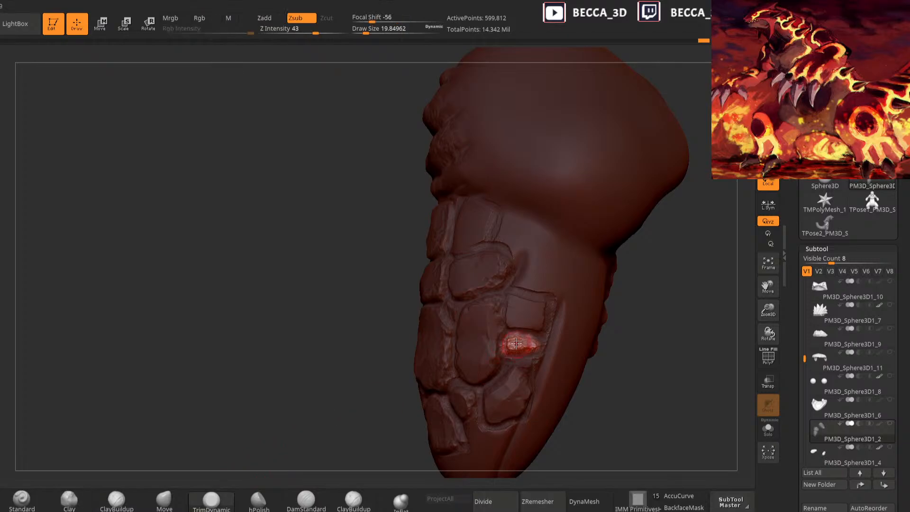
left_click_drag(609, 332, 593, 332, "ctrl")
Isolate the square plate above the narrow one, then roughen it with Clay and TrimDynamic at draw size about 28
mouse_move(516, 289)
left_mouse_down("ctrl")
mouse_move(502, 304)
mouse_move(550, 304)
mouse_move(530, 312)
mouse_move(543, 323)
left_mouse_up("ctrl")
key("ctrl+i")
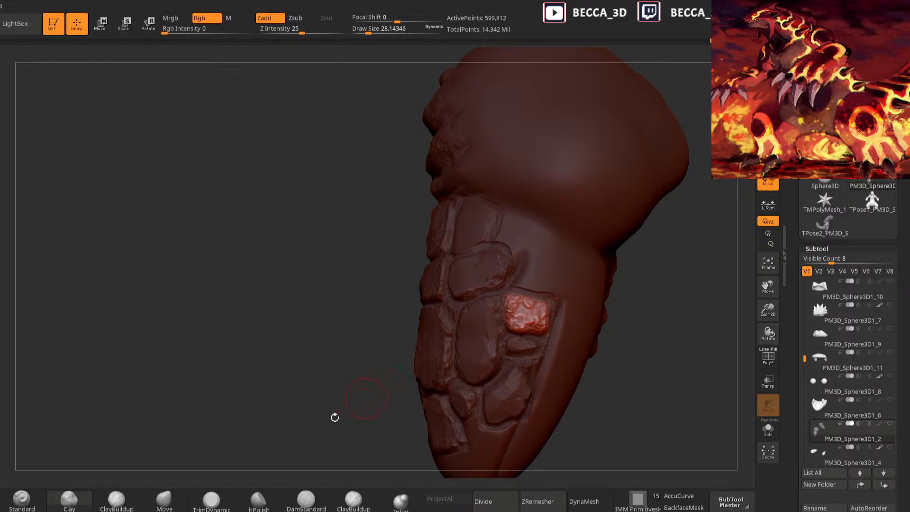
left_click(212, 500)
mouse_move(606, 319)
left_mouse_down()
mouse_move(644, 319)
mouse_move(610, 282)
mouse_move(600, 301)
mouse_move(529, 297)
mouse_move(527, 329)
mouse_move(517, 313)
left_mouse_up()
Isolate the smooth plate directly below the wrinkled folds, then roughen it with Clay and TrimDynamic at draw size about 38
key("ctrl")
left_click(625, 303, "ctrl")
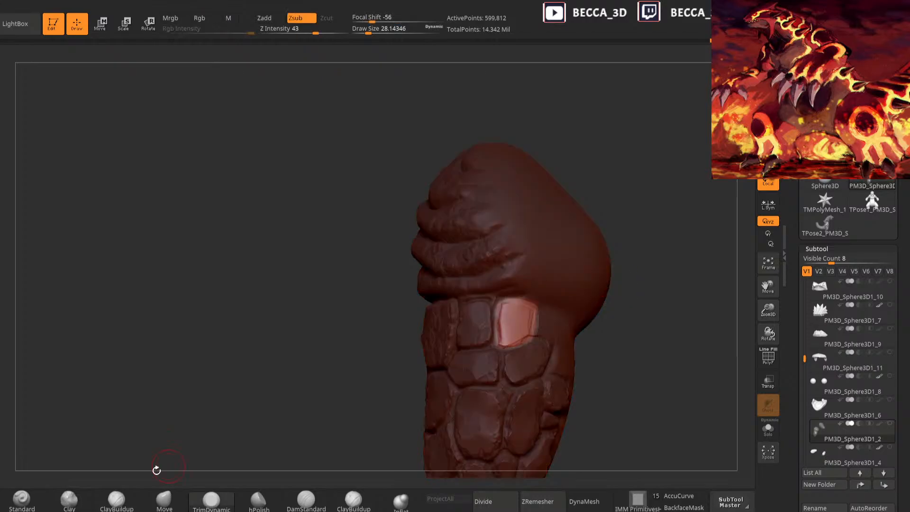
key("ctrl")
key("space")
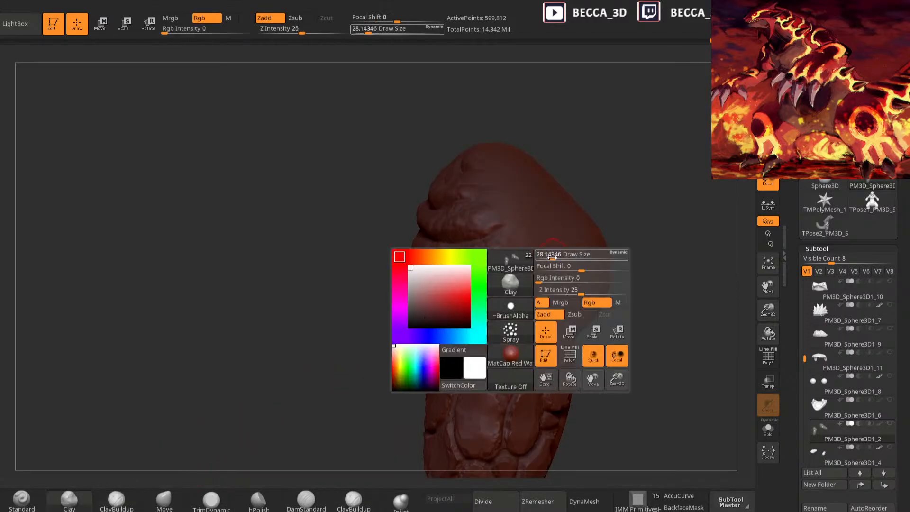
left_click_drag(504, 315, 496, 342, "ctrl")
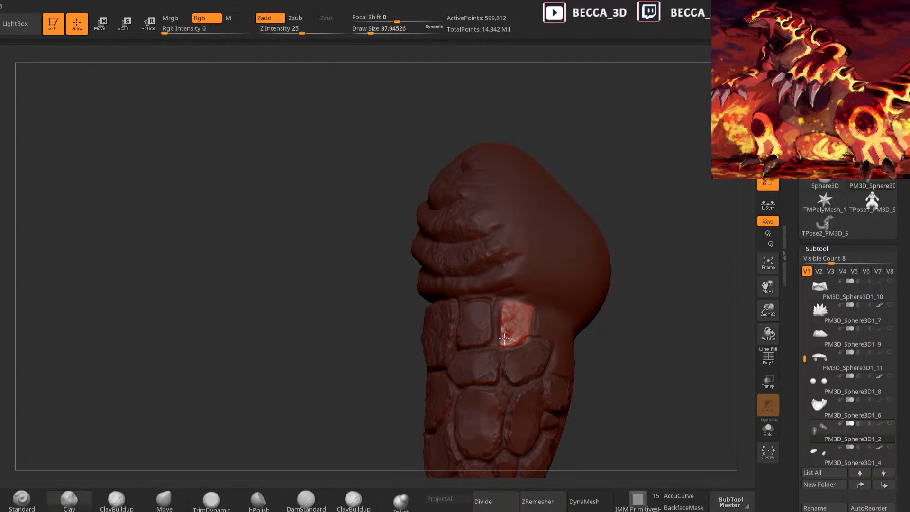
left_click(221, 504)
left_click_drag(507, 326, 515, 335)
left_click_drag(638, 285, 635, 320, "ctrl")
Show all subtools to examine the forearms against the whole body, then hide everything but the arms again
left_click_drag(636, 320, 692, 313)
scroll(800, 280, "down", 3)
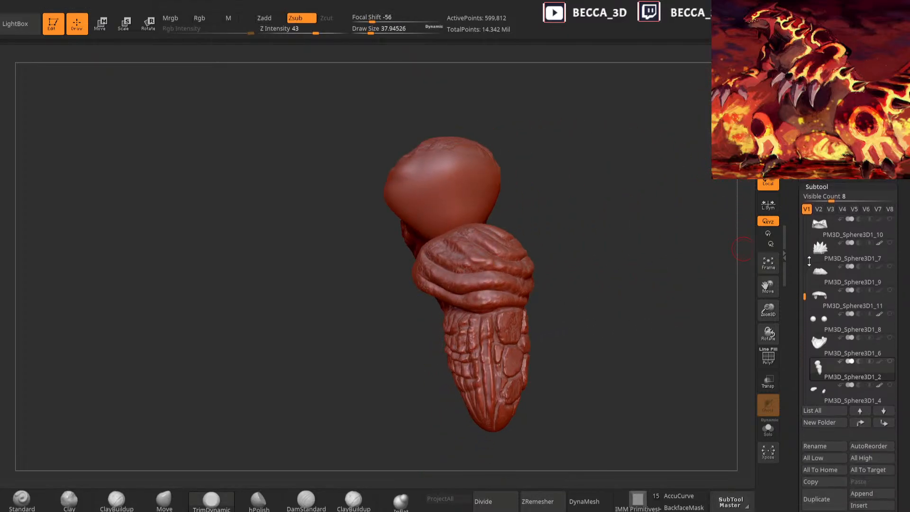
left_click(890, 361, "shift")
left_click_drag(649, 380, 643, 348)
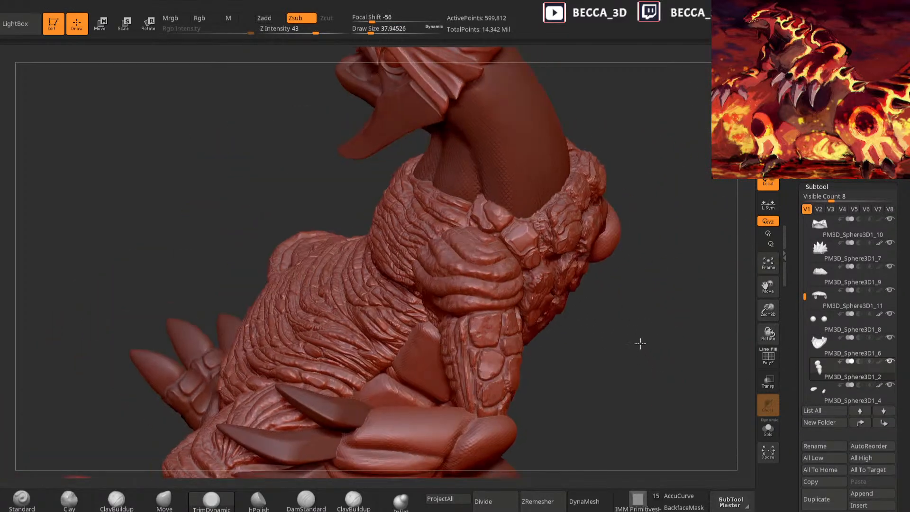
left_click_drag(651, 429, 685, 327)
left_click(890, 362, "shift")
Isolate the small area beside the wide rounded plate as a new plate, then roughen it with Clay and TrimDynamic
left_click_drag(576, 404, 596, 449, "alt")
left_click_drag(585, 201, 557, 256)
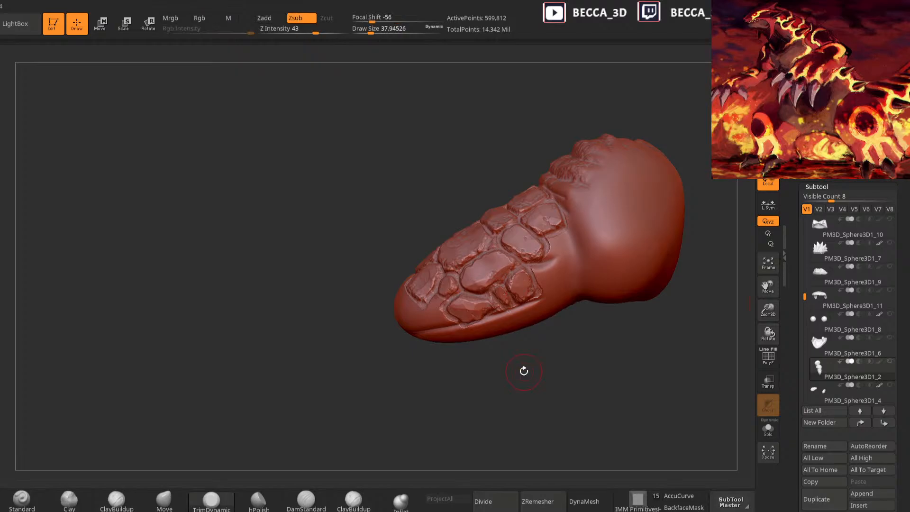
key("ctrl+z")
left_click(70, 501)
left_click(502, 370, "ctrl")
left_click_drag(567, 253, 556, 248)
left_click(212, 500)
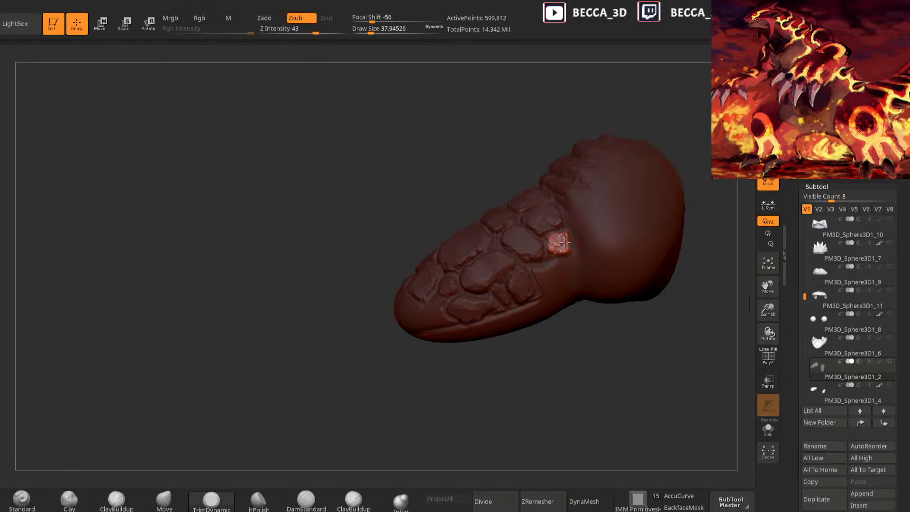
left_click_drag(581, 331, 593, 348, "ctrl")
Mask a squarish plate on the smooth area below the new small one, invert the mask, and roughen it with Clay and TrimDynamic
mouse_move(549, 258)
left_mouse_down("ctrl")
mouse_move(557, 283)
mouse_move(546, 288)
left_mouse_up("ctrl")
left_click(523, 342, "ctrl")
left_click(71, 500)
left_click_drag(488, 379, 511, 345)
mouse_move(539, 263)
left_mouse_down()
mouse_move(544, 292)
mouse_move(563, 282)
mouse_move(550, 246)
mouse_move(565, 249)
left_mouse_up()
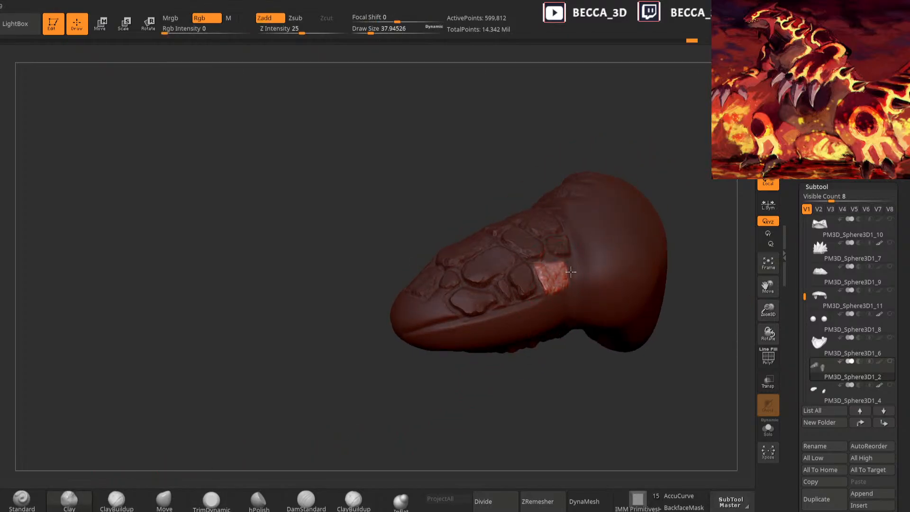
left_click(212, 500)
left_click_drag(478, 393, 546, 308)
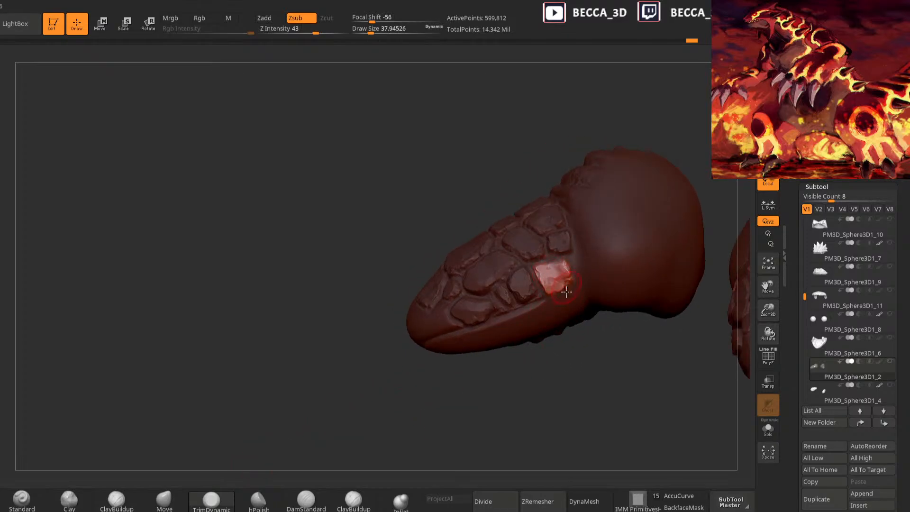
left_click_drag(545, 374, 565, 391, "ctrl")
Add a thin sliver plate between the squarish plate and the smooth upper arm using an inverted mask, Clay and TrimDynamic
mouse_move(573, 260)
left_mouse_down("ctrl")
mouse_move(576, 269)
mouse_move(578, 262)
left_mouse_up("ctrl")
left_click(535, 376, "ctrl")
left_click(69, 500)
left_click(211, 500)
left_click(544, 412, "ctrl")
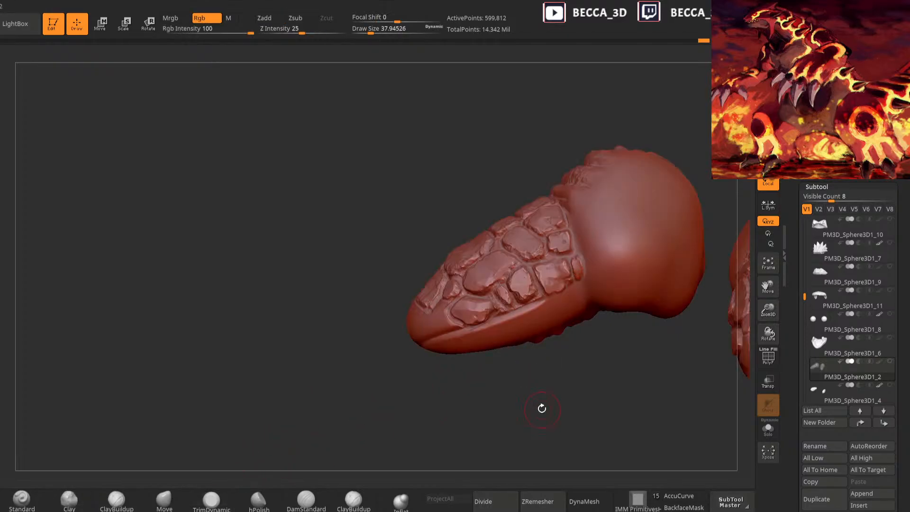
Mask a small plate below the round one near the forearm tip, invert the mask, and roughen it with Clay and TrimDynamic
left_click_drag(545, 412, 506, 390)
mouse_move(418, 417)
left_mouse_down()
mouse_move(427, 422)
mouse_move(469, 328)
mouse_move(478, 336)
left_mouse_up()
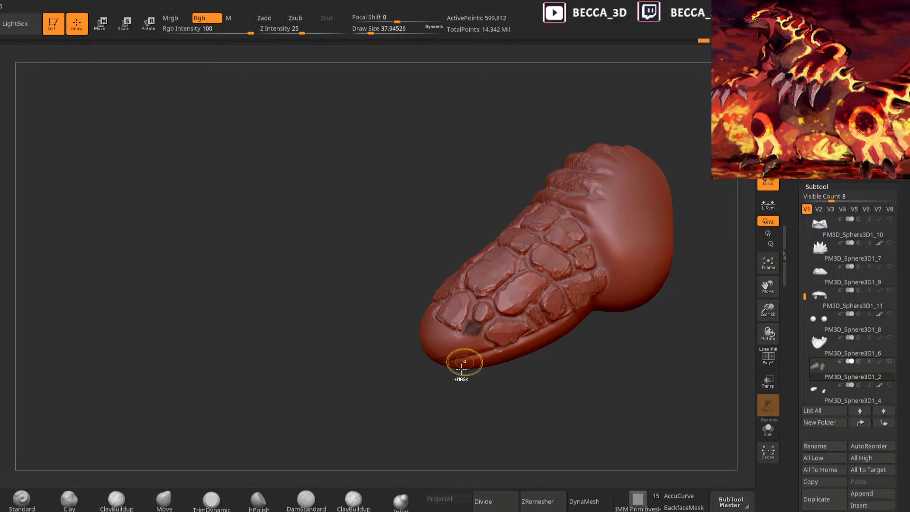
left_click(439, 382, "ctrl")
left_click(117, 501)
left_click(69, 501)
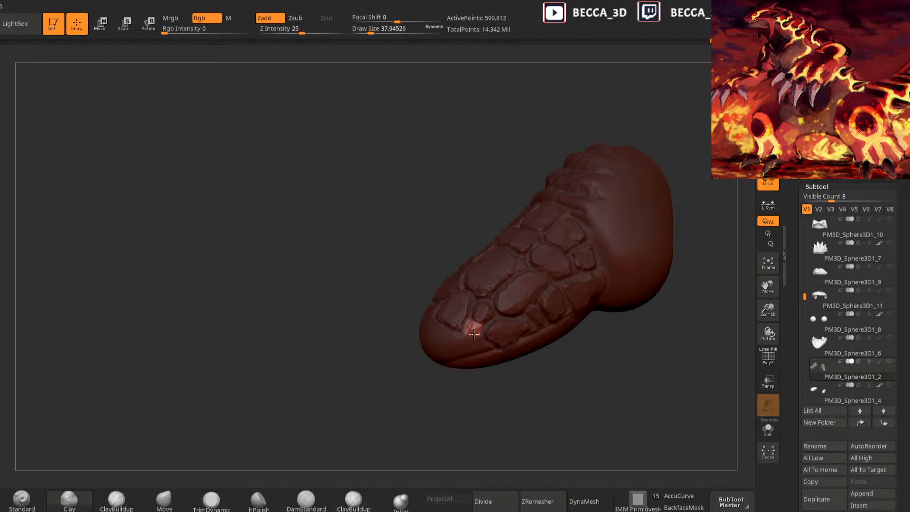
left_click(212, 499)
left_click_drag(448, 403, 457, 416, "ctrl")
Add another rough plate along the smooth tip's lower edge using an inverted mask, Clay and TrimDynamic, then clear the mask
mouse_move(460, 418)
left_mouse_down()
mouse_move(469, 425)
mouse_move(467, 401)
left_mouse_up()
left_click_drag(476, 340, 489, 351, "ctrl")
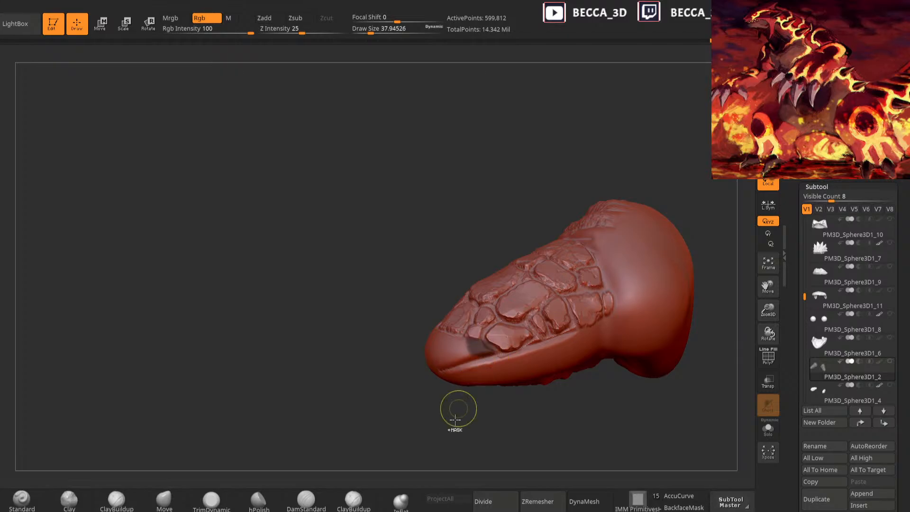
left_click(458, 409, "ctrl")
left_click(69, 500)
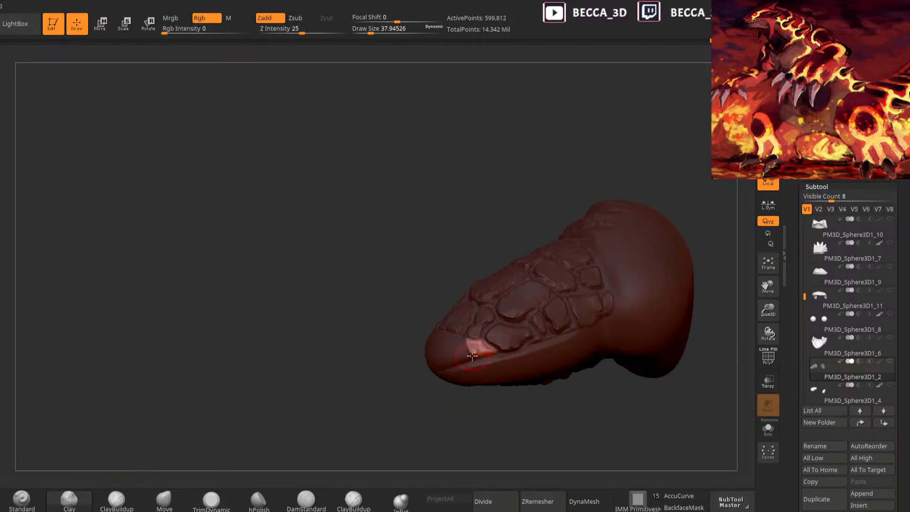
left_click(211, 500)
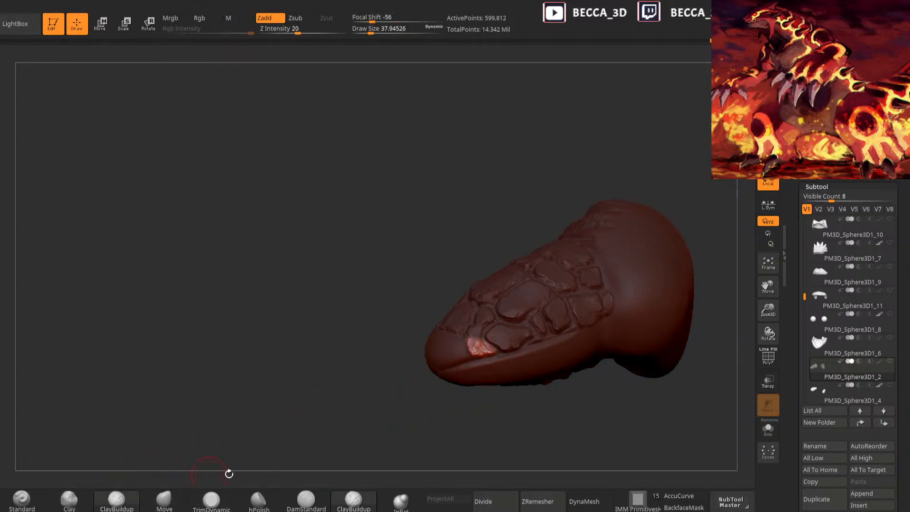
left_click_drag(454, 390, 473, 378, "ctrl")
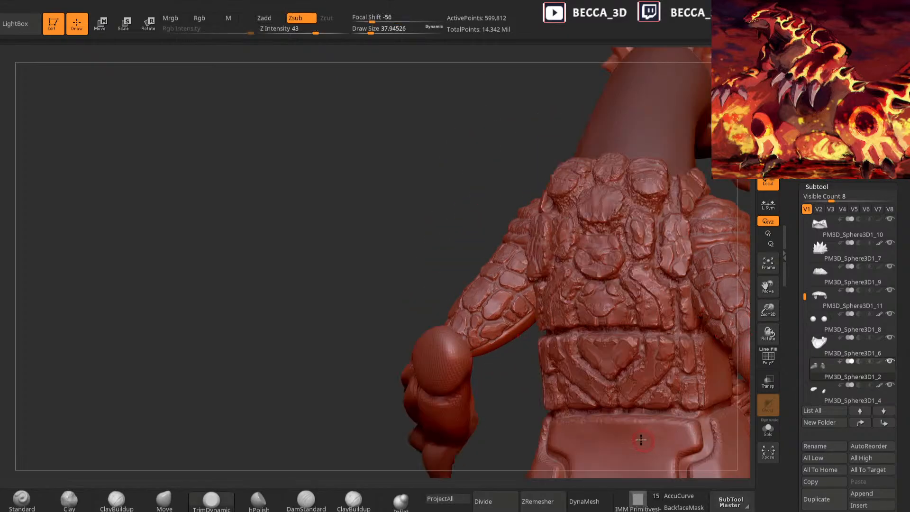
Isolate the arm subtool and raise lengthwise ridges on the forearm's smooth strip with the Standard brush at draw size about 21
left_click_drag(546, 417, 561, 327)
left_click(561, 326, "ctrl+shift")
left_click_drag(630, 402, 451, 457)
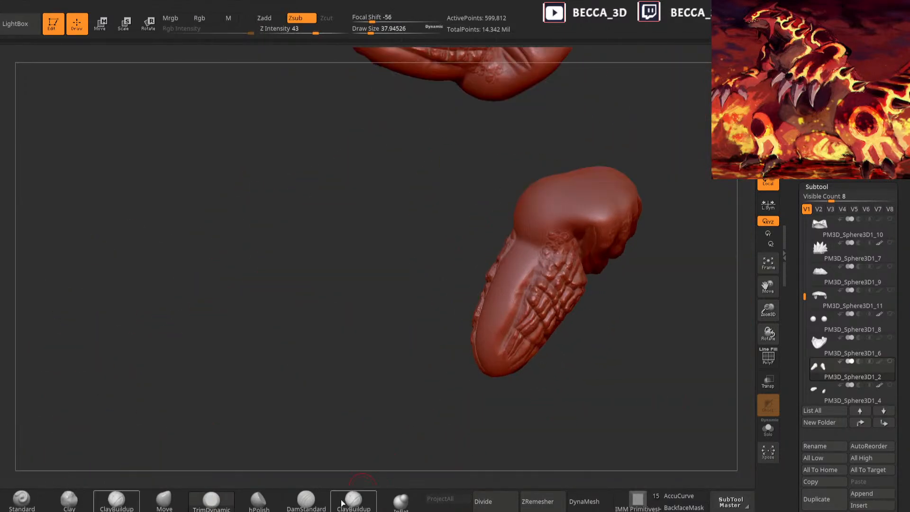
left_click(22, 499)
mouse_move(398, 431)
left_mouse_down()
mouse_move(544, 251)
mouse_move(496, 323)
left_mouse_up()
key("space")
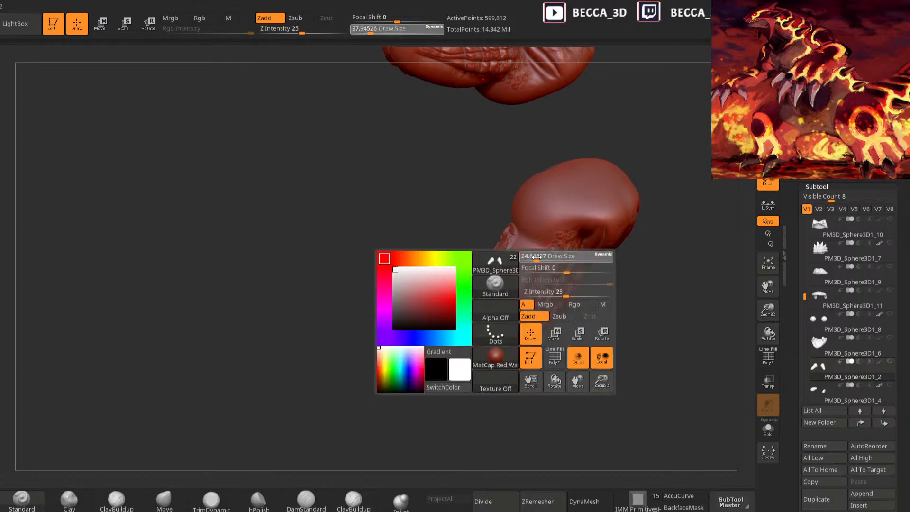
left_click_drag(539, 256, 534, 256)
left_click_drag(493, 125, 522, 305)
left_click_drag(494, 355, 525, 264)
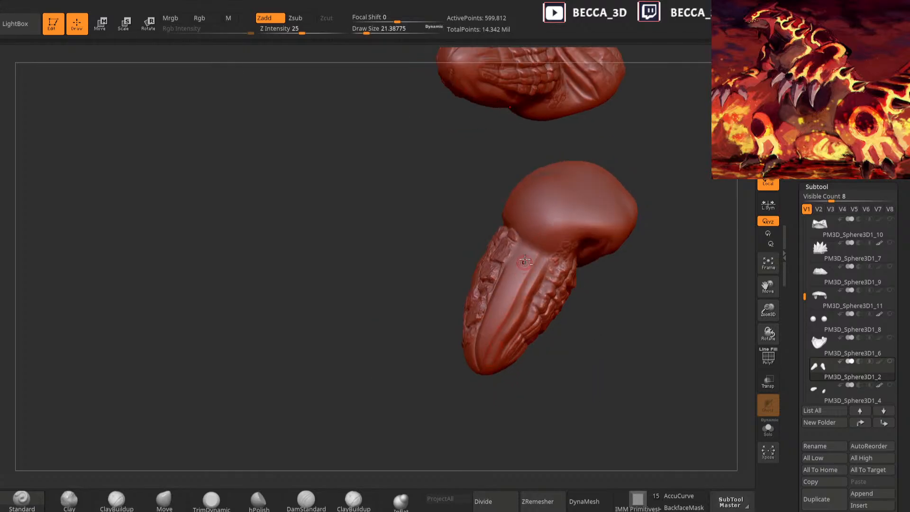
Carve long lengthwise grooves between the forearm ridges from the elbow to the tip with DamStandard
left_click(306, 499)
key("space")
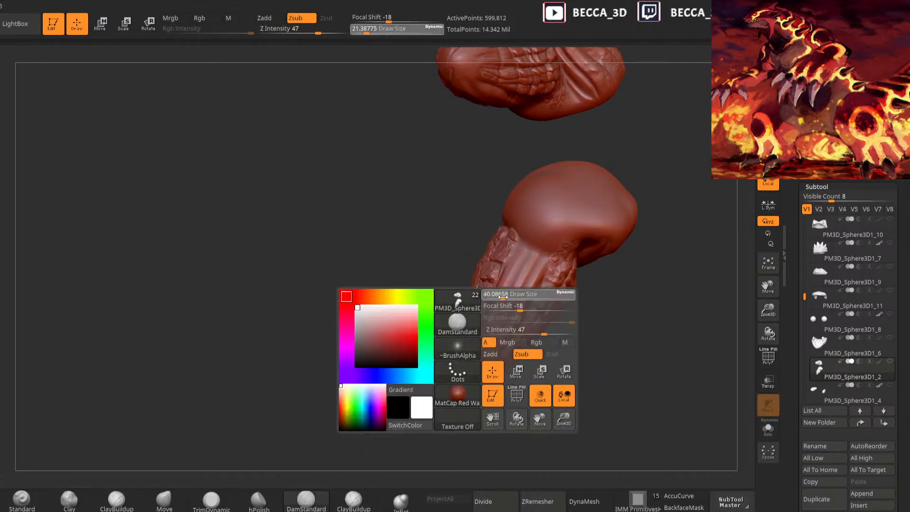
left_click_drag(499, 417, 506, 387)
left_click_drag(536, 276, 487, 369)
left_click_drag(479, 399, 485, 431)
left_click_drag(525, 242, 488, 372)
key("space")
left_click(491, 405)
Roughen the grooved forearm strip and its edge at the elbow with the Clay brush at draw size about 40
left_click(71, 508)
mouse_move(379, 477)
left_mouse_down()
mouse_move(410, 465)
mouse_move(420, 443)
left_mouse_up()
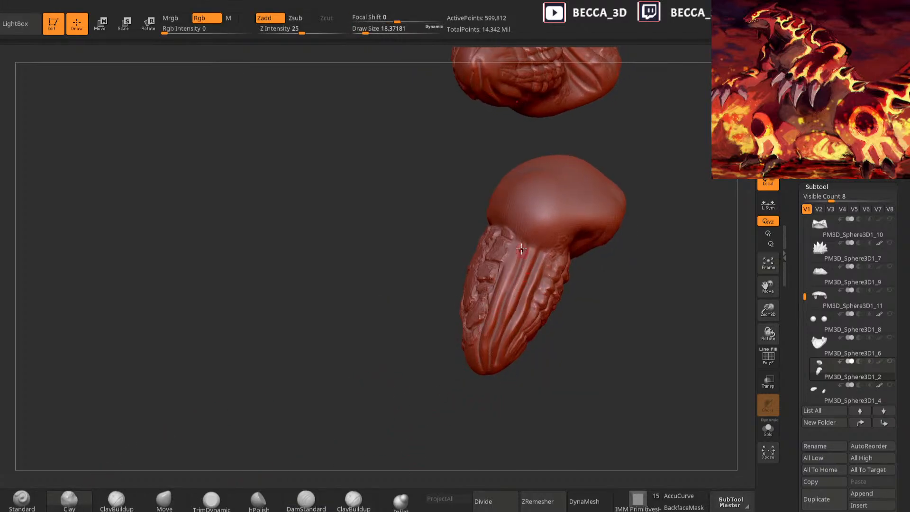
left_click_drag(468, 393, 479, 387)
key("space")
left_click_drag(529, 259, 539, 259)
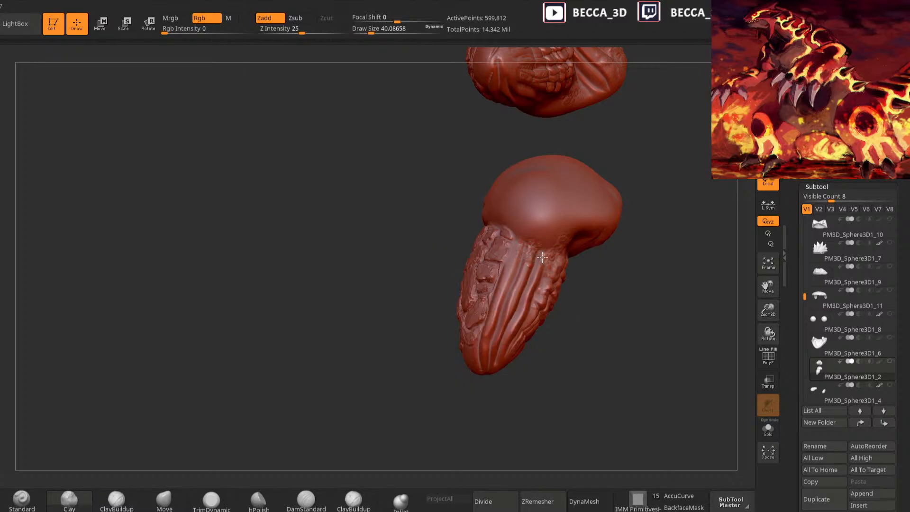
left_click_drag(504, 380, 467, 377)
mouse_move(492, 341)
left_mouse_down()
mouse_move(522, 306)
mouse_move(500, 320)
left_mouse_up()
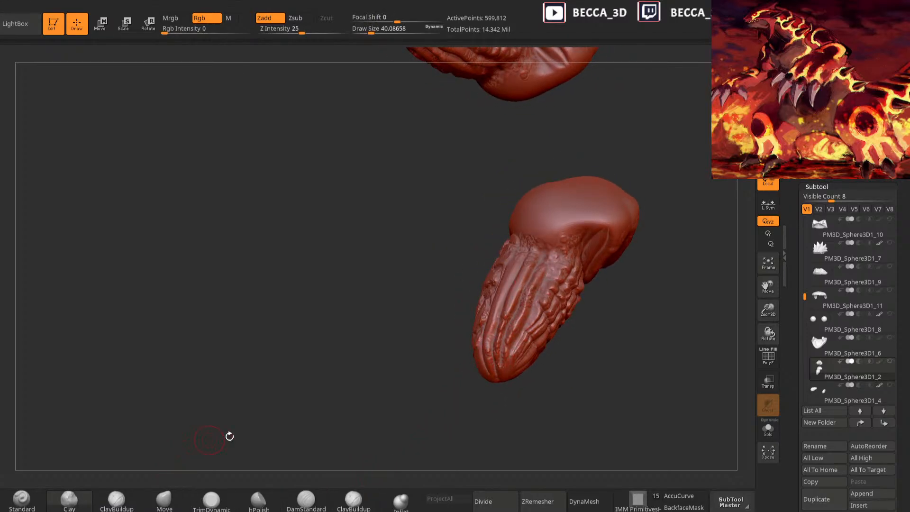
Cut crosswise cracks through the forearm ridges with DamStandard, starting at draw size about 21 and enlarging it to about 40
left_click(307, 500)
key("space")
mouse_move(545, 290)
left_mouse_down()
mouse_move(512, 274)
mouse_move(485, 316)
left_mouse_up()
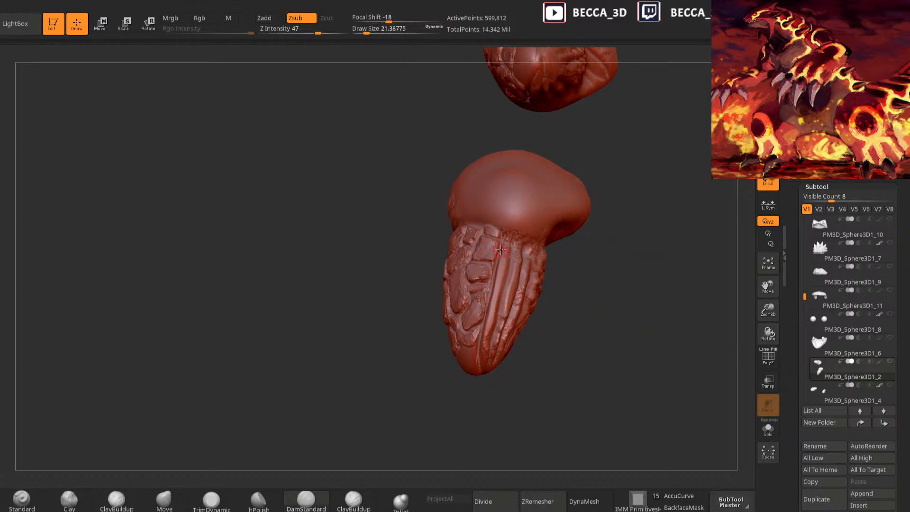
left_click_drag(582, 288, 536, 282)
key("]")
left_click_drag(505, 257, 544, 272)
left_click_drag(571, 270, 618, 287)
left_click_drag(569, 321, 547, 318)
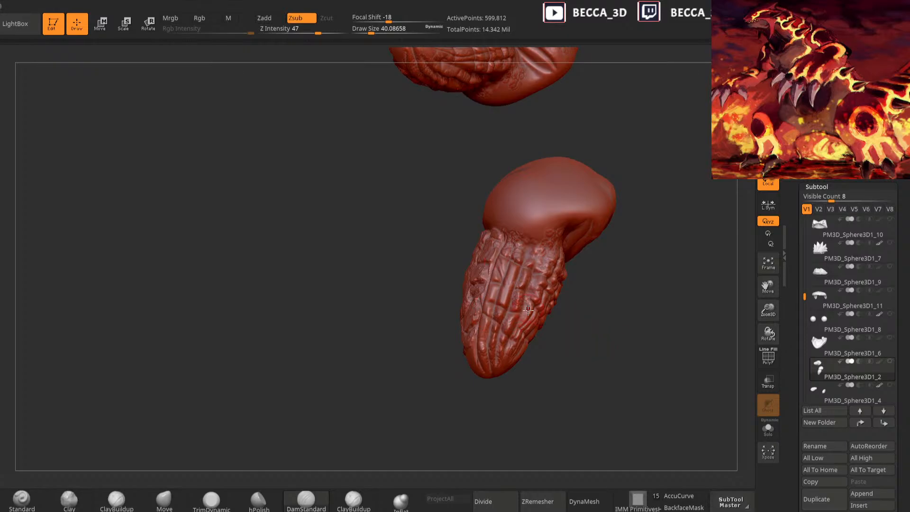
Puff up the small forearm cells between the cracks with the Inflate brush at intensity 10 and draw size about 40
left_click(69, 499)
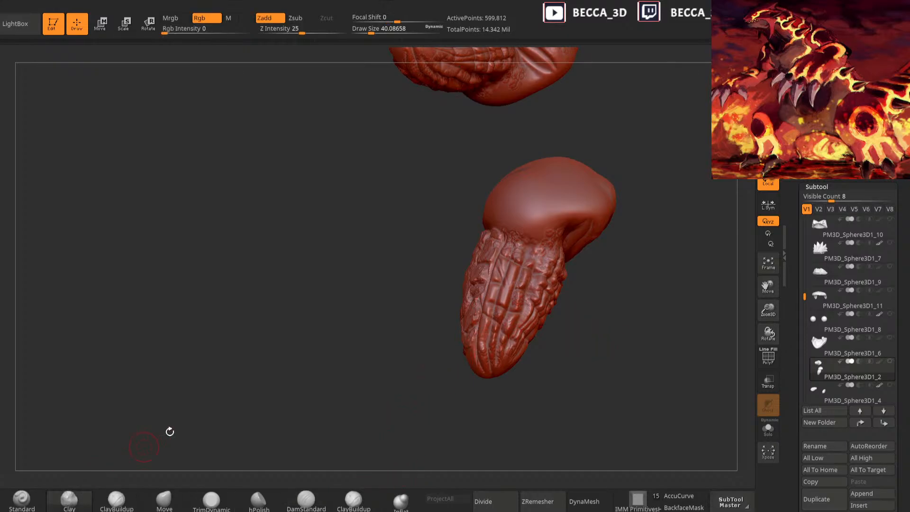
left_click(402, 499)
key("space")
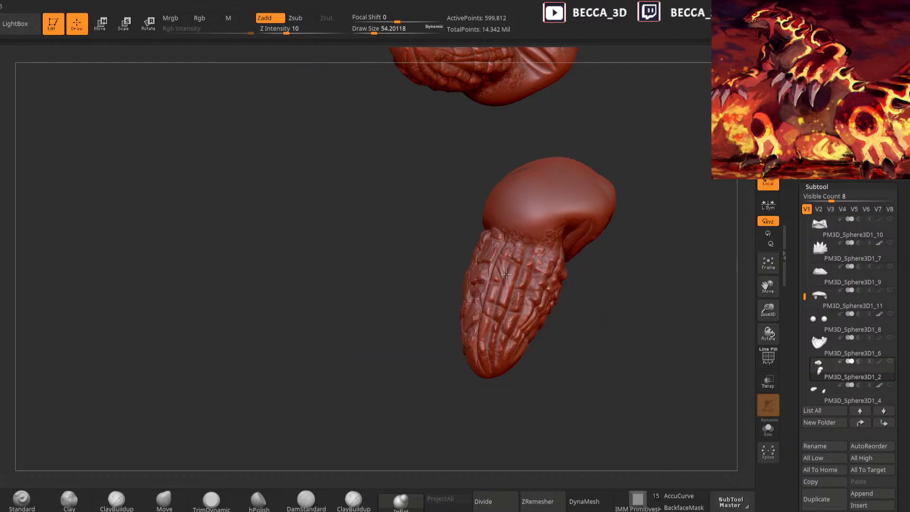
mouse_move(506, 264)
right_mouse_down()
mouse_move(513, 298)
mouse_move(515, 276)
right_mouse_up()
key("space")
left_click(504, 283)
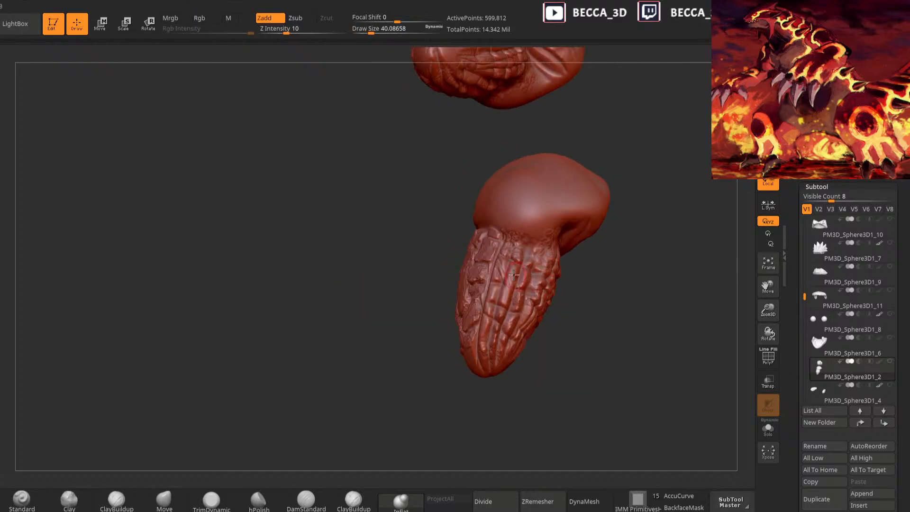
left_click_drag(494, 294, 499, 335)
Add rough surface texture over the cracked forearm cells with the Clay brush at draw size about 40
left_click(70, 498)
right_click_drag(441, 441, 493, 303)
right_click_drag(517, 249, 545, 278)
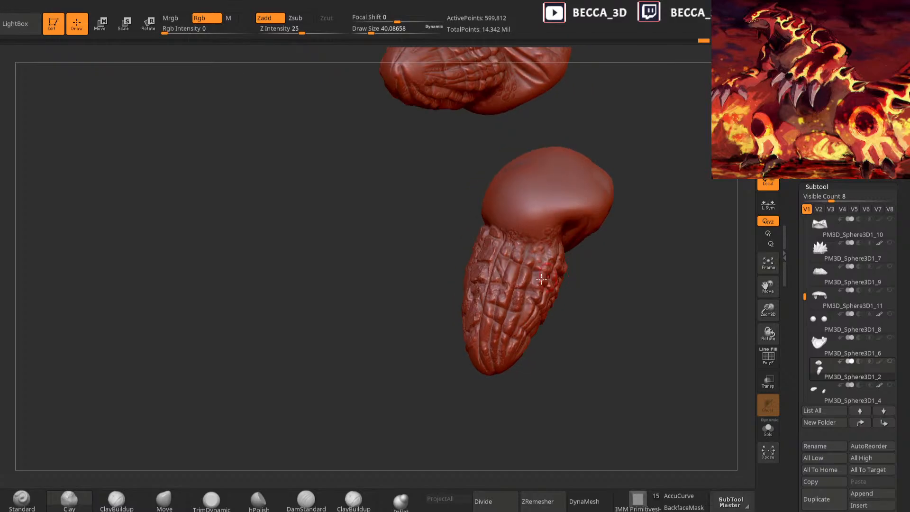
mouse_move(534, 246)
right_mouse_down()
mouse_move(545, 371)
mouse_move(527, 332)
mouse_move(494, 406)
mouse_move(522, 257)
right_mouse_up()
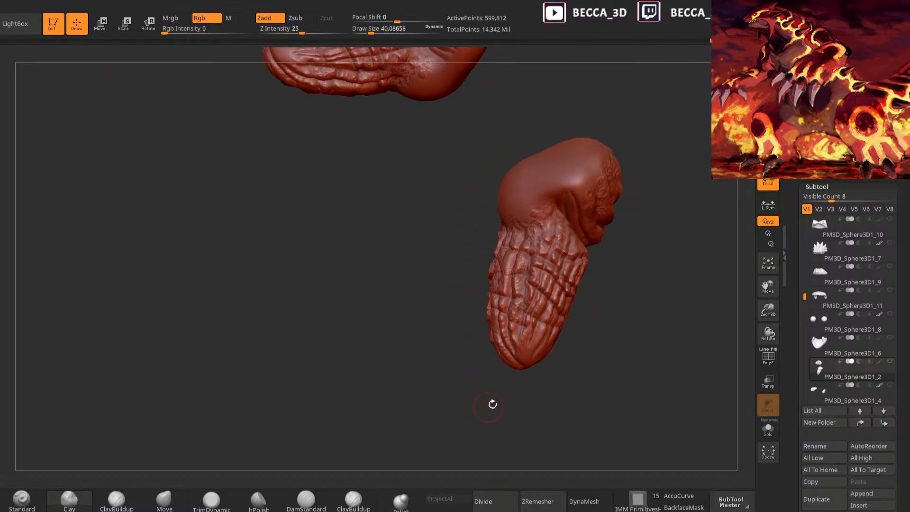
Unhide all the other subtools and inspect the full model from the back round to the shoulder
left_click(890, 361, "shift")
right_click_drag(668, 263, 601, 378, "ctrl")
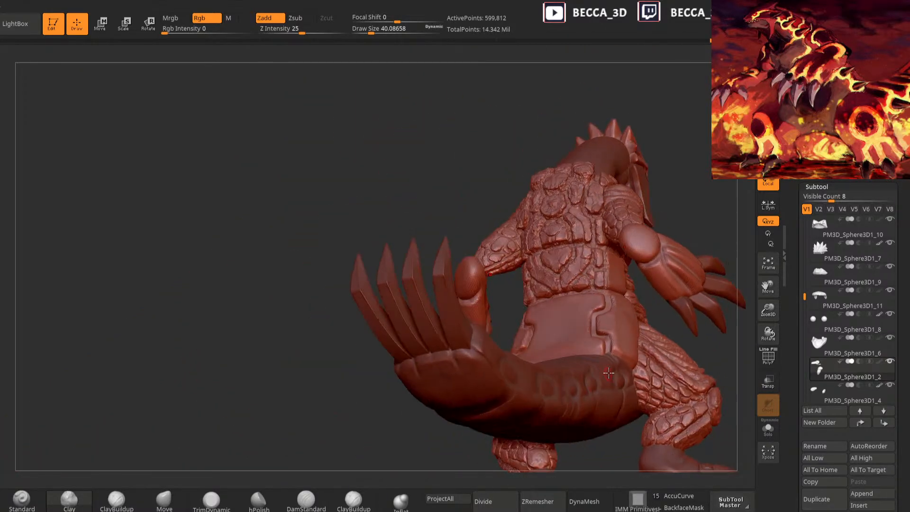
right_click_drag(720, 359, 681, 394)
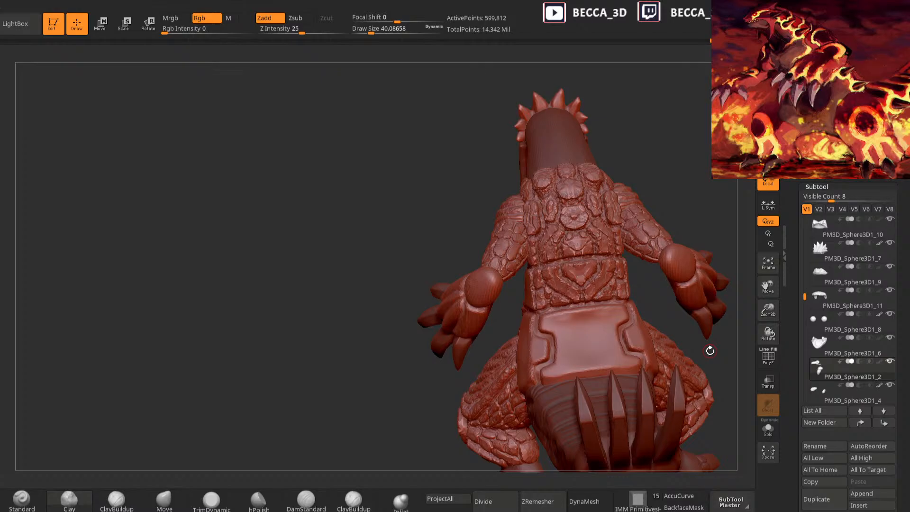
mouse_move(669, 193)
right_mouse_down()
mouse_move(642, 226)
mouse_move(607, 224)
mouse_move(601, 270)
mouse_move(554, 263)
mouse_move(584, 286)
mouse_move(601, 252)
mouse_move(464, 324)
right_mouse_up()
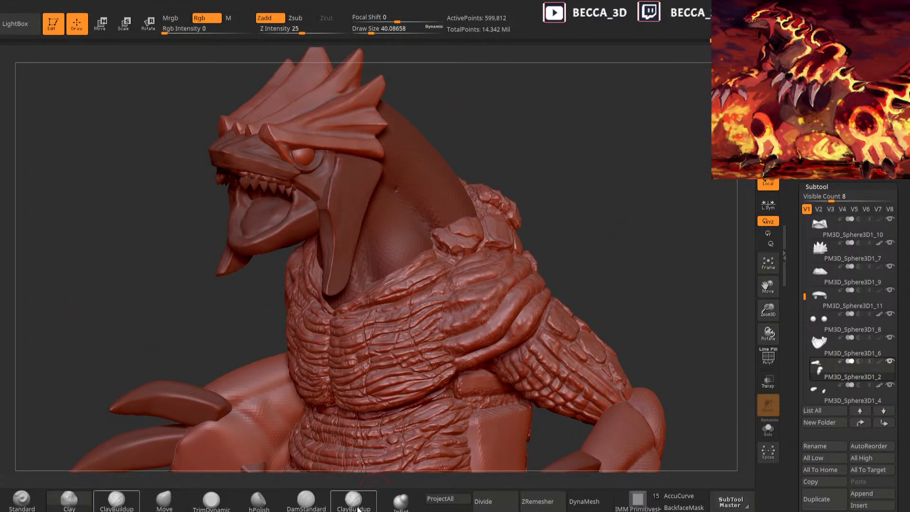
Carve cracks across the outer folds of the shoulder with DamStandard at draw size about 40
left_click(212, 500)
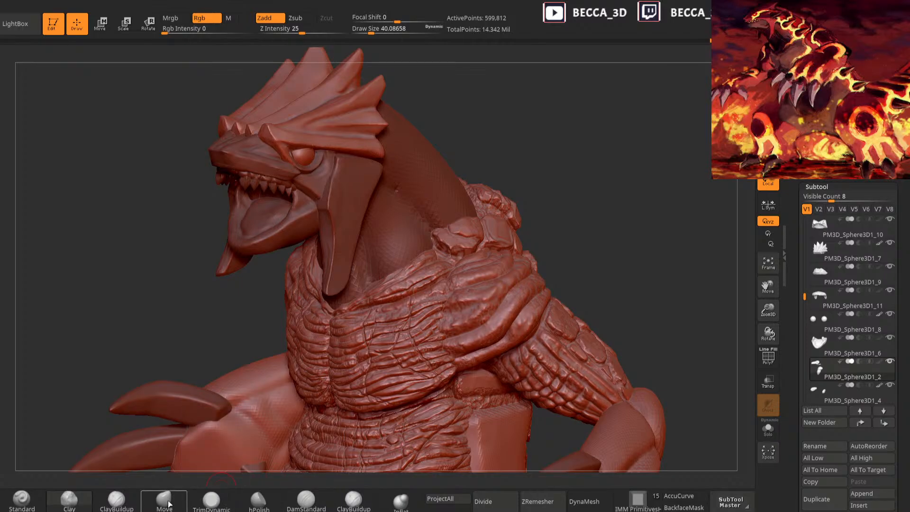
left_click(116, 500)
left_click(303, 495)
mouse_move(592, 272)
left_mouse_down()
mouse_move(585, 252)
mouse_move(535, 320)
left_mouse_up()
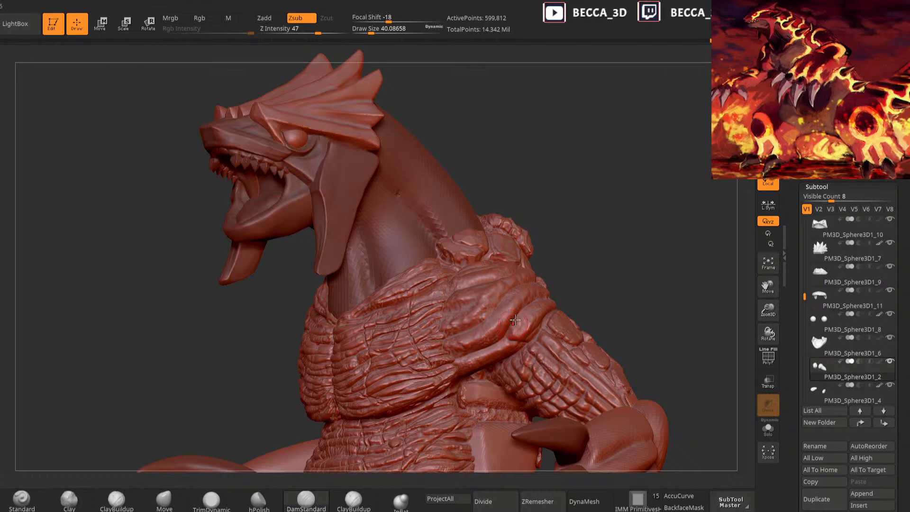
left_click_drag(582, 247, 579, 211)
left_click_drag(579, 280, 535, 327)
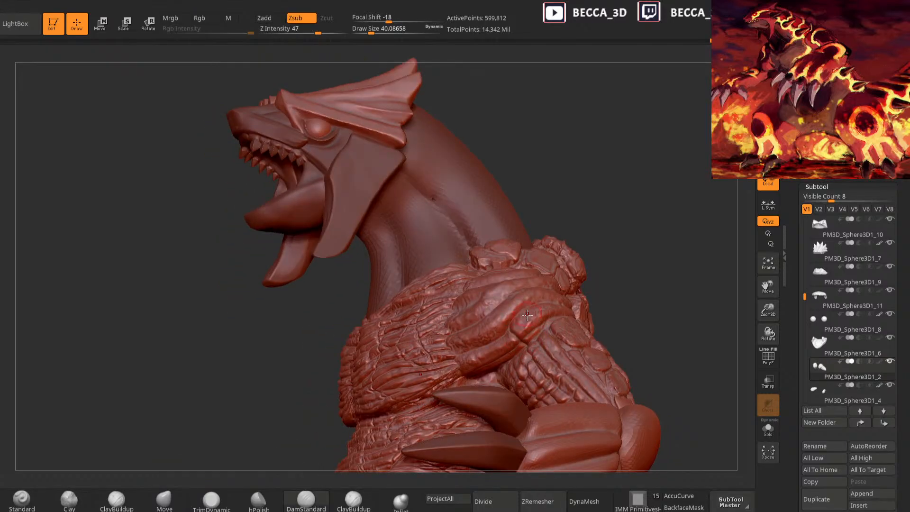
mouse_move(629, 264)
left_mouse_down()
mouse_move(617, 280)
mouse_move(517, 313)
mouse_move(535, 295)
left_mouse_up()
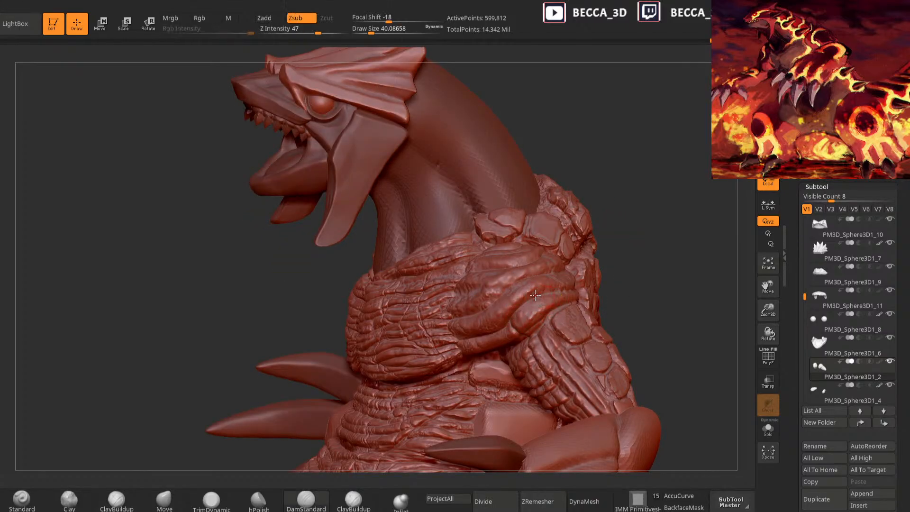
right_click_drag(527, 331, 548, 245)
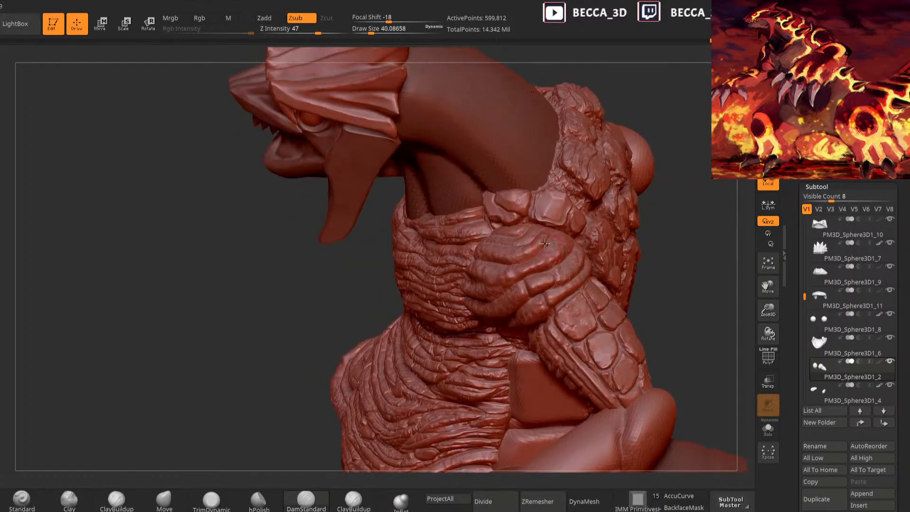
Extend the DamStandard cracks across the front shoulder folds next to the chest, splitting them into segments
right_click_drag(567, 207, 500, 263)
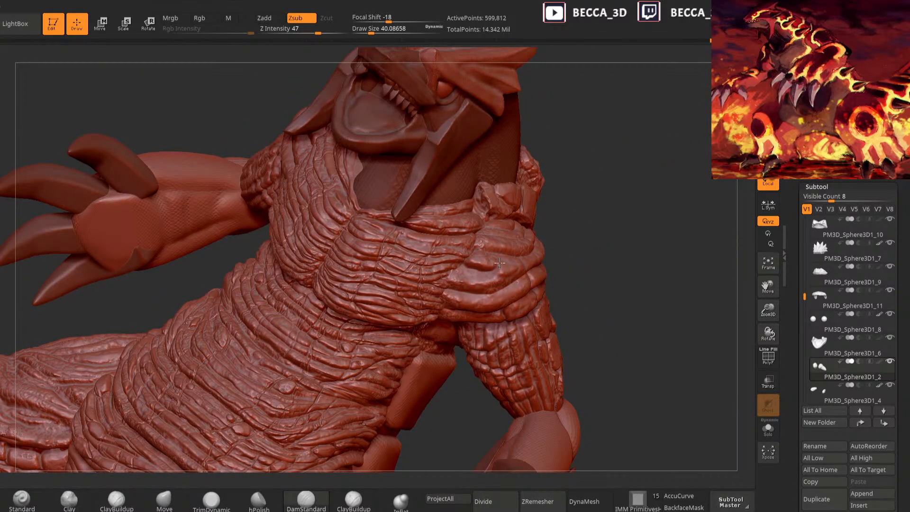
right_click_drag(608, 203, 490, 294)
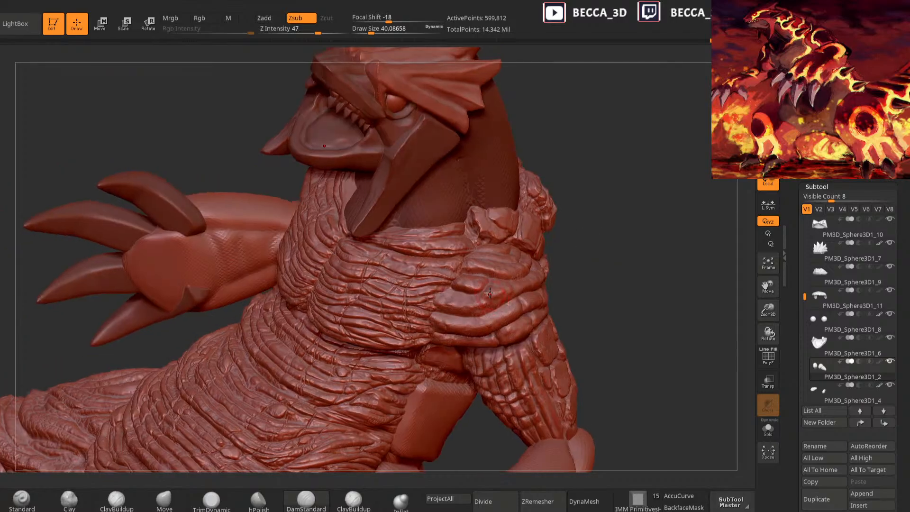
right_click_drag(599, 286, 586, 233)
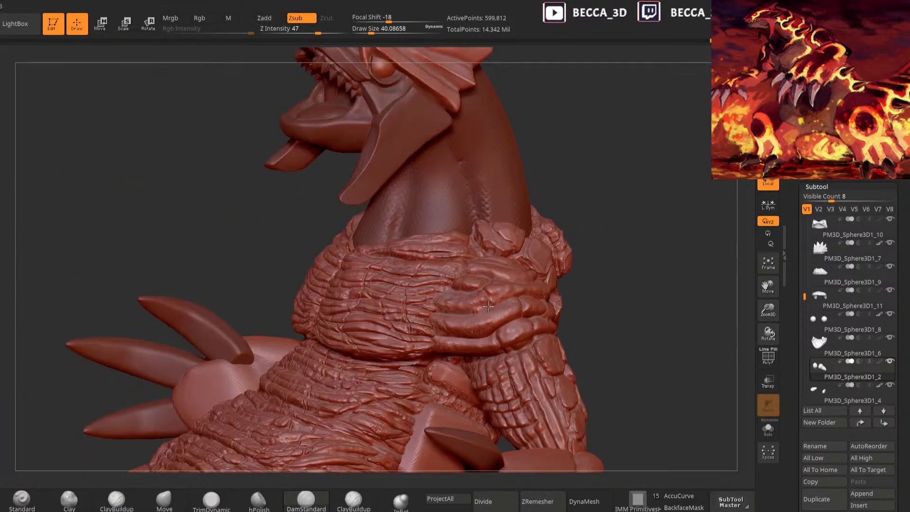
mouse_move(466, 320)
right_mouse_down()
mouse_move(640, 244)
mouse_move(608, 232)
mouse_move(454, 310)
right_mouse_up()
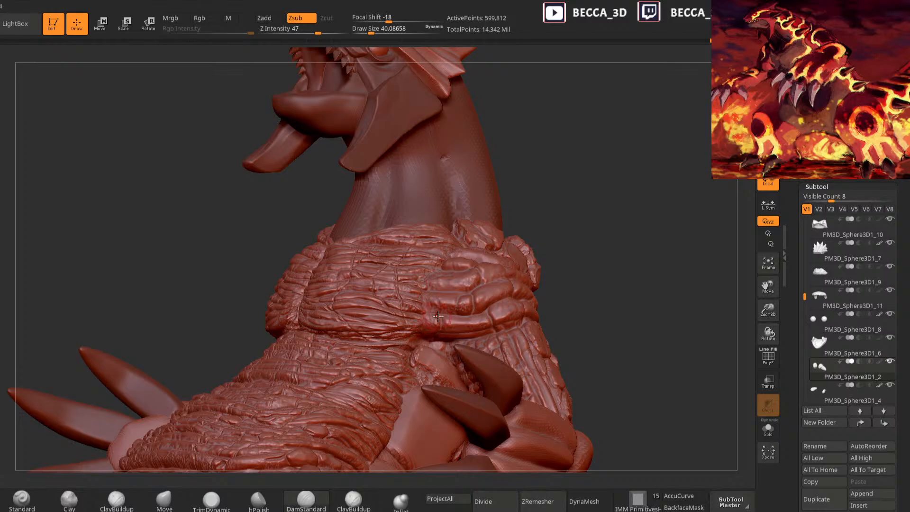
right_click_drag(535, 228, 429, 311)
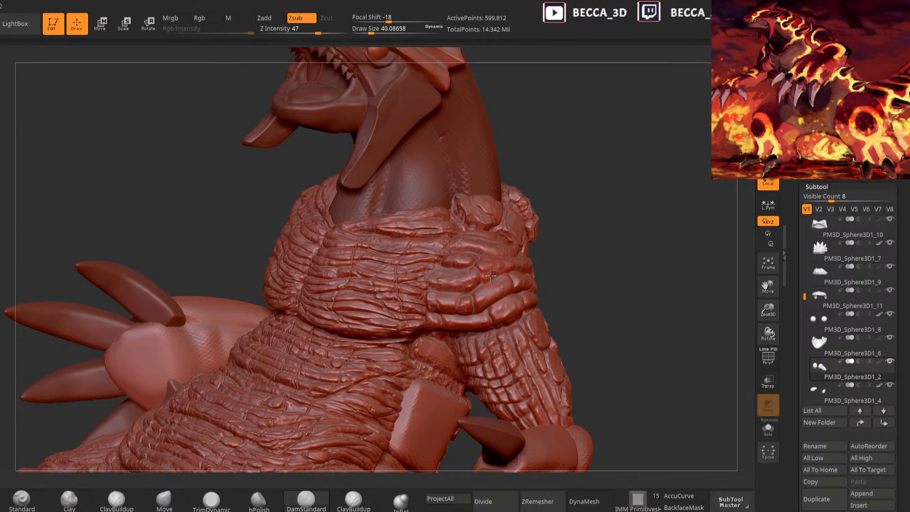
right_click_drag(580, 234, 434, 302)
right_click_drag(474, 242, 457, 287)
right_click_drag(566, 251, 526, 265)
Flatten the segmented shoulder folds into faceted, rock-like plates with TrimDynamic at draw size about 32
left_click(221, 503)
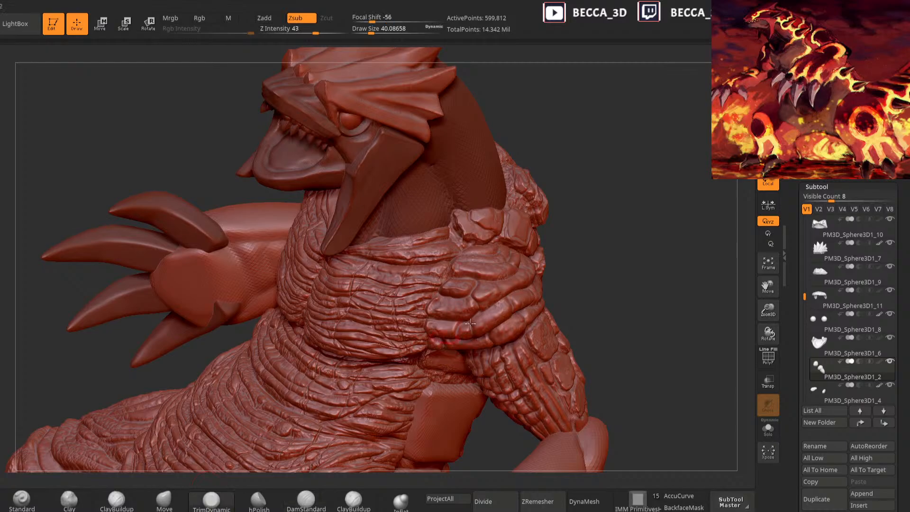
key("space")
left_click_drag(574, 259, 571, 259)
mouse_move(588, 280)
right_mouse_down()
mouse_move(526, 298)
mouse_move(532, 294)
mouse_move(521, 309)
mouse_move(526, 324)
right_mouse_up()
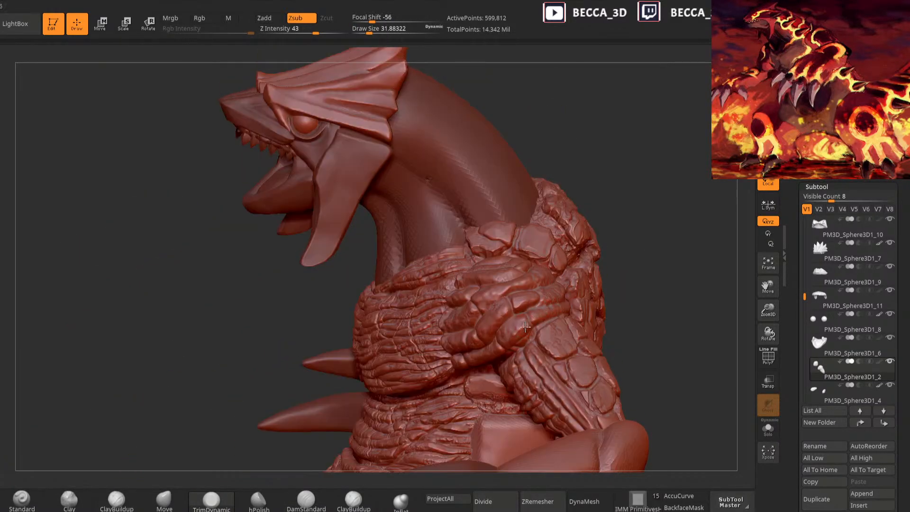
right_click_drag(628, 275, 447, 300)
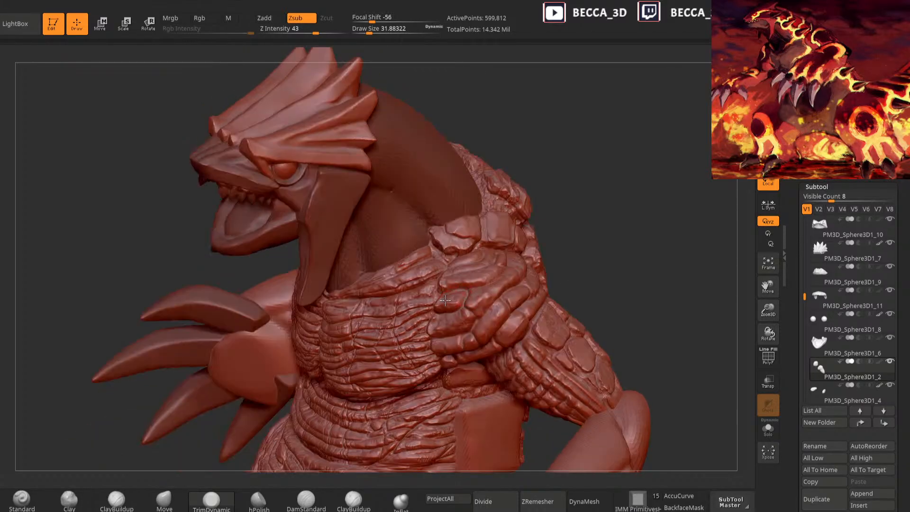
right_click_drag(595, 224, 451, 282)
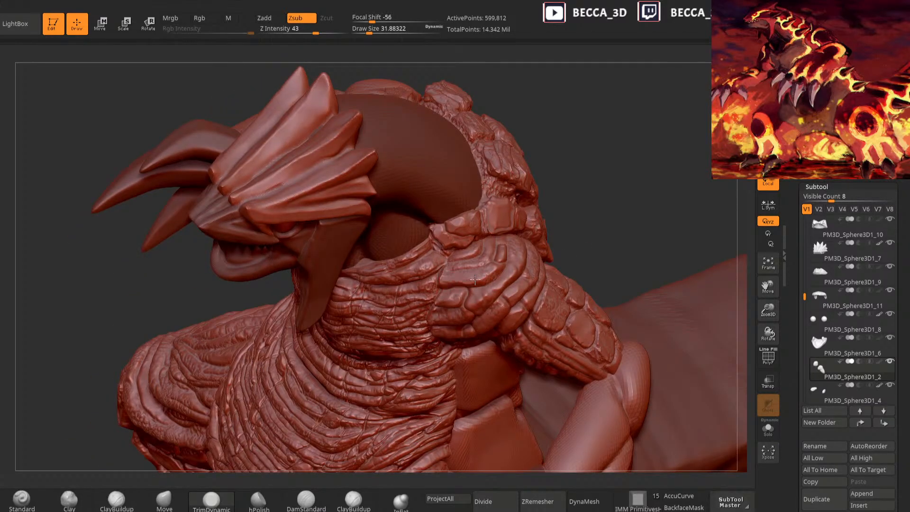
right_click_drag(583, 253, 550, 268)
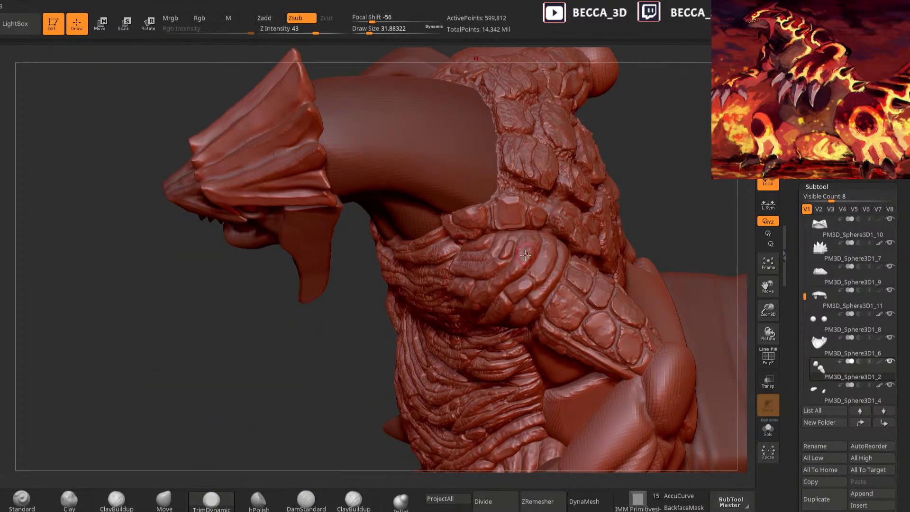
right_click_drag(588, 215, 646, 199)
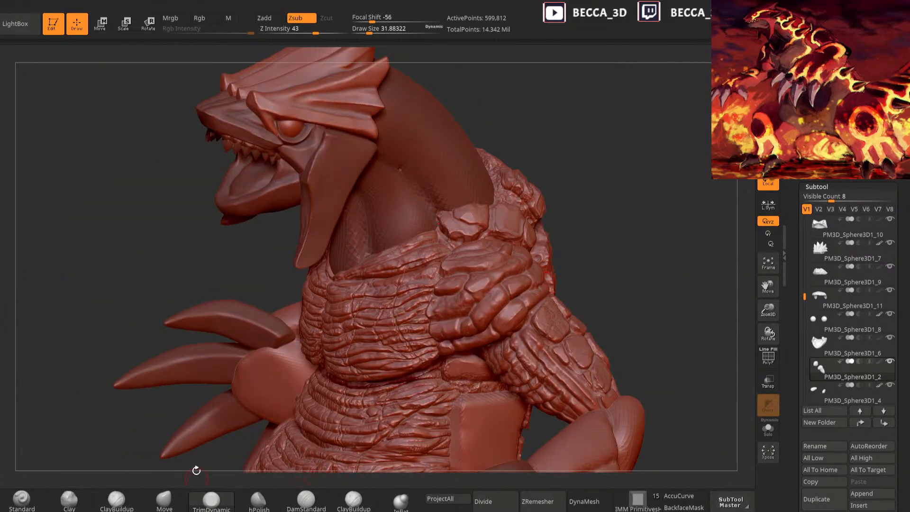
Sharpen and add finer cracks between the shoulder plates with DamStandard at draw size about 28
left_click(306, 500)
key("space")
mouse_move(616, 234)
left_mouse_down()
mouse_move(620, 224)
mouse_move(588, 258)
mouse_move(610, 214)
mouse_move(483, 288)
left_mouse_up()
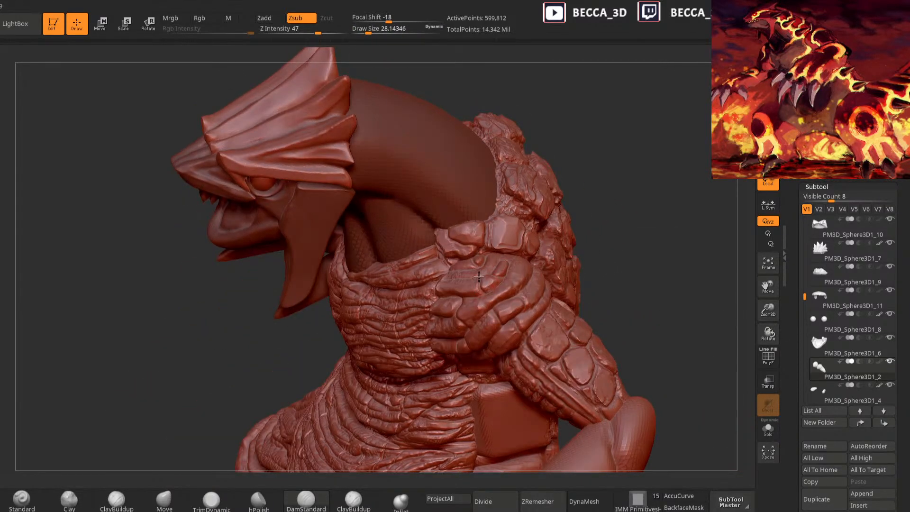
mouse_move(607, 236)
left_mouse_down()
mouse_move(488, 290)
mouse_move(507, 321)
left_mouse_up()
left_click_drag(612, 256, 640, 253)
left_click_drag(498, 309, 487, 340)
left_click_drag(587, 288, 472, 373)
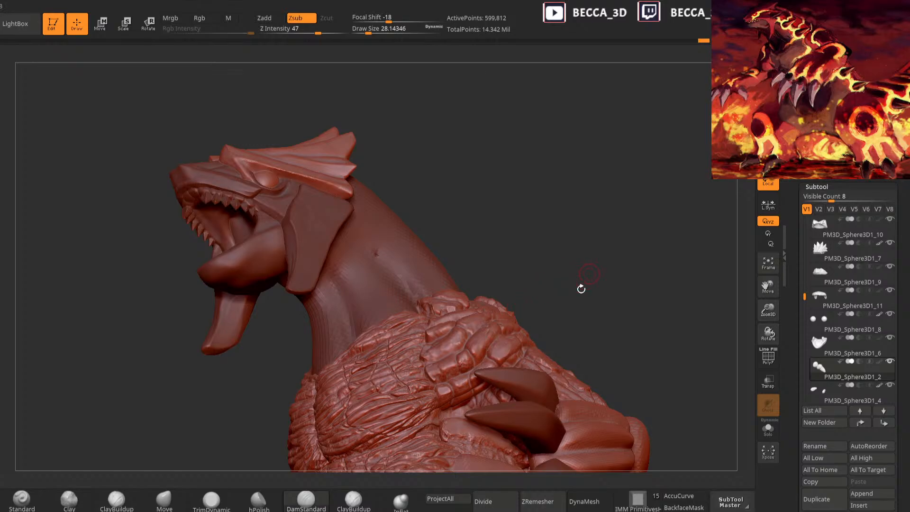
Flatten the shoulder folds further with TrimDynamic at draw size about 28
left_click_drag(585, 283, 508, 450)
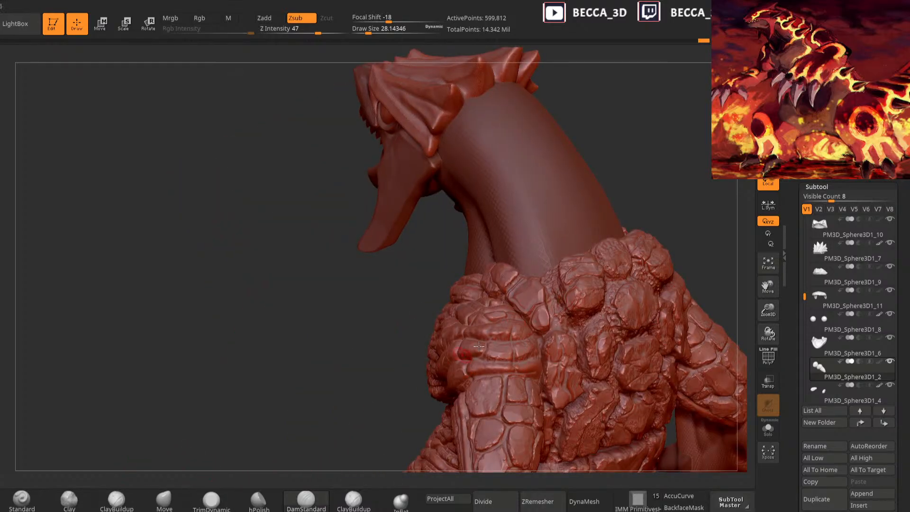
right_click_drag(499, 311, 574, 279)
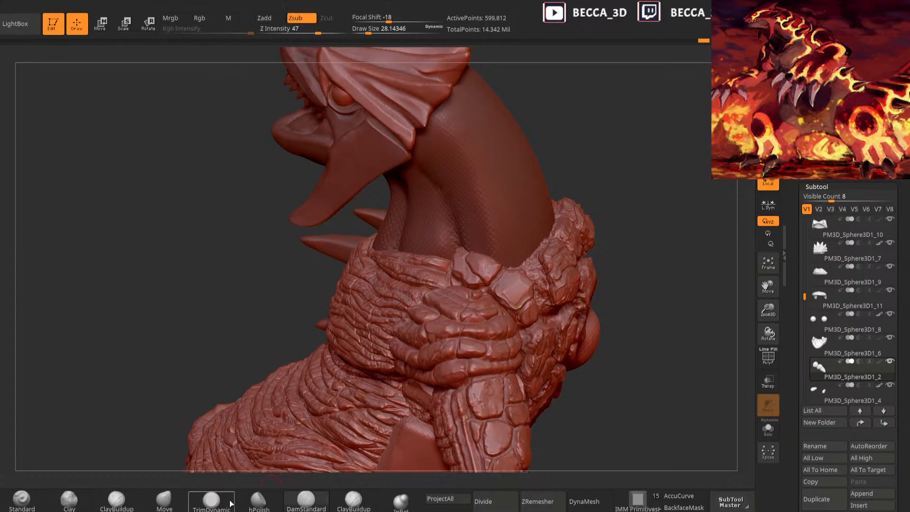
left_click(212, 499)
left_click_drag(610, 232, 466, 323)
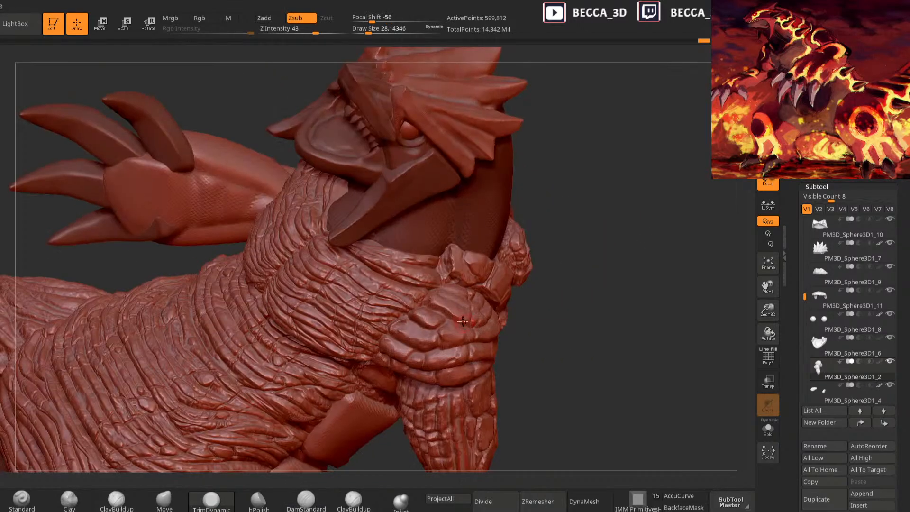
left_click_drag(586, 325, 588, 401)
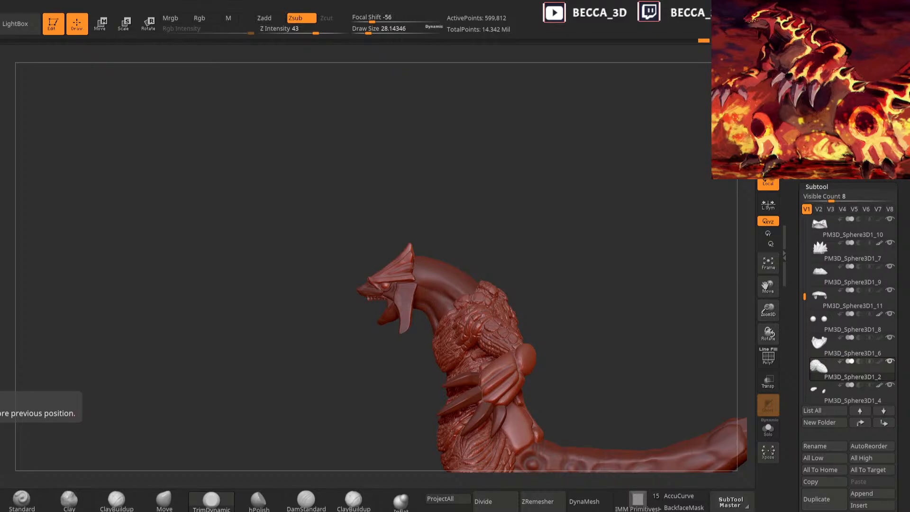
left_click_drag(640, 287, 593, 199, "alt")
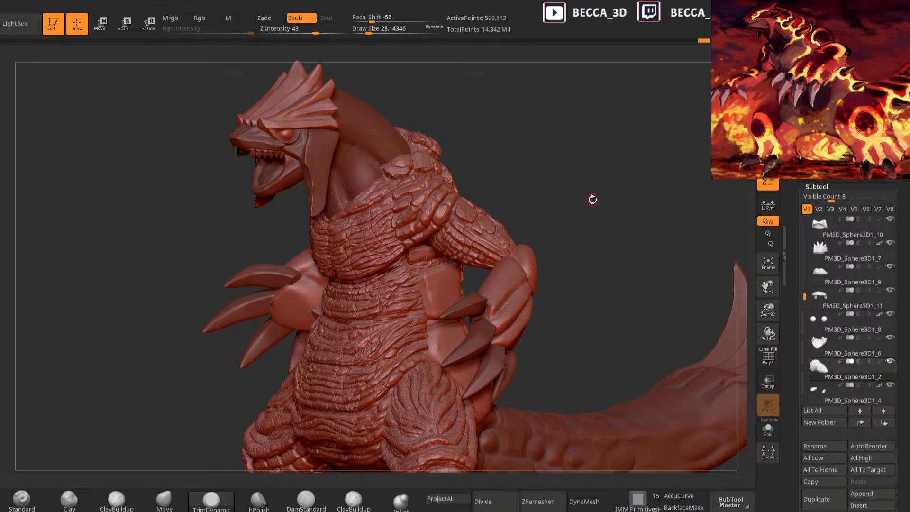
left_click_drag(577, 220, 664, 169)
left_click_drag(686, 218, 640, 194)
Select the PM3D_Sphere3D1_4 hands subtool and hide all the other subtools
left_click(819, 398)
left_click(890, 385)
left_click_drag(579, 362, 534, 348)
left_click_drag(609, 286, 518, 398)
Raise the DynaMesh resolution to 880 and remesh the hands
scroll(831, 337, "down", 5)
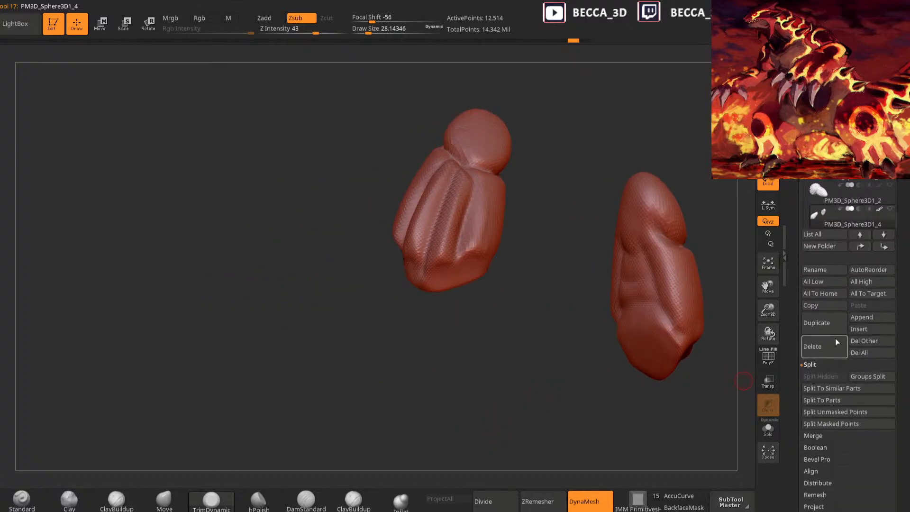
scroll(821, 403, "down", 8)
scroll(814, 374, "down", 1)
left_click_drag(817, 391, 833, 392)
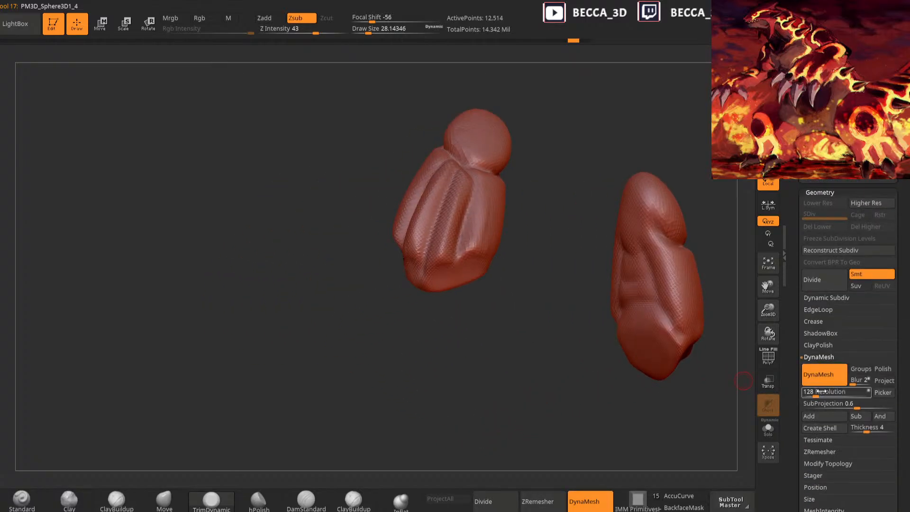
mouse_move(604, 368)
left_mouse_down("ctrl")
mouse_move(610, 362)
mouse_move(595, 355)
left_mouse_up("ctrl")
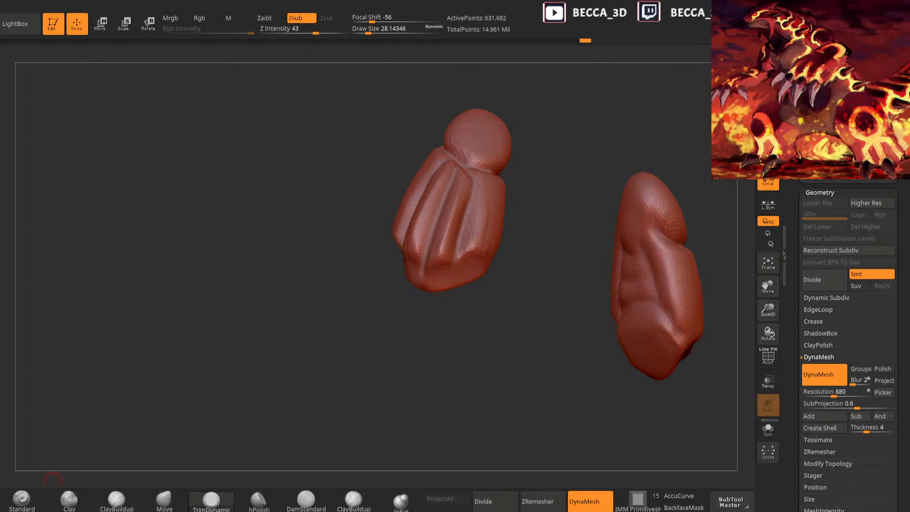
Smooth the faceted surface of both hands with a large brush at draw size about 128
left_click_drag(293, 317, 302, 321)
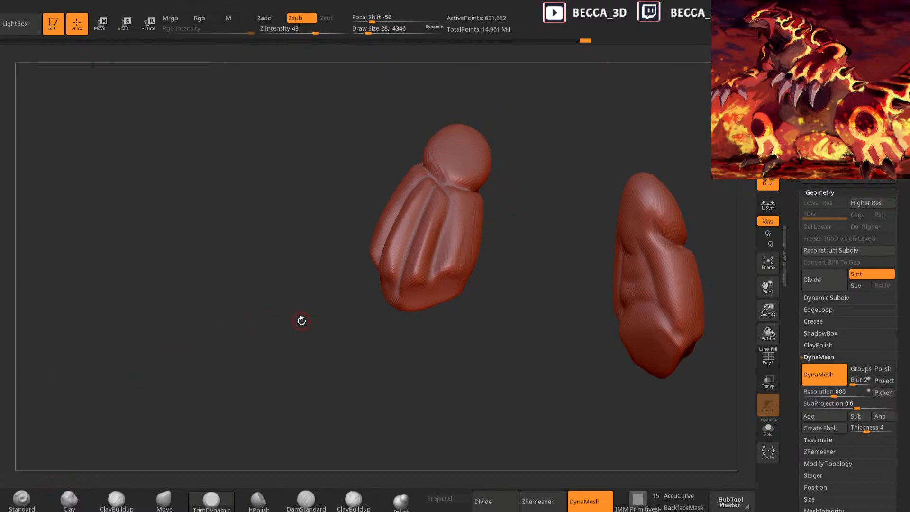
mouse_move(436, 348)
left_mouse_down()
mouse_move(463, 335)
mouse_move(481, 353)
mouse_move(431, 419)
mouse_move(460, 297)
mouse_move(466, 418)
left_mouse_up()
key("space")
mouse_move(377, 401)
left_mouse_down()
mouse_move(392, 413)
mouse_move(458, 368)
left_mouse_up()
mouse_move(567, 254)
left_mouse_down()
mouse_move(541, 294)
mouse_move(520, 246)
mouse_move(339, 235)
left_mouse_up()
Carve a crease around the flat palm pad and outline the first claw socket with DamStandard at draw size about 38
left_click(306, 500)
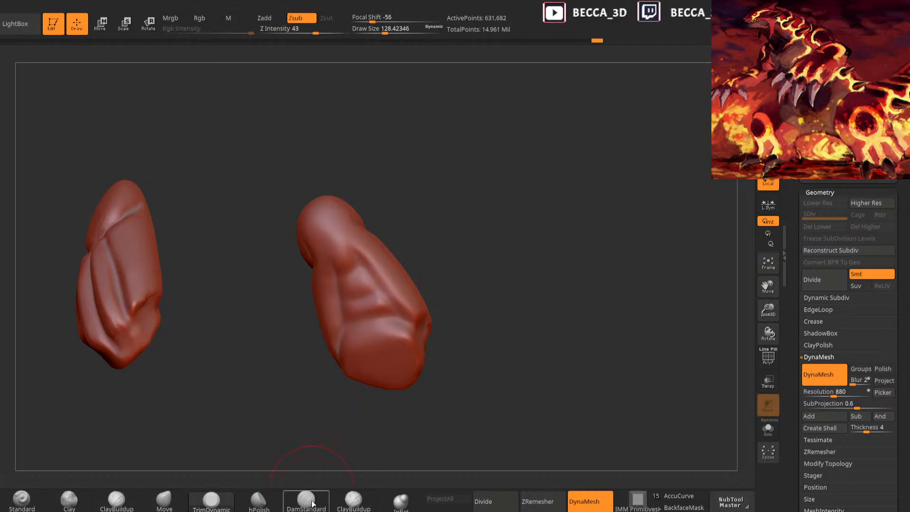
key("space")
mouse_move(531, 265)
left_mouse_down()
mouse_move(528, 254)
mouse_move(492, 288)
mouse_move(568, 259)
mouse_move(544, 258)
left_mouse_up()
mouse_move(473, 292)
left_mouse_down()
mouse_move(464, 321)
mouse_move(479, 282)
left_mouse_up()
left_click_drag(546, 256, 571, 242)
left_click_drag(461, 296, 457, 302, "shift")
key("space")
left_click_drag(533, 266, 497, 279)
left_click_drag(462, 321, 474, 275)
left_click_drag(550, 266, 509, 273)
mouse_move(469, 294)
left_mouse_down()
mouse_move(497, 267)
mouse_move(513, 267)
left_mouse_up()
mouse_move(576, 258)
left_mouse_down()
mouse_move(550, 258)
mouse_move(539, 279)
mouse_move(552, 272)
mouse_move(476, 276)
left_mouse_up()
mouse_move(412, 280)
left_mouse_down()
mouse_move(455, 278)
mouse_move(470, 317)
left_mouse_up()
left_click_drag(585, 260, 526, 260)
mouse_move(487, 281)
left_mouse_down()
mouse_move(500, 267)
mouse_move(535, 272)
mouse_move(541, 282)
left_mouse_up()
mouse_move(605, 279)
left_mouse_down()
mouse_move(574, 269)
mouse_move(543, 290)
left_mouse_up()
mouse_move(616, 327)
left_mouse_down()
mouse_move(556, 291)
mouse_move(570, 287)
mouse_move(554, 275)
left_mouse_up()
mouse_move(633, 249)
left_mouse_down()
mouse_move(618, 237)
mouse_move(642, 223)
mouse_move(636, 242)
left_mouse_up()
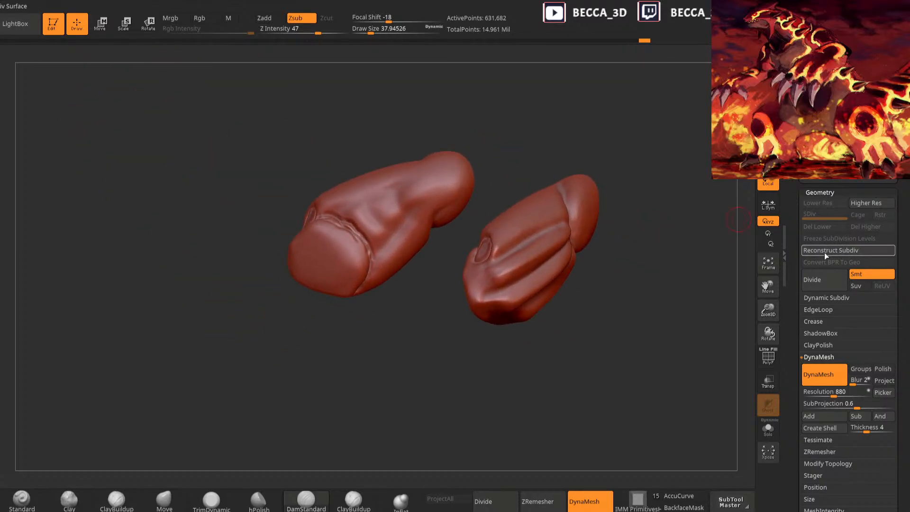
Check the claw positions against the full model and outline the remaining claw sockets at the finger ends with DamStandard
scroll(810, 223, "up", 5)
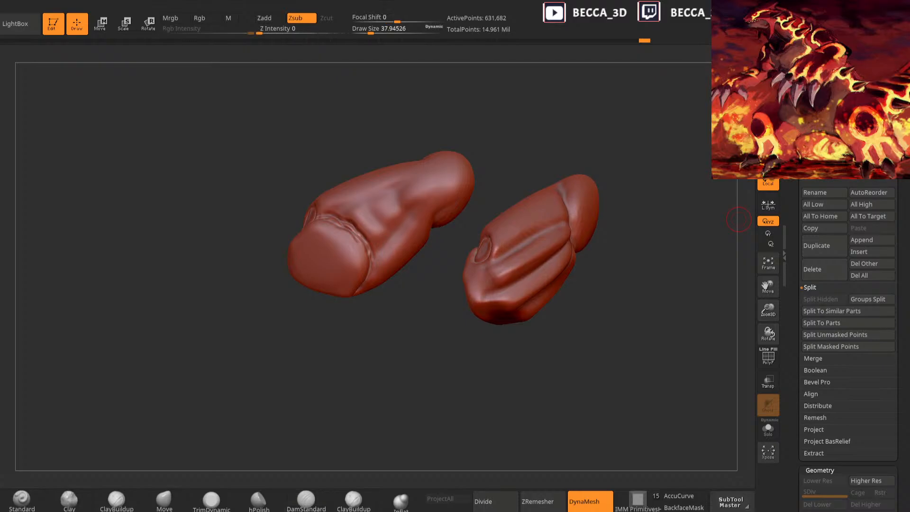
left_click(890, 113)
left_click_drag(676, 221, 590, 313)
left_click(890, 114)
left_click_drag(657, 232, 602, 251)
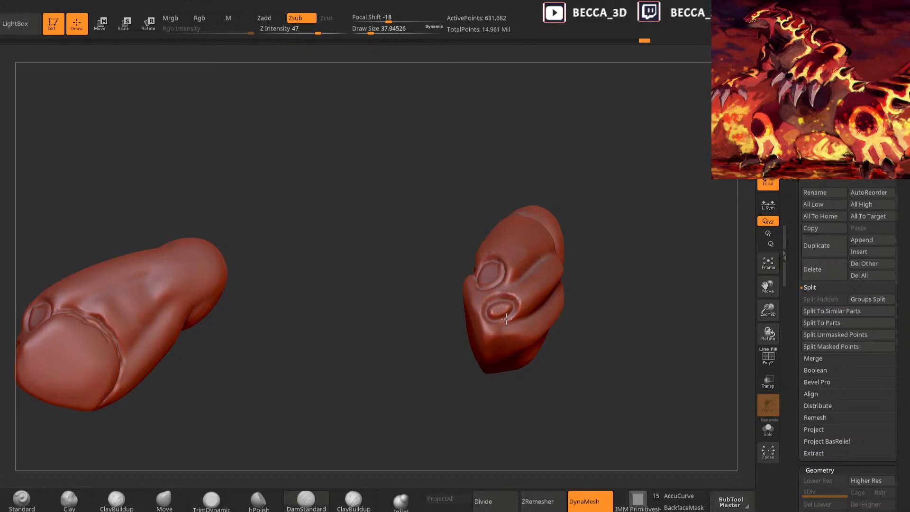
left_click_drag(505, 319, 526, 346)
left_click(505, 301, "ctrl+shift")
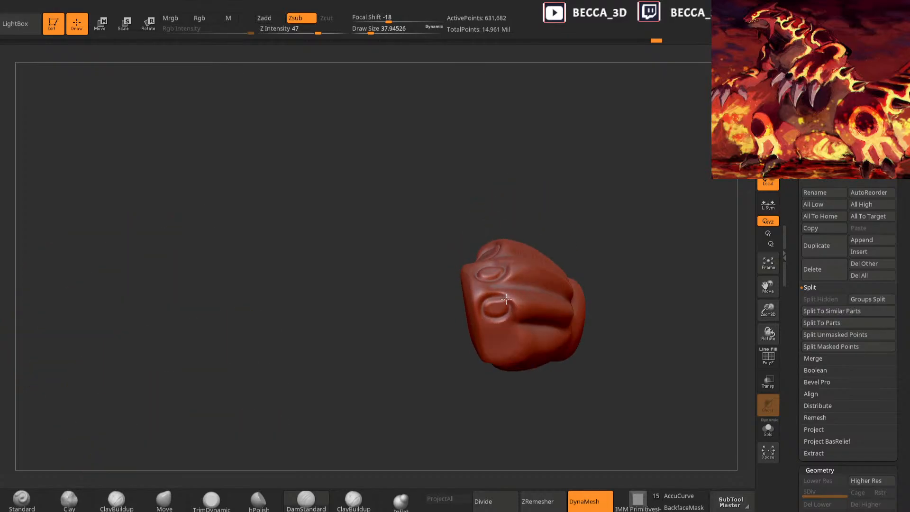
left_click_drag(508, 301, 497, 347)
left_click_drag(611, 341, 602, 323)
Hollow out the outlined claw sockets at the finger ends with ClayBuildup
left_click(353, 500)
key("space")
left_click_drag(588, 249, 495, 321)
mouse_move(560, 285)
left_mouse_down()
mouse_move(604, 242)
mouse_move(541, 423)
mouse_move(507, 320)
mouse_move(588, 423)
mouse_move(502, 443)
left_mouse_up()
mouse_move(536, 335)
left_mouse_down("alt")
mouse_move(540, 320)
mouse_move(535, 336)
mouse_move(575, 327)
left_mouse_up("alt")
left_click_drag(539, 369, 389, 499)
Carve creases around the wrist bulb, along both sides of the palm and between the finger ridges with DamStandard at draw size about 42
left_click(305, 499)
mouse_move(635, 219)
left_mouse_down()
mouse_move(683, 169)
mouse_move(607, 238)
left_mouse_up()
left_click_drag(503, 404, 482, 298)
mouse_move(481, 273)
right_mouse_down()
mouse_move(596, 230)
mouse_move(569, 294)
mouse_move(583, 287)
right_mouse_up()
left_click_drag(589, 333, 525, 247)
mouse_move(561, 208)
left_mouse_down()
mouse_move(669, 151)
mouse_move(627, 220)
mouse_move(664, 238)
left_mouse_up()
left_click_drag(519, 304, 510, 272)
left_click_drag(470, 307, 465, 251)
left_click_drag(516, 210, 560, 218)
mouse_move(475, 269)
left_mouse_down()
mouse_move(481, 240)
mouse_move(500, 228)
left_mouse_up()
mouse_move(541, 209)
left_mouse_down()
mouse_move(496, 212)
mouse_move(522, 238)
mouse_move(526, 288)
left_mouse_up()
left_click_drag(576, 265, 564, 296)
mouse_move(528, 271)
left_mouse_down()
mouse_move(549, 339)
mouse_move(590, 250)
mouse_move(641, 212)
mouse_move(630, 264)
mouse_move(680, 250)
mouse_move(597, 285)
mouse_move(560, 260)
mouse_move(554, 199)
left_mouse_up()
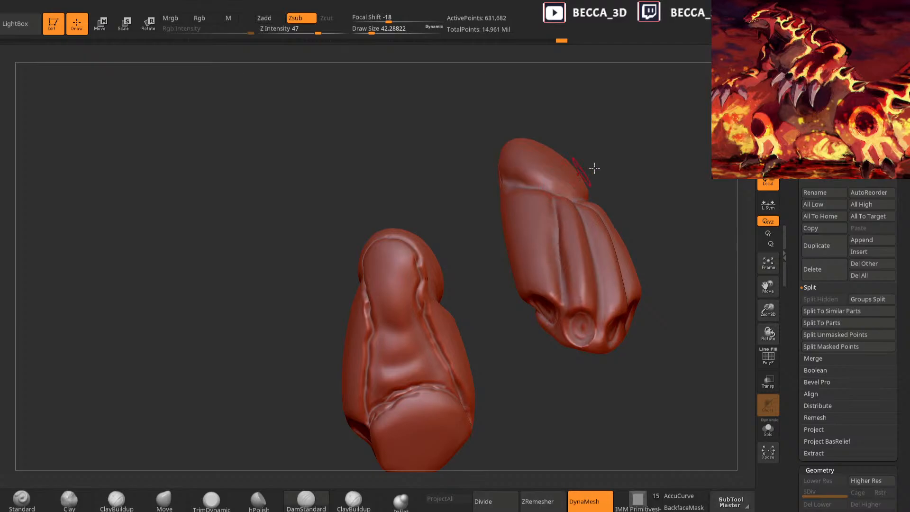
left_click_drag(583, 171, 630, 211)
left_click_drag(691, 211, 593, 319)
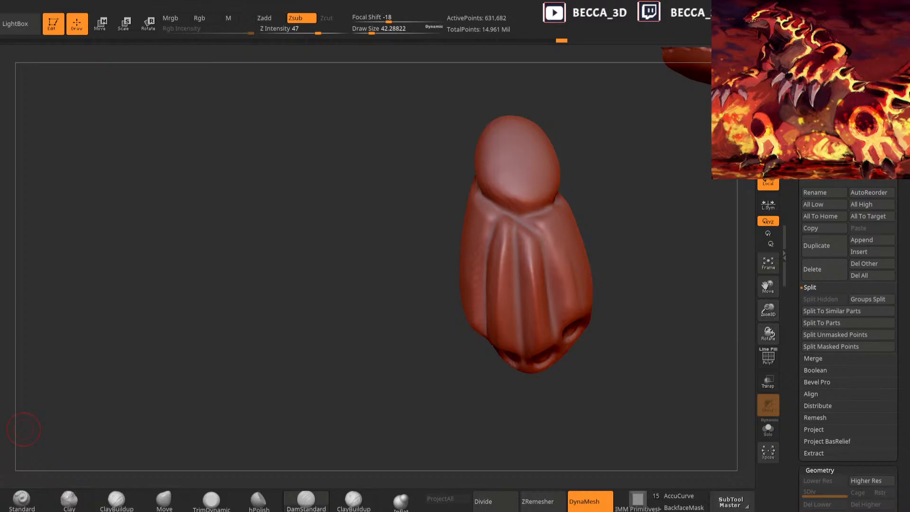
Flatten the finger ridges on the back of the hand with TrimDynamic at draw size about 59
left_click_drag(24, 429, 329, 470)
left_click(211, 499)
key("space")
left_click_drag(593, 228, 595, 236)
left_click_drag(518, 229, 522, 339)
left_click_drag(629, 298, 553, 289)
left_click_drag(547, 275, 545, 239)
mouse_move(596, 216)
left_mouse_down()
mouse_move(575, 225)
mouse_move(607, 232)
left_mouse_up()
mouse_move(533, 224)
left_mouse_down()
mouse_move(521, 222)
mouse_move(537, 281)
left_mouse_up()
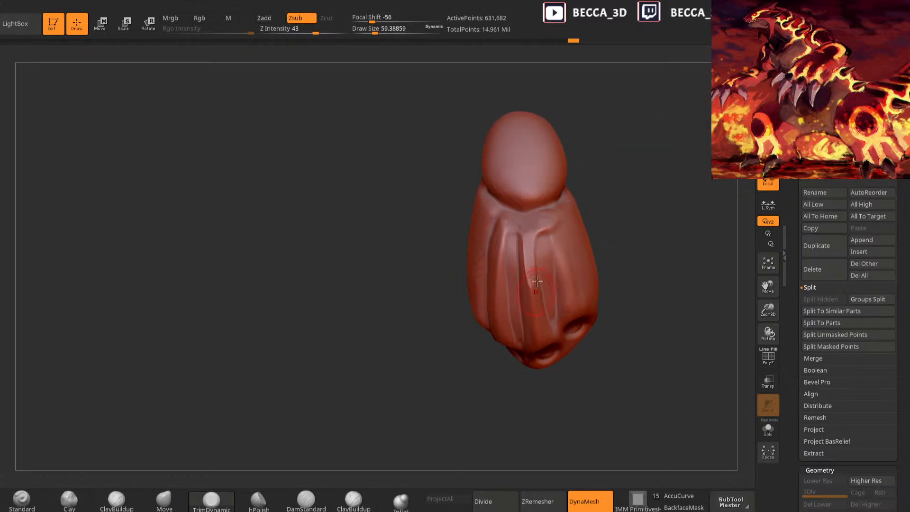
Carve the central groove between the finger ridges up to the wrist bulb with ClayBuildup at draw size about 28
left_click(312, 509)
key("space")
left_click(639, 216)
left_click(117, 502)
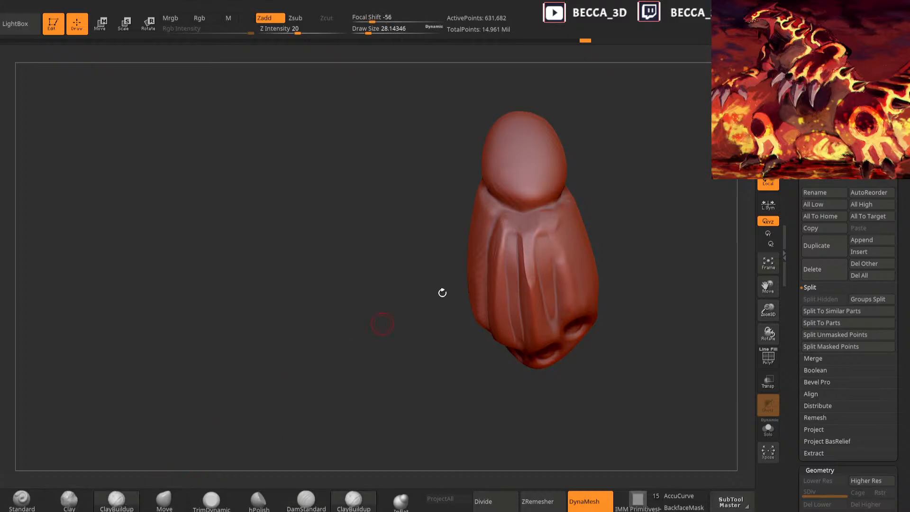
key("space")
mouse_move(633, 236)
left_mouse_down()
mouse_move(620, 224)
mouse_move(590, 284)
left_mouse_up()
mouse_move(582, 378)
left_mouse_down("alt")
mouse_move(561, 372)
mouse_move(559, 404)
mouse_move(569, 387)
mouse_move(518, 412)
left_mouse_up("alt")
left_click_drag(474, 341, 473, 266)
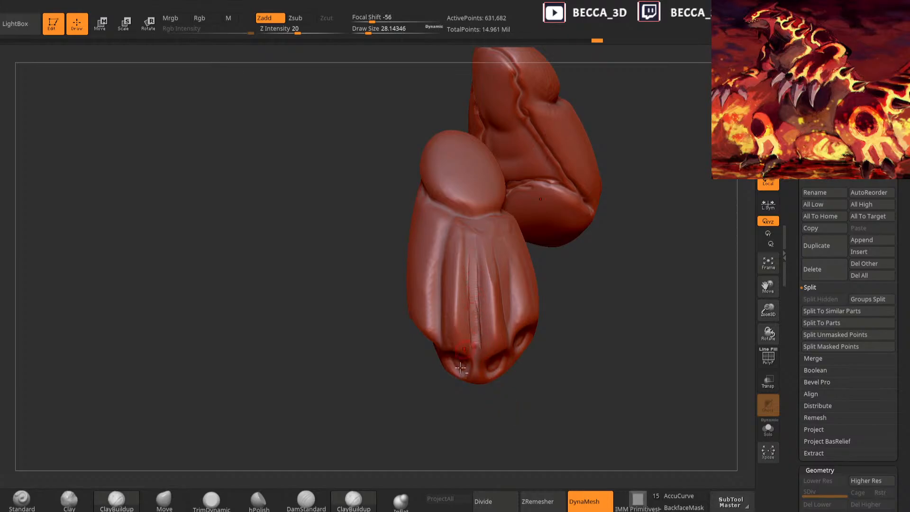
left_click_drag(459, 413, 457, 428)
left_click_drag(474, 280, 474, 317)
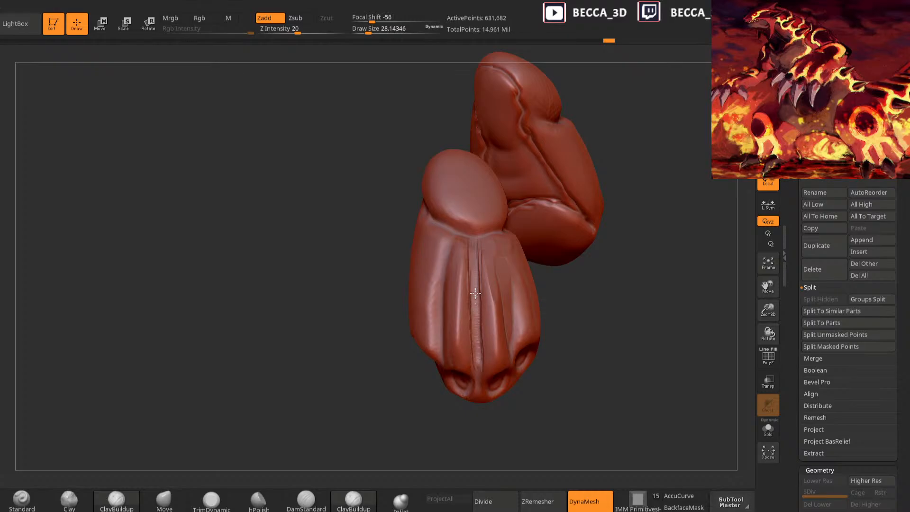
left_click_drag(473, 249, 474, 236)
left_click_drag(427, 422, 453, 435)
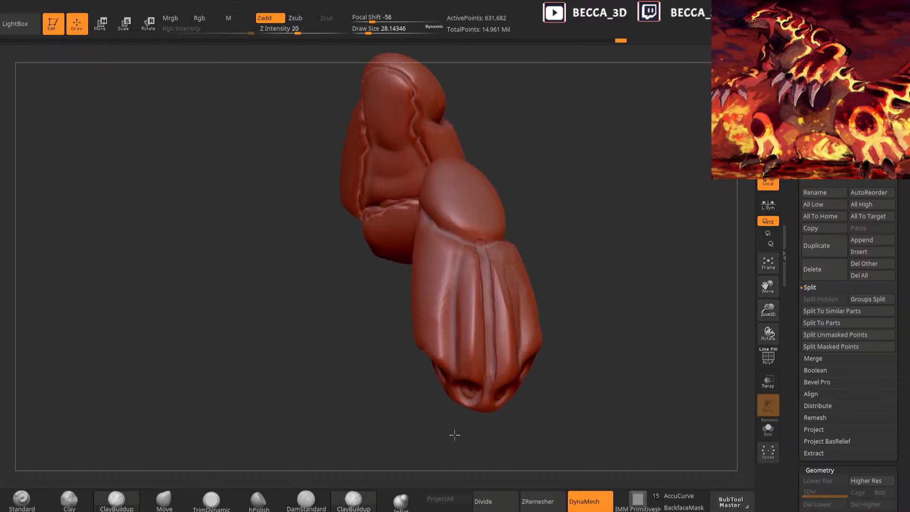
Carve the outer grooves beside the finger ridges with ClayBuildup, angling their upper ends in towards the wrist bulb
mouse_move(450, 363)
left_mouse_down()
mouse_move(446, 308)
mouse_move(450, 364)
left_mouse_up()
left_click_drag(447, 277, 467, 245, "alt")
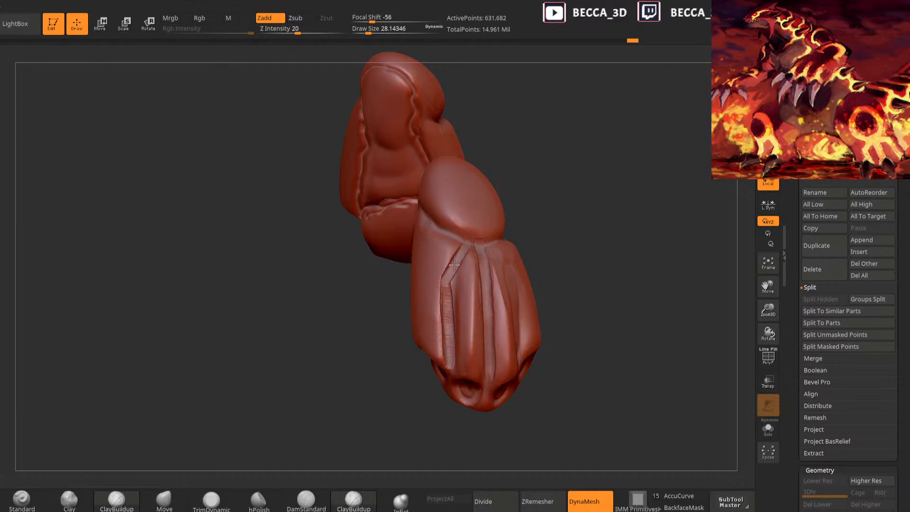
mouse_move(555, 269)
left_mouse_down()
mouse_move(519, 277)
mouse_move(514, 289)
left_mouse_up()
mouse_move(521, 364)
left_mouse_down("alt")
mouse_move(507, 277)
mouse_move(518, 352)
left_mouse_up("alt")
left_click_drag(546, 266, 542, 259)
mouse_move(488, 237)
left_mouse_down("alt")
mouse_move(510, 265)
mouse_move(506, 284)
left_mouse_up("alt")
mouse_move(566, 306)
left_mouse_down()
mouse_move(540, 266)
mouse_move(517, 342)
left_mouse_up()
left_click_drag(547, 381, 564, 417)
mouse_move(569, 292)
left_mouse_down()
mouse_move(578, 304)
mouse_move(555, 327)
mouse_move(560, 294)
mouse_move(549, 281)
mouse_move(557, 280)
mouse_move(515, 303)
mouse_move(514, 278)
mouse_move(541, 267)
left_mouse_up()
Deepen the groove around the base of the wrist bulb with ClayBuildup at draw size about 28
key("]")
key("space")
left_click_drag(473, 304, 465, 304)
mouse_move(544, 287)
left_mouse_down()
mouse_move(539, 304)
mouse_move(544, 284)
left_mouse_up()
key("space")
left_click(542, 280)
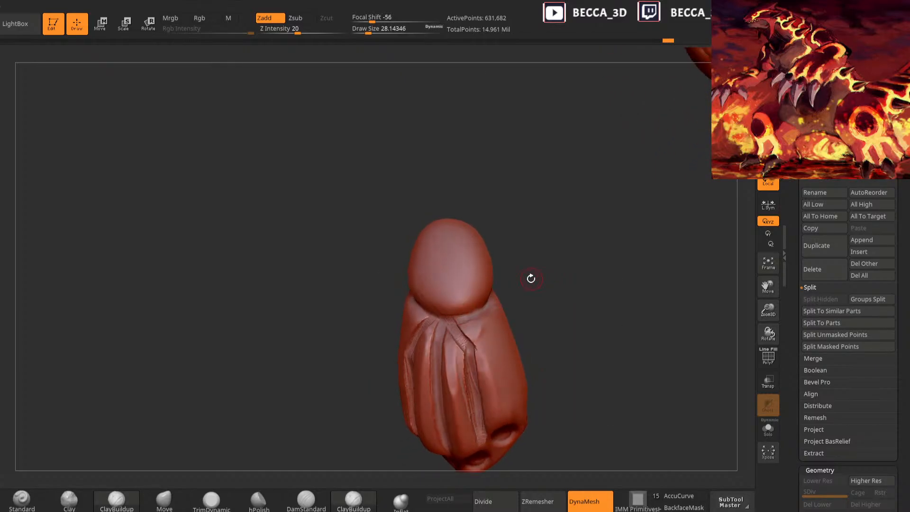
left_click_drag(533, 278, 484, 310)
left_click_drag(519, 286, 460, 342)
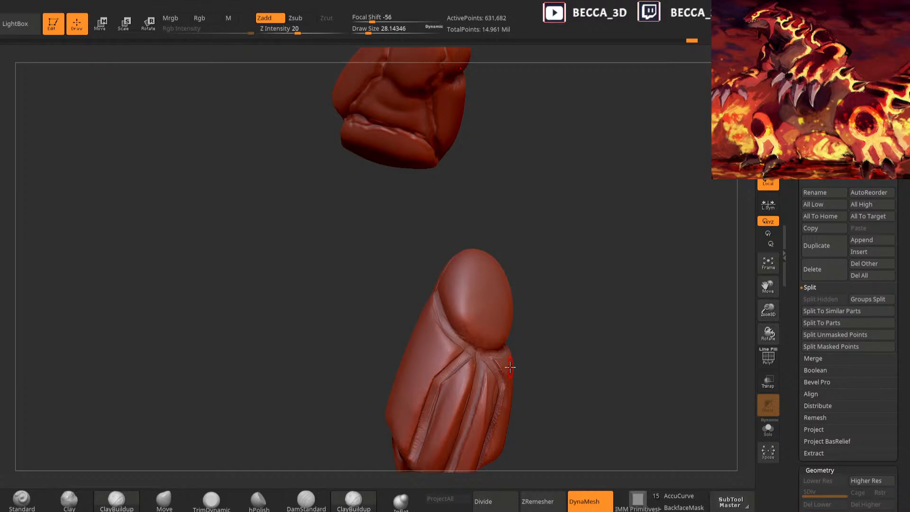
mouse_move(510, 366)
left_mouse_down()
mouse_move(565, 278)
mouse_move(529, 264)
mouse_move(523, 308)
mouse_move(536, 274)
mouse_move(562, 280)
mouse_move(568, 294)
mouse_move(613, 291)
left_mouse_up()
Mask a small patch on the side of the hand just below the wrist bulb and invert the mask
mouse_move(486, 320)
left_mouse_down("ctrl")
mouse_move(506, 303)
mouse_move(499, 293)
left_mouse_up("ctrl")
left_click_drag(561, 265, 531, 262)
key("ctrl+z")
left_click_drag(552, 233, 564, 265)
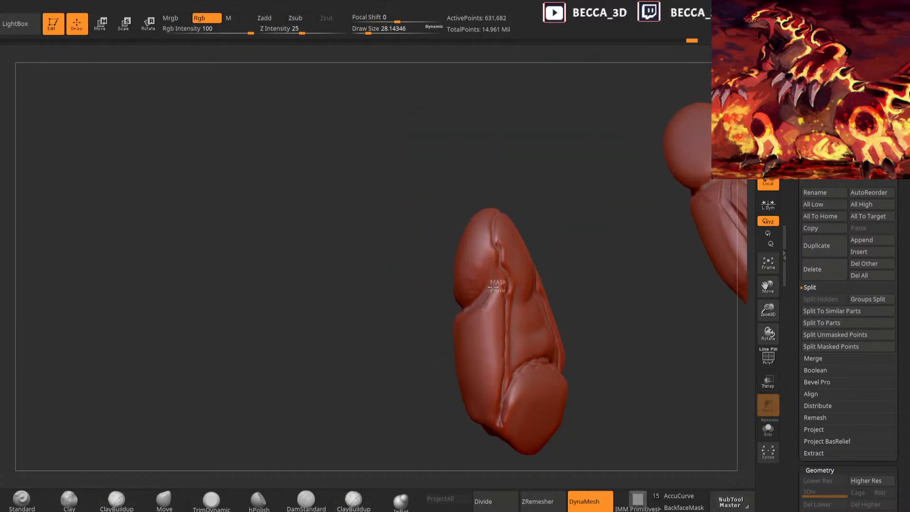
left_click_drag(497, 285, 505, 321, "ctrl")
key("space")
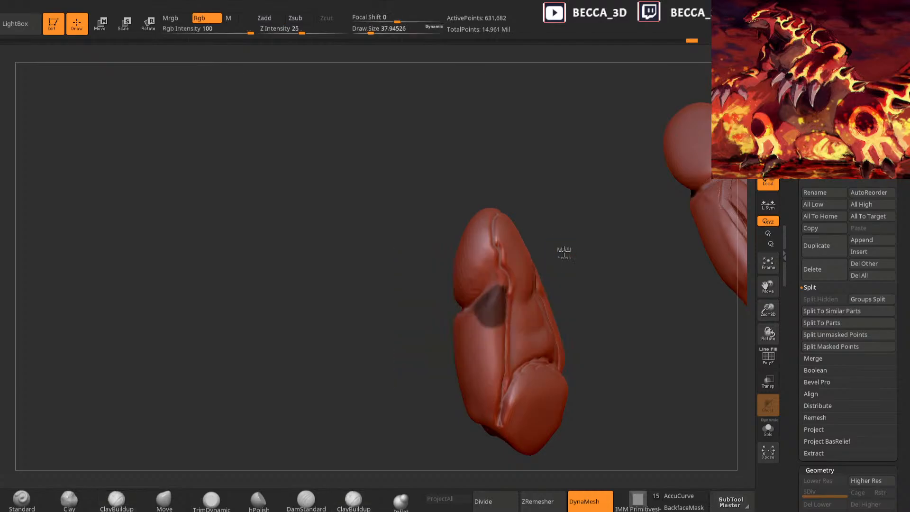
left_click(563, 251, "ctrl")
key("space")
left_click_drag(559, 256, 534, 269)
Swell the unmasked side patch with Inflat and shape it with the Move brush at draw size about 68
left_click(401, 500)
key("space")
left_click_drag(548, 266, 593, 264)
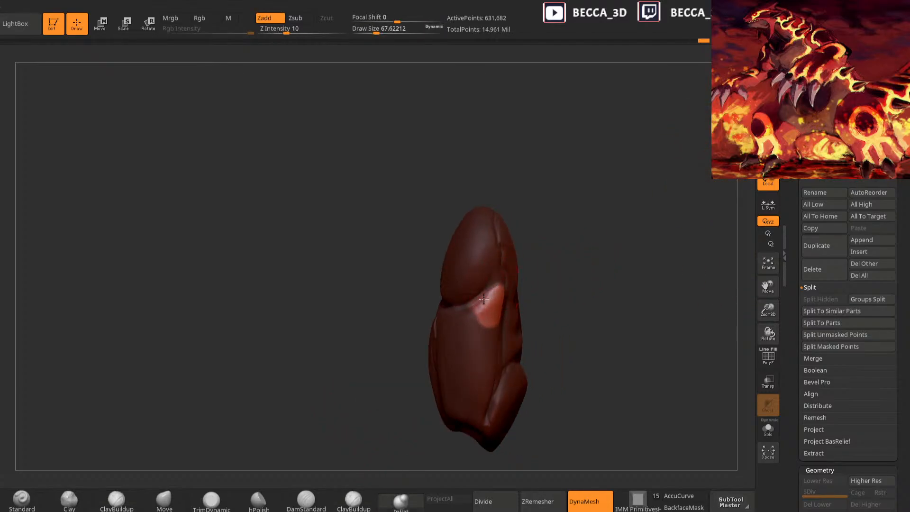
left_click_drag(539, 282, 506, 289)
left_click_drag(491, 303, 486, 321)
left_click_drag(434, 386, 456, 396)
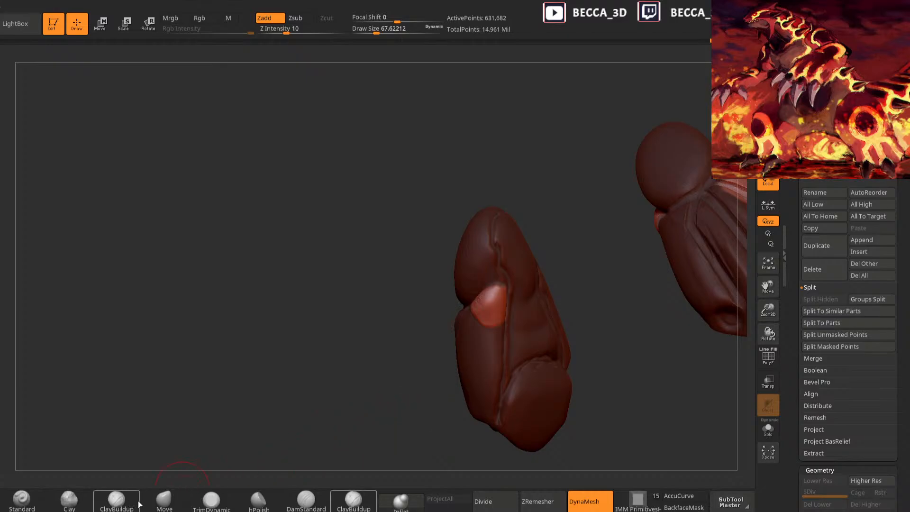
left_click(164, 501)
left_click_drag(378, 364, 493, 319)
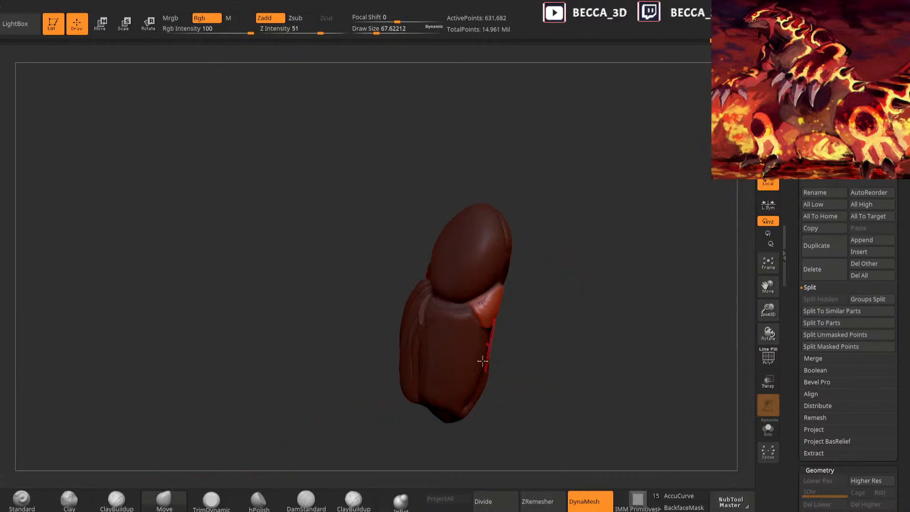
left_click_drag(497, 353, 430, 418)
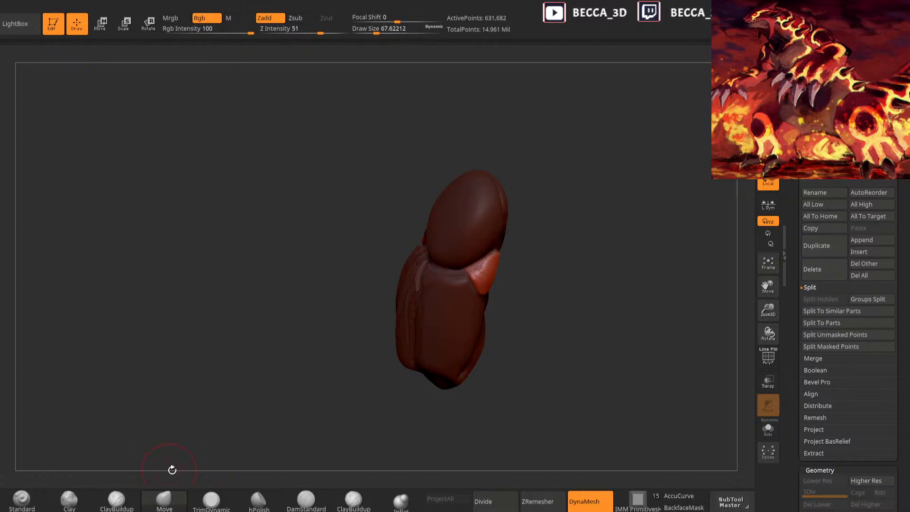
Remesh the unmasked hands and flatten the swollen side patch into a plate with TrimDynamic at draw sizes about 47 and 28
left_click(211, 500)
key("space")
left_click_drag(606, 219, 601, 218)
mouse_move(553, 285)
left_mouse_down("alt")
mouse_move(567, 264)
mouse_move(557, 270)
left_mouse_up("alt")
key("space")
mouse_move(496, 276)
left_mouse_down()
mouse_move(532, 284)
mouse_move(491, 294)
left_mouse_up()
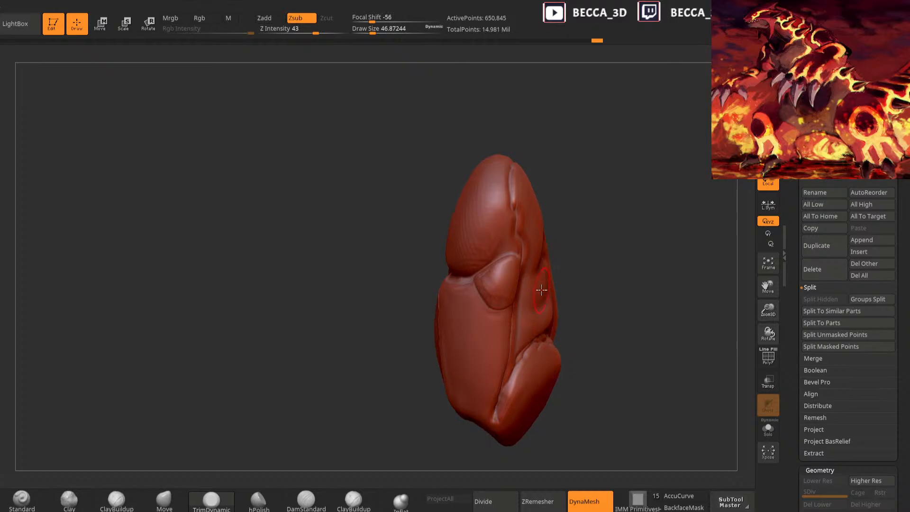
mouse_move(559, 255)
left_mouse_down()
mouse_move(563, 202)
mouse_move(486, 264)
mouse_move(517, 243)
mouse_move(512, 254)
mouse_move(507, 242)
mouse_move(531, 279)
mouse_move(608, 240)
left_mouse_up()
key("space")
mouse_move(554, 258)
left_mouse_down()
mouse_move(508, 271)
mouse_move(577, 264)
mouse_move(532, 276)
mouse_move(545, 370)
mouse_move(494, 305)
mouse_move(539, 313)
mouse_move(531, 289)
mouse_move(557, 298)
left_mouse_up()
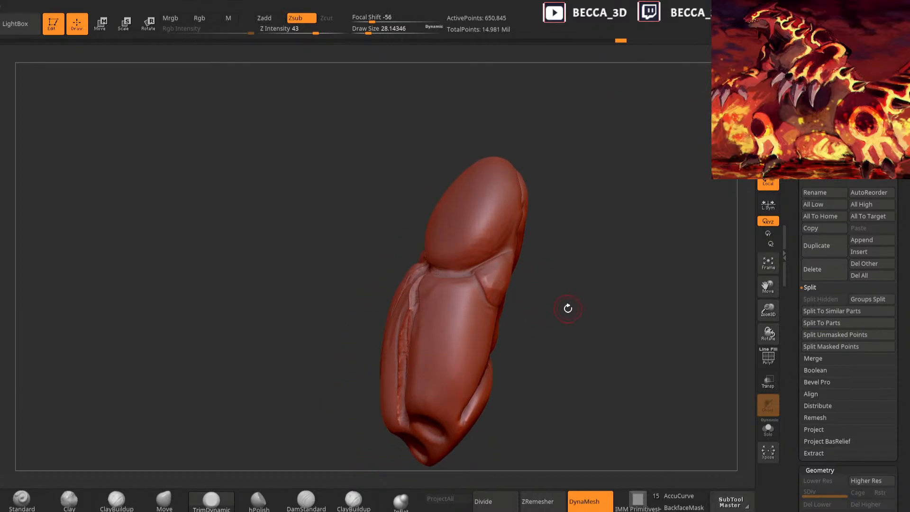
Mask the wedge below the wrist bulb on the hand's opposite side and invert the mask
mouse_move(560, 312)
left_mouse_down()
mouse_move(559, 299)
mouse_move(501, 283)
left_mouse_up()
left_click_drag(597, 234, 573, 232)
left_click_drag(480, 288, 576, 258)
mouse_move(665, 237)
left_mouse_down()
mouse_move(471, 404)
mouse_move(481, 411)
mouse_move(483, 444)
mouse_move(506, 461)
mouse_move(583, 277)
mouse_move(587, 302)
left_mouse_up()
mouse_move(502, 339)
left_mouse_down()
mouse_move(386, 343)
mouse_move(404, 392)
mouse_move(570, 299)
mouse_move(540, 302)
mouse_move(623, 264)
mouse_move(583, 291)
mouse_move(524, 298)
mouse_move(593, 252)
mouse_move(588, 265)
left_mouse_up()
key("ctrl")
left_click(599, 266, "ctrl")
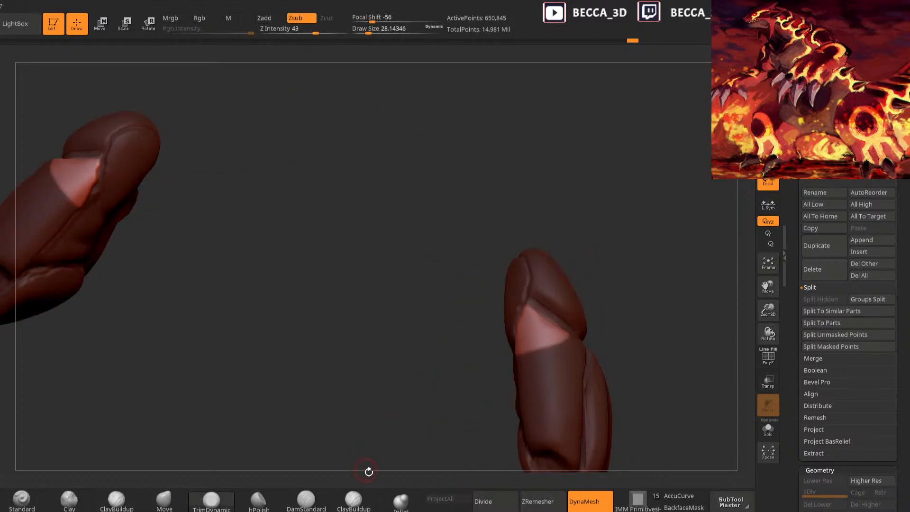
Swell the unmasked wedge with Inflat at draw size about 62 and clear the mask
left_click(401, 502)
key("space")
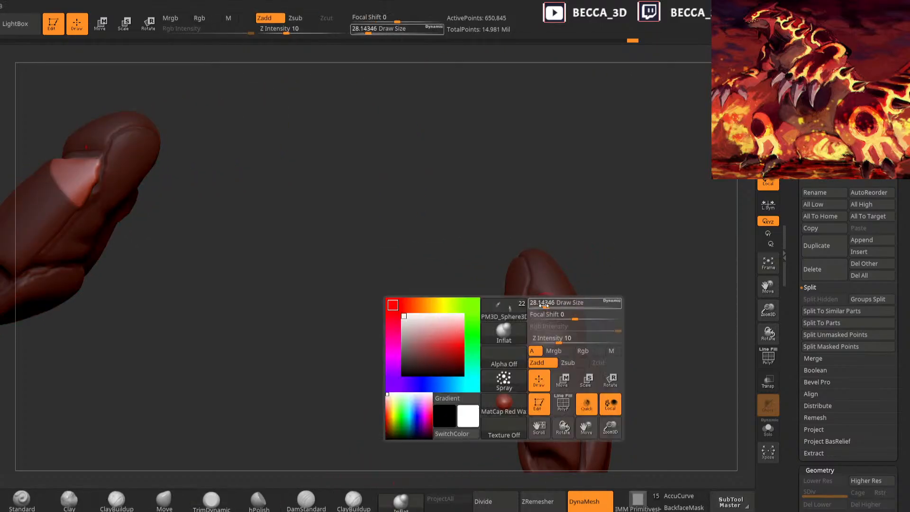
left_click_drag(579, 280, 609, 287)
mouse_move(539, 333)
left_mouse_down()
mouse_move(528, 314)
mouse_move(565, 326)
mouse_move(541, 344)
left_mouse_up()
left_click_drag(593, 306, 622, 303)
mouse_move(525, 325)
left_mouse_down()
mouse_move(526, 343)
mouse_move(529, 328)
left_mouse_up()
left_click_drag(607, 269, 622, 281, "ctrl")
left_click_drag(626, 273, 571, 260, "alt")
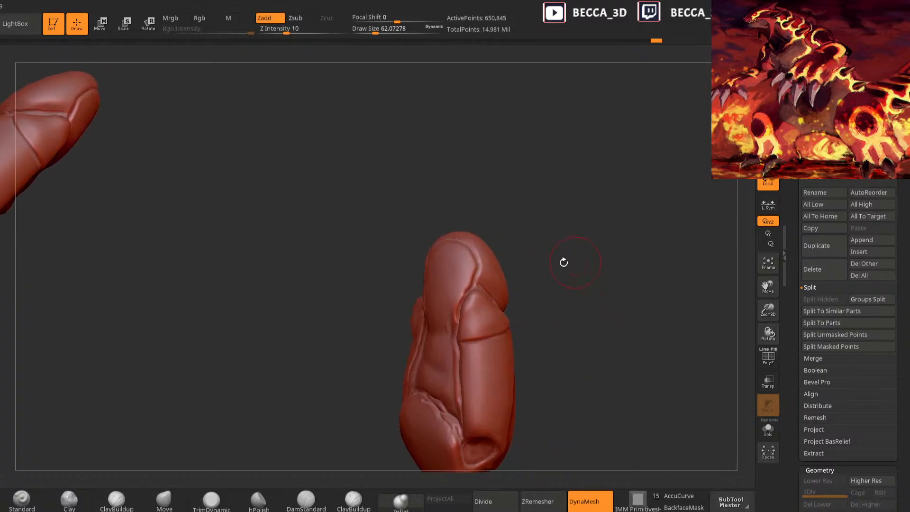
Mask all but the side wedge on the remeshed hands and roughen the wedge with the Clay brush at draw size about 45
left_click(69, 501)
mouse_move(514, 296)
left_mouse_down()
mouse_move(551, 266)
mouse_move(531, 275)
mouse_move(522, 299)
mouse_move(515, 268)
mouse_move(512, 286)
left_mouse_up()
left_click_drag(519, 285, 516, 300, "ctrl")
mouse_move(506, 260)
left_mouse_down()
mouse_move(510, 270)
mouse_move(465, 296)
mouse_move(519, 276)
mouse_move(559, 228)
mouse_move(526, 256)
mouse_move(479, 328)
mouse_move(506, 309)
left_mouse_up()
left_click(540, 261, "ctrl")
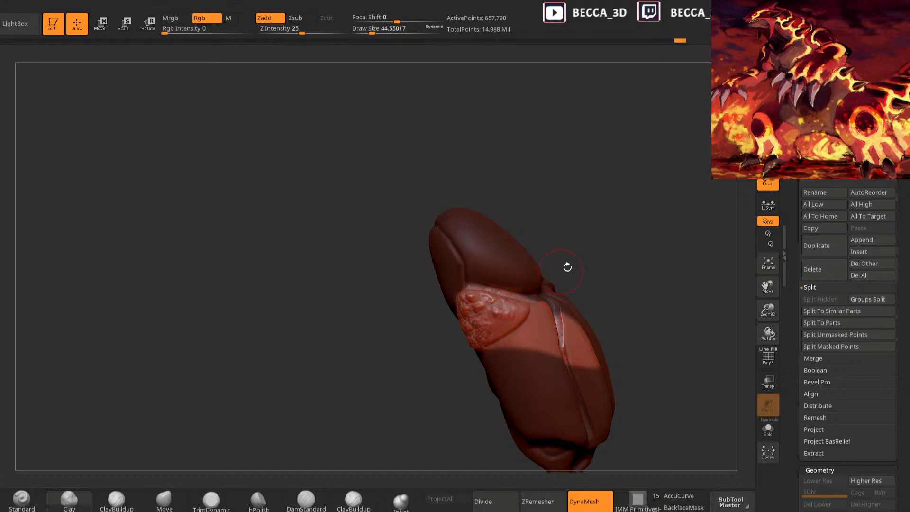
left_click_drag(559, 272, 565, 281)
mouse_move(532, 306)
left_mouse_down("ctrl")
mouse_move(511, 366)
mouse_move(555, 234)
mouse_move(491, 337)
left_mouse_up("ctrl")
Flatten the roughened side wedge below the wrist bulb with the TrimDynamic brush
left_click(227, 498)
mouse_move(585, 242)
left_mouse_down()
mouse_move(479, 304)
mouse_move(480, 344)
left_mouse_up()
left_click_drag(583, 251, 552, 258)
left_click_drag(493, 301, 506, 314)
left_click_drag(551, 264, 565, 240)
mouse_move(533, 272)
left_mouse_down()
mouse_move(576, 277)
mouse_move(514, 272)
mouse_move(553, 266)
mouse_move(509, 279)
left_mouse_up()
Refine the wedge's facets and outer edges with TrimDynamic at draw sizes about 26 and 32
key("space")
left_click_drag(584, 289, 562, 305)
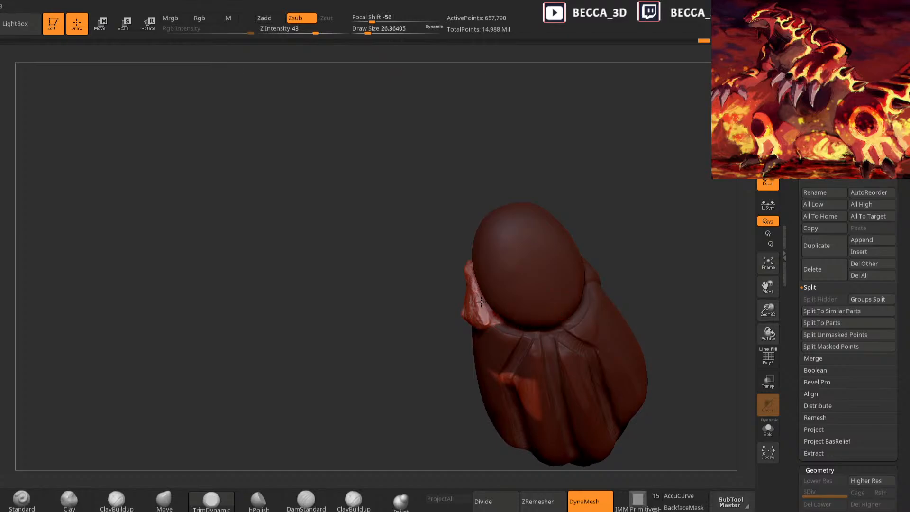
mouse_move(565, 203)
left_mouse_down()
mouse_move(601, 258)
mouse_move(476, 328)
mouse_move(606, 220)
mouse_move(583, 237)
left_mouse_up()
key("space")
left_click_drag(486, 293, 488, 293)
mouse_move(547, 232)
left_mouse_down()
mouse_move(526, 269)
mouse_move(483, 302)
left_mouse_up()
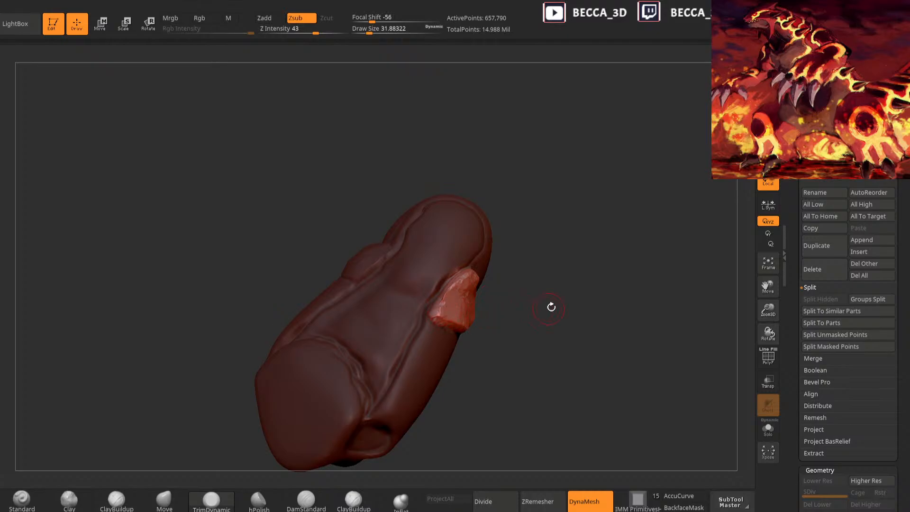
left_click_drag(550, 309, 483, 323)
left_click_drag(525, 303, 495, 328)
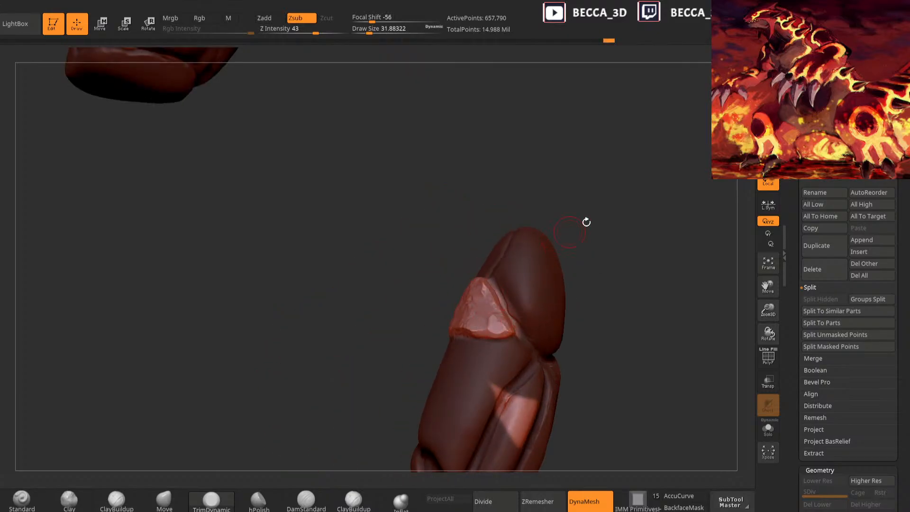
left_click_drag(560, 240, 470, 322)
left_click_drag(540, 265, 580, 245)
left_click_drag(444, 310, 449, 305)
mouse_move(517, 261)
left_mouse_down()
mouse_move(531, 247)
mouse_move(527, 268)
left_mouse_up()
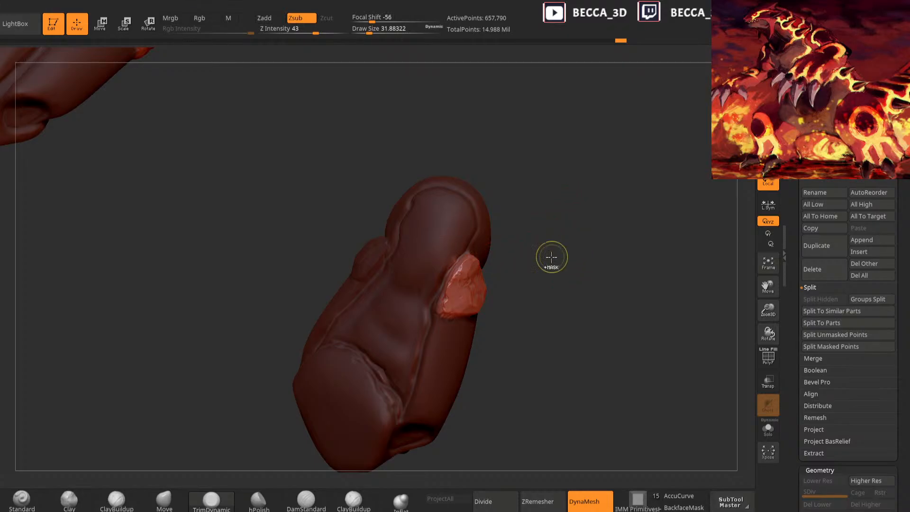
Clear the mask and smooth the wedge's inner edge at draw size about 28
key("space")
left_click_drag(535, 223, 536, 241)
mouse_move(529, 238)
left_mouse_down("alt")
mouse_move(542, 258)
mouse_move(534, 248)
left_mouse_up("alt")
left_click_drag(469, 278, 466, 283, "shift")
mouse_move(528, 266)
left_mouse_down()
mouse_move(532, 284)
mouse_move(505, 270)
left_mouse_up()
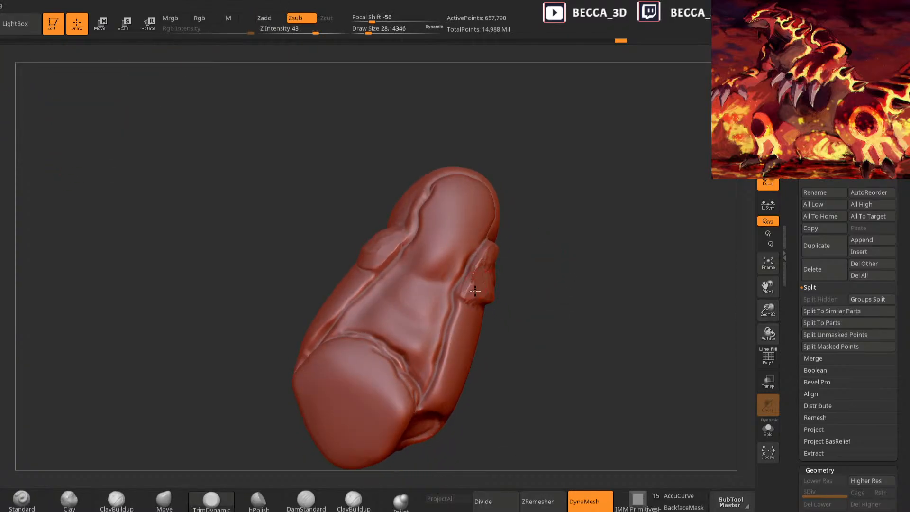
mouse_move(529, 239)
left_mouse_down()
mouse_move(512, 247)
mouse_move(541, 285)
mouse_move(630, 253)
left_mouse_up()
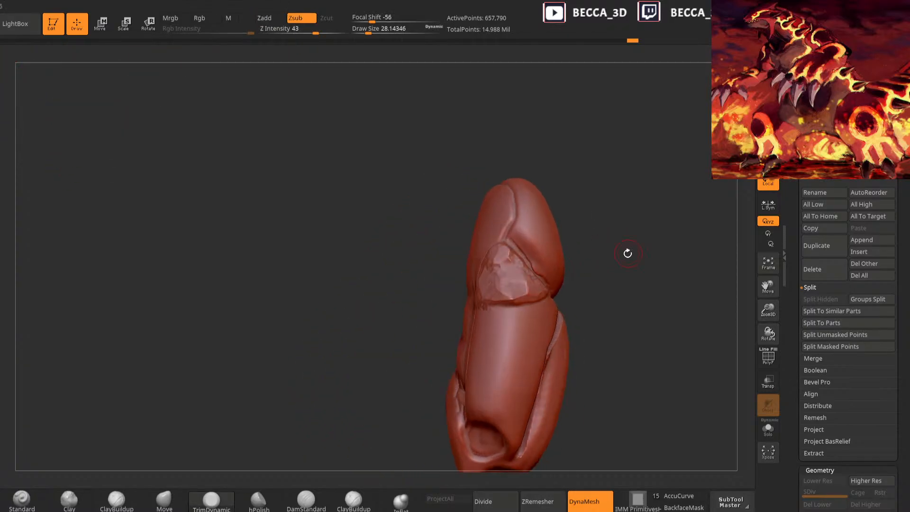
Mask the patch below the wrist bulb on the hand's opposite side, erasing the surplus mask down to a wedge
mouse_move(574, 273)
left_mouse_down()
mouse_move(596, 241)
mouse_move(577, 204)
mouse_move(538, 264)
left_mouse_up()
mouse_move(455, 316)
left_mouse_down("ctrl")
mouse_move(450, 334)
mouse_move(484, 331)
left_mouse_up("ctrl")
mouse_move(514, 304)
left_mouse_down()
mouse_move(545, 248)
mouse_move(534, 275)
mouse_move(563, 242)
mouse_move(540, 242)
mouse_move(521, 285)
left_mouse_up()
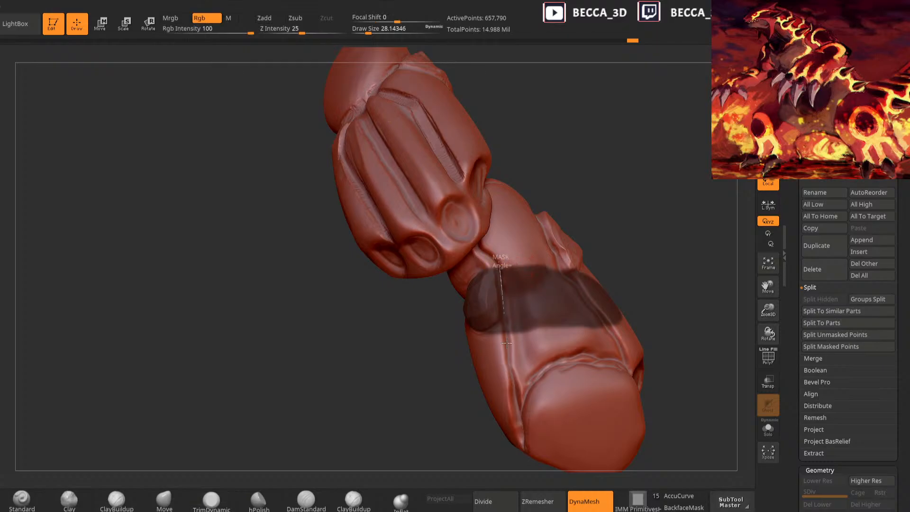
left_click_drag(505, 333, 540, 265, "ctrl+alt")
left_click_drag(563, 232, 600, 232)
left_click_drag(500, 321, 480, 345, "ctrl+alt")
left_click_drag(582, 265, 617, 248)
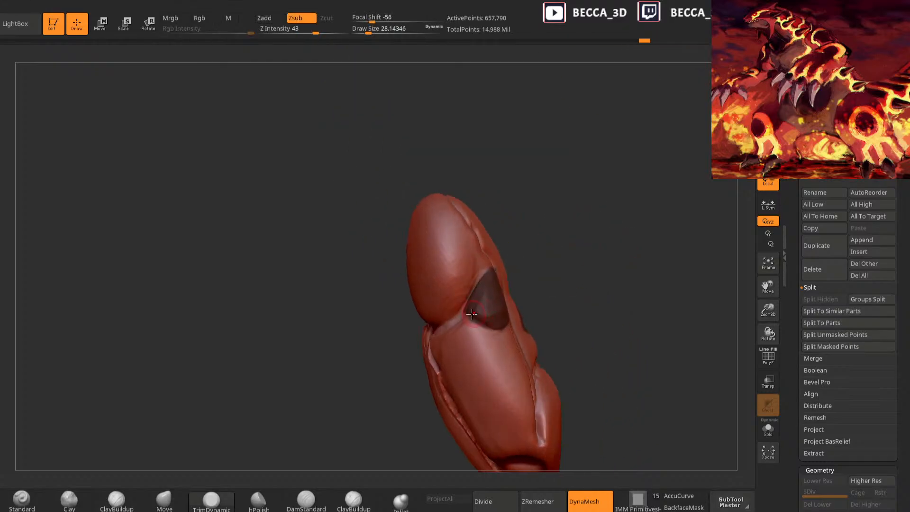
Invert the mask and roughen the exposed patch with the Clay brush at draw size about 40, trimming between strokes
left_click(69, 501)
key("space")
mouse_move(564, 217)
left_mouse_down()
mouse_move(477, 279)
mouse_move(468, 309)
mouse_move(470, 287)
left_mouse_up()
key("space")
left_click(211, 501)
left_click_drag(565, 212, 540, 221)
left_click(69, 501)
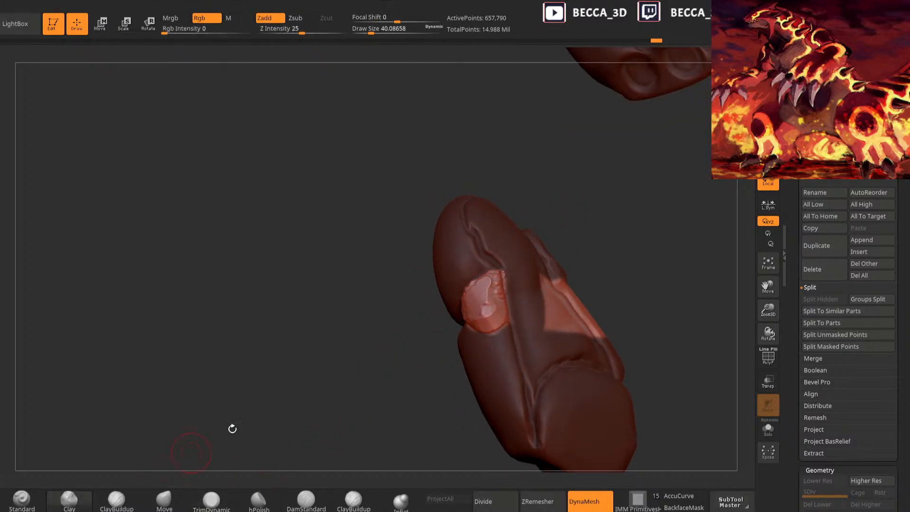
left_click_drag(203, 443, 265, 426)
left_click_drag(490, 328, 504, 309)
Flatten the roughened patch into a rocky plate with TrimDynamic at draw size about 40
left_click(211, 501)
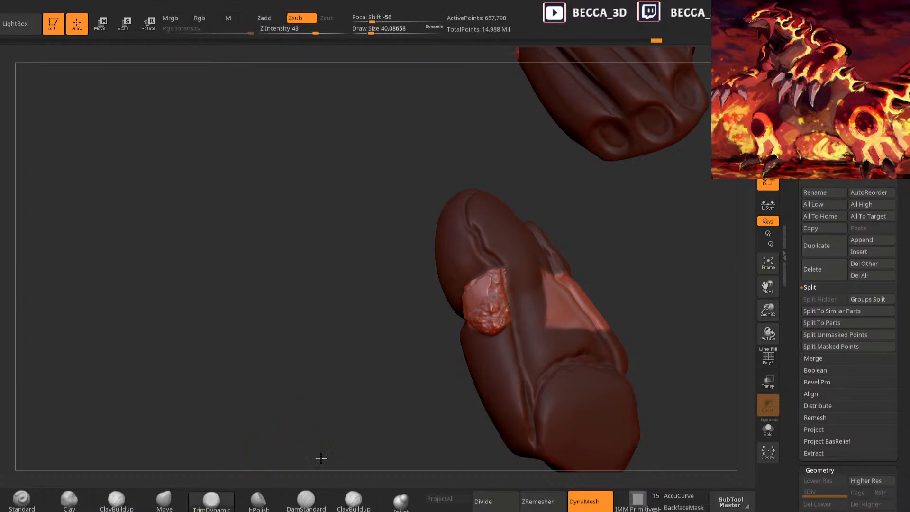
left_click_drag(319, 455, 335, 439)
mouse_move(480, 307)
left_mouse_down()
mouse_move(557, 228)
mouse_move(604, 208)
mouse_move(569, 237)
left_mouse_up()
mouse_move(588, 284)
left_mouse_down()
mouse_move(603, 232)
mouse_move(489, 318)
left_mouse_up()
mouse_move(536, 254)
left_mouse_down()
mouse_move(593, 209)
mouse_move(467, 333)
left_mouse_up()
Clear the mask and cut along the plate's inner edge with DamStandard at draw size about 21
key("space")
left_click(614, 214)
left_click_drag(628, 199, 660, 204)
left_click_drag(514, 262, 521, 327)
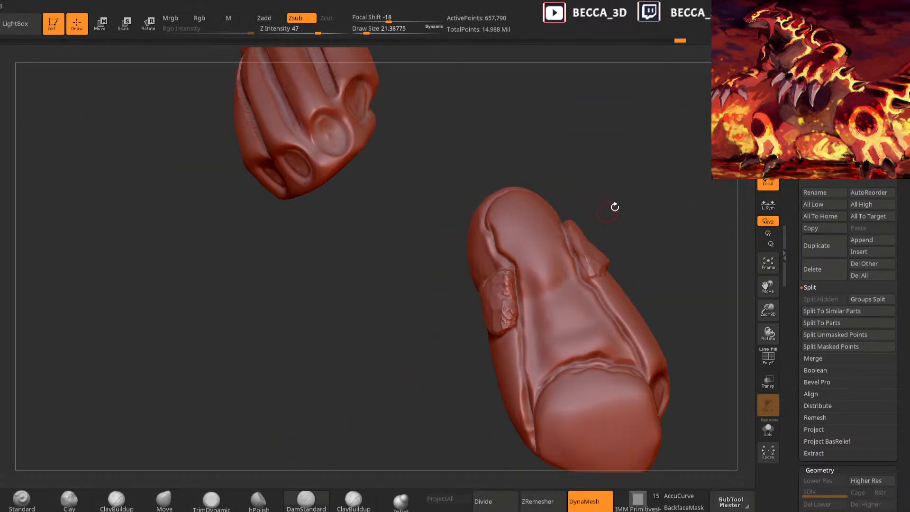
left_click_drag(608, 211, 528, 269)
Trim the plate's rough outer edge with TrimDynamic at draw size about 18
left_click(212, 501)
key("space")
left_click(640, 191)
left_click_drag(633, 203, 612, 216)
left_click_drag(504, 296, 508, 301)
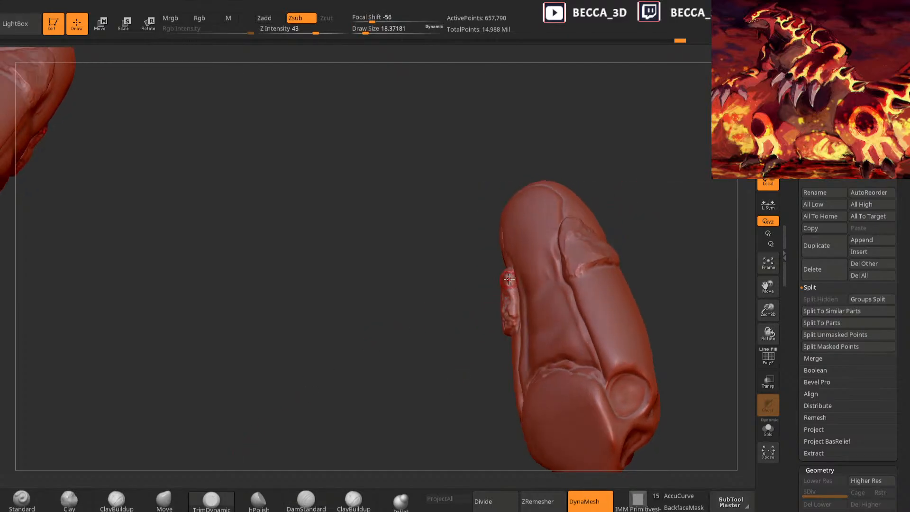
left_click_drag(450, 376, 470, 359)
Flatten and smooth the plate with TrimDynamic at draw size about 25, and remesh the hands
key("space")
left_click(513, 295)
left_click_drag(440, 308, 508, 313)
left_click_drag(617, 259, 628, 251)
mouse_move(499, 304)
left_mouse_down("shift")
mouse_move(508, 322)
mouse_move(497, 305)
left_mouse_up("shift")
left_click_drag(624, 252, 475, 306)
left_click_drag(538, 254, 543, 288)
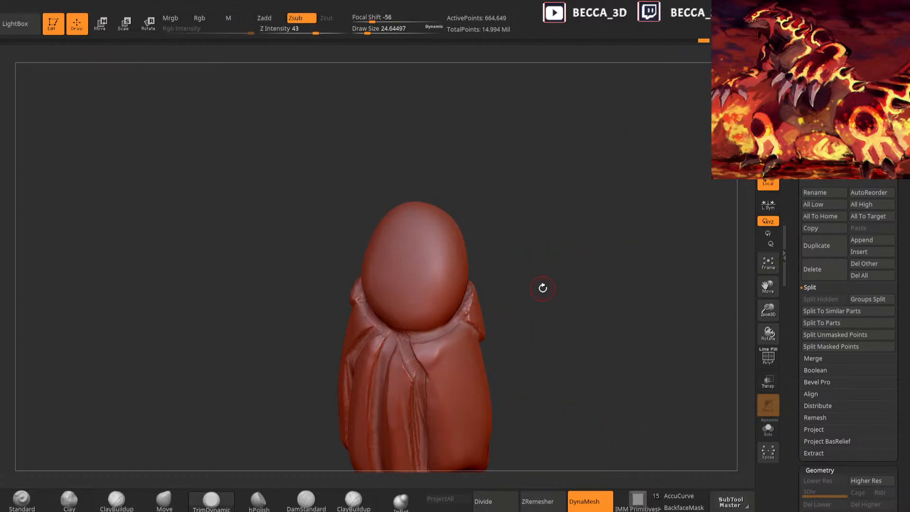
Carve the creases between the wrist bulb and the side plates with ClayBuildup at draw size about 30
left_click_drag(530, 233, 521, 259)
left_click_drag(530, 373, 539, 412)
left_click(116, 500)
key("space")
mouse_move(551, 234)
left_mouse_down()
mouse_move(571, 248)
mouse_move(555, 265)
mouse_move(572, 257)
left_mouse_up()
left_click_drag(433, 308, 445, 327, "alt")
left_click_drag(545, 296, 549, 308)
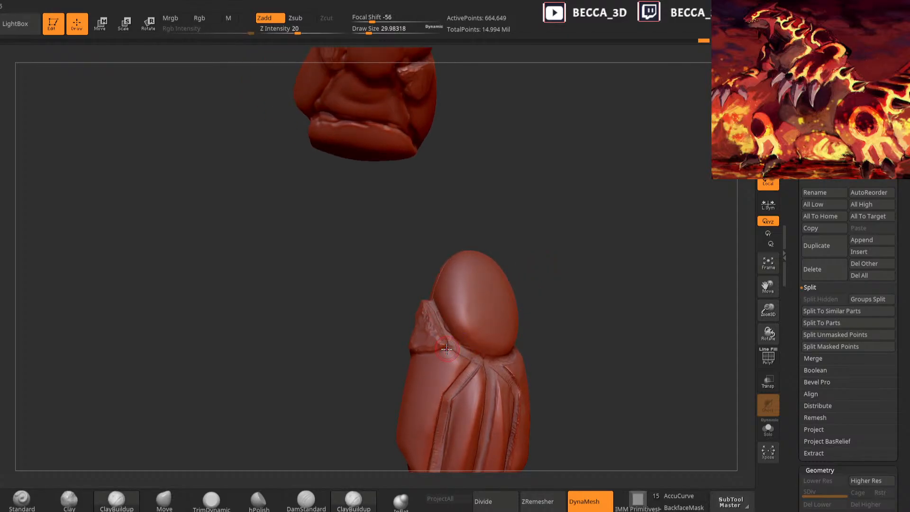
mouse_move(585, 291)
left_mouse_down()
mouse_move(574, 308)
mouse_move(607, 283)
mouse_move(584, 284)
left_mouse_up()
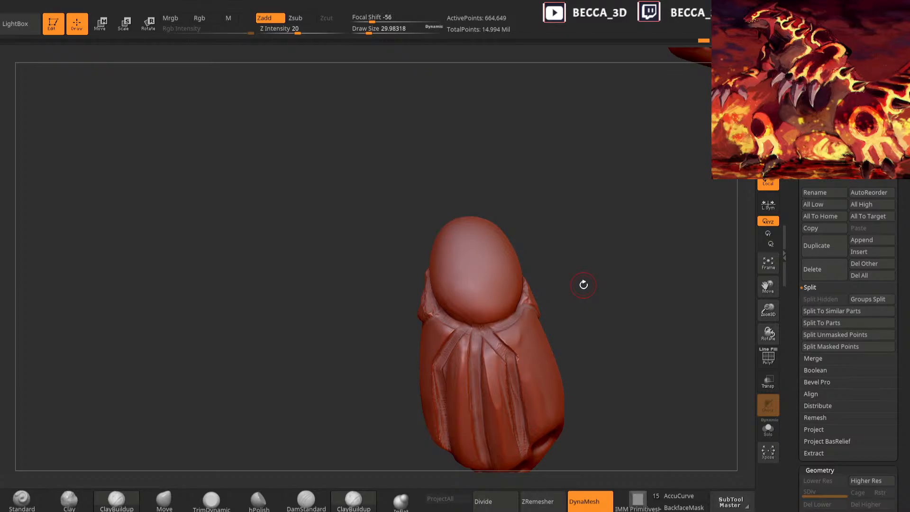
mouse_move(583, 284)
left_mouse_down()
mouse_move(596, 232)
mouse_move(431, 277)
left_mouse_up()
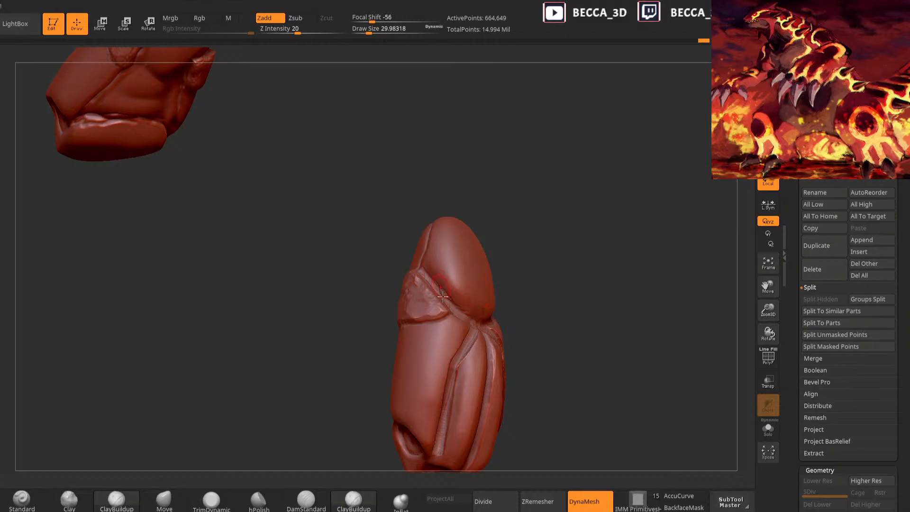
Bevel the lower edges of the wrist bulb on both sides with TrimDynamic at draw size about 30
left_click(210, 494)
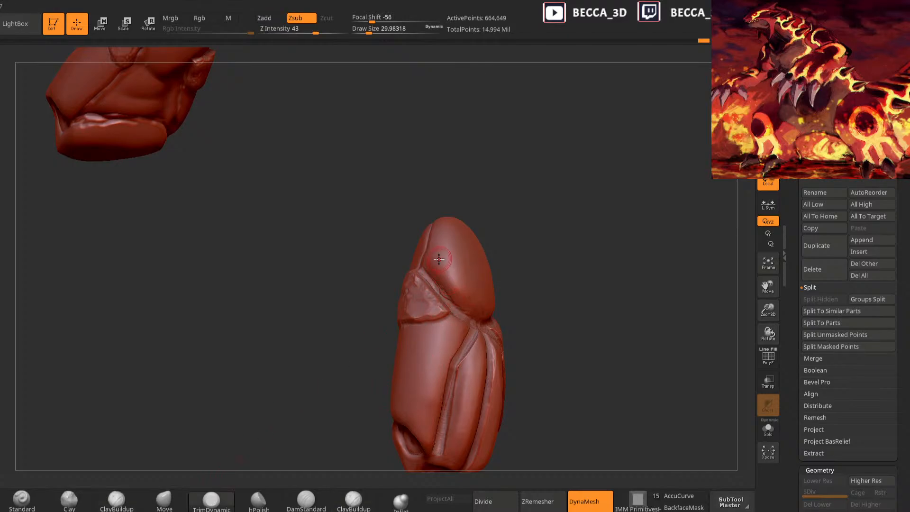
left_click_drag(530, 297, 460, 300)
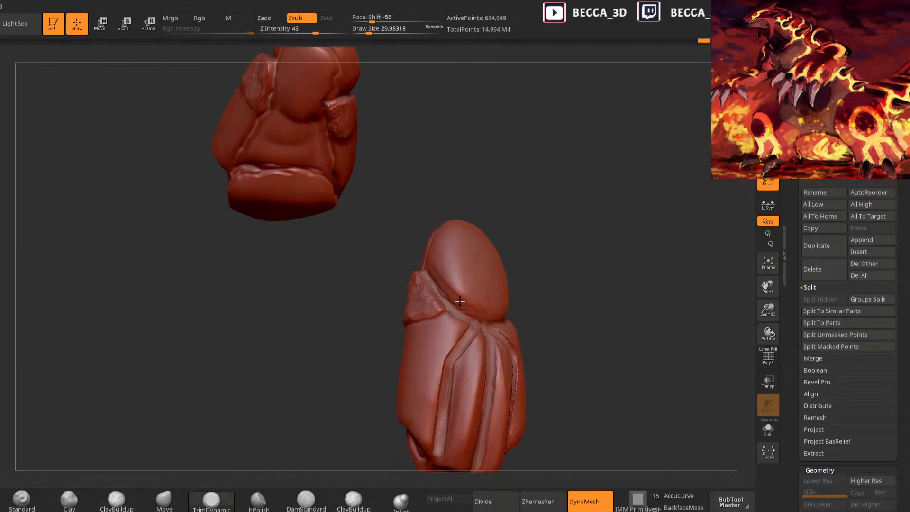
mouse_move(525, 296)
left_mouse_down()
mouse_move(503, 306)
mouse_move(536, 299)
left_mouse_up()
left_click_drag(561, 258, 545, 287)
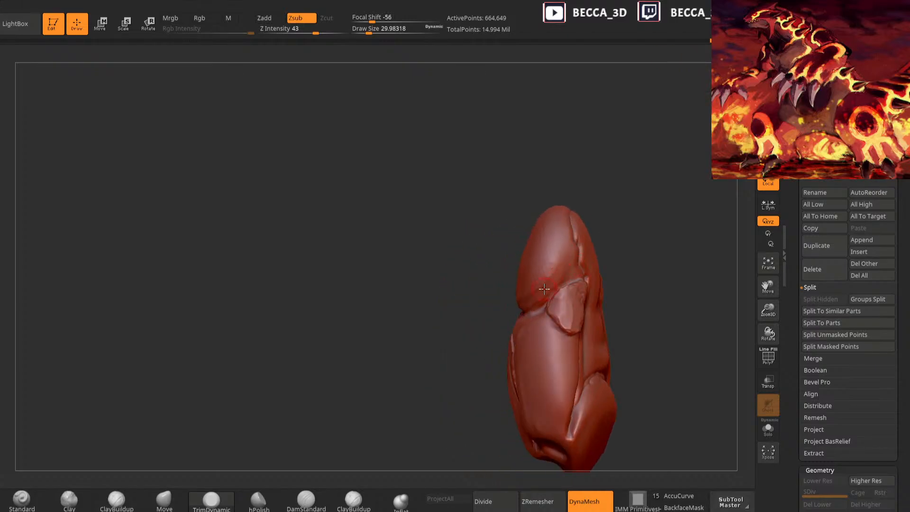
right_click_drag(569, 249, 638, 235)
mouse_move(519, 302)
right_mouse_down()
mouse_move(640, 248)
mouse_move(579, 280)
mouse_move(512, 290)
right_mouse_up()
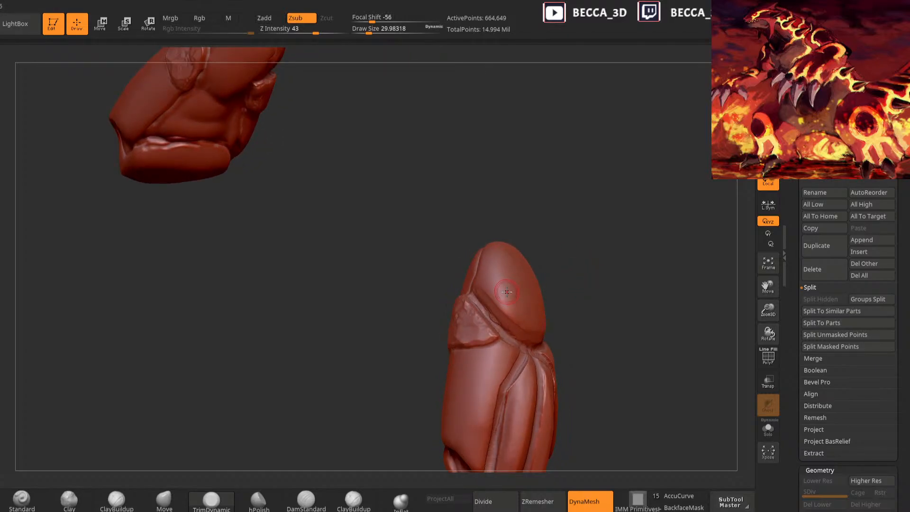
Flatten the wrist bulb's rounded surface into broad facets with TrimDynamic, varying the draw size
key("space")
left_click_drag(564, 227, 571, 228)
right_click_drag(570, 231, 542, 266)
key("space")
left_click_drag(537, 262, 550, 260)
mouse_move(540, 268)
right_mouse_down()
mouse_move(585, 278)
mouse_move(561, 248)
right_mouse_up()
mouse_move(493, 284)
right_mouse_down()
mouse_move(551, 217)
mouse_move(536, 252)
mouse_move(491, 268)
right_mouse_up()
key("space")
left_click_drag(525, 193, 523, 192)
mouse_move(523, 192)
right_mouse_down()
mouse_move(502, 237)
mouse_move(517, 204)
mouse_move(568, 223)
right_mouse_up()
mouse_move(493, 260)
right_mouse_down()
mouse_move(449, 357)
mouse_move(511, 223)
right_mouse_up()
mouse_move(499, 289)
right_mouse_down()
mouse_move(457, 332)
mouse_move(542, 236)
right_mouse_up()
key("space")
left_click_drag(543, 237, 534, 236)
mouse_move(533, 279)
right_mouse_down()
mouse_move(602, 227)
mouse_move(607, 158)
mouse_move(543, 268)
right_mouse_up()
Reshape the wrist bulb's outline with the Move brush at draw size about 102
left_click(159, 500)
key("space")
left_click_drag(559, 212, 545, 213)
right_click_drag(545, 214, 474, 265)
mouse_move(422, 287)
right_mouse_down()
mouse_move(495, 265)
mouse_move(523, 298)
mouse_move(504, 265)
mouse_move(424, 336)
right_mouse_up()
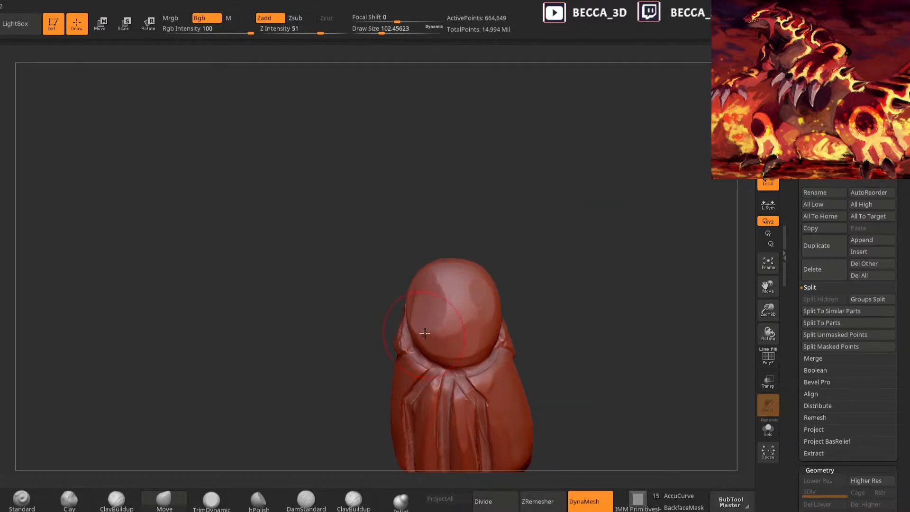
Build a rough, lumpy rock texture around the wrist bulb with the Clay brush at draw size about 68
left_click(75, 505)
key("space")
left_click_drag(502, 237, 490, 229)
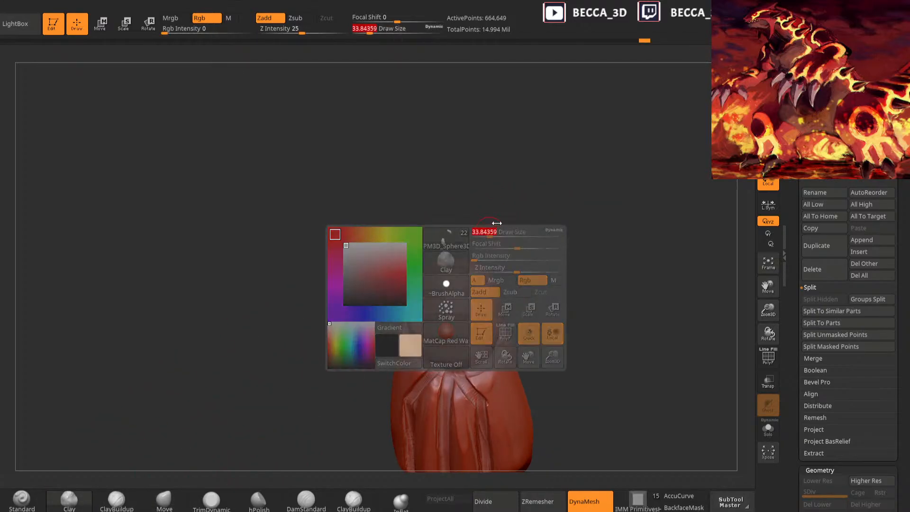
key("space")
left_click(465, 247)
right_click_drag(479, 251, 536, 242)
left_click_drag(423, 274, 422, 326)
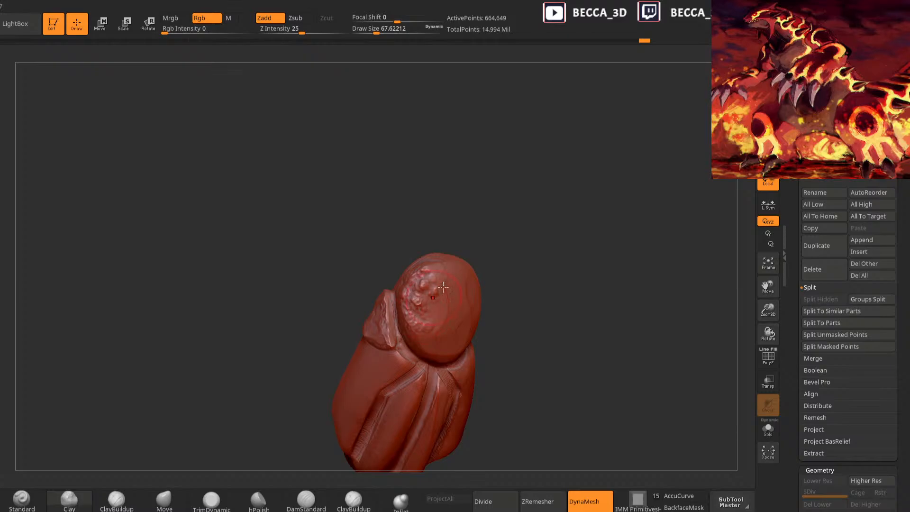
right_click_drag(478, 261, 498, 242)
left_click_drag(458, 277, 483, 272)
right_click_drag(553, 266, 535, 200)
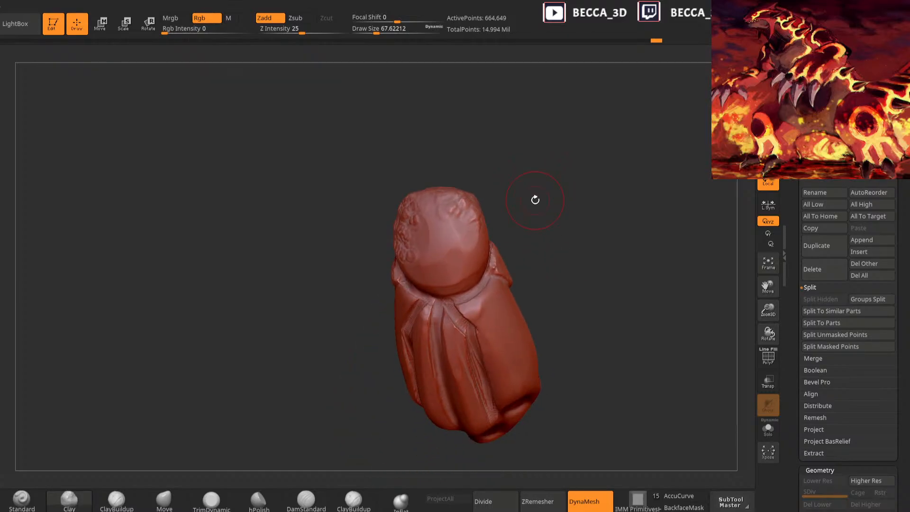
mouse_move(536, 199)
right_mouse_down()
mouse_move(507, 239)
mouse_move(516, 266)
mouse_move(488, 268)
right_mouse_up()
left_click_drag(488, 272, 479, 302)
right_click_drag(509, 263, 535, 266)
Flatten the roughened wrist bulb into rocky planes with TrimDynamic at draw size about 68
left_click(259, 500)
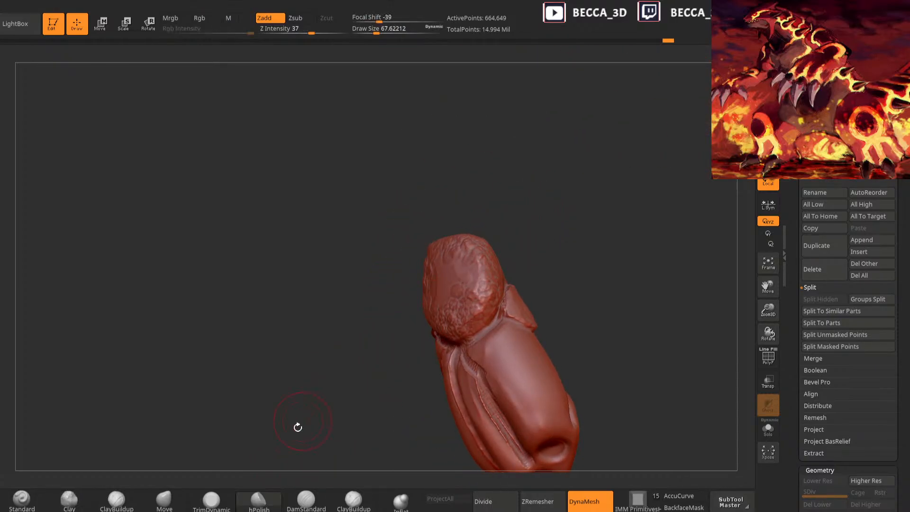
left_click(212, 501)
right_click_drag(491, 226, 540, 226)
left_click_drag(454, 309, 448, 323)
right_click_drag(496, 258, 543, 242)
mouse_move(420, 300)
left_mouse_down()
mouse_move(406, 296)
mouse_move(407, 256)
left_mouse_up()
mouse_move(479, 259)
right_mouse_down()
mouse_move(445, 266)
mouse_move(488, 258)
mouse_move(415, 265)
right_mouse_up()
left_click_drag(415, 264, 409, 286)
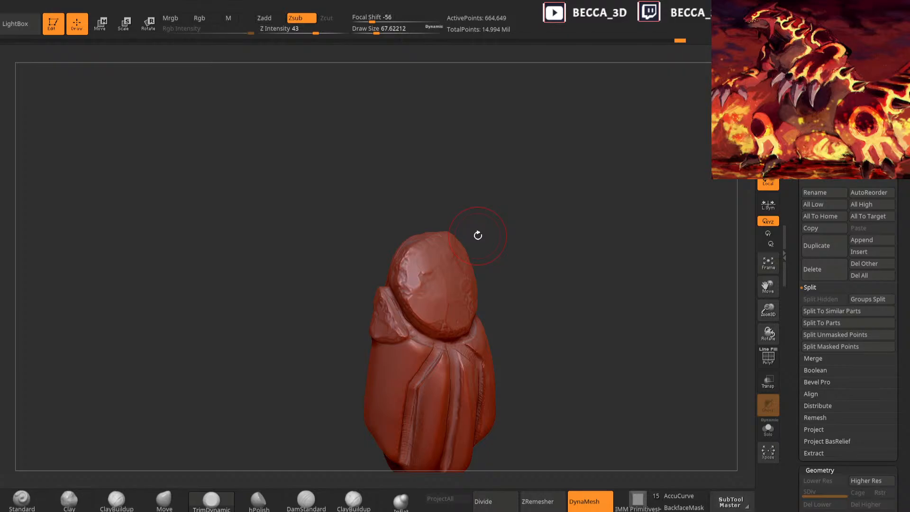
mouse_move(478, 235)
left_mouse_down()
mouse_move(504, 235)
mouse_move(461, 262)
left_mouse_up()
mouse_move(487, 184)
left_mouse_down()
mouse_move(479, 235)
mouse_move(525, 194)
left_mouse_up()
Adjust the faceted wrist bulb's silhouette with the Move brush at draw size about 79
left_click(165, 500)
mouse_move(484, 167)
left_mouse_down()
mouse_move(506, 213)
mouse_move(479, 211)
mouse_move(543, 208)
mouse_move(481, 260)
left_mouse_up()
key("space")
left_click(532, 194)
mouse_move(529, 204)
left_mouse_down()
mouse_move(493, 239)
mouse_move(520, 228)
mouse_move(504, 197)
left_mouse_up()
left_click_drag(421, 285, 411, 252)
left_click_drag(503, 204, 524, 230)
mouse_move(473, 285)
left_mouse_down()
mouse_move(482, 285)
mouse_move(498, 249)
mouse_move(522, 251)
left_mouse_up()
left_click_drag(437, 304, 439, 308)
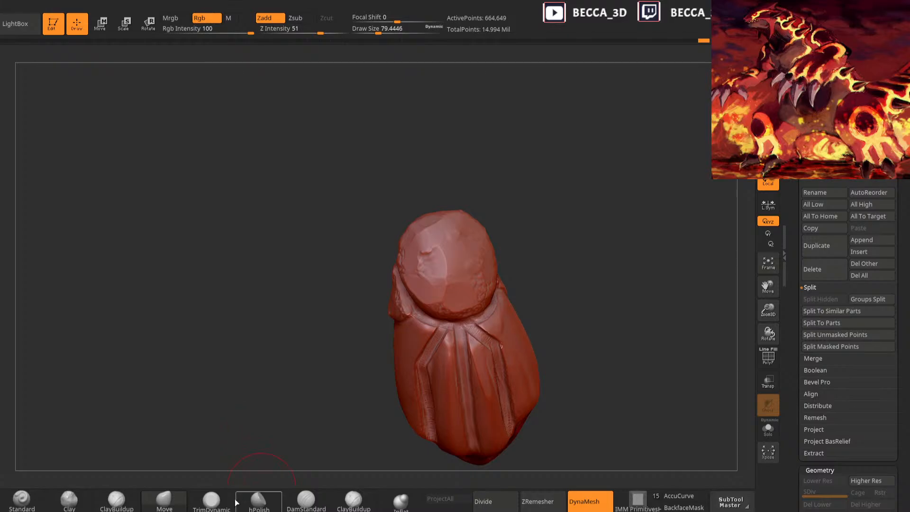
Sharpen the wrist bulb's rim facets with TrimDynamic at draw size about 18
left_click(220, 505)
key("space")
left_click(541, 215)
left_click_drag(540, 214, 490, 246)
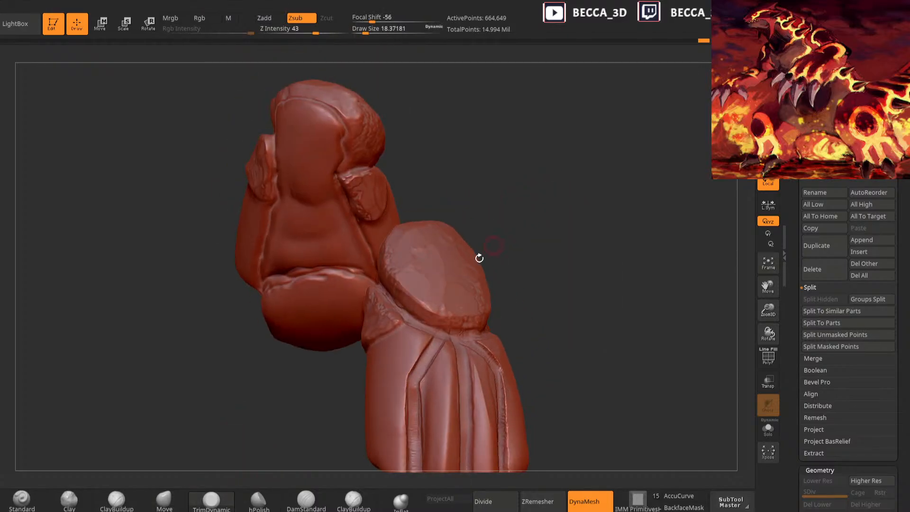
mouse_move(514, 283)
left_mouse_down()
mouse_move(492, 296)
mouse_move(481, 321)
left_mouse_up()
mouse_move(569, 268)
left_mouse_down()
mouse_move(548, 258)
mouse_move(489, 303)
mouse_move(522, 266)
left_mouse_up()
Trim the rough sides and edges of the wrist bulb with TrimDynamic, starting at draw size about 28
key("space")
left_click(550, 251)
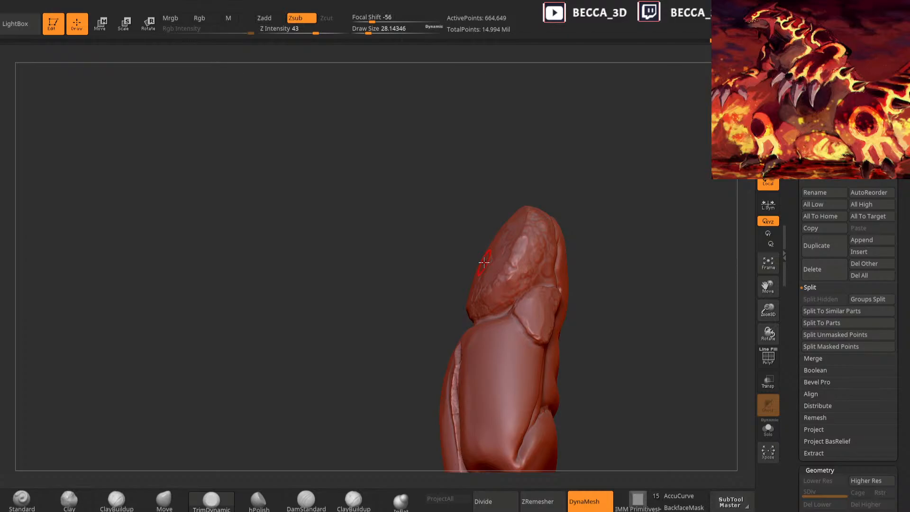
key("space")
left_click_drag(531, 268, 534, 268)
left_click_drag(515, 263, 505, 286)
mouse_move(592, 259)
left_mouse_down()
mouse_move(564, 253)
mouse_move(536, 218)
left_mouse_up()
mouse_move(596, 184)
left_mouse_down()
mouse_move(603, 209)
mouse_move(585, 266)
mouse_move(518, 301)
left_mouse_up()
left_click_drag(573, 242, 566, 297)
mouse_move(609, 222)
left_mouse_down()
mouse_move(616, 218)
mouse_move(627, 277)
mouse_move(509, 239)
mouse_move(556, 237)
mouse_move(550, 210)
mouse_move(431, 301)
left_mouse_up()
Adjust the wrist bulb's outer silhouette from the side with the Move brush
key("space")
left_click(164, 499)
key("space")
mouse_move(573, 222)
left_mouse_down()
mouse_move(565, 209)
mouse_move(563, 230)
mouse_move(530, 221)
mouse_move(584, 227)
mouse_move(622, 219)
mouse_move(581, 289)
mouse_move(598, 252)
mouse_move(607, 343)
mouse_move(555, 357)
mouse_move(509, 349)
left_mouse_up()
key("space")
key("space")
mouse_move(560, 284)
left_mouse_down()
mouse_move(550, 284)
mouse_move(556, 210)
mouse_move(570, 250)
mouse_move(520, 184)
left_mouse_up()
Trim the reshaped wrist bulb into flatter facets with TrimDynamic at draw size about 26
left_click(211, 500)
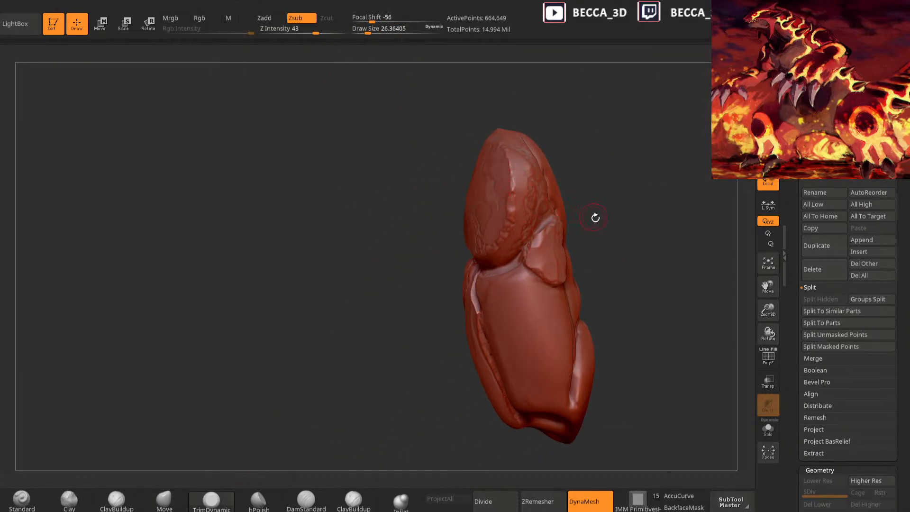
left_click_drag(594, 216, 509, 222)
left_click_drag(412, 303, 400, 346)
mouse_move(553, 247)
left_mouse_down()
mouse_move(577, 229)
mouse_move(559, 261)
left_mouse_up()
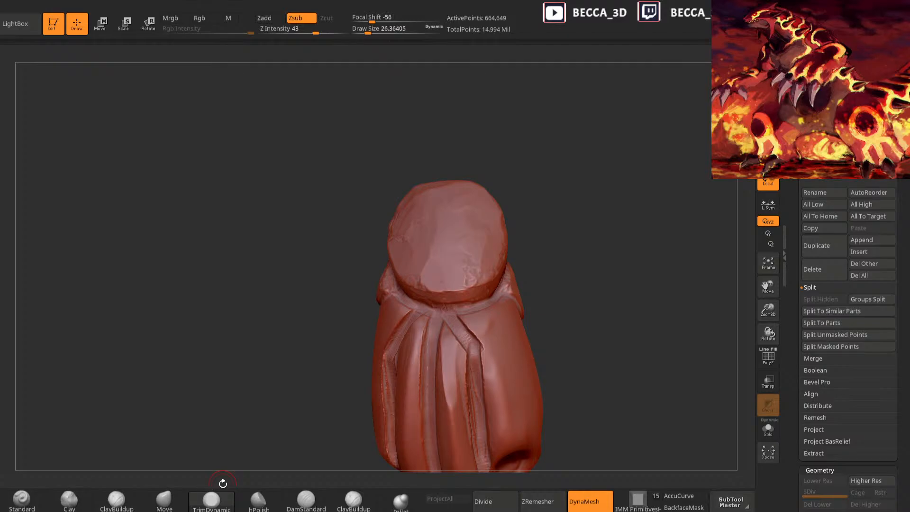
Deepen the crease beneath the wrist bulb with DamStandard at draw size about 30
left_click(306, 498)
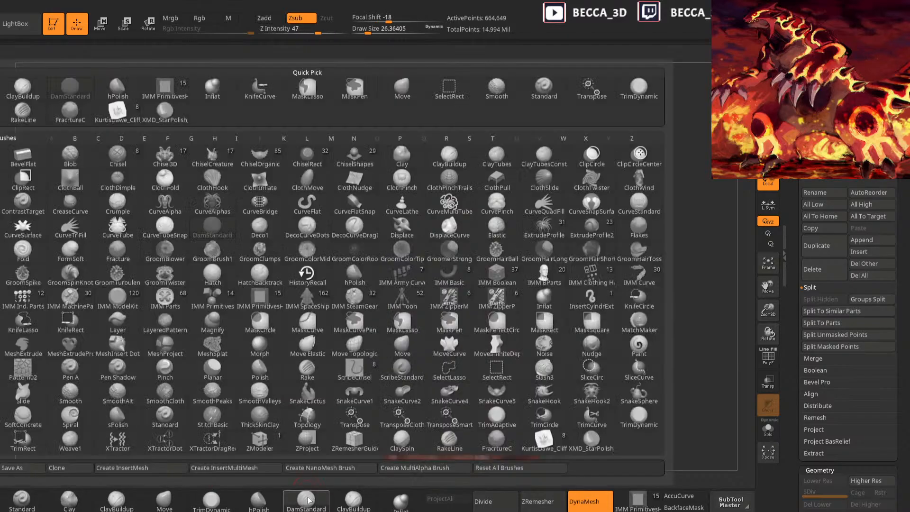
left_click_drag(675, 212, 616, 199)
key("space")
left_click_drag(560, 219, 552, 245)
key("space")
left_click_drag(456, 286, 458, 286)
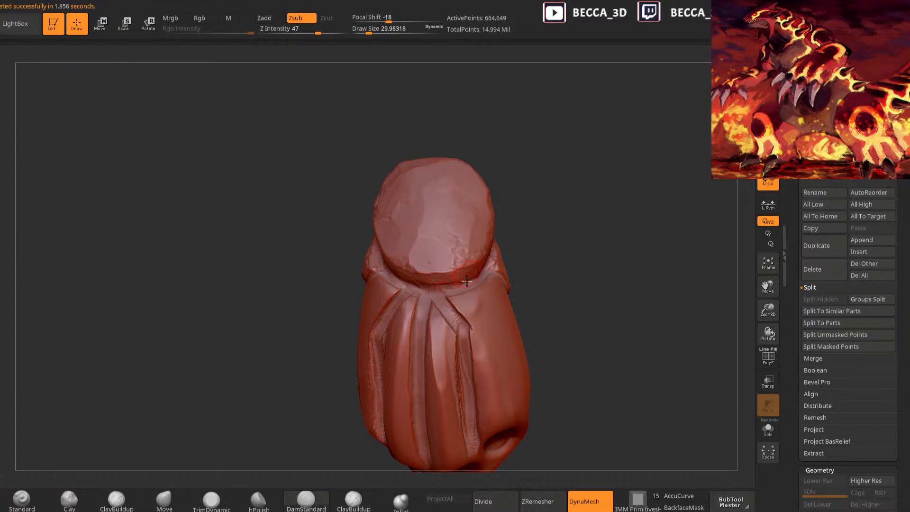
Mask off all but a triangular patch beneath the wrist bulb and build it up with Clay, starting at draw size about 47
mouse_move(448, 291)
left_mouse_down("ctrl")
mouse_move(470, 330)
mouse_move(488, 282)
left_mouse_up("ctrl")
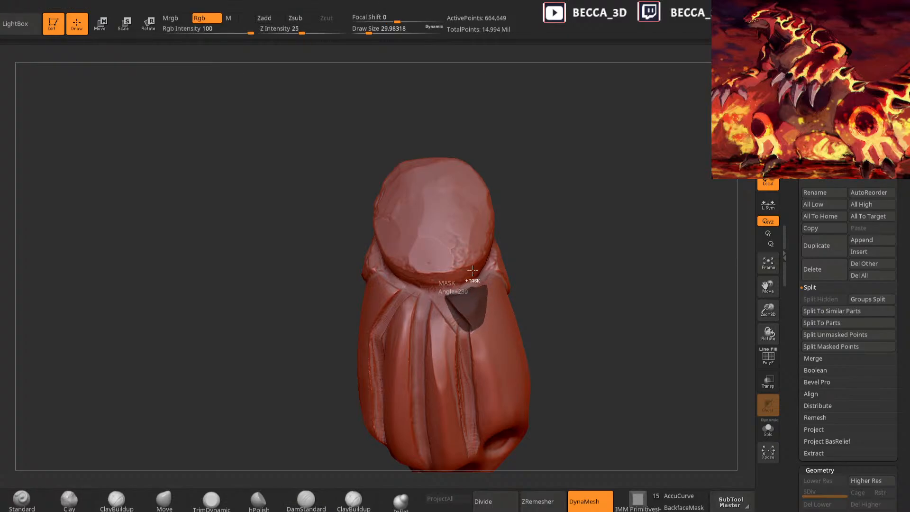
left_click(531, 260, "ctrl")
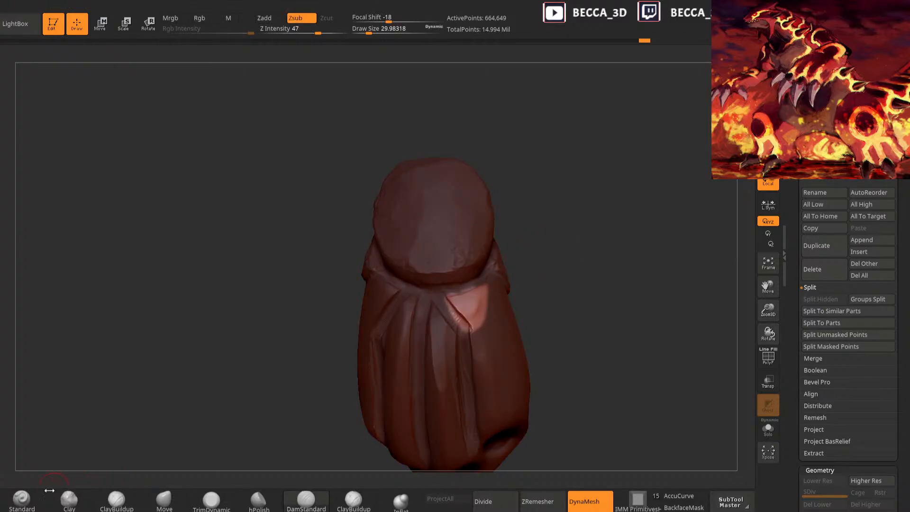
left_click(70, 498)
key("space")
left_click_drag(445, 308, 449, 339)
left_click_drag(590, 255, 563, 268, "alt")
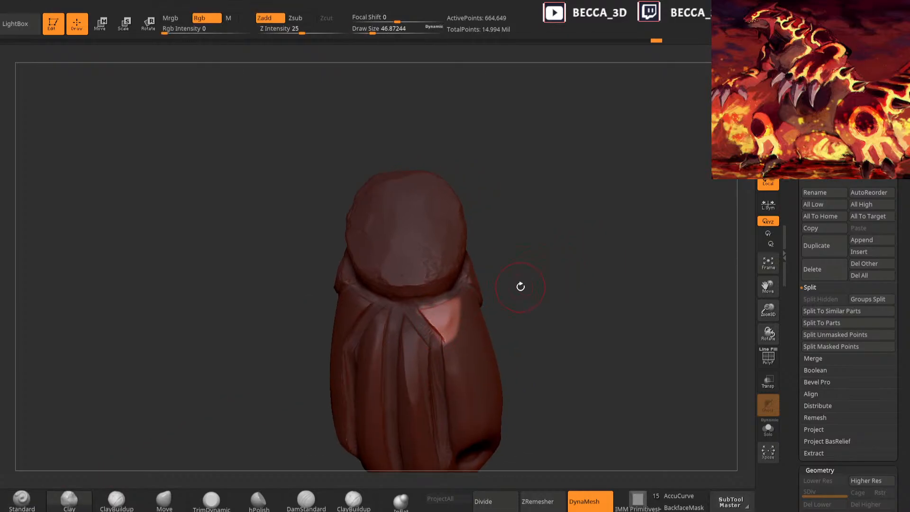
left_click_drag(429, 316, 441, 327)
left_click_drag(515, 270, 481, 275)
left_click_drag(449, 309, 437, 314)
mouse_move(489, 273)
left_mouse_down()
mouse_move(512, 268)
mouse_move(491, 275)
left_mouse_up()
key("space")
mouse_move(429, 308)
left_mouse_down()
mouse_move(457, 300)
mouse_move(452, 336)
mouse_move(432, 309)
mouse_move(453, 329)
mouse_move(457, 304)
mouse_move(512, 306)
mouse_move(491, 298)
left_mouse_up()
Flatten the raised triangular patch into rocky planes with TrimDynamic
left_click(212, 500)
left_click_drag(466, 327, 472, 303)
left_click_drag(529, 266, 576, 258)
Carve crisp edges around the triangular plate with DamStandard at draw size about 14
left_click(306, 500)
key("space")
left_click_drag(567, 238, 569, 237)
key("space")
left_click_drag(476, 305, 472, 305)
left_click_drag(546, 263, 534, 268)
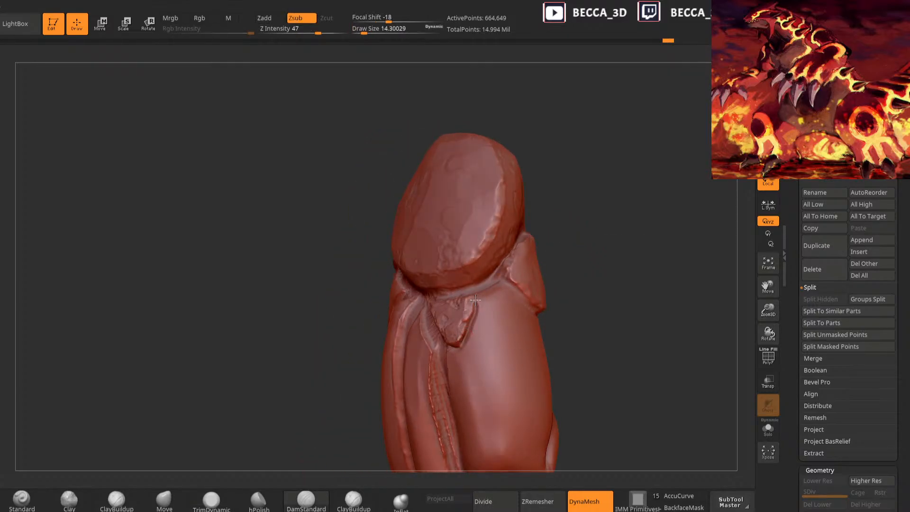
left_click_drag(575, 248, 558, 260)
Cut away the surface along the triangular plate's borders with inverted ClayBuildup strokes at draw size about 14
left_click(69, 500)
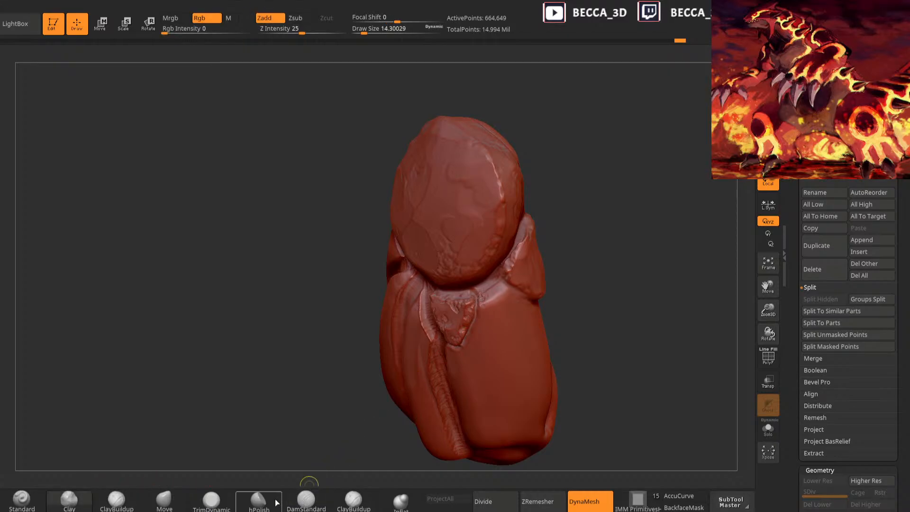
left_click(258, 501)
left_click(211, 500)
left_click(116, 501)
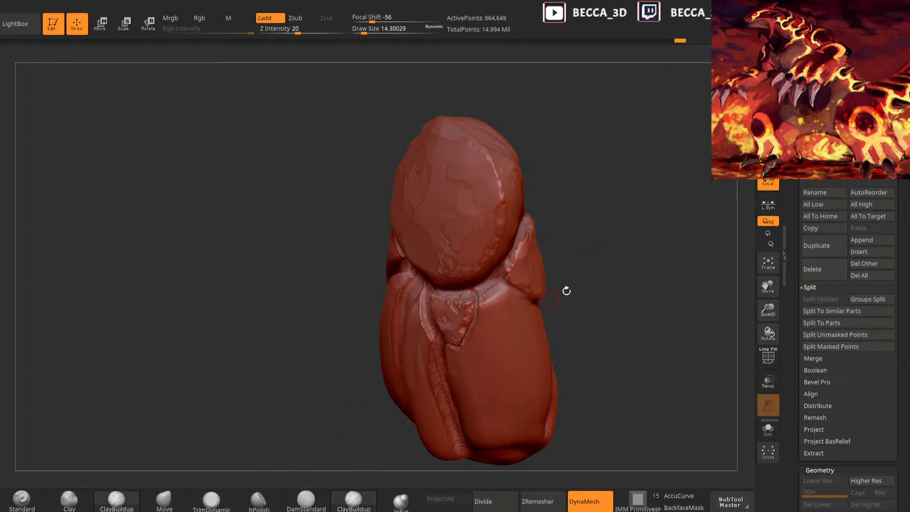
left_click_drag(549, 301, 546, 285)
left_click_drag(482, 301, 470, 332, "alt")
left_click_drag(550, 294, 568, 260)
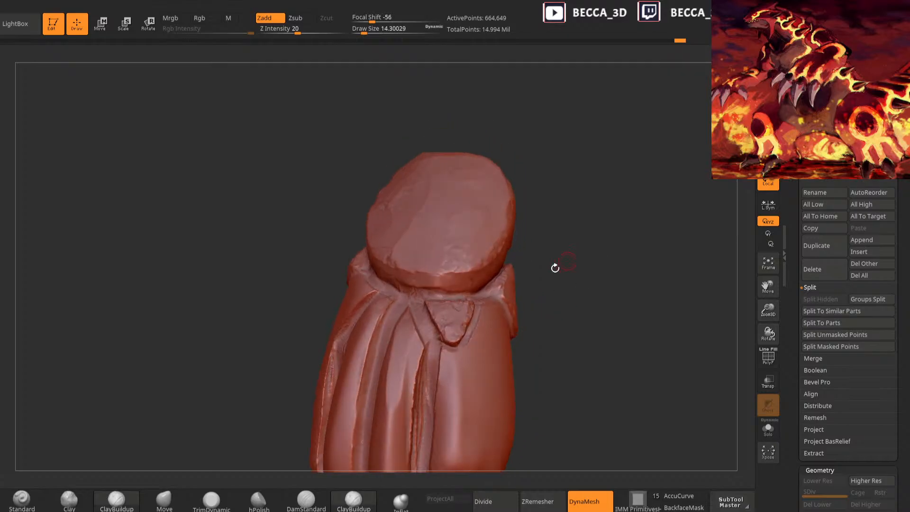
left_click_drag(425, 320, 436, 339, "alt")
Mask off all but the upper end of the neighbouring ridge and build it up with Clay at draw size about 30
mouse_move(526, 287)
left_mouse_down()
mouse_move(562, 286)
mouse_move(525, 290)
mouse_move(551, 307)
mouse_move(555, 291)
mouse_move(468, 334)
mouse_move(545, 311)
mouse_move(552, 329)
mouse_move(551, 269)
mouse_move(443, 274)
mouse_move(456, 276)
mouse_move(441, 256)
mouse_move(461, 301)
mouse_move(446, 259)
left_mouse_up()
key("ctrl+z")
left_click(539, 250, "ctrl")
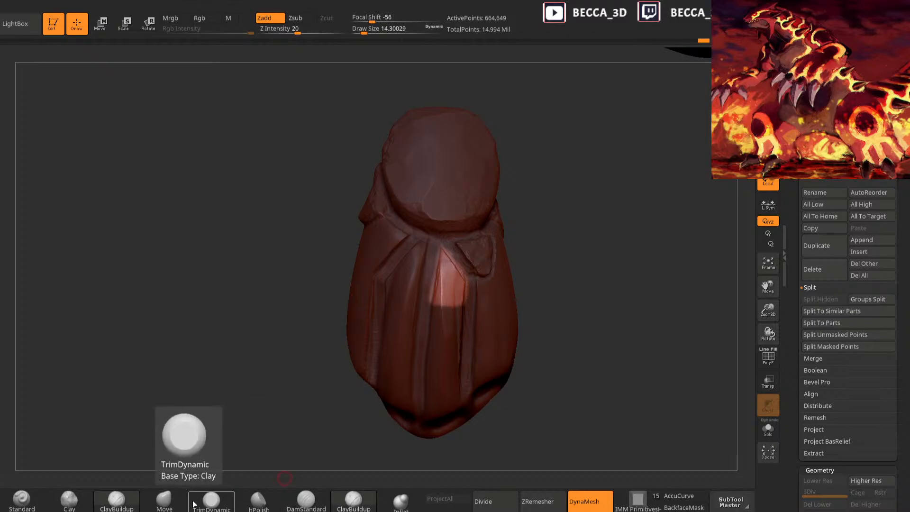
key("]")
mouse_move(438, 299)
left_mouse_down()
mouse_move(455, 292)
mouse_move(448, 255)
left_mouse_up()
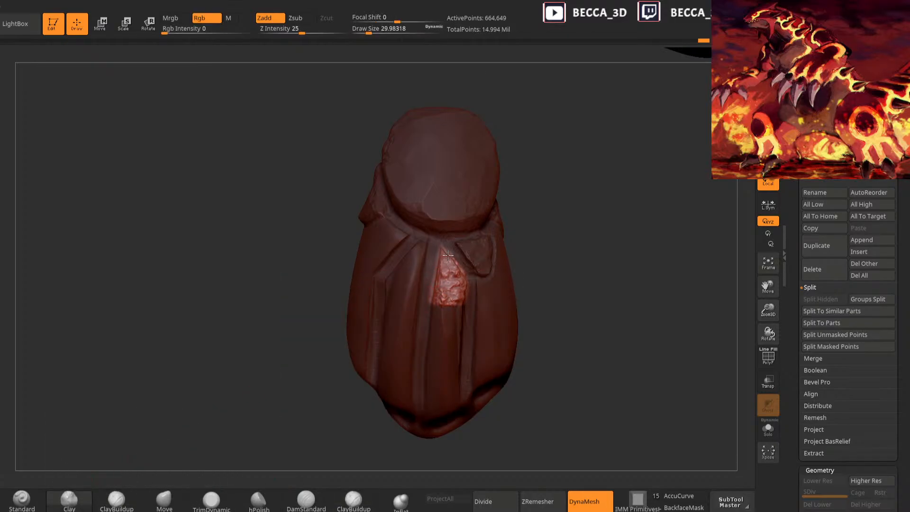
Flatten the raised ridge patch with TrimDynamic at draw size about 30 and clear the mask
left_click(222, 500)
mouse_move(445, 274)
right_mouse_down()
mouse_move(456, 283)
mouse_move(406, 392)
mouse_move(455, 296)
right_mouse_up()
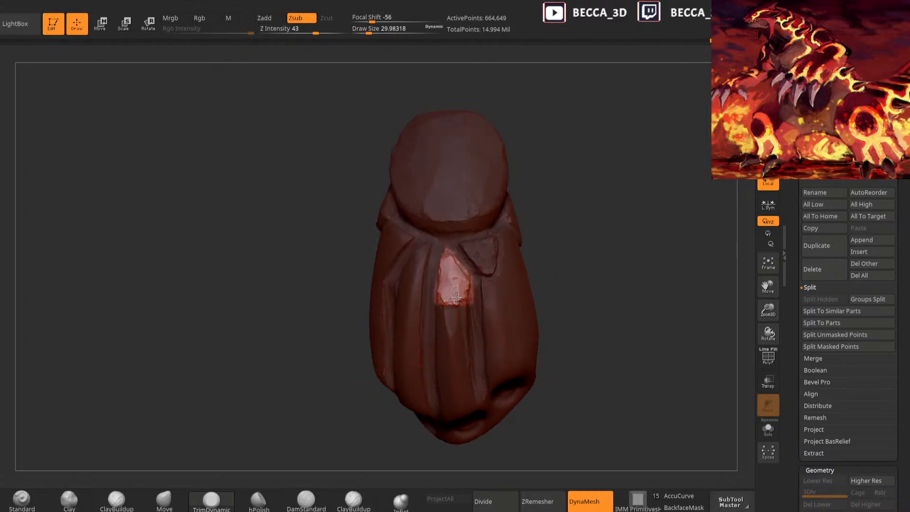
left_click(578, 248, "ctrl")
Carve the outline of the new ridge plate with DamStandard at draw size about 14
right_click_drag(578, 247, 595, 249)
left_click(306, 501)
key("space")
left_click_drag(435, 301, 430, 304)
right_click_drag(449, 306, 453, 299)
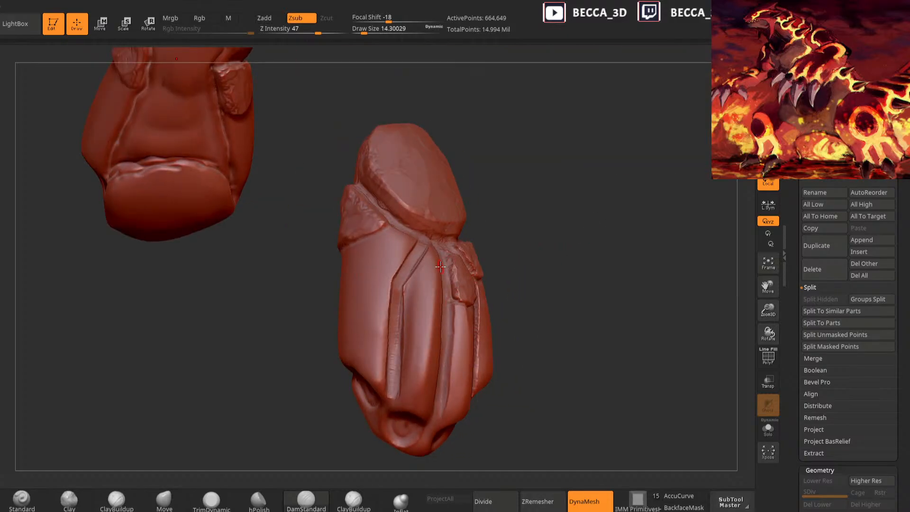
right_click_drag(440, 266, 510, 227)
right_click_drag(449, 259, 450, 253)
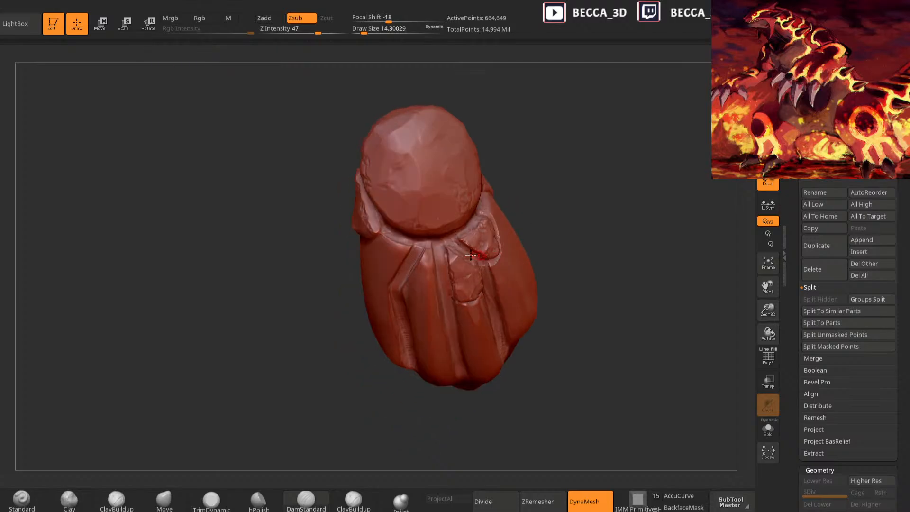
Chip the edges of the triangular and ridge plates with TrimDynamic at draw size about 20
left_click(212, 499)
key("space")
mouse_move(449, 249)
right_mouse_down()
mouse_move(568, 206)
mouse_move(568, 196)
mouse_move(482, 264)
right_mouse_up()
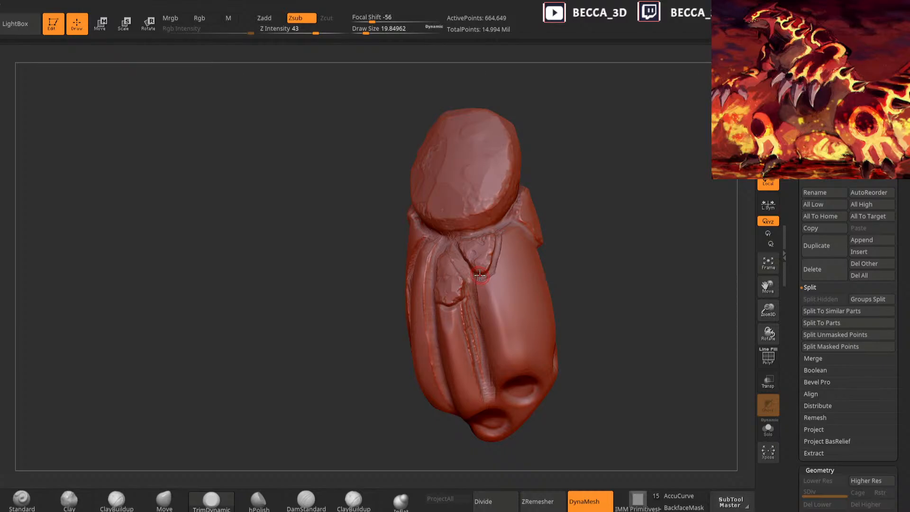
left_click_drag(563, 187, 594, 207)
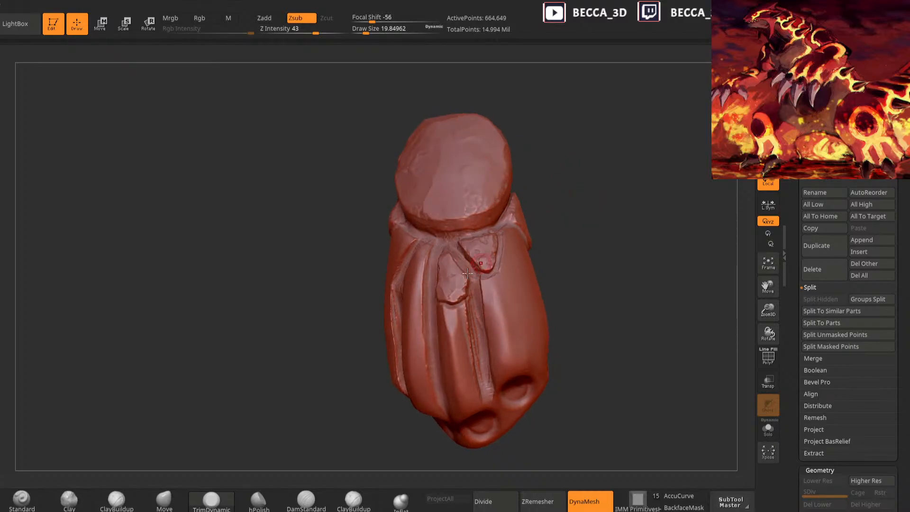
mouse_move(553, 249)
left_mouse_down()
mouse_move(576, 239)
mouse_move(571, 265)
mouse_move(572, 250)
left_mouse_up()
Mask the ridge section directly below the upper ridge plate and invert the mask to isolate it
left_click(306, 501)
mouse_move(458, 299)
left_mouse_down("ctrl")
mouse_move(441, 306)
mouse_move(461, 343)
mouse_move(477, 313)
mouse_move(455, 297)
mouse_move(442, 303)
left_mouse_up("ctrl")
left_click_drag(574, 259, 568, 247, "alt")
left_click(450, 300, "ctrl")
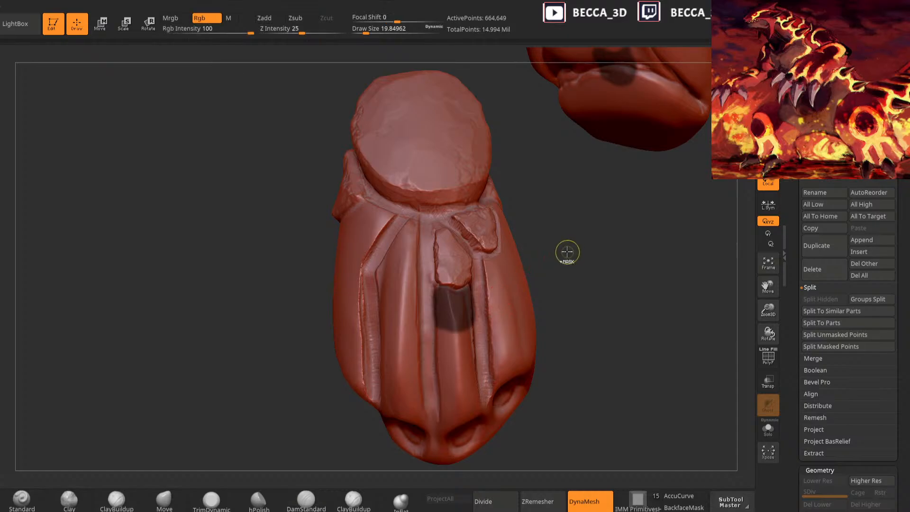
left_click_drag(569, 252, 492, 297, "ctrl")
key("ctrl+z")
left_click(336, 401, "ctrl")
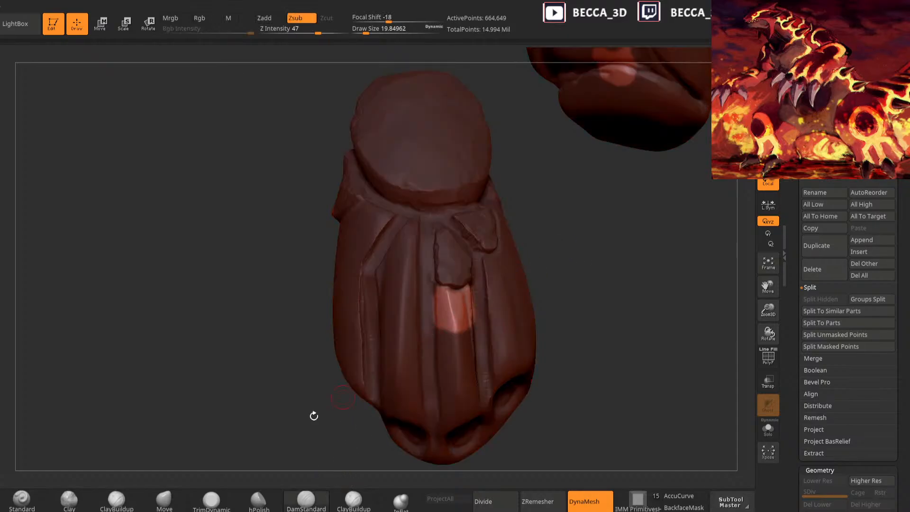
Build up the isolated ridge section with Clay at draw size about 40
left_click(70, 500)
key("s")
left_click_drag(446, 285, 456, 285)
left_click_drag(560, 258, 506, 259)
left_click_drag(467, 306, 470, 324)
left_click_drag(585, 240, 612, 242)
left_click_drag(452, 326, 467, 322)
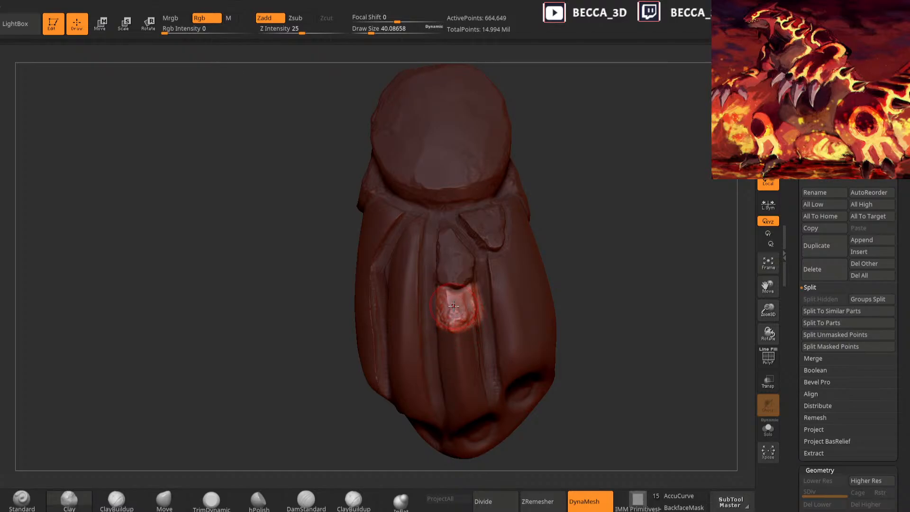
Flatten the built-up ridge section into rocky planes with TrimDynamic at draw size about 40
left_click(212, 499)
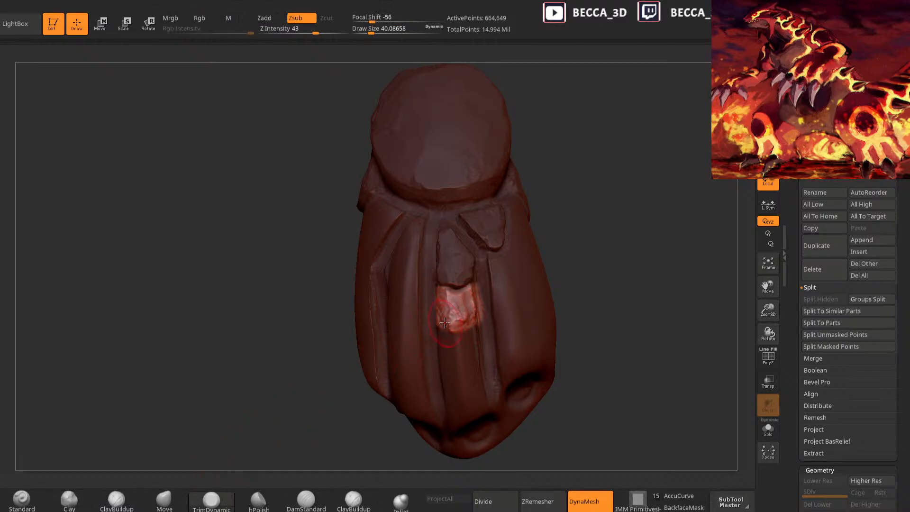
mouse_move(609, 233)
left_mouse_down()
mouse_move(575, 227)
mouse_move(591, 226)
left_mouse_up()
left_click_drag(475, 301, 463, 316)
left_click_drag(571, 224, 611, 220)
left_click_drag(451, 311, 443, 317)
left_click_drag(555, 243, 514, 244)
left_click_drag(465, 323, 470, 311)
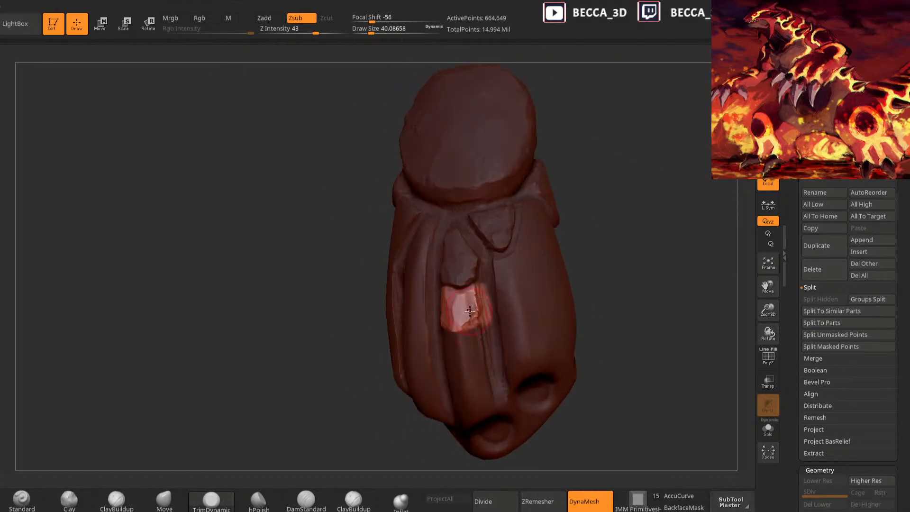
Refine the isolated ridge section's upper and side facets with TrimDynamic at draw size about 30
key("s")
left_click_drag(512, 269, 509, 269)
left_click_drag(577, 240, 539, 241)
mouse_move(480, 298)
left_mouse_down()
mouse_move(482, 313)
mouse_move(476, 287)
left_mouse_up()
mouse_move(611, 248)
left_mouse_down()
mouse_move(503, 297)
mouse_move(548, 264)
left_mouse_up()
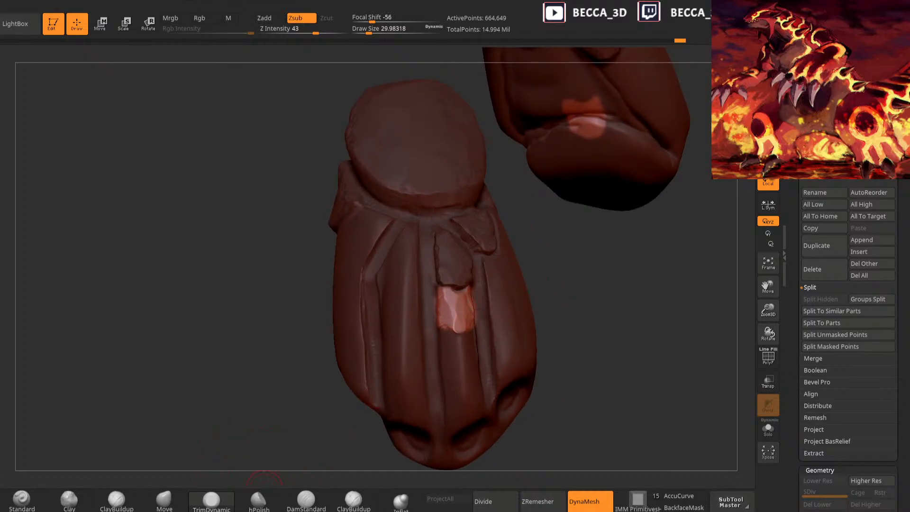
Carve the side edges of the lower ridge plate with DamStandard at draw size about 25
left_click(164, 498)
key("space")
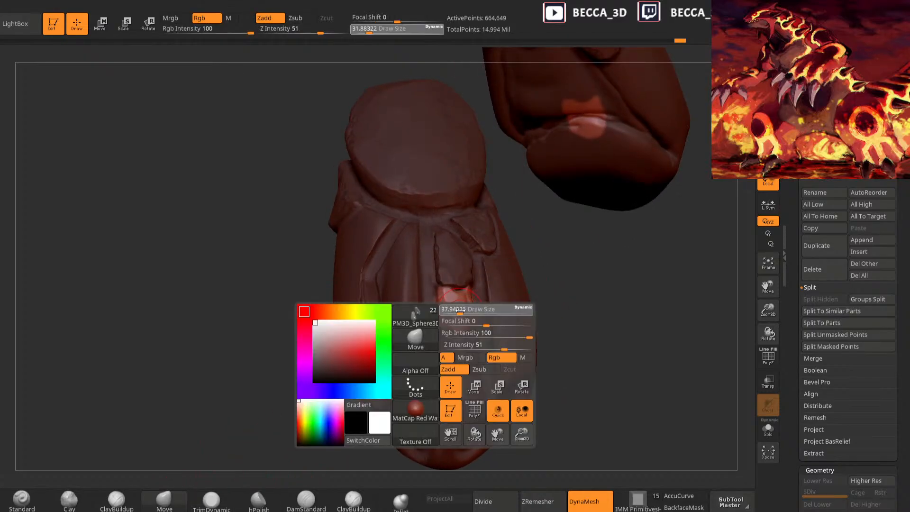
left_click(307, 498)
key("space")
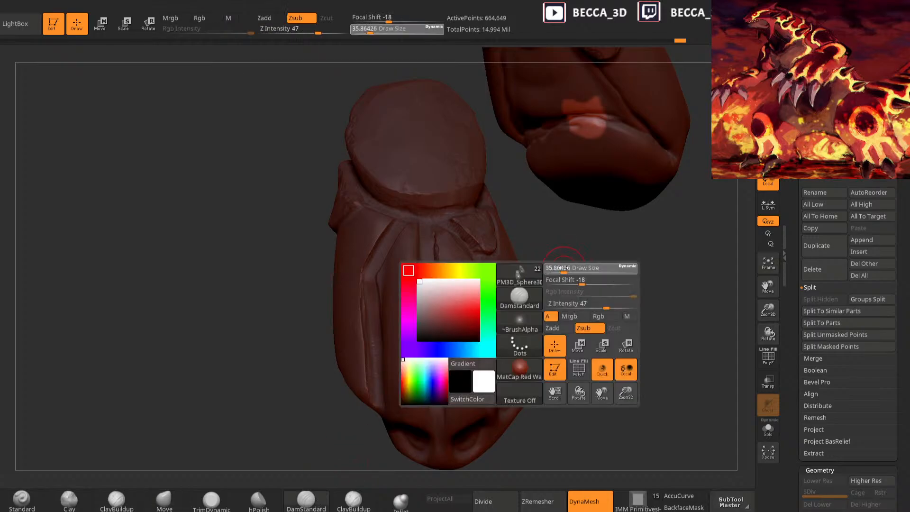
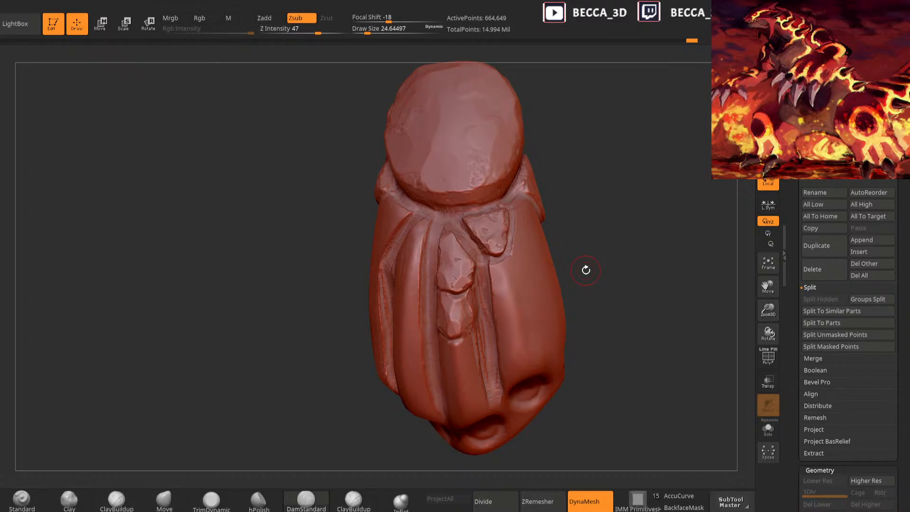
mouse_move(586, 270)
left_mouse_down()
mouse_move(579, 232)
mouse_move(531, 246)
left_mouse_up()
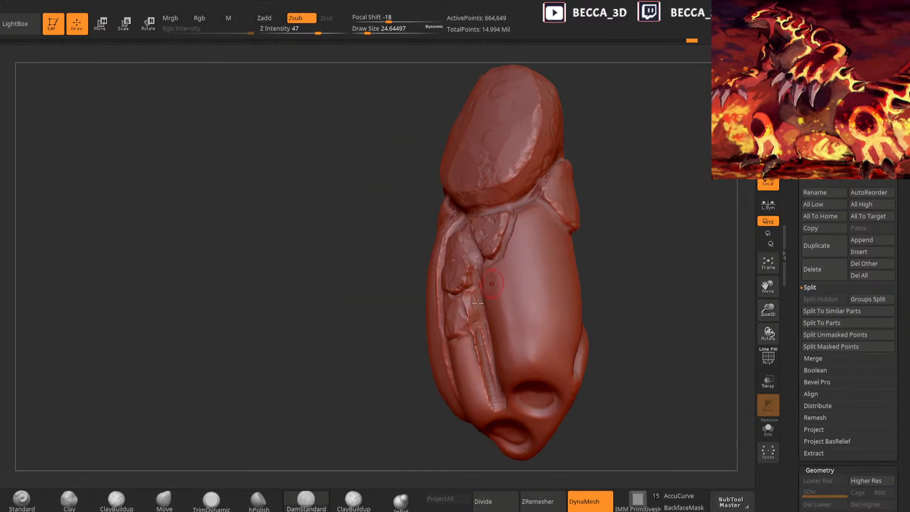
left_click_drag(469, 331, 476, 324)
left_click_drag(390, 429, 415, 394)
left_click_drag(479, 322, 473, 281)
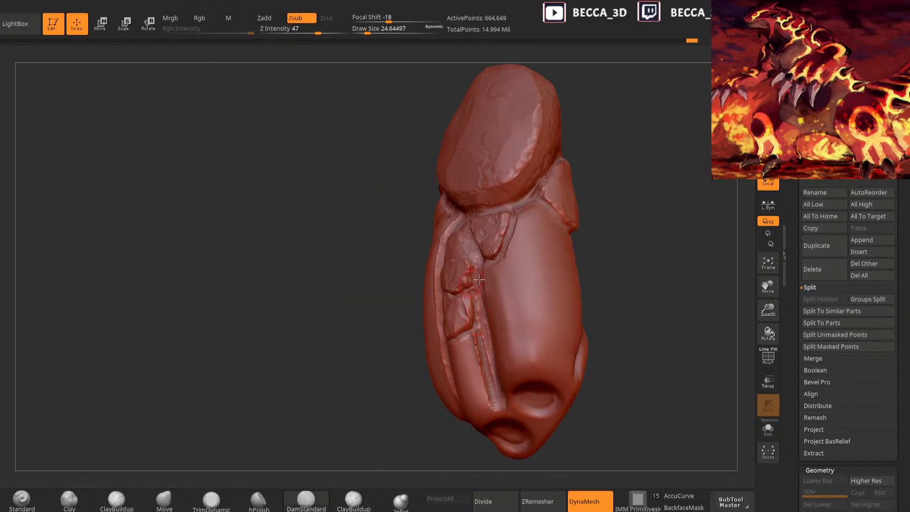
left_click_drag(390, 292, 441, 289)
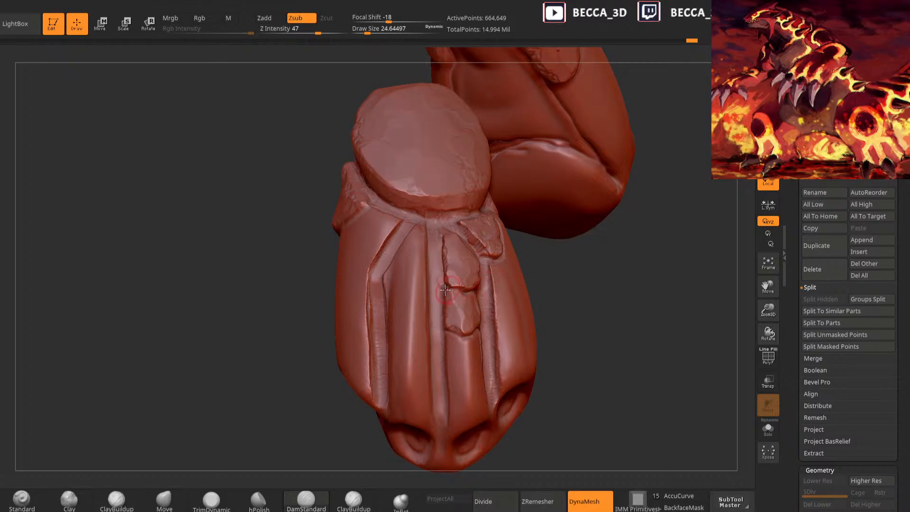
Sharpen the crack between the two stacked ridge plates and the lower plate's outline with DamStandard
mouse_move(501, 272)
right_mouse_down()
mouse_move(457, 298)
mouse_move(550, 284)
mouse_move(465, 329)
right_mouse_up()
mouse_move(396, 417)
right_mouse_down()
mouse_move(362, 429)
mouse_move(376, 457)
mouse_move(339, 431)
right_mouse_up()
right_click_drag(524, 287, 481, 309)
key("ctrl")
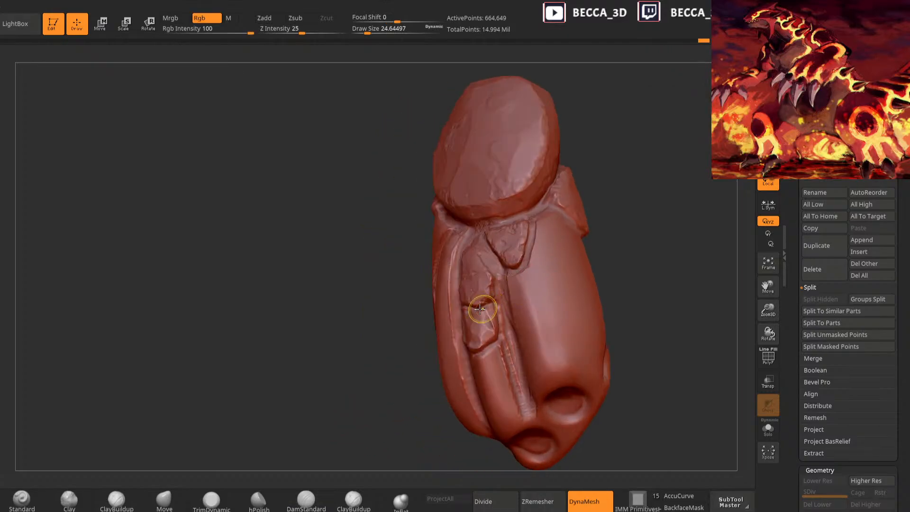
right_click_drag(486, 351, 480, 313)
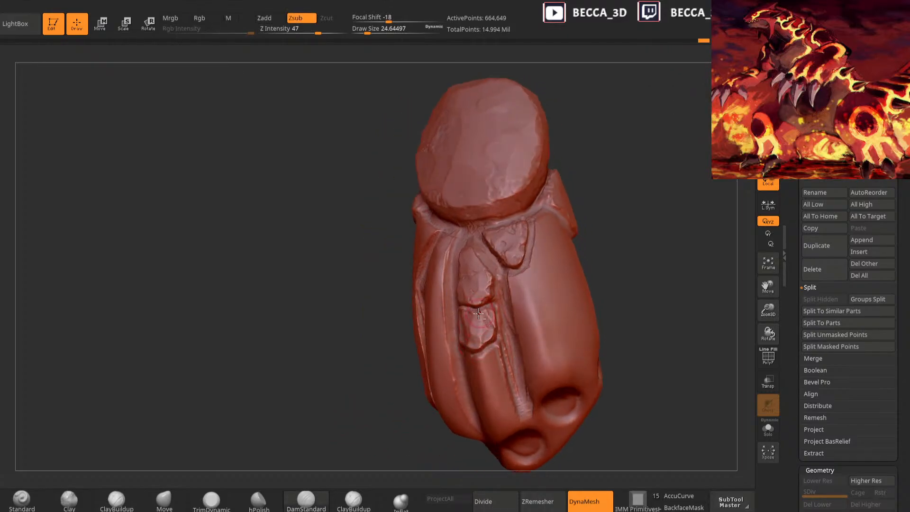
right_click_drag(527, 288, 503, 303)
Chip facets into the stacked ridge plates and the triangular plate with TrimDynamic at draw size about 25
left_click(212, 500)
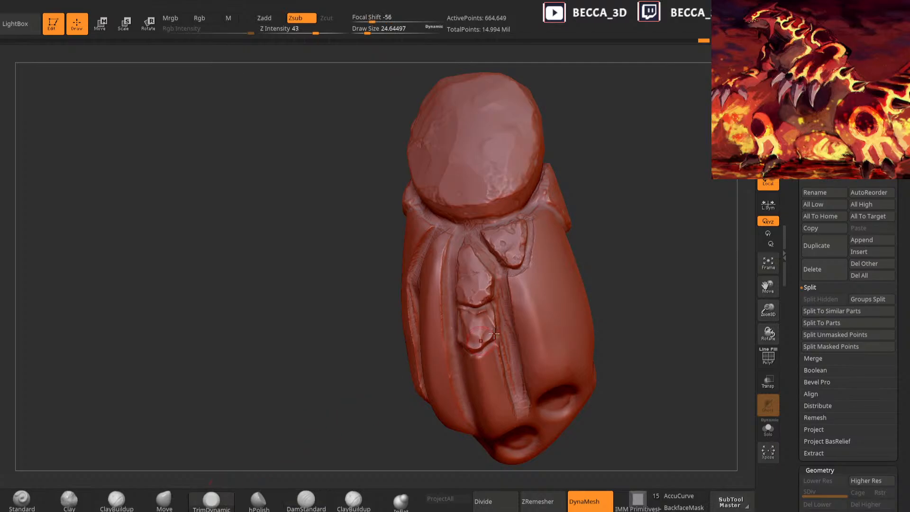
left_click_drag(614, 248, 531, 286)
left_click_drag(495, 328, 495, 312)
mouse_move(455, 356)
left_mouse_down()
mouse_move(512, 349)
mouse_move(484, 310)
left_mouse_up()
left_click_drag(612, 246, 638, 240)
right_click_drag(565, 265, 506, 303)
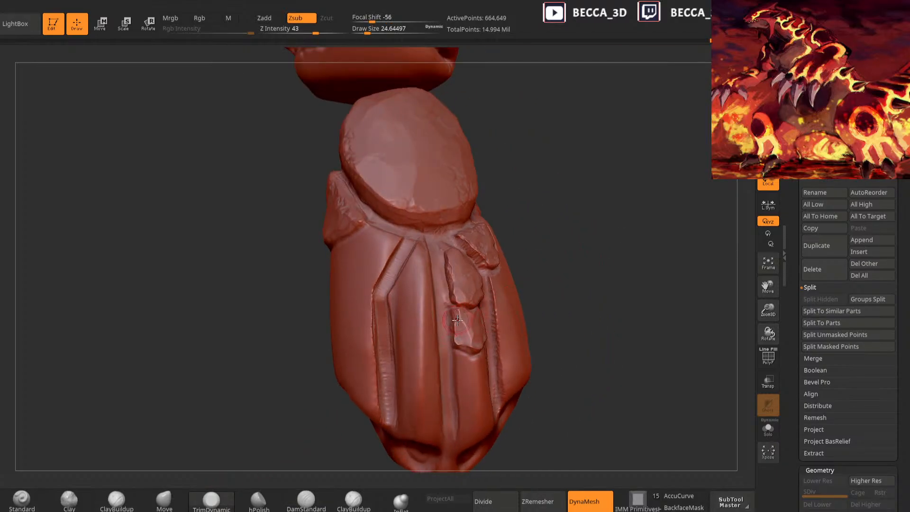
mouse_move(607, 270)
left_mouse_down()
mouse_move(609, 230)
mouse_move(621, 221)
left_mouse_up()
left_click_drag(478, 247, 479, 259)
mouse_move(602, 251)
left_mouse_down()
mouse_move(588, 214)
mouse_move(623, 190)
mouse_move(401, 375)
left_mouse_up()
Carve the outline of a third ridge plate below the two stacked plates with DamStandard at draw size about 25
left_click(306, 499)
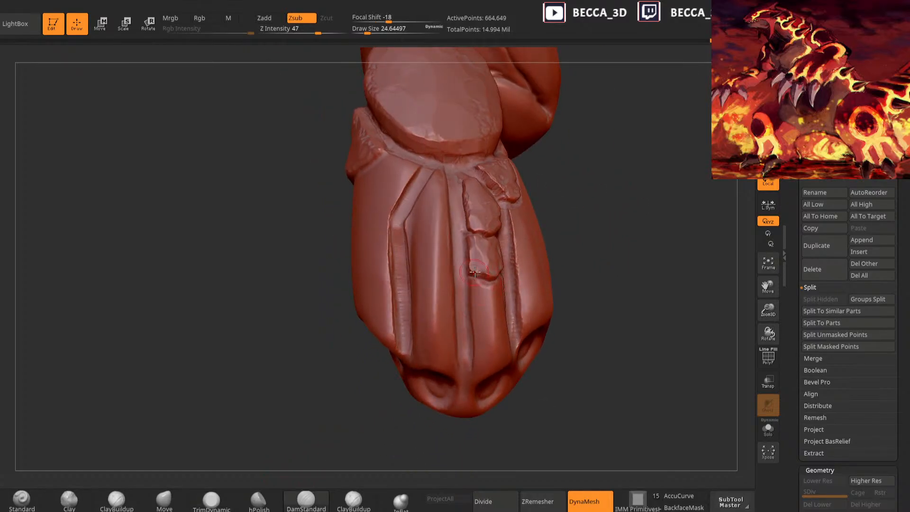
left_click_drag(469, 281, 482, 327)
left_click_drag(560, 279, 516, 300)
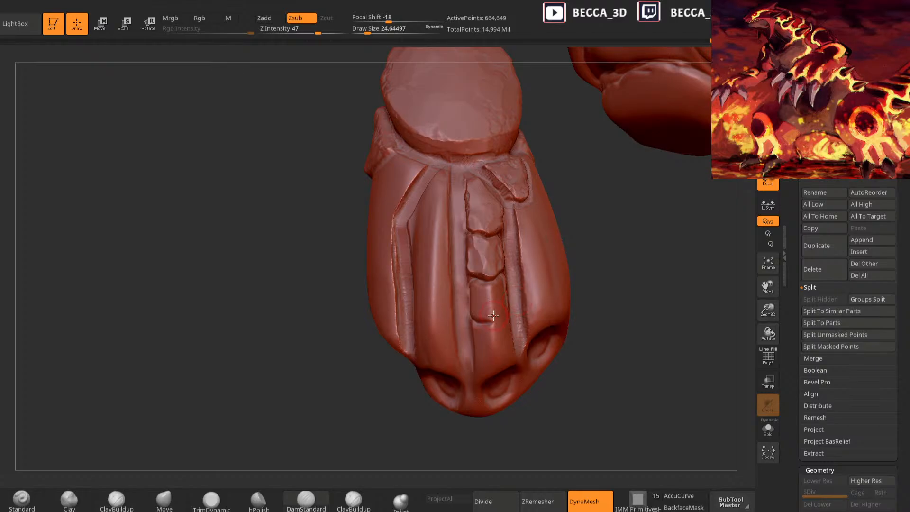
mouse_move(496, 317)
right_mouse_down()
mouse_move(512, 311)
mouse_move(397, 403)
mouse_move(462, 339)
right_mouse_up()
Mask the third ridge plate, choose the Clay brush and invert the mask to isolate the plate
mouse_move(502, 281)
left_mouse_down("ctrl")
mouse_move(492, 321)
mouse_move(515, 302)
mouse_move(504, 278)
left_mouse_up("ctrl")
right_click_drag(594, 232, 558, 241)
mouse_move(519, 271)
left_mouse_down("ctrl")
mouse_move(529, 305)
mouse_move(509, 322)
mouse_move(503, 282)
left_mouse_up("ctrl")
right_click_drag(411, 443, 448, 433)
left_click(70, 503)
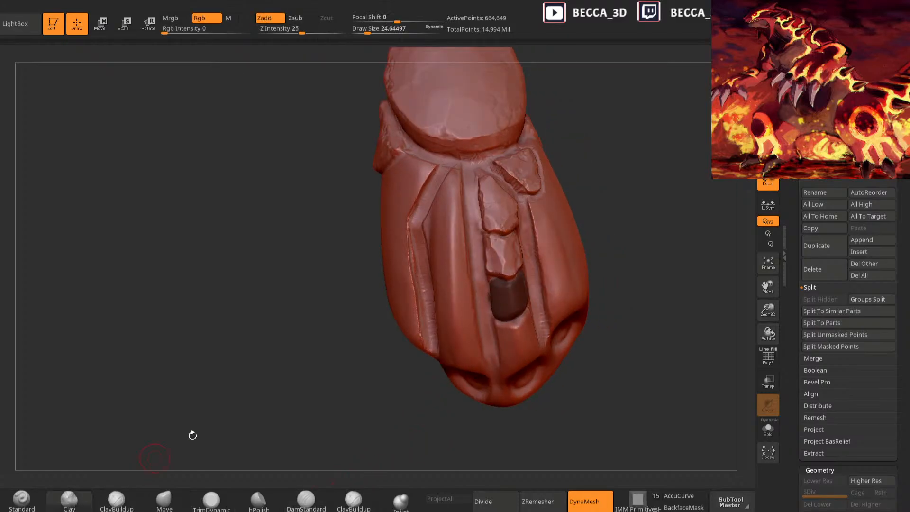
left_click(619, 226, "ctrl")
right_click(619, 227)
Build up the isolated third plate with Clay at draw size about 36
right_click_drag(617, 229, 585, 243)
right_click(481, 340)
mouse_move(496, 286)
left_mouse_down()
mouse_move(476, 314)
mouse_move(490, 308)
left_mouse_up()
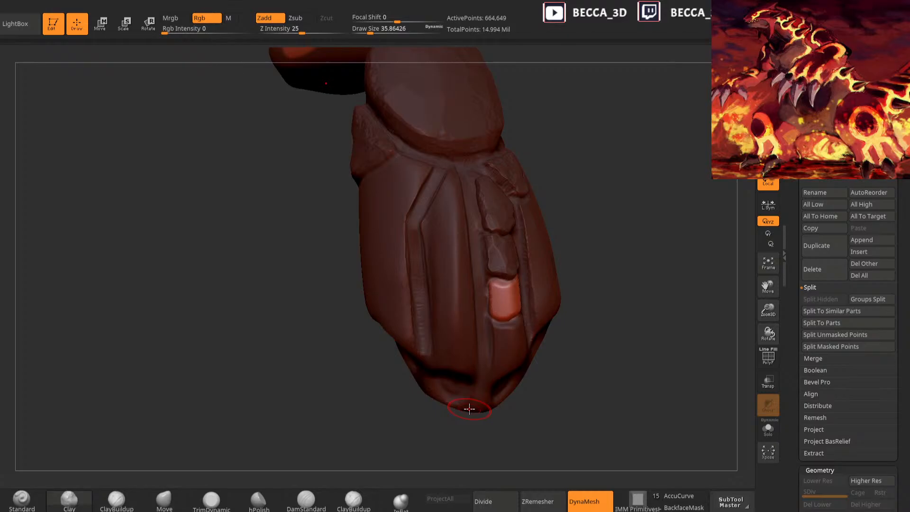
left_click_drag(495, 313, 500, 296)
right_click_drag(502, 304, 436, 303)
mouse_move(514, 304)
left_mouse_down()
mouse_move(527, 295)
mouse_move(509, 289)
left_mouse_up()
Flatten the third plate into facets with TrimDynamic, clear the mask, and chip its edges at draw size about 20
left_click(212, 500)
left_click_drag(659, 208, 676, 206)
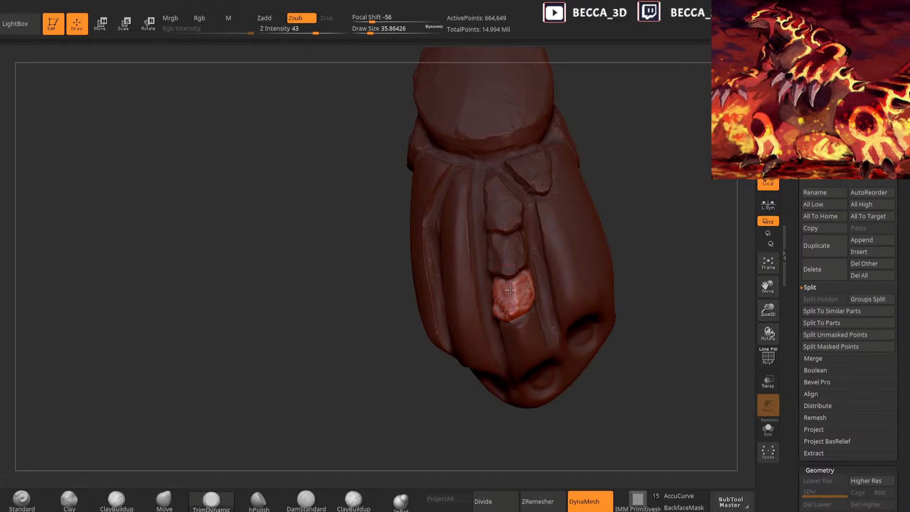
mouse_move(511, 293)
right_mouse_down()
mouse_move(509, 287)
mouse_move(599, 234)
mouse_move(527, 294)
right_mouse_up()
right_click_drag(438, 441, 577, 279)
right_click_drag(503, 297, 590, 286)
key("[")
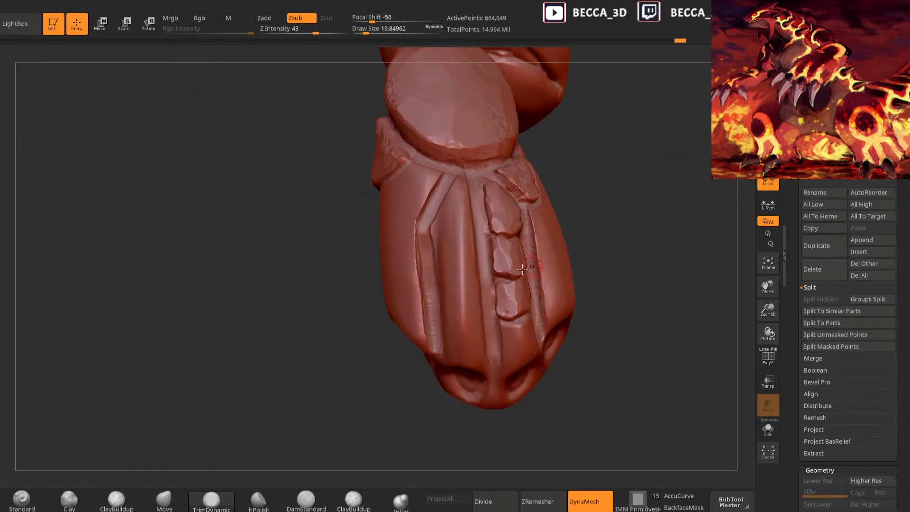
right_click_drag(586, 229, 518, 272)
right_click_drag(518, 230, 561, 253)
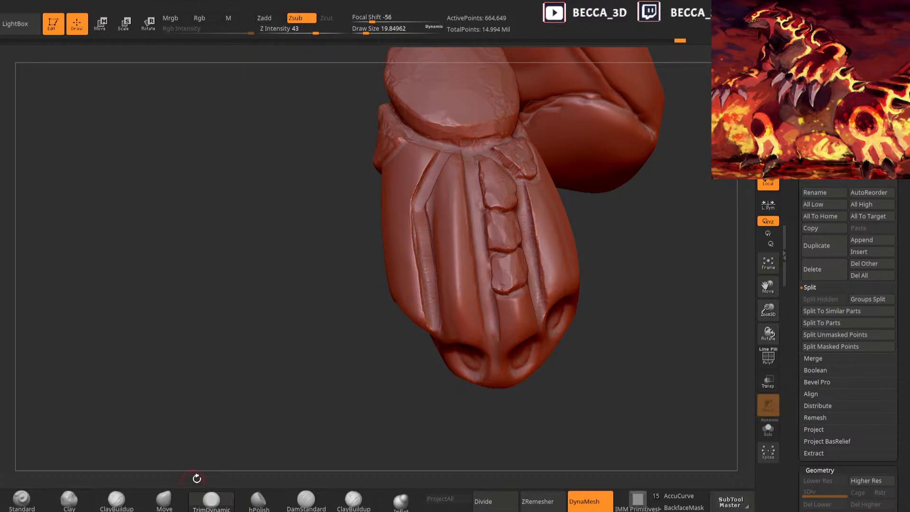
left_click(306, 498)
left_click_drag(619, 248, 516, 290)
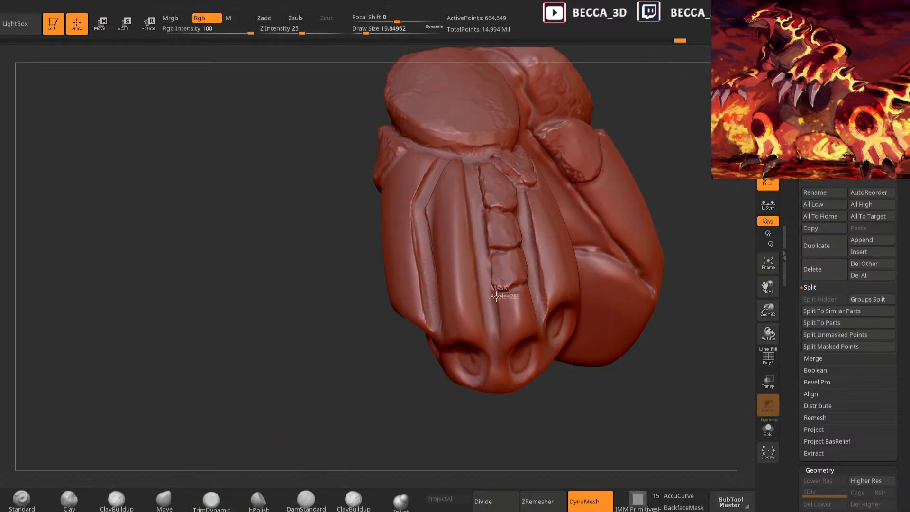
left_click_drag(487, 427, 520, 349)
right_click_drag(520, 349, 529, 316)
key("ctrl+z")
Mask the ridge's lower end and the rim of the knuckle socket beneath it at draw size about 32
key("space")
left_click(507, 336)
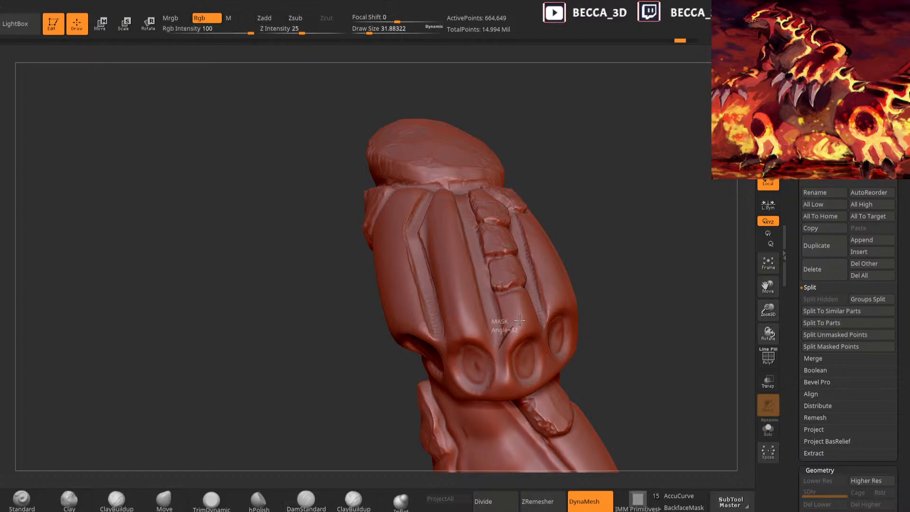
left_click_drag(497, 351, 544, 331, "ctrl")
left_click_drag(519, 384, 506, 376, "ctrl")
left_click_drag(647, 271, 569, 279)
mouse_move(508, 343)
left_mouse_down("ctrl")
mouse_move(533, 349)
mouse_move(531, 330)
left_mouse_up("ctrl")
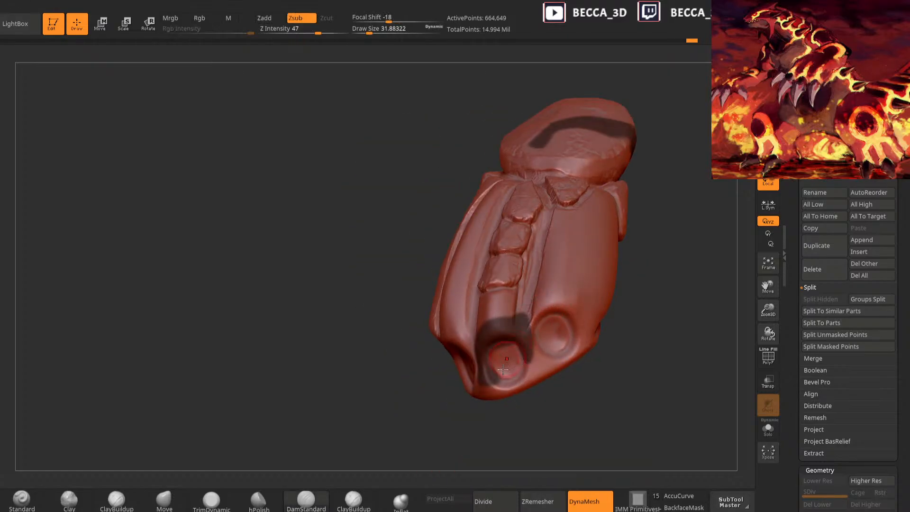
left_click_drag(540, 403, 571, 424)
left_click_drag(519, 299, 520, 310, "ctrl")
Invert the mask and trim the exposed area down to a small plate above the knuckle socket
mouse_move(484, 421)
left_mouse_down()
mouse_move(507, 406)
mouse_move(501, 364)
left_mouse_up()
left_click(485, 415, "ctrl")
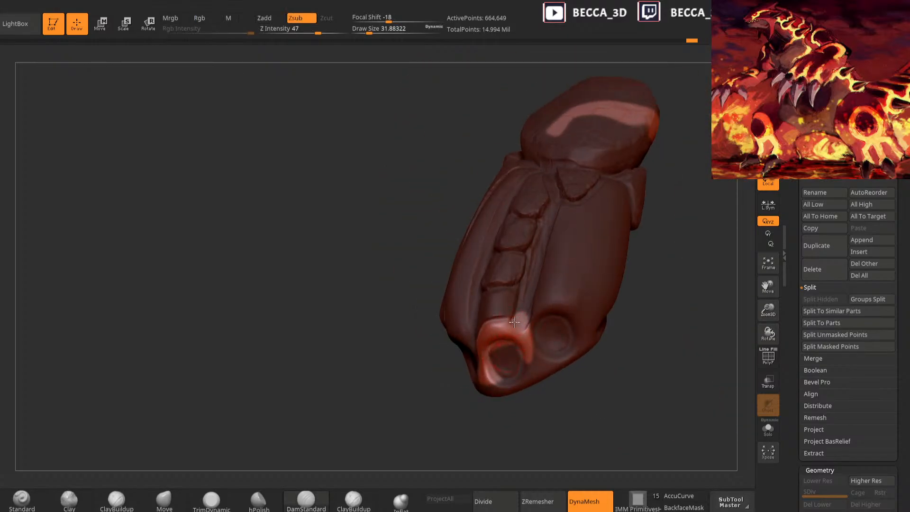
left_click_drag(492, 408, 509, 411)
left_click_drag(490, 332, 494, 352)
left_click_drag(557, 302, 570, 251)
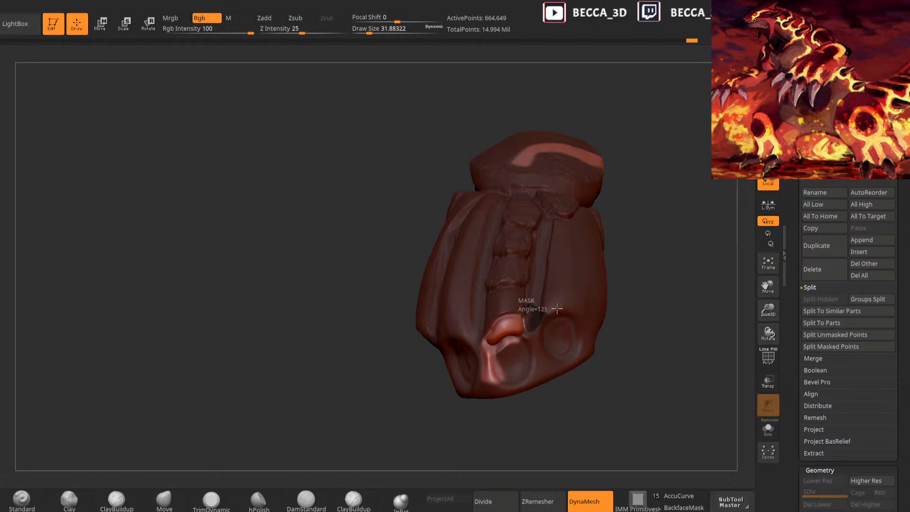
left_click_drag(524, 305, 583, 315)
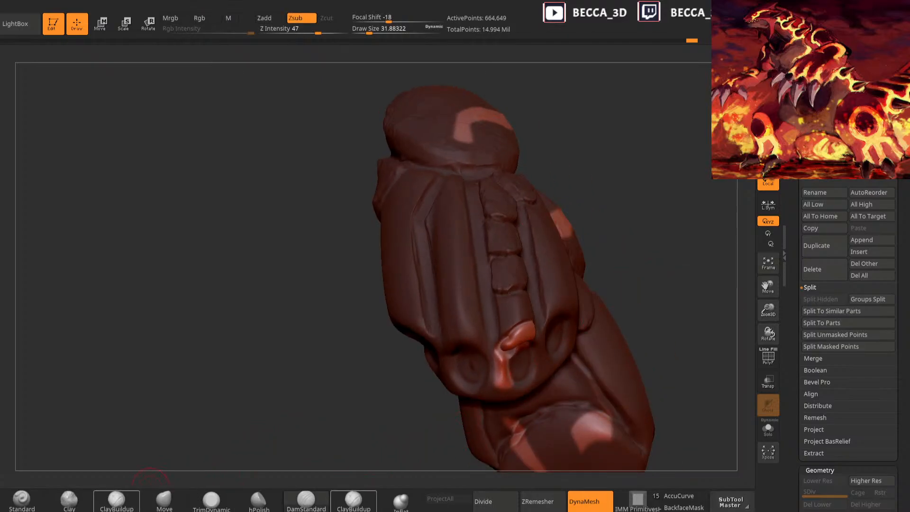
Build up the exposed plate above the knuckle socket with the Clay brush at draw size about 32
left_click(116, 499)
left_click_drag(346, 433, 352, 433)
left_click(69, 499)
mouse_move(497, 413)
left_mouse_down()
mouse_move(484, 443)
mouse_move(491, 349)
left_mouse_up()
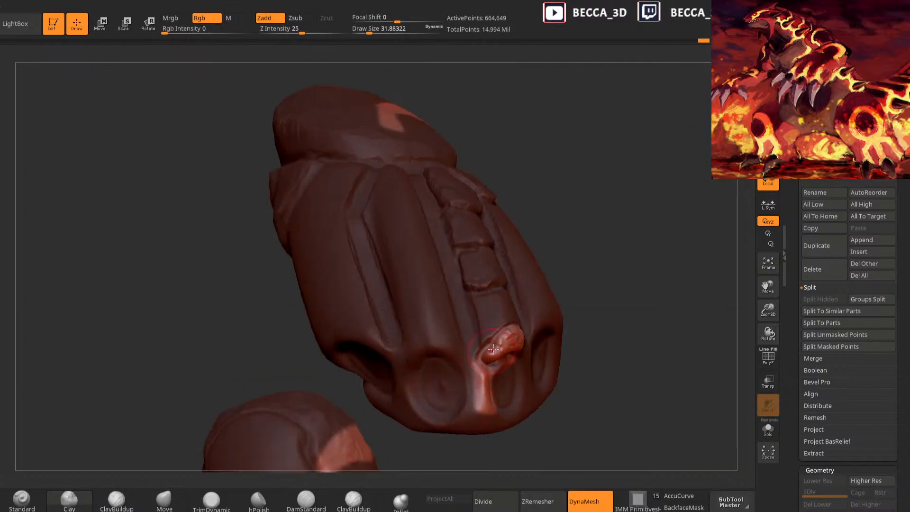
Flatten the raised knuckle plate into facets with TrimDynamic at draw size about 32, undoing poor strokes, and clear the mask
left_click(258, 499)
left_click(211, 500)
left_click_drag(602, 260, 553, 266)
left_click_drag(489, 356, 515, 343)
left_click_drag(631, 273, 588, 250)
key("ctrl+z")
key("ctrl+z")
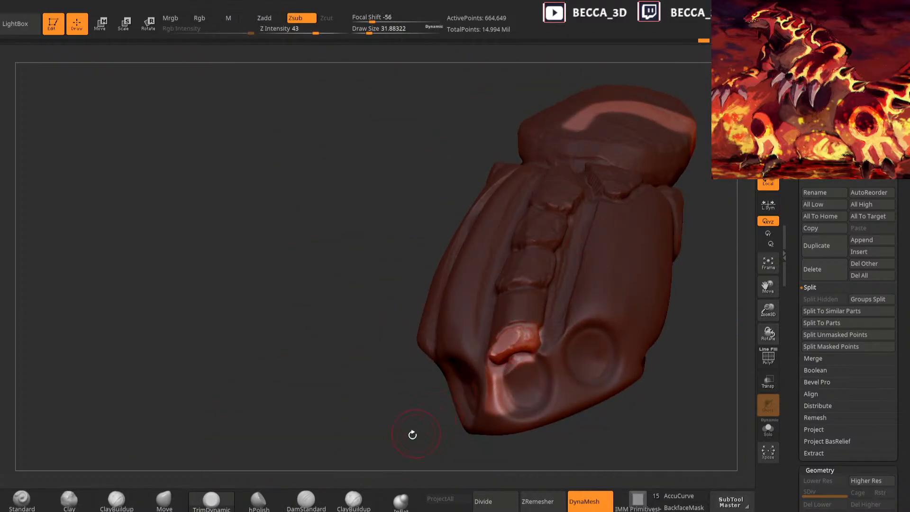
left_click_drag(416, 433, 395, 415)
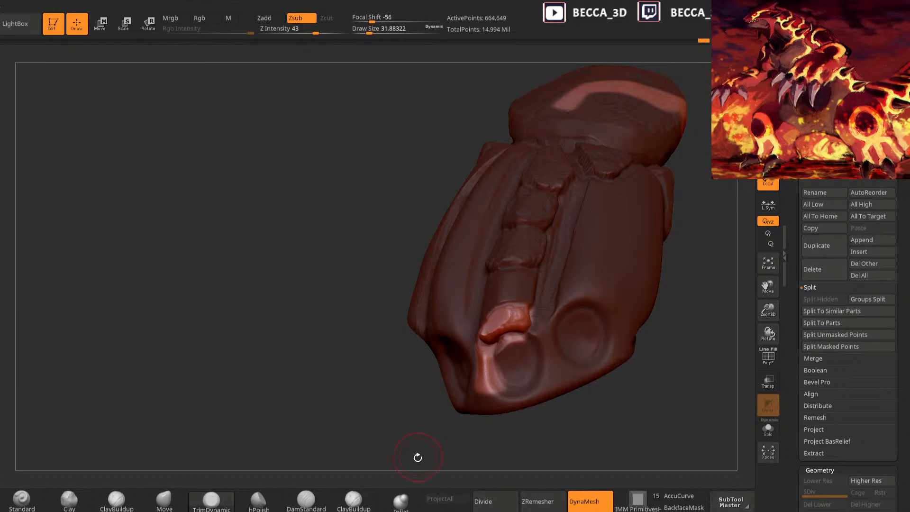
left_click_drag(391, 427, 374, 408)
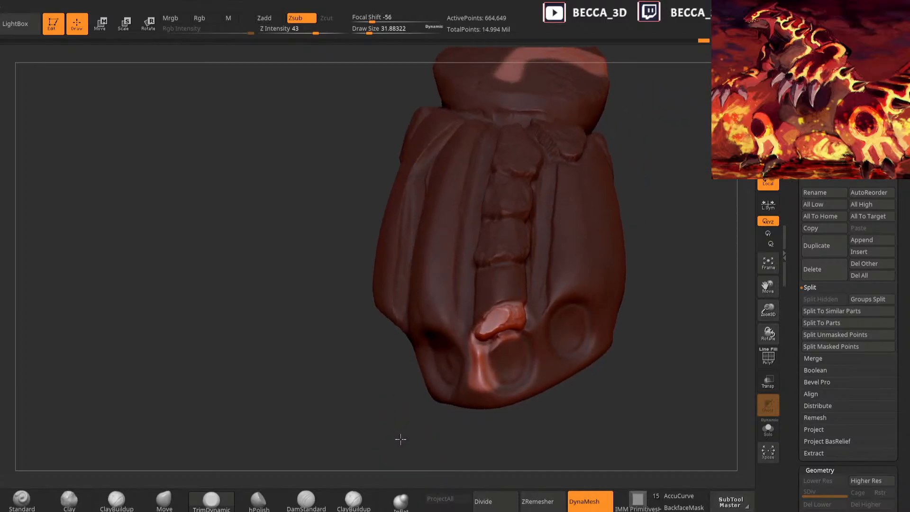
mouse_move(464, 438)
left_mouse_down()
mouse_move(415, 437)
mouse_move(449, 423)
left_mouse_up()
left_click_drag(518, 311, 503, 315)
left_click_drag(433, 418, 468, 412)
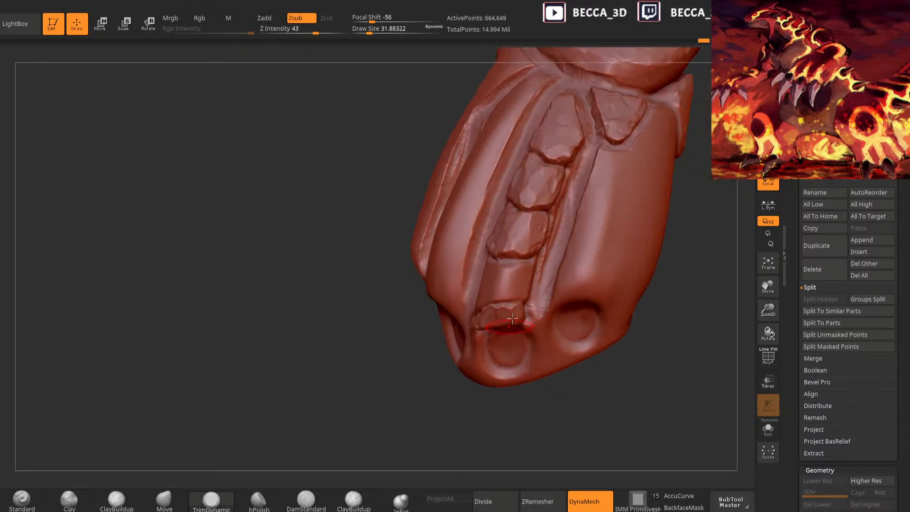
Sharpen the edges and surrounding cracks of the knuckle plate with DamStandard at draw size about 13
left_click(306, 499)
mouse_move(360, 455)
left_mouse_down()
mouse_move(429, 404)
mouse_move(399, 500)
mouse_move(564, 256)
mouse_move(490, 370)
left_mouse_up()
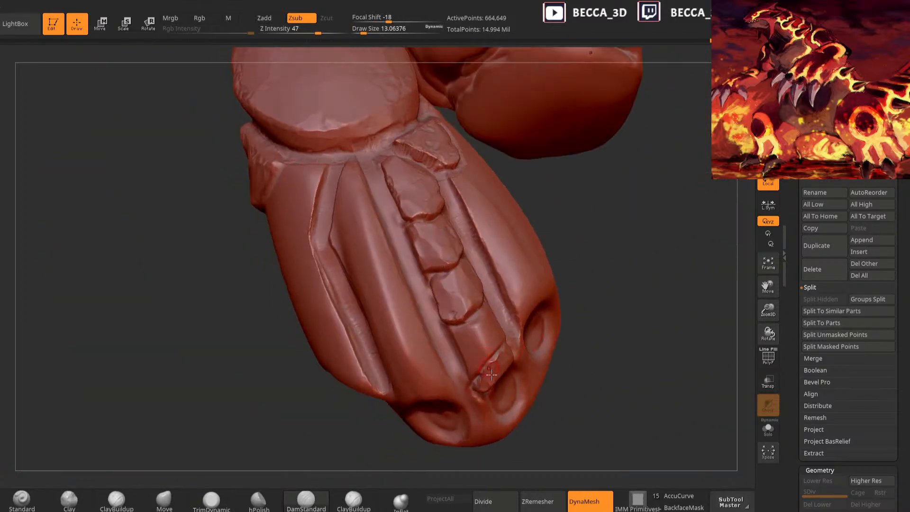
left_click_drag(386, 451, 509, 339)
left_click_drag(482, 369, 471, 374)
mouse_move(599, 351)
left_mouse_down()
mouse_move(607, 278)
mouse_move(640, 280)
left_mouse_up()
mouse_move(487, 354)
left_mouse_down()
mouse_move(469, 374)
mouse_move(446, 340)
left_mouse_up()
mouse_move(553, 262)
left_mouse_down()
mouse_move(489, 354)
mouse_move(492, 287)
left_mouse_up()
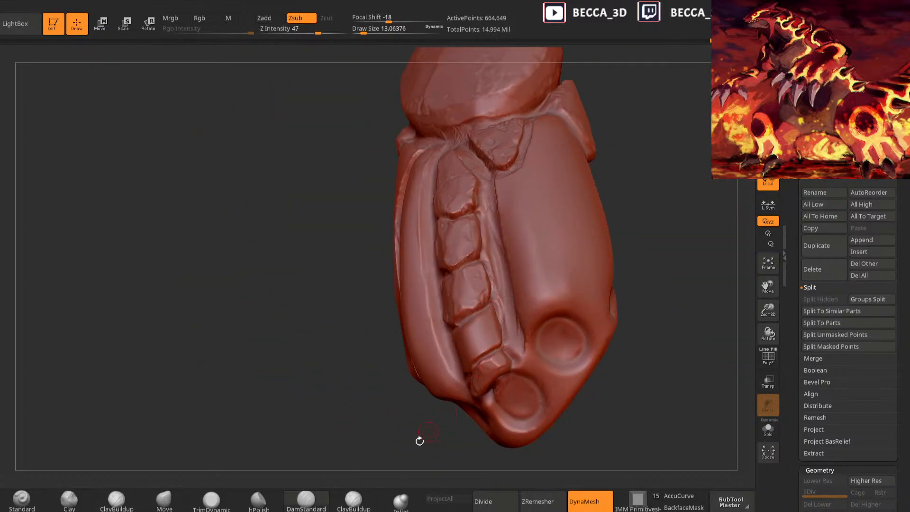
left_click_drag(427, 432, 468, 411)
mouse_move(486, 445)
left_mouse_down()
mouse_move(341, 417)
mouse_move(327, 467)
left_mouse_up()
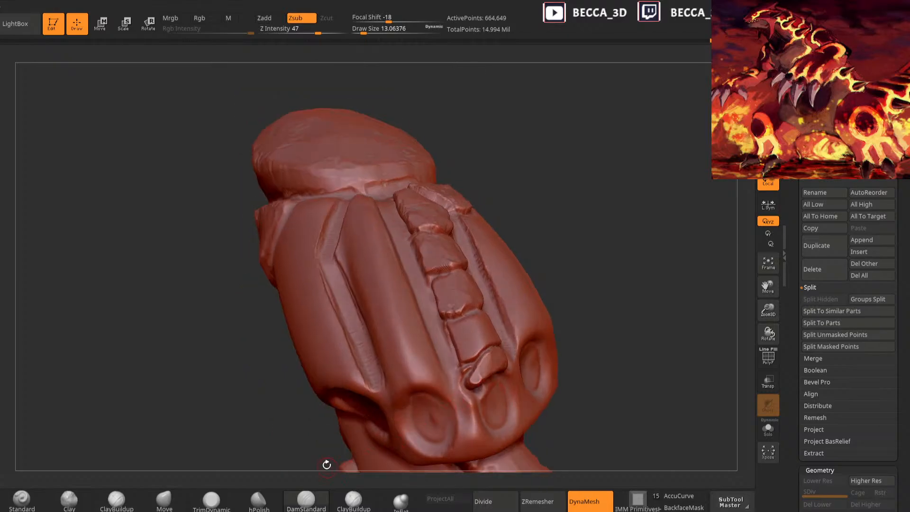
Isolate part of the ridge section above the knuckle plate with a mask and raise it with Clay at draw size about 30
left_click(112, 490)
mouse_move(465, 363)
left_mouse_down("ctrl")
mouse_move(461, 315)
mouse_move(453, 321)
left_mouse_up("ctrl")
key("space")
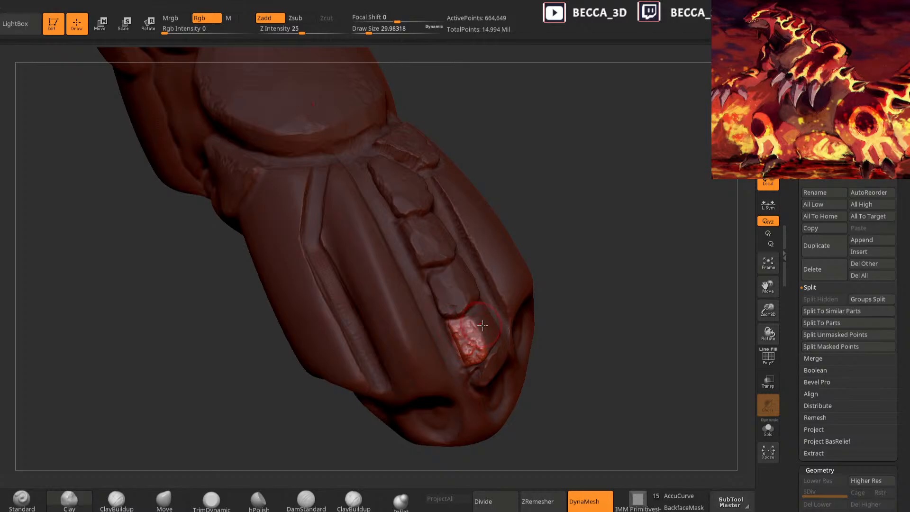
Trim the raised part of the fourth ridge section into facets with TrimDynamic and clear the mask
key("b")
key("t")
key("d")
left_click_drag(478, 358, 467, 342)
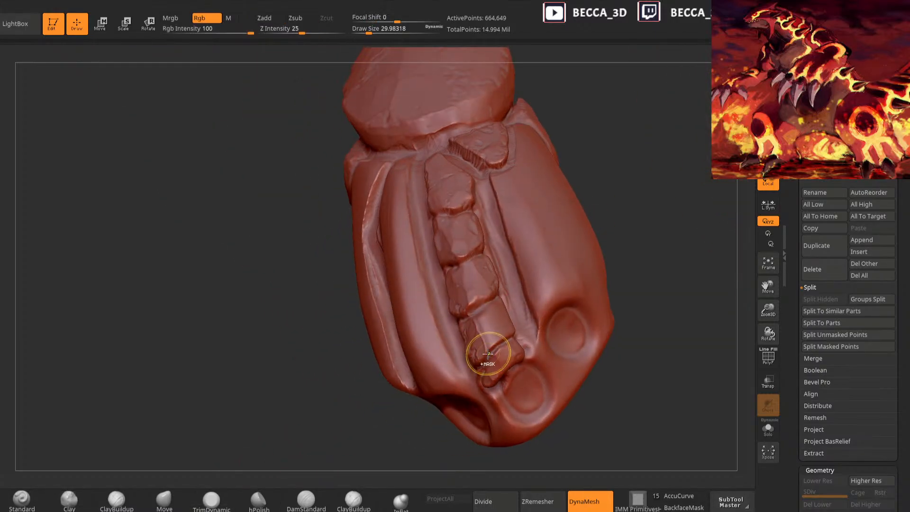
Isolate a small chip at the fourth section's lower edge, raise it with Clay, and flatten it with TrimDynamic
left_click_drag(482, 346, 481, 331, "ctrl")
left_click(63, 501)
left_click_drag(242, 438, 266, 427, "ctrl")
key("ctrl+z")
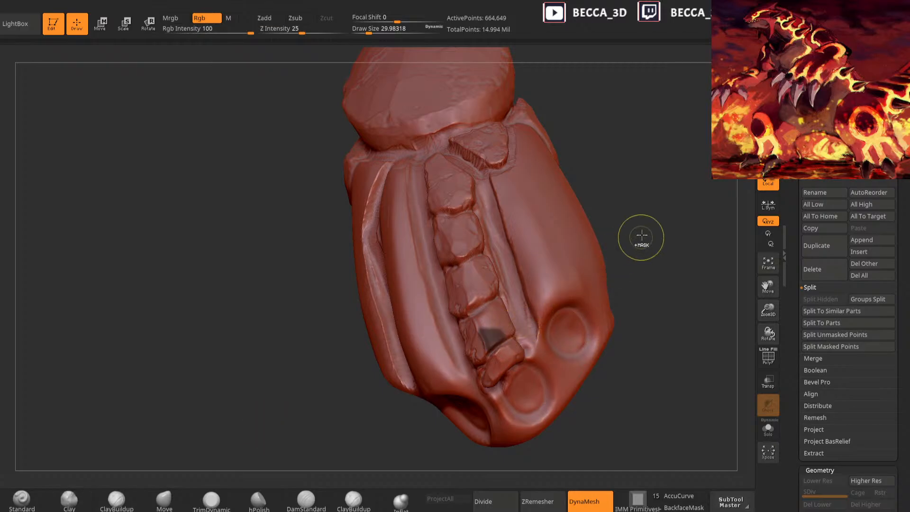
left_click(641, 236, "ctrl")
left_click(128, 508)
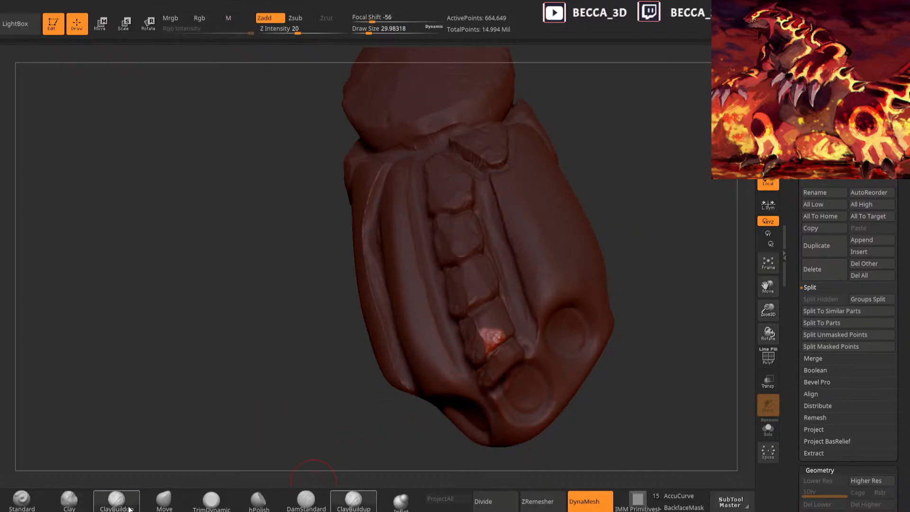
left_click(212, 501)
mouse_move(656, 209)
left_mouse_down()
mouse_move(543, 316)
mouse_move(517, 331)
mouse_move(513, 306)
mouse_move(497, 321)
left_mouse_up()
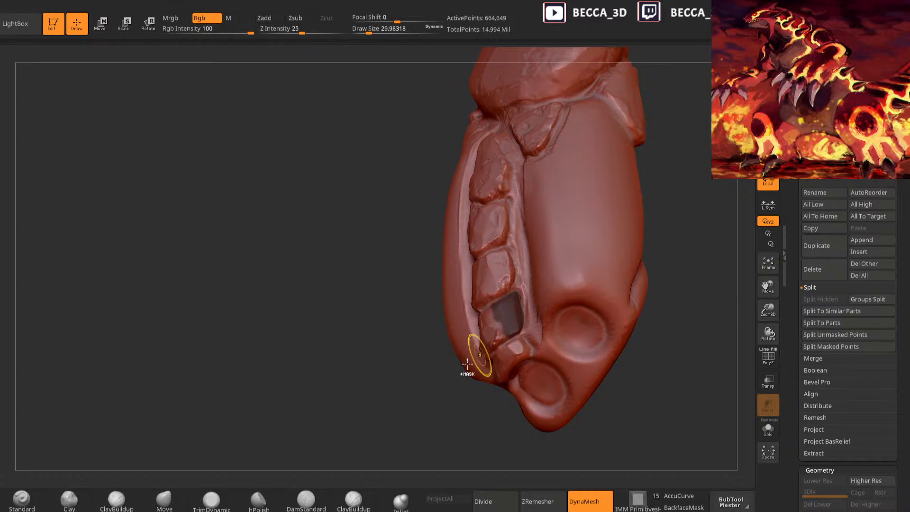
Isolate the fourth section's remaining upper area, build it up with Clay, and smooth it flat with TrimDynamic
left_click(372, 425, "ctrl")
left_click(73, 502)
left_click_drag(251, 467, 289, 434)
mouse_move(498, 309)
left_mouse_down()
mouse_move(515, 289)
mouse_move(519, 330)
left_mouse_up()
left_click(214, 502)
left_click_drag(305, 443, 382, 430)
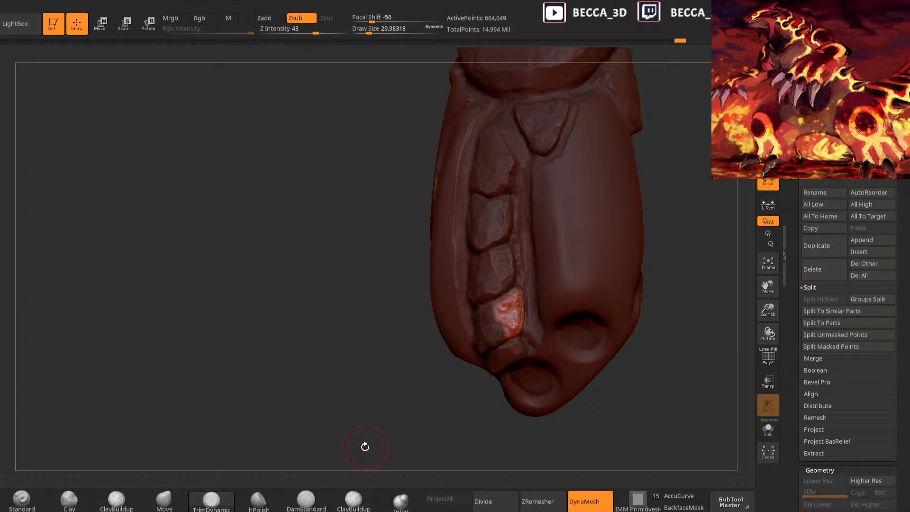
left_click_drag(365, 440, 405, 386)
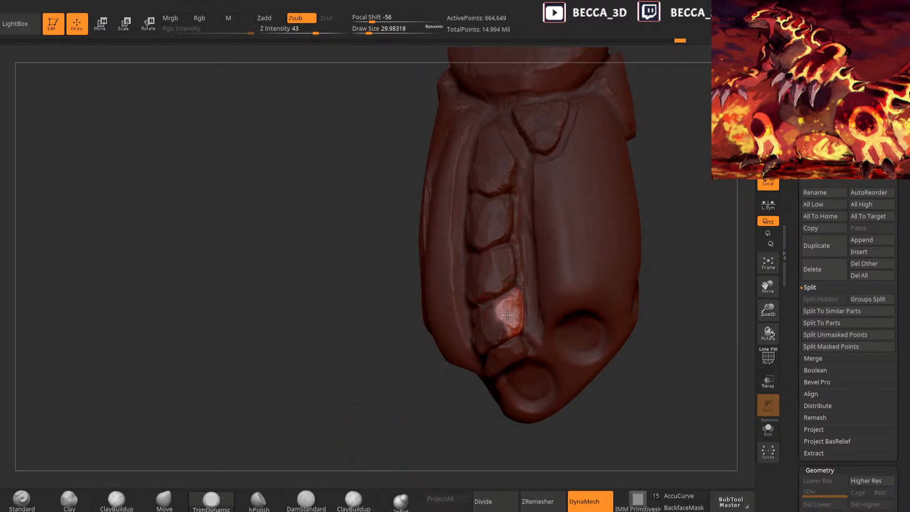
Mask and isolate the fourth section's inner side, raise it with Clay, trim it with TrimDynamic, and clear the mask
left_click_drag(384, 423, 420, 441, "ctrl")
left_click_drag(411, 404, 439, 384)
mouse_move(464, 310)
left_mouse_down("ctrl")
mouse_move(493, 326)
mouse_move(467, 331)
left_mouse_up("ctrl")
left_click_drag(411, 396, 441, 383)
mouse_move(481, 308)
left_mouse_down("ctrl")
mouse_move(461, 322)
mouse_move(478, 330)
mouse_move(480, 317)
mouse_move(506, 303)
left_mouse_up("ctrl")
left_click(402, 431, "ctrl")
left_click(117, 499)
left_click(71, 498)
left_click(212, 499)
left_click_drag(467, 326, 491, 322)
left_click_drag(422, 448, 498, 312)
mouse_move(417, 382)
left_mouse_down()
mouse_move(437, 441)
mouse_move(599, 382)
mouse_move(588, 366)
left_mouse_up()
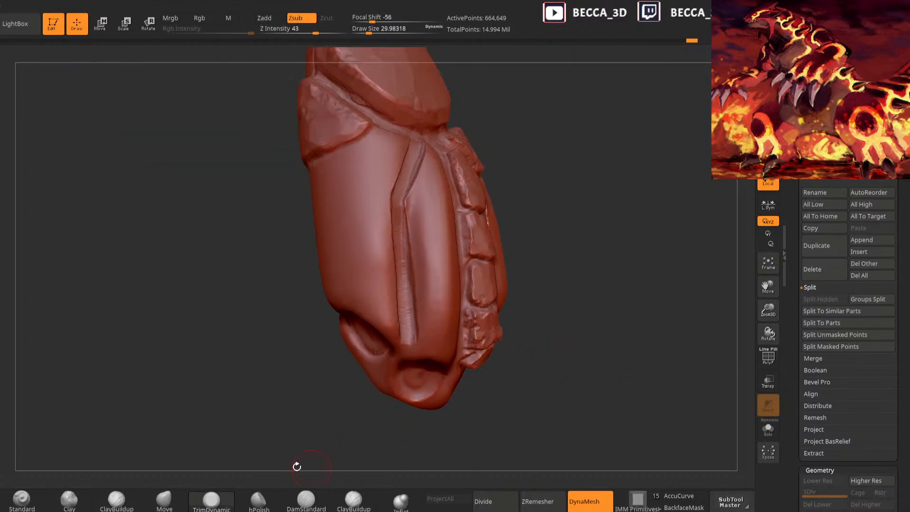
Chip small facets into the stacked ridge plates and the knuckle plate with TrimDynamic at draw size about 13
key("s")
left_click_drag(577, 257, 545, 275)
mouse_move(454, 300)
left_mouse_down()
mouse_move(453, 324)
mouse_move(581, 252)
mouse_move(567, 195)
left_mouse_up()
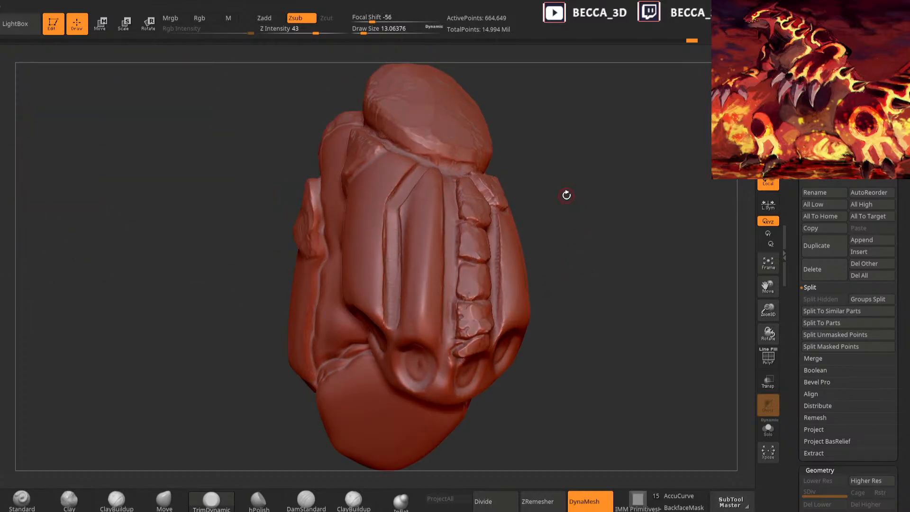
mouse_move(612, 233)
left_mouse_down()
mouse_move(613, 288)
mouse_move(585, 276)
mouse_move(614, 271)
mouse_move(595, 280)
left_mouse_up()
mouse_move(511, 261)
left_mouse_down()
mouse_move(634, 250)
mouse_move(495, 253)
left_mouse_up()
mouse_move(619, 227)
left_mouse_down()
mouse_move(377, 386)
mouse_move(496, 245)
mouse_move(681, 236)
mouse_move(661, 234)
left_mouse_up()
mouse_move(356, 461)
left_mouse_down()
mouse_move(362, 431)
mouse_move(370, 450)
mouse_move(642, 252)
mouse_move(530, 290)
mouse_move(670, 205)
mouse_move(578, 266)
left_mouse_up()
right_click_drag(474, 304, 475, 348)
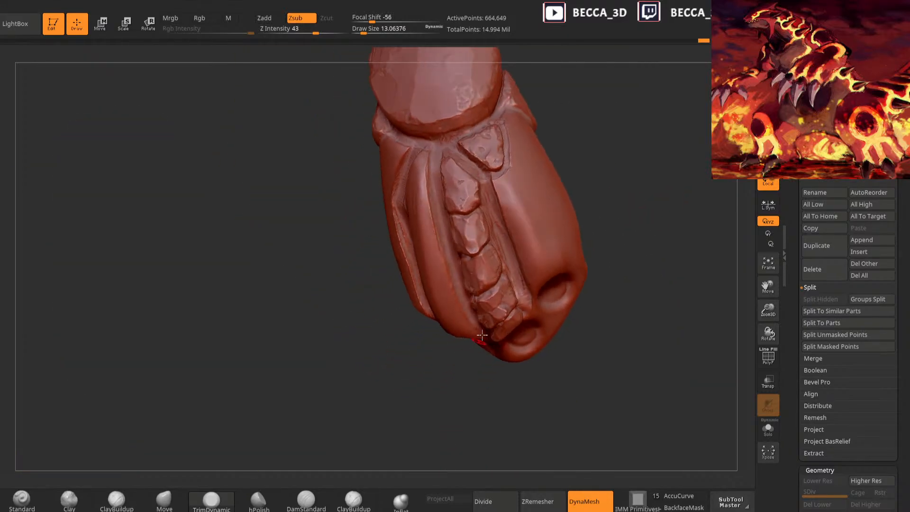
right_click_drag(512, 288, 502, 314)
mouse_move(471, 382)
left_mouse_down()
mouse_move(575, 248)
mouse_move(549, 305)
mouse_move(578, 298)
mouse_move(533, 262)
mouse_move(570, 236)
mouse_move(566, 279)
mouse_move(529, 270)
mouse_move(554, 235)
mouse_move(523, 240)
left_mouse_up()
Deepen the cracks around the ridge plates and outline a small square plate between the knuckle sockets with DamStandard at draw size about 23
left_click(308, 500)
key("space")
left_click_drag(440, 248, 462, 258)
left_click_drag(508, 255, 487, 262)
left_click_drag(626, 190, 536, 352)
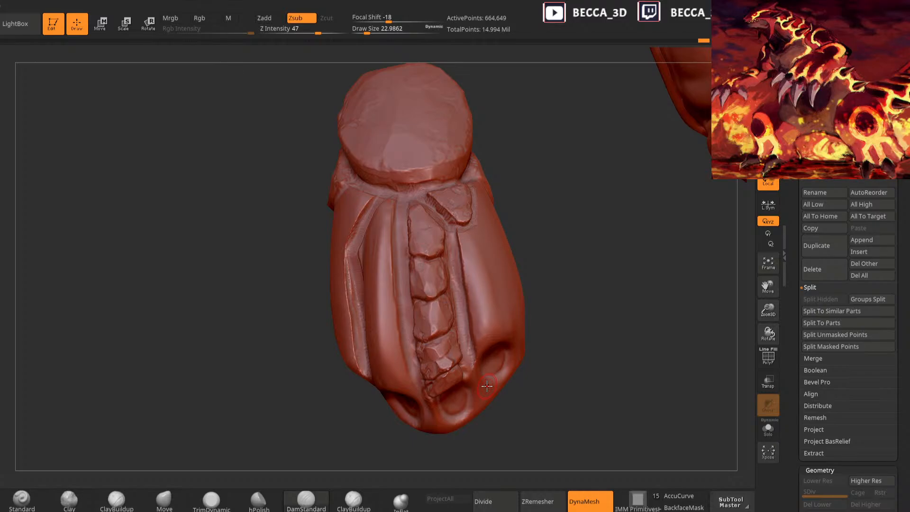
mouse_move(556, 265)
left_mouse_down()
mouse_move(560, 277)
mouse_move(573, 243)
mouse_move(545, 254)
left_mouse_up()
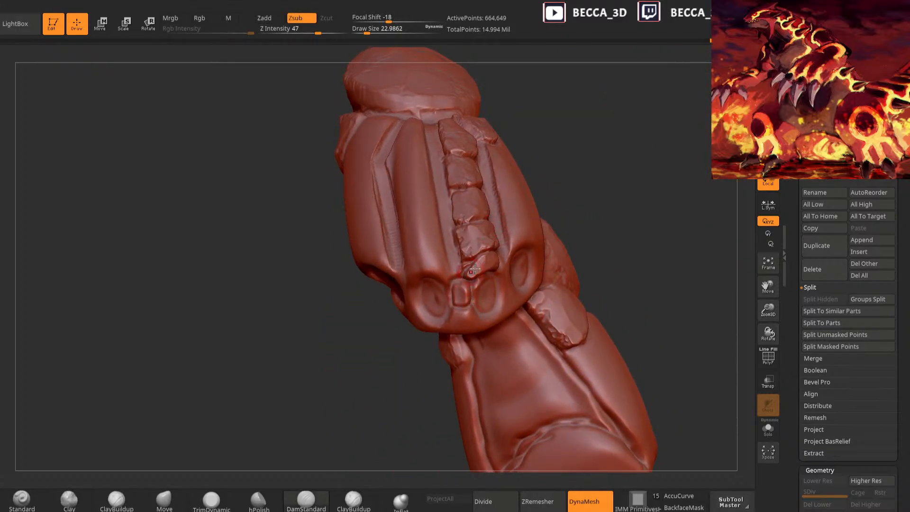
Mask and isolate the small square plate between the knuckle sockets, raise it with Clay, flatten it with TrimDynamic, and clear the mask
left_click_drag(469, 281, 460, 299)
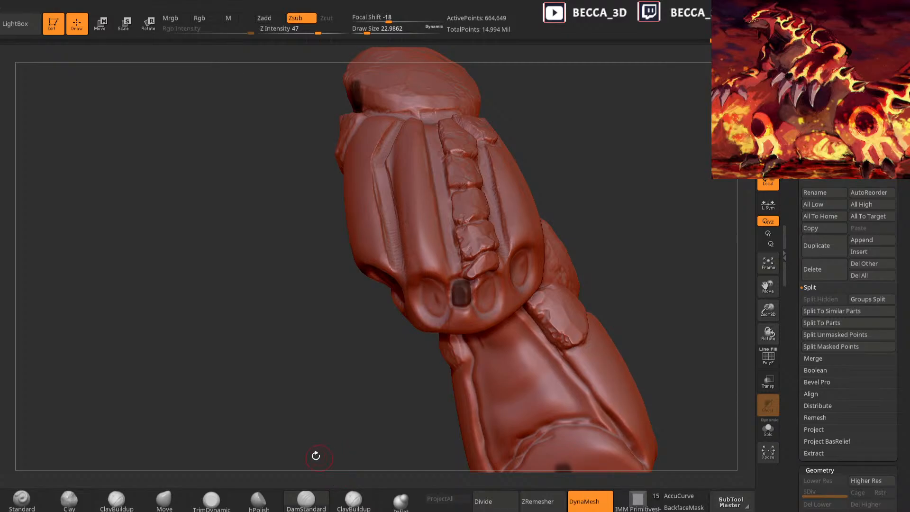
left_click(74, 500)
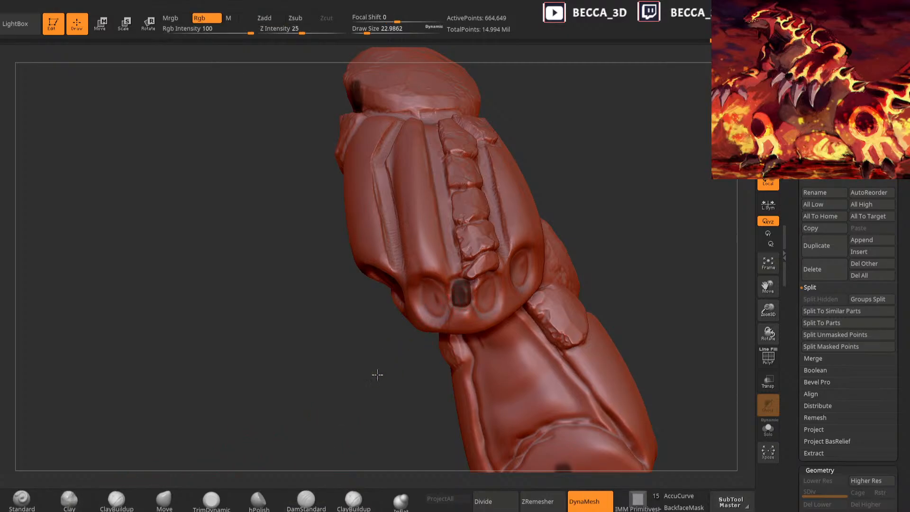
left_click(461, 283, "alt")
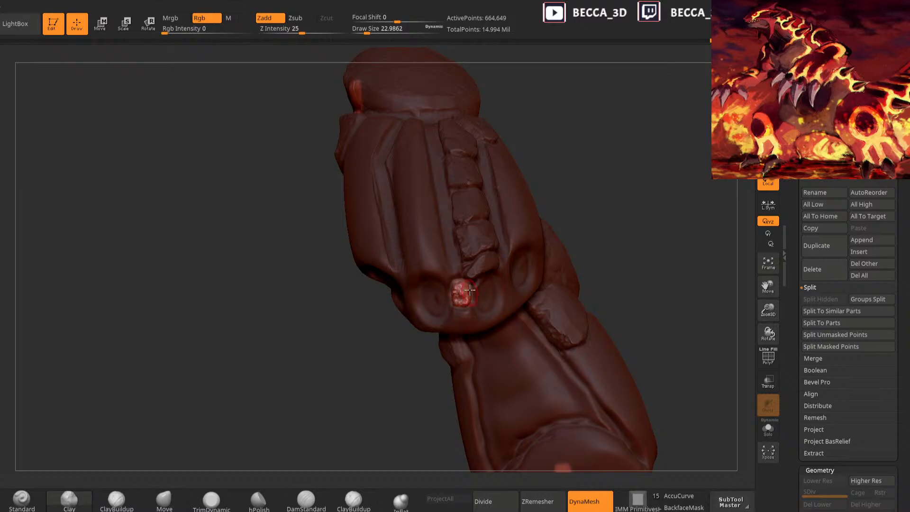
left_click(212, 501)
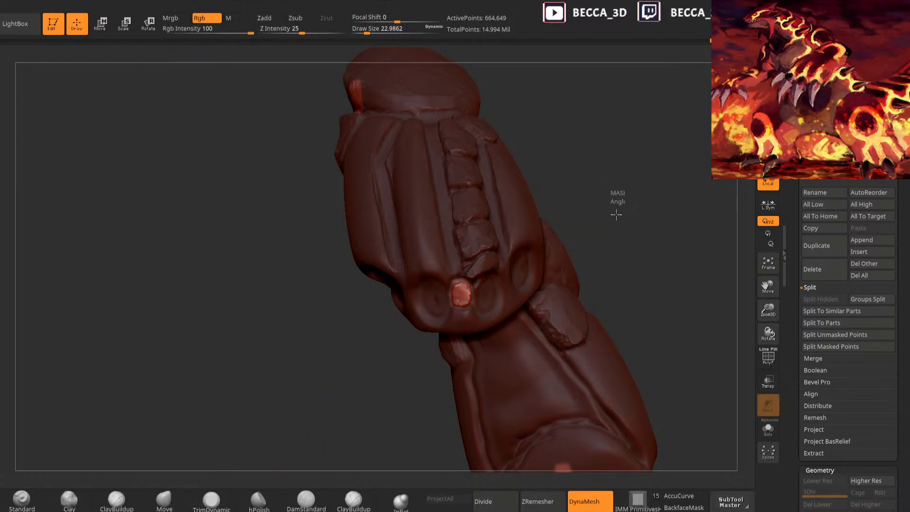
left_click_drag(618, 199, 678, 227, "ctrl")
Mask and isolate the area just below the small square plate, raise it with ClayBuildup, flatten it with TrimDynamic, and clear the mask
left_click_drag(616, 228, 612, 156)
mouse_move(471, 308)
left_mouse_down("ctrl")
mouse_move(455, 325)
mouse_move(475, 324)
left_mouse_up("ctrl")
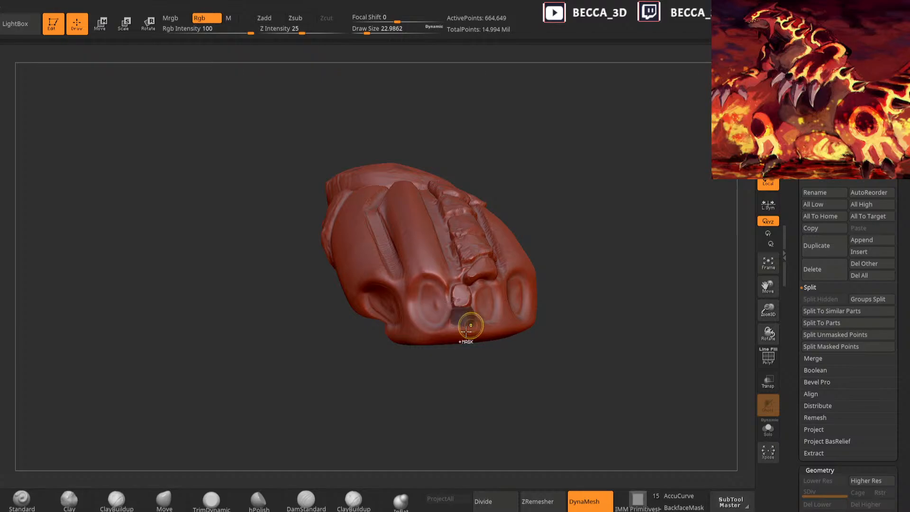
left_click(433, 393, "ctrl")
left_click(113, 496)
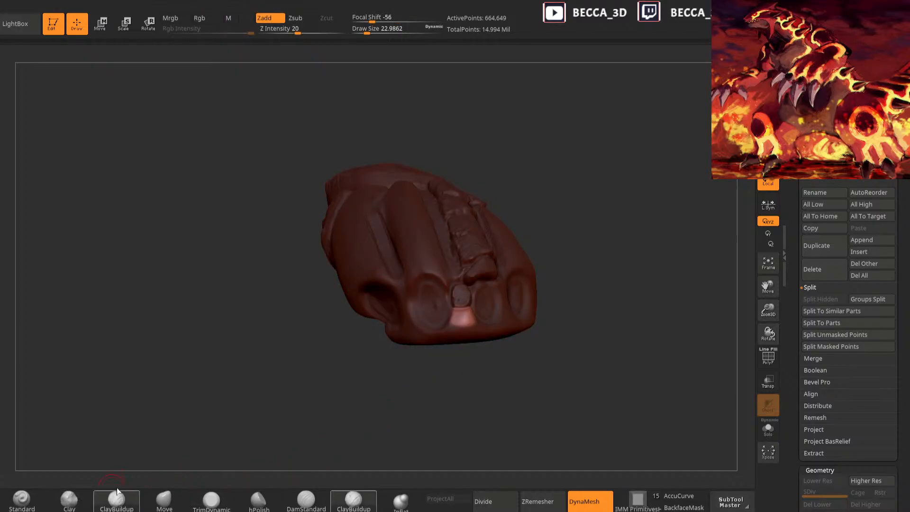
left_click_drag(414, 398, 427, 341)
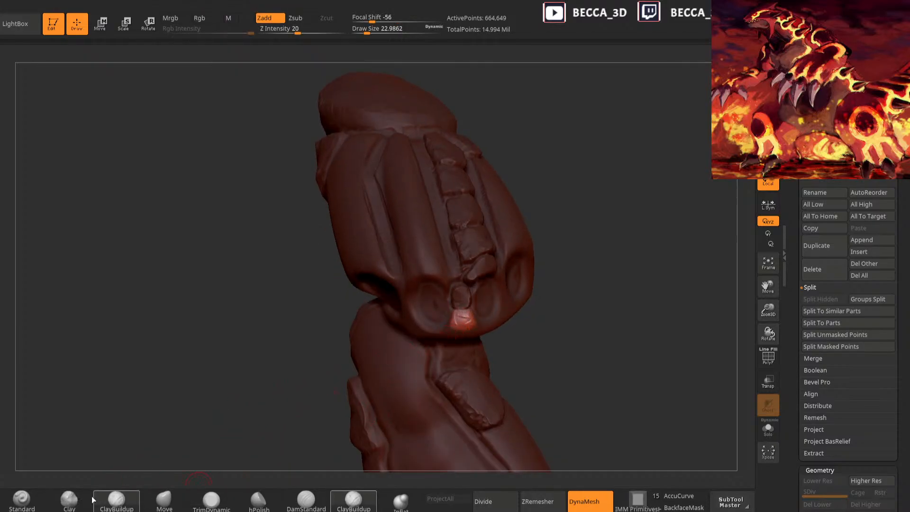
left_click(257, 499)
left_click(215, 500)
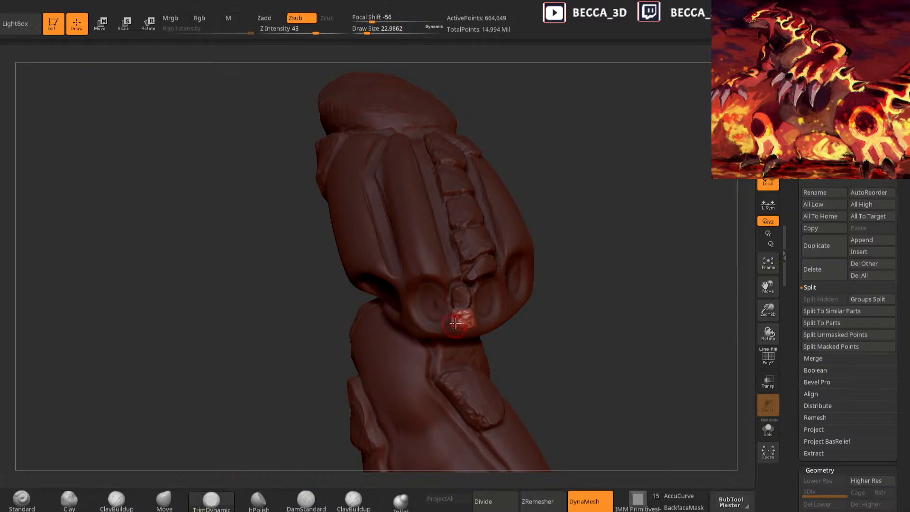
left_click_drag(464, 318, 463, 324)
left_click_drag(591, 234, 609, 254, "ctrl")
Chip and flatten the edges of the two small plates between the knuckle sockets with TrimDynamic
mouse_move(607, 253)
left_mouse_down()
mouse_move(598, 210)
mouse_move(620, 271)
left_mouse_up()
mouse_move(575, 234)
left_mouse_down("alt")
mouse_move(567, 281)
mouse_move(462, 311)
left_mouse_up("alt")
left_click_drag(553, 290, 581, 247)
left_click_drag(455, 319, 461, 331)
left_click_drag(563, 252, 526, 304)
Sharpen the cracks around the small knuckle plates and along the plated ridge with DamStandard at draw size about 9
left_click(305, 500)
key("space")
mouse_move(389, 383)
left_mouse_down()
mouse_move(563, 238)
mouse_move(470, 300)
left_mouse_up()
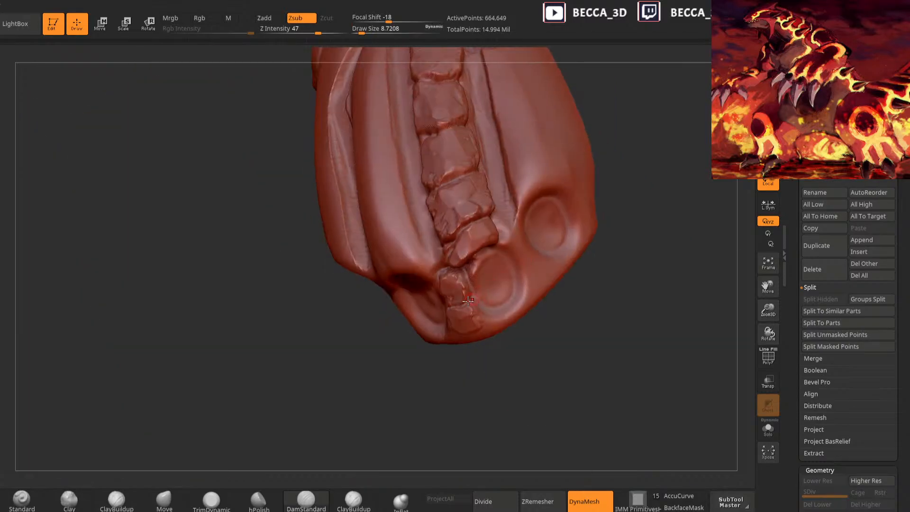
mouse_move(406, 389)
left_mouse_down()
mouse_move(577, 229)
mouse_move(512, 234)
mouse_move(455, 306)
left_mouse_up()
left_click_drag(393, 214, 403, 270)
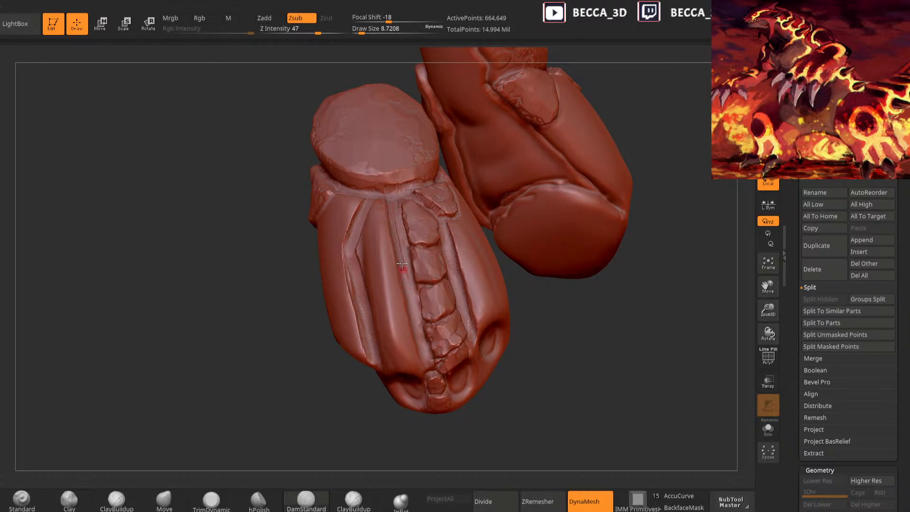
mouse_move(417, 441)
left_mouse_down()
mouse_move(394, 499)
mouse_move(364, 459)
left_mouse_up()
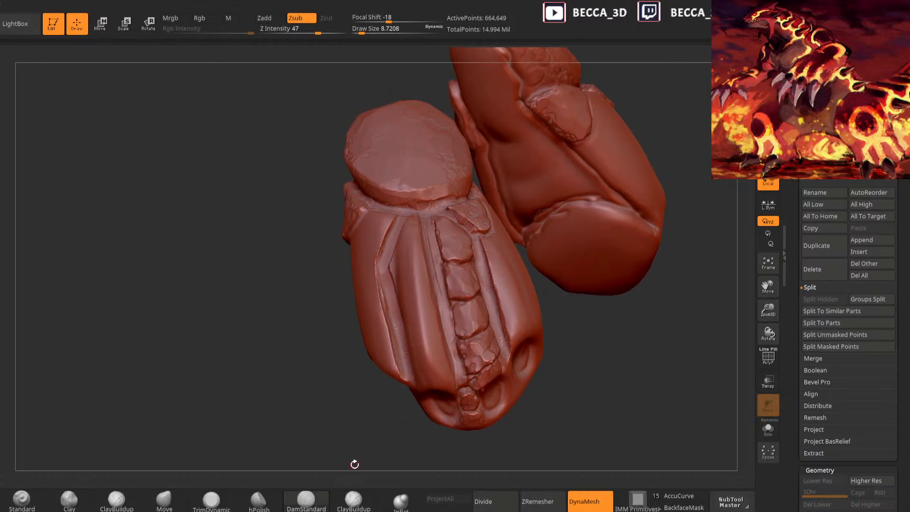
left_click_drag(514, 243, 474, 257)
left_click_drag(481, 322, 457, 276)
left_click_drag(615, 245, 612, 215)
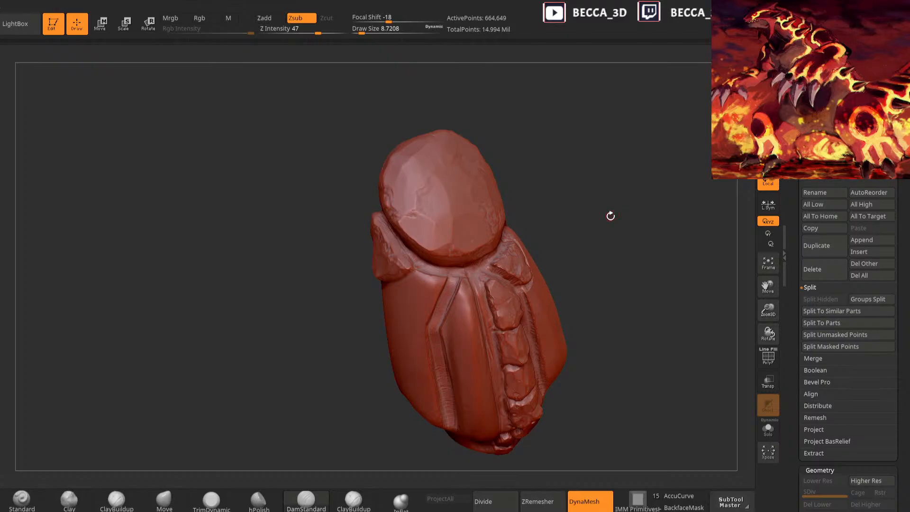
Carve a wedge-shaped plate outline at the wrist end of the neighbouring smooth ridge with DamStandard at draw size about 20
key("space")
mouse_move(577, 203)
left_mouse_down()
mouse_move(593, 204)
mouse_move(589, 189)
left_mouse_up()
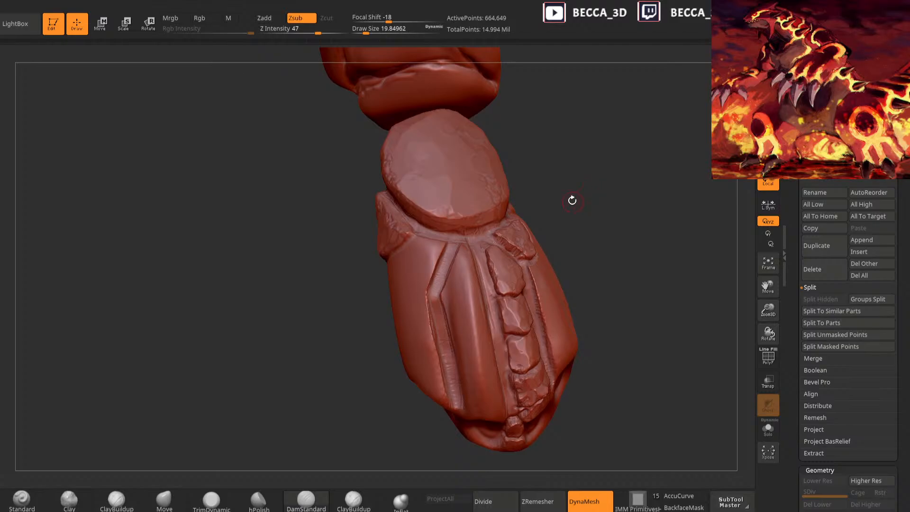
left_click_drag(572, 200, 547, 209)
left_click_drag(481, 224, 491, 253)
left_click_drag(569, 211, 557, 201)
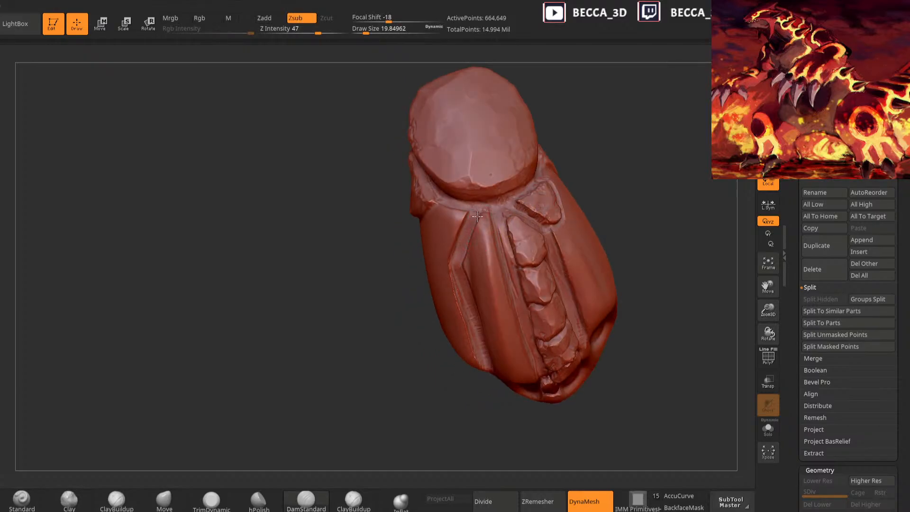
mouse_move(595, 185)
left_mouse_down()
mouse_move(634, 161)
mouse_move(608, 191)
mouse_move(629, 169)
mouse_move(465, 256)
left_mouse_up()
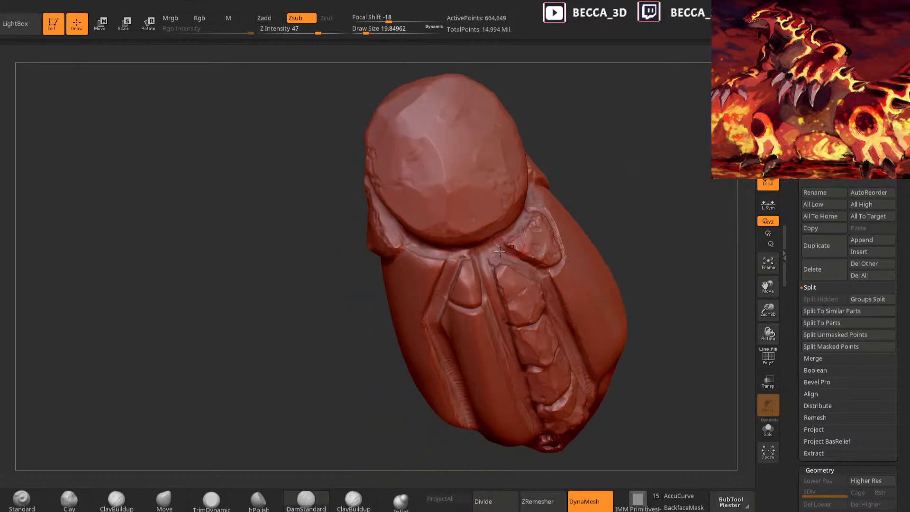
Mask and isolate the wedge plate, raise it with Clay at draw size about 32, trim it with TrimDynamic, and clear the mask
left_click_drag(477, 310, 479, 307, "ctrl")
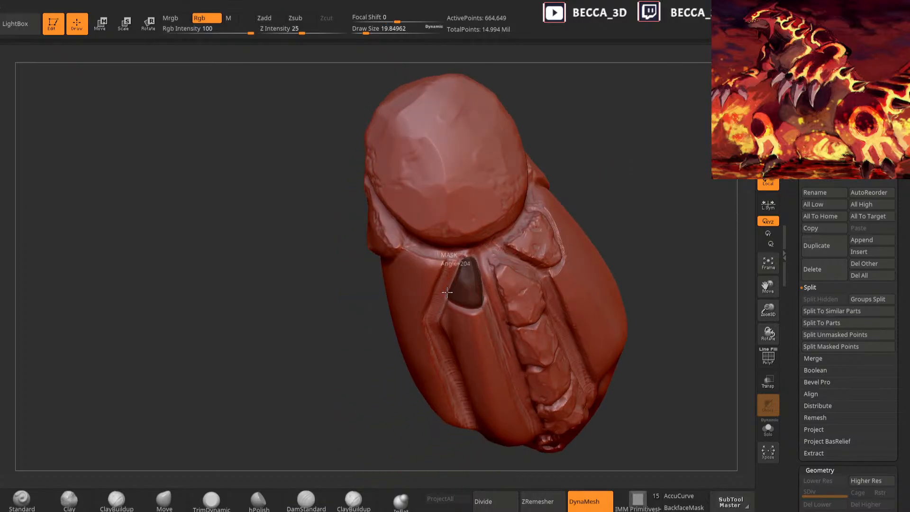
left_click(616, 184, "ctrl")
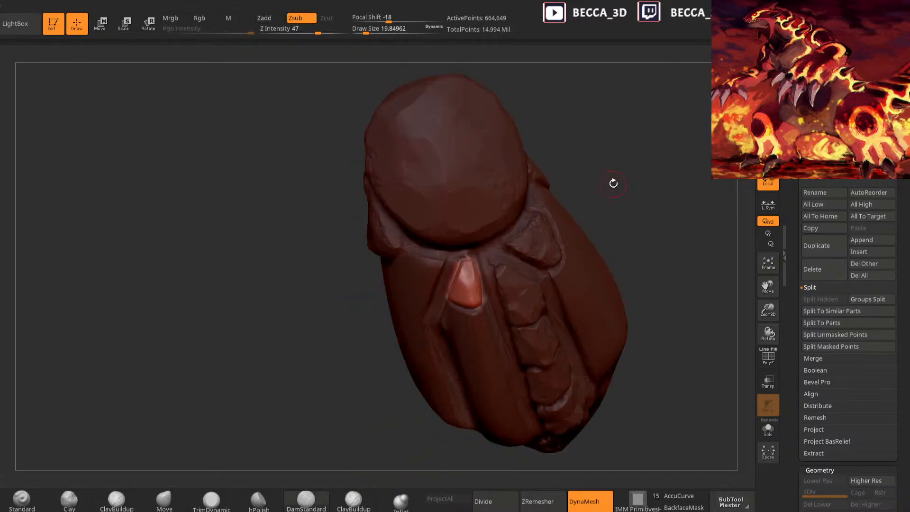
left_click(69, 500)
key("space")
left_click_drag(445, 309, 450, 309)
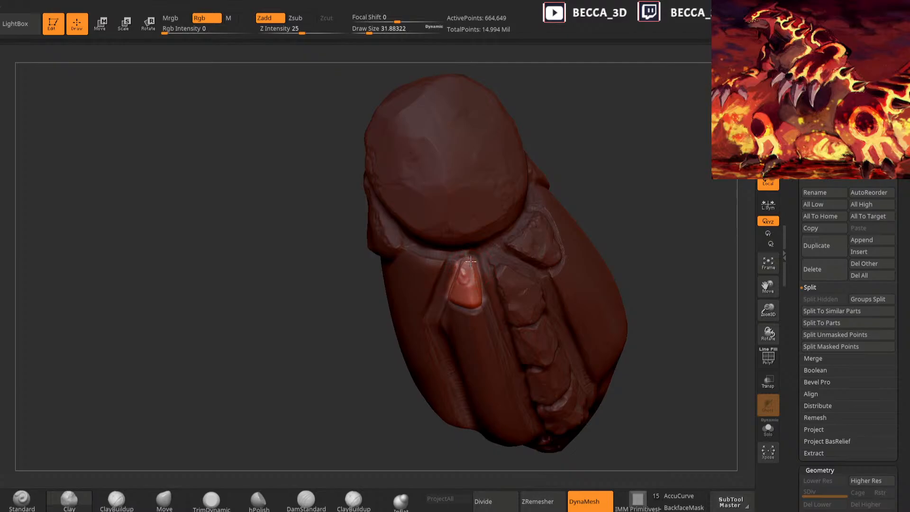
left_click(219, 496)
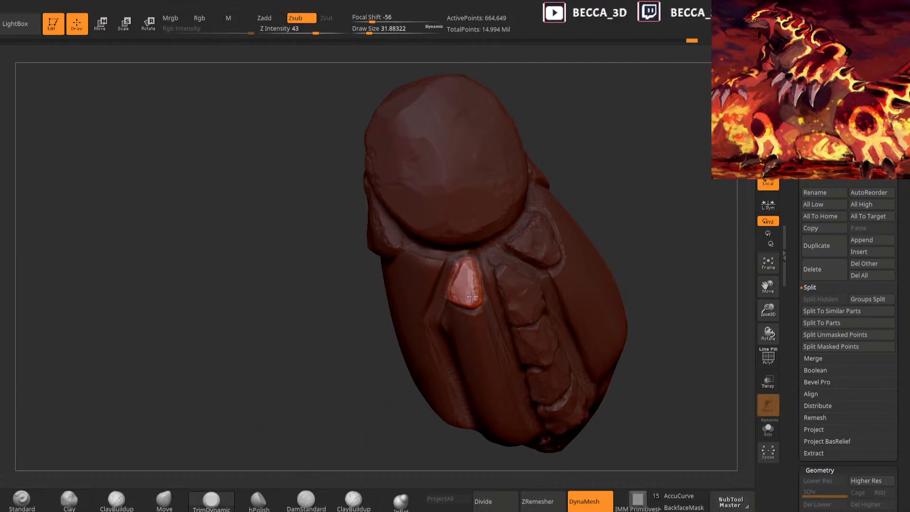
right_click_drag(469, 297, 469, 280)
mouse_move(577, 209)
left_mouse_down()
mouse_move(630, 175)
mouse_move(595, 201)
left_mouse_up()
mouse_move(488, 243)
left_mouse_down()
mouse_move(518, 253)
mouse_move(615, 233)
mouse_move(603, 176)
mouse_move(585, 171)
left_mouse_up()
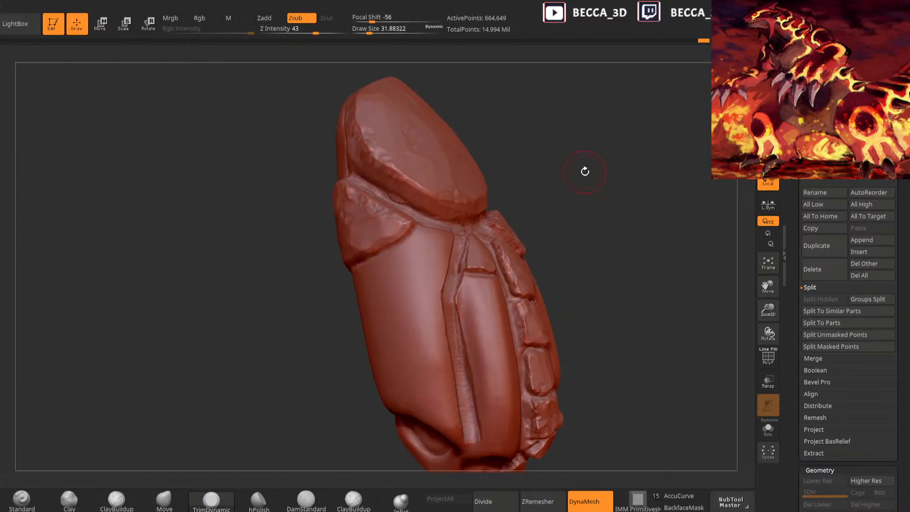
Mask and isolate the ridge's outer side just below the wedge plate, raise it with Clay, trim it with TrimDynamic, and clear the mask
right_click_drag(473, 272, 478, 278)
left_click_drag(483, 305, 486, 278, "ctrl")
left_click(618, 196, "ctrl")
left_click_drag(618, 197, 590, 191)
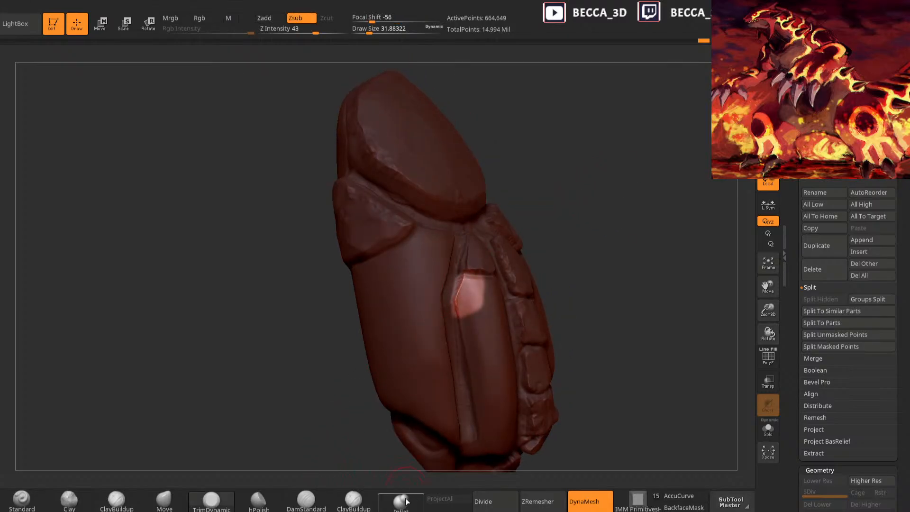
left_click(69, 498)
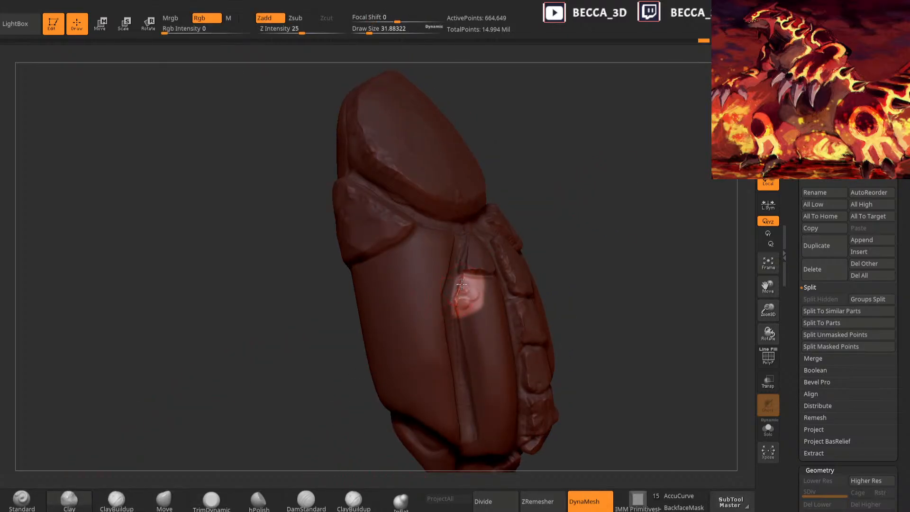
left_click(214, 499)
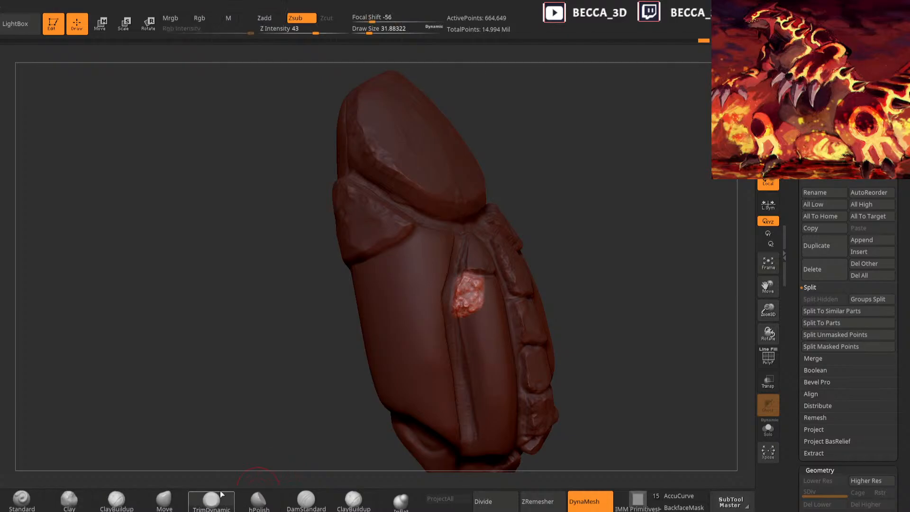
left_click_drag(467, 311, 474, 304)
left_click_drag(543, 236, 564, 246, "ctrl")
left_click_drag(566, 244, 586, 252)
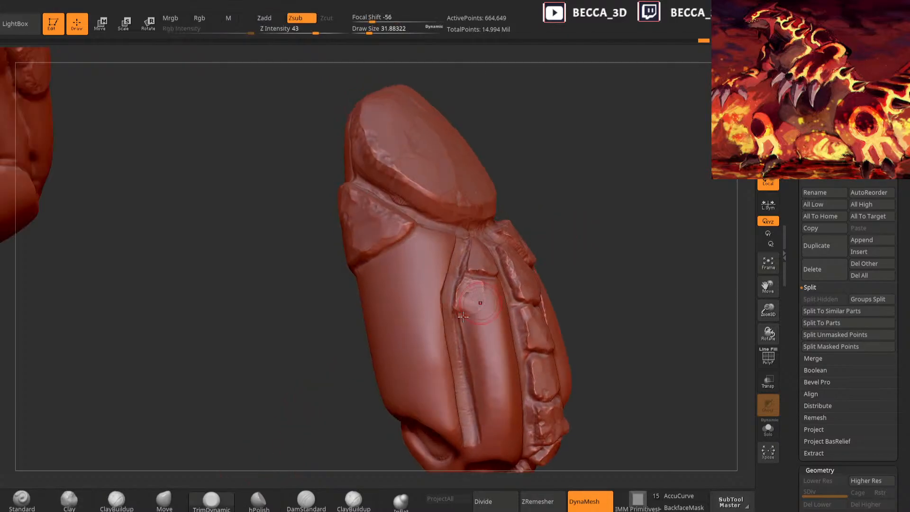
Carve a crack across the ridge to close off the second plate, using DamStandard at draw size about 21
left_click(308, 498)
left_click_drag(458, 314, 496, 306)
key("space")
right_click_drag(533, 291, 501, 305)
left_click_drag(467, 316, 499, 314)
left_click_drag(578, 232, 501, 314)
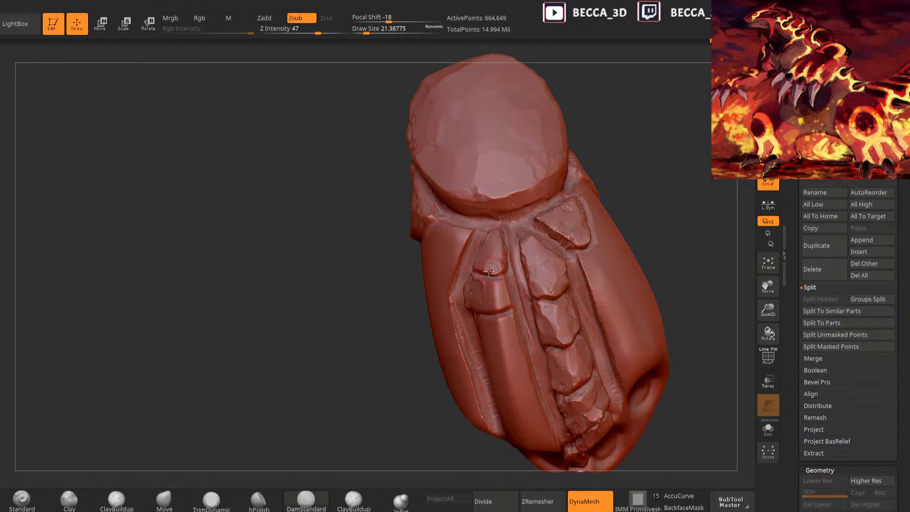
left_click_drag(639, 192, 537, 231)
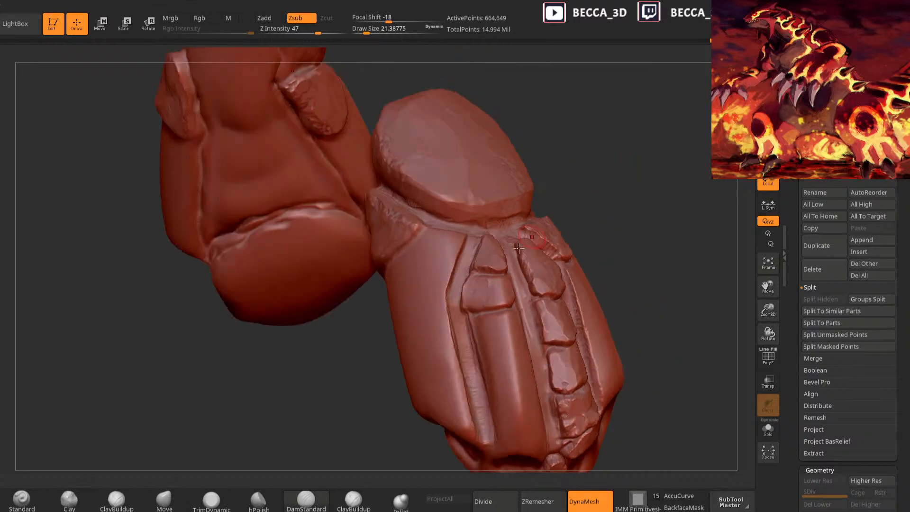
Mask the whole second plate on the ridge and invert the mask so only that plate can be sculpted
mouse_move(467, 282)
left_mouse_down("ctrl")
mouse_move(504, 310)
mouse_move(512, 278)
mouse_move(467, 281)
left_mouse_up("ctrl")
left_click(620, 211, "ctrl")
left_click_drag(620, 211, 564, 230)
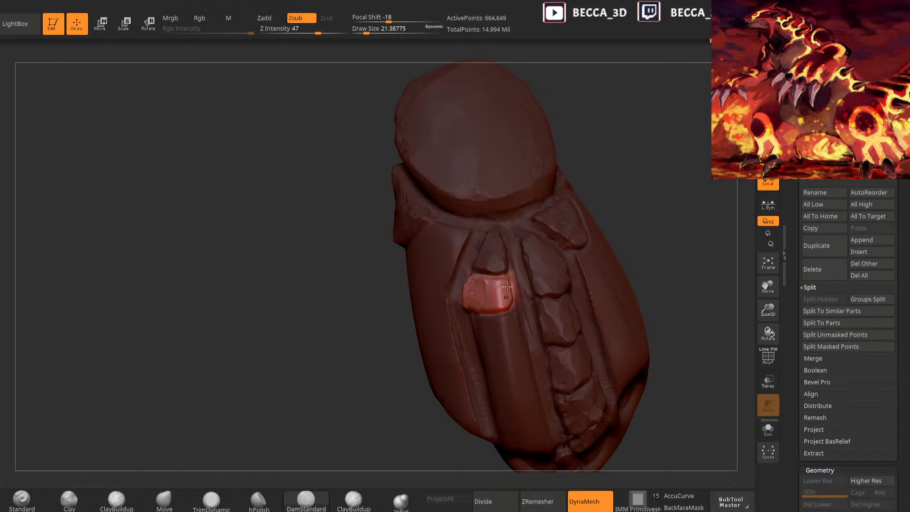
left_click_drag(515, 260, 528, 258, "ctrl")
left_click_drag(661, 180, 583, 219, "alt")
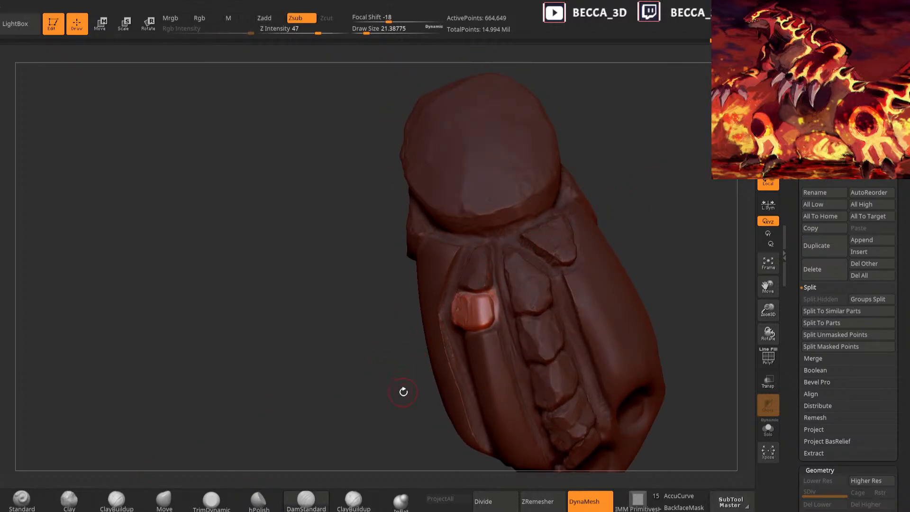
Build up the isolated second plate's surface with the Clay brush
mouse_move(574, 258)
left_mouse_down()
mouse_move(467, 307)
mouse_move(494, 292)
left_mouse_up()
left_click(117, 500)
key("space")
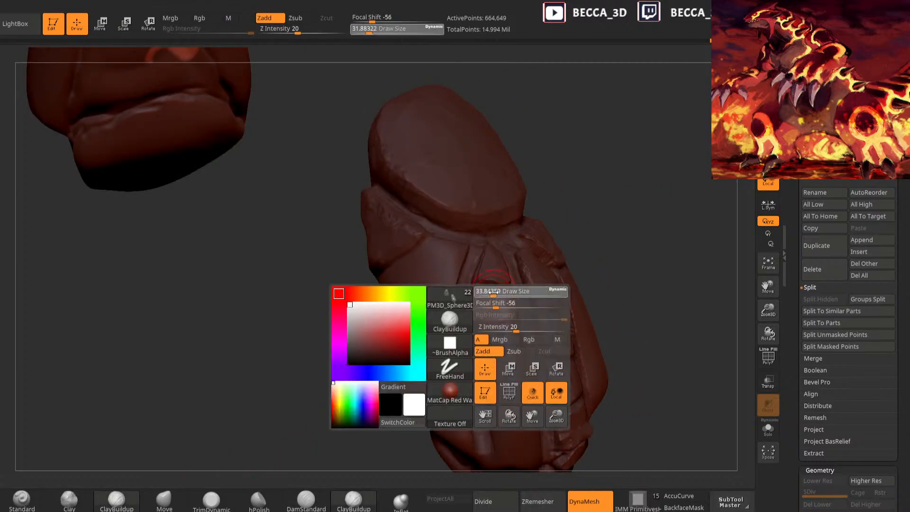
left_click(83, 504)
key("space")
left_click(551, 249)
left_click_drag(638, 204, 584, 226)
mouse_move(503, 317)
left_mouse_down()
mouse_move(500, 293)
mouse_move(575, 225)
left_mouse_up()
Trim the second plate with TrimDynamic, add more Clay, flatten it again at draw size about 21, and clear the mask
left_click(212, 501)
mouse_move(465, 327)
left_mouse_down()
mouse_move(435, 400)
mouse_move(381, 419)
left_mouse_up()
left_click(85, 505)
right_click_drag(523, 270, 540, 267)
mouse_move(486, 301)
left_mouse_down()
mouse_move(475, 310)
mouse_move(482, 318)
mouse_move(481, 309)
left_mouse_up()
left_click(211, 499)
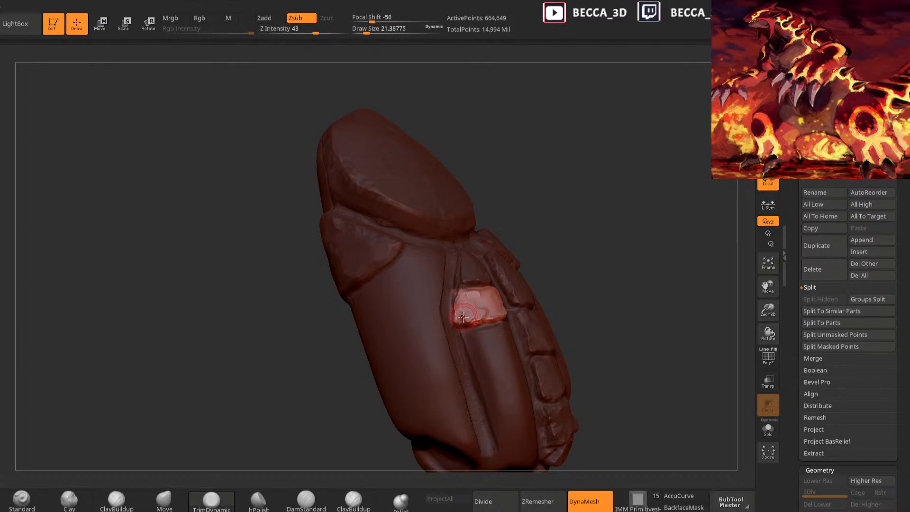
left_click_drag(598, 231, 575, 237)
left_click_drag(510, 283, 558, 245)
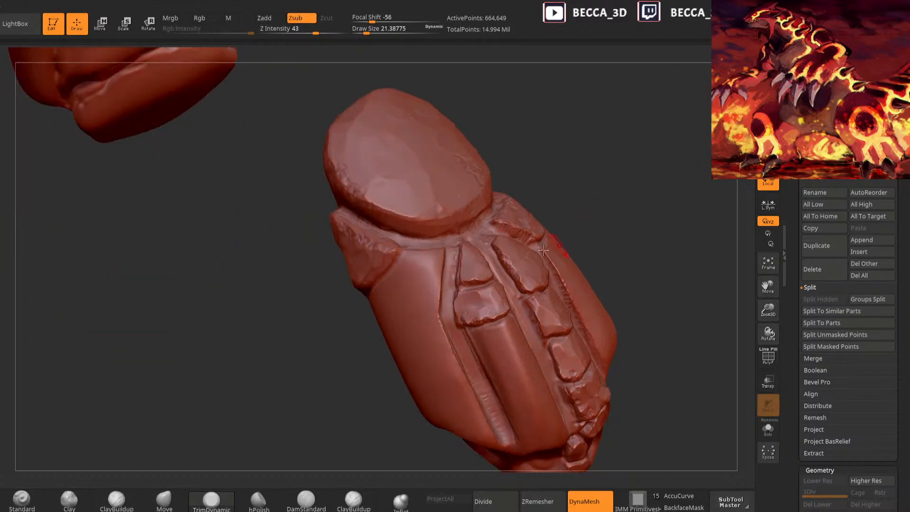
Mask the ridge's third section below the second plate, unmask the overlap on the neighbouring plates, and invert the mask
left_click_drag(627, 214, 457, 261)
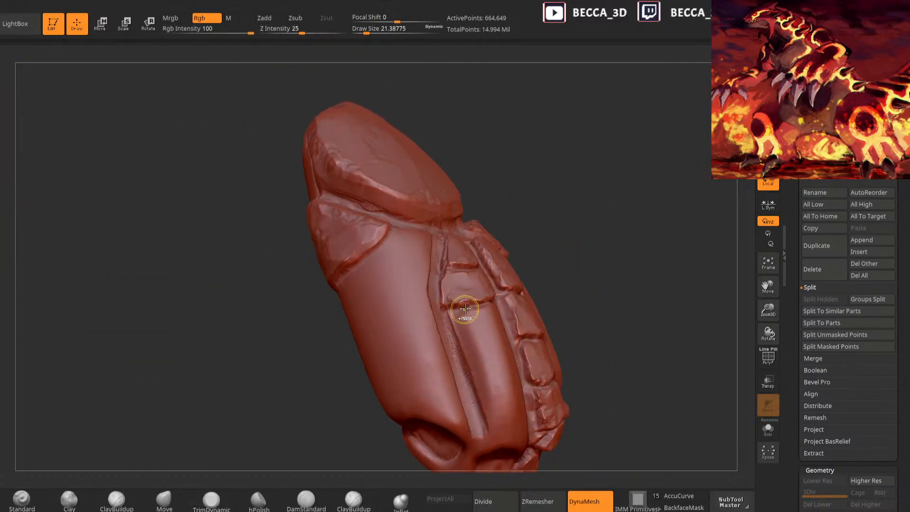
mouse_move(451, 311)
left_mouse_down("ctrl")
mouse_move(474, 341)
mouse_move(505, 331)
mouse_move(478, 306)
mouse_move(455, 306)
left_mouse_up("ctrl")
left_click_drag(612, 238, 569, 256)
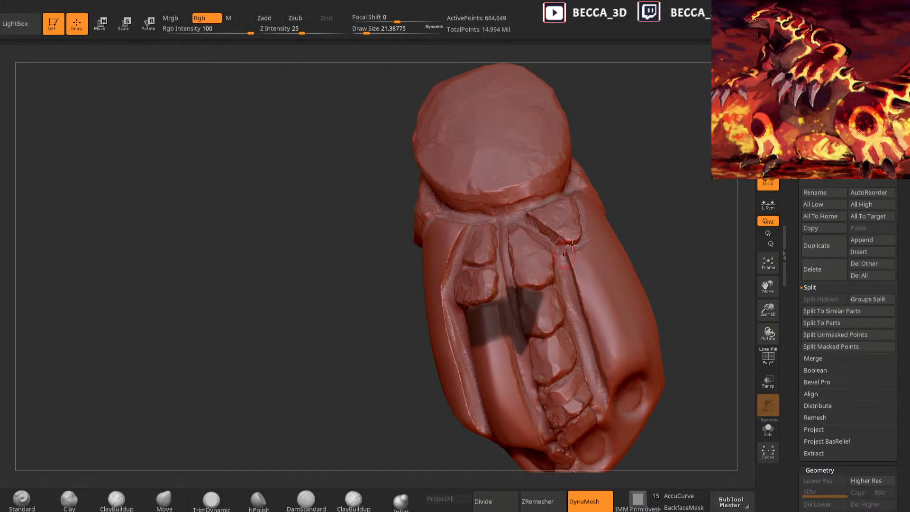
left_click_drag(504, 277, 550, 353, "ctrl+alt")
left_click_drag(621, 200, 672, 186)
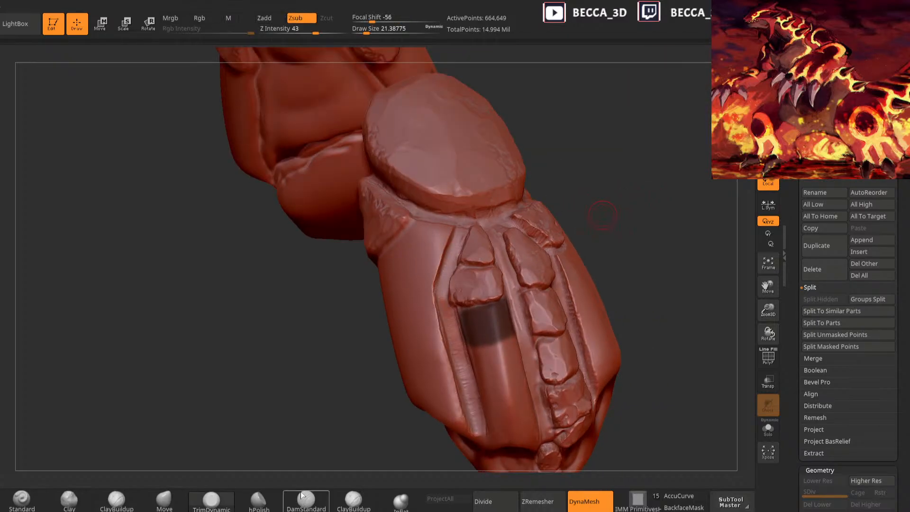
key("space")
left_click(620, 205, "ctrl")
Build up the isolated third section of the ridge with the Clay brush at draw size about 36
key("space")
left_click_drag(620, 205, 577, 227)
key("space")
key("space")
left_click(77, 498)
mouse_move(496, 317)
left_mouse_down()
mouse_move(496, 331)
mouse_move(479, 334)
mouse_move(488, 313)
left_mouse_up()
left_click_drag(541, 277, 521, 337)
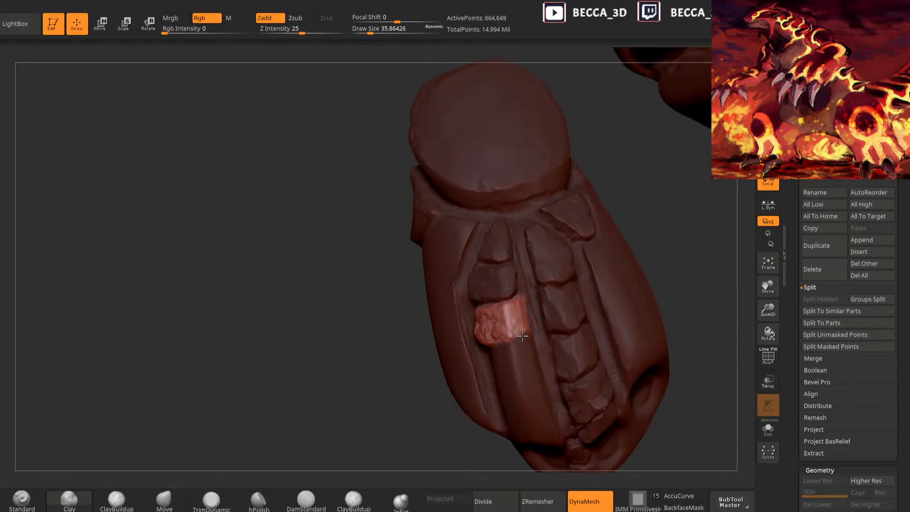
Flatten the third plate's clay into chipped facets with TrimDynamic and clear the mask
left_click(211, 499)
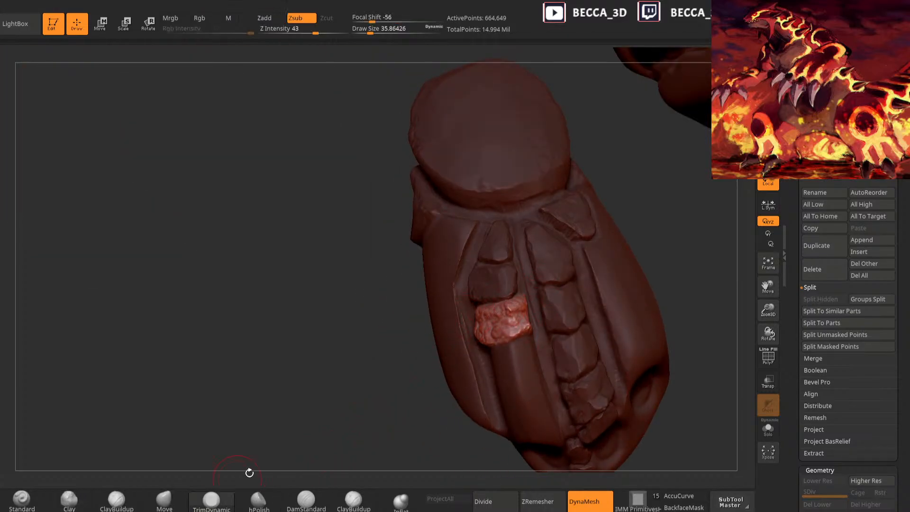
left_click_drag(240, 479, 368, 388)
left_click_drag(479, 321, 485, 332)
left_click_drag(583, 280, 532, 298)
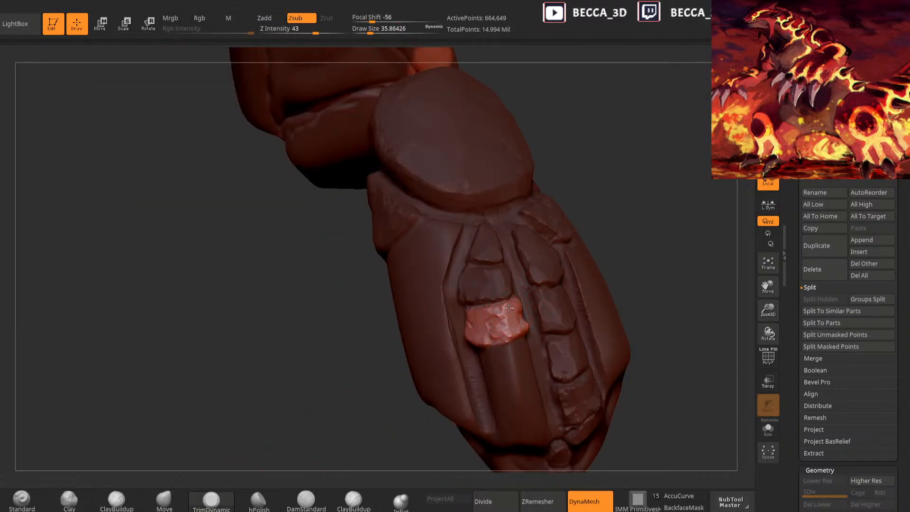
right_click_drag(551, 272, 559, 261)
right_click_drag(480, 340, 619, 225)
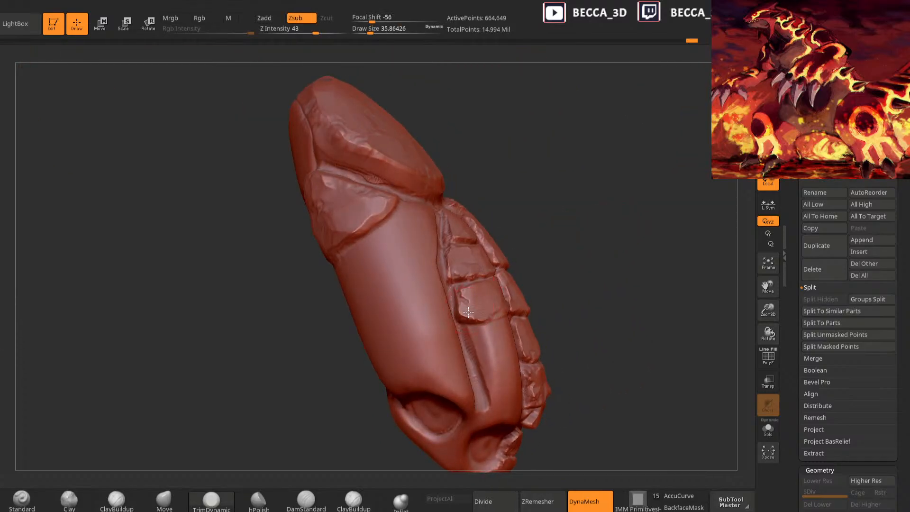
right_click_drag(467, 313, 525, 276)
Carve the groove along the third plate's lower edge with DamStandard at draw size about 18
left_click(309, 499)
right_click(628, 224)
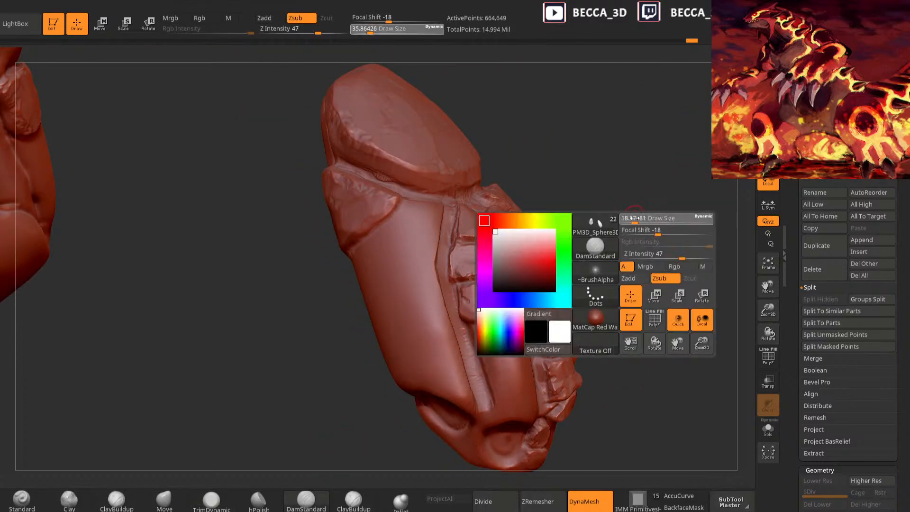
right_click_drag(633, 222, 550, 258)
right_click_drag(553, 291, 512, 332)
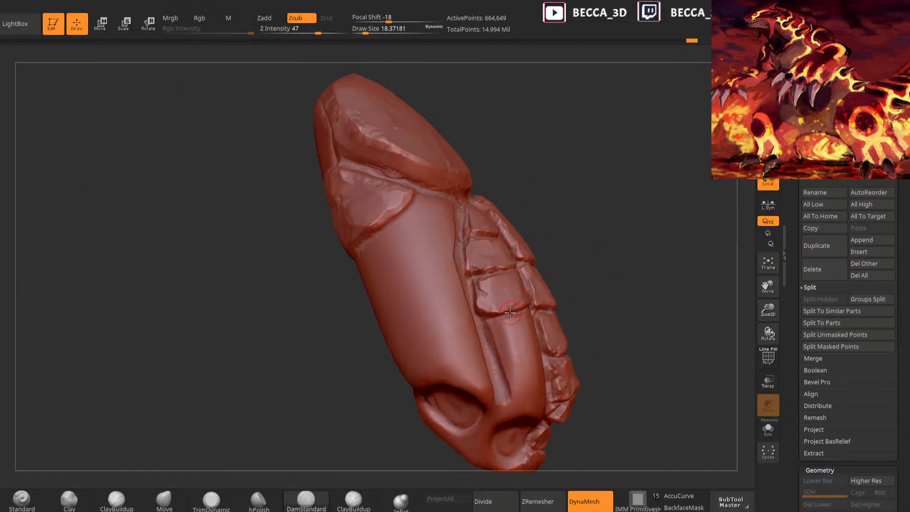
Mask the ridge's fourth section just below the third plate and invert the mask to isolate it
left_click_drag(495, 348, 527, 345, "ctrl")
right_click_drag(524, 312, 488, 314)
mouse_move(517, 317)
left_mouse_down("ctrl")
mouse_move(530, 311)
mouse_move(543, 335)
mouse_move(517, 347)
left_mouse_up("ctrl")
left_click(382, 431, "ctrl")
left_click_drag(382, 431, 350, 459)
Build up rough clay on the isolated fourth section with the Clay brush at draw size about 20
left_click(71, 499)
key("space")
right_click_drag(611, 229, 531, 290)
mouse_move(496, 342)
left_mouse_down()
mouse_move(493, 350)
mouse_move(530, 342)
mouse_move(527, 319)
left_mouse_up()
right_click_drag(469, 317, 499, 327)
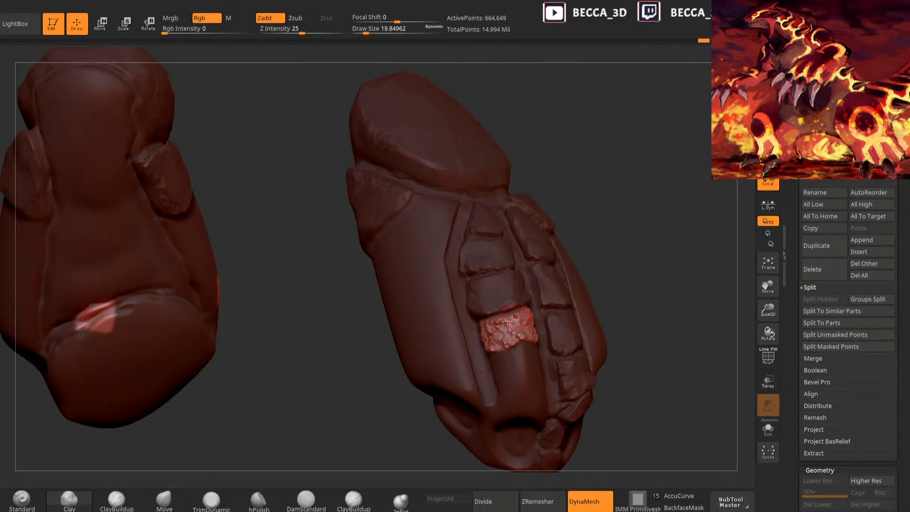
Flatten the fourth plate into chipped facets with TrimDynamic at draw size about 21 and clear the mask
left_click(212, 500)
key("space")
mouse_move(561, 281)
right_mouse_down()
mouse_move(559, 291)
mouse_move(550, 280)
right_mouse_up()
left_click_drag(538, 313, 535, 321)
right_click_drag(611, 266, 584, 269)
mouse_move(527, 337)
left_mouse_down()
mouse_move(535, 320)
mouse_move(530, 328)
left_mouse_up()
mouse_move(474, 387)
right_mouse_down()
mouse_move(470, 402)
mouse_move(507, 324)
right_mouse_up()
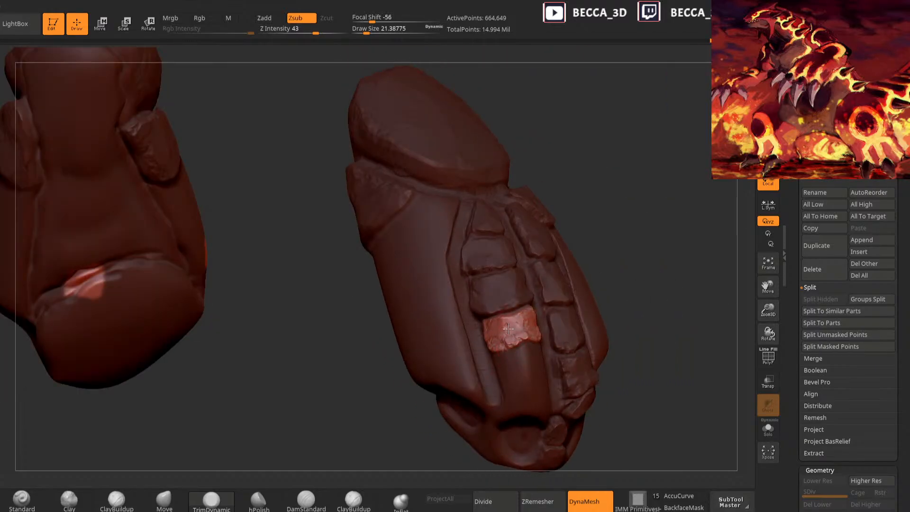
left_click_drag(625, 259, 642, 256, "ctrl")
right_click_drag(642, 256, 535, 301)
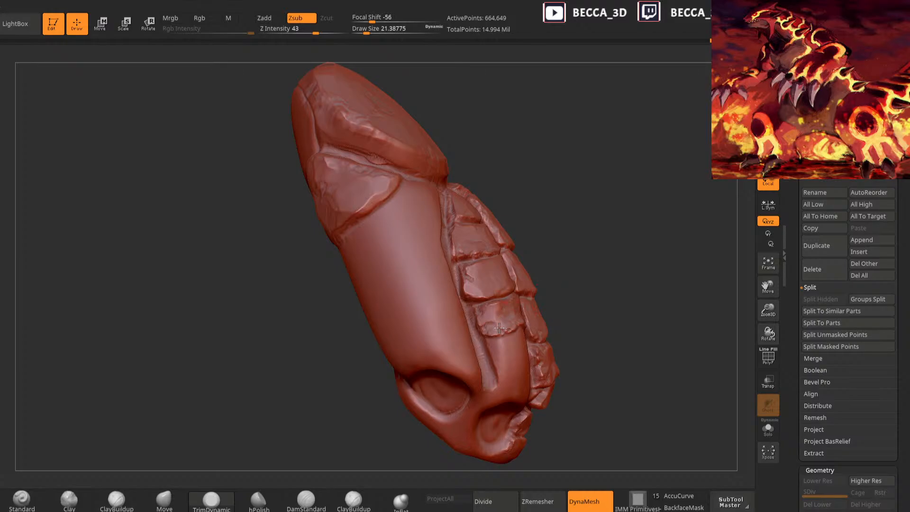
Carve grooves with DamStandard below the fourth plate and across the remaining ridge to mark off a fifth section
key("b")
key("d")
key("s")
mouse_move(488, 341)
right_mouse_down()
mouse_move(567, 286)
mouse_move(497, 340)
right_mouse_up()
right_click_drag(610, 268, 574, 292)
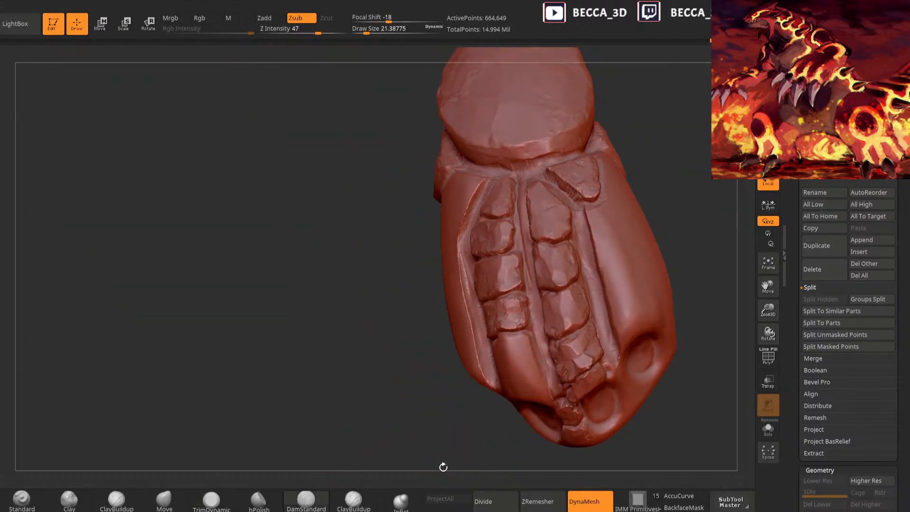
right_click_drag(441, 471, 498, 337)
right_click_drag(584, 295, 496, 376)
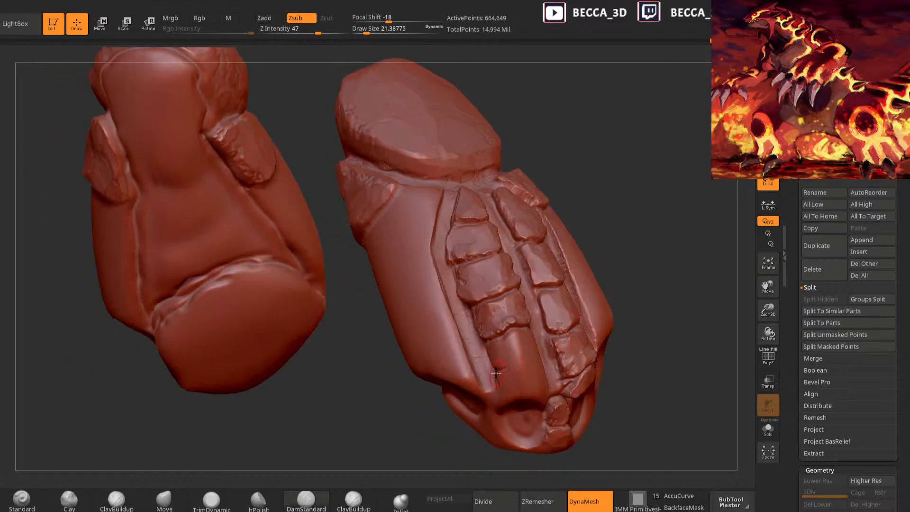
right_click_drag(617, 273, 539, 353)
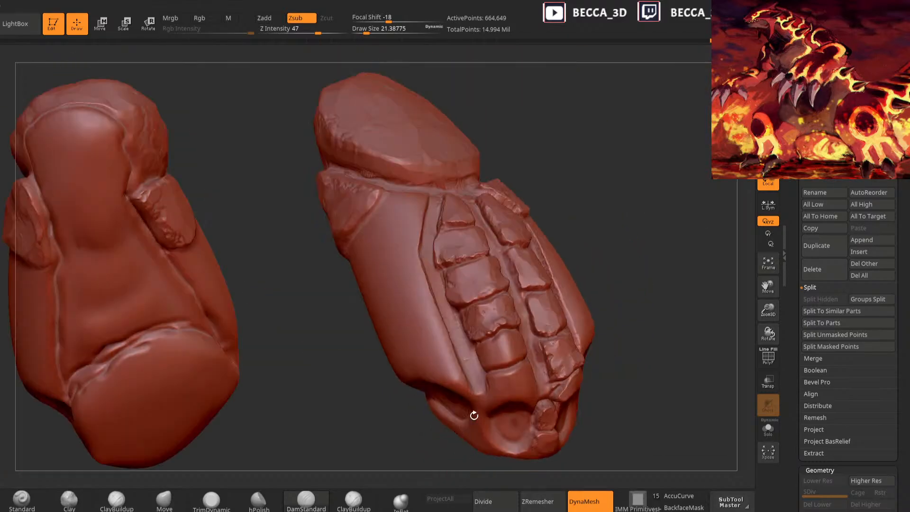
right_click_drag(468, 427, 509, 327)
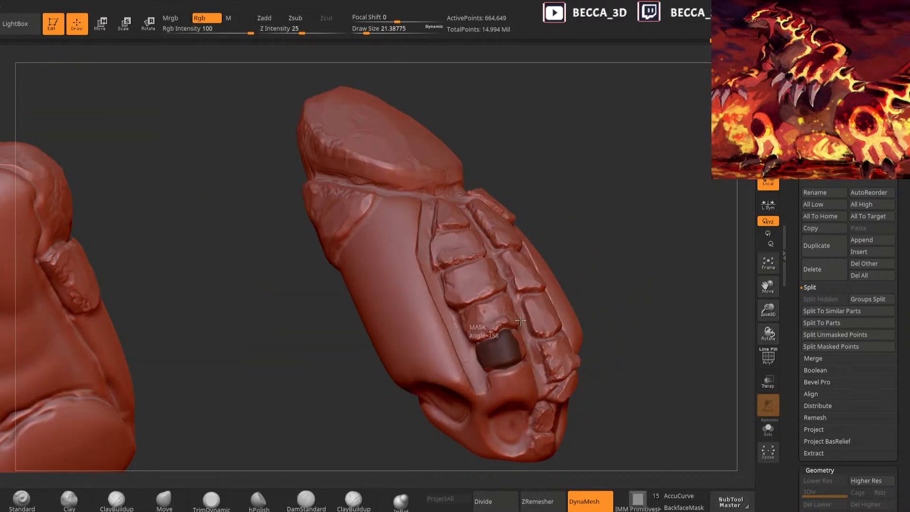
Mask the ridge's fifth section between the new grooves and invert the mask so only it can be sculpted
right_click_drag(612, 270, 491, 340)
mouse_move(521, 353)
left_mouse_down("ctrl")
mouse_move(482, 374)
mouse_move(499, 369)
left_mouse_up("ctrl")
left_click(380, 444, "ctrl")
right_click_drag(294, 438, 368, 449)
Add rough volume to the isolated fifth section with the Clay brush at draw size about 21
left_click(118, 507)
left_click(71, 503)
right_click_drag(266, 388, 284, 364, "alt")
key("space")
right_click_drag(589, 266, 554, 270)
left_click_drag(496, 329, 481, 345)
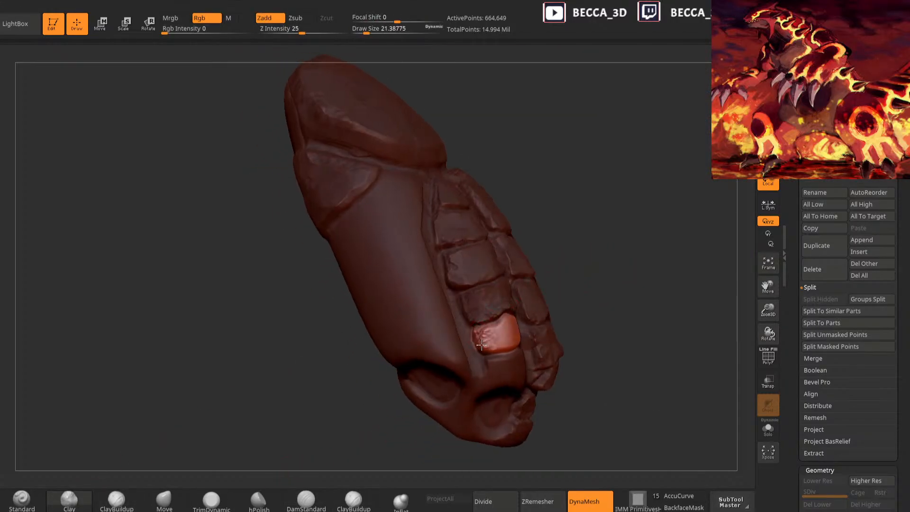
right_click_drag(591, 267, 519, 338)
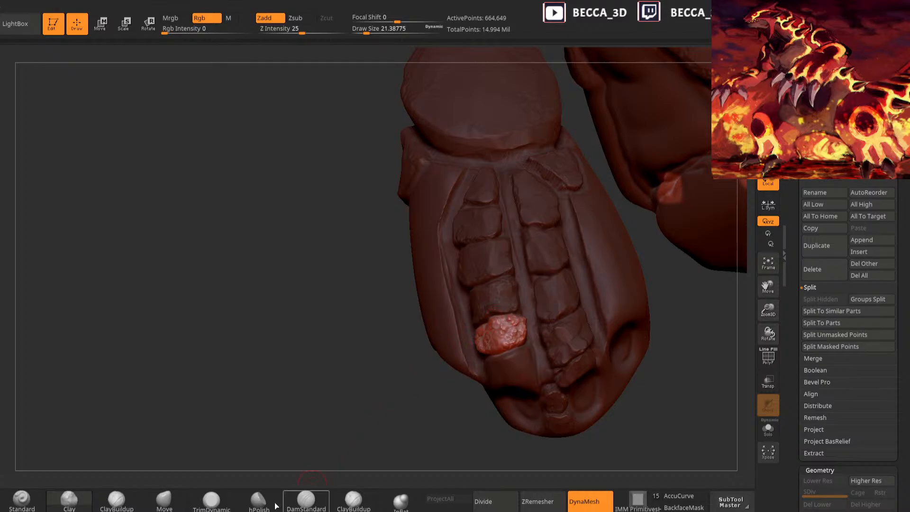
Trim the fifth plate's surface into flat facets with TrimDynamic and clear the mask
left_click(211, 500)
mouse_move(266, 455)
right_mouse_down()
mouse_move(301, 423)
mouse_move(509, 326)
mouse_move(558, 290)
mouse_move(522, 318)
mouse_move(646, 233)
mouse_move(529, 330)
right_mouse_up()
right_click_drag(445, 437, 546, 301)
left_click_drag(663, 234, 676, 257, "ctrl")
mouse_move(673, 259)
right_mouse_down("ctrl")
mouse_move(658, 208)
mouse_move(618, 251)
mouse_move(675, 297)
mouse_move(589, 297)
mouse_move(583, 256)
right_mouse_up("ctrl")
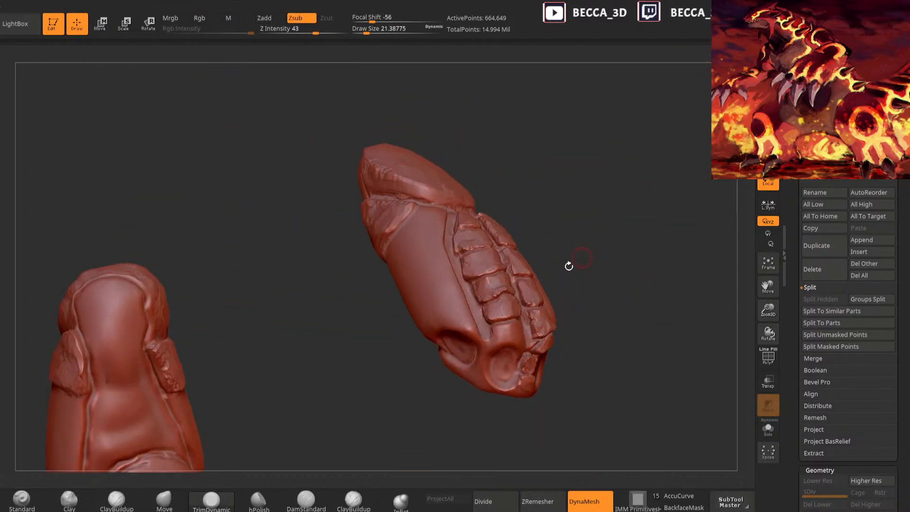
Deepen the grooves around the ridge's last section below the fifth plate with DamStandard at draw size about 21
left_click(307, 500)
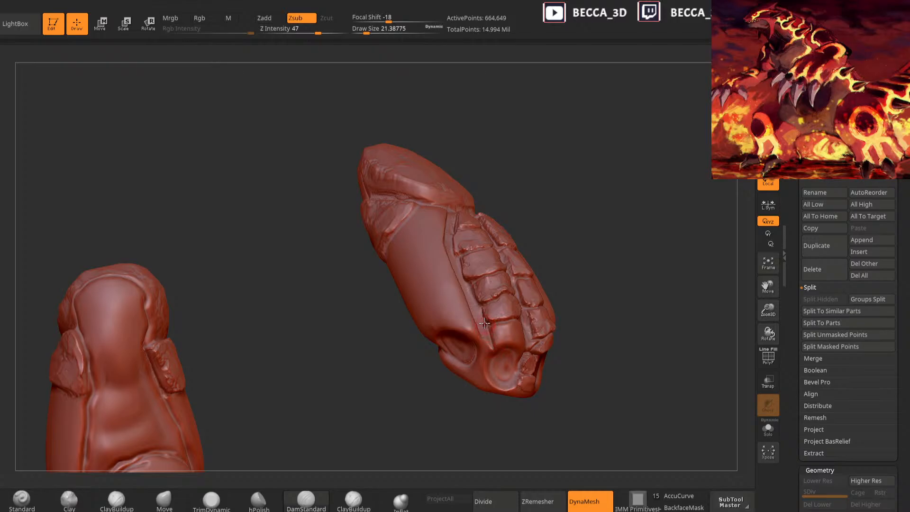
right_click_drag(569, 264, 575, 291)
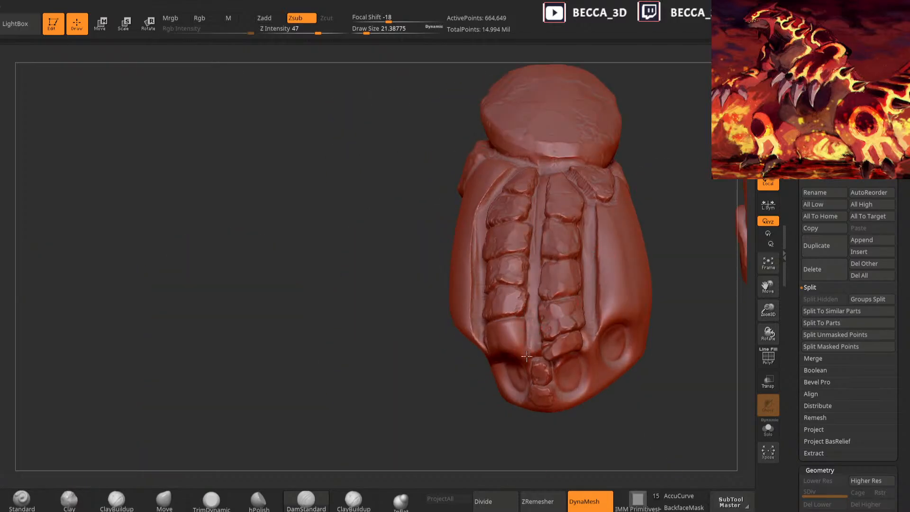
right_click_drag(492, 421, 543, 341)
left_click_drag(523, 362, 546, 339)
mouse_move(596, 275)
right_mouse_down()
mouse_move(597, 260)
mouse_move(626, 289)
right_mouse_up()
Mask the last section at the ridge's lower end and invert the mask to isolate it
mouse_move(504, 333)
left_mouse_down("ctrl")
mouse_move(507, 350)
mouse_move(520, 325)
left_mouse_up("ctrl")
right_click_drag(520, 326, 550, 332)
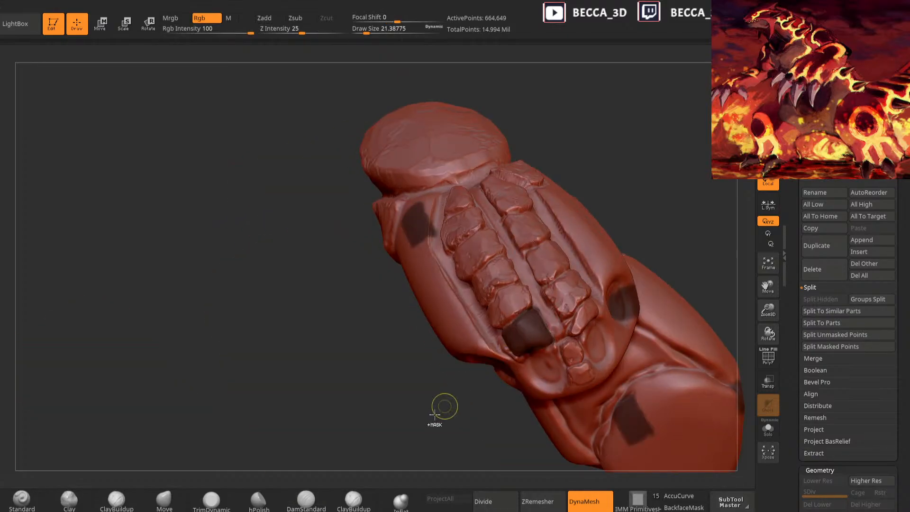
left_click(437, 406, "ctrl")
mouse_move(632, 209)
right_mouse_down()
mouse_move(613, 234)
mouse_move(605, 215)
right_mouse_up()
Build up the isolated last section's surface and edges with the Clay brush at draw size about 13
left_click(69, 499)
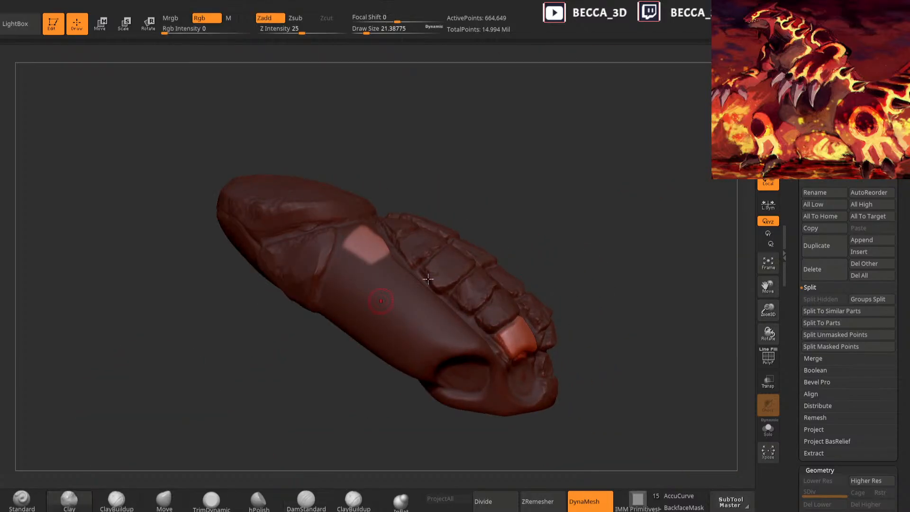
right_click(582, 231)
left_click_drag(577, 230, 574, 231)
right_click_drag(555, 266, 531, 294)
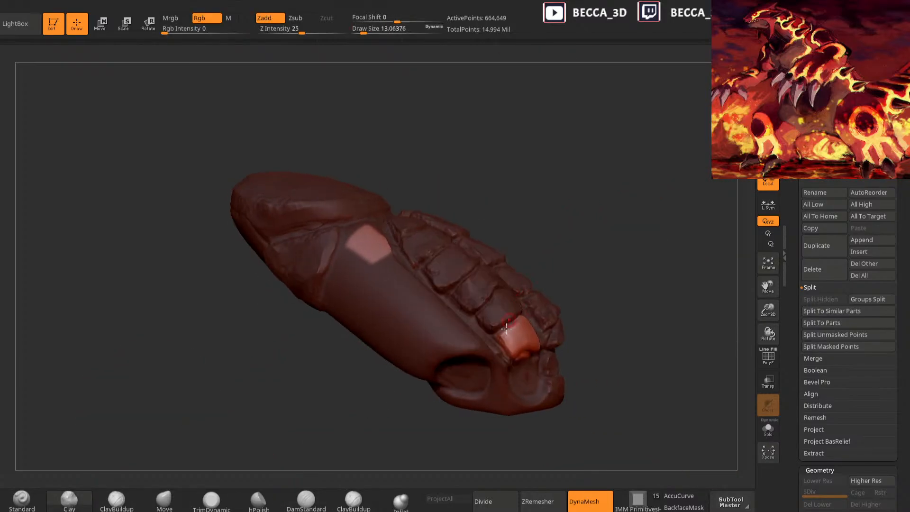
mouse_move(522, 347)
right_mouse_down()
mouse_move(540, 345)
mouse_move(533, 305)
right_mouse_up()
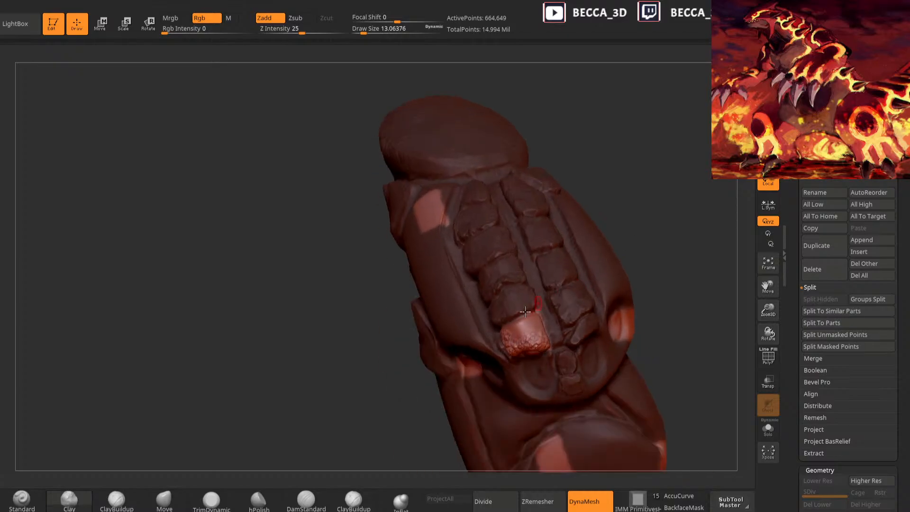
Flatten the last plate's surface and edges with TrimDynamic at draw size about 28 and clear the mask
left_click(212, 500)
right_click(501, 348)
left_click_drag(548, 283, 544, 283)
mouse_move(611, 246)
right_mouse_down()
mouse_move(658, 213)
mouse_move(662, 228)
right_mouse_up()
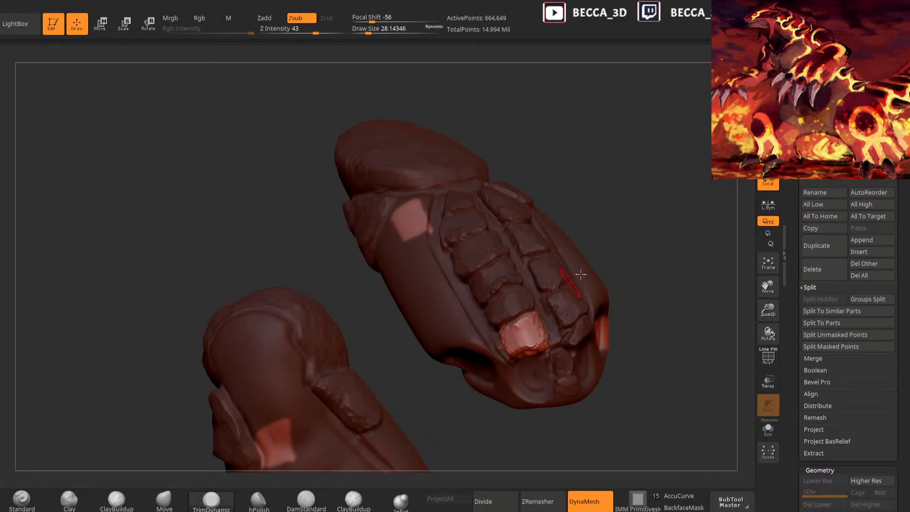
right_click_drag(570, 283, 534, 315)
left_click_drag(538, 338, 531, 341)
right_click_drag(479, 415, 564, 374)
left_click_drag(522, 351, 514, 345)
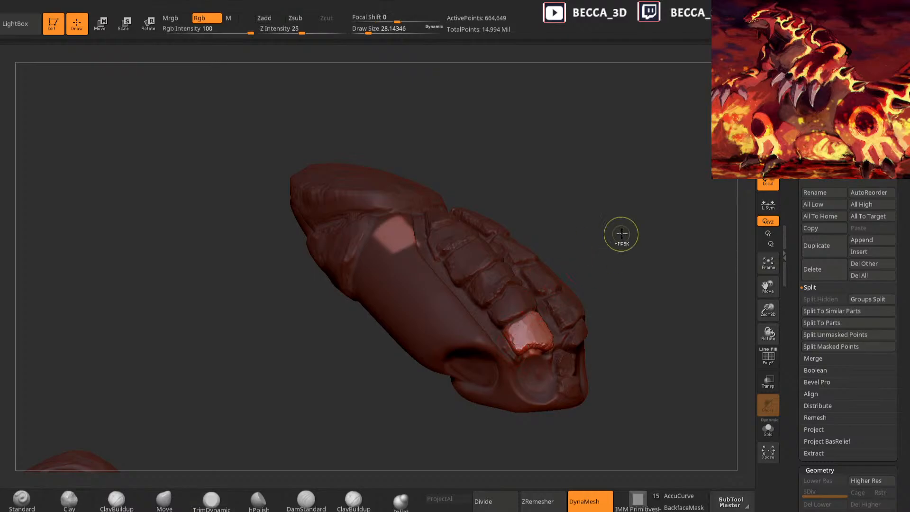
left_click_drag(616, 237, 633, 259, "ctrl")
right_click_drag(638, 285, 602, 330)
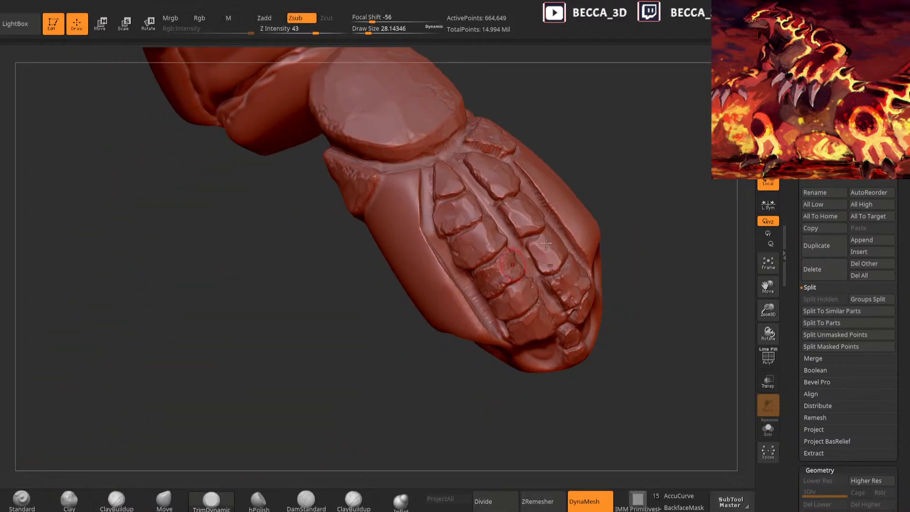
Mask the second plate near the ridge's upper end, leaving the first plate beside it unmasked for sculpting
mouse_move(644, 158)
right_mouse_down()
mouse_move(648, 181)
mouse_move(620, 166)
right_mouse_up()
mouse_move(315, 421)
right_mouse_down()
mouse_move(578, 209)
mouse_move(621, 266)
mouse_move(582, 278)
mouse_move(592, 283)
mouse_move(528, 410)
mouse_move(547, 335)
mouse_move(488, 448)
right_mouse_up()
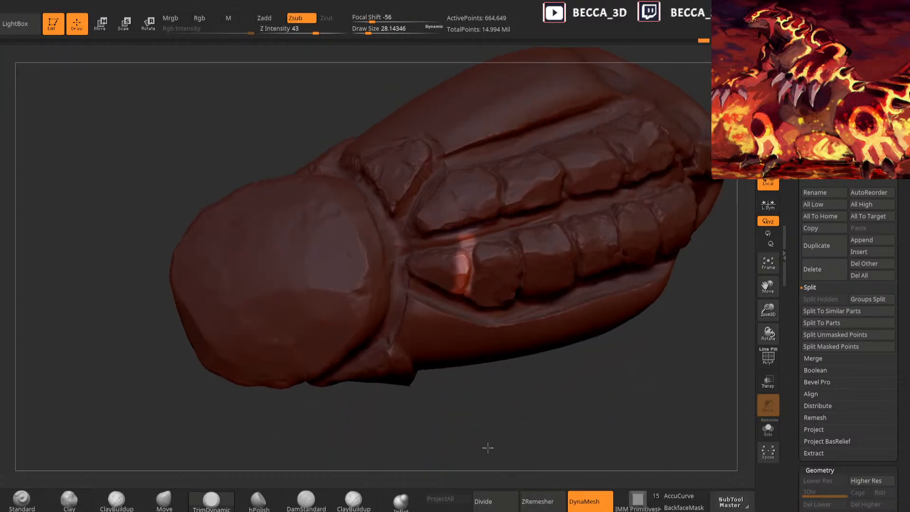
left_click(489, 448, "ctrl")
mouse_move(469, 246)
left_mouse_down("ctrl")
mouse_move(474, 256)
mouse_move(501, 223)
left_mouse_up("ctrl")
left_click(443, 405, "ctrl")
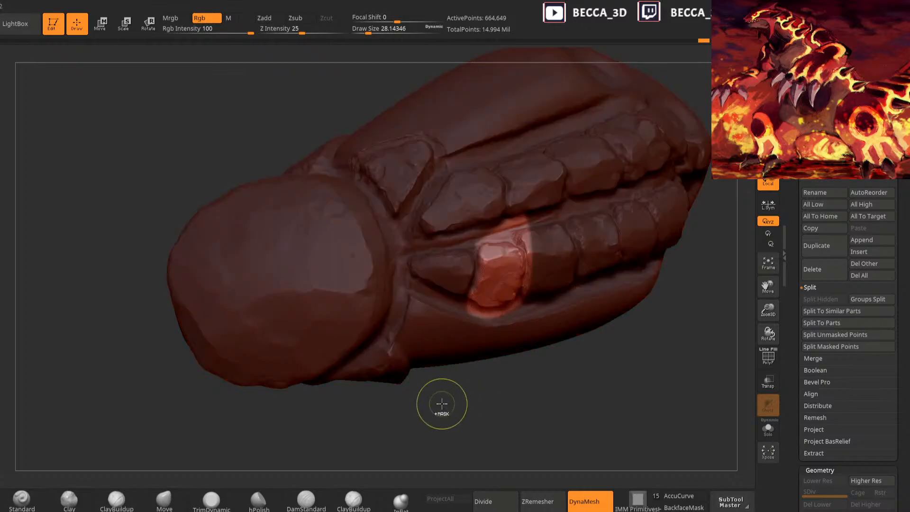
left_click(424, 417, "ctrl")
Swell the first plate's edge beside the masked second plate with Inflat and reshape it using Move at draw size about 25
right_click(441, 327)
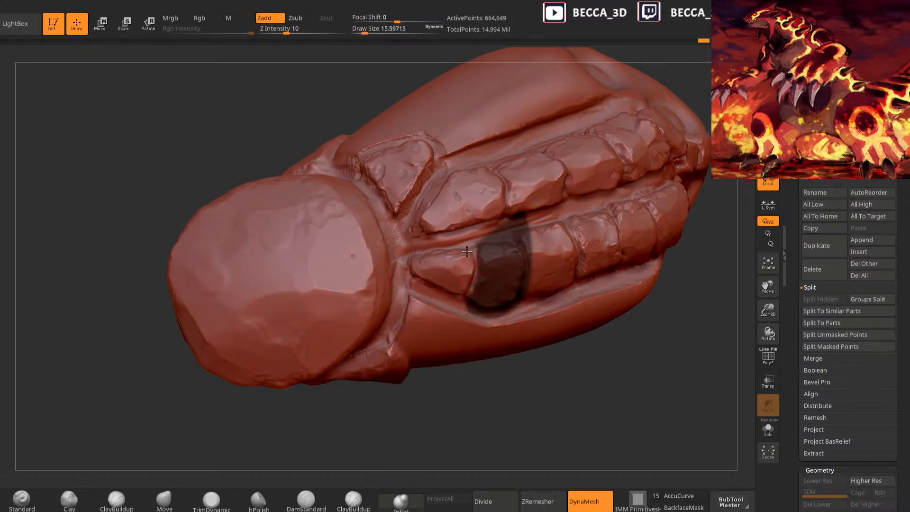
mouse_move(456, 315)
right_mouse_down()
mouse_move(462, 358)
mouse_move(472, 354)
right_mouse_up()
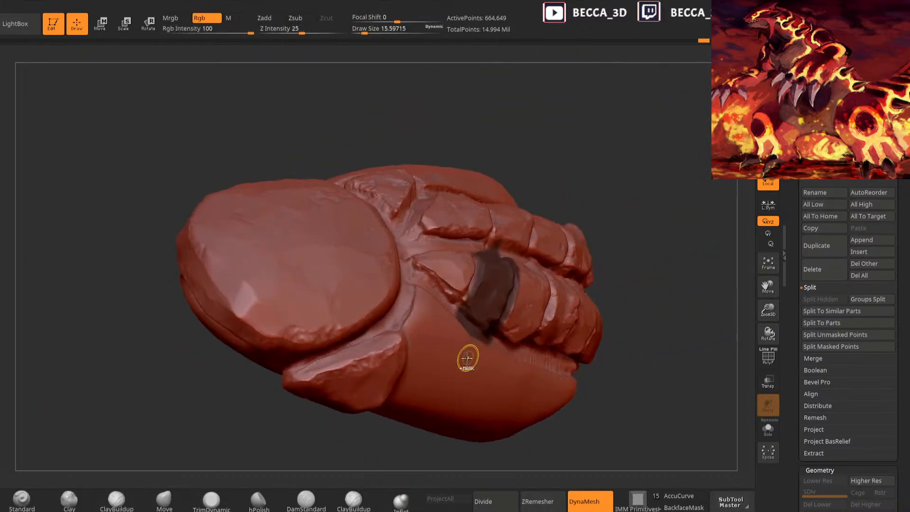
left_click(164, 501)
left_click_drag(580, 152, 576, 207)
key("space")
left_click_drag(472, 256, 476, 257)
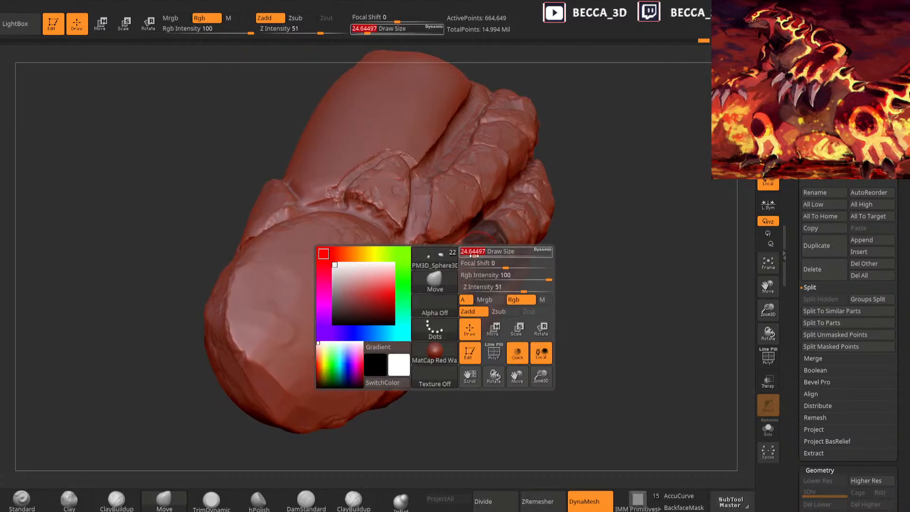
mouse_move(474, 366)
left_mouse_down()
mouse_move(463, 442)
mouse_move(466, 297)
left_mouse_up()
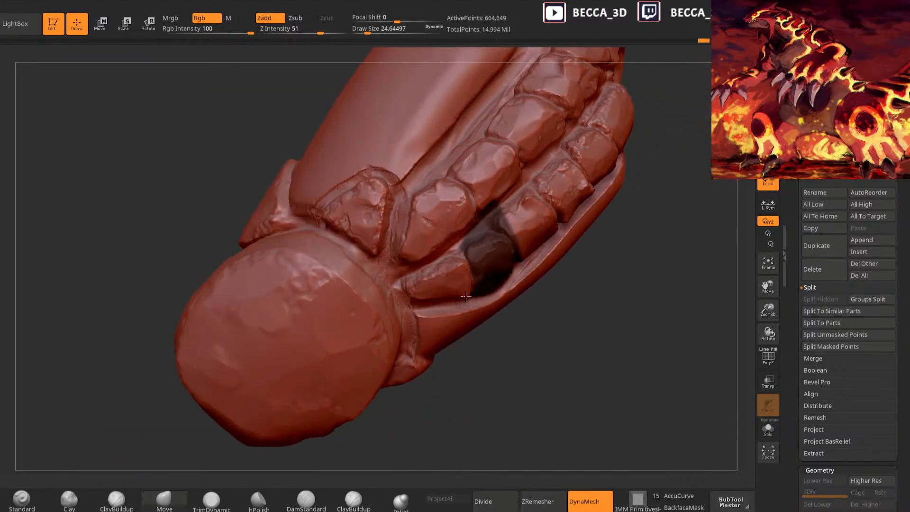
left_click_drag(489, 373, 467, 280)
mouse_move(533, 219)
left_mouse_down()
mouse_move(603, 187)
mouse_move(365, 412)
mouse_move(477, 281)
left_mouse_up()
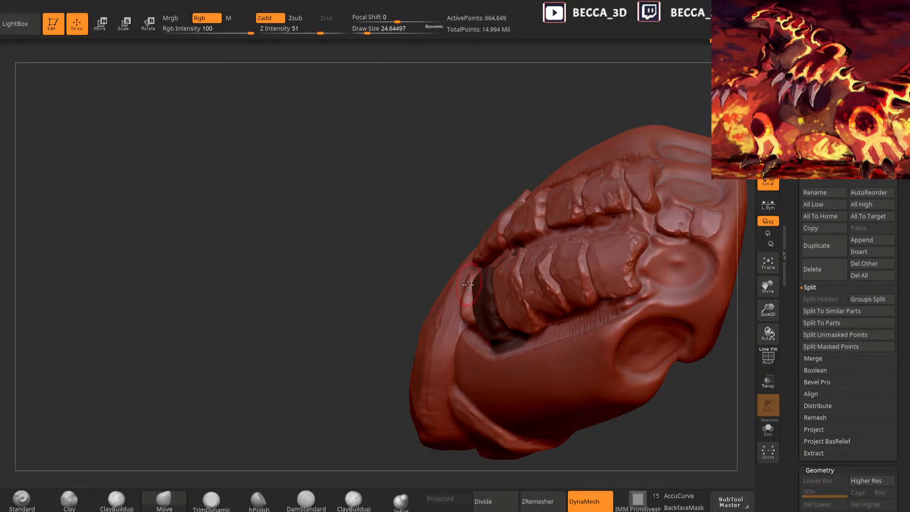
mouse_move(284, 423)
left_mouse_down()
mouse_move(321, 471)
mouse_move(436, 353)
left_mouse_up()
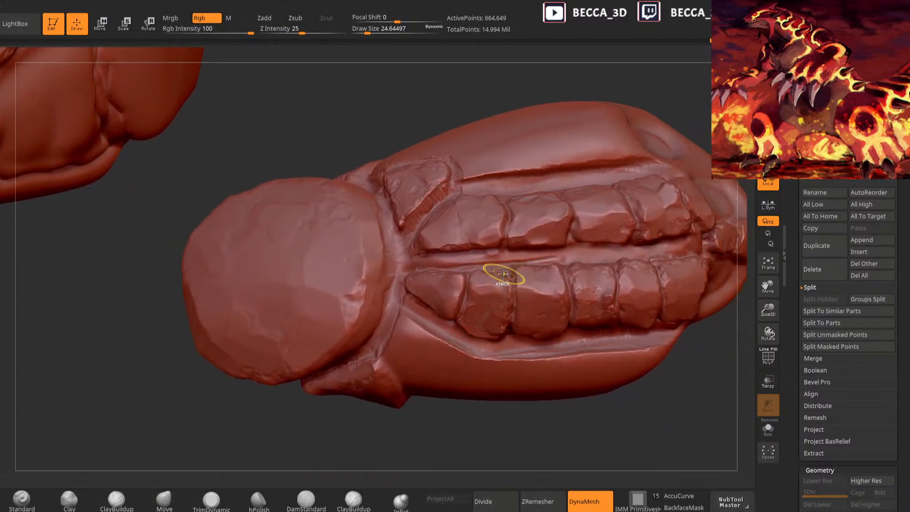
Mask further plates along the ridge in turn and adjust the shapes of their neighbours with the Move brush
left_click_drag(584, 201, 587, 197, "ctrl")
left_click(462, 441, "ctrl")
mouse_move(463, 441)
left_mouse_down()
mouse_move(524, 434)
mouse_move(506, 320)
mouse_move(585, 285)
mouse_move(463, 439)
mouse_move(408, 461)
mouse_move(451, 404)
left_mouse_up()
left_click(487, 446, "ctrl")
key("ctrl")
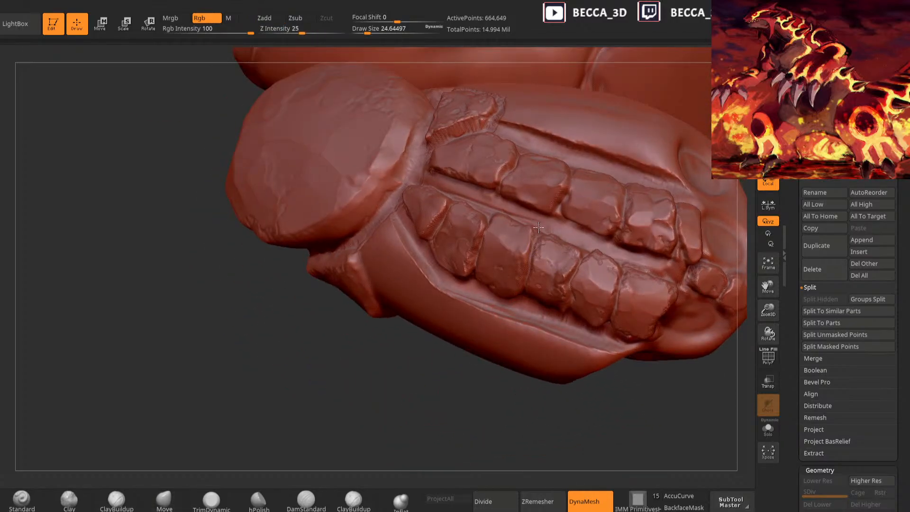
left_click_drag(538, 314, 536, 317, "ctrl")
mouse_move(436, 414)
left_mouse_down()
mouse_move(463, 422)
mouse_move(535, 274)
mouse_move(557, 266)
mouse_move(498, 303)
left_mouse_up()
left_click_drag(436, 443, 429, 444, "ctrl")
mouse_move(429, 445)
left_mouse_down()
mouse_move(397, 441)
mouse_move(467, 429)
left_mouse_up()
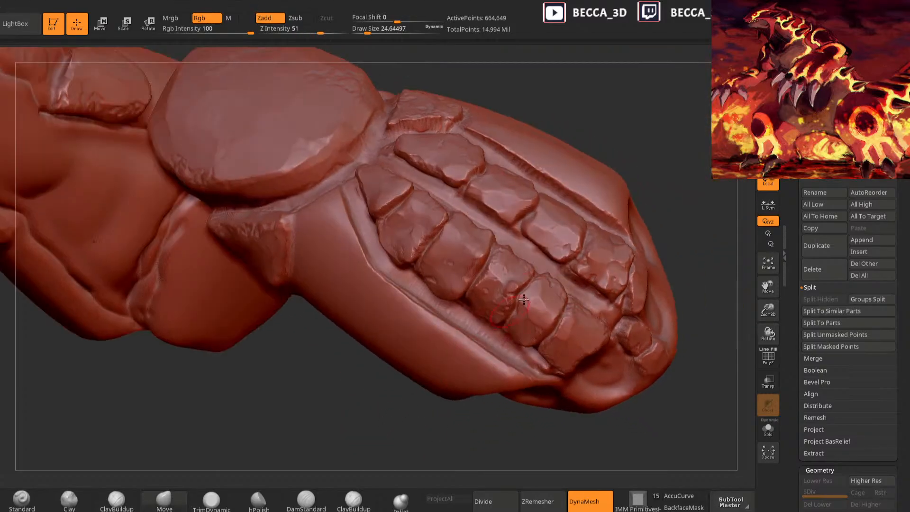
Mask the plate near the second ridge's lower end, adjust the plates' shapes with Move at draw size about 25, and clear the mask
left_click_drag(570, 299, 572, 281, "ctrl")
left_click(411, 439, "ctrl")
mouse_move(410, 439)
left_mouse_down()
mouse_move(394, 435)
mouse_move(441, 390)
mouse_move(482, 313)
left_mouse_up()
left_click(394, 435, "ctrl")
left_click_drag(499, 388, 417, 374)
left_click_drag(665, 193, 664, 213, "ctrl")
Mask the ridge's last large plate beside the knuckle socket, invert the mask and adjust the plate's shape with the Move brush
mouse_move(664, 213)
left_mouse_down()
mouse_move(662, 226)
mouse_move(546, 263)
left_mouse_up()
left_click_drag(495, 290, 583, 292, "ctrl")
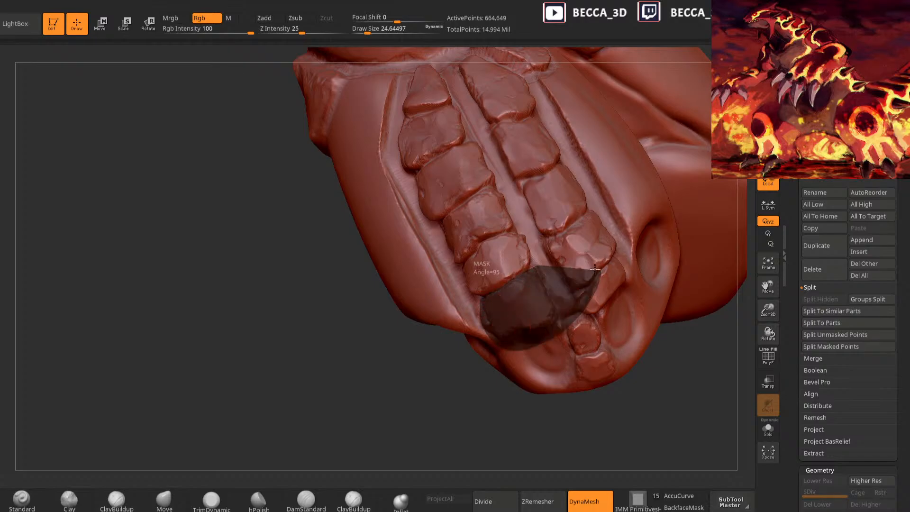
left_click(424, 413, "ctrl")
left_click(436, 411, "ctrl")
mouse_move(424, 413)
left_mouse_down()
mouse_move(442, 401)
mouse_move(481, 302)
left_mouse_up()
mouse_move(483, 411)
left_mouse_down()
mouse_move(601, 395)
mouse_move(567, 431)
mouse_move(567, 417)
mouse_move(621, 435)
mouse_move(626, 422)
mouse_move(421, 436)
left_mouse_up()
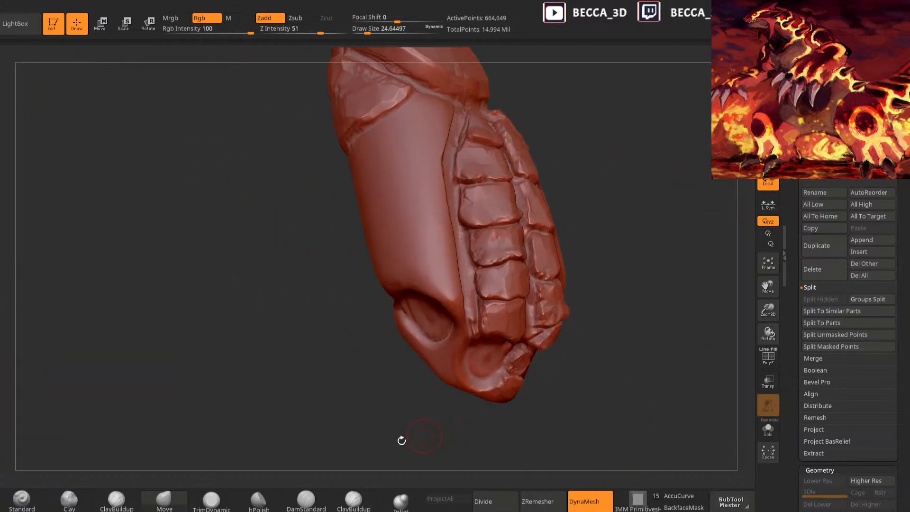
Set the DynaMesh resolution to 568 for the hand
left_click(325, 498)
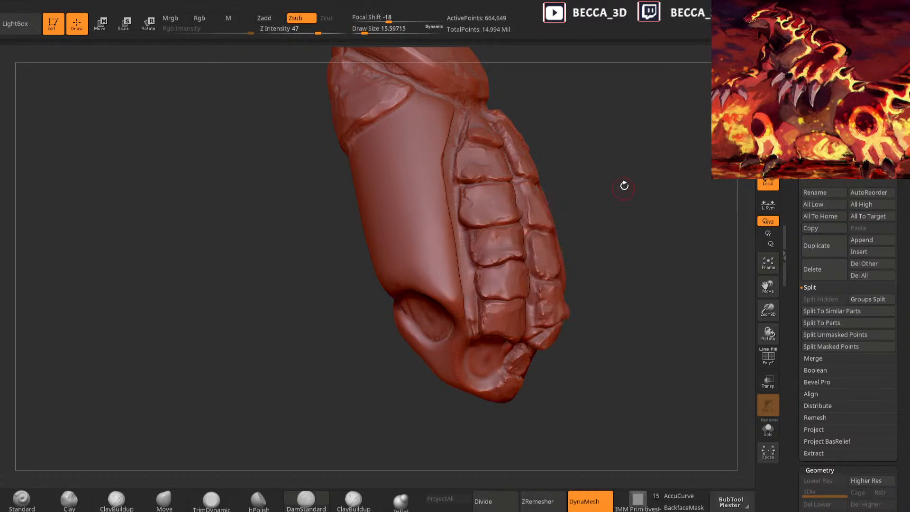
left_click_drag(621, 190, 621, 242)
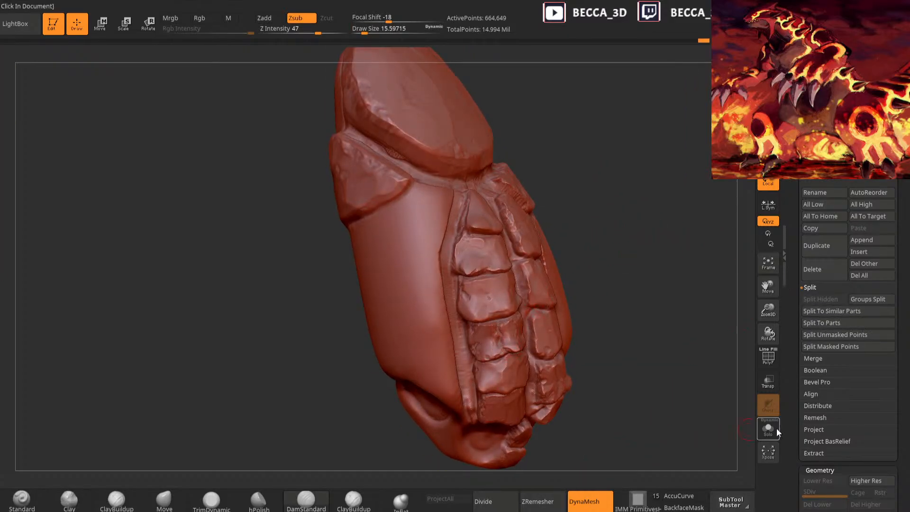
scroll(824, 334, "down", 5)
left_click_drag(837, 358, 838, 358)
left_click_drag(737, 367, 717, 368)
left_click(833, 356)
left_click_drag(834, 357, 828, 357)
Isolate the middle ridge's topmost plate with an inverted mask, stretch its upper tip using Move at draw size about 36, and clear the mask
mouse_move(655, 431)
left_mouse_down()
mouse_move(657, 417)
mouse_move(677, 440)
mouse_move(623, 427)
mouse_move(620, 436)
mouse_move(661, 239)
mouse_move(583, 357)
mouse_move(569, 357)
mouse_move(600, 332)
mouse_move(546, 381)
left_mouse_up()
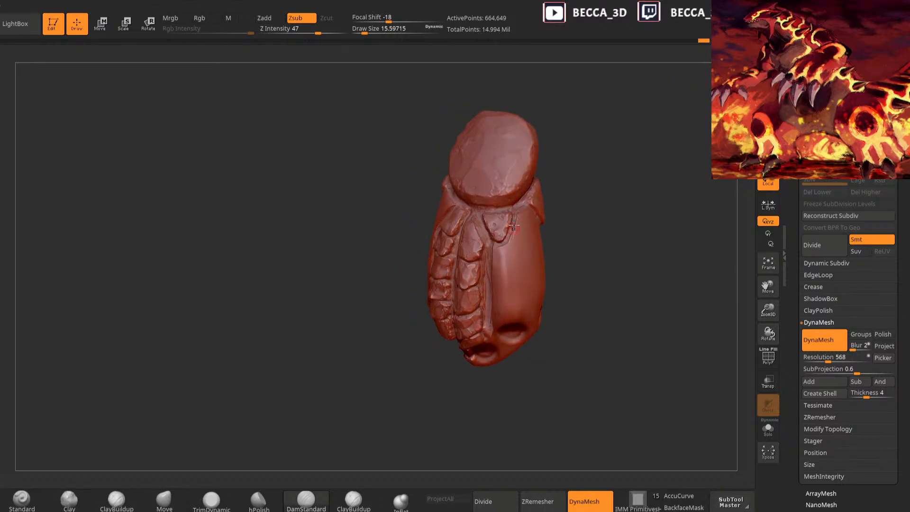
mouse_move(550, 309)
left_mouse_down()
mouse_move(571, 366)
mouse_move(455, 431)
mouse_move(454, 417)
left_mouse_up()
mouse_move(426, 448)
left_mouse_down()
mouse_move(437, 437)
mouse_move(459, 451)
mouse_move(436, 478)
mouse_move(439, 464)
mouse_move(404, 470)
left_mouse_up()
left_click(130, 495)
mouse_move(381, 401)
left_mouse_down("ctrl")
mouse_move(623, 253)
mouse_move(589, 252)
left_mouse_up("ctrl")
left_click(608, 256, "ctrl")
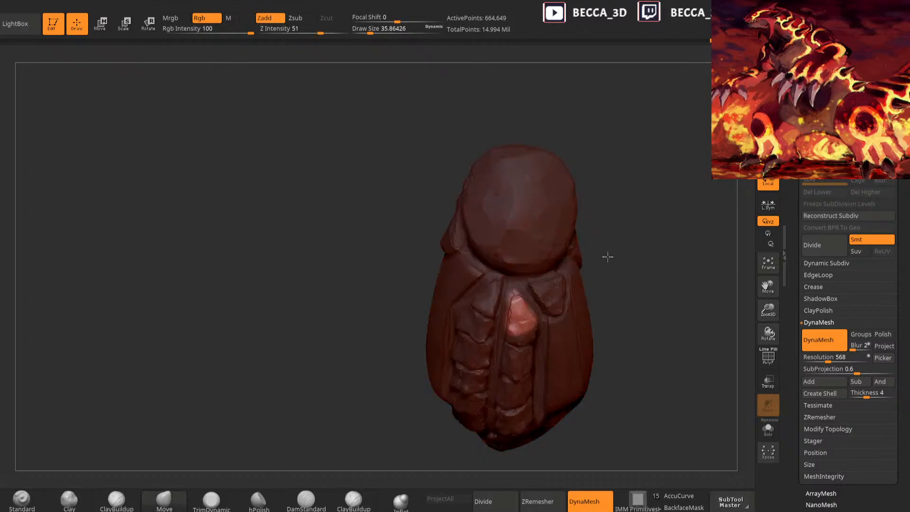
left_click_drag(571, 247, 577, 252)
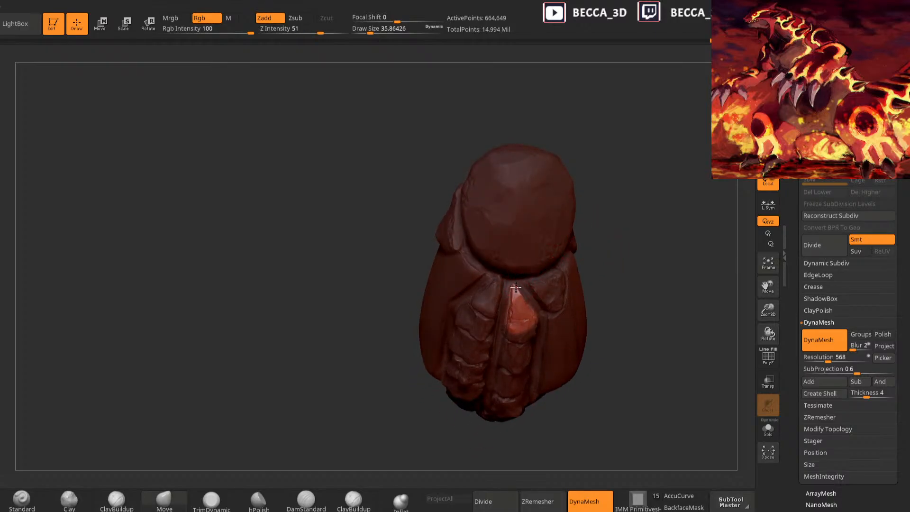
key("space")
left_click(619, 223)
mouse_move(618, 227)
left_mouse_down("ctrl")
mouse_move(627, 239)
mouse_move(618, 260)
mouse_move(639, 251)
left_mouse_up("ctrl")
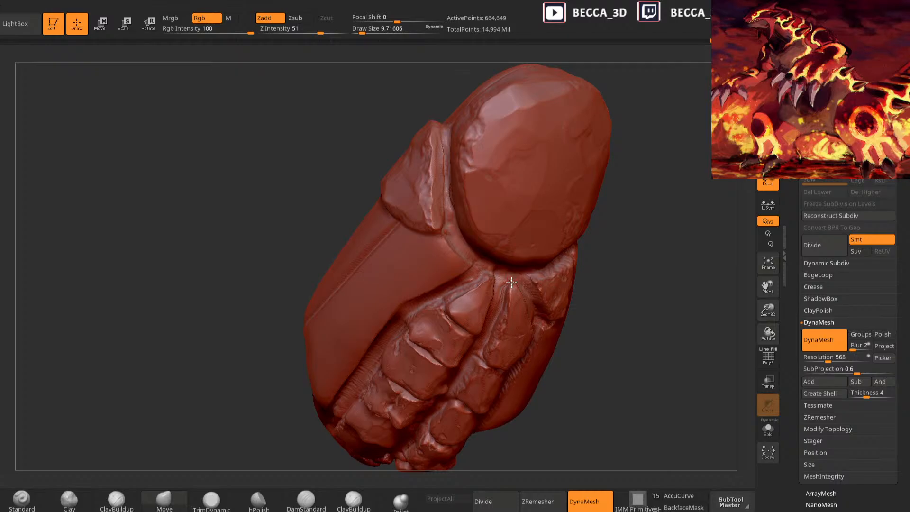
Trim the middle ridge's pointed upper plate with TrimDynamic, at draw size about 10 and about 16
left_click(212, 501)
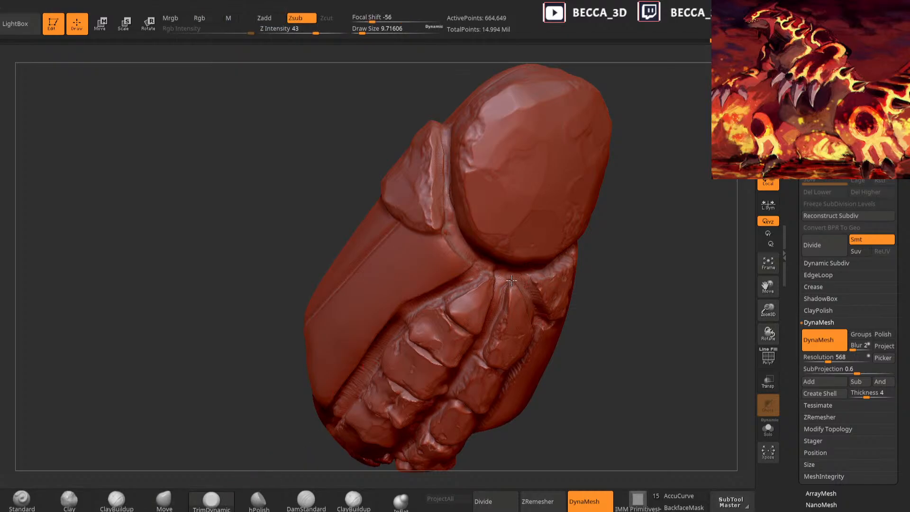
left_click_drag(629, 234, 545, 266)
mouse_move(652, 275)
left_mouse_down()
mouse_move(661, 219)
mouse_move(619, 242)
mouse_move(673, 230)
mouse_move(616, 201)
mouse_move(635, 319)
mouse_move(611, 289)
left_mouse_up()
key("space")
left_click_drag(569, 241, 571, 242)
mouse_move(622, 224)
left_mouse_down()
mouse_move(606, 230)
mouse_move(614, 317)
mouse_move(602, 363)
mouse_move(621, 294)
mouse_move(501, 390)
mouse_move(492, 386)
left_mouse_up()
mouse_move(560, 306)
left_mouse_down()
mouse_move(548, 323)
mouse_move(600, 375)
mouse_move(582, 362)
left_mouse_up()
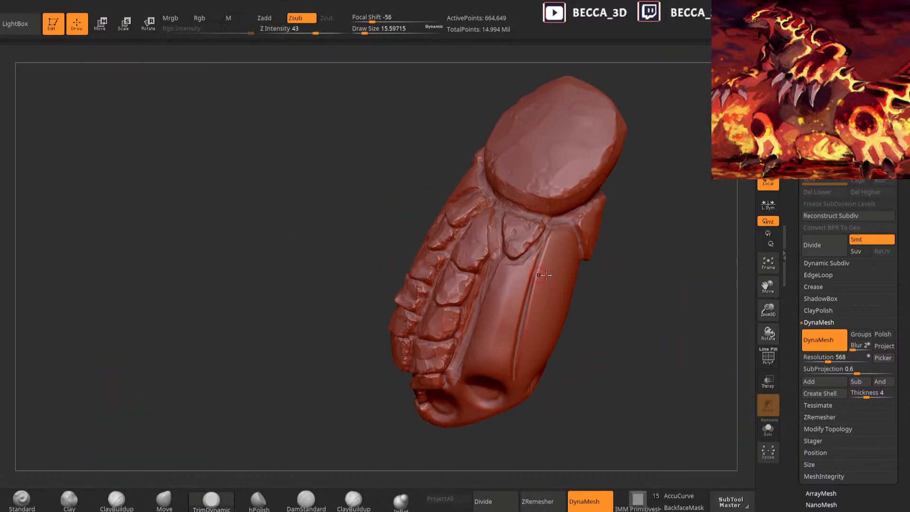
Mask a four-sided block on the third ridge directly below the triangular plate
left_click_drag(578, 272, 589, 274)
mouse_move(503, 257)
left_mouse_down("ctrl")
mouse_move(493, 272)
mouse_move(533, 266)
mouse_move(531, 254)
mouse_move(523, 259)
mouse_move(542, 247)
mouse_move(519, 265)
left_mouse_up("ctrl")
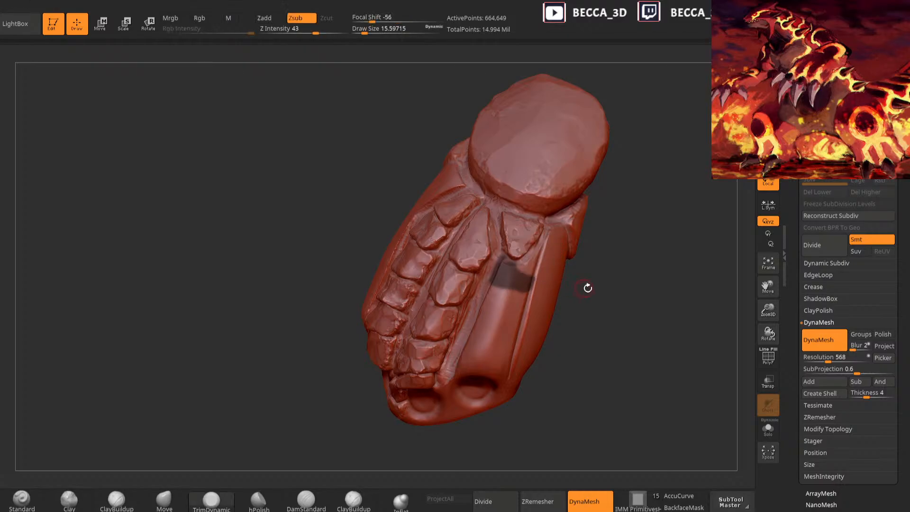
left_click_drag(603, 282, 573, 316, "alt")
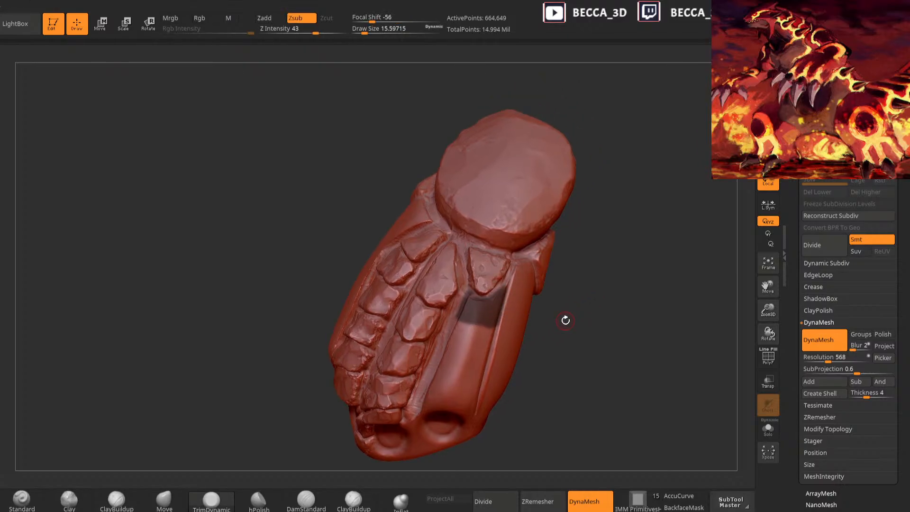
mouse_move(593, 262)
left_mouse_down("ctrl+alt")
mouse_move(510, 254)
mouse_move(556, 317)
left_mouse_up("ctrl+alt")
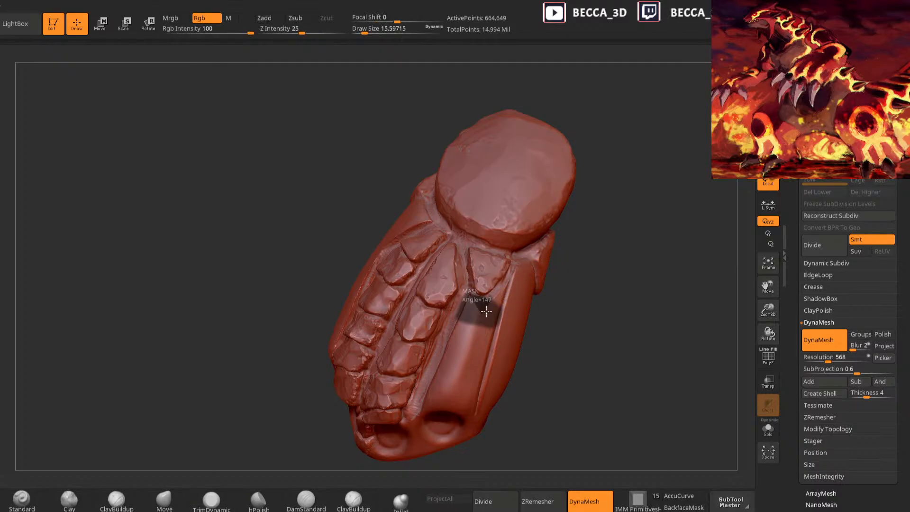
left_click_drag(484, 314, 488, 316, "ctrl")
Invert the mask and build up the block below the triangular plate with the Clay brush at draw size about 25
left_click(75, 506)
left_click(584, 258, "ctrl")
key("space")
left_click_drag(587, 258, 593, 259)
left_click_drag(592, 257, 594, 271, "alt")
left_click_drag(490, 308, 469, 302)
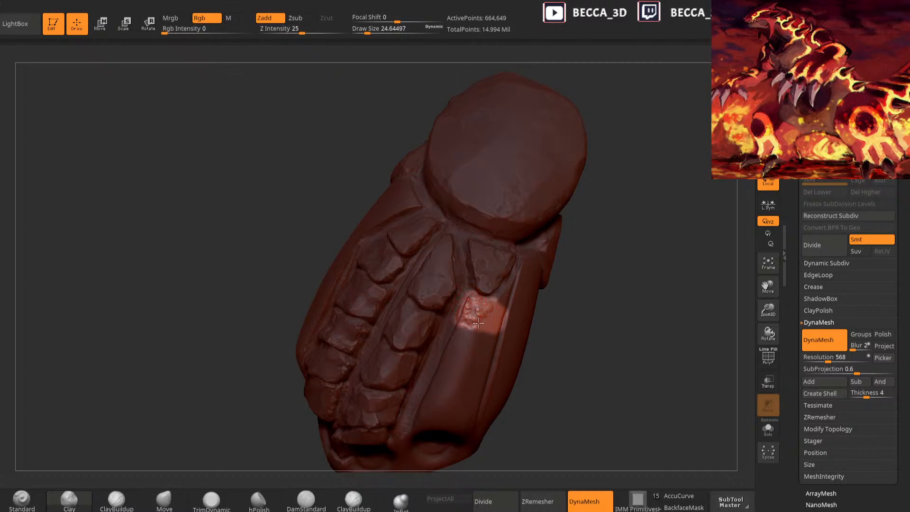
Flatten the raised block with TrimDynamic, cut into its edge with DamStandard and clear the mask
left_click(216, 501)
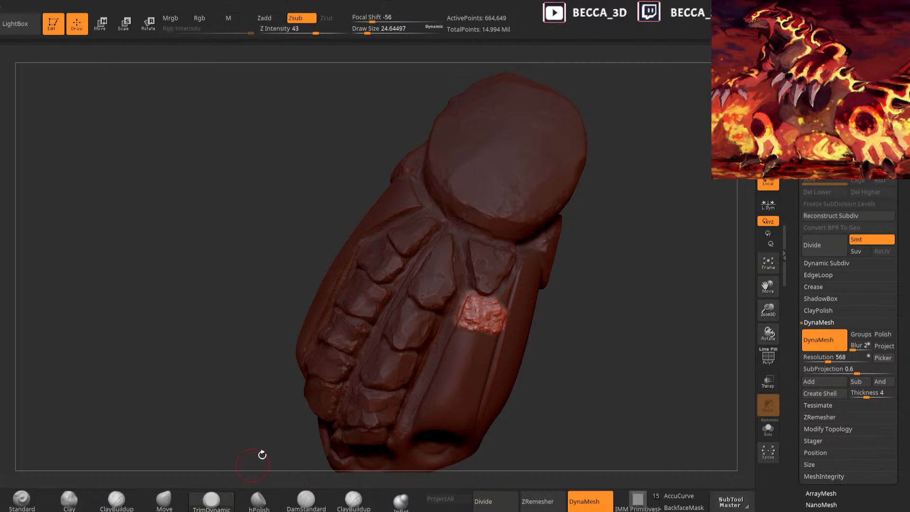
mouse_move(538, 271)
right_mouse_down()
mouse_move(561, 278)
mouse_move(564, 271)
right_mouse_up()
left_click(306, 502)
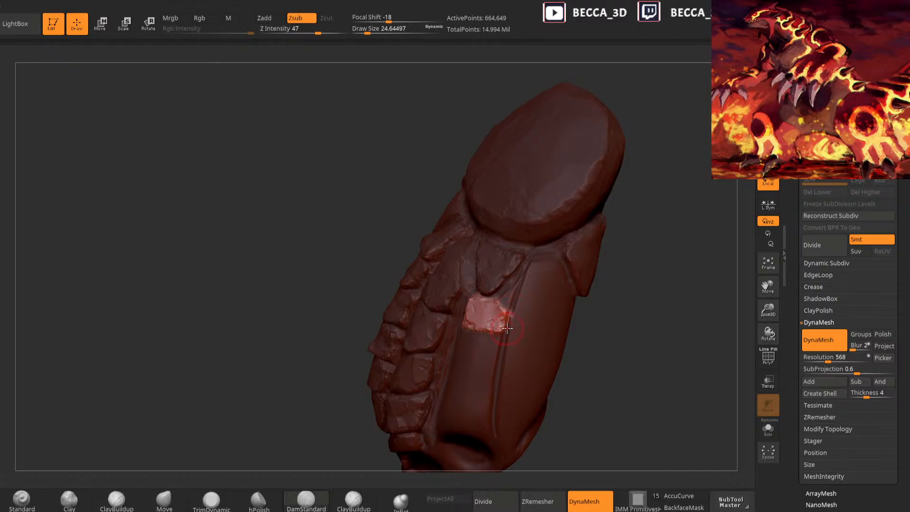
left_click_drag(591, 372, 599, 379, "ctrl")
Carve the outline of the third ridge's new plate with DamStandard at draw size about 12
key("space")
left_click(514, 310)
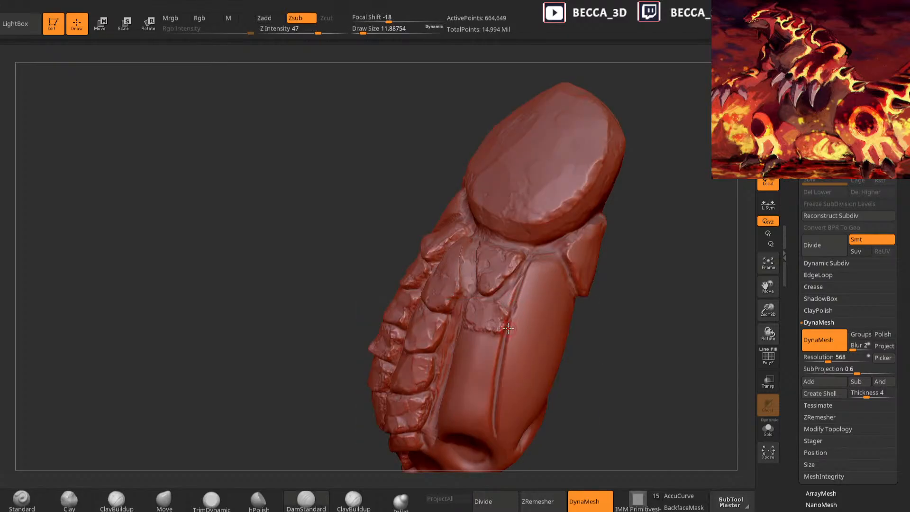
mouse_move(559, 392)
right_mouse_down()
mouse_move(520, 323)
mouse_move(482, 311)
right_mouse_up()
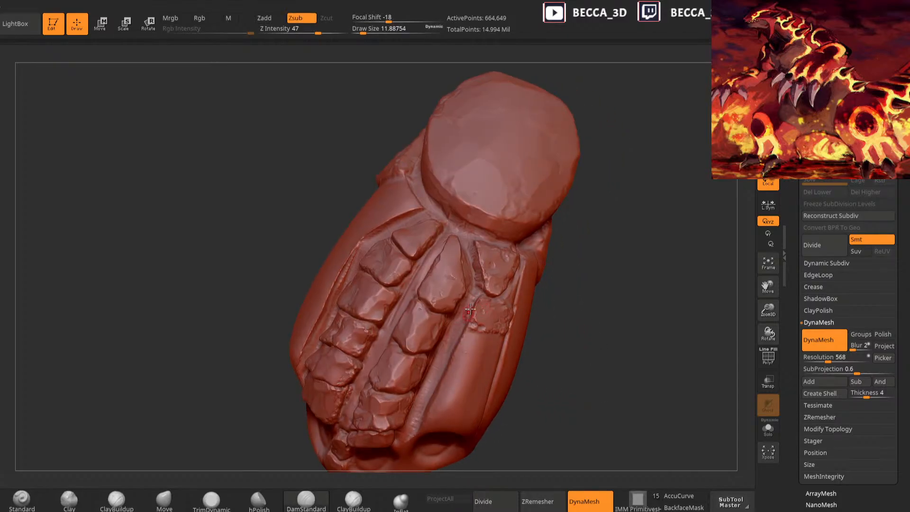
right_click_drag(529, 336, 492, 334)
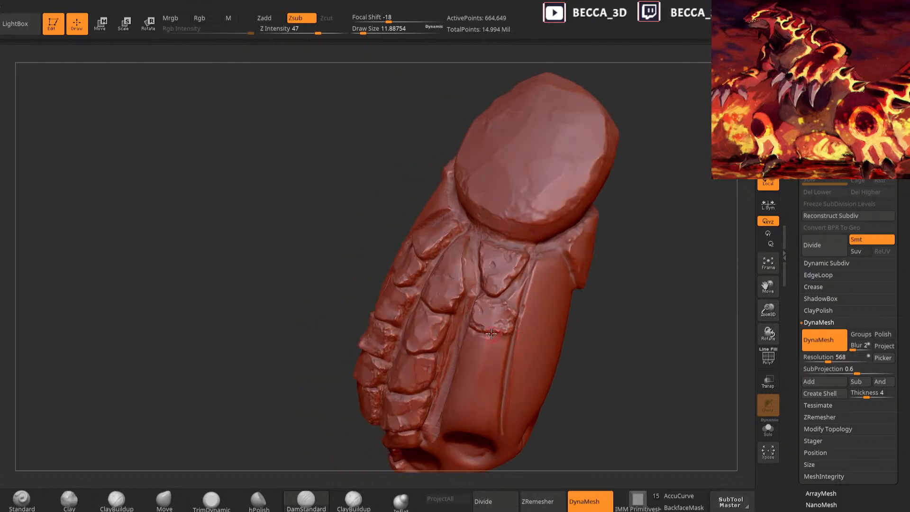
right_click_drag(564, 317, 495, 302)
right_click_drag(613, 316, 601, 312)
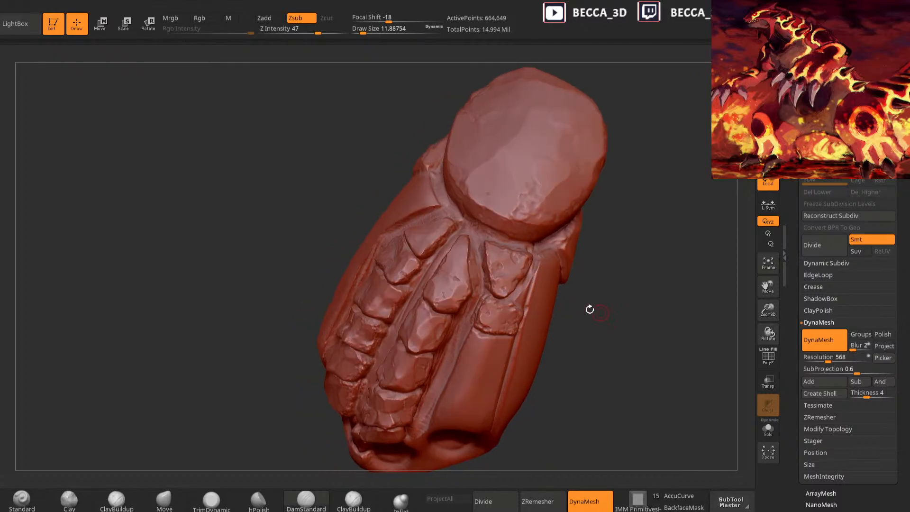
right_click_drag(487, 298, 511, 300)
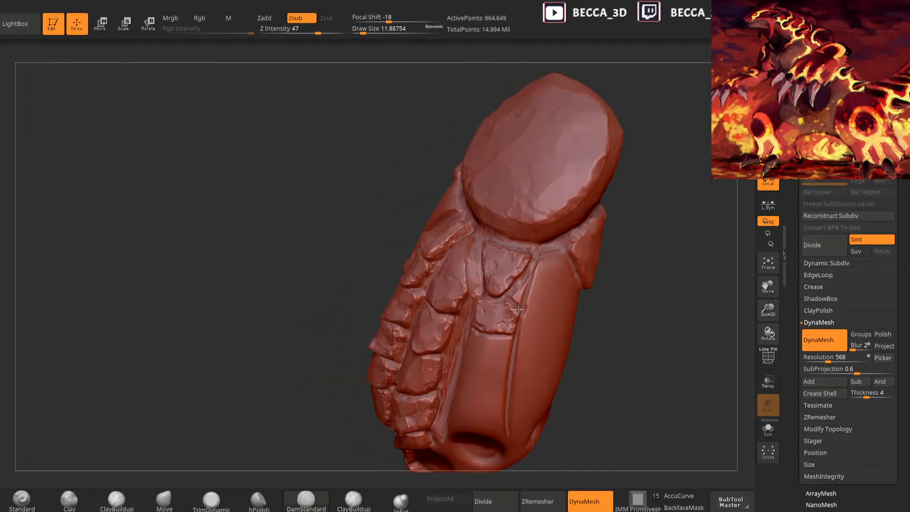
mouse_move(518, 332)
right_mouse_down()
mouse_move(605, 341)
mouse_move(573, 342)
mouse_move(579, 291)
mouse_move(519, 291)
right_mouse_up()
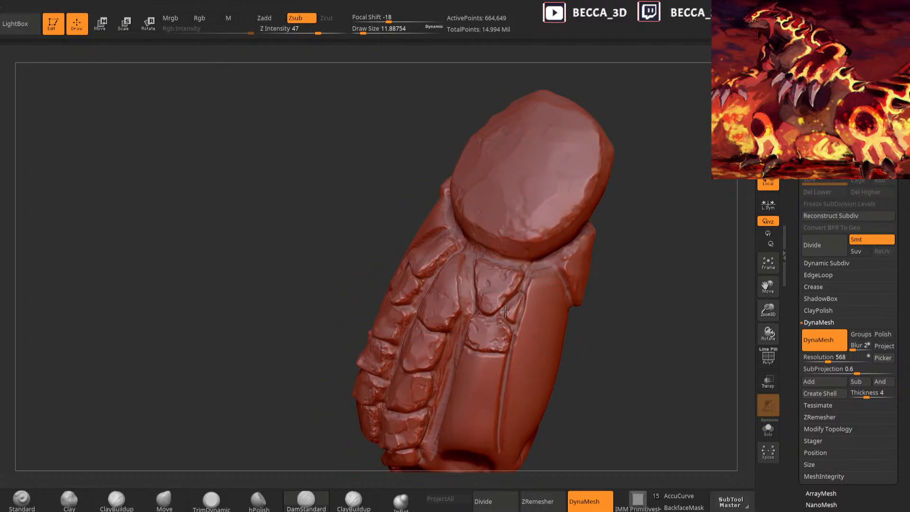
Isolate the small wedge beside the triangular plate with an inverted mask, flatten it using TrimDynamic at draw size about 28, and clear the mask
key("ctrl")
key("ctrl+i")
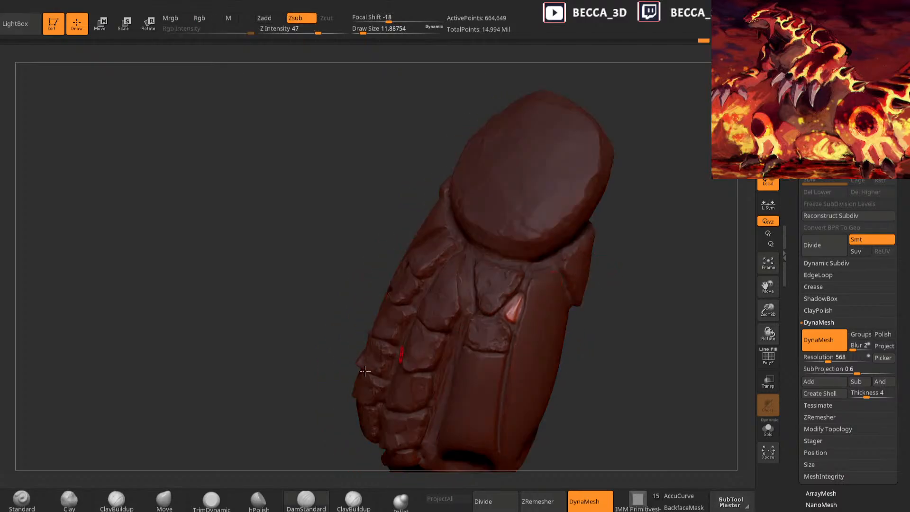
right_click(507, 312)
key("ctrl")
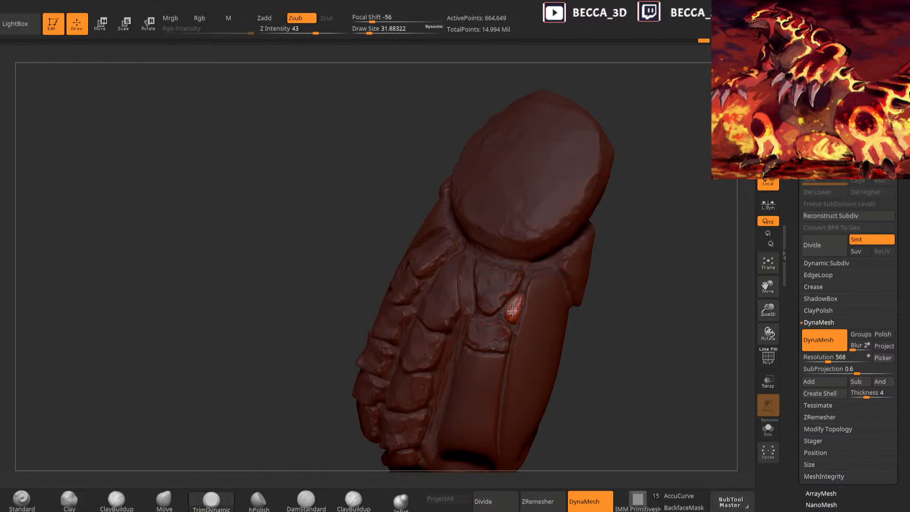
key("ctrl+z")
right_click(514, 312)
left_click_drag(514, 314, 511, 316)
mouse_move(586, 303)
left_mouse_down()
mouse_move(610, 341)
mouse_move(619, 270)
left_mouse_up()
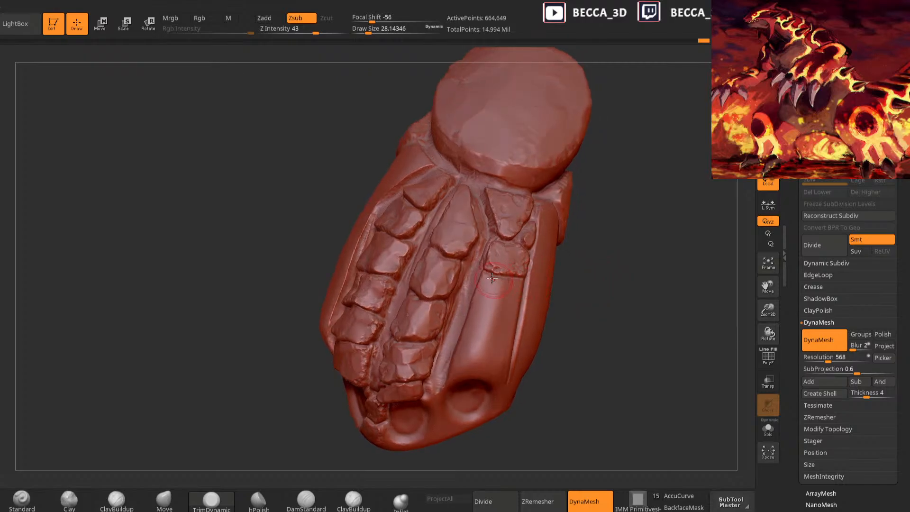
Mask the next block down the third ridge, invert the mask and raise the block with the Clay brush at draw size about 28
key("ctrl")
mouse_move(482, 270)
left_mouse_down("ctrl")
mouse_move(495, 303)
mouse_move(490, 272)
left_mouse_up("ctrl")
left_click(609, 256, "ctrl")
left_click(70, 500)
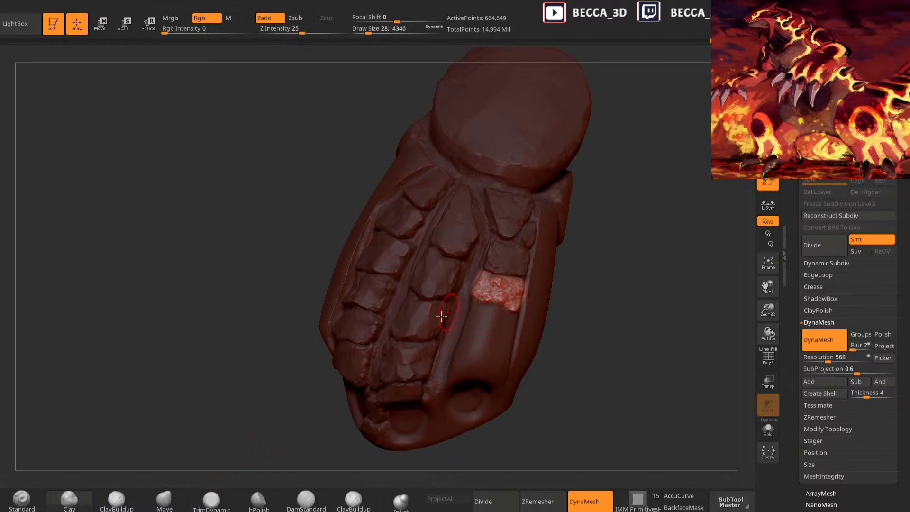
Flatten the third ridge's second block into a chipped plate with TrimDynamic and clear the mask
left_click(212, 500)
right_click_drag(569, 276, 539, 276)
left_click_drag(498, 289, 518, 287)
right_click_drag(546, 285, 591, 272)
left_click_drag(585, 271, 610, 284, "ctrl")
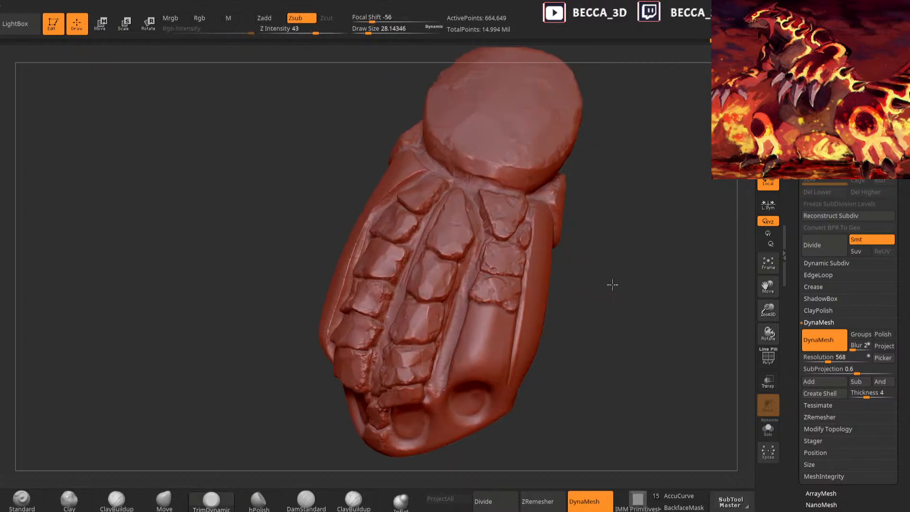
Examine the plates on all three ridges of the hand from several angles
right_click_drag(640, 286, 604, 279)
right_click_drag(721, 195, 639, 189, "ctrl")
mouse_move(525, 434)
right_mouse_down()
mouse_move(463, 437)
mouse_move(457, 424)
mouse_move(618, 226)
mouse_move(573, 252)
mouse_move(575, 282)
mouse_move(536, 308)
right_mouse_up()
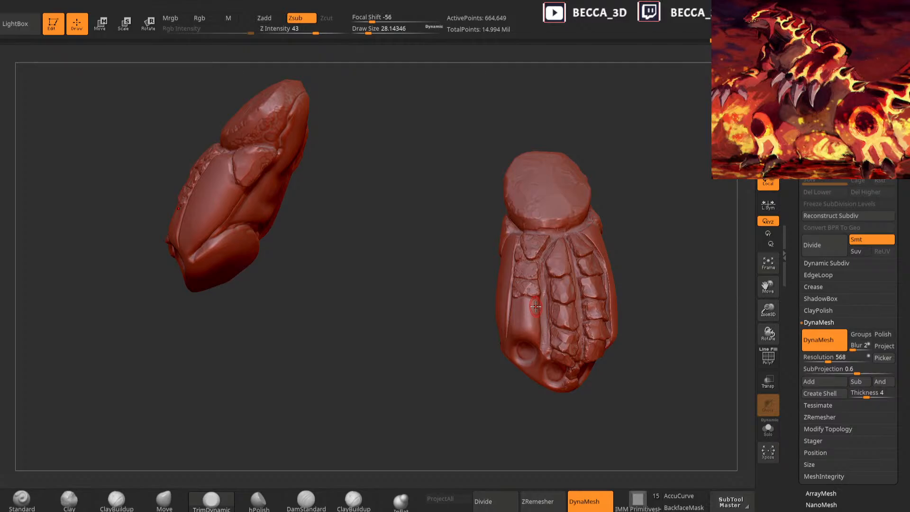
mouse_move(473, 369)
right_mouse_down()
mouse_move(505, 465)
mouse_move(465, 432)
mouse_move(636, 365)
mouse_move(452, 413)
mouse_move(667, 305)
right_mouse_up()
right_click_drag(497, 346, 699, 365, "ctrl")
mouse_move(460, 359)
right_mouse_down("alt")
mouse_move(583, 349)
mouse_move(555, 311)
mouse_move(504, 350)
mouse_move(602, 344)
right_mouse_up("alt")
right_click_drag(664, 236, 632, 280, "alt")
Mask a third block below the two finished square plates on the third ridge, undoing a misplaced mask, at draw size about 23
key("space")
left_click_drag(636, 260, 633, 260)
mouse_move(633, 260)
right_mouse_down()
mouse_move(614, 294)
mouse_move(628, 254)
right_mouse_up()
key("ctrl")
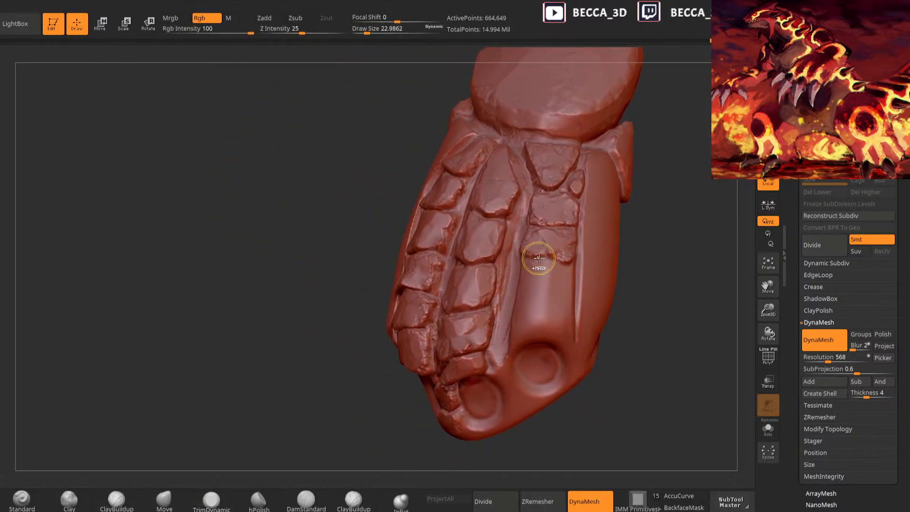
mouse_move(517, 281)
left_mouse_down("ctrl")
mouse_move(578, 284)
mouse_move(553, 260)
left_mouse_up("ctrl")
mouse_move(655, 233)
right_mouse_down()
mouse_move(663, 239)
mouse_move(636, 242)
mouse_move(643, 240)
right_mouse_up()
mouse_move(552, 228)
left_mouse_down("ctrl")
mouse_move(527, 237)
mouse_move(566, 260)
mouse_move(528, 236)
mouse_move(557, 261)
mouse_move(646, 233)
left_mouse_up("ctrl")
key("ctrl+z")
mouse_move(546, 260)
left_mouse_down("ctrl")
mouse_move(524, 263)
mouse_move(519, 290)
left_mouse_up("ctrl")
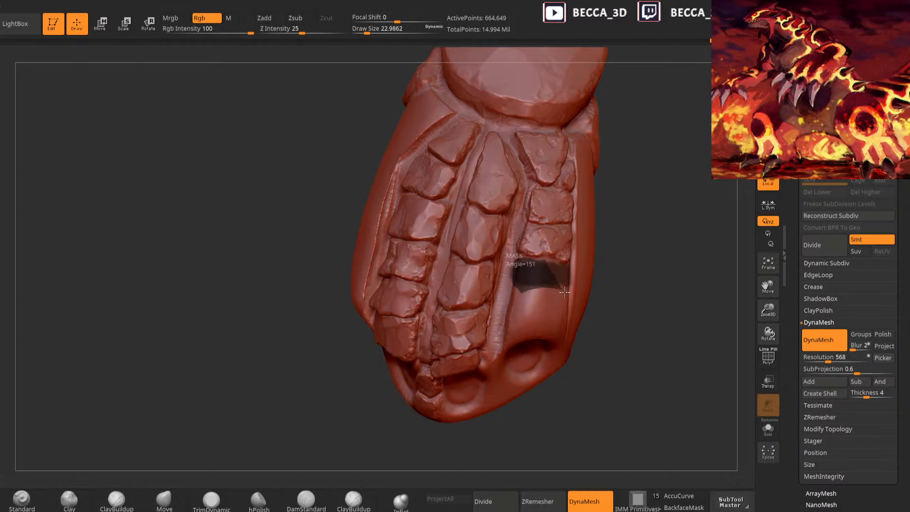
left_click_drag(565, 267, 551, 261, "ctrl")
Refine the third block's mask by extending and trimming its side edges
left_click_drag(634, 271, 565, 292, "alt")
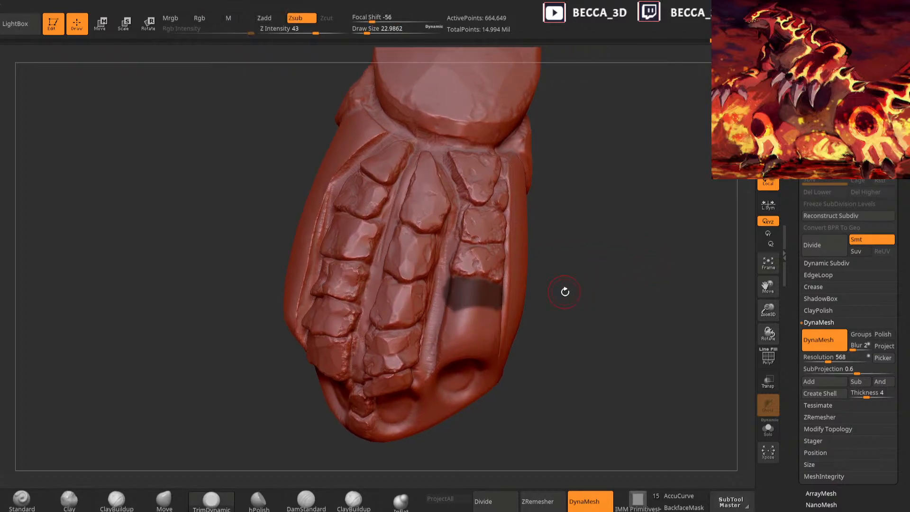
mouse_move(566, 292)
left_mouse_down()
mouse_move(453, 244)
mouse_move(441, 314)
mouse_move(431, 280)
left_mouse_up()
mouse_move(573, 250)
left_mouse_down()
mouse_move(512, 264)
mouse_move(563, 277)
left_mouse_up()
mouse_move(502, 288)
left_mouse_down("ctrl")
mouse_move(495, 311)
mouse_move(550, 290)
left_mouse_up("ctrl")
mouse_move(503, 270)
left_mouse_down("ctrl+alt")
mouse_move(546, 309)
mouse_move(549, 300)
left_mouse_up("ctrl+alt")
left_click_drag(585, 306, 534, 325)
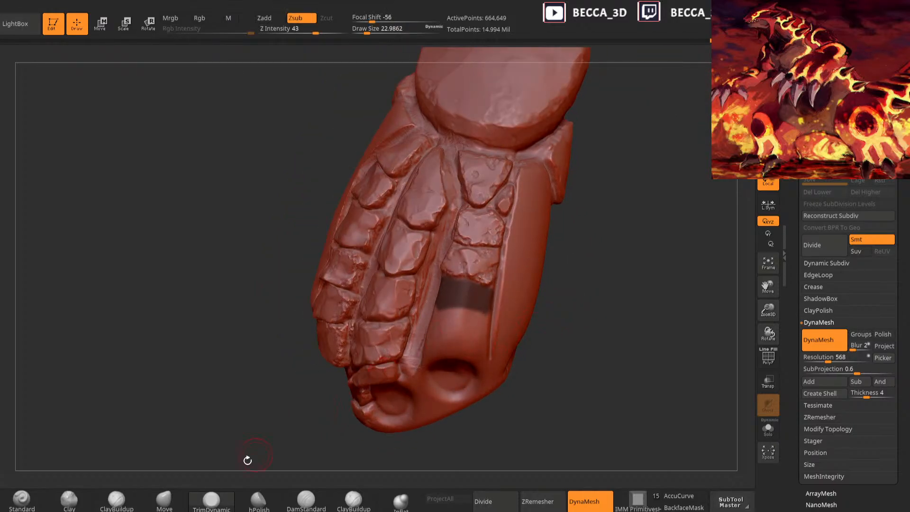
Invert the mask and build up the third block with the Clay brush at draw size about 26
key("space")
left_click(584, 249, "ctrl")
mouse_move(584, 249)
left_mouse_down()
mouse_move(593, 251)
mouse_move(583, 252)
left_mouse_up()
key("space")
left_click_drag(578, 252, 588, 269, "alt")
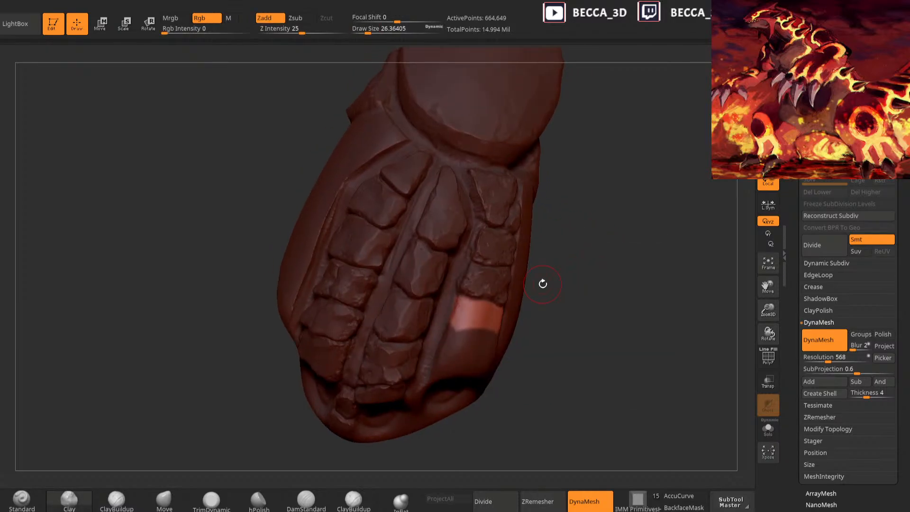
left_click_drag(559, 276, 526, 286)
left_click_drag(471, 326, 495, 334)
Flatten the raised third block's surface with TrimDynamic at draw size about 26 and clear the mask
left_click(211, 499)
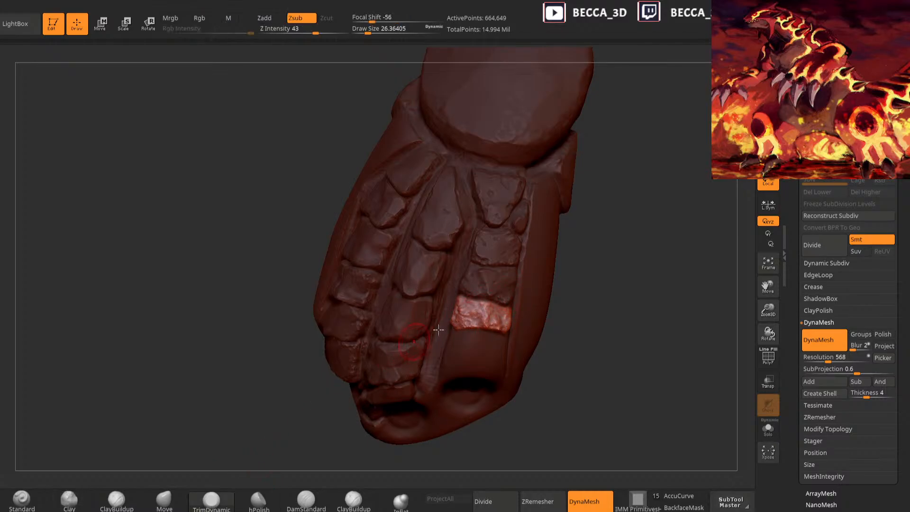
right_click_drag(496, 311, 491, 322)
mouse_move(538, 299)
right_mouse_down()
mouse_move(604, 260)
mouse_move(490, 318)
mouse_move(546, 303)
mouse_move(571, 265)
mouse_move(610, 260)
mouse_move(567, 313)
right_mouse_up()
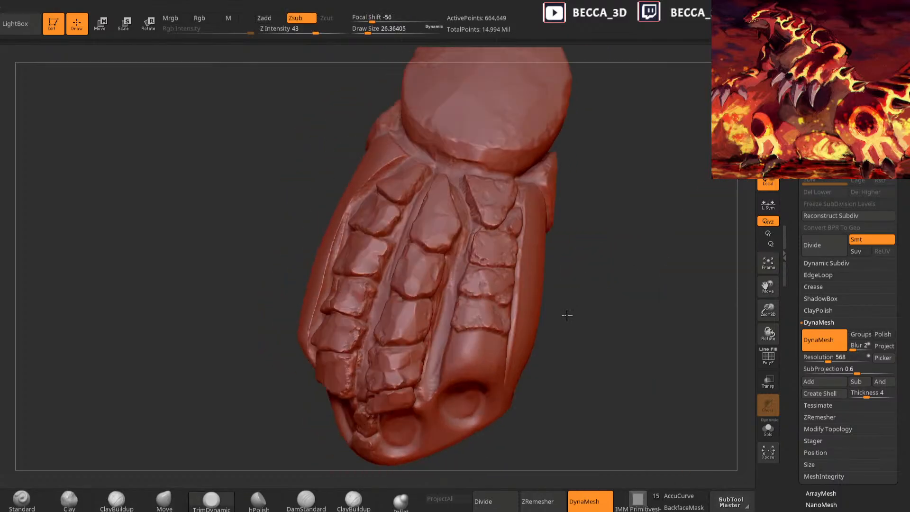
Mask a fourth block directly below the third block on the third ridge at draw size about 26
left_click(306, 501)
right_click_drag(476, 308, 460, 332)
mouse_move(452, 328)
left_mouse_down("ctrl")
mouse_move(474, 350)
mouse_move(505, 347)
left_mouse_up("ctrl")
mouse_move(568, 280)
right_mouse_down("alt")
mouse_move(575, 269)
mouse_move(570, 279)
right_mouse_up("alt")
Invert the mask and build up the fourth block with the Clay brush at draw size about 26
left_click(69, 500)
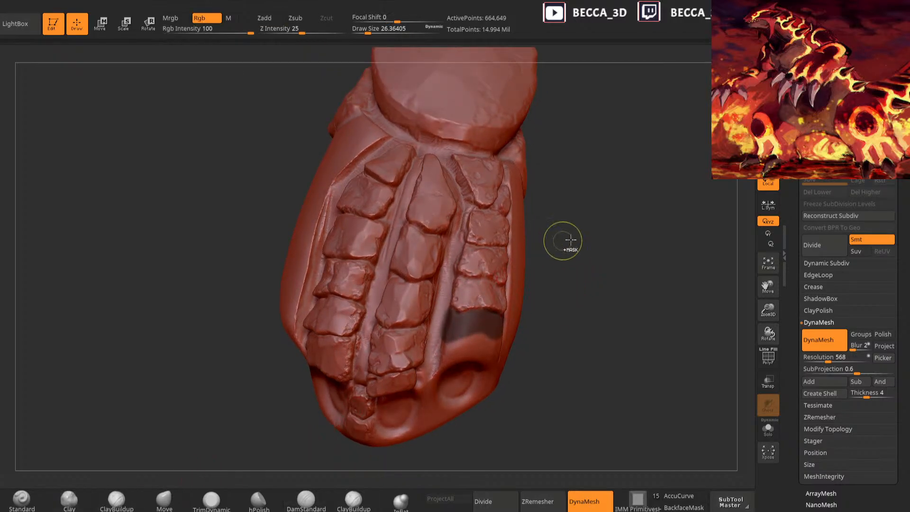
left_click(584, 250, "ctrl")
right_click_drag(520, 321, 526, 321)
mouse_move(503, 335)
left_mouse_down()
mouse_move(508, 314)
mouse_move(454, 327)
mouse_move(504, 320)
left_mouse_up()
Flatten the raised fourth block with TrimDynamic at draw size about 26 and clear the mask
left_click(211, 501)
left_click_drag(565, 279, 550, 288)
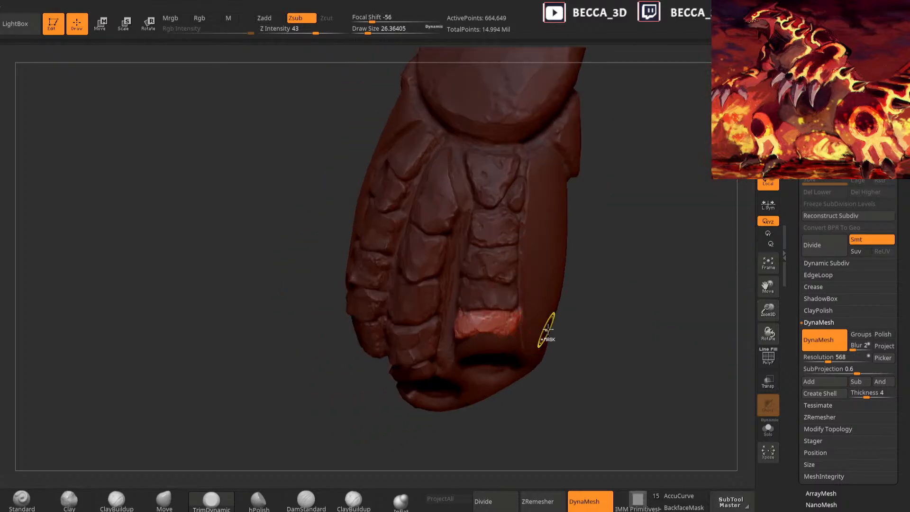
left_click_drag(584, 369, 525, 319)
Mask a fifth block between the fourth block and the claw socket, refine its shape and invert the mask
key("ctrl")
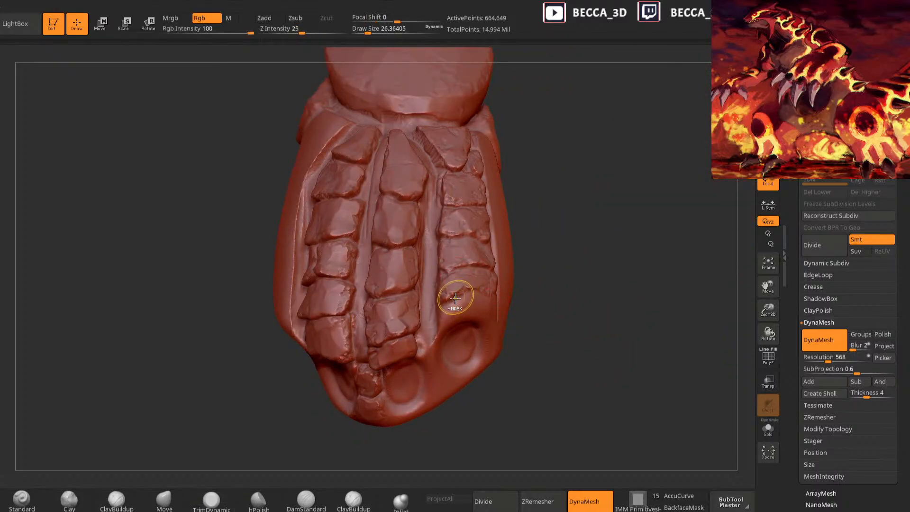
left_click_drag(434, 311, 496, 313, "ctrl")
left_click_drag(576, 273, 532, 268)
mouse_move(453, 304)
left_mouse_down("ctrl")
mouse_move(501, 293)
mouse_move(478, 315)
left_mouse_up("ctrl")
left_click(591, 279, "ctrl")
Build up the fifth block above the claw socket with the Clay brush at draw size about 26
mouse_move(619, 274)
left_mouse_down()
mouse_move(574, 302)
mouse_move(519, 305)
left_mouse_up()
left_click_drag(595, 299, 732, 300)
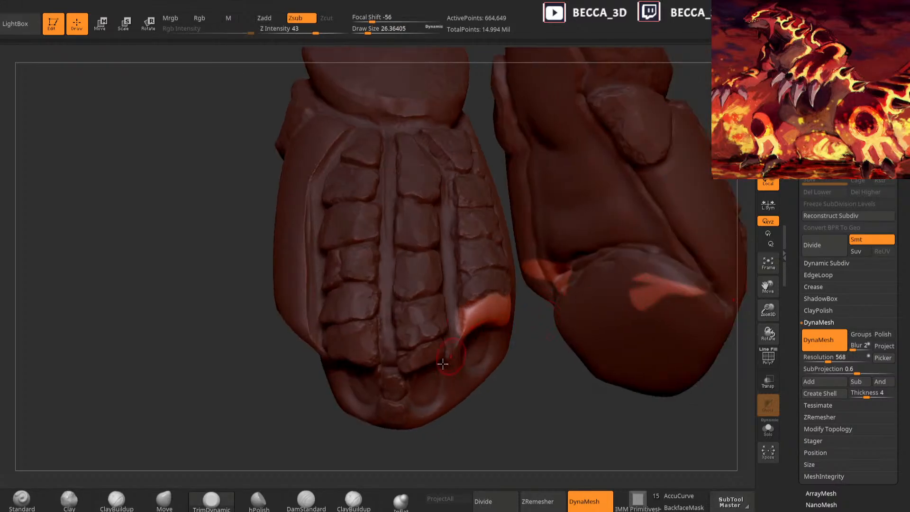
left_click(69, 500)
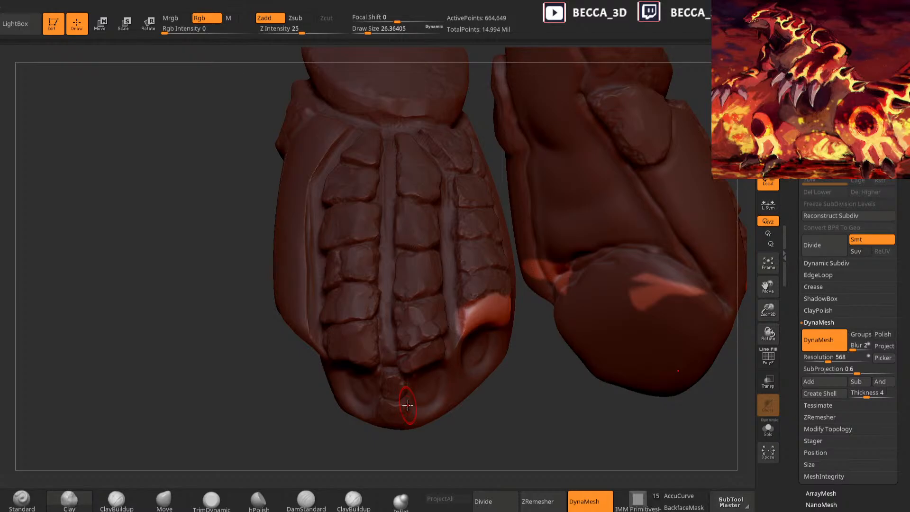
left_click_drag(545, 380, 515, 360)
mouse_move(477, 322)
left_mouse_down()
mouse_move(453, 327)
mouse_move(461, 309)
left_mouse_up()
left_click_drag(553, 264, 519, 280)
mouse_move(477, 314)
left_mouse_down()
mouse_move(497, 318)
mouse_move(508, 290)
left_mouse_up()
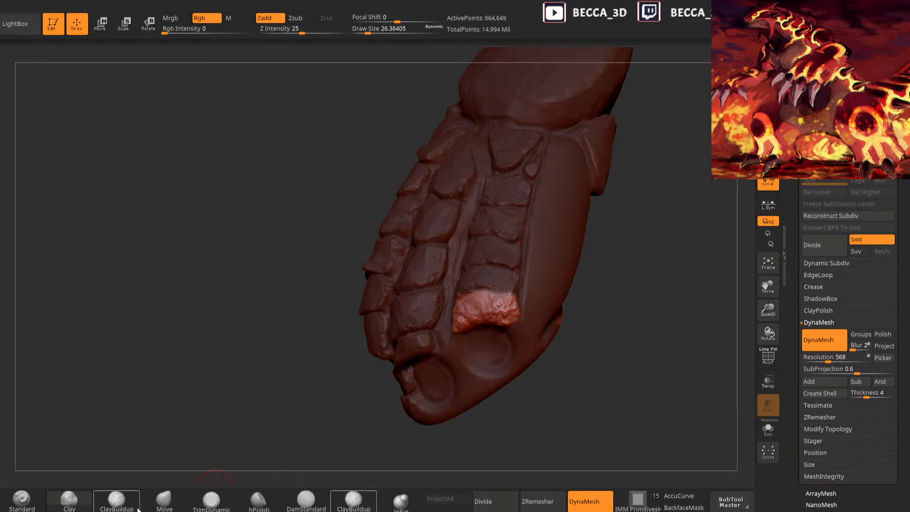
Flatten the fifth block's rough surface and edges with TrimDynamic at draw size about 26
left_click(211, 500)
left_click_drag(254, 452, 316, 446)
left_click_drag(464, 315, 502, 309)
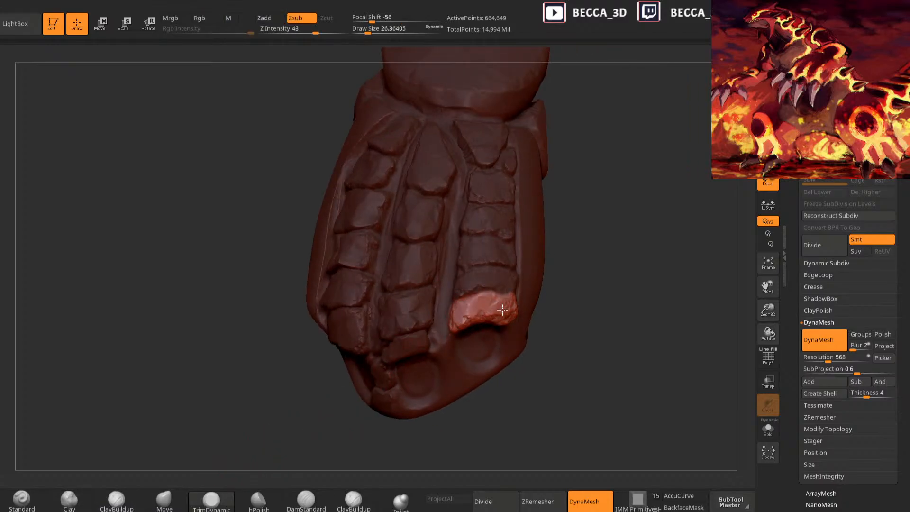
left_click_drag(557, 278, 509, 304)
Clear the mask and carve cracks and chips between the third ridge's blocks with DamStandard at draw size about 20
left_click(306, 499)
left_click_drag(638, 249, 651, 259, "ctrl")
key("space")
mouse_move(641, 241)
left_mouse_down()
mouse_move(642, 251)
mouse_move(663, 248)
left_mouse_up()
mouse_move(553, 282)
left_mouse_down()
mouse_move(564, 370)
mouse_move(574, 256)
mouse_move(539, 323)
mouse_move(529, 269)
left_mouse_up()
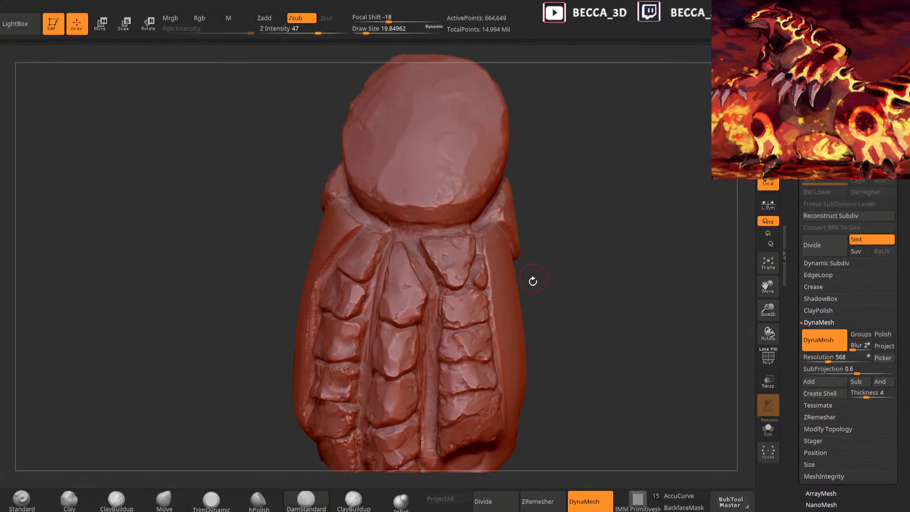
mouse_move(540, 284)
left_mouse_down()
mouse_move(545, 274)
mouse_move(593, 259)
mouse_move(569, 276)
mouse_move(589, 274)
mouse_move(522, 283)
left_mouse_up()
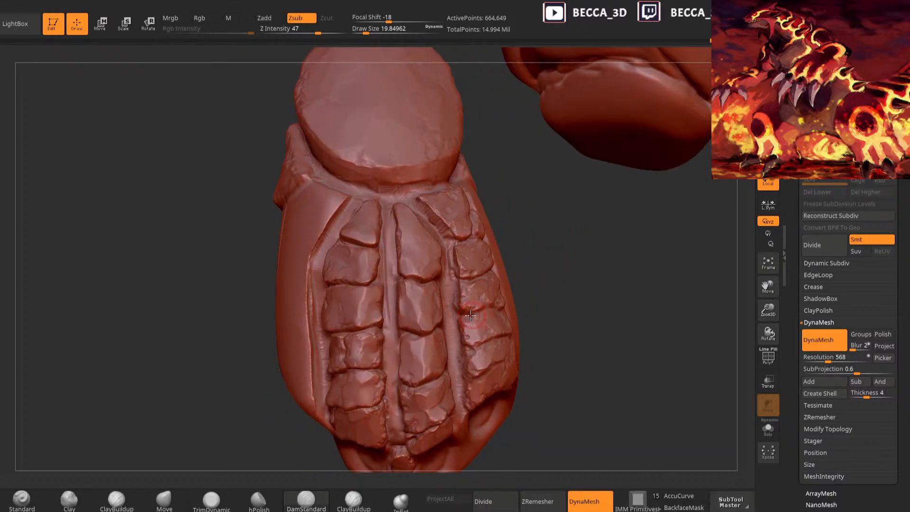
left_click_drag(575, 299, 515, 297)
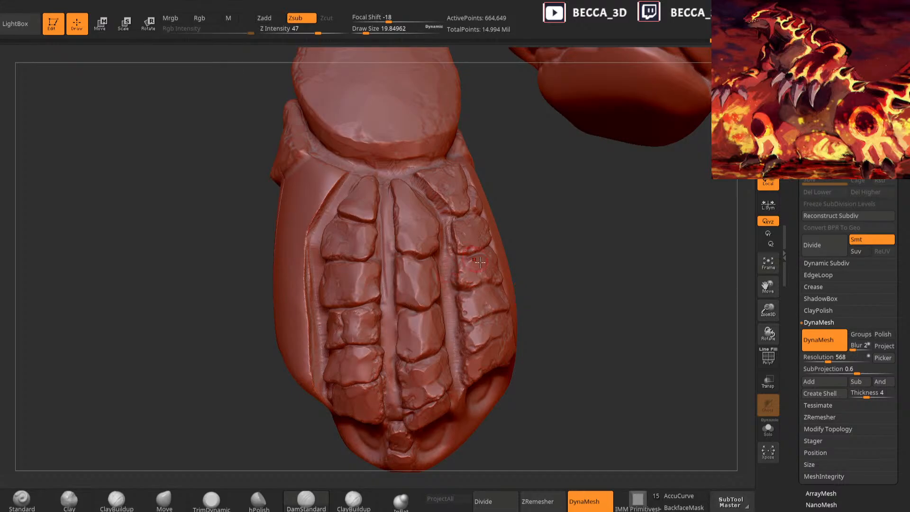
left_click_drag(538, 290, 475, 295)
left_click_drag(555, 258, 460, 296)
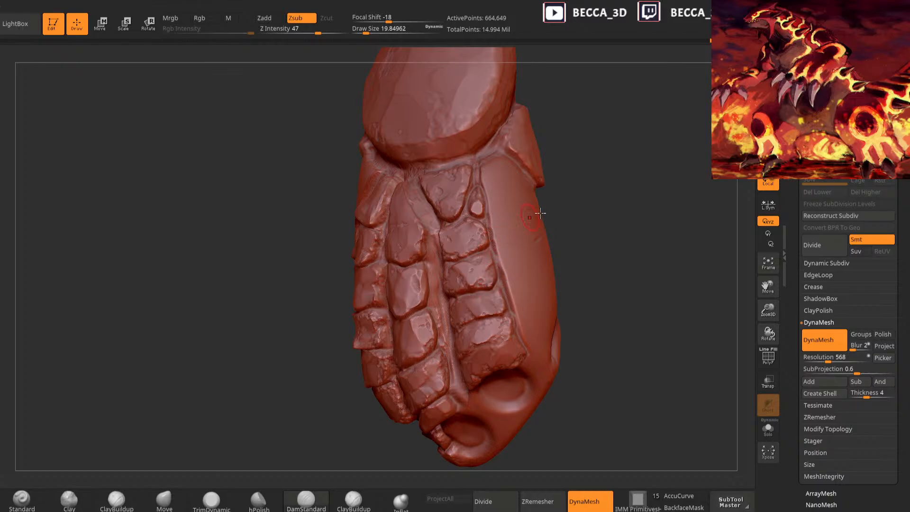
Carve short notches into the smooth outer side of the hand beside the third ridge with DamStandard
left_click_drag(564, 213, 560, 196)
left_click_drag(580, 229, 649, 218)
mouse_move(530, 273)
left_mouse_down()
mouse_move(481, 294)
mouse_move(499, 278)
left_mouse_up()
mouse_move(620, 215)
left_mouse_down()
mouse_move(602, 237)
mouse_move(581, 238)
mouse_move(502, 285)
mouse_move(611, 223)
mouse_move(579, 235)
mouse_move(553, 378)
mouse_move(461, 318)
mouse_move(520, 356)
mouse_move(457, 396)
mouse_move(589, 306)
left_mouse_up()
Sharpen the fifth block's outer corner and lower edge above the claw socket with DamStandard at draw size about 20
key("e")
mouse_move(552, 331)
left_mouse_down()
mouse_move(538, 326)
mouse_move(569, 411)
mouse_move(431, 414)
mouse_move(484, 381)
left_mouse_up()
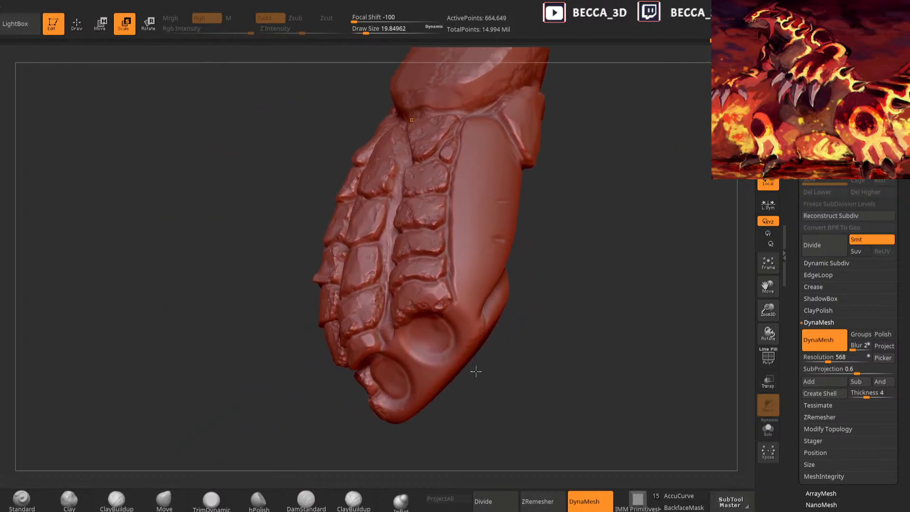
key("q")
mouse_move(531, 272)
left_mouse_down()
mouse_move(536, 264)
mouse_move(453, 298)
left_mouse_up()
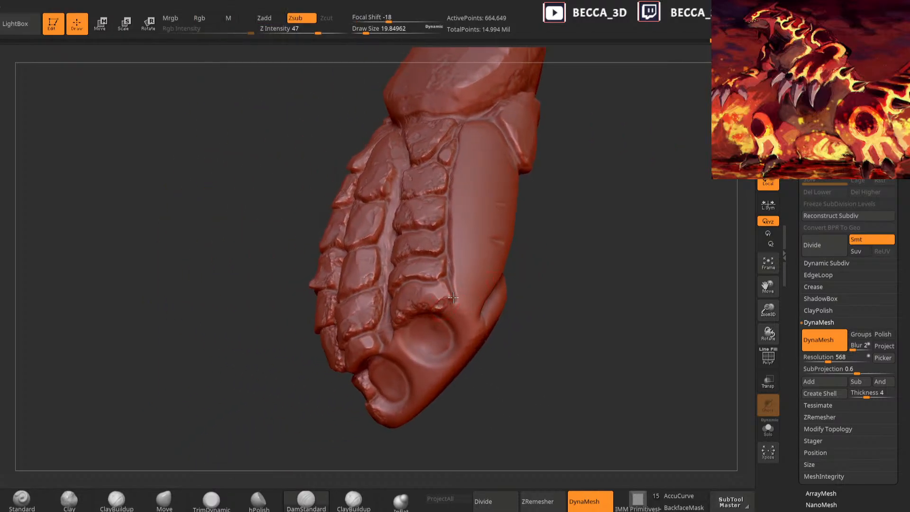
left_click_drag(526, 290, 444, 310)
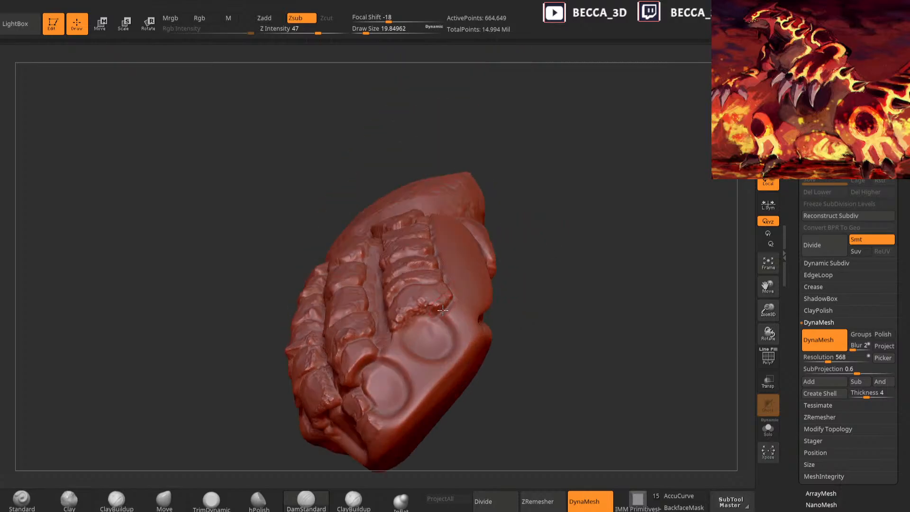
mouse_move(517, 323)
left_mouse_down()
mouse_move(537, 317)
mouse_move(536, 297)
mouse_move(504, 286)
left_mouse_up()
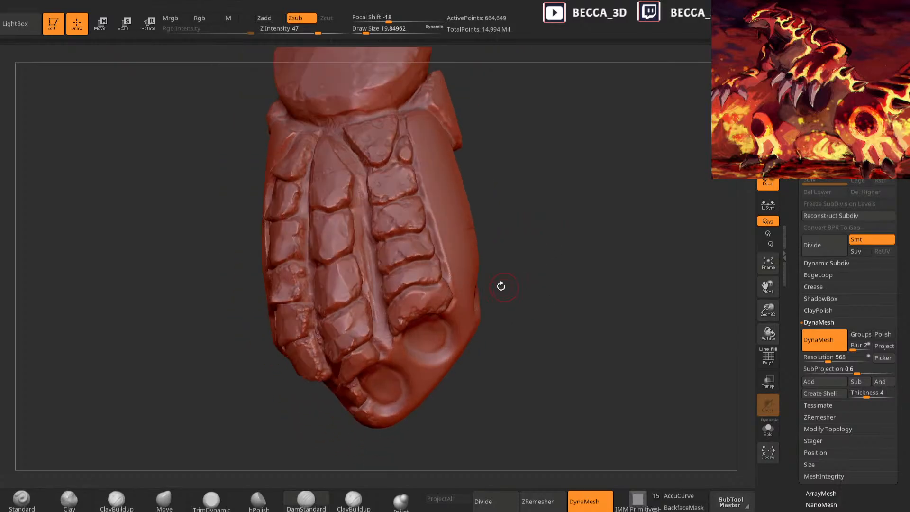
left_click_drag(446, 270, 502, 267)
Isolate the fourth block with an inverted mask and raise it with the Move brush at draw size about 36
left_click(164, 501)
mouse_move(512, 366)
left_mouse_down()
mouse_move(475, 360)
mouse_move(526, 340)
left_mouse_up()
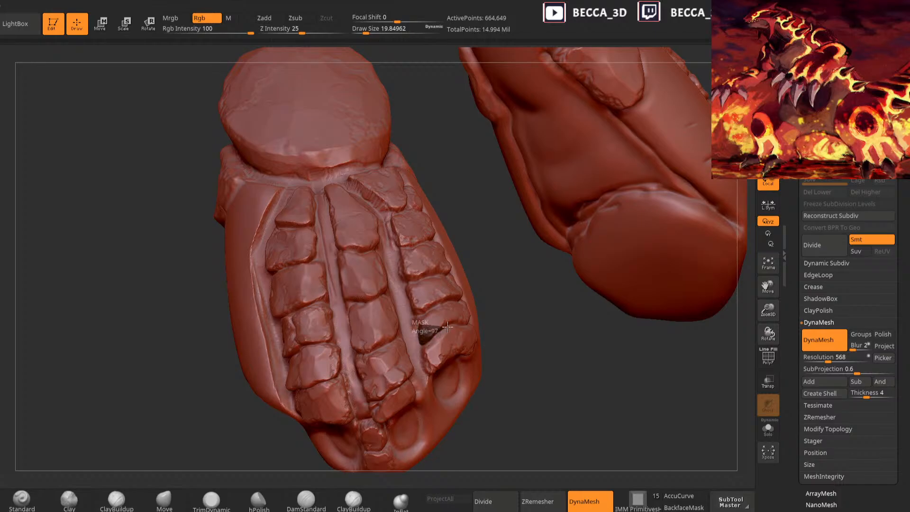
left_click_drag(440, 303, 424, 322, "ctrl")
left_click(506, 287, "ctrl")
key("space")
left_click_drag(507, 290, 512, 324)
mouse_move(440, 338)
left_mouse_down()
mouse_move(493, 315)
mouse_move(450, 311)
mouse_move(525, 285)
left_mouse_up()
Isolate the third block with an inverted mask, pull it outward with the Move brush and clear the mask
left_click(519, 319, "ctrl")
left_click_drag(519, 319, 561, 302)
left_click(524, 309, "ctrl")
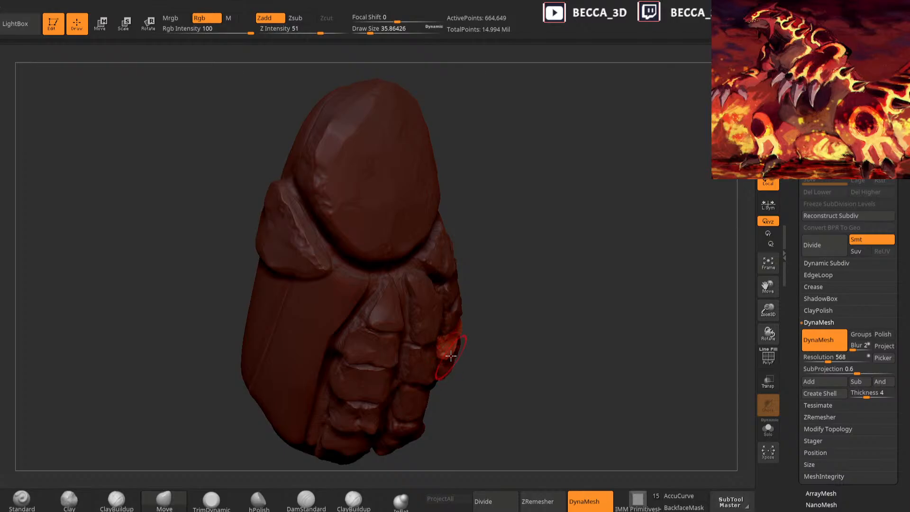
left_click_drag(450, 357, 474, 340)
left_click(501, 287, "ctrl")
Mask the second square block, invert the mask and reshape the block with the Move brush at draw size about 36
left_click_drag(501, 286, 522, 313)
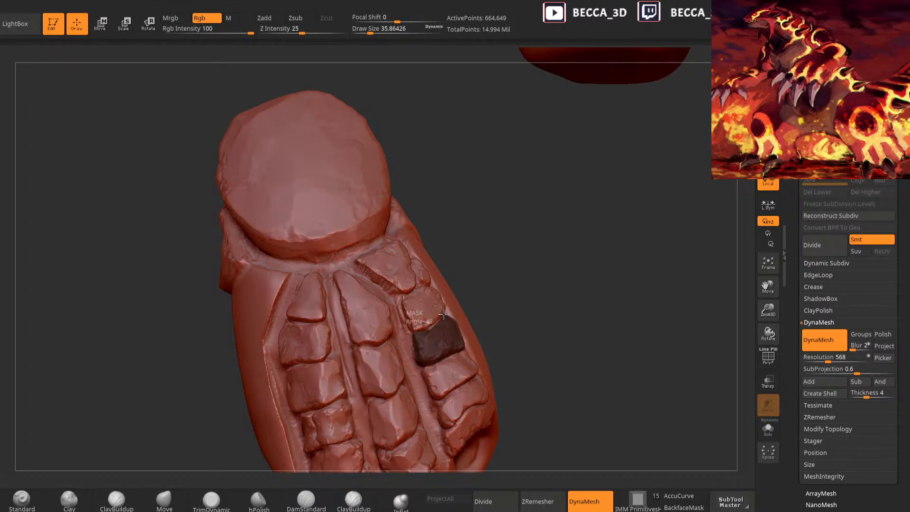
left_click(510, 277, "ctrl")
left_click_drag(520, 269, 428, 353)
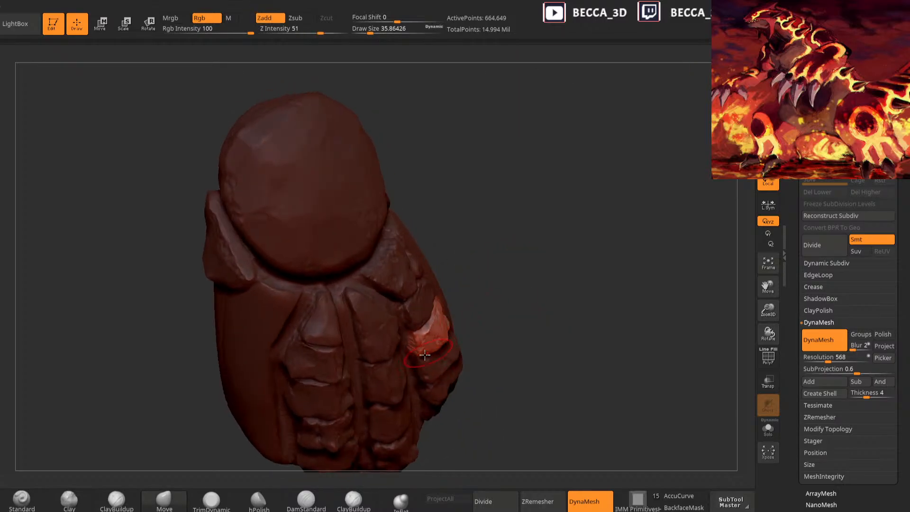
Isolate the small plate near the top of the foot's outer row with an inverted mask and reshape it with the Move brush
left_click(504, 280, "ctrl")
mouse_move(504, 281)
left_mouse_down()
mouse_move(520, 311)
mouse_move(418, 343)
left_mouse_up()
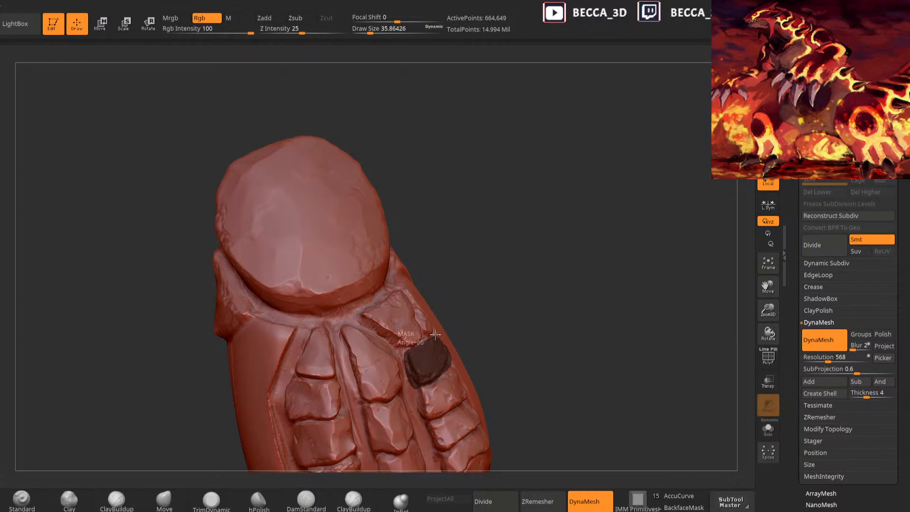
left_click(514, 314, "ctrl")
left_click_drag(514, 314, 435, 361)
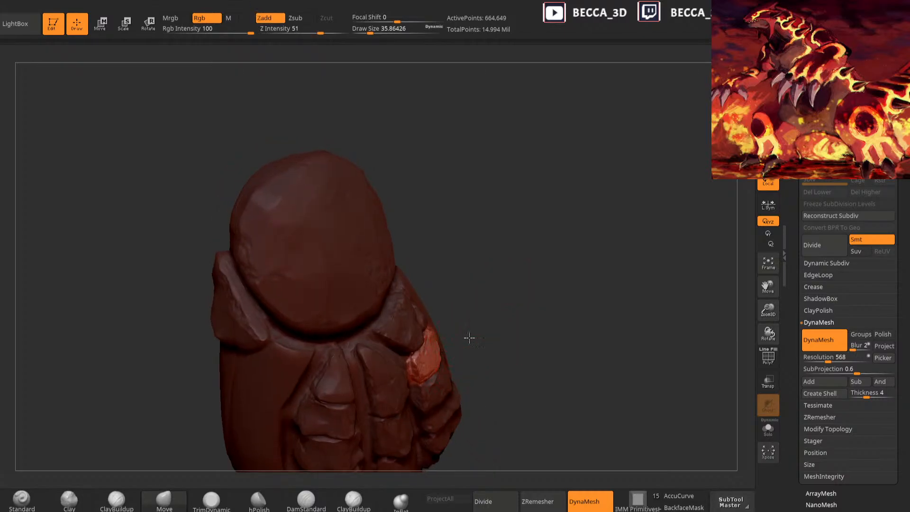
left_click_drag(470, 332, 423, 385)
left_click_drag(441, 343, 460, 357)
Mask the small upper outer-row plate again, invert the mask, adjust the plate's shape with the Move brush, and clear the mask
left_click(520, 288, "ctrl")
key("ctrl")
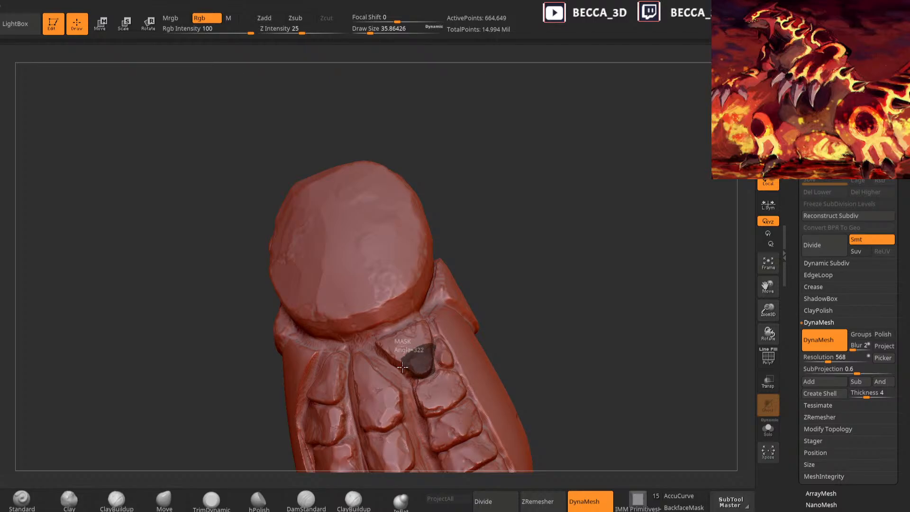
left_click_drag(401, 365, 402, 359, "ctrl")
left_click(510, 300, "ctrl")
left_click_drag(510, 300, 425, 373)
mouse_move(485, 320)
left_mouse_down("ctrl")
mouse_move(512, 331)
mouse_move(427, 313)
mouse_move(457, 339)
mouse_move(455, 374)
mouse_move(458, 345)
left_mouse_up("ctrl")
left_click(531, 302, "ctrl")
left_click_drag(524, 349, 476, 321)
left_click_drag(540, 284, 562, 304, "ctrl")
mouse_move(566, 289)
left_mouse_down("alt")
mouse_move(571, 213)
mouse_move(559, 376)
mouse_move(525, 445)
mouse_move(494, 443)
mouse_move(532, 407)
mouse_move(549, 460)
mouse_move(474, 474)
left_mouse_up("alt")
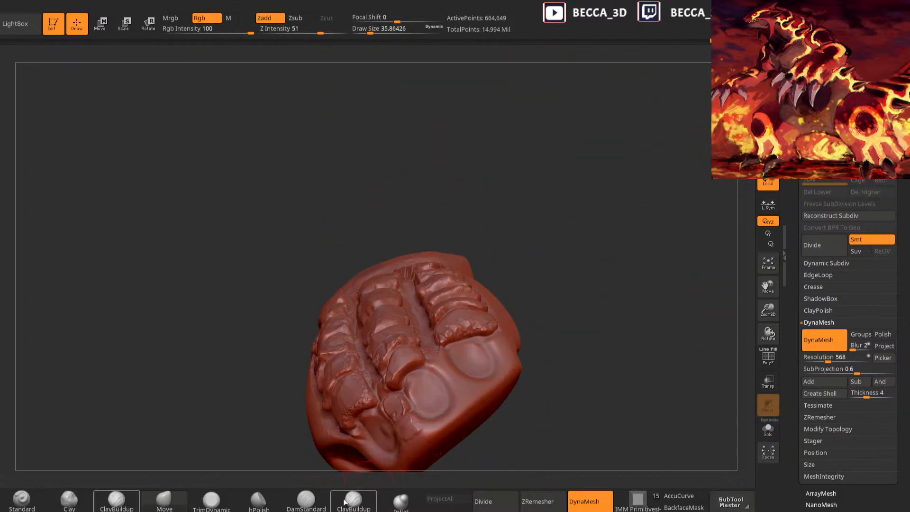
Carve creases around the lowest plates of the outer row with the DamStandard brush, reducing the draw size to about 23
left_click(306, 498)
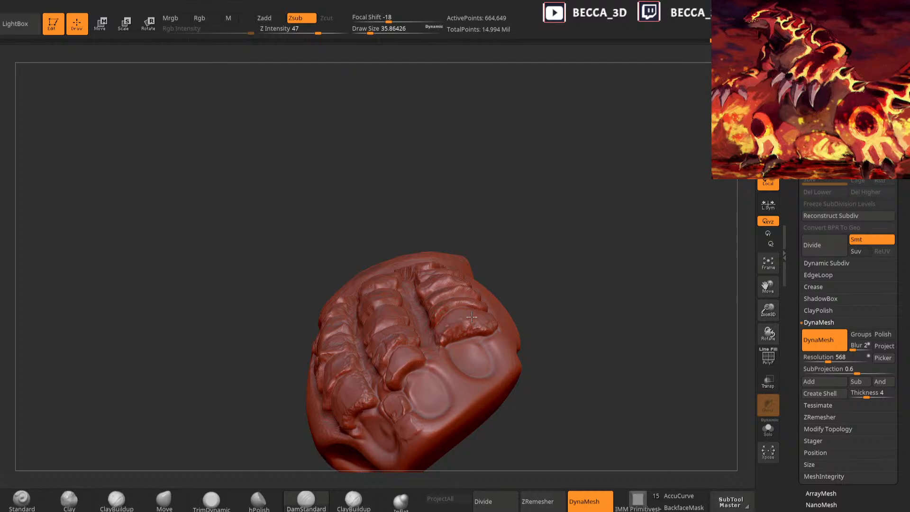
left_click_drag(545, 266, 545, 332)
left_click_drag(454, 328, 495, 315)
left_click_drag(544, 266, 549, 279)
key("s")
left_click_drag(549, 279, 537, 254)
left_click_drag(469, 311, 464, 290)
left_click_drag(538, 279, 547, 280)
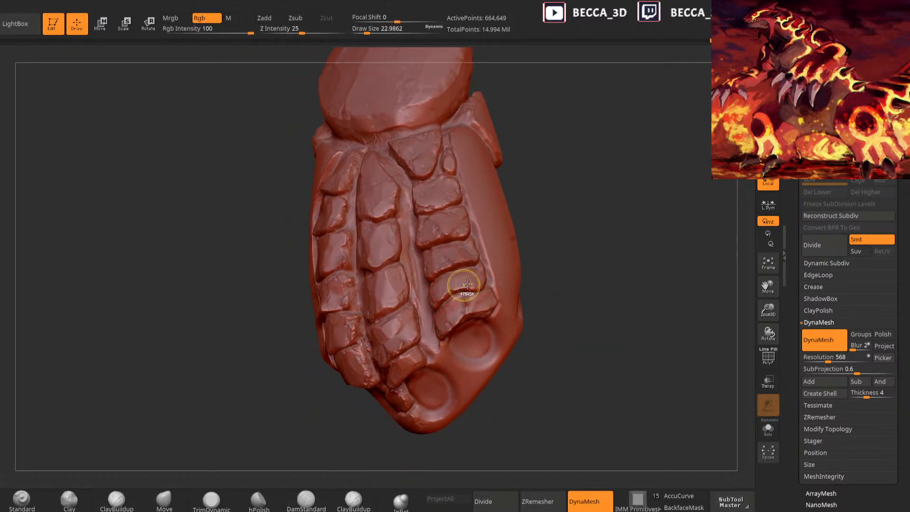
Sharpen the creases between the middle and lower plates of the foot with DamStandard at a draw size of about 23
left_click_drag(512, 253, 543, 201)
left_click_drag(372, 311, 396, 302)
left_click_drag(506, 360, 463, 366)
left_click_drag(388, 305, 408, 292)
left_click_drag(350, 450, 379, 385)
left_click_drag(417, 458, 356, 445)
left_click_drag(483, 237, 445, 327)
left_click_drag(467, 291, 514, 219)
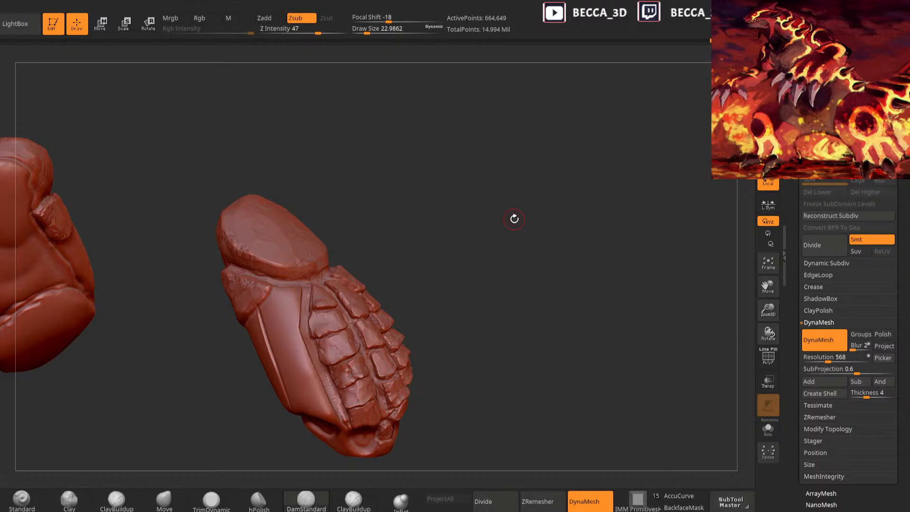
Carve the outline of a new plate at the top of the smooth side panel, beneath the ankle plate
mouse_move(504, 330)
left_mouse_down()
mouse_move(534, 283)
mouse_move(553, 294)
mouse_move(534, 317)
mouse_move(546, 271)
mouse_move(500, 293)
mouse_move(512, 323)
mouse_move(479, 308)
left_mouse_up()
mouse_move(436, 258)
left_mouse_down()
mouse_move(527, 264)
mouse_move(530, 291)
mouse_move(501, 340)
mouse_move(529, 290)
mouse_move(550, 314)
left_mouse_up()
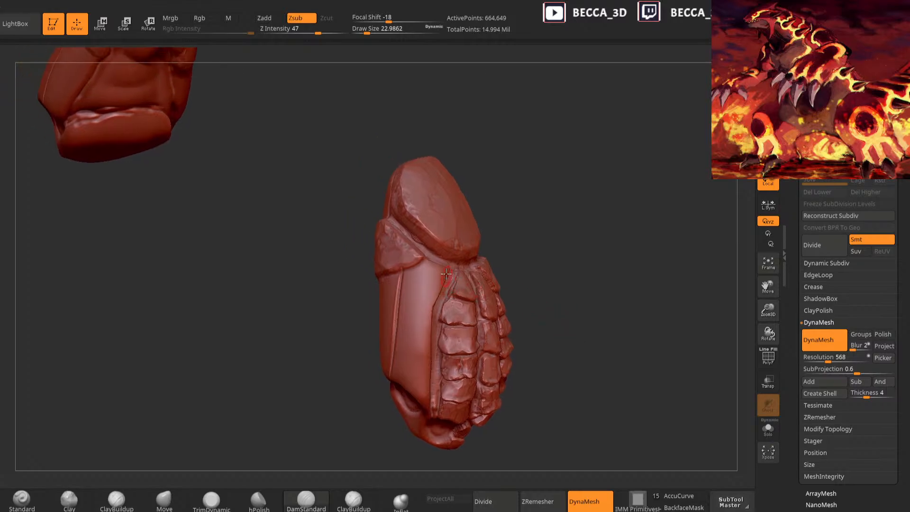
left_click_drag(418, 298, 439, 297)
left_click_drag(517, 263, 541, 253)
left_click_drag(435, 299, 450, 272)
mouse_move(518, 221)
left_mouse_down()
mouse_move(526, 237)
mouse_move(539, 207)
mouse_move(564, 223)
left_mouse_up()
Isolate the side panel's top plate with an inverted mask and build it up using Clay at a draw size of about 28
mouse_move(427, 266)
left_mouse_down("ctrl")
mouse_move(394, 280)
mouse_move(434, 318)
mouse_move(451, 308)
mouse_move(463, 258)
mouse_move(398, 275)
left_mouse_up("ctrl")
left_click(69, 500)
key("space")
left_click_drag(564, 201, 520, 231)
mouse_move(393, 288)
left_mouse_down("ctrl")
mouse_move(426, 311)
mouse_move(457, 281)
left_mouse_up("ctrl")
left_click_drag(534, 233, 495, 241)
Flatten the built-up top plate of the side panel into stone-like facets with TrimDynamic and clear the mask
left_click(211, 500)
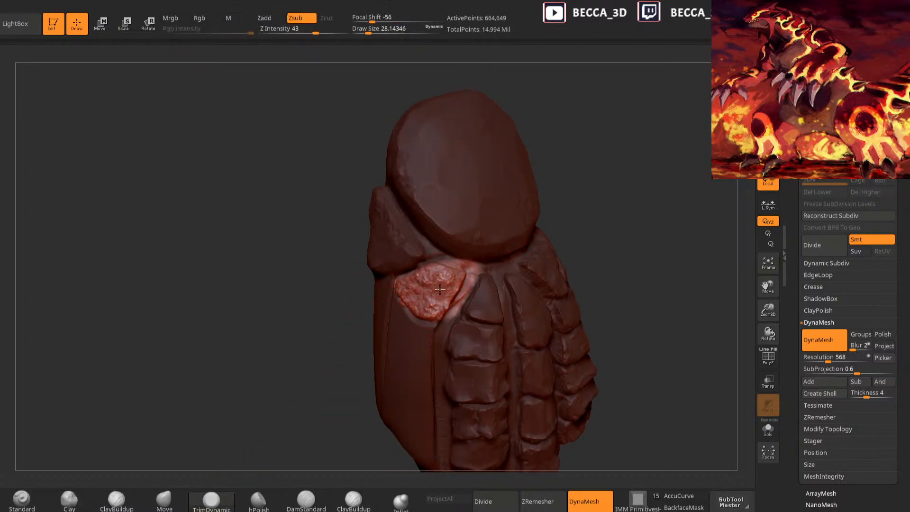
left_click_drag(418, 286, 446, 280)
left_click_drag(546, 231, 538, 234)
mouse_move(437, 306)
left_mouse_down()
mouse_move(422, 313)
mouse_move(432, 274)
left_mouse_up()
left_click_drag(553, 225, 519, 269)
left_click_drag(620, 177, 629, 183, "ctrl")
Reduce the TrimDynamic draw size to about 20 and trim the edges around the side panel's new top plate
key("space")
left_click_drag(636, 176, 641, 190)
key("space")
left_click_drag(537, 206, 537, 207)
left_click_drag(612, 176, 540, 211)
left_click_drag(465, 281, 455, 291)
left_click_drag(379, 364, 378, 395)
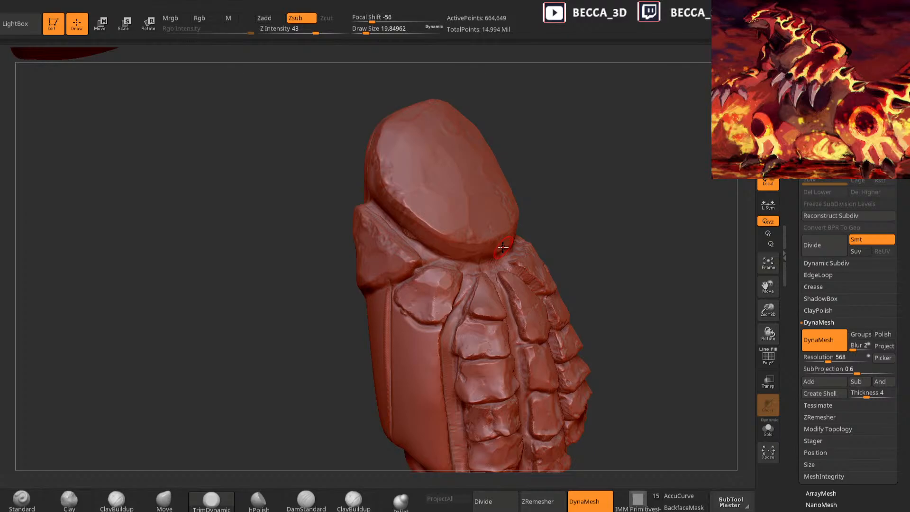
mouse_move(585, 242)
left_mouse_down()
mouse_move(609, 244)
mouse_move(583, 256)
mouse_move(631, 241)
left_mouse_up()
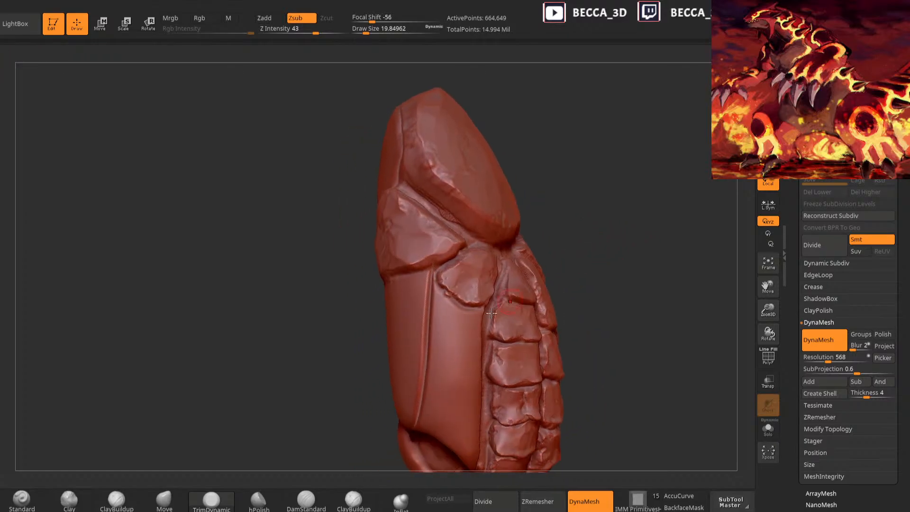
Carve the top plate's outline deeper with DamStandard and cut a line across the side panel to outline a second plate
left_click(306, 502)
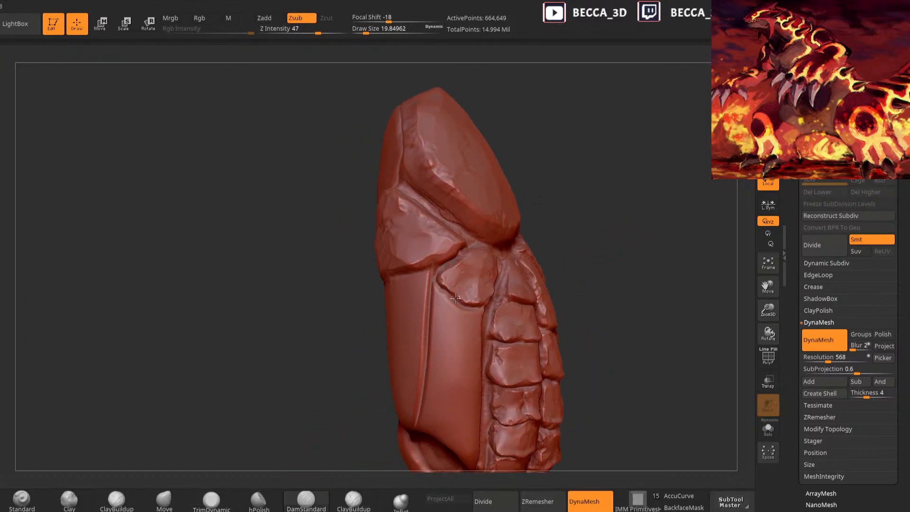
left_click_drag(447, 294, 486, 306)
mouse_move(587, 259)
left_mouse_down()
mouse_move(598, 234)
mouse_move(638, 225)
left_mouse_up()
left_click_drag(481, 285, 487, 295)
left_click_drag(633, 218, 546, 238)
mouse_move(449, 263)
left_mouse_down()
mouse_move(439, 267)
mouse_move(438, 306)
mouse_move(466, 313)
left_mouse_up()
left_click_drag(538, 263, 612, 232)
mouse_move(446, 310)
left_mouse_down()
mouse_move(496, 326)
mouse_move(493, 268)
left_mouse_up()
mouse_move(564, 223)
left_mouse_down()
mouse_move(603, 202)
mouse_move(575, 229)
left_mouse_up()
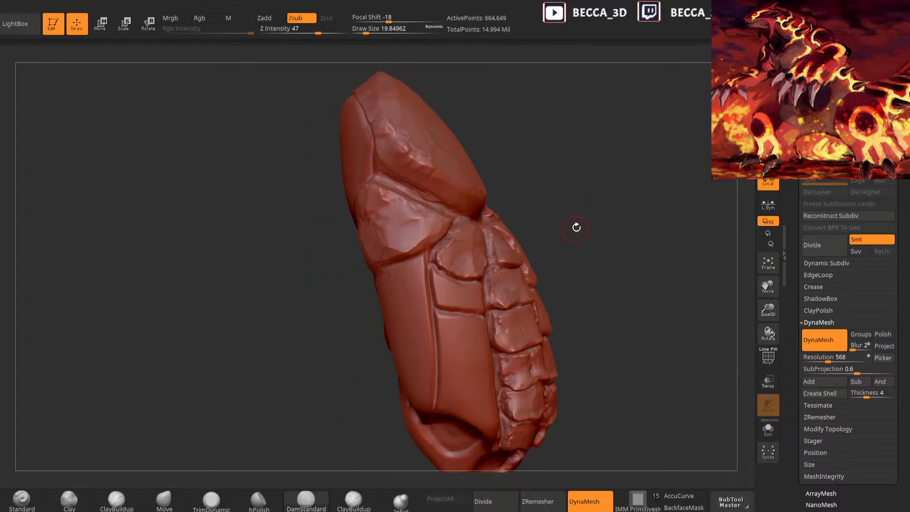
Isolate the side panel's second plate with an inverted mask and build it up using Clay at a draw size of about 25
mouse_move(440, 307)
left_mouse_down()
mouse_move(444, 284)
mouse_move(467, 316)
mouse_move(488, 294)
mouse_move(455, 273)
left_mouse_up()
left_click(596, 198, "ctrl")
mouse_move(595, 197)
left_mouse_down()
mouse_move(584, 193)
mouse_move(490, 280)
left_mouse_up()
mouse_move(601, 218)
left_mouse_down()
mouse_move(648, 181)
mouse_move(529, 220)
left_mouse_up()
left_click(69, 499)
right_click(472, 271)
left_click_drag(472, 271, 476, 272)
left_click_drag(470, 316, 503, 321)
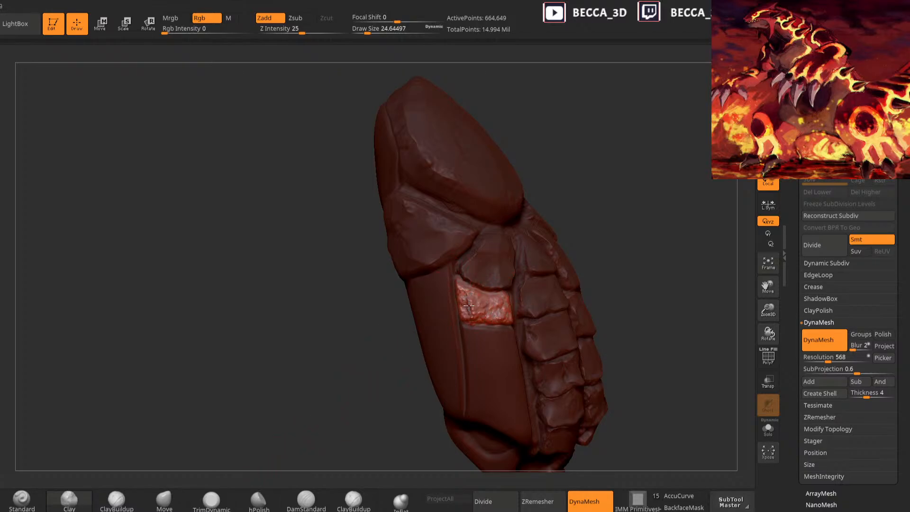
Flatten the second side plate's rough surface with TrimDynamic and clear the mask
left_click(211, 499)
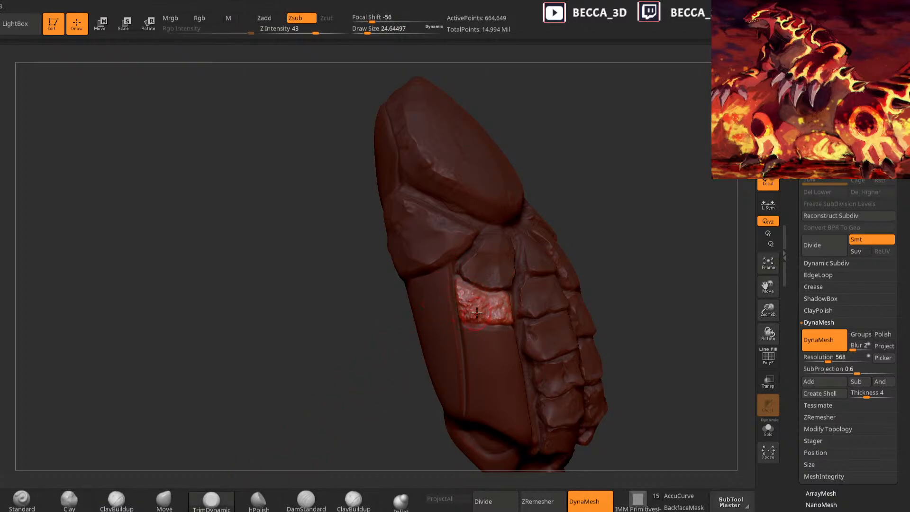
left_click_drag(468, 299, 480, 307)
left_click_drag(593, 204, 561, 218)
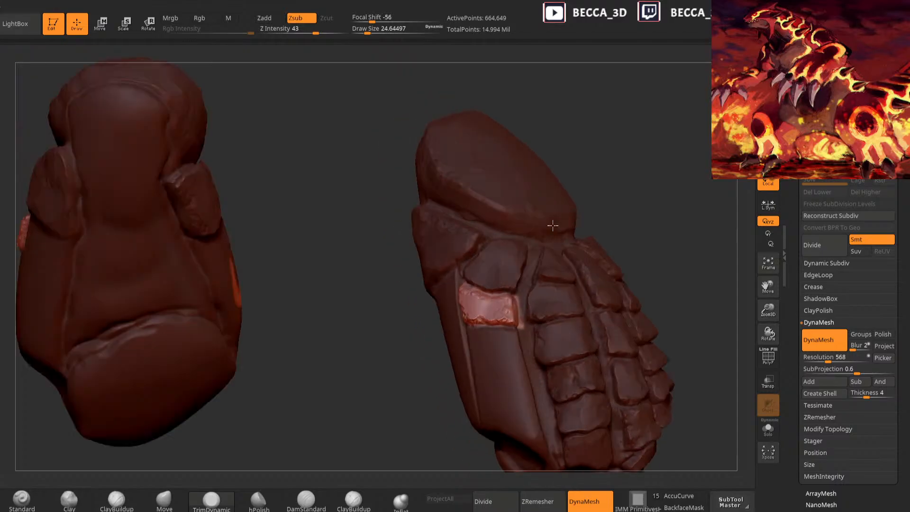
left_click_drag(619, 197, 534, 272)
left_click_drag(559, 218, 583, 231)
Paint a mask for a third plate directly below the second side plate and invert it
key("ctrl")
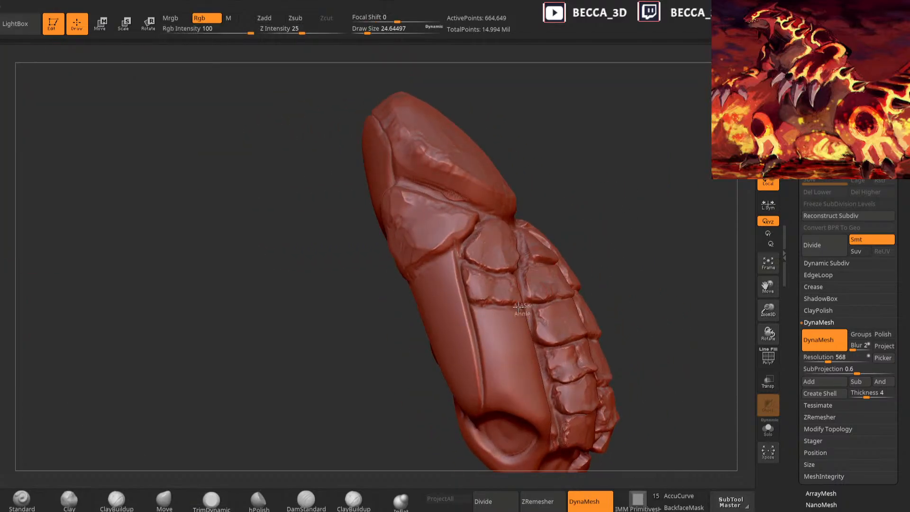
mouse_move(478, 306)
left_mouse_down("ctrl")
mouse_move(519, 341)
mouse_move(525, 308)
mouse_move(507, 305)
mouse_move(528, 349)
mouse_move(538, 342)
left_mouse_up("ctrl")
right_click_drag(550, 327, 516, 312)
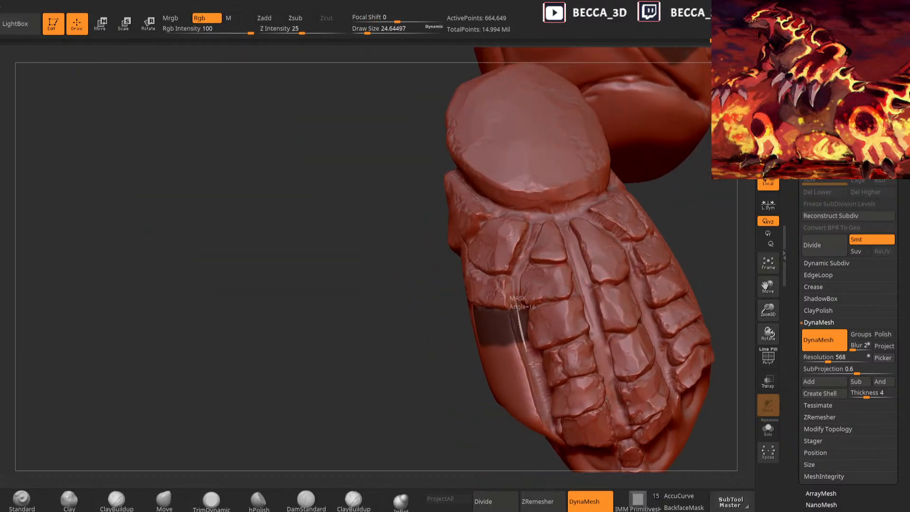
right_click_drag(422, 427, 484, 287)
left_click(607, 244, "ctrl")
Build up volume on the third side plate with the Clay brush
right_click_drag(616, 247, 593, 274)
left_click(69, 501)
left_click_drag(489, 294, 501, 323)
right_click_drag(606, 245, 564, 252)
left_click_drag(521, 296, 542, 315)
right_click_drag(615, 219, 394, 389)
Flatten the third side plate into facets with TrimDynamic
left_click(212, 500)
mouse_move(374, 434)
right_mouse_down()
mouse_move(494, 298)
mouse_move(549, 277)
mouse_move(522, 299)
right_mouse_up()
right_click_drag(393, 445, 369, 428)
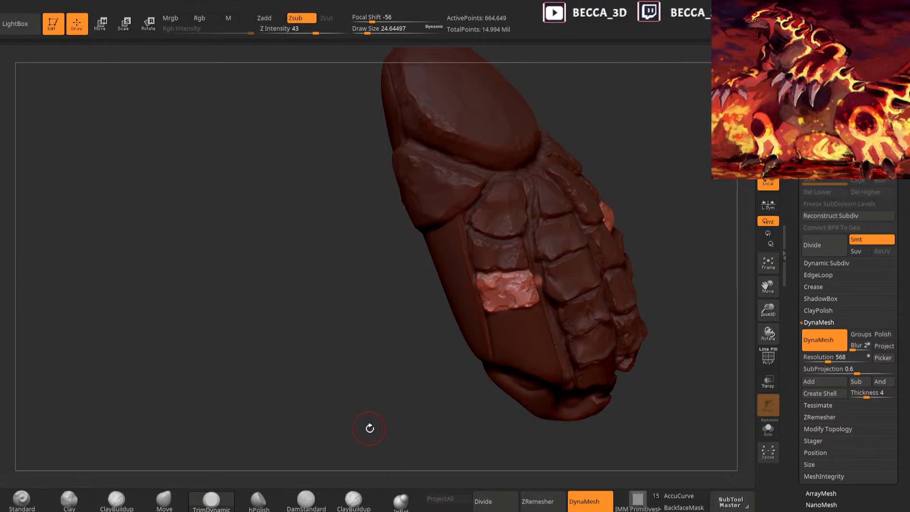
Pull the third side plate's edges into shape with the Move brush at a draw size of about 36
left_click(167, 498)
key("space")
left_click_drag(632, 205, 654, 204)
mouse_move(657, 203)
right_mouse_down()
mouse_move(627, 205)
mouse_move(618, 214)
mouse_move(654, 195)
mouse_move(522, 284)
right_mouse_up()
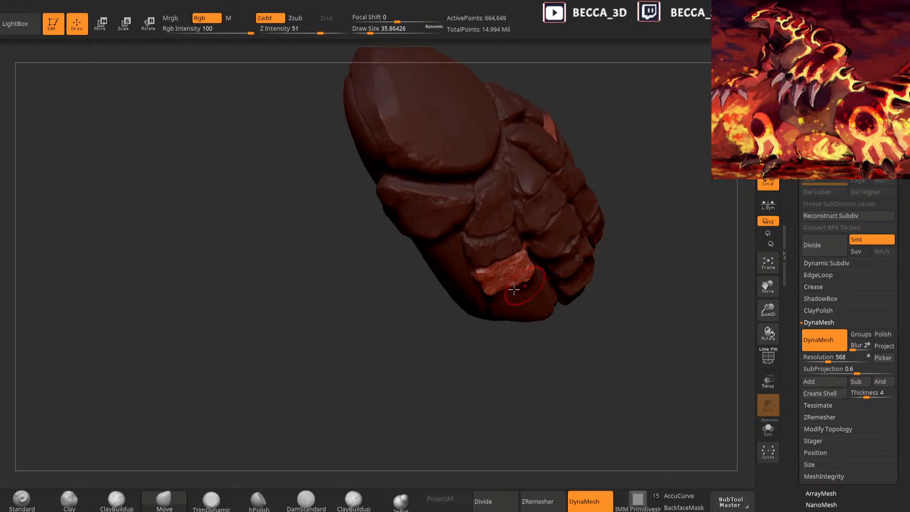
right_click_drag(493, 318, 543, 262)
mouse_move(632, 221)
right_mouse_down()
mouse_move(501, 261)
mouse_move(474, 291)
right_mouse_up()
mouse_move(561, 212)
right_mouse_down()
mouse_move(483, 248)
mouse_move(422, 355)
mouse_move(528, 251)
right_mouse_up()
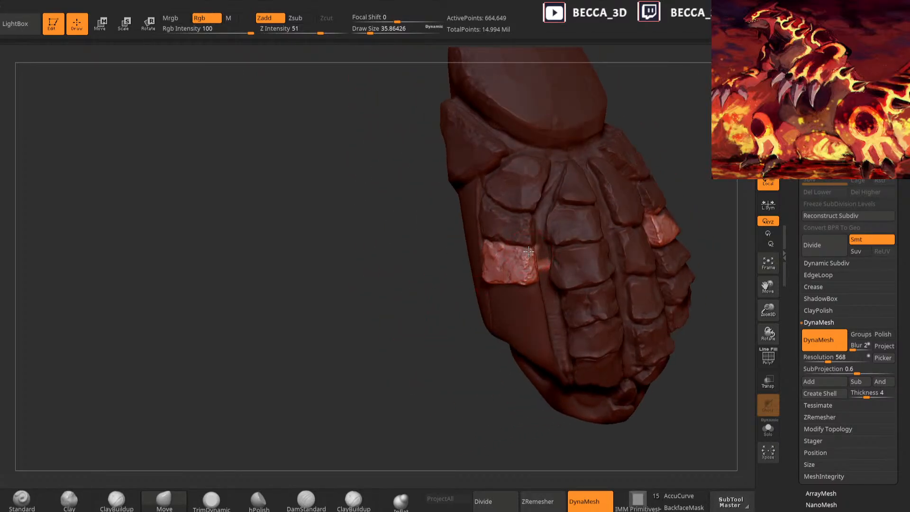
Carve cracks into the third side plate using DamStandard at a draw size of about 17, and clear the mask
left_click(322, 489)
key("space")
mouse_move(390, 394)
right_mouse_down()
mouse_move(384, 424)
mouse_move(474, 245)
mouse_move(534, 234)
right_mouse_up()
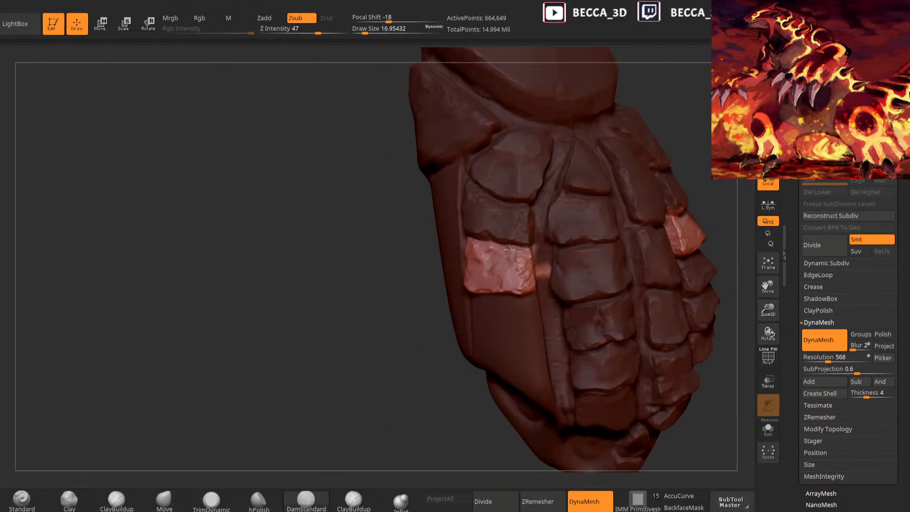
mouse_move(398, 403)
right_mouse_down()
mouse_move(380, 380)
mouse_move(380, 417)
mouse_move(357, 407)
right_mouse_up()
mouse_move(393, 360)
left_mouse_down()
mouse_move(413, 418)
mouse_move(444, 417)
left_mouse_up()
Deepen the grooves bordering the side plates, between the smooth side panel and the neighbouring plate row, with DamStandard
left_click_drag(699, 172, 735, 185)
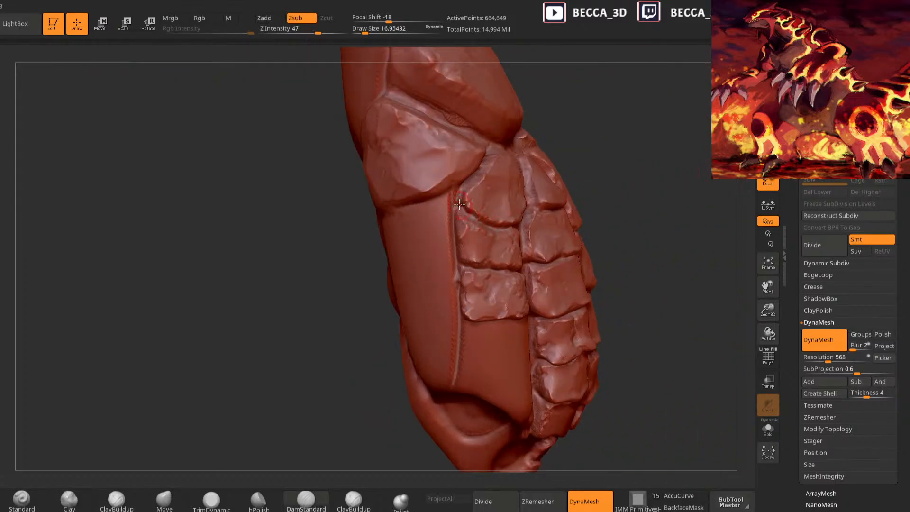
mouse_move(638, 172)
left_mouse_down()
mouse_move(628, 163)
mouse_move(621, 212)
mouse_move(535, 223)
left_mouse_up()
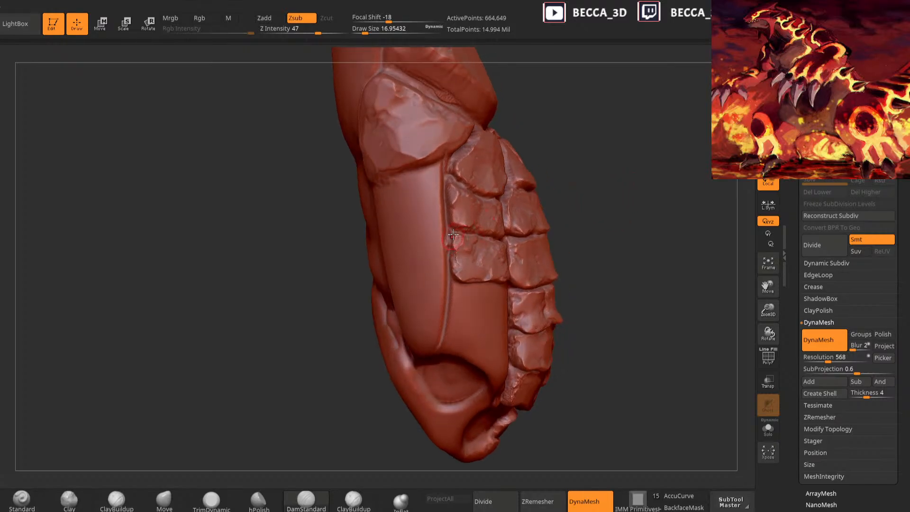
mouse_move(593, 249)
left_mouse_down()
mouse_move(687, 229)
mouse_move(681, 183)
mouse_move(659, 193)
mouse_move(656, 222)
mouse_move(597, 244)
left_mouse_up()
mouse_move(371, 374)
left_mouse_down()
mouse_move(317, 431)
mouse_move(335, 411)
left_mouse_up()
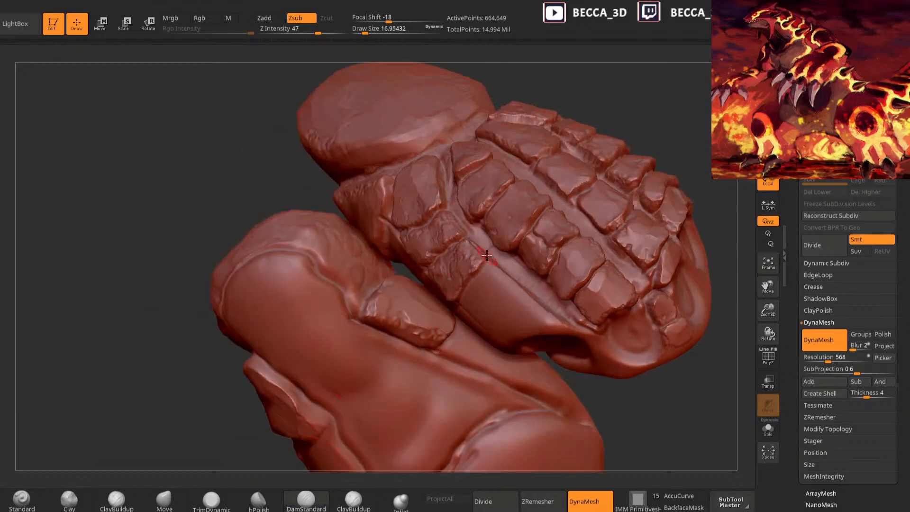
left_click_drag(697, 142, 639, 136)
Paint a mask for a fourth plate directly below the third side plate and invert it
mouse_move(465, 291)
left_mouse_down()
mouse_move(474, 303)
mouse_move(507, 293)
left_mouse_up()
left_click_drag(615, 163, 471, 289)
left_click_drag(455, 375, 480, 268)
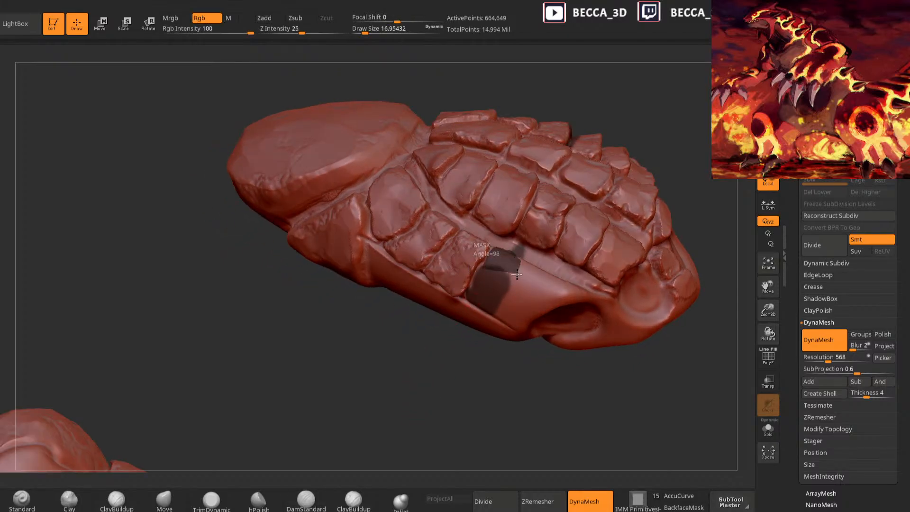
mouse_move(436, 371)
left_mouse_down()
mouse_move(510, 257)
mouse_move(471, 335)
mouse_move(513, 422)
mouse_move(515, 248)
left_mouse_up()
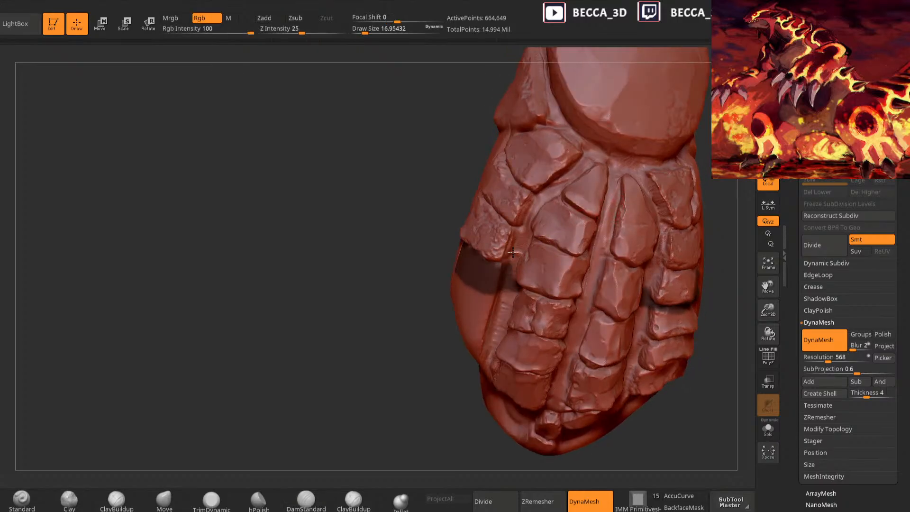
left_click_drag(406, 335, 418, 366)
left_click_drag(587, 219, 561, 226)
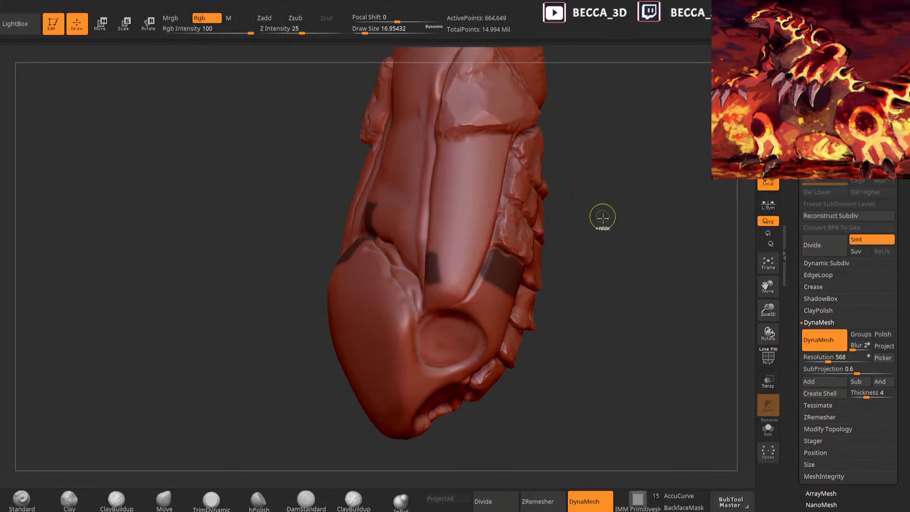
left_click(597, 220, "ctrl")
Build up the fourth side plate using the Clay brush at a draw size of about 28
left_click(69, 501)
key("space")
mouse_move(581, 181)
left_mouse_down()
mouse_move(604, 181)
mouse_move(573, 188)
left_mouse_up()
key("space")
mouse_move(467, 261)
left_mouse_down()
mouse_move(465, 278)
mouse_move(491, 287)
left_mouse_up()
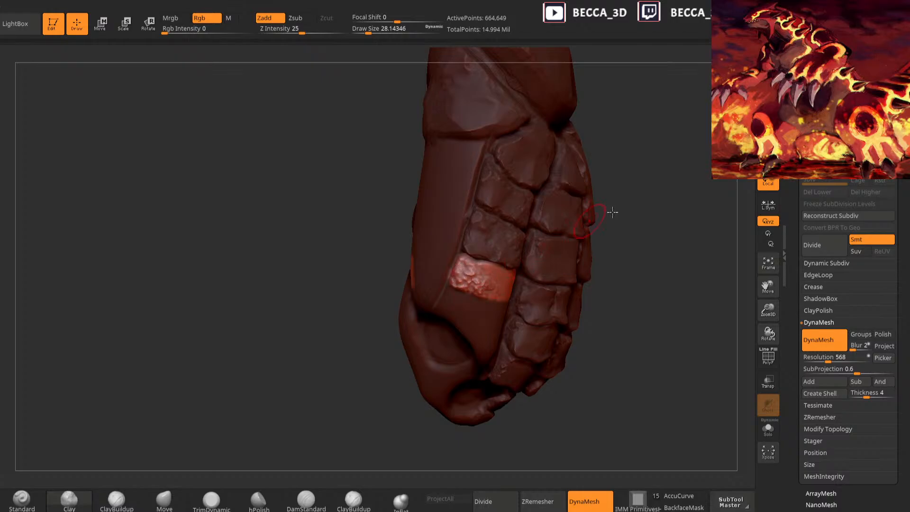
left_click_drag(598, 218, 497, 298)
mouse_move(477, 340)
left_mouse_down()
mouse_move(455, 343)
mouse_move(477, 350)
left_mouse_up()
mouse_move(498, 281)
left_mouse_down()
mouse_move(470, 284)
mouse_move(456, 299)
left_mouse_up()
left_click_drag(589, 188, 495, 280)
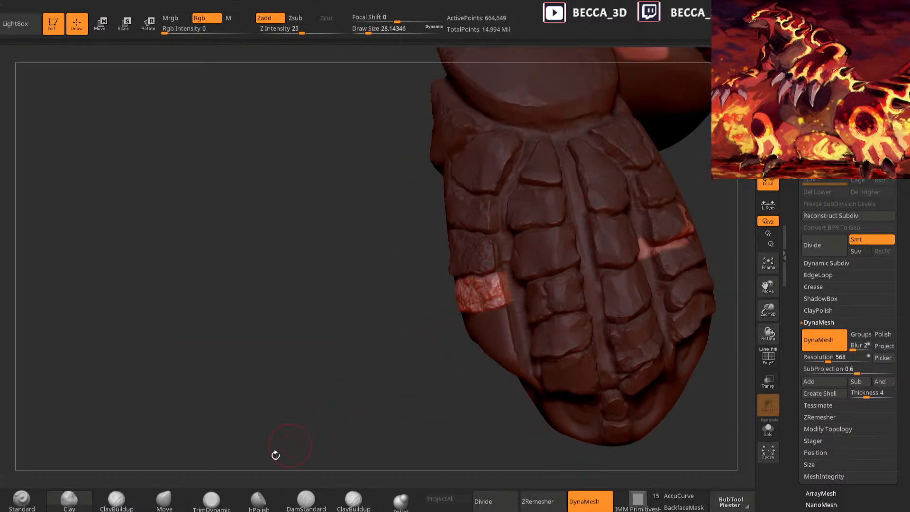
left_click_drag(270, 435, 239, 485)
Flatten the fourth side plate's surface and edges using TrimDynamic at a draw size of about 21, and clear the mask
left_click(212, 500)
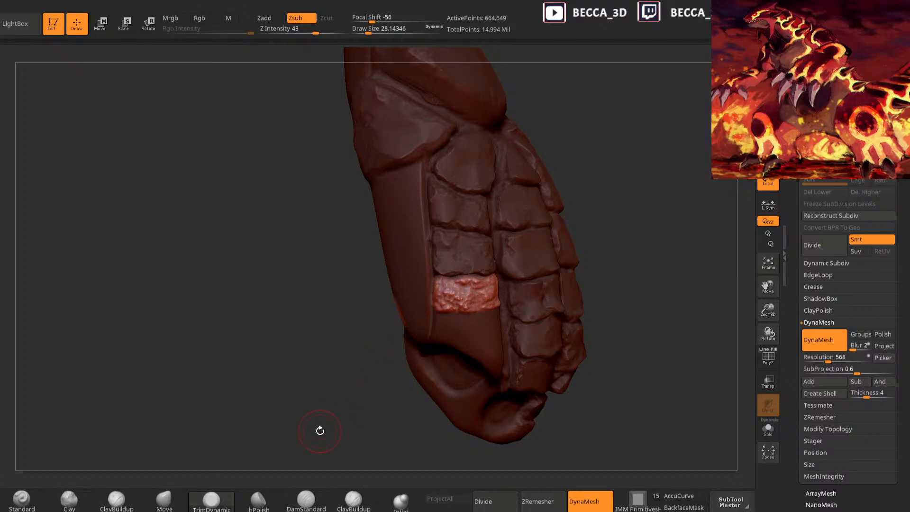
key("space")
mouse_move(619, 209)
left_mouse_down()
mouse_move(638, 205)
mouse_move(464, 273)
mouse_move(460, 299)
left_mouse_up()
left_click_drag(557, 232, 467, 241)
left_click_drag(479, 279, 511, 285)
left_click_drag(396, 284, 356, 279)
left_click_drag(516, 294, 518, 276)
left_click_drag(484, 319, 535, 315)
left_click_drag(506, 284, 480, 297)
left_click_drag(628, 218, 595, 214)
left_click_drag(430, 435, 520, 262)
left_click_drag(436, 382, 491, 288)
left_click_drag(524, 238, 427, 342)
mouse_move(382, 367)
left_mouse_down("ctrl")
mouse_move(403, 385)
mouse_move(624, 262)
mouse_move(610, 278)
left_mouse_up("ctrl")
Carve the lower edge of the fourth side plate using DamStandard at a draw size of about 18
mouse_move(338, 482)
left_mouse_down()
mouse_move(337, 413)
mouse_move(320, 404)
left_mouse_up()
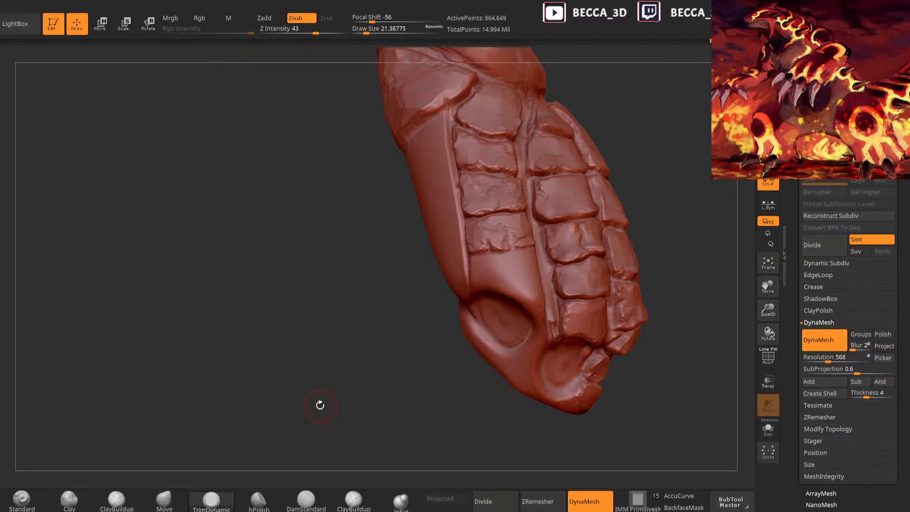
left_click_drag(359, 432, 313, 465)
left_click(307, 500)
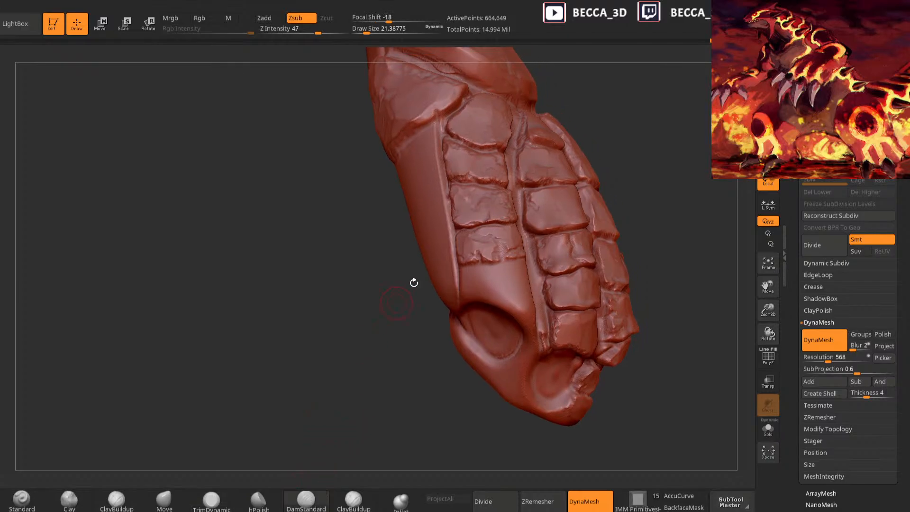
key("space")
left_click_drag(575, 204, 571, 204)
mouse_move(612, 180)
left_mouse_down()
mouse_move(654, 152)
mouse_move(513, 235)
left_mouse_up()
left_click_drag(587, 211, 454, 289)
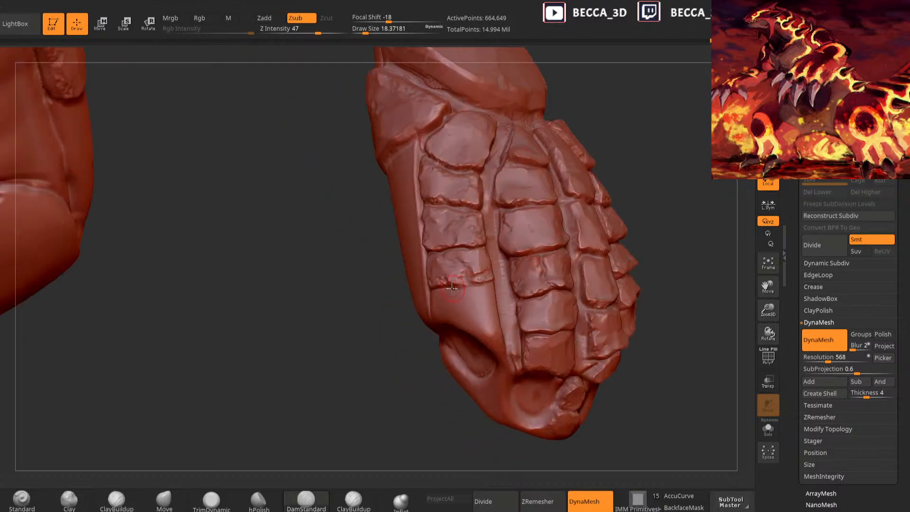
left_click_drag(414, 394, 409, 369)
left_click_drag(480, 286, 482, 292)
Refine the carved creases around the fourth side plate using DamStandard at a draw size of about 18
left_click_drag(654, 171, 499, 317)
mouse_move(620, 204)
left_mouse_down()
mouse_move(445, 386)
mouse_move(466, 277)
mouse_move(485, 306)
left_mouse_up()
mouse_move(467, 366)
left_mouse_down()
mouse_move(485, 302)
mouse_move(488, 318)
left_mouse_up()
left_click_drag(544, 243, 484, 310)
mouse_move(417, 393)
left_mouse_down()
mouse_move(482, 309)
mouse_move(450, 302)
left_mouse_up()
left_click_drag(522, 237, 459, 310)
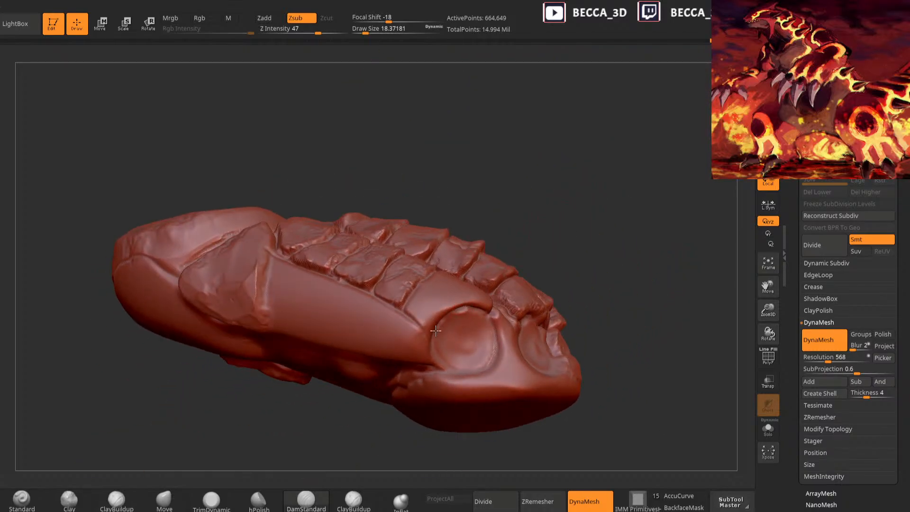
mouse_move(530, 198)
left_mouse_down()
mouse_move(403, 317)
mouse_move(429, 273)
left_mouse_up()
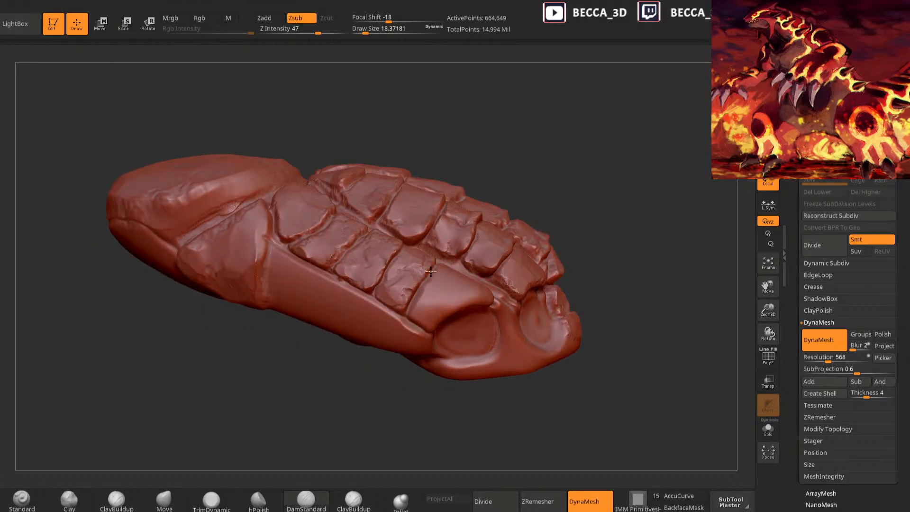
left_click_drag(358, 372, 326, 440)
Choose the Clay brush, mask a fifth plate directly below the fourth side plate, and invert the mask
left_click(89, 496)
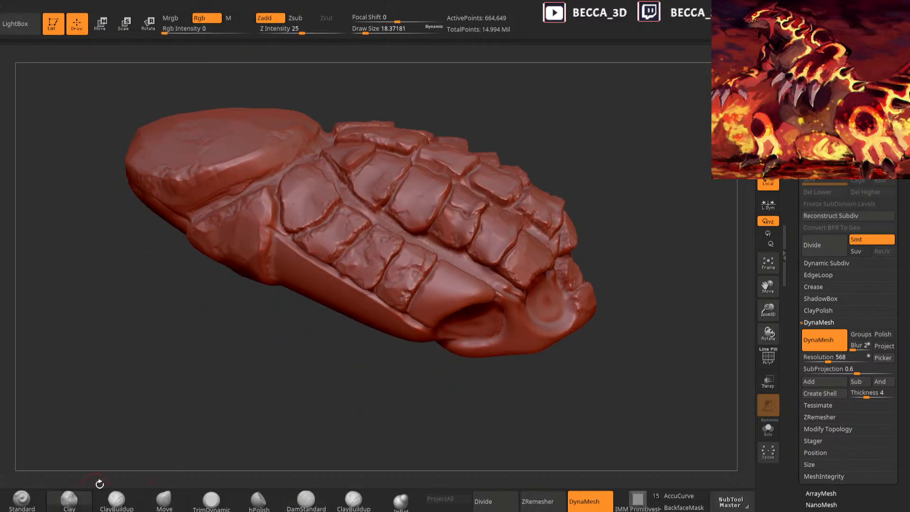
left_click_drag(369, 418, 380, 388)
mouse_move(429, 275)
left_mouse_down("ctrl")
mouse_move(412, 313)
mouse_move(438, 304)
mouse_move(451, 277)
mouse_move(443, 261)
mouse_move(434, 279)
left_mouse_up("ctrl")
left_click_drag(365, 421, 426, 294)
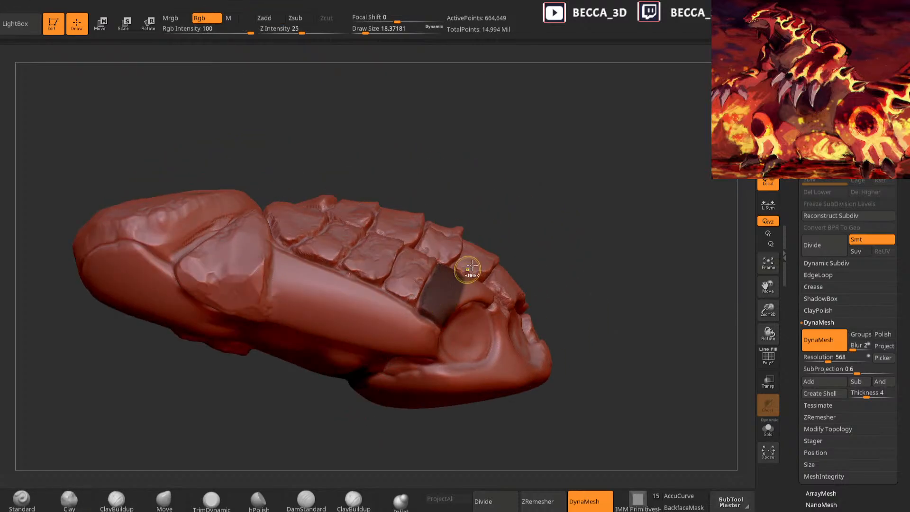
left_click_drag(606, 194, 516, 222)
mouse_move(459, 283)
left_mouse_down("ctrl")
mouse_move(446, 319)
mouse_move(506, 303)
mouse_move(462, 267)
mouse_move(451, 280)
left_mouse_up("ctrl")
left_click_drag(606, 190, 516, 276)
mouse_move(520, 211)
left_mouse_down("ctrl")
mouse_move(479, 215)
mouse_move(515, 310)
left_mouse_up("ctrl")
mouse_move(342, 413)
left_mouse_down()
mouse_move(368, 419)
mouse_move(446, 317)
left_mouse_up()
left_click(593, 185, "ctrl")
Build up the fifth side plate using the Clay brush at a draw size of about 18
mouse_move(453, 280)
left_mouse_down()
mouse_move(464, 290)
mouse_move(516, 287)
left_mouse_up()
mouse_move(612, 199)
left_mouse_down()
mouse_move(589, 252)
mouse_move(569, 265)
left_mouse_up()
mouse_move(510, 288)
left_mouse_down()
mouse_move(522, 279)
mouse_move(495, 233)
left_mouse_up()
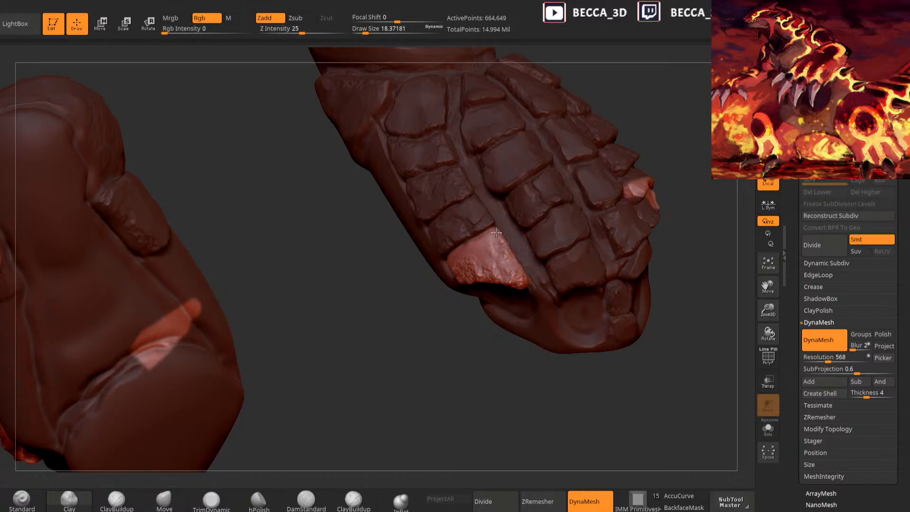
left_click_drag(421, 366, 467, 356)
left_click_drag(451, 268, 493, 237)
Flatten the fifth side plate's surface and edges using TrimDynamic at a draw size of about 21, and clear the mask
left_click(211, 501)
key("space")
mouse_move(488, 259)
left_mouse_down()
mouse_move(464, 267)
mouse_move(487, 263)
left_mouse_up()
left_click_drag(581, 219, 564, 242)
left_click_drag(509, 275, 520, 282)
mouse_move(584, 220)
left_mouse_down()
mouse_move(504, 251)
mouse_move(528, 281)
left_mouse_up()
left_click_drag(509, 243, 517, 251)
mouse_move(467, 354)
left_mouse_down()
mouse_move(427, 374)
mouse_move(448, 308)
left_mouse_up()
left_click_drag(529, 273, 518, 264)
mouse_move(375, 329)
left_mouse_down()
mouse_move(429, 333)
mouse_move(488, 251)
left_mouse_up()
left_click_drag(616, 214, 531, 223)
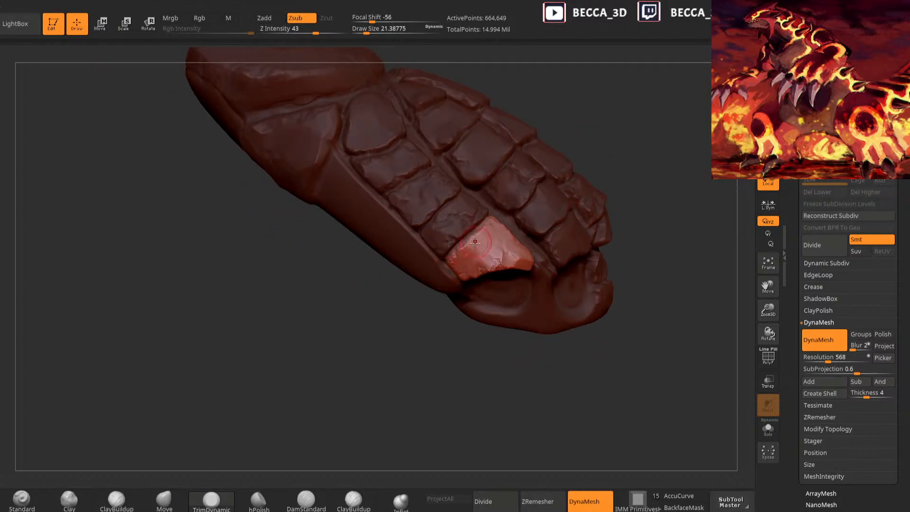
left_click_drag(467, 247, 474, 246)
left_click_drag(479, 351, 498, 303)
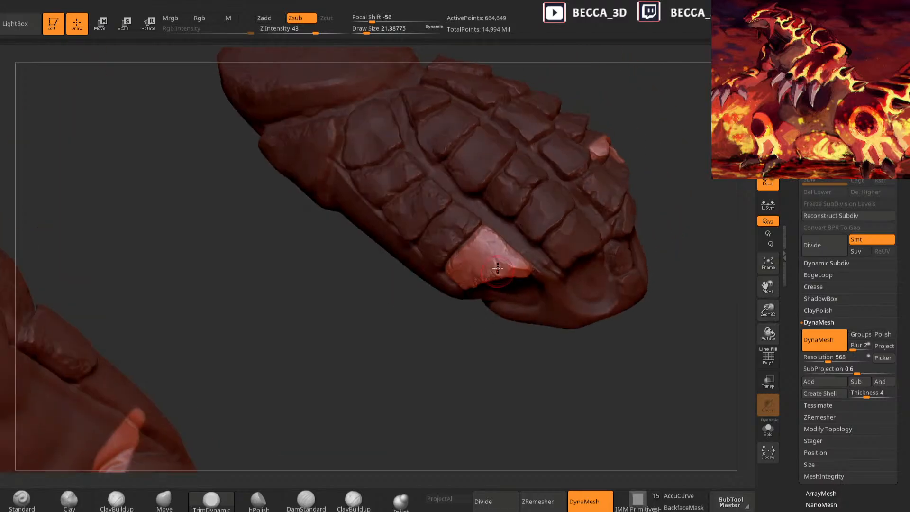
left_click_drag(663, 175, 670, 112)
left_click_drag(571, 209, 531, 159)
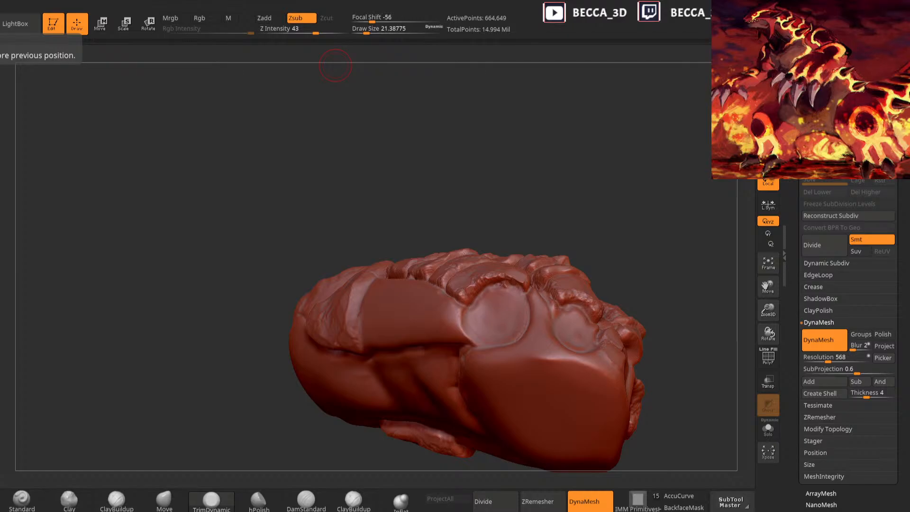
Refine the surfaces and edges of the side plates using TrimDynamic at a draw size of about 17
left_click_drag(164, 225, 142, 260)
mouse_move(661, 150)
left_mouse_down()
mouse_move(516, 351)
mouse_move(377, 432)
mouse_move(412, 420)
mouse_move(589, 223)
mouse_move(617, 248)
mouse_move(613, 226)
mouse_move(606, 235)
mouse_move(626, 201)
left_mouse_up()
key("space")
mouse_move(626, 202)
left_mouse_down()
mouse_move(626, 228)
mouse_move(429, 412)
mouse_move(522, 225)
mouse_move(467, 287)
left_mouse_up()
left_click_drag(418, 393, 604, 152)
left_click_drag(513, 218, 529, 209)
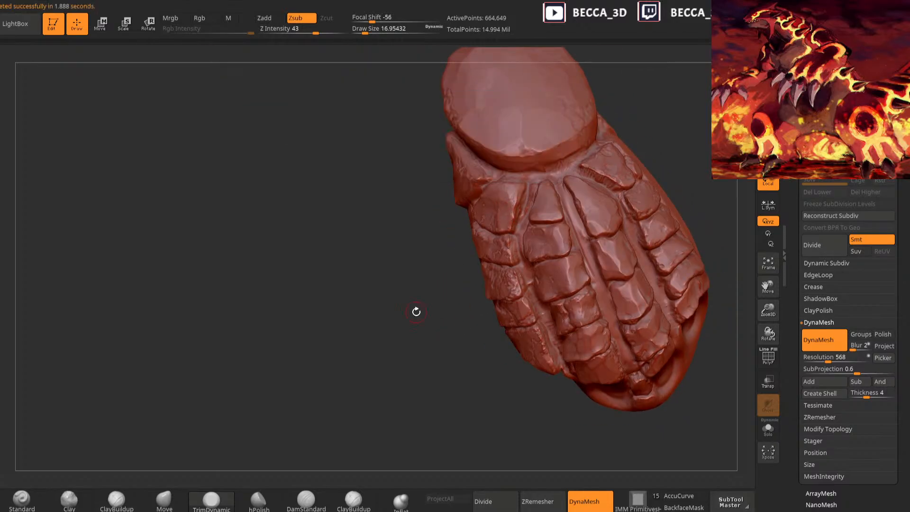
left_click_drag(674, 167, 710, 174)
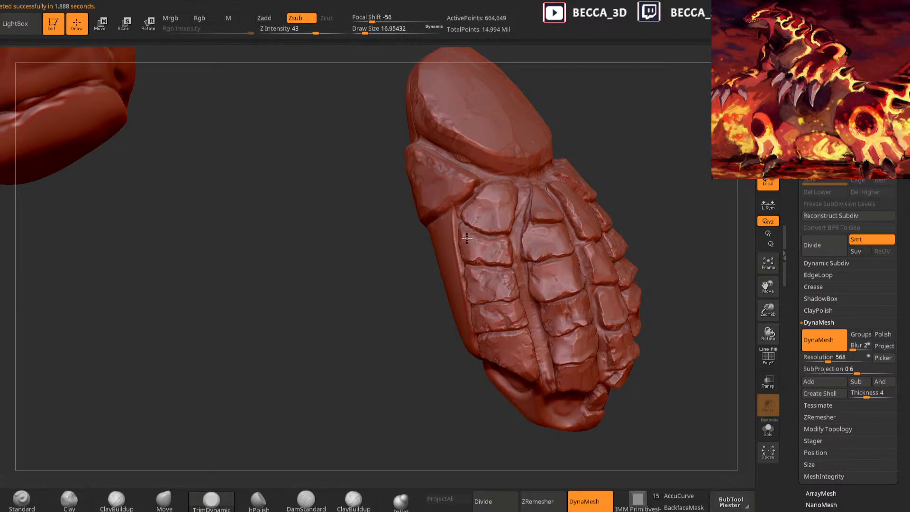
left_click_drag(615, 184, 663, 189)
mouse_move(590, 208)
left_mouse_down()
mouse_move(540, 229)
mouse_move(574, 233)
left_mouse_up()
mouse_move(696, 200)
left_mouse_down()
mouse_move(624, 154)
mouse_move(651, 206)
mouse_move(636, 189)
left_mouse_up()
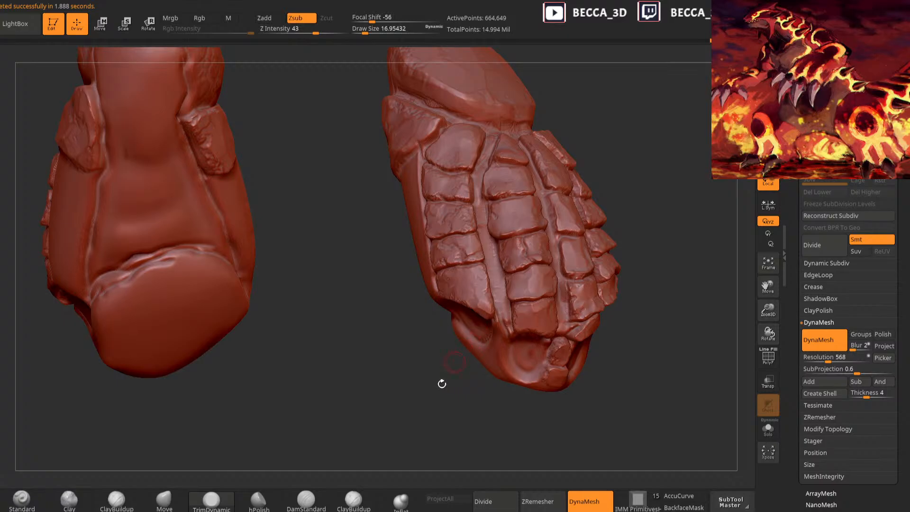
Isolate the outer half of the first side plate with an inverted mask and reshape it using Move at a draw size of about 54
left_click_drag(450, 369, 441, 280)
mouse_move(610, 209)
left_mouse_down()
mouse_move(685, 172)
mouse_move(656, 205)
mouse_move(648, 178)
mouse_move(618, 234)
mouse_move(635, 357)
left_mouse_up()
mouse_move(450, 295)
left_mouse_down("ctrl")
mouse_move(440, 312)
mouse_move(450, 323)
mouse_move(443, 296)
mouse_move(462, 289)
left_mouse_up("ctrl")
left_click(583, 211, "ctrl")
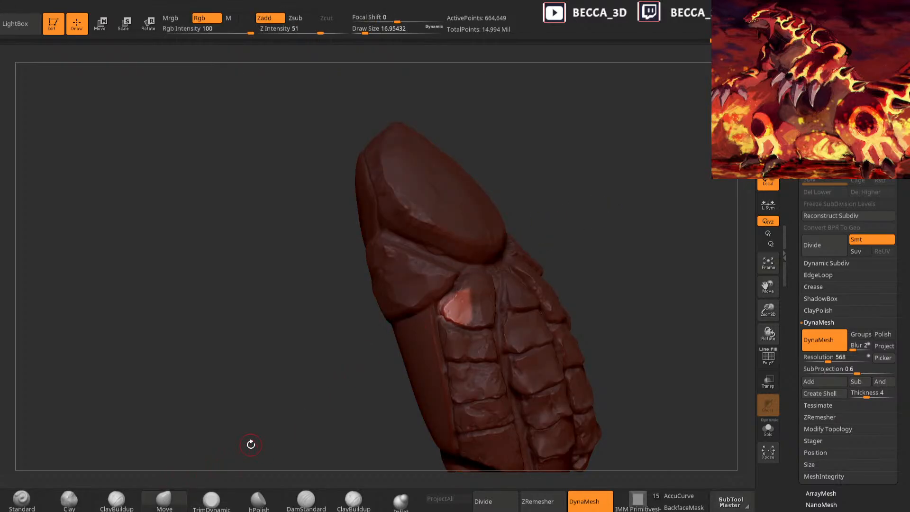
key("space")
mouse_move(557, 200)
left_mouse_down()
mouse_move(576, 198)
mouse_move(516, 254)
left_mouse_up()
Isolate the inner half of the first side plate with an inverted mask, offset it using the Move brush, and clear the mask
mouse_move(421, 336)
left_mouse_down("ctrl")
mouse_move(357, 422)
mouse_move(471, 301)
mouse_move(484, 311)
mouse_move(496, 290)
left_mouse_up("ctrl")
left_click(571, 223, "ctrl")
mouse_move(593, 205)
left_mouse_down()
mouse_move(628, 181)
mouse_move(612, 187)
left_mouse_up()
left_click_drag(488, 296, 463, 309, "ctrl")
left_click(636, 200, "ctrl")
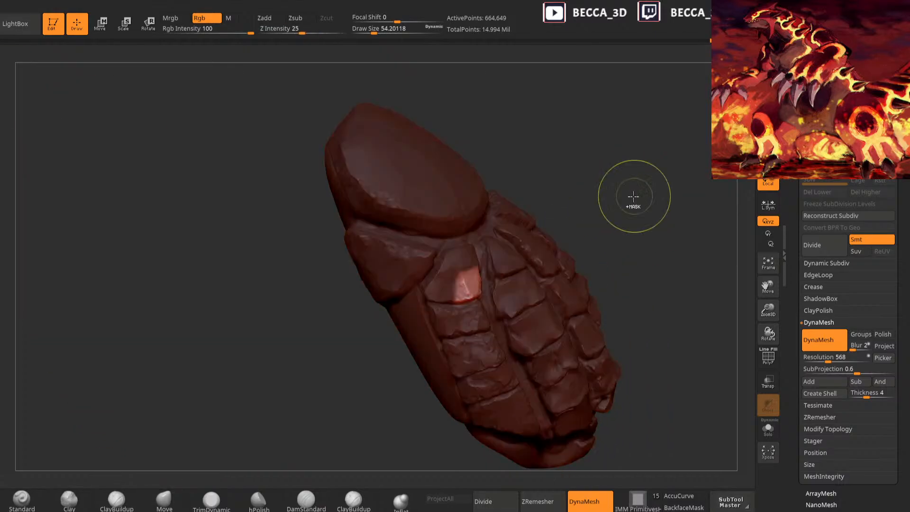
left_click(637, 198, "ctrl")
left_click_drag(637, 198, 642, 258)
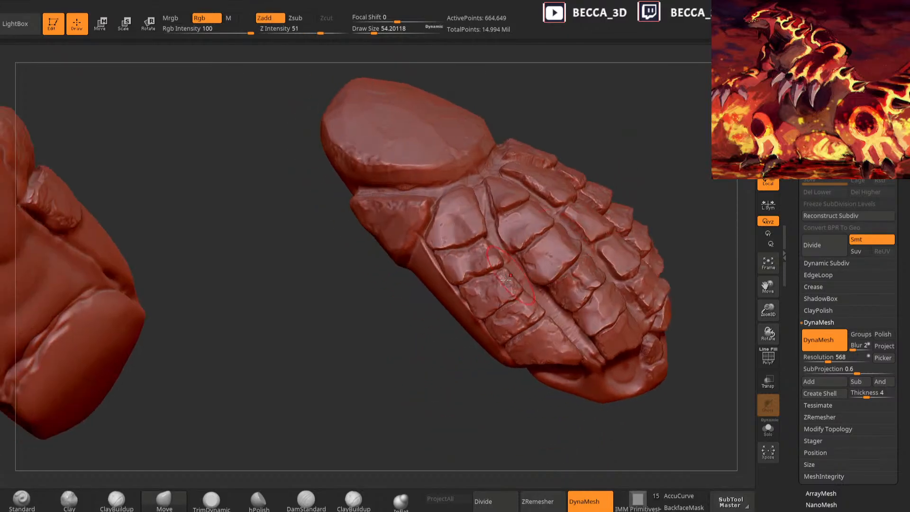
key("ctrl")
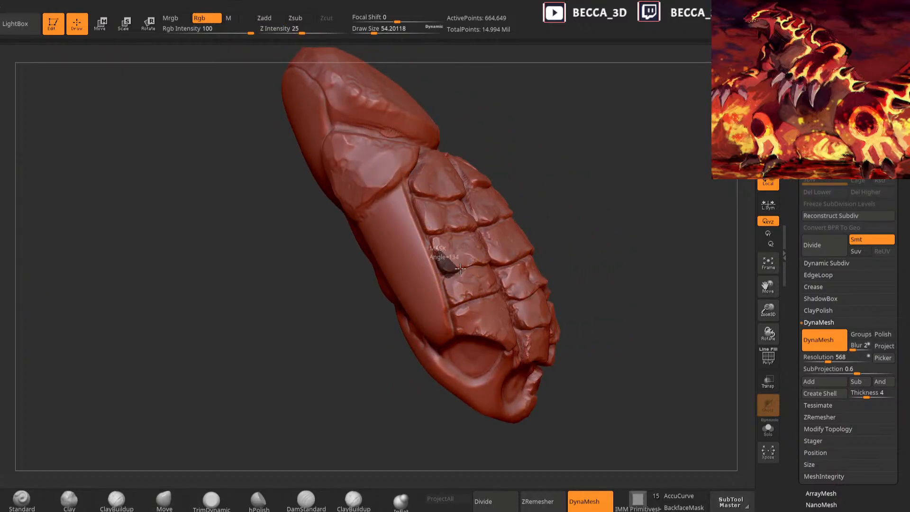
mouse_move(461, 269)
left_mouse_down("ctrl")
mouse_move(436, 245)
mouse_move(457, 265)
left_mouse_up("ctrl")
key("ctrl+z")
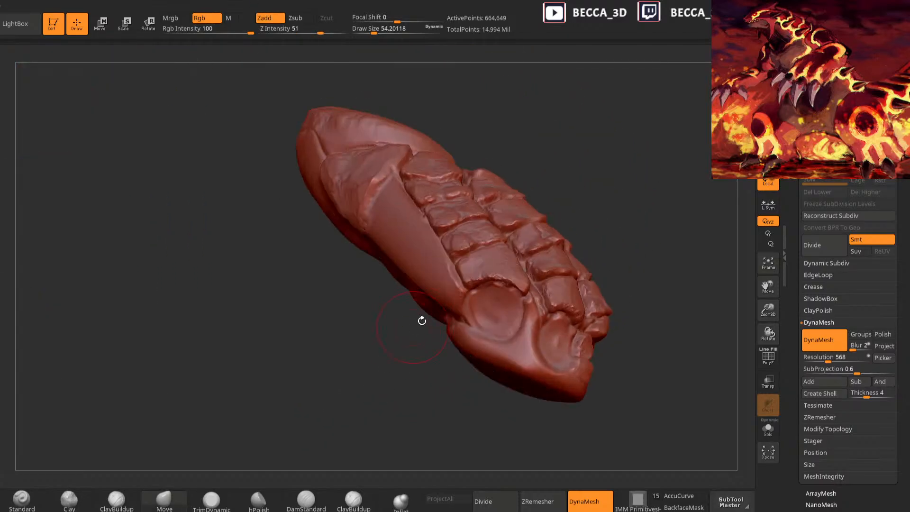
Isolate part of the fifth side plate with an inverted mask, reshape it using the Move brush, and clear the mask
key("ctrl")
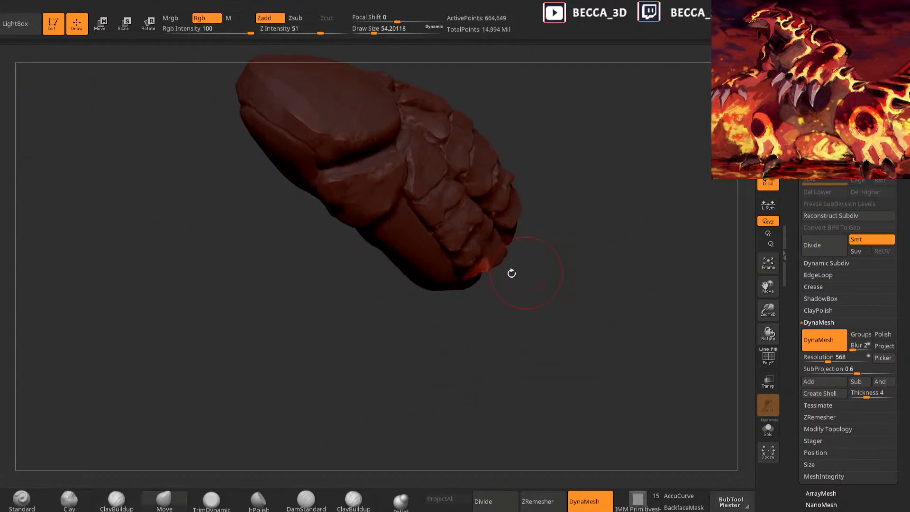
key("ctrl")
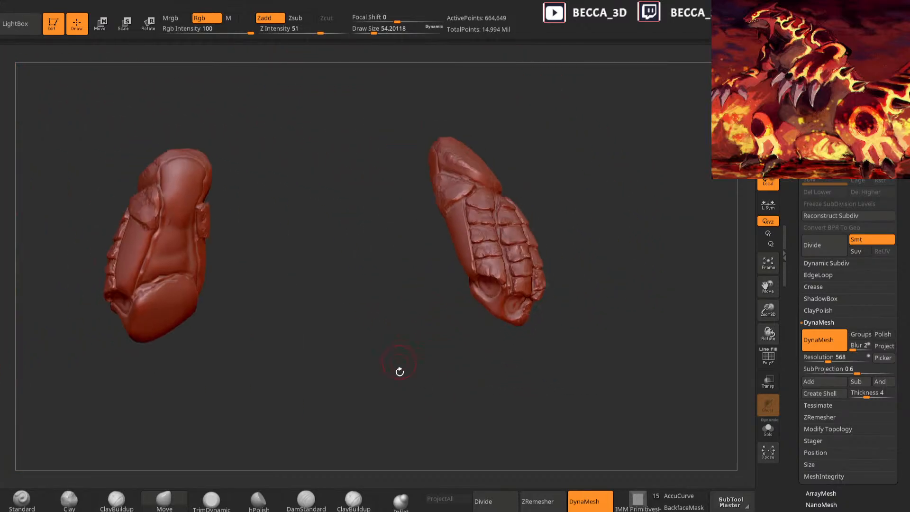
left_click_drag(398, 372, 520, 439)
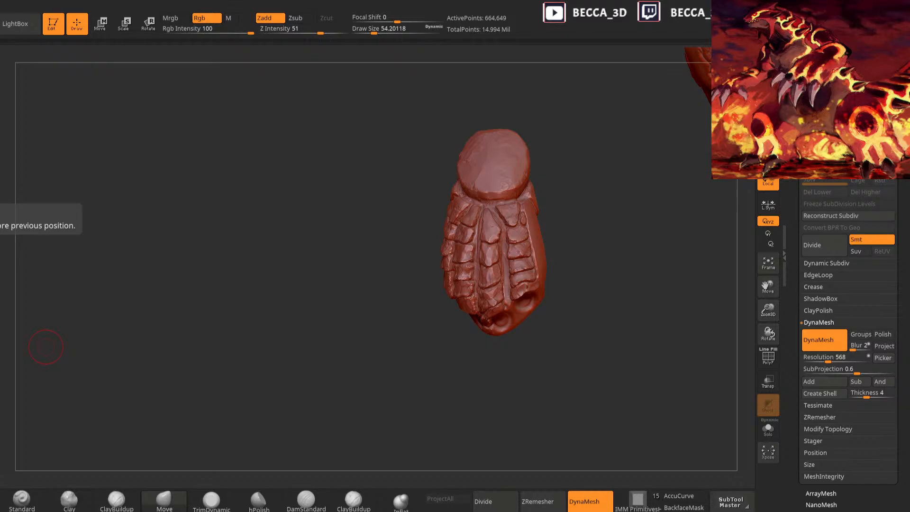
left_click_drag(46, 346, 209, 252)
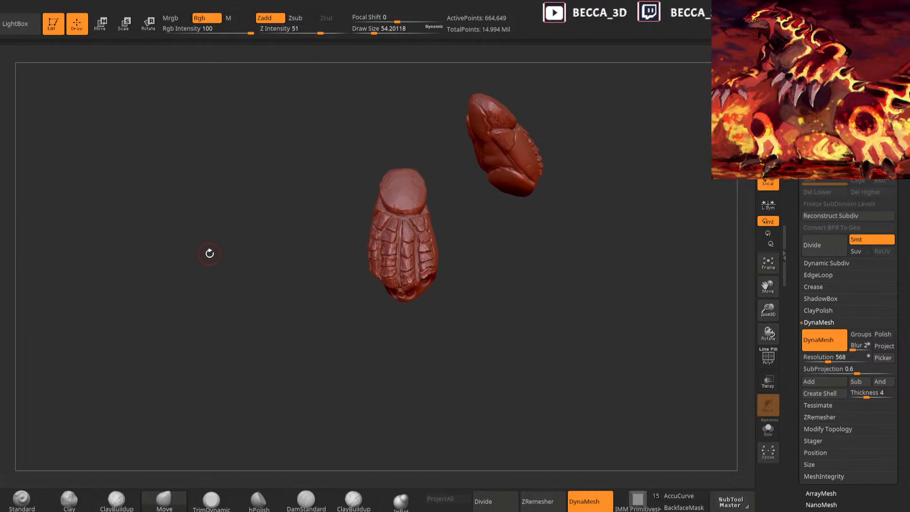
left_click_drag(456, 331, 554, 408)
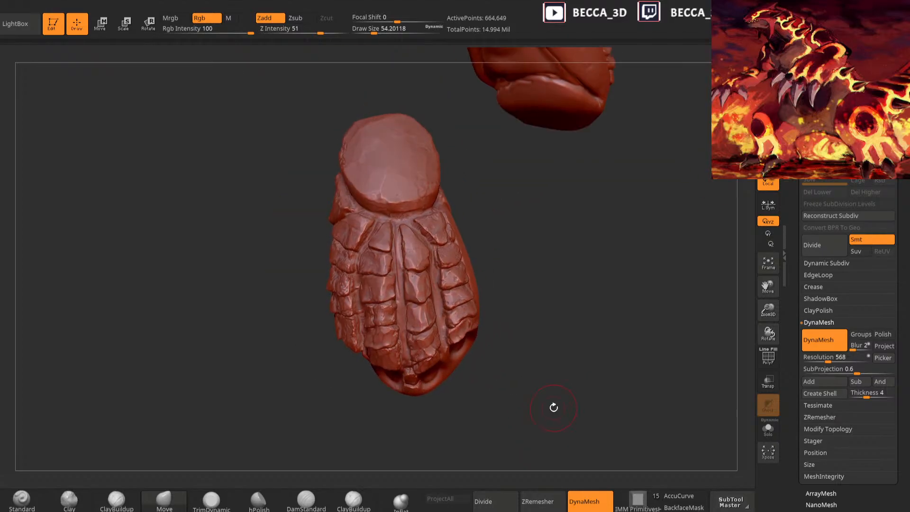
Choose the ClayBuildup brush and remesh the foot with DynaMesh at a resolution of 3504
left_click(353, 500)
key("space")
left_click_drag(544, 224, 535, 244)
left_click(827, 357)
type("3504")
key("Return")
key("ctrl")
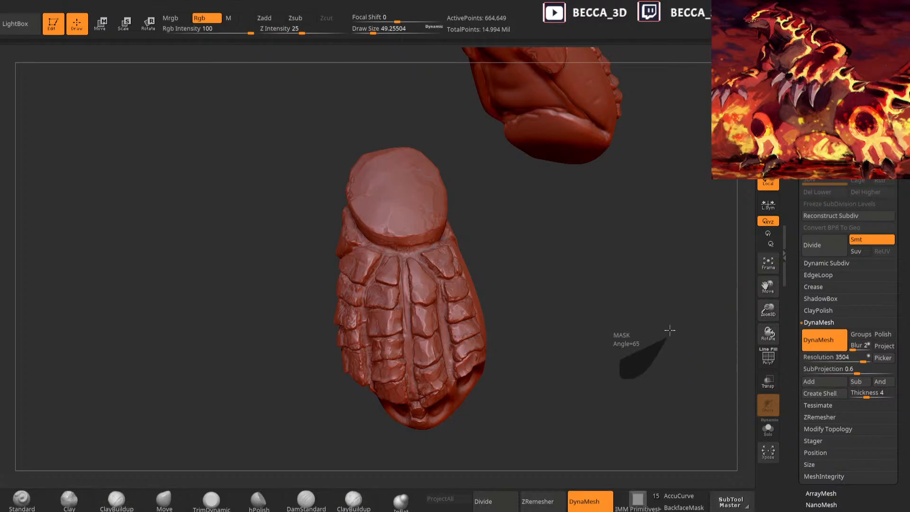
left_click_drag(670, 331, 670, 330, "ctrl")
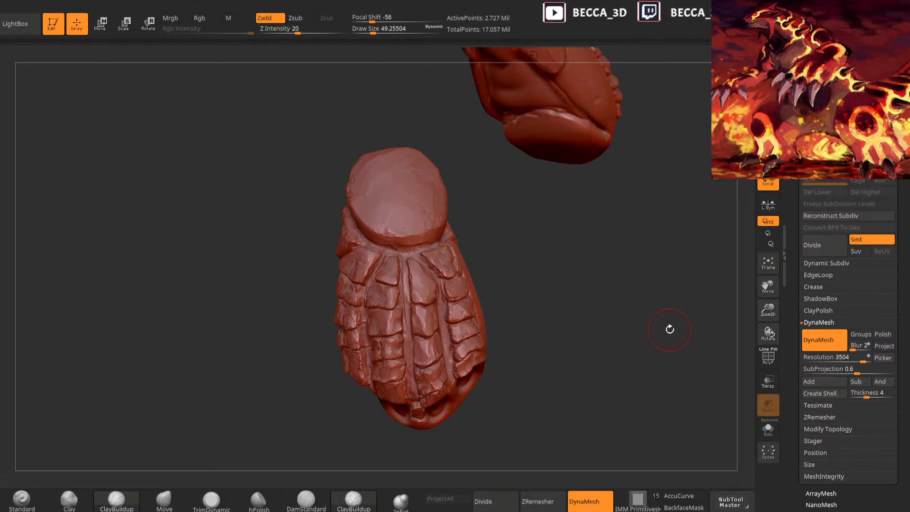
Add ClayBuildup strokes beside the uppermost plate of the outer row at a draw size of about 12
mouse_move(509, 315)
left_mouse_down("alt")
mouse_move(544, 231)
mouse_move(530, 307)
left_mouse_up("alt")
key("space")
left_click(574, 241)
left_click_drag(573, 241, 565, 241)
left_click_drag(644, 169, 611, 232, "alt")
left_click_drag(561, 177, 575, 173)
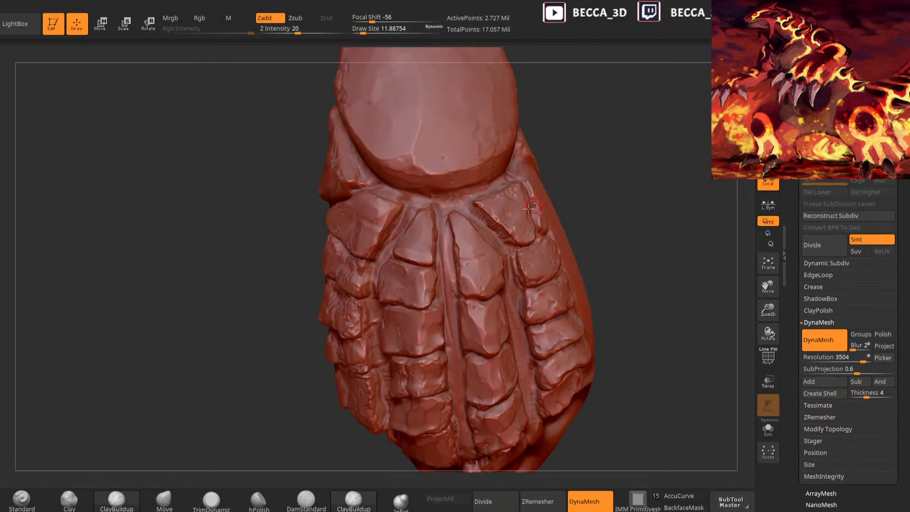
Roughen the central groove between the two middle plate rows using the Clay brush at a draw size of about 16
left_click(69, 501)
key("space")
mouse_move(481, 227)
left_mouse_down()
mouse_move(445, 259)
mouse_move(449, 320)
left_mouse_up()
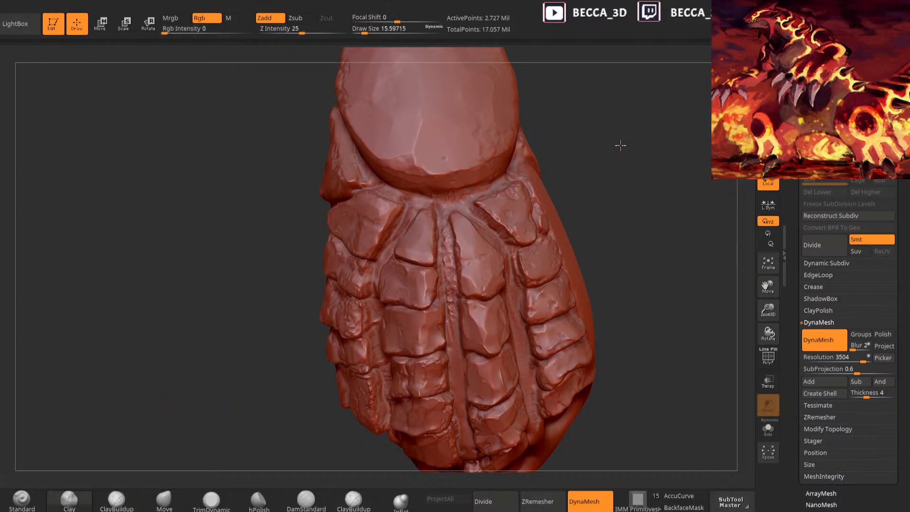
left_click_drag(620, 146, 612, 183)
left_click_drag(448, 303, 452, 327)
left_click_drag(617, 244, 593, 218)
left_click_drag(478, 285, 479, 303)
left_click_drag(609, 313, 615, 273, "alt")
left_click_drag(479, 267, 484, 298)
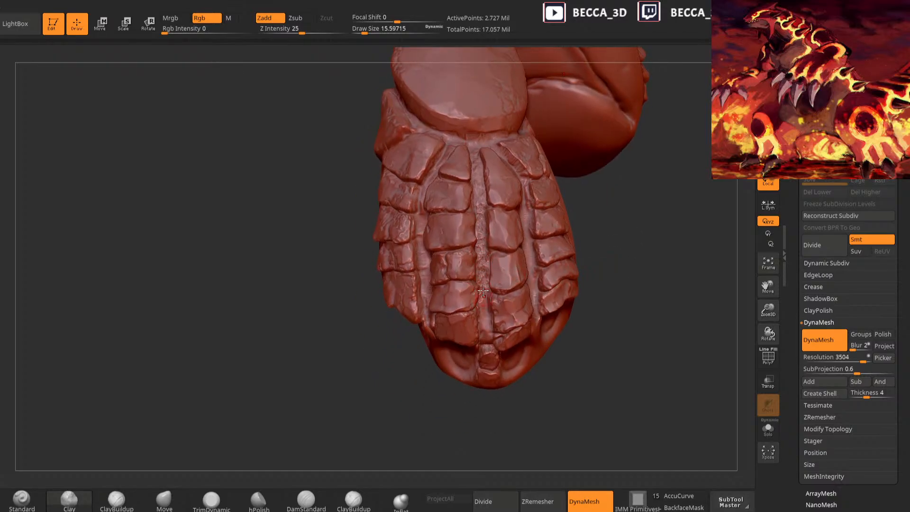
left_click_drag(613, 225, 618, 195, "alt")
left_click_drag(484, 276, 490, 313)
Add rough Clay texture along the groove between the third and fourth plate rows at a draw size of about 16
mouse_move(593, 199)
left_mouse_down()
mouse_move(591, 321)
mouse_move(460, 290)
left_mouse_up()
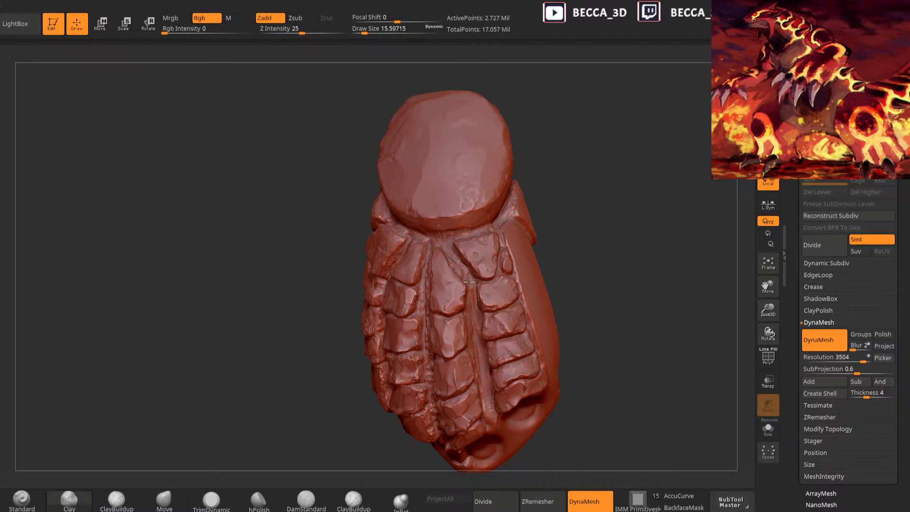
left_click_drag(571, 280, 569, 228)
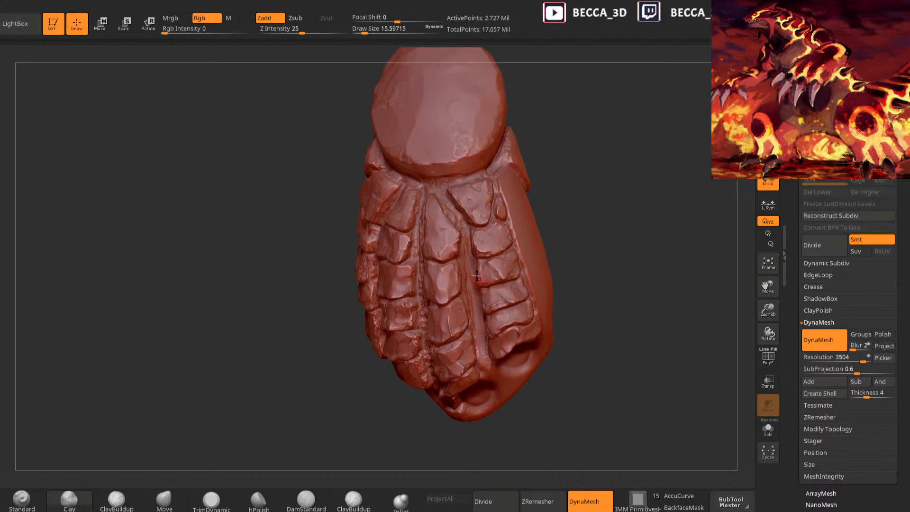
left_click_drag(562, 243, 559, 206)
left_click_drag(464, 252, 470, 304)
left_click_drag(604, 252, 608, 228)
left_click_drag(470, 286, 474, 308)
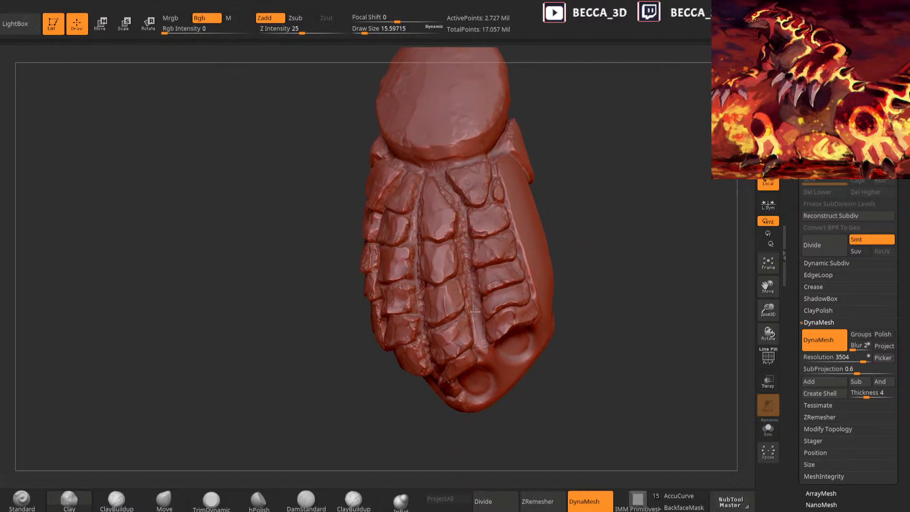
left_click_drag(615, 228, 585, 231)
left_click_drag(475, 309, 482, 335)
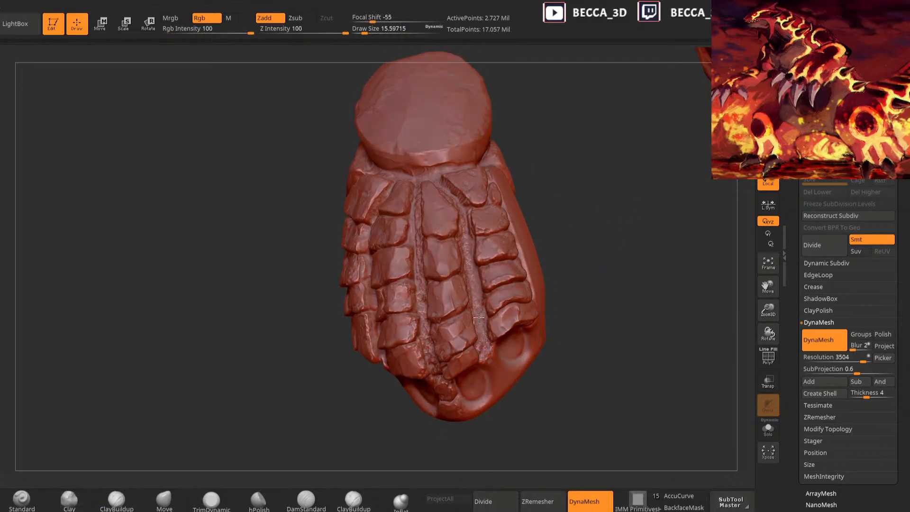
Build up and smooth the crease between the large top pad and the triangular side plate using the Clay brush
left_click_drag(547, 187, 589, 304)
left_click_drag(436, 266, 447, 266)
left_click_drag(569, 265, 586, 272)
mouse_move(537, 204)
left_mouse_down()
mouse_move(499, 227)
mouse_move(538, 214)
mouse_move(560, 283)
mouse_move(552, 294)
left_mouse_up()
mouse_move(448, 273)
left_mouse_down()
mouse_move(429, 279)
mouse_move(405, 254)
left_mouse_up()
left_click_drag(497, 206, 467, 216)
left_click_drag(405, 253, 429, 290, "shift")
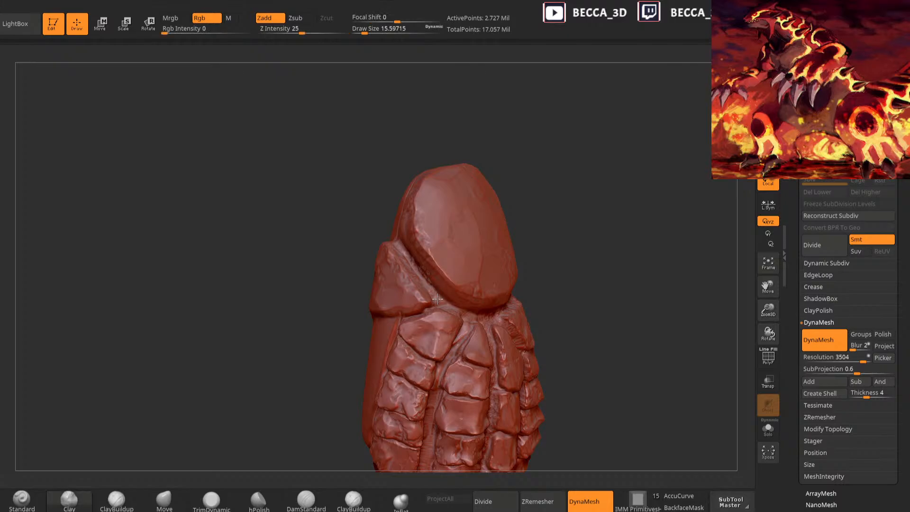
Texture the groove between the side plate row and its neighbouring row using the Clay brush at a draw size of about 16
left_click_drag(567, 262, 550, 256)
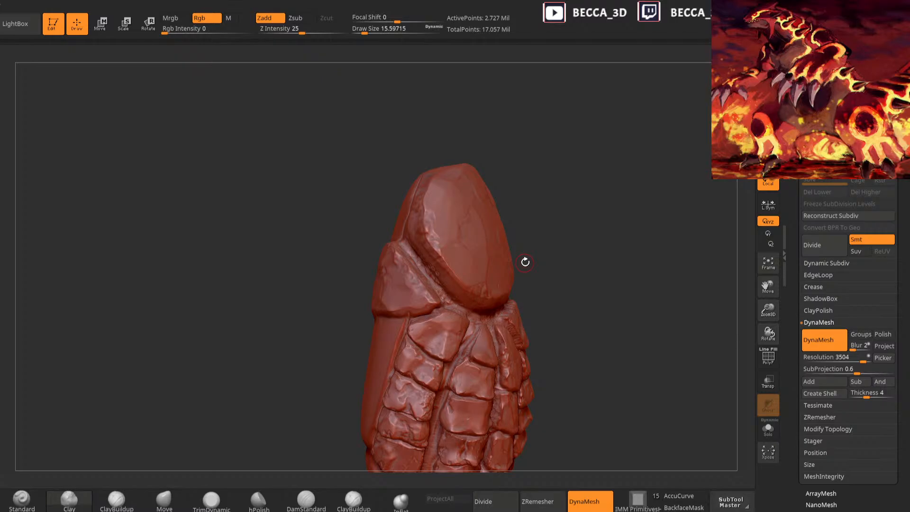
mouse_move(563, 234)
left_mouse_down()
mouse_move(595, 203)
mouse_move(626, 260)
mouse_move(582, 223)
mouse_move(613, 200)
mouse_move(479, 245)
left_mouse_up()
mouse_move(633, 221)
left_mouse_down()
mouse_move(633, 206)
mouse_move(616, 248)
mouse_move(633, 190)
left_mouse_up()
mouse_move(394, 425)
left_mouse_down()
mouse_move(374, 427)
mouse_move(380, 414)
left_mouse_up()
left_click_drag(455, 286, 459, 266)
mouse_move(403, 411)
left_mouse_down()
mouse_move(408, 417)
mouse_move(397, 401)
left_mouse_up()
left_click_drag(453, 302, 447, 340)
left_click_drag(414, 395, 345, 366)
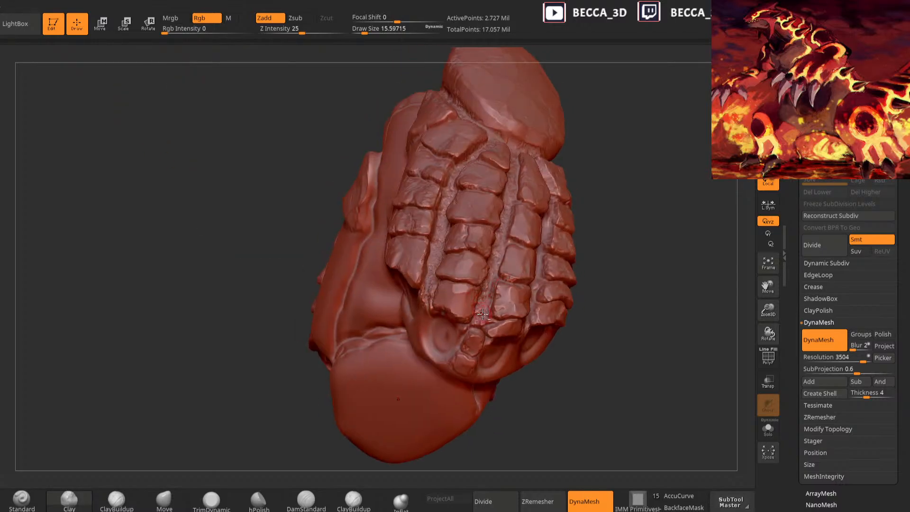
mouse_move(598, 223)
left_mouse_down()
mouse_move(616, 220)
mouse_move(587, 258)
mouse_move(531, 272)
left_mouse_up()
left_click_drag(471, 253, 467, 243)
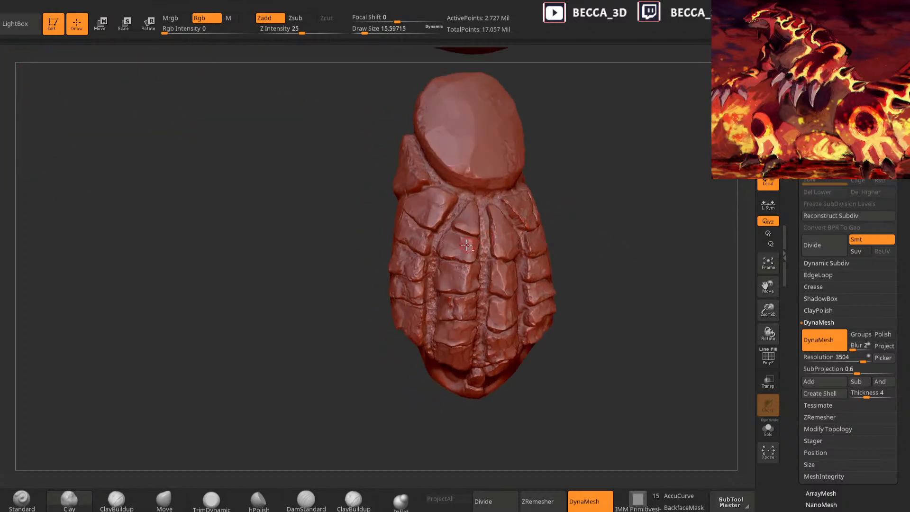
mouse_move(599, 203)
left_mouse_down()
mouse_move(575, 238)
mouse_move(482, 281)
left_mouse_up()
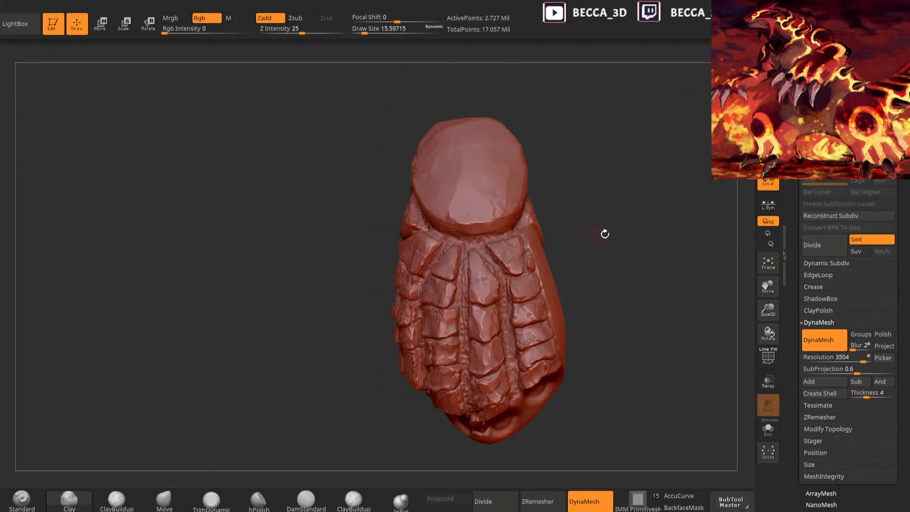
Examine the textured grooves and plate rows of the foot from several angles
left_click_drag(599, 234, 594, 196)
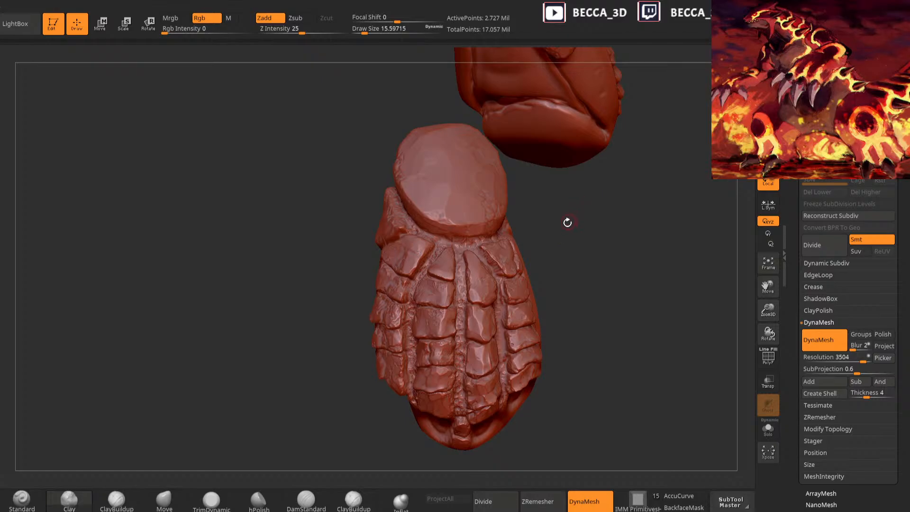
mouse_move(559, 233)
left_mouse_down()
mouse_move(534, 234)
mouse_move(513, 252)
left_mouse_up()
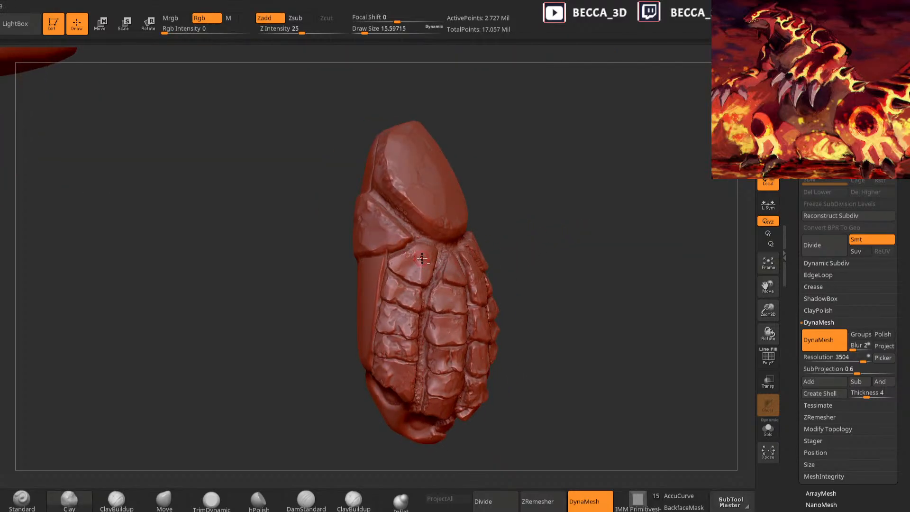
left_click_drag(295, 284, 328, 290)
left_click_drag(545, 241, 513, 238)
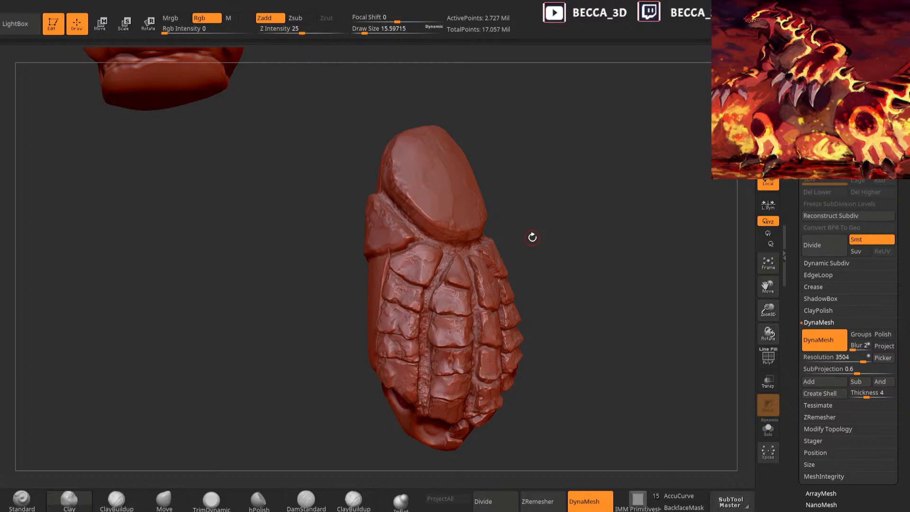
mouse_move(533, 237)
left_mouse_down()
mouse_move(571, 236)
mouse_move(555, 223)
left_mouse_up()
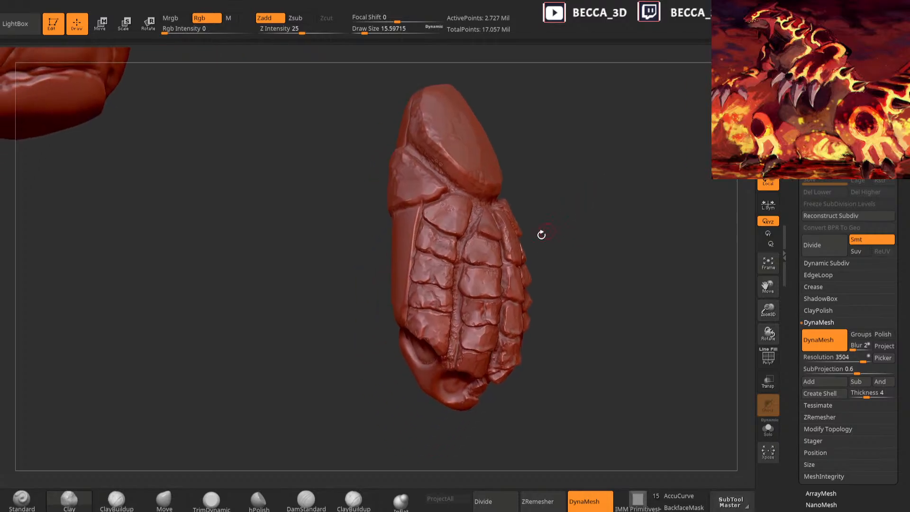
mouse_move(480, 243)
left_mouse_down()
mouse_move(432, 322)
mouse_move(430, 313)
left_mouse_up()
mouse_move(590, 252)
left_mouse_down()
mouse_move(573, 228)
mouse_move(558, 226)
mouse_move(545, 238)
mouse_move(542, 277)
left_mouse_up()
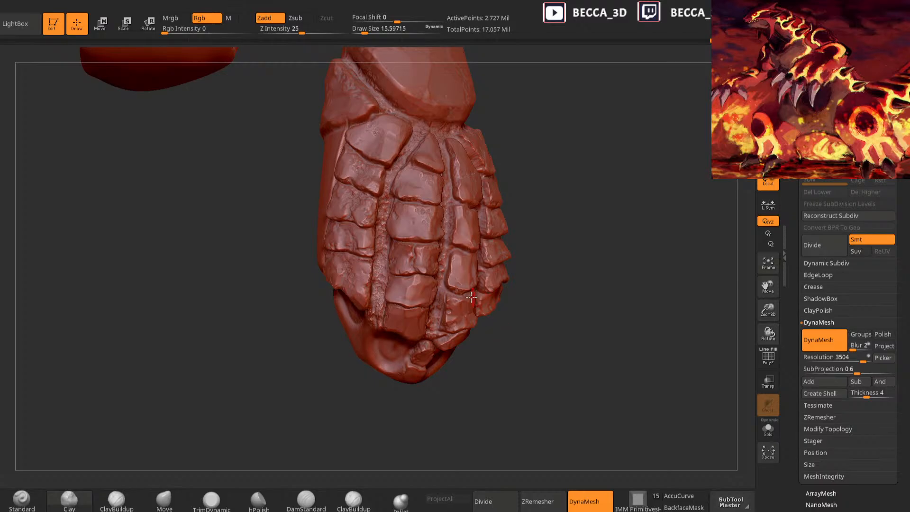
right_click_drag(413, 310, 397, 358)
right_click_drag(550, 236, 475, 237)
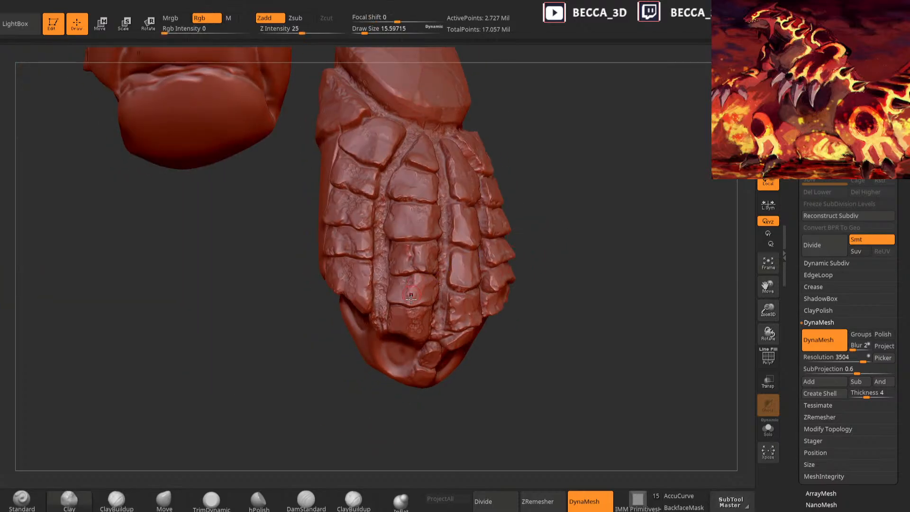
right_click_drag(569, 219, 543, 252)
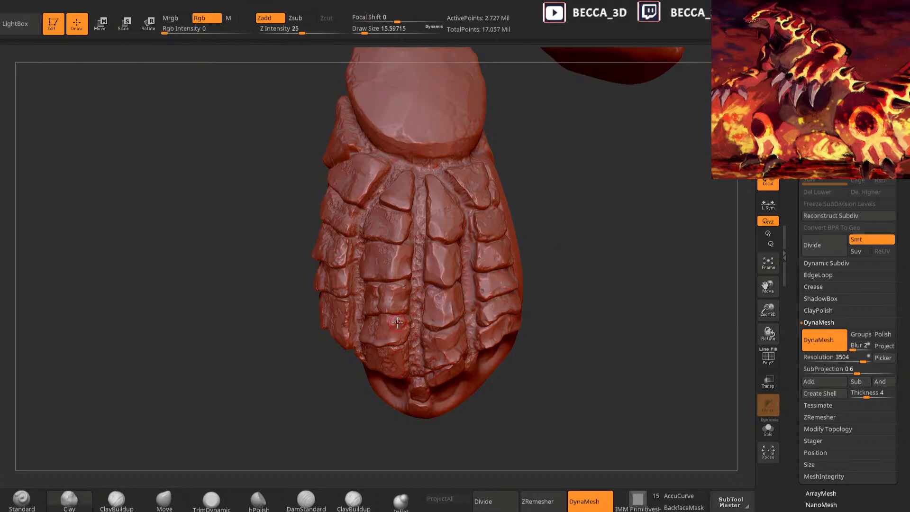
right_click_drag(591, 229, 484, 260)
right_click_drag(568, 207, 556, 209)
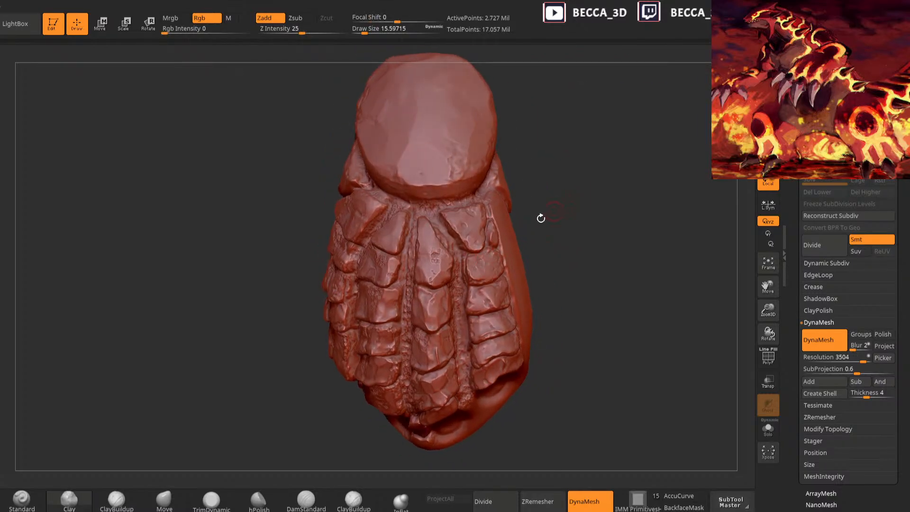
Touch up the upper middle plate with the Clay brush and smooth the surface of the lower plates in the outer row
left_click_drag(433, 245, 419, 253)
mouse_move(573, 183)
right_mouse_down()
mouse_move(559, 182)
mouse_move(554, 204)
right_mouse_up()
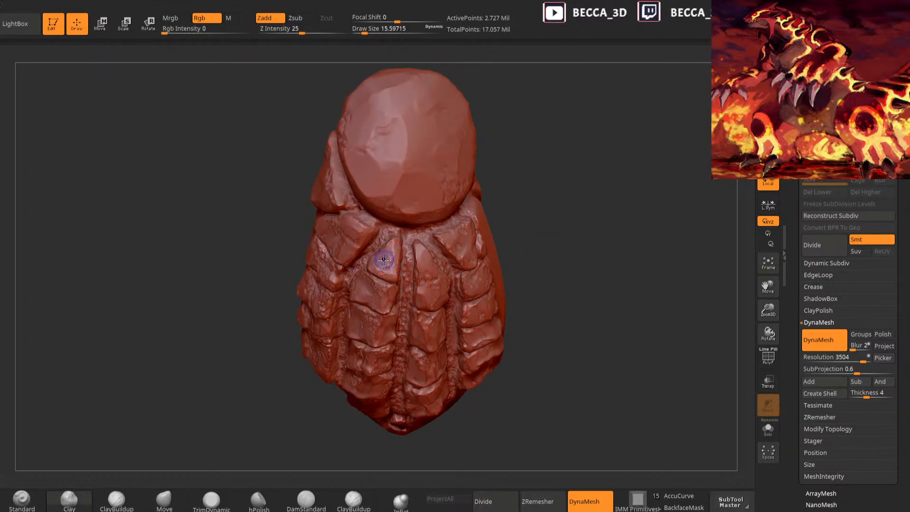
right_click_drag(575, 266, 519, 272)
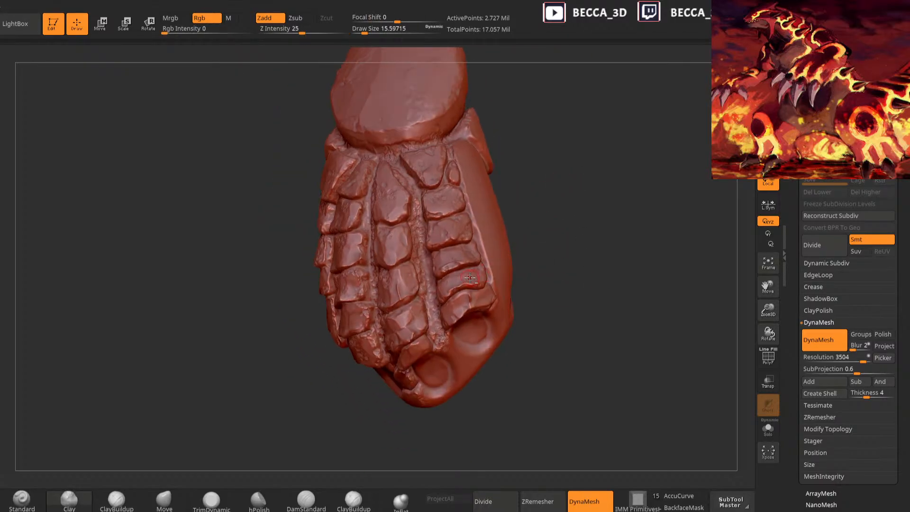
right_click_drag(510, 238, 514, 272)
left_click_drag(465, 272, 447, 258, "shift")
mouse_move(549, 203)
right_mouse_down()
mouse_move(493, 195)
mouse_move(588, 150)
mouse_move(512, 244)
mouse_move(525, 227)
mouse_move(507, 277)
mouse_move(545, 235)
right_mouse_up()
mouse_move(451, 240)
right_mouse_down()
mouse_move(536, 256)
mouse_move(588, 171)
mouse_move(567, 219)
mouse_move(567, 262)
mouse_move(507, 274)
right_mouse_up()
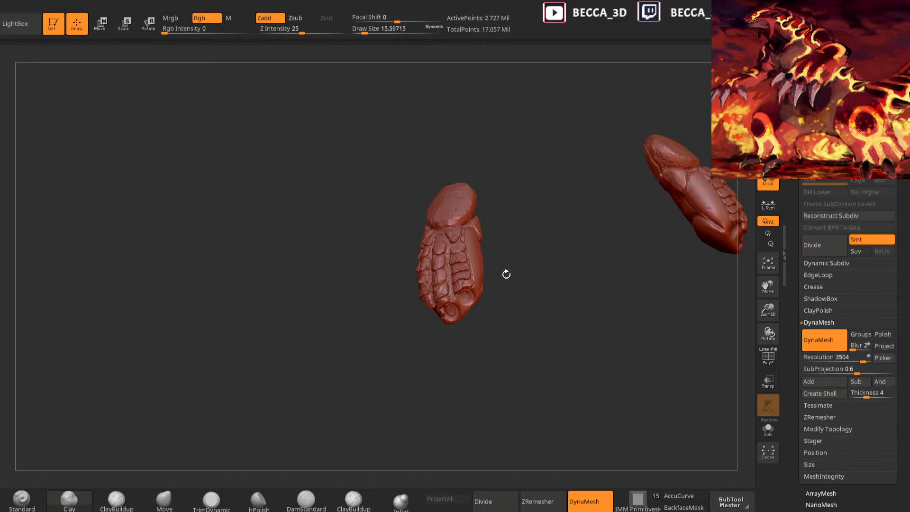
Start a crack at the lower edge of the large top pad using the DamStandard brush at a draw size of about 10
key("f")
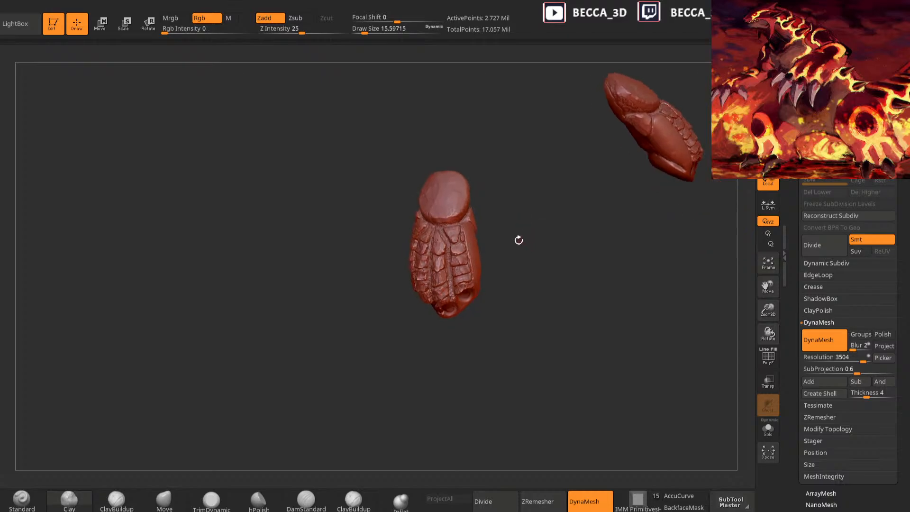
left_click_drag(363, 361, 361, 435, "alt")
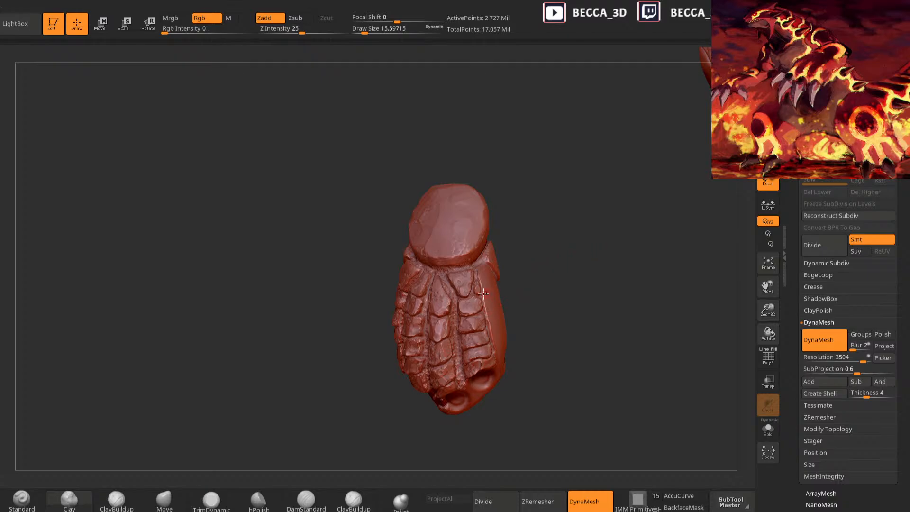
left_click_drag(533, 265, 526, 300)
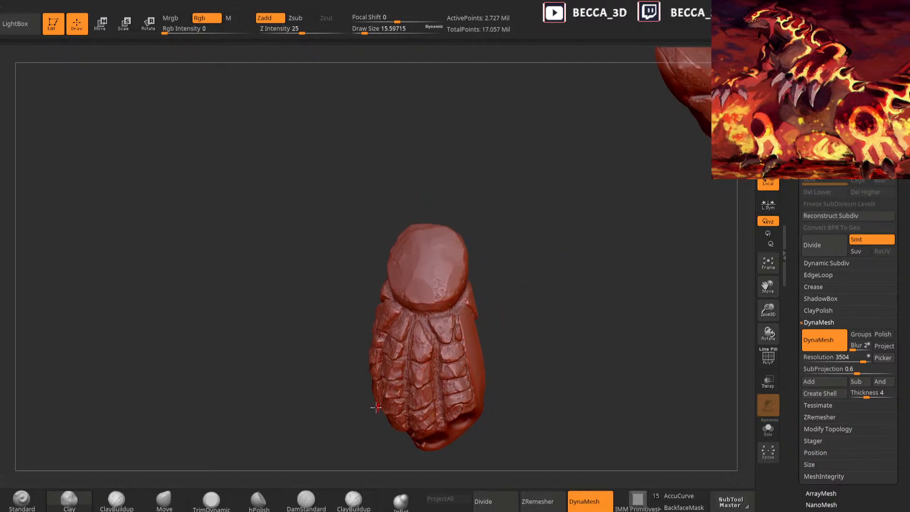
left_click(305, 499)
left_click_drag(331, 455, 495, 256)
key("space")
left_click_drag(430, 298, 424, 270)
right_click_drag(441, 220, 307, 438)
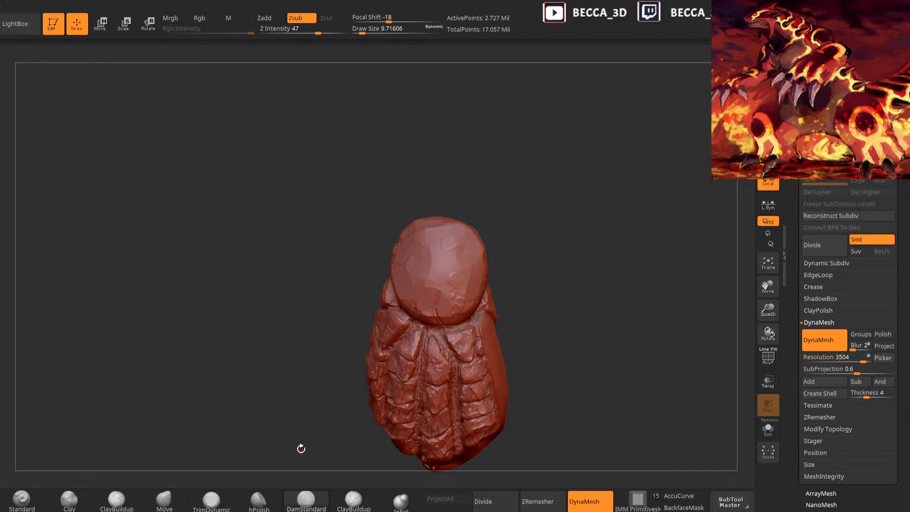
Extend the crack across the large top pad to its upper edge and begin a side branch midway
left_click_drag(441, 275, 447, 277)
mouse_move(446, 247)
right_mouse_down()
mouse_move(471, 214)
mouse_move(448, 245)
right_mouse_up()
right_click_drag(466, 191, 464, 234)
left_click_drag(464, 235, 455, 209)
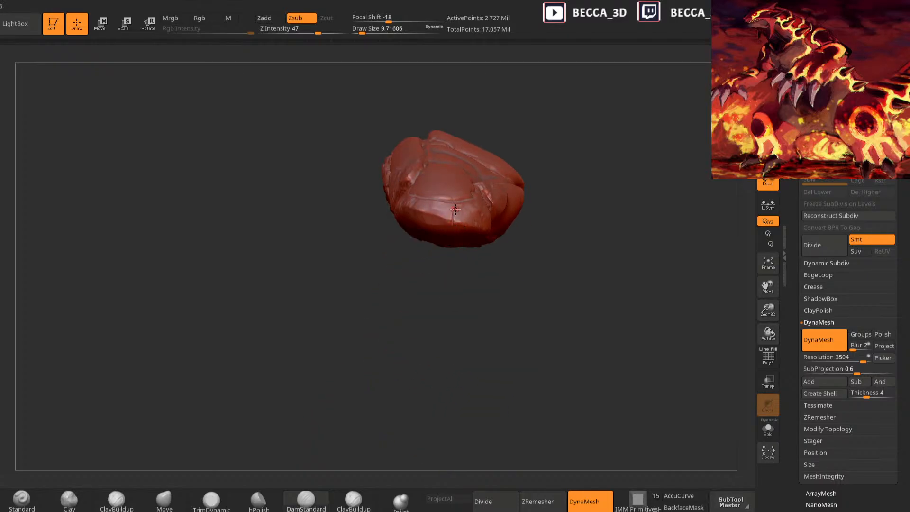
right_click_drag(450, 232, 455, 216)
right_click_drag(451, 247, 449, 244)
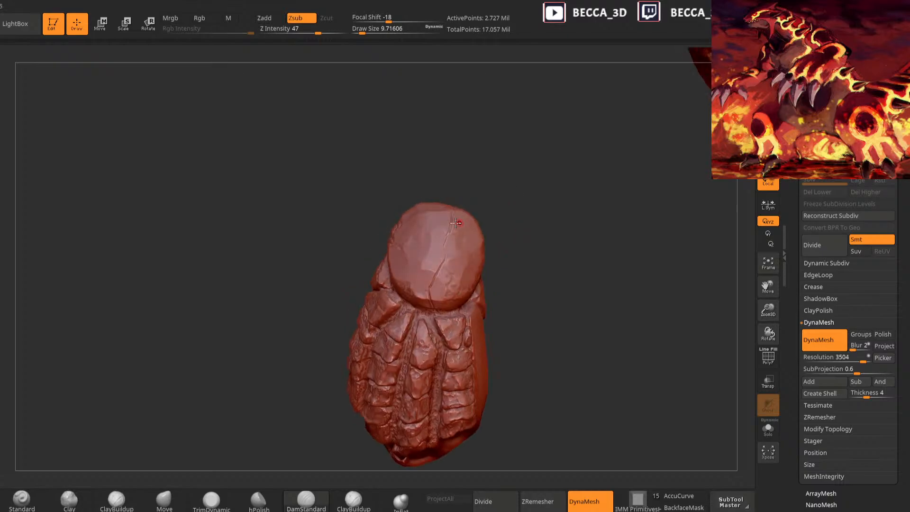
right_click_drag(452, 277, 450, 268)
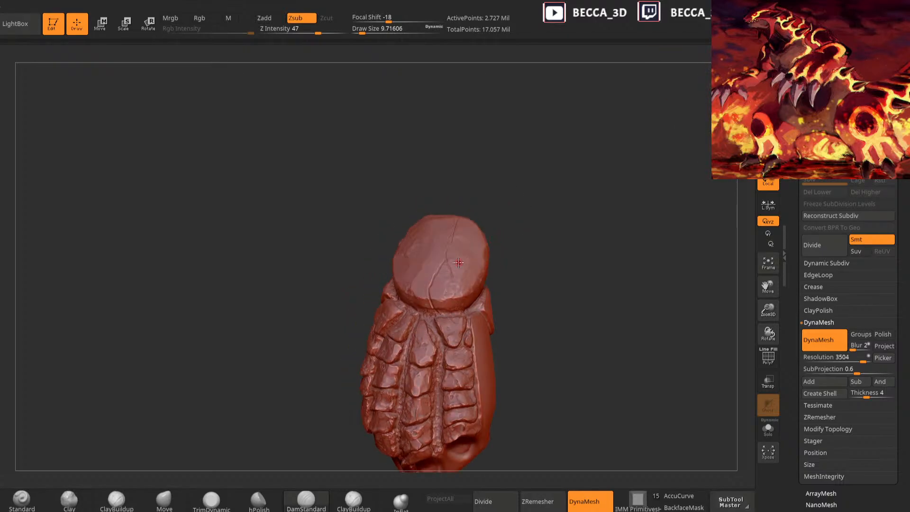
Carve the branch crack from the middle of the top pad down toward its lower edge with DamStandard
left_click_drag(514, 250, 479, 264)
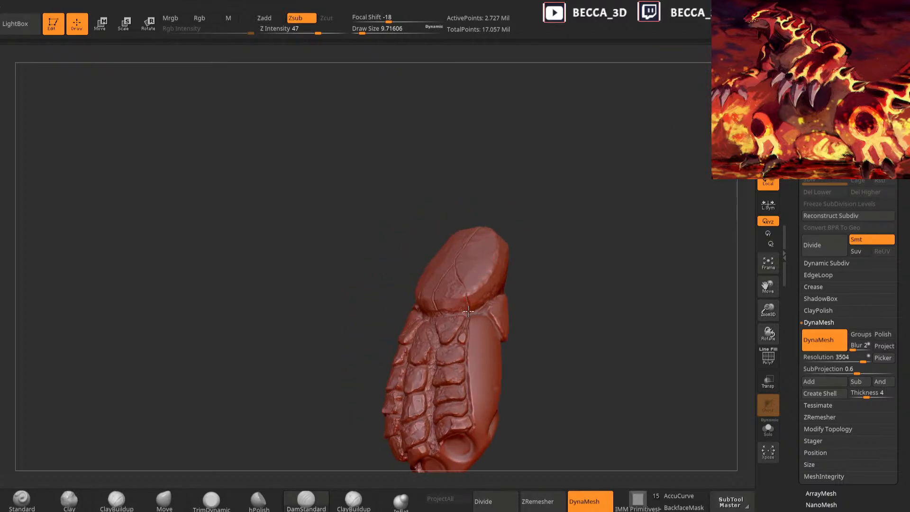
left_click_drag(532, 243, 514, 252)
mouse_move(510, 216)
left_mouse_down()
mouse_move(455, 264)
mouse_move(539, 221)
left_mouse_up()
mouse_move(305, 364)
left_mouse_down()
mouse_move(280, 368)
mouse_move(255, 429)
left_mouse_up()
mouse_move(573, 192)
left_mouse_down()
mouse_move(478, 260)
mouse_move(539, 191)
mouse_move(378, 382)
mouse_move(618, 240)
mouse_move(464, 277)
left_mouse_up()
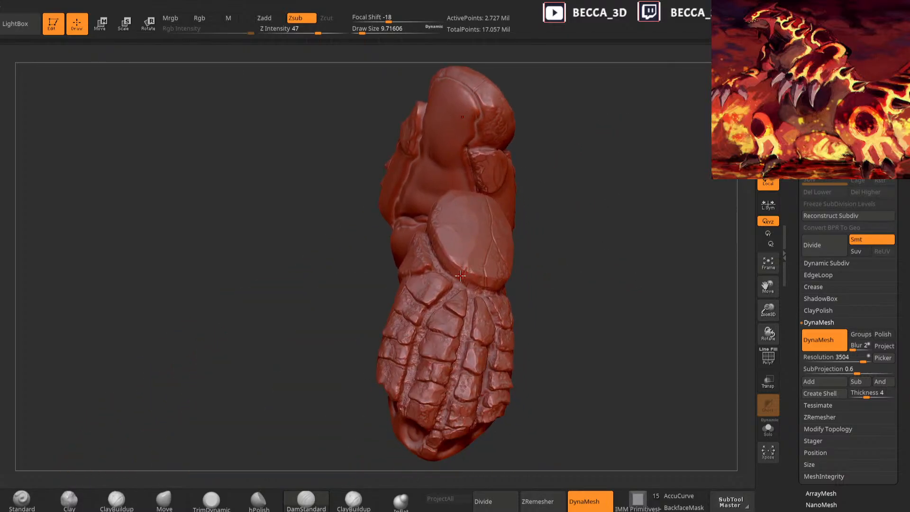
Deepen the crack at the top pad's upper edge and join the two long cracks with a short cross crack
left_click_drag(560, 193, 459, 275)
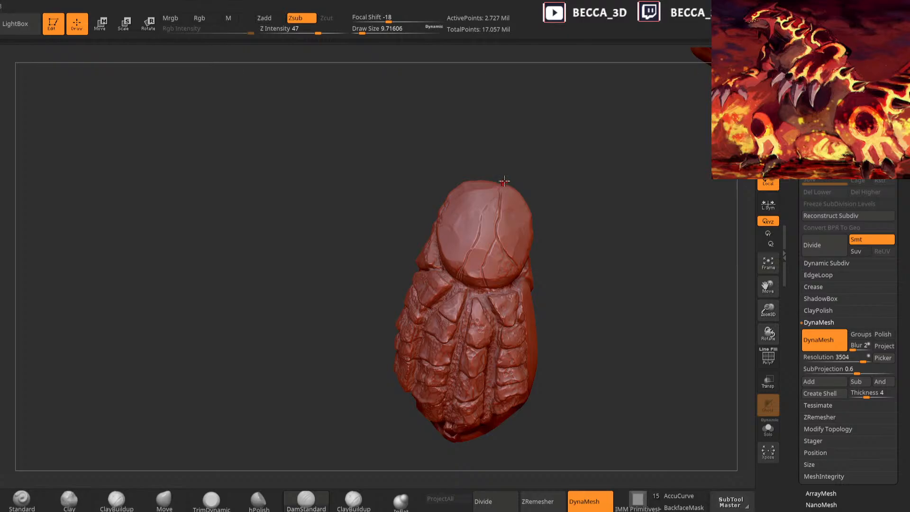
left_click_drag(503, 183, 511, 251)
mouse_move(504, 171)
left_mouse_down()
mouse_move(493, 218)
mouse_move(494, 200)
left_mouse_up()
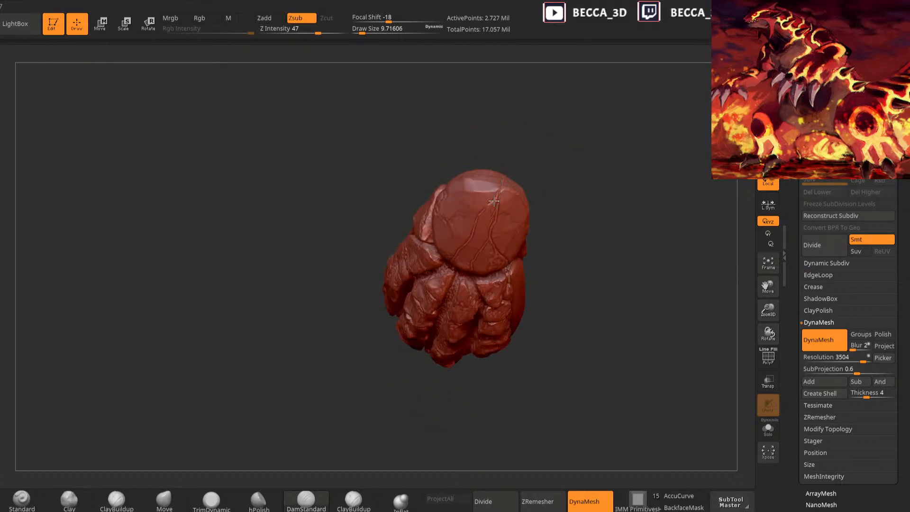
left_click_drag(352, 413, 326, 395)
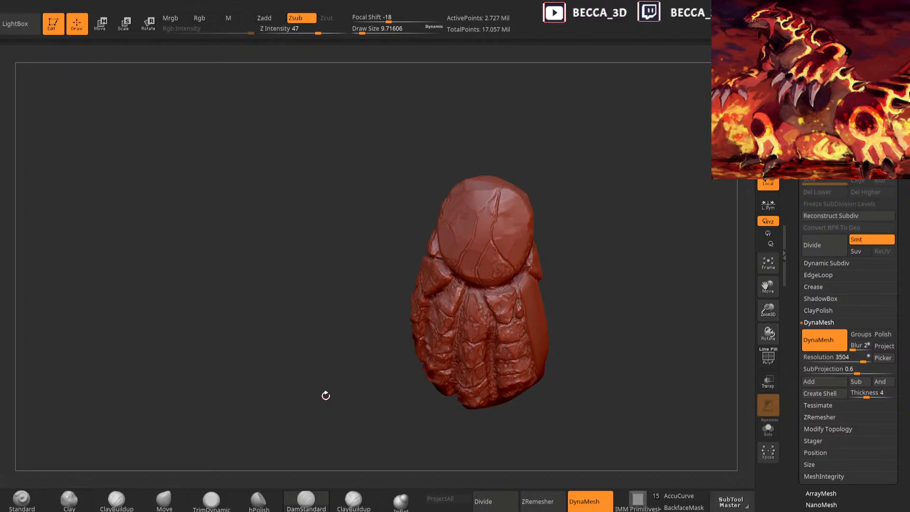
left_click_drag(326, 396, 602, 153)
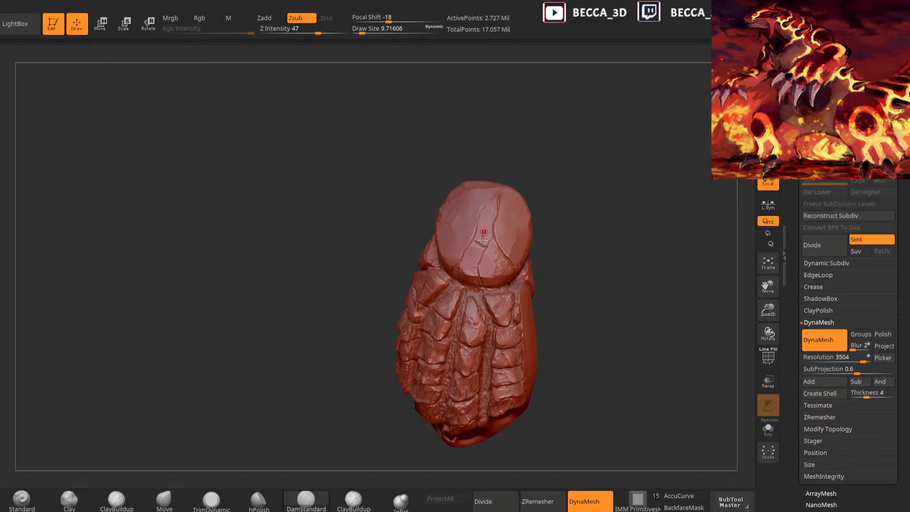
right_click_drag(472, 236, 478, 228)
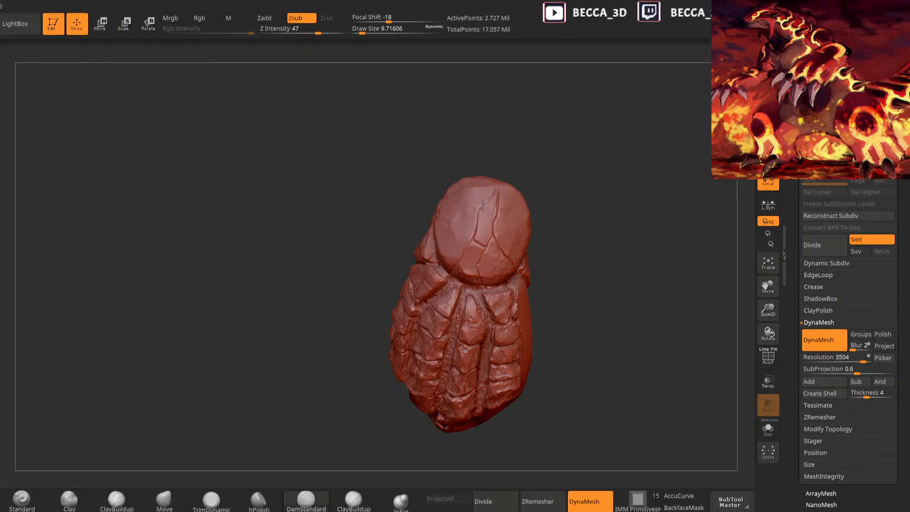
Carve a crack from the long central crack sideways to the pad's left edge with DamStandard
mouse_move(537, 180)
left_mouse_down()
mouse_move(547, 205)
mouse_move(530, 212)
mouse_move(532, 203)
left_mouse_up()
left_click_drag(462, 230, 446, 222)
left_click_drag(547, 161, 525, 166)
left_click_drag(452, 221, 442, 220)
left_click_drag(555, 186, 493, 193)
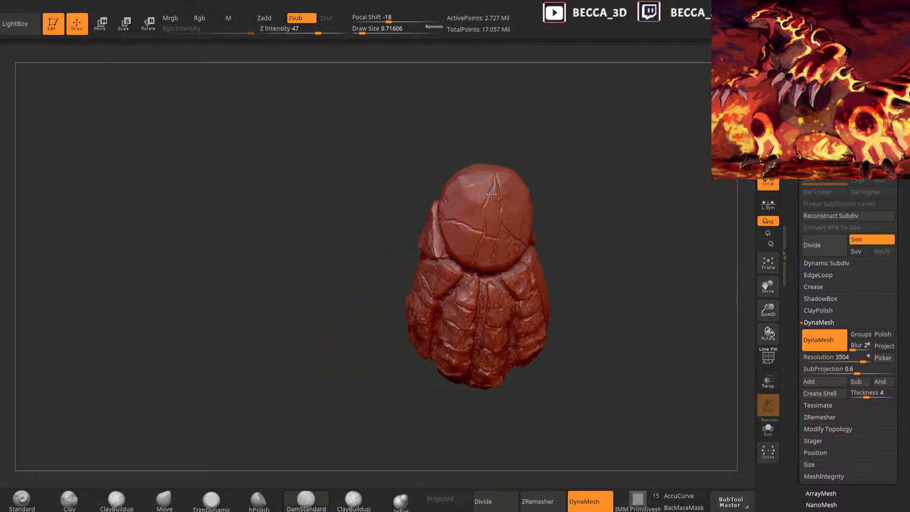
Add an upper-left crack and short linking cracks that split the top pad into smaller stone segments
mouse_move(552, 186)
left_mouse_down()
mouse_move(516, 176)
mouse_move(558, 163)
mouse_move(542, 166)
left_mouse_up()
mouse_move(597, 166)
left_mouse_down()
mouse_move(564, 167)
mouse_move(564, 235)
mouse_move(520, 258)
left_mouse_up()
left_click_drag(550, 193, 474, 231)
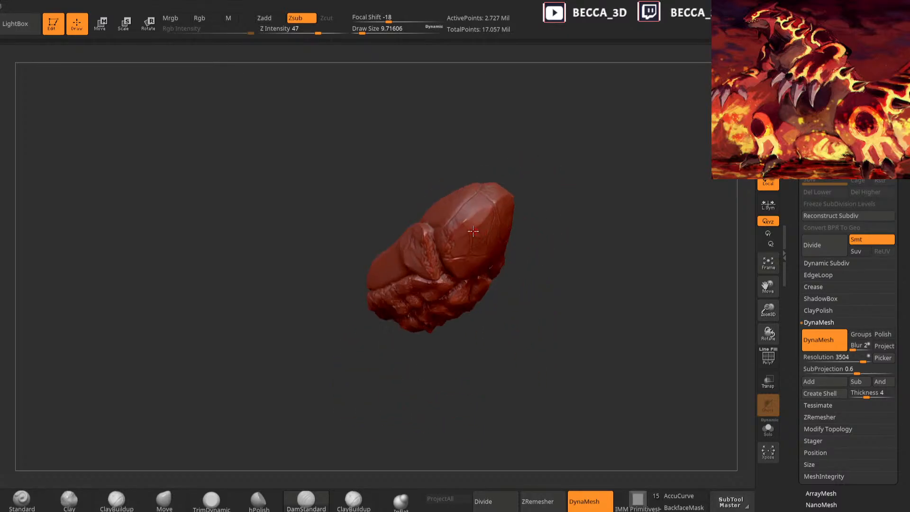
mouse_move(494, 182)
left_mouse_down()
mouse_move(524, 219)
mouse_move(507, 179)
left_mouse_up()
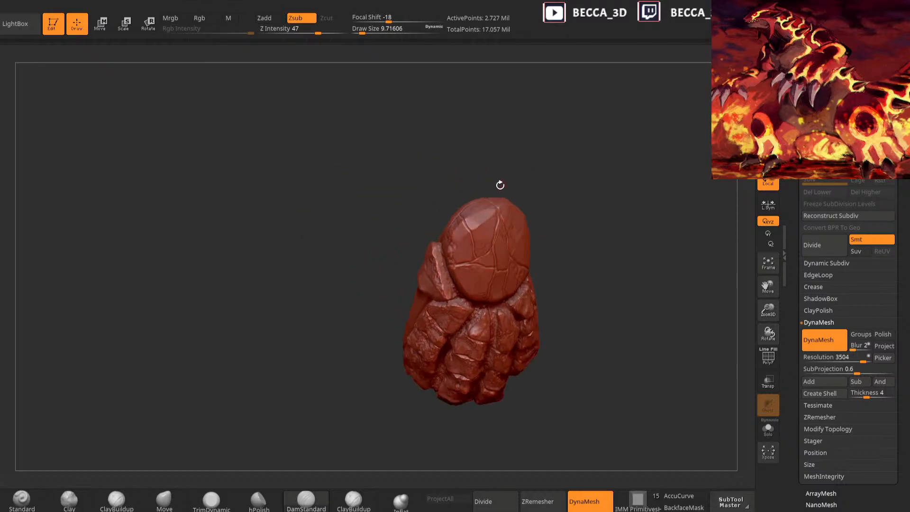
left_click_drag(472, 234, 468, 213)
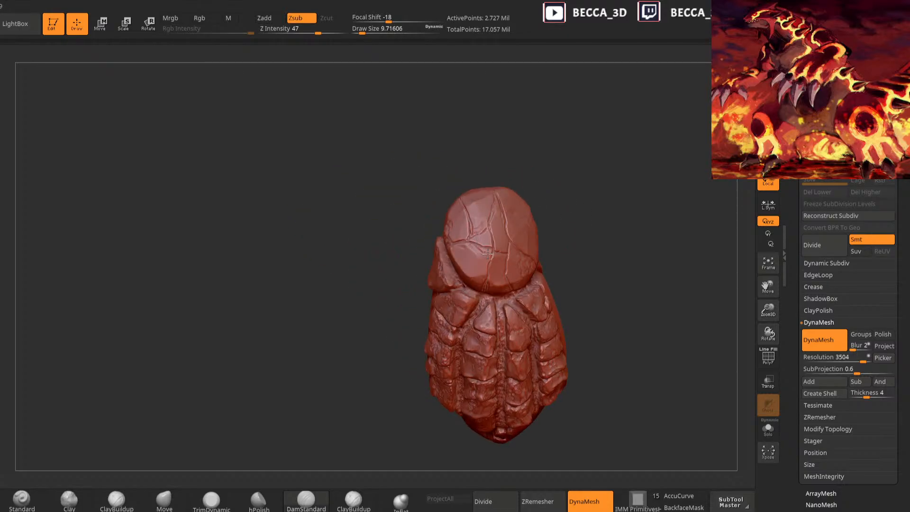
left_click_drag(493, 263, 483, 245)
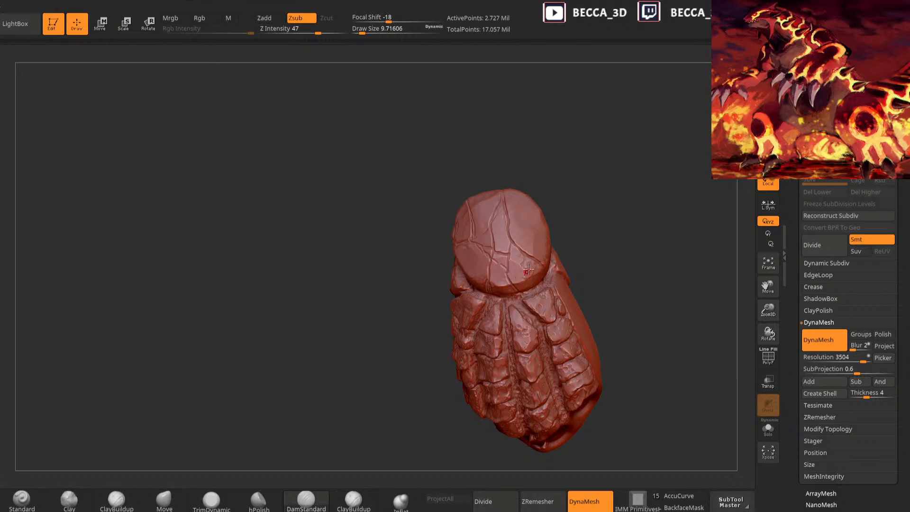
Carve branching cracks across the right and lower-right areas of the top pad with DamStandard
left_click_drag(597, 231, 518, 285)
left_click_drag(598, 227, 537, 237)
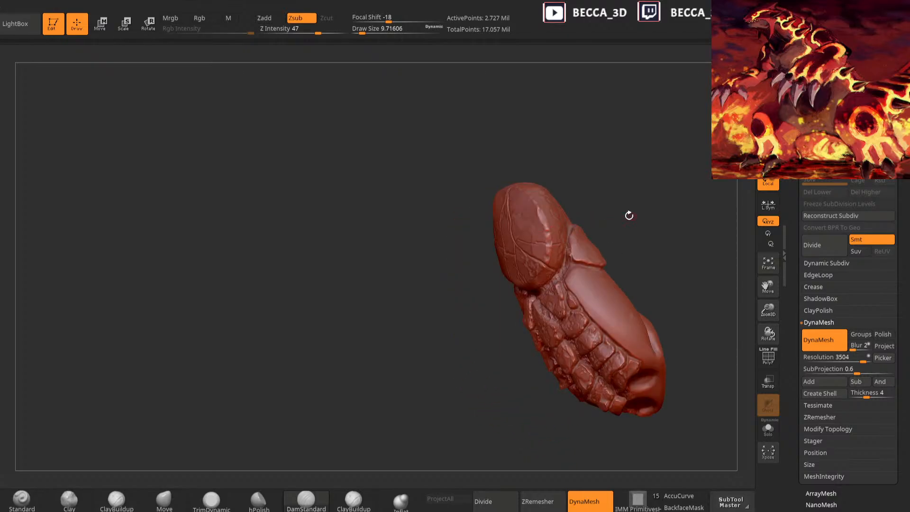
left_click_drag(632, 215, 560, 243)
left_click_drag(632, 178, 570, 236)
left_click_drag(525, 178, 544, 235)
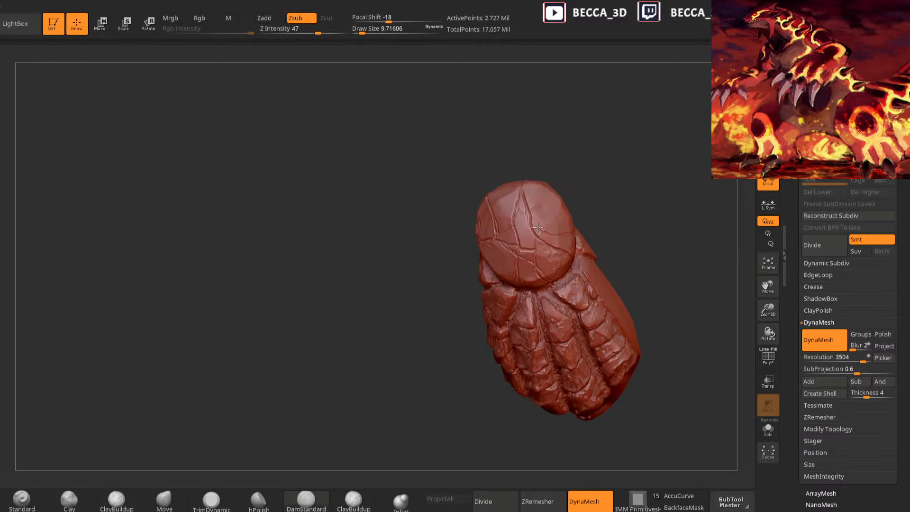
mouse_move(524, 174)
left_mouse_down()
mouse_move(585, 116)
mouse_move(569, 425)
mouse_move(542, 449)
mouse_move(616, 335)
mouse_move(603, 205)
mouse_move(622, 199)
mouse_move(616, 246)
mouse_move(635, 217)
mouse_move(622, 225)
mouse_move(603, 211)
mouse_move(608, 218)
left_mouse_up()
Isolate the pad's upper segment with an inverted mask, build it up with Clay at draw size about 34, and flatten it with TrimDynamic
left_click(73, 500)
key("space")
mouse_move(473, 232)
left_mouse_down("ctrl")
mouse_move(461, 236)
mouse_move(468, 271)
mouse_move(502, 260)
mouse_move(486, 221)
mouse_move(463, 233)
left_mouse_up("ctrl")
left_click(537, 197, "ctrl")
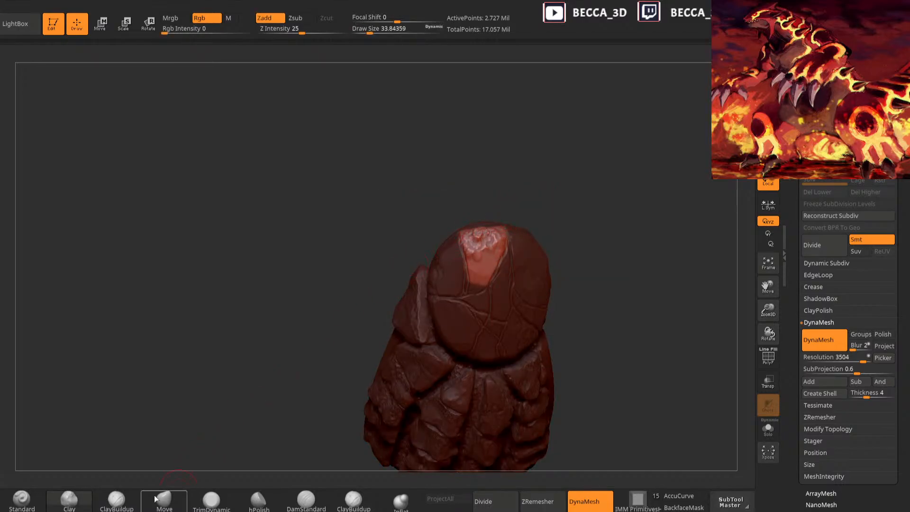
left_click(211, 500)
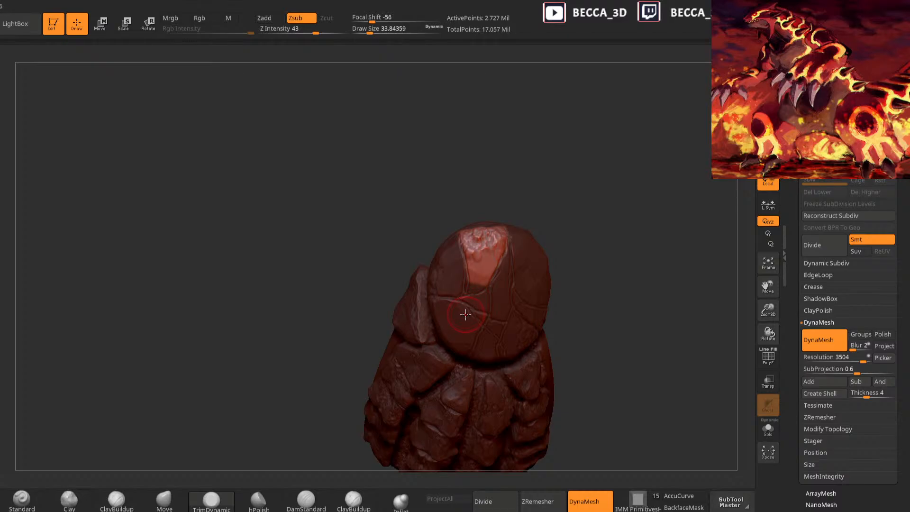
mouse_move(468, 286)
left_mouse_down()
mouse_move(479, 247)
mouse_move(491, 245)
mouse_move(483, 277)
left_mouse_up()
Isolate the narrow central segment of the top pad with an inverted mask, build it up with Clay, and flatten it with TrimDynamic
mouse_move(587, 235)
left_mouse_down("ctrl")
mouse_move(597, 227)
mouse_move(574, 223)
left_mouse_up("ctrl")
mouse_move(483, 267)
left_mouse_down("ctrl")
mouse_move(485, 299)
mouse_move(496, 256)
mouse_move(500, 283)
left_mouse_up("ctrl")
left_click(578, 203, "ctrl")
left_click(69, 498)
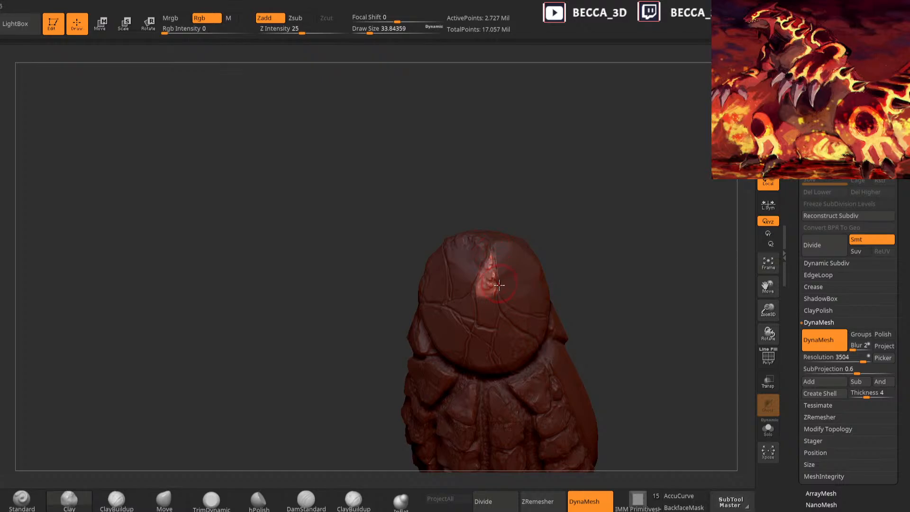
left_click(211, 500)
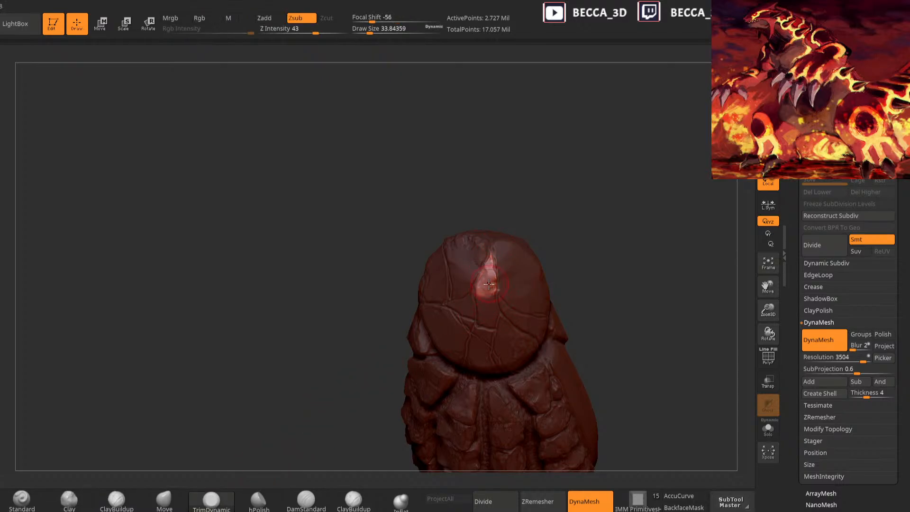
mouse_move(550, 242)
left_mouse_down()
mouse_move(600, 264)
mouse_move(567, 241)
left_mouse_up()
Isolate a neighbouring segment on the top pad, raise it with Clay, flatten it with TrimDynamic, and clear the mask
mouse_move(455, 272)
left_mouse_down("ctrl")
mouse_move(468, 297)
mouse_move(476, 279)
mouse_move(456, 261)
mouse_move(471, 289)
mouse_move(465, 285)
left_mouse_up("ctrl")
left_click(533, 225, "ctrl")
left_click(70, 501)
left_click(221, 503)
left_click_drag(545, 213, 564, 228, "ctrl")
Isolate the tapering segment on the pad's right side with an inverted mask, build it up with Clay, and plane it with TrimDynamic
mouse_move(576, 203)
left_mouse_down()
mouse_move(587, 202)
mouse_move(571, 204)
left_mouse_up()
mouse_move(465, 271)
left_mouse_down("ctrl")
mouse_move(497, 306)
mouse_move(524, 314)
mouse_move(475, 271)
mouse_move(498, 280)
left_mouse_up("ctrl")
mouse_move(559, 234)
left_mouse_down("ctrl")
mouse_move(546, 225)
mouse_move(578, 237)
left_mouse_up("ctrl")
key("ctrl+z")
left_click(74, 505)
left_click(593, 223, "ctrl")
left_click_drag(557, 266, 591, 235)
left_click(211, 501)
left_click_drag(431, 280, 522, 308)
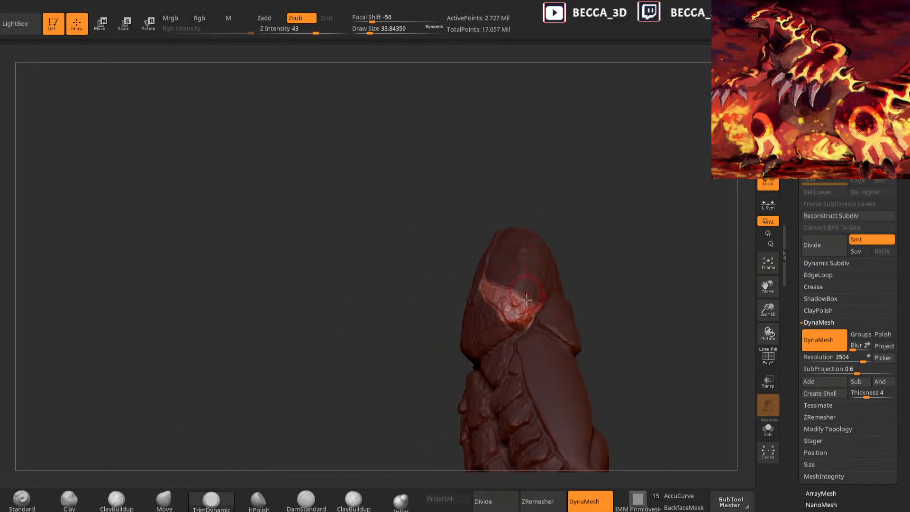
left_click_drag(583, 298, 599, 280)
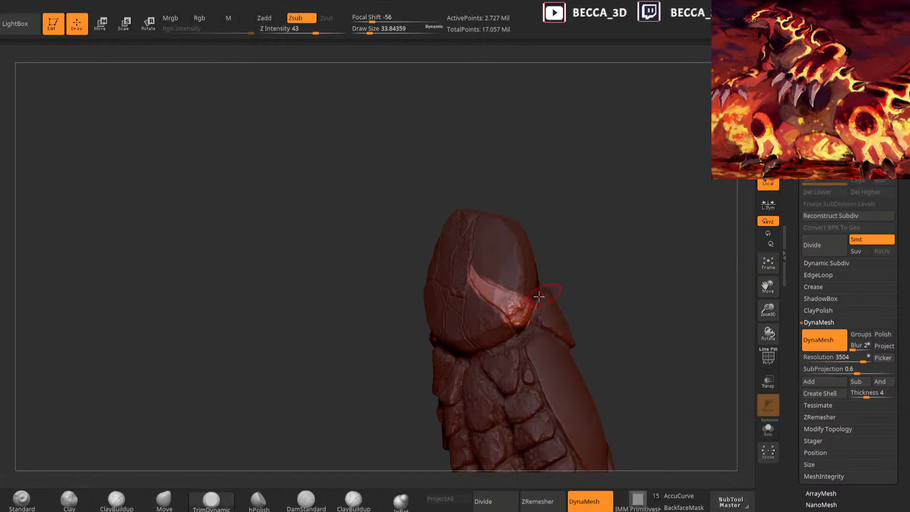
left_click_drag(546, 252, 530, 292)
right_click_drag(516, 311, 517, 305)
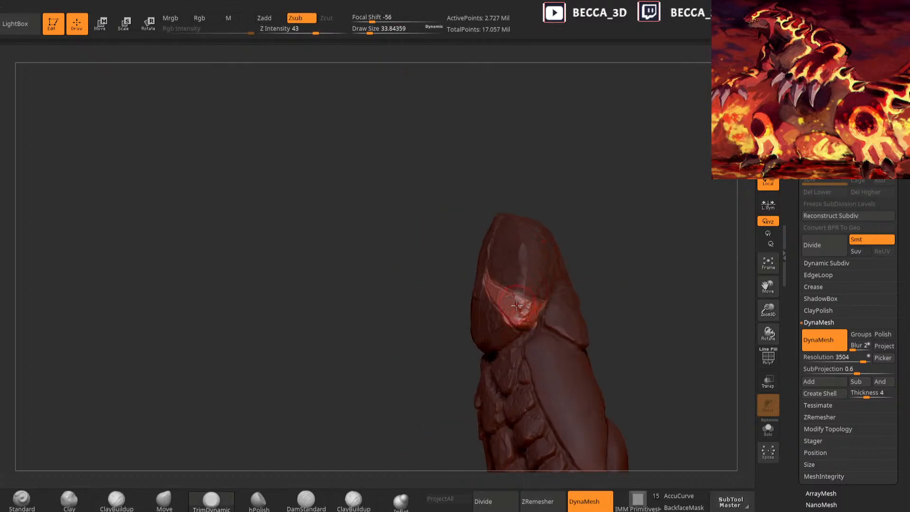
mouse_move(597, 236)
right_mouse_down()
mouse_move(583, 272)
mouse_move(567, 260)
mouse_move(565, 299)
mouse_move(559, 274)
mouse_move(575, 258)
mouse_move(546, 274)
right_mouse_up()
Mask off a small segment near the pad's centre, build it up with Clay, flatten it with TrimDynamic, and clear the mask
left_click(69, 500)
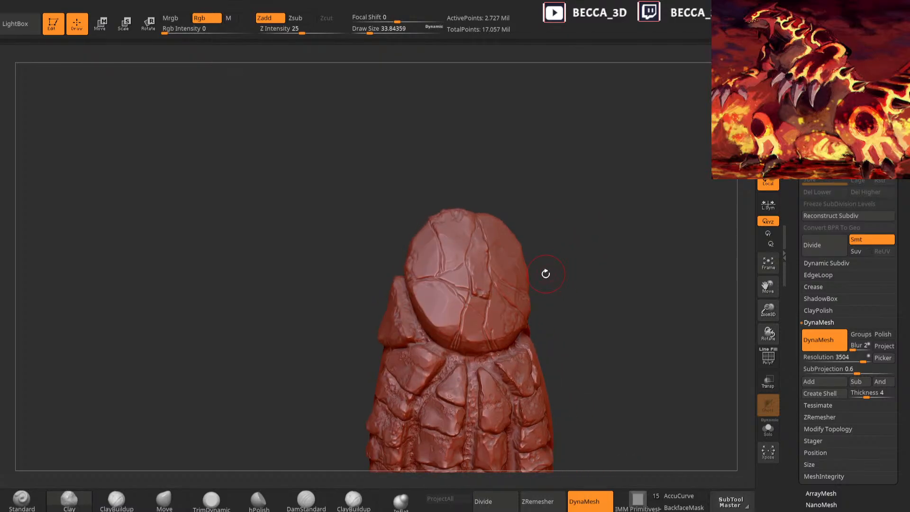
left_click_drag(588, 219, 588, 228)
mouse_move(467, 276)
left_mouse_down("ctrl")
mouse_move(455, 298)
mouse_move(468, 280)
left_mouse_up("ctrl")
left_click(559, 228, "ctrl")
mouse_move(571, 223)
left_mouse_down("alt")
mouse_move(616, 259)
mouse_move(607, 241)
left_mouse_up("alt")
mouse_move(487, 322)
left_mouse_down()
mouse_move(502, 313)
mouse_move(506, 332)
mouse_move(481, 324)
mouse_move(511, 319)
left_mouse_up()
left_click(212, 499)
left_click_drag(622, 244, 633, 258, "ctrl")
mouse_move(633, 259)
left_mouse_down()
mouse_move(618, 257)
mouse_move(628, 196)
left_mouse_up()
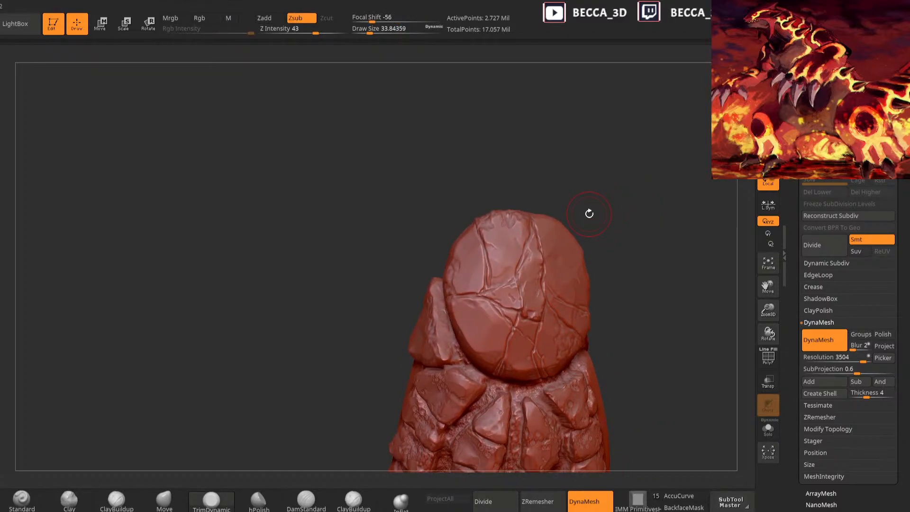
Isolate the small triangular chip below the pad's centre, raise it with Clay, and trim it with TrimDynamic at draw size about 13
mouse_move(629, 282)
left_mouse_down()
mouse_move(626, 213)
mouse_move(643, 213)
left_mouse_up()
key("ctrl")
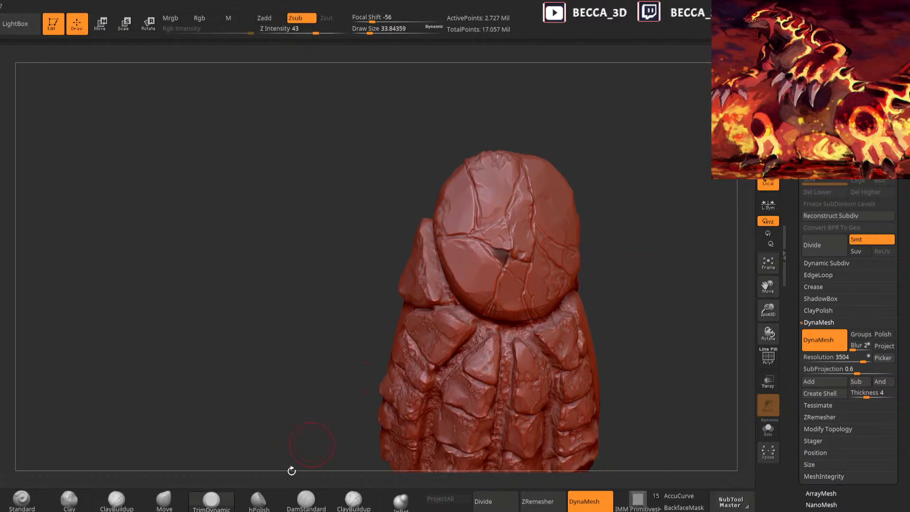
left_click(69, 500)
left_click(604, 227, "ctrl")
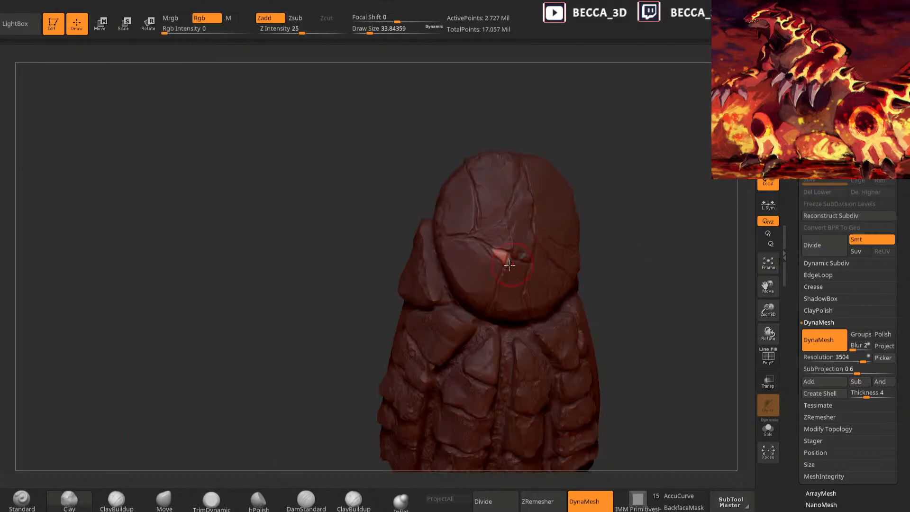
left_click_drag(627, 208, 612, 228)
left_click(219, 500)
key("space")
mouse_move(678, 186)
left_mouse_down()
mouse_move(670, 187)
mouse_move(680, 211)
left_mouse_up()
left_click_drag(664, 204, 638, 199)
key("space")
left_click(503, 256)
key("space")
left_click(500, 253)
mouse_move(625, 221)
left_mouse_down()
mouse_move(646, 203)
mouse_move(608, 202)
left_mouse_up()
Isolate the diamond-shaped chip below the pad's centre, build it up with Clay at draw size about 32, flatten it with TrimDynamic, and clear the mask
mouse_move(492, 244)
left_mouse_down("ctrl")
mouse_move(510, 272)
mouse_move(514, 246)
left_mouse_up("ctrl")
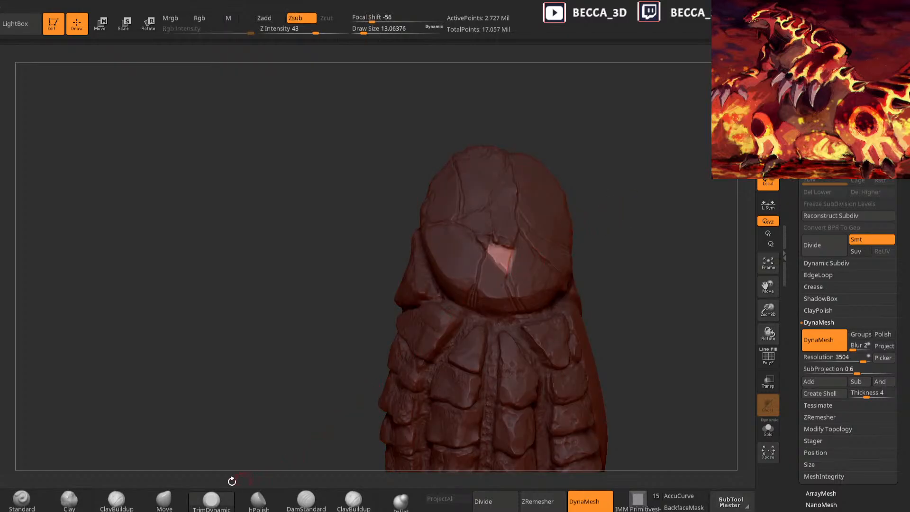
left_click(79, 506)
key("space")
left_click(638, 201)
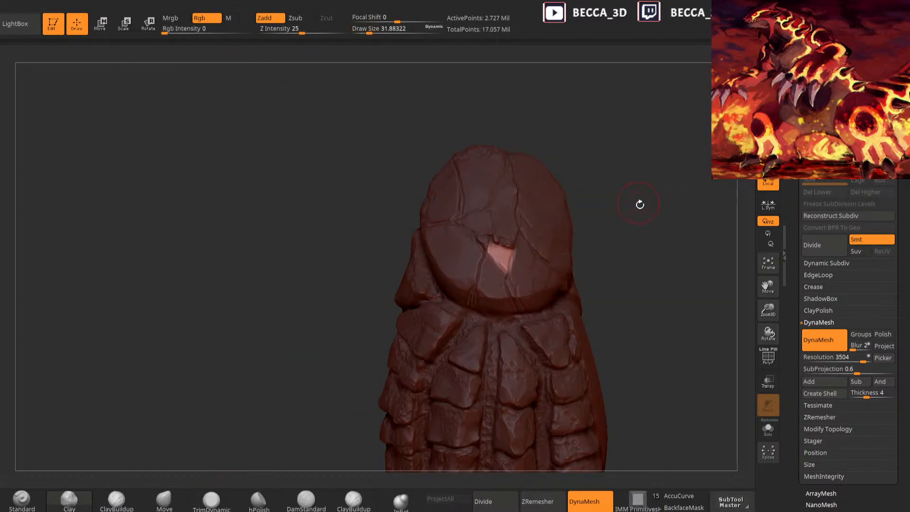
left_click_drag(638, 202, 645, 211)
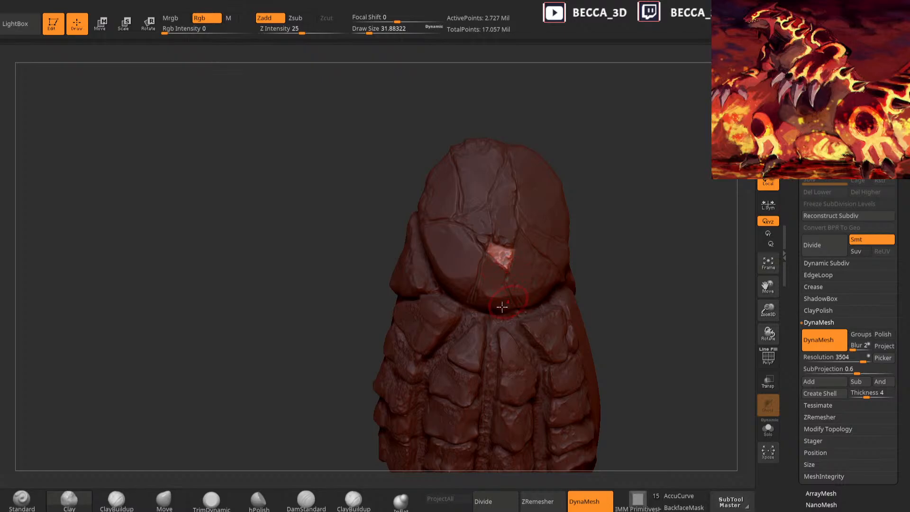
left_click(211, 500)
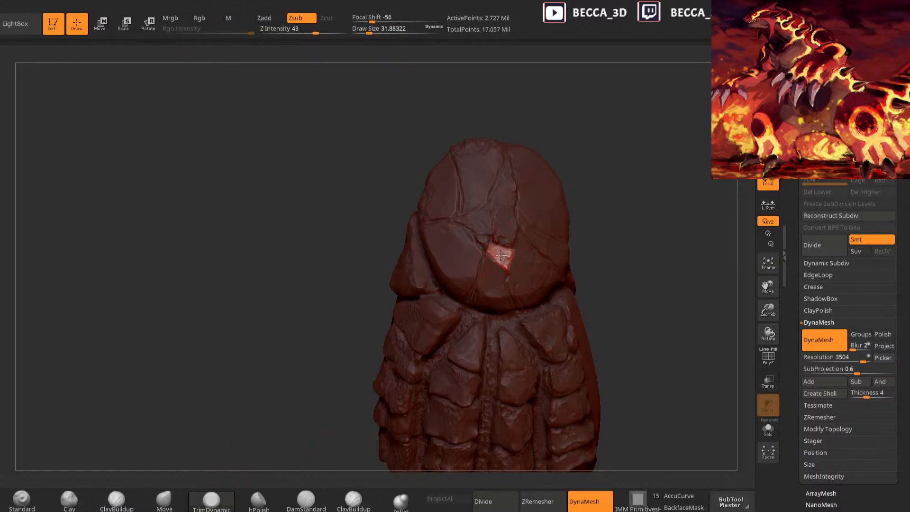
left_click(634, 187, "ctrl")
Re-carve the central crack down towards the pad's lower edge with DamStandard at draw size about 11
mouse_move(626, 188)
left_mouse_down()
mouse_move(637, 202)
mouse_move(647, 186)
mouse_move(628, 216)
left_mouse_up()
key("space")
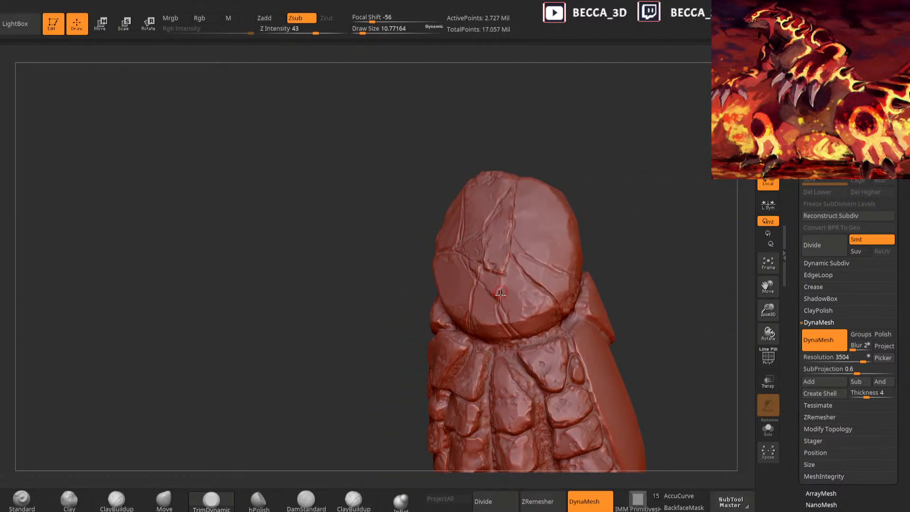
left_click(306, 502)
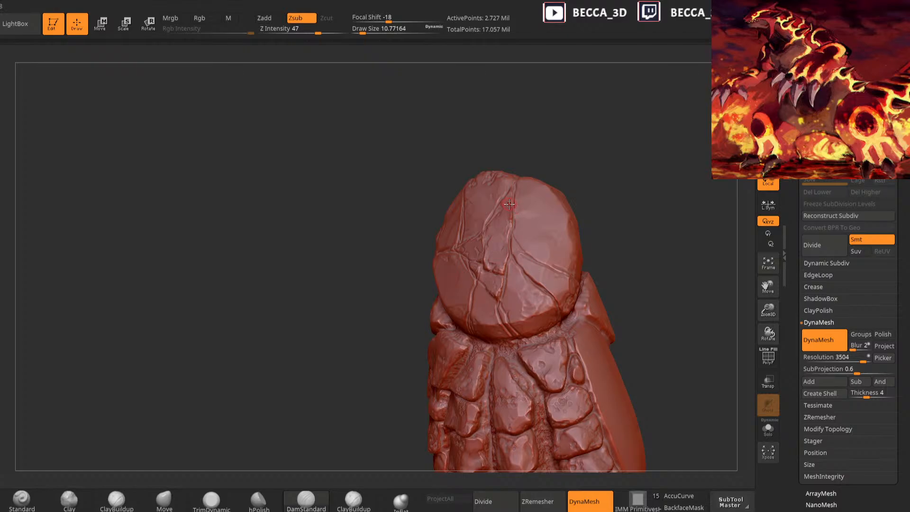
right_click_drag(509, 204, 504, 297)
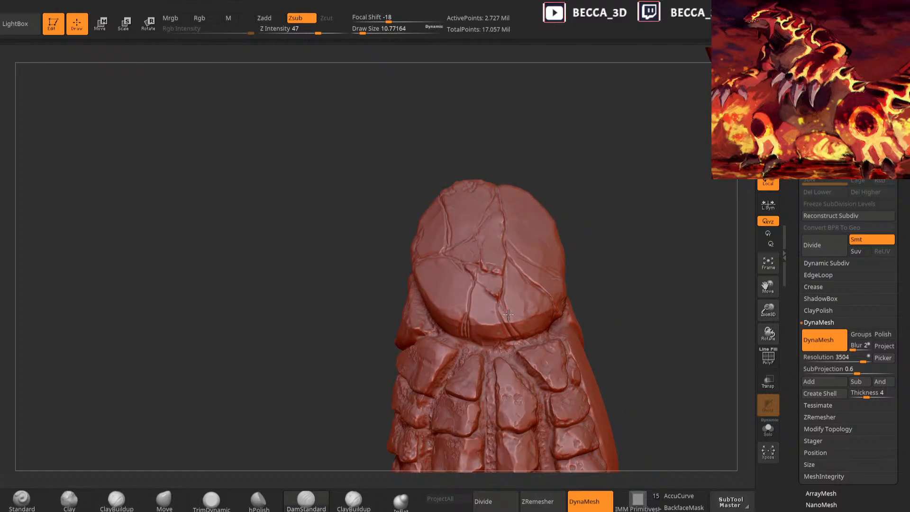
mouse_move(599, 274)
left_mouse_down()
mouse_move(603, 241)
mouse_move(573, 239)
left_mouse_up()
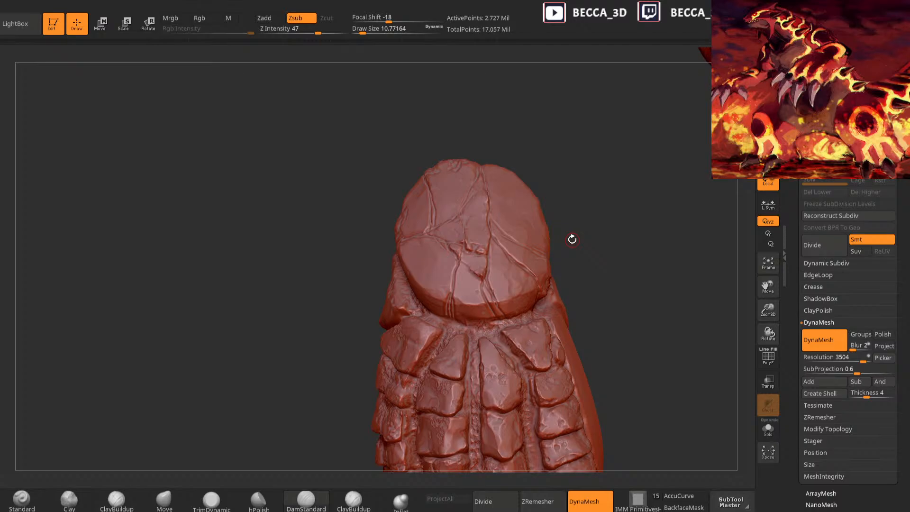
left_click_drag(586, 245, 570, 247)
Isolate the narrow lower-right segment with an inverted mask, raise it with Clay, flatten it with TrimDynamic at draw size about 23, and clear the mask
mouse_move(493, 288)
left_mouse_down("ctrl")
mouse_move(505, 315)
mouse_move(499, 245)
mouse_move(495, 296)
left_mouse_up("ctrl")
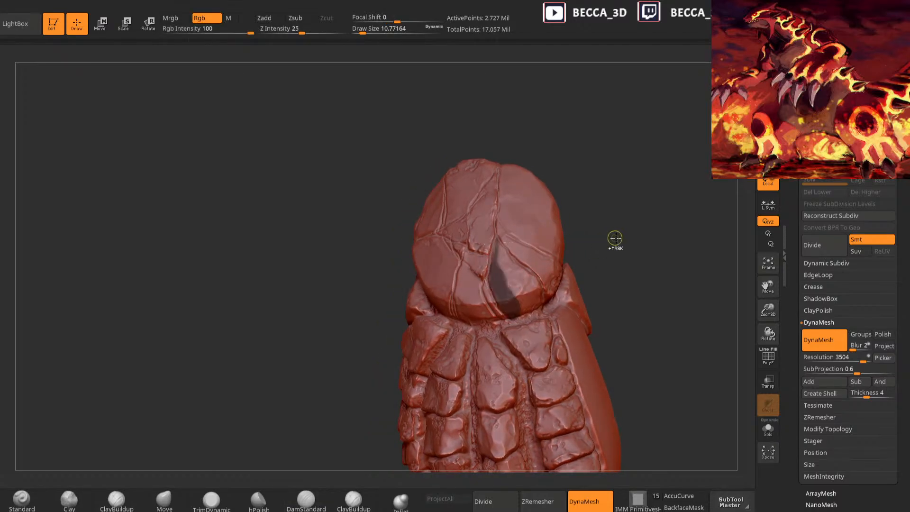
left_click(611, 238, "ctrl")
left_click(72, 503)
key("space")
mouse_move(536, 273)
left_mouse_down()
mouse_move(515, 301)
mouse_move(501, 275)
left_mouse_up()
left_click(212, 501)
left_click_drag(598, 259, 619, 259)
mouse_move(506, 297)
left_mouse_down()
mouse_move(508, 285)
mouse_move(511, 309)
left_mouse_up()
mouse_move(616, 220)
left_mouse_down("ctrl")
mouse_move(636, 205)
mouse_move(595, 223)
left_mouse_up("ctrl")
left_click_drag(518, 311, 642, 262)
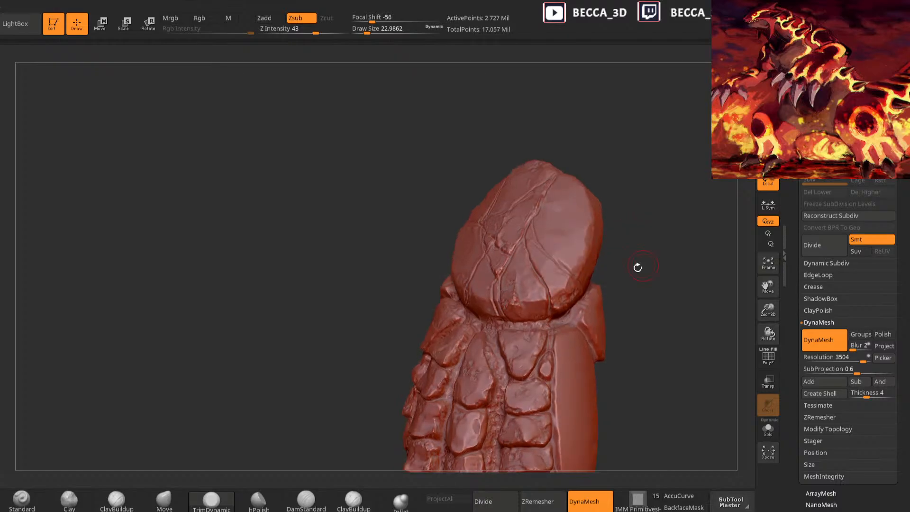
Carve cracks around the raised lower-right segment up to the central crack with DamStandard at draw size about 12
left_click(305, 500)
key("space")
left_click_drag(626, 212, 622, 212)
left_click_drag(623, 213, 642, 238)
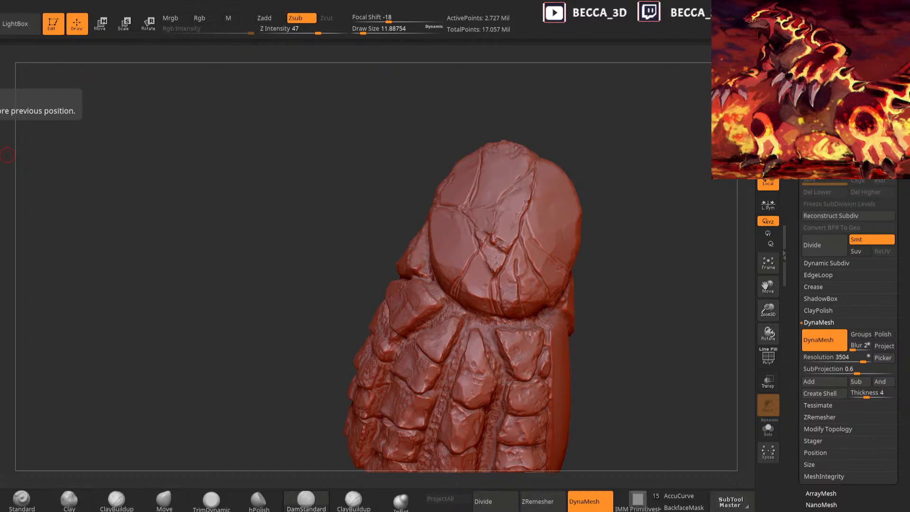
left_click_drag(261, 310, 276, 313)
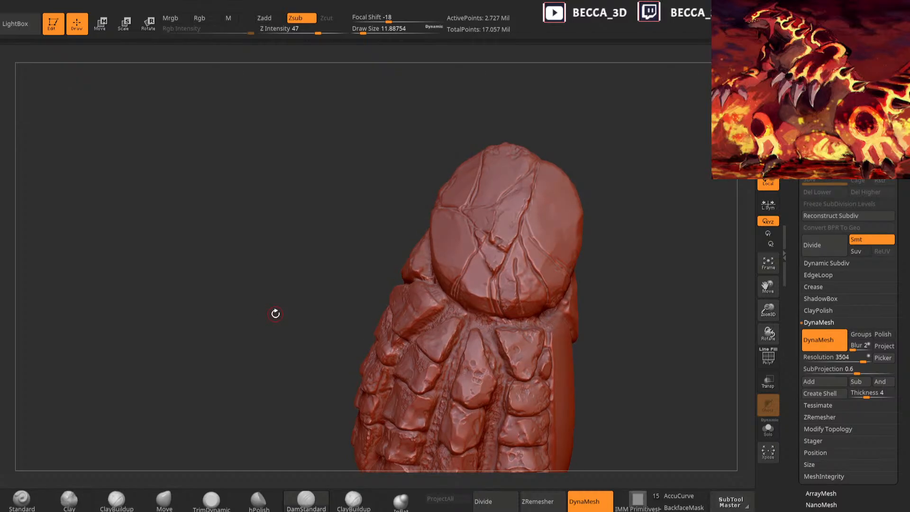
left_click_drag(639, 208, 632, 217)
left_click_drag(513, 256, 521, 231)
left_click_drag(616, 174, 593, 195)
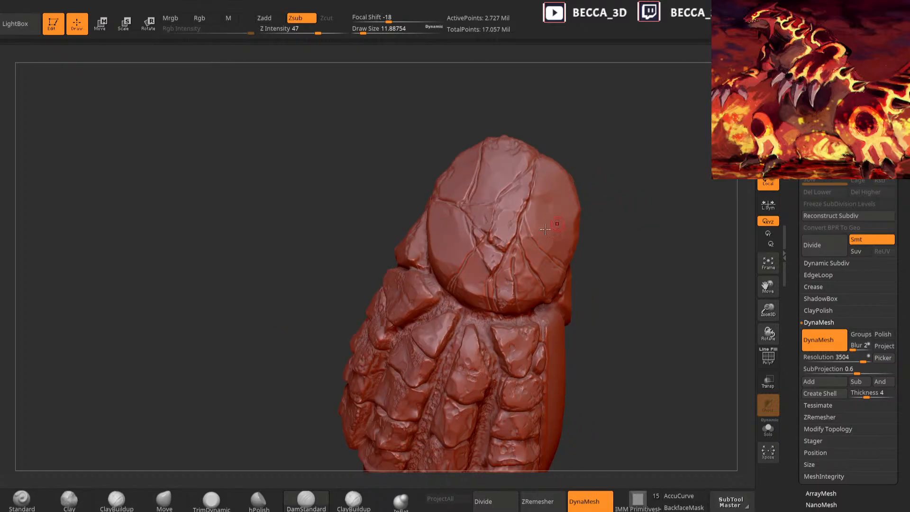
mouse_move(642, 209)
left_mouse_down()
mouse_move(648, 199)
mouse_move(638, 211)
left_mouse_up()
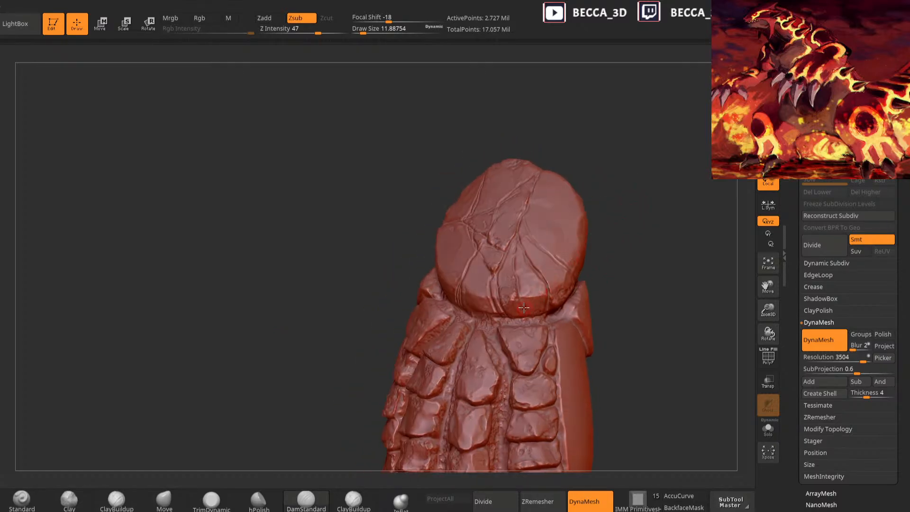
left_click_drag(623, 275, 617, 258)
mouse_move(634, 190)
left_mouse_down()
mouse_move(640, 213)
mouse_move(591, 237)
left_mouse_up()
Isolate the lower part of the pad's large right segment, build it up with Clay, flatten it with TrimDynamic at draw size about 38, and clear the mask
mouse_move(545, 304)
left_mouse_down("ctrl")
mouse_move(561, 231)
mouse_move(519, 238)
mouse_move(517, 271)
mouse_move(540, 287)
left_mouse_up("ctrl")
left_click(620, 223, "ctrl")
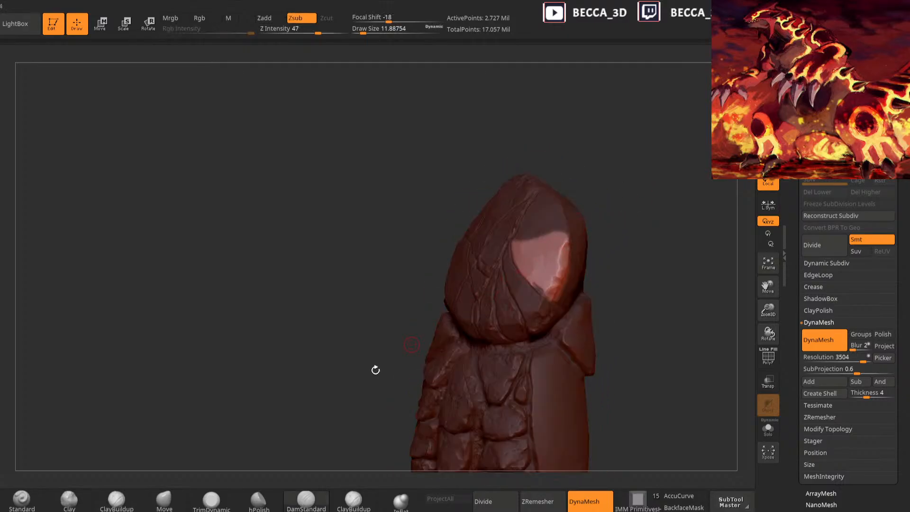
left_click(123, 504)
left_click(123, 504)
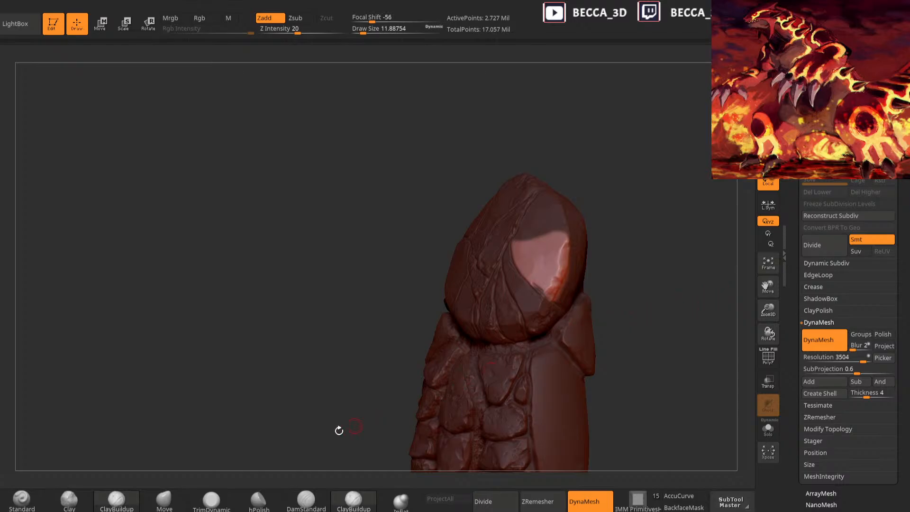
left_click(69, 500)
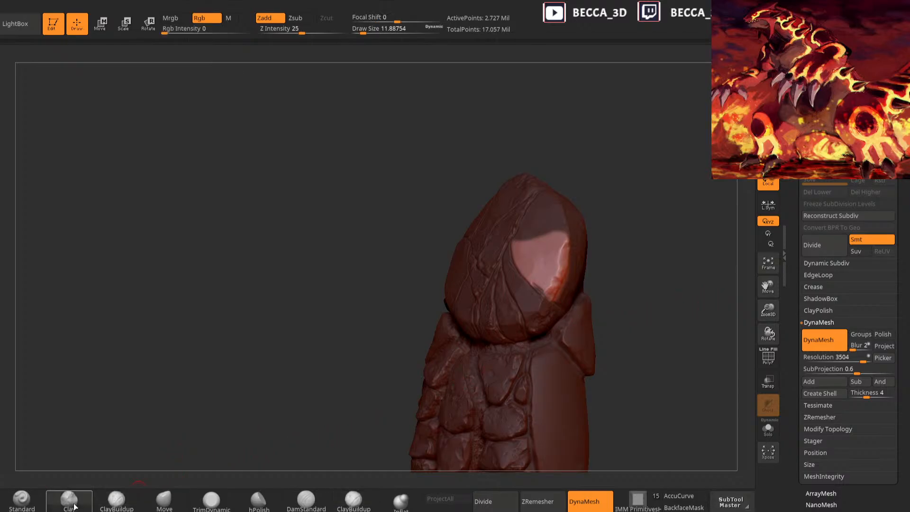
key("space")
left_click_drag(615, 219, 620, 236)
left_click_drag(562, 237, 559, 287)
left_click_drag(620, 235, 596, 237)
left_click(212, 499)
left_click_drag(540, 263, 532, 258)
mouse_move(645, 220)
left_mouse_down()
mouse_move(577, 245)
mouse_move(575, 264)
mouse_move(552, 274)
left_mouse_up()
left_click_drag(617, 254, 581, 264)
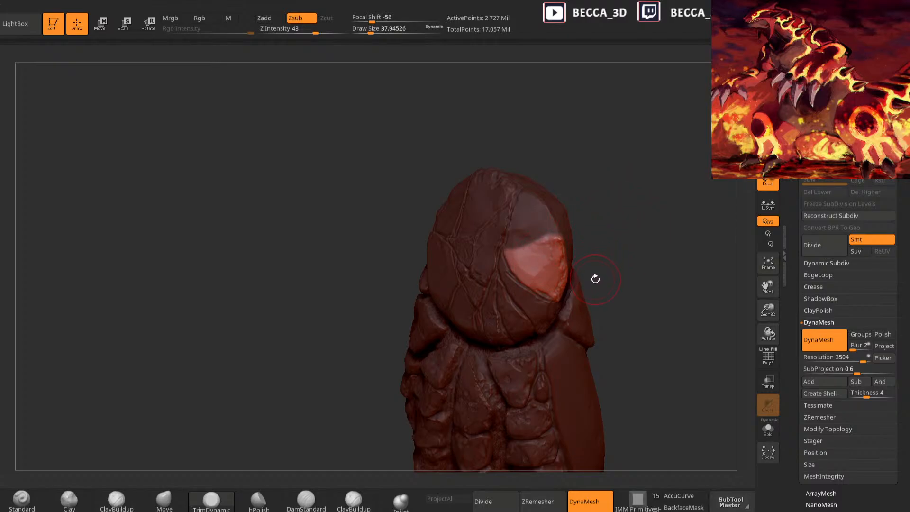
mouse_move(601, 249)
left_mouse_down("ctrl")
mouse_move(613, 255)
mouse_move(565, 256)
mouse_move(588, 250)
left_mouse_up("ctrl")
Carve a crack from the central crack to the pad's right edge, plus a short branch below it, with DamStandard at draw size about 13
key("space")
left_click_drag(631, 248, 576, 260)
mouse_move(615, 224)
left_mouse_down()
mouse_move(537, 242)
mouse_move(551, 236)
left_mouse_up()
left_click(306, 501)
key("space")
key("space")
left_click_drag(605, 204, 628, 206)
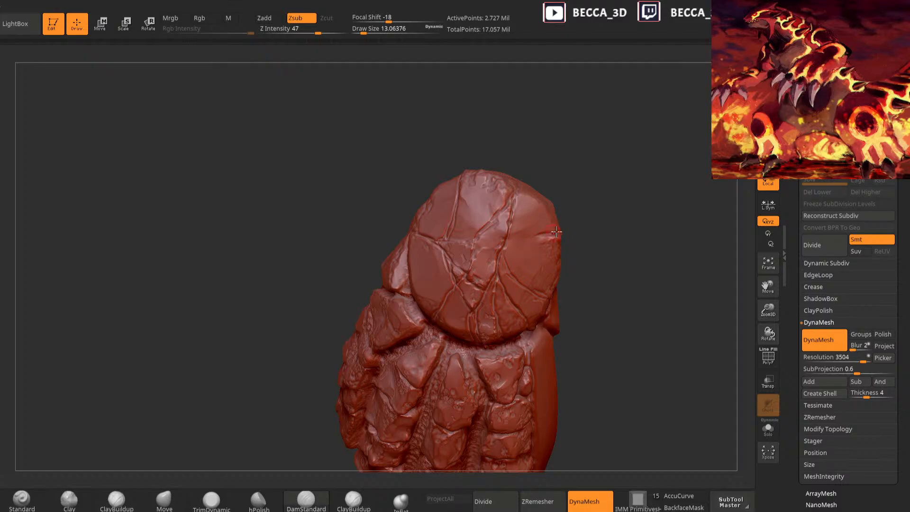
left_click_drag(504, 258, 563, 232)
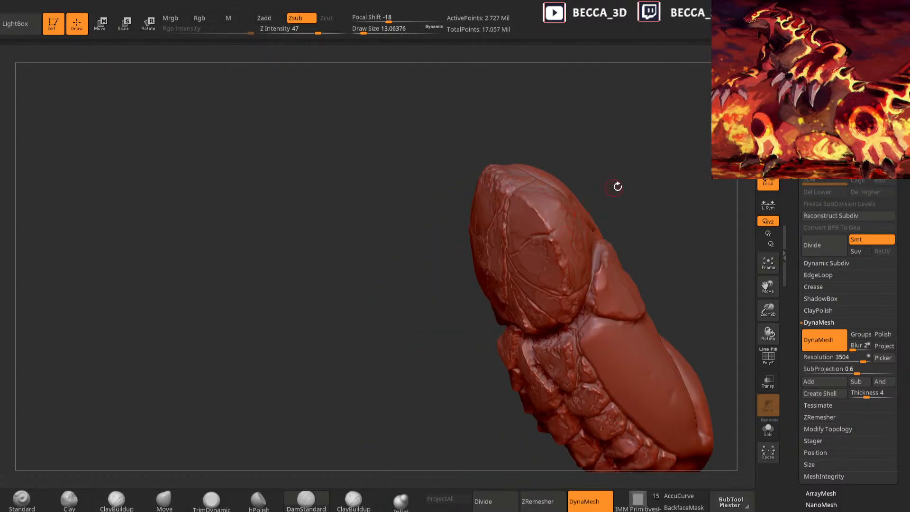
left_click_drag(612, 188, 551, 233)
mouse_move(646, 143)
left_mouse_down()
mouse_move(622, 188)
mouse_move(522, 238)
mouse_move(532, 234)
left_mouse_up()
left_click_drag(621, 183, 533, 265)
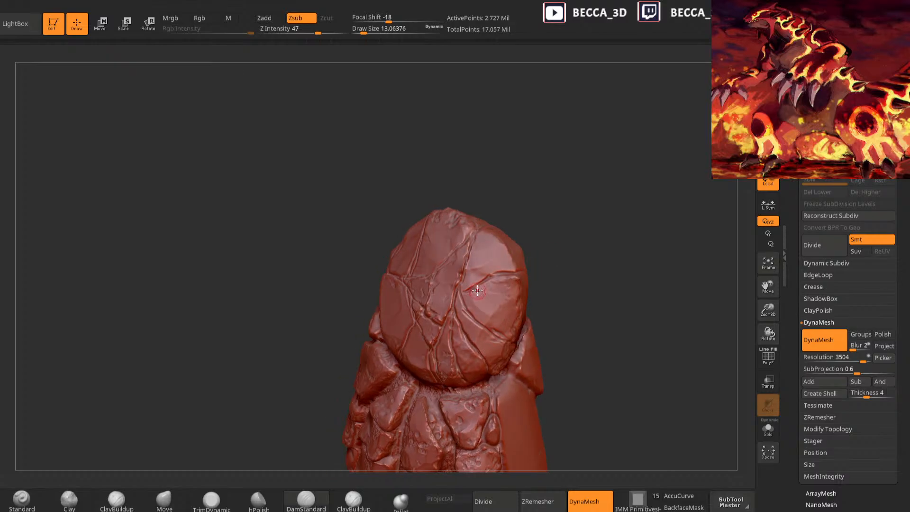
Isolate the small chip below the new right-hand crack, raise it with Clay at draw size about 23, flatten it with TrimDynamic, and clear the mask
key("ctrl")
mouse_move(464, 293)
left_mouse_down("ctrl")
mouse_move(481, 301)
mouse_move(488, 289)
left_mouse_up("ctrl")
left_click(563, 231, "ctrl")
key("s")
left_click_drag(563, 230, 567, 230)
mouse_move(574, 222)
left_mouse_down("alt")
mouse_move(571, 203)
mouse_move(586, 205)
left_mouse_up("alt")
left_click_drag(489, 275, 494, 264)
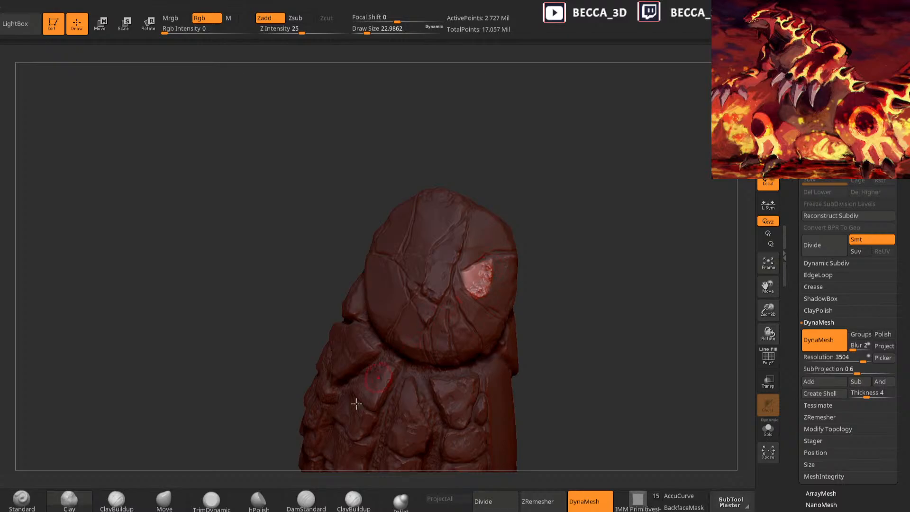
left_click(211, 501)
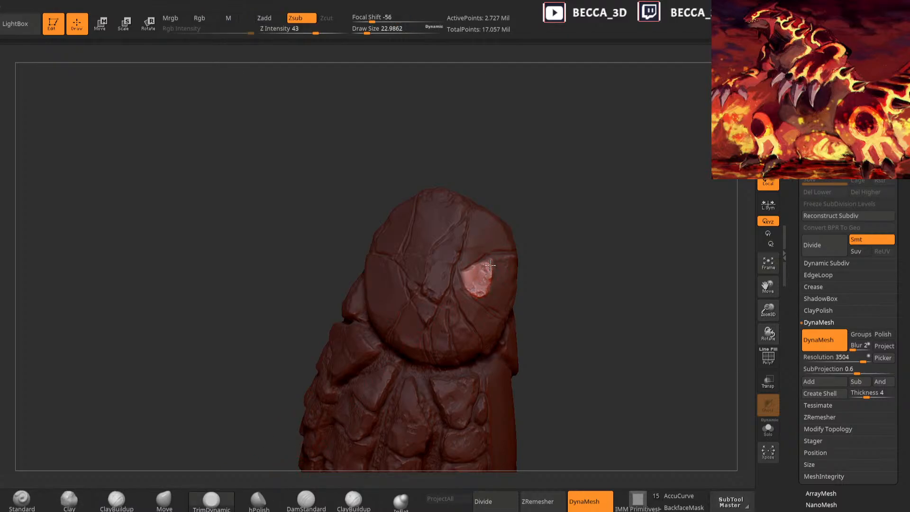
left_click_drag(580, 219, 593, 232, "ctrl")
mouse_move(560, 237)
left_mouse_down()
mouse_move(570, 250)
mouse_move(537, 251)
mouse_move(535, 238)
left_mouse_up()
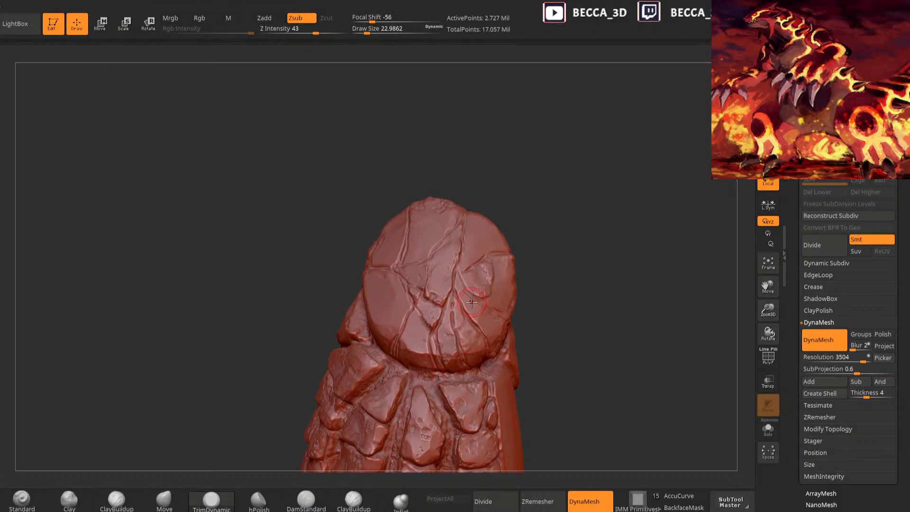
Redefine the cracks around the raised right-hand chip with DamStandard at draw size about 12
left_click_drag(583, 234, 530, 270)
left_click(307, 500)
key("space")
mouse_move(563, 222)
left_mouse_down()
mouse_move(577, 208)
mouse_move(567, 212)
left_mouse_up()
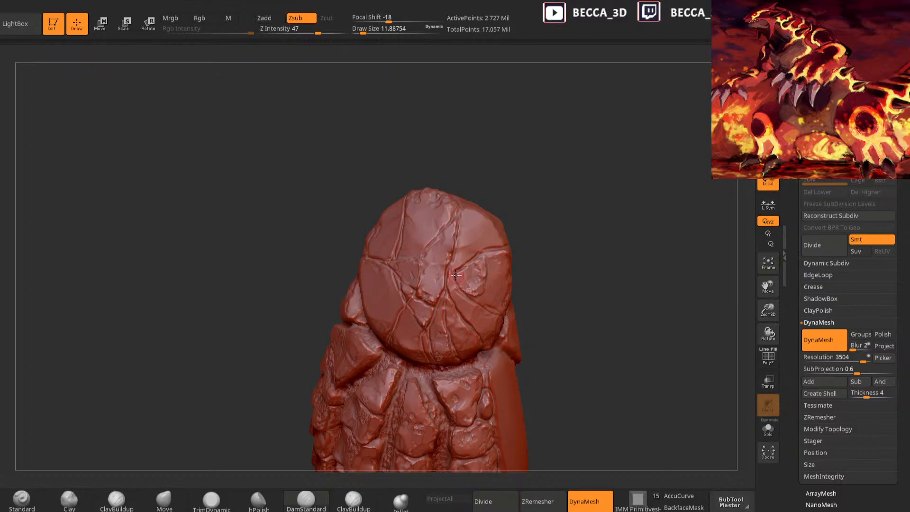
left_click_drag(541, 253, 481, 253)
mouse_move(523, 175)
left_mouse_down()
mouse_move(550, 215)
mouse_move(500, 297)
mouse_move(550, 263)
left_mouse_up()
mouse_move(447, 283)
left_mouse_down()
mouse_move(498, 238)
mouse_move(569, 219)
left_mouse_up()
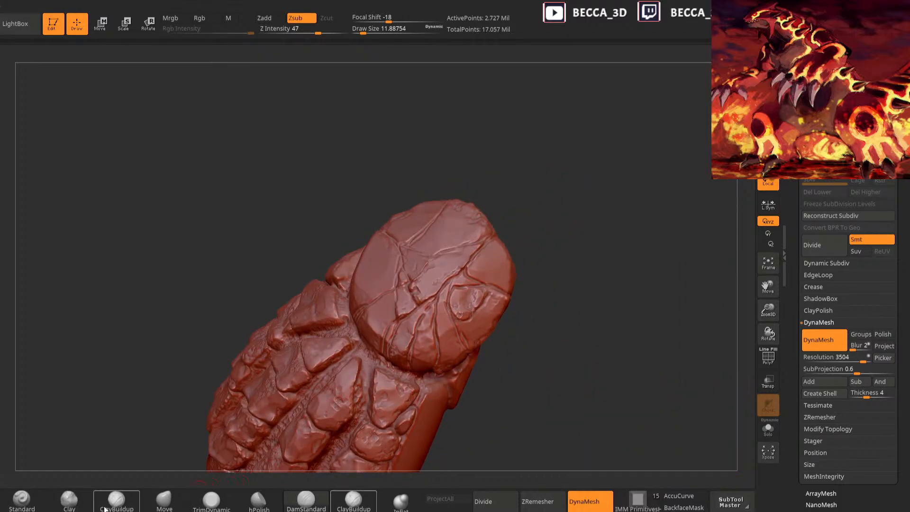
Isolate the inner part of the pad's upper right segment, raise it with Clay at draw size about 36, flatten it with TrimDynamic, and clear the mask
right_click(525, 251)
mouse_move(526, 250)
left_mouse_down()
mouse_move(534, 232)
mouse_move(550, 231)
left_mouse_up()
left_click_drag(473, 281, 488, 260, "ctrl")
left_click(536, 242, "ctrl")
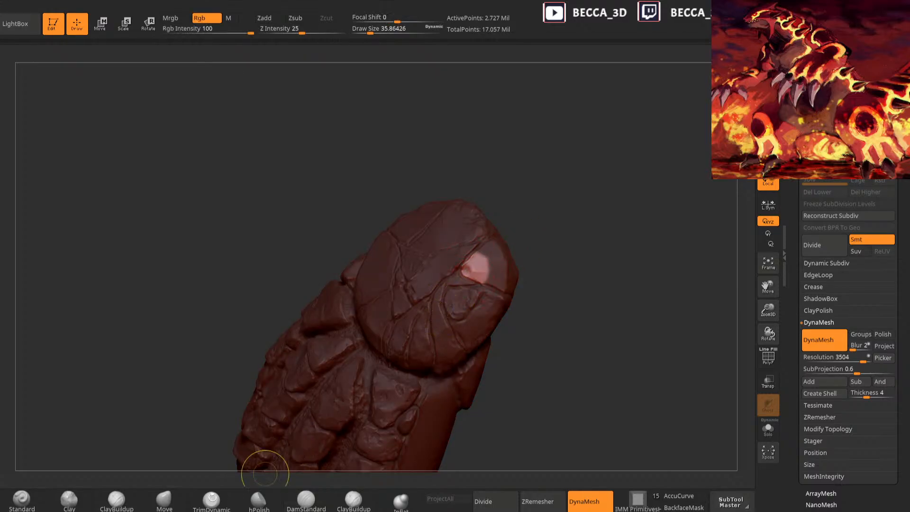
left_click(72, 501)
left_click_drag(573, 218, 545, 237)
mouse_move(487, 262)
left_mouse_down()
mouse_move(472, 279)
mouse_move(481, 260)
left_mouse_up()
left_click(211, 501)
left_click_drag(552, 224, 536, 232)
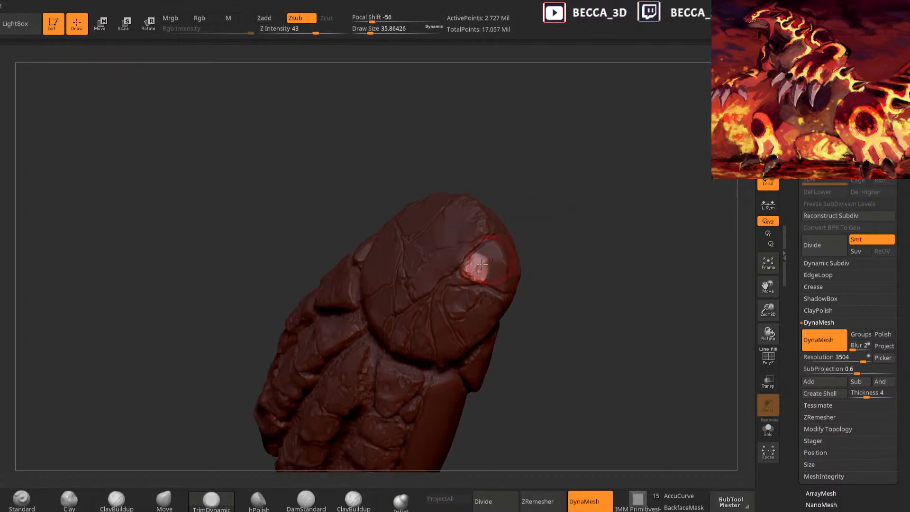
left_click_drag(544, 300, 550, 285, "ctrl")
left_click_drag(550, 284, 549, 221)
Isolate the outer edge of the pad's upper right segment, raise it with Clay at draw size about 30, flatten it with TrimDynamic, and clear the mask
key("space")
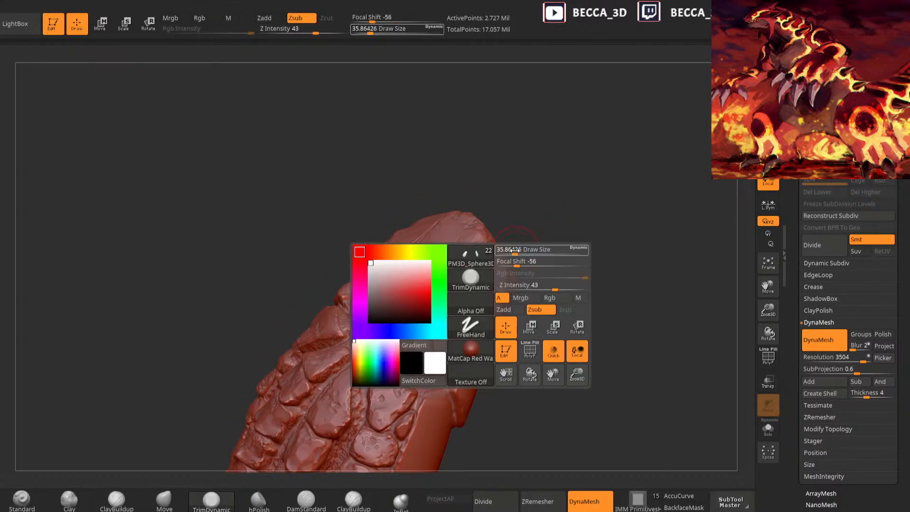
left_click_drag(516, 251, 519, 242)
left_click_drag(504, 291, 496, 277, "ctrl")
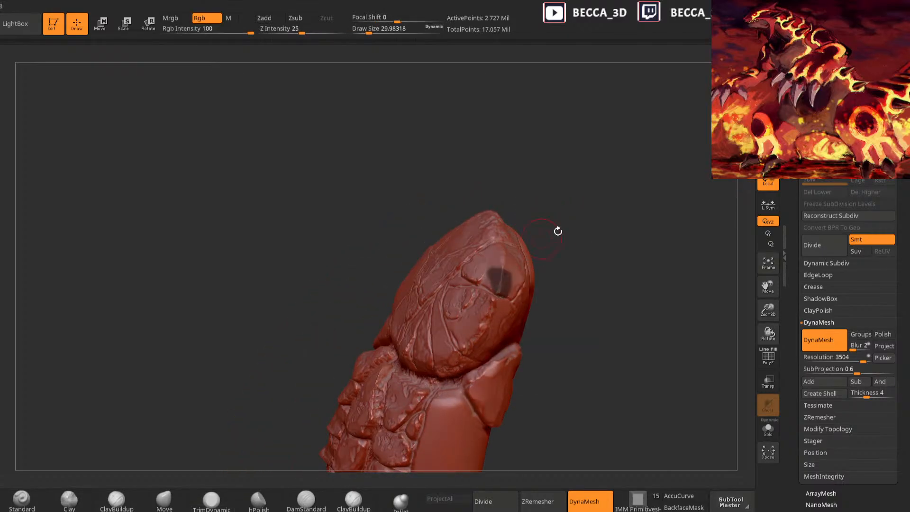
left_click(569, 231, "ctrl")
left_click(69, 500)
mouse_move(503, 190)
left_mouse_down()
mouse_move(550, 199)
mouse_move(567, 227)
left_mouse_up()
mouse_move(653, 179)
left_mouse_down()
mouse_move(564, 254)
mouse_move(674, 185)
mouse_move(542, 203)
mouse_move(501, 283)
left_mouse_up()
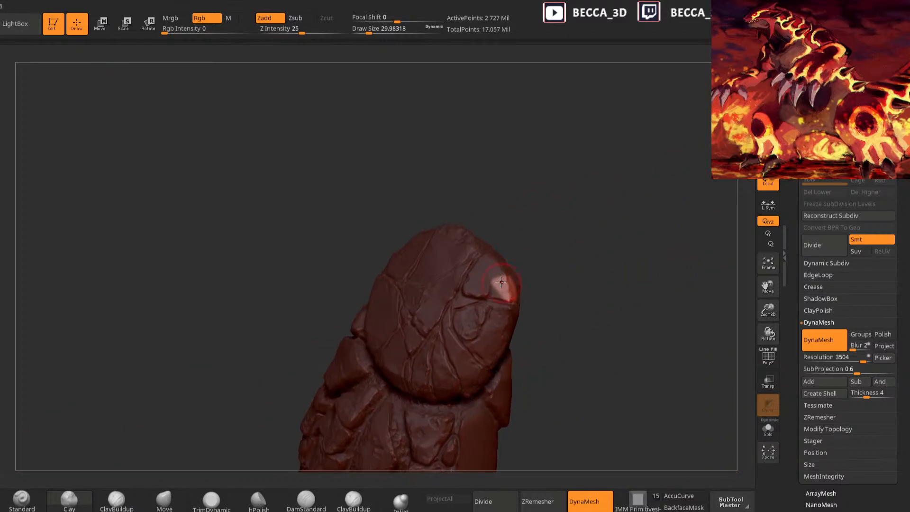
left_click(212, 500)
mouse_move(545, 238)
left_mouse_down()
mouse_move(576, 249)
mouse_move(566, 245)
left_mouse_up()
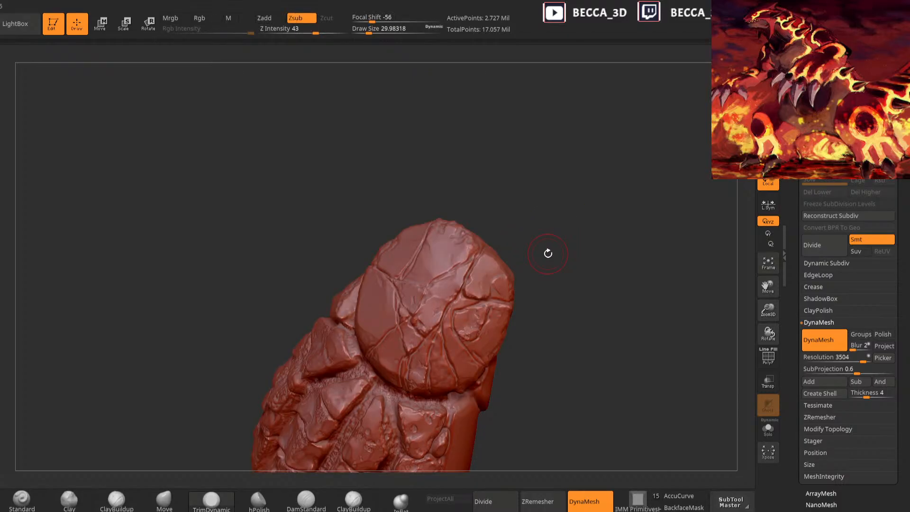
Isolate the lower corner of the pad's left segment, build it up with Clay, flatten it with TrimDynamic, and clear the mask
mouse_move(548, 253)
left_mouse_down()
mouse_move(584, 219)
mouse_move(593, 239)
mouse_move(569, 251)
left_mouse_up()
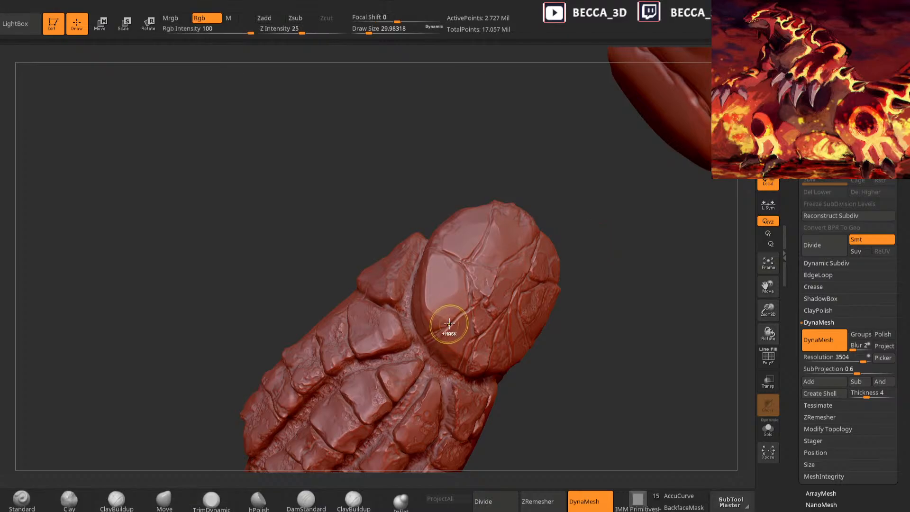
mouse_move(422, 339)
left_mouse_down("ctrl")
mouse_move(434, 316)
mouse_move(450, 318)
left_mouse_up("ctrl")
left_click(567, 233, "ctrl")
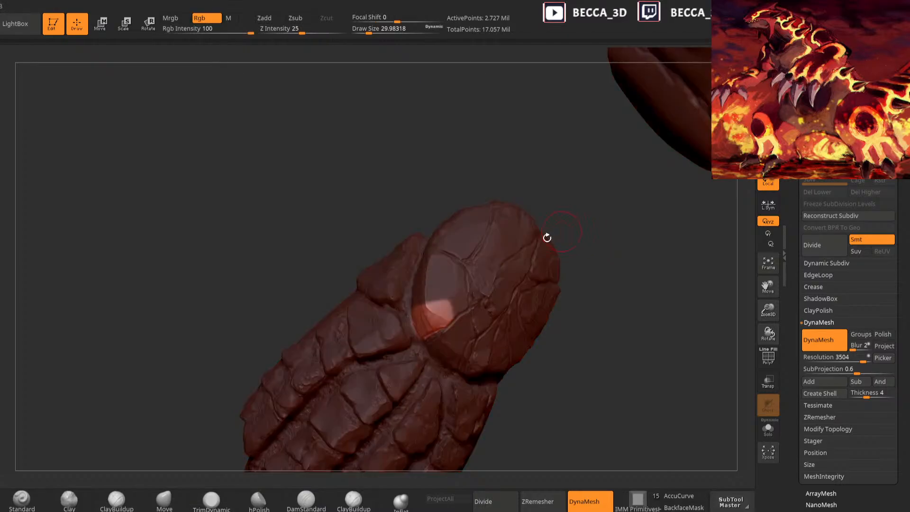
left_click(69, 500)
left_click_drag(565, 312, 545, 326)
left_click_drag(430, 327, 425, 320)
left_click(212, 500)
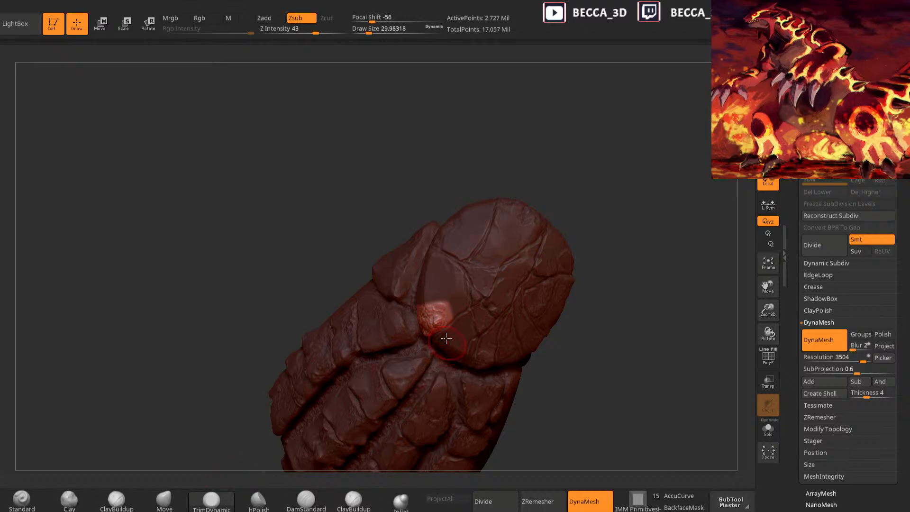
mouse_move(615, 242)
left_mouse_down("ctrl")
mouse_move(577, 179)
mouse_move(535, 417)
left_mouse_up("ctrl")
Mask off a patch on the pad's lower left rim, raise it with Clay, and flatten it with TrimDynamic at draw size about 30
mouse_move(426, 278)
left_mouse_down("ctrl")
mouse_move(412, 303)
mouse_move(420, 296)
left_mouse_up("ctrl")
left_click_drag(480, 382, 488, 393, "ctrl")
left_click(69, 503)
key("ctrl+z")
left_click(553, 274, "ctrl")
left_click_drag(553, 275, 513, 288)
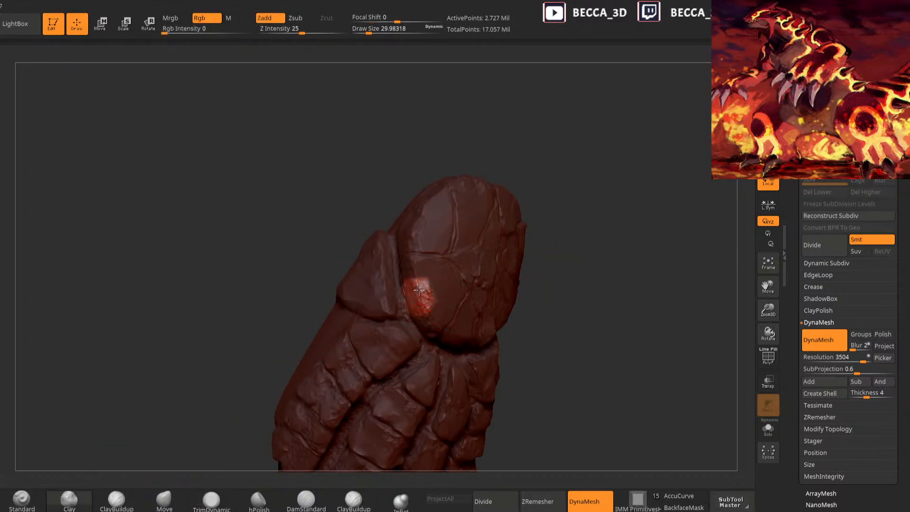
left_click(306, 498)
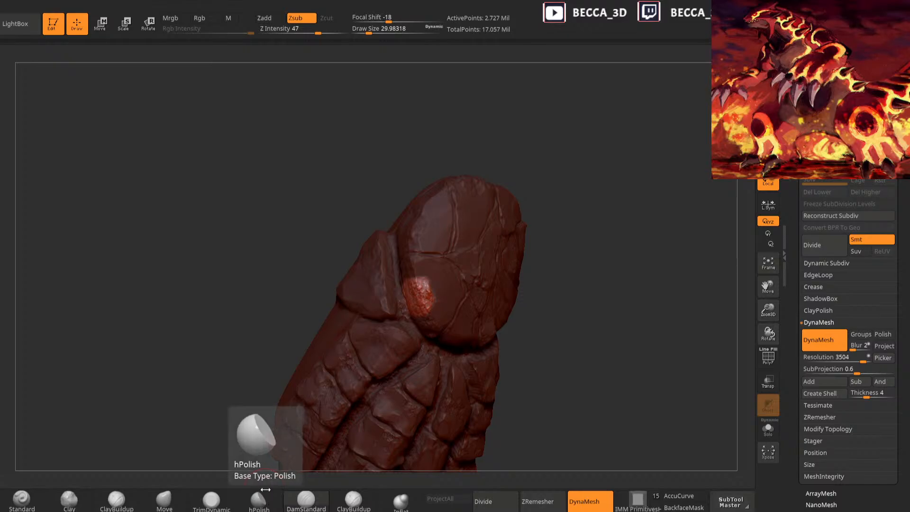
left_click(211, 499)
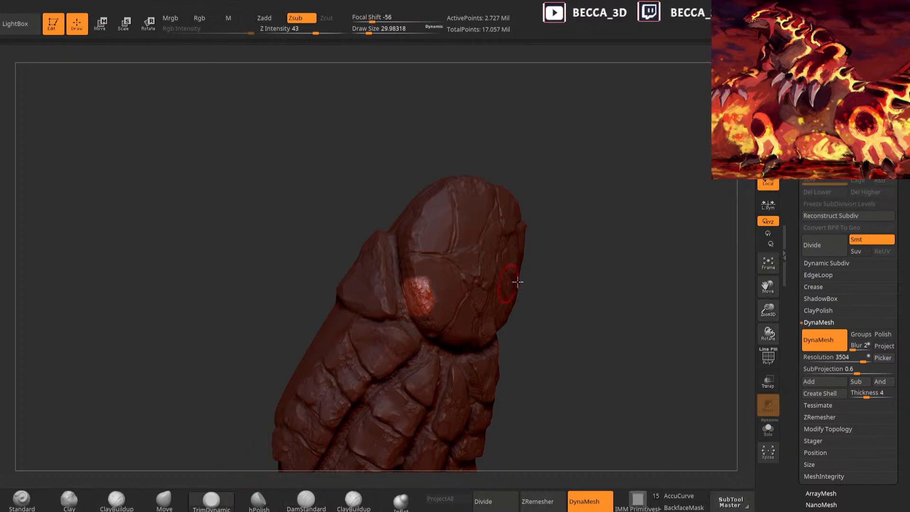
mouse_move(566, 310)
left_mouse_down()
mouse_move(597, 292)
mouse_move(576, 306)
mouse_move(613, 217)
mouse_move(607, 246)
left_mouse_up()
Sharpen the pad's left and central cracks and carve a short new crack into its left segment with DamStandard at draw size about 12
key("b")
key("d")
key("s")
key("space")
left_click_drag(479, 290, 469, 290)
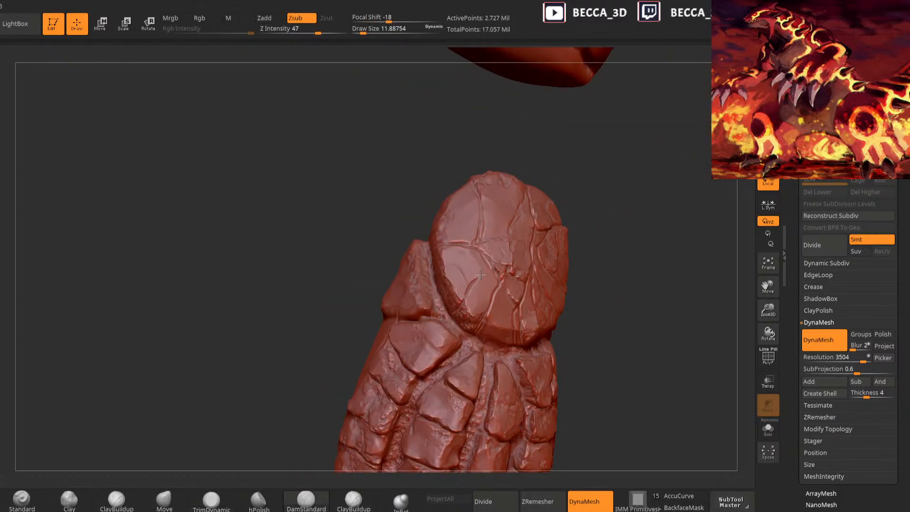
left_click_drag(606, 192, 501, 243)
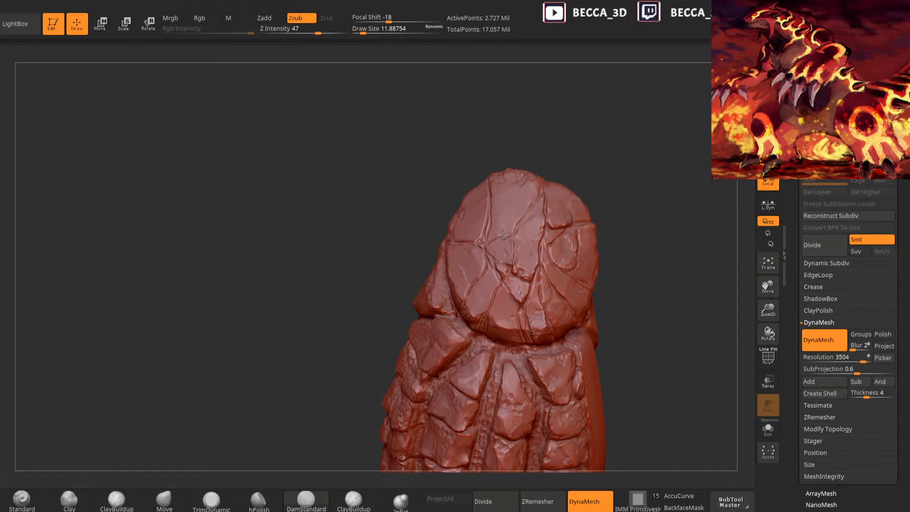
left_click_drag(638, 188, 486, 238)
left_click_drag(595, 166, 500, 228)
mouse_move(586, 195)
left_mouse_down()
mouse_move(573, 201)
mouse_move(603, 181)
left_mouse_up()
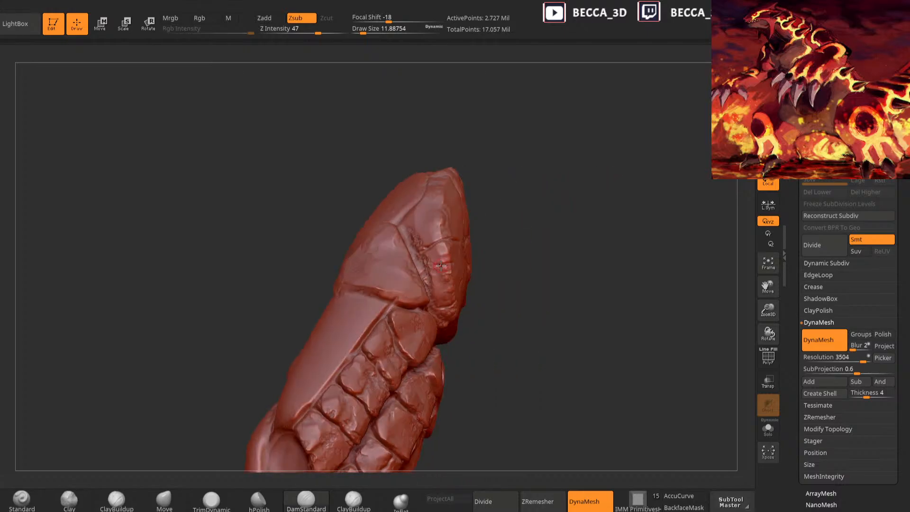
left_click_drag(532, 364, 482, 369)
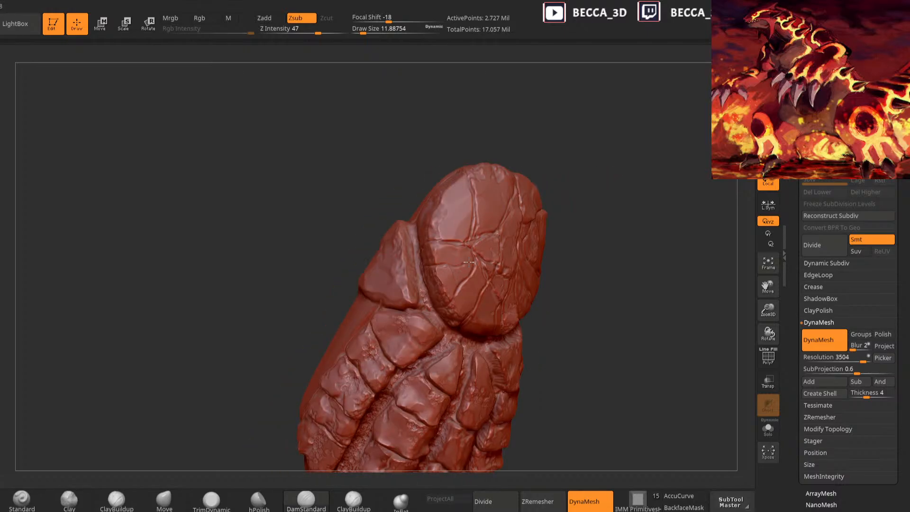
left_click_drag(588, 207, 554, 218)
Switch to the custom cliff brush that carries the set of Cliff_Rocks alphas
mouse_move(605, 205)
left_mouse_down("alt")
mouse_move(630, 405)
mouse_move(620, 427)
mouse_move(576, 409)
mouse_move(625, 475)
mouse_move(675, 372)
left_mouse_up("alt")
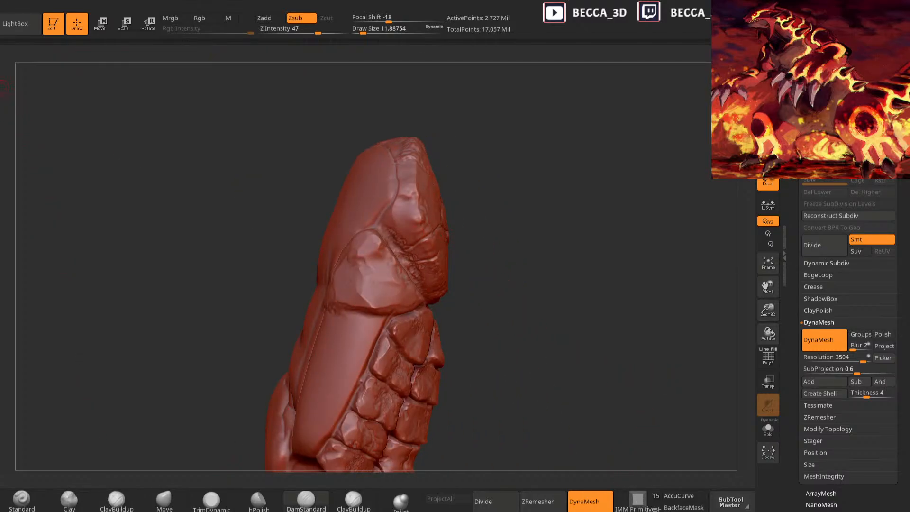
key("b")
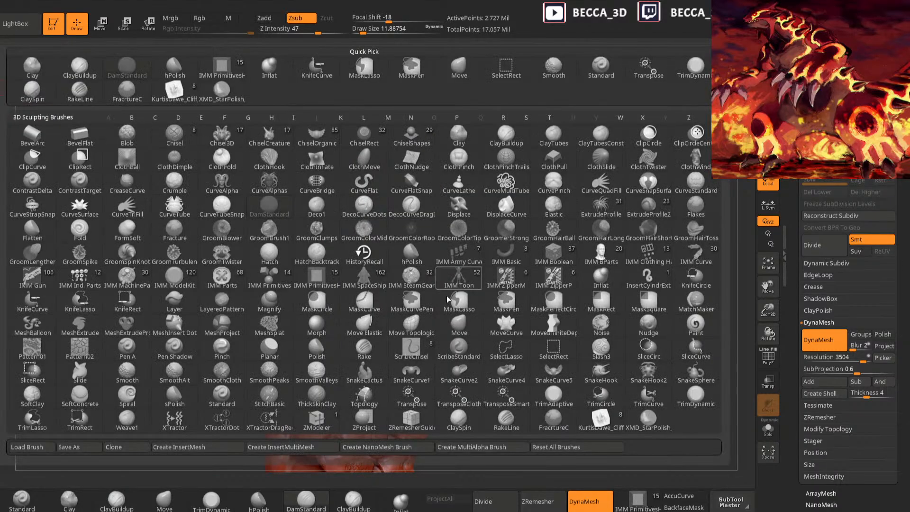
left_click(603, 421)
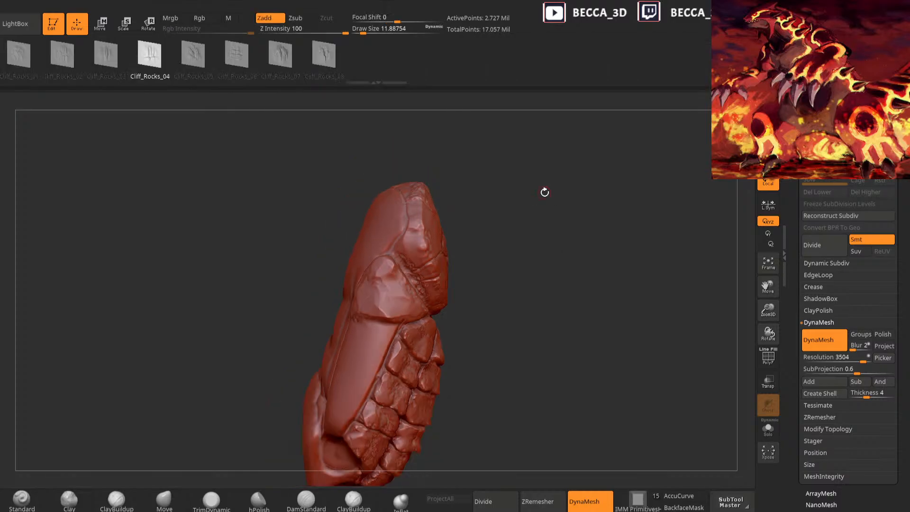
Try stamping the Cliff_Rocks_06 pattern across the pad
mouse_move(526, 171)
left_mouse_down()
mouse_move(532, 222)
mouse_move(571, 195)
mouse_move(518, 201)
left_mouse_up()
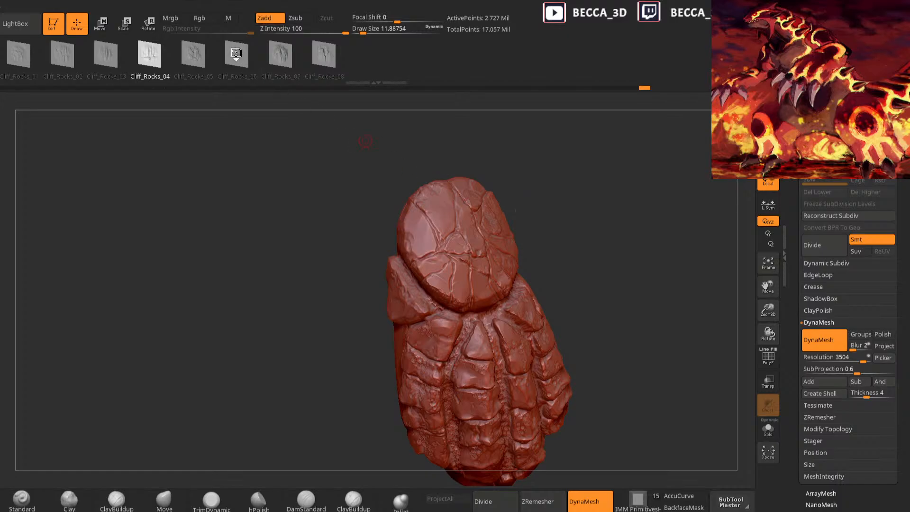
left_click_drag(420, 238, 514, 265)
mouse_move(558, 223)
left_mouse_down()
mouse_move(544, 226)
mouse_move(540, 215)
left_mouse_up()
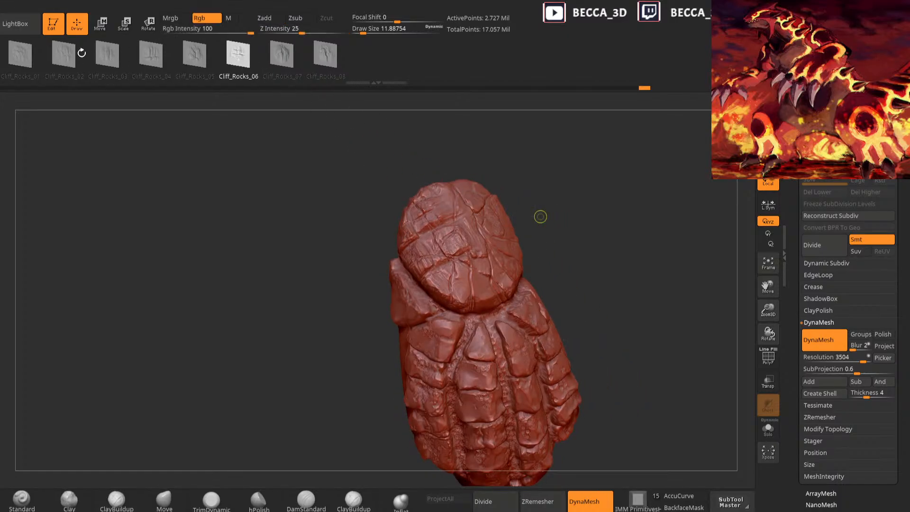
key("ctrl+z")
Stamp the Cliff_Rocks_02 pattern over the pad's left, right and lower segments to add fine rock cracks
left_click(67, 54)
mouse_move(425, 241)
left_mouse_down()
mouse_move(474, 271)
mouse_move(461, 301)
left_mouse_up()
mouse_move(551, 208)
left_mouse_down()
mouse_move(545, 212)
mouse_move(583, 217)
mouse_move(602, 198)
mouse_move(496, 265)
left_mouse_up()
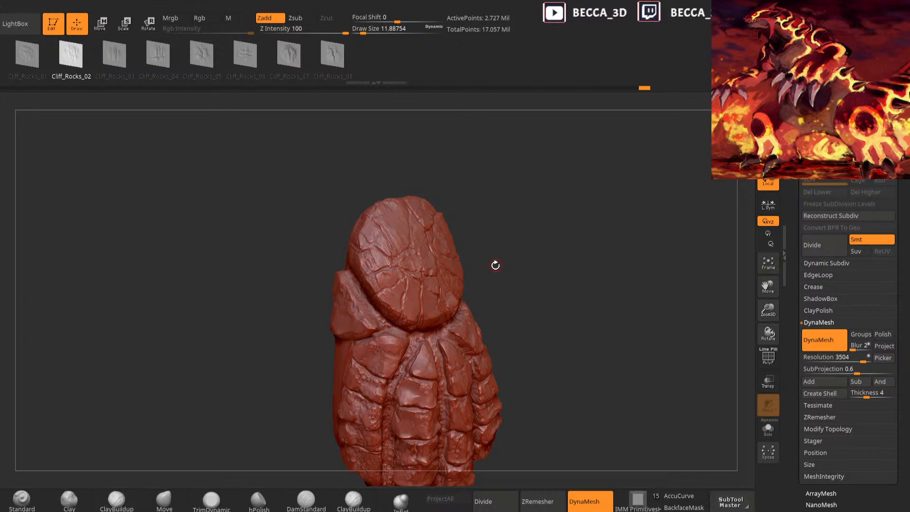
mouse_move(496, 265)
left_mouse_down()
mouse_move(542, 258)
mouse_move(528, 244)
mouse_move(553, 257)
mouse_move(553, 250)
mouse_move(447, 294)
left_mouse_up()
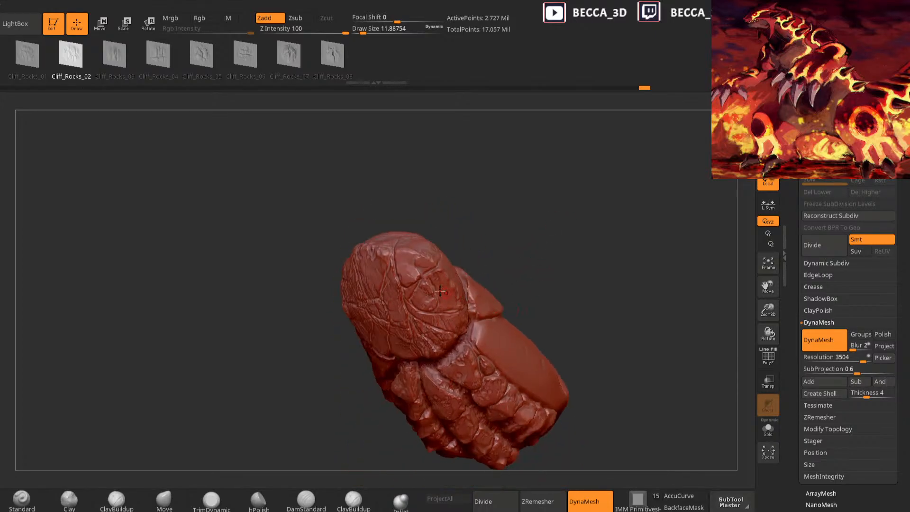
mouse_move(524, 256)
left_mouse_down()
mouse_move(446, 306)
mouse_move(457, 336)
mouse_move(532, 238)
mouse_move(497, 266)
left_mouse_up()
left_click_drag(393, 341, 408, 386)
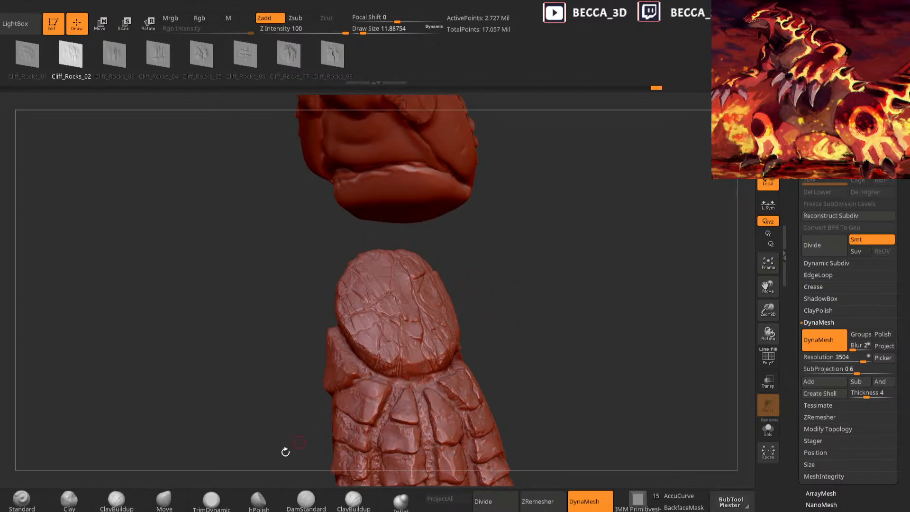
Flatten the stamped rock texture on the pad's segments with TrimDynamic at draw size about 32
key("space")
left_click_drag(511, 233, 510, 268)
left_click_drag(446, 243, 462, 265)
left_click_drag(466, 233, 493, 193)
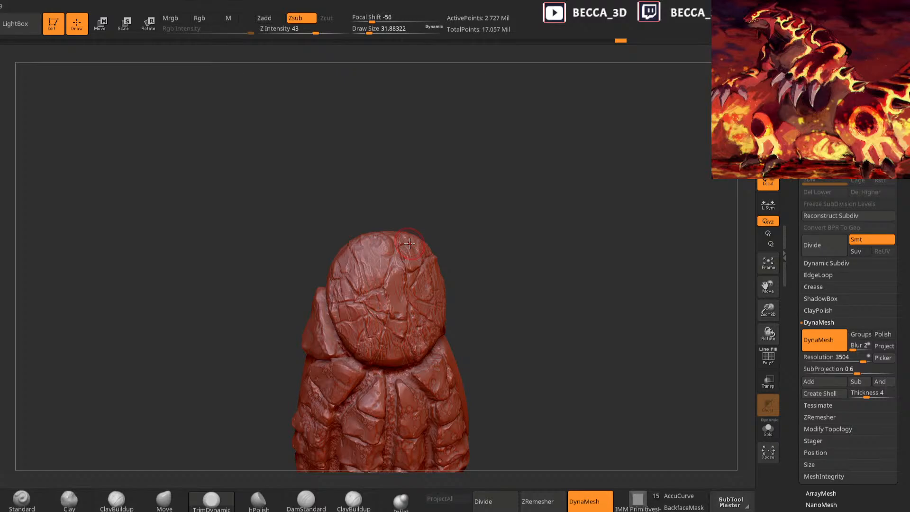
left_click_drag(481, 229, 454, 227)
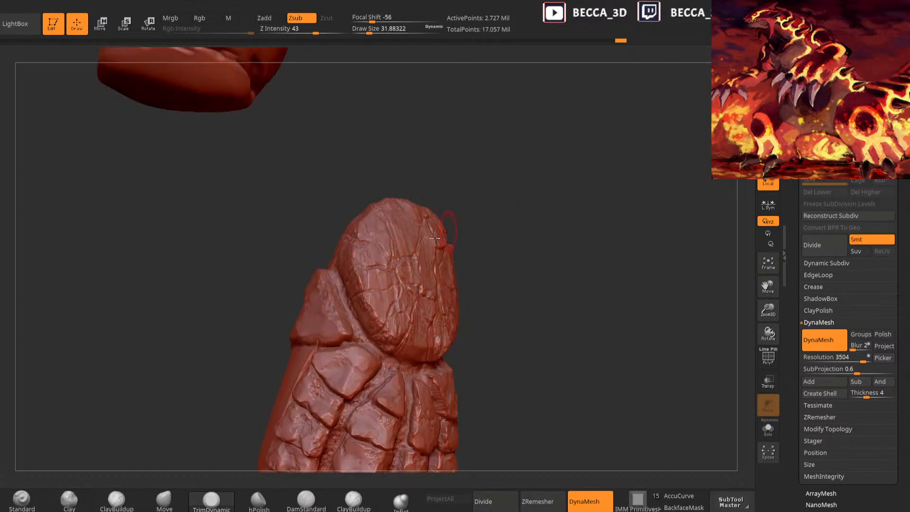
left_click_drag(514, 250, 426, 297)
left_click_drag(507, 256, 554, 207)
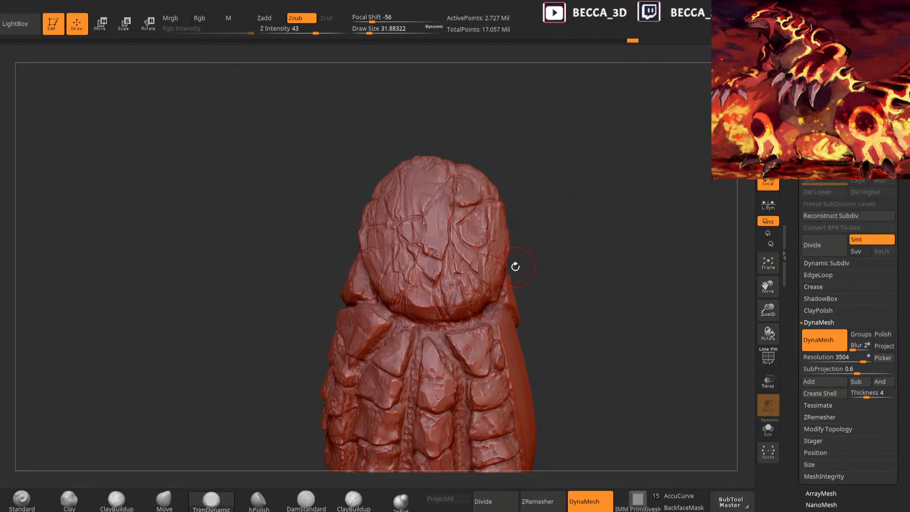
mouse_move(455, 298)
left_mouse_down()
mouse_move(585, 238)
mouse_move(453, 311)
left_mouse_up()
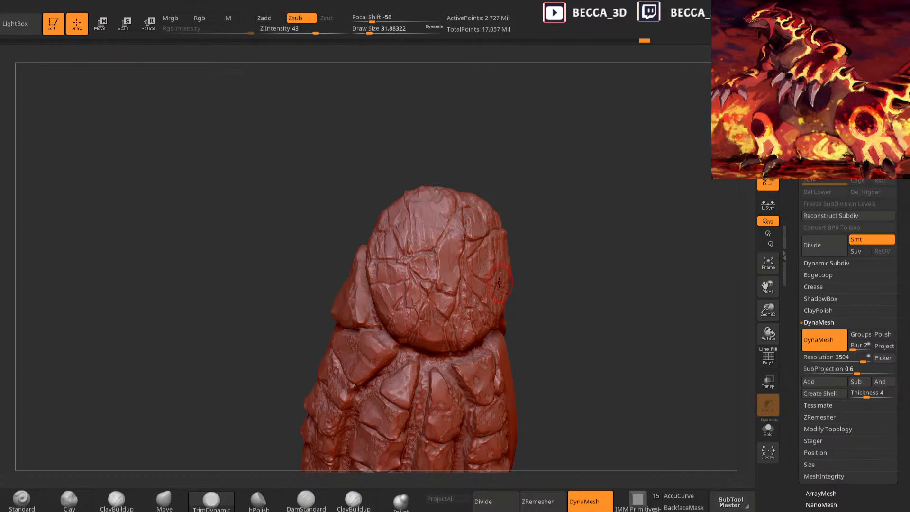
Refine the flat facets on the pad's upper segments with TrimDynamic at draw size about 23
key("space")
left_click_drag(552, 232, 541, 221)
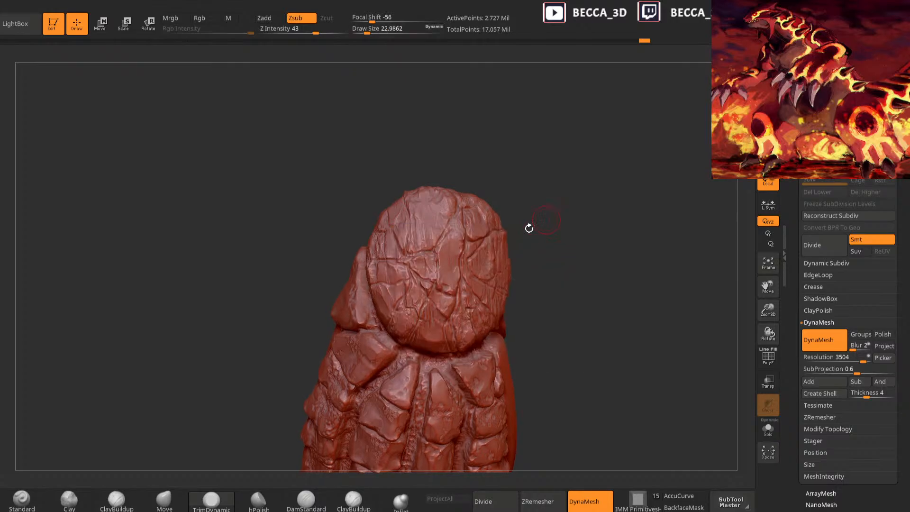
left_click_drag(506, 142, 434, 196)
left_click_drag(490, 169, 471, 208)
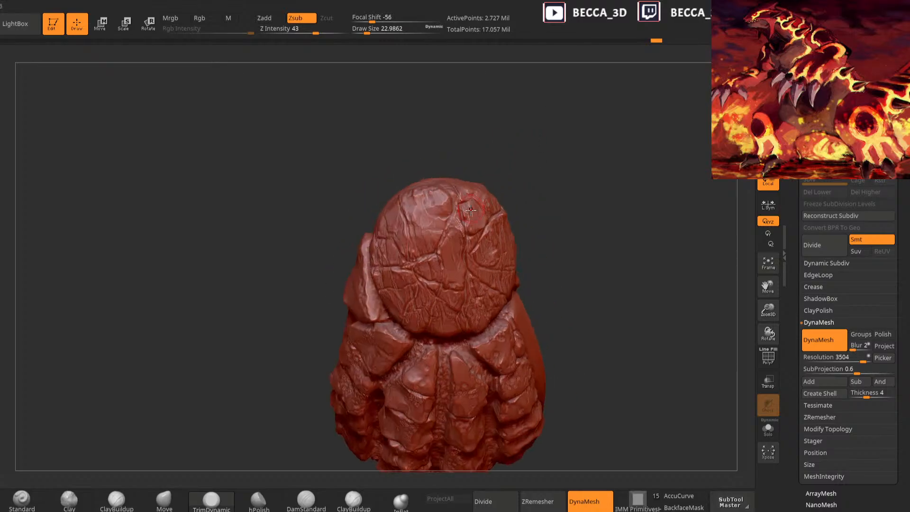
left_click_drag(515, 183, 589, 185)
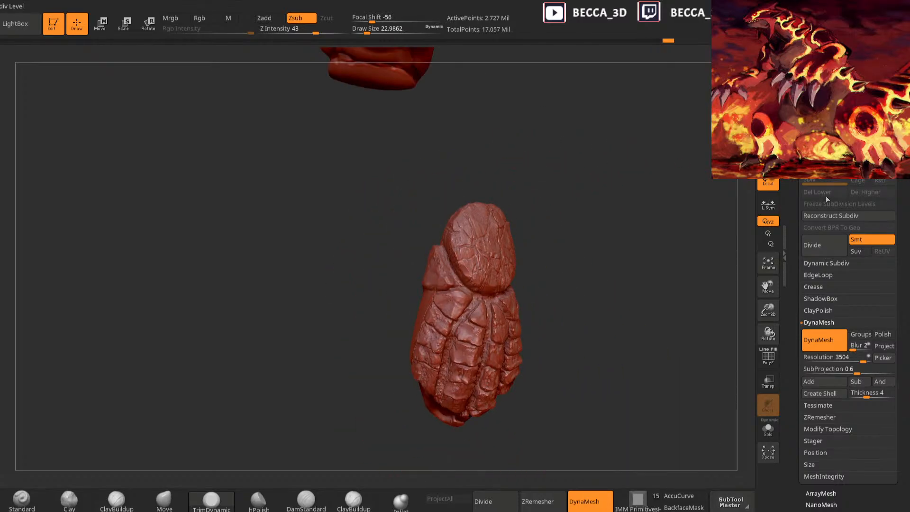
Show the complete model again and examine its forearm, back and tail from behind with DamStandard selected at draw size about 45
scroll(819, 194, "up", 10)
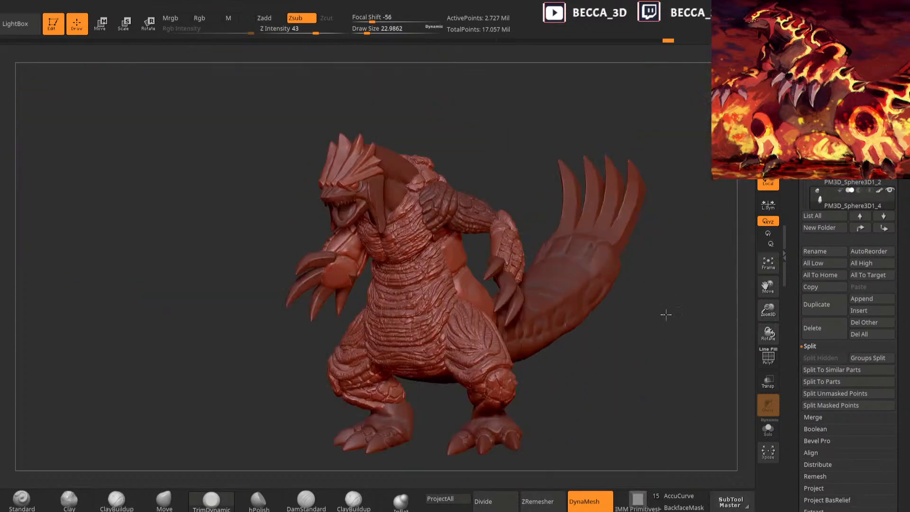
mouse_move(666, 314)
left_mouse_down()
mouse_move(646, 177)
mouse_move(609, 207)
mouse_move(660, 198)
mouse_move(669, 186)
mouse_move(390, 350)
left_mouse_up()
left_click(305, 501)
right_click_drag(540, 213, 556, 201)
right_click(558, 199)
left_click_drag(557, 199, 564, 200)
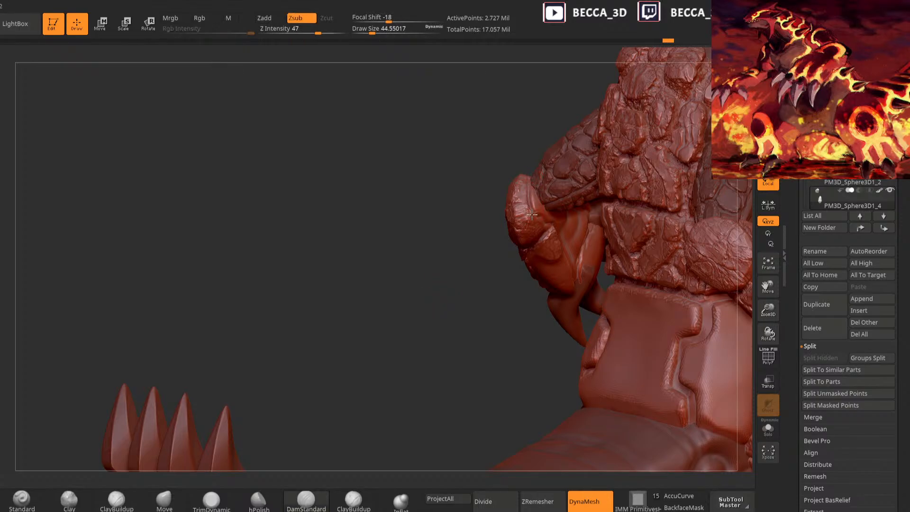
right_click_drag(520, 281, 527, 203)
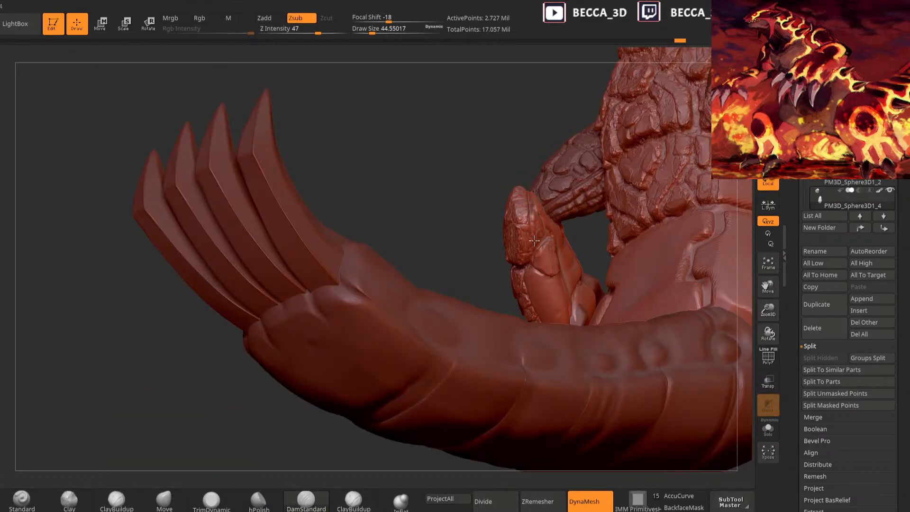
right_click_drag(526, 158, 523, 190)
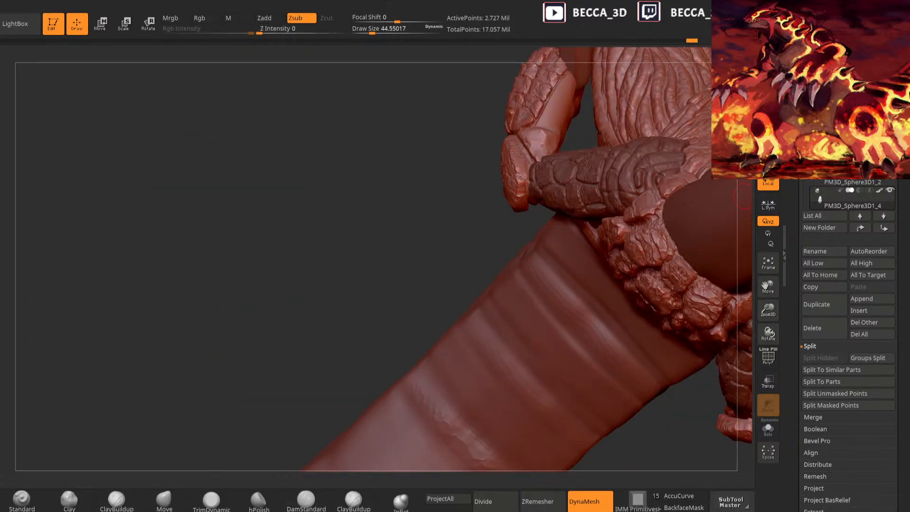
Carve first grooves along the inner edge of the hand near the wrist with DamStandard at draw size about 40
left_click(530, 193, "ctrl+shift")
right_click_drag(545, 234, 527, 156)
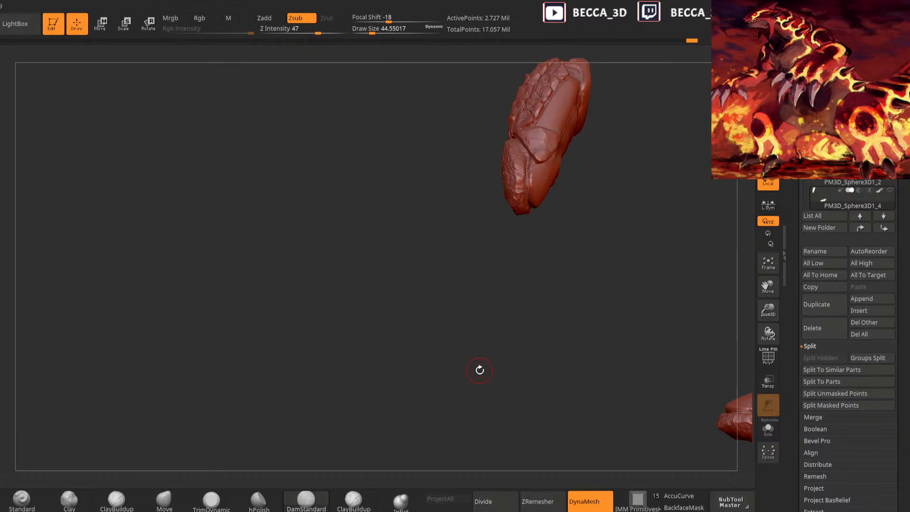
right_click_drag(520, 386, 559, 197)
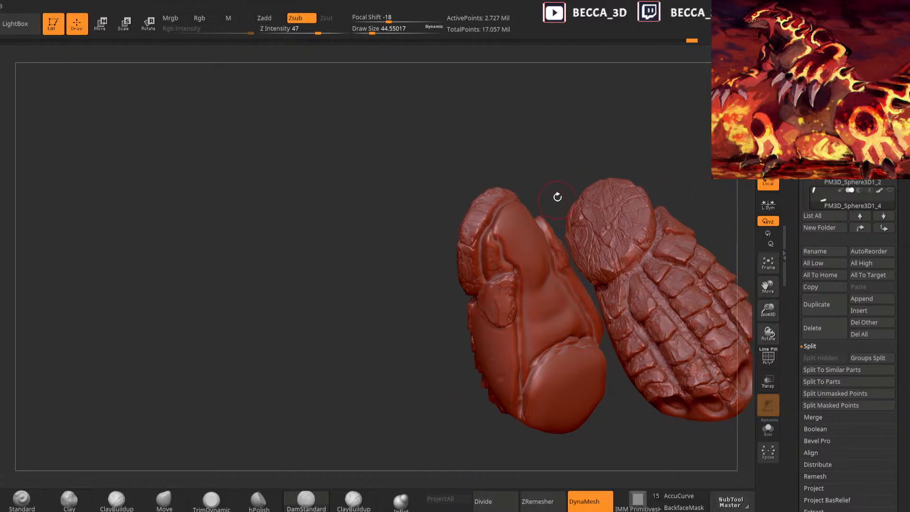
left_click(401, 365, "ctrl+shift")
right_click_drag(401, 364, 532, 217)
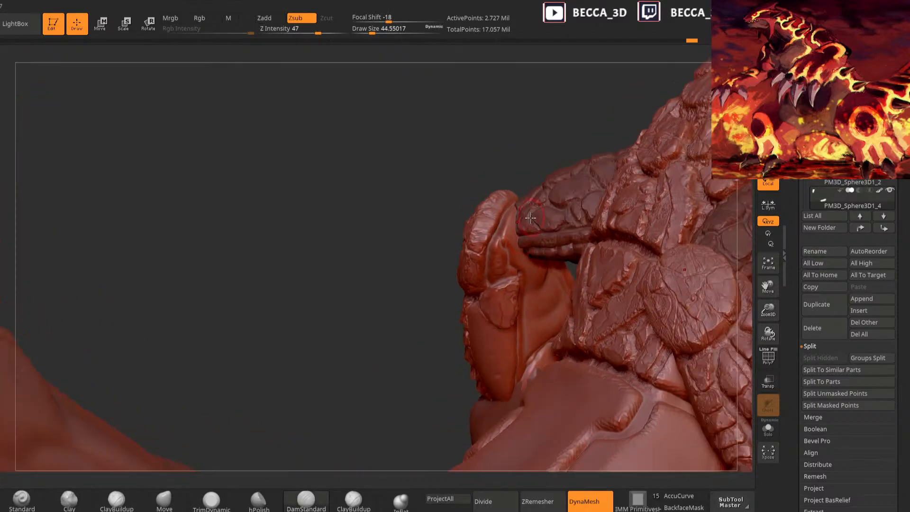
key("s")
left_click(513, 220)
left_click_drag(508, 233, 522, 259)
Isolate both hands and carve a rounded outline into the smooth underside near the wrist end
left_click(550, 279, "ctrl+shift")
right_click_drag(614, 220, 594, 185)
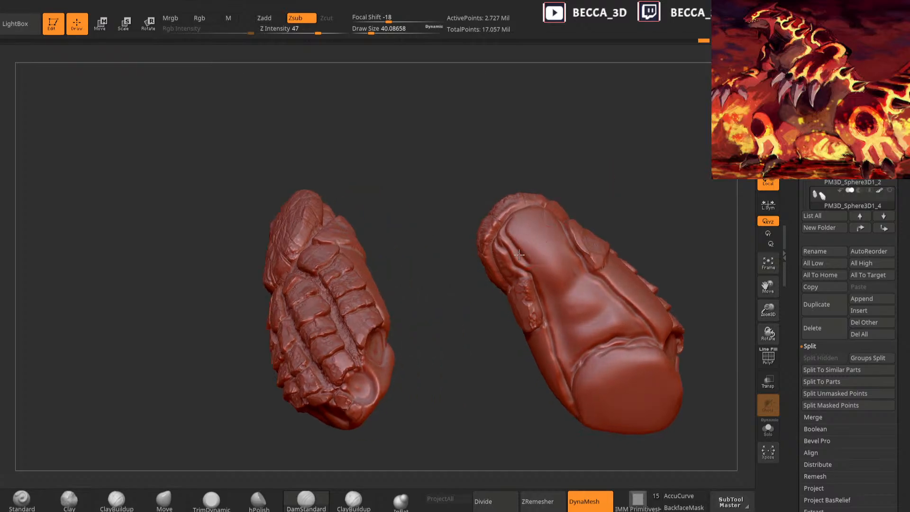
right_click_drag(560, 251, 573, 237)
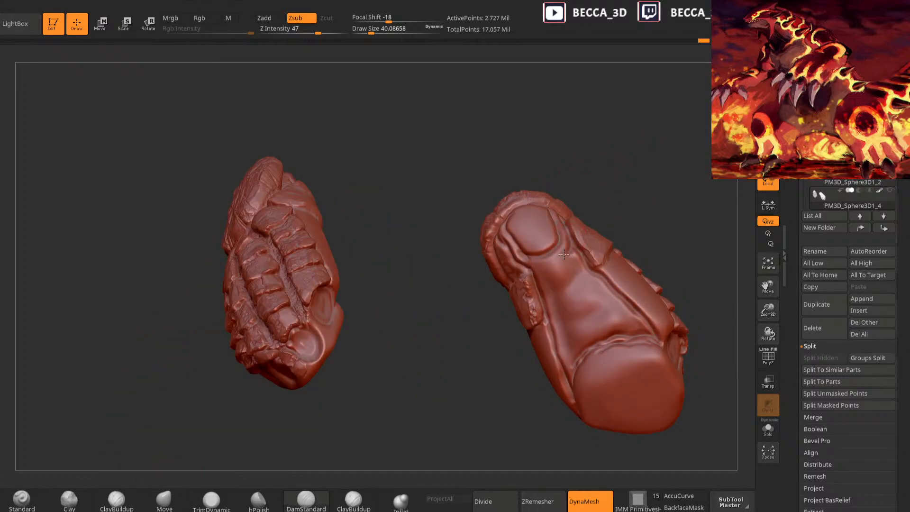
right_click_drag(532, 268, 571, 263)
right_click_drag(666, 173, 622, 456)
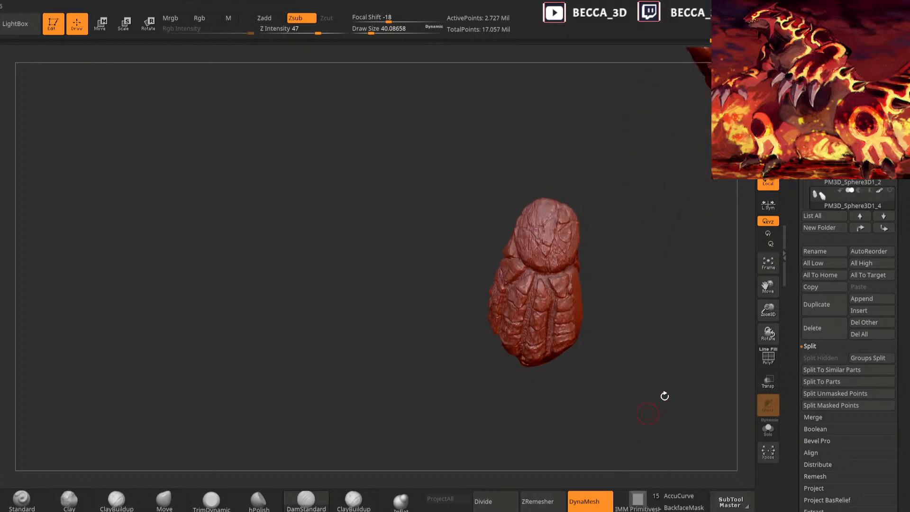
Show the complete model again, mask a spot on the upper edge of the hand's round pad, and invert the mask
left_click(890, 191, "shift")
mouse_move(551, 441)
right_mouse_down()
mouse_move(546, 464)
mouse_move(522, 372)
mouse_move(527, 417)
right_mouse_up()
left_click_drag(531, 210, 516, 255, "ctrl")
left_click(342, 326, "ctrl")
Pull the unmasked spot into a pointed spike using Move with AccuCurve at draw size about 89, and clear the mask
left_click(165, 500)
left_click(681, 496)
mouse_move(323, 270)
right_mouse_down()
mouse_move(439, 286)
mouse_move(410, 314)
mouse_move(538, 271)
right_mouse_up()
key("space")
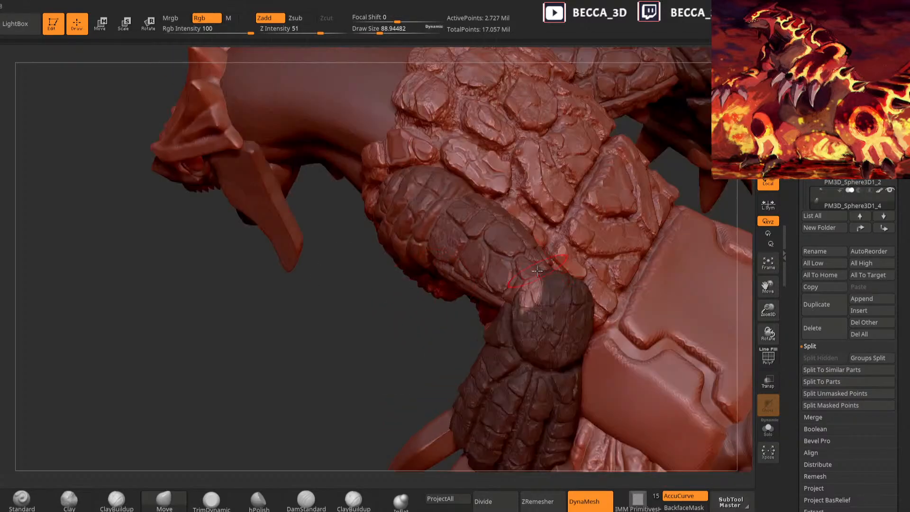
right_click_drag(457, 321, 524, 275)
right_click_drag(371, 378, 341, 354, "alt")
left_click_drag(342, 354, 370, 337, "ctrl")
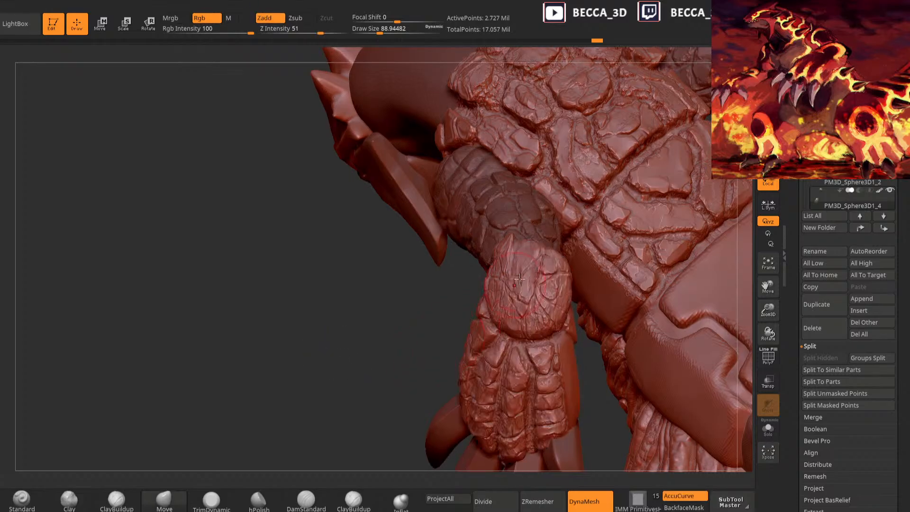
Mask a strip beside the first spike, invert the mask, and pull the strip out into a second, longer spike
mouse_move(518, 243)
left_mouse_down("ctrl")
mouse_move(521, 301)
mouse_move(544, 246)
mouse_move(533, 235)
left_mouse_up("ctrl")
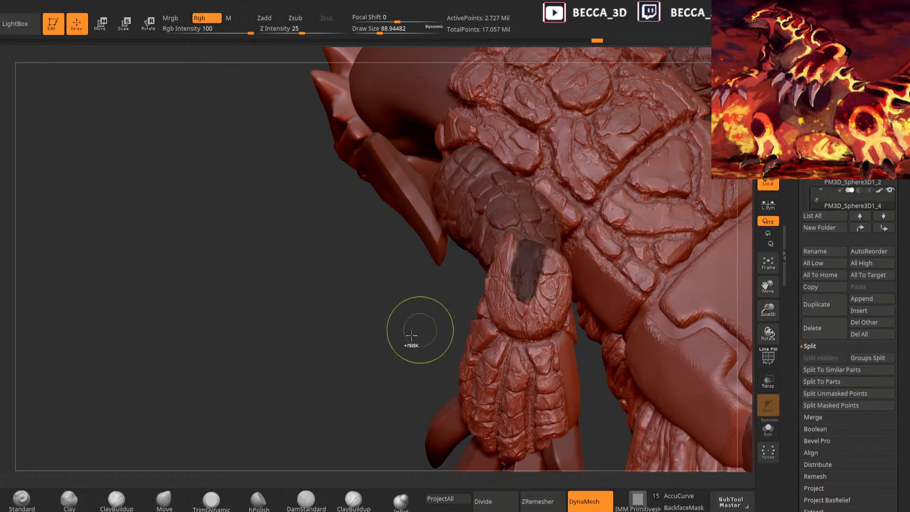
left_click(396, 347, "ctrl")
mouse_move(428, 335)
right_mouse_down()
mouse_move(541, 262)
mouse_move(488, 281)
right_mouse_up()
right_click_drag(507, 337, 538, 258)
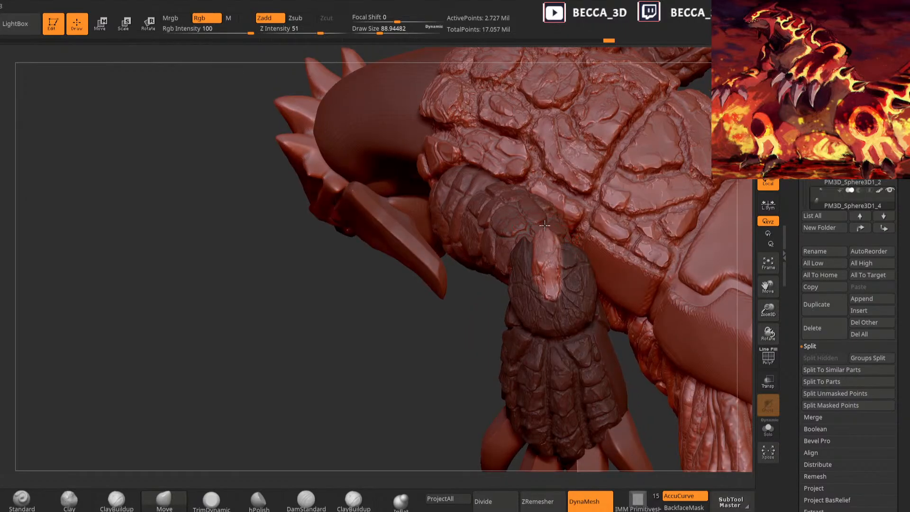
left_click(678, 494)
left_click_drag(413, 365, 532, 318)
left_click_drag(333, 333, 391, 335)
Flatten the second spike's surface with TrimDynamic at draw size about 28 and clear the mask
left_click(211, 500)
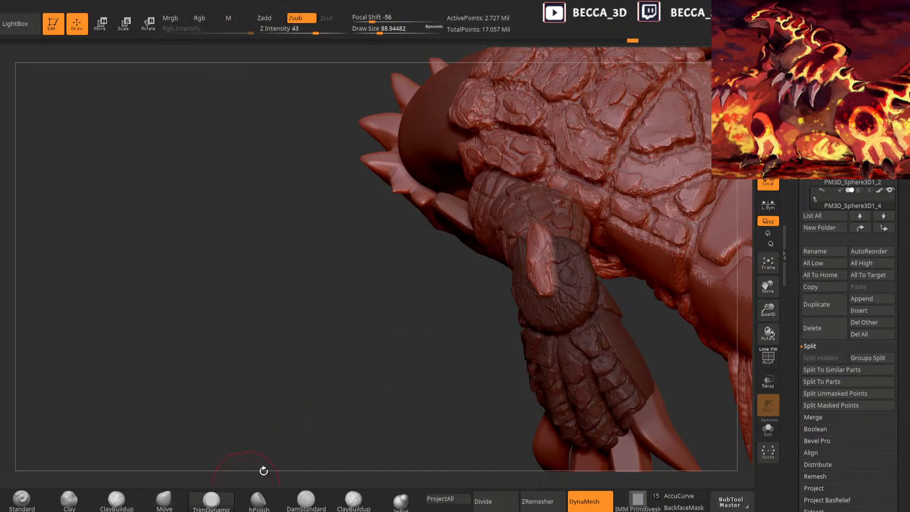
key("space")
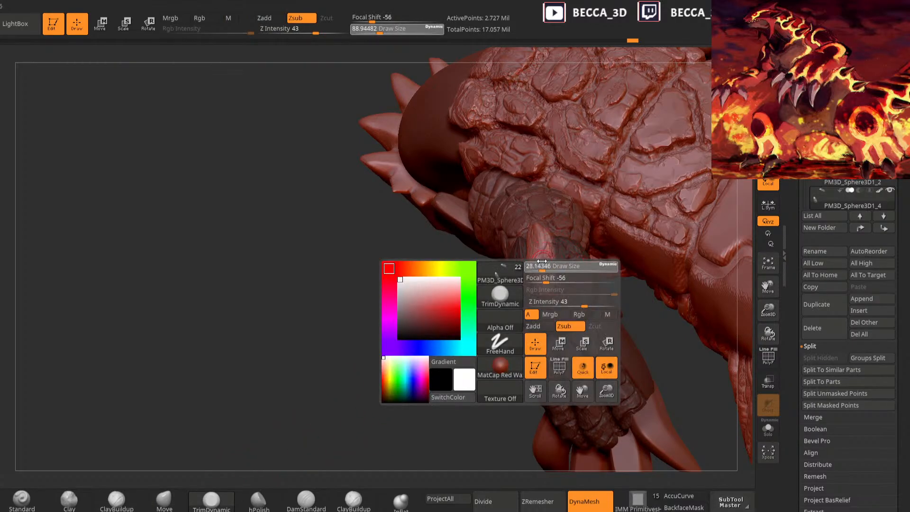
left_click_drag(543, 261, 538, 262)
mouse_move(448, 400)
left_mouse_down()
mouse_move(574, 267)
mouse_move(430, 425)
mouse_move(553, 266)
left_mouse_up()
key("space")
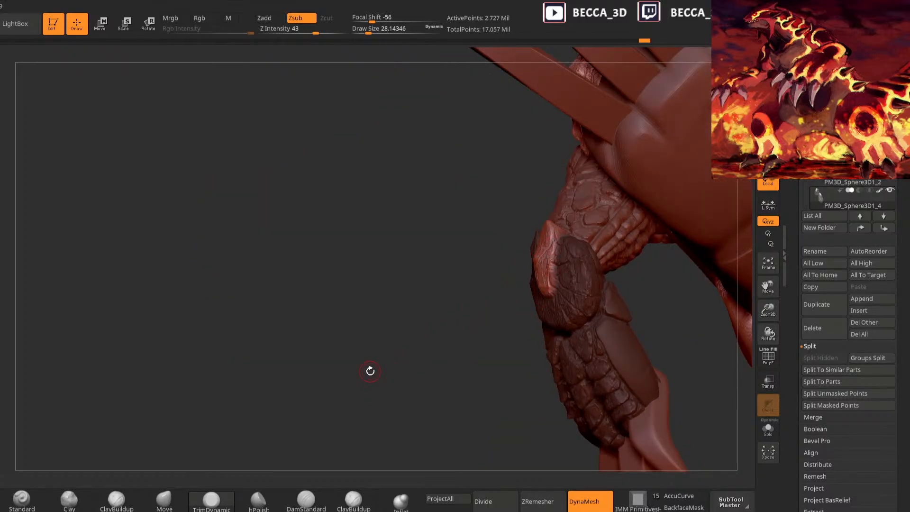
left_click_drag(429, 372, 435, 408)
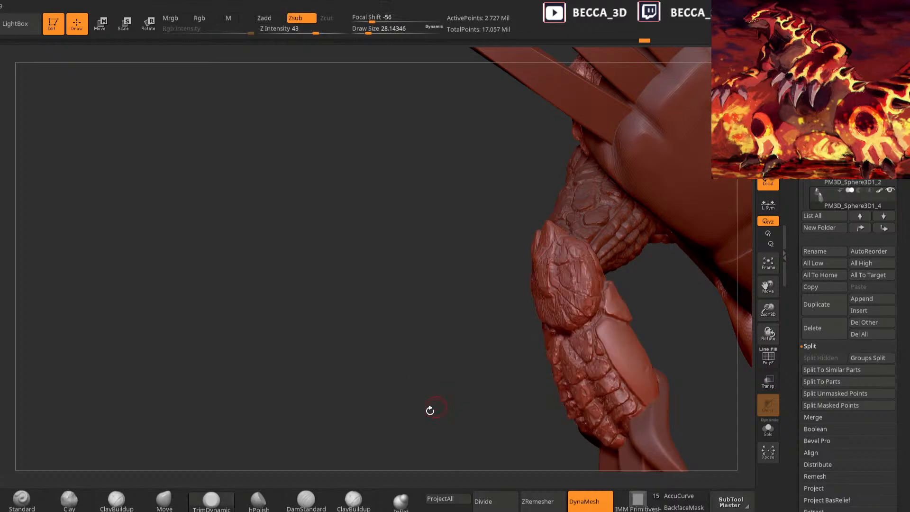
Carve cracks around the bases and sides of the two spikes with DamStandard at draw size about 16
left_click(306, 500)
key("space")
mouse_move(474, 361)
left_mouse_down()
mouse_move(381, 435)
mouse_move(558, 289)
left_mouse_up()
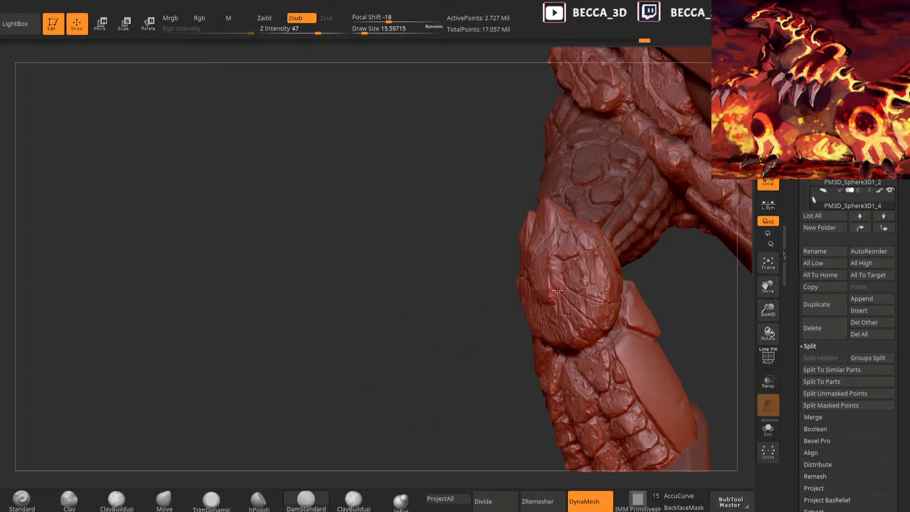
left_click_drag(456, 407, 559, 232)
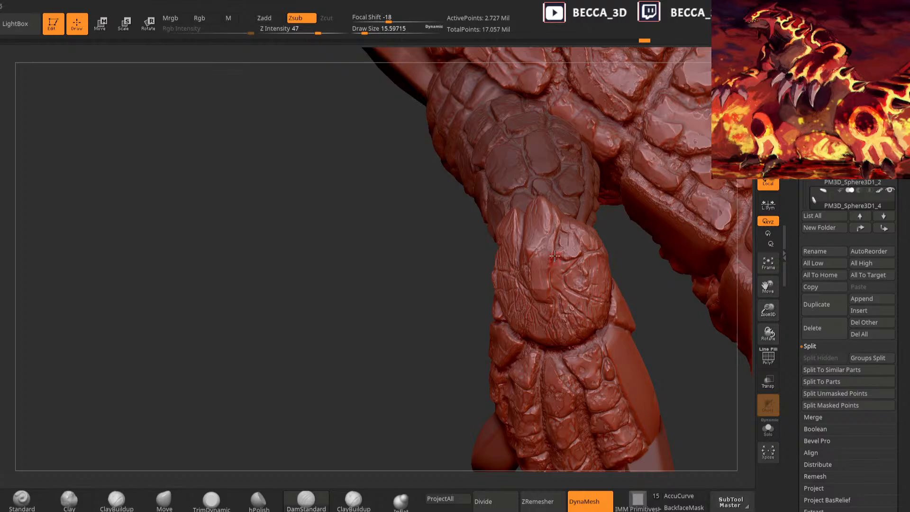
left_click_drag(501, 345, 549, 301)
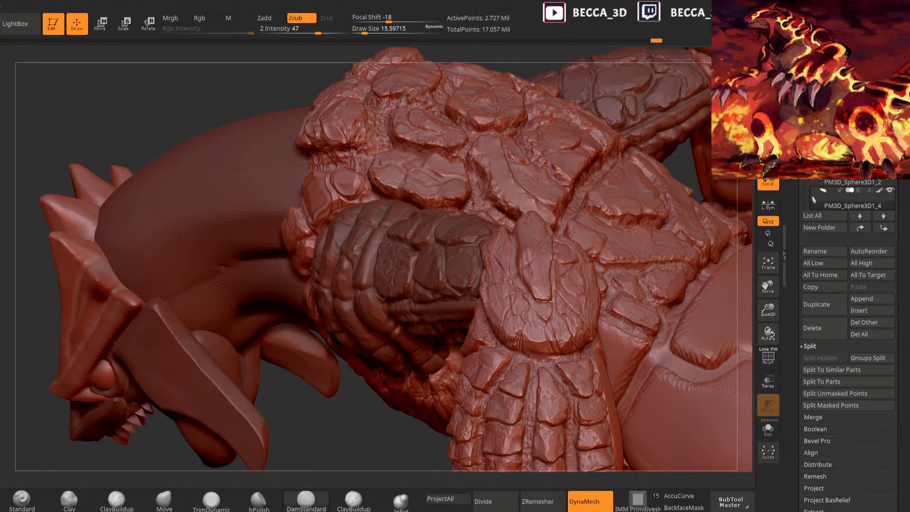
left_click_drag(396, 396, 534, 296)
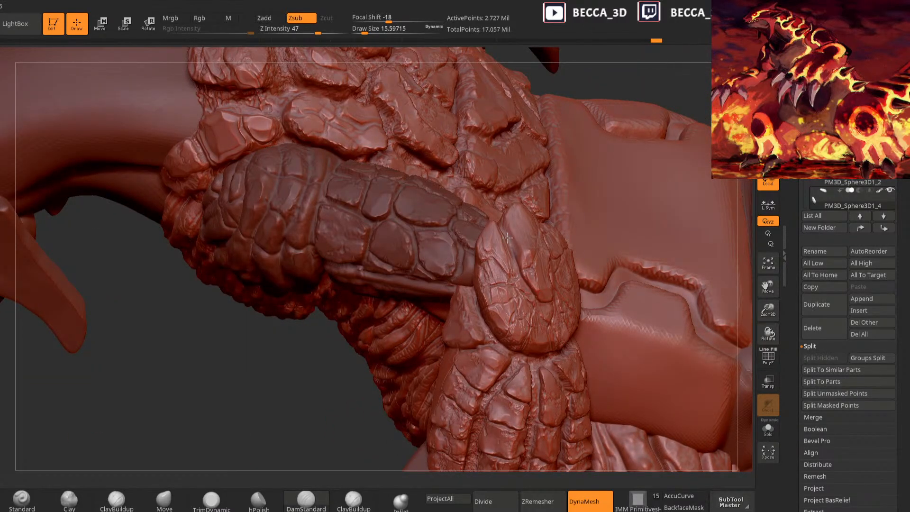
left_click_drag(331, 443, 503, 244)
left_click_drag(402, 365, 525, 274)
mouse_move(424, 373)
left_mouse_down()
mouse_move(537, 255)
mouse_move(526, 265)
mouse_move(547, 212)
left_mouse_up()
left_click_drag(599, 190, 590, 226)
mouse_move(284, 415)
left_mouse_down()
mouse_move(437, 282)
mouse_move(506, 254)
left_mouse_up()
Flatten the tips and faces of the two spikes with TrimDynamic at draw size about 30
key("space")
left_click(526, 223)
key("b")
key("t")
key("d")
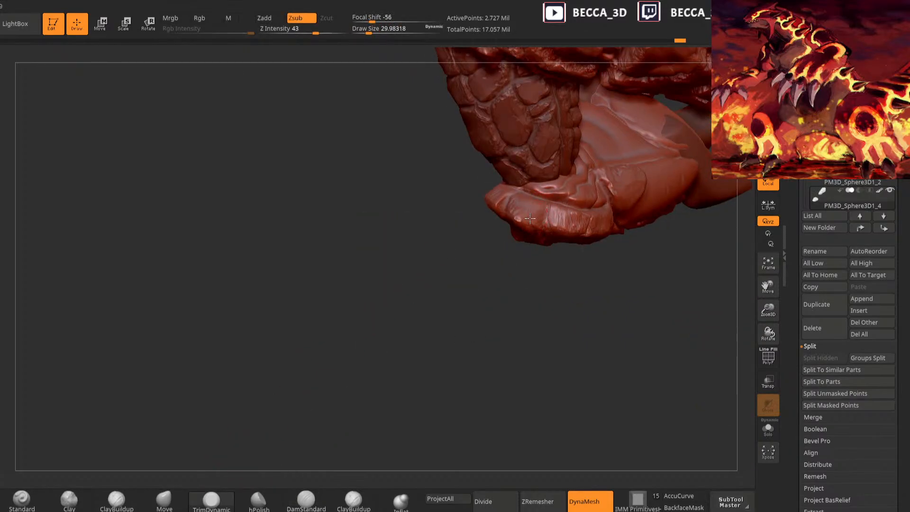
left_click_drag(535, 208, 520, 232)
left_click_drag(474, 294, 454, 325)
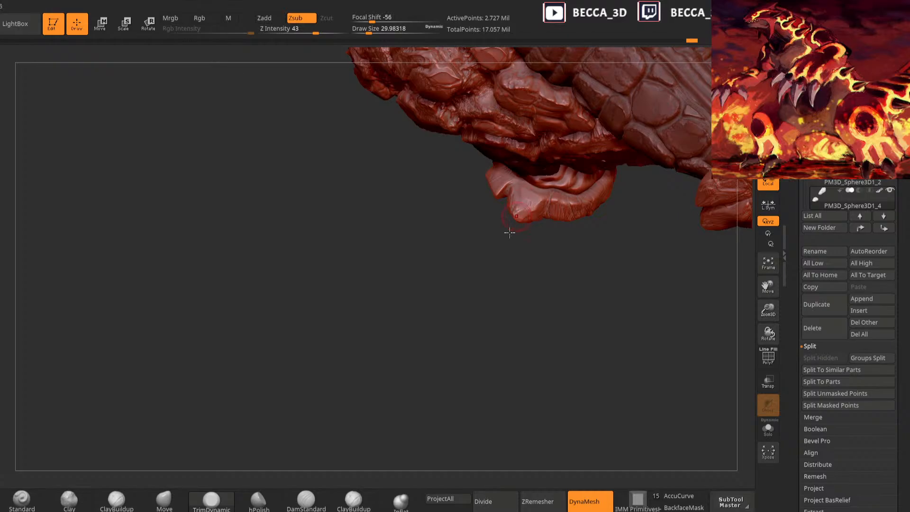
left_click_drag(513, 224, 501, 270)
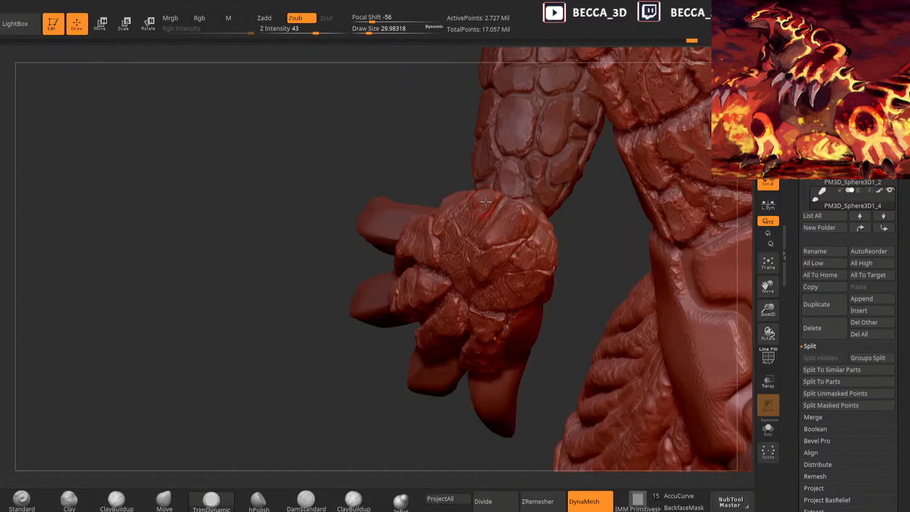
left_click_drag(380, 388, 385, 390)
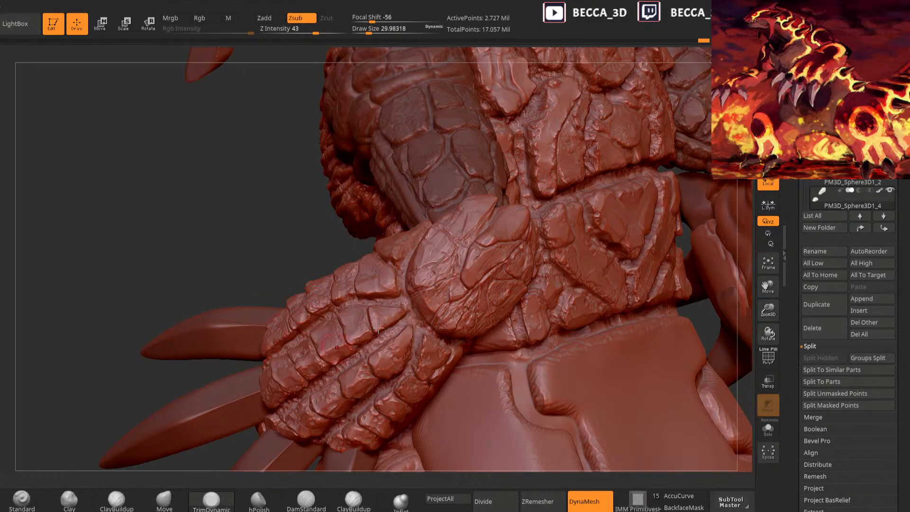
left_click_drag(324, 255, 292, 246)
left_click_drag(267, 184, 596, 442)
left_click_drag(686, 318, 388, 379)
mouse_move(307, 334)
left_mouse_down()
mouse_move(307, 341)
mouse_move(403, 317)
left_mouse_up()
Mask a spot on the pad's outer edge beside the second spike and invert the mask
mouse_move(505, 242)
left_mouse_down("ctrl")
mouse_move(489, 261)
mouse_move(502, 297)
mouse_move(524, 284)
left_mouse_up("ctrl")
mouse_move(411, 371)
left_mouse_down("ctrl")
mouse_move(389, 383)
mouse_move(406, 351)
mouse_move(308, 411)
left_mouse_up("ctrl")
key("ctrl+z")
left_click(372, 370, "ctrl")
Pull the unmasked edge into a third spike using Move with AccuCurve at draw size about 52
left_click(164, 501)
left_click_drag(303, 174, 345, 161)
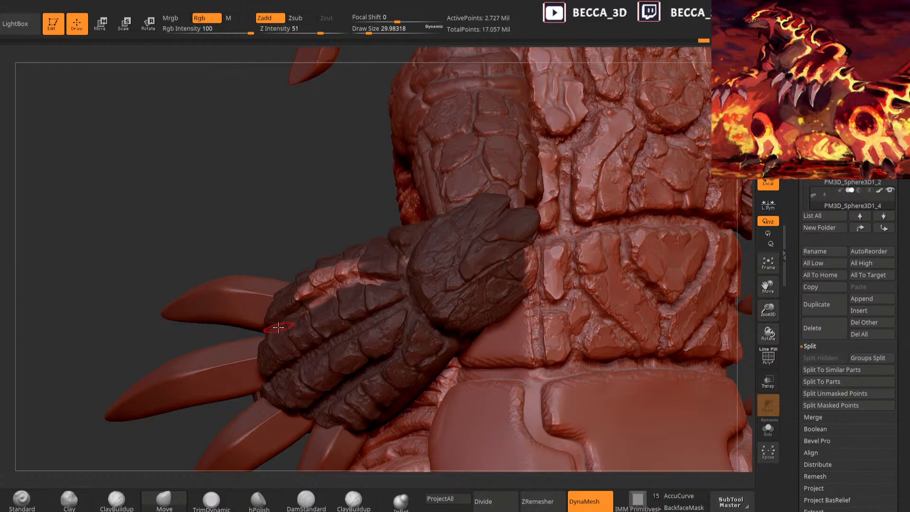
key("space")
left_click_drag(324, 258, 329, 258)
left_click_drag(524, 261, 543, 245)
left_click_drag(370, 150, 446, 145)
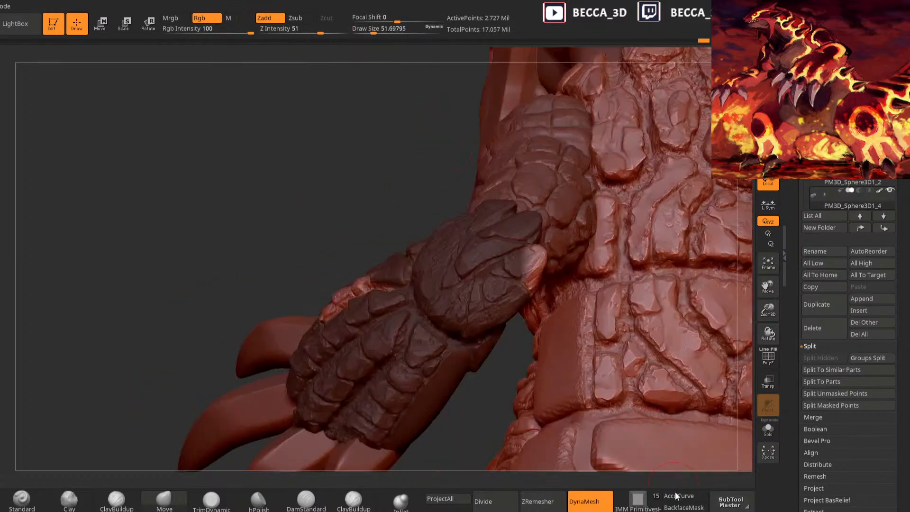
left_click(678, 495)
left_click_drag(388, 217, 519, 177)
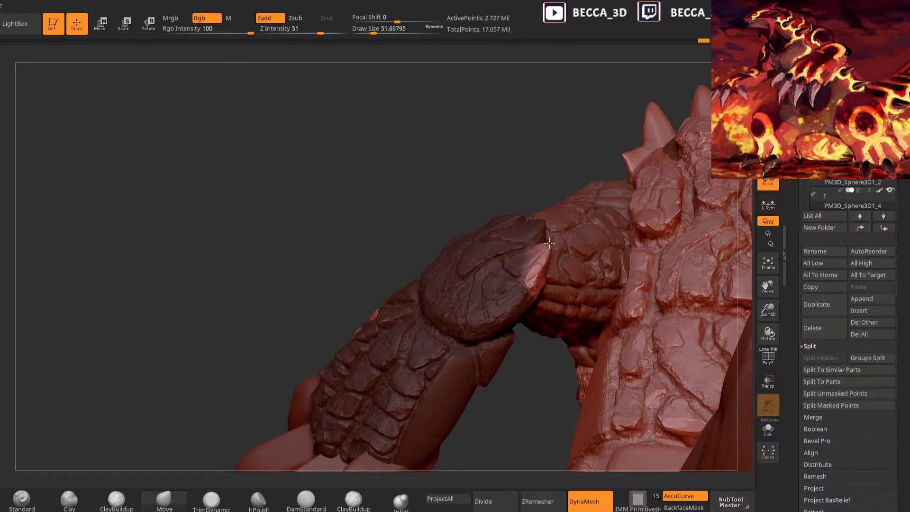
Flatten the third spike with TrimDynamic at draw size about 32 and clear the mask
left_click(212, 500)
key("space")
left_click_drag(450, 173, 446, 172)
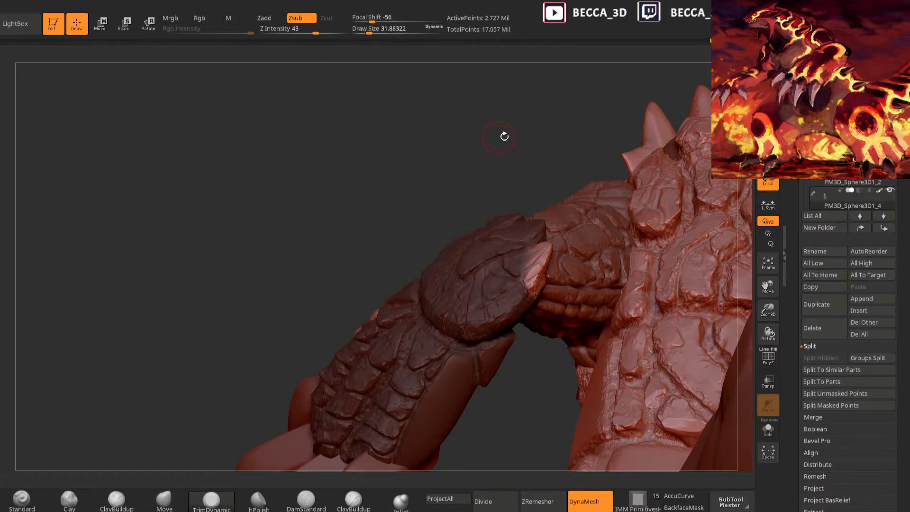
left_click_drag(502, 136, 526, 97)
mouse_move(572, 147)
left_mouse_down()
mouse_move(581, 154)
mouse_move(557, 132)
mouse_move(541, 151)
left_mouse_up()
left_click_drag(323, 425, 337, 379)
Trim flat facets along the pad's side and the inner edge beneath the third spike
left_click_drag(419, 407, 573, 265)
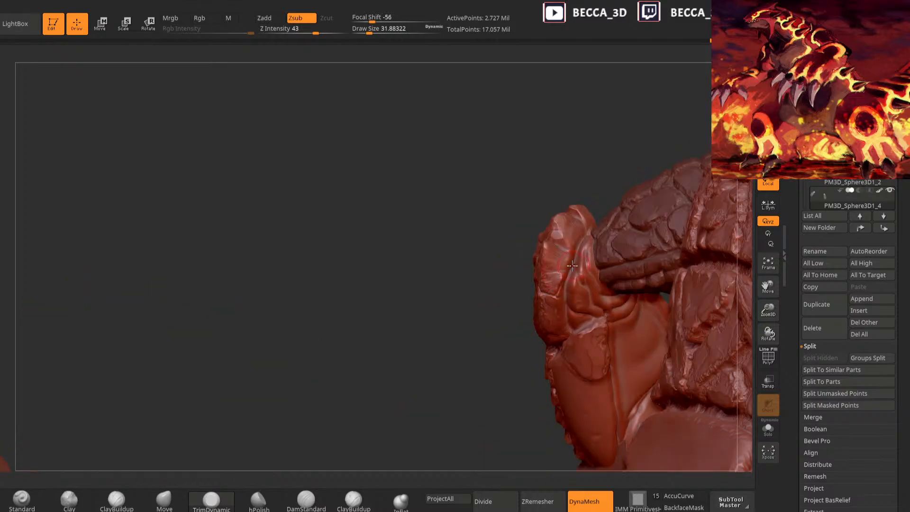
mouse_move(442, 374)
left_mouse_down()
mouse_move(478, 372)
mouse_move(547, 267)
left_mouse_up()
left_click_drag(573, 366, 556, 283)
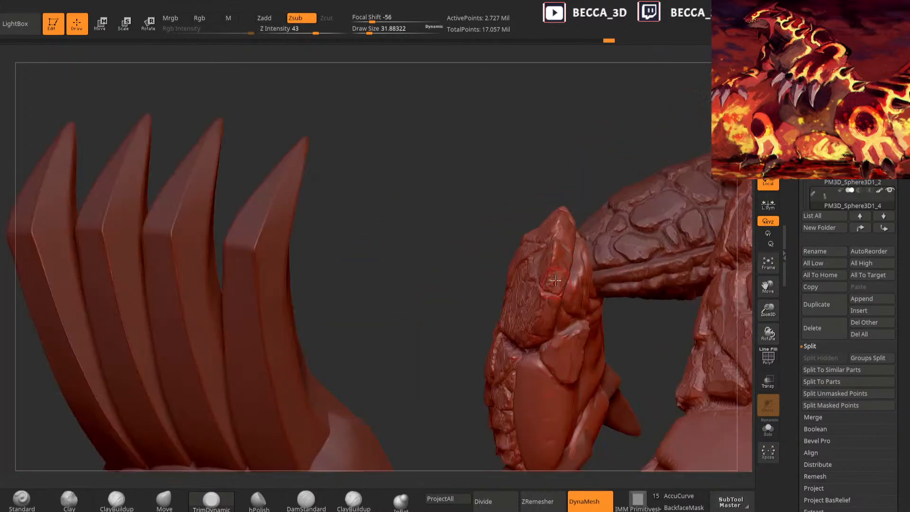
left_click_drag(579, 171, 737, 192)
left_click_drag(696, 163, 683, 164)
left_click_drag(583, 168, 313, 393)
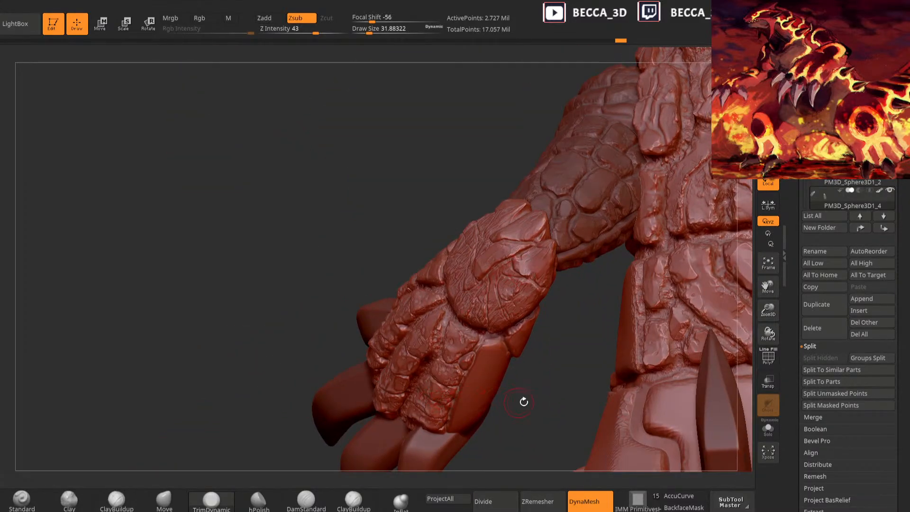
left_click_drag(519, 402, 498, 299)
Isolate a small plate below the third spike with an inverted mask, flatten it with TrimDynamic at draw size about 36, and clear the mask
key("ctrl")
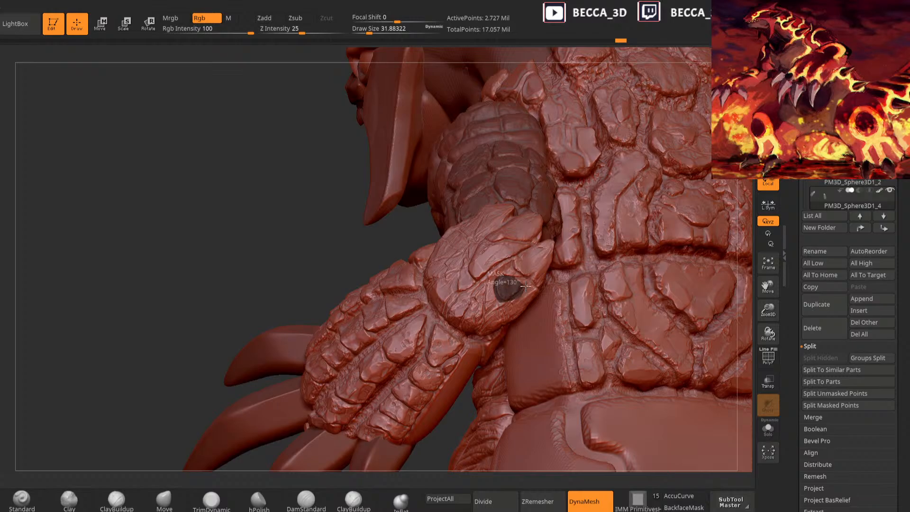
left_click(269, 382, "ctrl")
key("space")
left_click_drag(513, 261, 511, 268)
left_click(207, 500)
key("space")
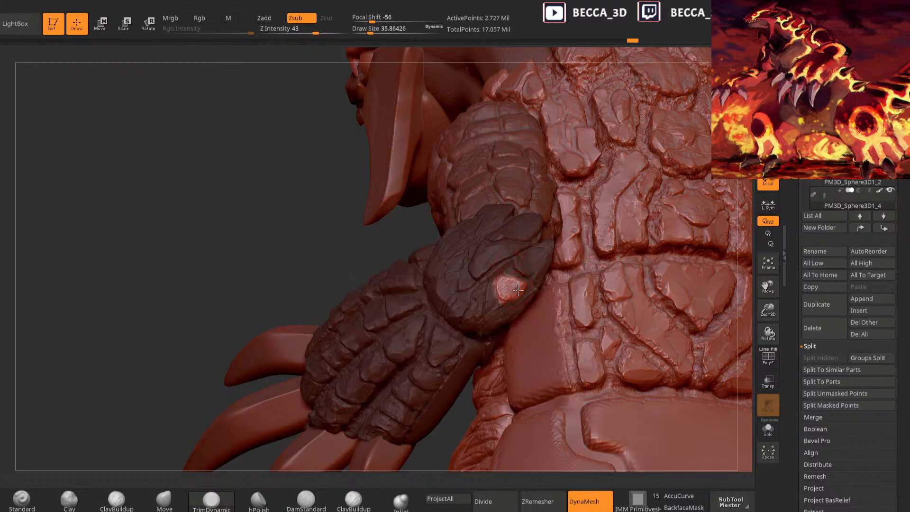
left_click_drag(399, 237, 374, 239)
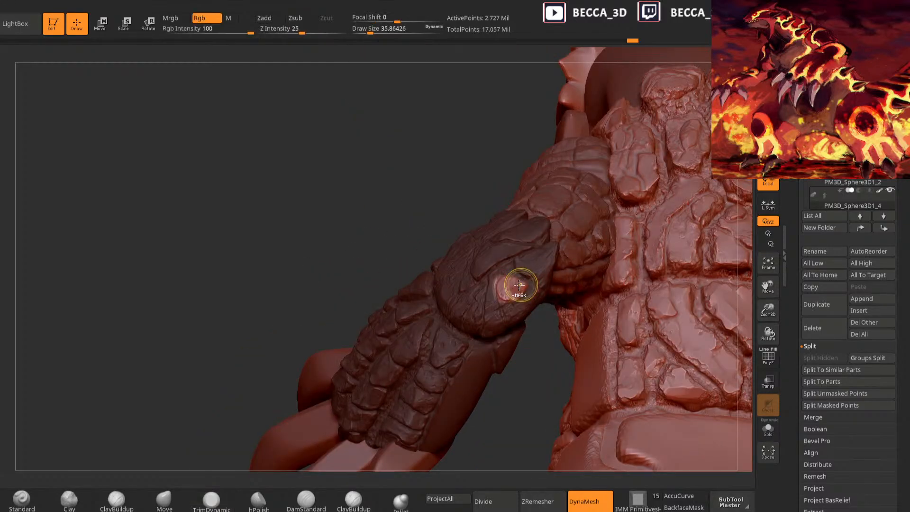
left_click_drag(514, 369, 527, 383, "ctrl")
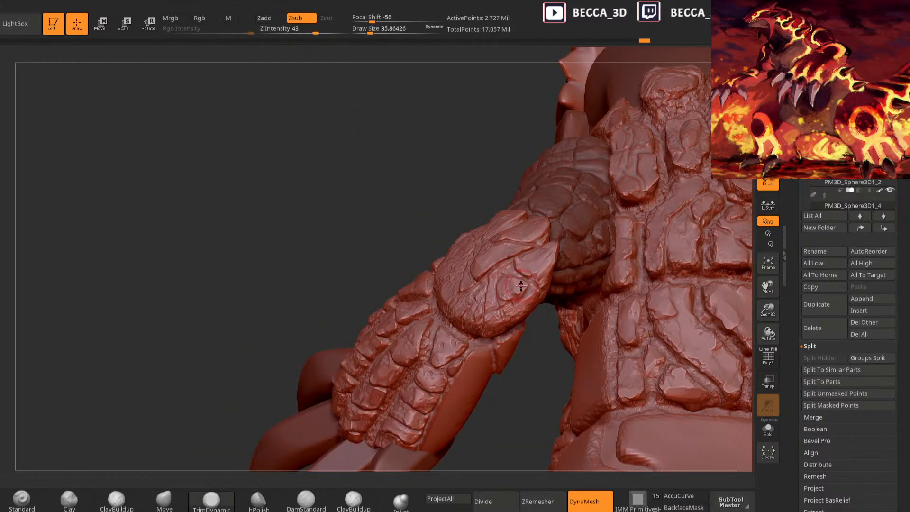
left_click_drag(475, 446, 546, 248)
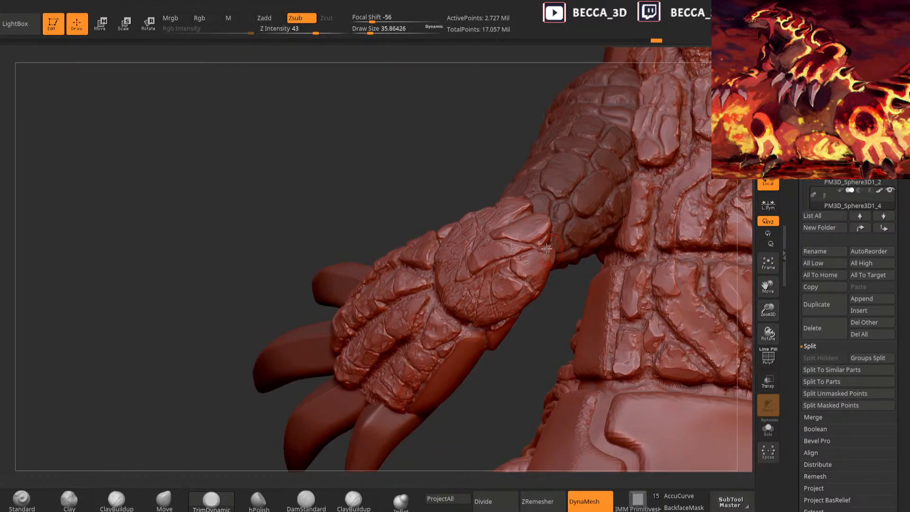
mouse_move(536, 359)
left_mouse_down()
mouse_move(562, 254)
mouse_move(512, 333)
mouse_move(377, 182)
mouse_move(508, 237)
left_mouse_up()
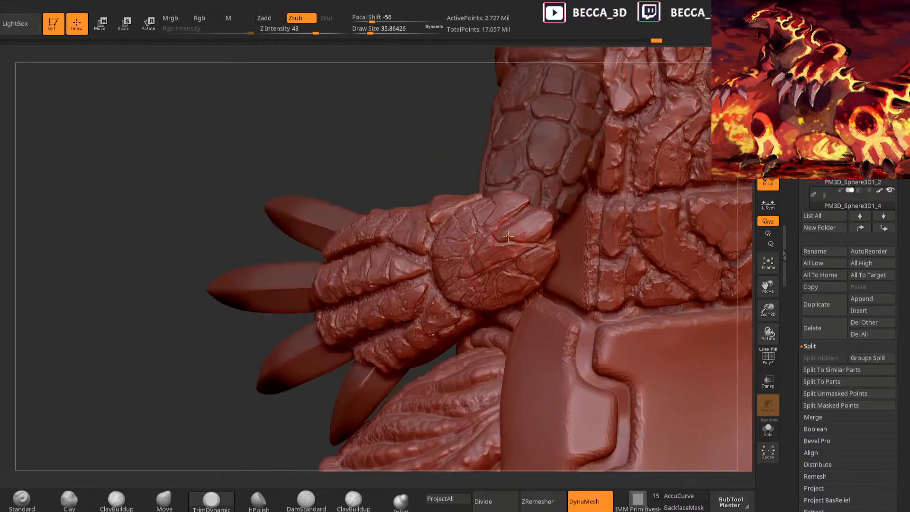
Isolate a small spot on the pad's inner edge with an inverted mask and reshape it using Move at draw size about 57
mouse_move(372, 174)
left_mouse_down()
mouse_move(537, 229)
mouse_move(513, 197)
left_mouse_up()
left_click_drag(394, 173, 662, 418, "alt")
mouse_move(706, 350)
left_mouse_down()
mouse_move(671, 205)
mouse_move(673, 156)
mouse_move(358, 346)
left_mouse_up()
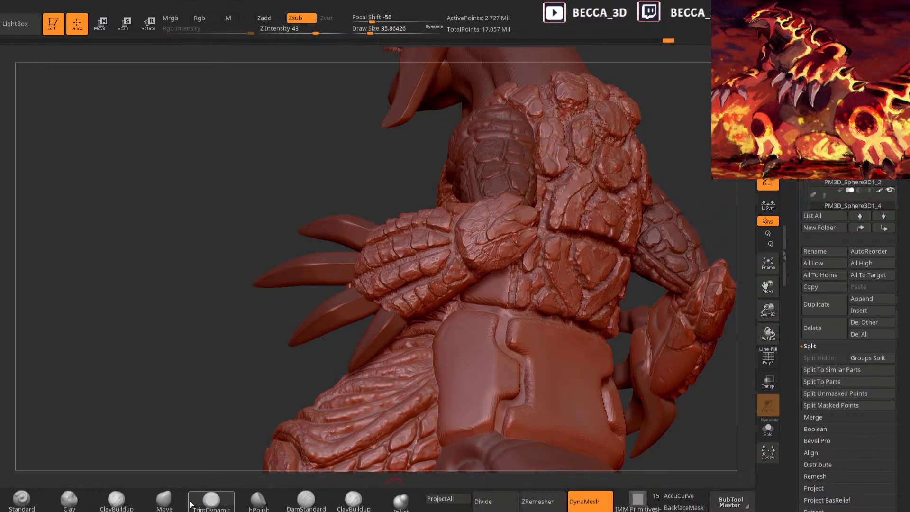
left_click(175, 500)
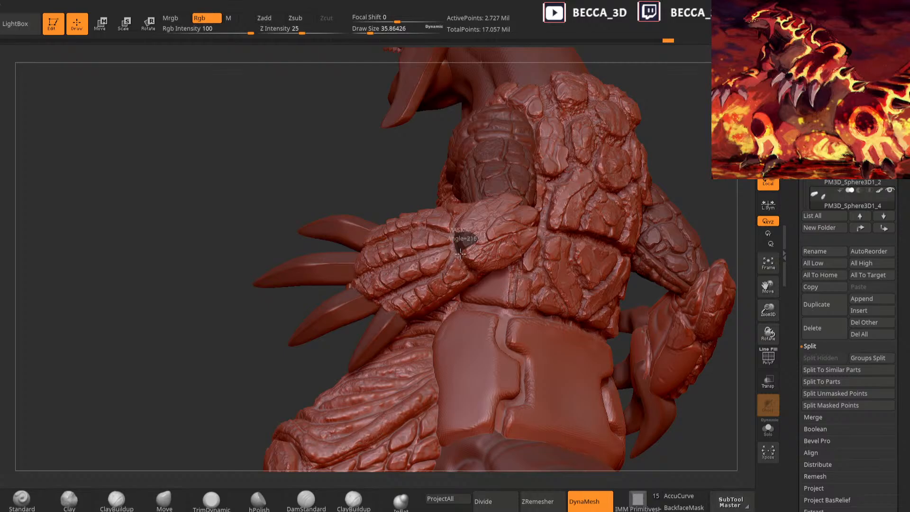
left_click(672, 146, "ctrl")
left_click_drag(672, 146, 602, 182)
key("space")
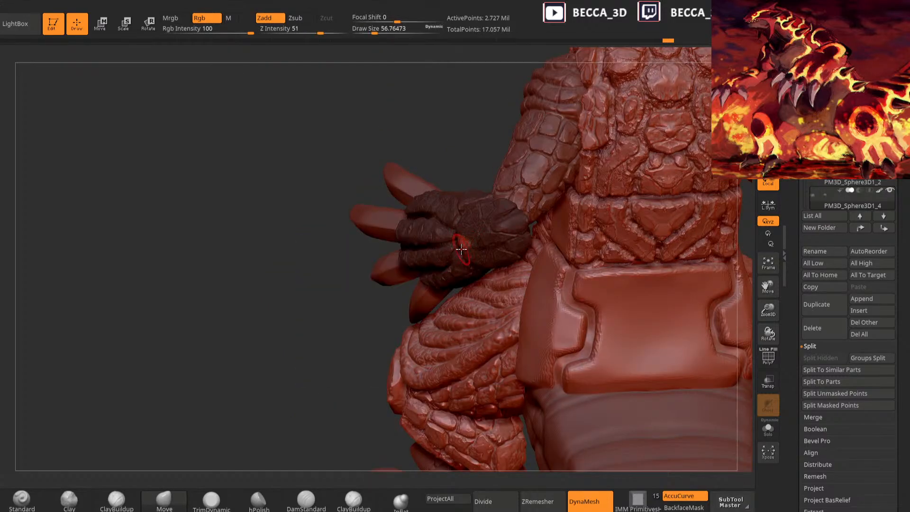
left_click_drag(325, 373, 498, 243)
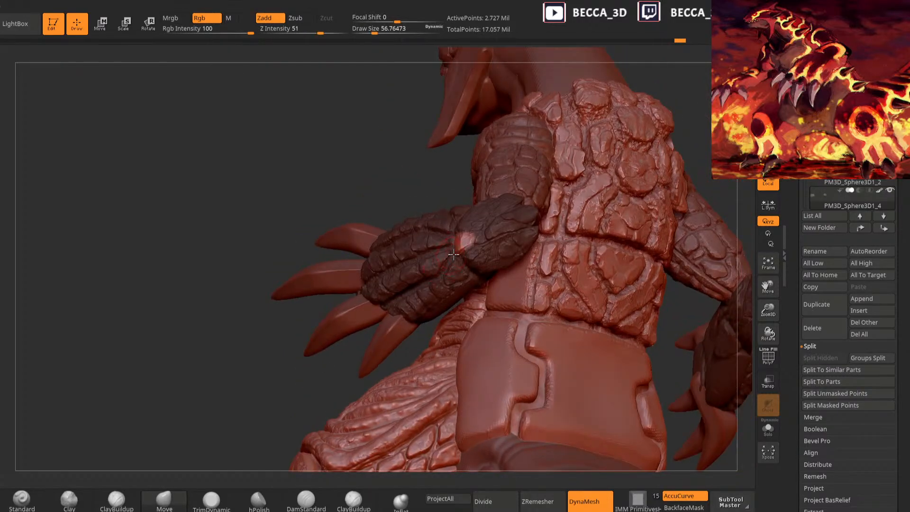
left_click_drag(703, 128, 631, 199)
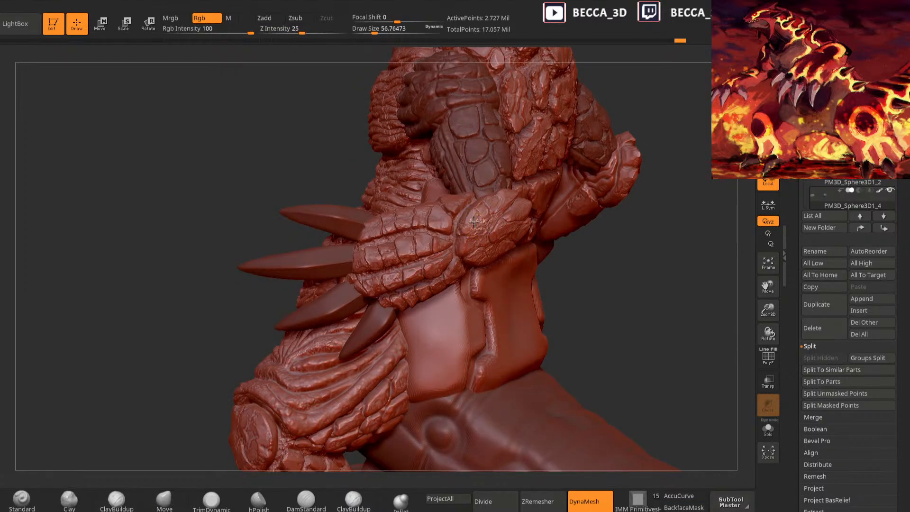
Isolate another spot on the pad's edge with an inverted mask, reshape it with Move, clear the mask, and isolate the hand mesh
left_click(647, 201, "ctrl")
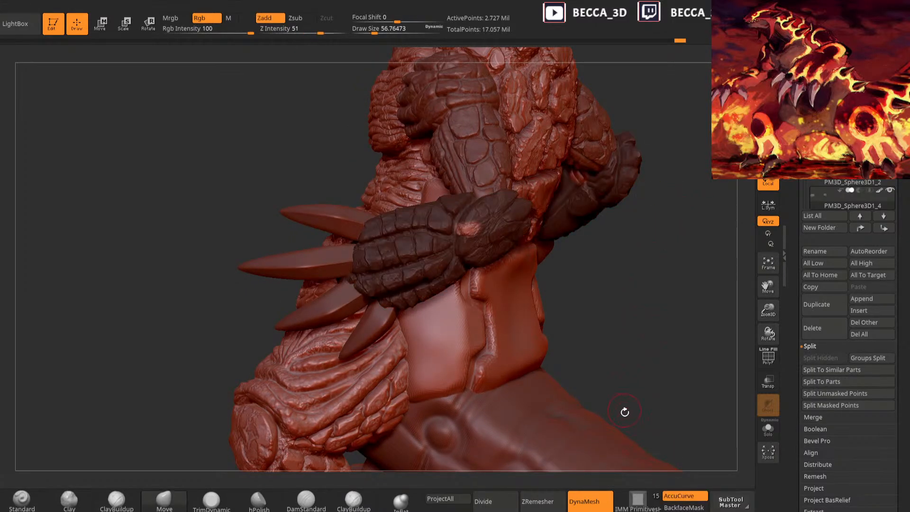
left_click_drag(625, 411, 460, 244)
mouse_move(647, 315)
left_mouse_down()
mouse_move(681, 342)
mouse_move(544, 447)
mouse_move(533, 435)
mouse_move(722, 465)
mouse_move(642, 452)
mouse_move(688, 455)
mouse_move(632, 462)
left_mouse_up()
key("alt+s")
mouse_move(620, 244)
left_mouse_down("alt")
mouse_move(570, 381)
mouse_move(504, 375)
left_mouse_up("alt")
Trim flat facets on the pad's spikes and the hand's side using TrimDynamic at draw size about 38
left_click(212, 500)
key("space")
left_click_drag(556, 222, 541, 209)
left_click_drag(612, 303, 586, 313)
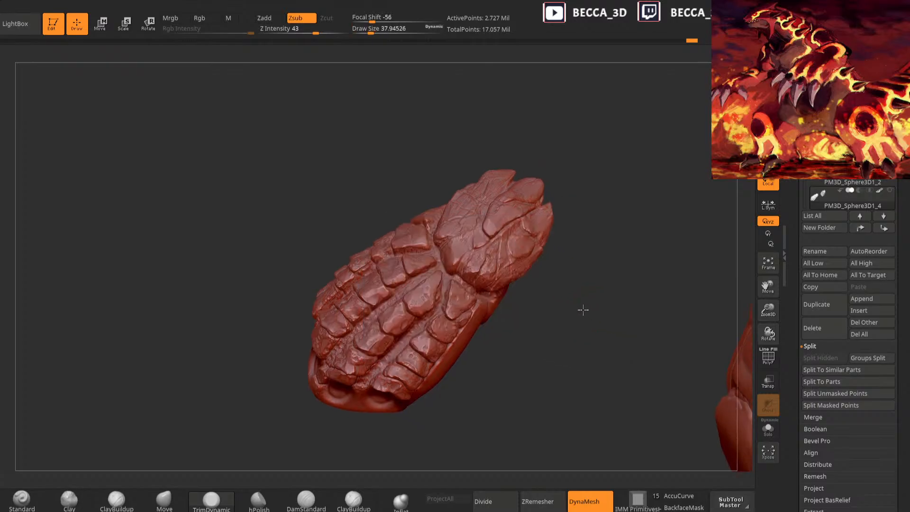
left_click_drag(519, 287, 537, 265)
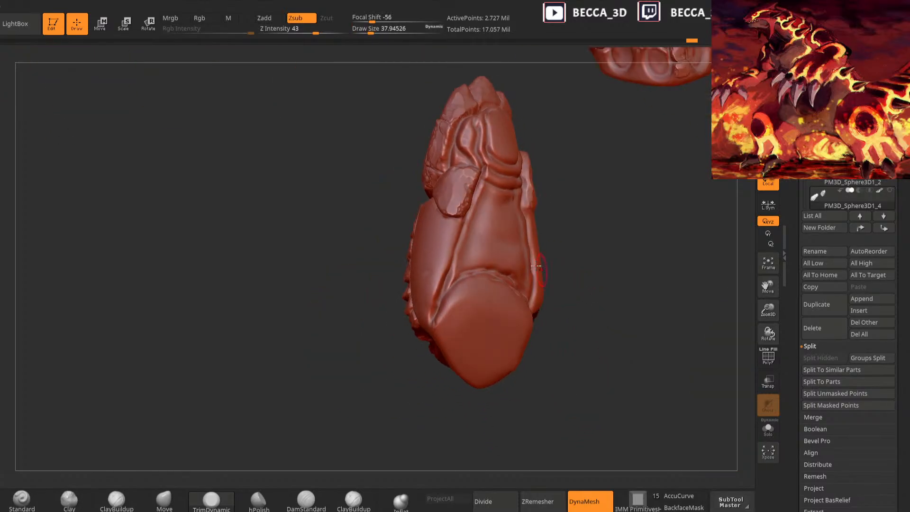
Carve the outline of a rounded plate below the pad on the hand's smooth side with DamStandard at draw size about 34
left_click(319, 490)
mouse_move(603, 209)
left_mouse_down()
mouse_move(613, 290)
mouse_move(523, 257)
mouse_move(525, 268)
left_mouse_up()
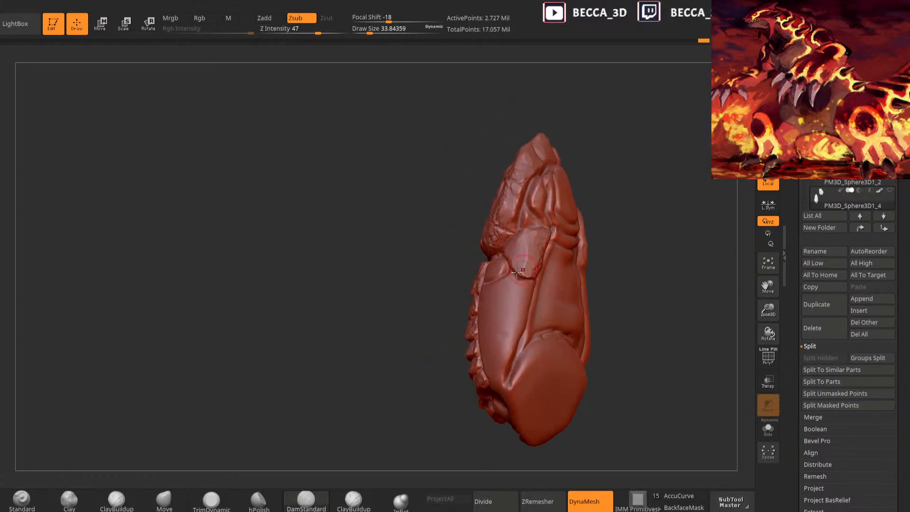
left_click_drag(624, 254, 523, 297)
left_click_drag(624, 203, 665, 196)
left_click_drag(507, 272, 531, 282)
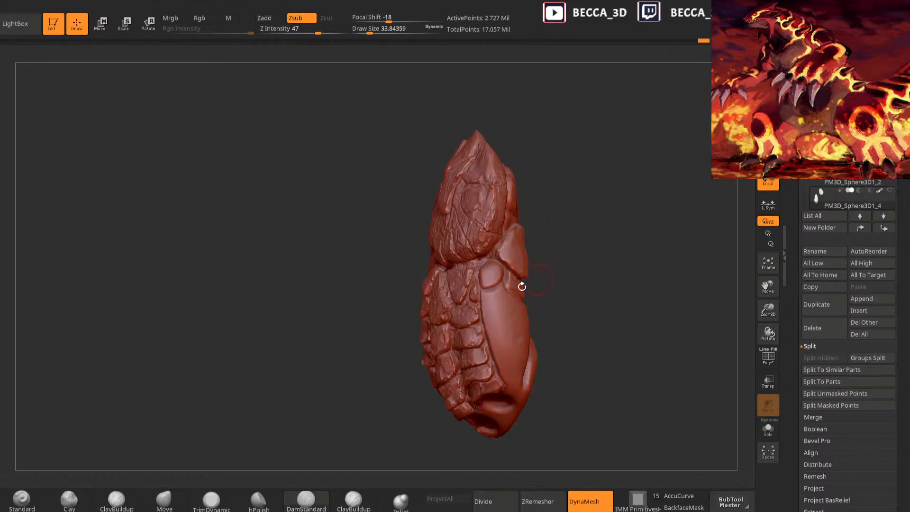
Carve grooves down the same smooth side strip with DamStandard, dividing it into two columns of stone plates
left_click_drag(494, 319, 477, 299)
left_click_drag(573, 263, 545, 225)
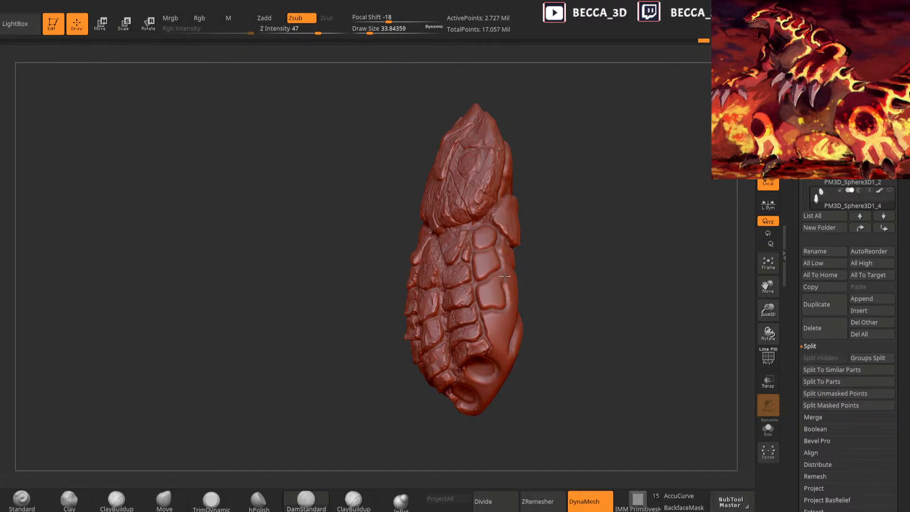
left_click_drag(589, 250, 511, 263)
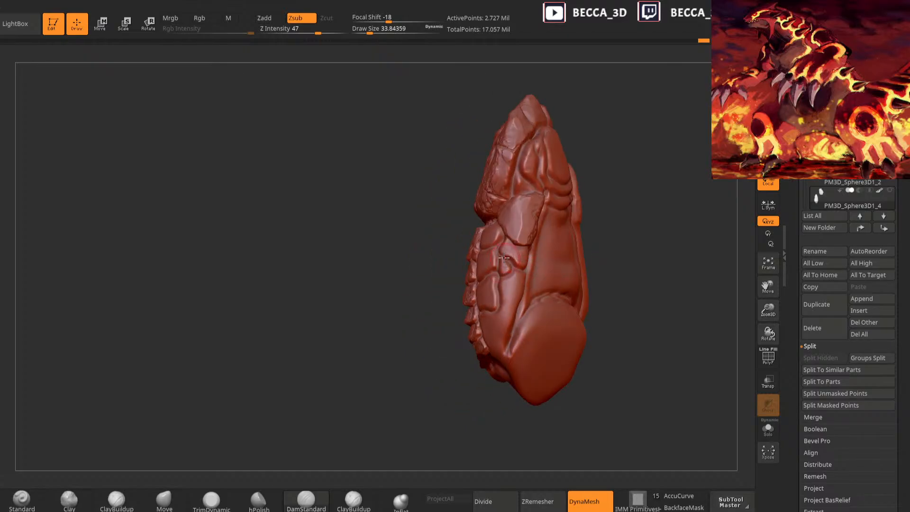
right_click_drag(504, 258, 514, 273)
left_click_drag(634, 250, 506, 277)
mouse_move(562, 250)
right_mouse_down()
mouse_move(511, 302)
mouse_move(601, 260)
mouse_move(495, 316)
mouse_move(536, 304)
right_mouse_up()
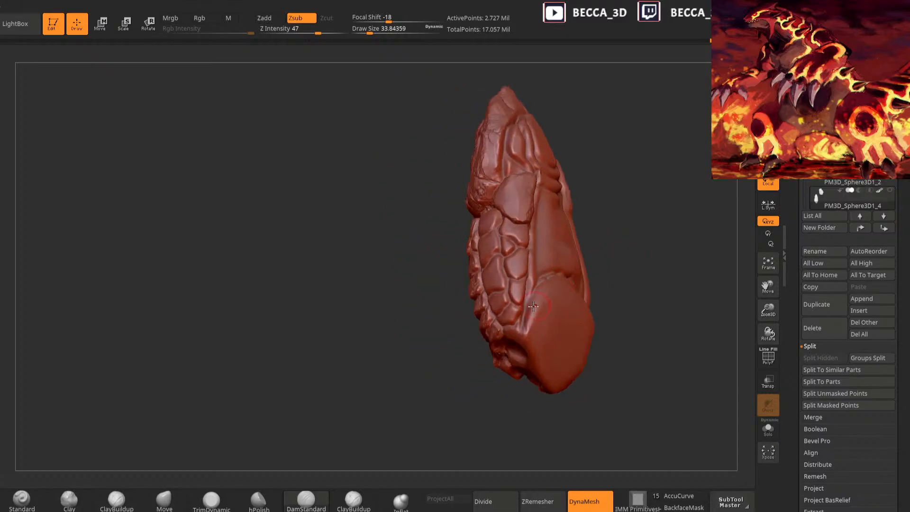
Carve grooves on the upper part of the hand's opposite side strip, dividing it into irregular plates
mouse_move(455, 406)
right_mouse_down()
mouse_move(407, 398)
mouse_move(479, 275)
mouse_move(563, 270)
mouse_move(518, 349)
mouse_move(505, 283)
mouse_move(550, 301)
mouse_move(536, 259)
mouse_move(551, 244)
mouse_move(620, 250)
mouse_move(610, 246)
right_mouse_up()
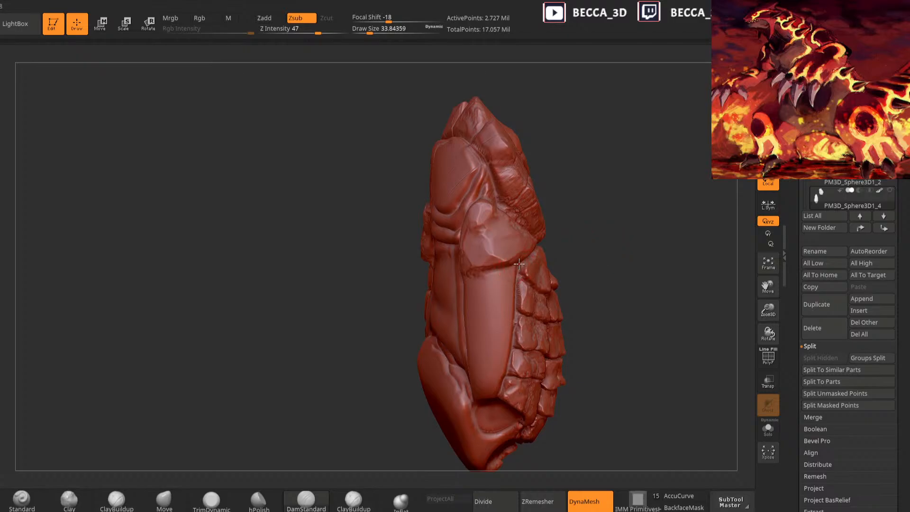
mouse_move(527, 257)
right_mouse_down()
mouse_move(496, 254)
mouse_move(509, 260)
mouse_move(505, 270)
right_mouse_up()
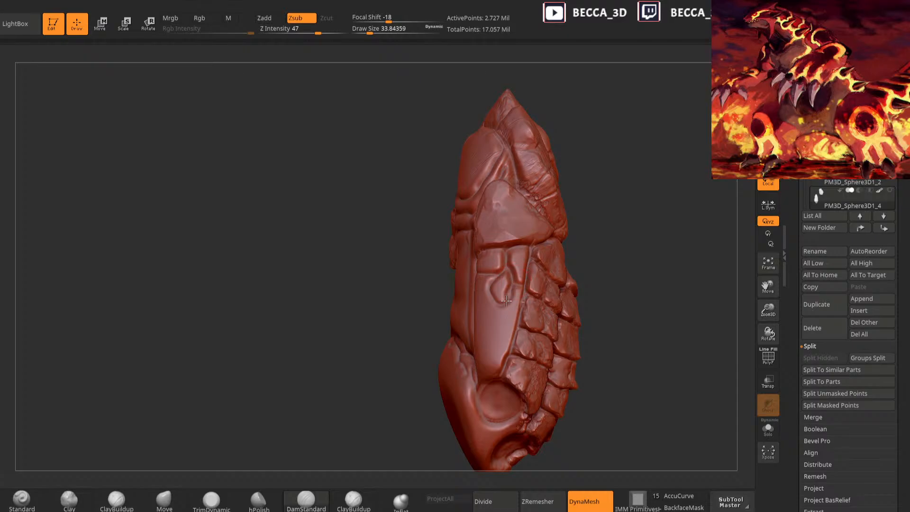
left_click_drag(525, 291, 514, 284, "shift")
right_click_drag(607, 244, 577, 259)
left_click_drag(488, 290, 476, 272)
mouse_move(603, 256)
right_mouse_down()
mouse_move(522, 268)
mouse_move(577, 223)
mouse_move(498, 270)
right_mouse_up()
left_click_drag(501, 294, 479, 289)
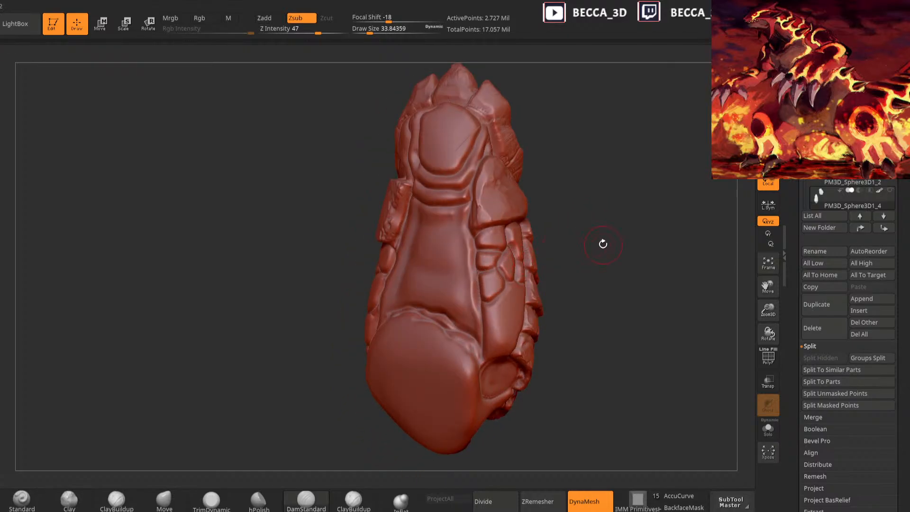
Carve the lower plates of the opposite side strip down to the finger socket, undoing and redrawing the last two strokes
right_click_drag(604, 243, 514, 282)
mouse_move(590, 245)
right_mouse_down()
mouse_move(512, 302)
mouse_move(590, 234)
mouse_move(493, 321)
mouse_move(569, 284)
mouse_move(506, 300)
right_mouse_up()
key("ctrl+z")
key("ctrl+z")
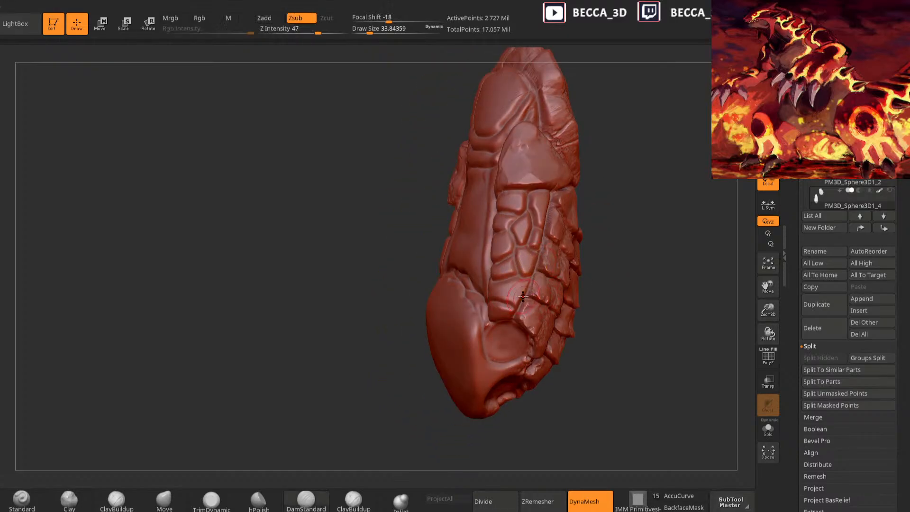
left_click_drag(510, 277, 531, 278)
left_click_drag(521, 305, 505, 302)
right_click_drag(505, 302, 581, 246, "ctrl")
Update the hand's DynaMesh and ready the Clay brush at draw size about 32
mouse_move(587, 408)
right_mouse_down()
mouse_move(592, 438)
mouse_move(609, 437)
mouse_move(614, 454)
right_mouse_up()
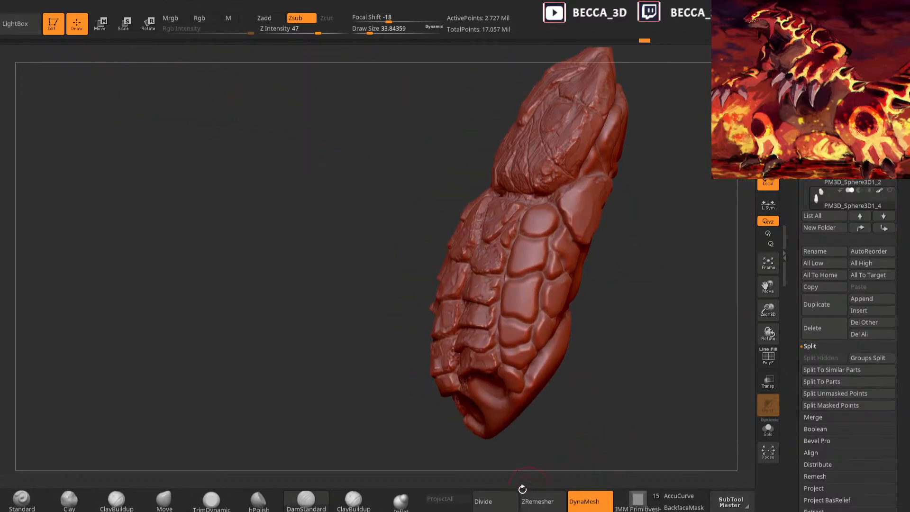
left_click(69, 501)
key("space")
right_click_drag(618, 227, 624, 266)
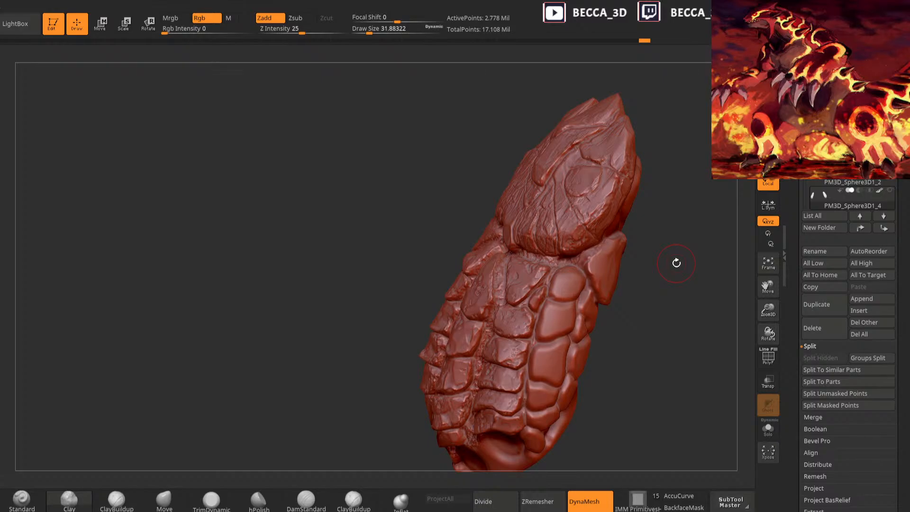
Isolate the rounded plate below the pad with an inverted mask, roughen it with Clay, flatten it with TrimDynamic, and clear the mask
mouse_move(547, 279)
left_mouse_down("ctrl")
mouse_move(568, 286)
mouse_move(583, 271)
left_mouse_up("ctrl")
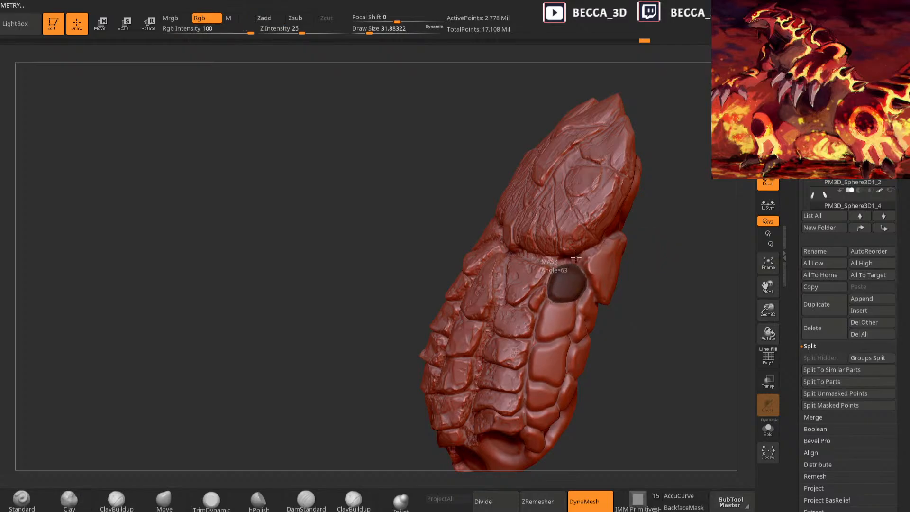
left_click(635, 251, "ctrl")
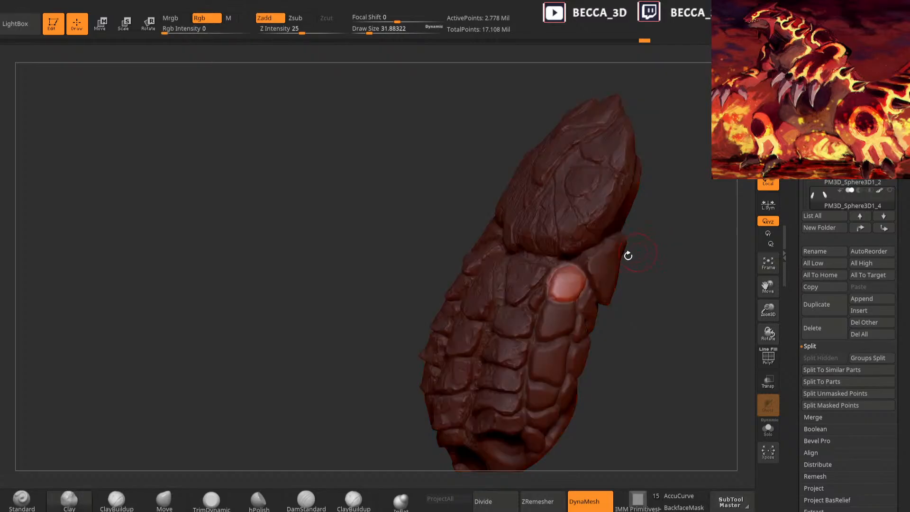
left_click(211, 500)
left_click_drag(558, 288, 572, 283)
left_click_drag(660, 265, 394, 343)
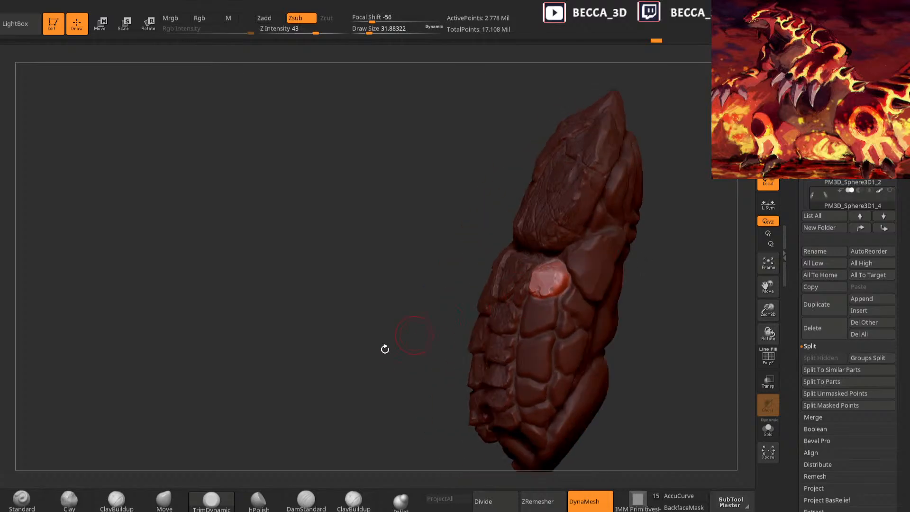
left_click(76, 498)
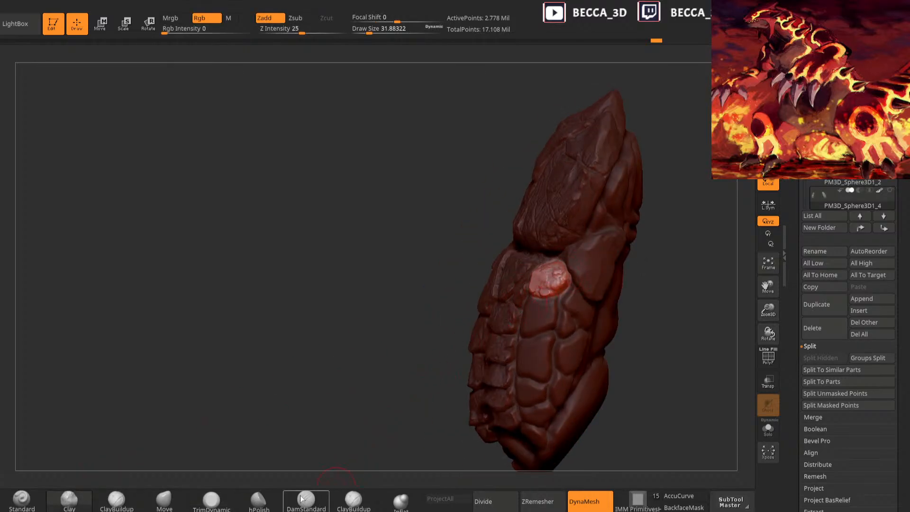
left_click(211, 501)
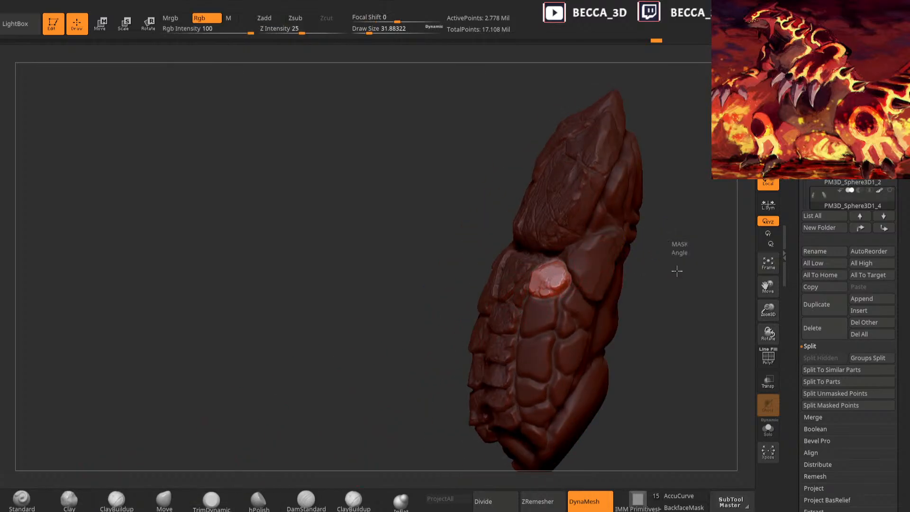
left_click_drag(676, 264, 683, 275, "ctrl")
left_click_drag(677, 264, 676, 266)
Isolate the second plate below the pad with an inverted mask, texture it with Clay and TrimDynamic, and clear the mask
left_click(71, 498)
mouse_move(658, 300)
left_mouse_down()
mouse_move(654, 274)
mouse_move(650, 280)
left_mouse_up()
mouse_move(561, 260)
left_mouse_down("ctrl")
mouse_move(540, 262)
mouse_move(546, 302)
mouse_move(520, 290)
mouse_move(523, 268)
left_mouse_up("ctrl")
left_click(643, 243, "ctrl")
mouse_move(640, 256)
left_mouse_down()
mouse_move(583, 290)
mouse_move(539, 284)
mouse_move(558, 284)
left_mouse_up()
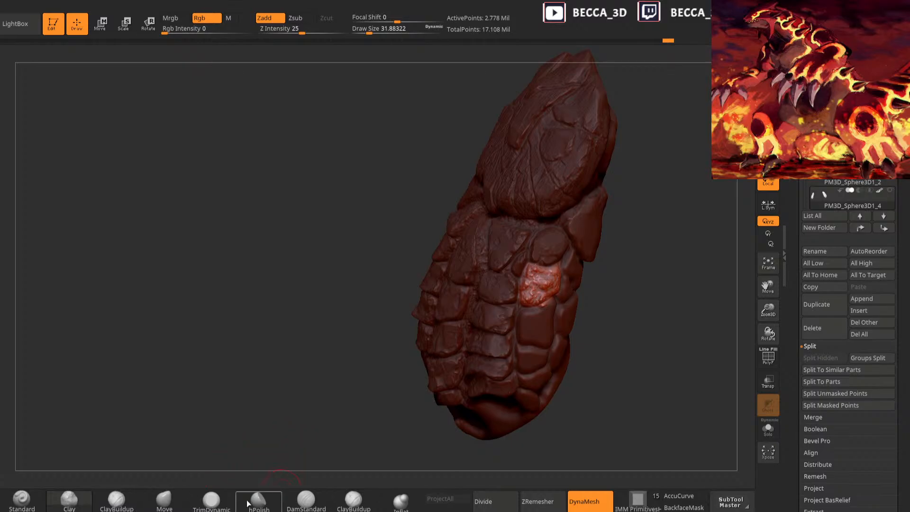
left_click(212, 500)
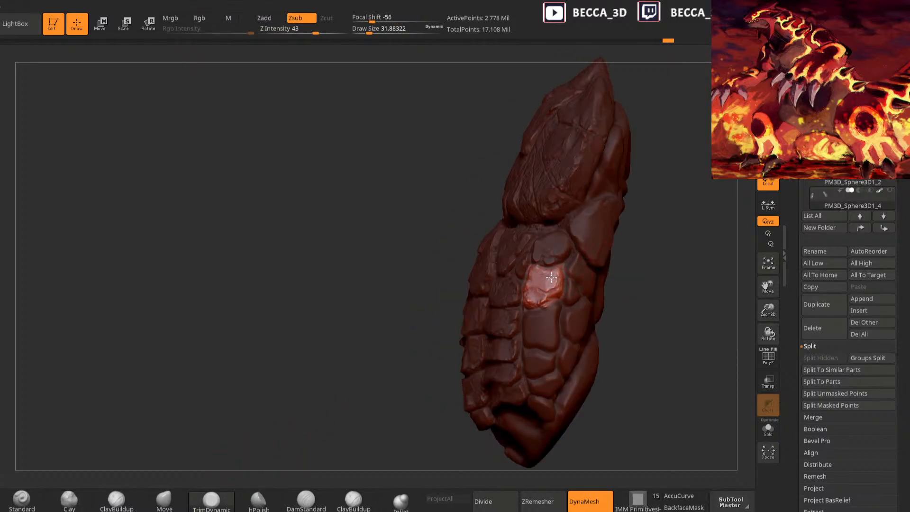
left_click_drag(622, 252, 353, 404, "ctrl")
Isolate the third plate in the side column with an inverted mask and roughen it using Clay at draw size about 23
left_click(307, 500)
key("space")
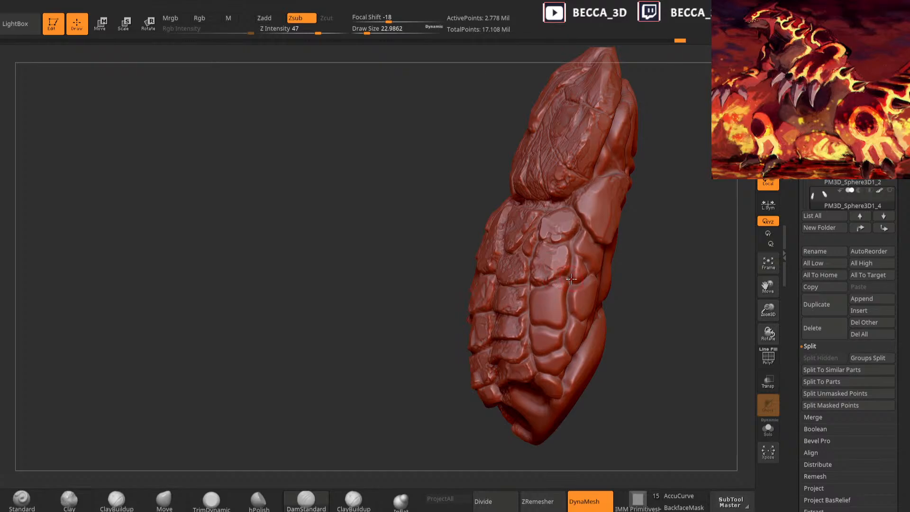
key("ctrl")
mouse_move(567, 299)
left_mouse_down("ctrl")
mouse_move(553, 327)
mouse_move(532, 306)
mouse_move(533, 287)
mouse_move(569, 313)
mouse_move(542, 325)
mouse_move(560, 332)
left_mouse_up("ctrl")
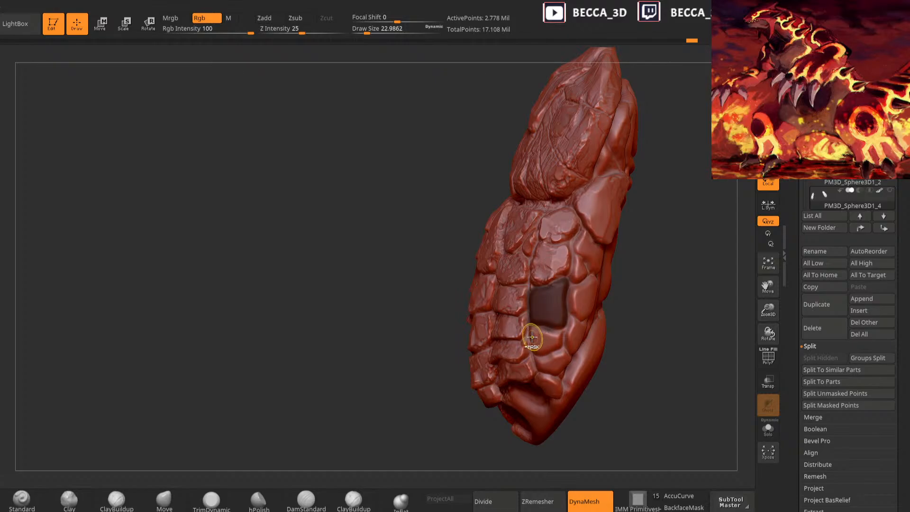
left_click_drag(616, 318, 649, 310)
left_click_drag(527, 284, 521, 327, "ctrl")
left_click(69, 501)
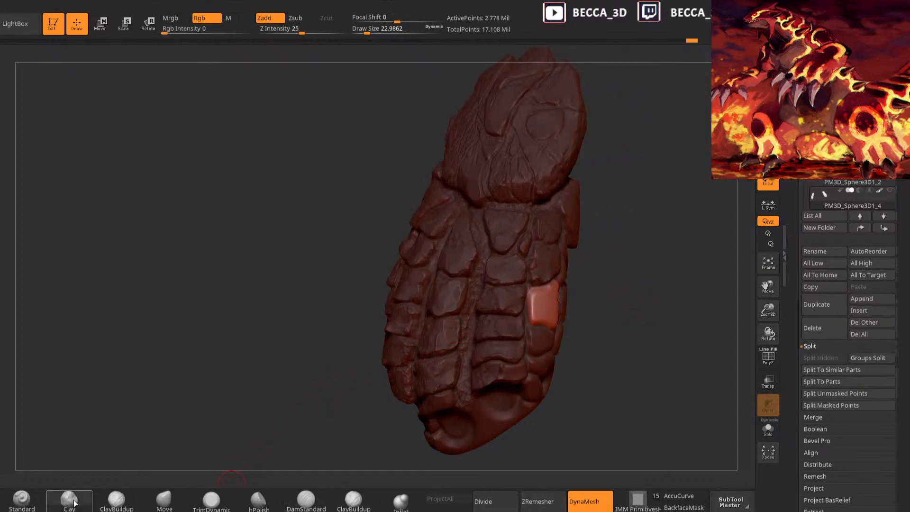
key("space")
left_click_drag(628, 259, 600, 273)
left_click_drag(542, 288, 540, 321)
left_click_drag(614, 275, 559, 308)
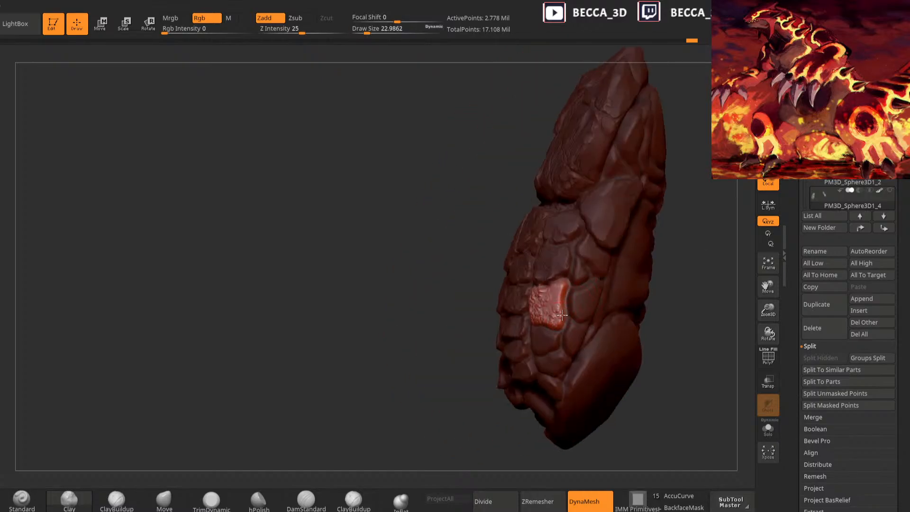
Flatten the third plate's rough surface with TrimDynamic at draw size about 23 and clear the mask
left_click(215, 499)
left_click_drag(426, 331, 481, 303)
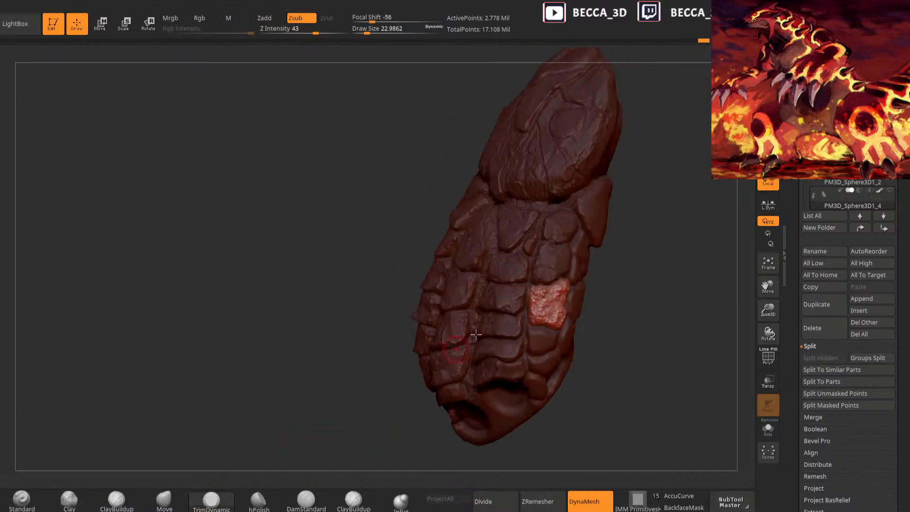
left_click(613, 286, "ctrl")
left_click_drag(614, 286, 563, 293)
left_click_drag(433, 400, 427, 383)
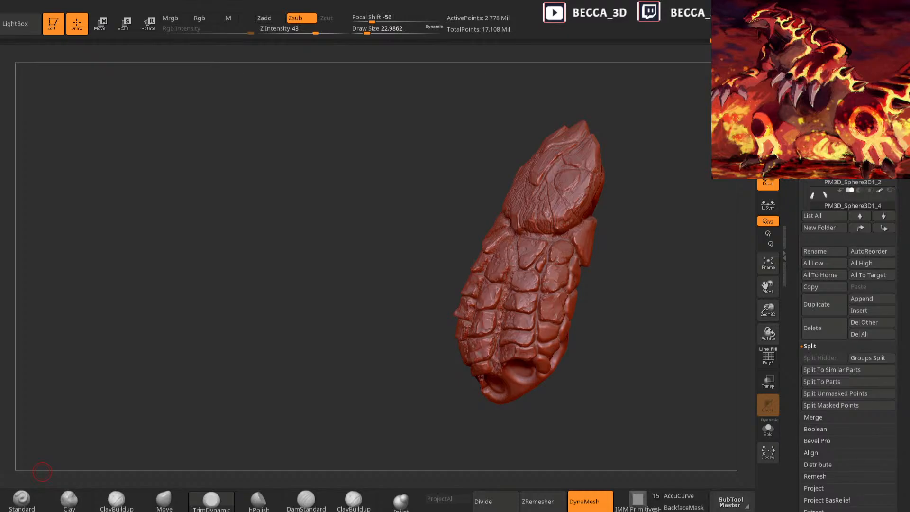
Sharpen the grooves around the rounded plate below the pad with DamStandard at draw size about 9.7
left_click_drag(42, 472, 237, 271)
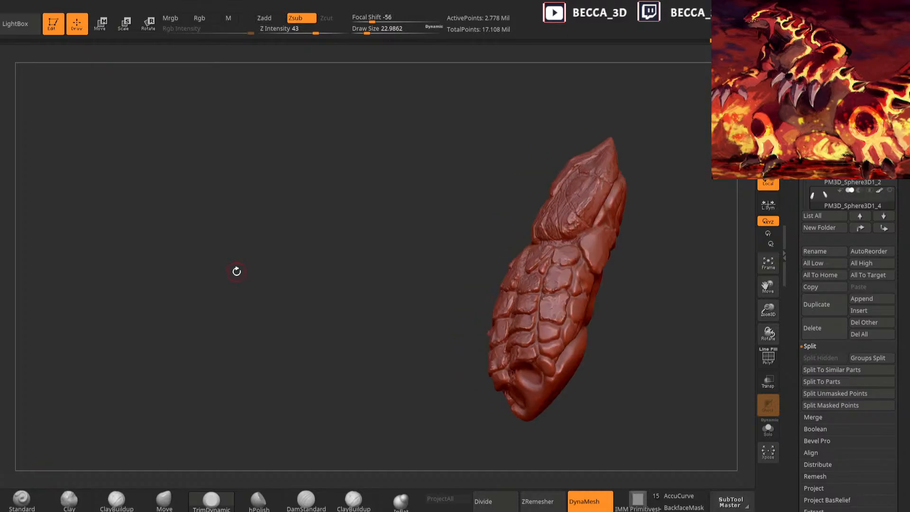
mouse_move(666, 179)
left_mouse_down()
mouse_move(679, 260)
mouse_move(662, 225)
mouse_move(665, 298)
left_mouse_up()
key("space")
left_click_drag(661, 244, 639, 269)
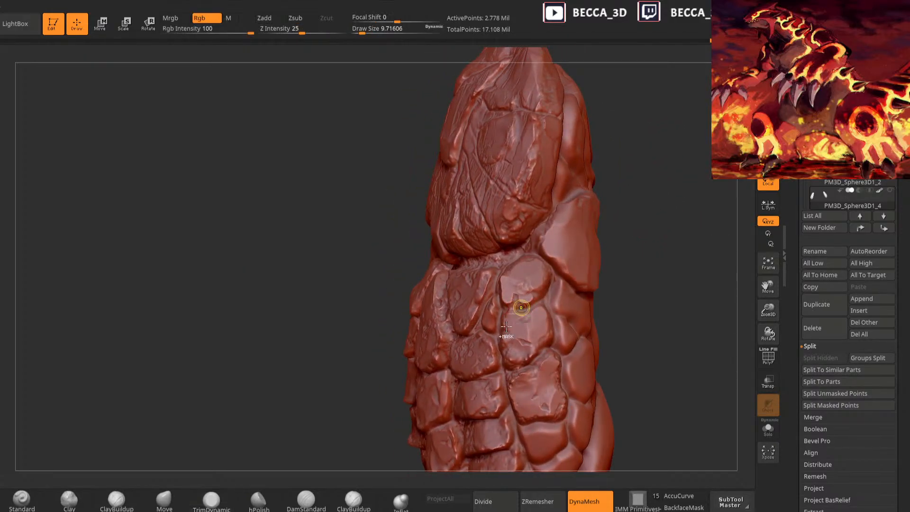
left_click(306, 498)
left_click_drag(638, 254, 541, 298)
left_click_drag(640, 215, 591, 232)
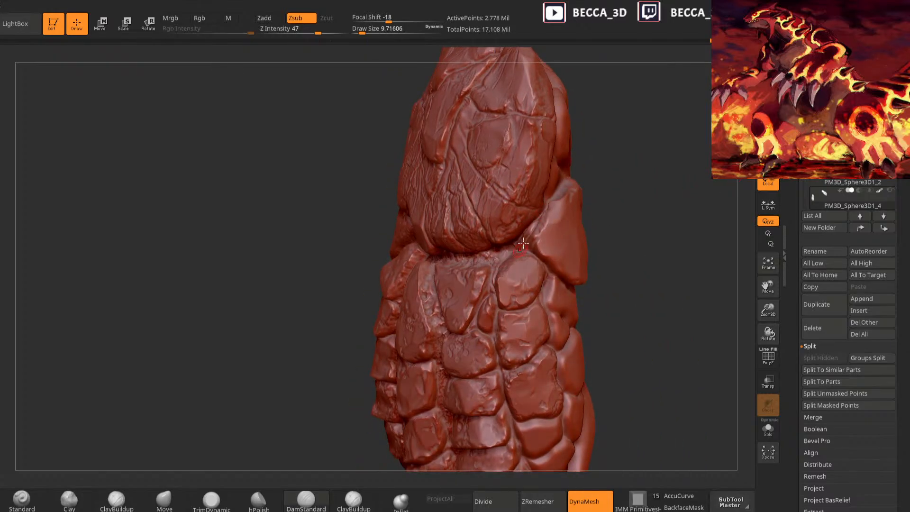
mouse_move(613, 217)
left_mouse_down()
mouse_move(630, 198)
mouse_move(622, 245)
mouse_move(635, 457)
mouse_move(620, 238)
left_mouse_up()
Isolate the rounded plate's lower edge with an inverted mask, shift it using Move at draw size about 30, and clear the mask
left_click_drag(498, 296, 541, 274, "ctrl")
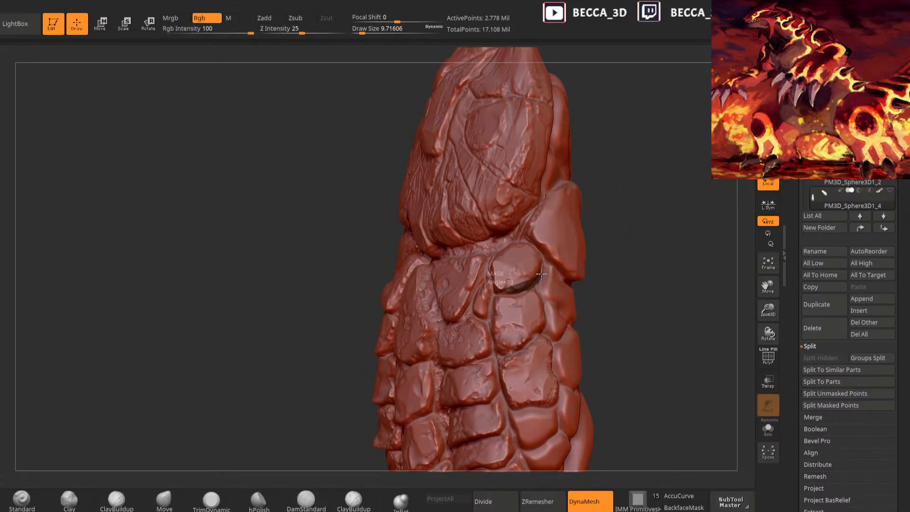
left_click(654, 203, "ctrl")
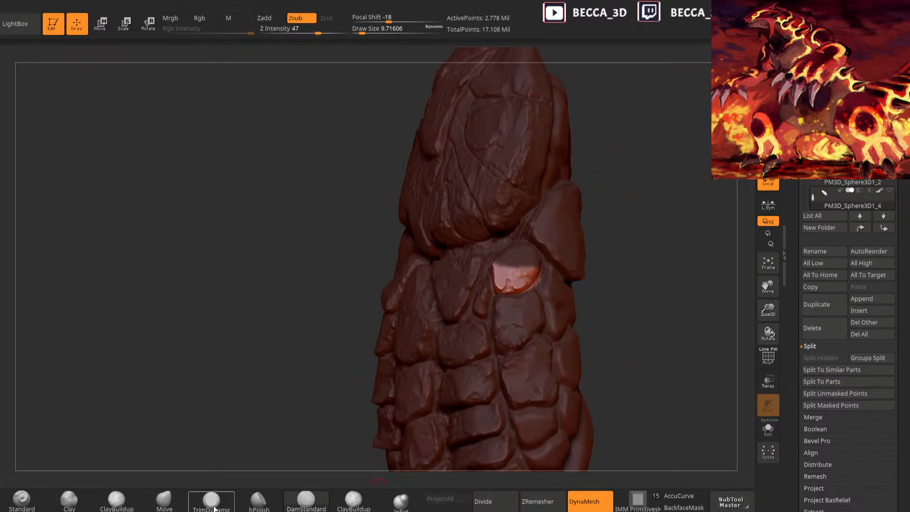
left_click_drag(649, 207, 512, 297)
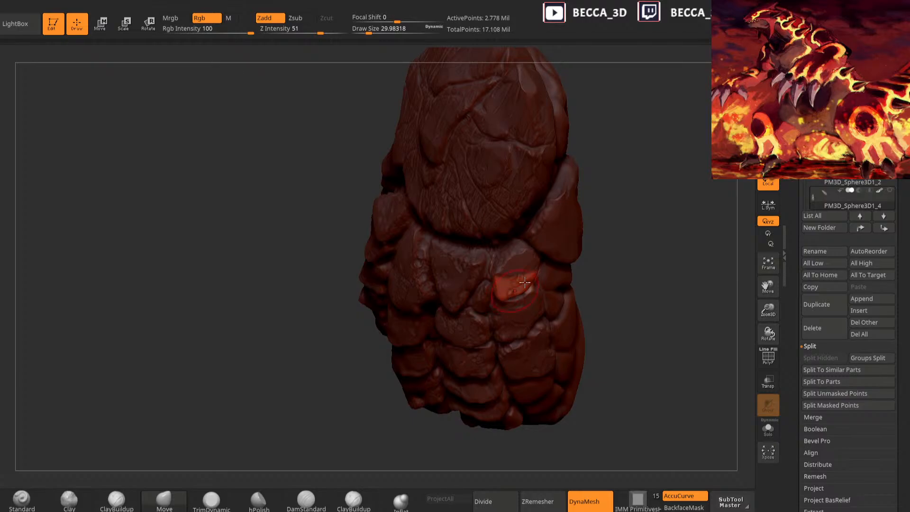
left_click_drag(638, 209, 640, 247)
left_click_drag(522, 290, 530, 294)
left_click_drag(628, 223, 640, 237, "ctrl")
left_click_drag(639, 246, 634, 224)
mouse_move(488, 265)
left_mouse_down("ctrl")
mouse_move(521, 285)
mouse_move(508, 249)
mouse_move(491, 254)
left_mouse_up("ctrl")
left_click(636, 217, "ctrl")
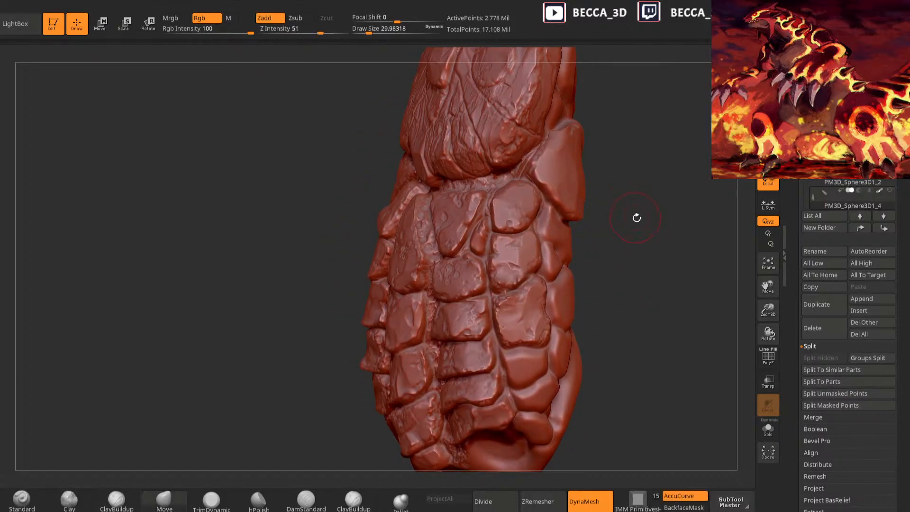
left_click(638, 228, "ctrl")
mouse_move(638, 228)
left_mouse_down()
mouse_move(607, 244)
mouse_move(630, 265)
left_mouse_up()
Isolate the second plate's outer edge with an inverted mask, pull it using Move at draw size about 30, and clear the mask
mouse_move(659, 237)
left_mouse_down()
mouse_move(672, 218)
mouse_move(535, 223)
left_mouse_up()
left_click_drag(543, 266, 527, 259, "ctrl")
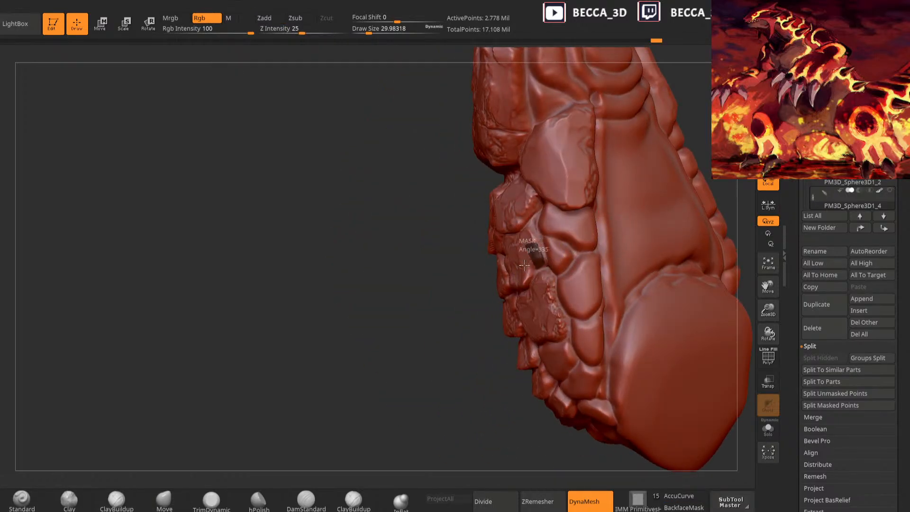
left_click(449, 369, "ctrl")
mouse_move(422, 390)
left_mouse_down()
mouse_move(416, 404)
mouse_move(508, 384)
left_mouse_up()
left_click_drag(533, 237, 541, 249)
left_click_drag(621, 251, 617, 201, "ctrl")
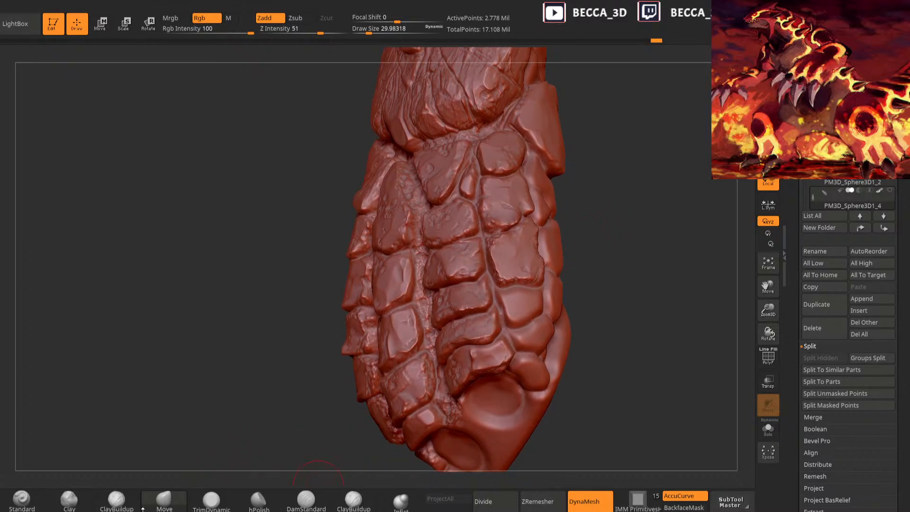
Mask the fourth plate in the side column at draw size about 20 and invert the mask to isolate it
key("space")
left_click(587, 263)
left_click_drag(619, 248, 620, 227, "alt")
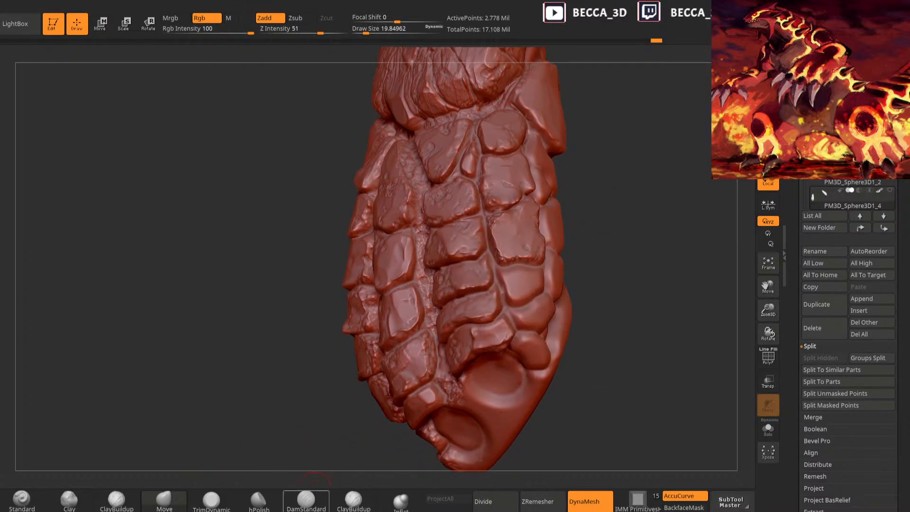
mouse_move(607, 271)
left_mouse_down()
mouse_move(638, 244)
mouse_move(587, 231)
left_mouse_up()
key("shift")
left_click_drag(494, 252, 504, 257, "ctrl")
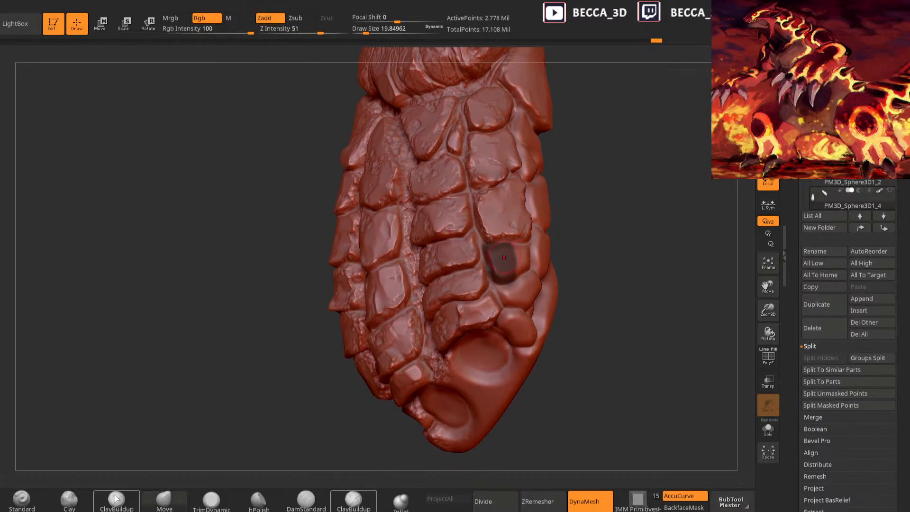
left_click(632, 227, "ctrl")
Roughen the isolated fourth plate with Clay strokes at draw size about 20
left_click_drag(632, 228, 482, 244)
left_click_drag(628, 174, 687, 187)
left_click_drag(494, 247, 496, 258)
left_click_drag(644, 223, 600, 220)
mouse_move(496, 256)
left_mouse_down()
mouse_move(511, 274)
mouse_move(499, 259)
left_mouse_up()
Flatten the fourth plate's front surface with TrimDynamic at draw size about 20
left_click(212, 500)
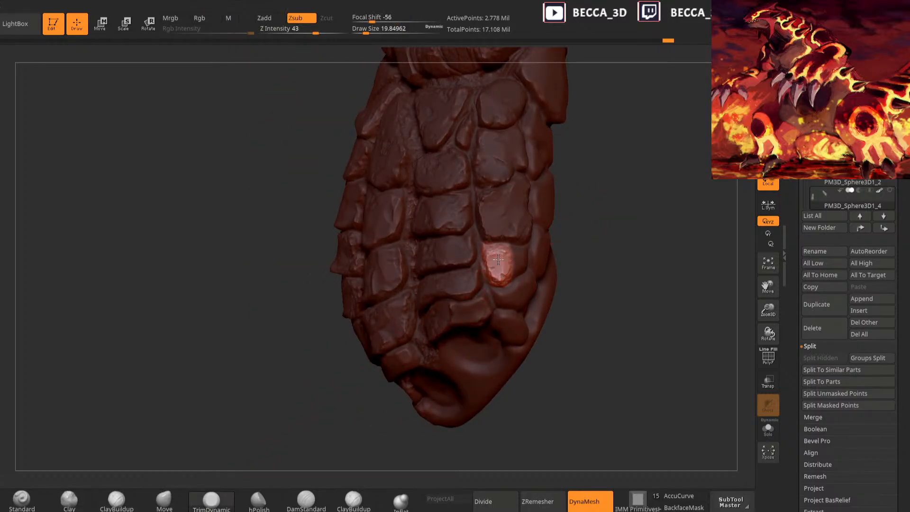
left_click_drag(586, 205, 580, 251)
left_click_drag(588, 251, 523, 254)
left_click(663, 213, "ctrl")
Build up rough Clay texture on the fourth plate's outer side
mouse_move(699, 227)
left_mouse_down()
mouse_move(580, 254)
mouse_move(492, 256)
left_mouse_up()
key("b")
key("c")
key("l")
Flatten the rough outer side of the fourth plate with TrimDynamic and clear the mask
key("b")
key("t")
key("d")
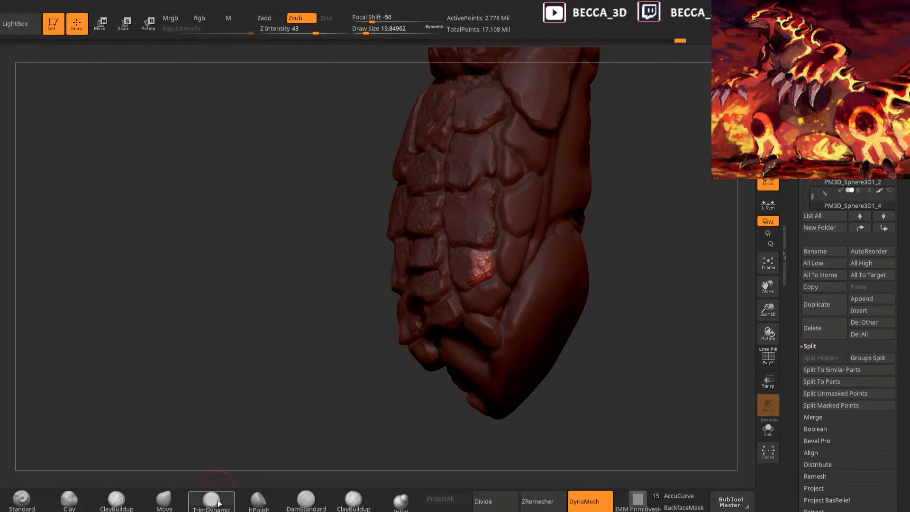
left_click_drag(605, 212, 646, 201)
left_click_drag(467, 262, 466, 277)
left_click_drag(570, 215, 621, 213)
mouse_move(514, 235)
left_mouse_down()
mouse_move(568, 219)
mouse_move(550, 208)
mouse_move(533, 264)
left_mouse_up()
left_click(258, 503)
Isolate the third plate's lower inner corner with an inverted mask, shift it using Move at draw size about 38, and clear the mask
left_click_drag(451, 287, 450, 276, "ctrl")
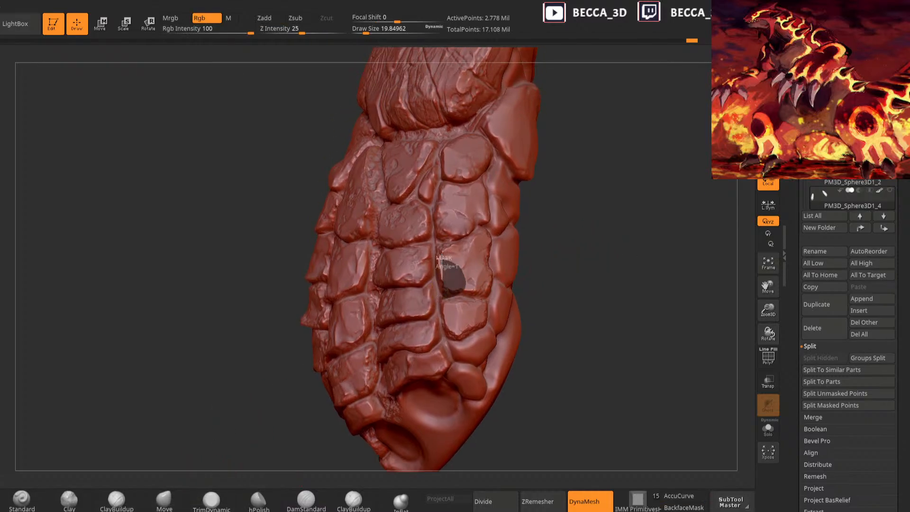
left_click(574, 198, "ctrl")
key("space")
left_click(574, 198)
left_click_drag(573, 204, 556, 256)
left_click_drag(444, 300, 421, 292)
mouse_move(590, 213)
left_mouse_down("ctrl")
mouse_move(616, 237)
mouse_move(616, 189)
left_mouse_up("ctrl")
Isolate the area along the seam between the third and fourth plates, reshape it with Move, and clear the mask
mouse_move(470, 301)
left_mouse_down("ctrl")
mouse_move(489, 306)
mouse_move(468, 284)
left_mouse_up("ctrl")
left_click(562, 227, "ctrl")
left_click_drag(581, 213, 573, 173)
left_click_drag(490, 287, 474, 282)
left_click_drag(583, 262, 601, 223, "ctrl")
left_click_drag(598, 209, 581, 240)
left_click_drag(602, 272, 599, 199)
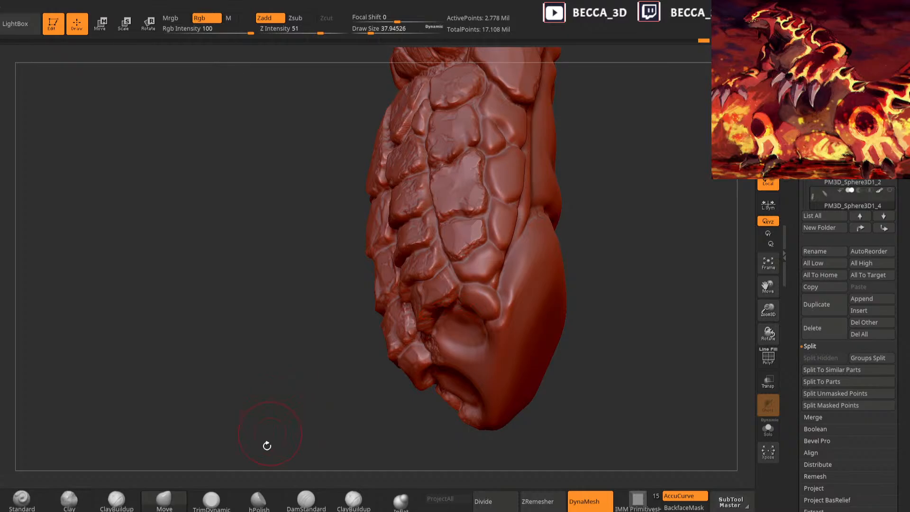
Mask the fifth plate in the side column at draw size about 23 and invert the mask to isolate it
key("space")
left_click(594, 202)
mouse_move(595, 203)
left_mouse_down()
mouse_move(616, 202)
mouse_move(597, 183)
left_mouse_up()
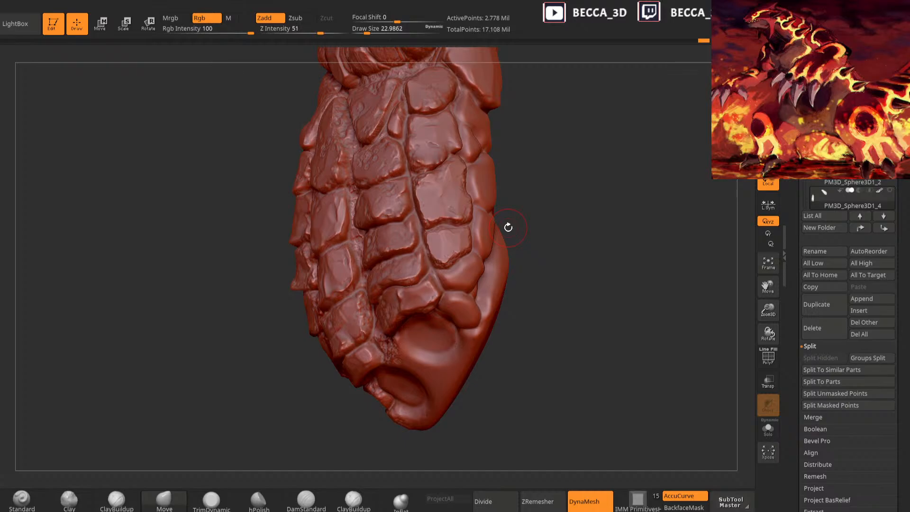
left_click_drag(533, 231, 408, 306)
mouse_move(473, 255)
left_mouse_down("ctrl")
mouse_move(448, 266)
mouse_move(445, 286)
mouse_move(484, 285)
mouse_move(481, 256)
left_mouse_up("ctrl")
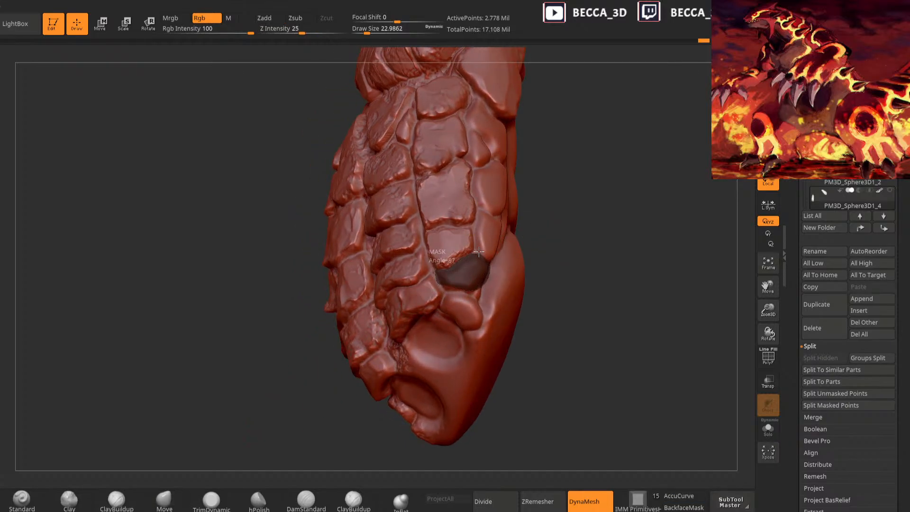
left_click(535, 231, "ctrl")
Roughen the isolated fifth plate with Clay at draw size about 23
left_click_drag(562, 223, 567, 240)
mouse_move(439, 267)
left_mouse_down("ctrl")
mouse_move(454, 281)
mouse_move(482, 272)
mouse_move(454, 284)
mouse_move(465, 274)
left_mouse_up("ctrl")
key("ctrl+z")
left_click(69, 500)
left_click_drag(577, 246, 531, 242)
mouse_move(452, 272)
left_mouse_down()
mouse_move(461, 285)
mouse_move(487, 271)
left_mouse_up()
left_click_drag(563, 244, 610, 242)
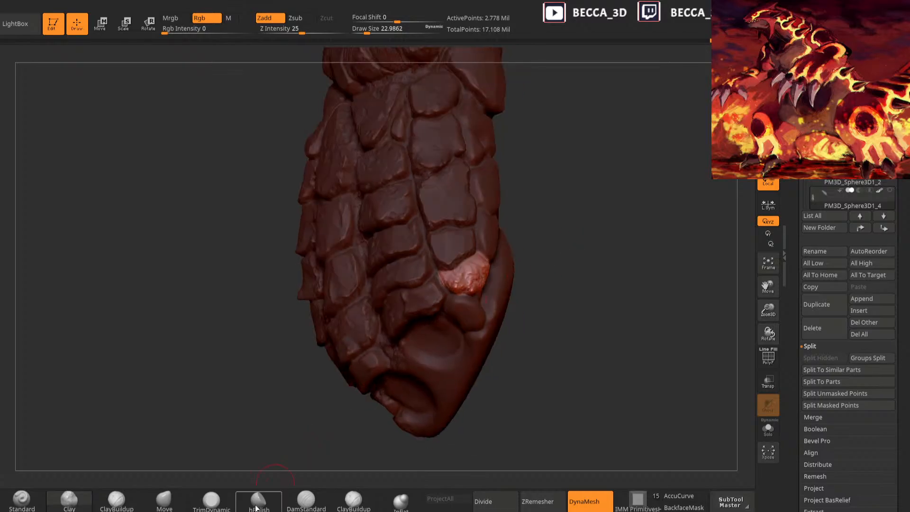
Flatten the fifth plate into chipped stone facets with TrimDynamic at draw size about 23
left_click(211, 500)
left_click_drag(456, 275, 482, 264)
left_click_drag(566, 224, 518, 233)
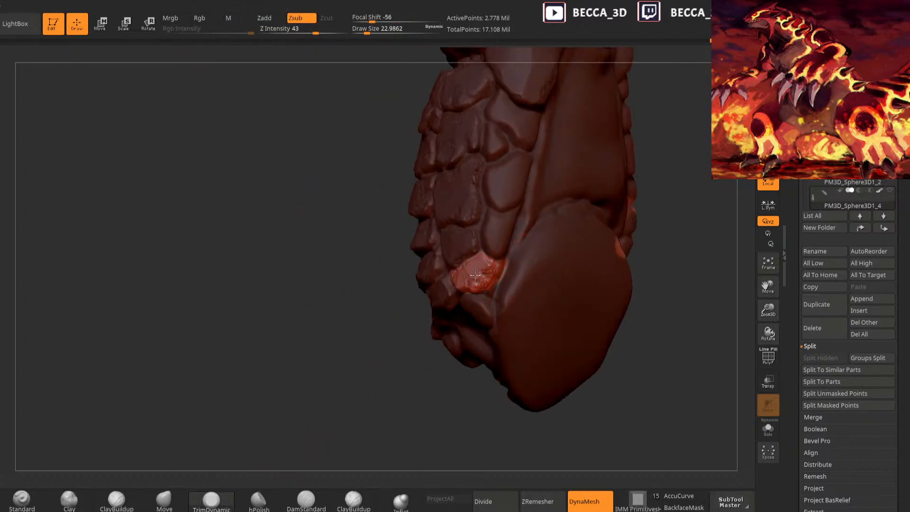
left_click_drag(411, 392, 456, 388)
left_click_drag(481, 269, 510, 247)
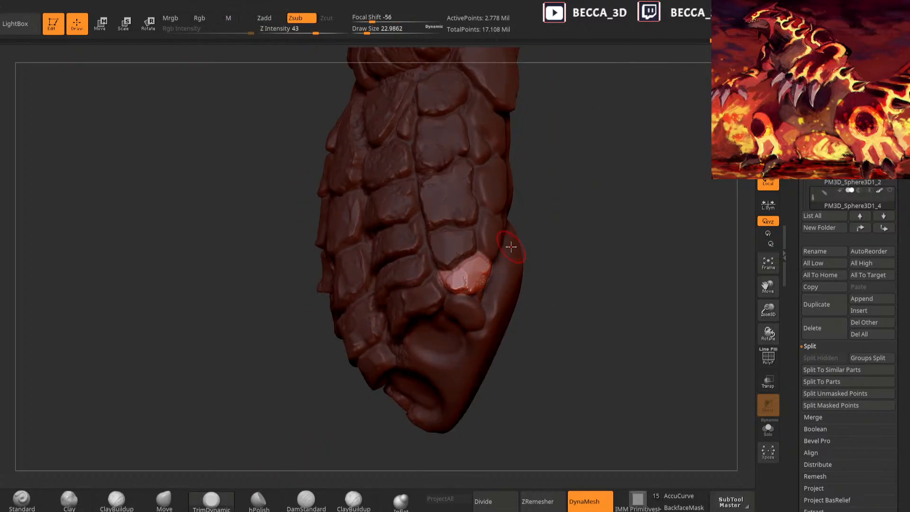
Clear the mask and tidy the textured side plates using Move at draw sizes of about 36 and 12
left_click(164, 500)
key("space")
mouse_move(600, 195)
left_mouse_down()
mouse_move(609, 193)
mouse_move(587, 183)
left_mouse_up()
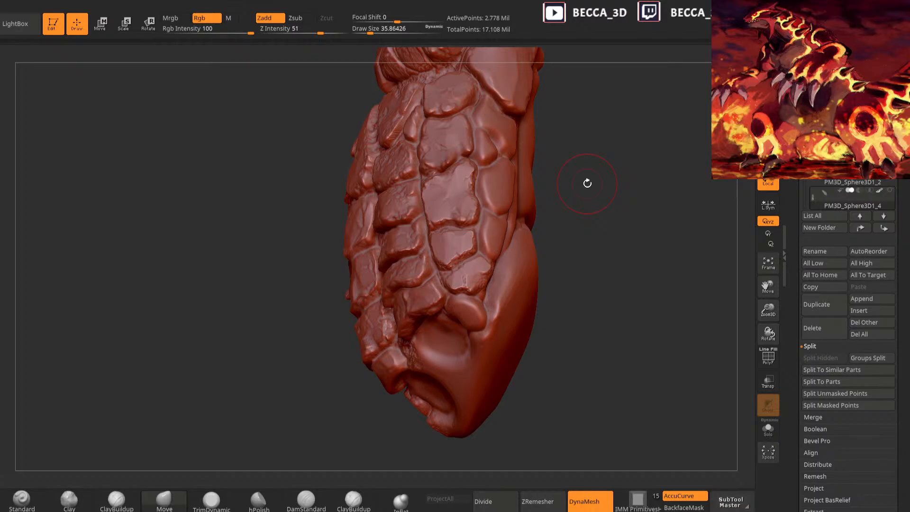
left_click_drag(599, 252, 579, 246)
key("space")
left_click_drag(574, 302, 547, 284)
mouse_move(339, 437)
left_mouse_down()
mouse_move(300, 406)
mouse_move(308, 407)
left_mouse_up()
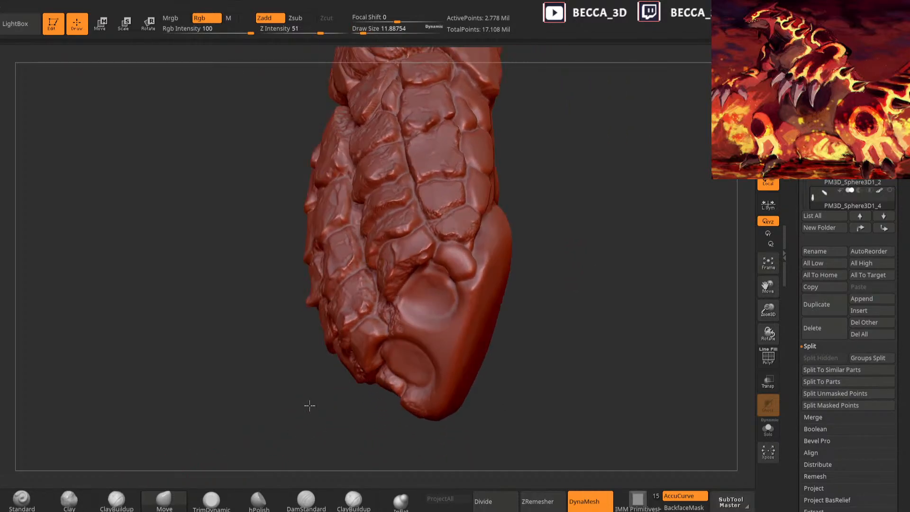
Mask the small rounded plate beside the finger socket at the column's end and invert the mask
left_click(81, 500)
left_click_drag(567, 226, 509, 233)
mouse_move(445, 248)
left_mouse_down("ctrl")
mouse_move(439, 255)
mouse_move(468, 267)
mouse_move(444, 250)
left_mouse_up("ctrl")
mouse_move(571, 241)
left_mouse_down("alt")
mouse_move(561, 256)
mouse_move(573, 246)
left_mouse_up("alt")
left_click(563, 246, "ctrl")
Roughen the small rounded plate with Clay at draw size about 30
key("s")
left_click_drag(573, 246, 527, 245)
left_click_drag(451, 277, 468, 283)
left_click_drag(560, 230, 520, 240)
mouse_move(441, 281)
left_mouse_down()
mouse_move(455, 293)
mouse_move(451, 278)
left_mouse_up()
Flatten the small end plate with TrimDynamic at draw size about 30 and clear the mask
left_click(214, 499)
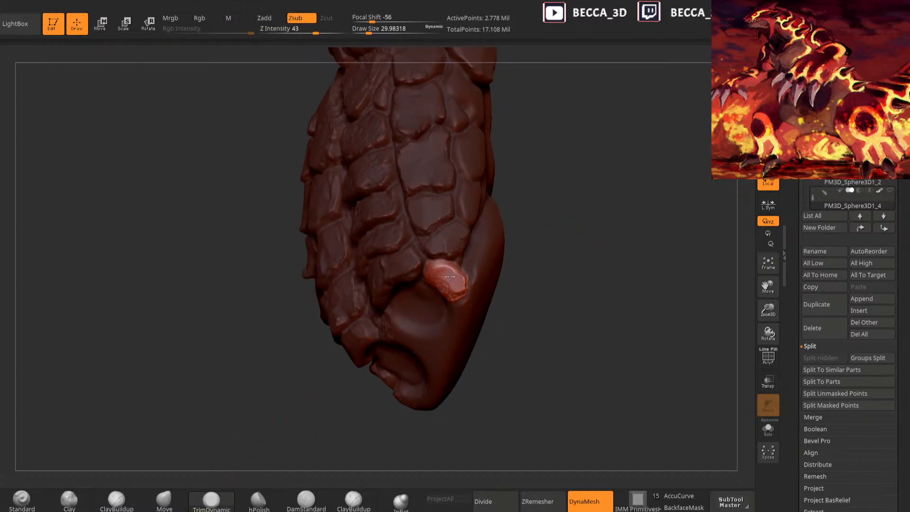
left_click_drag(541, 227, 560, 241, "ctrl")
mouse_move(545, 232)
left_mouse_down()
mouse_move(605, 220)
mouse_move(512, 248)
mouse_move(544, 220)
left_mouse_up()
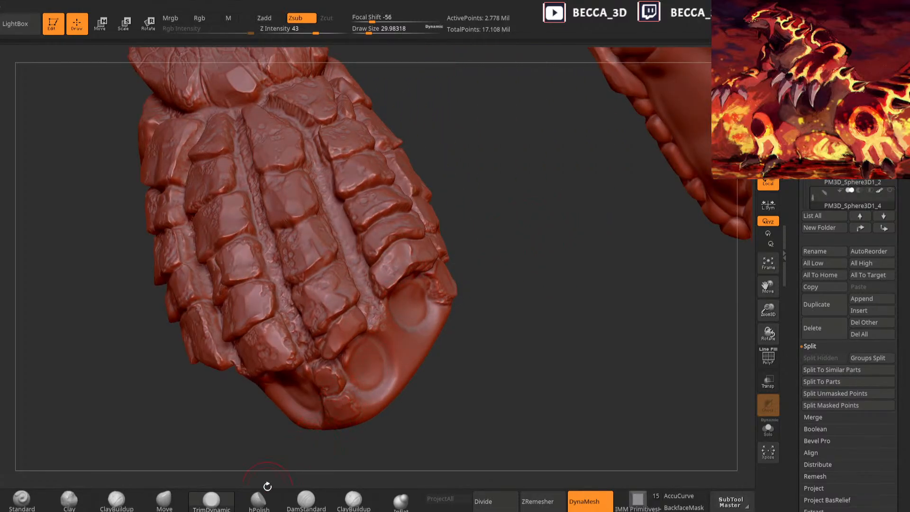
Refine the grooves around the plates beside the finger sockets with DamStandard at draw size about 13
left_click(306, 501)
key("space")
left_click_drag(534, 238, 457, 299)
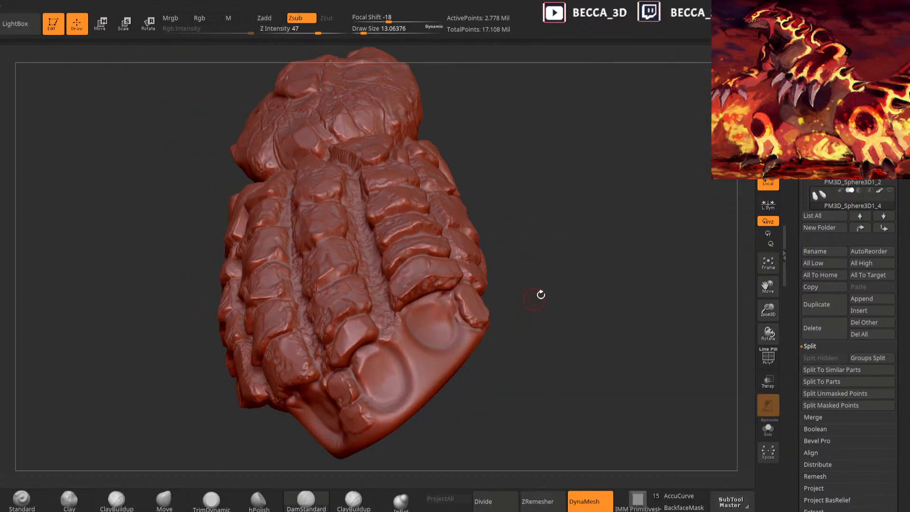
left_click_drag(535, 299, 496, 309)
left_click_drag(355, 423, 374, 455)
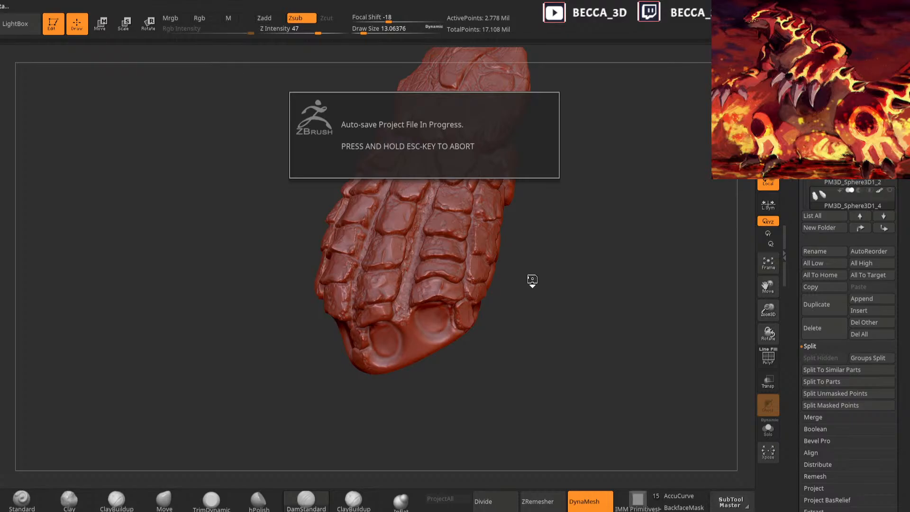
left_click_drag(532, 280, 533, 277)
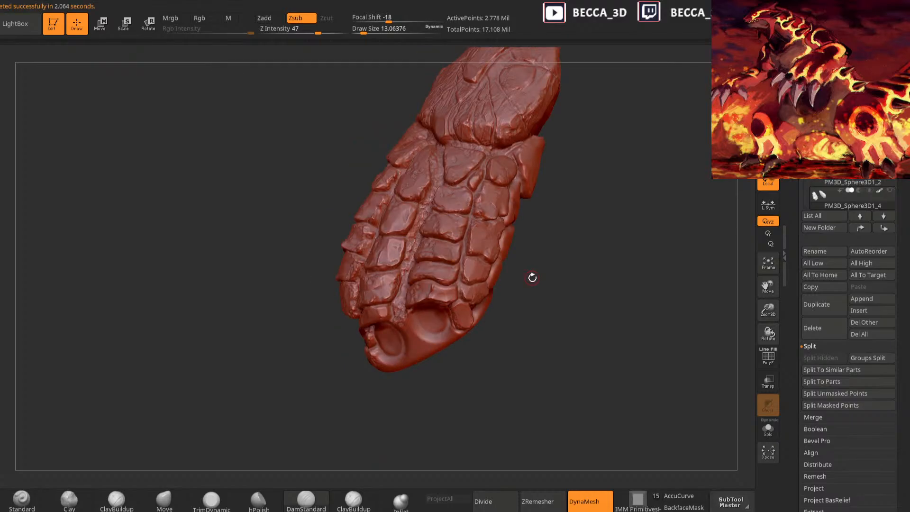
Paint a mask over the smooth plate directly below the large side plate at draw size about 13
left_click_drag(532, 278, 593, 304)
mouse_move(591, 261)
left_mouse_down()
mouse_move(586, 242)
mouse_move(594, 248)
left_mouse_up()
mouse_move(491, 244)
left_mouse_down("ctrl")
mouse_move(511, 295)
mouse_move(531, 274)
left_mouse_up("ctrl")
left_click_drag(659, 251, 602, 197)
mouse_move(537, 206)
left_mouse_down("ctrl")
mouse_move(508, 249)
mouse_move(528, 271)
left_mouse_up("ctrl")
left_click_drag(661, 263, 547, 262)
mouse_move(484, 290)
left_mouse_down("ctrl")
mouse_move(464, 301)
mouse_move(490, 303)
left_mouse_up("ctrl")
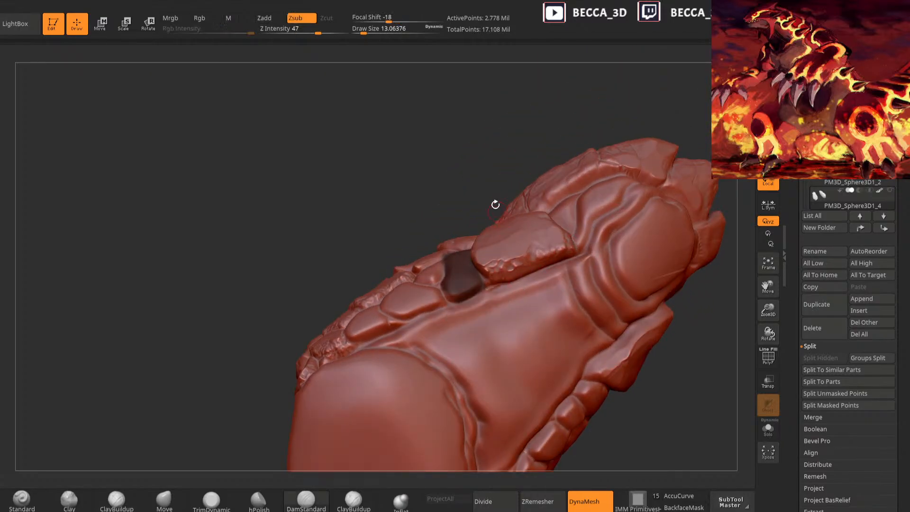
left_click_drag(502, 204, 509, 247)
left_click_drag(447, 278, 457, 305, "ctrl")
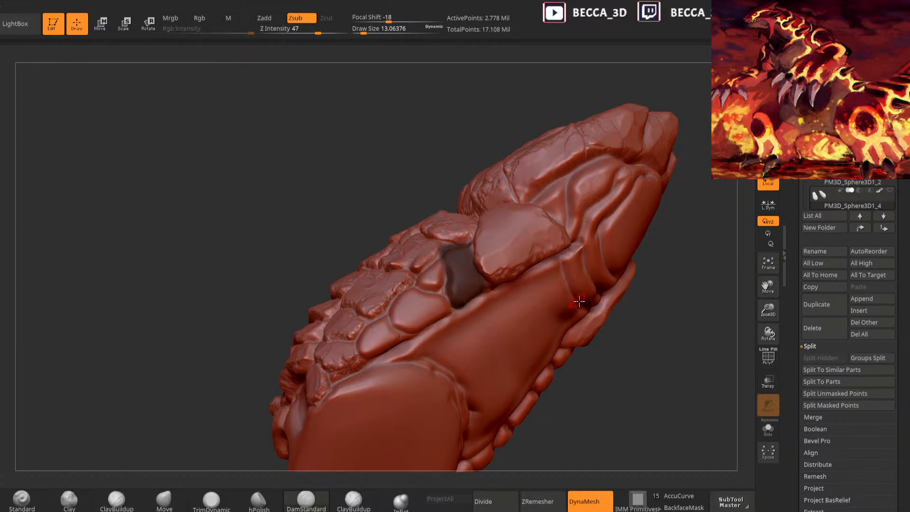
Extend the mask to the edges of the smooth plate below the large side plate and invert it
mouse_move(616, 358)
left_mouse_down()
mouse_move(635, 382)
mouse_move(624, 357)
mouse_move(559, 361)
left_mouse_up()
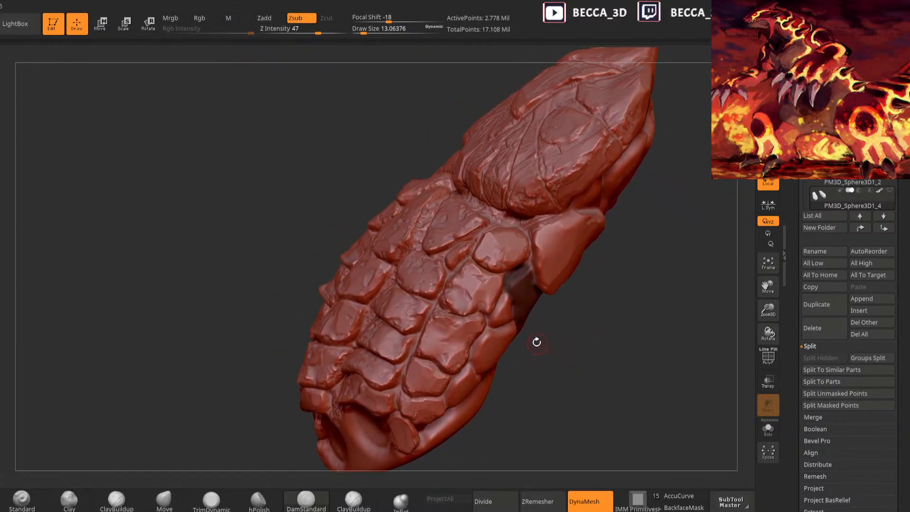
left_click_drag(502, 279, 518, 276, "ctrl")
left_click_drag(621, 311, 564, 296)
mouse_move(502, 300)
left_mouse_down("ctrl")
mouse_move(510, 273)
mouse_move(482, 259)
mouse_move(484, 266)
left_mouse_up("ctrl")
mouse_move(640, 306)
left_mouse_down("alt")
mouse_move(634, 265)
mouse_move(596, 266)
left_mouse_up("alt")
left_click(69, 499)
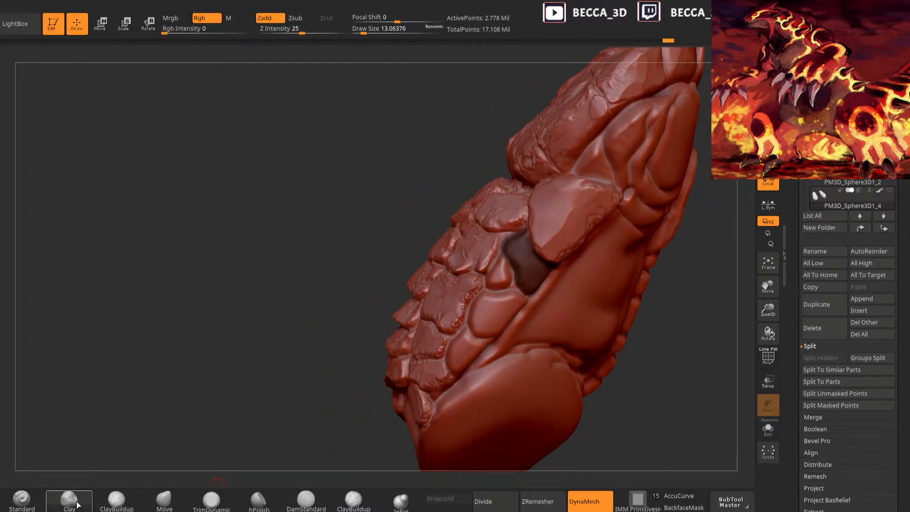
left_click(676, 283, "ctrl")
Roughen the isolated plate below the large side plate with Clay at draw size about 28
left_click_drag(679, 284, 707, 285)
left_click_drag(517, 247, 533, 263)
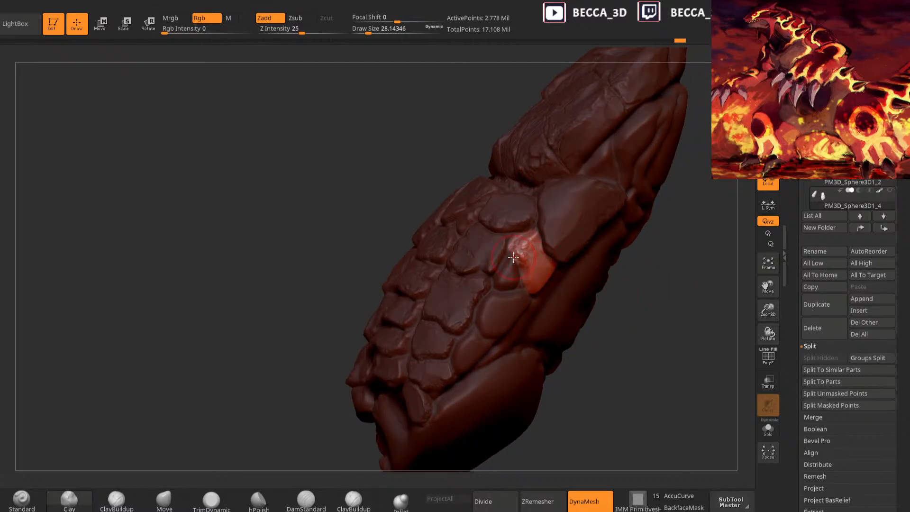
mouse_move(513, 258)
left_mouse_down()
mouse_move(535, 276)
mouse_move(544, 270)
left_mouse_up()
left_click_drag(656, 258, 599, 256)
left_click_drag(547, 273, 541, 290)
Flatten the rough plate below the large side plate with TrimDynamic at draw size about 28
left_click(253, 507)
left_click(217, 501)
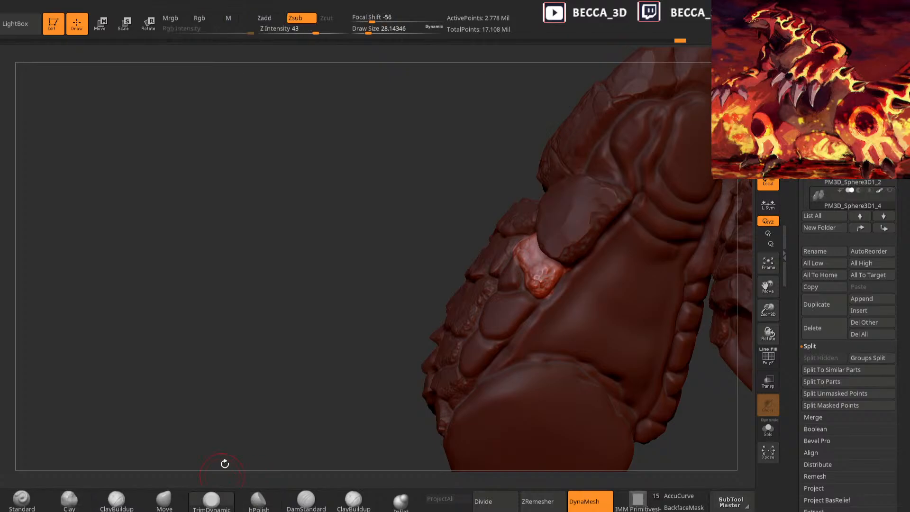
left_click_drag(275, 412, 355, 374)
left_click_drag(526, 260, 543, 279)
mouse_move(641, 385)
left_mouse_down()
mouse_move(613, 366)
mouse_move(592, 368)
left_mouse_up()
left_click_drag(485, 252, 489, 257)
left_click_drag(617, 270, 564, 234)
mouse_move(492, 250)
left_mouse_down()
mouse_move(497, 258)
mouse_move(491, 246)
left_mouse_up()
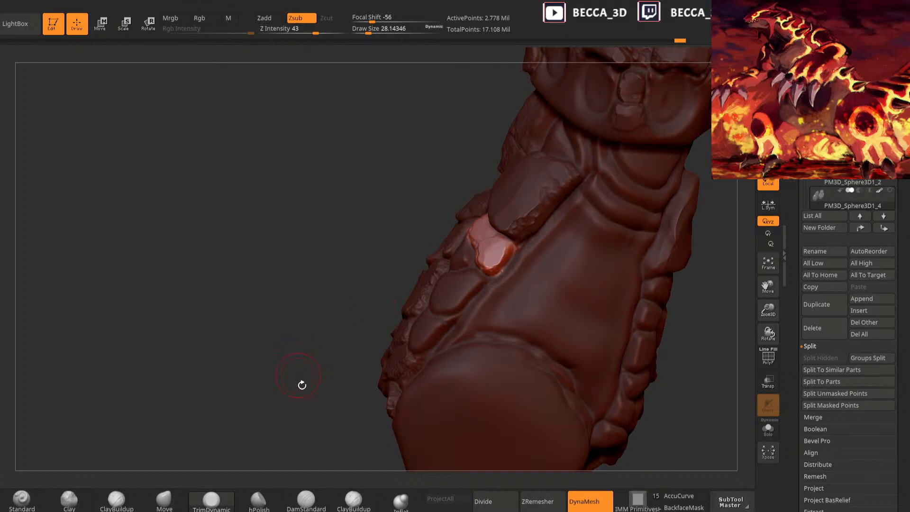
Isolate the small tapered plate beside the freshly trimmed one with an inverted mask and roughen it with Clay at draw size about 14
left_click_drag(298, 379, 408, 353)
key("space")
mouse_move(609, 240)
left_mouse_down("ctrl")
mouse_move(618, 243)
mouse_move(611, 243)
left_mouse_up("ctrl")
mouse_move(607, 270)
left_mouse_down()
mouse_move(612, 292)
mouse_move(536, 287)
left_mouse_up()
mouse_move(482, 276)
left_mouse_down("ctrl")
mouse_move(482, 297)
mouse_move(472, 299)
mouse_move(469, 284)
left_mouse_up("ctrl")
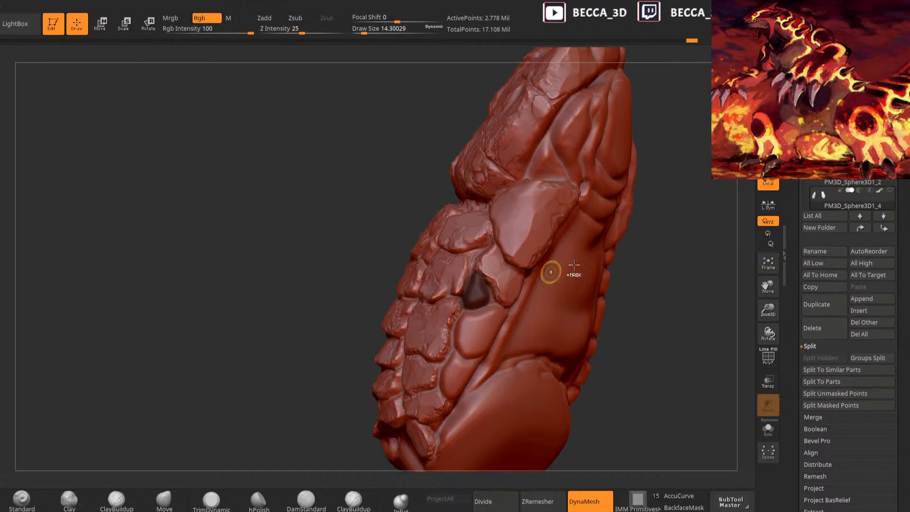
left_click(648, 256, "ctrl")
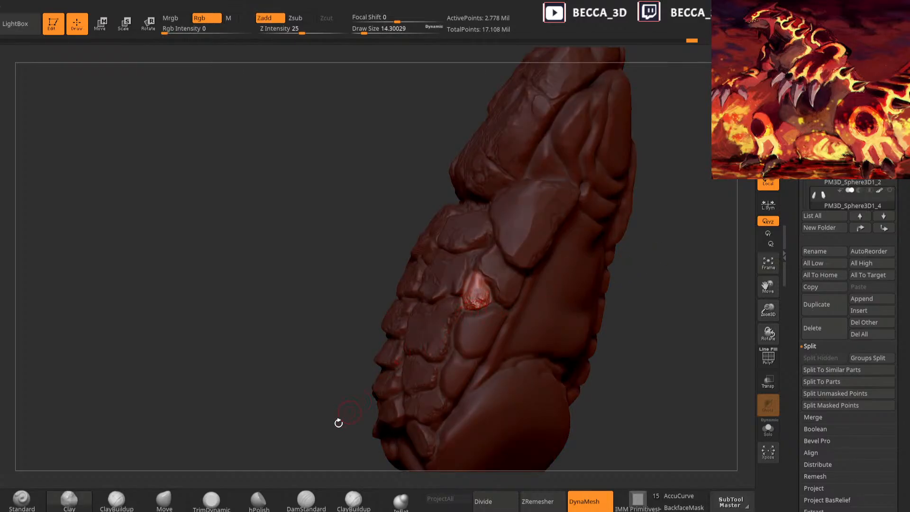
Flatten the small tapered plate with TrimDynamic at draw size about 14 and clear the mask
left_click(211, 499)
left_click_drag(638, 255, 693, 252)
left_click_drag(583, 274, 527, 271)
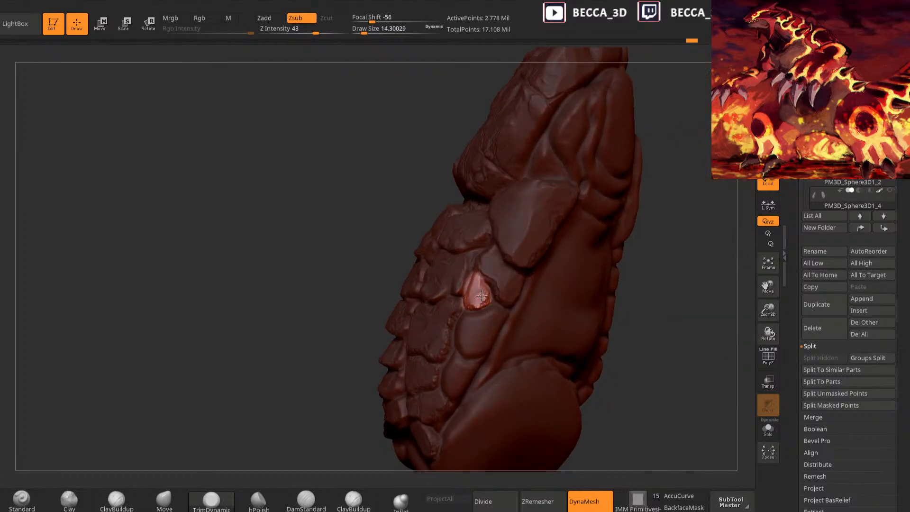
left_click_drag(676, 252, 688, 270, "ctrl")
left_click_drag(649, 270, 699, 269)
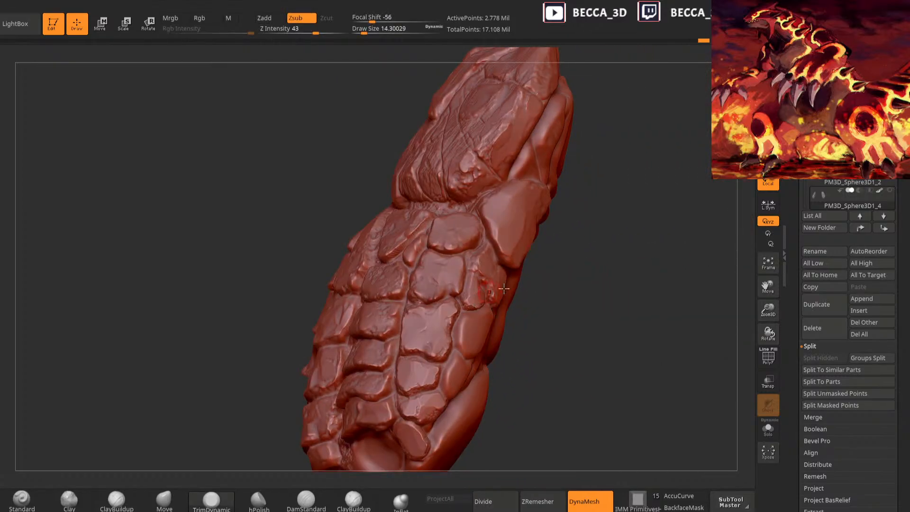
left_click_drag(588, 280, 526, 280)
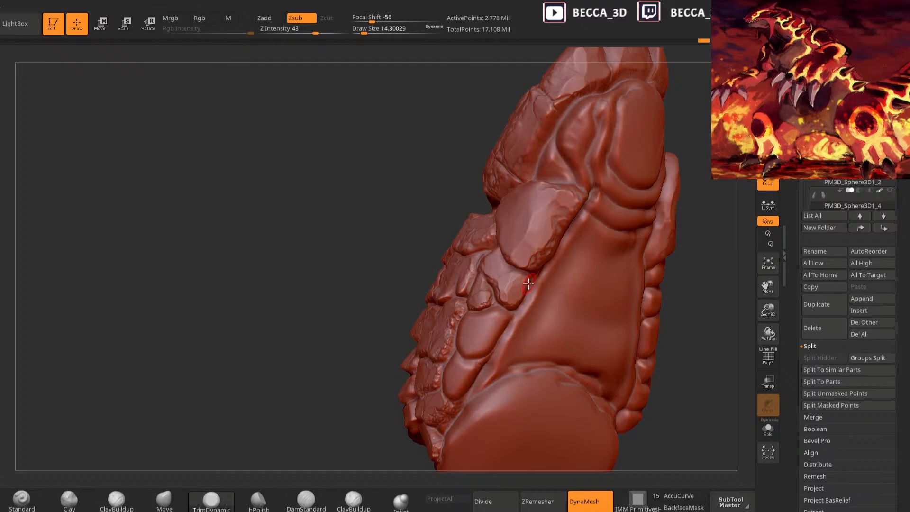
mouse_move(693, 235)
left_mouse_down()
mouse_move(697, 243)
mouse_move(647, 238)
left_mouse_up()
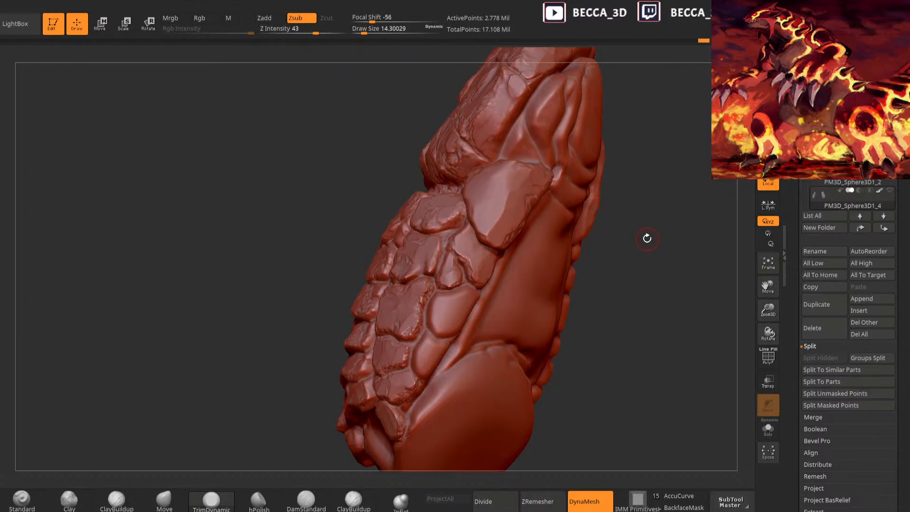
left_click_drag(635, 263, 631, 251)
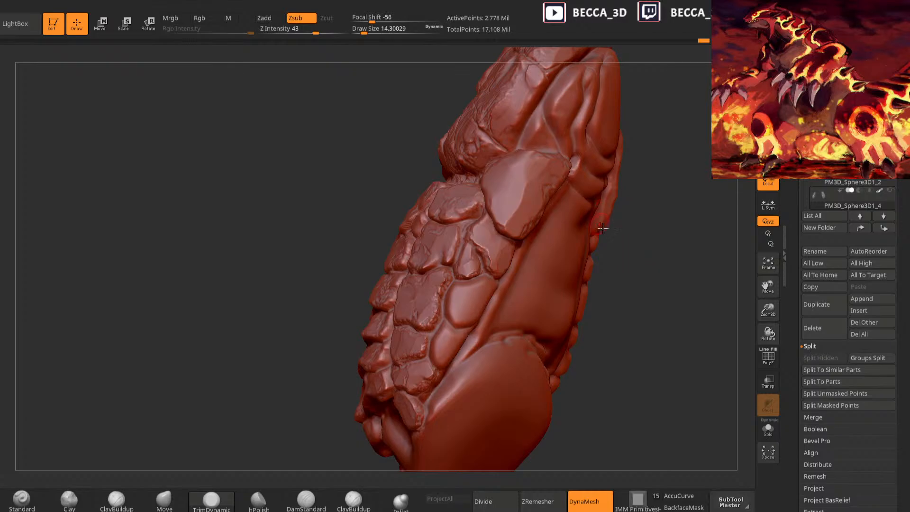
Paint a mask over the upper of the two remaining smooth plates on the side and invert it
left_click(69, 499)
mouse_move(683, 275)
left_mouse_down()
mouse_move(673, 246)
mouse_move(630, 231)
mouse_move(654, 250)
mouse_move(639, 258)
mouse_move(653, 276)
mouse_move(517, 294)
left_mouse_up()
mouse_move(432, 303)
left_mouse_down("ctrl")
mouse_move(430, 332)
mouse_move(451, 339)
mouse_move(466, 308)
mouse_move(458, 290)
mouse_move(430, 302)
left_mouse_up("ctrl")
left_click_drag(621, 272, 544, 259)
mouse_move(469, 300)
left_mouse_down("ctrl")
mouse_move(481, 292)
mouse_move(469, 307)
left_mouse_up("ctrl")
mouse_move(345, 367)
left_mouse_down()
mouse_move(571, 262)
mouse_move(588, 240)
mouse_move(558, 271)
mouse_move(478, 306)
left_mouse_up()
left_click(575, 259, "ctrl")
Roughen the isolated side plate with Clay, flatten it with TrimDynamic at draw size about 30 and clear the mask
key("bracketright")
left_click(211, 497)
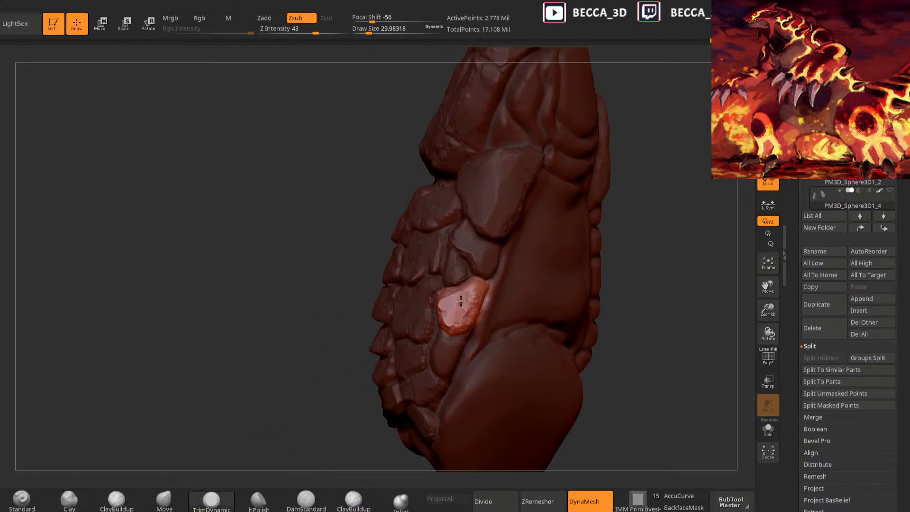
mouse_move(636, 236)
left_mouse_down()
mouse_move(516, 281)
mouse_move(451, 327)
mouse_move(488, 296)
left_mouse_up()
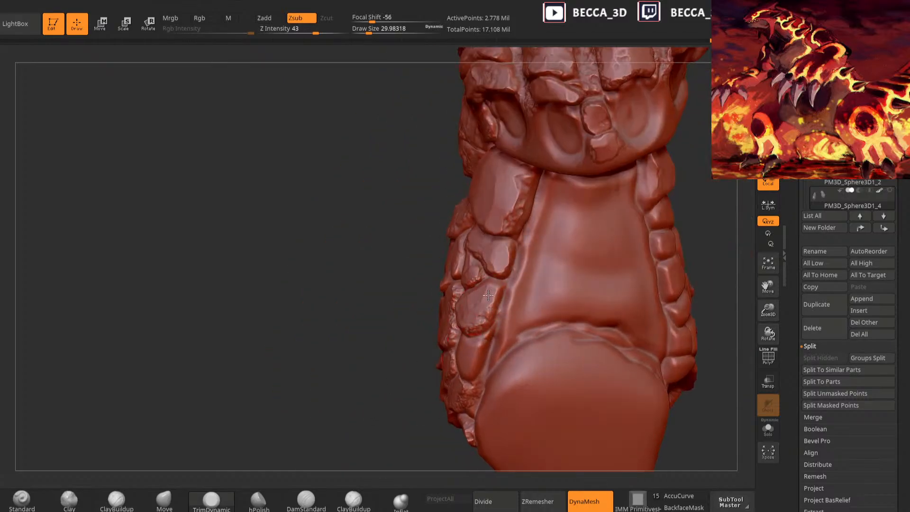
left_click_drag(379, 322, 472, 333)
Mask the last smooth plate on the side, beside the round wrist end, at draw size about 14 and invert the mask
key("space")
left_click_drag(519, 268, 510, 268)
mouse_move(559, 266)
left_mouse_down()
mouse_move(539, 265)
mouse_move(457, 303)
mouse_move(486, 313)
mouse_move(602, 271)
mouse_move(615, 226)
left_mouse_up()
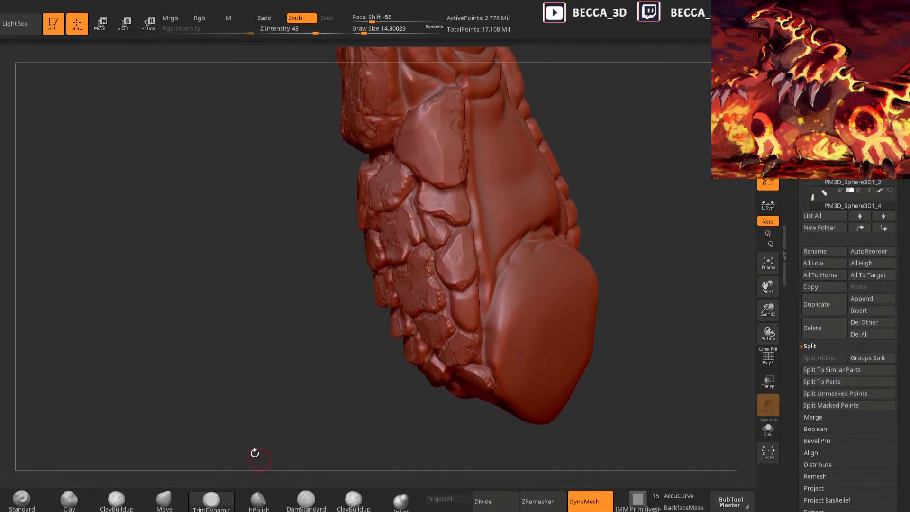
left_click(71, 501)
left_click_drag(657, 163, 597, 197)
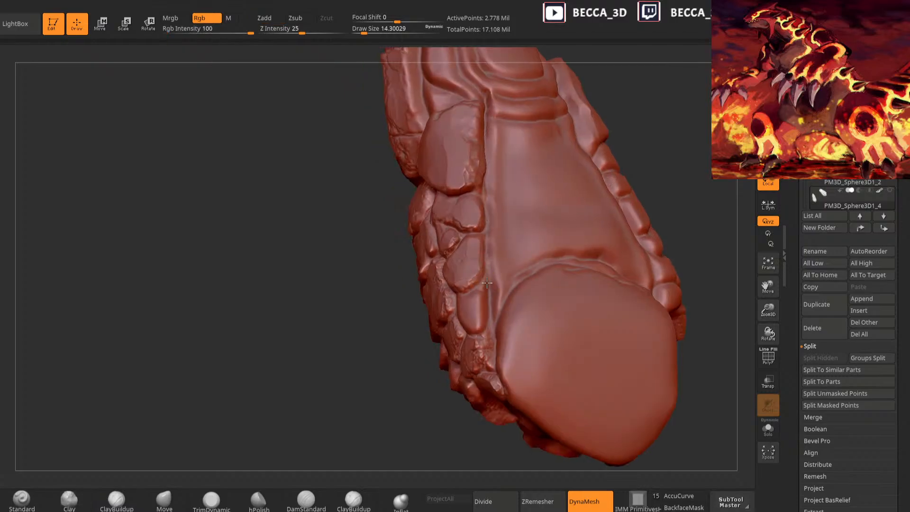
mouse_move(466, 334)
left_mouse_down("ctrl")
mouse_move(485, 306)
mouse_move(480, 288)
left_mouse_up("ctrl")
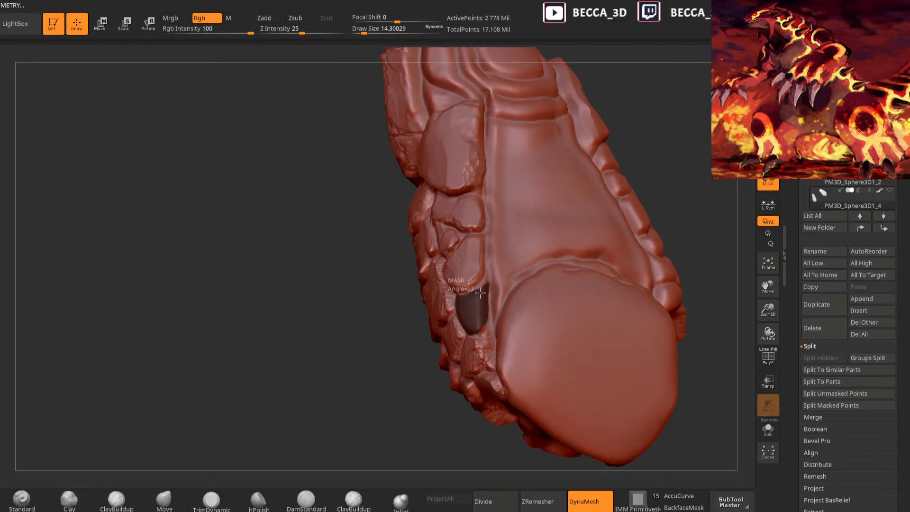
left_click(370, 430, "ctrl")
Roughen the isolated last side plate with Clay at draw size about 30
left_click_drag(370, 430, 412, 422)
key("space")
left_click_drag(471, 308, 474, 308)
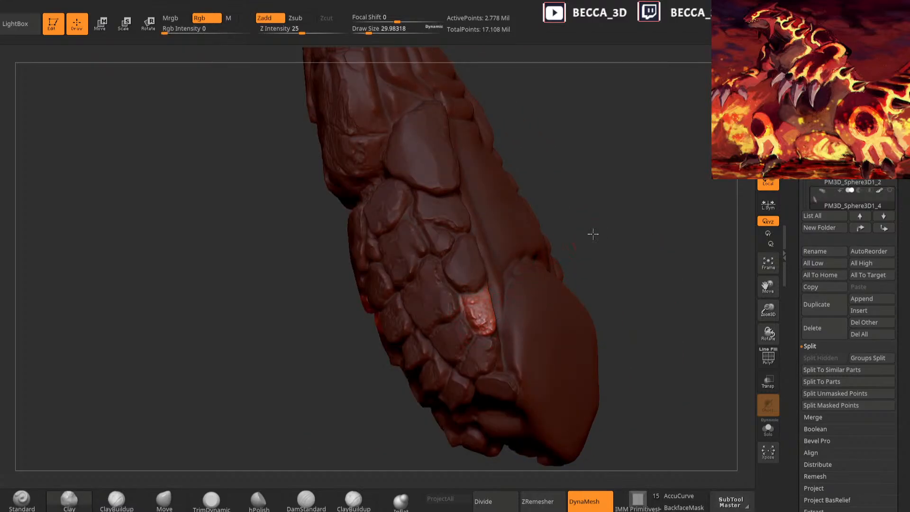
left_click_drag(597, 232, 550, 237)
left_click_drag(485, 306, 491, 322)
Flatten the last side plate with TrimDynamic at draw sizes of about 30 and 20, and clear the mask
left_click(211, 500)
left_click_drag(287, 433, 315, 424)
left_click_drag(484, 301, 489, 315)
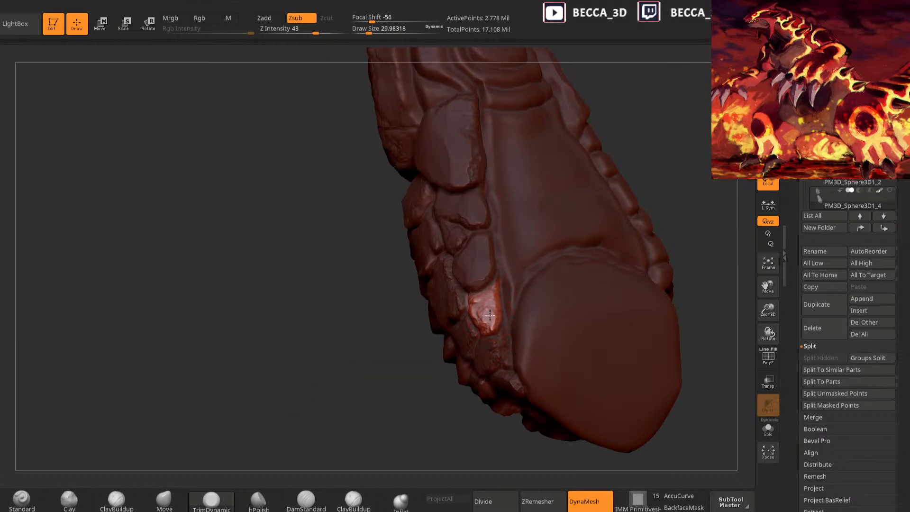
left_click_drag(413, 422, 467, 416)
key("space")
left_click_drag(567, 241, 534, 241)
left_click_drag(589, 255, 550, 256)
left_click_drag(489, 296, 495, 315)
left_click_drag(454, 376, 491, 361)
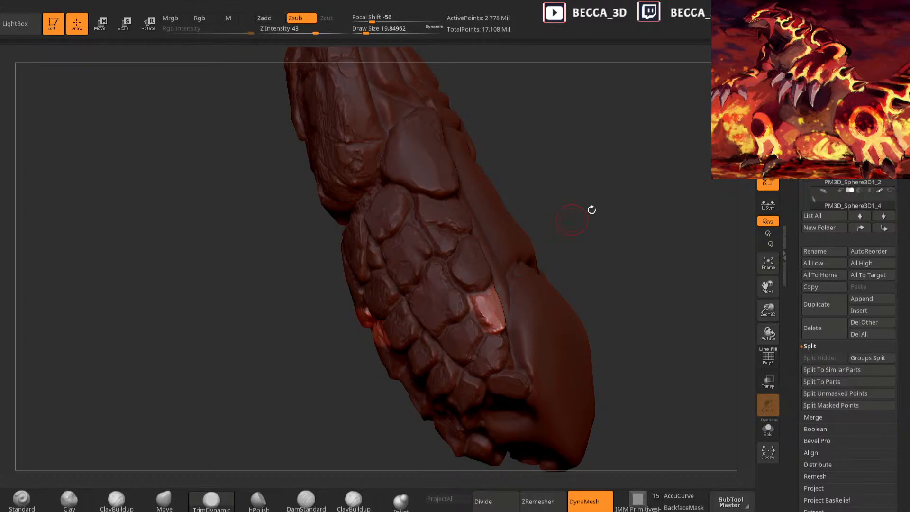
left_click_drag(579, 215, 548, 219)
left_click_drag(652, 199, 665, 212, "ctrl")
Carve the groove between the column of side plates and the smooth underside with DamStandard at draw size about 12
left_click_drag(660, 208, 612, 223)
left_click_drag(395, 411, 382, 392, "alt")
left_click(307, 500)
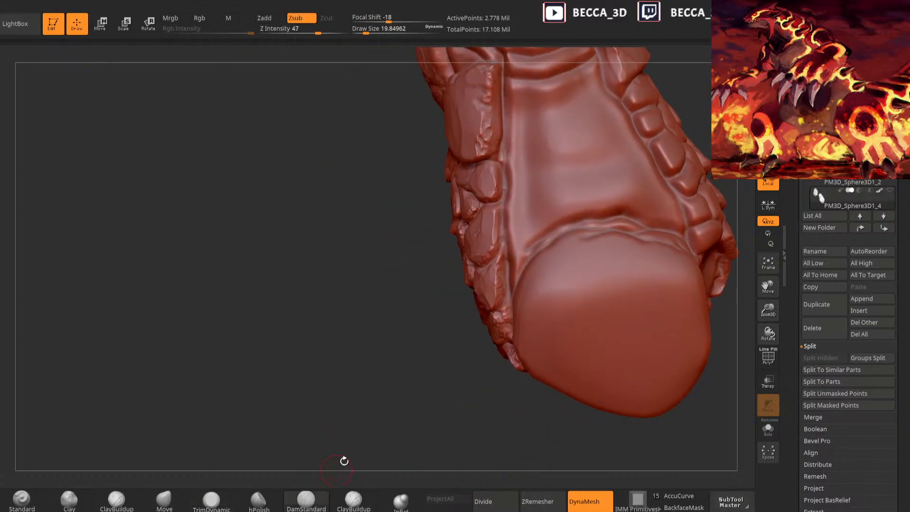
key("space")
left_click_drag(505, 262, 508, 263)
left_click_drag(426, 320, 417, 339, "alt")
left_click_drag(482, 268, 496, 257)
left_click_drag(348, 450, 452, 338)
mouse_move(601, 217)
left_mouse_down()
mouse_move(563, 250)
mouse_move(437, 317)
mouse_move(533, 246)
left_mouse_up()
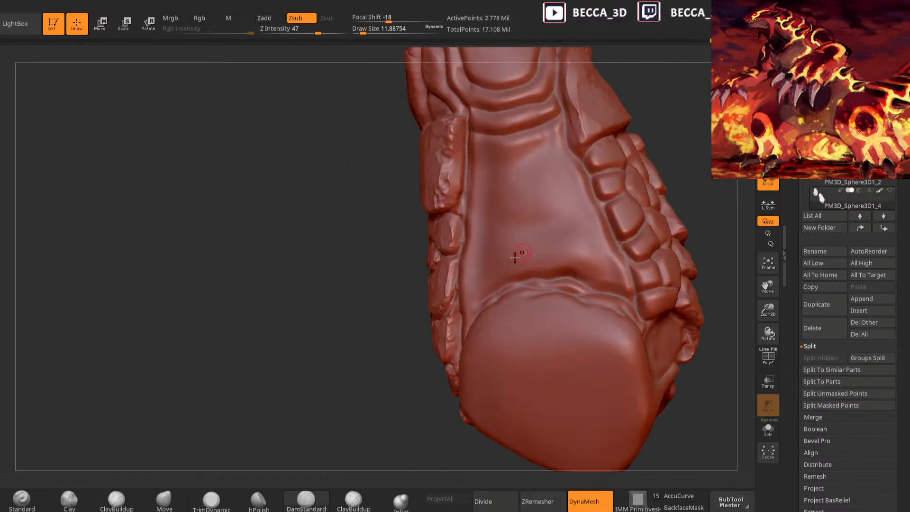
left_click_drag(391, 418, 458, 299)
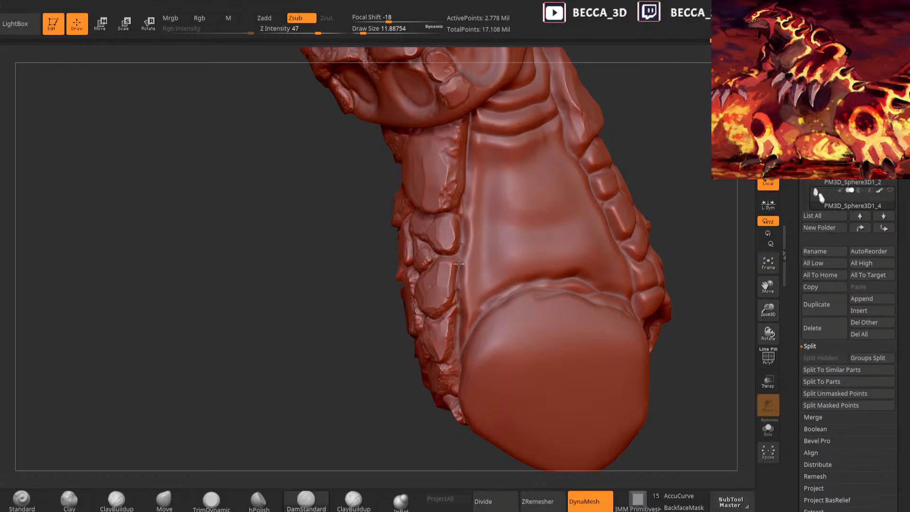
Deepen the gaps between the newly textured side plates and their neighbours with DamStandard at draw size about 12
mouse_move(462, 232)
left_mouse_down()
mouse_move(370, 450)
mouse_move(429, 284)
left_mouse_up()
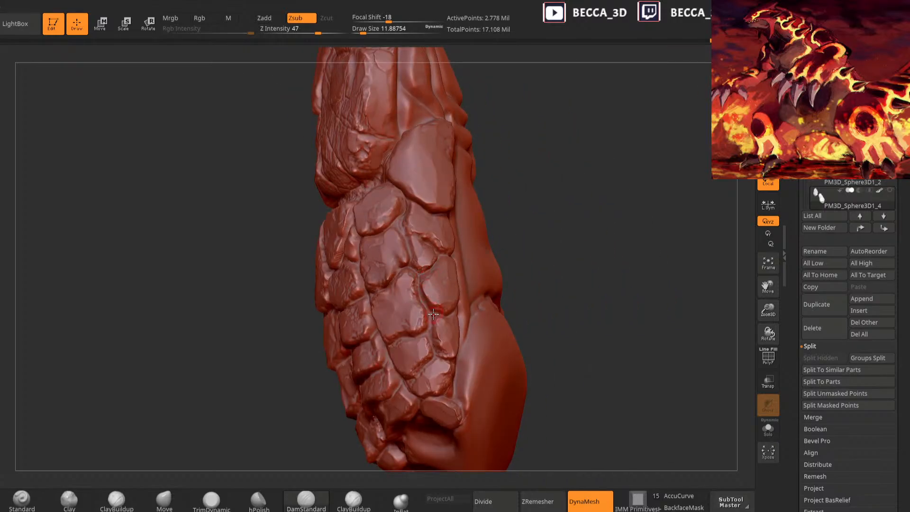
mouse_move(554, 278)
left_mouse_down()
mouse_move(574, 255)
mouse_move(449, 304)
left_mouse_up()
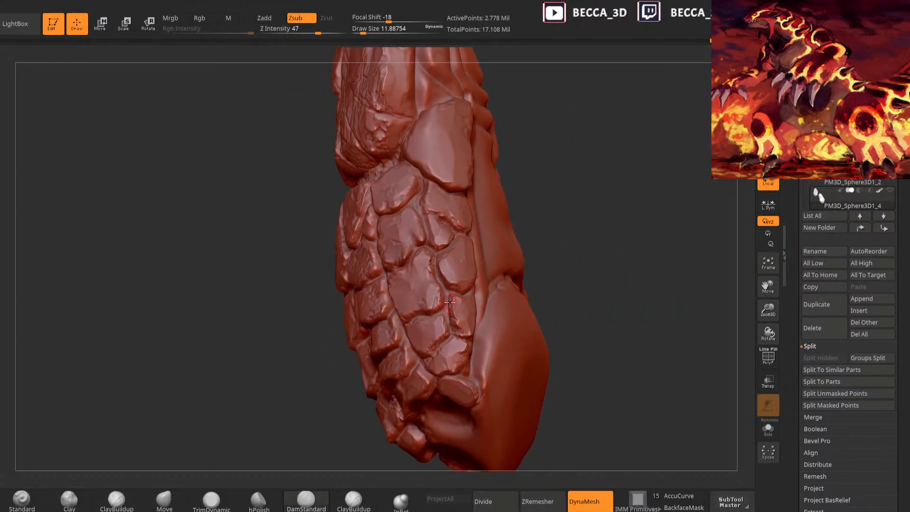
left_click_drag(569, 270, 455, 334)
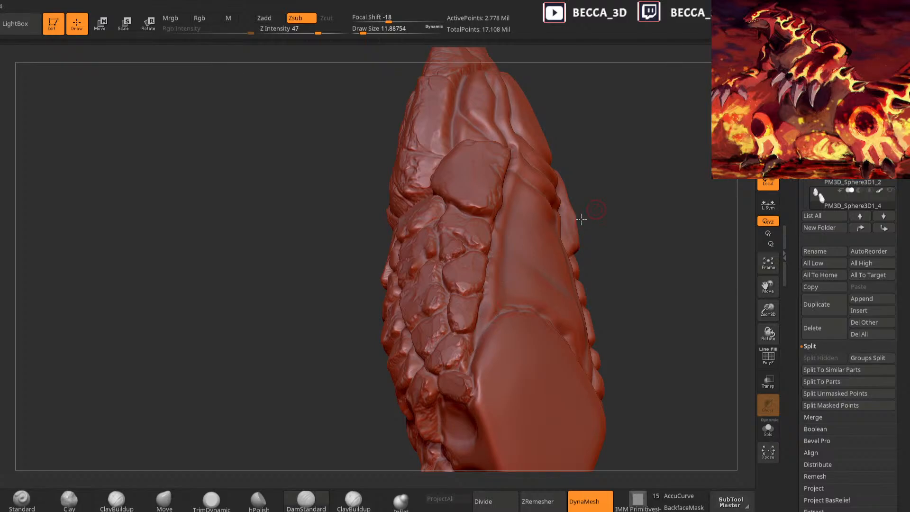
left_click_drag(588, 214, 475, 331)
left_click_drag(376, 370, 496, 290)
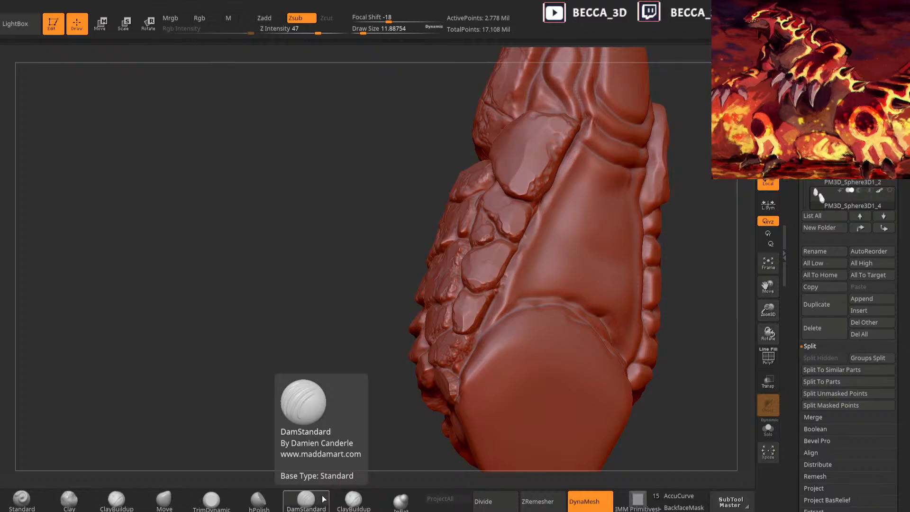
mouse_move(691, 218)
left_mouse_down()
mouse_move(693, 234)
mouse_move(627, 285)
mouse_move(618, 343)
mouse_move(484, 232)
left_mouse_up()
mouse_move(631, 237)
left_mouse_down()
mouse_move(611, 236)
mouse_move(573, 202)
left_mouse_up()
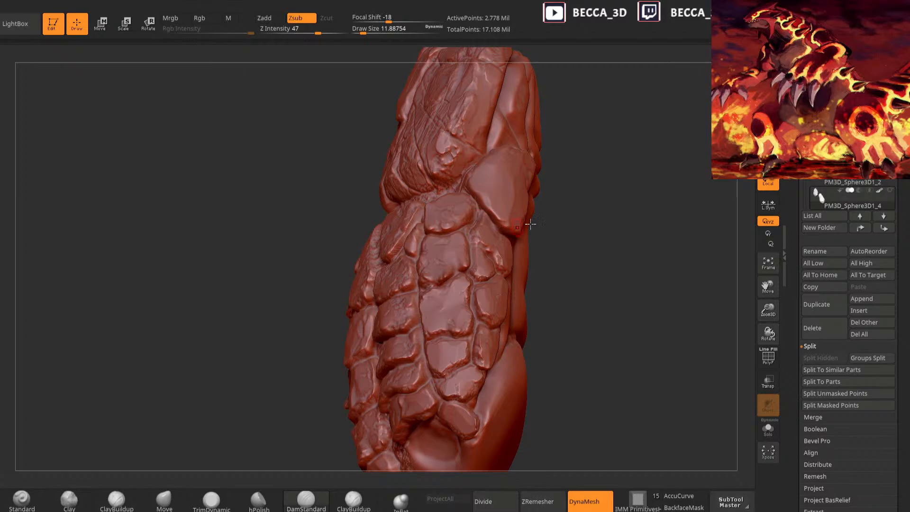
Sharpen the grooves around the lower tip of the large side plate with DamStandard at draw size about 12
left_click_drag(520, 226, 518, 220)
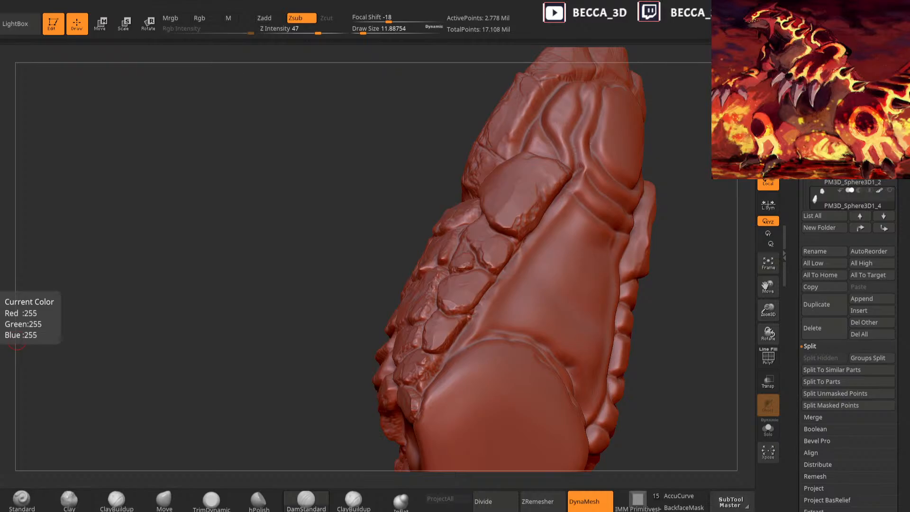
left_click_drag(17, 342, 208, 227)
left_click_drag(662, 198, 467, 230)
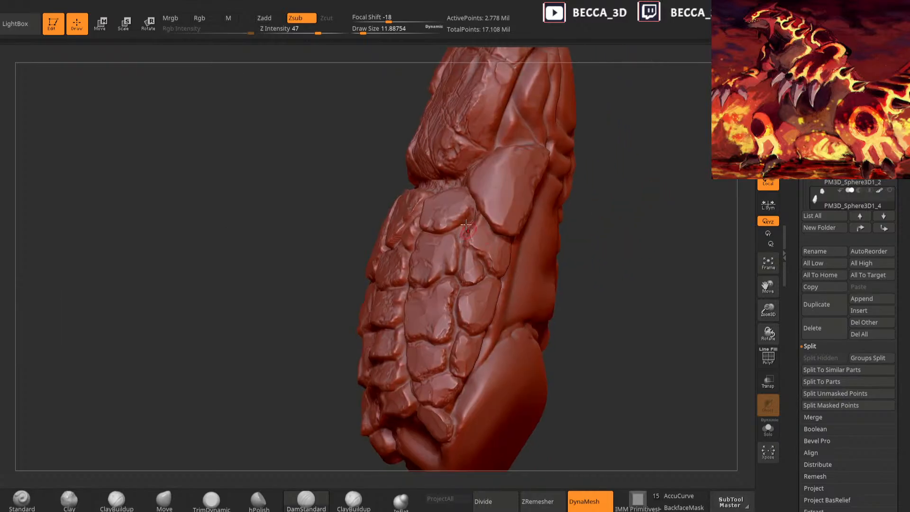
mouse_move(598, 227)
left_mouse_down()
mouse_move(624, 234)
mouse_move(585, 260)
mouse_move(606, 266)
left_mouse_up()
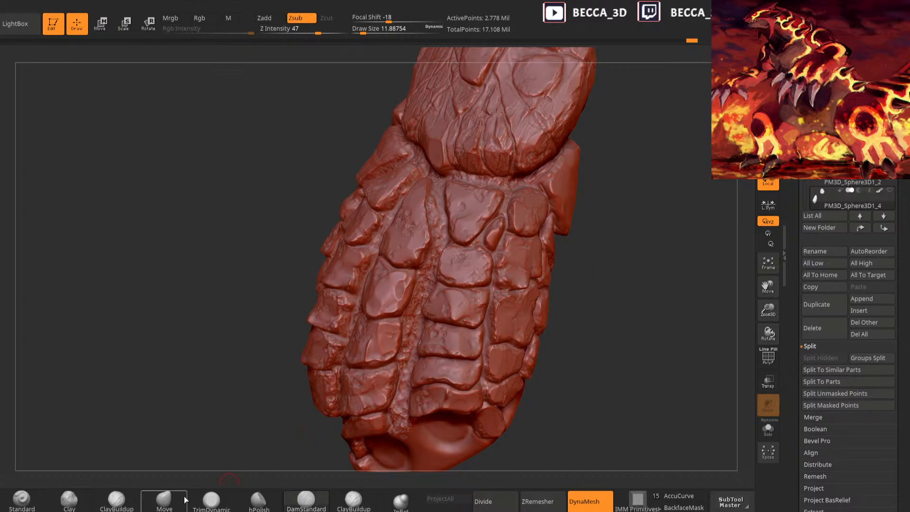
left_click(211, 501)
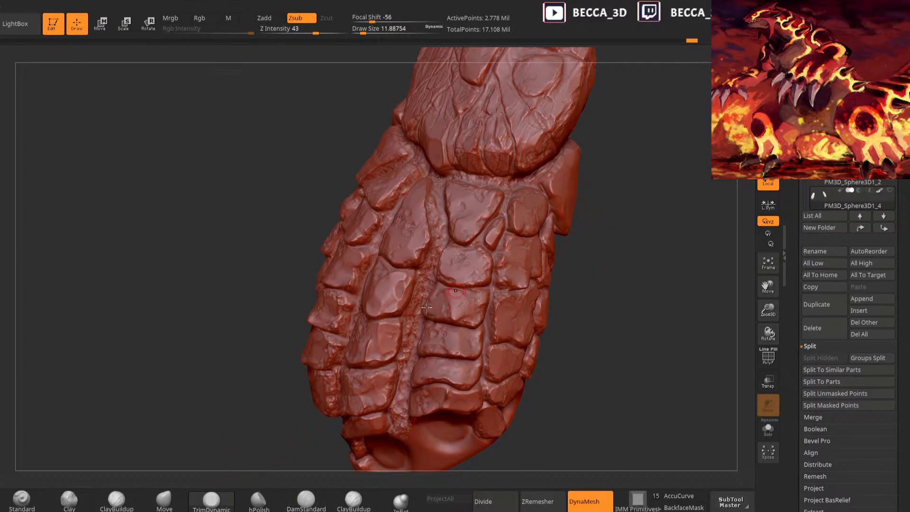
left_click(306, 500)
mouse_move(652, 266)
left_mouse_down()
mouse_move(666, 277)
mouse_move(596, 244)
left_mouse_up()
mouse_move(620, 281)
left_mouse_down()
mouse_move(602, 299)
mouse_move(697, 170)
mouse_move(660, 223)
mouse_move(621, 241)
mouse_move(625, 218)
mouse_move(588, 237)
mouse_move(602, 195)
mouse_move(656, 221)
left_mouse_up()
Isolate the upper part of the large side plate with an inverted mask and roughen it with Clay at draw size about 40
left_click(70, 500)
key("space")
left_click_drag(505, 289, 491, 327, "ctrl")
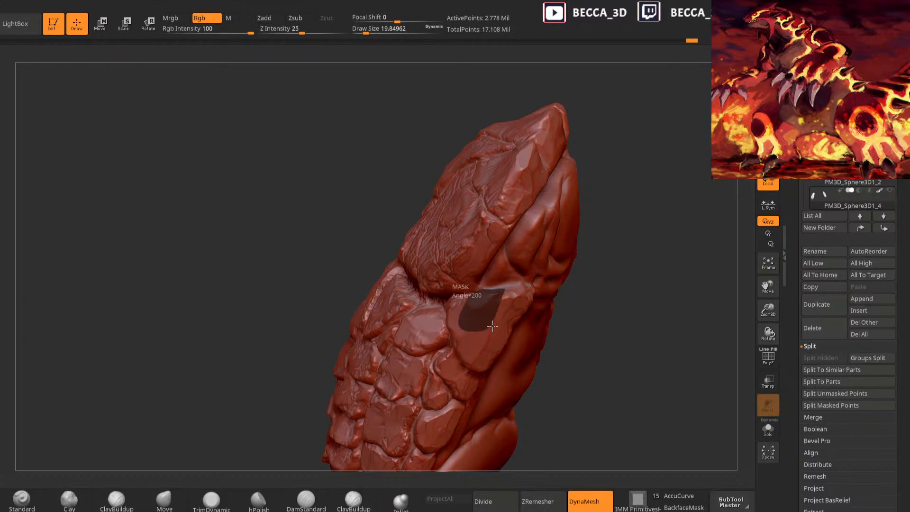
left_click(630, 227, "ctrl")
left_click_drag(626, 227, 492, 290)
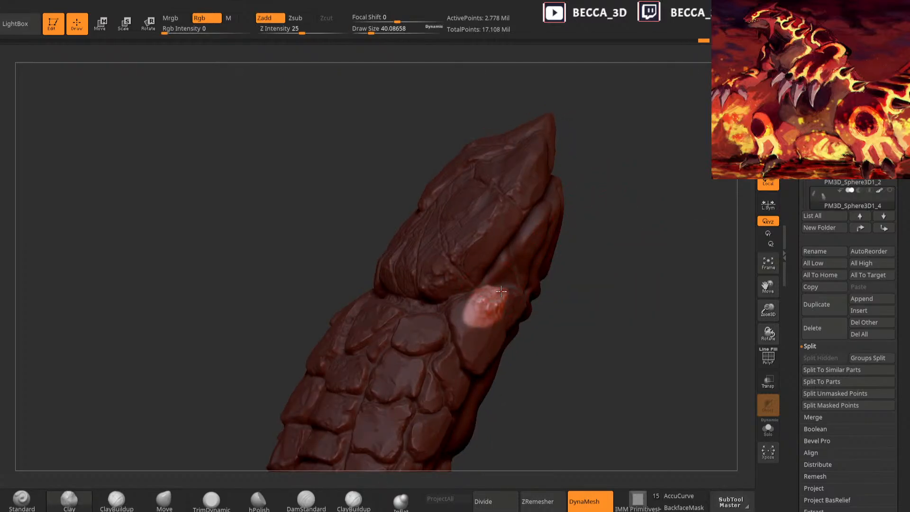
Flatten the roughened upper part of the large side plate with TrimDynamic and clear the mask
key("b")
key("t")
key("d")
key("space")
mouse_move(626, 232)
left_mouse_down()
mouse_move(651, 260)
mouse_move(600, 256)
left_mouse_up()
mouse_move(662, 155)
left_mouse_down()
mouse_move(653, 143)
mouse_move(388, 301)
mouse_move(345, 414)
left_mouse_up()
mouse_move(586, 329)
left_mouse_down()
mouse_move(587, 355)
mouse_move(595, 349)
mouse_move(536, 277)
mouse_move(545, 335)
mouse_move(491, 335)
left_mouse_up()
Roughen the lower end of the large side plate with Clay and flatten it with TrimDynamic at draw size about 18
mouse_move(519, 263)
left_mouse_down()
mouse_move(526, 243)
mouse_move(279, 422)
left_mouse_up()
left_click(69, 499)
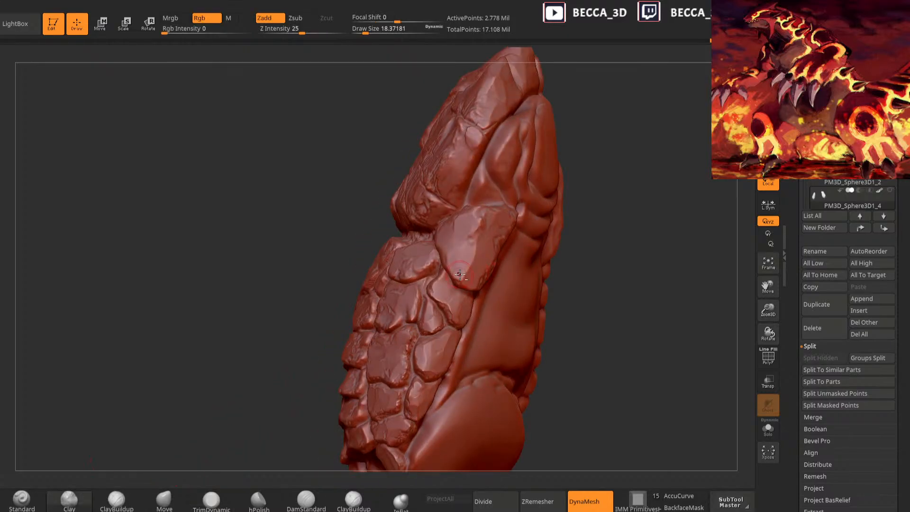
left_click(212, 499)
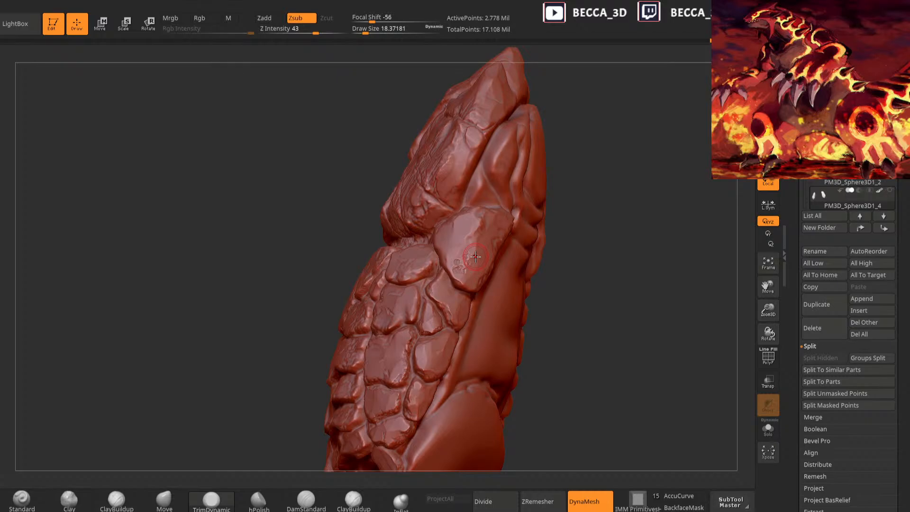
Carve fine cracks and chipped edges into the large side plate with DamStandard at draw size about 10
left_click(306, 500)
key("space")
left_click_drag(530, 242, 526, 242)
mouse_move(556, 240)
left_mouse_down()
mouse_move(560, 253)
mouse_move(539, 235)
left_mouse_up()
left_click_drag(473, 274, 456, 302)
right_click_drag(475, 277, 446, 283)
left_click_drag(462, 287, 484, 260)
left_click_drag(595, 197, 555, 193)
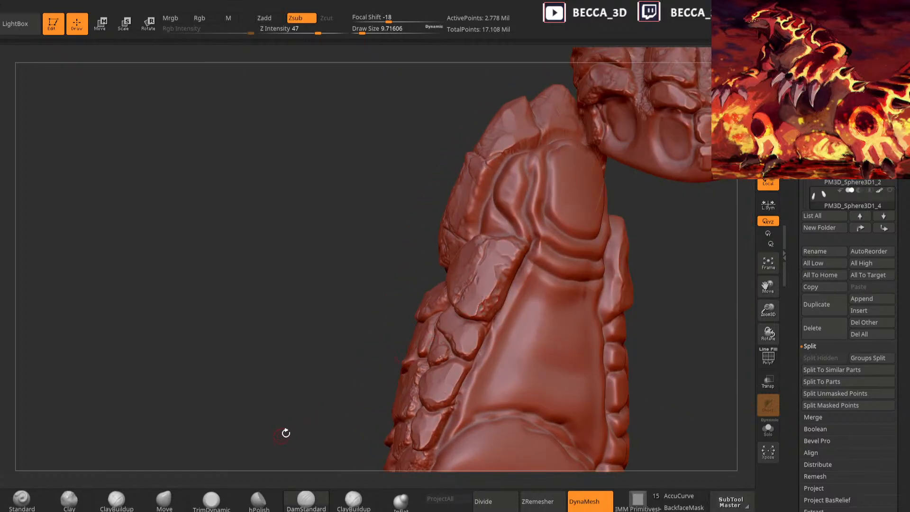
left_click_drag(284, 433, 278, 448)
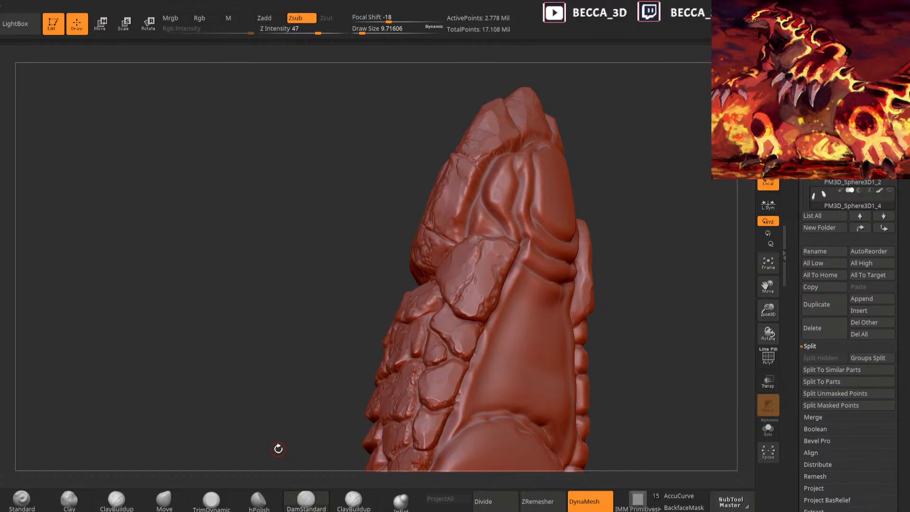
Flatten the cracked surface of the large side plate with TrimDynamic at draw size about 21
left_click(212, 500)
key("space")
left_click_drag(597, 191, 547, 229)
left_click_drag(462, 281, 460, 306)
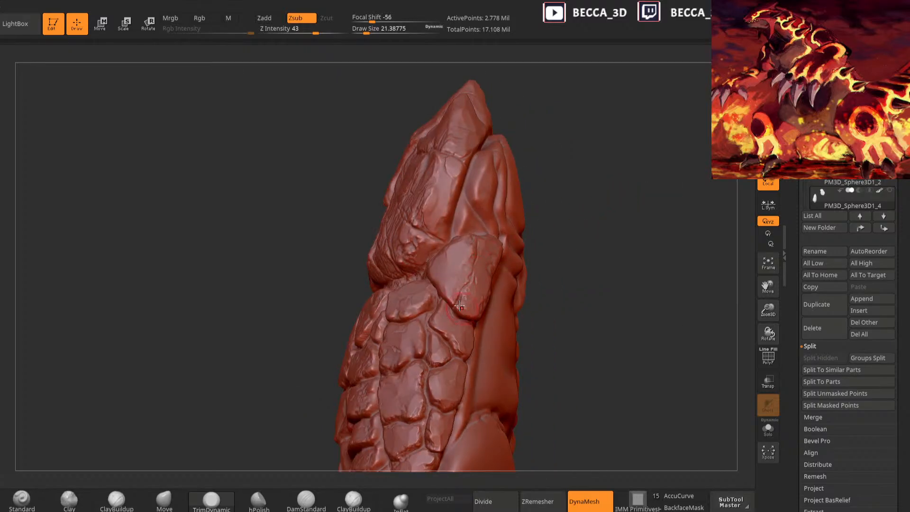
left_click_drag(563, 216, 536, 237)
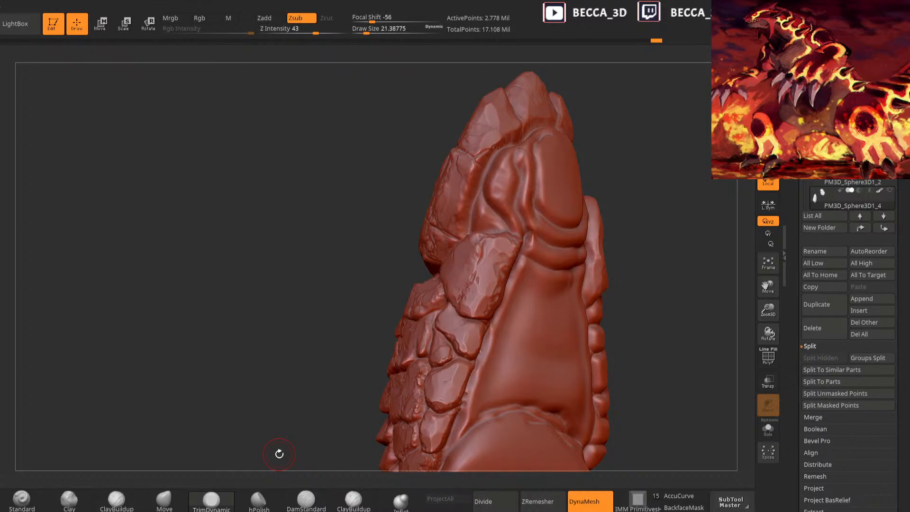
Carve cracks across the large side plate below the spiked rock pad with DamStandard at draw size about 14
left_click(306, 498)
key("space")
left_click_drag(610, 197, 609, 197)
left_click_drag(610, 196, 652, 186)
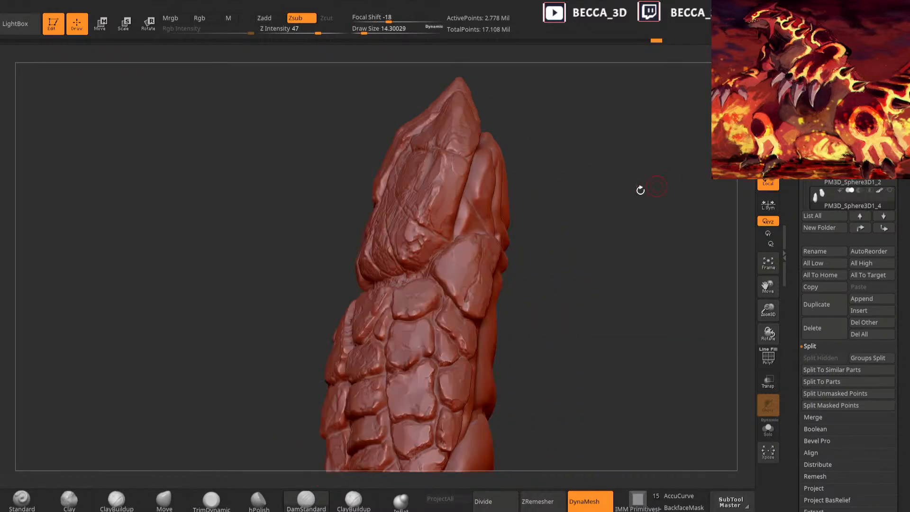
right_click_drag(472, 290, 467, 297)
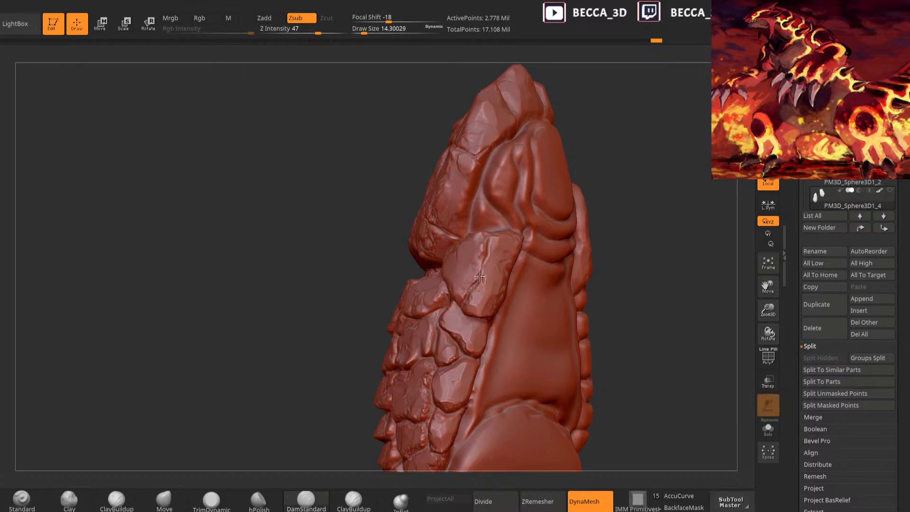
left_click_drag(618, 211, 495, 267)
left_click_drag(321, 414, 509, 266)
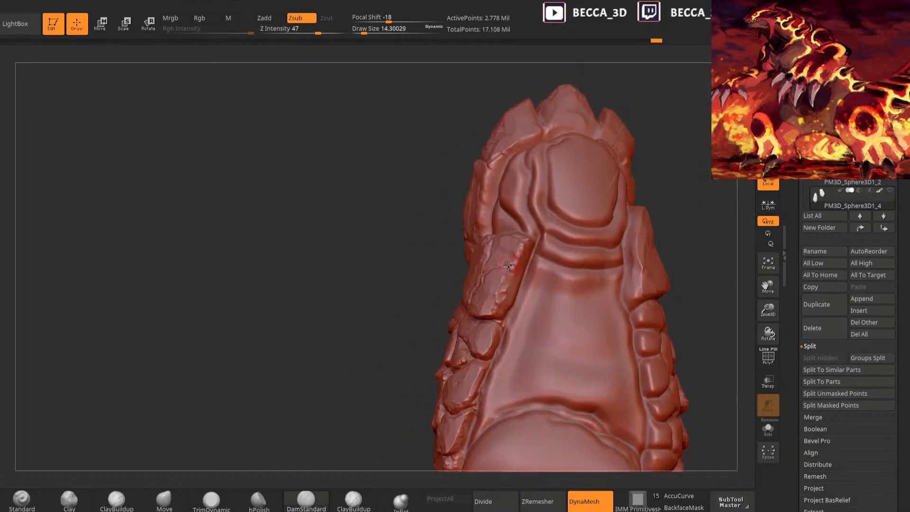
Extend the cracks around the outer edge and lower half of the large side plate with DamStandard
left_click_drag(678, 195, 601, 138, "alt")
mouse_move(578, 199)
left_mouse_down()
mouse_move(658, 199)
mouse_move(596, 236)
mouse_move(530, 305)
left_mouse_up()
left_click_drag(461, 253, 466, 245)
left_click_drag(536, 242, 508, 259)
left_click_drag(465, 240, 463, 253)
mouse_move(526, 248)
left_mouse_down("alt")
mouse_move(560, 175)
mouse_move(557, 142)
left_mouse_up("alt")
left_click_drag(546, 270, 546, 323)
left_click_drag(545, 294, 528, 254)
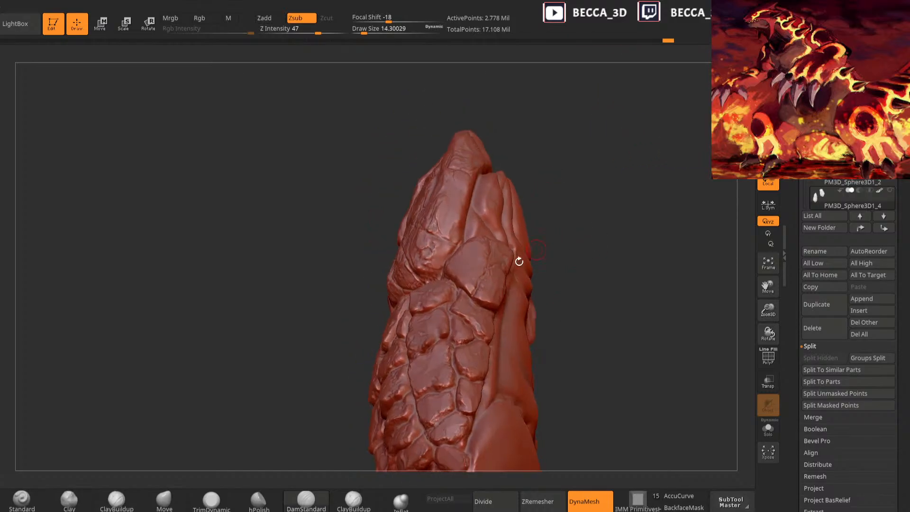
Isolate the lower end of the large side plate with an inverted mask and reshape it with Move at draw size about 20
mouse_move(478, 290)
left_mouse_down("ctrl")
mouse_move(498, 311)
mouse_move(480, 287)
left_mouse_up("ctrl")
left_click(565, 253, "ctrl")
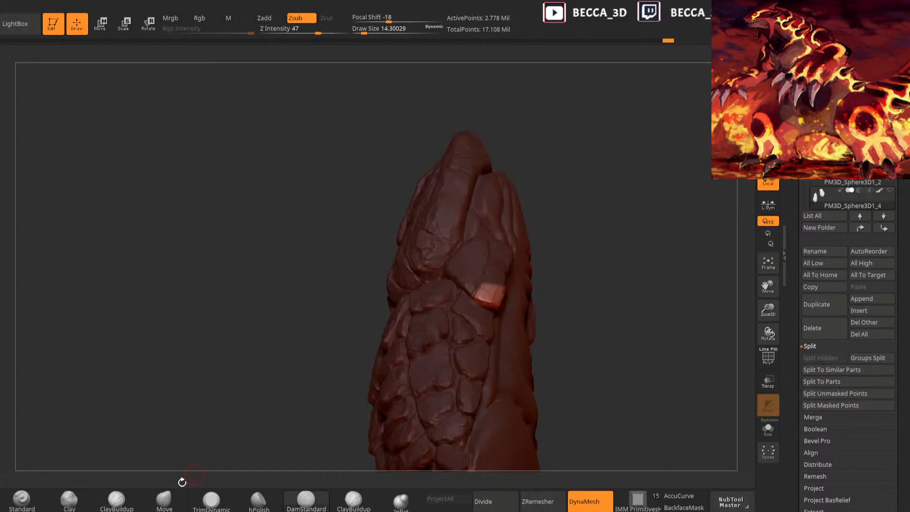
left_click(165, 500)
key("space")
mouse_move(600, 260)
left_mouse_down()
mouse_move(577, 238)
mouse_move(552, 244)
left_mouse_up()
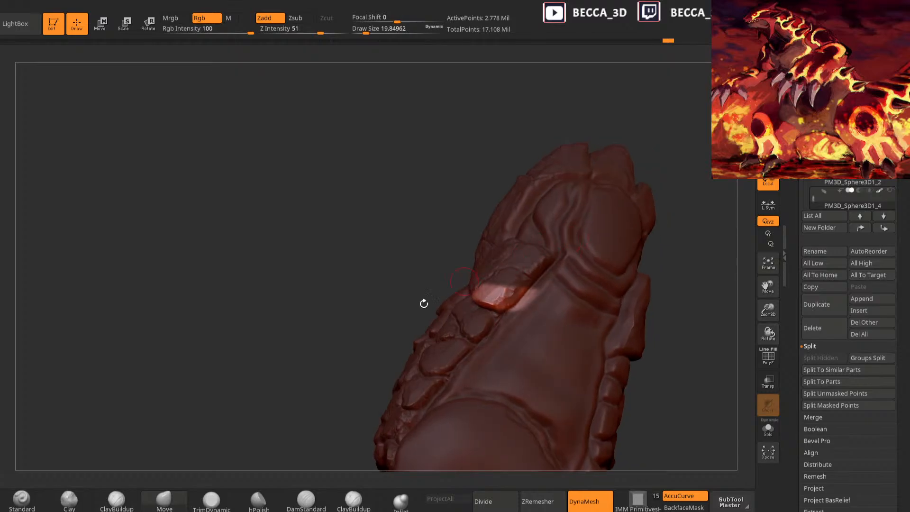
left_click_drag(306, 394, 348, 389, "alt")
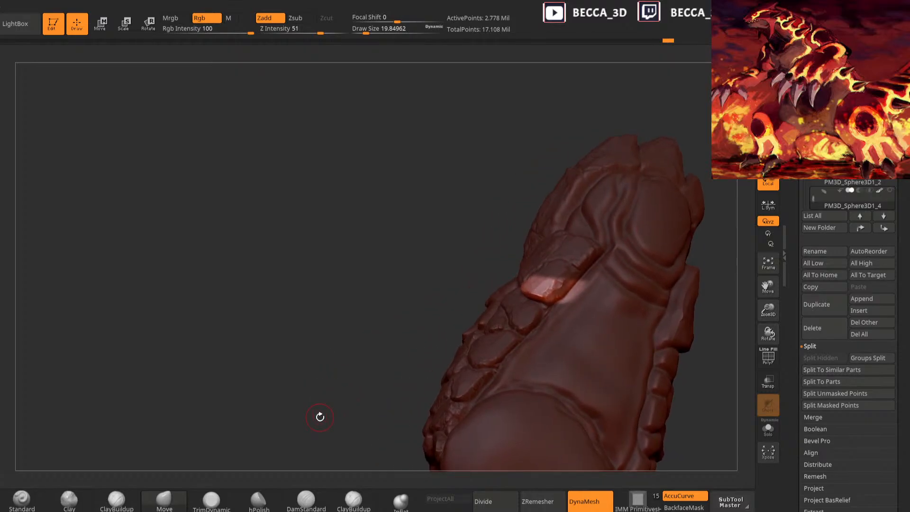
left_click_drag(563, 244, 471, 313)
left_click_drag(370, 407, 488, 385)
left_click_drag(518, 299, 524, 285)
Mask another part of the large side plate, invert the mask, shift the piece with Move and clear the mask
mouse_move(443, 401)
left_mouse_down("ctrl")
mouse_move(461, 414)
mouse_move(498, 401)
left_mouse_up("ctrl")
mouse_move(530, 248)
left_mouse_down("ctrl")
mouse_move(536, 275)
mouse_move(562, 254)
left_mouse_up("ctrl")
left_click(457, 415, "ctrl")
mouse_move(457, 414)
left_mouse_down()
mouse_move(453, 439)
mouse_move(524, 273)
left_mouse_up()
left_click(502, 400, "ctrl")
left_click_drag(502, 401, 514, 362)
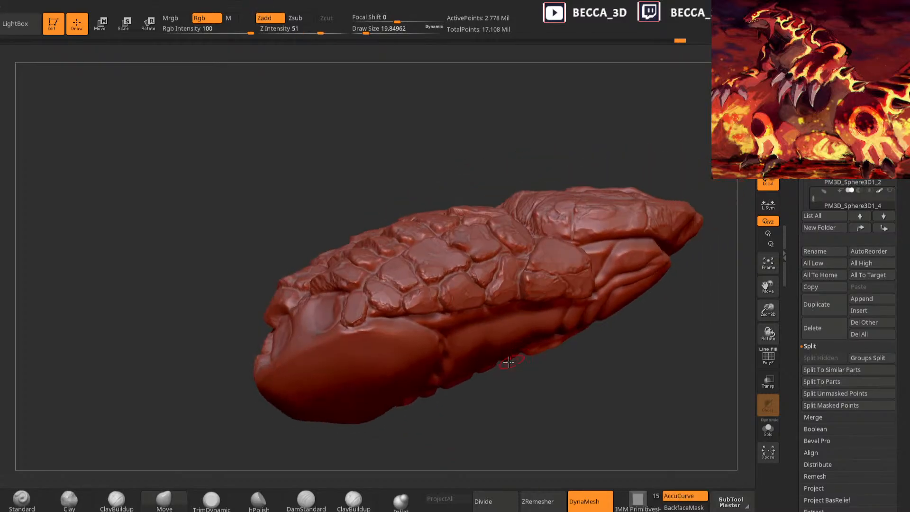
Flatten the separated pieces of the large side plate with TrimDynamic at draw size about 20
left_click(211, 500)
left_click_drag(323, 442, 544, 267)
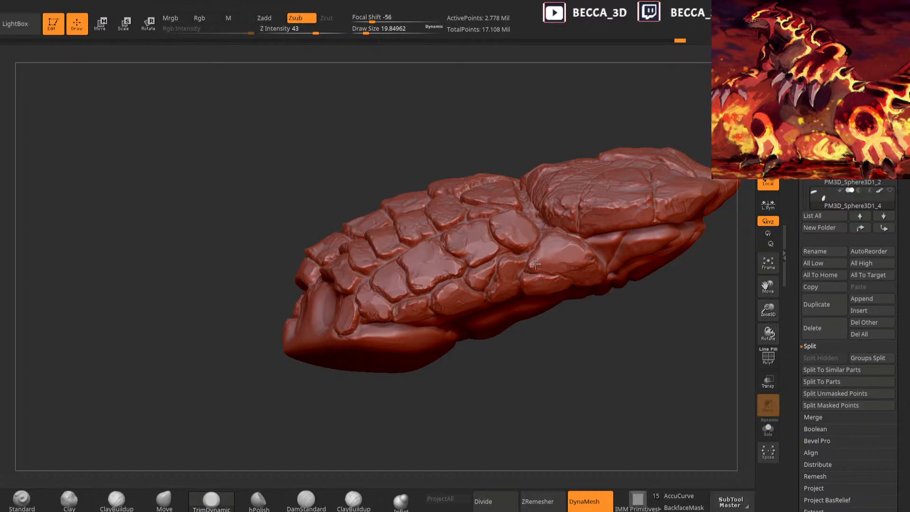
left_click_drag(528, 358, 554, 283)
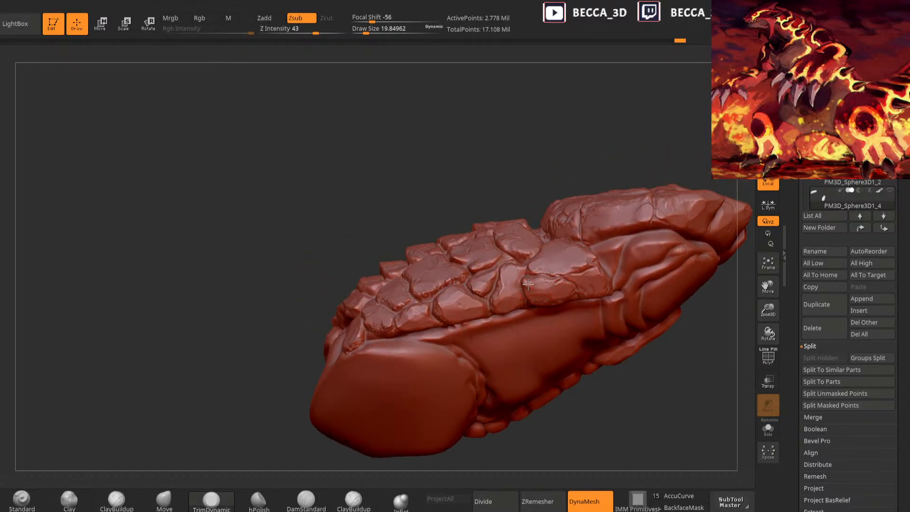
mouse_move(522, 203)
left_mouse_down()
mouse_move(504, 142)
mouse_move(345, 399)
mouse_move(351, 340)
mouse_move(342, 485)
mouse_move(593, 252)
mouse_move(595, 286)
mouse_move(486, 289)
mouse_move(500, 275)
left_mouse_up()
mouse_move(578, 215)
left_mouse_down()
mouse_move(671, 157)
mouse_move(578, 258)
left_mouse_up()
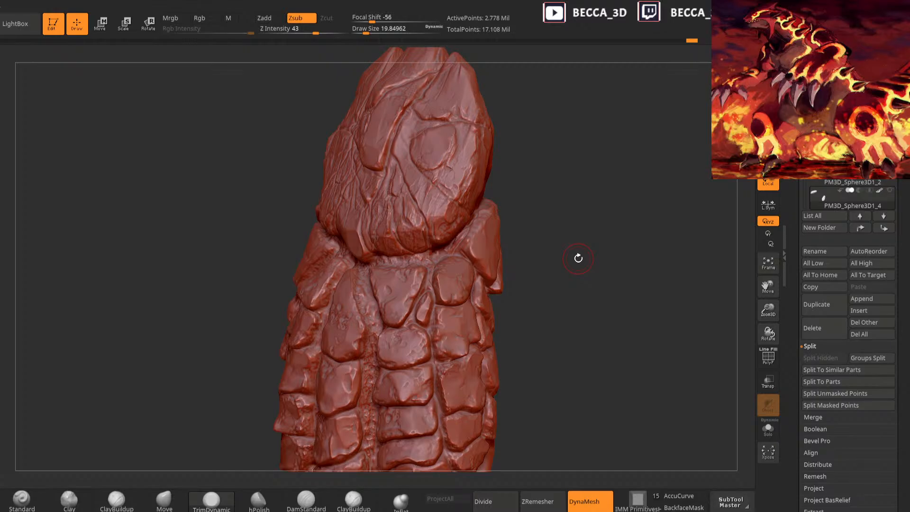
mouse_move(578, 258)
left_mouse_down()
mouse_move(561, 277)
mouse_move(474, 246)
mouse_move(586, 244)
mouse_move(584, 272)
mouse_move(559, 272)
mouse_move(570, 271)
mouse_move(471, 238)
left_mouse_up()
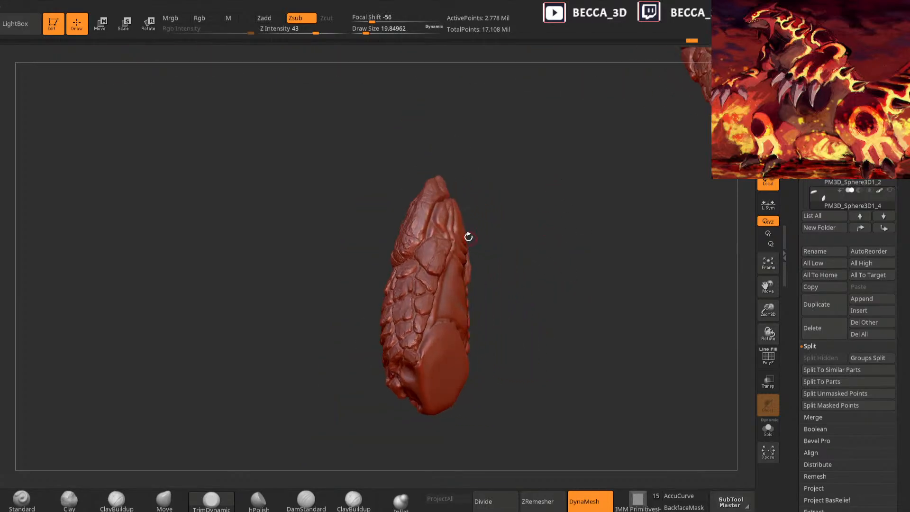
Isolate the recess above the large side plate with an inverted mask and roughen it with Clay and Inflat at draw size about 32
mouse_move(426, 201)
left_mouse_down()
mouse_move(483, 234)
mouse_move(495, 214)
mouse_move(492, 191)
mouse_move(507, 210)
mouse_move(508, 246)
mouse_move(518, 234)
mouse_move(495, 224)
left_mouse_up()
left_click_drag(432, 265, 443, 284, "ctrl")
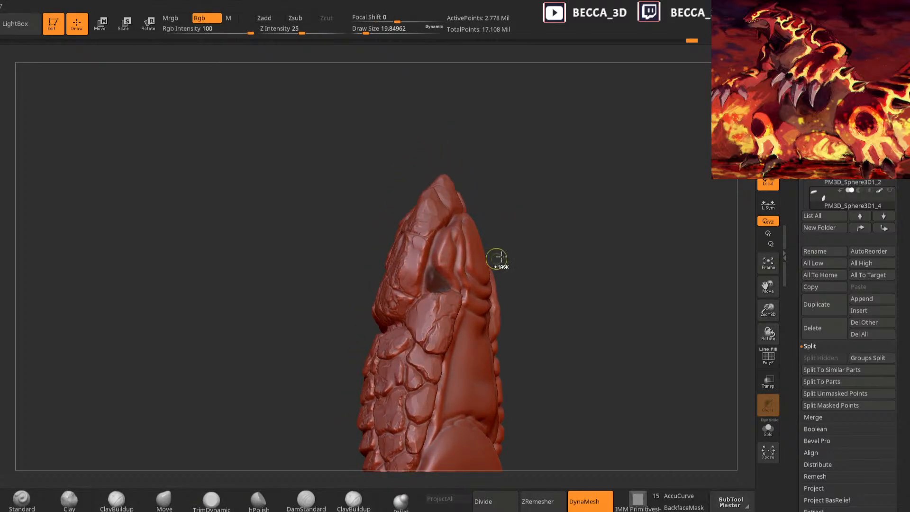
left_click(519, 248, "ctrl")
left_click(69, 500)
key("space")
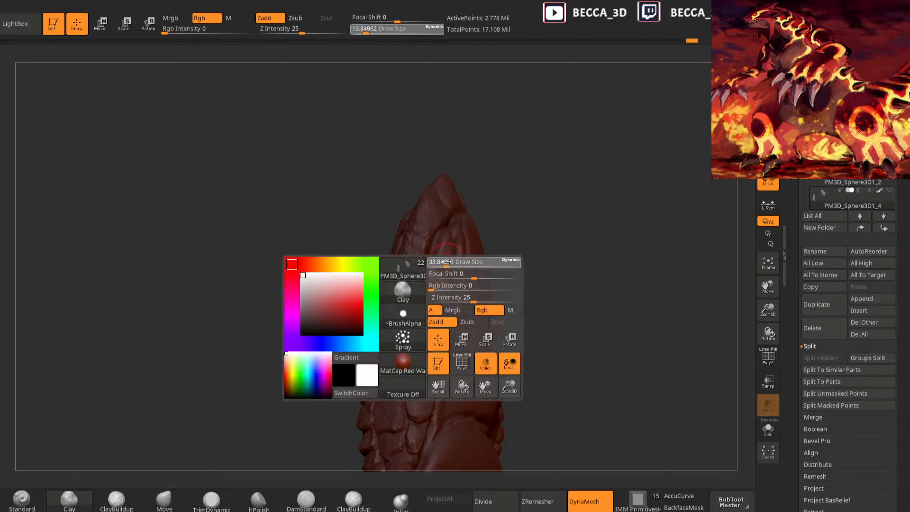
left_click(403, 499)
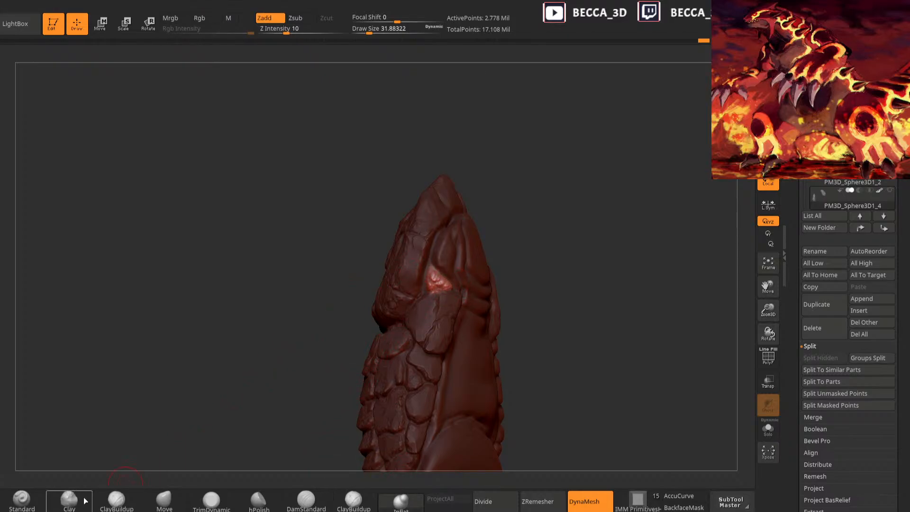
Turn off AccuCurve, clear the mask and adjust the shape of the recess with Move at draw size about 32
left_click(164, 499)
left_click(685, 496)
left_click_drag(503, 239, 466, 314)
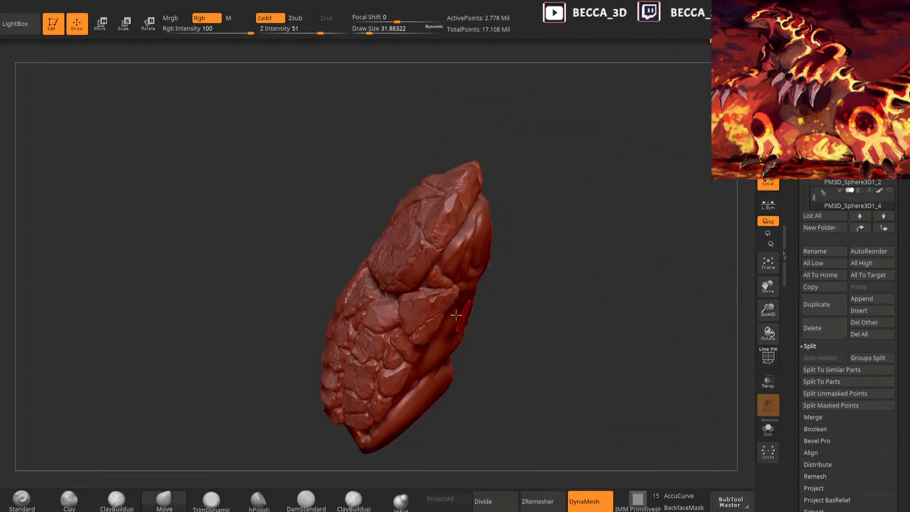
left_click_drag(527, 270, 517, 222)
Swell the folds in the recess with Inflat and deepen their creases with DamStandard at draw size about 23
left_click(401, 502)
key("space")
left_click_drag(433, 301, 429, 302)
left_click_drag(459, 241, 454, 270)
left_click(307, 501)
mouse_move(458, 236)
left_mouse_down()
mouse_move(450, 254)
mouse_move(458, 279)
left_mouse_up()
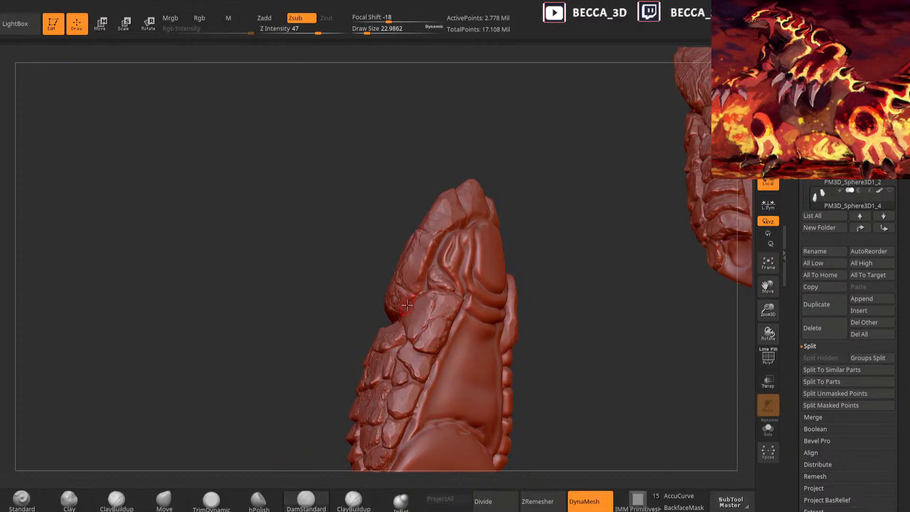
Roughen the curved fold beside the smooth oval pad with Clay and cut its creases with DamStandard at draw size about 23
left_click(69, 501)
mouse_move(469, 249)
left_mouse_down()
mouse_move(453, 261)
mouse_move(457, 240)
mouse_move(448, 260)
mouse_move(459, 284)
left_mouse_up()
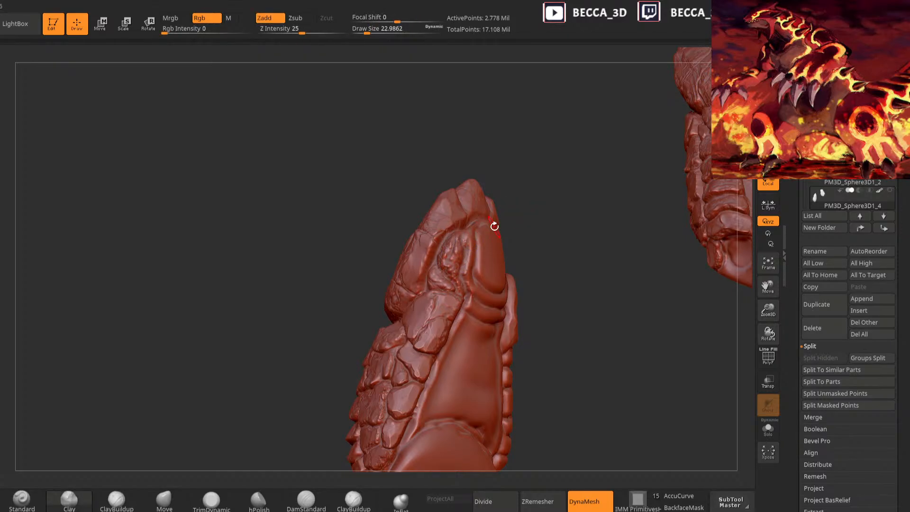
left_click(306, 499)
mouse_move(545, 210)
left_mouse_down()
mouse_move(483, 234)
mouse_move(609, 234)
mouse_move(526, 237)
mouse_move(545, 275)
left_mouse_up()
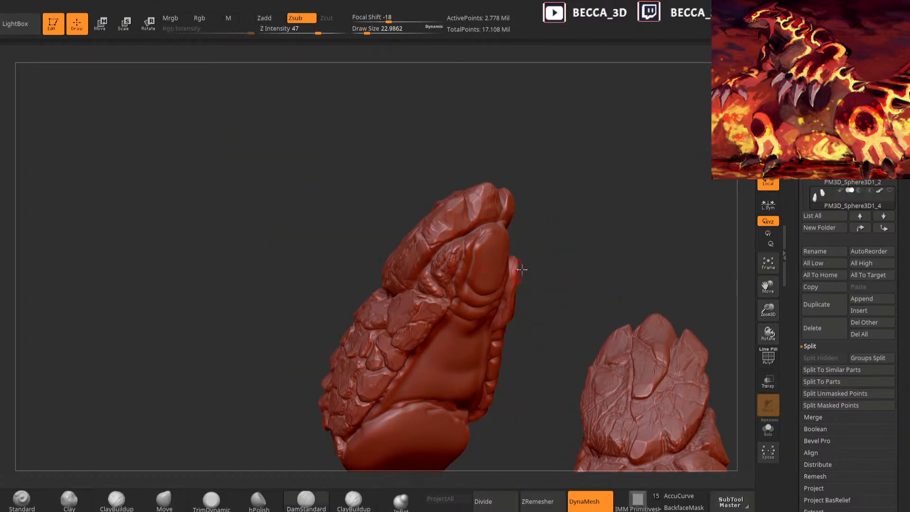
left_click_drag(366, 262, 373, 306)
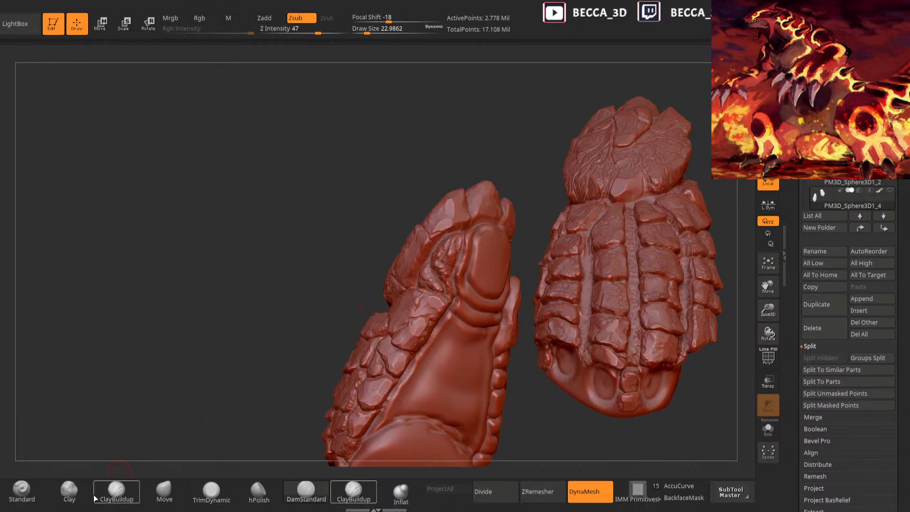
Build rough texture with Clay along the folds between the large side plate and the oval pad
left_click(69, 499)
mouse_move(531, 159)
left_mouse_down()
mouse_move(510, 231)
mouse_move(464, 247)
left_mouse_up()
mouse_move(581, 182)
left_mouse_down()
mouse_move(471, 244)
mouse_move(539, 226)
mouse_move(469, 244)
mouse_move(476, 266)
left_mouse_up()
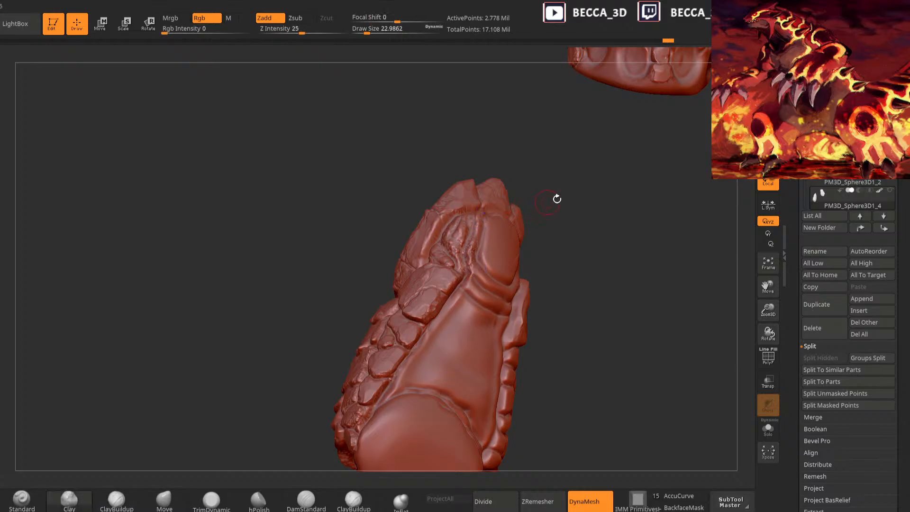
left_click_drag(548, 201, 515, 205)
mouse_move(472, 266)
left_mouse_down()
mouse_move(490, 282)
mouse_move(476, 276)
left_mouse_up()
Continue the rough Clay texture across the folds beneath the oval pad and smooth the excess
left_click_drag(595, 223, 614, 197)
left_click_drag(467, 255, 486, 266)
left_click_drag(621, 185, 581, 199)
left_click_drag(484, 266, 502, 273)
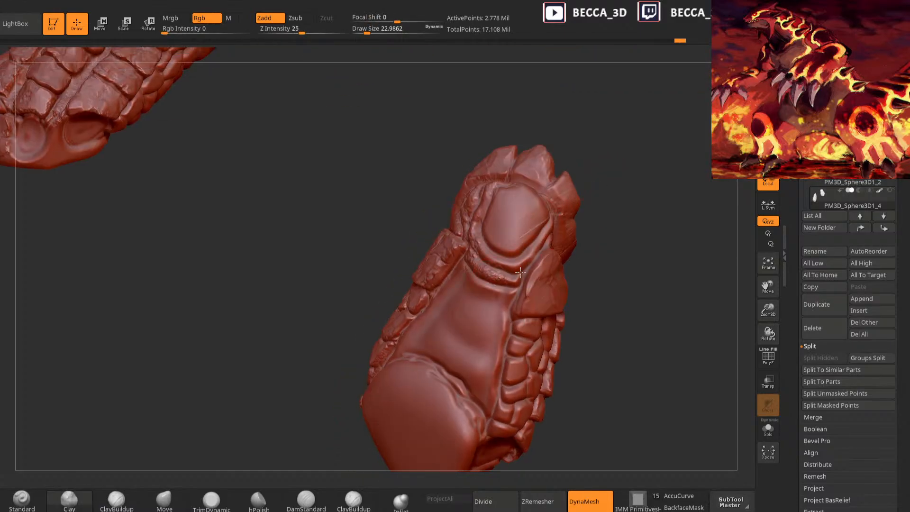
left_click_drag(611, 204, 595, 192)
left_click_drag(502, 269, 486, 264, "shift")
Work over the folds on the far side of the oval pad with Clay at draw size about 23 and smooth them
left_click(21, 498)
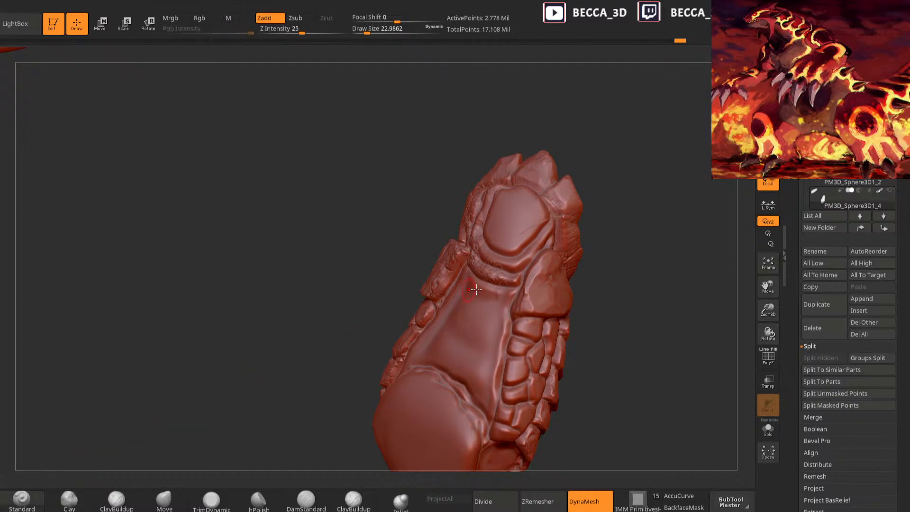
left_click(69, 497)
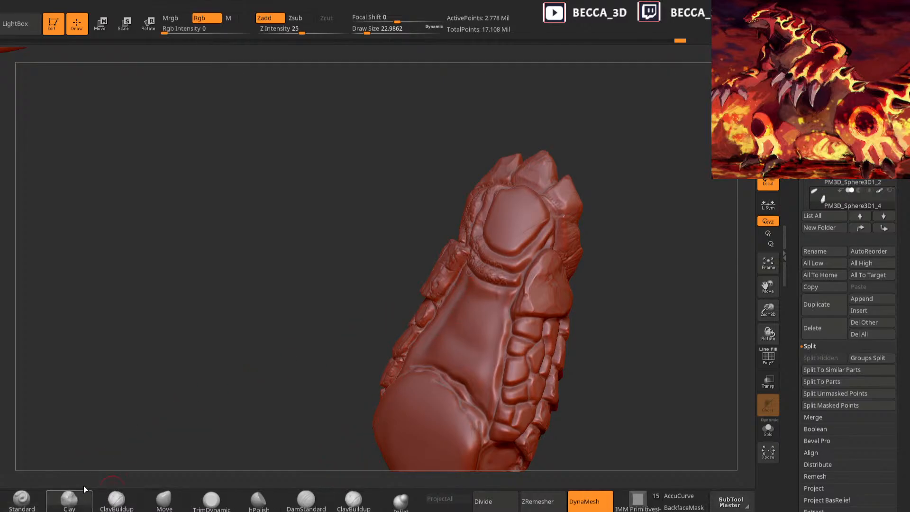
mouse_move(545, 241)
left_mouse_down("shift")
mouse_move(557, 224)
mouse_move(623, 204)
mouse_move(613, 238)
mouse_move(579, 257)
left_mouse_up("shift")
mouse_move(591, 216)
left_mouse_down()
mouse_move(591, 243)
mouse_move(572, 221)
mouse_move(599, 219)
left_mouse_up()
Swell the folds beneath and beside the oval pad with Inflat
left_click(401, 501)
left_click_drag(480, 277, 462, 248)
left_click_drag(573, 226, 605, 225)
left_click_drag(478, 192, 503, 201)
Carve creases along both sides of the oval pad with DamStandard at draw sizes about 12 and 20
left_click(306, 501)
key("space")
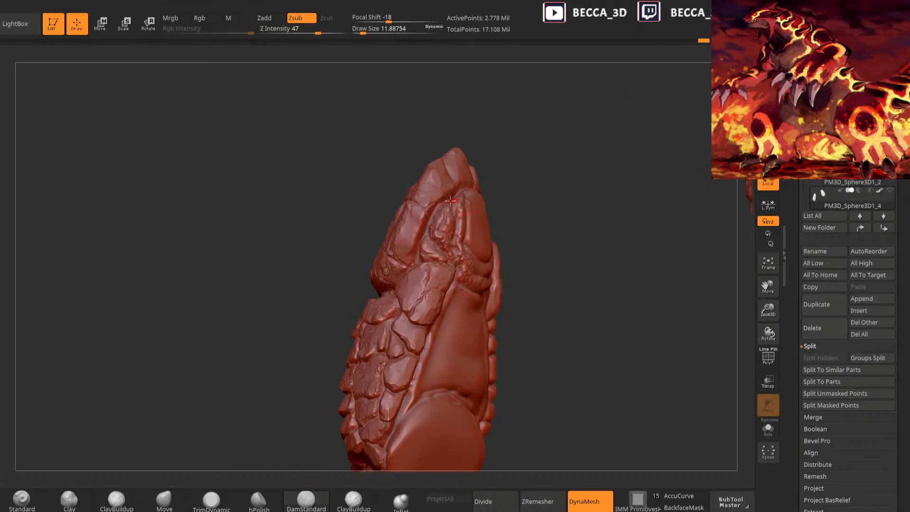
key("space")
left_click_drag(440, 226, 440, 230)
mouse_move(520, 246)
left_mouse_down()
mouse_move(512, 239)
mouse_move(520, 232)
left_mouse_up()
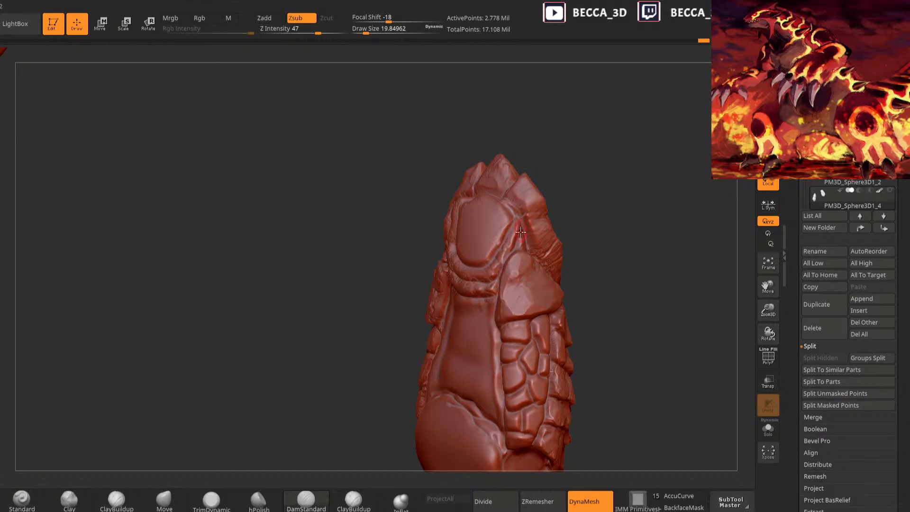
Sharpen the creases in the folds beneath the oval pad with DamStandard at draw size about 20
right_click_drag(493, 285, 510, 281)
left_click_drag(511, 267, 484, 272)
right_click_drag(468, 268, 478, 279)
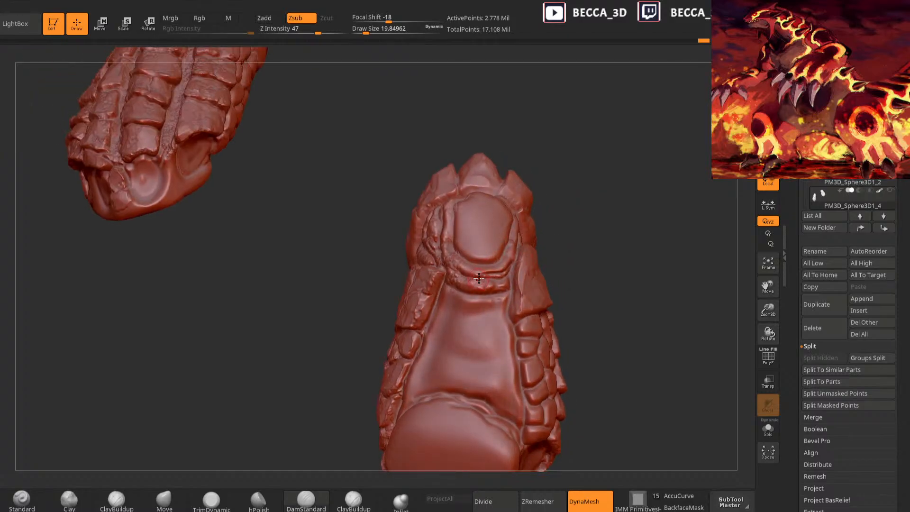
right_click_drag(454, 238, 469, 236)
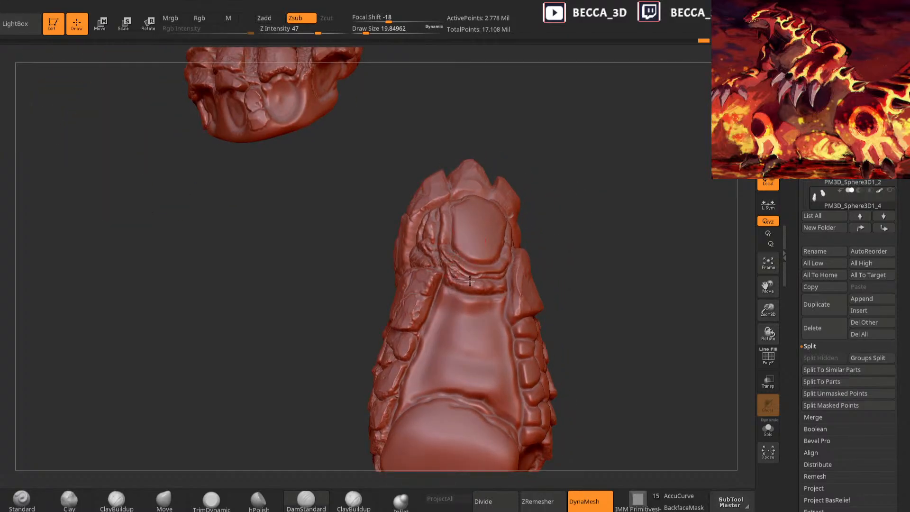
mouse_move(550, 207)
right_mouse_down()
mouse_move(551, 246)
mouse_move(531, 255)
mouse_move(610, 256)
mouse_move(477, 282)
right_mouse_up()
right_click_drag(568, 239, 550, 260)
Carve three wavy crosswise grooves over the upper and middle part of the smooth underside with DamStandard
left_click_drag(437, 270, 502, 272)
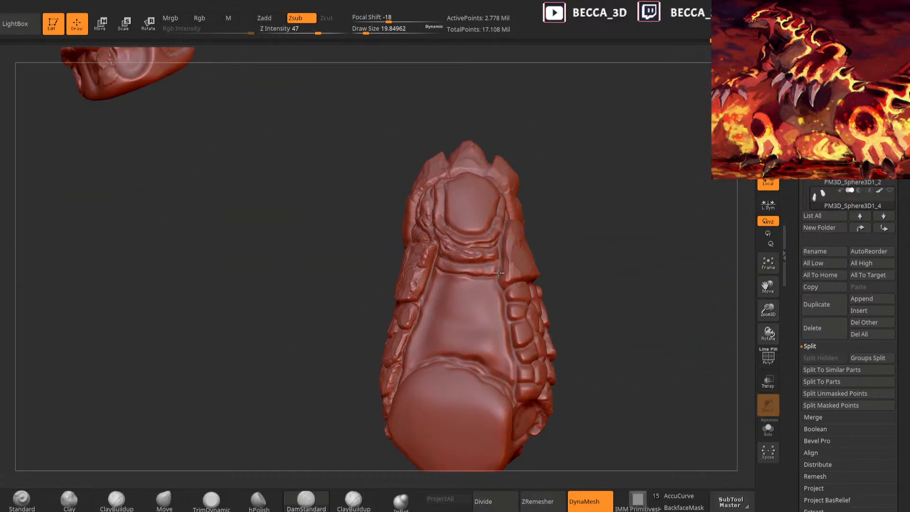
right_click_drag(595, 235, 545, 209)
left_click_drag(444, 244, 505, 249)
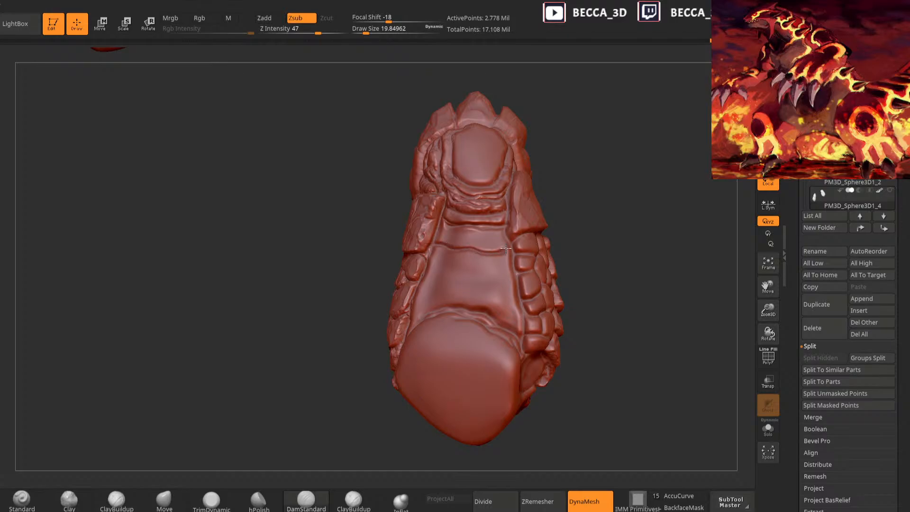
left_click_drag(420, 273, 517, 274)
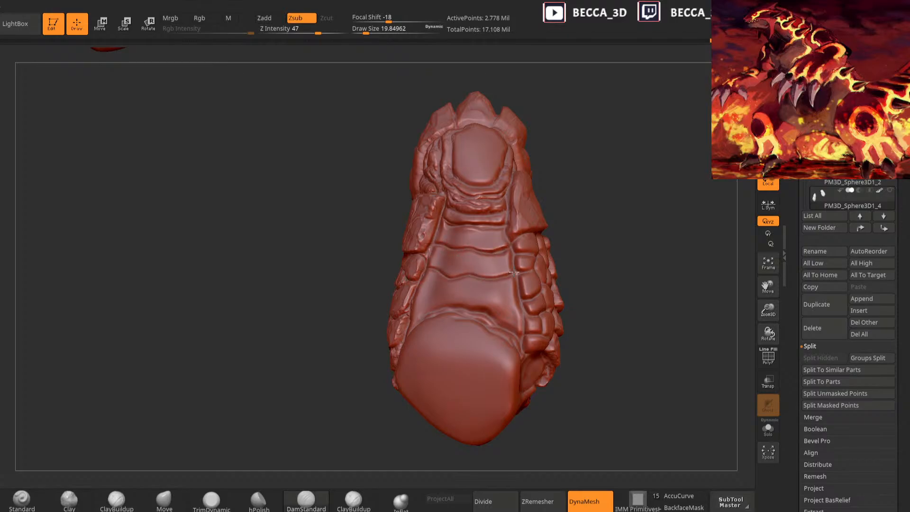
right_click_drag(588, 232, 591, 195)
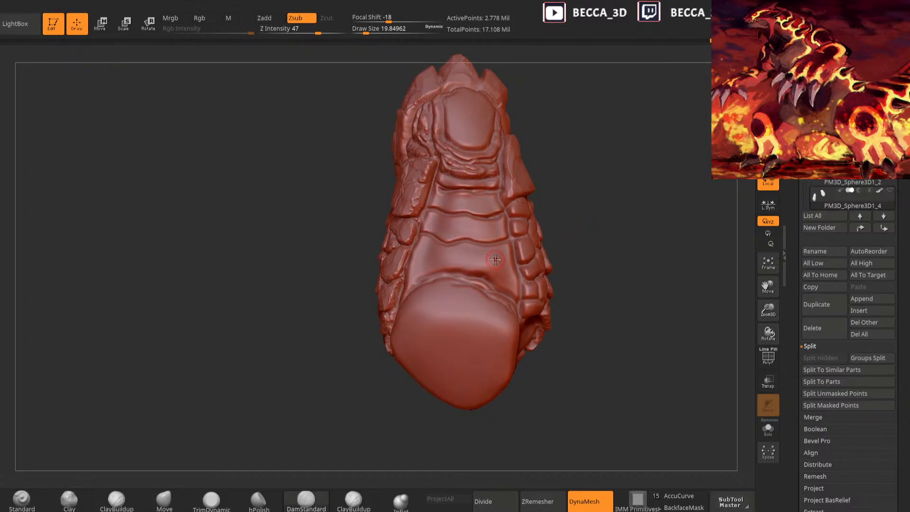
Carve another crosswise groove over the lower underside, just above the rounded stump end, with DamStandard
left_click_drag(404, 262, 514, 257)
right_click_drag(565, 222, 604, 218)
left_click_drag(418, 289, 477, 276)
right_click_drag(573, 257, 529, 260)
left_click_drag(482, 285, 541, 280)
right_click_drag(592, 193, 591, 238)
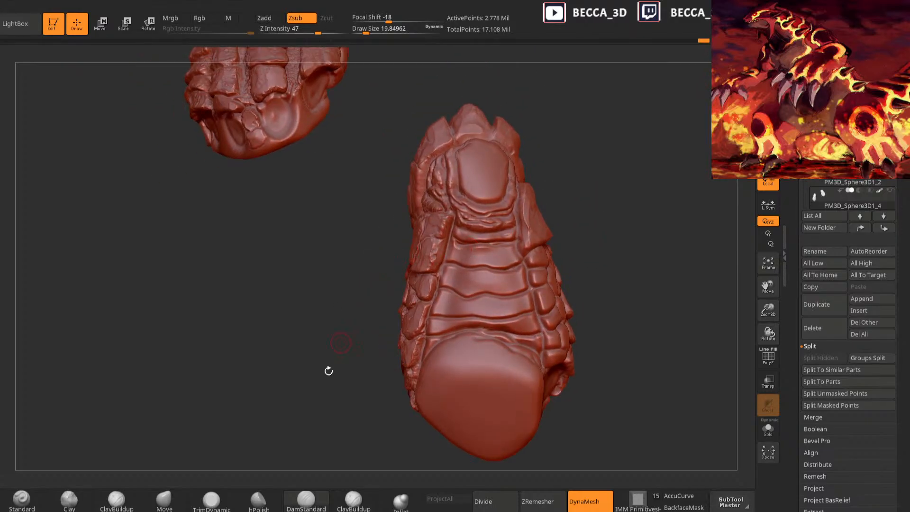
Build up the bands between the upper underside grooves with the Standard brush at draw size about 16
left_click(26, 499)
key("space")
left_click(560, 187)
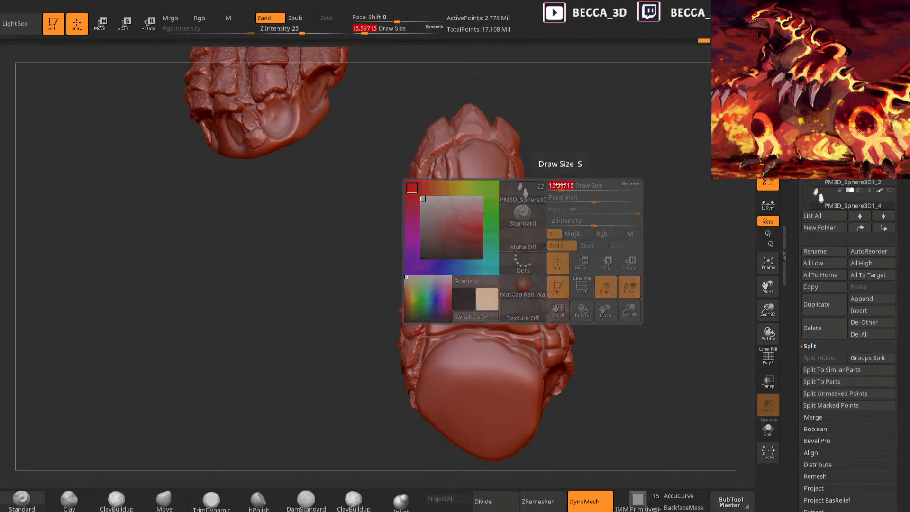
left_click_drag(464, 240, 502, 237)
mouse_move(447, 258)
left_mouse_down()
mouse_move(520, 260)
mouse_move(497, 293)
mouse_move(445, 282)
left_mouse_up()
Raise the edges of the lower underside bands with the Standard brush and smooth the side of the lowest one
left_click_drag(602, 207, 591, 182, "alt")
left_click_drag(421, 290, 497, 289)
left_click_drag(579, 234, 587, 223)
left_click_drag(417, 308, 531, 301)
left_click_drag(522, 301, 514, 298, "shift")
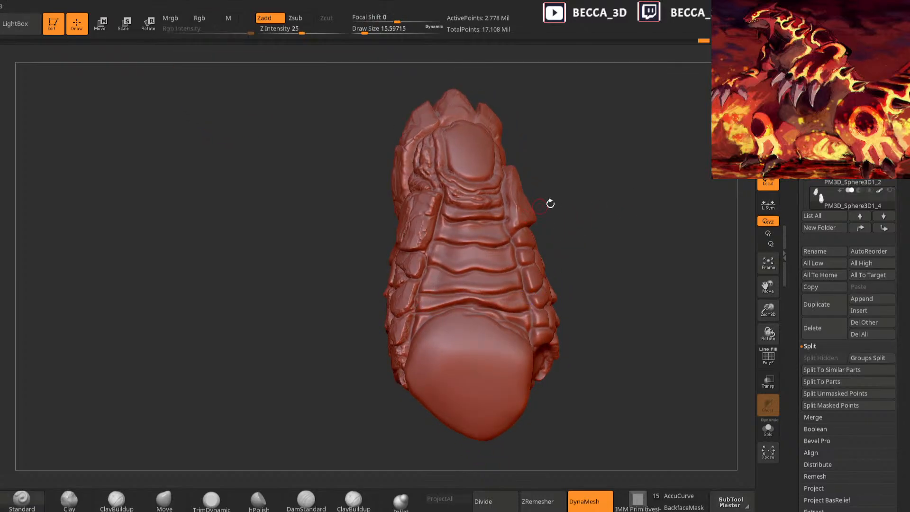
Carve extra crosswise grooves into the forearm's underside bands with DamStandard at draw size about 16, splitting them into narrower folds
left_click_drag(545, 202, 543, 241)
left_click(323, 501)
left_click_drag(441, 233, 496, 233)
left_click_drag(434, 219, 495, 217)
mouse_move(515, 258)
left_mouse_down()
mouse_move(429, 255)
mouse_move(486, 258)
left_mouse_up()
left_click_drag(438, 241, 515, 232)
mouse_move(427, 283)
left_mouse_down()
mouse_move(523, 273)
mouse_move(503, 280)
left_mouse_up()
mouse_move(418, 309)
left_mouse_down()
mouse_move(521, 299)
mouse_move(460, 289)
left_mouse_up()
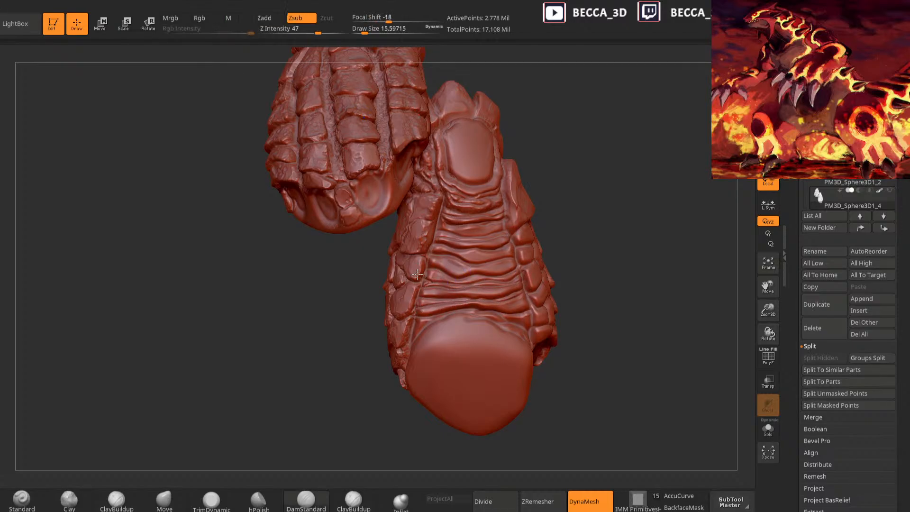
left_click_drag(516, 261, 417, 269)
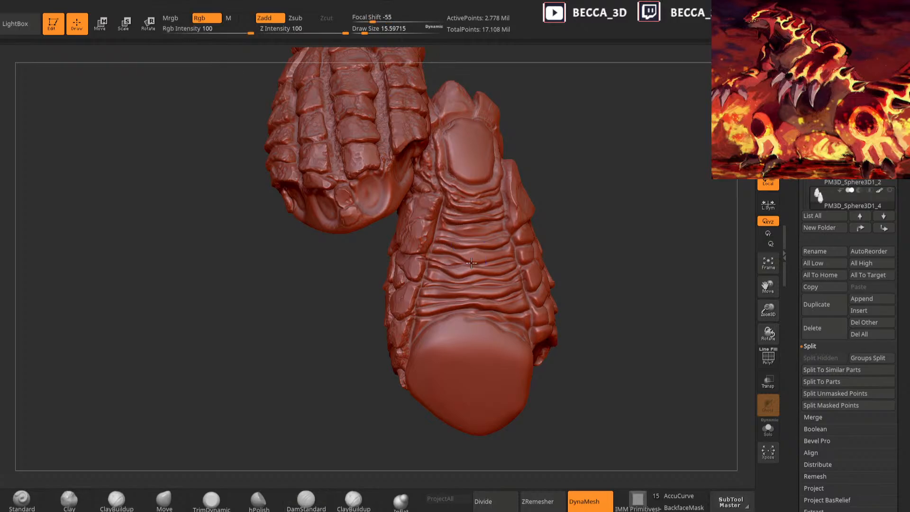
mouse_move(564, 247)
left_mouse_down()
mouse_move(573, 262)
mouse_move(578, 187)
left_mouse_up()
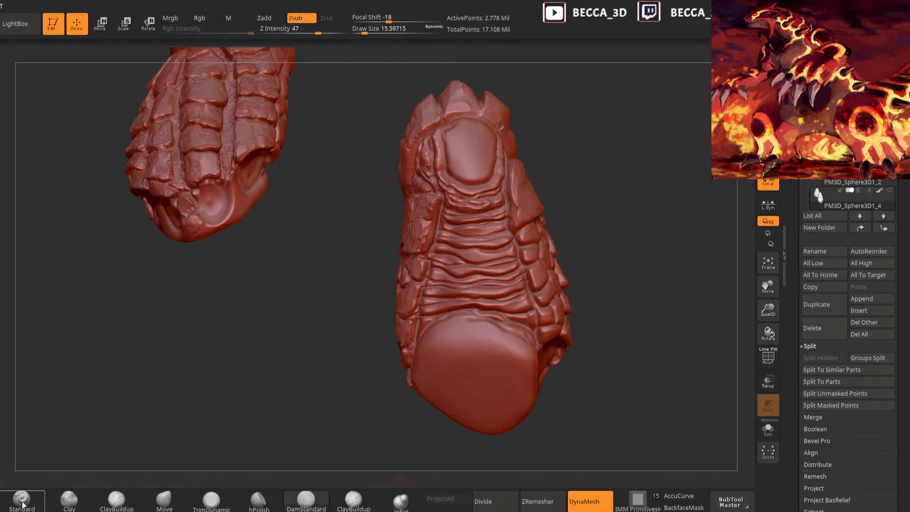
Choose the Inflat brush at draw size about 68 and examine the arm with the rest of the model shown
key("shift")
key("space")
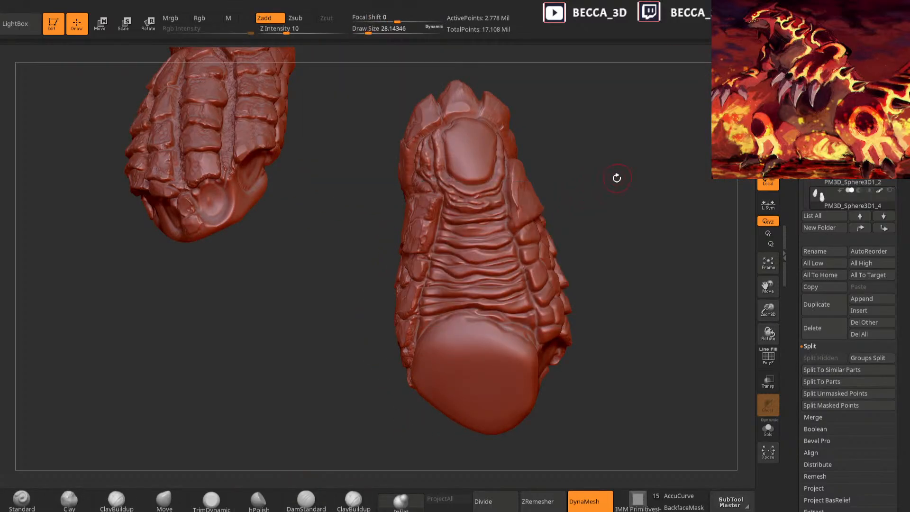
left_click_drag(582, 189, 584, 217)
key("space")
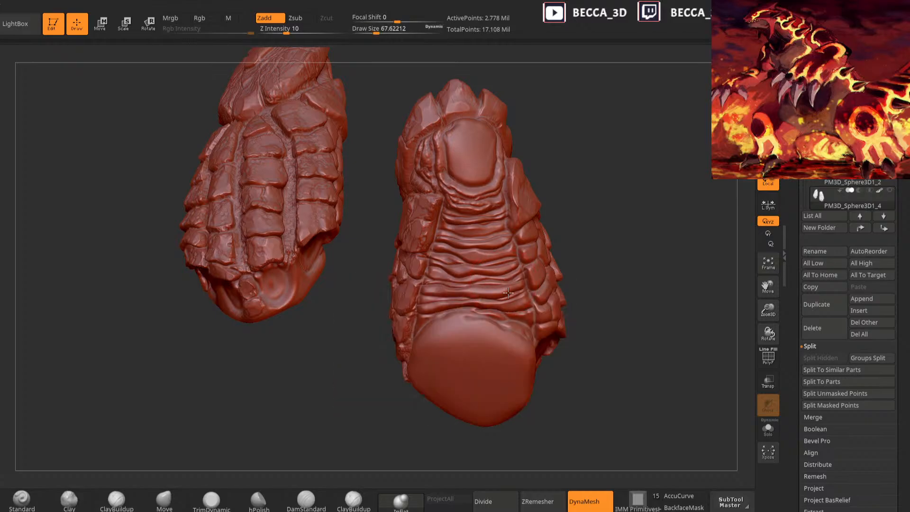
right_click_drag(498, 233, 580, 382, "ctrl")
left_click(890, 190)
mouse_move(543, 434)
right_mouse_down()
mouse_move(577, 451)
mouse_move(693, 431)
mouse_move(673, 402)
mouse_move(685, 400)
mouse_move(665, 392)
mouse_move(664, 425)
mouse_move(572, 428)
right_mouse_up()
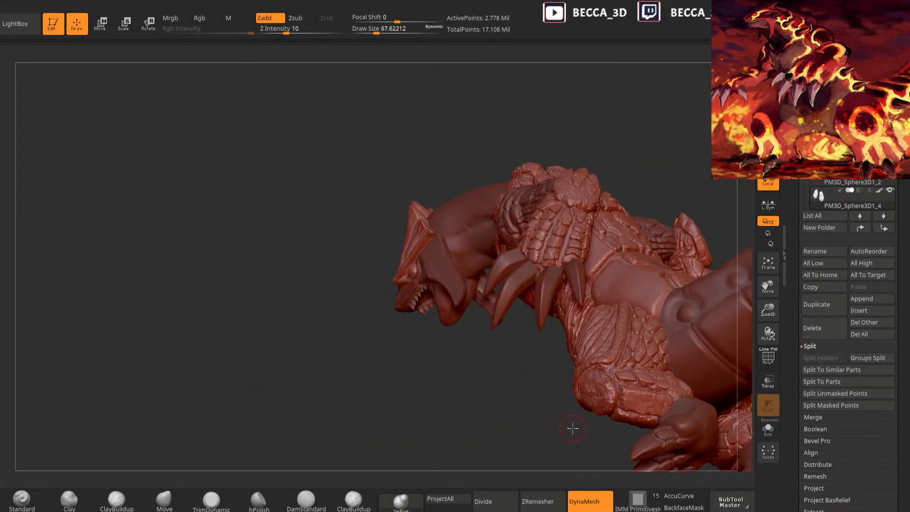
mouse_move(426, 380)
right_mouse_down()
mouse_move(371, 427)
mouse_move(398, 420)
mouse_move(405, 401)
mouse_move(535, 326)
mouse_move(589, 386)
right_mouse_up()
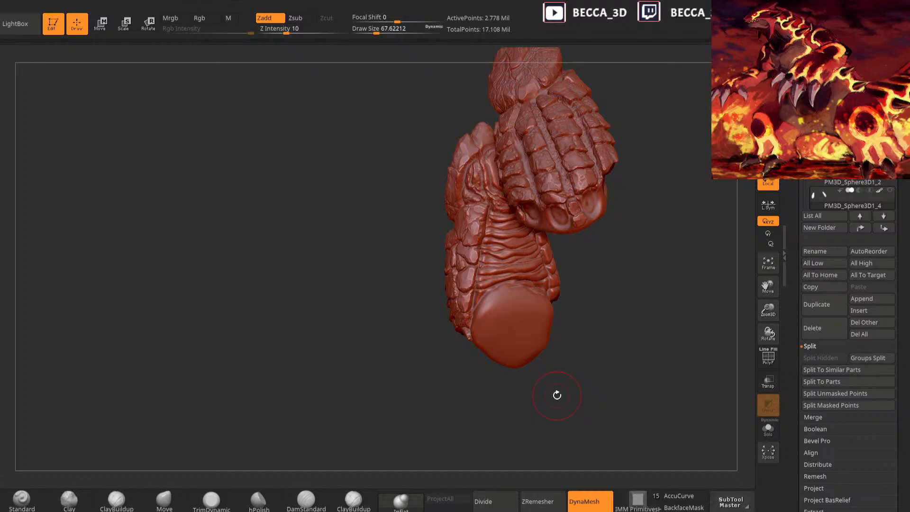
Carve a crease along the palm's upper rim and down one side with DamStandard at draw size about 52
left_click(307, 499)
key("space")
left_click_drag(609, 275, 553, 287)
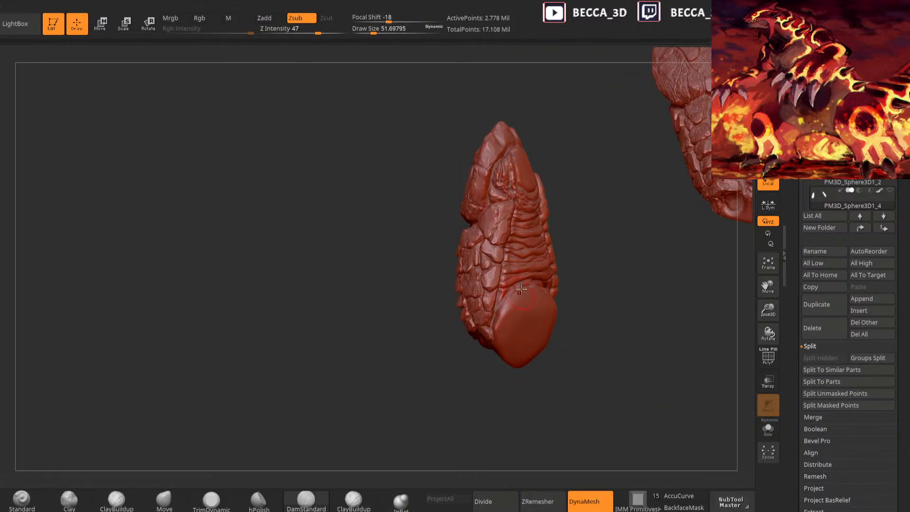
left_click_drag(421, 429, 377, 414)
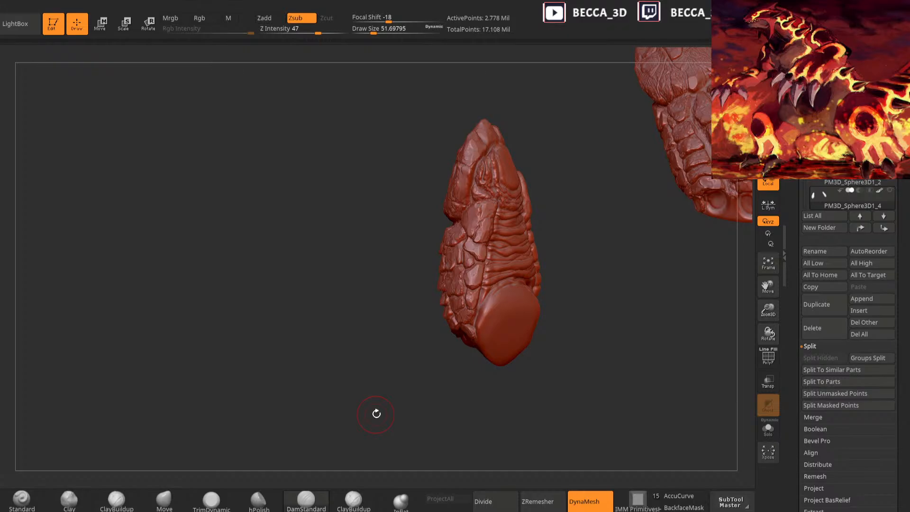
left_click_drag(383, 402, 341, 421, "alt")
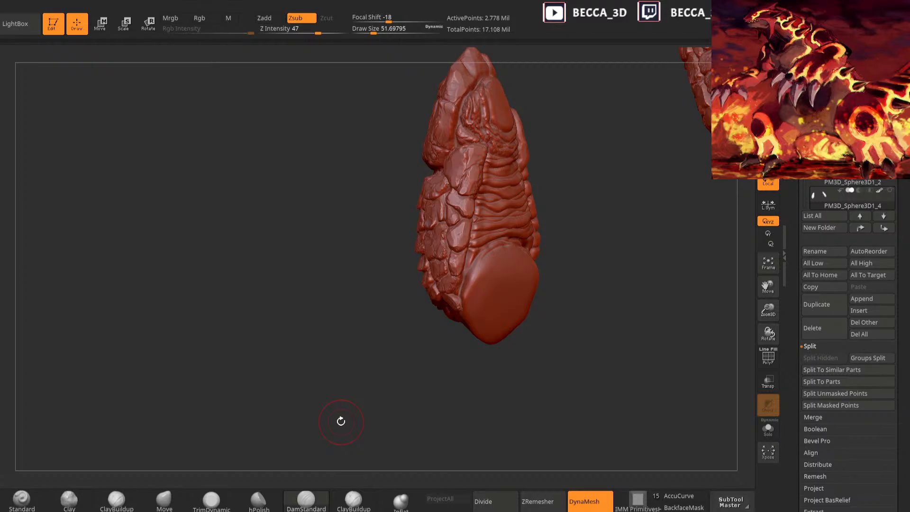
left_click_drag(569, 217, 546, 248)
left_click_drag(448, 342, 498, 280)
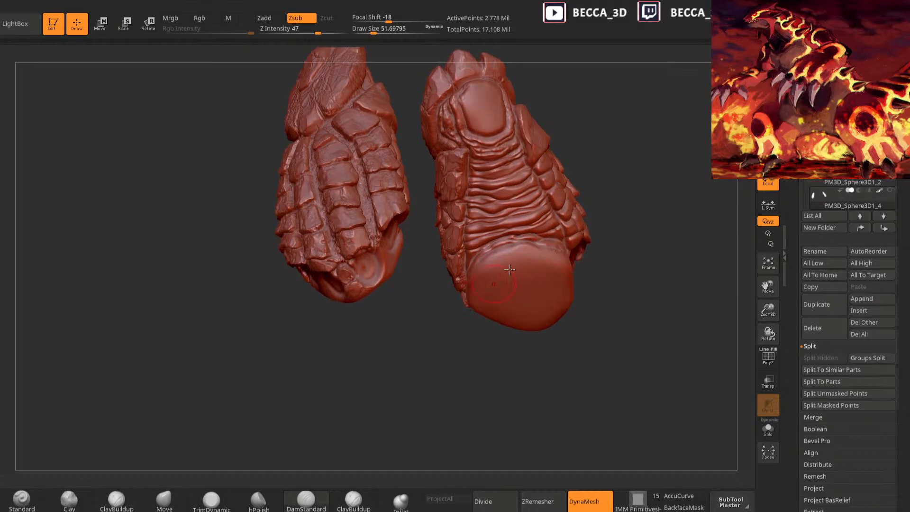
left_click_drag(596, 213, 610, 195)
left_click_drag(488, 259, 470, 275)
left_click_drag(458, 363, 462, 347)
left_click_drag(469, 285, 463, 307)
left_click_drag(460, 393, 512, 242)
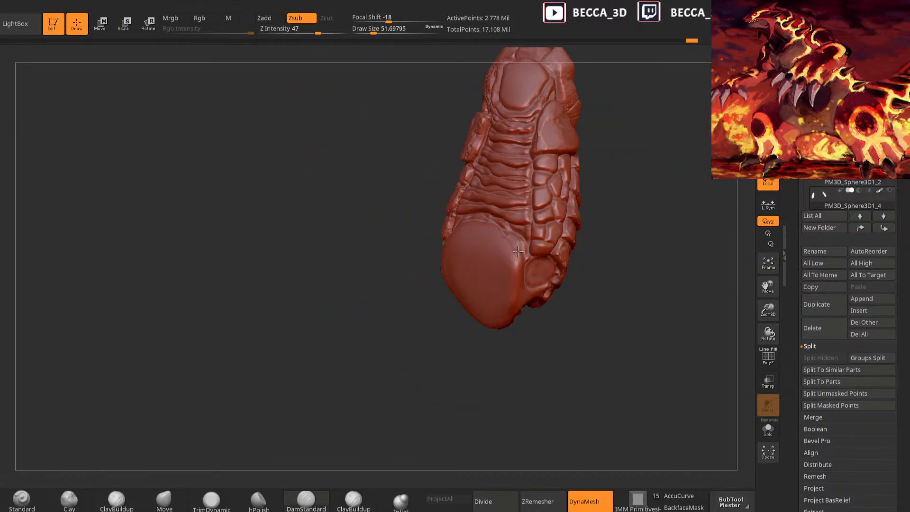
Carve the palm's border beside the thumb socket and along its lower edge with DamStandard
left_click_drag(490, 372, 406, 376)
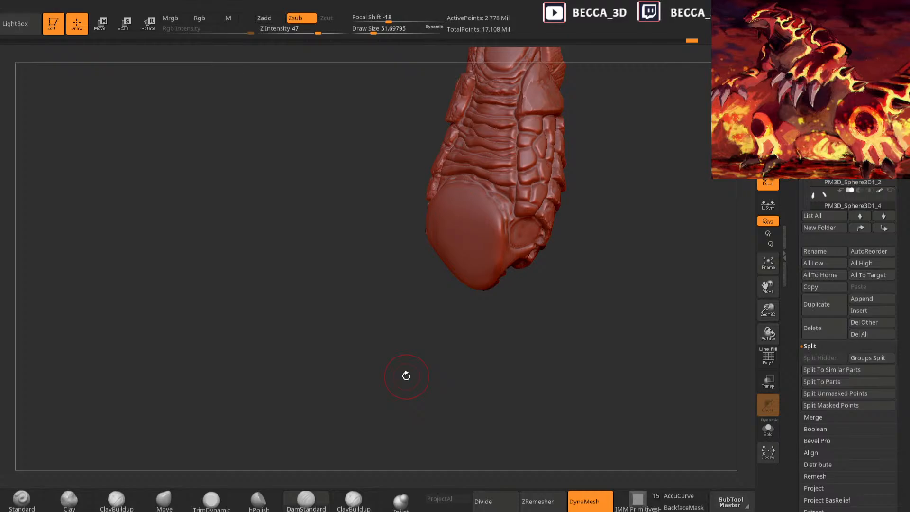
left_click_drag(483, 355, 448, 355)
left_click_drag(498, 226, 491, 274)
left_click_drag(466, 358, 467, 280)
left_click_drag(505, 247, 491, 281)
left_click_drag(575, 222, 612, 192)
left_click_drag(504, 270, 469, 285)
left_click_drag(552, 237, 588, 232)
left_click_drag(481, 283, 423, 294)
left_click_drag(505, 358, 457, 367)
Deepen and even out the crease around the whole palm outline with DamStandard, working from several sides
left_click_drag(564, 215, 526, 230)
left_click_drag(510, 271, 518, 230)
left_click_drag(408, 266, 403, 292)
left_click_drag(525, 200, 516, 220)
left_click_drag(452, 350, 470, 403)
left_click_drag(545, 303, 538, 220)
left_click_drag(466, 244, 477, 300)
left_click_drag(521, 231, 539, 277)
left_click_drag(469, 253, 476, 282)
mouse_move(535, 280)
left_mouse_down()
mouse_move(547, 292)
mouse_move(512, 256)
mouse_move(530, 276)
left_mouse_up()
left_click_drag(456, 296, 463, 315)
mouse_move(527, 285)
left_mouse_down()
mouse_move(536, 351)
mouse_move(524, 403)
mouse_move(452, 384)
mouse_move(393, 417)
mouse_move(454, 229)
left_mouse_up()
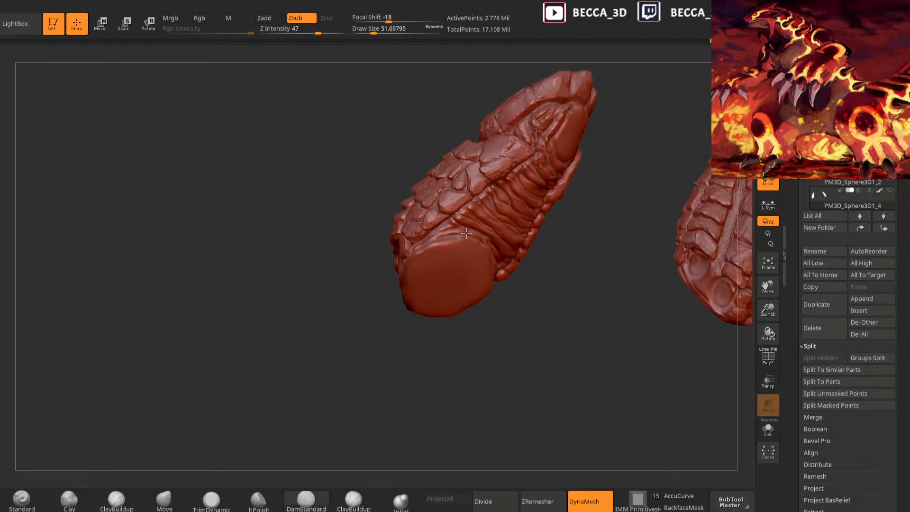
left_click_drag(457, 376, 460, 298)
left_click_drag(525, 300, 507, 329)
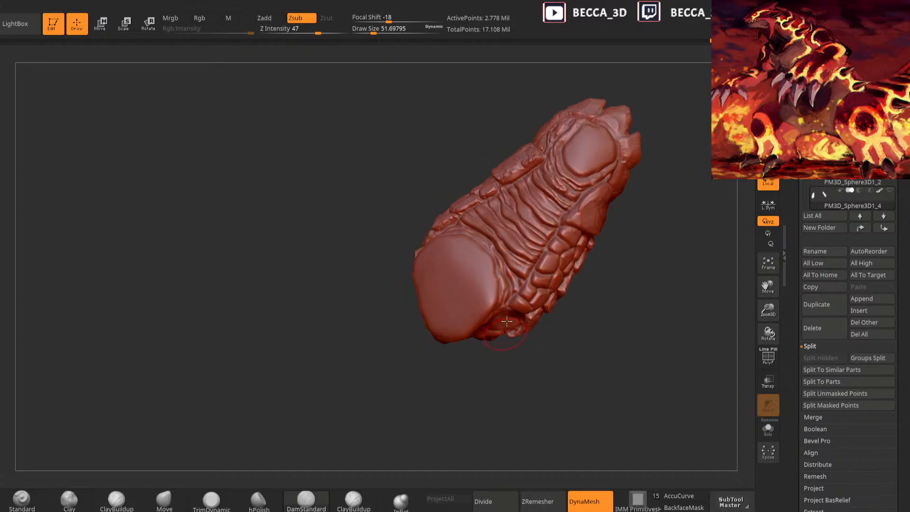
left_click_drag(593, 245, 603, 289)
left_click_drag(428, 392, 436, 344)
Show the whole model and pull the palm over the claw base poking through it, using Move at draw size about 76
left_click(891, 190)
mouse_move(607, 386)
left_mouse_down()
mouse_move(596, 340)
mouse_move(586, 363)
mouse_move(448, 356)
left_mouse_up()
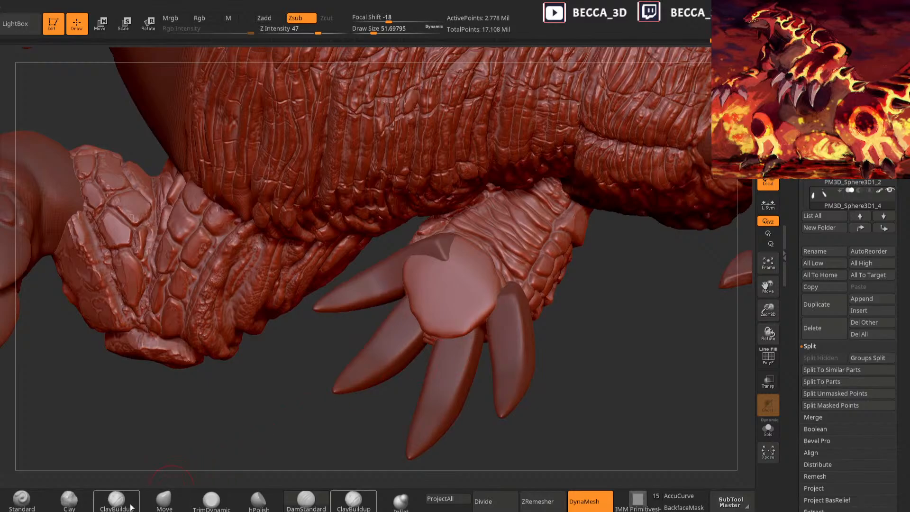
left_click(164, 499)
key("space")
left_click_drag(520, 273, 524, 273)
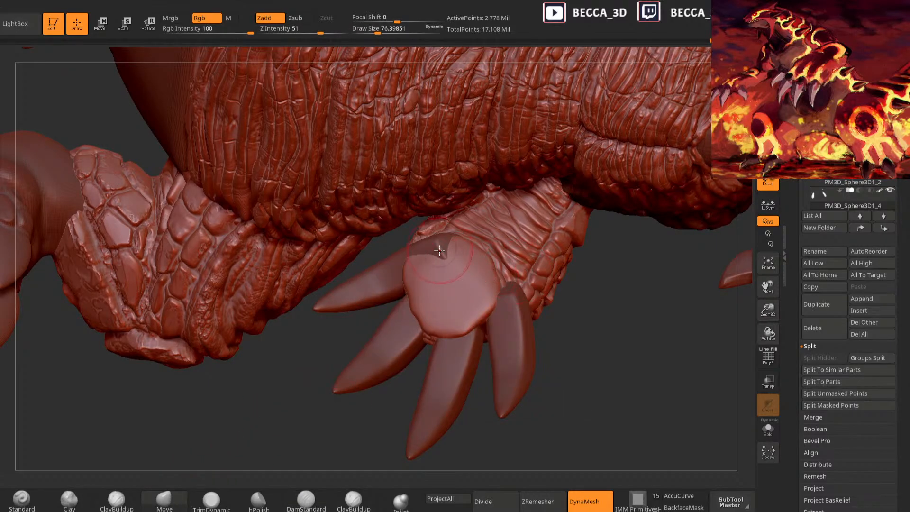
left_click_drag(374, 418, 335, 399)
left_click_drag(431, 258, 538, 246)
left_click_drag(617, 260, 683, 246)
mouse_move(542, 245)
left_mouse_down()
mouse_move(621, 256)
mouse_move(597, 269)
mouse_move(605, 263)
left_mouse_up()
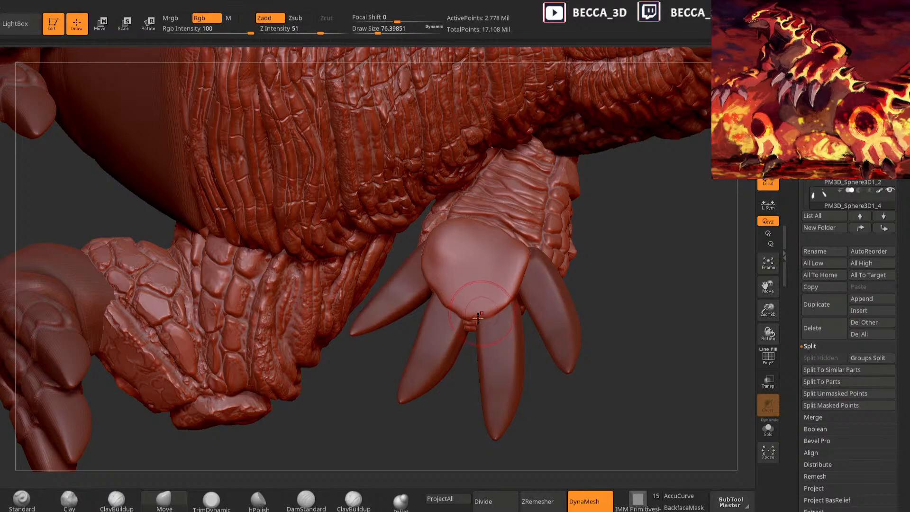
Flatten the upper palm with TrimDynamic at draw size about 89 and undo the last stroke
left_click(213, 498)
key("space")
left_click_drag(573, 250, 577, 250)
key("space")
mouse_move(444, 241)
left_mouse_down()
mouse_move(458, 247)
mouse_move(444, 252)
mouse_move(461, 249)
mouse_move(447, 254)
mouse_move(472, 244)
left_mouse_up()
key("ctrl+z")
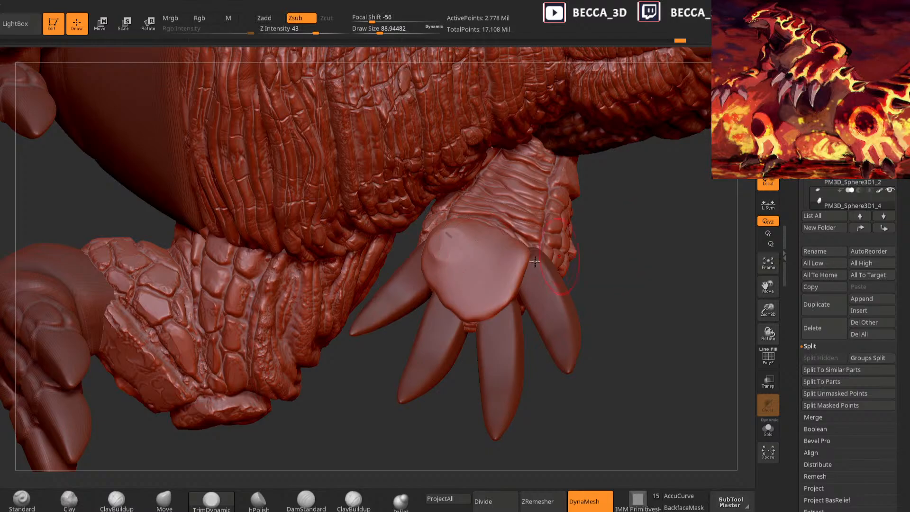
Trim flat facets around the palm's rim above the claw bases with TrimDynamic at draw size about 54
key("space")
left_click_drag(523, 268, 517, 267)
left_click_drag(621, 233, 626, 221, "alt")
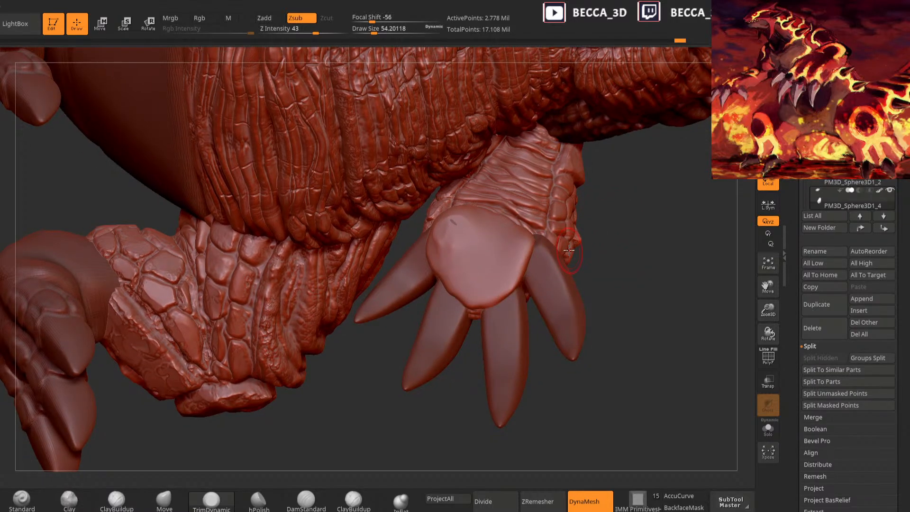
key("ctrl")
left_click_drag(529, 250, 497, 299)
left_click_drag(390, 404, 429, 365)
mouse_move(481, 291)
left_mouse_down()
mouse_move(494, 297)
mouse_move(470, 296)
left_mouse_up()
left_click_drag(586, 248, 566, 214)
left_click_drag(468, 290, 451, 274)
left_click_drag(397, 379, 407, 370)
left_click_drag(433, 268, 424, 246)
mouse_move(596, 259)
left_mouse_down()
mouse_move(467, 362)
mouse_move(386, 373)
mouse_move(621, 257)
mouse_move(462, 232)
left_mouse_up()
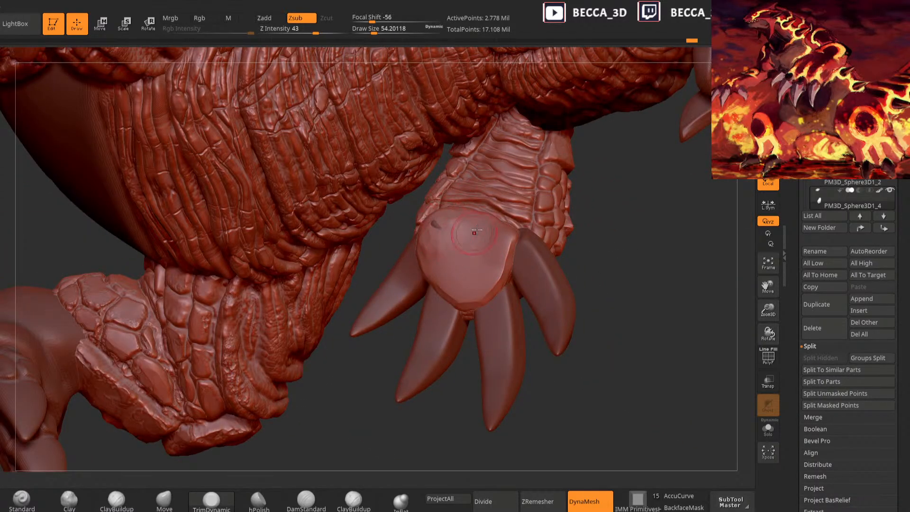
Select the outer claw opposite the thumb and trim its base poking through the palm with TrimDynamic at draw size about 70
left_click(817, 198, "ctrl+shift")
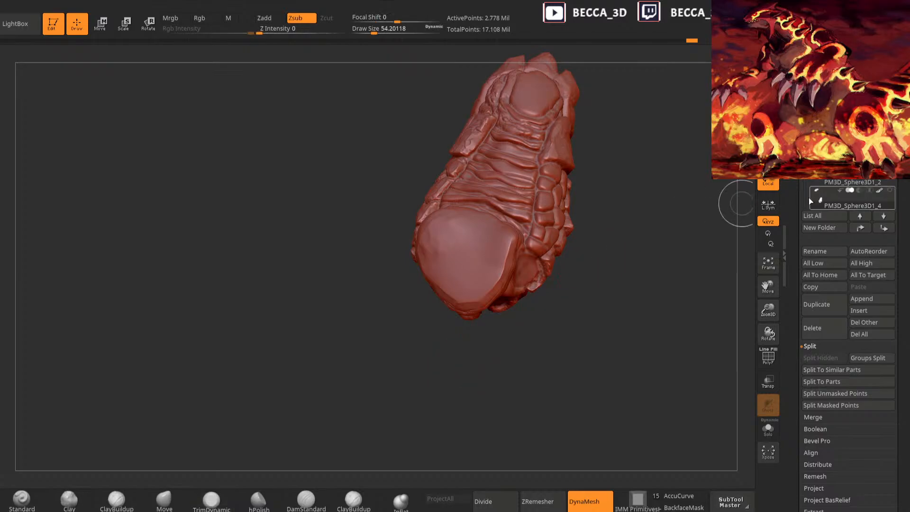
left_click(817, 198, "ctrl+shift")
left_click(559, 300, "alt")
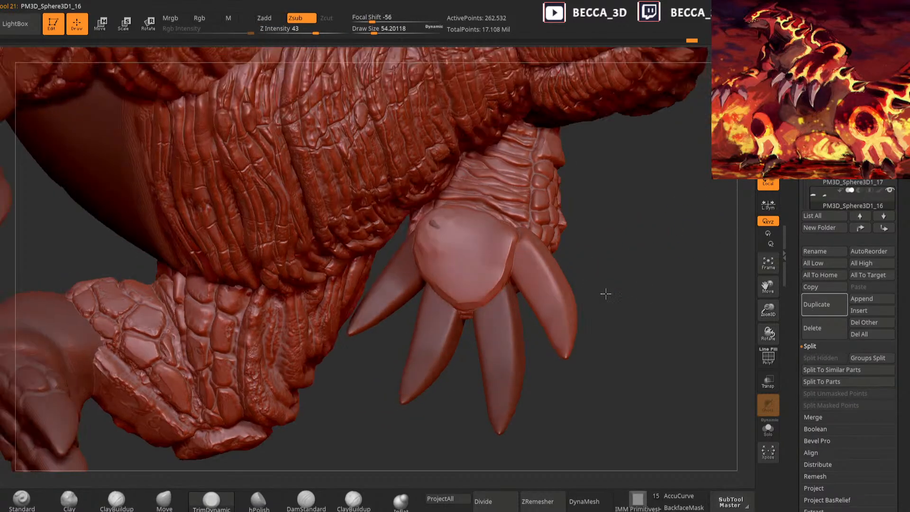
left_click_drag(610, 292, 410, 319)
left_click_drag(387, 445, 399, 305)
left_click(399, 299, "alt")
key("space")
left_click_drag(438, 228, 454, 245)
key("space")
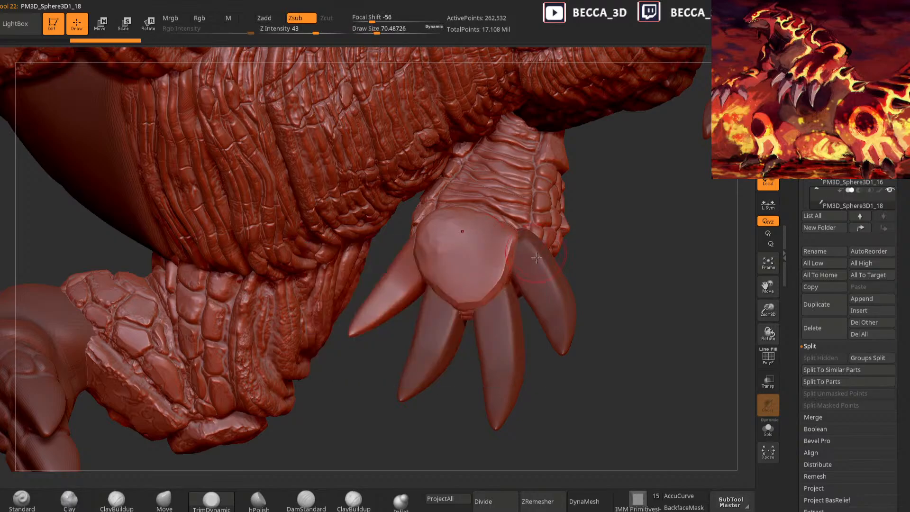
Select the thumb claw and adjust its base against the palm with the Move brush at draw size about 89
left_click(541, 275, "alt")
left_click(353, 500)
left_click(177, 495)
key("space")
left_click_drag(584, 218, 661, 209)
left_click_drag(528, 231, 524, 230)
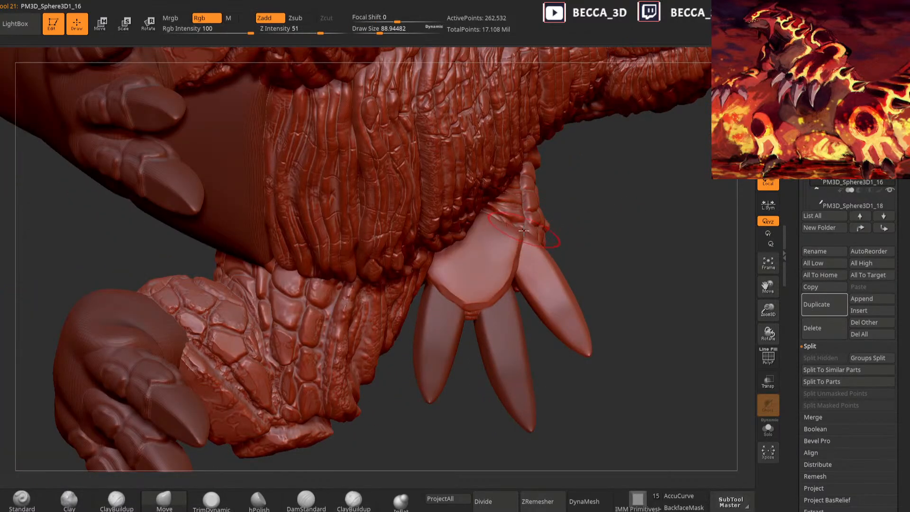
left_click_drag(646, 235, 532, 228)
left_click_drag(629, 305, 539, 354)
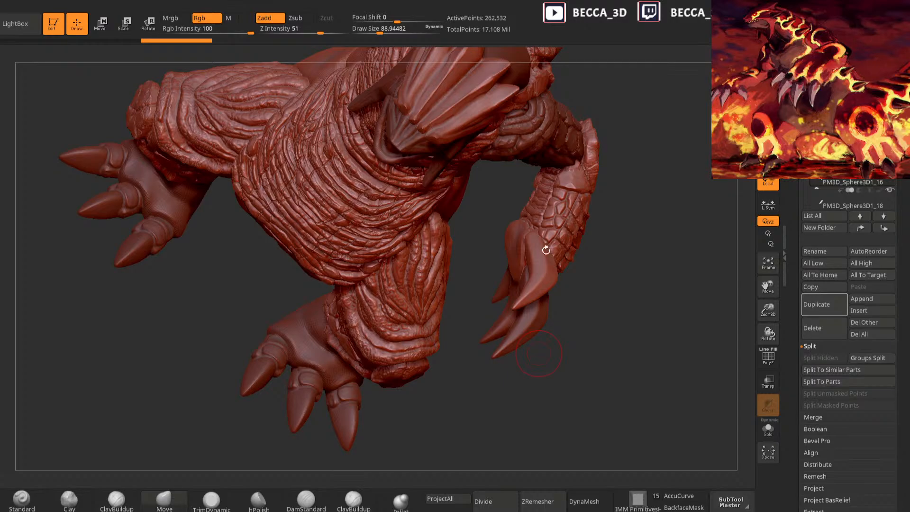
mouse_move(573, 386)
left_mouse_down()
mouse_move(479, 347)
mouse_move(418, 338)
mouse_move(422, 386)
mouse_move(379, 392)
mouse_move(536, 365)
mouse_move(617, 281)
mouse_move(617, 247)
mouse_move(492, 246)
left_mouse_up()
key("space")
key("b")
key("m")
key("v")
left_click_drag(451, 363, 450, 367)
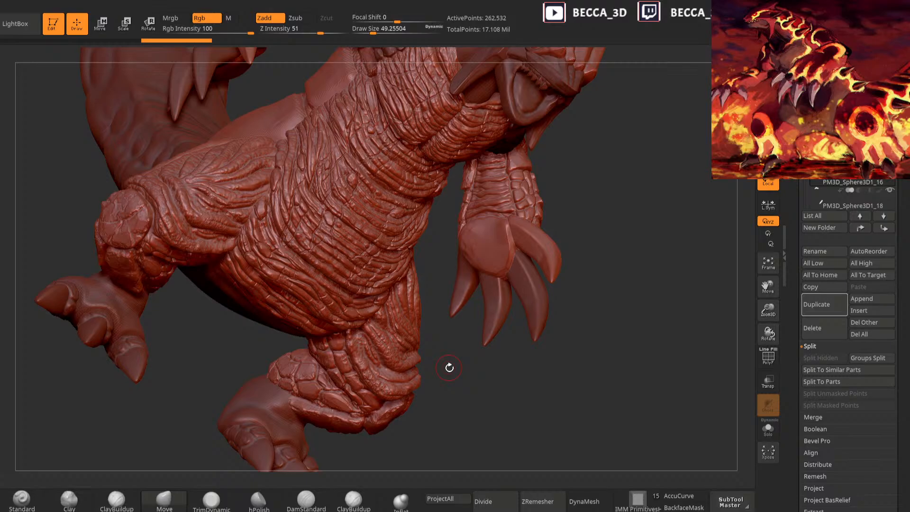
key("b")
key("c")
key("b")
key("b")
key("m")
key("v")
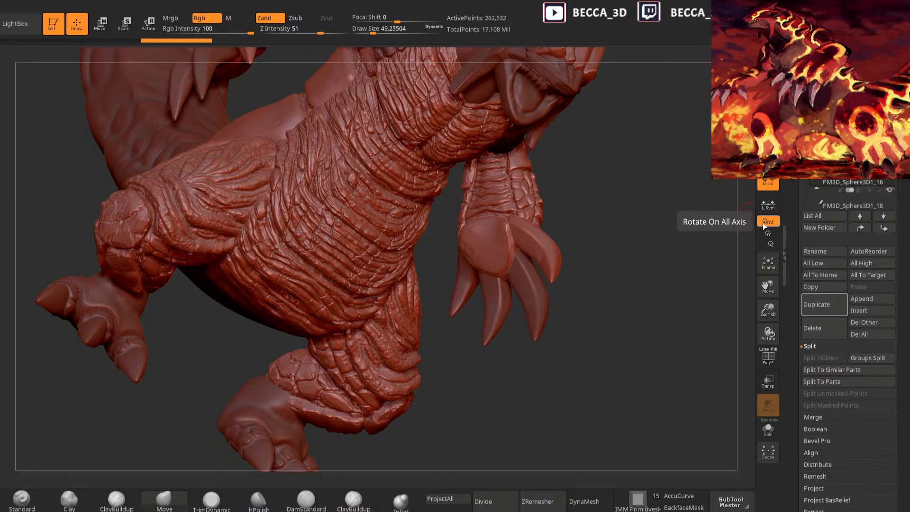
key("ctrl+shift+s")
Select the forearm and palm mesh and flatten the palm surface with TrimDynamic at draw size about 83
left_click_drag(531, 332, 465, 380)
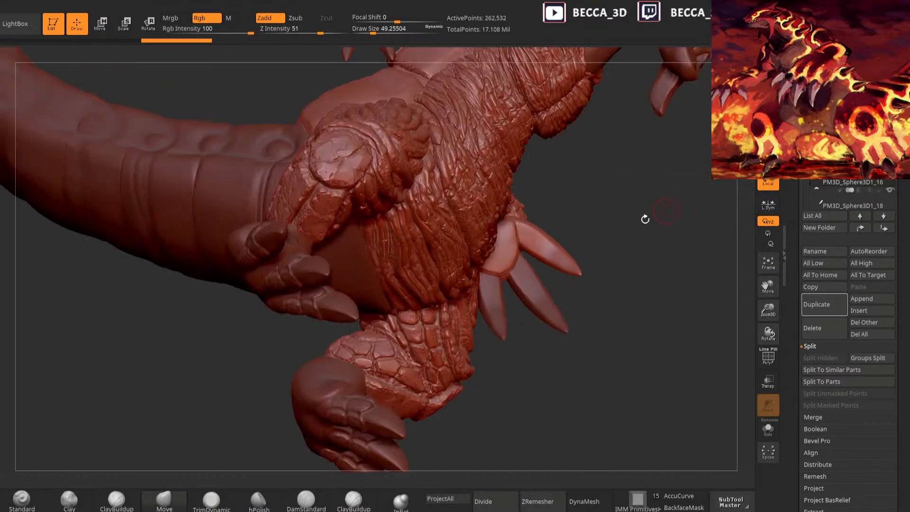
left_click_drag(661, 209, 451, 336)
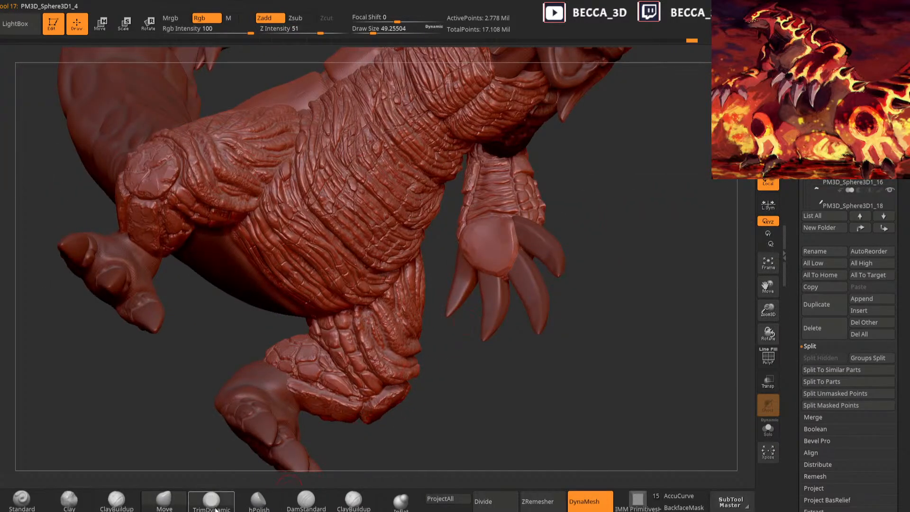
left_click(211, 502)
key("space")
mouse_move(585, 204)
left_mouse_down()
mouse_move(593, 201)
mouse_move(558, 232)
left_mouse_up()
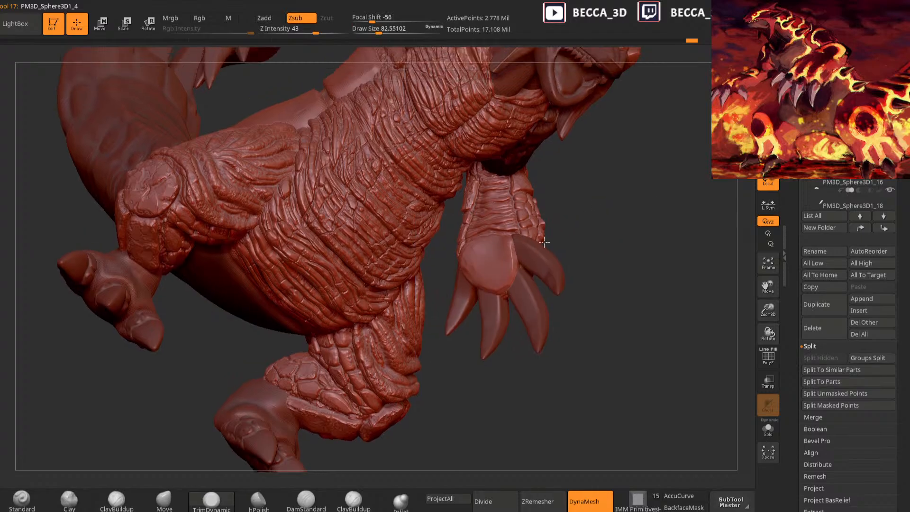
mouse_move(480, 417)
left_mouse_down()
mouse_move(458, 338)
mouse_move(471, 252)
left_mouse_up()
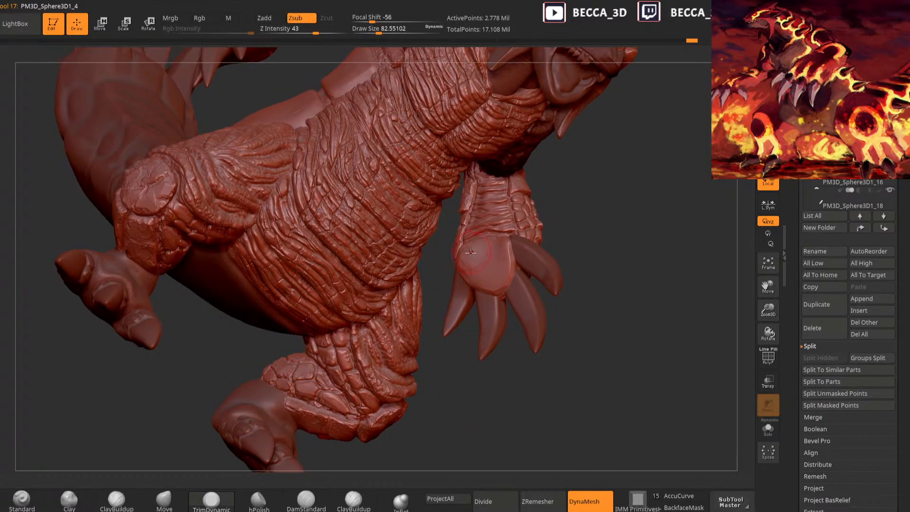
left_click_drag(465, 353, 493, 337)
mouse_move(498, 254)
left_mouse_down()
mouse_move(500, 271)
mouse_move(469, 264)
mouse_move(505, 233)
left_mouse_up()
left_click_drag(576, 216, 576, 256)
left_click_drag(501, 247, 476, 249)
left_click_drag(502, 387, 507, 335)
Trim the palm's lower rim between the claws with TrimDynamic at draw size about 25
key("space")
left_click_drag(503, 283, 487, 282)
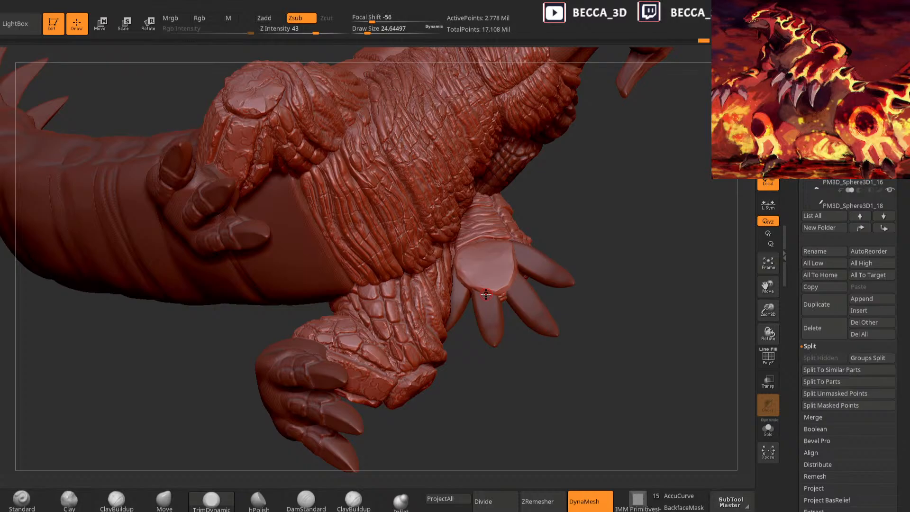
key("space")
mouse_move(532, 243)
left_mouse_down()
mouse_move(577, 228)
mouse_move(556, 233)
left_mouse_up()
Reshape the palm's side edges around the claw bases with the Move brush at draw size about 86
left_click(169, 505)
key("space")
key("space")
left_click_drag(505, 279, 508, 280)
left_click_drag(612, 218, 471, 264)
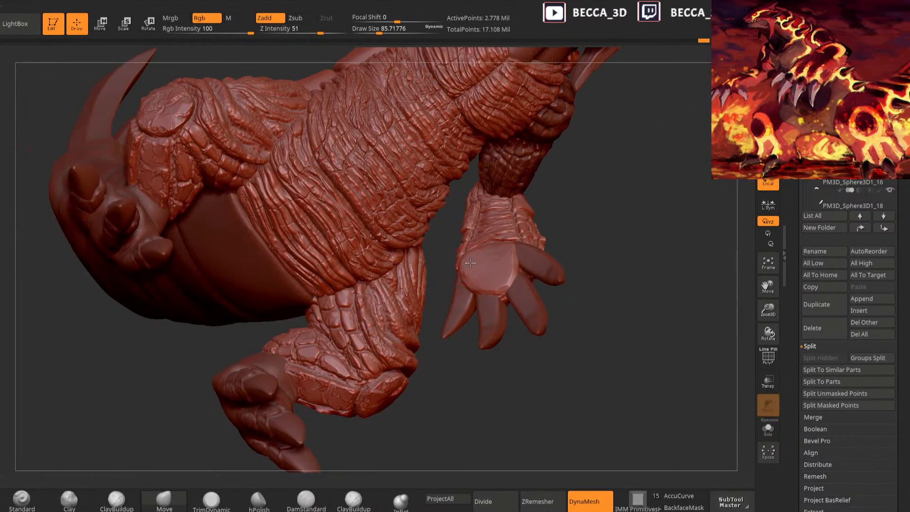
left_click_drag(602, 256, 493, 263)
left_click_drag(532, 233, 495, 281)
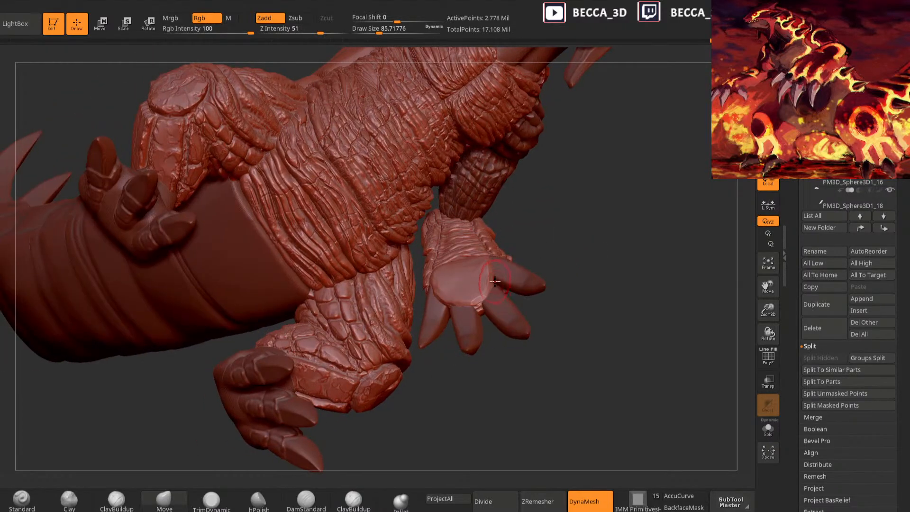
Flatten the upper part of the palm near the wrist with TrimDynamic at draw size about 86
left_click_drag(581, 244, 556, 277)
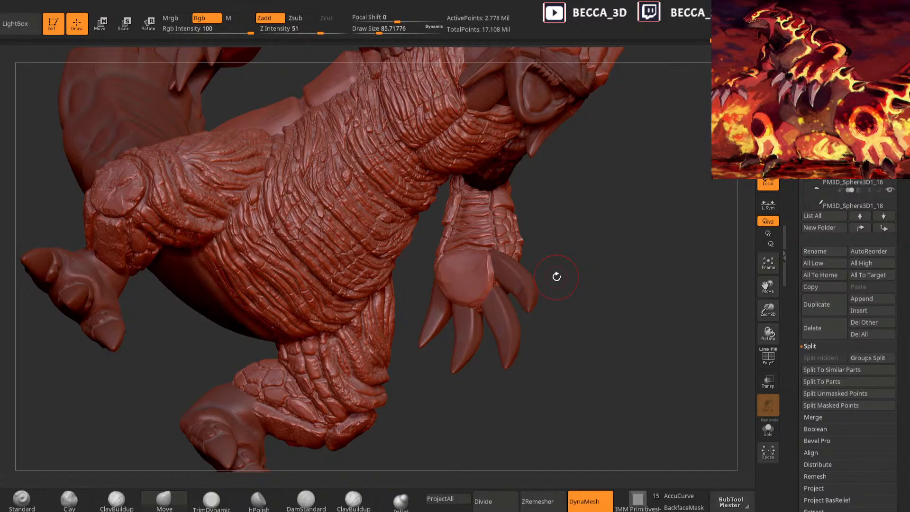
left_click_drag(572, 229, 572, 231)
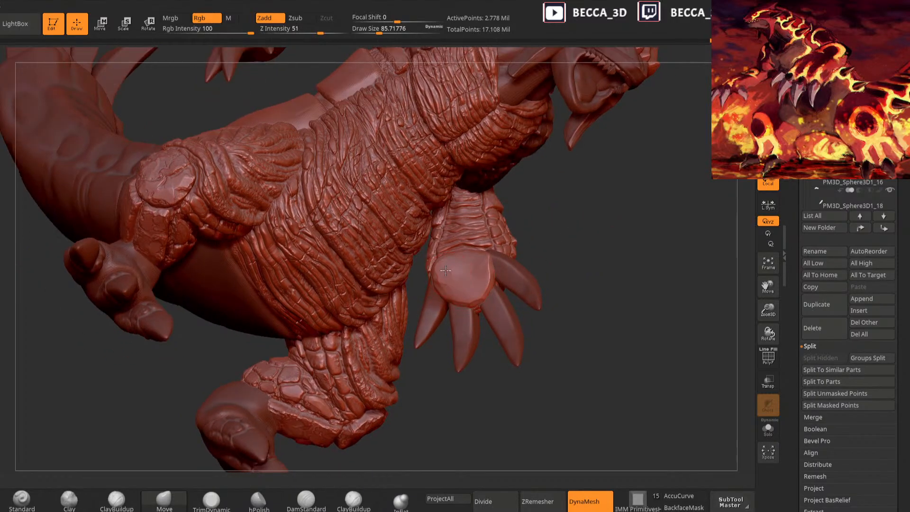
left_click(212, 500)
mouse_move(465, 282)
left_mouse_down()
mouse_move(436, 268)
mouse_move(482, 260)
left_mouse_up()
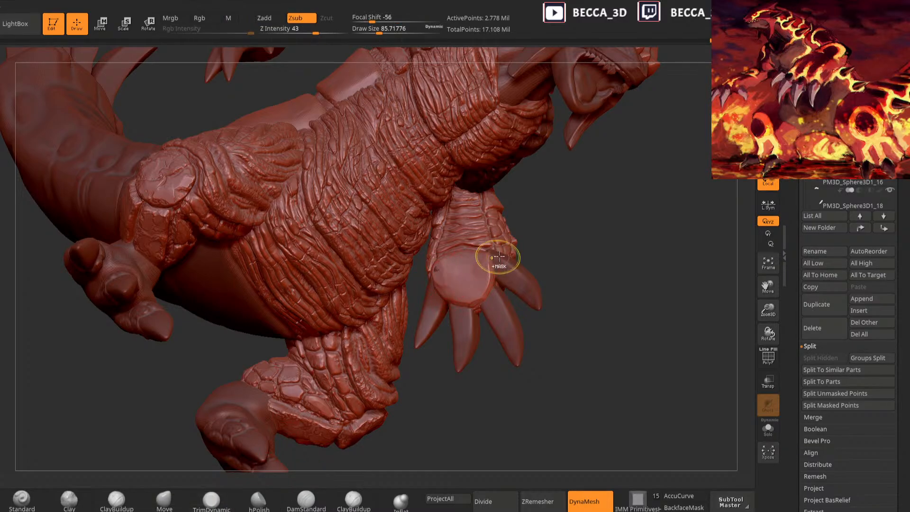
Examine the whole figure from the side and rear to review the arms, back and tail
left_click(434, 304, "alt")
left_click_drag(468, 393, 471, 391, "alt")
key("f")
left_click_drag(589, 316, 512, 268)
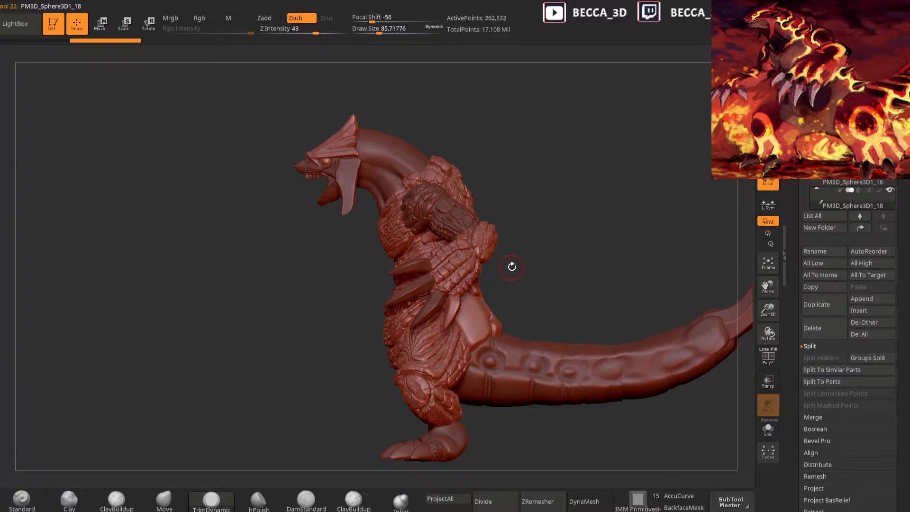
left_click_drag(585, 239, 509, 287)
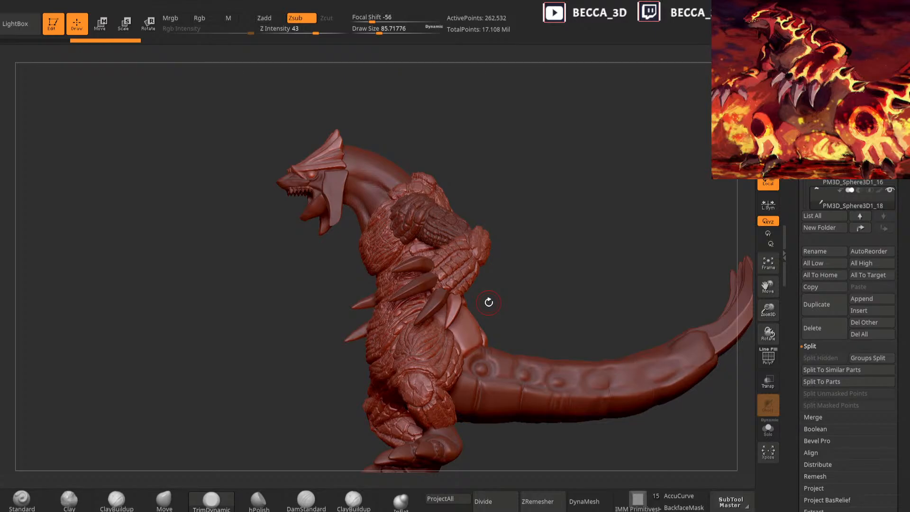
left_click_drag(555, 252, 628, 177)
left_click(688, 155, "shift")
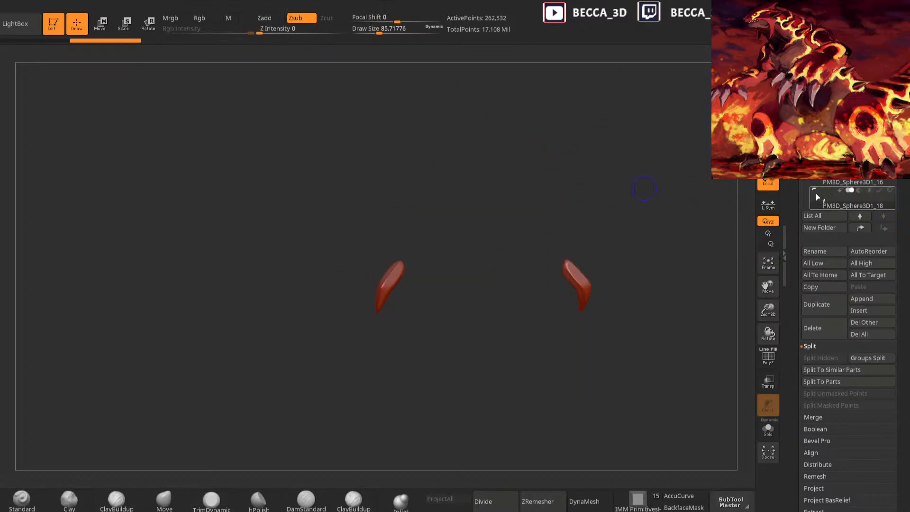
left_click(891, 190, "shift")
left_click(517, 255, "alt")
left_click(818, 197)
Select the back armour mesh and hide all the other subtools
left_click(489, 308, "alt")
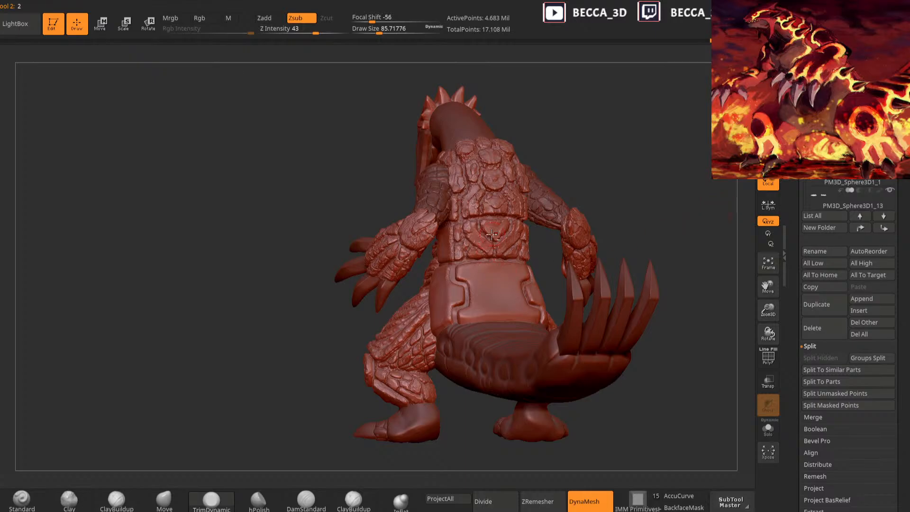
key("ctrl+shift")
left_click(890, 166, "shift")
mouse_move(545, 159)
left_mouse_down()
mouse_move(603, 162)
mouse_move(584, 254)
mouse_move(575, 229)
mouse_move(557, 240)
mouse_move(555, 223)
left_mouse_up()
Carve a vertical crack into the side strip beside the large smooth plate with DamStandard at draw size about 28
mouse_move(468, 185)
left_mouse_down()
mouse_move(463, 218)
mouse_move(538, 198)
mouse_move(517, 203)
left_mouse_up()
key("space")
key("space")
left_click_drag(429, 206, 423, 207)
left_click(306, 498)
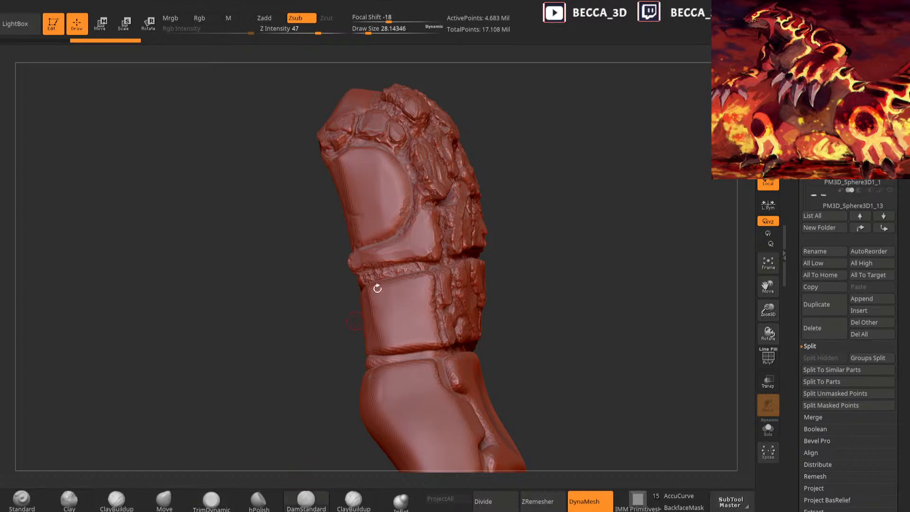
mouse_move(424, 205)
left_mouse_down()
mouse_move(416, 247)
mouse_move(431, 267)
left_mouse_up()
mouse_move(532, 207)
left_mouse_down()
mouse_move(534, 193)
mouse_move(552, 195)
left_mouse_up()
left_click_drag(428, 240, 445, 312)
Cut short cracks with DamStandard along the narrow band under the large side plate, splitting it into small stone blocks
mouse_move(532, 259)
left_mouse_down()
mouse_move(550, 248)
mouse_move(565, 201)
mouse_move(579, 223)
left_mouse_up()
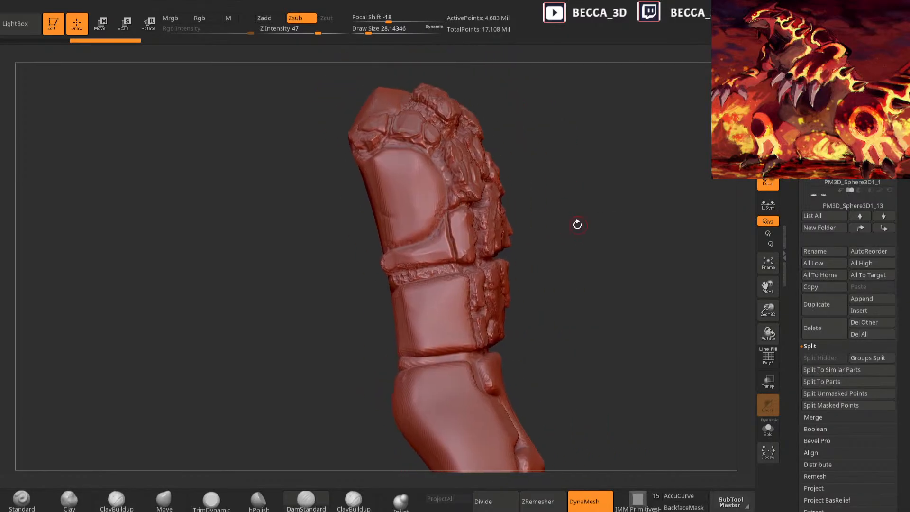
left_click_drag(548, 261, 584, 234)
left_click_drag(440, 260, 457, 258)
left_click_drag(545, 215, 513, 224)
mouse_move(455, 212)
left_mouse_down()
mouse_move(460, 230)
mouse_move(435, 257)
left_mouse_up()
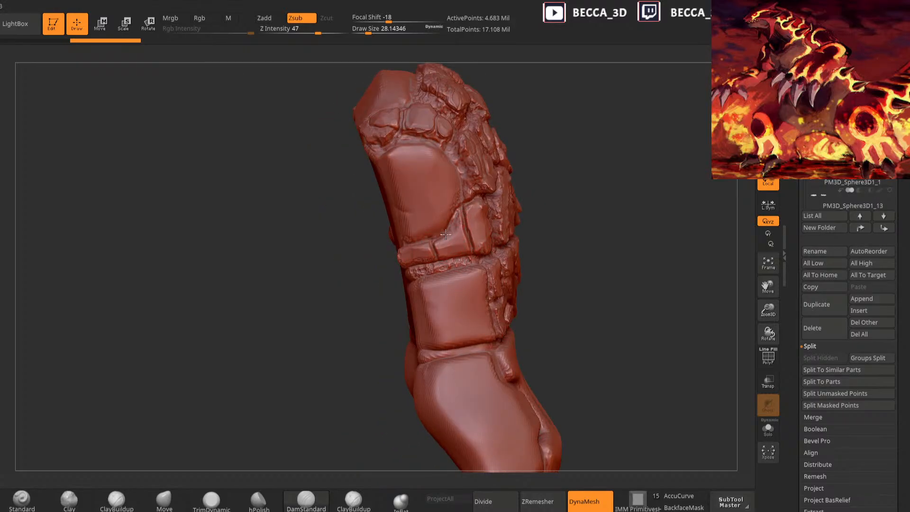
mouse_move(530, 227)
left_mouse_down()
mouse_move(528, 209)
mouse_move(590, 191)
mouse_move(575, 184)
left_mouse_up()
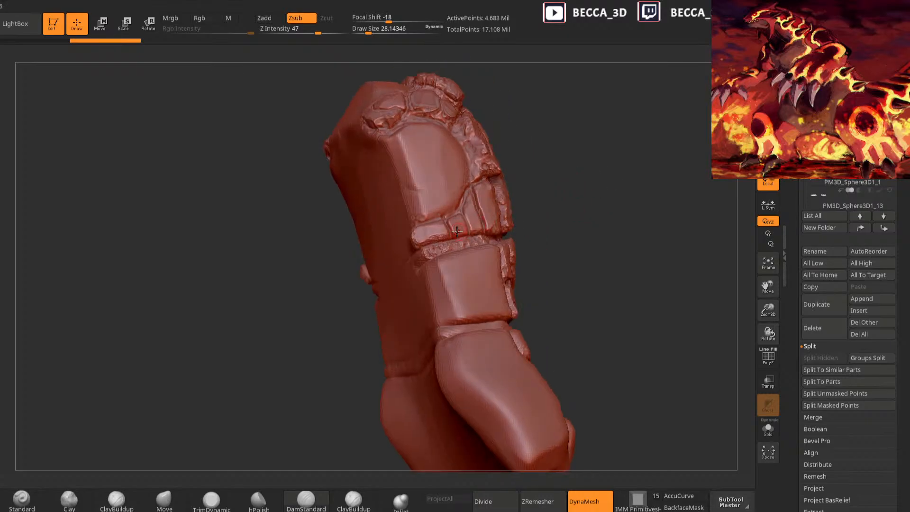
right_click_drag(426, 238, 440, 229)
Carve a vertical and a horizontal crack across the smooth side plate of the middle back segment with DamStandard
mouse_move(546, 204)
left_mouse_down()
mouse_move(579, 197)
mouse_move(529, 192)
mouse_move(583, 196)
mouse_move(459, 215)
left_mouse_up()
left_click_drag(458, 266, 465, 287)
left_click_drag(656, 187, 704, 187)
left_click_drag(467, 282, 402, 295)
mouse_move(525, 215)
left_mouse_down()
mouse_move(540, 217)
mouse_move(515, 219)
left_mouse_up()
left_click_drag(453, 246, 395, 269)
Divide the lower half of the middle segment's side plate with short vertical DamStandard cracks and smooth out stray marks
mouse_move(547, 187)
left_mouse_down()
mouse_move(507, 203)
mouse_move(395, 302)
left_mouse_up()
mouse_move(520, 221)
left_mouse_down()
mouse_move(553, 219)
mouse_move(478, 220)
left_mouse_up()
mouse_move(522, 243)
left_mouse_down()
mouse_move(535, 230)
mouse_move(508, 233)
left_mouse_up()
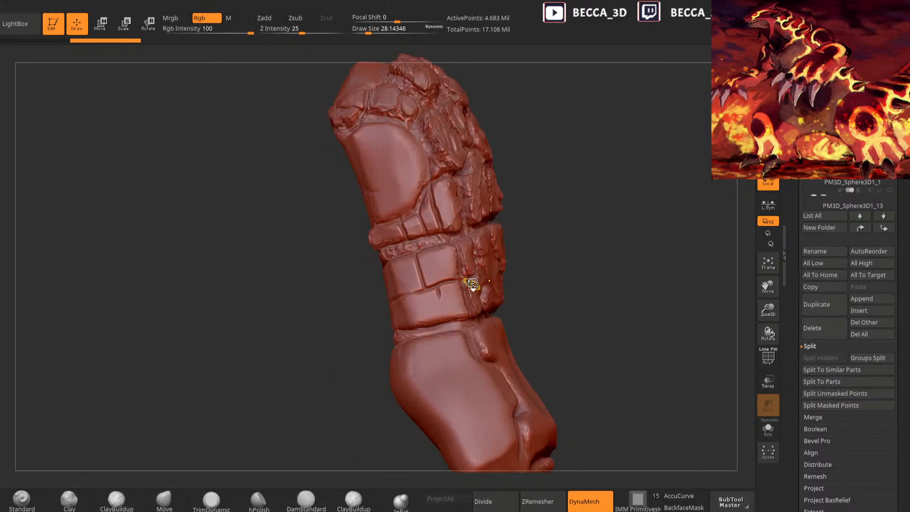
mouse_move(439, 297)
left_mouse_down()
mouse_move(465, 318)
mouse_move(451, 312)
mouse_move(450, 282)
left_mouse_up()
key("shift")
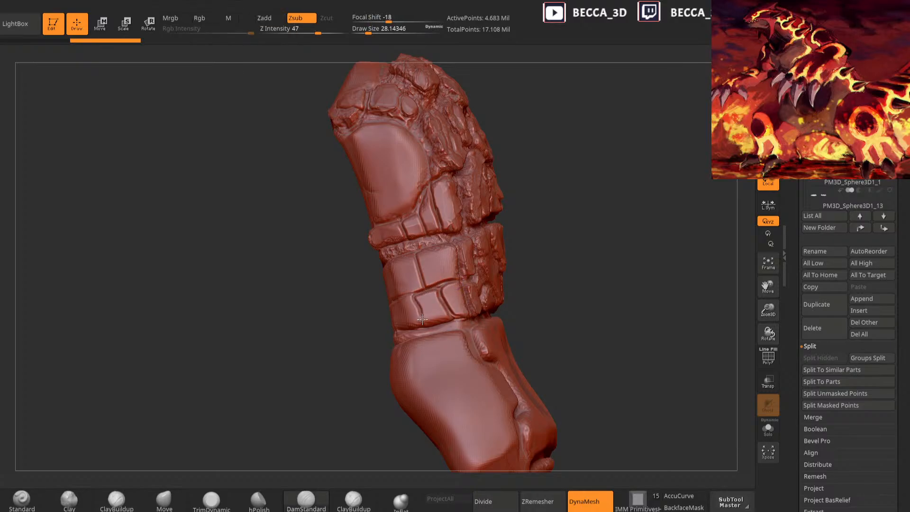
mouse_move(503, 268)
left_mouse_down()
mouse_move(523, 220)
mouse_move(391, 363)
left_mouse_up()
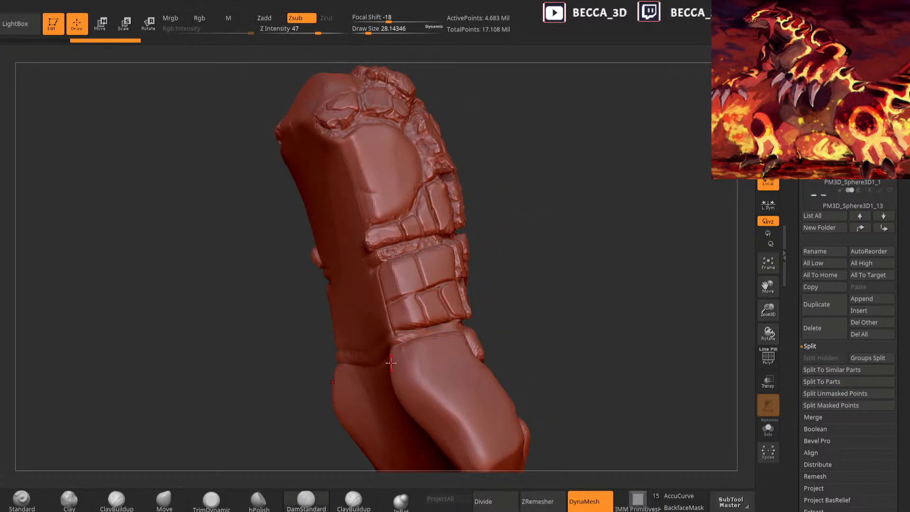
Carve a vertical groove with DamStandard through the upper row of side plates, beside the smooth flat face of the body
mouse_move(474, 256)
left_mouse_down()
mouse_move(498, 211)
mouse_move(498, 222)
left_mouse_up()
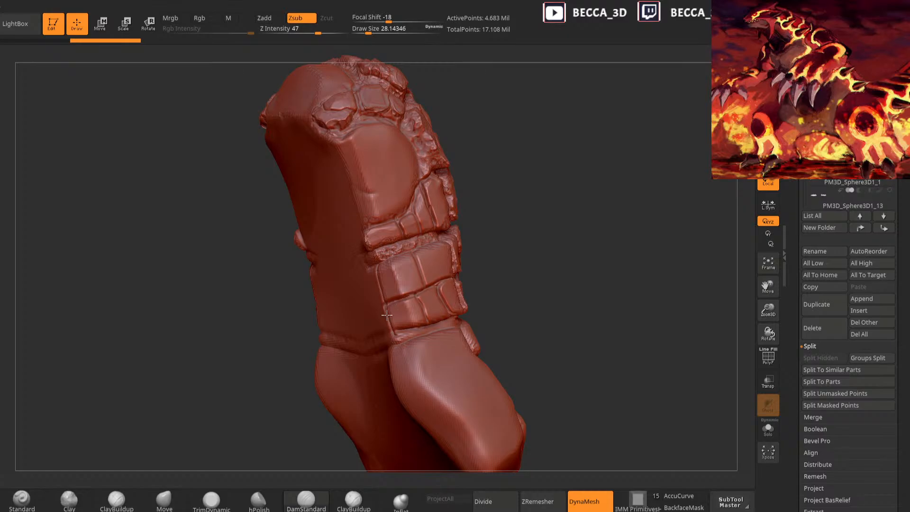
mouse_move(475, 276)
left_mouse_down()
mouse_move(497, 234)
mouse_move(446, 268)
left_mouse_up()
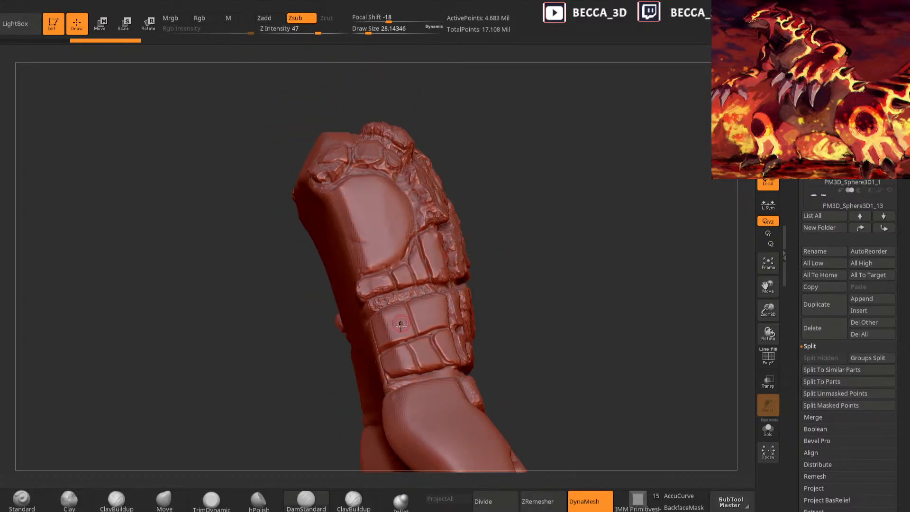
left_click_drag(484, 220, 441, 273)
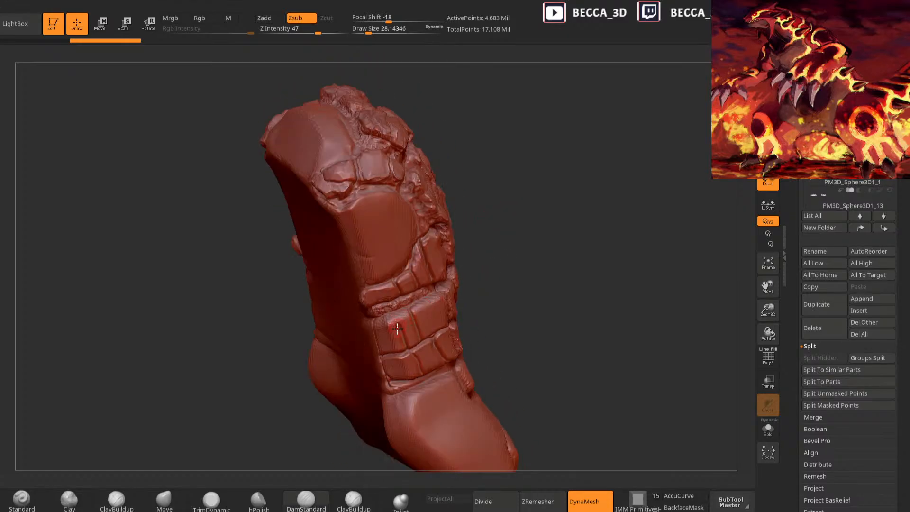
left_click_drag(526, 259, 511, 248)
left_click_drag(375, 325, 374, 337)
mouse_move(523, 241)
left_mouse_down()
mouse_move(510, 235)
mouse_move(528, 220)
left_mouse_up()
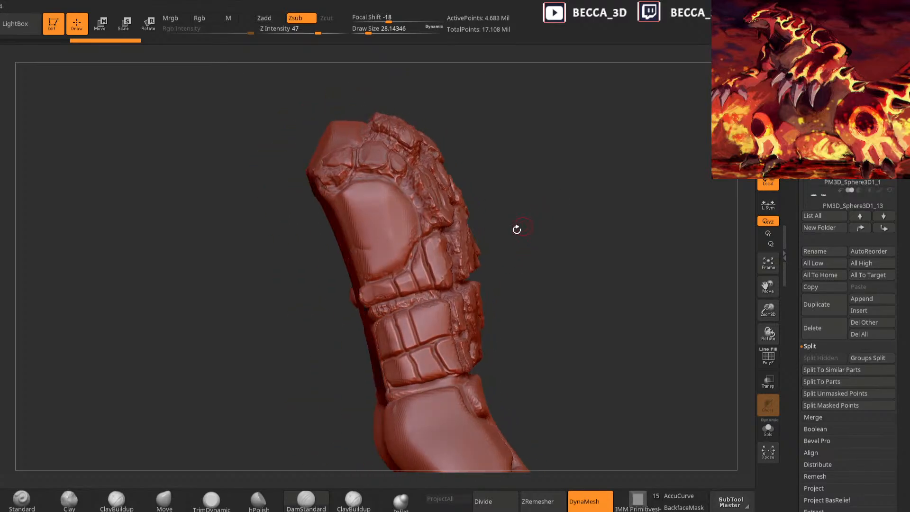
Undo and redo the last groove stroke to compare the side plates with and without it
left_click_drag(532, 255, 514, 241)
left_click_drag(567, 219, 575, 212)
key("ctrl+z")
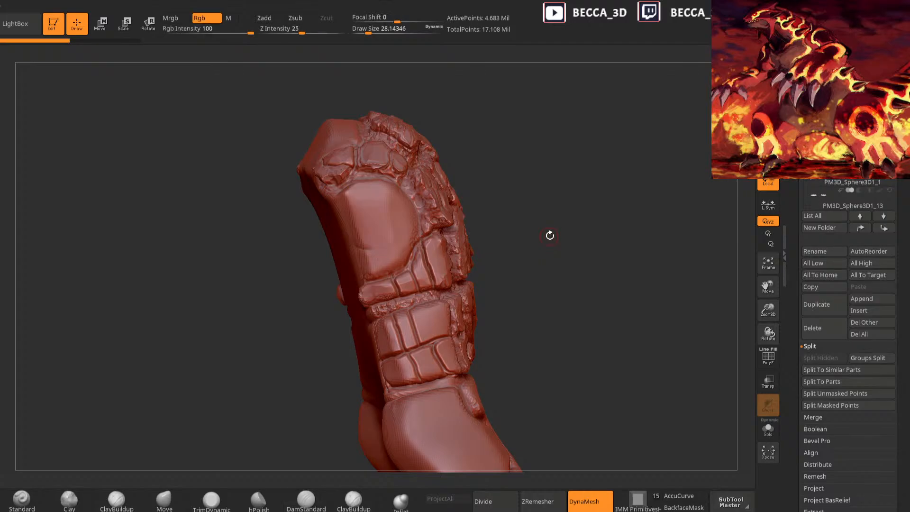
left_click_drag(549, 235, 502, 271)
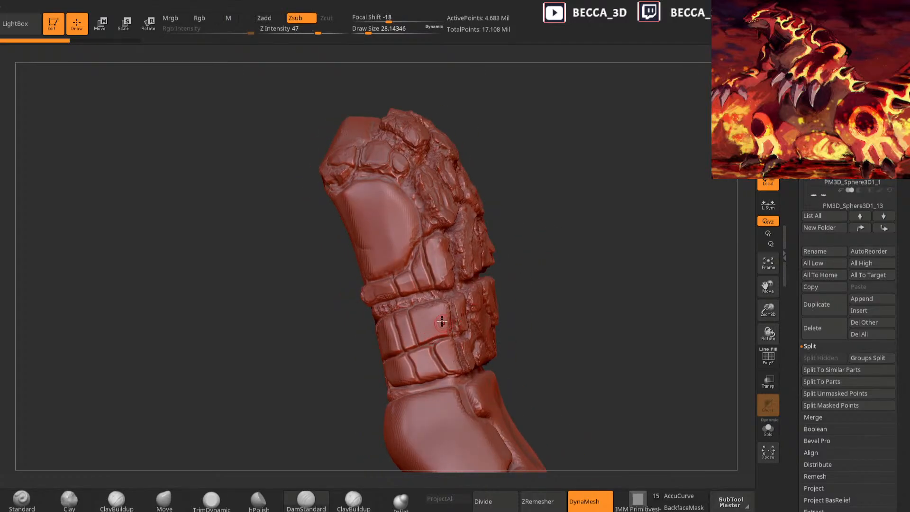
key("ctrl+shift+z")
left_click_drag(583, 280, 530, 272)
key("ctrl+z")
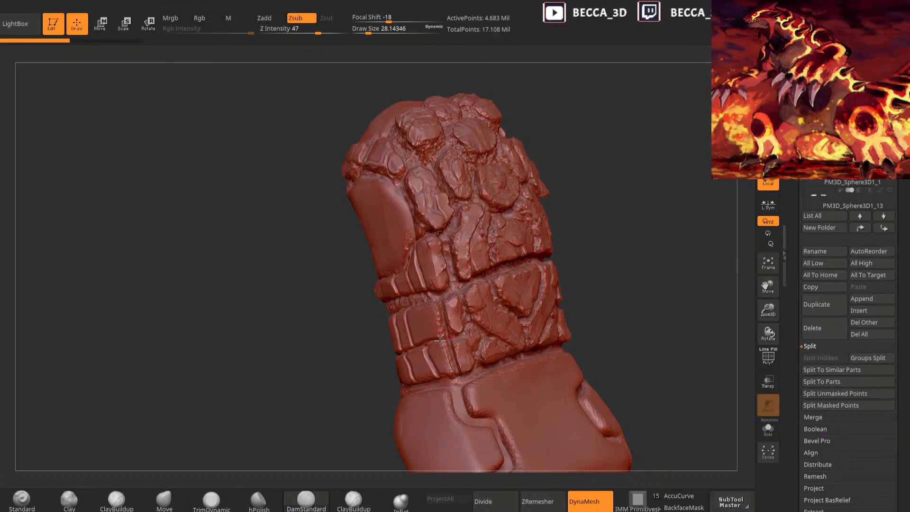
key("ctrl+shift+z")
left_click_drag(572, 219, 633, 199)
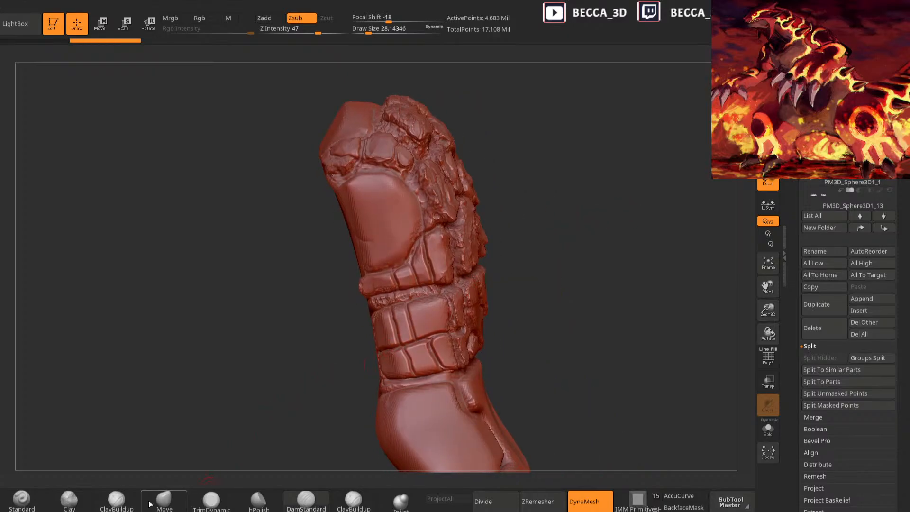
Mask the large plate nearest the rocky side in the upper row and invert the mask to isolate it
left_click(116, 501)
key("space")
left_click_drag(422, 344, 456, 339, "ctrl")
left_click_drag(579, 246, 521, 241)
mouse_move(400, 298)
left_mouse_down("ctrl")
mouse_move(413, 351)
mouse_move(409, 337)
left_mouse_up("ctrl")
mouse_move(413, 342)
left_mouse_down("ctrl+alt")
mouse_move(432, 336)
mouse_move(411, 394)
mouse_move(409, 377)
left_mouse_up("ctrl+alt")
mouse_move(453, 334)
left_mouse_down("ctrl+alt")
mouse_move(425, 336)
mouse_move(429, 365)
left_mouse_up("ctrl+alt")
mouse_move(539, 278)
left_mouse_down()
mouse_move(484, 280)
mouse_move(434, 320)
left_mouse_up()
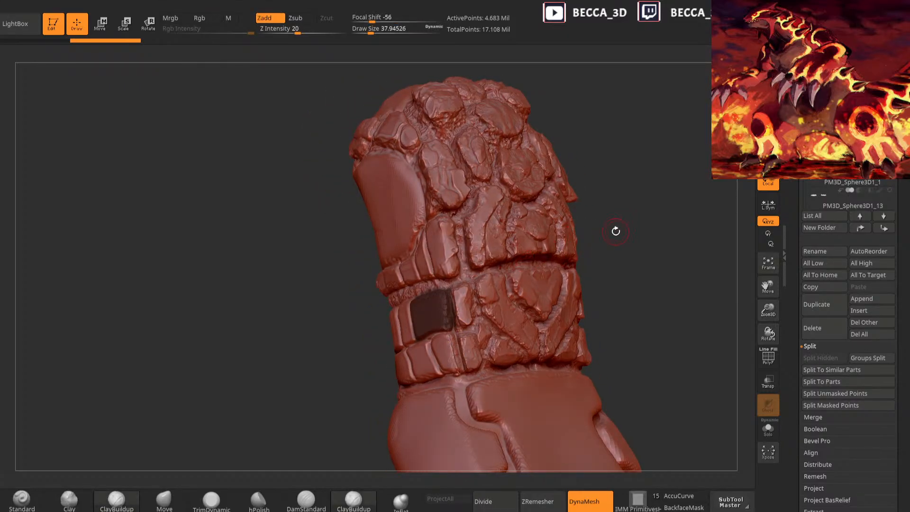
mouse_move(603, 263)
left_mouse_down()
mouse_move(621, 264)
mouse_move(508, 265)
left_mouse_up()
left_click(508, 265, "ctrl")
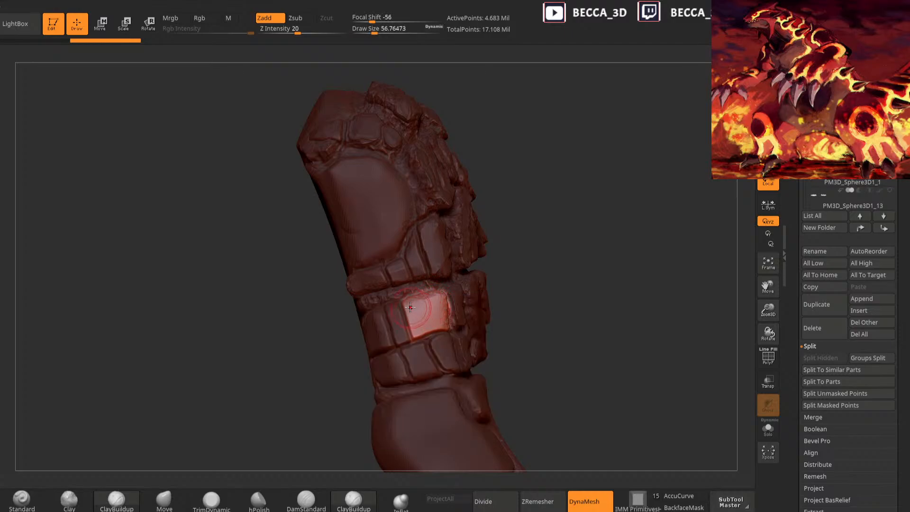
Build up the isolated large plate with Clay and chisel it with TrimDynamic into a chipped rock surface, clearing the mask
left_click(69, 500)
mouse_move(427, 309)
left_mouse_down()
mouse_move(414, 306)
mouse_move(435, 323)
mouse_move(443, 313)
mouse_move(417, 316)
mouse_move(428, 315)
left_mouse_up()
left_click(206, 503)
left_click_drag(524, 238, 483, 242)
mouse_move(433, 302)
left_mouse_down()
mouse_move(429, 317)
mouse_move(440, 302)
left_mouse_up()
mouse_move(578, 216)
left_mouse_down()
mouse_move(533, 221)
mouse_move(573, 227)
left_mouse_up()
key("space")
left_click_drag(579, 216, 577, 216)
left_click_drag(564, 228, 498, 251)
left_click_drag(426, 331, 425, 326)
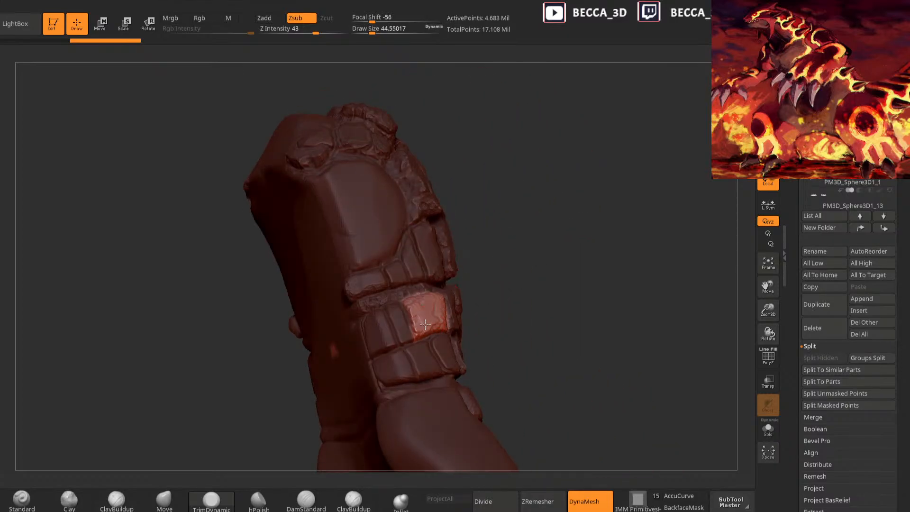
left_click_drag(526, 247, 532, 290, "ctrl")
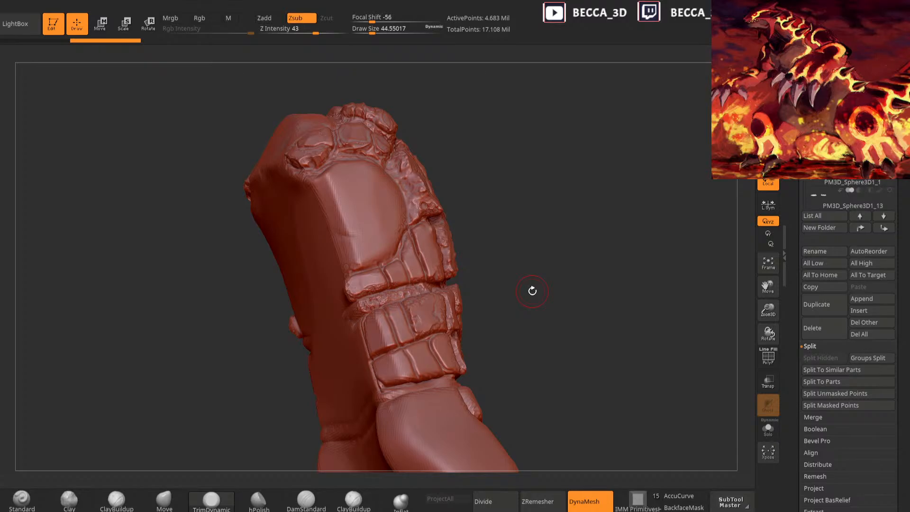
Rework the grooves and edges between the side plates with ClayBuildup at a draw size of about 15.6
mouse_move(533, 291)
left_mouse_down()
mouse_move(542, 311)
mouse_move(489, 266)
mouse_move(464, 275)
left_mouse_up()
mouse_move(529, 254)
left_mouse_down()
mouse_move(522, 236)
mouse_move(498, 247)
left_mouse_up()
left_click_drag(443, 275, 461, 279)
mouse_move(515, 256)
left_mouse_down()
mouse_move(550, 245)
mouse_move(560, 266)
left_mouse_up()
left_click(354, 499)
key("s")
mouse_move(422, 292)
left_mouse_down()
mouse_move(439, 336)
mouse_move(412, 335)
mouse_move(423, 354)
left_mouse_up()
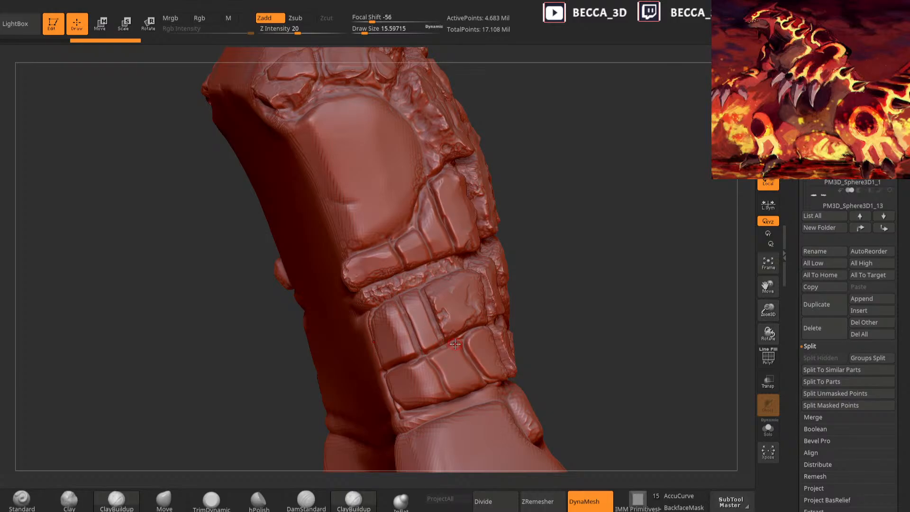
mouse_move(583, 191)
left_mouse_down()
mouse_move(585, 250)
mouse_move(555, 370)
left_mouse_up()
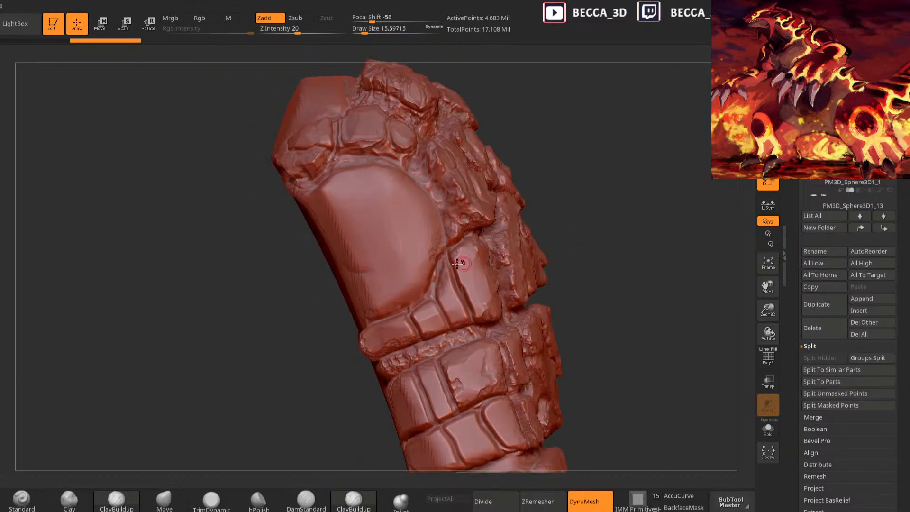
mouse_move(460, 280)
left_mouse_down()
mouse_move(473, 316)
mouse_move(447, 324)
left_mouse_up()
left_click_drag(432, 289, 419, 340)
Mask the plate nearest the rocky side in the lower row and invert the mask
left_click_drag(621, 251, 639, 135, "alt")
left_click_drag(461, 315, 482, 347, "alt")
left_click_drag(496, 290, 528, 337, "alt")
mouse_move(650, 234)
left_mouse_down()
mouse_move(625, 225)
mouse_move(552, 271)
mouse_move(496, 278)
mouse_move(489, 308)
mouse_move(519, 327)
mouse_move(531, 303)
left_mouse_up()
key("ctrl")
left_click_drag(315, 411, 324, 411)
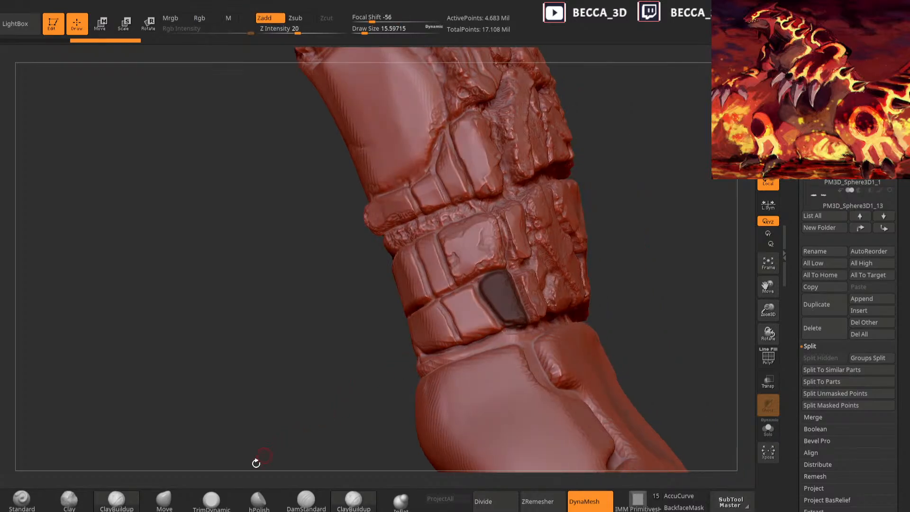
left_click(69, 499)
left_click(619, 196, "ctrl")
Roughen the isolated lower-row plate with alternating Clay and TrimDynamic strokes at a draw size of about 30
key("space")
mouse_move(620, 195)
left_mouse_down()
mouse_move(631, 195)
mouse_move(619, 197)
left_mouse_up()
key("space")
mouse_move(507, 279)
left_mouse_down()
mouse_move(505, 296)
mouse_move(525, 323)
mouse_move(515, 323)
left_mouse_up()
left_click(211, 500)
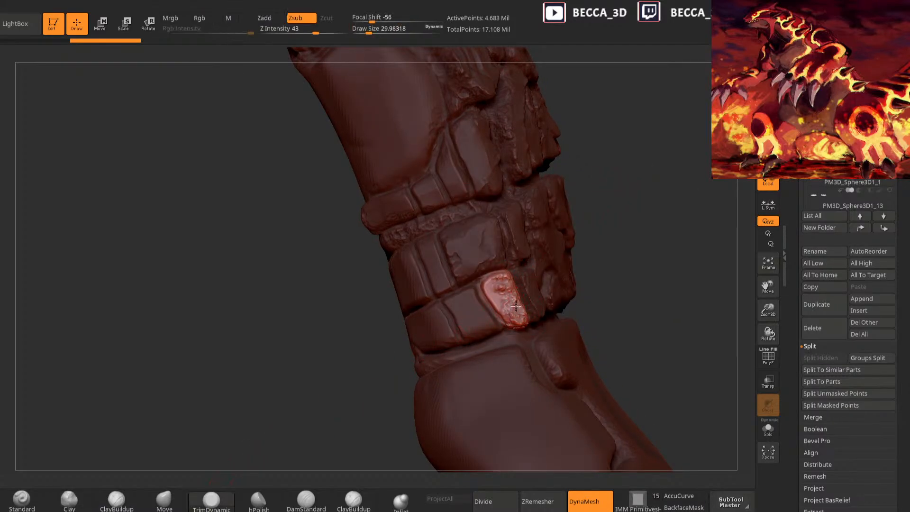
left_click(69, 500)
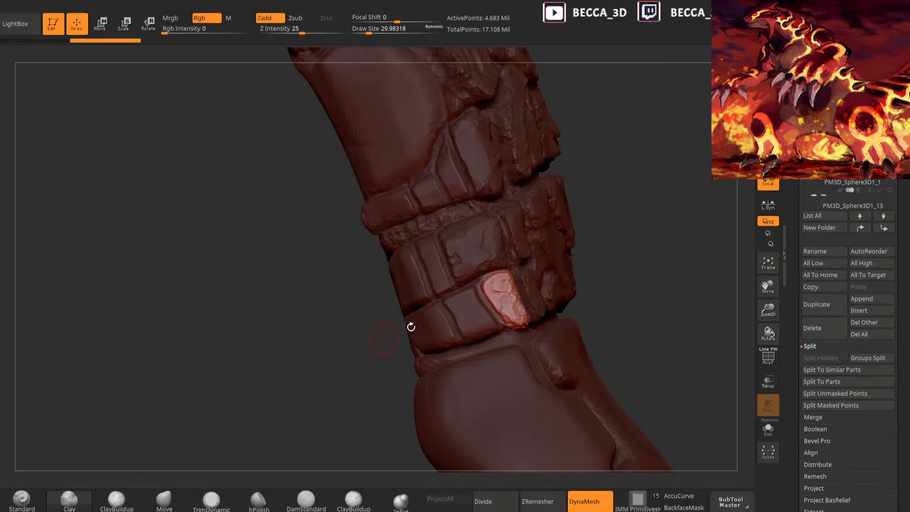
left_click_drag(492, 284, 503, 304)
left_click(211, 500)
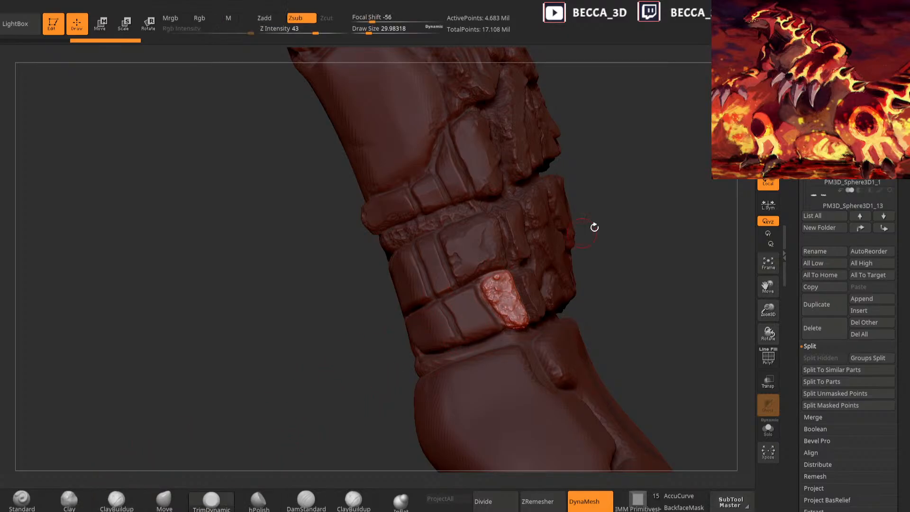
left_click_drag(579, 234, 526, 237)
left_click_drag(500, 287, 516, 315)
Replace the mask with one around the middle plate of the lower row and invert it
mouse_move(525, 271)
right_mouse_down()
mouse_move(638, 203)
mouse_move(574, 263)
right_mouse_up()
mouse_move(407, 396)
right_mouse_down()
mouse_move(636, 206)
mouse_move(632, 232)
mouse_move(616, 227)
right_mouse_up()
mouse_move(488, 294)
left_mouse_down("ctrl")
mouse_move(462, 335)
mouse_move(509, 340)
mouse_move(517, 274)
left_mouse_up("ctrl")
left_click(584, 277, "ctrl")
right_click_drag(587, 257, 612, 210)
mouse_move(612, 208)
left_mouse_down("ctrl")
mouse_move(479, 284)
mouse_move(511, 323)
mouse_move(587, 293)
left_mouse_up("ctrl")
Add Clay texture to the isolated middle plate and flatten it with TrimDynamic, clearing the mask
left_click(69, 498)
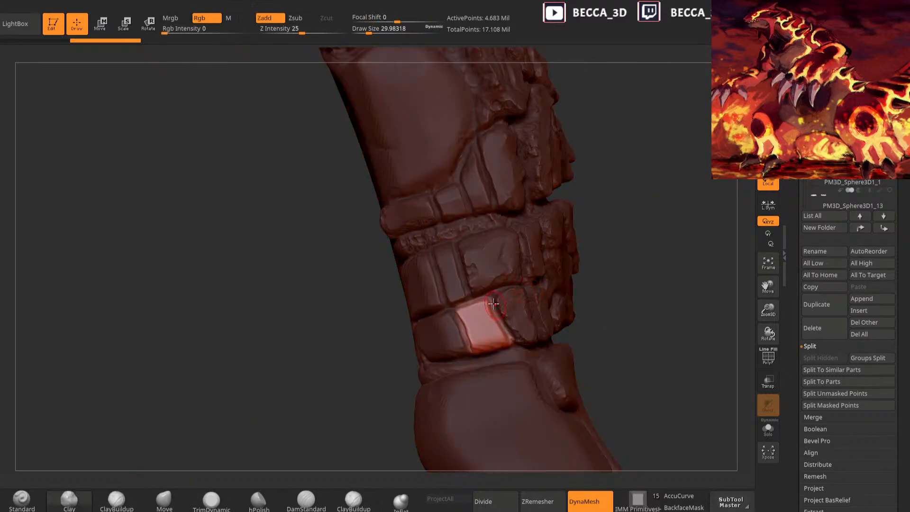
mouse_move(498, 313)
left_mouse_down()
mouse_move(506, 338)
mouse_move(475, 341)
mouse_move(462, 312)
mouse_move(443, 328)
mouse_move(479, 342)
mouse_move(488, 314)
left_mouse_up()
left_click(211, 498)
mouse_move(573, 272)
left_mouse_down()
mouse_move(614, 197)
mouse_move(592, 228)
left_mouse_up()
left_click_drag(647, 222, 649, 259)
left_click_drag(650, 259, 630, 258, "ctrl")
Mask the lower-row plate nearest the smooth flat face and invert the mask
mouse_move(412, 318)
left_mouse_down("ctrl")
mouse_move(461, 309)
mouse_move(448, 356)
mouse_move(409, 323)
left_mouse_up("ctrl")
mouse_move(589, 232)
left_mouse_down()
mouse_move(599, 243)
mouse_move(585, 238)
mouse_move(478, 366)
mouse_move(576, 361)
left_mouse_up()
left_click(615, 255, "ctrl")
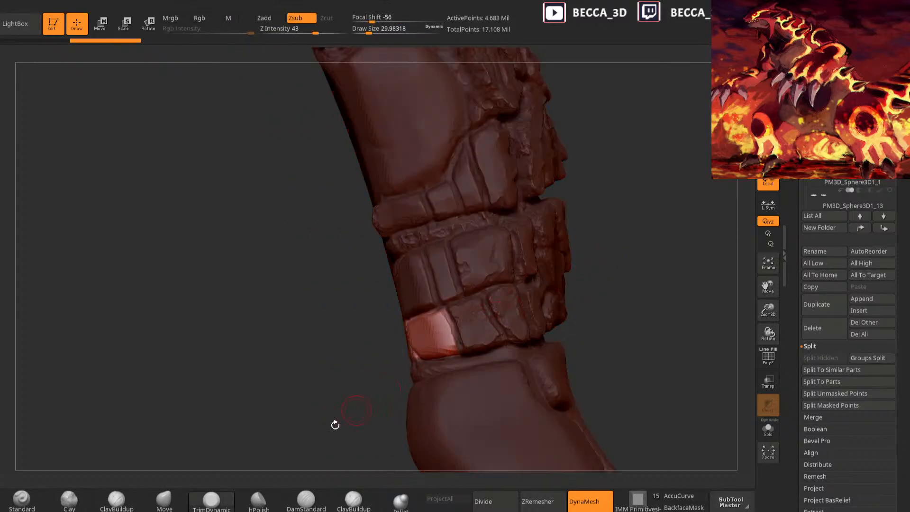
Build up the isolated lower-row plate with Clay at a draw size of about 32 and plane it with TrimDynamic
left_click(69, 501)
key("space")
left_click_drag(626, 231, 647, 233)
mouse_move(458, 353)
left_mouse_down()
mouse_move(462, 331)
mouse_move(434, 353)
left_mouse_up()
key("space")
left_click_drag(294, 445, 252, 487)
left_click(212, 500)
mouse_move(430, 354)
left_mouse_down()
mouse_move(455, 337)
mouse_move(444, 323)
left_mouse_up()
mouse_move(527, 270)
left_mouse_down()
mouse_move(538, 237)
mouse_move(584, 247)
left_mouse_up()
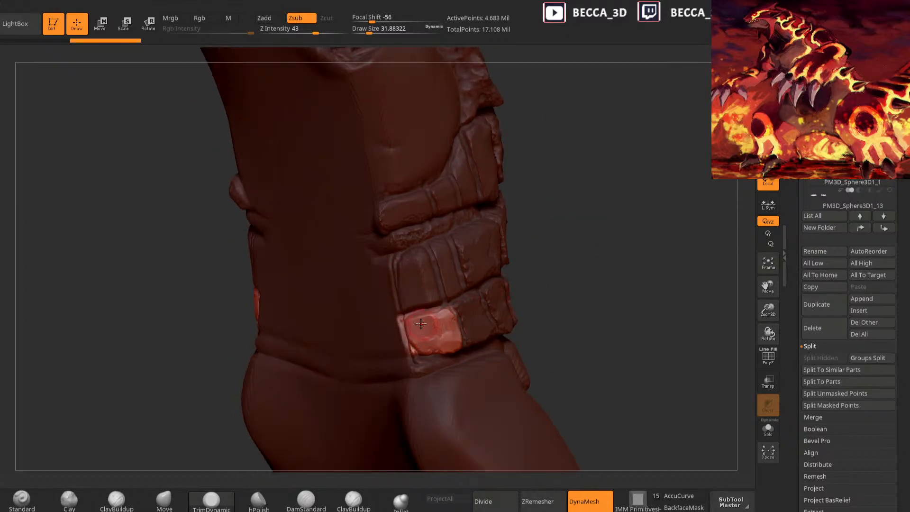
Refine the same plate's surface and inner edge with more Clay and TrimDynamic, undoing the last Clay stroke and clearing the mask
left_click(70, 500)
left_click_drag(533, 269, 584, 250)
mouse_move(421, 320)
left_mouse_down()
mouse_move(411, 327)
mouse_move(420, 345)
left_mouse_up()
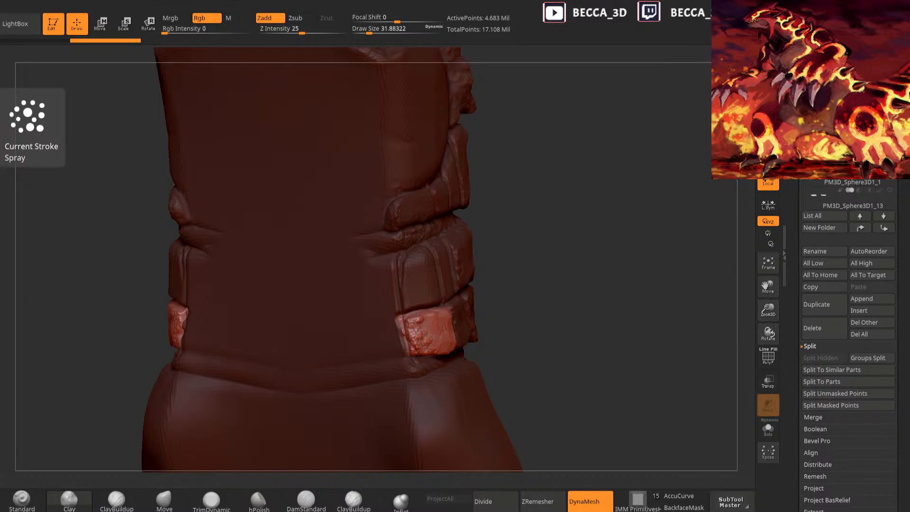
left_click_drag(493, 138, 517, 137)
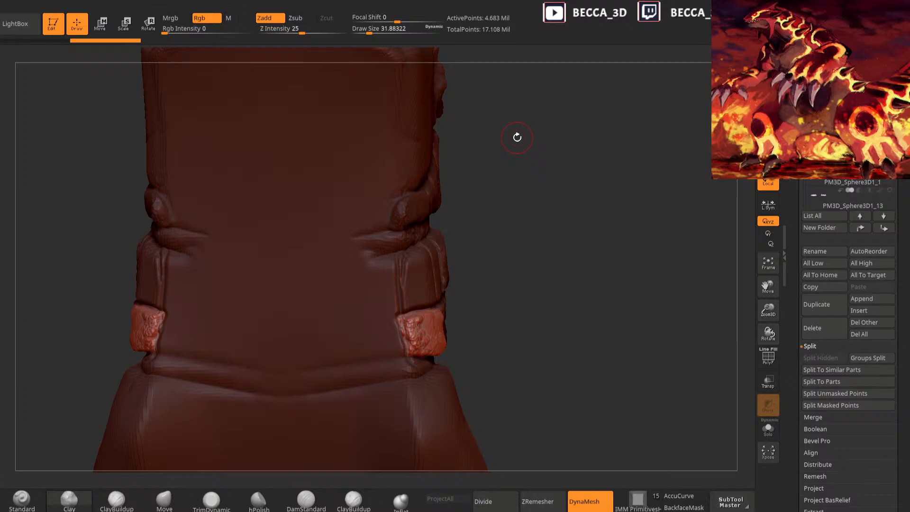
mouse_move(535, 286)
left_mouse_down()
mouse_move(595, 219)
mouse_move(533, 247)
left_mouse_up()
left_click_drag(475, 249, 481, 267)
key("ctrl+z")
left_click(199, 508)
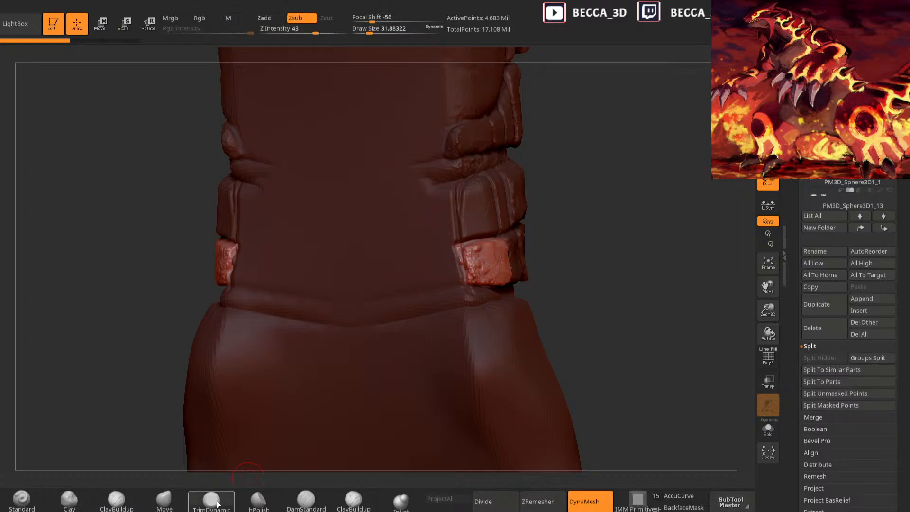
mouse_move(597, 197)
left_mouse_down()
mouse_move(474, 248)
mouse_move(483, 275)
mouse_move(648, 172)
mouse_move(602, 203)
mouse_move(626, 199)
mouse_move(573, 221)
left_mouse_up()
mouse_move(644, 192)
left_mouse_down()
mouse_move(507, 267)
mouse_move(506, 287)
left_mouse_up()
mouse_move(599, 229)
left_mouse_down()
mouse_move(619, 277)
mouse_move(586, 289)
left_mouse_up()
Mask the upper-row plate nearest the smooth flat face and invert the mask
mouse_move(470, 327)
left_mouse_down("ctrl")
mouse_move(499, 324)
mouse_move(514, 301)
mouse_move(481, 267)
mouse_move(468, 300)
left_mouse_up("ctrl")
left_click_drag(625, 258, 538, 299)
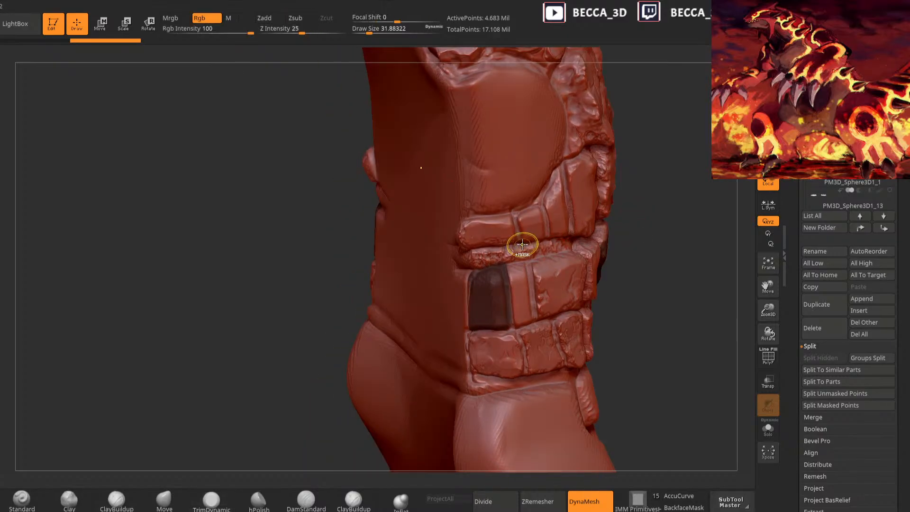
left_click_drag(209, 427, 281, 420)
left_click(118, 500)
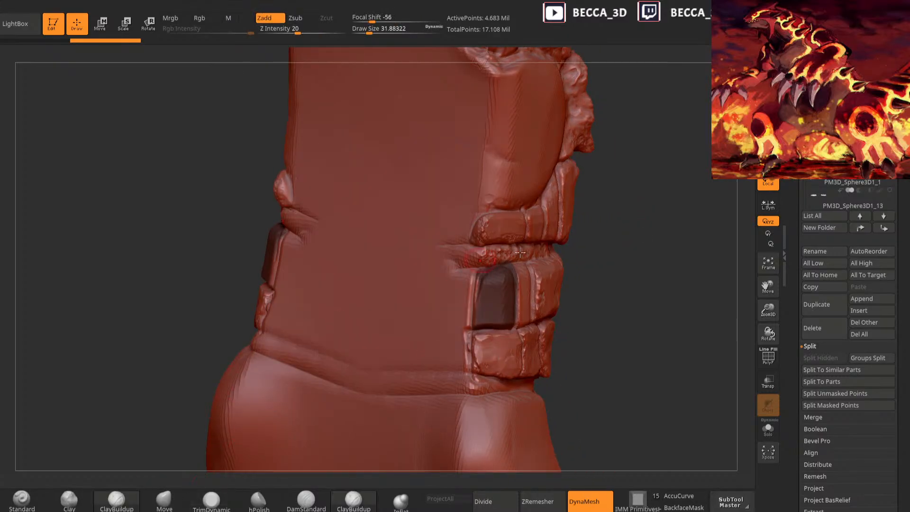
left_click(588, 233, "ctrl")
Try roughing up the isolated upper-row plate with ClayBuildup at a larger draw size
key("s")
mouse_move(589, 233)
left_mouse_down()
mouse_move(544, 222)
mouse_move(505, 269)
mouse_move(564, 236)
left_mouse_up()
mouse_move(617, 224)
left_mouse_down()
mouse_move(559, 227)
mouse_move(492, 265)
mouse_move(546, 245)
left_mouse_up()
key("ctrl+z")
left_click_drag(645, 197, 666, 205)
mouse_move(480, 271)
left_mouse_down()
mouse_move(490, 285)
mouse_move(477, 312)
mouse_move(509, 315)
mouse_move(490, 284)
mouse_move(495, 313)
mouse_move(489, 279)
mouse_move(491, 302)
left_mouse_up()
key("ctrl+z")
Texture the isolated upper-row plate with Clay and TrimDynamic at a draw size of about 49, clearing the mask
left_click(72, 501)
left_click(211, 501)
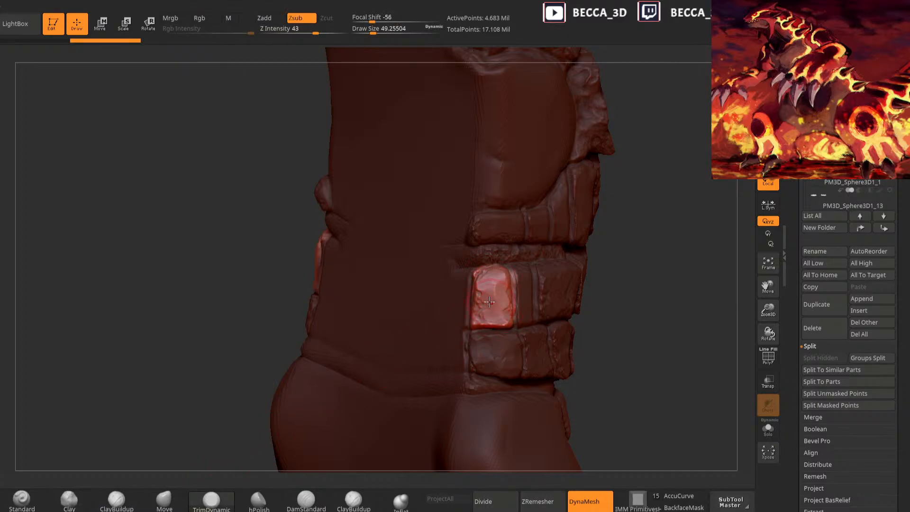
left_click(674, 220, "ctrl")
left_click_drag(673, 220, 657, 262)
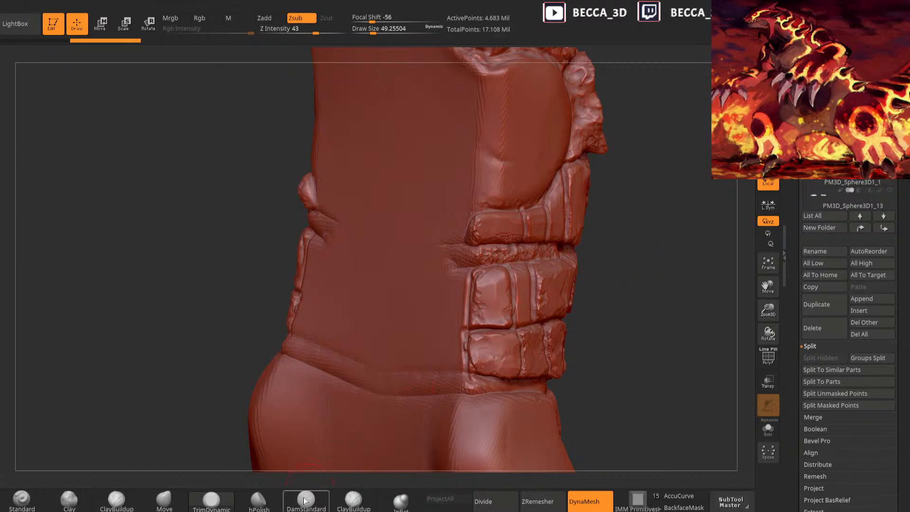
Rework the edges and grooves around the upper-row plates with ClayBuildup at a draw size of about 21
left_click(353, 498)
key("space")
left_click_drag(618, 235, 510, 271)
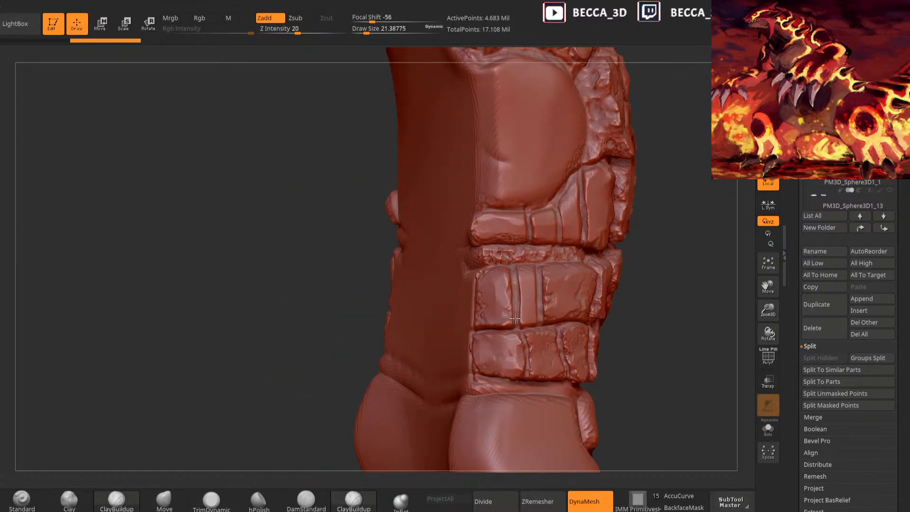
mouse_move(628, 274)
left_mouse_down()
mouse_move(654, 234)
mouse_move(640, 225)
mouse_move(609, 232)
left_mouse_up()
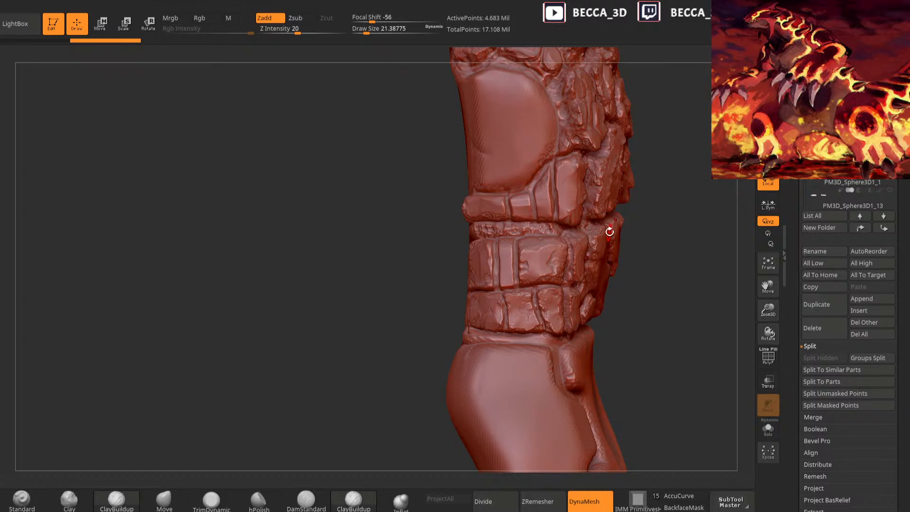
left_click_drag(610, 231, 631, 282)
left_click_drag(494, 236, 500, 277)
left_click_drag(623, 283, 611, 261)
left_click_drag(497, 237, 507, 236)
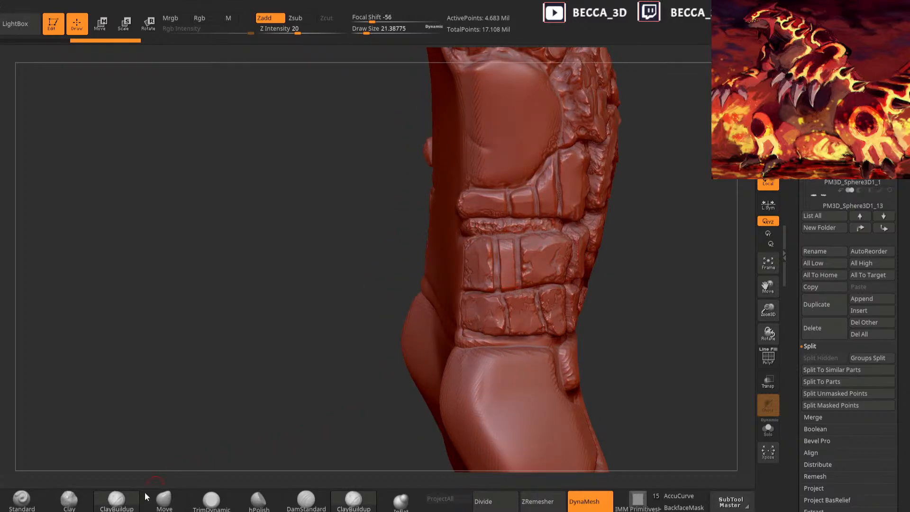
Mask the narrow middle plate of the upper row and invert the mask, with the Clay brush active
left_click(75, 499)
mouse_move(499, 256)
left_mouse_down("ctrl")
mouse_move(506, 243)
mouse_move(516, 263)
mouse_move(513, 287)
mouse_move(499, 279)
mouse_move(499, 259)
mouse_move(501, 289)
mouse_move(513, 287)
left_mouse_up("ctrl")
left_click(644, 204, "ctrl")
Roughen the narrow middle plate with Clay at a draw size of about 32 and flatten it with TrimDynamic, clearing the mask
key("space")
left_click(644, 204)
mouse_move(509, 255)
left_mouse_down()
mouse_move(501, 240)
mouse_move(513, 286)
left_mouse_up()
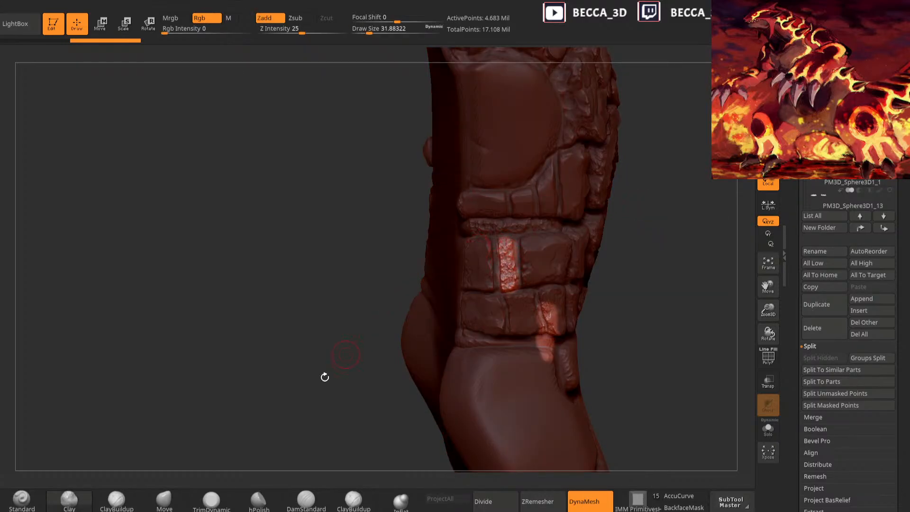
left_click(212, 500)
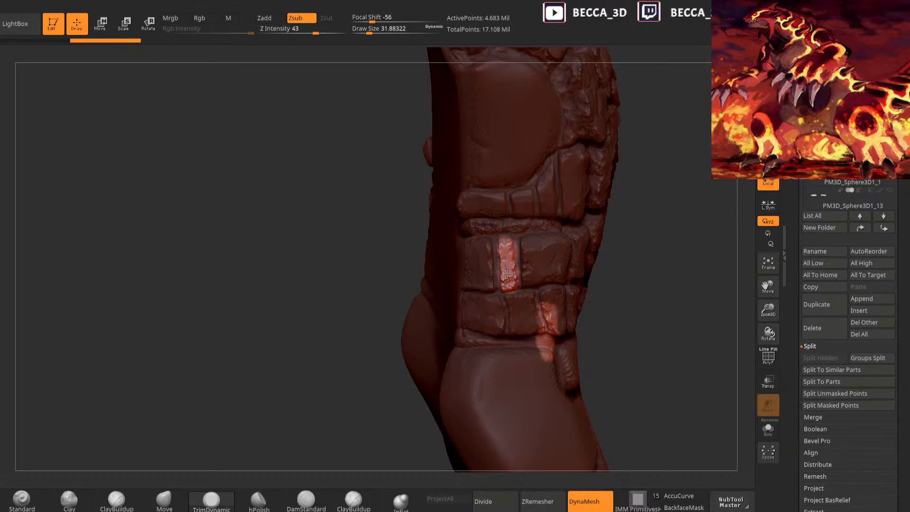
left_click_drag(648, 209, 657, 219, "ctrl")
left_click_drag(621, 245, 642, 241)
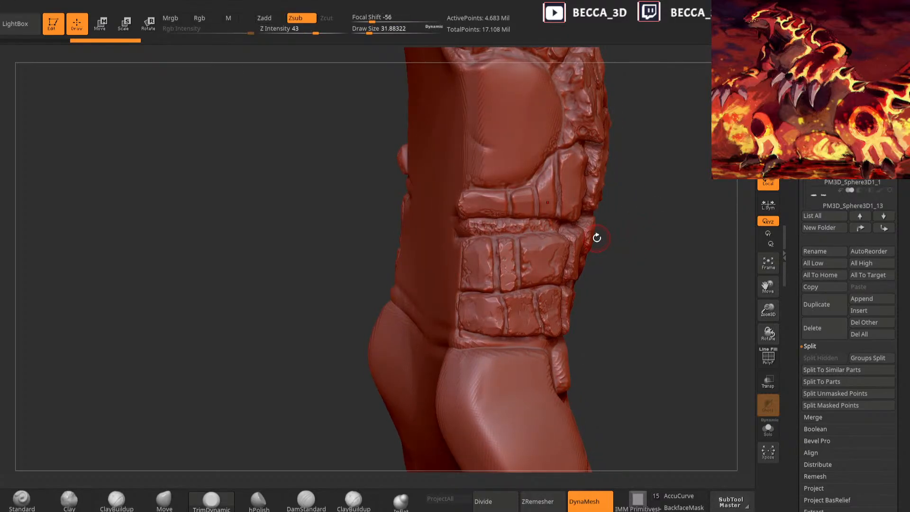
mouse_move(597, 238)
left_mouse_down()
mouse_move(655, 209)
mouse_move(327, 412)
left_mouse_up()
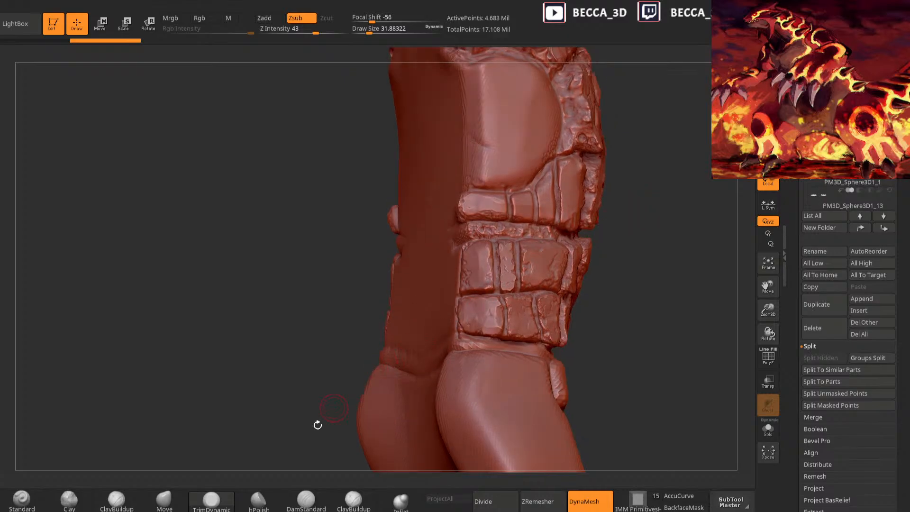
Carve cracks and grooves between the upper-row plates with DamStandard at a draw size of about 20
left_click(306, 500)
key("space")
left_click_drag(630, 209, 578, 216)
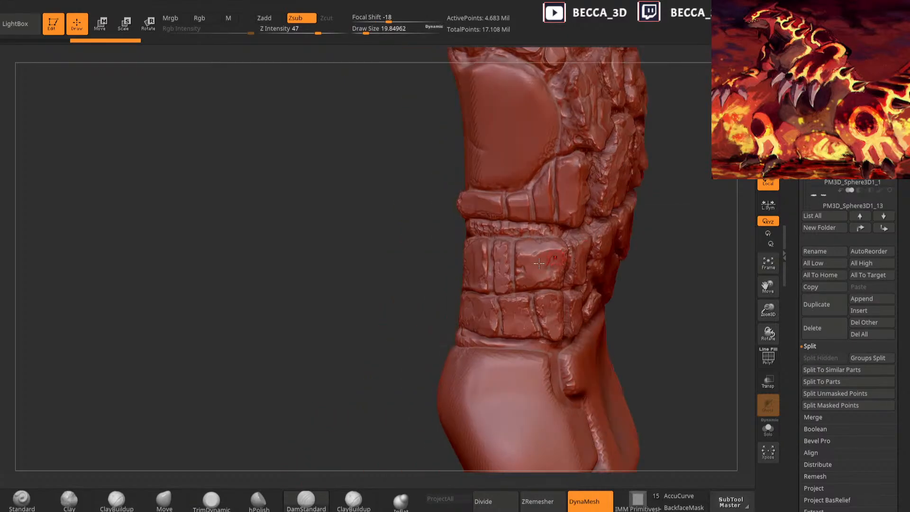
left_click_drag(511, 268, 511, 249)
left_click_drag(633, 221, 671, 205)
left_click_drag(516, 256, 517, 292)
mouse_move(647, 226)
left_mouse_down()
mouse_move(671, 222)
mouse_move(613, 185)
left_mouse_up()
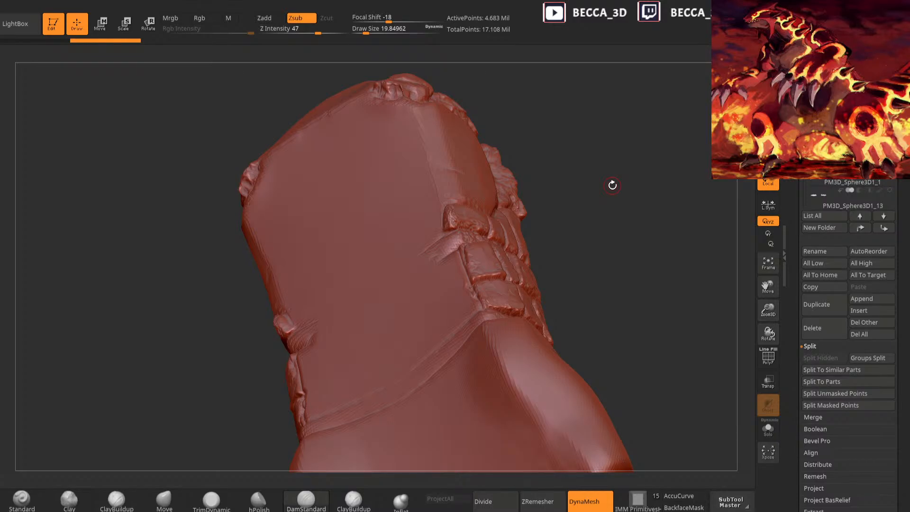
mouse_move(635, 186)
left_mouse_down()
mouse_move(632, 220)
mouse_move(612, 256)
mouse_move(634, 262)
mouse_move(586, 268)
left_mouse_up()
Flatten the rough strip above the upper row and its neighbouring plate edges with TrimDynamic at a draw size of about 30
left_click(212, 500)
key("space")
left_click_drag(445, 278, 438, 279)
right_click_drag(467, 264, 452, 278)
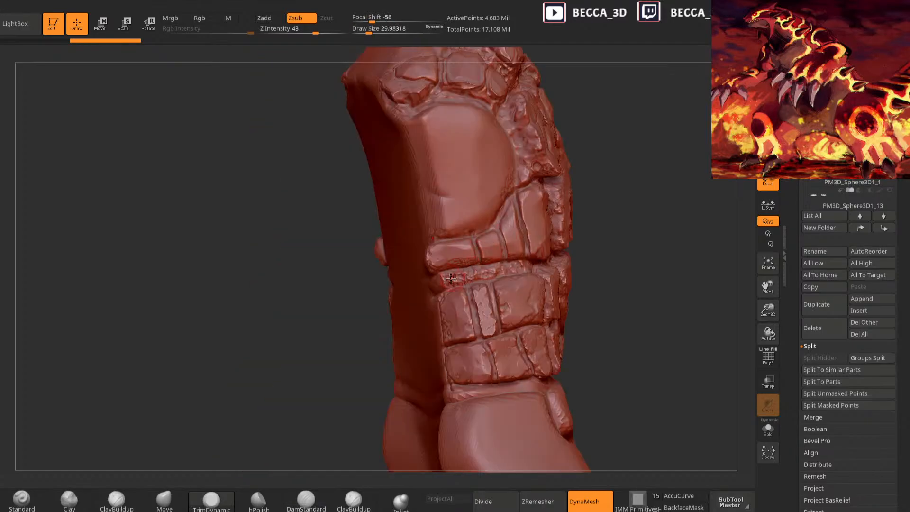
mouse_move(614, 225)
left_mouse_down()
mouse_move(603, 216)
mouse_move(581, 220)
mouse_move(498, 264)
left_mouse_up()
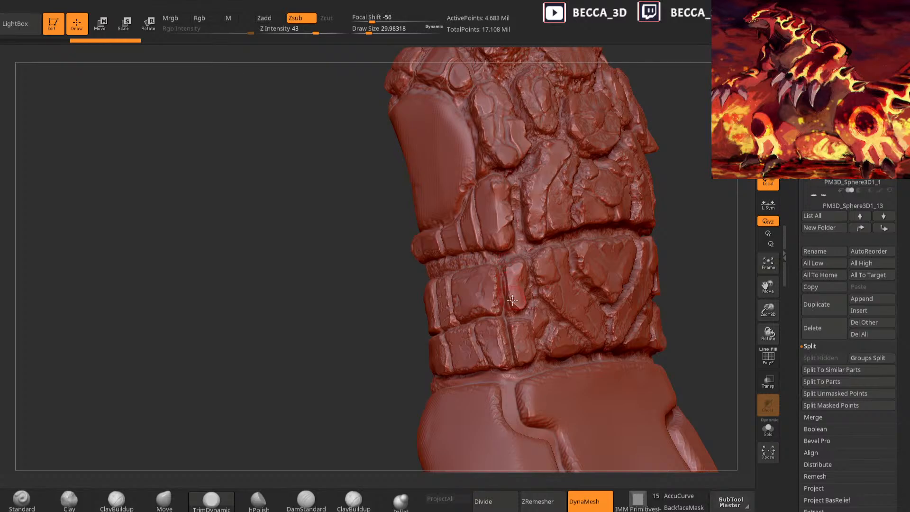
mouse_move(674, 195)
left_mouse_down()
mouse_move(674, 188)
mouse_move(676, 215)
mouse_move(676, 198)
mouse_move(641, 252)
mouse_move(343, 444)
left_mouse_up()
Build up rough edges around the plates beneath the large smooth plate with ClayBuildup at a draw size of about 18
left_click(76, 503)
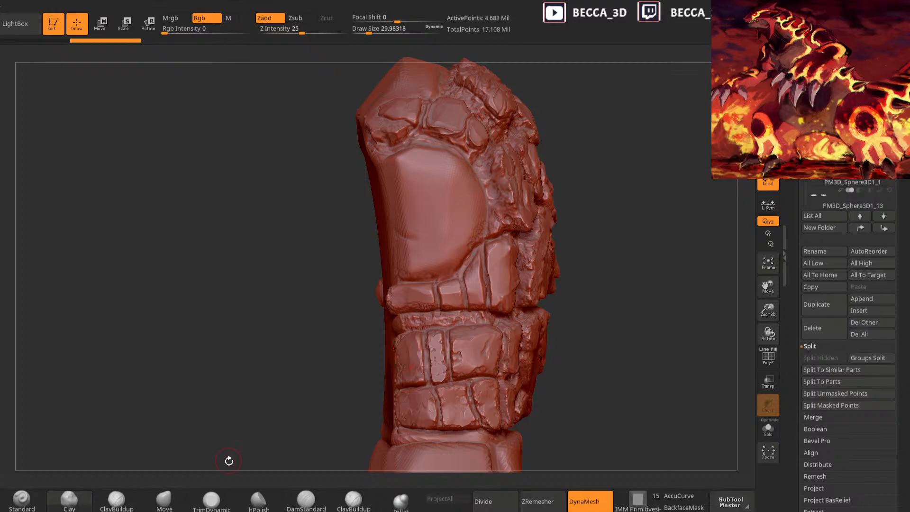
left_click(116, 500)
key("space")
left_click_drag(586, 221, 582, 219)
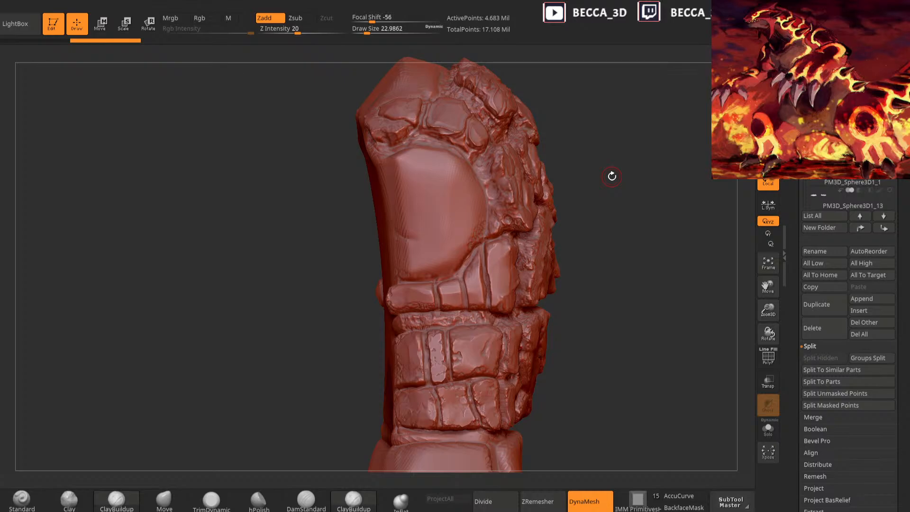
key("space")
mouse_move(602, 221)
left_mouse_down()
mouse_move(604, 238)
mouse_move(628, 214)
mouse_move(642, 246)
mouse_move(621, 241)
left_mouse_up()
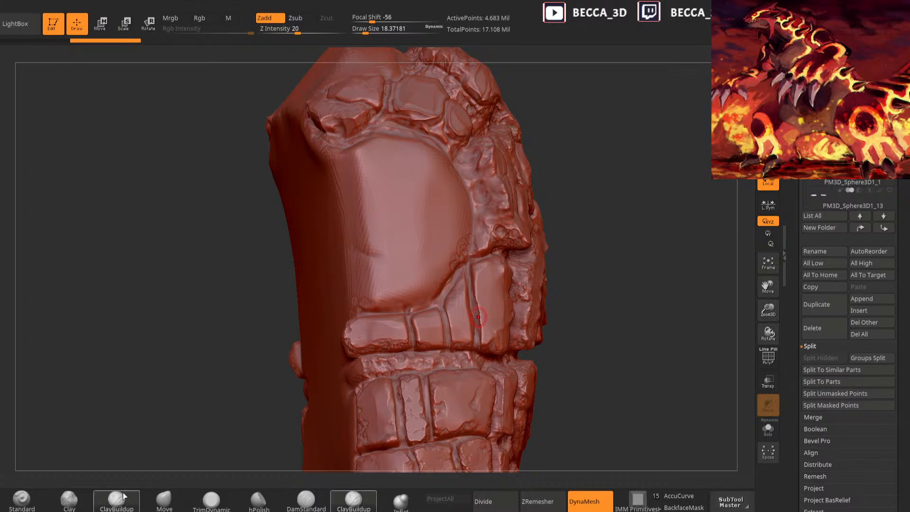
Flatten the edges of the plates beneath the large smooth plate with TrimDynamic at a draw size of about 18
left_click(212, 509)
mouse_move(631, 225)
left_mouse_down()
mouse_move(589, 229)
mouse_move(570, 253)
left_mouse_up()
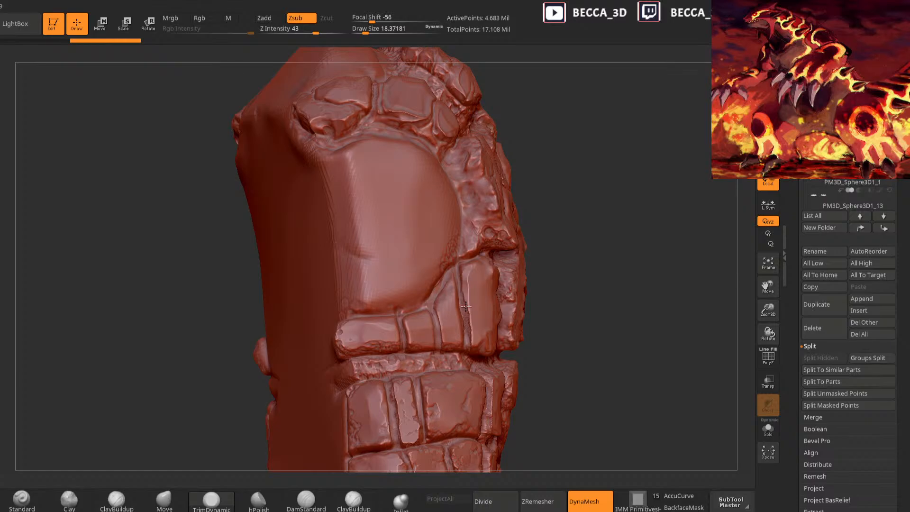
left_click_drag(530, 304, 464, 316)
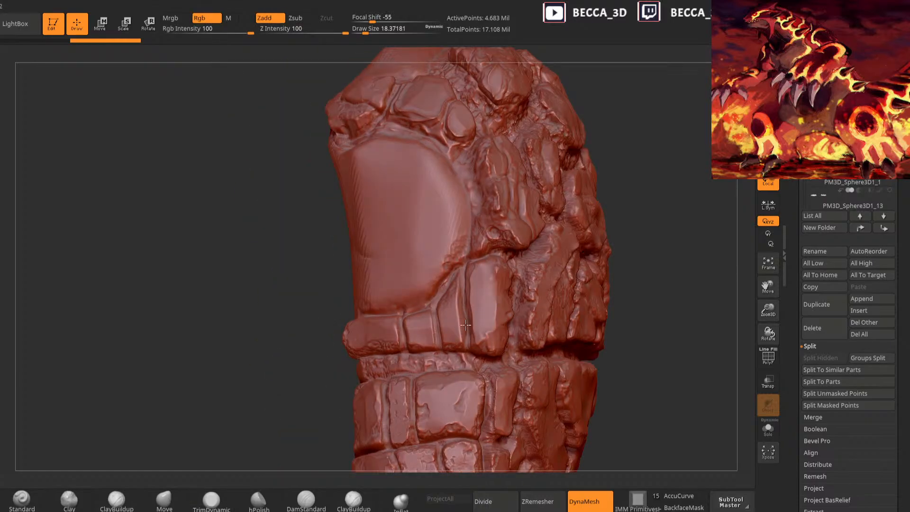
left_click_drag(646, 204, 619, 218)
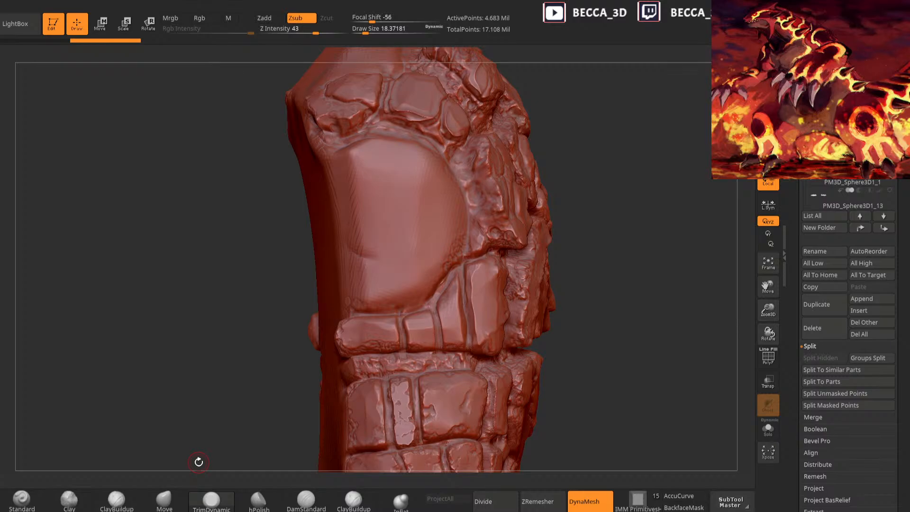
Isolate the slanted plate with an inverted mask, texture it with Clay and TrimDynamic at a draw size of about 30, and clear the mask
left_click(69, 498)
key("space")
mouse_move(552, 225)
left_mouse_down()
mouse_move(605, 220)
mouse_move(450, 298)
mouse_move(461, 353)
mouse_move(470, 304)
left_mouse_up()
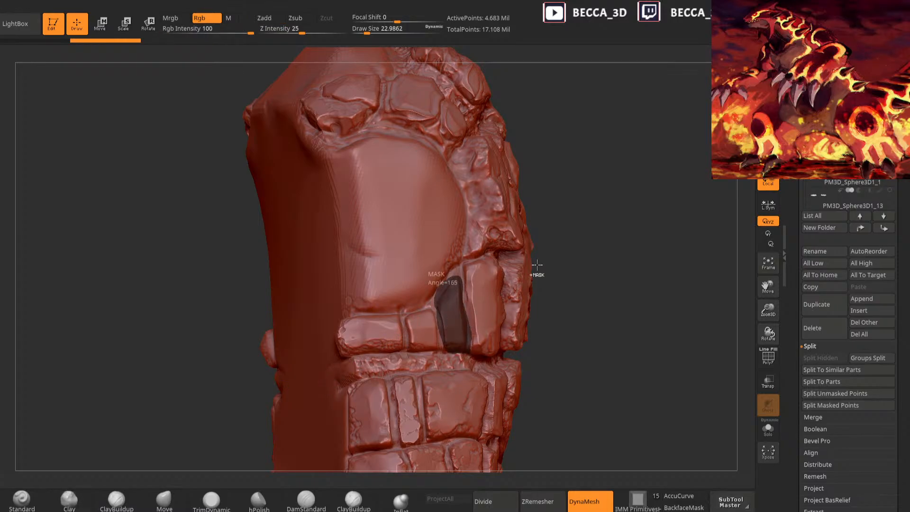
left_click(564, 251, "ctrl")
mouse_move(616, 223)
left_mouse_down()
mouse_move(435, 300)
mouse_move(433, 325)
mouse_move(457, 282)
left_mouse_up()
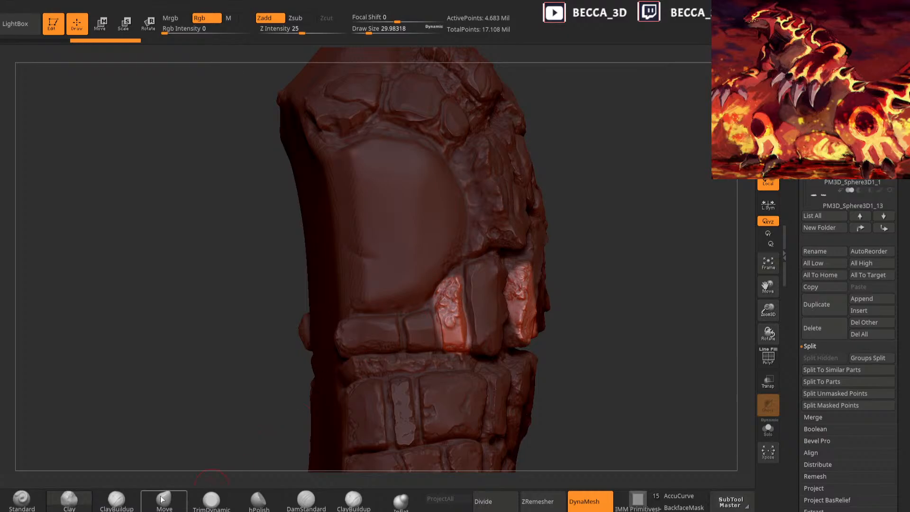
left_click(212, 499)
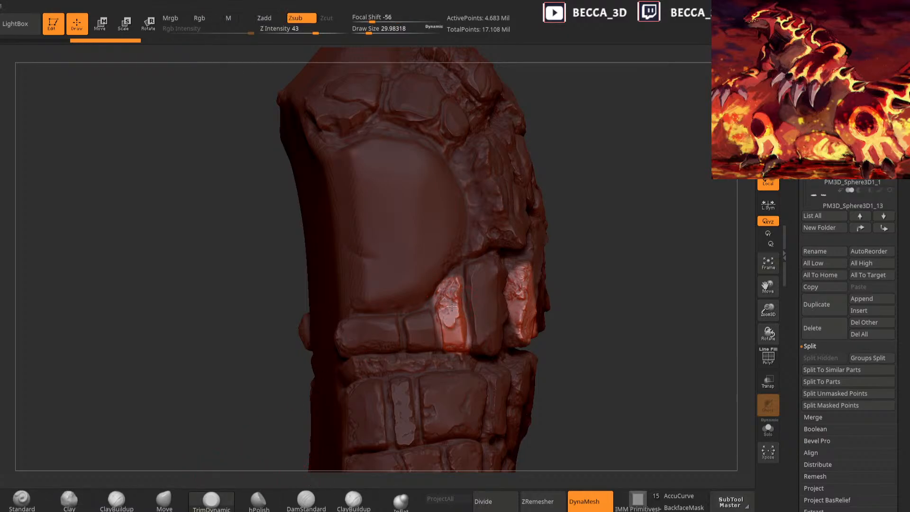
mouse_move(603, 189)
left_mouse_down("ctrl")
mouse_move(599, 248)
mouse_move(588, 223)
left_mouse_up("ctrl")
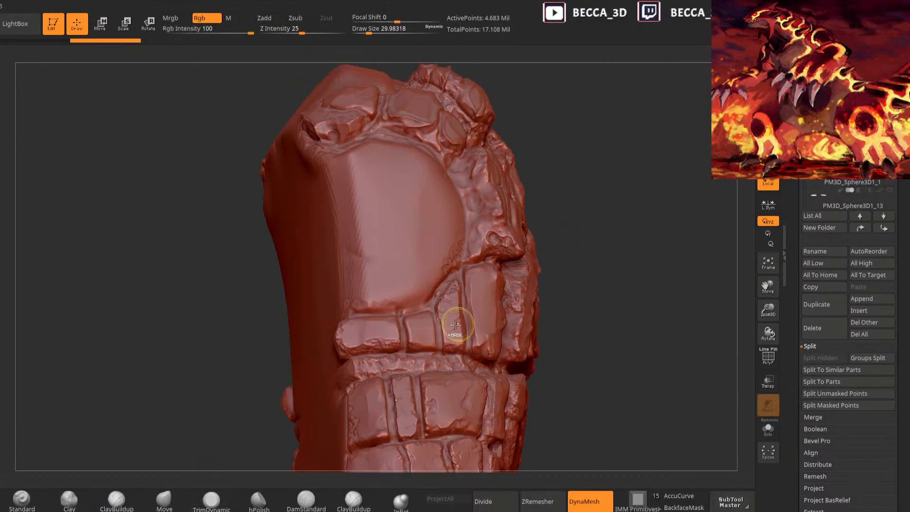
Isolate the slanted plate's lower part with an inverted mask, roughen it with Clay, clear the mask and flatten the plate with TrimDynamic
mouse_move(442, 326)
left_mouse_down("ctrl")
mouse_move(459, 355)
mouse_move(468, 317)
mouse_move(445, 318)
left_mouse_up("ctrl")
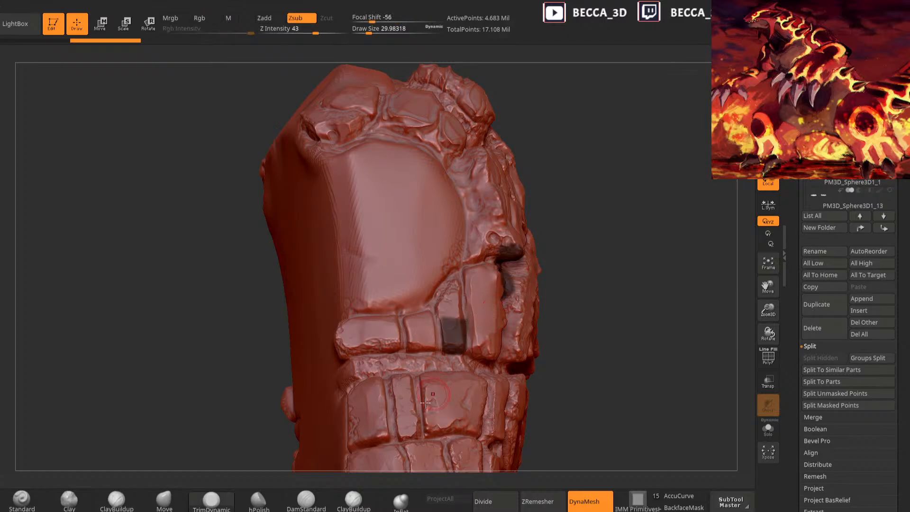
left_click(591, 258, "ctrl")
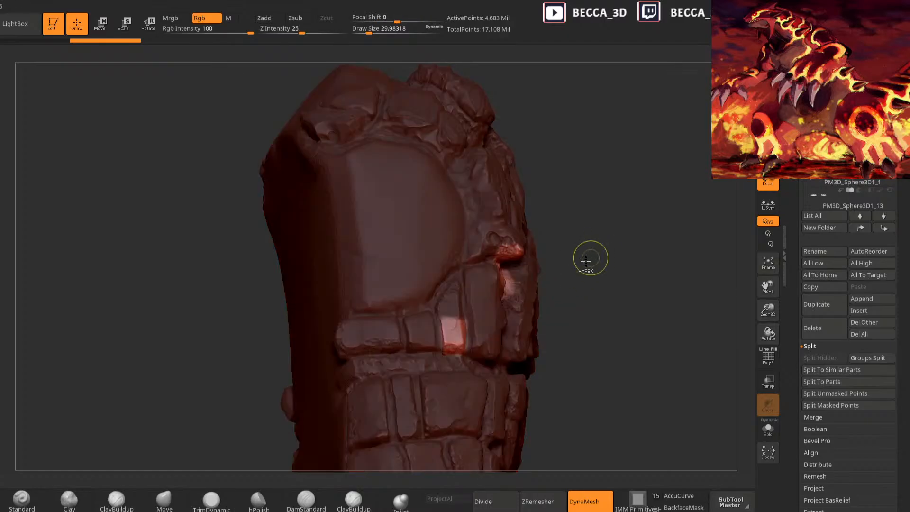
left_click(69, 499)
mouse_move(451, 339)
left_mouse_down()
mouse_move(463, 332)
mouse_move(444, 338)
left_mouse_up()
left_click(211, 499)
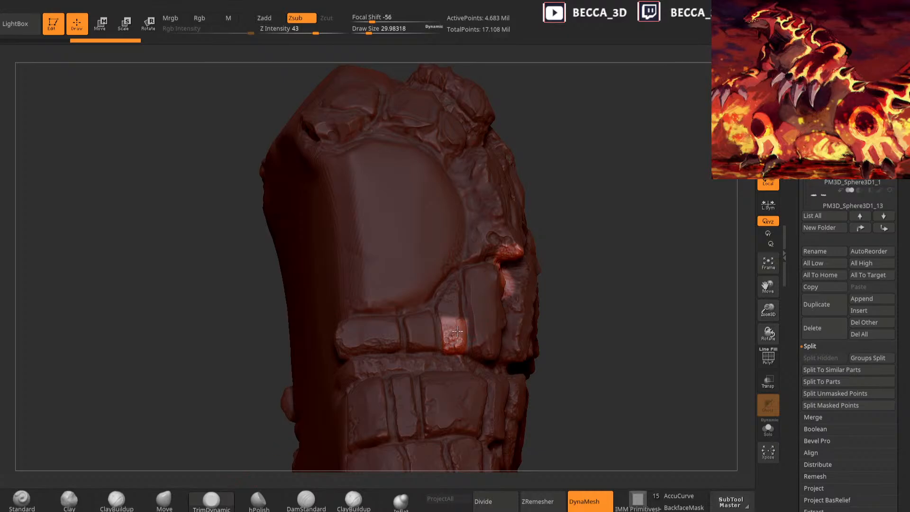
left_click_drag(590, 241, 604, 258, "ctrl")
left_click_drag(602, 253, 582, 251)
left_click_drag(458, 299, 450, 325)
left_click_drag(586, 223, 550, 217)
Isolate the small square plate beside the slanted one with an inverted mask, texture it with Clay and TrimDynamic, and clear the mask
mouse_move(408, 346)
left_mouse_down("ctrl")
mouse_move(433, 307)
mouse_move(437, 350)
left_mouse_up("ctrl")
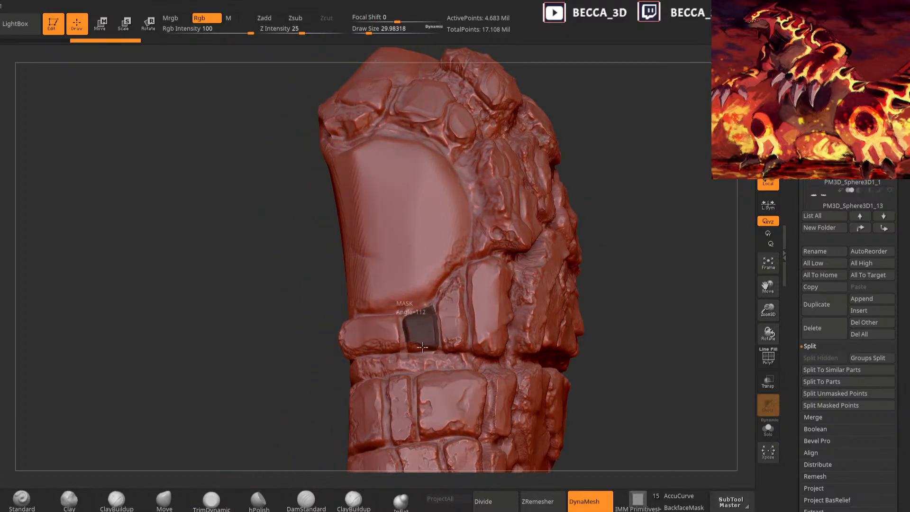
left_click(617, 226, "ctrl")
mouse_move(418, 244)
left_mouse_down("ctrl")
mouse_move(375, 240)
mouse_move(418, 246)
mouse_move(439, 285)
mouse_move(442, 244)
left_mouse_up("ctrl")
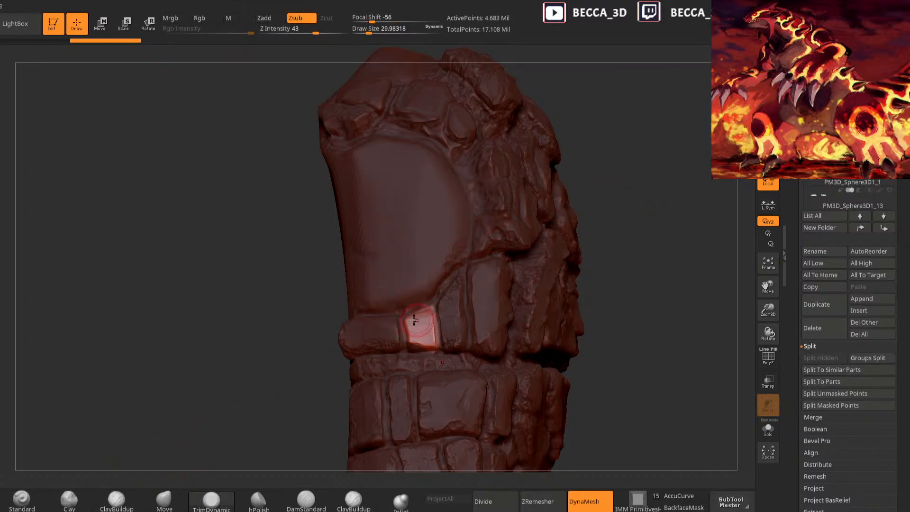
left_click(69, 499)
left_click_drag(602, 226, 588, 237)
right_click_drag(383, 361, 430, 335)
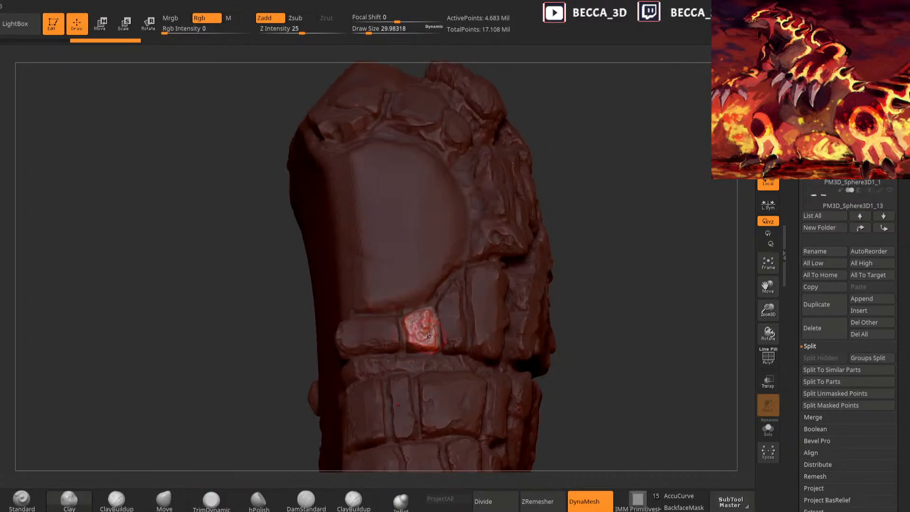
left_click(230, 496)
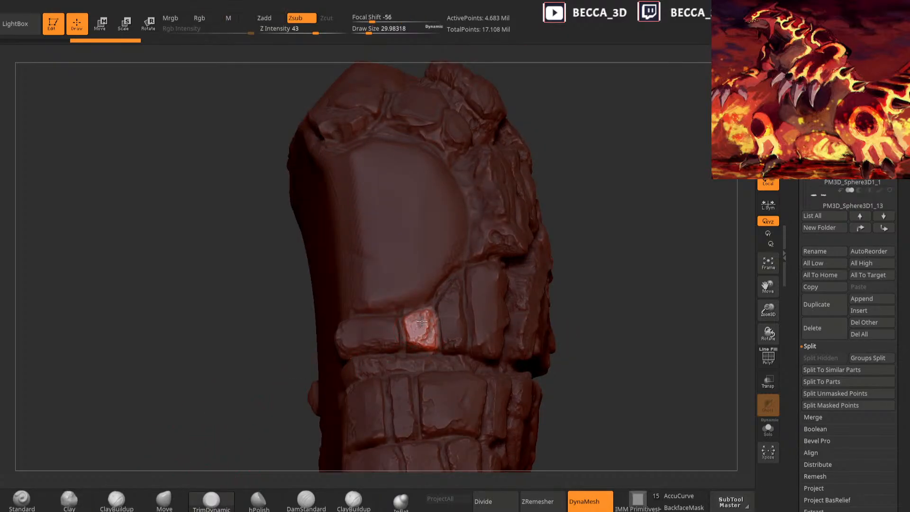
left_click_drag(616, 232, 630, 248, "ctrl")
Isolate the wide end plate beneath the large smooth plate with an inverted mask, masking the stray area on the row below
mouse_move(568, 245)
left_mouse_down()
mouse_move(591, 254)
mouse_move(573, 219)
mouse_move(565, 232)
left_mouse_up()
left_click_drag(406, 314, 379, 331, "ctrl")
left_click(605, 224, "ctrl")
left_click_drag(606, 224, 417, 325)
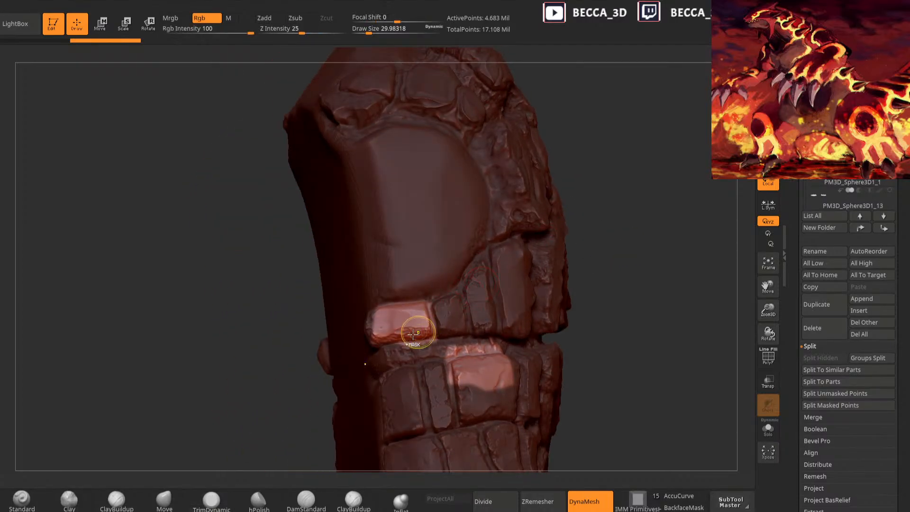
left_click_drag(329, 456, 327, 450, "ctrl")
key("ctrl+z")
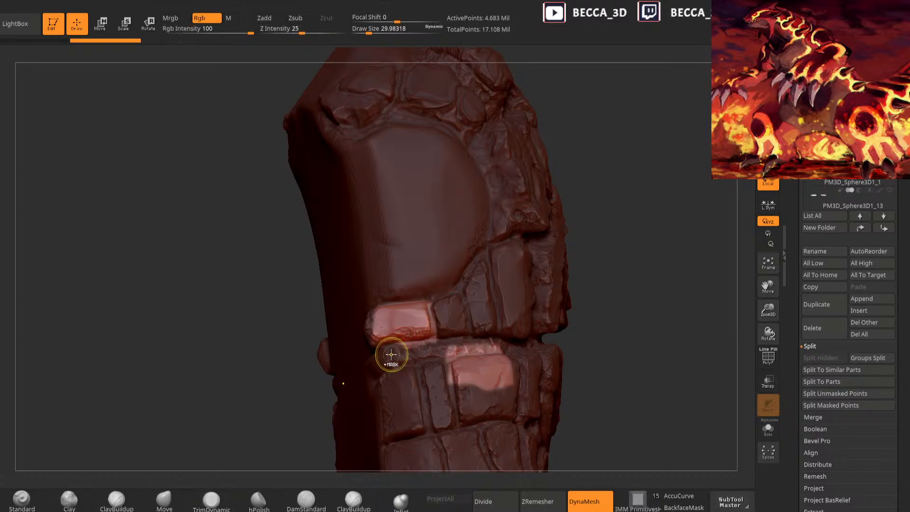
mouse_move(390, 352)
left_mouse_down("ctrl")
mouse_move(519, 342)
mouse_move(393, 353)
left_mouse_up("ctrl")
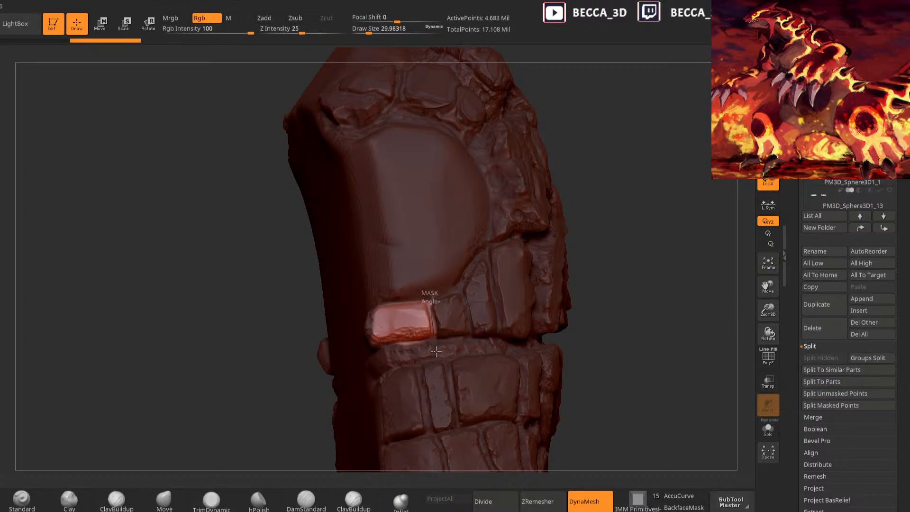
Roughen the isolated end plate with Clay at a draw size of about 30, flatten it with TrimDynamic and clear the mask
left_click(84, 510)
left_click_drag(592, 217, 605, 247)
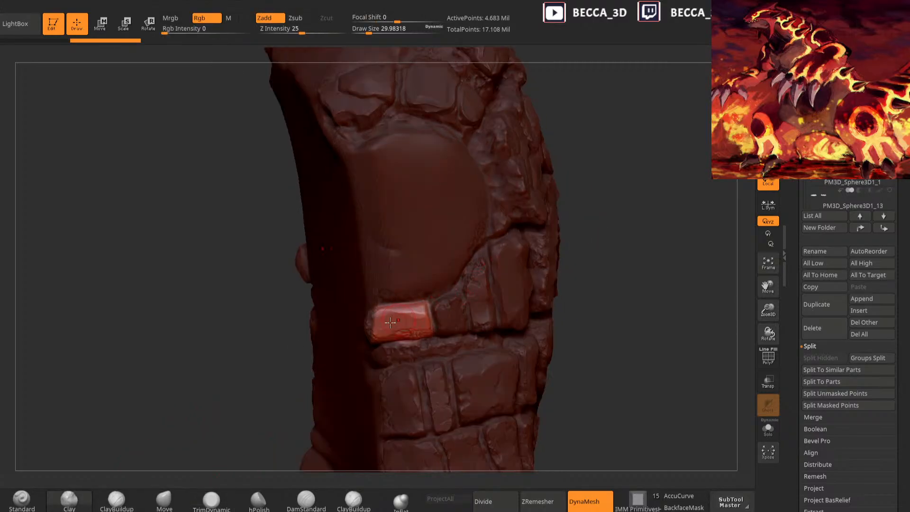
left_click_drag(384, 310, 426, 313)
left_click_drag(598, 244, 350, 335)
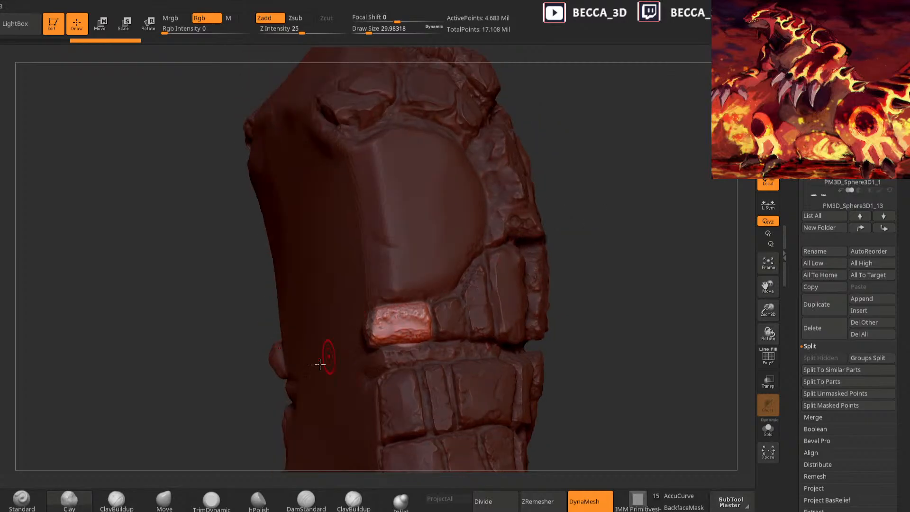
left_click(211, 500)
mouse_move(413, 322)
left_mouse_down()
mouse_move(401, 319)
mouse_move(419, 316)
left_mouse_up()
left_click(69, 501)
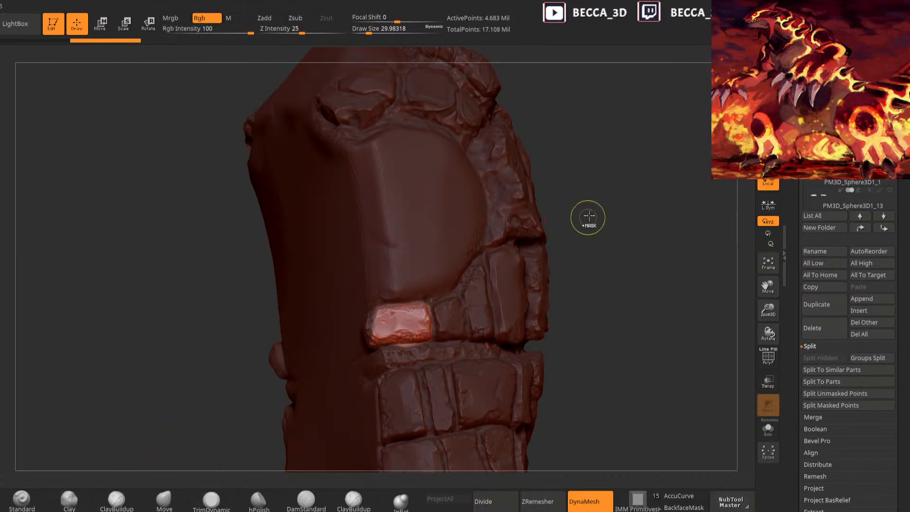
left_click_drag(587, 219, 613, 262, "ctrl")
Isolate the tall plate beside the slanted one with an inverted mask, texture it with Clay and TrimDynamic, and clear the mask
left_click_drag(678, 255, 522, 280)
mouse_move(454, 274)
left_mouse_down("ctrl")
mouse_move(460, 346)
mouse_move(484, 327)
mouse_move(454, 276)
left_mouse_up("ctrl")
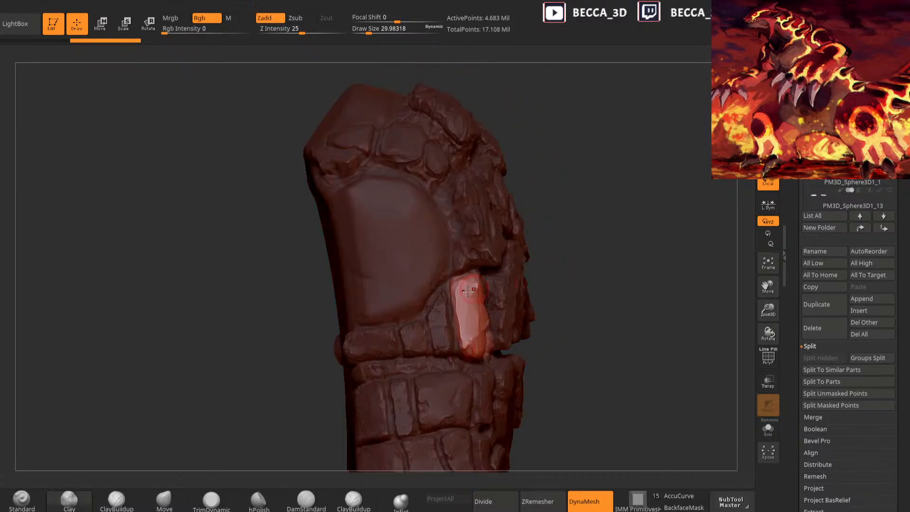
left_click(212, 500)
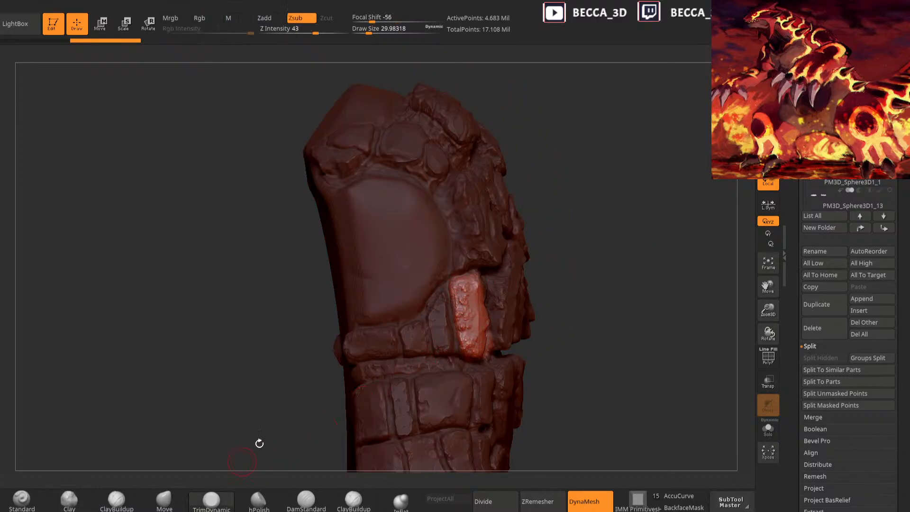
left_click_drag(585, 266, 599, 242)
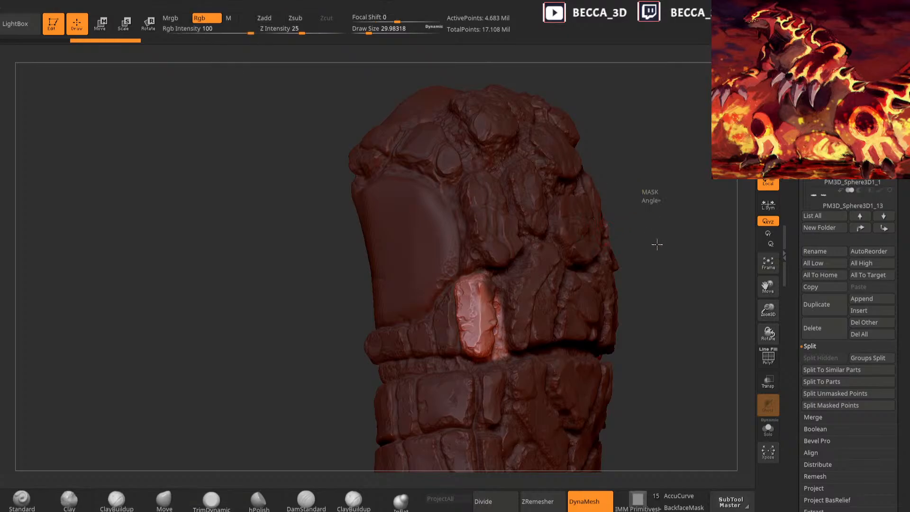
left_click_drag(656, 242, 654, 240, "ctrl")
left_click_drag(654, 240, 650, 238)
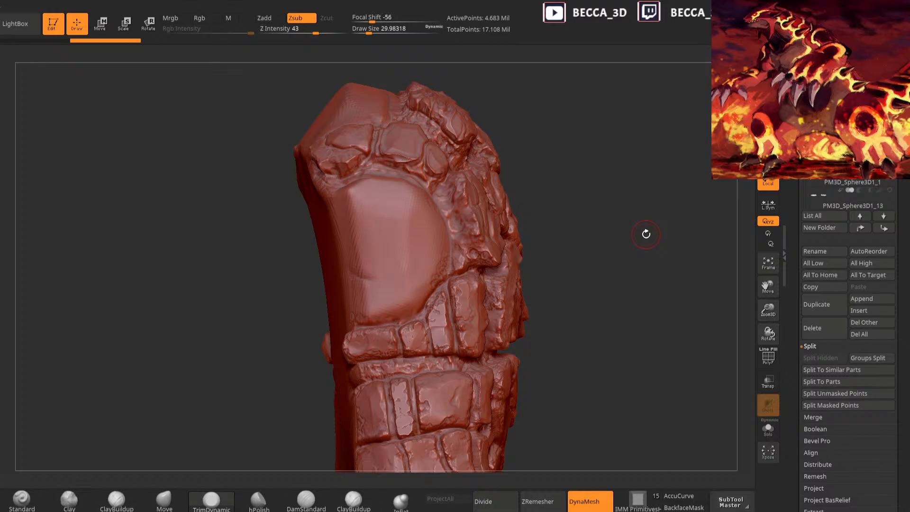
Mask the lower tip of the elongated rock beside the large smooth plate and invert the mask
mouse_move(646, 233)
left_mouse_down()
mouse_move(648, 251)
mouse_move(691, 203)
mouse_move(690, 184)
mouse_move(616, 228)
left_mouse_up()
left_click_drag(470, 311, 558, 245, "ctrl")
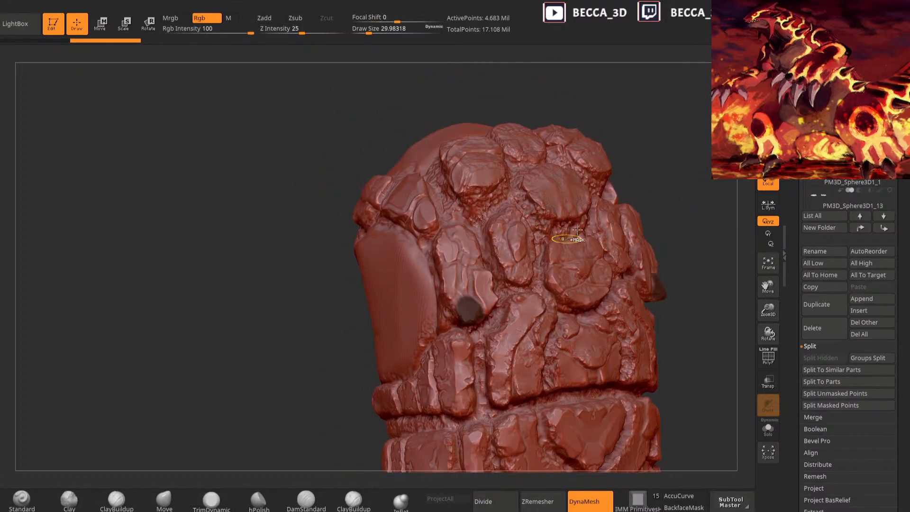
key("ctrl+i")
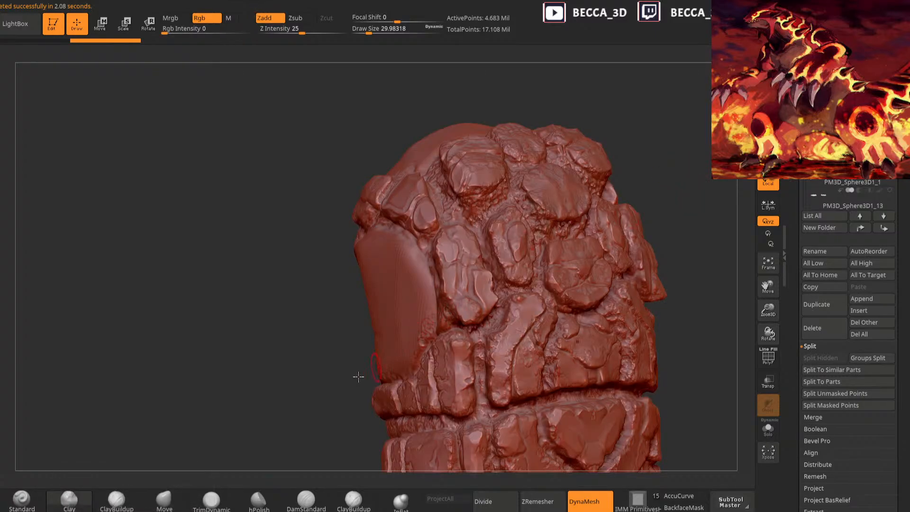
Mask a small patch on the elongated rock's middle edge facing the smooth plate and invert the mask, with Clay active
left_click_drag(658, 174, 602, 227, "alt")
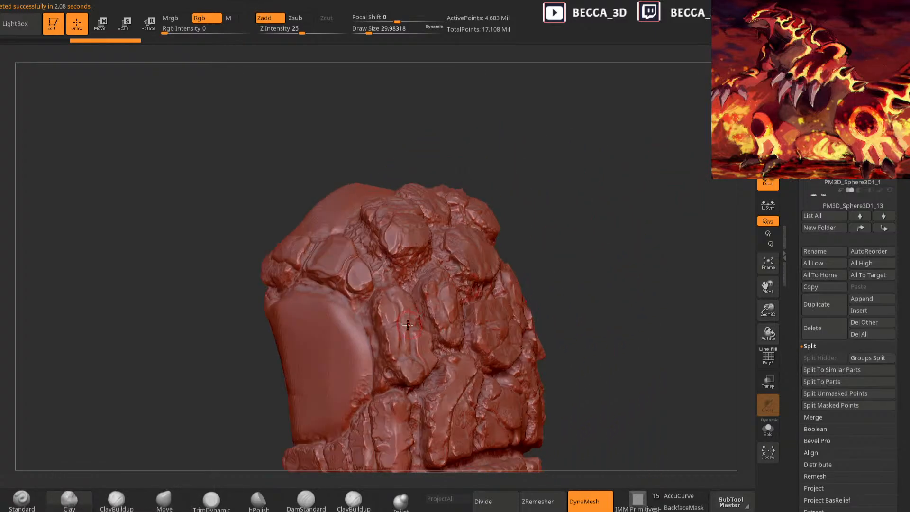
mouse_move(377, 327)
left_mouse_down("ctrl")
mouse_move(387, 352)
mouse_move(402, 350)
mouse_move(394, 334)
left_mouse_up("ctrl")
left_click_drag(569, 217, 553, 224, "ctrl")
left_click_drag(394, 332, 388, 353, "ctrl")
left_click(545, 252, "ctrl")
left_click_drag(544, 254, 350, 362)
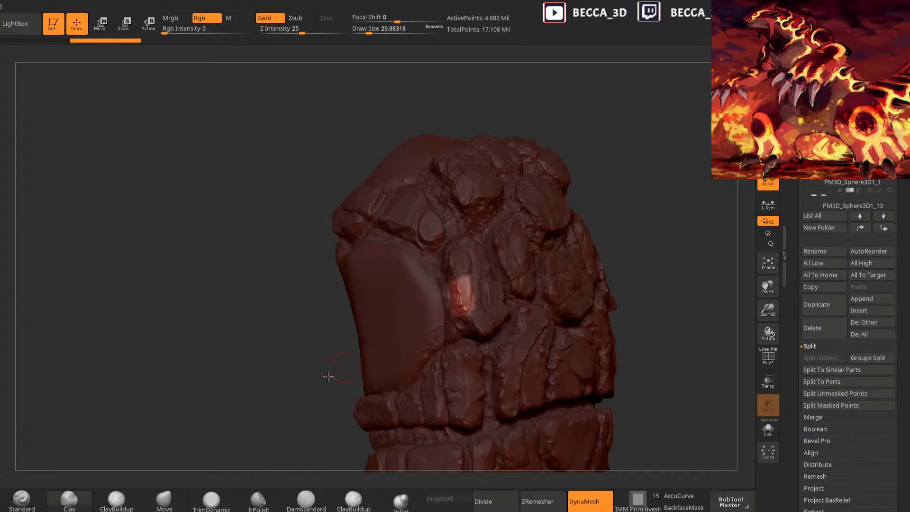
Clear the current mask, mask a patch at the upper end of the elongated rock, and invert the mask
left_click_drag(610, 176, 494, 250)
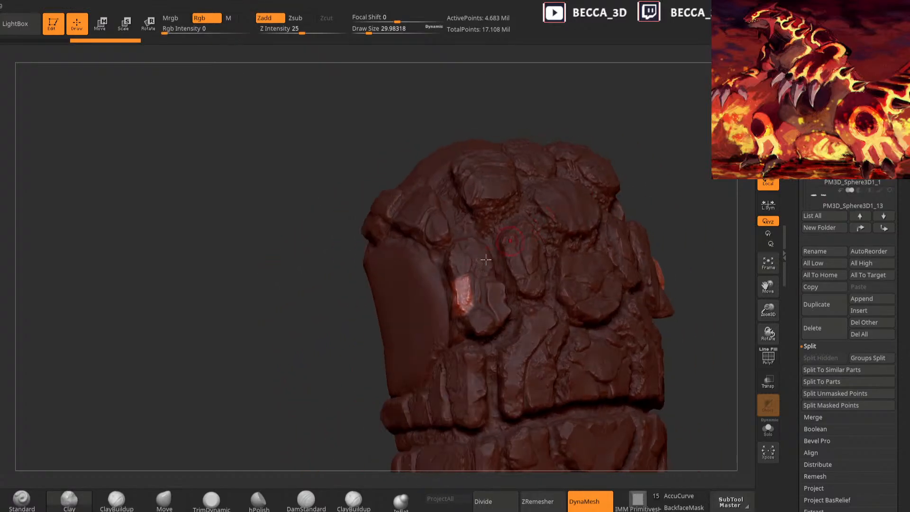
left_click_drag(646, 152, 657, 159, "ctrl")
mouse_move(657, 159)
left_mouse_down()
mouse_move(695, 174)
mouse_move(622, 222)
mouse_move(467, 279)
mouse_move(468, 321)
mouse_move(484, 311)
mouse_move(447, 291)
left_mouse_up()
left_click_drag(651, 158, 663, 165, "ctrl")
left_click_drag(459, 287, 468, 316, "ctrl")
left_click(664, 152, "ctrl")
Texture the isolated upper end of the elongated rock with Clay, flatten it with TrimDynamic, and clear the mask
left_click_drag(664, 152, 631, 185)
mouse_move(458, 302)
left_mouse_down()
mouse_move(455, 316)
mouse_move(469, 320)
left_mouse_up()
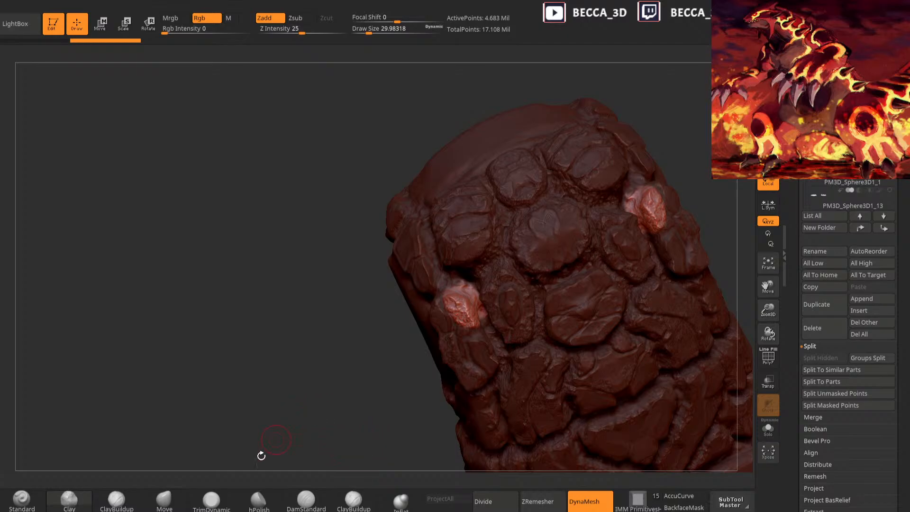
left_click(199, 503)
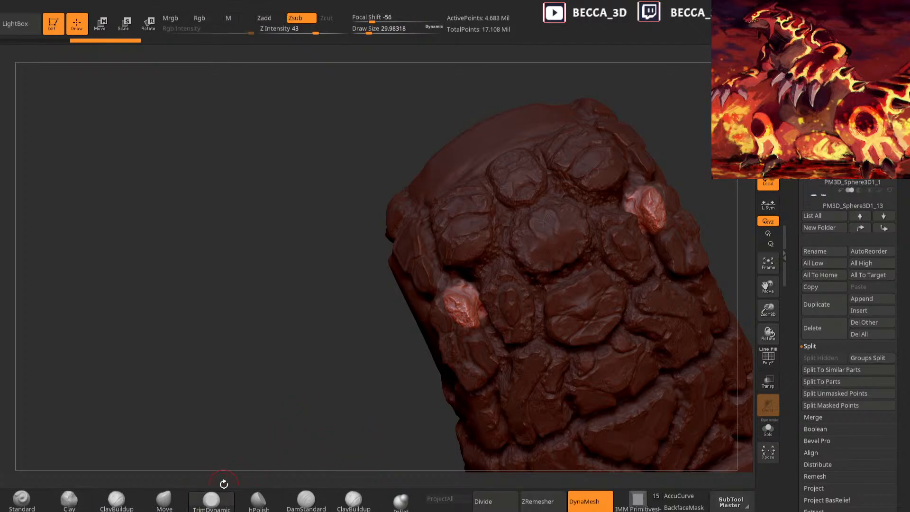
left_click_drag(456, 305, 466, 316)
mouse_move(391, 416)
left_mouse_down()
mouse_move(376, 415)
mouse_move(407, 396)
left_mouse_up()
left_click_drag(453, 303, 470, 320)
mouse_move(392, 383)
left_mouse_down()
mouse_move(314, 400)
mouse_move(312, 428)
left_mouse_up()
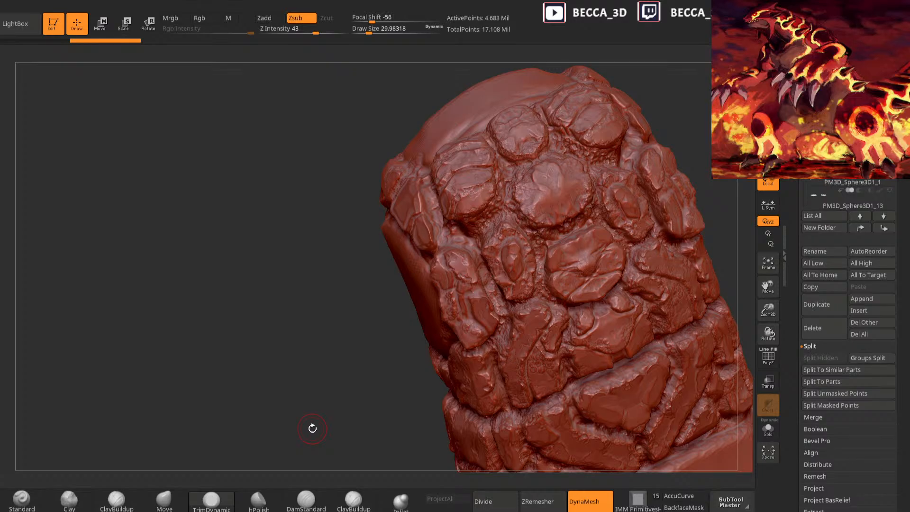
Set the ClayBuildup brush to a draw size of about 14 over the small rocks above the smooth side plate
mouse_move(314, 366)
left_mouse_down()
mouse_move(328, 372)
mouse_move(542, 243)
mouse_move(606, 241)
mouse_move(587, 222)
left_mouse_up()
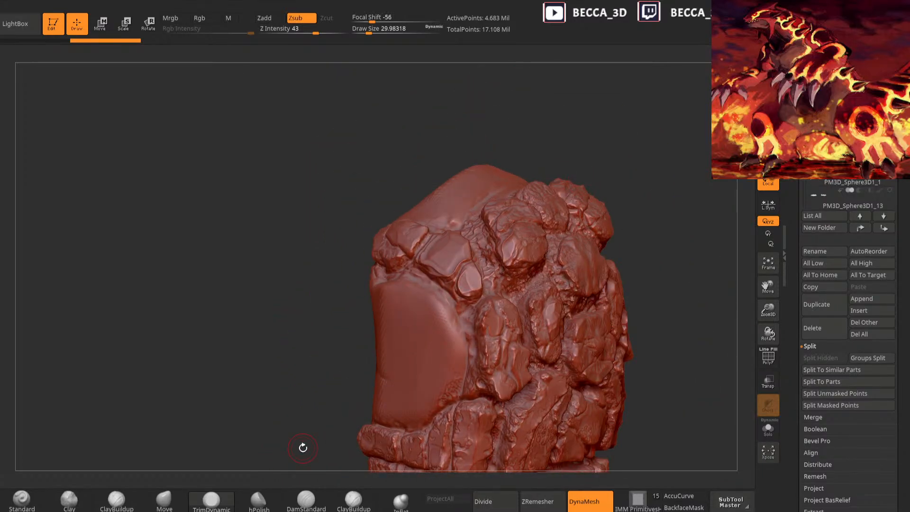
left_click(114, 498)
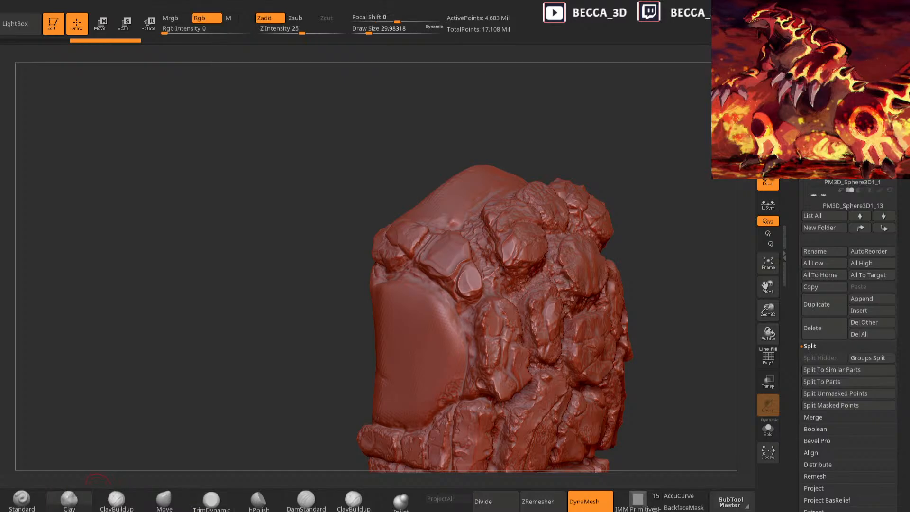
mouse_move(596, 147)
left_mouse_down()
mouse_move(647, 156)
mouse_move(620, 152)
mouse_move(595, 164)
left_mouse_up()
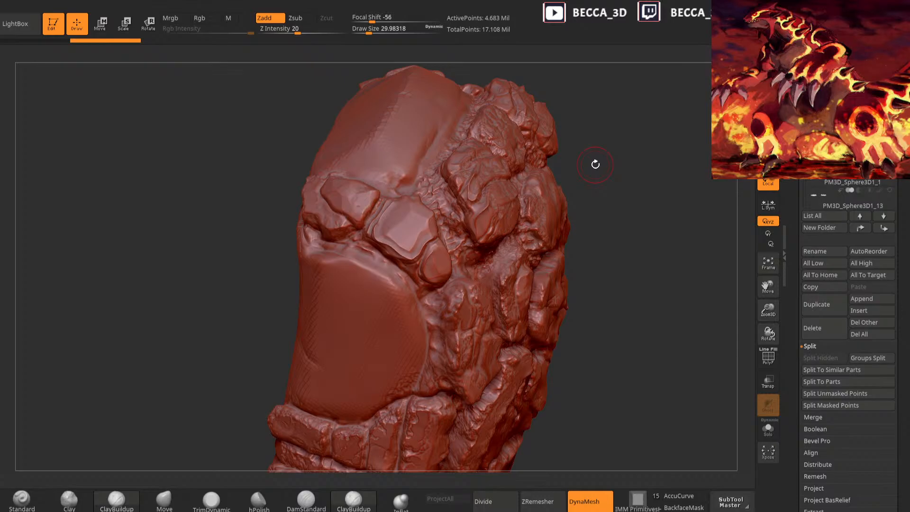
key("space")
left_click_drag(613, 194, 607, 194)
mouse_move(618, 232)
left_mouse_down("alt")
mouse_move(652, 166)
mouse_move(638, 266)
mouse_move(644, 210)
mouse_move(659, 185)
mouse_move(624, 191)
mouse_move(619, 179)
left_mouse_up("alt")
mouse_move(319, 319)
left_mouse_down()
mouse_move(237, 384)
mouse_move(273, 380)
mouse_move(257, 454)
left_mouse_up()
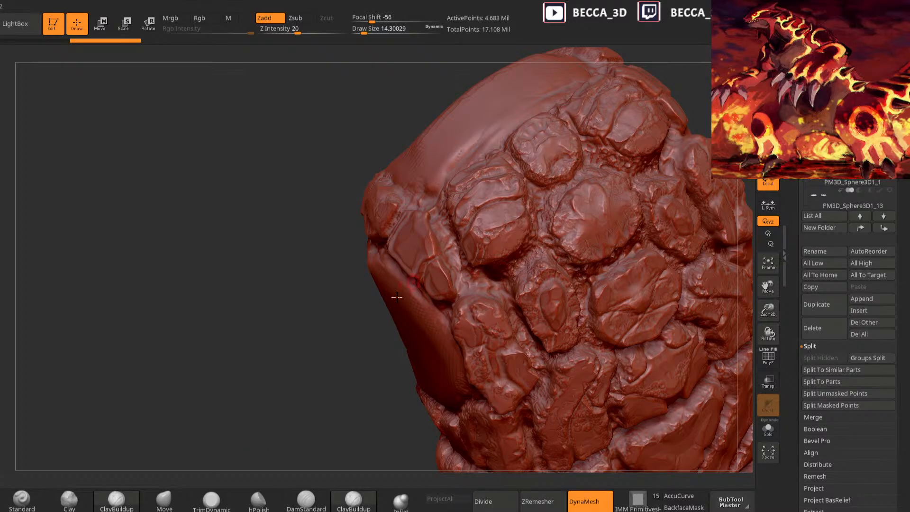
Isolate the small round rock above the smooth side plate with an inverted mask and roughen it with Clay at a draw size of about 21
left_click_drag(302, 404, 366, 339)
key("ctrl")
left_click_drag(421, 281, 456, 290, "ctrl")
left_click(327, 374, "ctrl")
mouse_move(313, 427)
left_mouse_down()
mouse_move(291, 439)
mouse_move(301, 404)
left_mouse_up()
left_click_drag(86, 482, 147, 439)
key("ctrl")
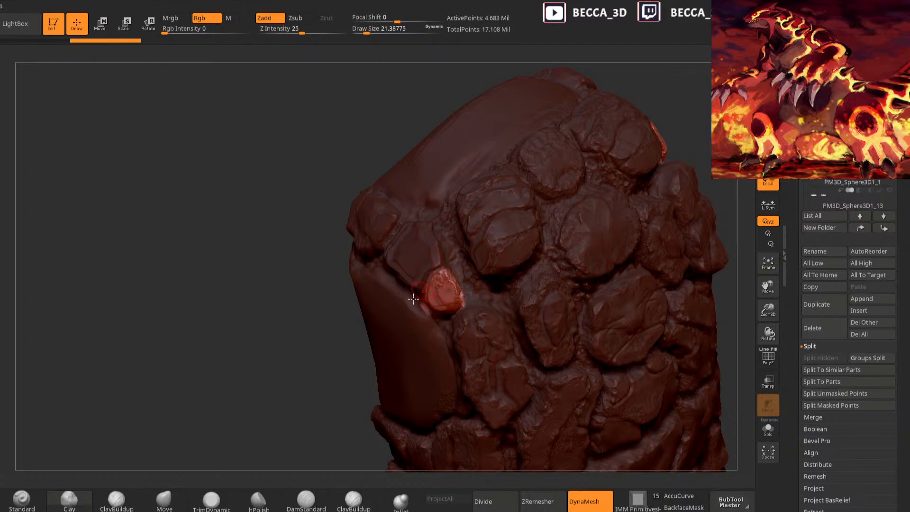
Flatten the isolated small round rock with TrimDynamic and clear the mask
left_click(212, 499)
left_click_drag(343, 368, 295, 357)
left_click_drag(456, 283, 462, 303)
key("ctrl")
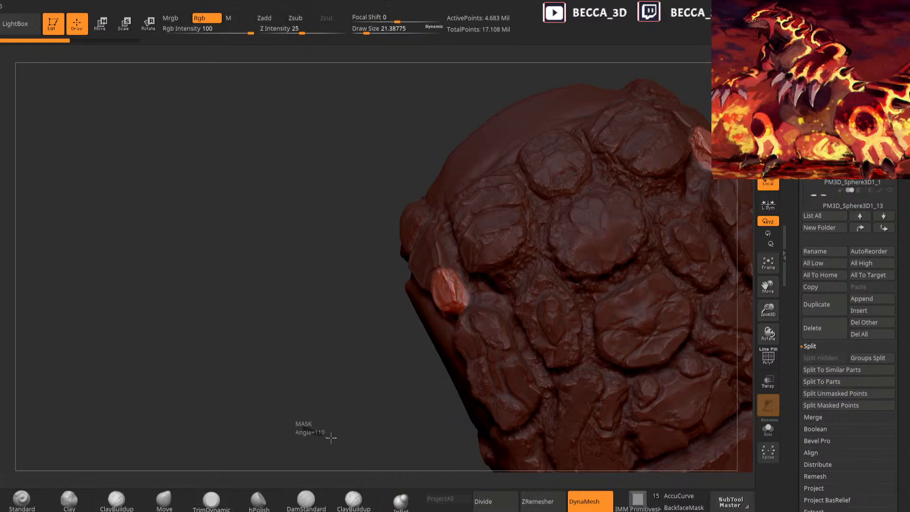
left_click_drag(313, 422, 430, 309)
mouse_move(599, 208)
left_mouse_down()
mouse_move(601, 199)
mouse_move(619, 202)
mouse_move(608, 221)
left_mouse_up()
Isolate the lower part of the middle rock above the smooth plate, texture it with Clay and TrimDynamic at about 32, and clear the mask
left_click(77, 507)
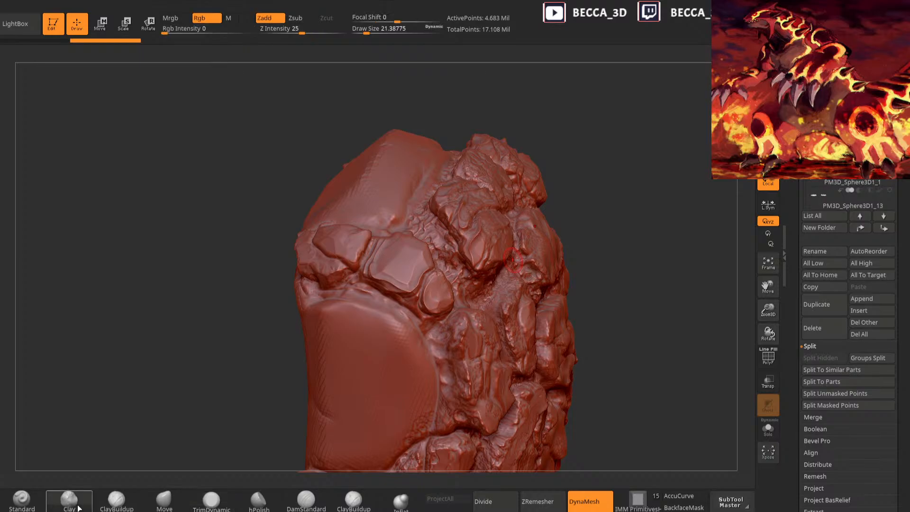
mouse_move(402, 297)
left_mouse_down("ctrl")
mouse_move(390, 269)
mouse_move(372, 284)
left_mouse_up("ctrl")
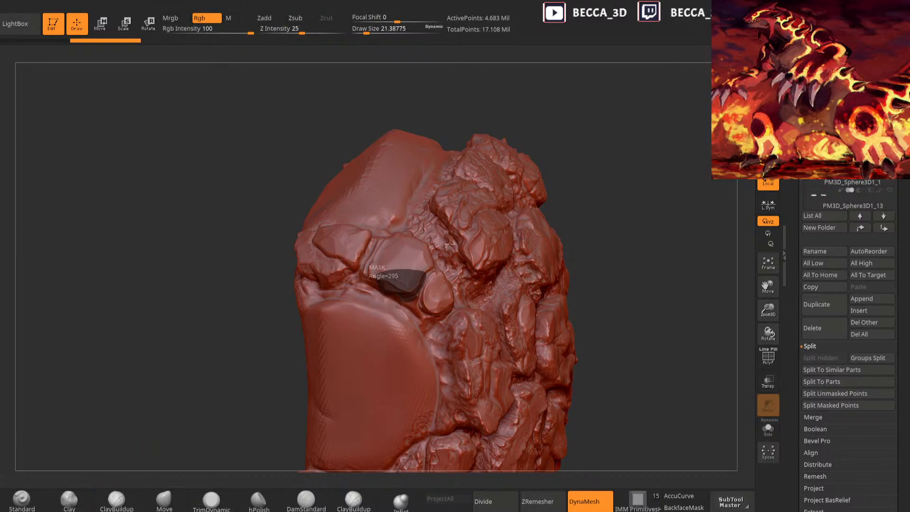
left_click(616, 171, "ctrl")
key("space")
left_click(614, 175)
left_click_drag(614, 177, 609, 208)
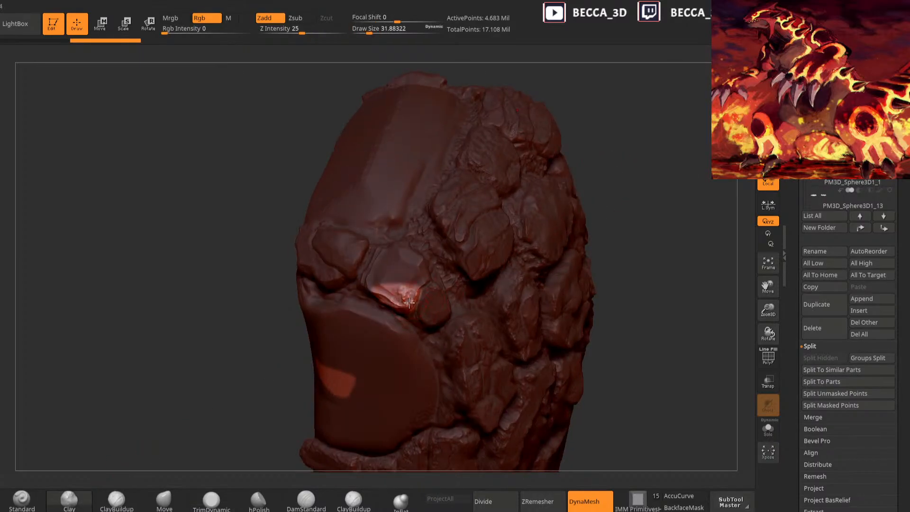
left_click(211, 501)
left_click_drag(402, 292, 387, 293)
left_click_drag(638, 185, 643, 194, "ctrl")
Isolate the upper part of the middle rock with an inverted mask, texture it with Clay and TrimDynamic, and clear the mask
left_click_drag(638, 188, 616, 251)
mouse_move(388, 290)
left_mouse_down("ctrl")
mouse_move(396, 277)
mouse_move(412, 279)
left_mouse_up("ctrl")
left_click(289, 394, "ctrl")
left_click(69, 499)
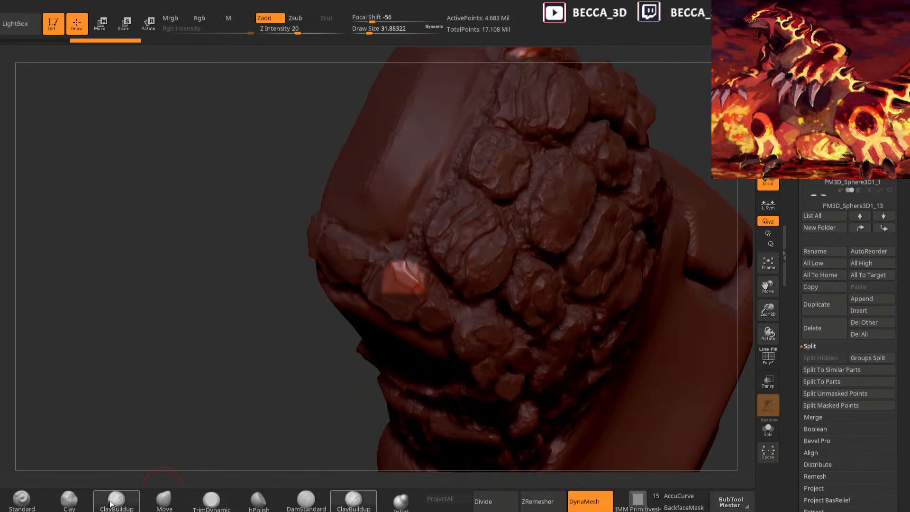
left_click_drag(237, 437, 285, 384)
mouse_move(235, 447)
left_mouse_down("alt")
mouse_move(244, 469)
mouse_move(249, 426)
left_mouse_up("alt")
left_click_drag(405, 294, 420, 294)
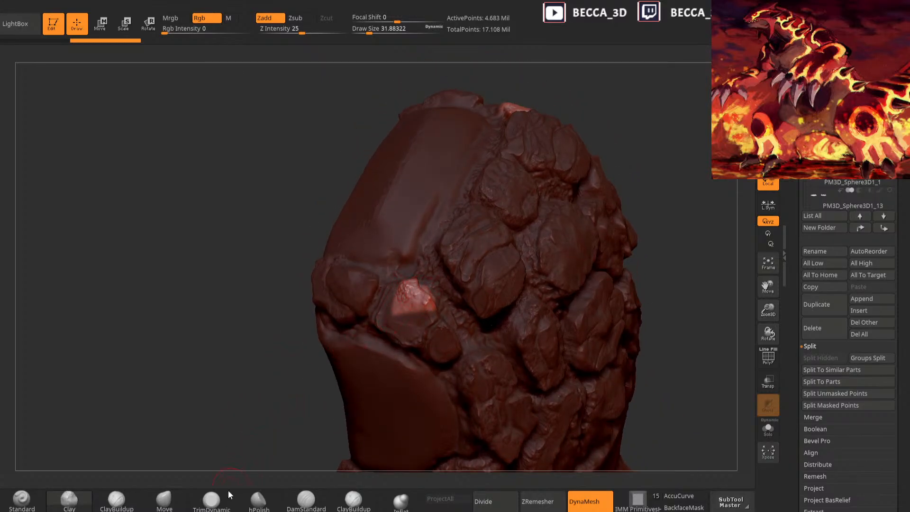
left_click(211, 499)
left_click_drag(256, 408, 234, 404, "ctrl")
Trim the end rock between the two smooth plates with TrimDynamic at a draw size of about 18 and carve it with DamStandard
mouse_move(607, 240)
left_mouse_down()
mouse_move(604, 251)
mouse_move(625, 252)
mouse_move(612, 256)
left_mouse_up()
key("ctrl")
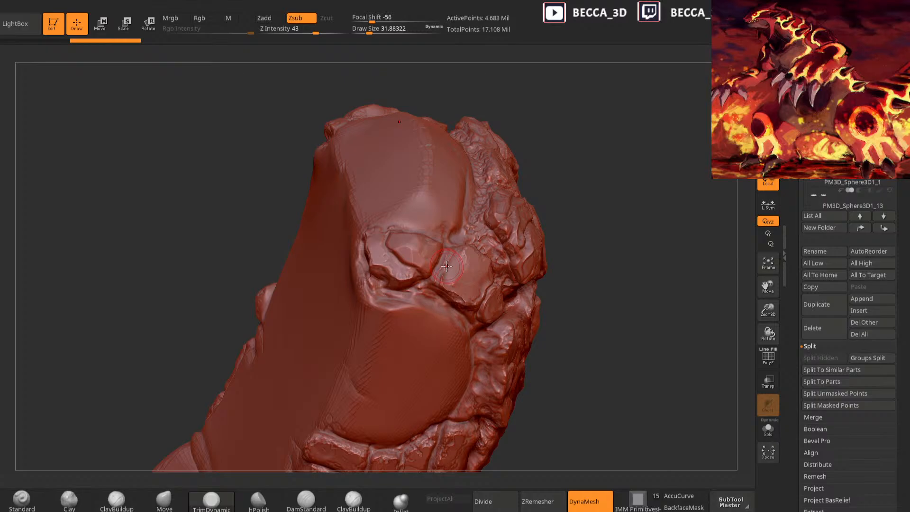
key("space")
left_click_drag(570, 190, 486, 230)
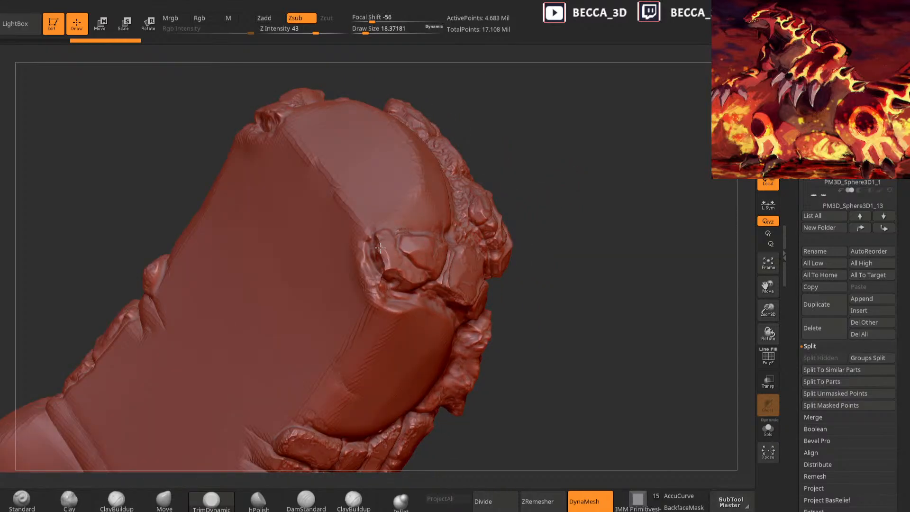
left_click_drag(577, 183, 449, 242)
mouse_move(617, 202)
left_mouse_down()
mouse_move(628, 138)
mouse_move(566, 205)
mouse_move(540, 202)
mouse_move(573, 247)
mouse_move(609, 157)
mouse_move(599, 163)
left_mouse_up()
left_click(306, 499)
mouse_move(417, 262)
left_mouse_down()
mouse_move(389, 311)
mouse_move(382, 299)
left_mouse_up()
Add rough material with ClayBuildup around the end rock and in the gaps near the smooth plates
left_click(113, 499)
left_click_drag(550, 203, 529, 279)
left_click_drag(409, 274, 411, 258)
mouse_move(669, 211)
left_mouse_down("alt")
mouse_move(648, 161)
mouse_move(611, 191)
left_mouse_up("alt")
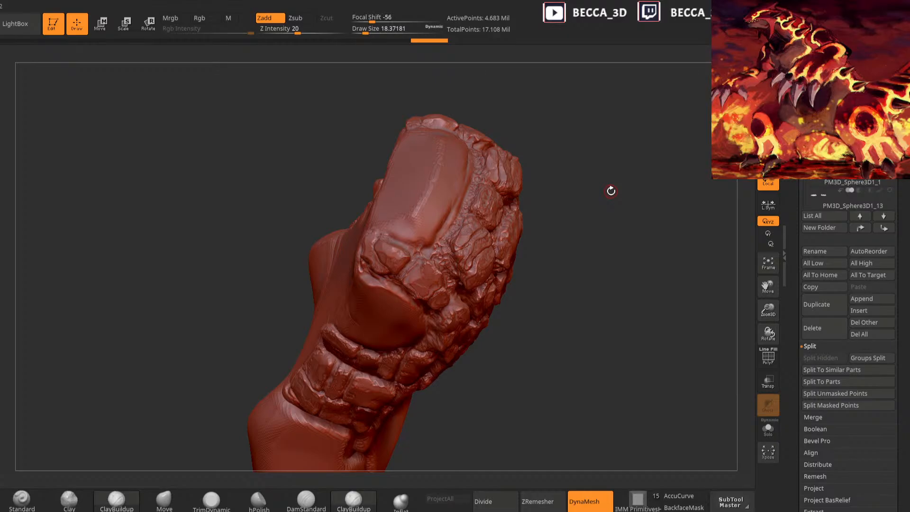
mouse_move(611, 191)
left_mouse_down()
mouse_move(597, 246)
mouse_move(612, 189)
mouse_move(609, 199)
mouse_move(566, 201)
mouse_move(589, 215)
mouse_move(624, 209)
mouse_move(427, 332)
mouse_move(278, 442)
left_mouse_up()
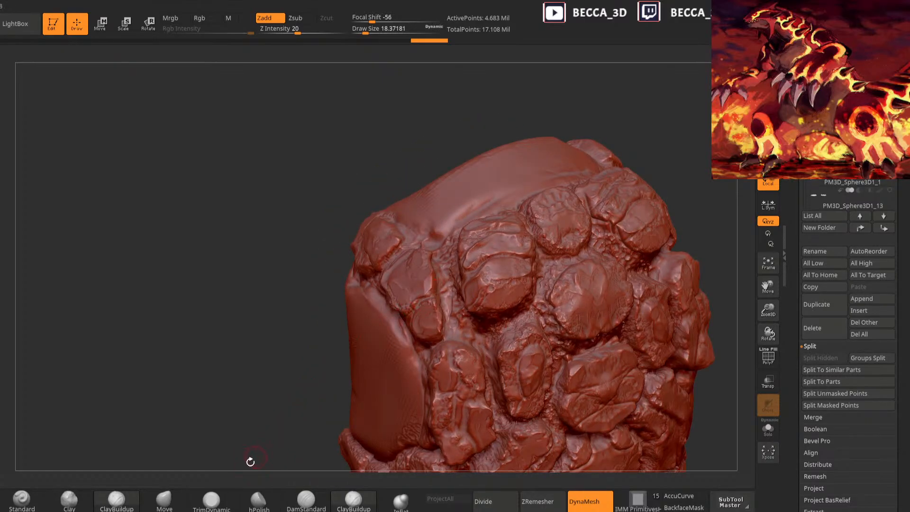
mouse_move(715, 182)
left_mouse_down()
mouse_move(690, 274)
mouse_move(646, 209)
mouse_move(652, 194)
mouse_move(618, 300)
mouse_move(586, 175)
left_mouse_up()
left_click_drag(456, 237, 465, 271)
left_click_drag(581, 220, 579, 204)
left_click_drag(493, 242, 480, 267)
mouse_move(589, 258)
left_mouse_down()
mouse_move(599, 155)
mouse_move(599, 205)
mouse_move(545, 244)
mouse_move(596, 250)
mouse_move(561, 276)
mouse_move(553, 260)
mouse_move(494, 286)
left_mouse_up()
Roughen the narrow side plate on the second armour band with Clay at a draw size of about 28 and flatten it with TrimDynamic
left_click(68, 507)
key("space")
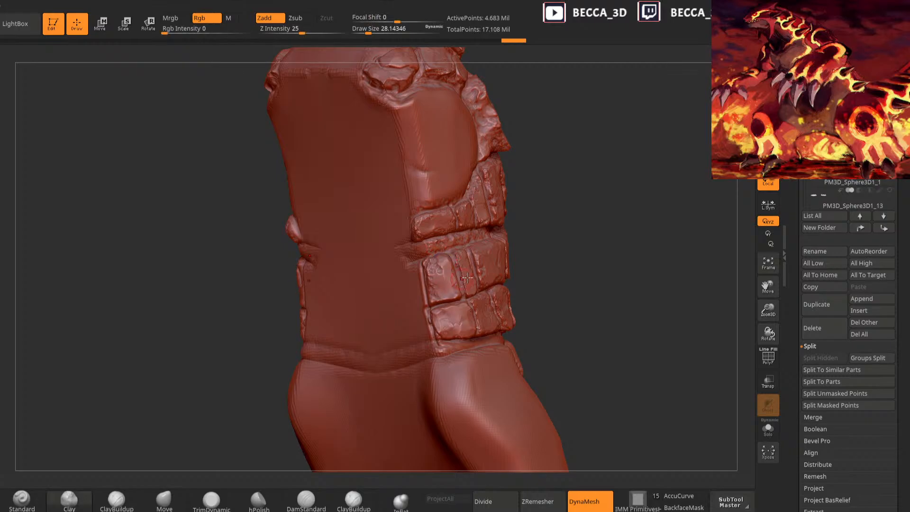
left_click(216, 498)
left_click_drag(588, 202, 567, 209)
Roughen the upper edge of the second band's wide side plate with Clay and chip it with TrimDynamic
left_click(69, 499)
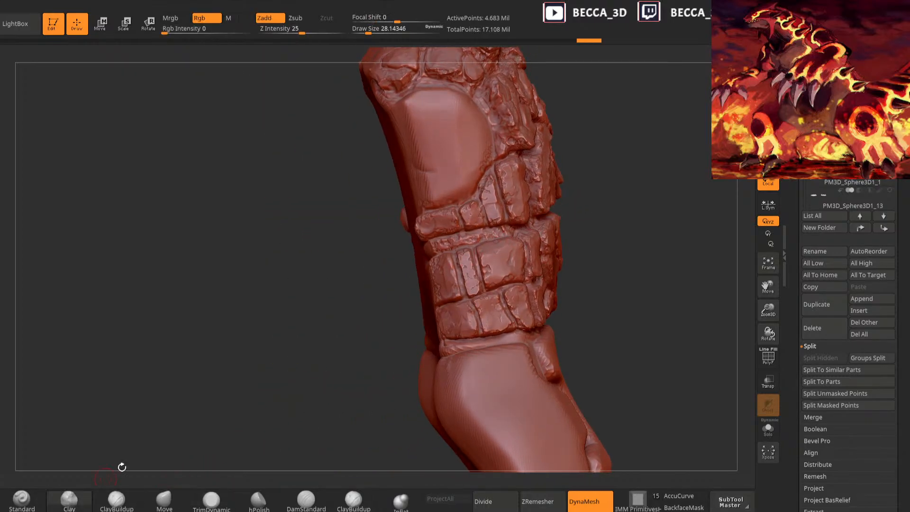
left_click_drag(633, 196, 571, 256)
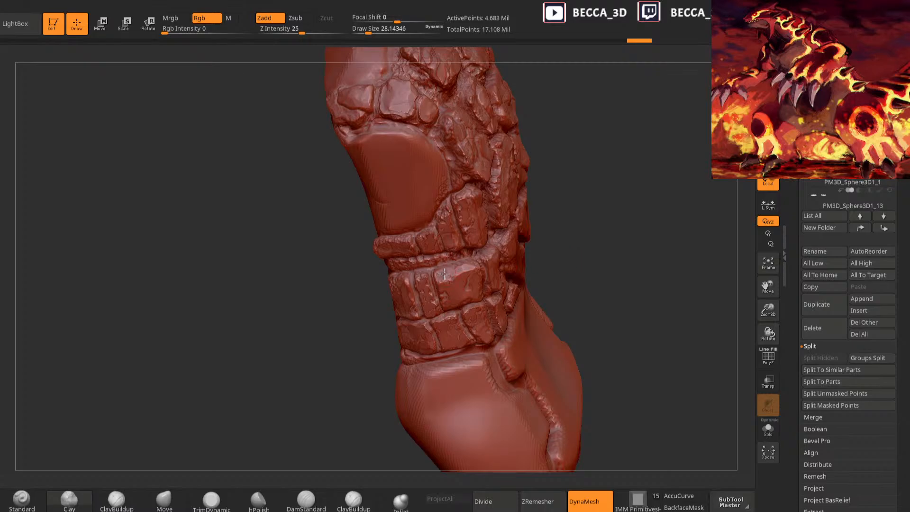
left_click(218, 498)
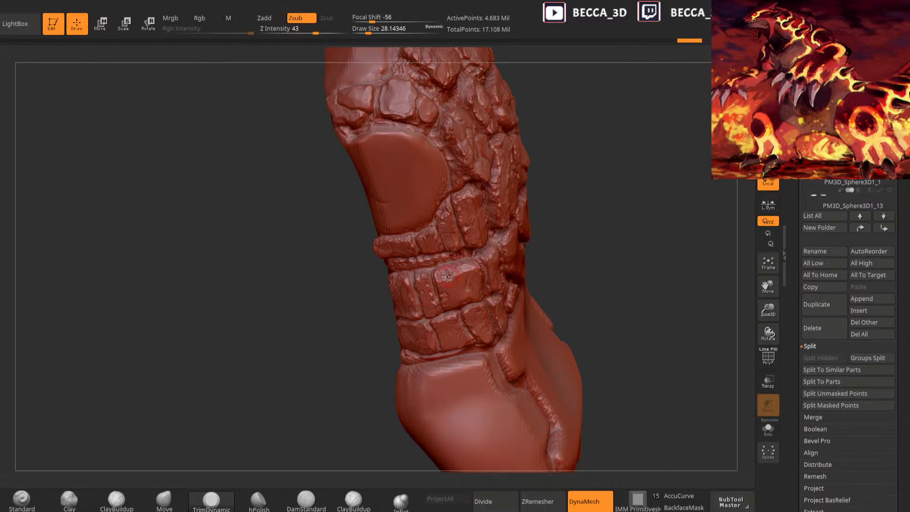
left_click_drag(564, 231, 484, 257)
left_click_drag(583, 242, 502, 272)
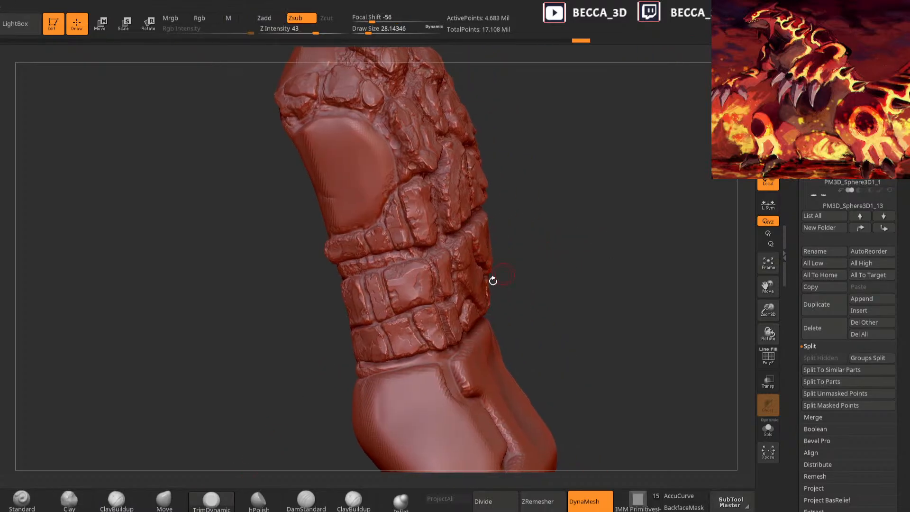
Add finer texture to the wide side plate with Clay at a draw size of about 18 and switch to TrimDynamic to flatten it
left_click(69, 499)
key("space")
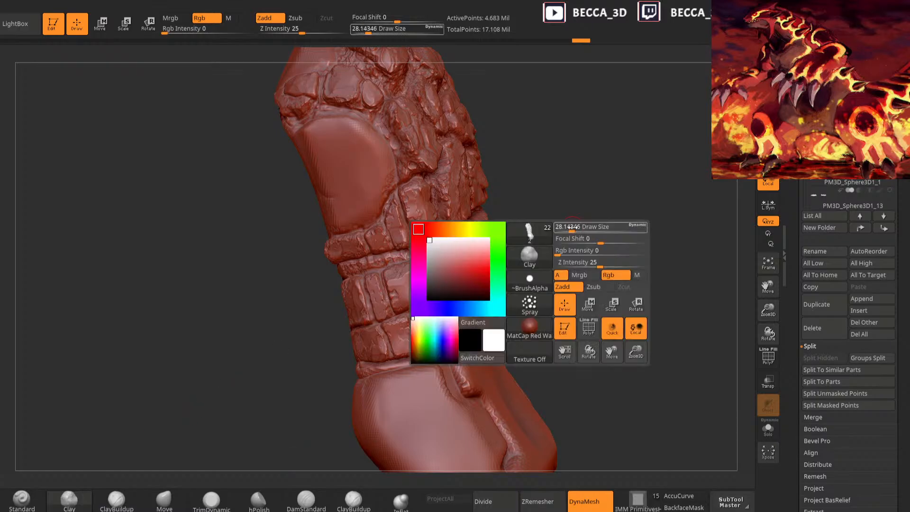
mouse_move(569, 223)
left_mouse_down()
mouse_move(429, 301)
mouse_move(419, 287)
mouse_move(429, 270)
left_mouse_up()
left_click(211, 500)
left_click_drag(329, 371, 346, 361)
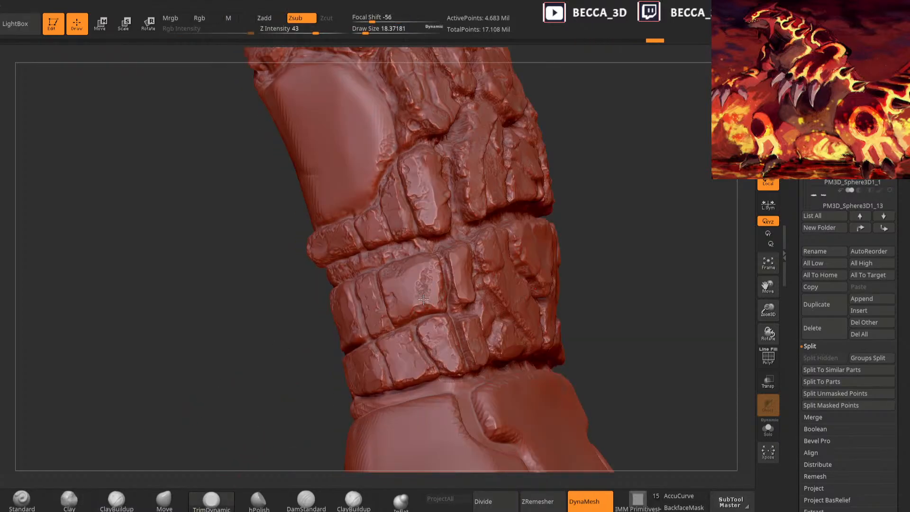
Trim the wide side plate and the narrow plates beside it on the lower armour bands with TrimDynamic
left_click_drag(604, 193, 621, 191)
left_click_drag(421, 281, 424, 287)
mouse_move(612, 188)
left_mouse_down()
mouse_move(629, 182)
mouse_move(613, 227)
mouse_move(655, 261)
mouse_move(609, 196)
left_mouse_up()
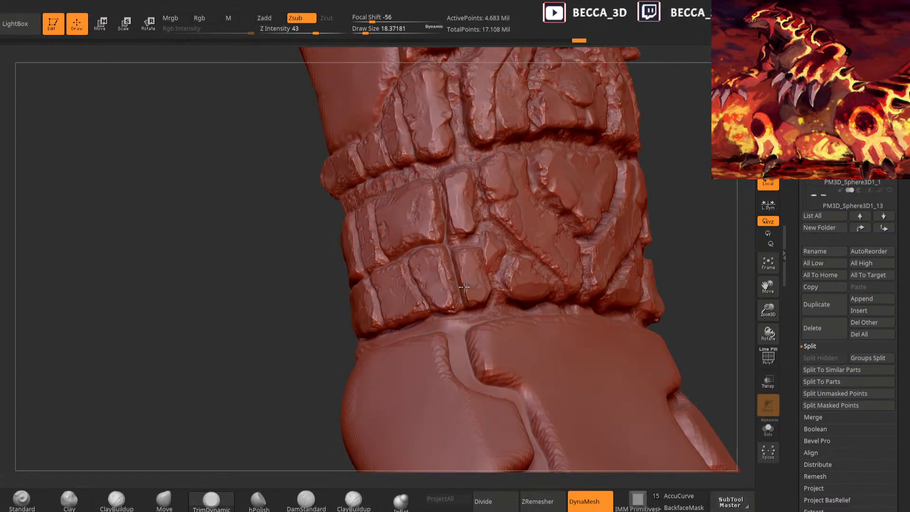
left_click_drag(697, 140, 656, 223)
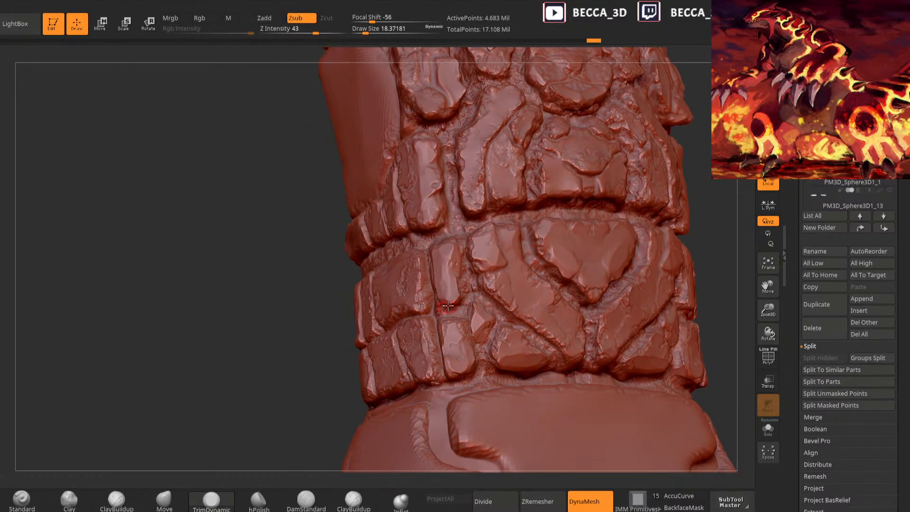
mouse_move(332, 294)
left_mouse_down()
mouse_move(386, 343)
mouse_move(304, 378)
mouse_move(316, 392)
mouse_move(284, 308)
mouse_move(574, 245)
mouse_move(595, 227)
mouse_move(563, 206)
mouse_move(577, 229)
mouse_move(644, 205)
mouse_move(573, 198)
left_mouse_up()
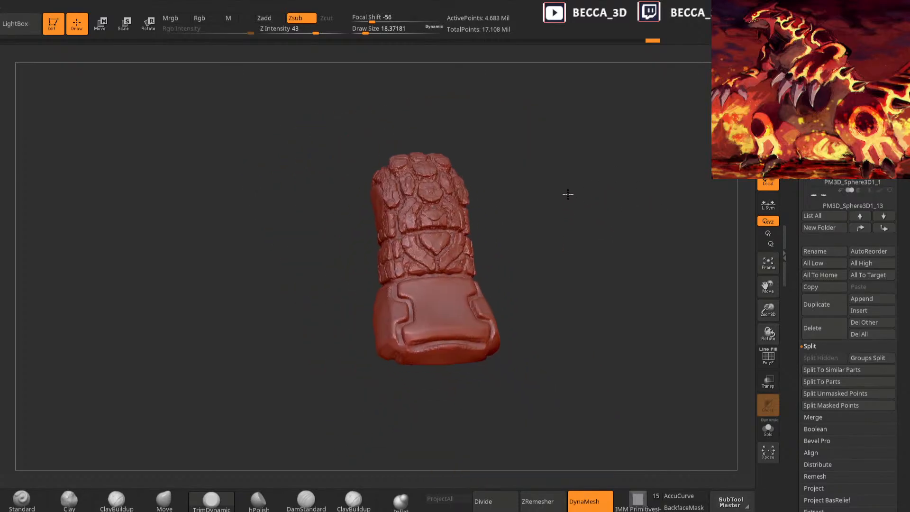
Mask the upper corner of the large smooth central plate below the armour bands, with Clay at a draw size of about 42
mouse_move(558, 253)
left_mouse_down()
mouse_move(577, 307)
mouse_move(618, 252)
mouse_move(610, 223)
mouse_move(588, 331)
mouse_move(592, 277)
mouse_move(573, 232)
mouse_move(566, 237)
mouse_move(607, 270)
mouse_move(655, 193)
mouse_move(496, 254)
mouse_move(622, 220)
mouse_move(586, 227)
mouse_move(587, 254)
mouse_move(555, 200)
mouse_move(525, 203)
left_mouse_up()
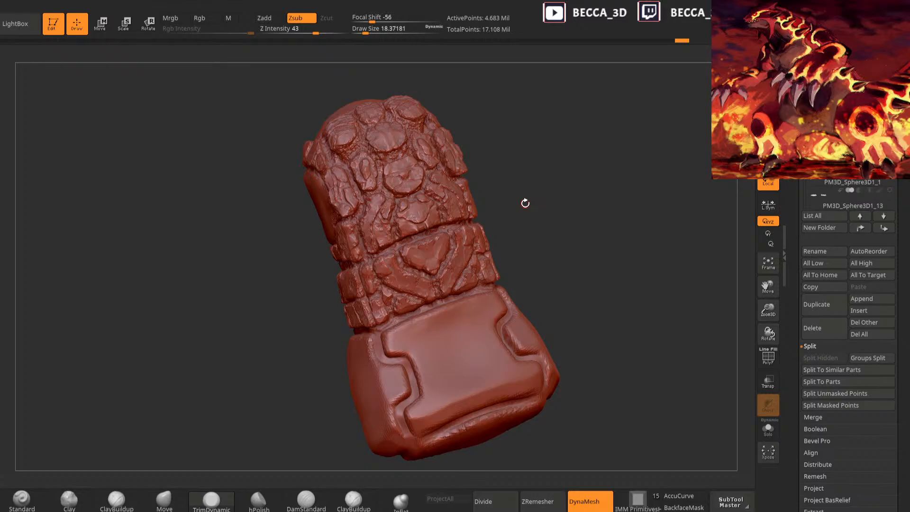
mouse_move(525, 203)
left_mouse_down()
mouse_move(583, 269)
mouse_move(553, 264)
mouse_move(579, 309)
mouse_move(567, 242)
left_mouse_up()
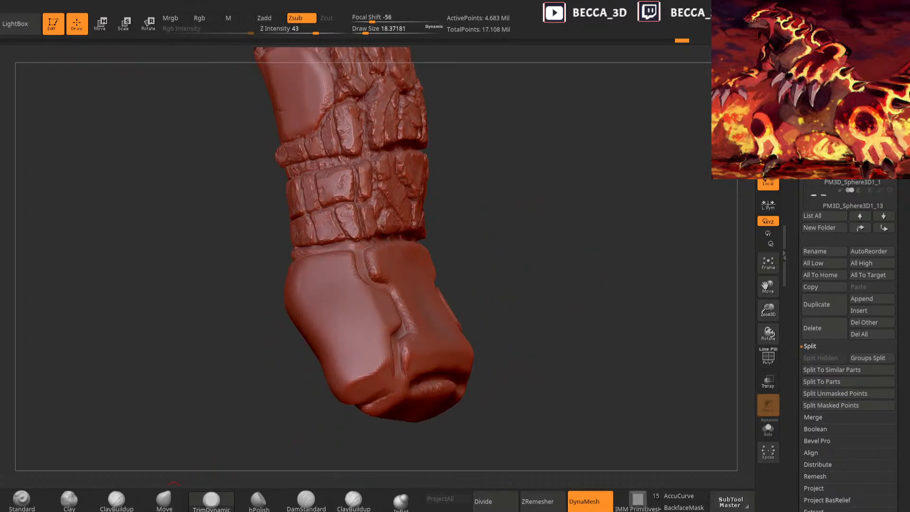
left_click(88, 497)
key("space")
left_click_drag(465, 246, 471, 246)
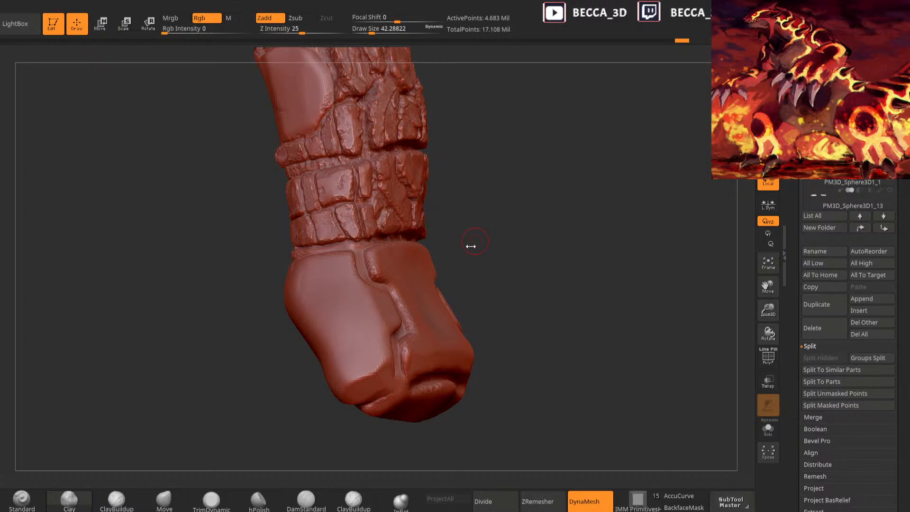
mouse_move(470, 246)
left_mouse_down()
mouse_move(524, 224)
mouse_move(528, 243)
mouse_move(575, 191)
mouse_move(523, 223)
left_mouse_up()
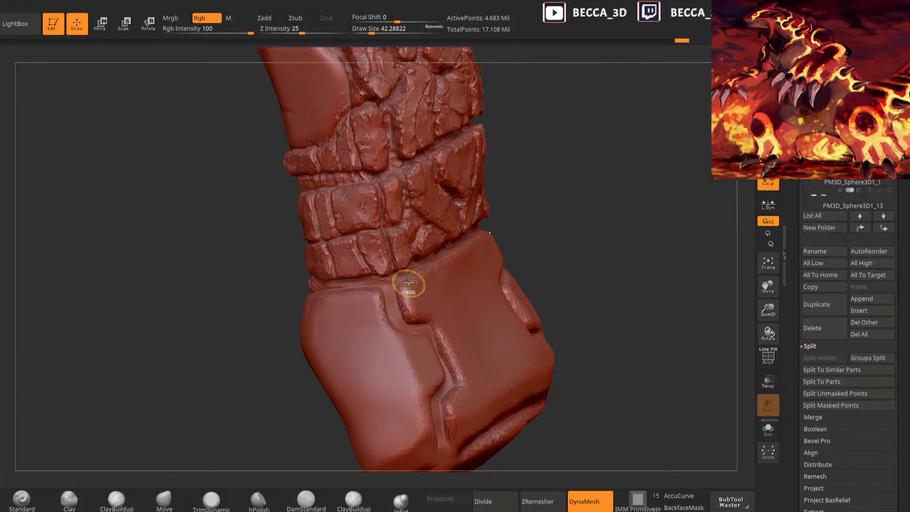
mouse_move(411, 280)
left_mouse_down("ctrl")
mouse_move(402, 319)
mouse_move(431, 320)
mouse_move(434, 280)
mouse_move(415, 270)
left_mouse_up("ctrl")
left_click_drag(583, 191, 612, 189)
mouse_move(402, 299)
left_mouse_down("ctrl")
mouse_move(401, 286)
mouse_move(428, 304)
mouse_move(421, 298)
mouse_move(429, 314)
mouse_move(428, 301)
left_mouse_up("ctrl")
Invert the mask, texture the isolated plate corner with Clay and TrimDynamic at a draw size of about 65, and clear the mask
key("space")
left_click(603, 176)
left_click(609, 178, "ctrl")
left_click(212, 500)
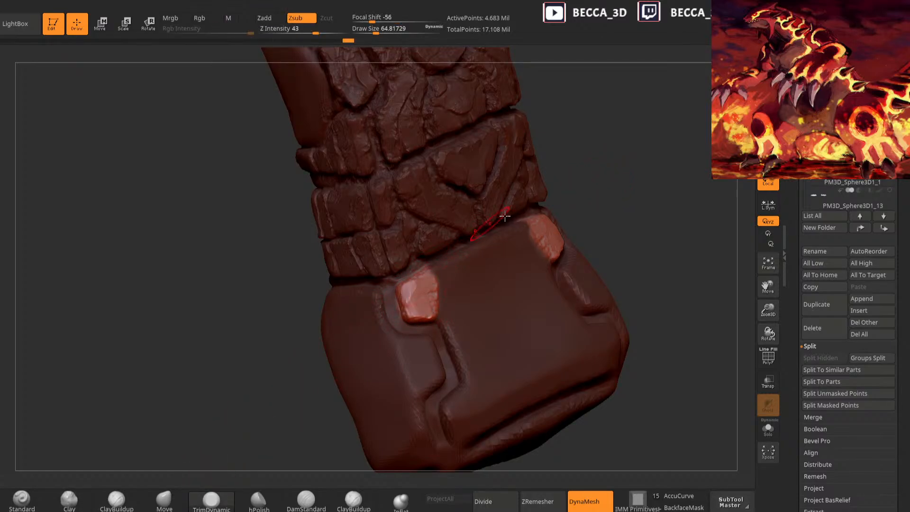
left_click_drag(578, 138, 640, 145)
Sharpen the edges of the textured corner stones on the large central plate with DamStandard at a draw size of about 23
left_click(306, 499)
key("space")
left_click(459, 261)
left_click_drag(274, 433, 266, 451)
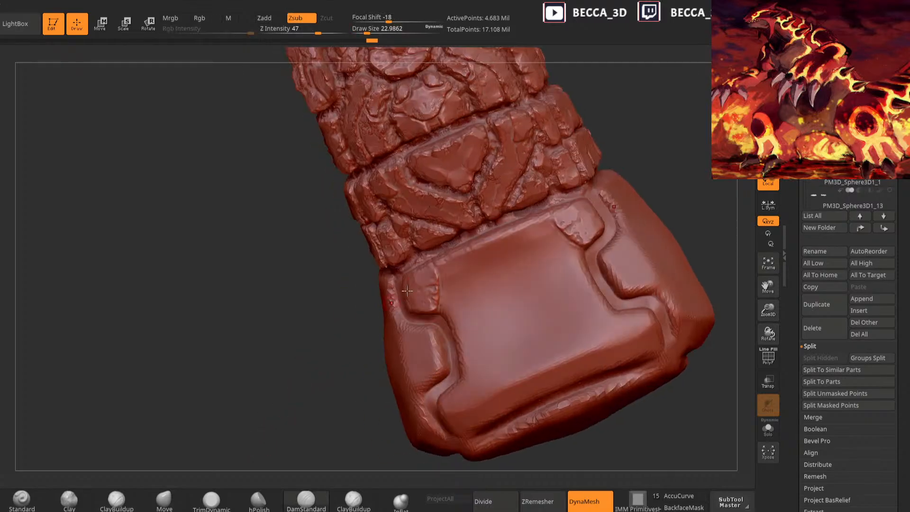
left_click_drag(435, 269, 434, 315)
left_click_drag(353, 417, 391, 408)
mouse_move(564, 197)
left_mouse_down()
mouse_move(586, 221)
mouse_move(419, 313)
left_mouse_up()
Flatten the corner stones with TrimDynamic and recut their inner edges with DamStandard at a draw size of about 30
left_click(211, 500)
left_click_drag(562, 221, 496, 229)
left_click_drag(576, 214, 512, 251)
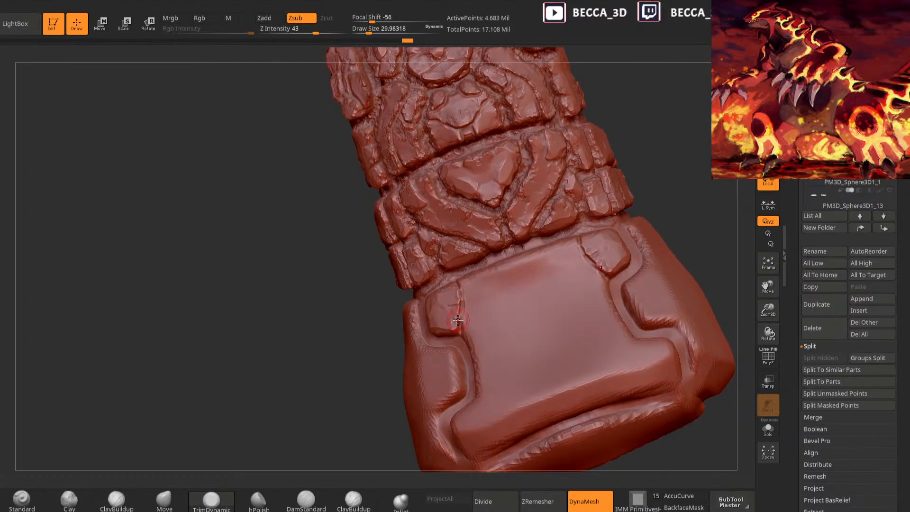
left_click(306, 499)
left_click_drag(461, 328, 458, 284)
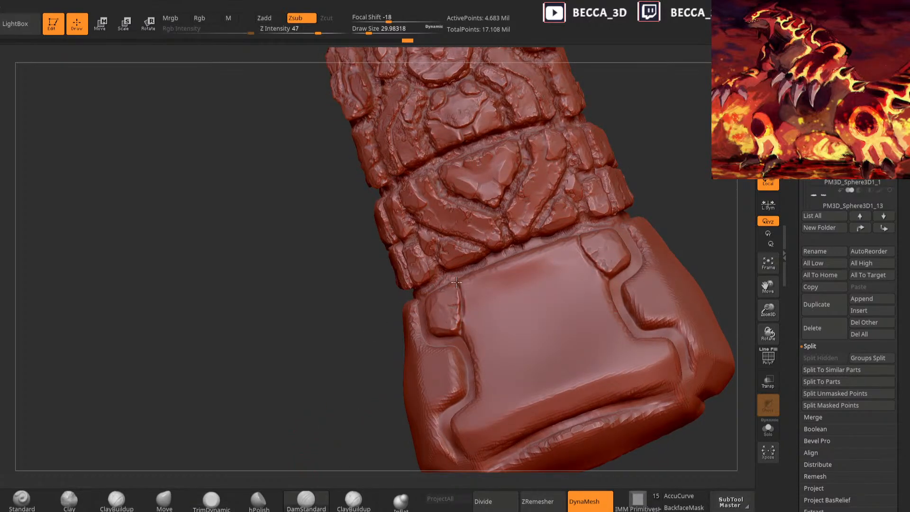
mouse_move(290, 439)
left_mouse_down()
mouse_move(270, 433)
mouse_move(299, 433)
mouse_move(353, 387)
left_mouse_up()
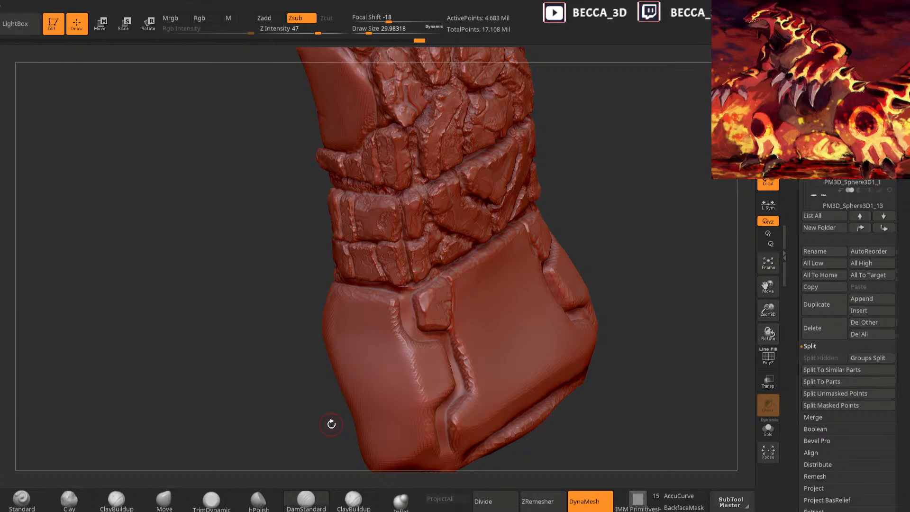
Undo a stray DamStandard stroke on the corner stone and trim its lower edge with TrimDynamic at a draw size of about 30
left_click_drag(423, 303, 427, 311)
key("ctrl+z")
left_click(211, 501)
left_click_drag(599, 223, 611, 164)
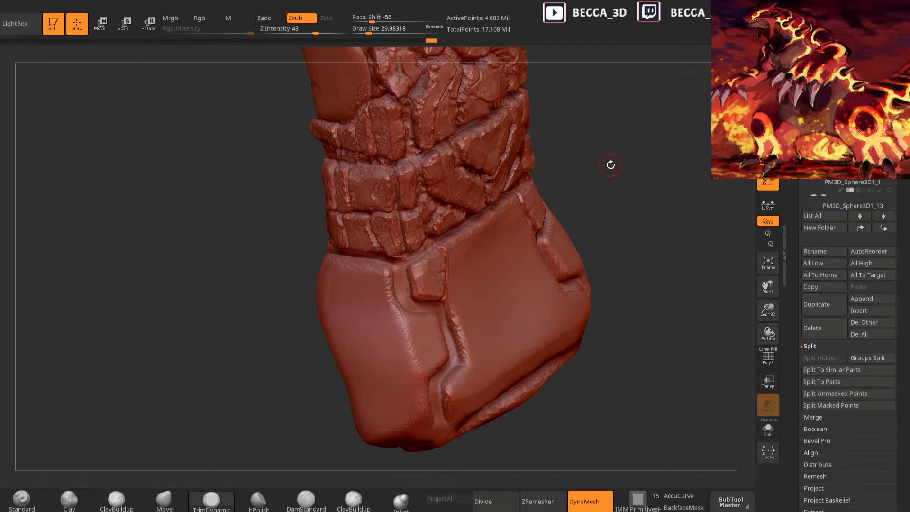
right_click_drag(469, 236, 437, 268)
left_click_drag(330, 419, 353, 396)
left_click_drag(441, 277, 444, 279)
left_click_drag(621, 169, 598, 151)
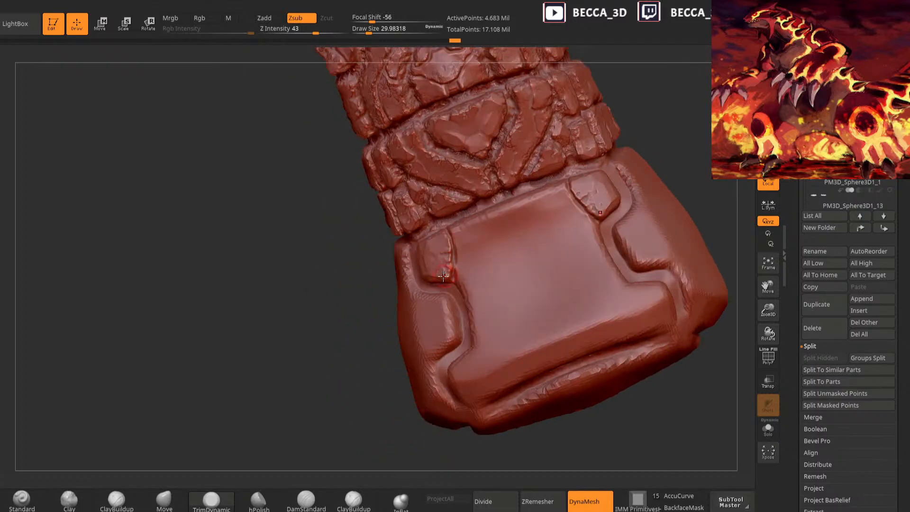
left_click_drag(314, 413, 283, 424)
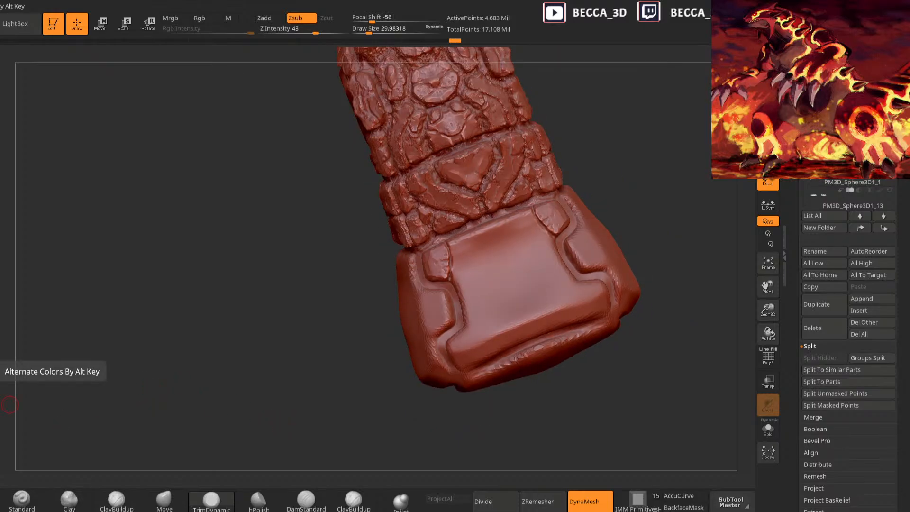
Carve an angled crack across the upper part of the central plate between the corner stones with DamStandard
mouse_move(623, 183)
left_mouse_down()
mouse_move(636, 187)
mouse_move(585, 242)
mouse_move(568, 231)
mouse_move(460, 327)
left_mouse_up()
left_click(306, 500)
mouse_move(380, 311)
left_mouse_down()
mouse_move(396, 309)
mouse_move(380, 299)
mouse_move(387, 304)
left_mouse_up()
key("ctrl+z")
mouse_move(389, 306)
left_mouse_down()
mouse_move(402, 313)
mouse_move(427, 298)
left_mouse_up()
left_click_drag(508, 225, 412, 300)
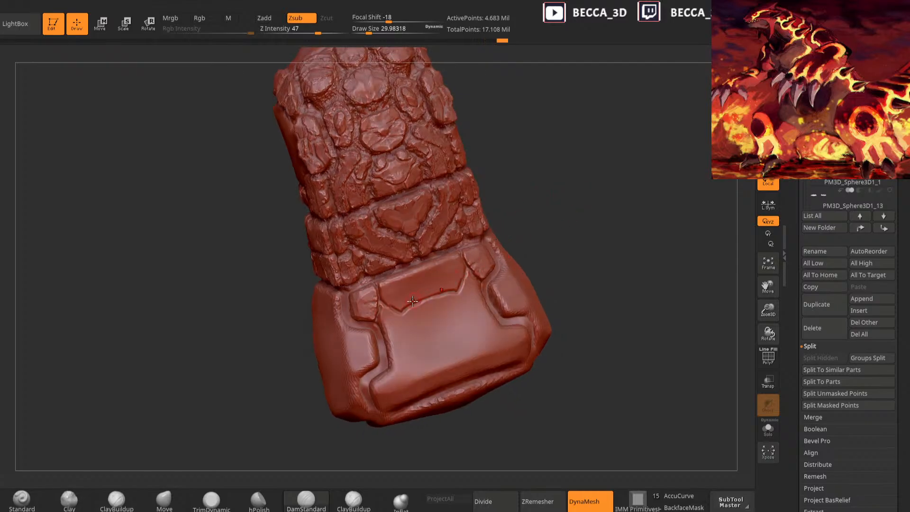
Split the strip above the angled crack into two stones with a crack down the plate's centre line
left_click_drag(493, 240, 418, 263)
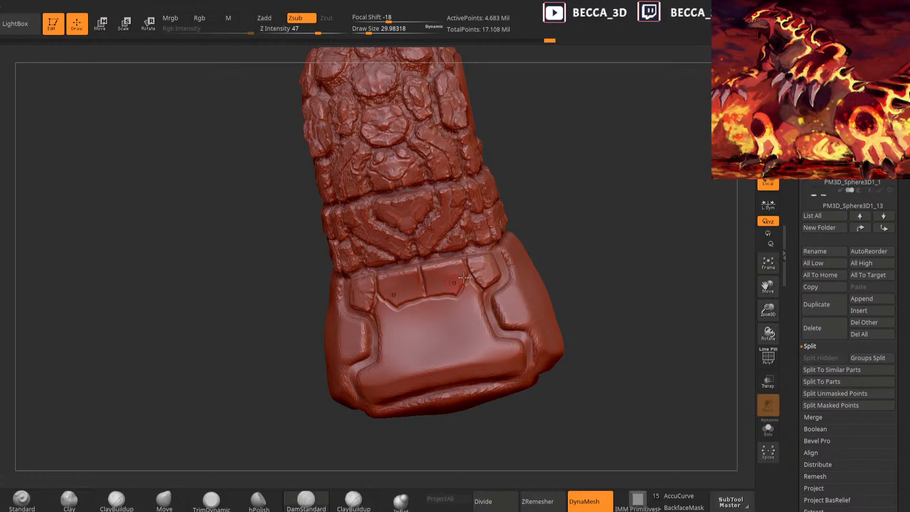
right_click_drag(423, 285, 430, 293)
left_click_drag(427, 298, 427, 305)
key("ctrl+z")
right_click_drag(477, 263, 485, 267)
Carve a long crack down each side of the central plate from the ends of the upper crack with DamStandard
left_click_drag(397, 311, 401, 371)
right_click_drag(402, 371, 403, 377)
left_click_drag(556, 272, 555, 264)
mouse_move(405, 373)
left_mouse_down()
mouse_move(396, 378)
mouse_move(379, 357)
left_mouse_up()
left_click_drag(556, 221, 576, 223)
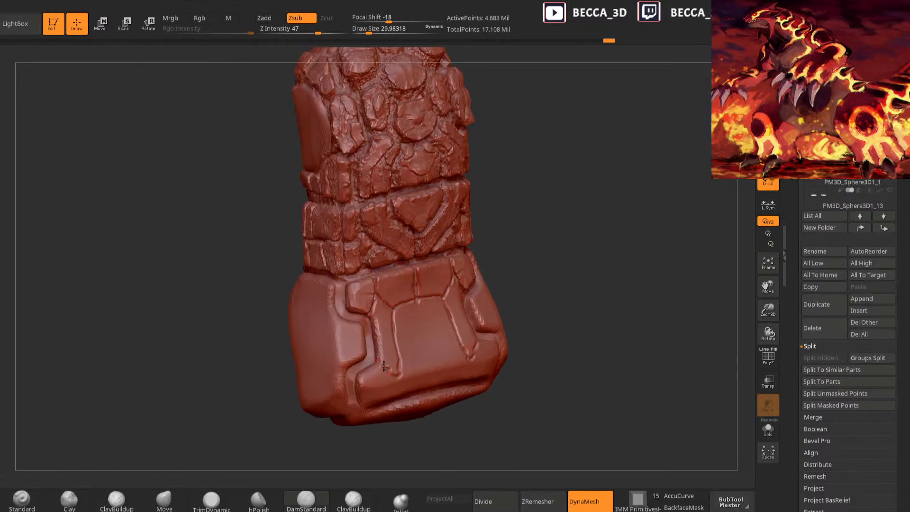
Extend the two side cracks down over the lower edge of the central plate with DamStandard
left_click_drag(558, 279, 565, 215, "alt")
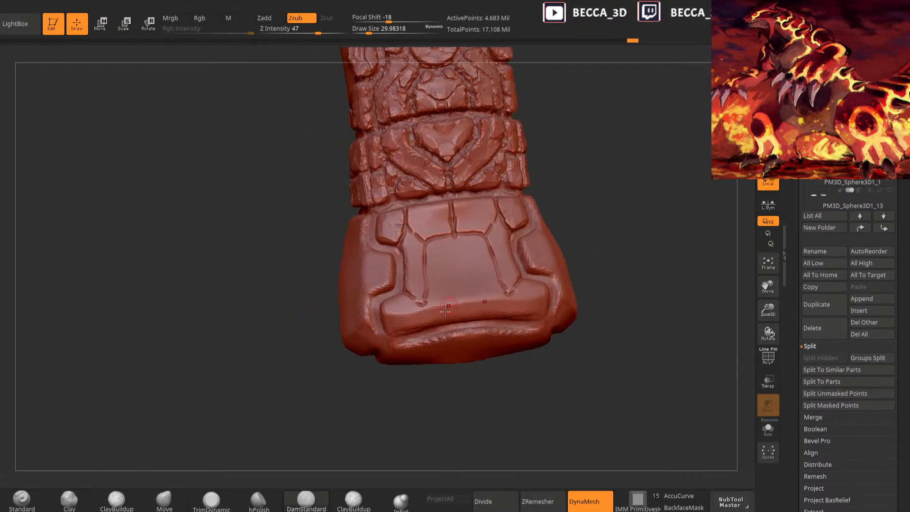
left_click_drag(565, 376, 563, 361)
left_click_drag(425, 303, 429, 323)
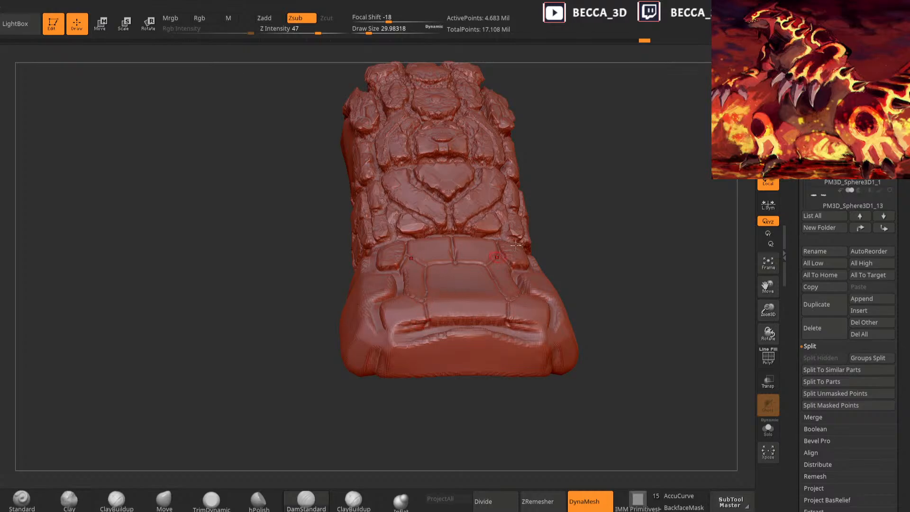
left_click_drag(552, 237, 586, 234)
left_click_drag(422, 329, 395, 335)
left_click_drag(552, 242, 585, 239)
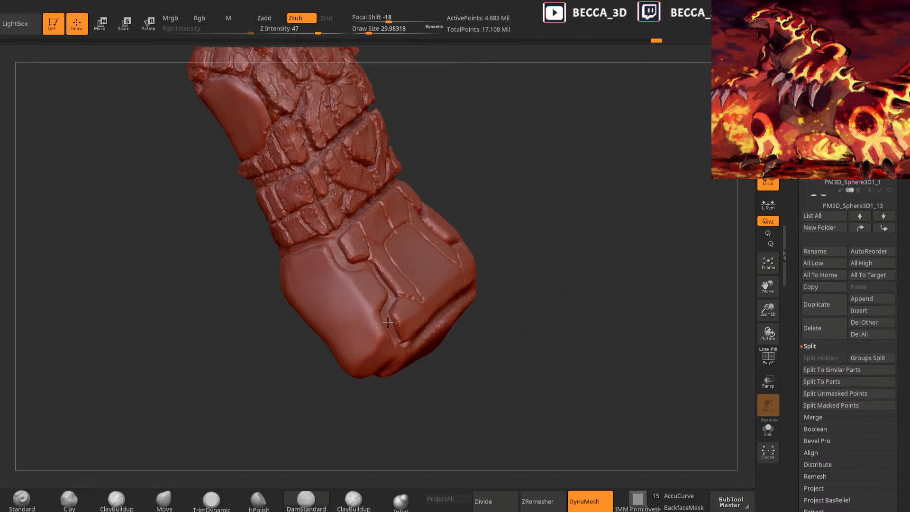
Close off the central panel with a crack along its lower side and split the strip below it down the middle
left_click_drag(487, 263, 491, 317)
left_click_drag(442, 362, 403, 401)
left_click_drag(536, 223, 535, 265)
left_click_drag(396, 319, 422, 282)
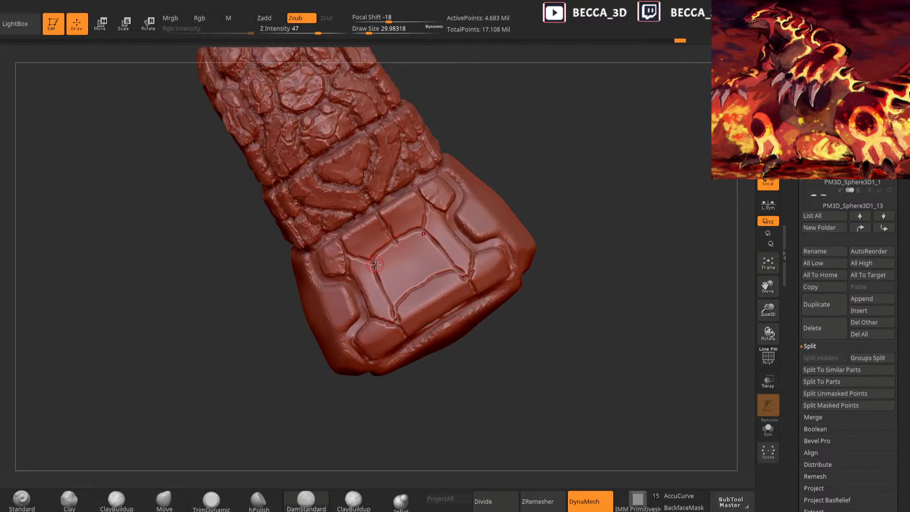
left_click_drag(554, 225, 531, 223)
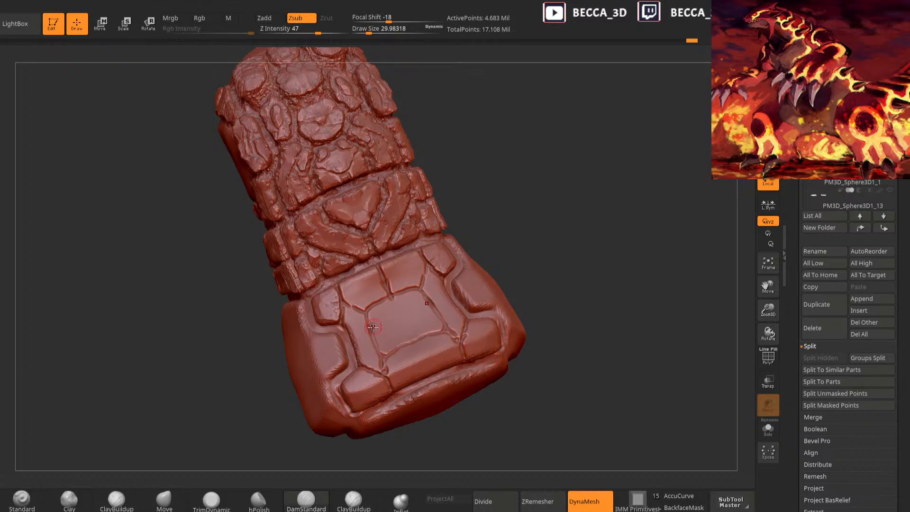
left_click_drag(415, 341, 425, 366)
left_click_drag(457, 436, 439, 403)
left_click_drag(581, 259, 545, 308)
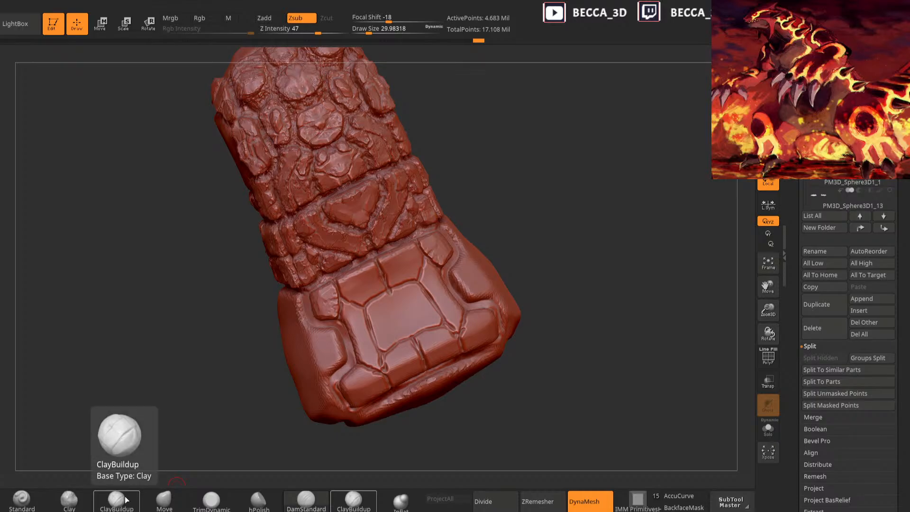
Widen the grooves around the two upper stones and down the central panel's side with ClayBuildup in subtract mode, draw size about 21
left_click(69, 500)
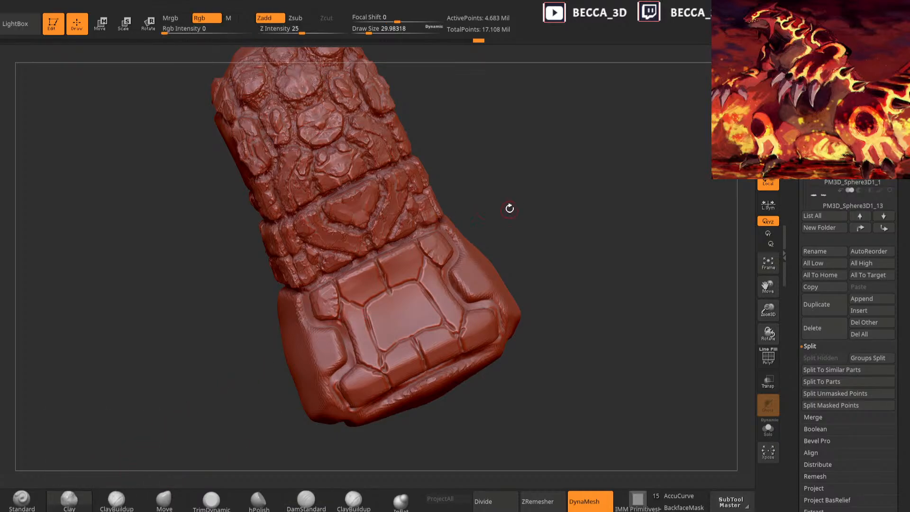
mouse_move(507, 199)
left_mouse_down()
mouse_move(524, 197)
mouse_move(427, 332)
left_mouse_up()
left_click(353, 501)
left_click_drag(504, 208, 553, 209)
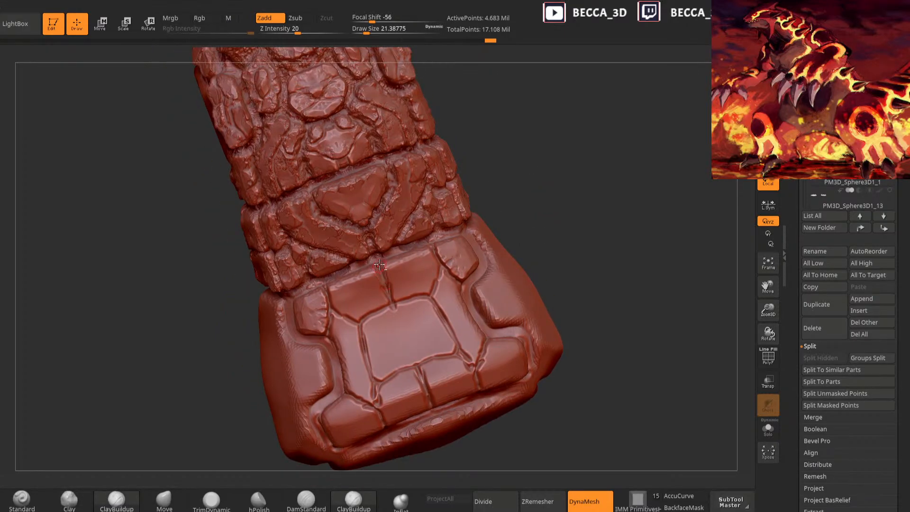
left_click_drag(389, 292, 393, 306, "alt")
right_click_drag(393, 307, 404, 307)
left_click_drag(402, 301, 430, 297, "alt")
left_click_drag(442, 267, 434, 292, "alt")
left_click_drag(436, 247, 447, 269, "alt")
left_click_drag(567, 246, 568, 232, "alt")
left_click_drag(433, 287, 457, 337, "alt")
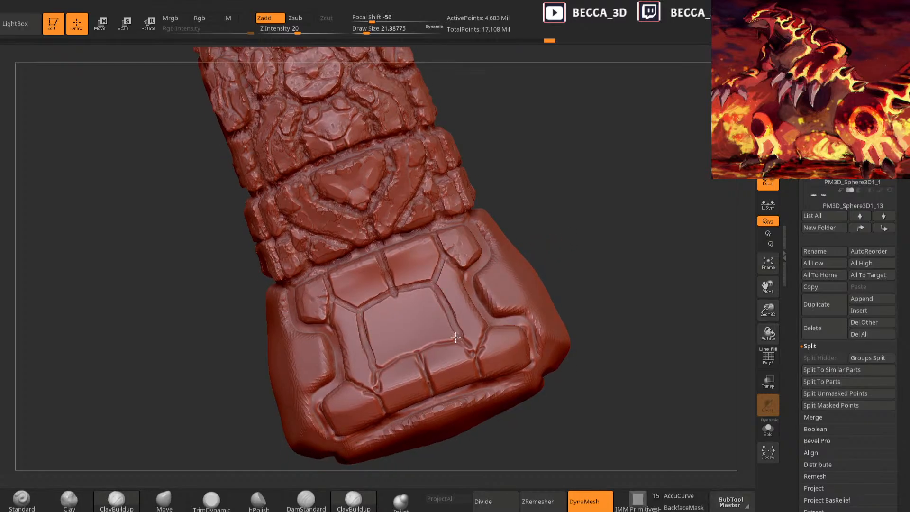
Widen the grooves along the central panel's lower side and around the lower corner stones with ClayBuildup in subtract mode
left_click_drag(544, 261, 546, 243, "alt")
left_click_drag(456, 313, 441, 323, "alt")
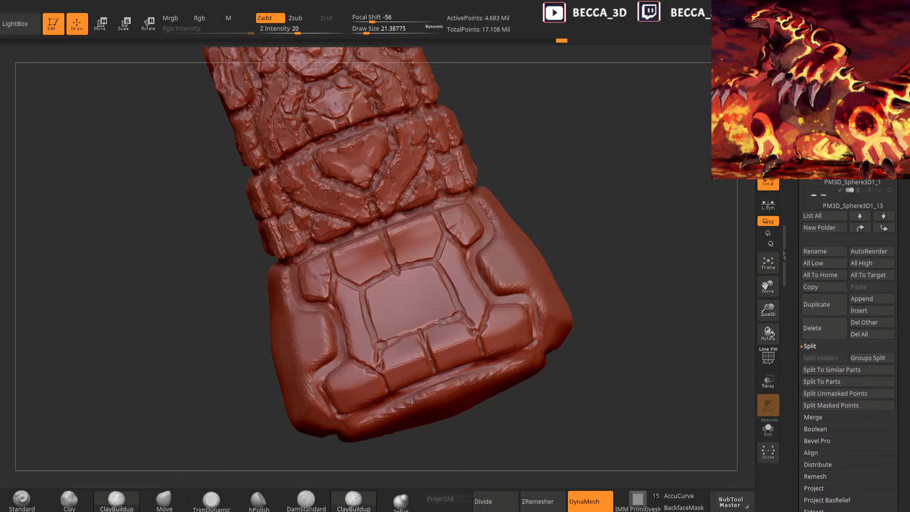
left_click_drag(569, 237, 567, 212, "alt")
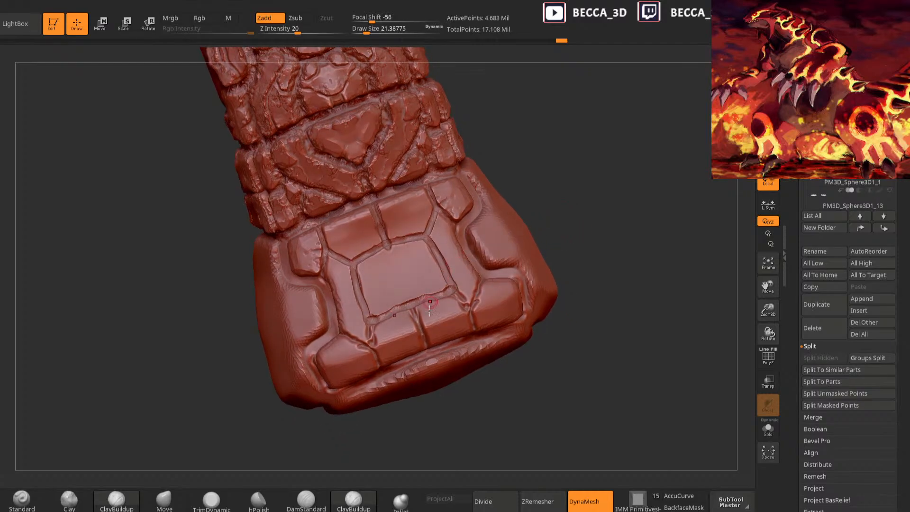
left_click_drag(420, 311, 413, 311, "alt")
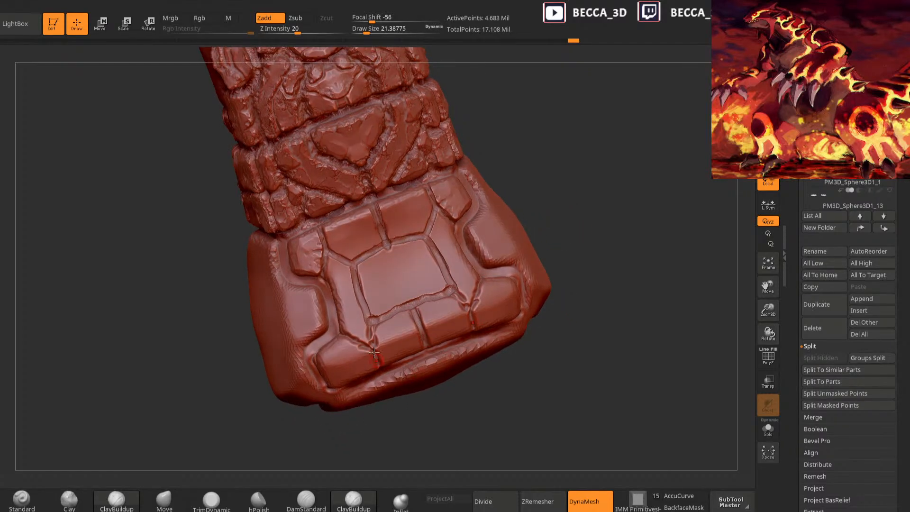
left_click_drag(372, 342, 362, 351, "alt")
left_click_drag(355, 443, 388, 390, "alt")
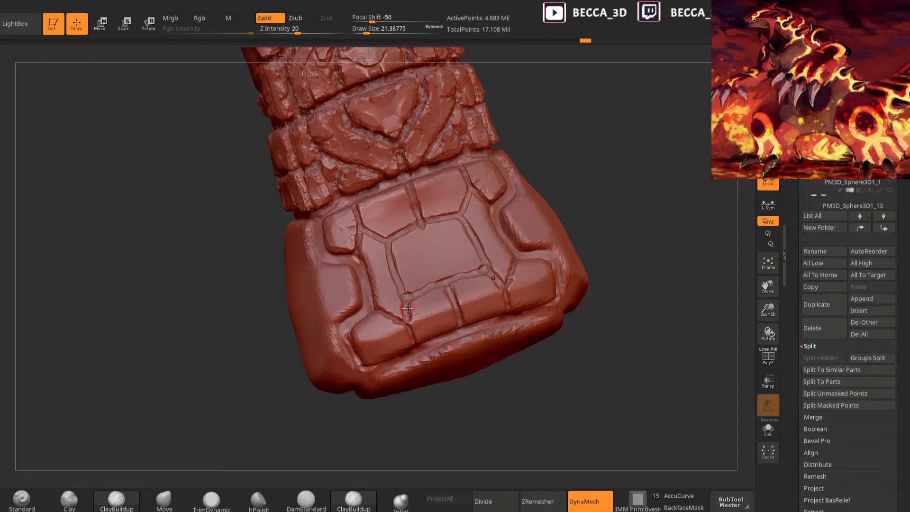
left_click_drag(385, 422, 395, 378)
left_click_drag(407, 317, 414, 347, "alt")
Build up the groove beside the corner stone and along the outer side of the central plate with ClayBuildup
right_click_drag(415, 382, 412, 335)
mouse_move(489, 250)
right_mouse_down()
mouse_move(415, 394)
mouse_move(412, 316)
right_mouse_up()
mouse_move(442, 450)
right_mouse_down()
mouse_move(431, 457)
mouse_move(417, 426)
right_mouse_up()
right_click_drag(618, 137, 637, 209)
left_click_drag(410, 298, 422, 324)
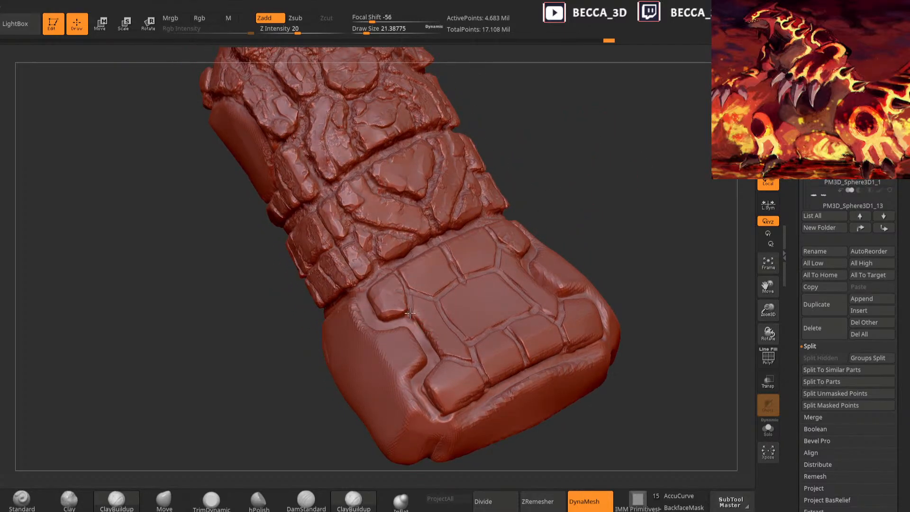
right_click_drag(492, 243, 603, 197)
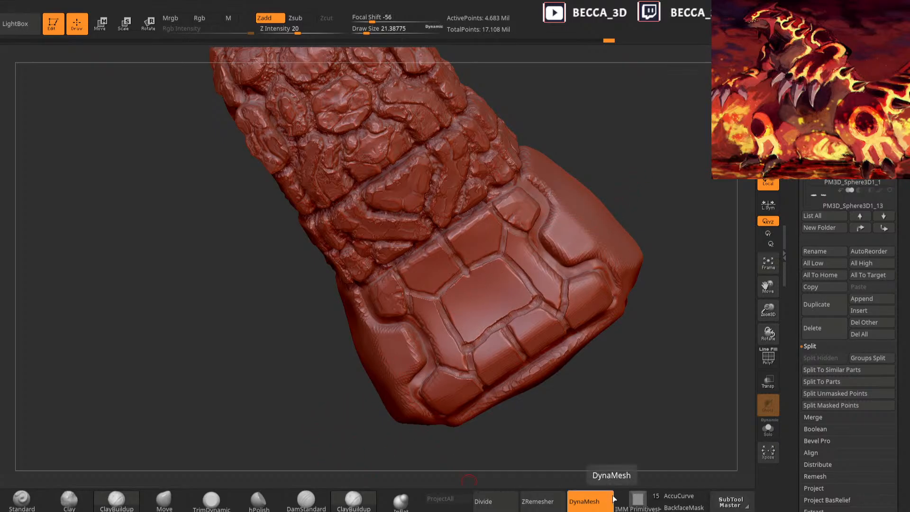
Rework the surface of the upper corner stones with Clay at a draw size of about 40 and smooth their edges
left_click(70, 498)
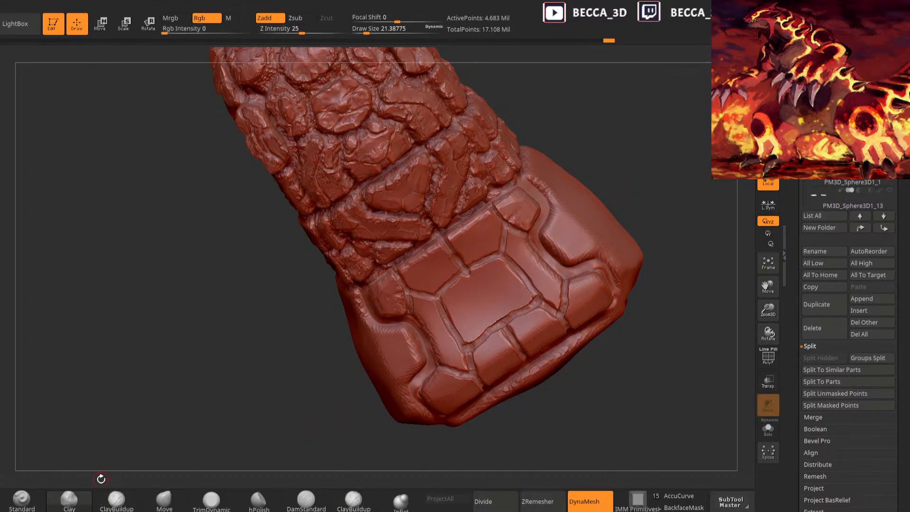
right_click_drag(627, 185, 570, 267, "alt")
key("space")
left_click(580, 226)
mouse_move(581, 225)
right_mouse_down()
mouse_move(587, 206)
mouse_move(589, 216)
right_mouse_up()
mouse_move(472, 272)
left_mouse_down()
mouse_move(460, 276)
mouse_move(471, 269)
left_mouse_up()
mouse_move(550, 223)
right_mouse_down()
mouse_move(557, 217)
mouse_move(545, 221)
right_mouse_up()
left_click_drag(465, 271, 469, 280)
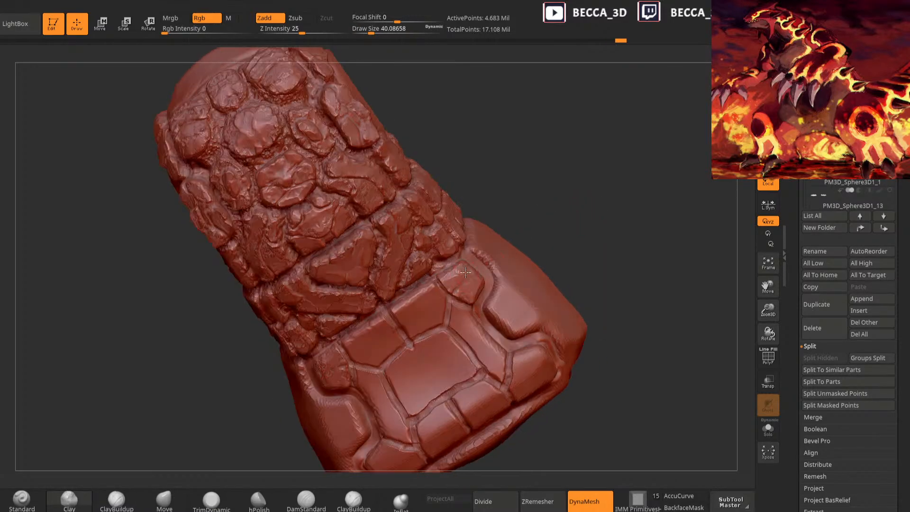
right_click_drag(562, 218, 576, 222)
mouse_move(471, 263)
left_mouse_down("shift")
mouse_move(483, 268)
mouse_move(475, 287)
left_mouse_up("shift")
Isolate the two upper stones with an inverted mask, then texture and smooth their surfaces
right_click_drag(566, 211, 612, 193)
mouse_move(400, 320)
left_mouse_down("ctrl")
mouse_move(430, 279)
mouse_move(456, 299)
mouse_move(441, 332)
mouse_move(353, 353)
mouse_move(433, 285)
mouse_move(441, 287)
mouse_move(423, 302)
mouse_move(429, 325)
mouse_move(436, 321)
left_mouse_up("ctrl")
left_click(553, 215, "ctrl")
left_click_drag(439, 315, 446, 301, "shift")
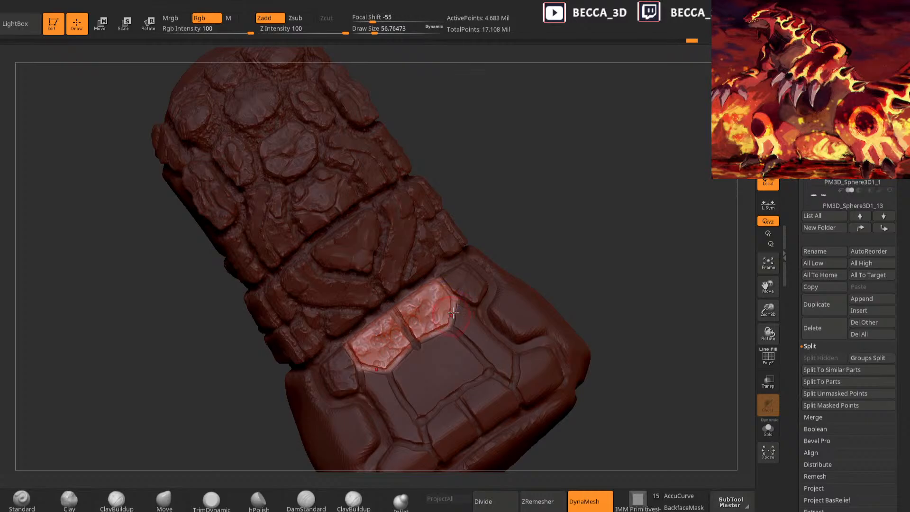
Swell the two isolated upper stones with the Inflate brush at a draw size of about 42 and smooth them
key("space")
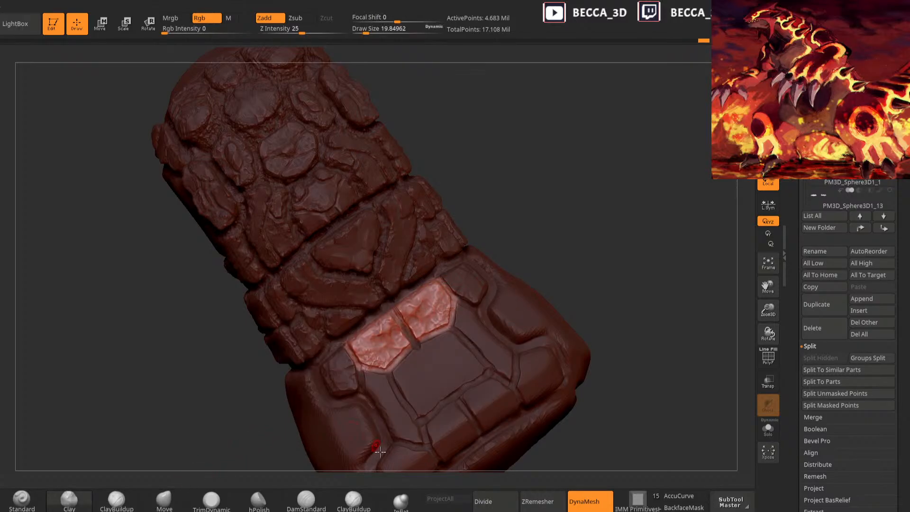
left_click(401, 500)
key("space")
mouse_move(545, 216)
left_mouse_down()
mouse_move(551, 220)
mouse_move(483, 267)
left_mouse_up()
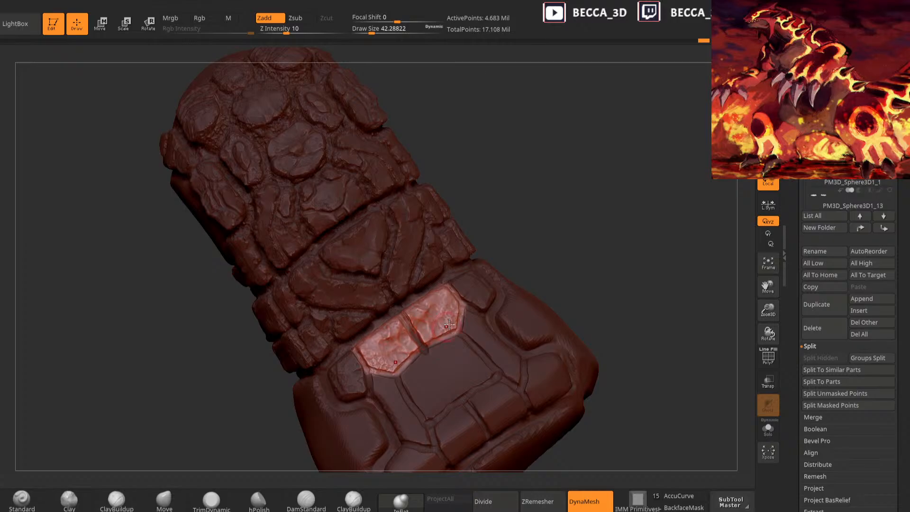
mouse_move(454, 296)
left_mouse_down("shift")
mouse_move(432, 325)
mouse_move(424, 304)
left_mouse_up("shift")
left_click_drag(495, 257, 453, 291)
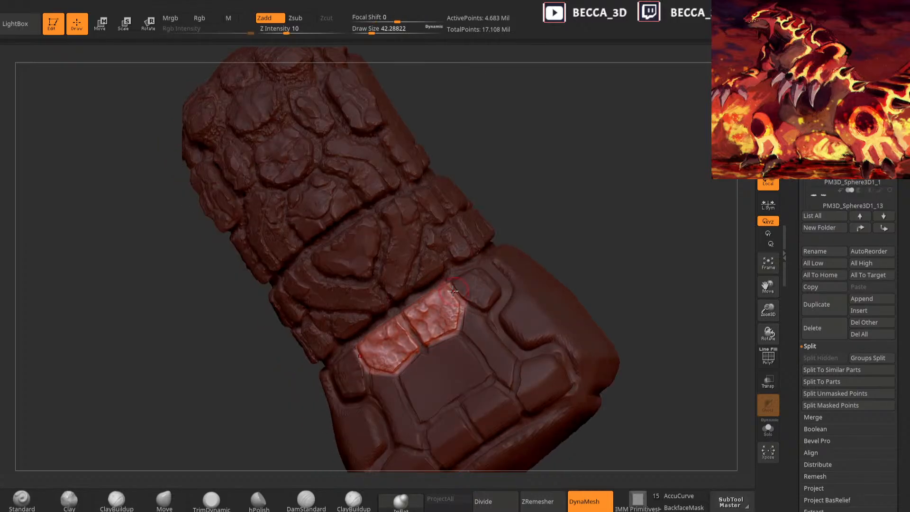
Switch to ClayBuildup at a draw size of about 30 and clear the mask around the two upper stones
left_click(343, 500)
left_click(119, 500)
key("space")
left_click(571, 190)
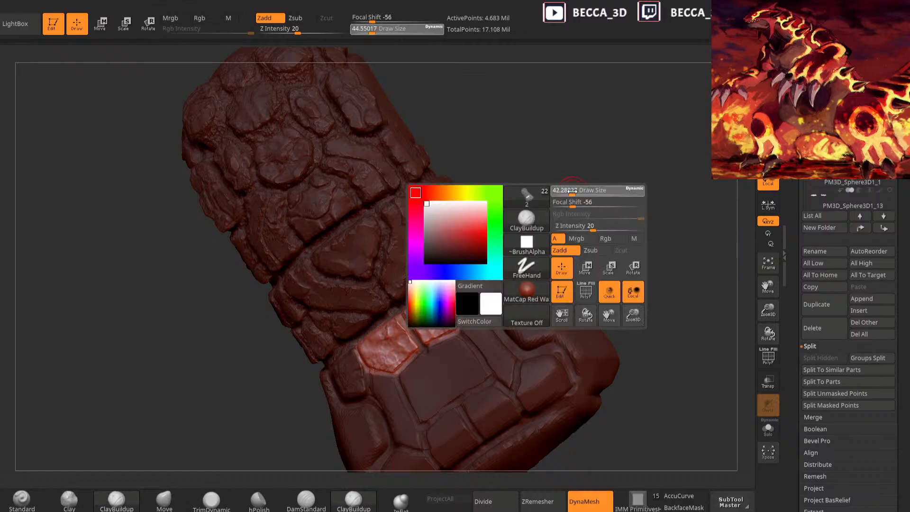
left_click_drag(556, 206, 537, 212)
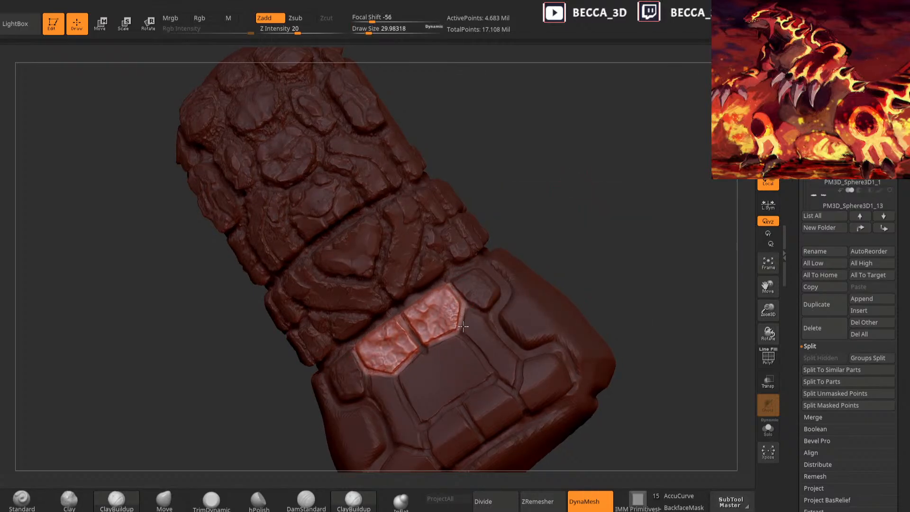
left_click_drag(562, 203, 574, 199, "ctrl")
Clean up the grooves between and below the two upper stones with ClayBuildup at a draw size of about 25
key("space")
left_click(408, 316)
left_click_drag(407, 315, 425, 342)
mouse_move(521, 257)
left_mouse_down("alt")
mouse_move(559, 248)
mouse_move(577, 207)
mouse_move(545, 207)
mouse_move(532, 229)
left_mouse_up("alt")
left_click_drag(428, 338, 466, 309)
left_click_drag(550, 224, 470, 289)
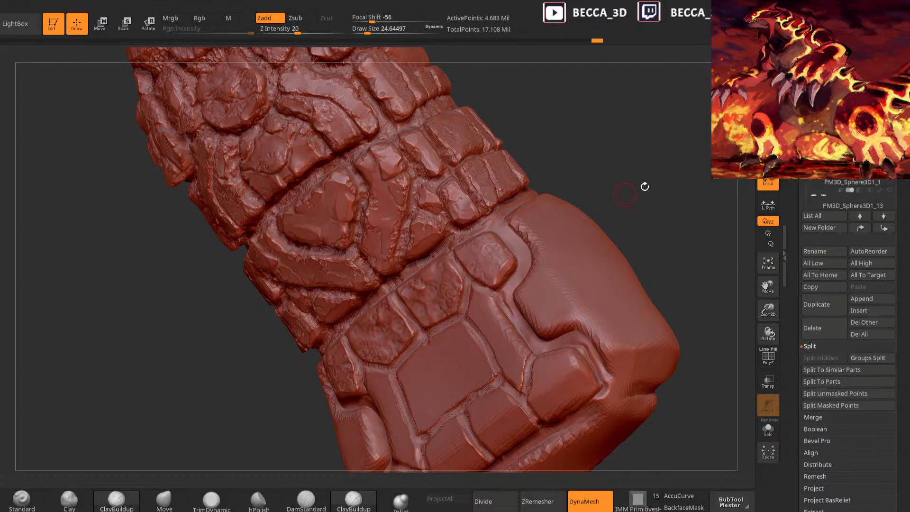
left_click_drag(638, 190, 612, 208)
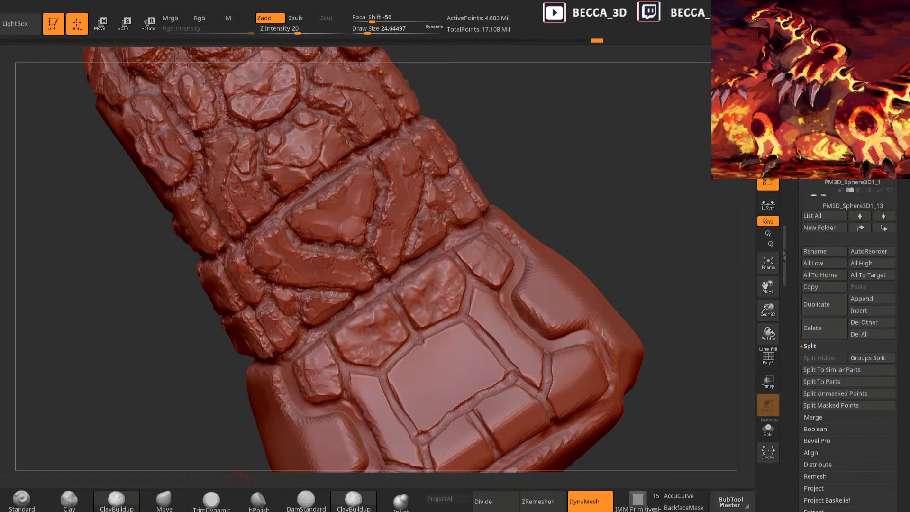
Flatten the surfaces and edges of the upper stones on the lower plate with TrimDynamic at a draw size of about 25
left_click(211, 498)
key("space")
key("space")
mouse_move(555, 190)
left_mouse_down()
mouse_move(539, 191)
mouse_move(416, 285)
left_mouse_up()
mouse_move(493, 232)
left_mouse_down()
mouse_move(545, 201)
mouse_move(264, 408)
left_mouse_up()
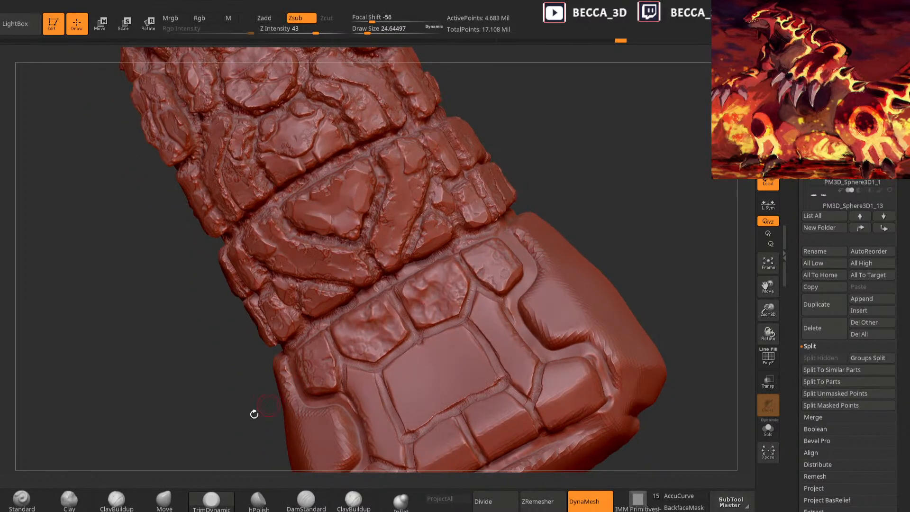
Deepen the grooves around the upper stones with DamStandard at a draw size of about 25
left_click(306, 499)
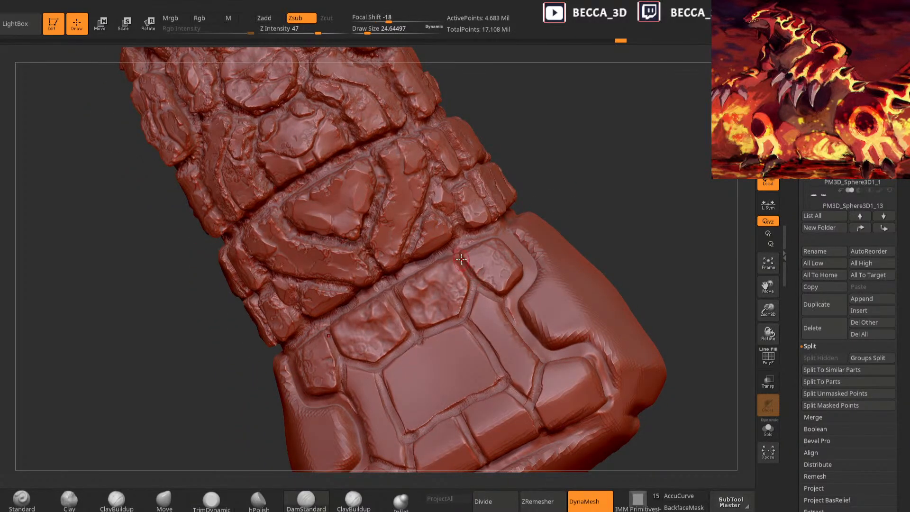
mouse_move(625, 227)
left_mouse_down()
mouse_move(476, 289)
mouse_move(412, 332)
mouse_move(409, 322)
left_mouse_up()
left_click_drag(559, 246, 539, 222)
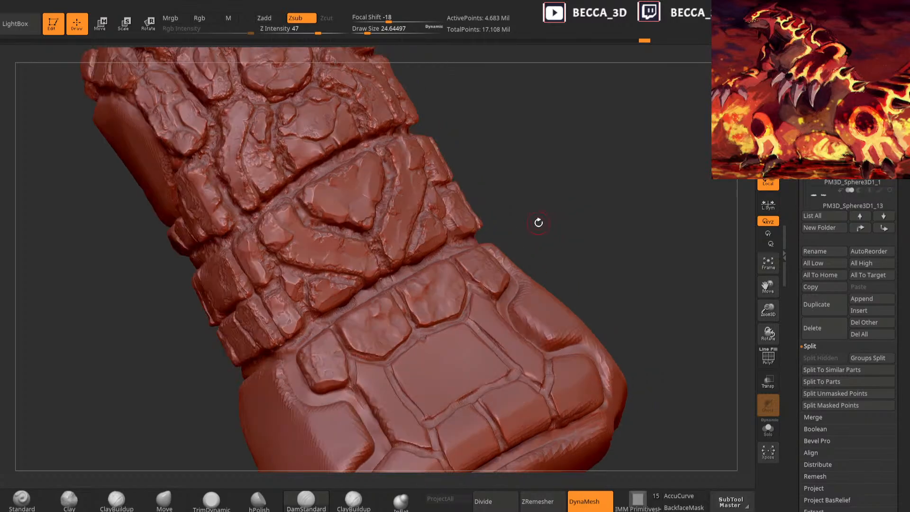
Build rough lumps onto the two middle stones of the upper row with the Clay brush at a draw size of about 36
left_click(110, 499)
left_click(75, 500)
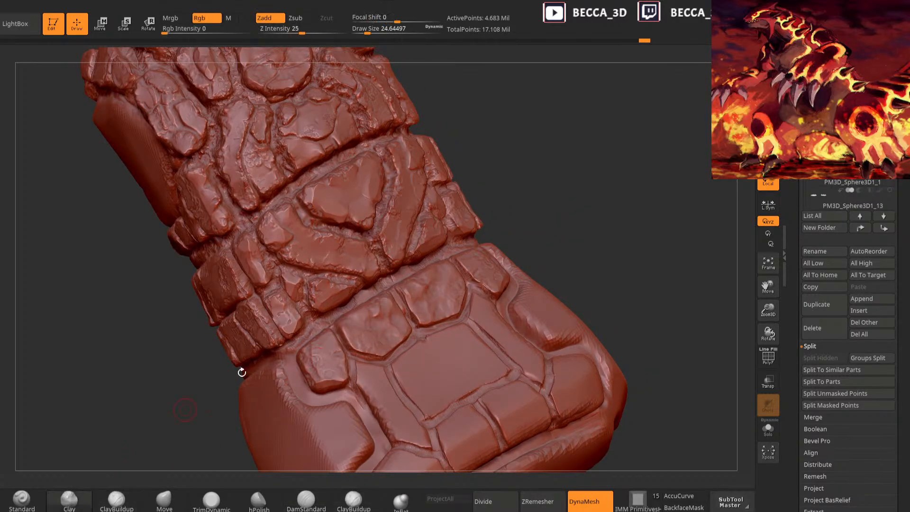
left_click_drag(565, 188, 532, 204)
mouse_move(512, 241)
left_mouse_down()
mouse_move(406, 287)
mouse_move(422, 281)
mouse_move(419, 316)
left_mouse_up()
key("s")
mouse_move(453, 293)
left_mouse_down()
mouse_move(458, 260)
mouse_move(432, 270)
left_mouse_up()
left_click_drag(617, 133, 630, 122)
left_click(626, 126, "ctrl")
left_click_drag(452, 276, 459, 261)
left_click_drag(542, 194, 565, 213)
left_click_drag(564, 214, 552, 227, "ctrl")
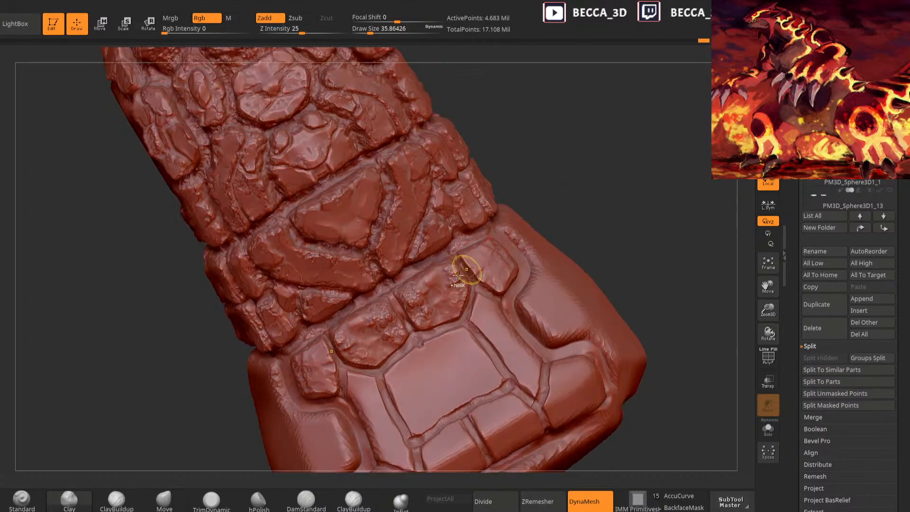
Isolate the lower inner corners of the two middle upper stones with an inverted mask and roughen them with Clay
mouse_move(419, 288)
left_mouse_down("ctrl")
mouse_move(448, 291)
mouse_move(426, 272)
left_mouse_up("ctrl")
left_click(554, 211, "ctrl")
left_click_drag(566, 175, 560, 188, "ctrl")
left_click_drag(555, 192, 521, 214)
mouse_move(417, 308)
left_mouse_down("ctrl")
mouse_move(413, 323)
mouse_move(429, 307)
mouse_move(419, 306)
mouse_move(427, 310)
left_mouse_up("ctrl")
left_click(531, 223, "ctrl")
left_click_drag(531, 214, 514, 232, "ctrl")
mouse_move(419, 298)
left_mouse_down("ctrl")
mouse_move(425, 317)
mouse_move(420, 305)
left_mouse_up("ctrl")
left_click(531, 214, "ctrl")
left_click_drag(531, 214, 524, 244)
left_click_drag(420, 308, 427, 308)
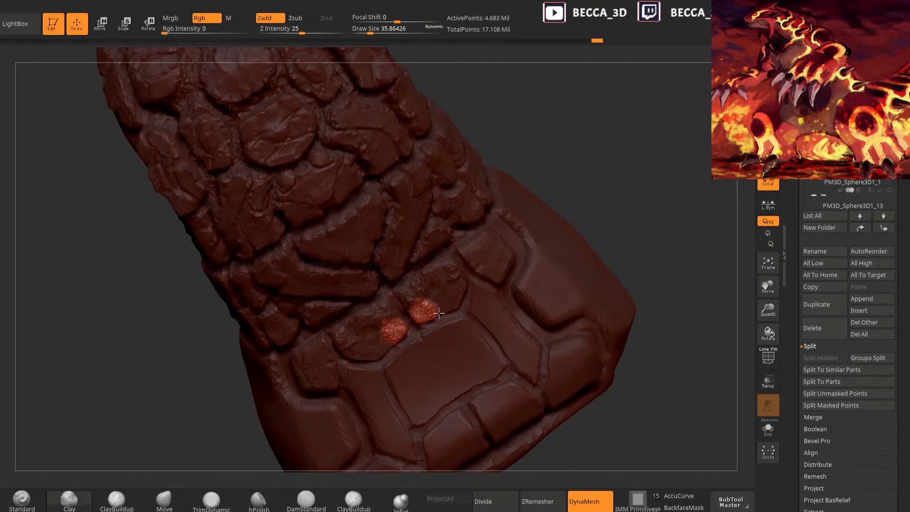
Flatten the roughened inner corners of the two middle upper stones with TrimDynamic
left_click_drag(591, 169, 563, 190, "ctrl")
left_click(212, 501)
mouse_move(428, 302)
left_mouse_down()
mouse_move(411, 294)
mouse_move(427, 276)
left_mouse_up()
left_click_drag(587, 188, 601, 164)
left_click_drag(428, 308, 422, 317)
left_click_drag(576, 192, 553, 192)
Isolate the lower outer corners of the two stones with an inverted mask, trim them with TrimDynamic and clear the mask
mouse_move(449, 319)
left_mouse_down("ctrl")
mouse_move(470, 300)
mouse_move(450, 306)
left_mouse_up("ctrl")
left_click(557, 214, "ctrl")
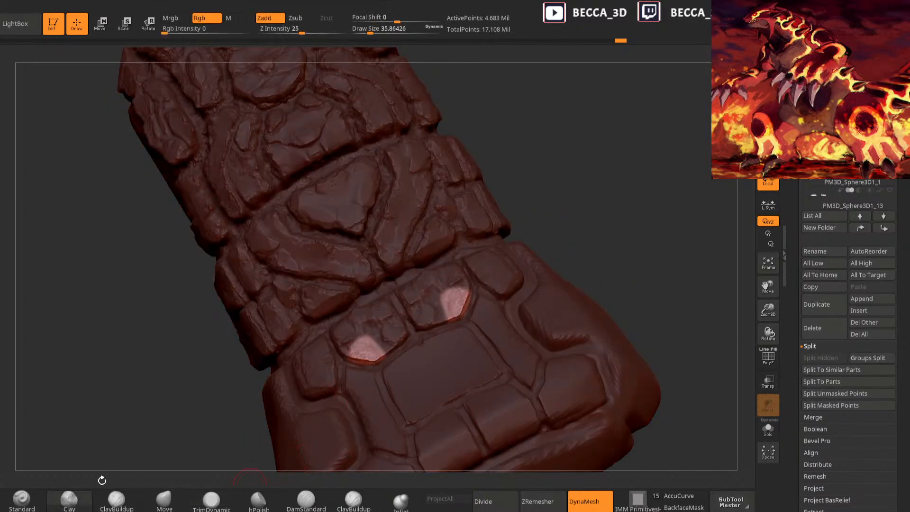
left_click(212, 500)
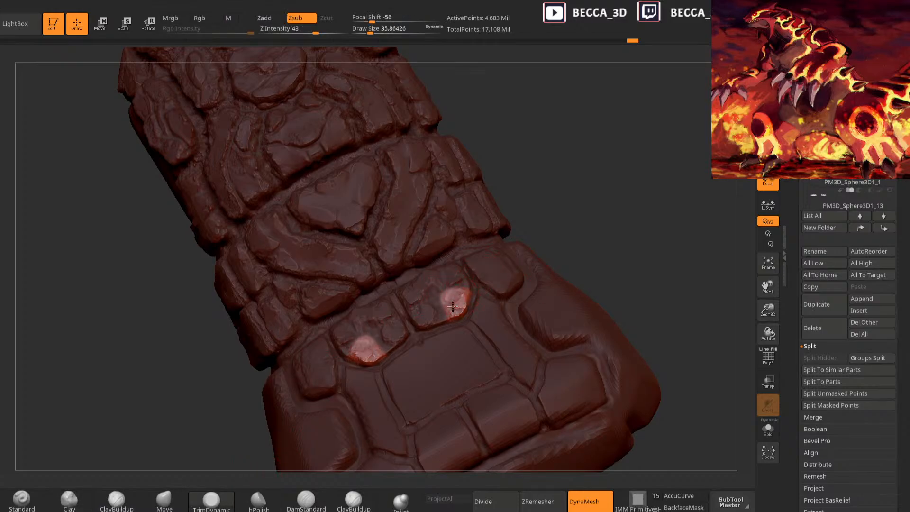
right_click_drag(454, 303, 462, 295)
left_click_drag(569, 219, 585, 233, "ctrl")
left_click_drag(588, 223, 577, 190)
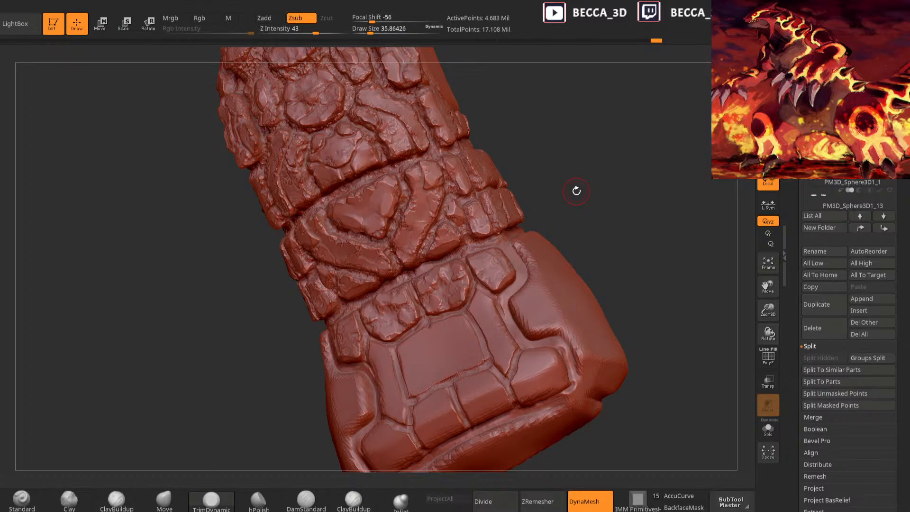
Carve fine cracks into the upper row of stones with DamStandard at a draw size of about 14
left_click_drag(585, 229, 561, 252)
right_click(590, 232)
left_click(589, 231)
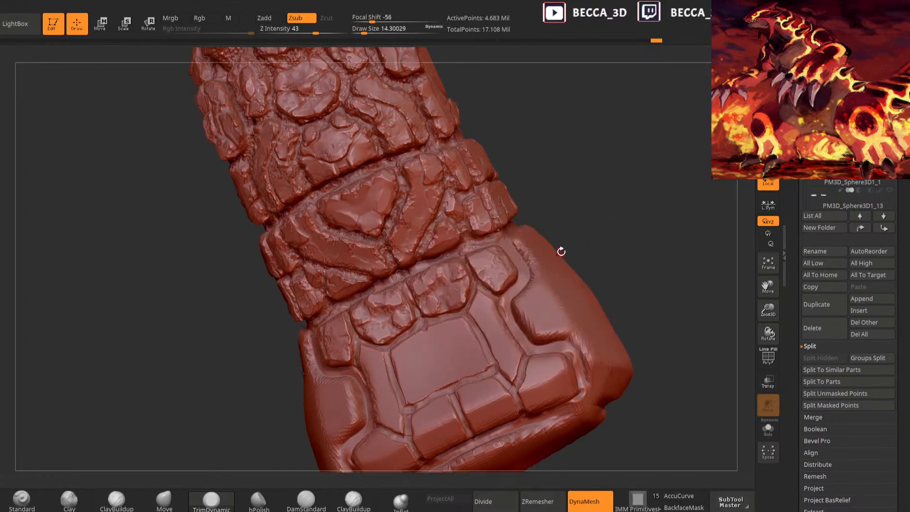
key("b")
key("d")
key("s")
left_click_drag(631, 221, 620, 237)
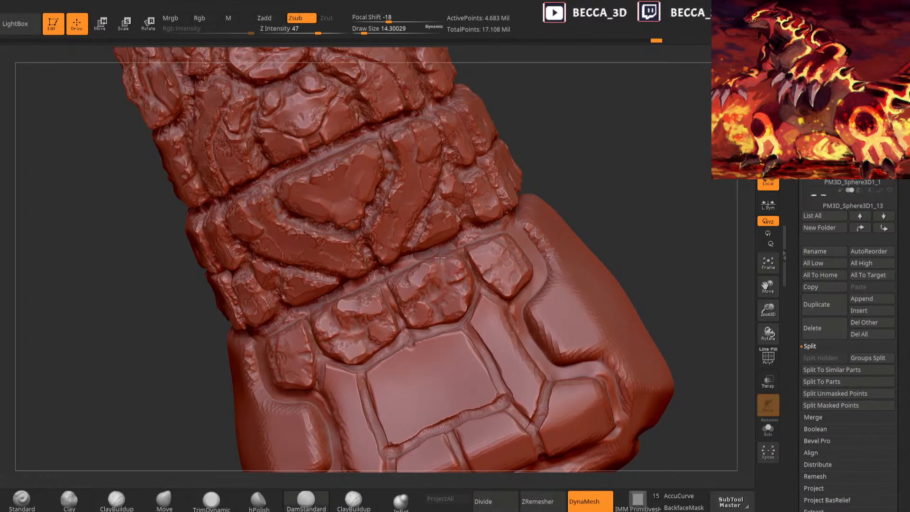
left_click_drag(606, 178, 627, 165)
left_click_drag(486, 268, 501, 274)
mouse_move(603, 209)
left_mouse_down()
mouse_move(621, 204)
mouse_move(586, 218)
left_mouse_up()
left_click_drag(587, 179, 597, 190)
Polish the upper stones with hPolish at a draw size of about 21 and adjust their shape with Move at about 38
left_click(259, 501)
key("bracketright")
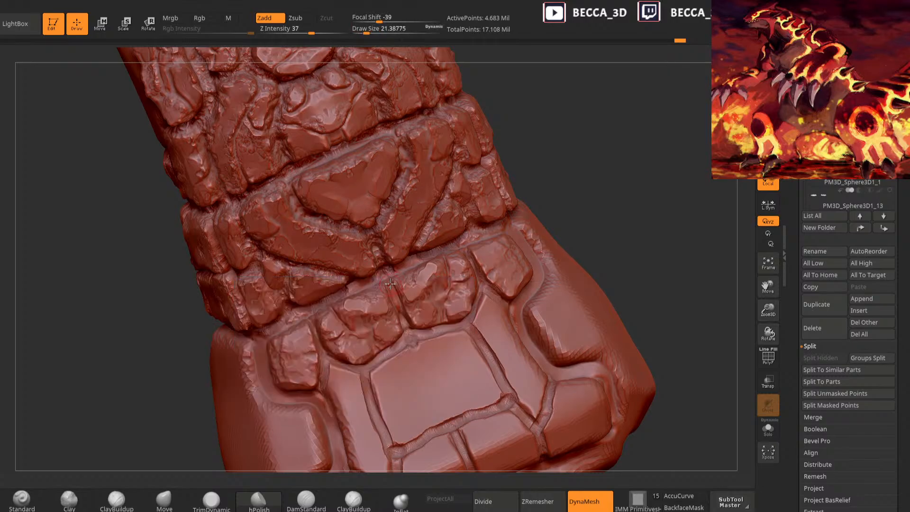
left_click(164, 501)
left_click_drag(592, 168, 593, 159)
key("space")
left_click_drag(594, 162, 616, 156, "alt")
right_click_drag(404, 272, 419, 269)
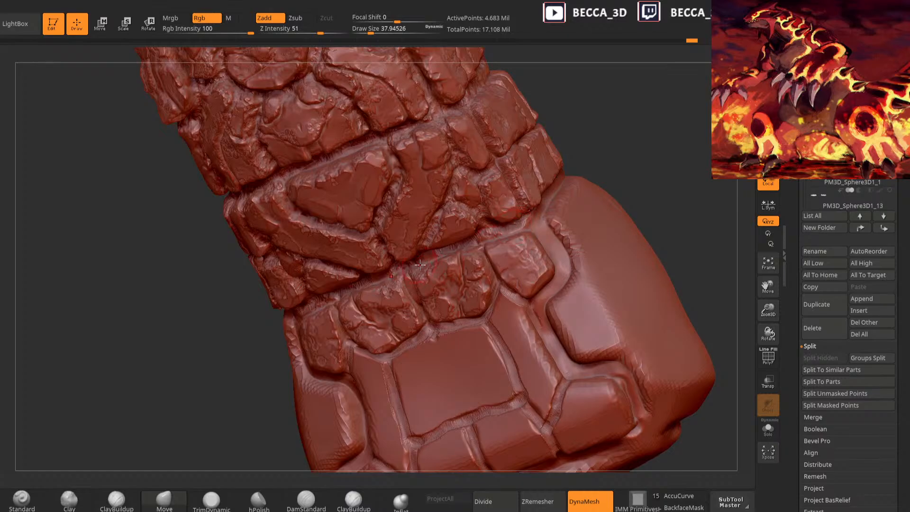
Deepen the gap between the two middle stones with DamStandard at about 38, then trim the stone edges with TrimDynamic at about 25
left_click(306, 500)
left_click_drag(683, 150, 408, 271)
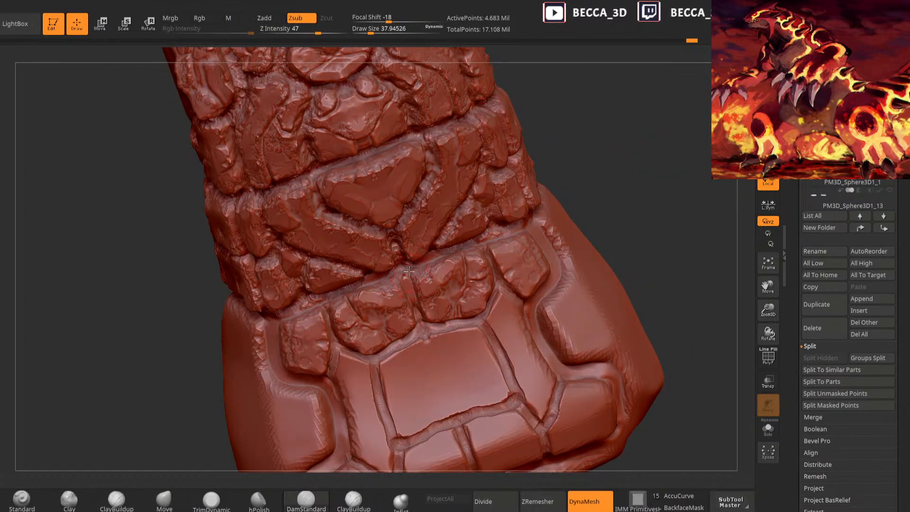
left_click_drag(601, 203, 588, 177)
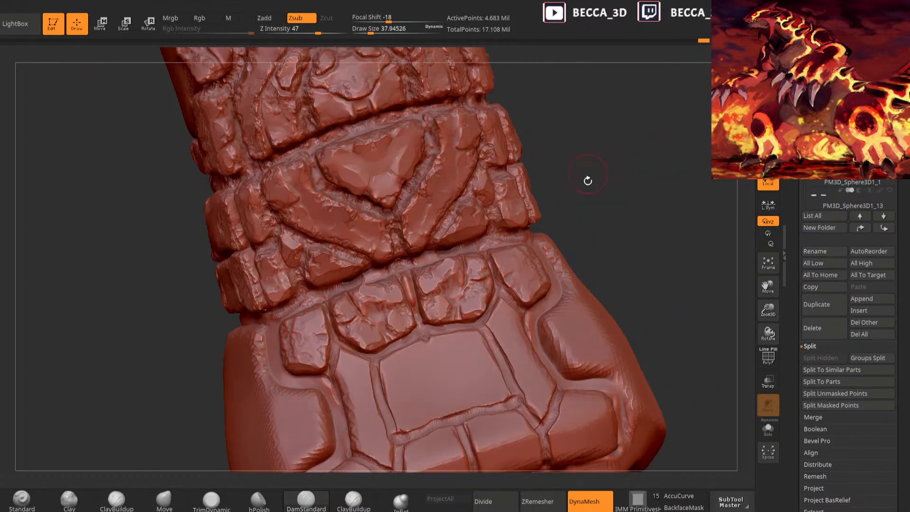
left_click(212, 491)
key("space")
left_click_drag(411, 271, 407, 269)
left_click_drag(569, 182, 553, 179)
left_click_drag(623, 205, 593, 207)
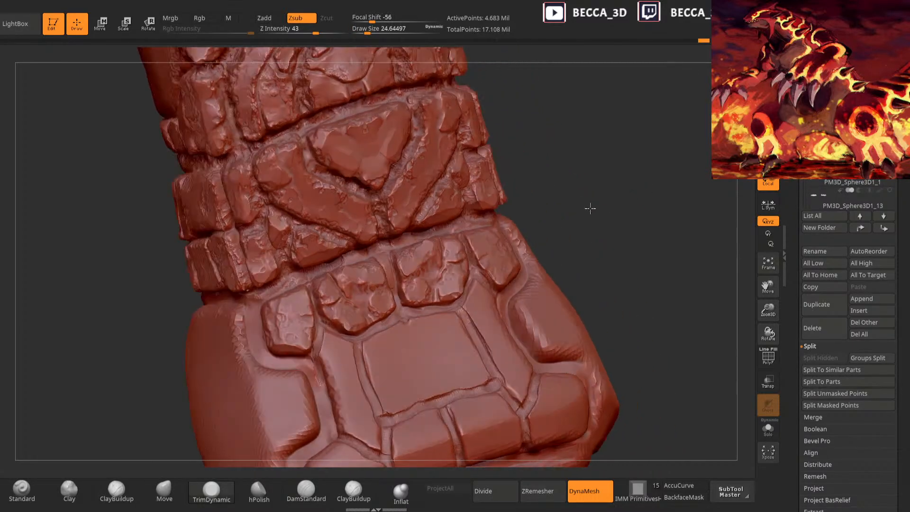
mouse_move(460, 291)
right_mouse_down()
mouse_move(615, 195)
mouse_move(459, 284)
right_mouse_up()
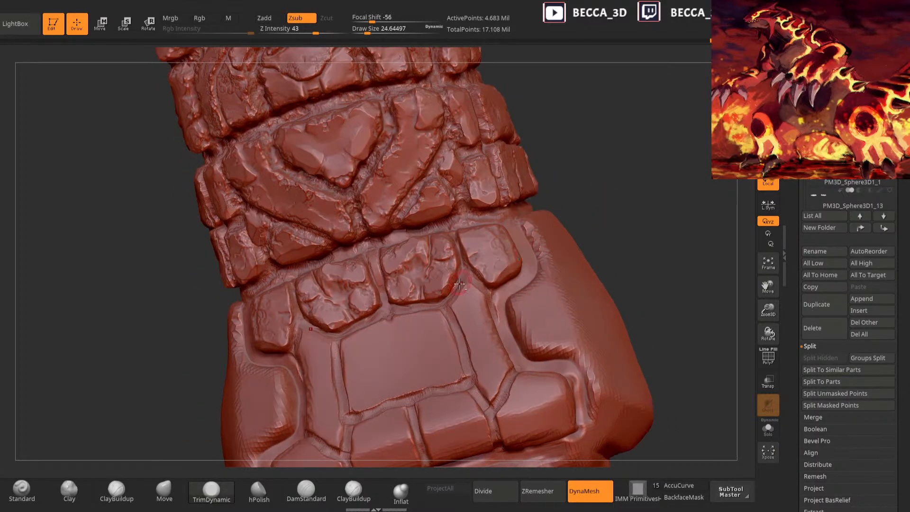
Mask the upper part of the narrow plates flanking the central panel and invert the mask to isolate them
key("3")
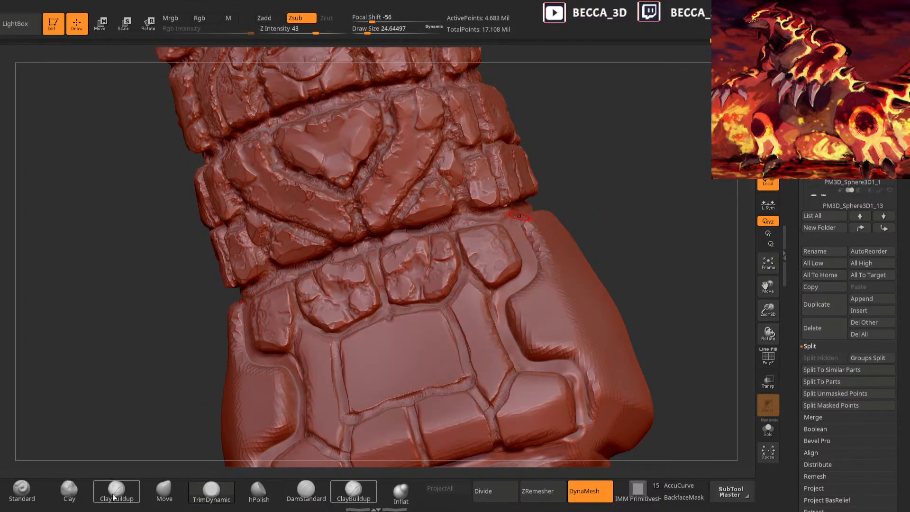
key("2")
right_click_drag(526, 209, 595, 195)
key("space")
left_click_drag(595, 195, 599, 195)
right_click_drag(599, 196, 462, 277)
mouse_move(462, 277)
left_mouse_down("ctrl")
mouse_move(458, 296)
mouse_move(494, 327)
left_mouse_up("ctrl")
left_click_drag(483, 292, 474, 283, "ctrl")
left_click(581, 218, "ctrl")
Build rough rock texture onto the isolated flanking stones with the Clay brush at a draw size of about 38
right_click_drag(598, 212, 562, 232)
left_click_drag(475, 315, 453, 326)
mouse_move(612, 178)
right_mouse_down()
mouse_move(630, 157)
mouse_move(586, 220)
mouse_move(610, 161)
right_mouse_up()
right_click(581, 223)
left_click(628, 158)
mouse_move(445, 286)
left_mouse_down()
mouse_move(439, 293)
mouse_move(447, 280)
left_mouse_up()
right_click_drag(543, 228, 503, 237)
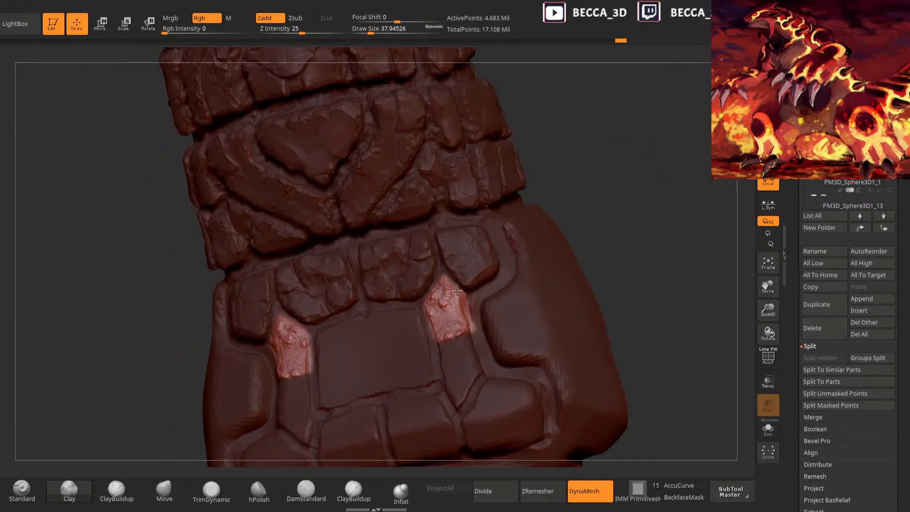
left_click_drag(465, 292, 479, 344, "alt")
right_click_drag(528, 232, 575, 230)
left_click_drag(428, 304, 437, 362, "alt")
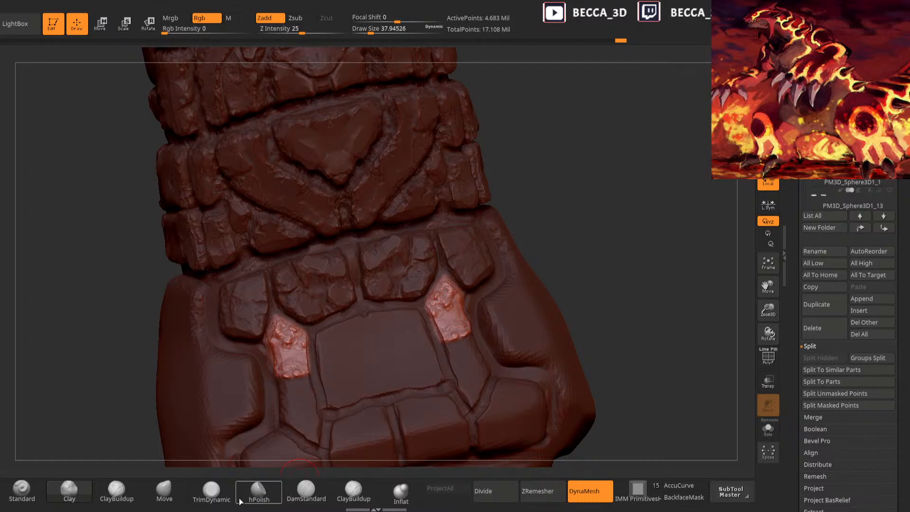
Flatten the isolated flanking stones with TrimDynamic at a draw size of about 38 and clear the mask
left_click(212, 491)
mouse_move(452, 297)
left_mouse_down()
mouse_move(447, 307)
mouse_move(458, 287)
left_mouse_up()
mouse_move(543, 247)
right_mouse_down()
mouse_move(507, 254)
mouse_move(559, 198)
mouse_move(631, 176)
mouse_move(574, 238)
mouse_move(554, 220)
right_mouse_up()
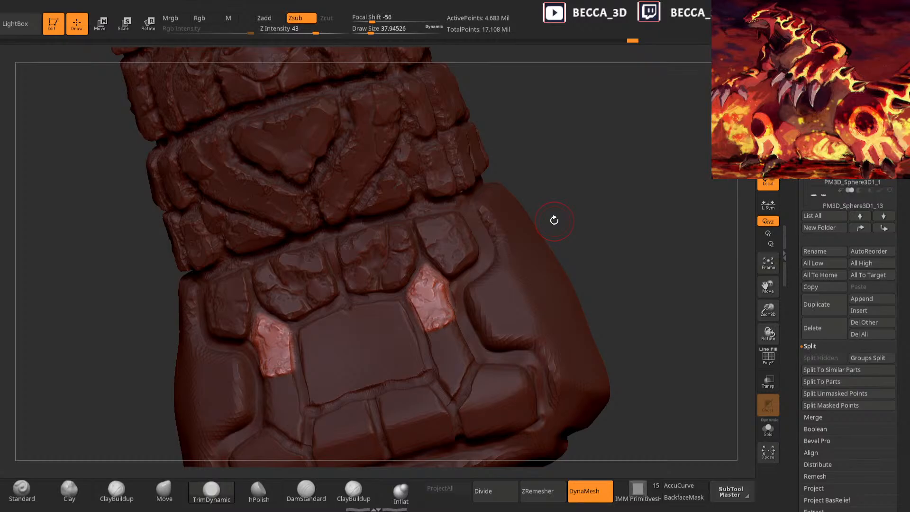
key("space")
mouse_move(597, 208)
left_mouse_down()
mouse_move(599, 227)
mouse_move(581, 251)
left_mouse_up()
Carve the outlines and cracks of the flanking stones beside the central panel with DamStandard at a draw size of about 28
left_click(306, 489)
right_click_drag(533, 209, 413, 282)
left_click_drag(410, 309, 411, 312)
left_click_drag(560, 219, 563, 237)
left_click_drag(398, 298, 423, 329)
left_click_drag(525, 285, 538, 306)
left_click_drag(421, 334, 440, 330)
left_click_drag(550, 244, 512, 246)
left_click_drag(433, 332, 450, 311)
left_click_drag(605, 201, 625, 209)
mouse_move(429, 287)
left_mouse_down()
mouse_move(446, 306)
mouse_move(472, 299)
left_mouse_up()
left_click_drag(617, 208, 563, 231)
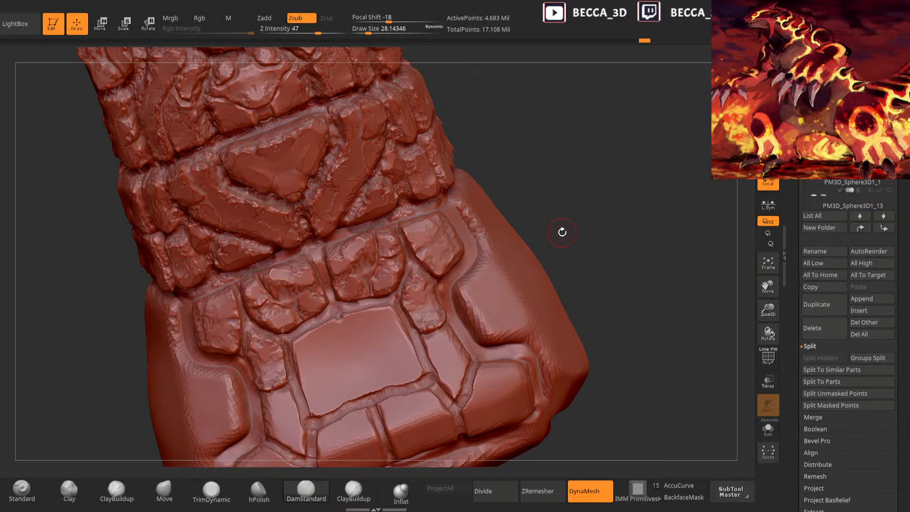
mouse_move(558, 210)
left_mouse_down()
mouse_move(598, 209)
mouse_move(500, 198)
left_mouse_up()
left_click_drag(406, 278, 397, 291)
mouse_move(572, 193)
left_mouse_down()
mouse_move(531, 202)
mouse_move(530, 219)
left_mouse_up()
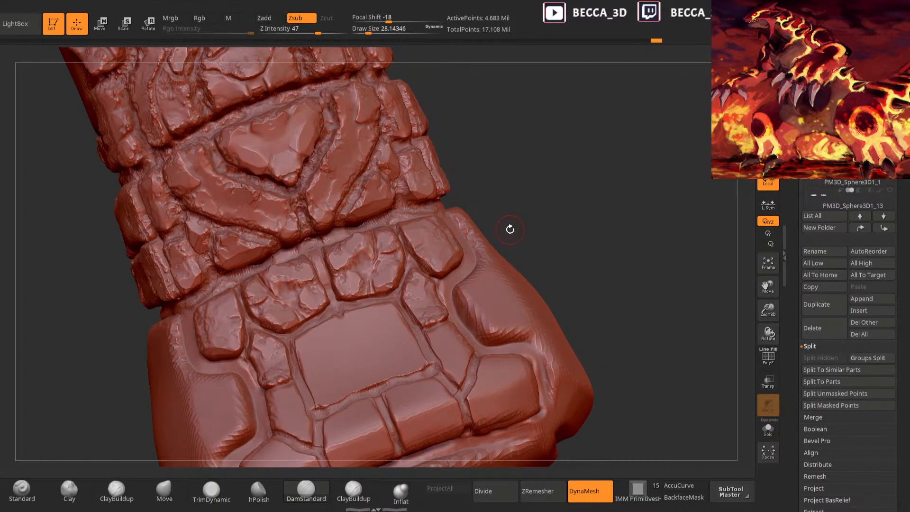
mouse_move(510, 229)
left_mouse_down()
mouse_move(563, 197)
mouse_move(550, 204)
left_mouse_up()
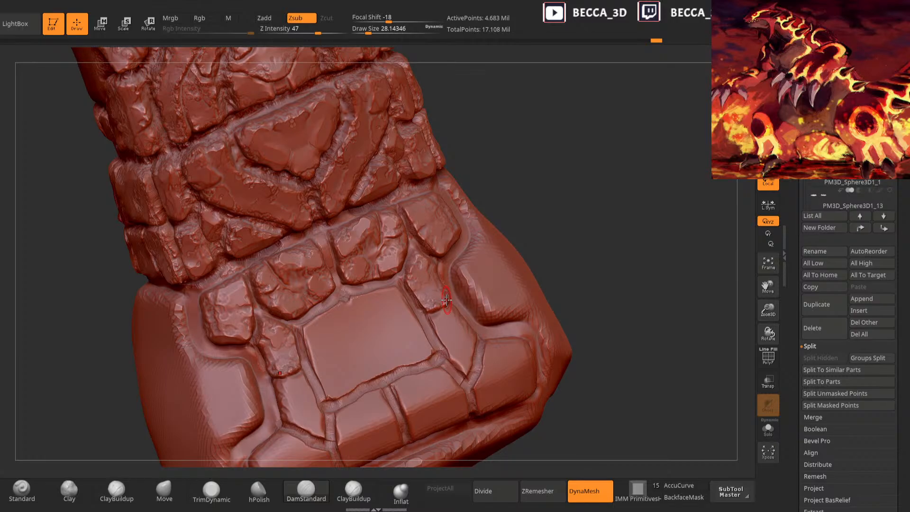
Trim the lower ends of the flanking stones with TrimDynamic at a draw size of about 28
mouse_move(591, 185)
left_mouse_down()
mouse_move(600, 178)
mouse_move(586, 189)
left_mouse_up()
left_click(211, 491)
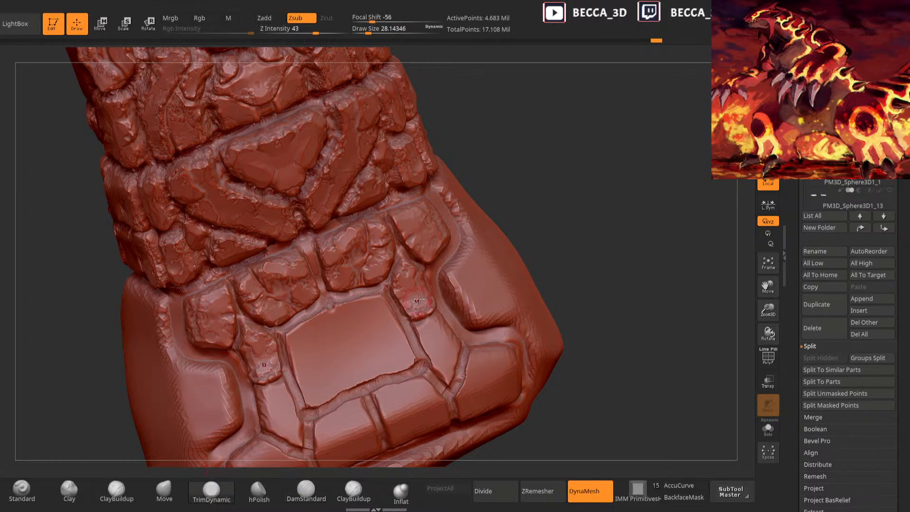
right_click_drag(420, 306, 429, 311)
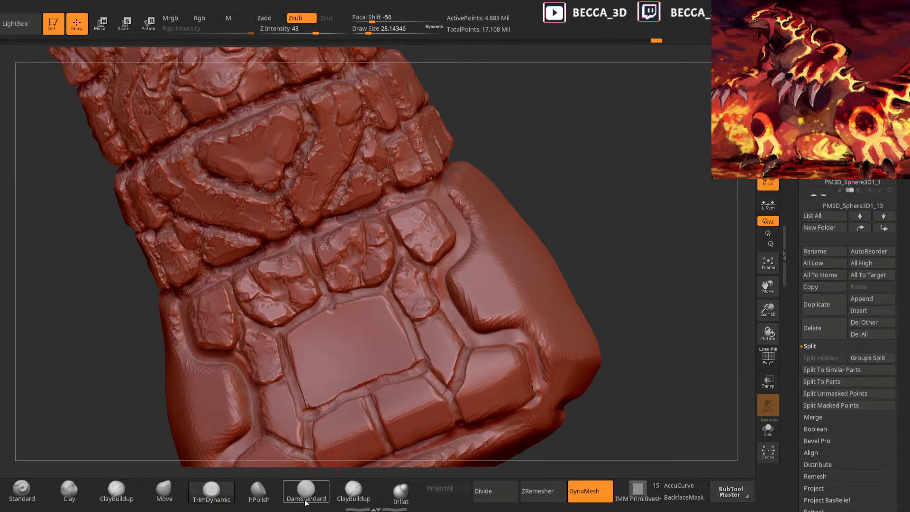
Clean up the grooves around the flanking stones with ClayBuildup at a draw size of about 32 and flatten them with TrimDynamic
left_click(116, 491)
key("space")
mouse_move(583, 222)
left_mouse_down()
mouse_move(599, 203)
mouse_move(414, 324)
left_mouse_up()
left_click_drag(537, 248, 415, 307)
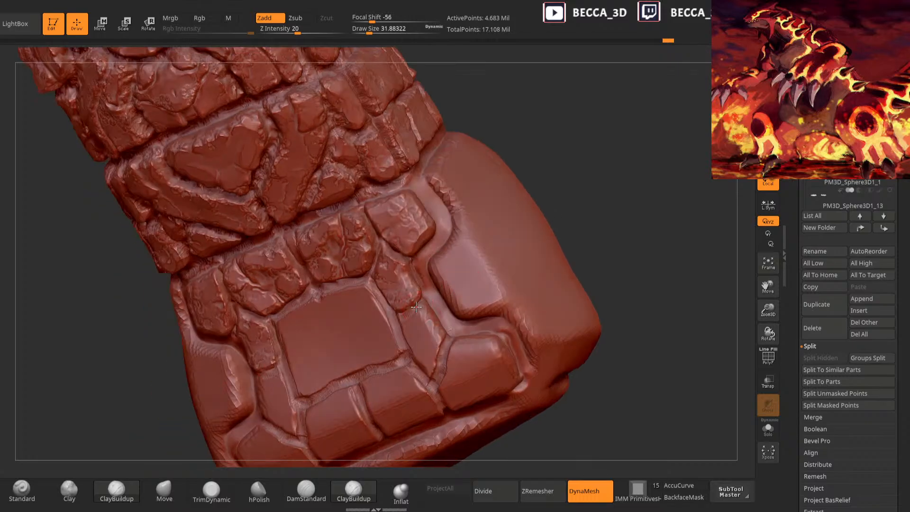
mouse_move(565, 204)
left_mouse_down()
mouse_move(593, 163)
mouse_move(562, 213)
mouse_move(476, 229)
mouse_move(412, 272)
left_mouse_up()
left_click(212, 497)
left_click_drag(582, 189, 605, 199)
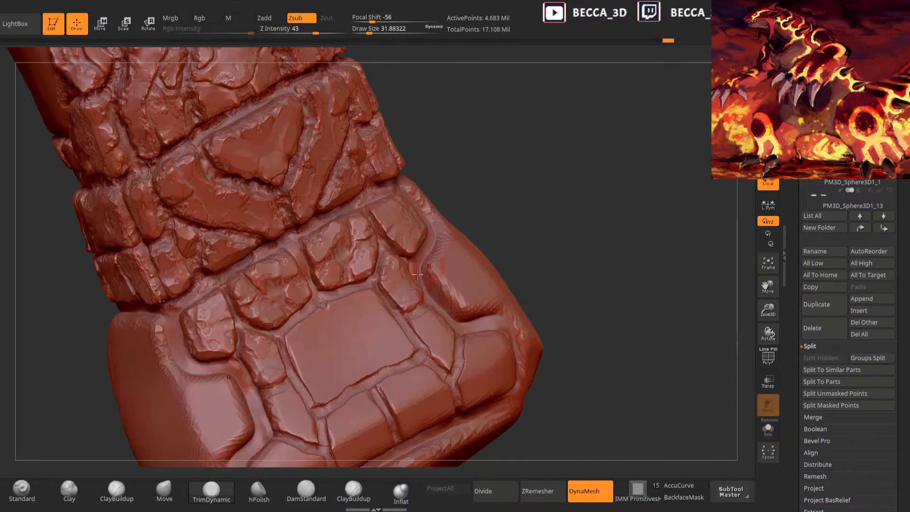
mouse_move(533, 204)
left_mouse_down()
mouse_move(569, 172)
mouse_move(526, 220)
mouse_move(540, 216)
mouse_move(391, 318)
left_mouse_up()
Carve deeper outlines around the flanking stones and the smooth plates below them with DamStandard at a draw size of about 32
left_click(306, 492)
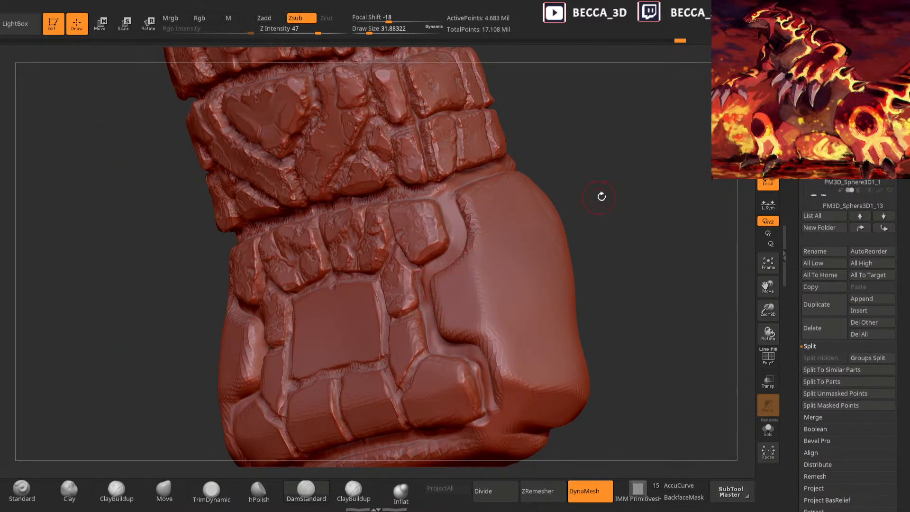
left_click_drag(600, 197, 418, 271)
left_click_drag(593, 202, 495, 257)
mouse_move(514, 219)
left_mouse_down()
mouse_move(412, 307)
mouse_move(427, 363)
left_mouse_up()
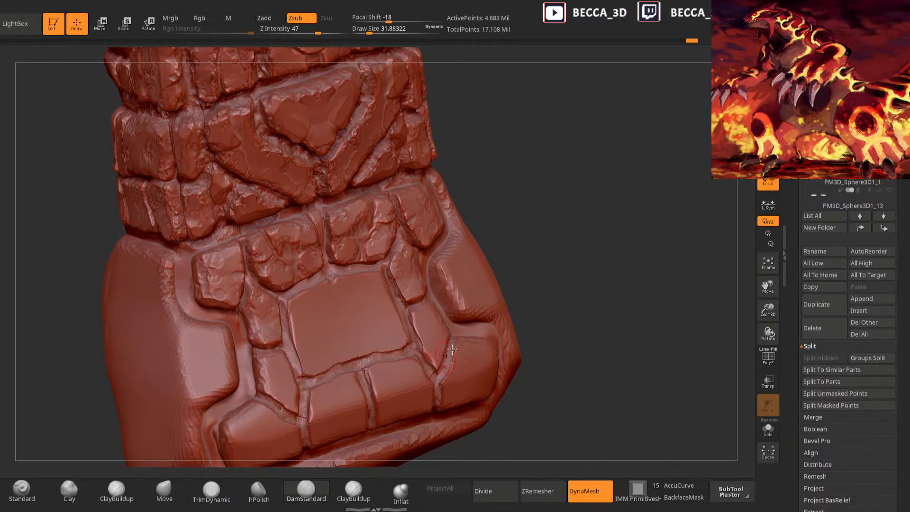
left_click_drag(550, 310, 467, 330)
left_click_drag(424, 361, 455, 349)
mouse_move(576, 351)
left_mouse_down()
mouse_move(461, 341)
mouse_move(448, 300)
left_mouse_up()
Bevel the edges of the smooth lower flanking stones with TrimDynamic at a draw size of about 32
left_click(211, 489)
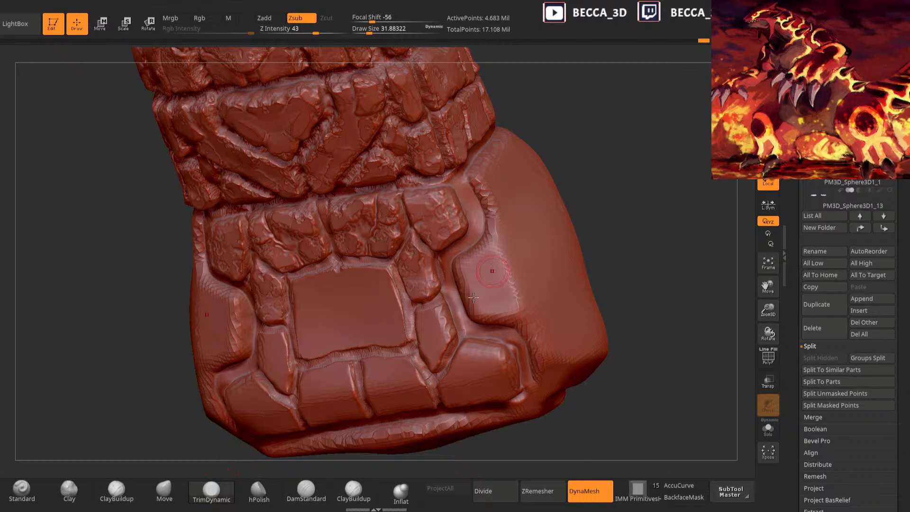
left_click_drag(623, 248, 500, 280)
mouse_move(440, 358)
left_mouse_down()
mouse_move(430, 371)
mouse_move(422, 365)
left_mouse_up()
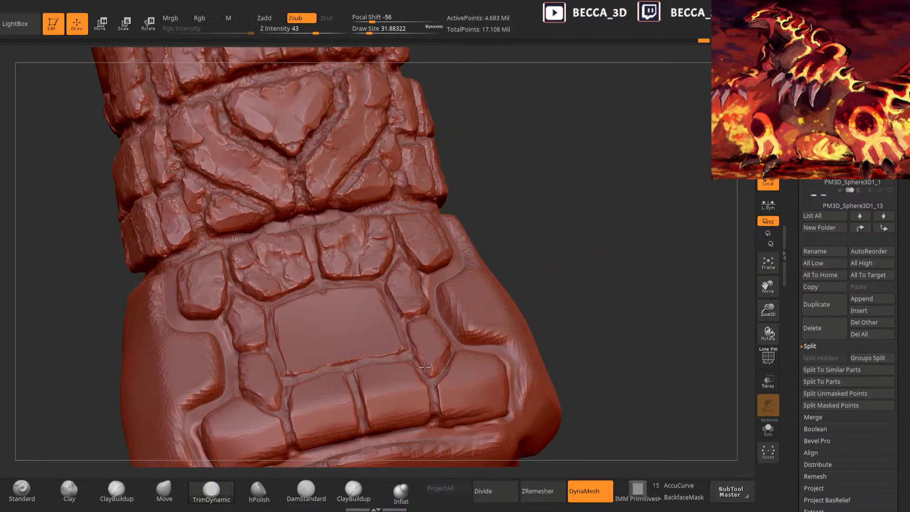
left_click_drag(559, 290, 493, 282)
mouse_move(440, 361)
left_mouse_down()
mouse_move(452, 333)
mouse_move(447, 308)
left_mouse_up()
left_click_drag(579, 225, 609, 222)
left_click_drag(418, 326, 433, 329)
left_click_drag(569, 266, 635, 265)
Mask the two lower flanking stones and invert the mask to isolate them
mouse_move(412, 328)
left_mouse_down("ctrl")
mouse_move(420, 374)
mouse_move(447, 319)
mouse_move(437, 308)
left_mouse_up("ctrl")
mouse_move(573, 230)
left_mouse_down("ctrl")
mouse_move(588, 247)
mouse_move(530, 252)
left_mouse_up("ctrl")
left_click(116, 491)
key("ctrl+z")
left_click(560, 211, "ctrl")
Refine the mask around the lower flanking stones and build rough texture onto them with Clay at a draw size of about 32
left_click_drag(433, 313, 444, 328)
left_click_drag(549, 229, 514, 241)
mouse_move(475, 273)
left_mouse_down("ctrl")
mouse_move(439, 290)
mouse_move(475, 351)
left_mouse_up("ctrl")
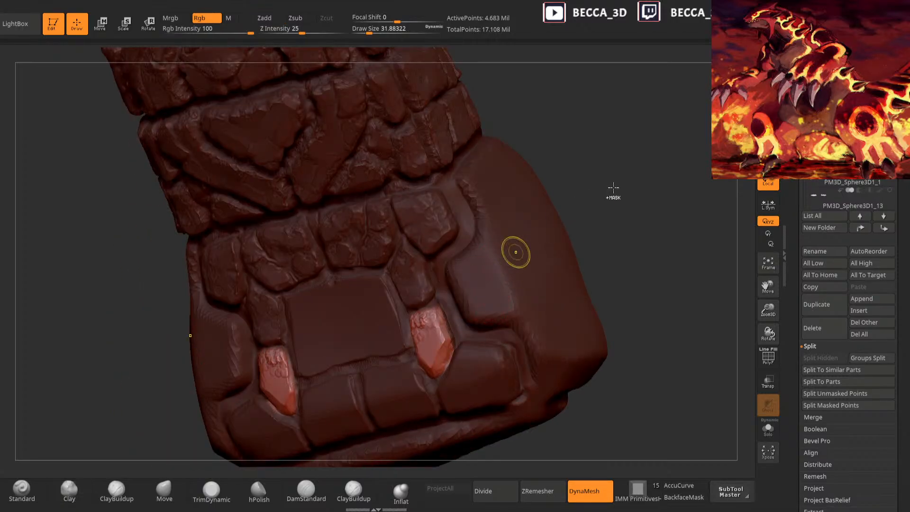
left_click(610, 193, "ctrl")
left_click(612, 183, "ctrl")
left_click_drag(612, 183, 579, 190)
left_click_drag(503, 254, 455, 254, "ctrl")
mouse_move(631, 204)
left_mouse_down()
mouse_move(636, 198)
mouse_move(569, 199)
mouse_move(588, 204)
left_mouse_up()
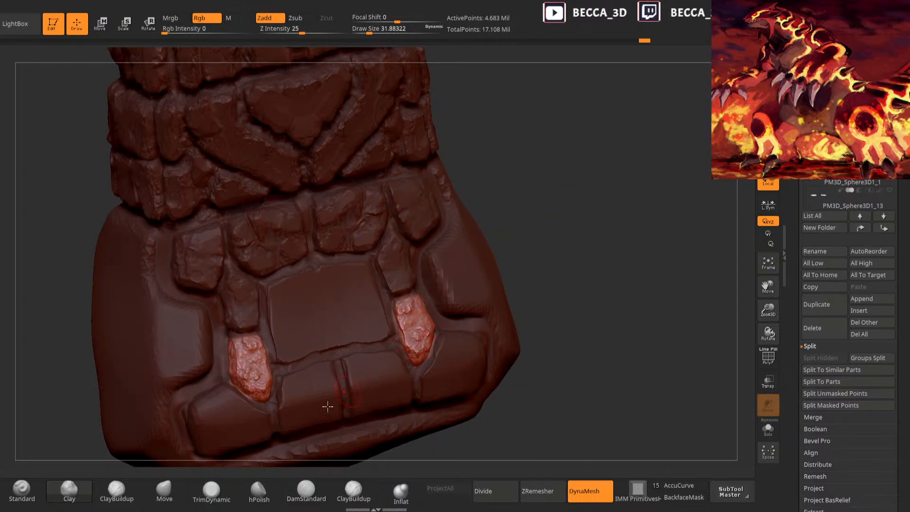
Flatten the rough texture on the two isolated lower flanking stones with TrimDynamic at a draw size of about 32
key("b")
key("t")
key("d")
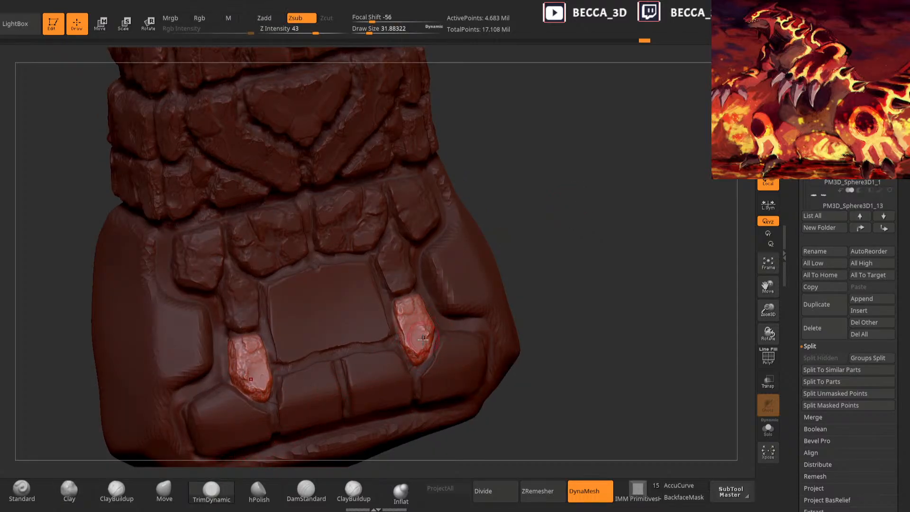
mouse_move(546, 213)
left_mouse_down()
mouse_move(576, 194)
mouse_move(496, 319)
left_mouse_up()
left_click_drag(540, 238, 498, 246)
Add more Clay texture to the lower flanking stones and trim it into facets with TrimDynamic
key("b")
key("c")
key("l")
mouse_move(611, 204)
left_mouse_down()
mouse_move(626, 201)
mouse_move(604, 219)
left_mouse_up()
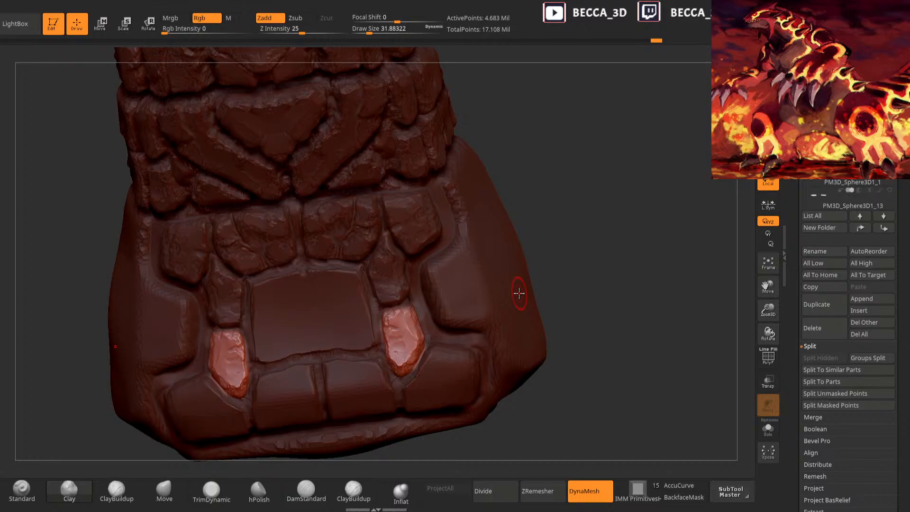
mouse_move(390, 319)
left_mouse_down()
mouse_move(411, 313)
mouse_move(402, 334)
left_mouse_up()
key("b")
key("t")
key("d")
left_click_drag(403, 362, 388, 335)
Chip the surfaces of the lower flanking stones further by alternating Clay and TrimDynamic strokes
left_click(83, 491)
left_click_drag(487, 255, 464, 271)
left_click(210, 498)
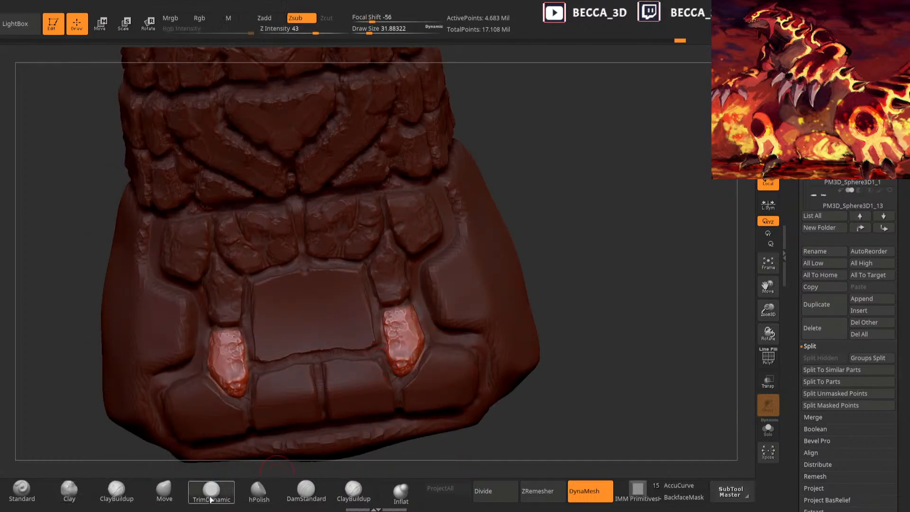
left_click_drag(398, 361, 407, 355)
left_click(84, 496)
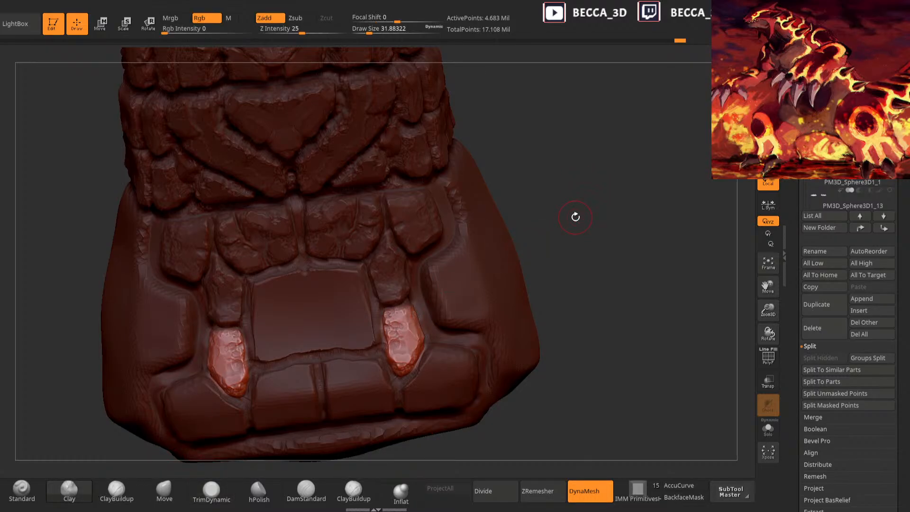
Adjust the mask around the flanking stones and clear it from the model
left_click_drag(581, 216, 563, 199, "alt")
mouse_move(393, 274)
left_mouse_down("ctrl")
mouse_move(409, 285)
mouse_move(401, 332)
mouse_move(383, 295)
mouse_move(389, 282)
left_mouse_up("ctrl")
mouse_move(621, 156)
left_mouse_down()
mouse_move(632, 168)
mouse_move(563, 186)
left_mouse_up()
left_click(626, 170, "ctrl")
mouse_move(377, 266)
left_mouse_down("ctrl")
mouse_move(397, 351)
mouse_move(356, 257)
left_mouse_up("ctrl")
mouse_move(585, 178)
left_mouse_down()
mouse_move(541, 175)
mouse_move(585, 169)
mouse_move(305, 462)
left_mouse_up()
left_click(598, 205, "ctrl")
Bevel and chip the edges of the unmasked flanking stones with TrimDynamic at a draw size of about 32
left_click(212, 491)
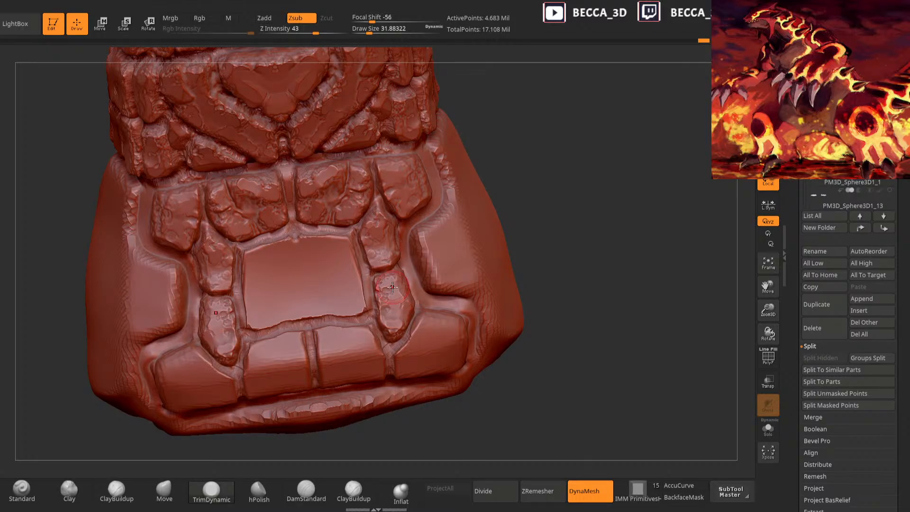
left_click_drag(549, 217, 575, 218)
left_click_drag(430, 329, 433, 340)
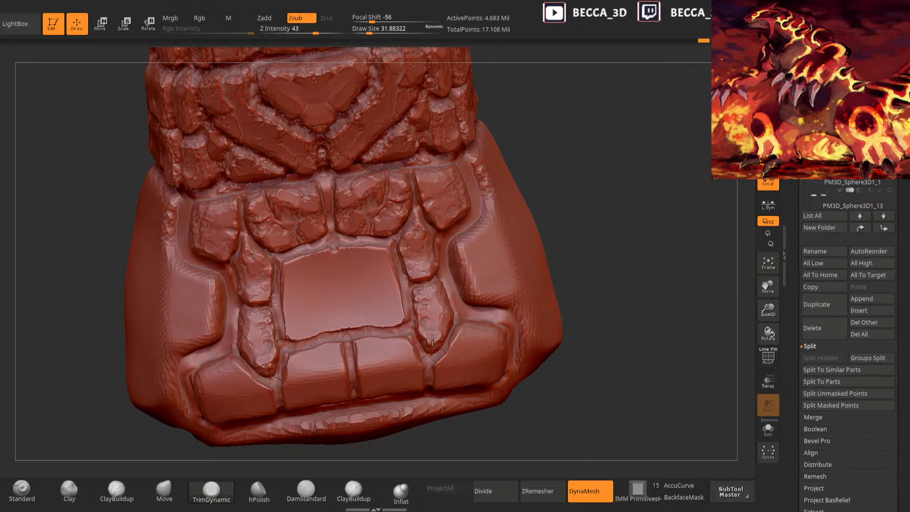
mouse_move(555, 246)
left_mouse_down()
mouse_move(591, 205)
mouse_move(595, 176)
left_mouse_up()
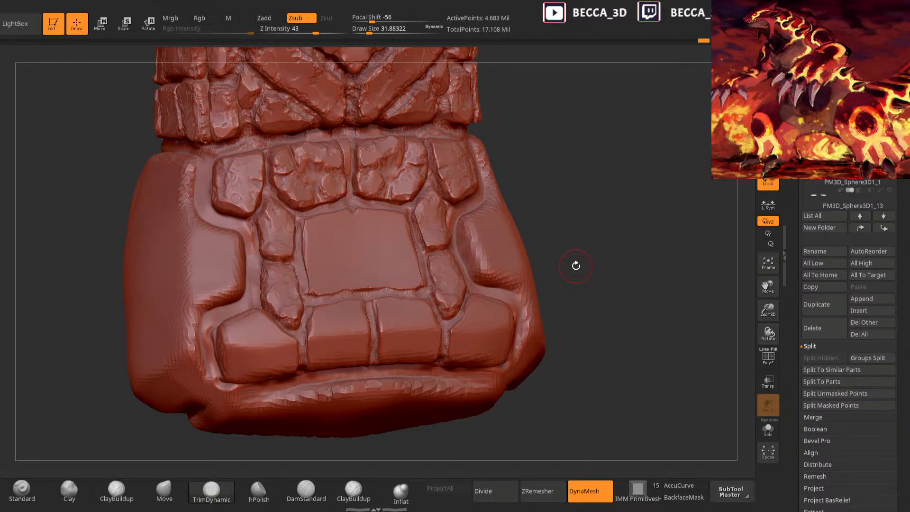
left_click_drag(576, 265, 549, 254)
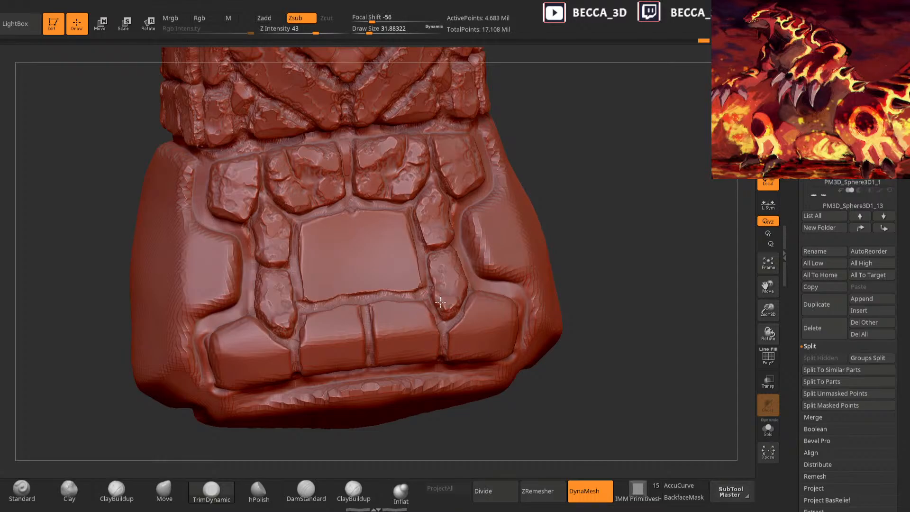
left_click_drag(554, 187, 550, 202)
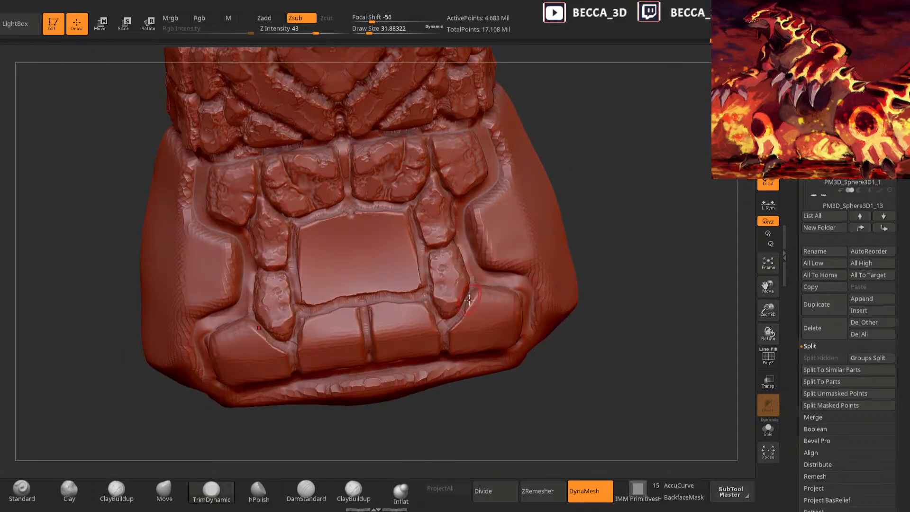
Mask the large smooth central plate and invert the mask to isolate it
mouse_move(356, 431)
left_mouse_down()
mouse_move(349, 427)
mouse_move(616, 207)
left_mouse_up()
mouse_move(418, 338)
left_mouse_down("ctrl")
mouse_move(461, 339)
mouse_move(441, 252)
mouse_move(351, 344)
mouse_move(417, 338)
left_mouse_up("ctrl")
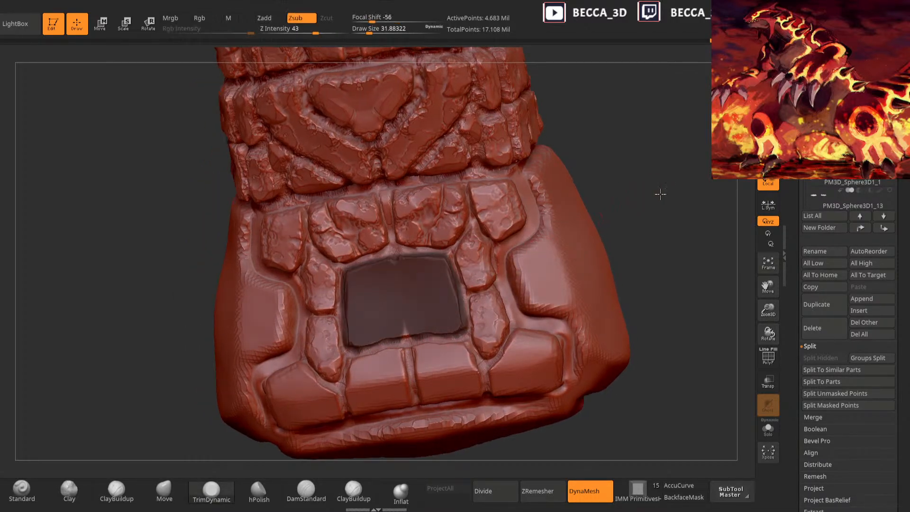
left_click_drag(652, 196, 609, 218)
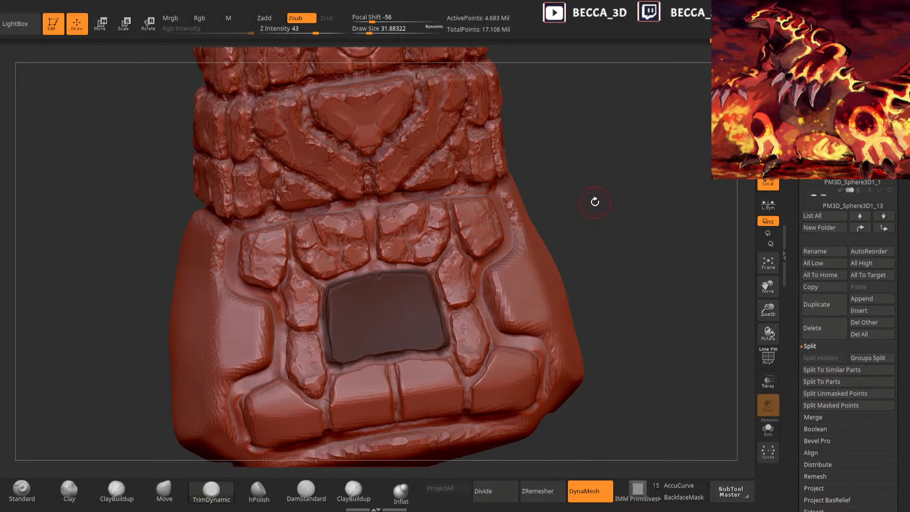
left_click(602, 200, "ctrl")
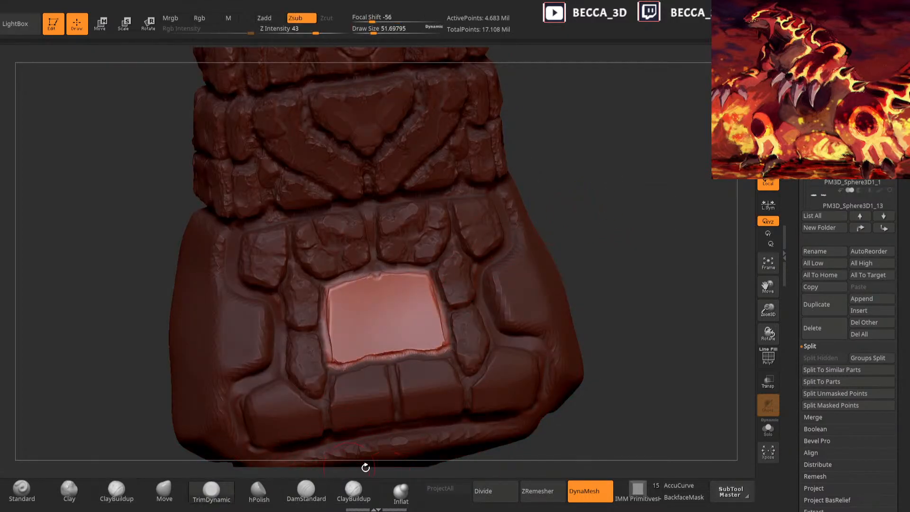
Puff up the isolated central plate with Inflat and reshape its edges with Move at a draw size of about 52
left_click(401, 493)
mouse_move(382, 279)
left_mouse_down()
mouse_move(404, 279)
mouse_move(429, 317)
mouse_move(412, 348)
mouse_move(394, 351)
left_mouse_up()
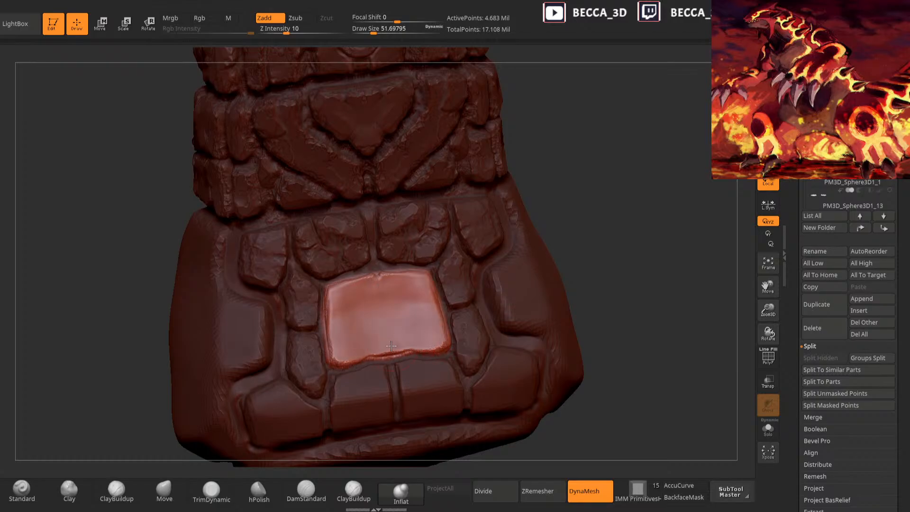
left_click(162, 491)
left_click_drag(449, 342, 439, 338)
right_click_drag(474, 285, 472, 309)
right_click_drag(389, 349, 521, 266)
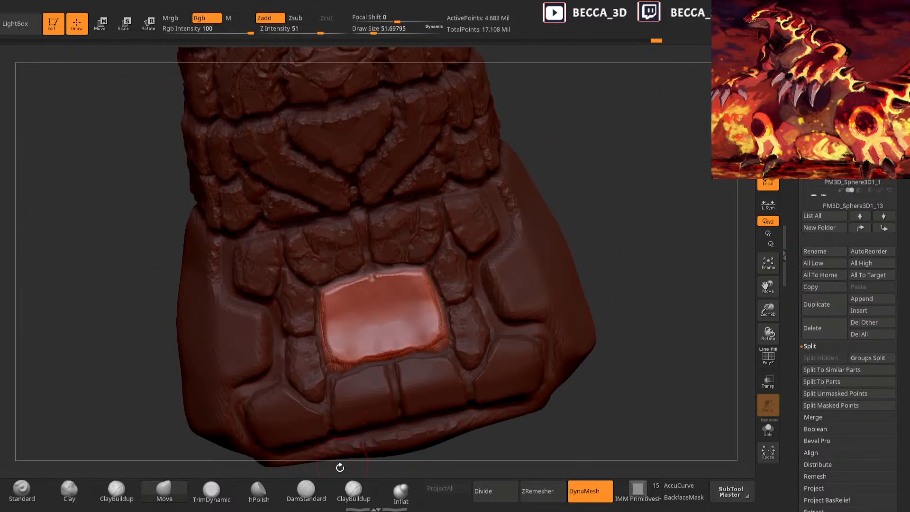
Build rough texture around the sides and corners of the central plate with Clay at a draw size of about 34
left_click(69, 490)
key("space")
left_click_drag(609, 184, 602, 184)
right_click_drag(602, 184, 593, 214)
left_click_drag(409, 309, 416, 304)
right_click_drag(560, 219, 564, 243)
left_click_drag(402, 302, 423, 319)
right_click_drag(570, 234, 565, 222)
left_click_drag(429, 342, 426, 348)
right_click_drag(564, 254, 571, 219)
left_click_drag(433, 313, 437, 324)
right_click_drag(607, 226, 584, 243)
mouse_move(407, 340)
left_mouse_down()
mouse_move(419, 348)
mouse_move(419, 332)
left_mouse_up()
Flatten the Clay texture along the central plate's sides and lower edge with TrimDynamic
left_click(211, 490)
left_click_drag(342, 344, 429, 339)
mouse_move(337, 297)
left_mouse_down()
mouse_move(429, 286)
mouse_move(421, 341)
left_mouse_up()
Roughen the middle of the central plate's upper and lower edges with Clay and trim the strokes with TrimDynamic
left_click(69, 491)
mouse_move(377, 296)
left_mouse_down()
mouse_move(370, 283)
mouse_move(403, 286)
mouse_move(353, 297)
mouse_move(358, 287)
mouse_move(395, 288)
left_mouse_up()
left_click(211, 491)
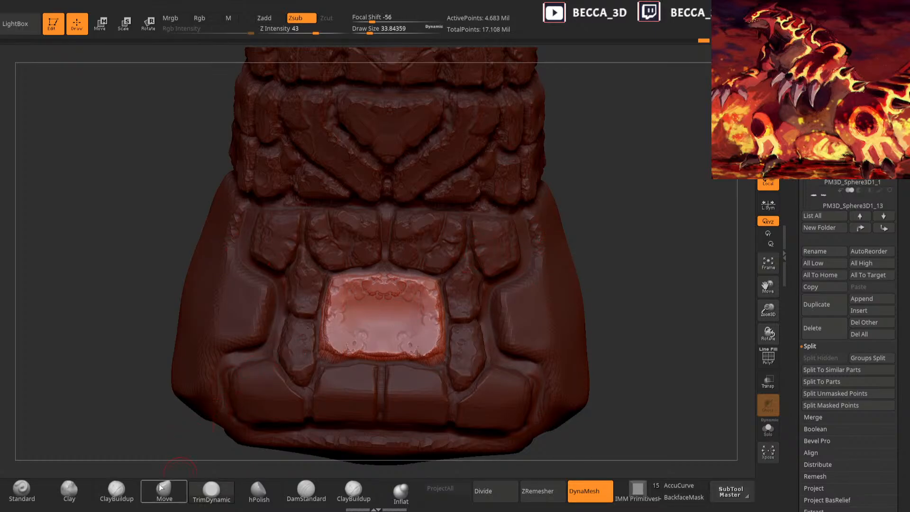
left_click(69, 492)
mouse_move(566, 224)
left_mouse_down()
mouse_move(569, 207)
mouse_move(557, 211)
left_mouse_up()
mouse_move(399, 340)
left_mouse_down()
mouse_move(382, 351)
mouse_move(372, 345)
left_mouse_up()
left_click(211, 491)
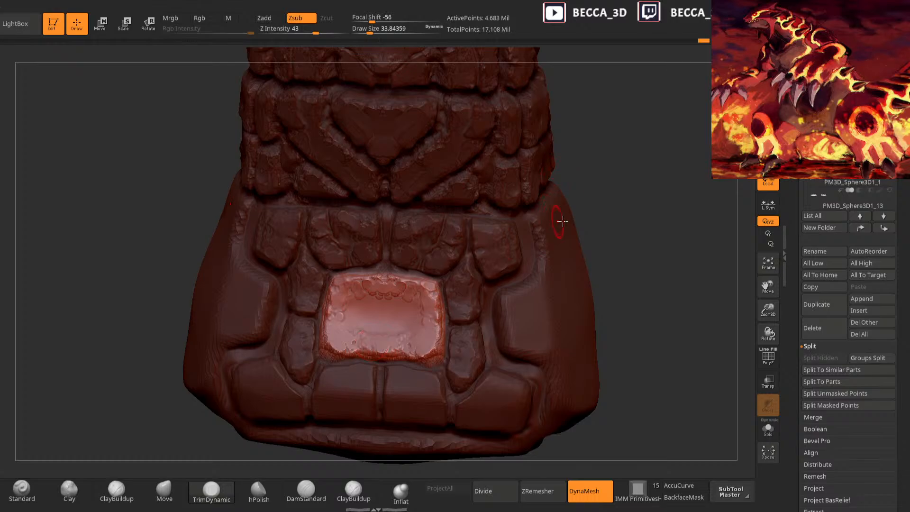
Clear the mask and carve notches into the central plate's lower edge with DamStandard at a draw size of about 34
mouse_move(591, 214)
left_mouse_down()
mouse_move(599, 217)
mouse_move(602, 204)
left_mouse_up()
left_click(305, 491)
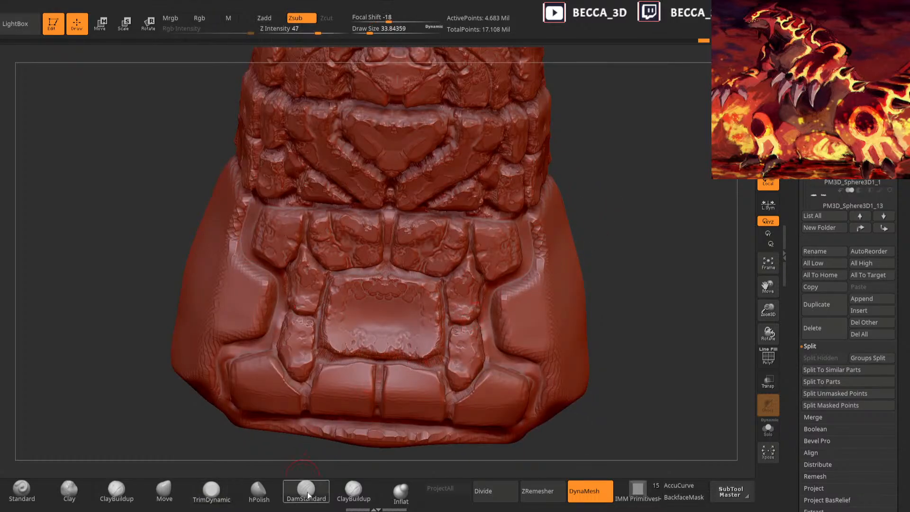
left_click_drag(408, 354, 403, 331)
left_click_drag(636, 215, 488, 251)
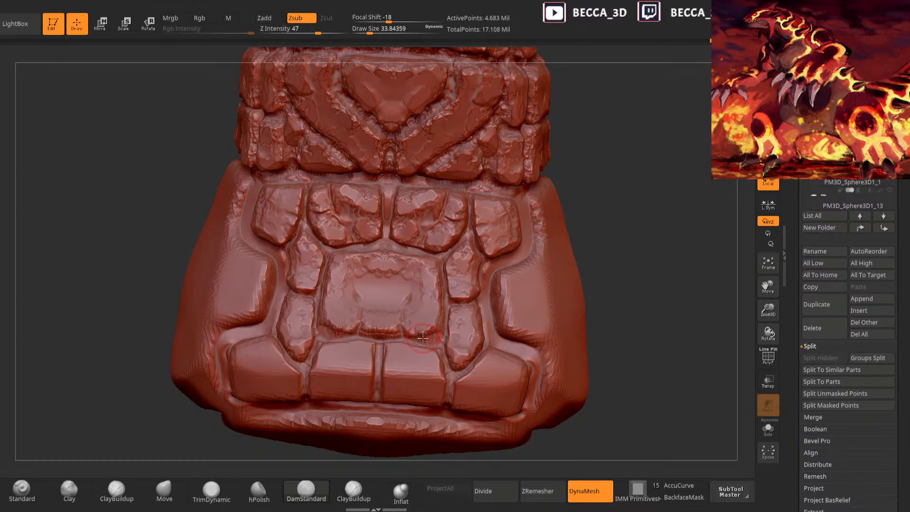
Carve cracks running down the central plate with DamStandard at a draw size of about 23, undoing the last stroke
key("space")
mouse_move(425, 280)
left_mouse_down()
mouse_move(409, 276)
mouse_move(403, 304)
left_mouse_up()
key("ctrl+z")
left_click(211, 489)
mouse_move(573, 204)
left_mouse_down()
mouse_move(585, 197)
mouse_move(593, 216)
mouse_move(553, 216)
left_mouse_up()
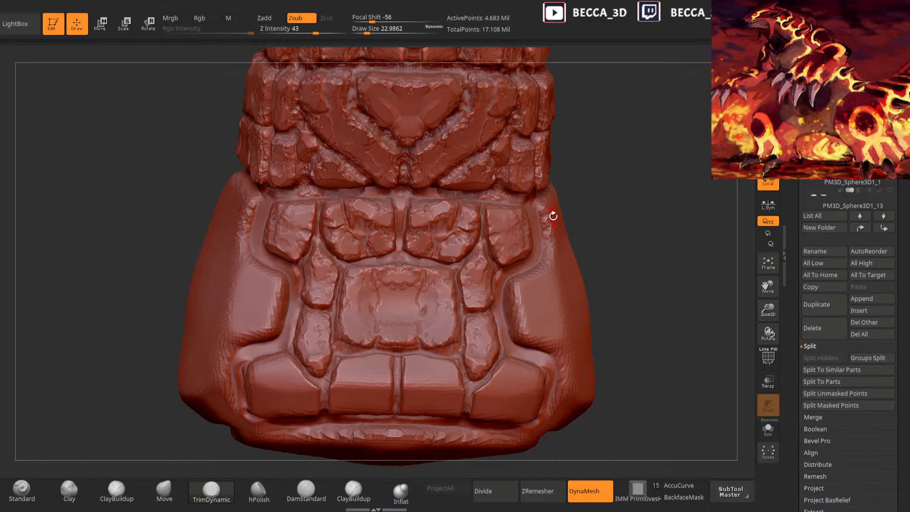
Deepen the central plate's cracks with DamStandard and trim their edges with TrimDynamic at a draw size of about 23
left_click(307, 489)
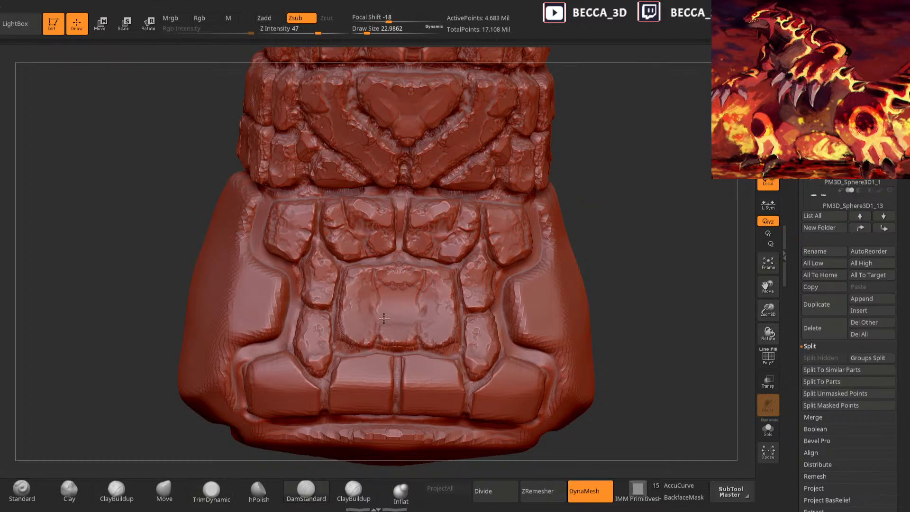
right_click_drag(391, 310, 227, 444)
left_click(211, 489)
right_click_drag(368, 337, 611, 208)
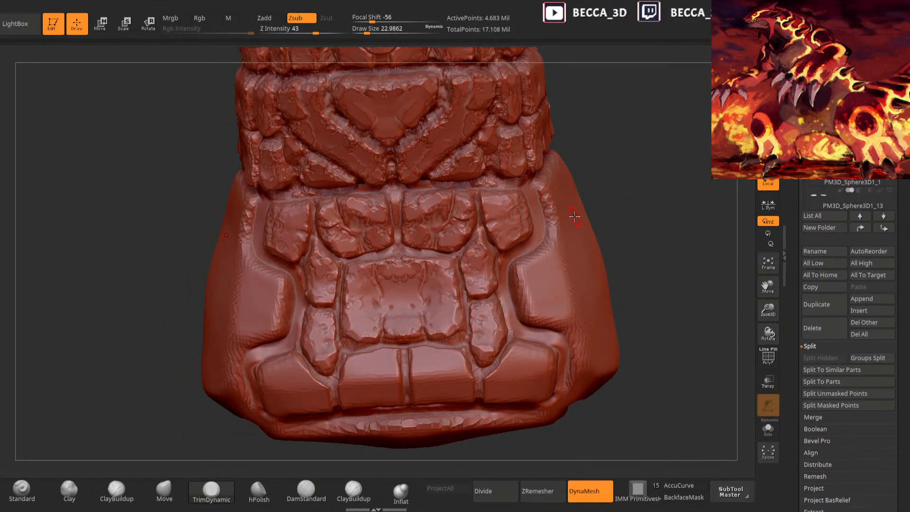
right_click_drag(620, 183, 609, 174)
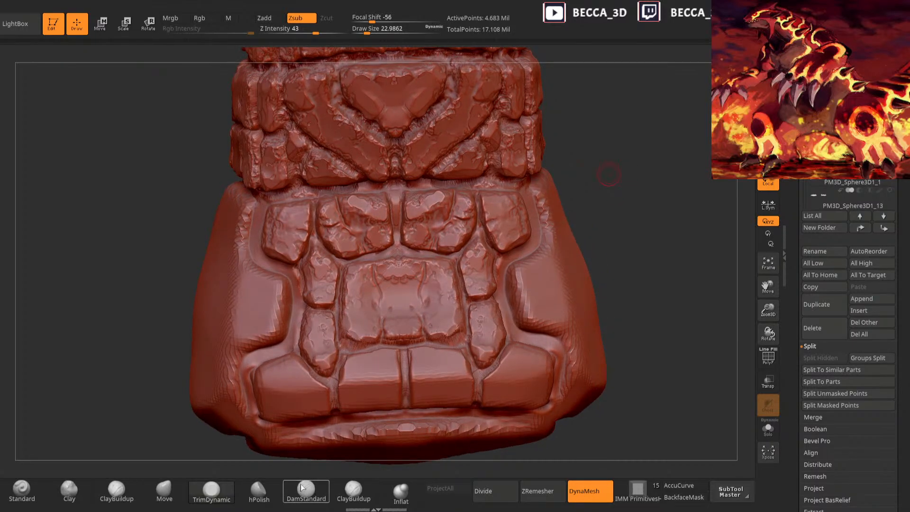
Build up the gaps between the stones around the central plate with ClayBuildup at a draw size of about 23
left_click(352, 495)
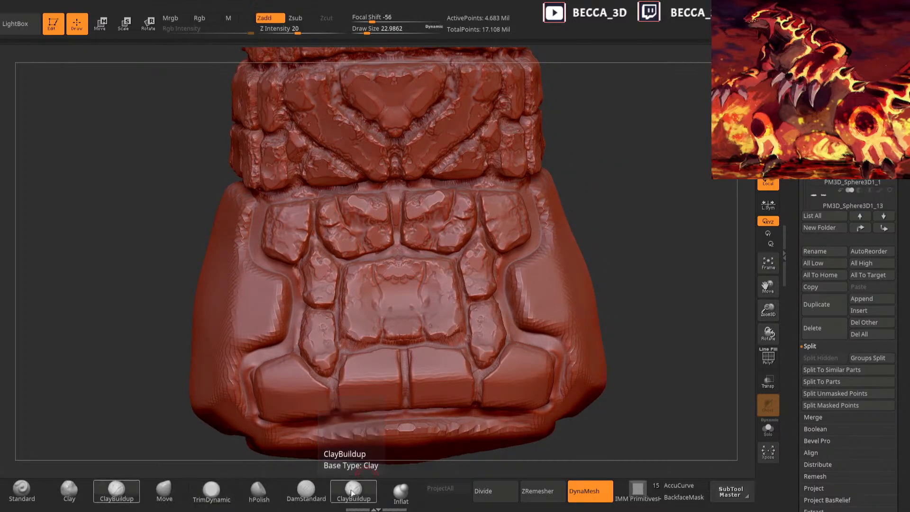
left_click_drag(579, 185, 572, 172)
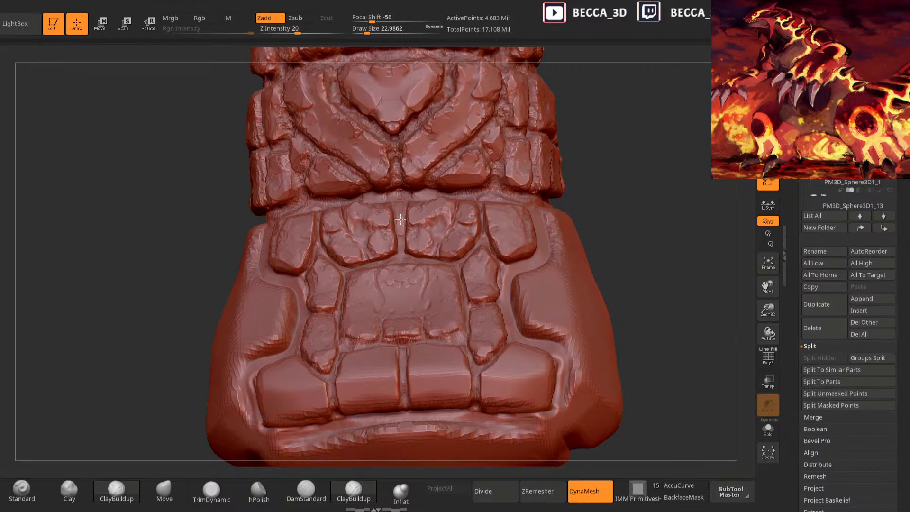
mouse_move(578, 169)
right_mouse_down()
mouse_move(602, 184)
mouse_move(583, 179)
mouse_move(592, 190)
mouse_move(531, 203)
right_mouse_up()
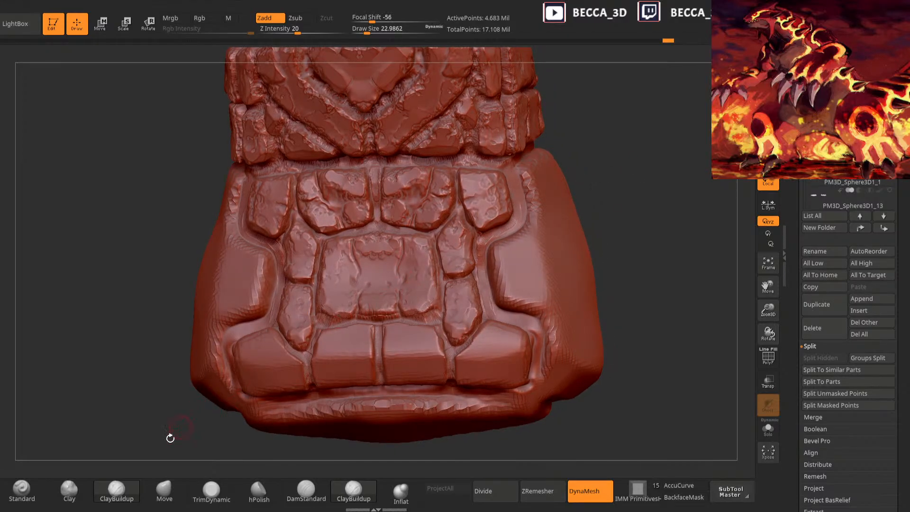
Isolate the lower side areas of the central plate with an inverted mask and roughen them with Clay at a draw size of about 40
left_click(74, 493)
mouse_move(356, 311)
left_mouse_down("ctrl")
mouse_move(360, 289)
mouse_move(315, 300)
mouse_move(354, 315)
left_mouse_up("ctrl")
left_click(630, 163, "ctrl")
right_click_drag(622, 167, 645, 182)
left_click_drag(360, 282, 353, 269)
right_click_drag(566, 164, 599, 179, "alt")
mouse_move(599, 178)
left_mouse_down("ctrl")
mouse_move(588, 194)
mouse_move(601, 210)
mouse_move(582, 228)
left_mouse_up("ctrl")
left_click(212, 493)
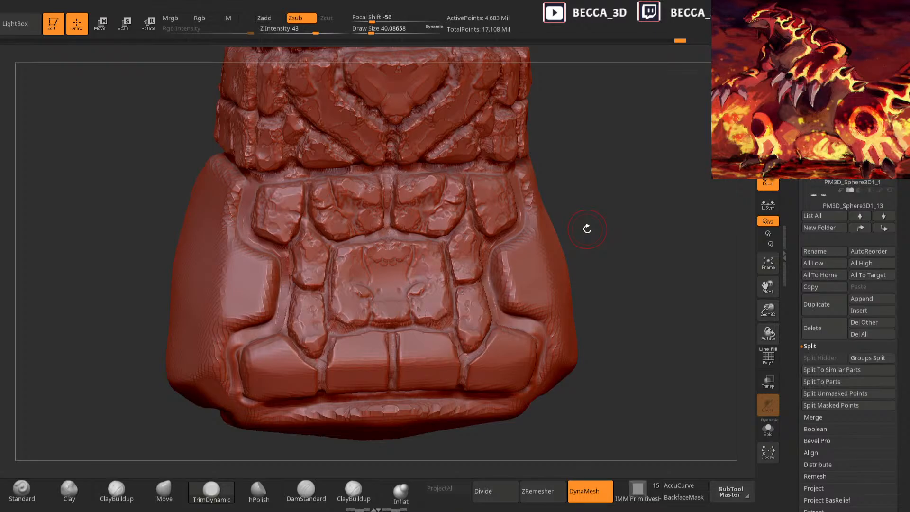
Carve sharper cracks around the central plate's chipped areas with DamStandard at a draw size of about 23
key("space")
left_click(306, 491)
key("space")
mouse_move(575, 231)
left_mouse_down()
mouse_move(567, 231)
mouse_move(598, 239)
left_mouse_up()
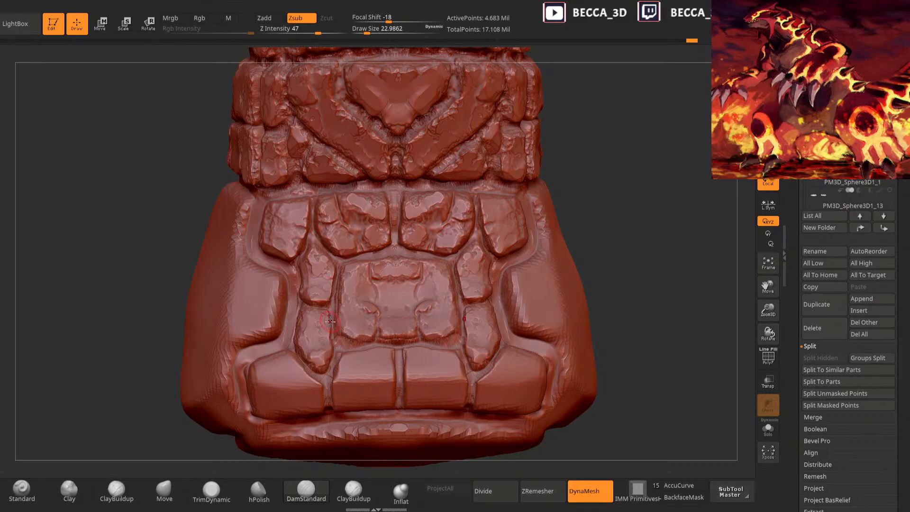
Isolate the small block at the central plate's upper edge with an inverted mask and roughen it with Clay at a draw size of about 34
left_click(69, 490)
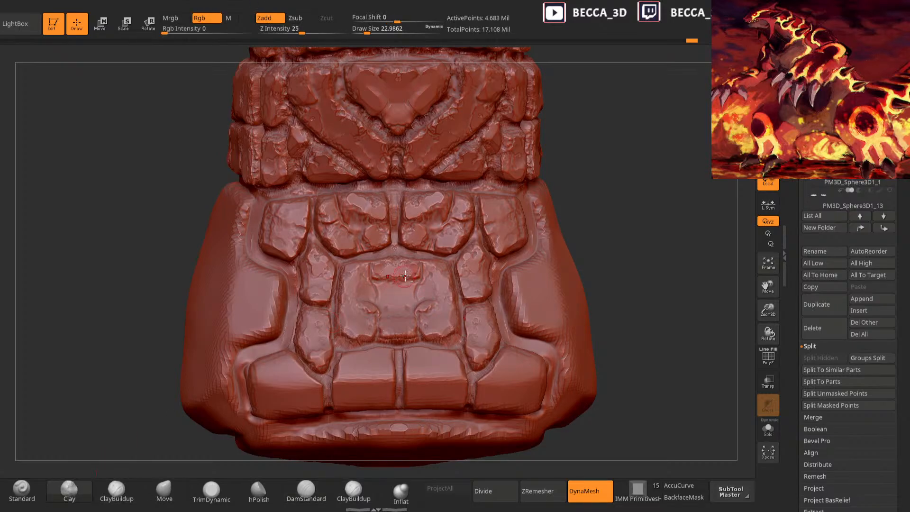
left_click_drag(429, 263, 367, 279, "ctrl")
key("space")
left_click_drag(601, 184, 605, 185)
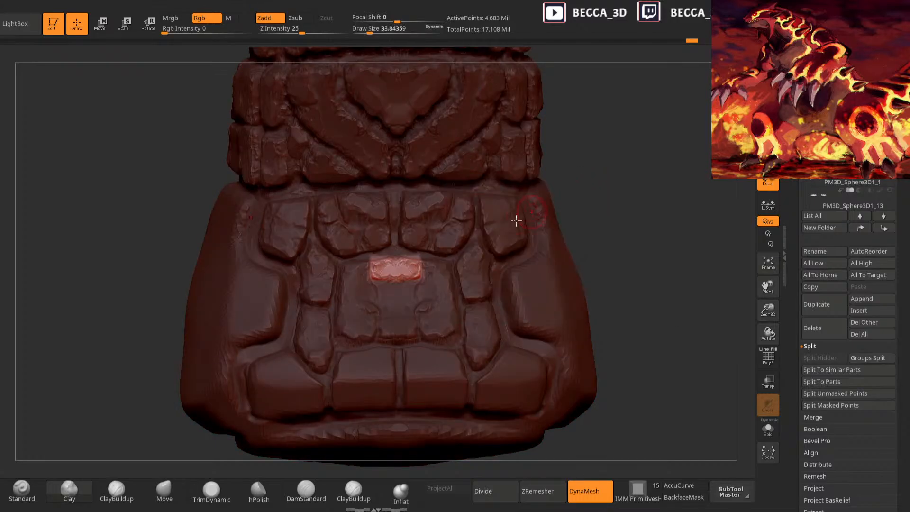
left_click_drag(419, 274, 413, 258)
left_click(217, 491)
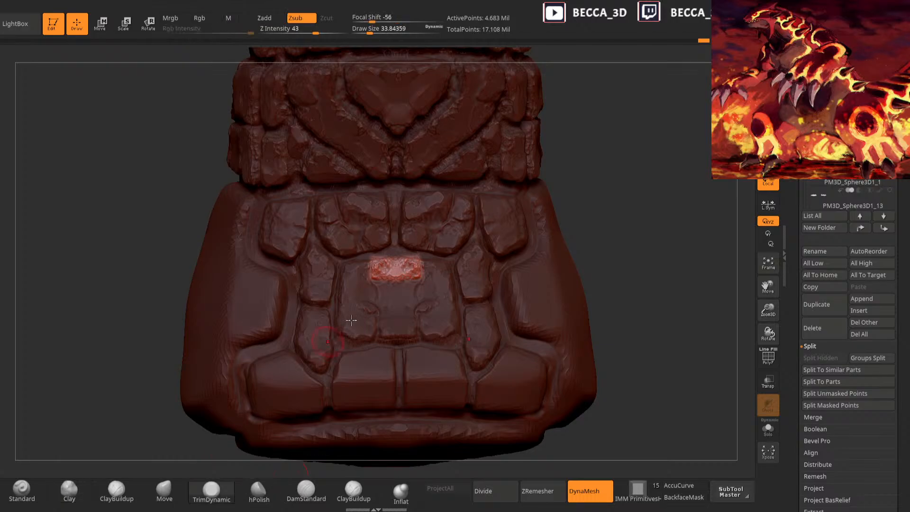
left_click_drag(579, 193, 582, 199, "ctrl")
mouse_move(595, 233)
left_mouse_down("alt")
mouse_move(583, 201)
mouse_move(460, 262)
left_mouse_up("alt")
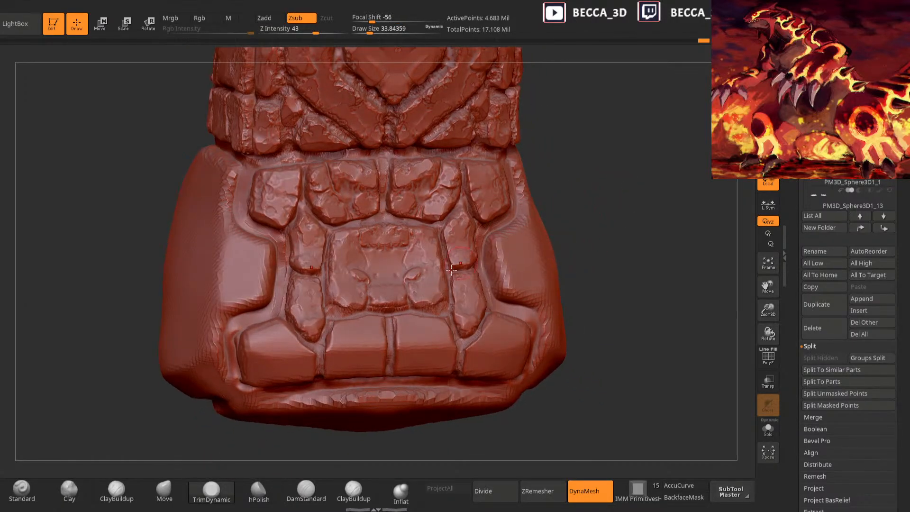
Refine the central plate's edges with TrimDynamic and adjust its shape with Move at a draw size of about 34
left_click_drag(564, 227, 577, 240)
mouse_move(607, 172)
left_mouse_down()
mouse_move(580, 209)
mouse_move(531, 204)
left_mouse_up()
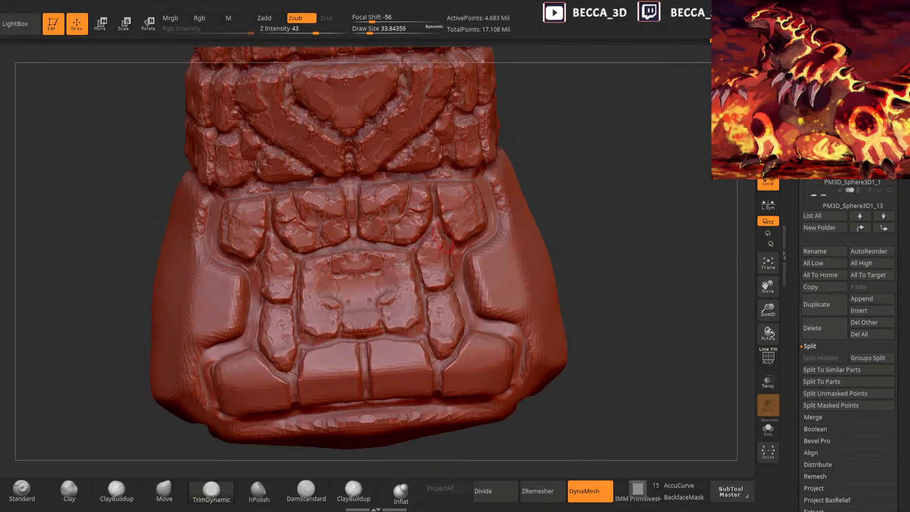
left_click(164, 489)
left_click_drag(587, 221, 563, 217)
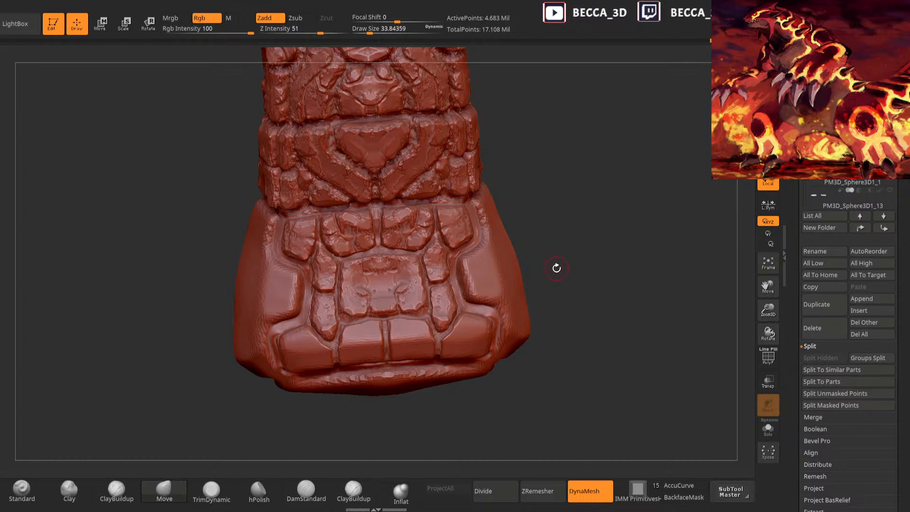
left_click_drag(592, 201, 581, 199)
Isolate the upper inner areas of the two middle lower stones with an inverted mask and roughen them with Clay at a draw size of about 25
mouse_move(418, 399)
left_mouse_down("alt")
mouse_move(406, 433)
mouse_move(402, 420)
mouse_move(382, 433)
left_mouse_up("alt")
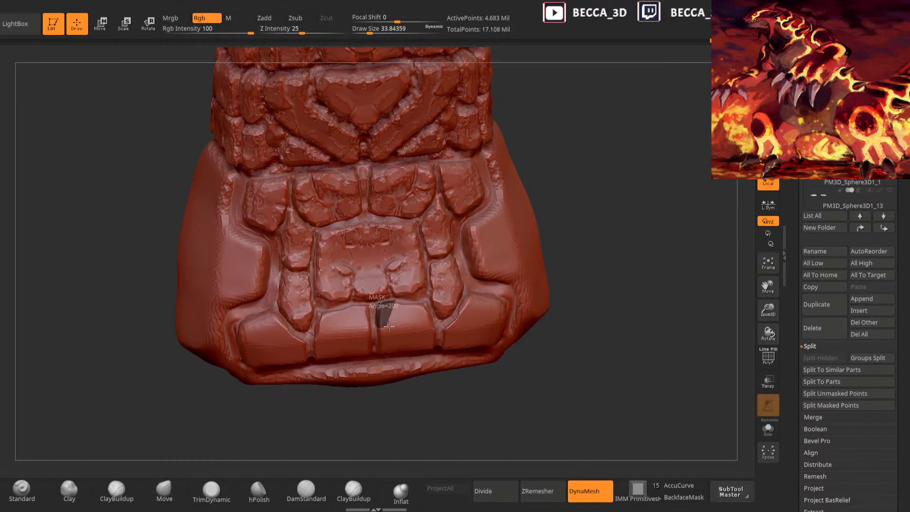
left_click_drag(410, 303, 412, 304, "ctrl")
left_click(578, 221, "ctrl")
left_click(72, 491)
key("space")
left_click_drag(550, 223, 583, 188)
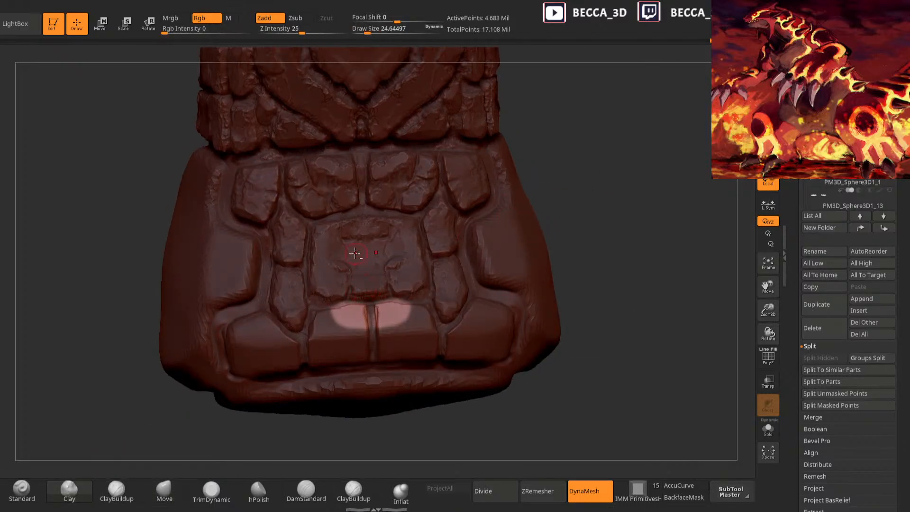
left_click_drag(381, 307, 392, 314)
mouse_move(389, 316)
left_mouse_down("shift")
mouse_move(406, 305)
mouse_move(383, 316)
left_mouse_up("shift")
mouse_move(403, 307)
left_mouse_down()
mouse_move(391, 302)
mouse_move(381, 322)
mouse_move(407, 312)
left_mouse_up()
Flatten the roughened upper areas of the two middle lower stones with TrimDynamic and clear the mask
left_click(213, 490)
key("space")
mouse_move(390, 317)
left_mouse_down()
mouse_move(383, 324)
mouse_move(397, 311)
left_mouse_up()
key("space")
mouse_move(609, 204)
left_mouse_down("ctrl")
mouse_move(619, 213)
mouse_move(601, 205)
left_mouse_up("ctrl")
mouse_move(617, 209)
left_mouse_down("alt")
mouse_move(580, 197)
mouse_move(519, 214)
left_mouse_up("alt")
left_click_drag(374, 291, 395, 311, "ctrl")
left_click_drag(327, 419, 359, 438)
left_click_drag(359, 438, 346, 391)
Carve the upper edges of the two middle lower stones with DamStandard at a draw size of about 25
left_click(306, 491)
key("space")
left_click_drag(599, 180, 593, 179)
mouse_move(584, 146)
left_mouse_down()
mouse_move(588, 169)
mouse_move(593, 143)
left_mouse_up()
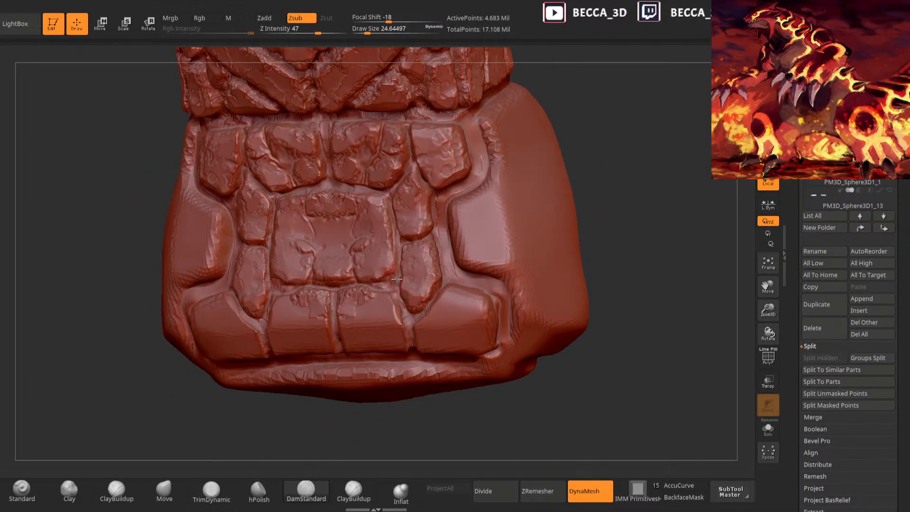
left_click_drag(316, 417, 338, 418, "shift")
left_click_drag(355, 288, 394, 282)
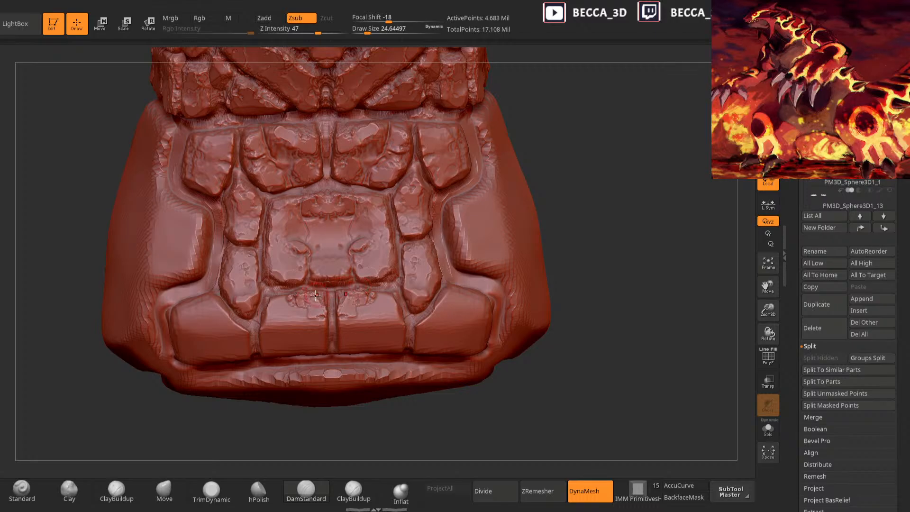
Update the DynaMesh and trim the edges of the small stones beside the central plate with TrimDynamic
key("ctrl")
left_click(212, 491)
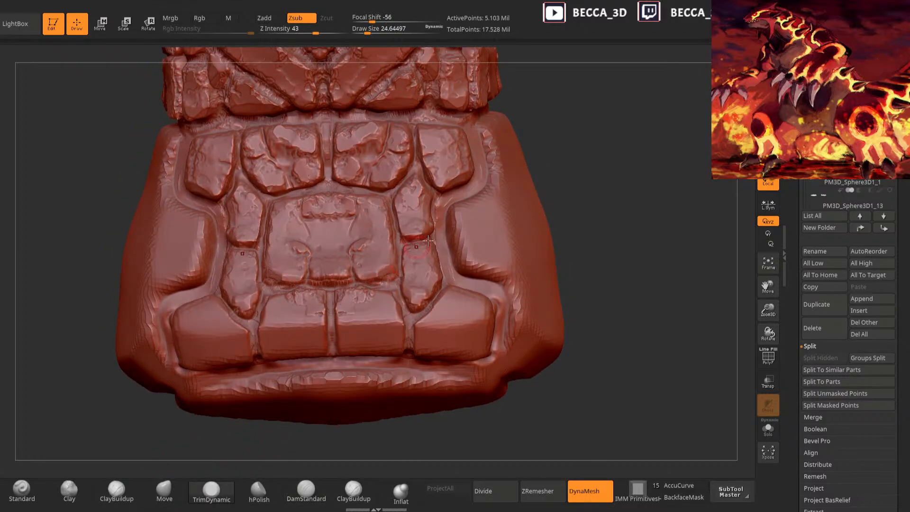
mouse_move(526, 223)
left_mouse_down()
mouse_move(555, 238)
mouse_move(564, 223)
mouse_move(530, 243)
left_mouse_up()
Carve fine cracks into the two middle lower stones with DamStandard, reducing the draw size to about 17
left_click(306, 491)
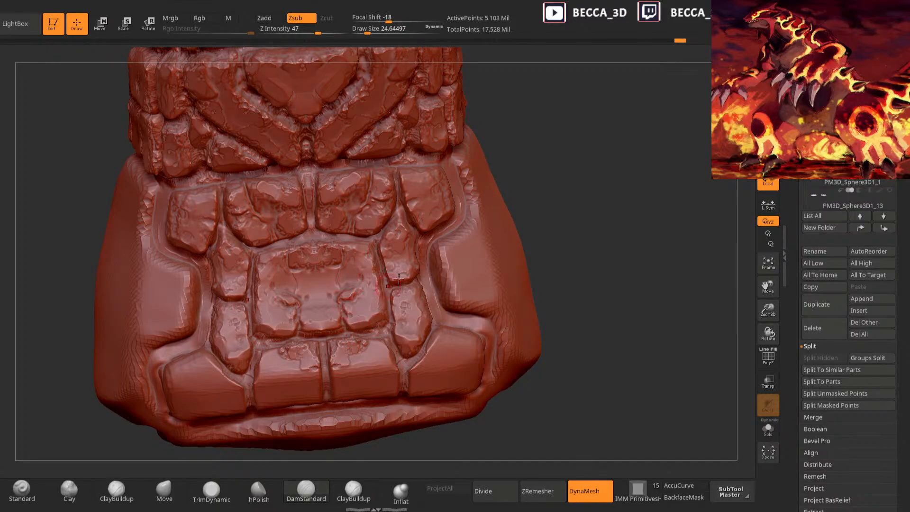
left_click_drag(566, 237, 549, 218)
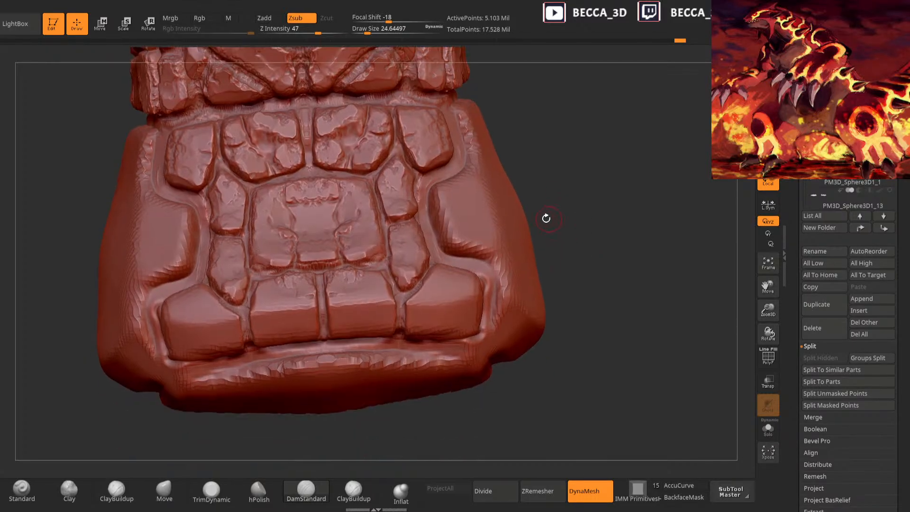
left_click_drag(330, 460, 332, 446)
mouse_move(577, 207)
left_mouse_down()
mouse_move(536, 219)
mouse_move(569, 242)
left_mouse_up()
key("s")
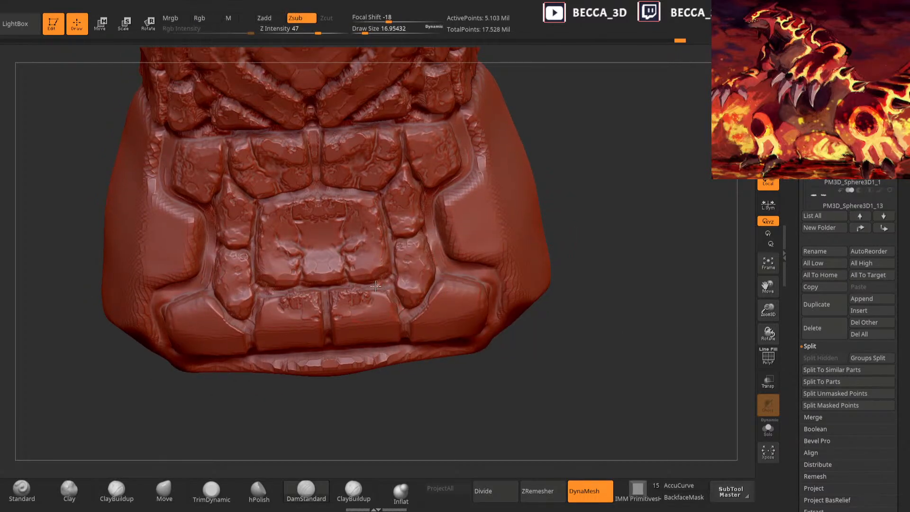
left_click_drag(368, 409, 368, 362)
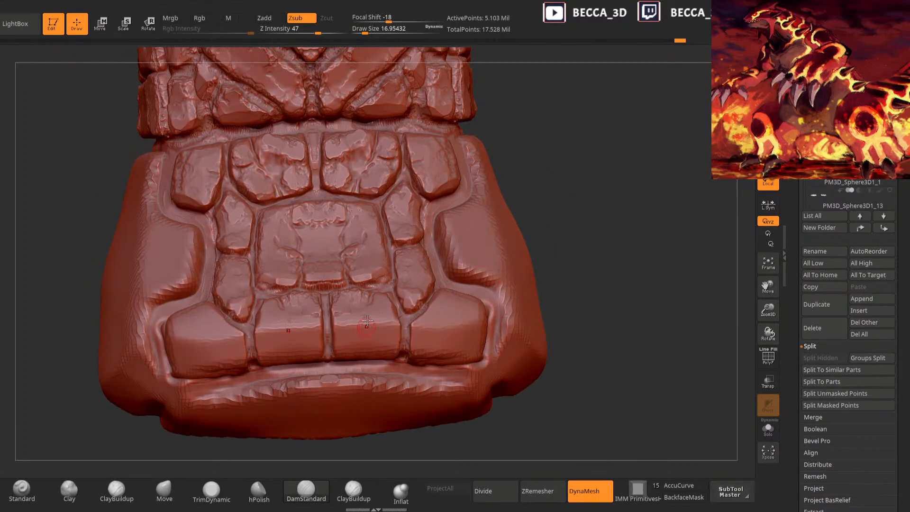
left_click_drag(517, 215, 512, 256)
left_click_drag(354, 442, 340, 345)
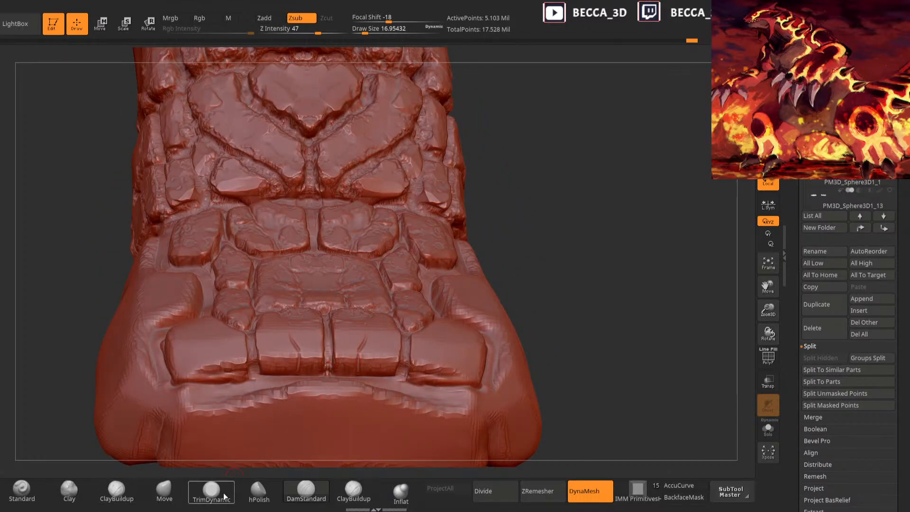
Isolate the lower inner halves of the two middle stones with an inverted mask, then roughen with Clay at about 36 draw size and flatten with TrimDynamic
left_click_drag(529, 214, 554, 214)
mouse_move(353, 308)
left_mouse_down("ctrl")
mouse_move(379, 356)
mouse_move(385, 313)
mouse_move(375, 311)
left_mouse_up("ctrl")
left_click(611, 199, "ctrl")
key("b")
key("c")
key("l")
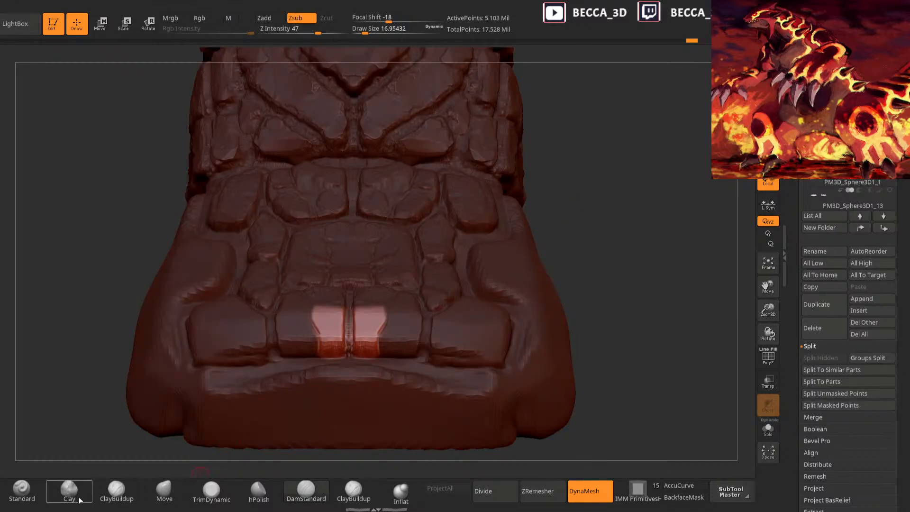
key("s")
left_click_drag(567, 214, 586, 149)
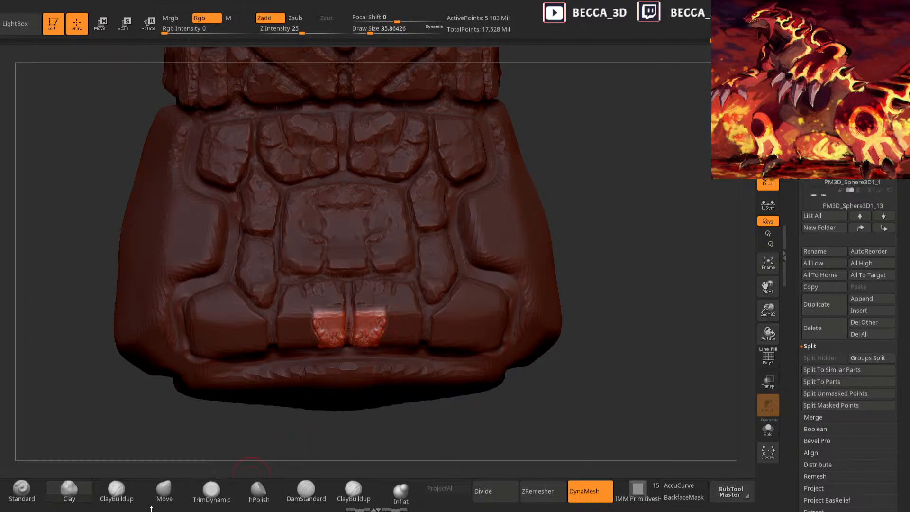
left_click(211, 491)
left_click_drag(284, 451, 315, 411)
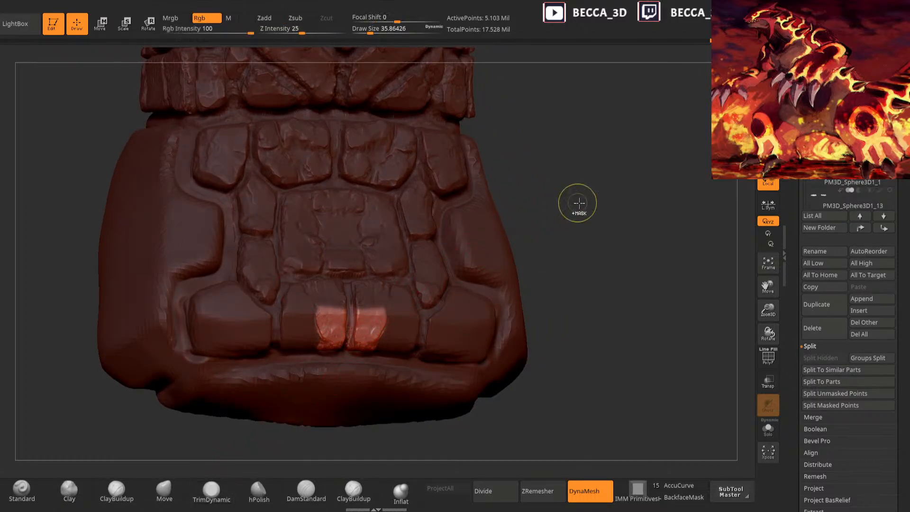
left_click_drag(575, 203, 585, 218, "ctrl")
Isolate small patches at mid-height beside the middle stones' central gap and chip them with Clay and TrimDynamic at a draw size of about 36
left_click_drag(580, 215, 553, 219)
left_click_drag(375, 304, 358, 323, "ctrl")
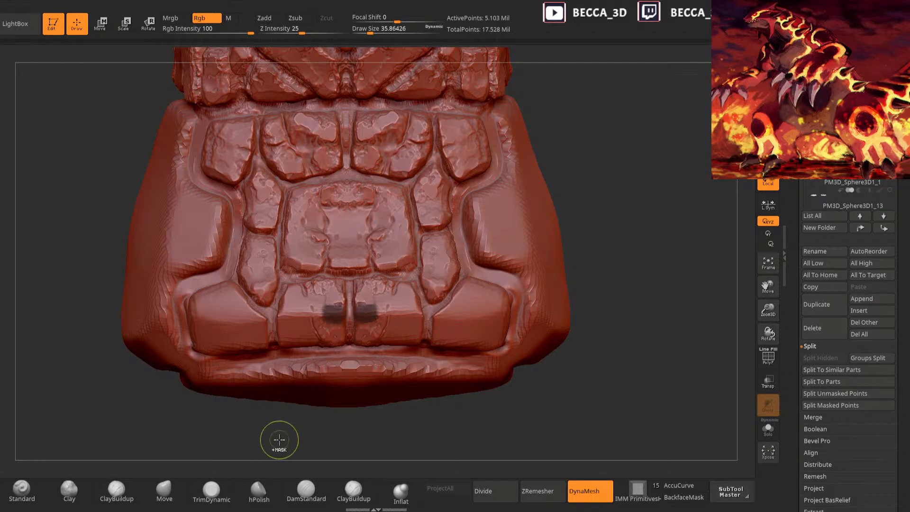
left_click(279, 437, "ctrl")
left_click(69, 491)
left_click_drag(199, 453, 314, 364)
left_click_drag(364, 316, 369, 311)
left_click(212, 491)
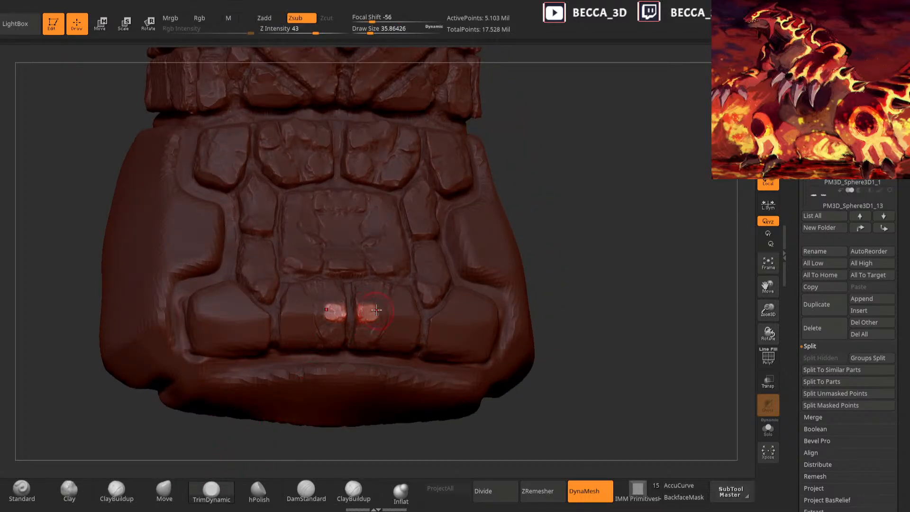
left_click_drag(541, 217, 515, 258, "ctrl")
Isolate the lower outer corners of the two middle stones with an inverted mask and chip them with Clay and TrimDynamic
left_click_drag(407, 346, 379, 344, "ctrl")
left_click_drag(285, 334, 268, 346, "ctrl")
left_click(605, 228, "ctrl")
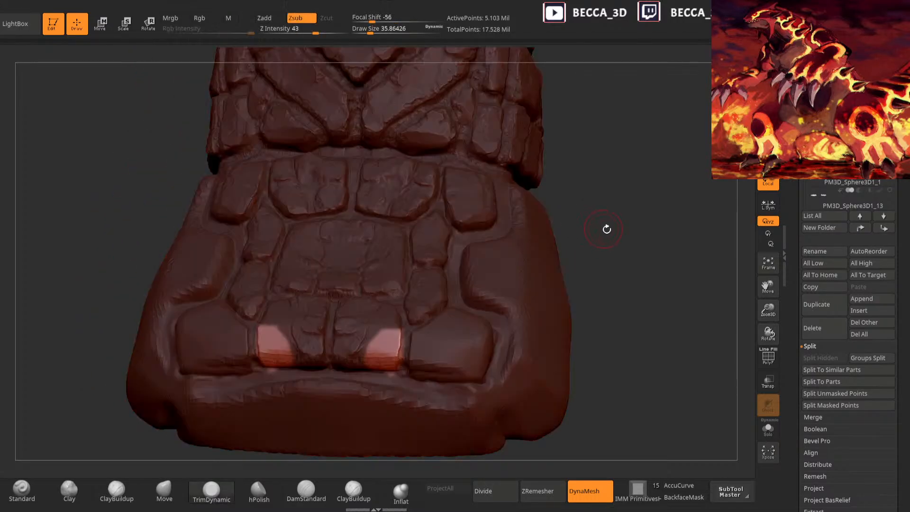
left_click_drag(605, 228, 559, 242)
left_click(69, 491)
mouse_move(393, 349)
left_mouse_down()
mouse_move(394, 340)
mouse_move(396, 365)
mouse_move(397, 337)
mouse_move(397, 347)
left_mouse_up()
left_click(211, 491)
mouse_move(555, 270)
left_mouse_down()
mouse_move(473, 272)
mouse_move(392, 350)
left_mouse_up()
left_click_drag(430, 302, 417, 319)
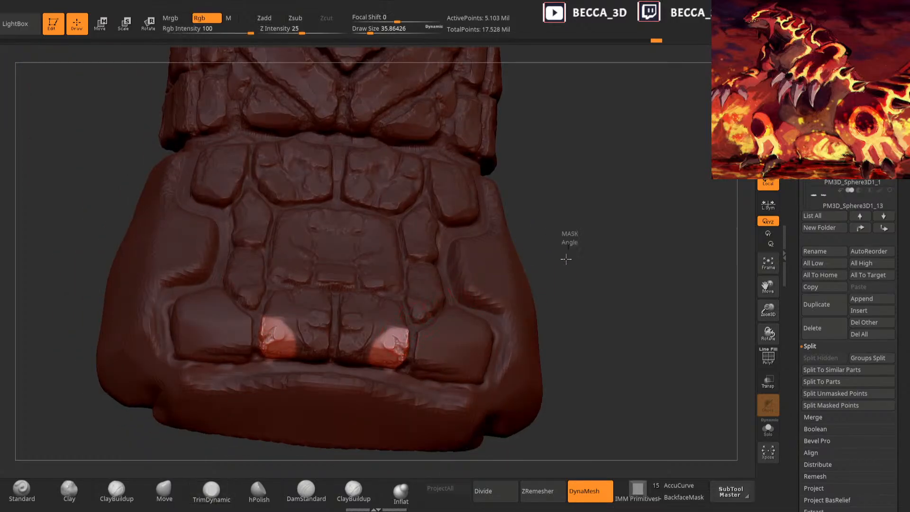
left_click_drag(567, 258, 586, 280, "ctrl")
Isolate the upper outer corners of the two middle stones with an inverted mask, roughen them with Clay and flatten them with TrimDynamic
left_click_drag(585, 280, 552, 275)
left_click_drag(411, 303, 381, 318, "ctrl")
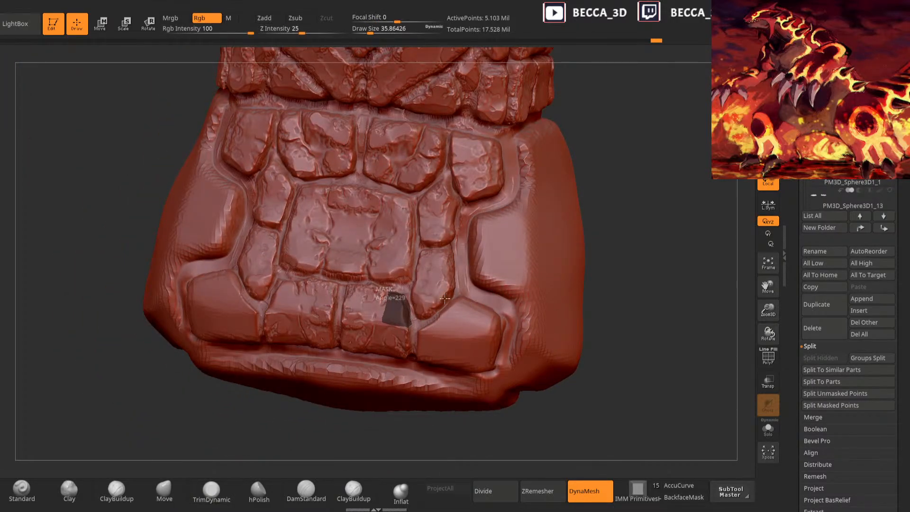
left_click_drag(433, 306, 433, 306, "ctrl")
left_click(606, 238, "ctrl")
left_click(69, 491)
mouse_move(621, 221)
left_mouse_down()
mouse_move(653, 222)
mouse_move(591, 266)
mouse_move(438, 327)
left_mouse_up()
left_click_drag(380, 343, 378, 326)
left_click(213, 491)
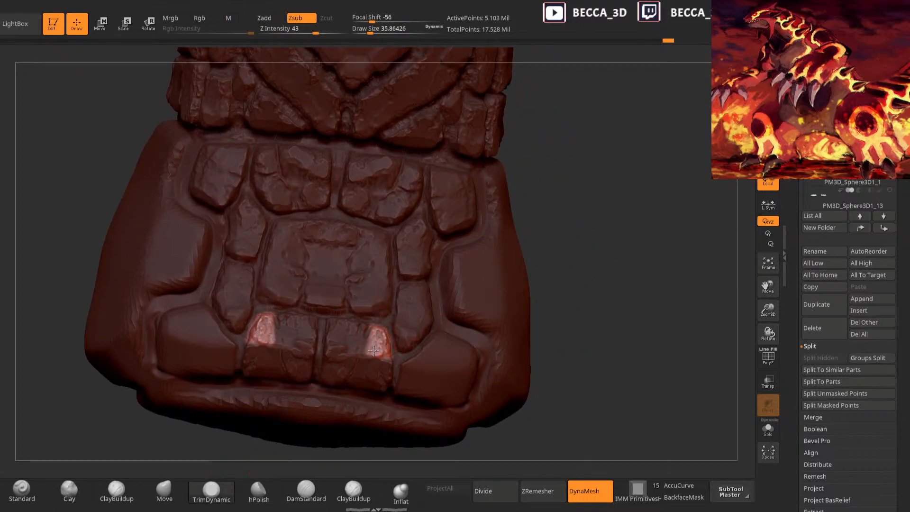
left_click_drag(605, 240, 585, 229)
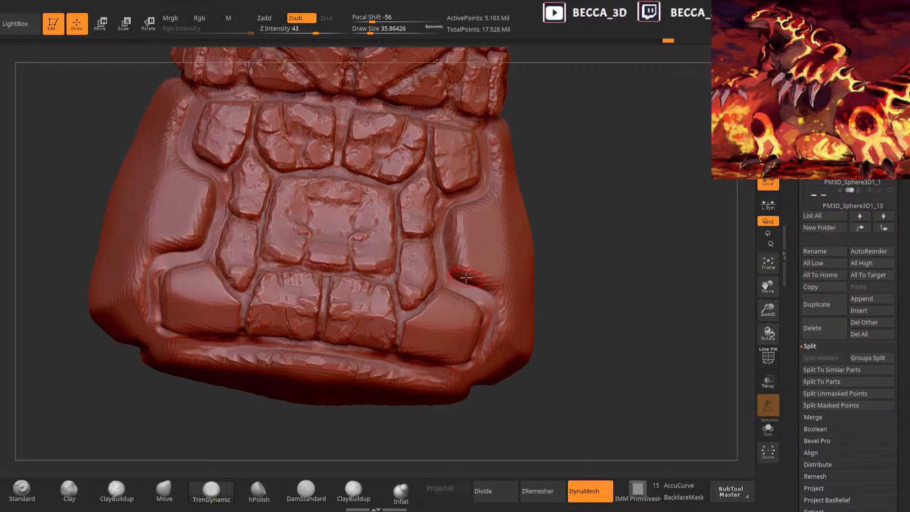
Isolate the inner sides of the two lower corner stones with an inverted mask, then roughen them with Clay and flatten them with TrimDynamic
left_click(78, 491)
left_click_drag(575, 281, 546, 266)
left_click_drag(404, 327, 429, 364, "ctrl")
mouse_move(573, 238)
left_mouse_down()
mouse_move(591, 266)
mouse_move(560, 270)
left_mouse_up()
left_click(562, 256, "ctrl")
left_click_drag(421, 323, 406, 348)
mouse_move(564, 291)
left_mouse_down()
mouse_move(527, 274)
mouse_move(539, 270)
left_mouse_up()
left_click_drag(413, 342, 418, 355)
left_click(212, 494)
left_click_drag(581, 247, 550, 268)
left_click_drag(417, 322, 418, 337)
mouse_move(572, 256)
left_mouse_down("ctrl")
mouse_move(648, 256)
mouse_move(564, 266)
left_mouse_up("ctrl")
Isolate the upper faces of the two lower corner stones with an inverted mask and texture them with Clay and TrimDynamic
left_click(69, 491)
left_click_drag(480, 313, 451, 349, "ctrl")
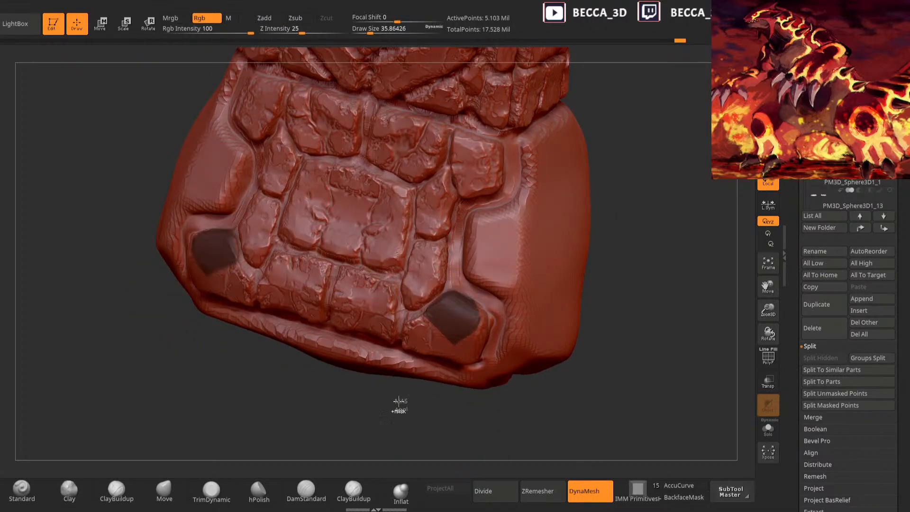
left_click(400, 404, "ctrl")
left_click_drag(431, 314, 468, 308)
left_click(212, 491)
mouse_move(244, 455)
left_mouse_down()
mouse_move(460, 332)
mouse_move(467, 312)
left_mouse_up()
mouse_move(551, 271)
left_mouse_down()
mouse_move(575, 278)
mouse_move(564, 266)
mouse_move(576, 284)
left_mouse_up()
left_click_drag(576, 284, 472, 324)
Isolate the lower outer areas of the corner stones, roughen them with Clay at a draw size of about 54 and flatten them with TrimDynamic
mouse_move(396, 347)
left_mouse_down("ctrl")
mouse_move(423, 350)
mouse_move(373, 305)
mouse_move(379, 323)
left_mouse_up("ctrl")
left_click(70, 491)
left_click(636, 220, "ctrl")
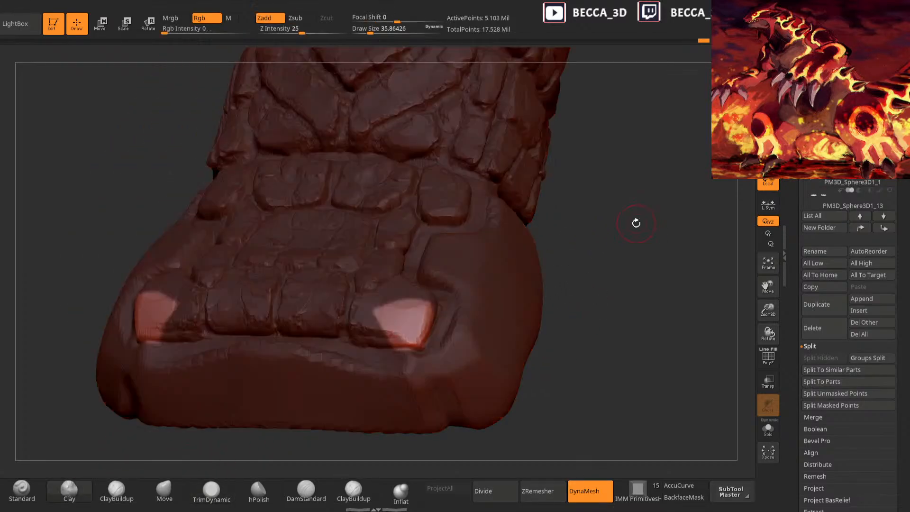
left_click_drag(636, 242, 417, 349)
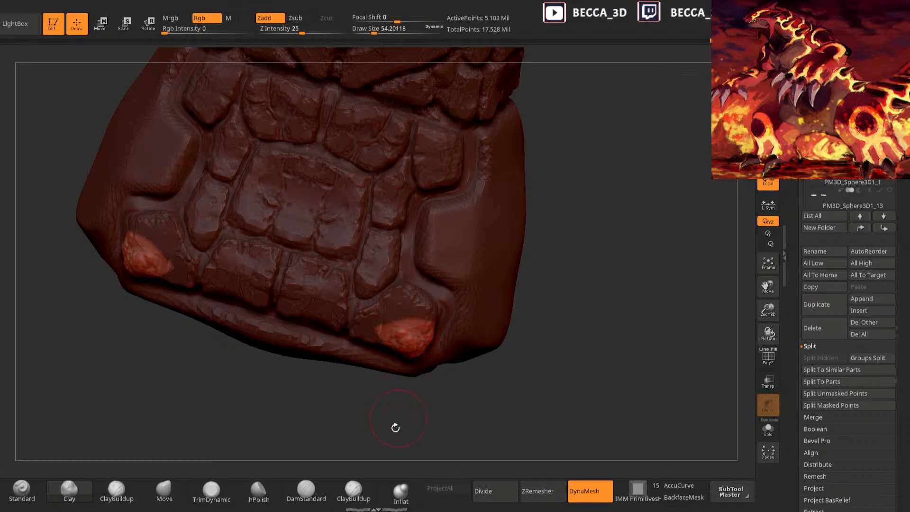
left_click_drag(400, 417, 378, 407)
left_click(212, 491)
mouse_move(585, 264)
left_mouse_down()
mouse_move(533, 301)
mouse_move(552, 285)
mouse_move(545, 281)
left_mouse_up()
Isolate small patches on the corner stones' outer edges and chip them with Clay and TrimDynamic at a draw size of about 38
key("space")
left_click_drag(550, 275, 505, 272)
mouse_move(443, 310)
left_mouse_down("ctrl")
mouse_move(438, 335)
mouse_move(427, 310)
left_mouse_up("ctrl")
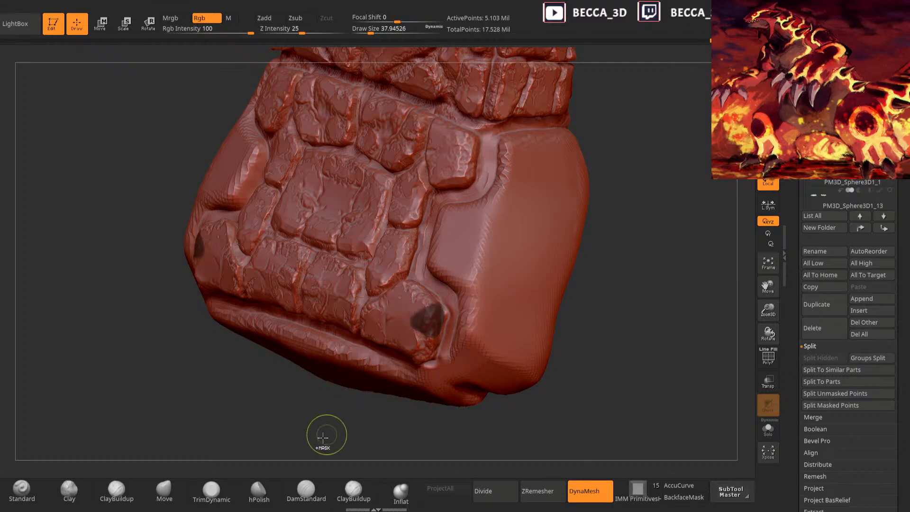
left_click(326, 430, "ctrl")
left_click_drag(311, 429, 258, 434)
left_click(69, 491)
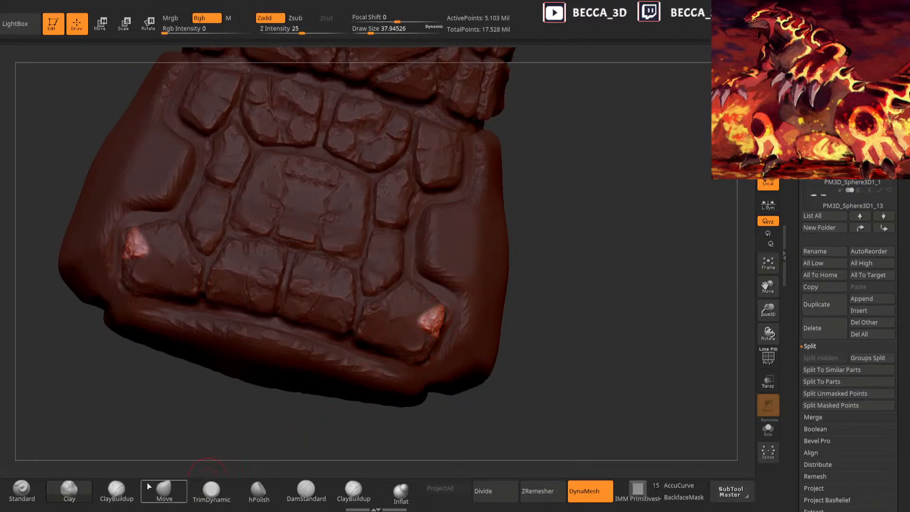
left_click(211, 491)
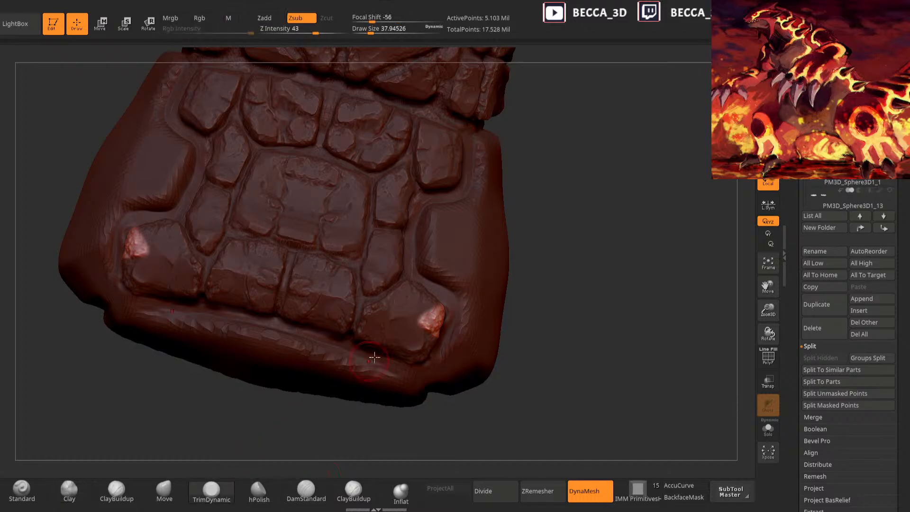
left_click(531, 284, "ctrl")
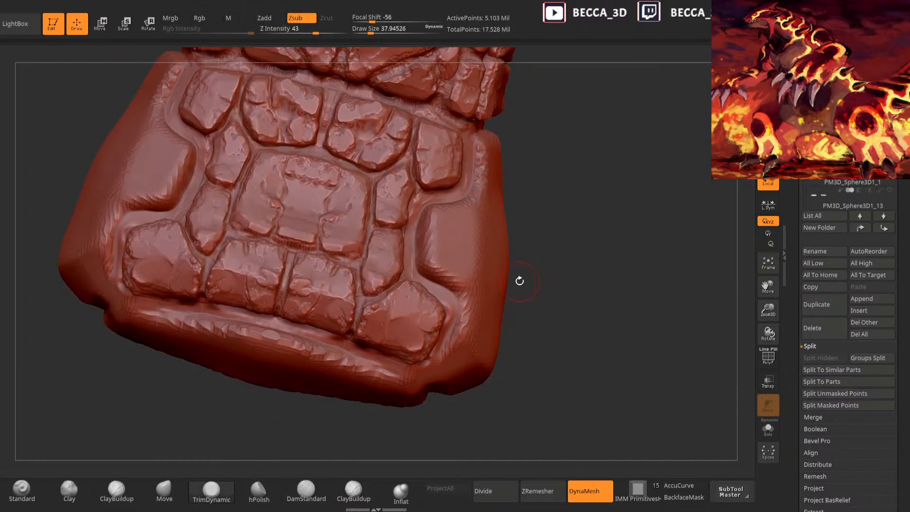
Isolate a narrow patch at the lower middle of each corner stone with an inverted mask and chip it with Clay and TrimDynamic
mouse_move(563, 305)
left_mouse_down()
mouse_move(587, 311)
mouse_move(544, 264)
left_mouse_up()
mouse_move(416, 323)
left_mouse_down("ctrl")
mouse_move(415, 366)
mouse_move(429, 326)
left_mouse_up("ctrl")
left_click(550, 263, "ctrl")
mouse_move(550, 262)
left_mouse_down("alt")
mouse_move(559, 239)
mouse_move(541, 297)
mouse_move(361, 401)
left_mouse_up("alt")
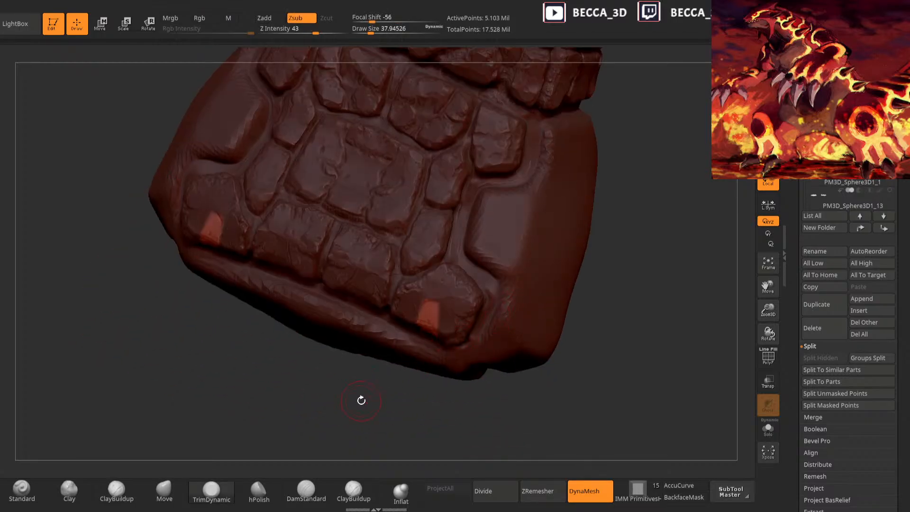
left_click(69, 491)
left_click(422, 320)
right_click_drag(413, 362, 421, 335)
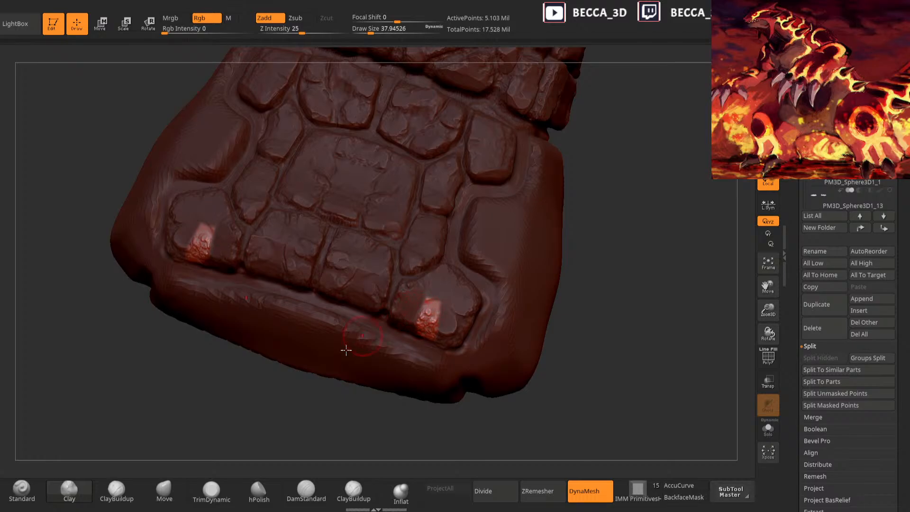
left_click(222, 495)
left_click_drag(284, 442, 306, 468, "ctrl")
right_click_drag(304, 467, 275, 449)
Isolate a patch along the upper edge of each corner stone, then roughen it with Clay and flatten it with TrimDynamic
left_click(82, 487)
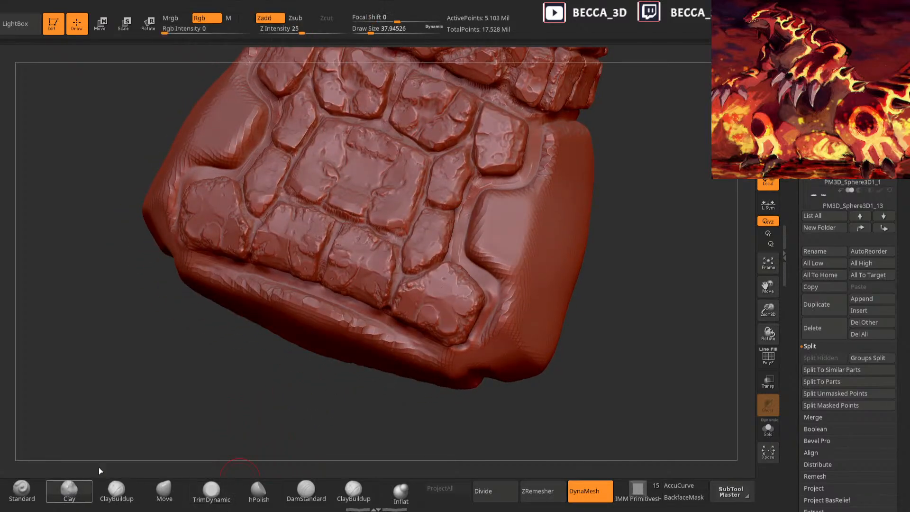
left_click_drag(428, 278, 439, 285, "ctrl")
left_click(369, 434, "ctrl")
right_click_drag(368, 434, 352, 425)
mouse_move(433, 289)
left_mouse_down()
mouse_move(430, 279)
mouse_move(430, 293)
left_mouse_up()
left_click(211, 491)
left_click_drag(356, 427, 346, 437, "ctrl")
Examine the whole sculpted body from several angles to check the stone detail on the bands and lower plates
left_click_drag(308, 393, 345, 407, "alt")
left_click_drag(406, 379, 341, 474)
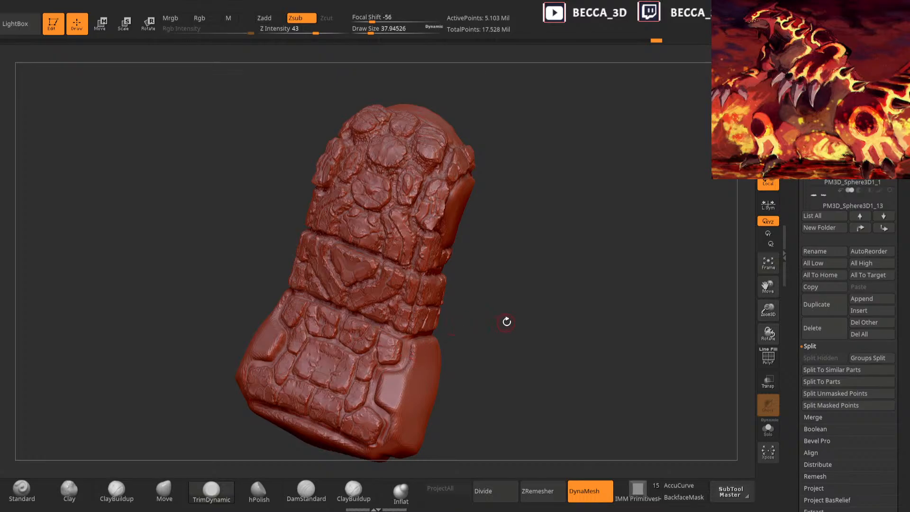
left_click_drag(514, 321, 459, 291, "alt")
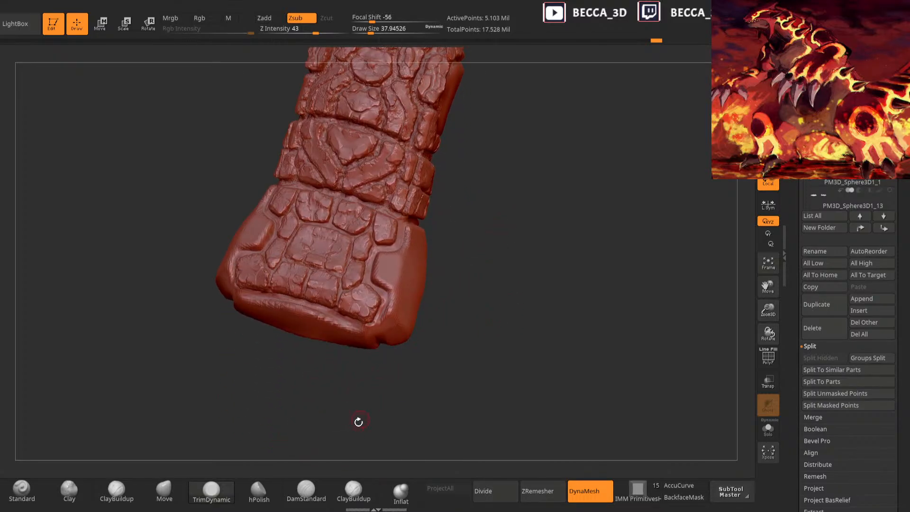
left_click_drag(365, 413, 374, 430, "alt")
mouse_move(495, 319)
left_mouse_down("alt")
mouse_move(508, 363)
mouse_move(510, 474)
left_mouse_up("alt")
left_click_drag(529, 256, 521, 222)
mouse_move(511, 325)
left_mouse_down()
mouse_move(583, 212)
mouse_move(521, 308)
left_mouse_up()
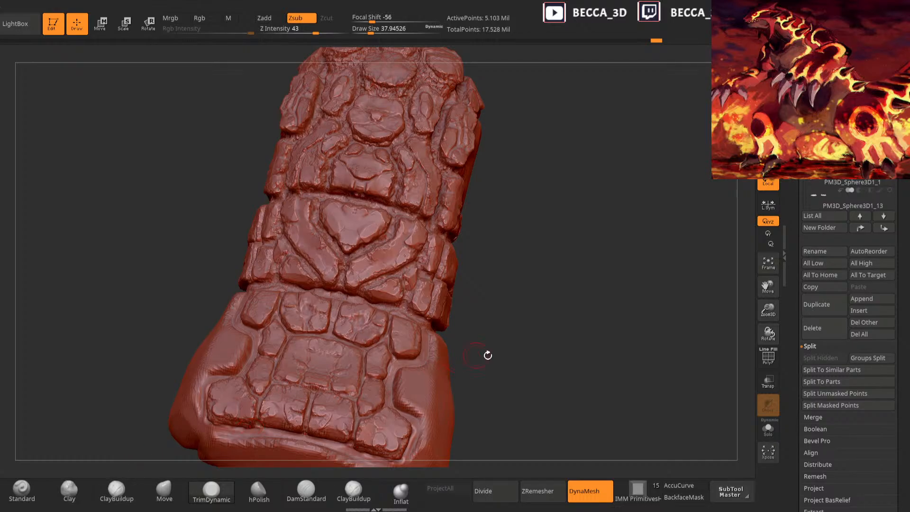
left_click_drag(477, 355, 507, 308)
Roughen the edges of the lower plate's upper corner stones with Inflat and Clay at a draw size of about 16
left_click(401, 493)
key("space")
left_click(518, 252)
left_click_drag(529, 268, 569, 318, "alt")
mouse_move(605, 266)
left_mouse_down()
mouse_move(579, 243)
mouse_move(471, 252)
left_mouse_up()
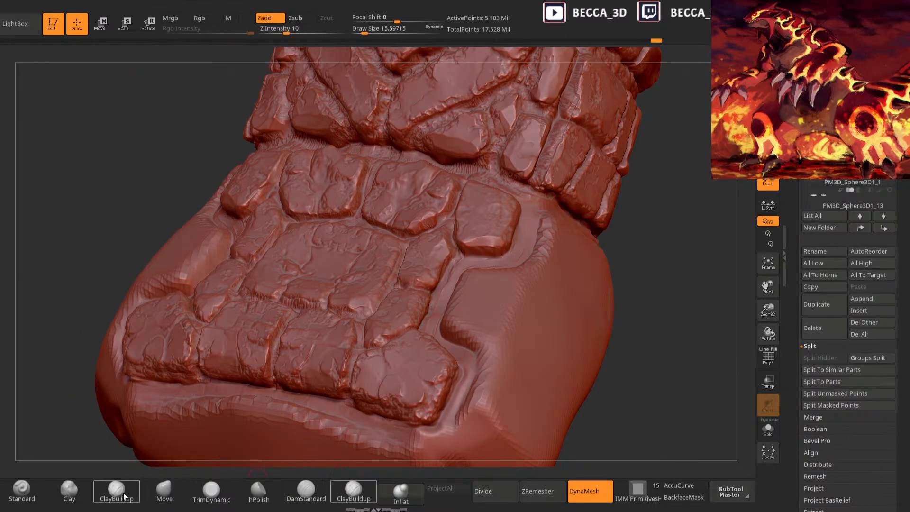
left_click(70, 491)
mouse_move(637, 259)
left_mouse_down()
mouse_move(621, 246)
mouse_move(593, 252)
left_mouse_up()
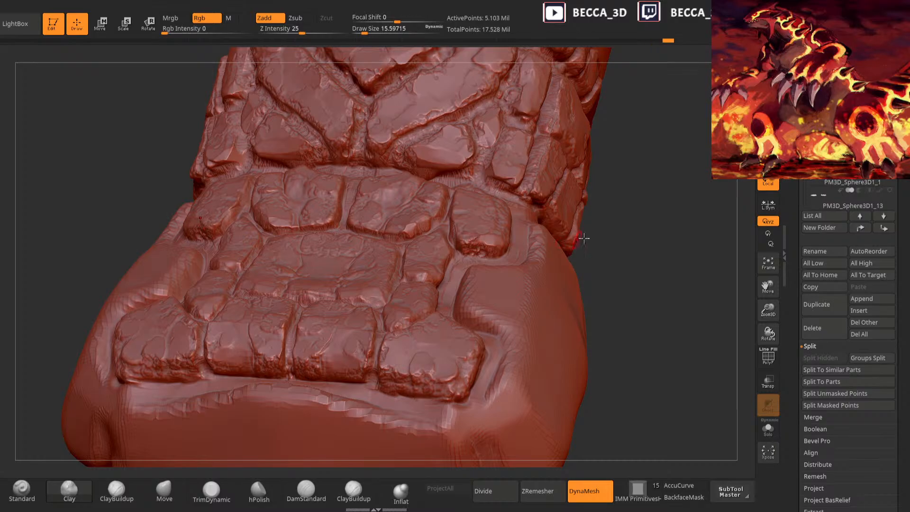
left_click_drag(633, 220, 519, 251)
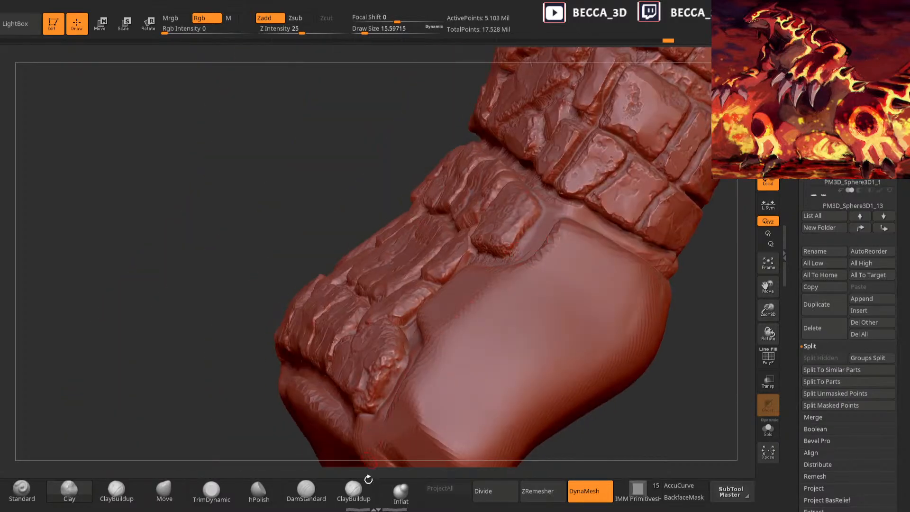
Swell the outer edges of the upper corner stones with Inflat at a draw size of about 34 to 36
left_click(401, 493)
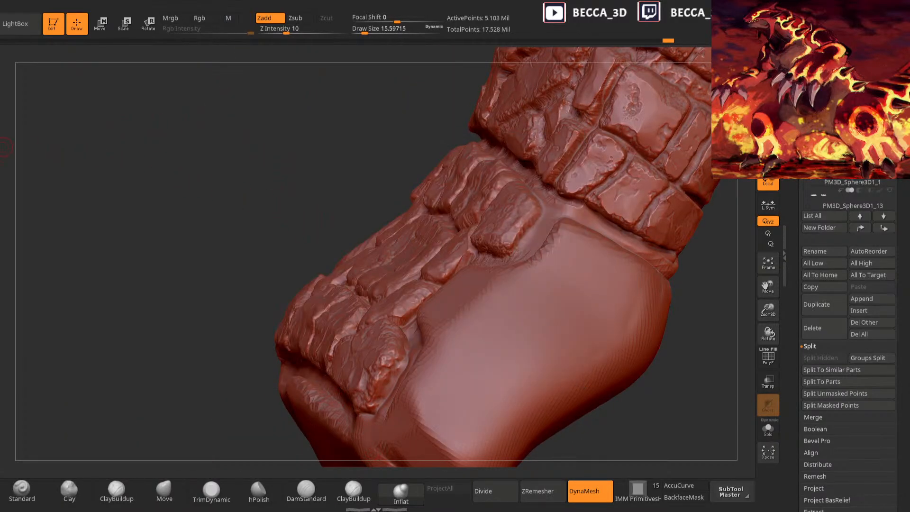
key("alt+a")
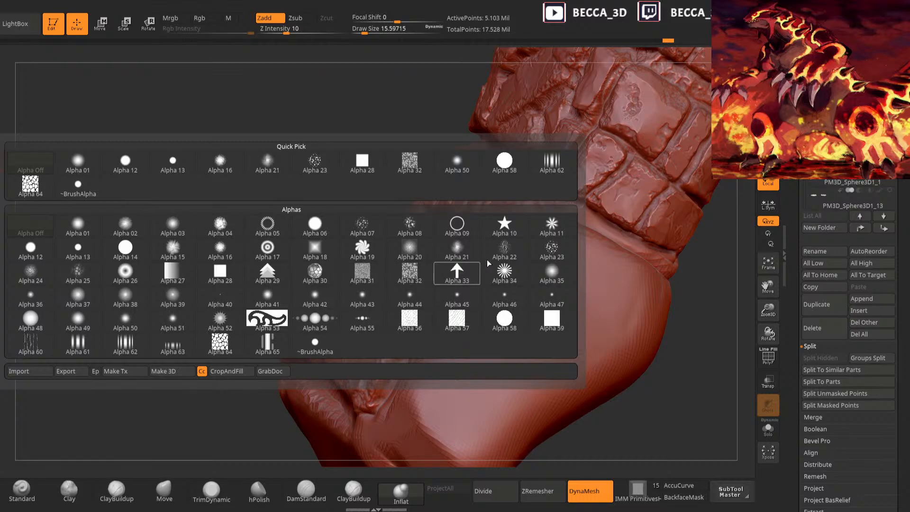
key("bracketright")
key("bracketright")
key("bracketright")
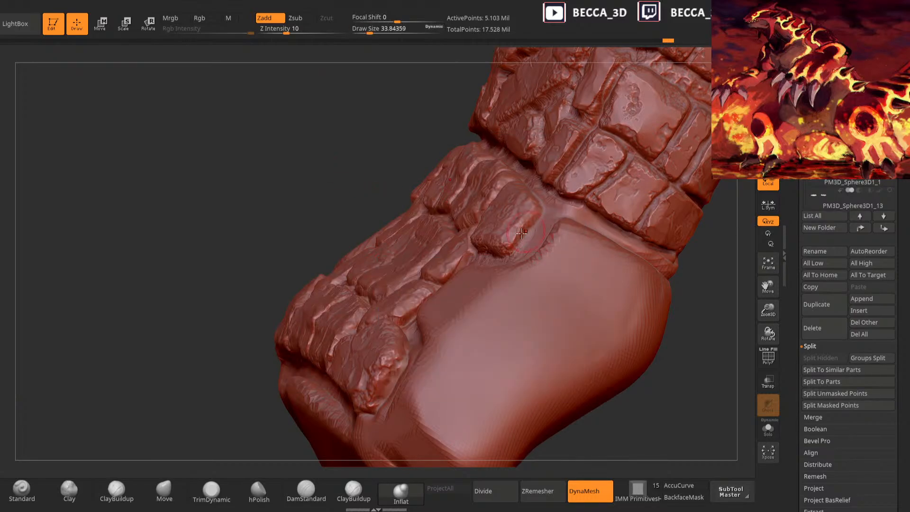
key("ctrl")
left_click_drag(525, 231, 530, 228, "shift")
key("space")
mouse_move(593, 417)
left_mouse_down()
mouse_move(620, 433)
mouse_move(599, 428)
mouse_move(631, 311)
mouse_move(592, 408)
mouse_move(658, 291)
mouse_move(595, 319)
mouse_move(573, 369)
mouse_move(497, 372)
mouse_move(498, 344)
mouse_move(503, 367)
mouse_move(512, 341)
mouse_move(258, 218)
left_mouse_up()
key("space")
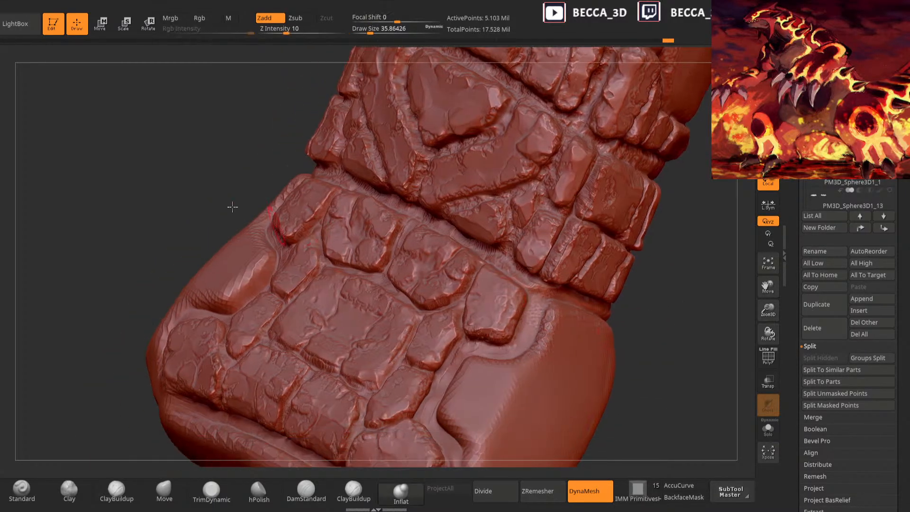
left_click(1, 119)
left_click(130, 113)
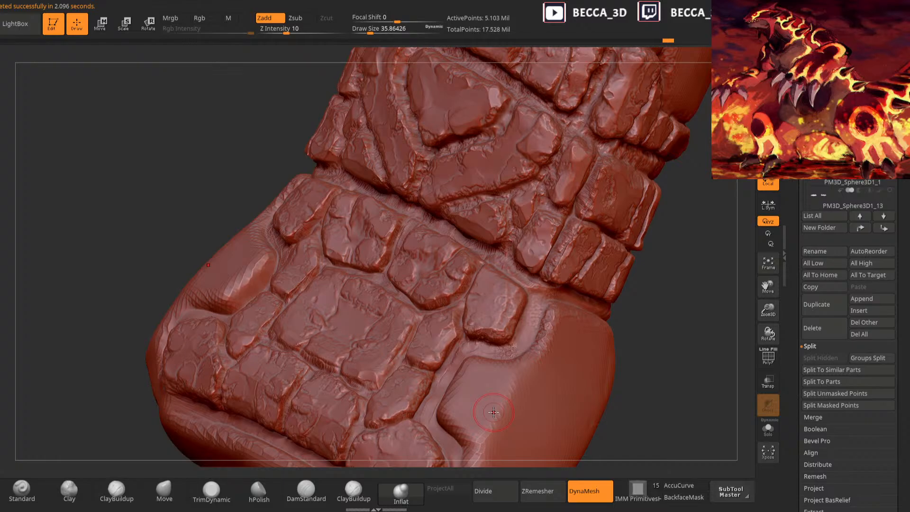
Try to roughen the face of an upper corner stone with Inflat at a draw size of about 36
mouse_move(626, 346)
left_mouse_down()
mouse_move(670, 275)
mouse_move(460, 298)
left_mouse_up()
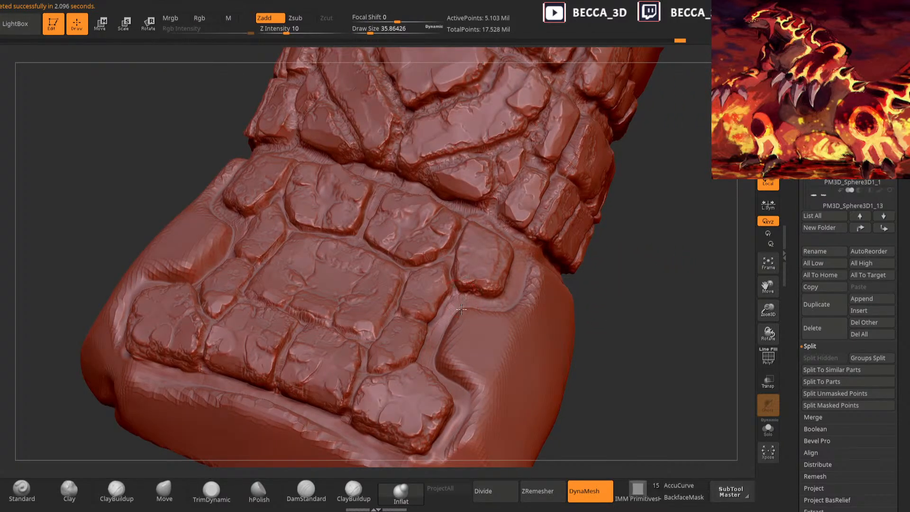
left_click_drag(655, 299, 653, 325)
left_click_drag(477, 266, 481, 261)
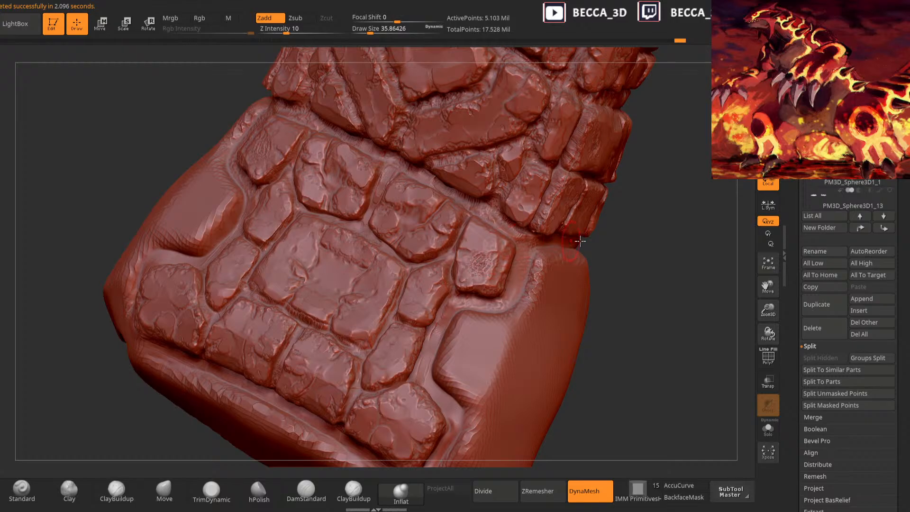
left_click_drag(644, 284, 641, 303)
key("ctrl+z")
Build up rough chips on the faces and outer edges of the upper corner stones with Clay at a draw size of about 36
left_click(69, 491)
left_click_drag(628, 272, 639, 261)
left_click_drag(452, 306, 465, 301)
left_click_drag(657, 280, 564, 268)
left_click_drag(495, 282, 519, 261)
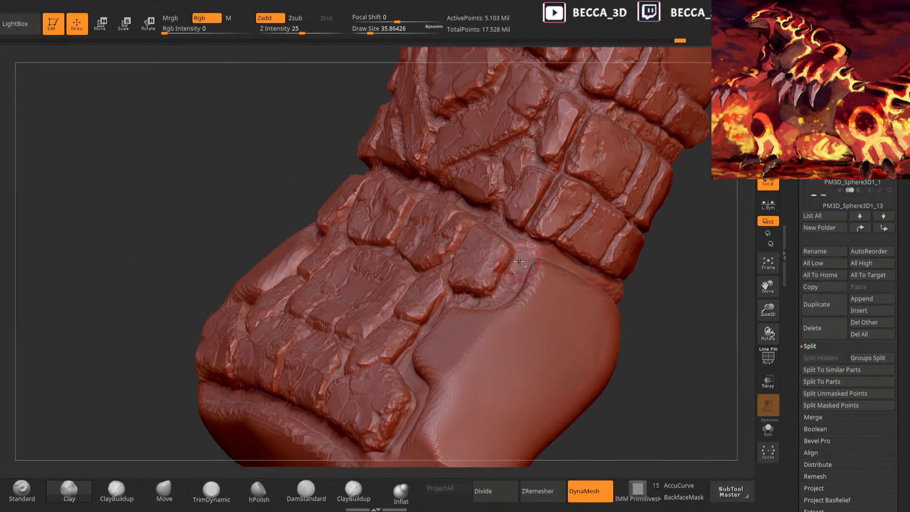
left_click(260, 491)
mouse_move(660, 292)
left_mouse_down()
mouse_move(675, 275)
mouse_move(566, 263)
left_mouse_up()
Refine the chipped edges of the upper corner stones with Clay at a draw size of about 20
key("space")
left_click(634, 242)
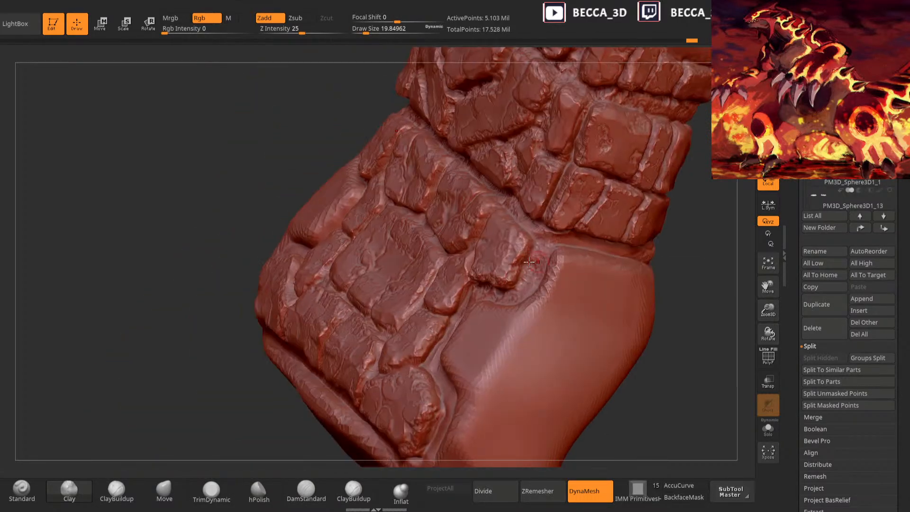
left_click_drag(694, 259, 629, 248)
left_click_drag(482, 243, 490, 220)
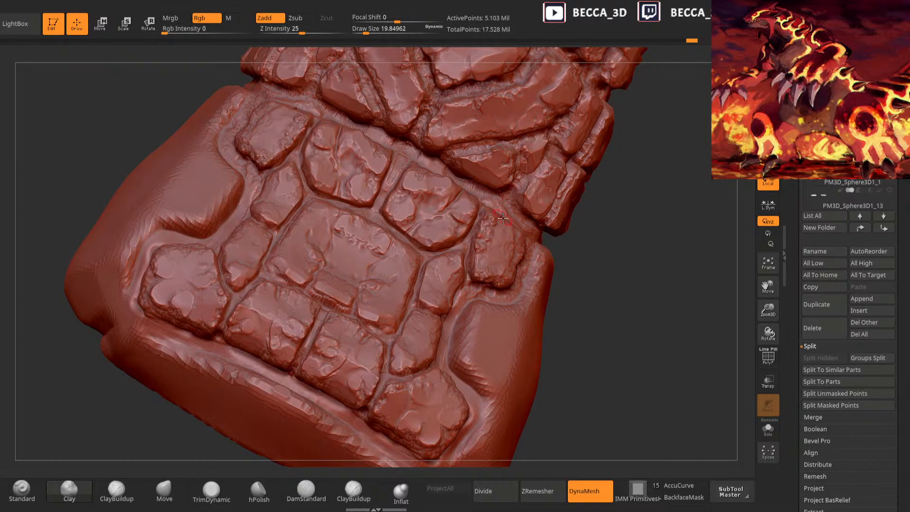
mouse_move(610, 254)
left_mouse_down()
mouse_move(574, 254)
mouse_move(588, 308)
mouse_move(570, 353)
mouse_move(595, 284)
mouse_move(597, 317)
mouse_move(534, 321)
left_mouse_up()
left_click(207, 496)
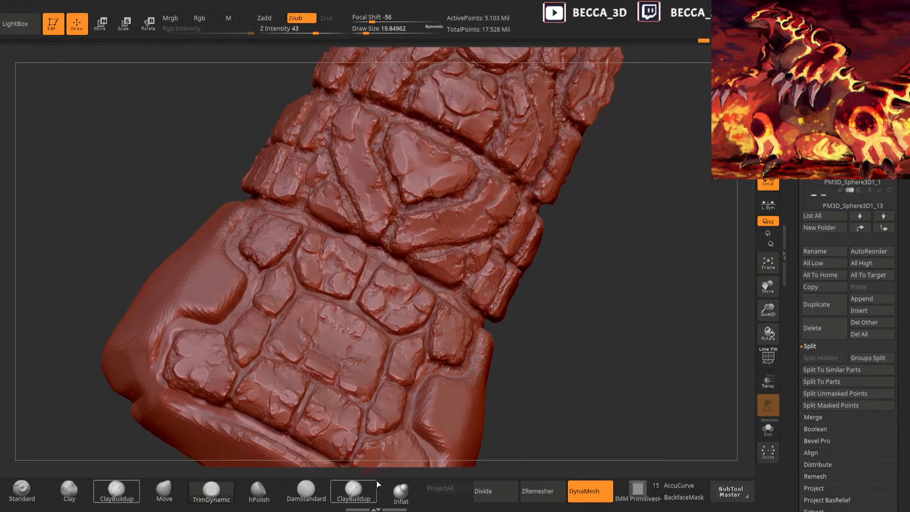
Texture the top row of stones and the gaps between them with Clay at a draw size of about 20
left_click(69, 490)
mouse_move(610, 273)
left_mouse_down()
mouse_move(342, 367)
mouse_move(419, 343)
left_mouse_up()
left_click_drag(599, 339, 663, 352)
left_click_drag(393, 352, 388, 355)
left_click_drag(531, 328, 424, 339)
mouse_move(559, 332)
left_mouse_down()
mouse_move(569, 327)
mouse_move(428, 327)
mouse_move(491, 331)
left_mouse_up()
left_click_drag(549, 310, 377, 306)
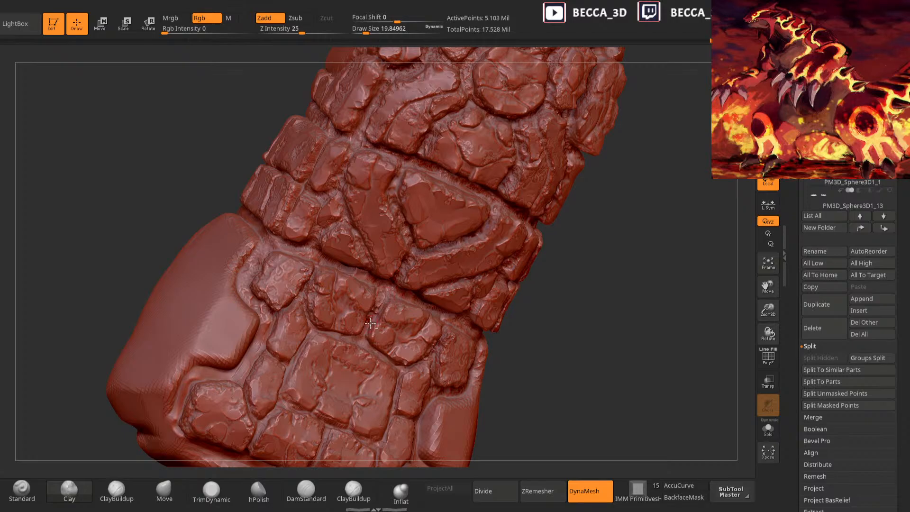
left_click_drag(524, 335, 378, 345)
mouse_move(570, 347)
left_mouse_down()
mouse_move(556, 298)
mouse_move(397, 314)
left_mouse_up()
left_click_drag(606, 289, 589, 275)
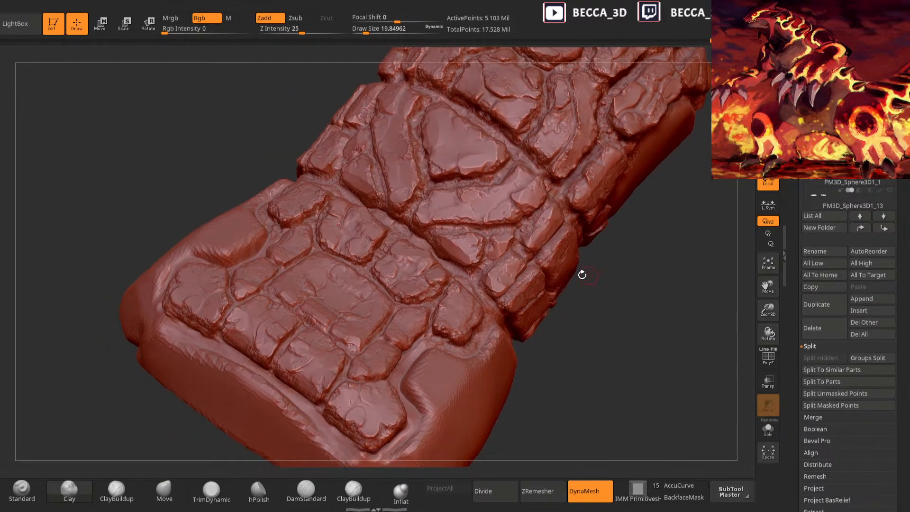
left_click_drag(593, 315, 519, 348)
left_click_drag(586, 268, 512, 289)
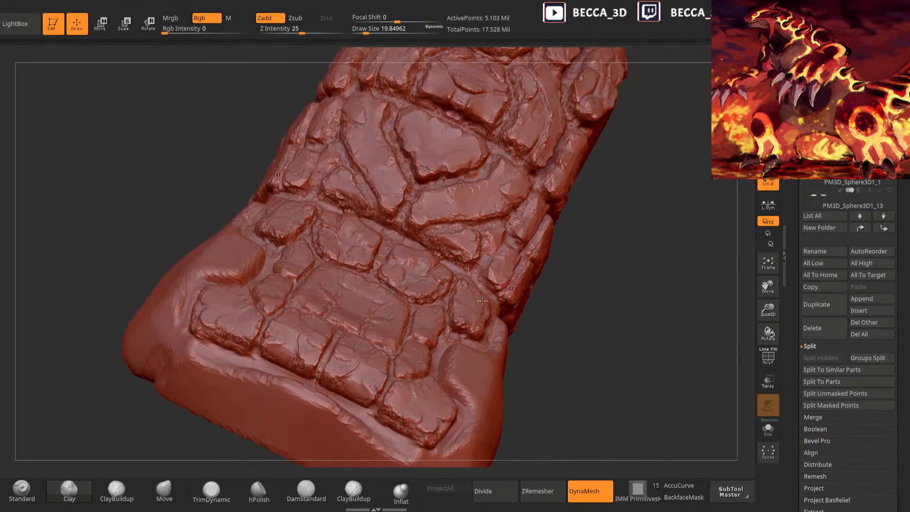
Touch up the stones along the seam below the V-shaped band with TrimDynamic, Inflat at about 34 and DamStandard at about 17
left_click(211, 491)
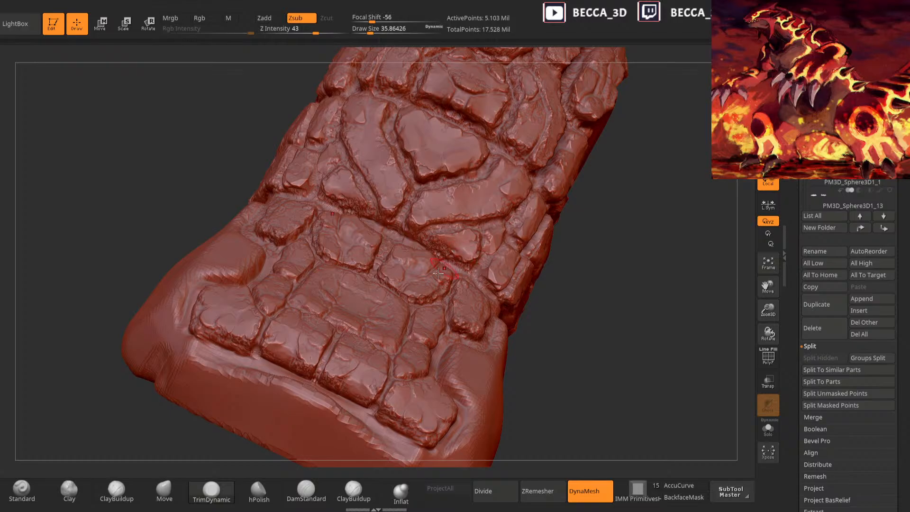
left_click(401, 492)
mouse_move(614, 352)
left_mouse_down()
mouse_move(587, 302)
mouse_move(528, 367)
left_mouse_up()
key("space")
left_click_drag(544, 274, 542, 274)
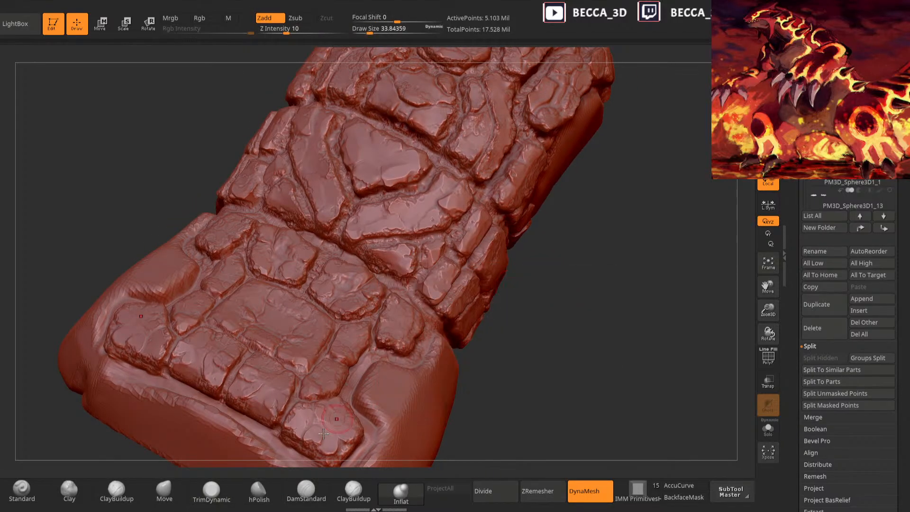
left_click(307, 492)
left_click_drag(423, 279, 445, 252)
key("space")
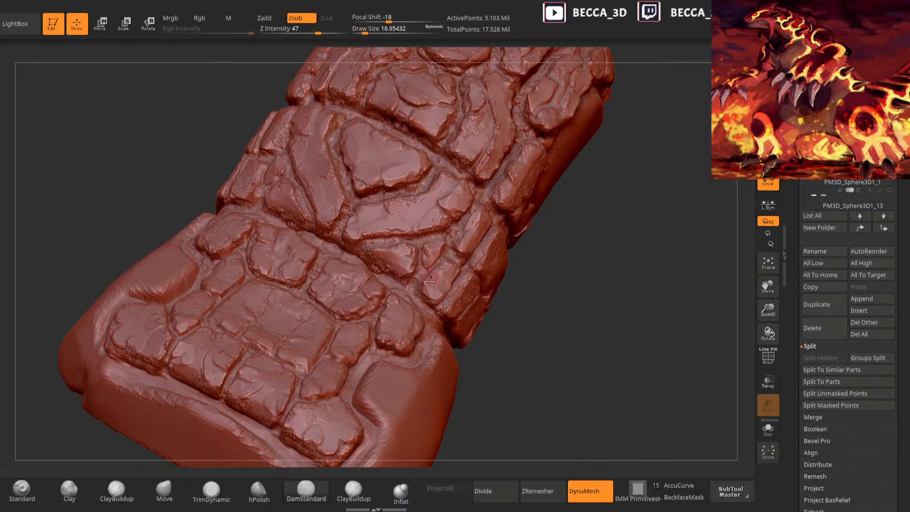
Roughen the heart-shaped stone and its surroundings with Clay at a draw size of about 28, softening them with Smooth
left_click(70, 491)
key("space")
mouse_move(555, 243)
left_mouse_down()
mouse_move(549, 332)
mouse_move(425, 282)
left_mouse_up()
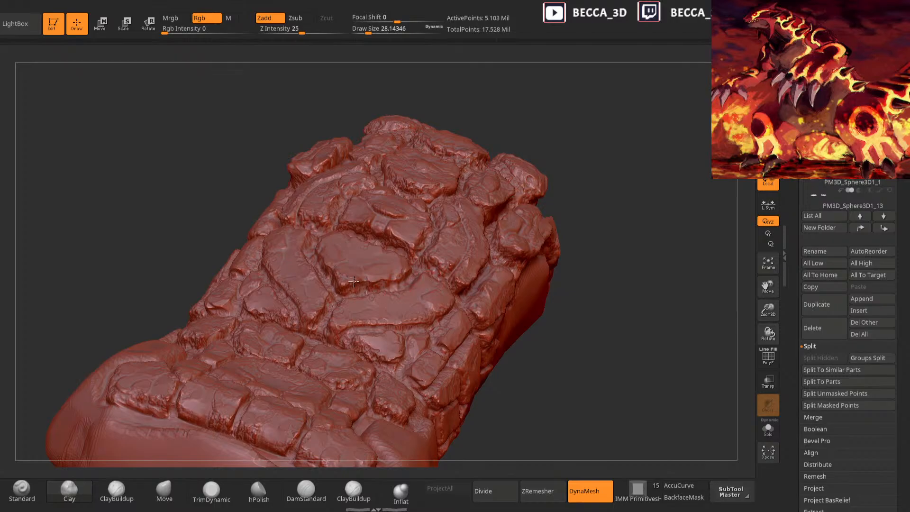
left_click_drag(566, 201, 557, 287)
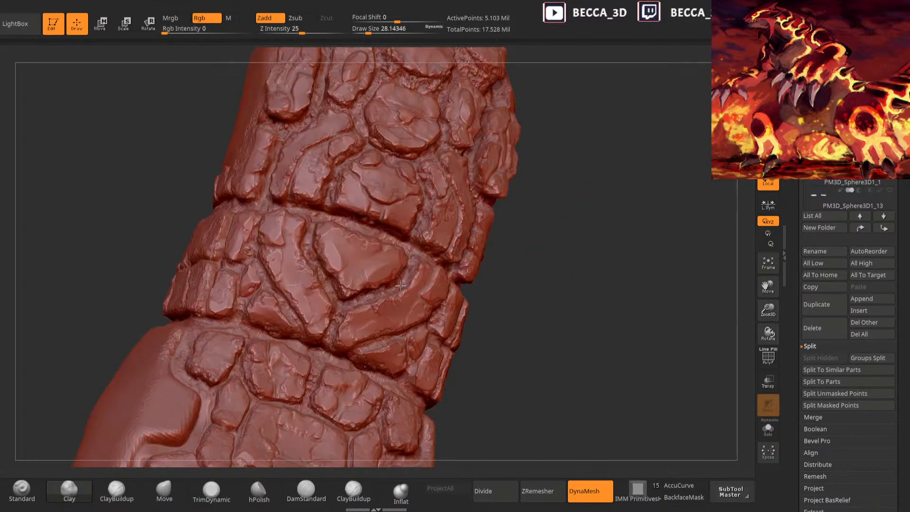
left_click_drag(539, 201, 469, 294)
key("shift")
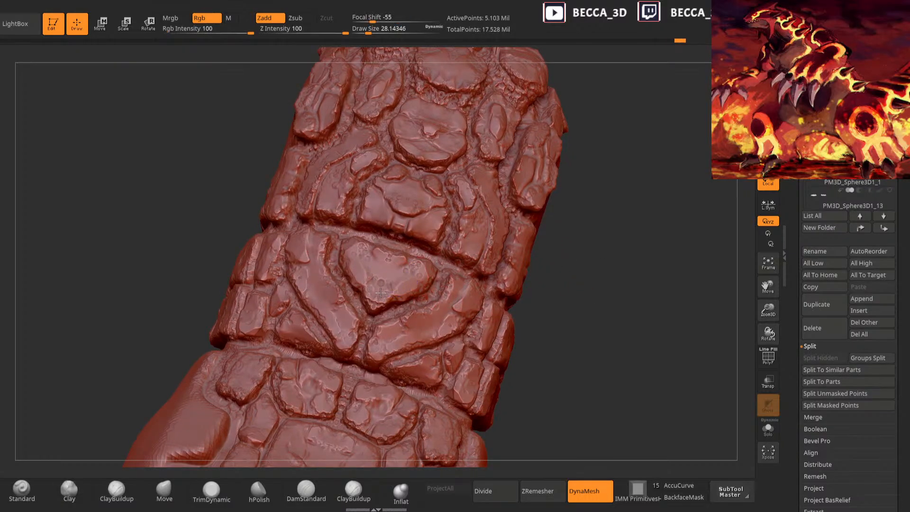
mouse_move(521, 379)
left_mouse_down()
mouse_move(541, 366)
mouse_move(553, 374)
mouse_move(517, 362)
left_mouse_up()
Add Clay chips along the edges of the diagonal stones in the V-shaped band and the stones in the band above
left_click_drag(609, 297, 661, 294)
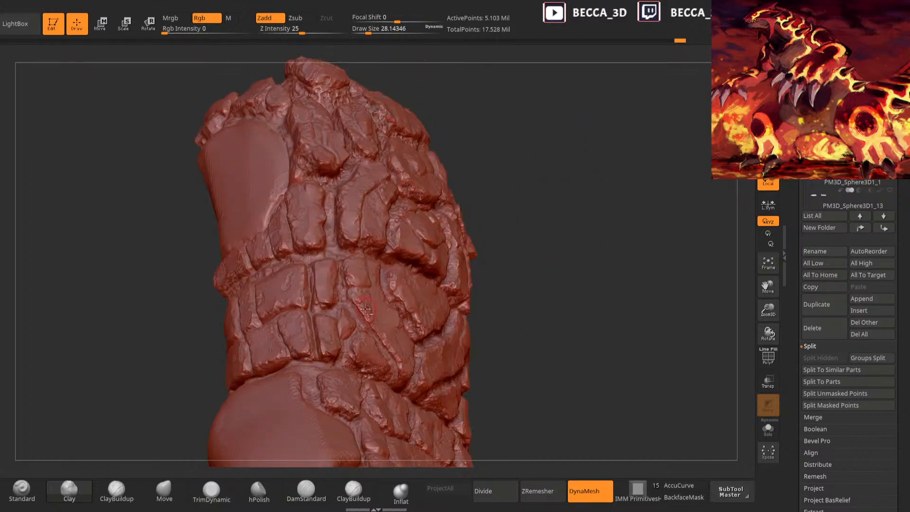
mouse_move(512, 206)
left_mouse_down("alt")
mouse_move(584, 259)
mouse_move(406, 292)
left_mouse_up("alt")
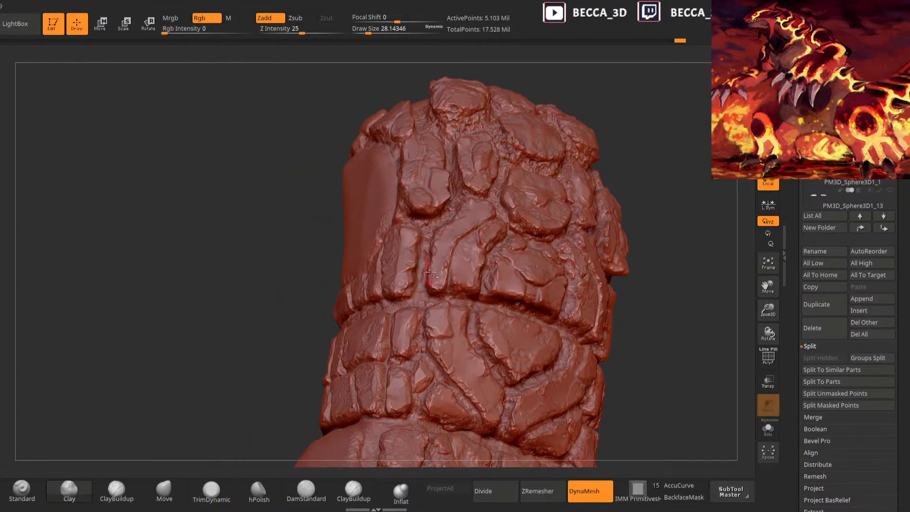
left_click_drag(648, 164, 439, 213)
left_click_drag(621, 226, 416, 318)
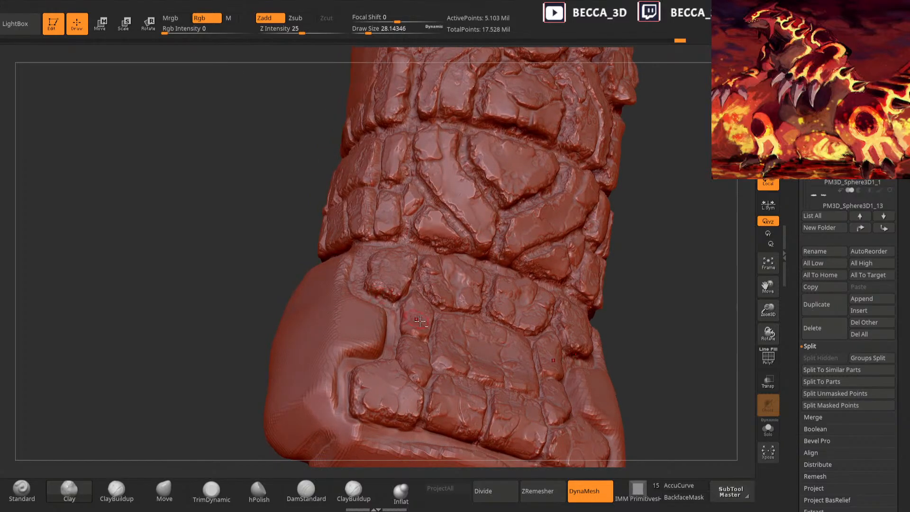
Roughen the lower plate's central stone and the small stones beside it with Clay at a draw size of about 28
left_click_drag(473, 274, 560, 271)
left_click_drag(444, 268, 544, 204)
mouse_move(656, 199)
left_mouse_down()
mouse_move(638, 187)
mouse_move(598, 213)
left_mouse_up()
mouse_move(638, 254)
left_mouse_down()
mouse_move(607, 266)
mouse_move(579, 261)
mouse_move(610, 260)
mouse_move(617, 230)
left_mouse_up()
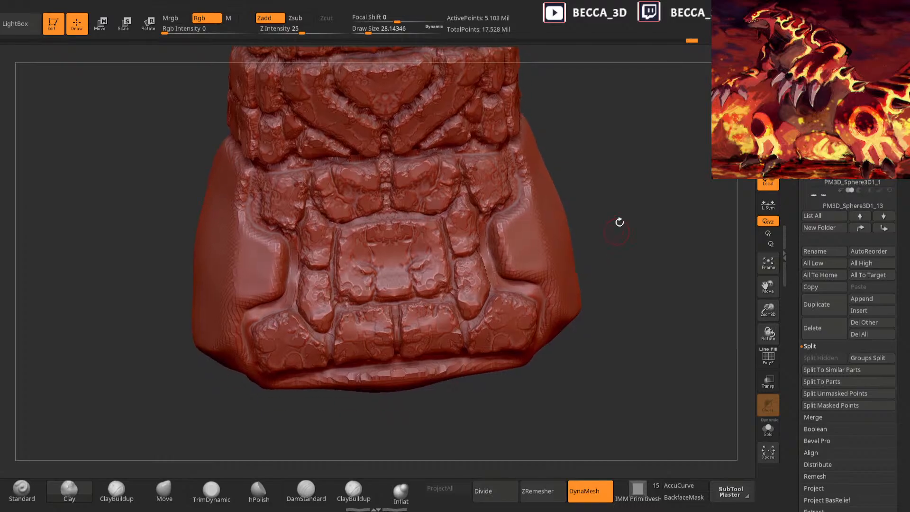
left_click_drag(381, 440, 379, 320)
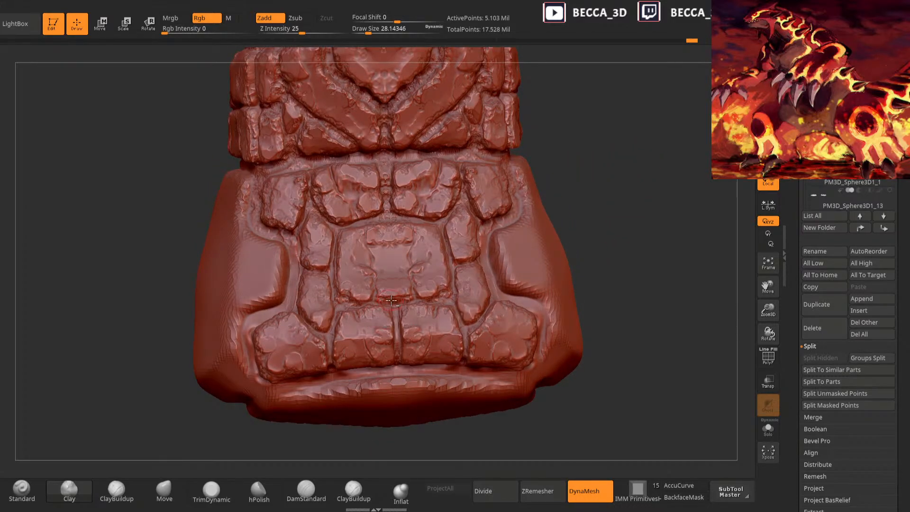
left_click_drag(550, 202, 528, 251)
mouse_move(400, 434)
left_mouse_down()
mouse_move(405, 454)
mouse_move(377, 434)
left_mouse_up()
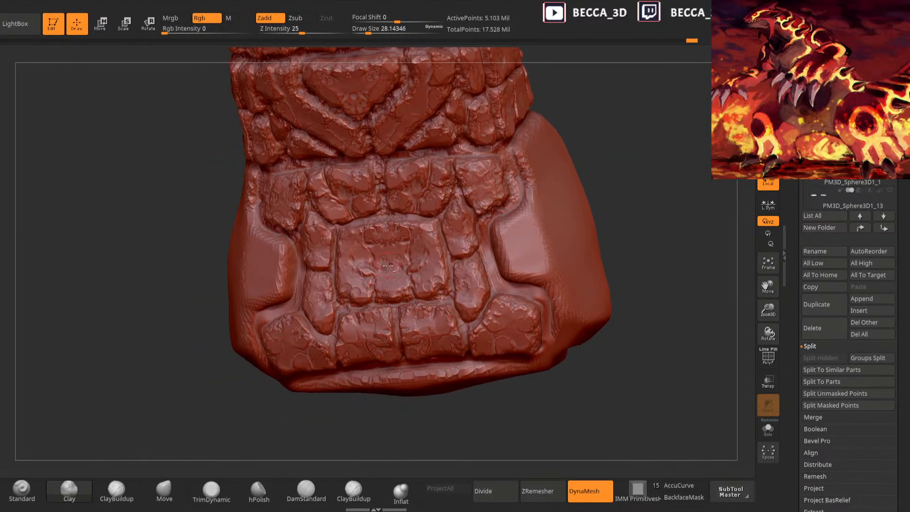
Roughen the lower plate's bottom row of stones and corner stones with Clay at a draw size of about 28
mouse_move(572, 176)
left_mouse_down()
mouse_move(579, 234)
mouse_move(415, 345)
left_mouse_up()
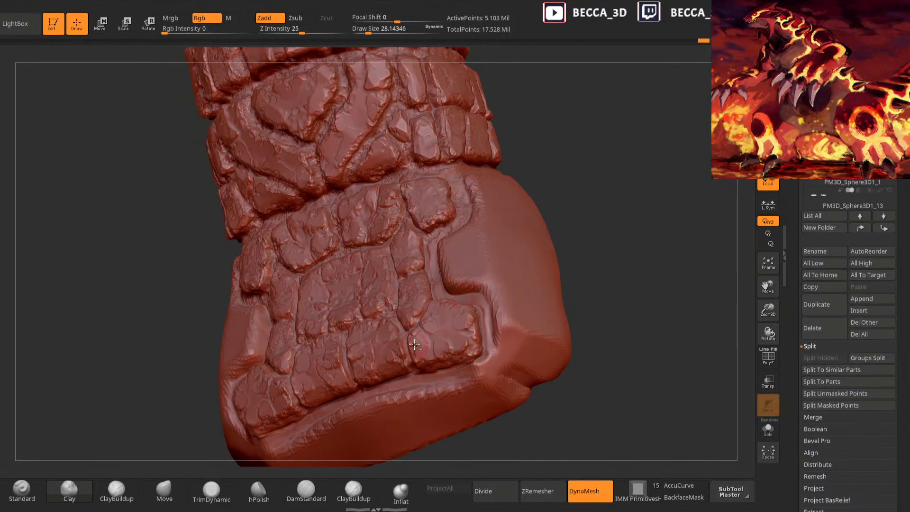
left_click_drag(563, 219, 527, 243)
left_click_drag(424, 308, 440, 302)
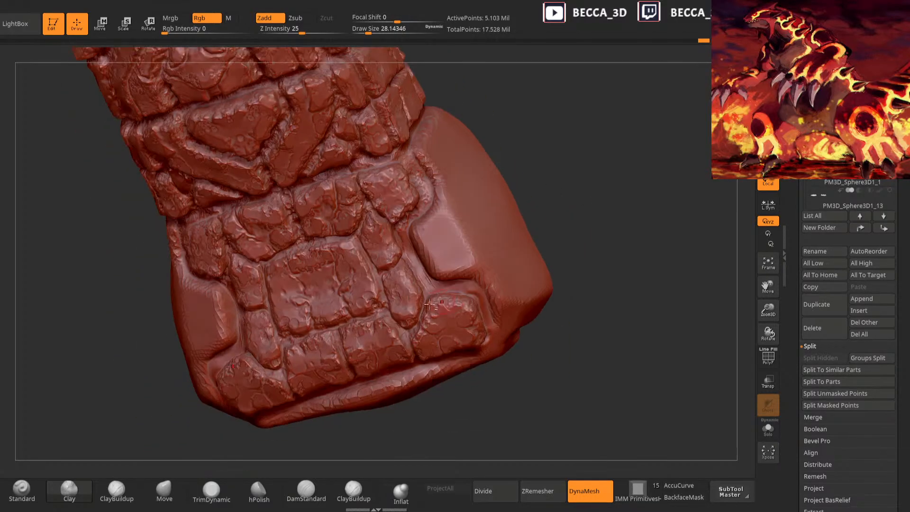
mouse_move(408, 344)
left_mouse_down()
mouse_move(414, 414)
mouse_move(372, 451)
mouse_move(417, 466)
mouse_move(414, 385)
mouse_move(380, 379)
left_mouse_up()
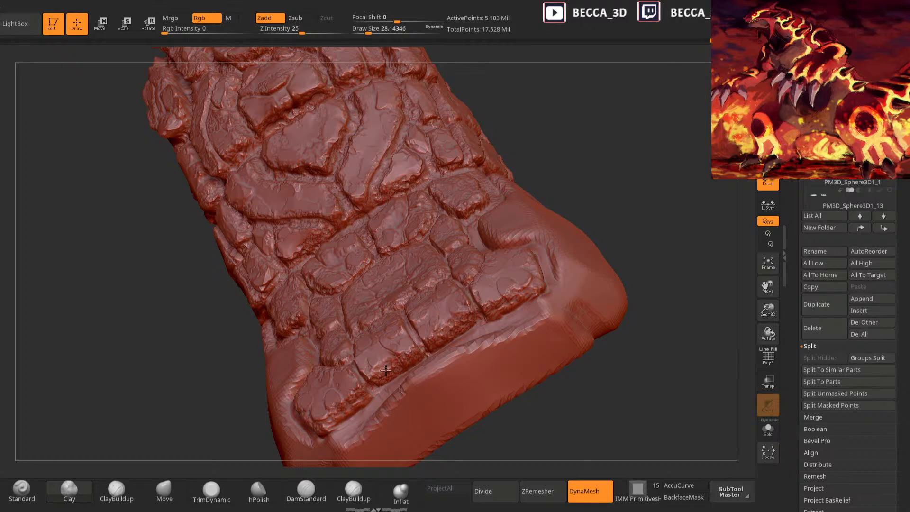
mouse_move(620, 212)
left_mouse_down()
mouse_move(675, 174)
mouse_move(410, 324)
left_mouse_up()
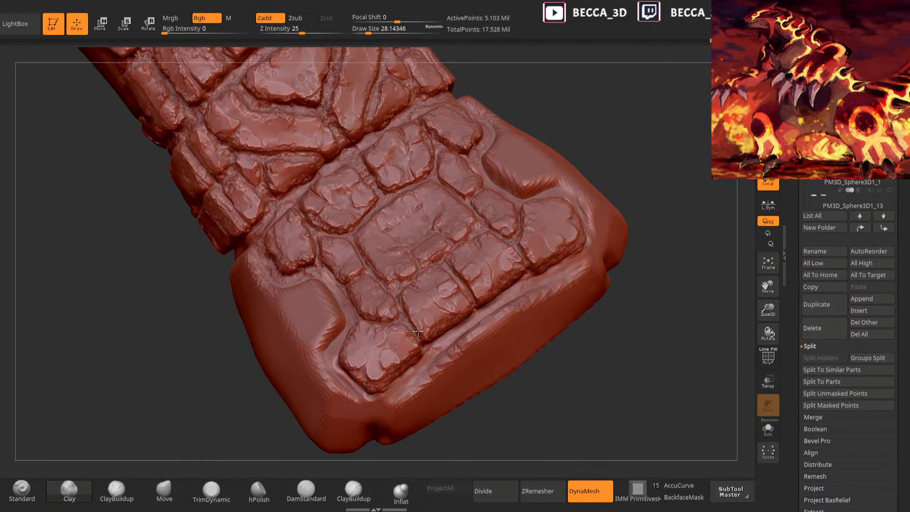
Flatten the edges of the lower plate's bottom corner stones with TrimDynamic at a draw size of about 28
left_click(203, 494)
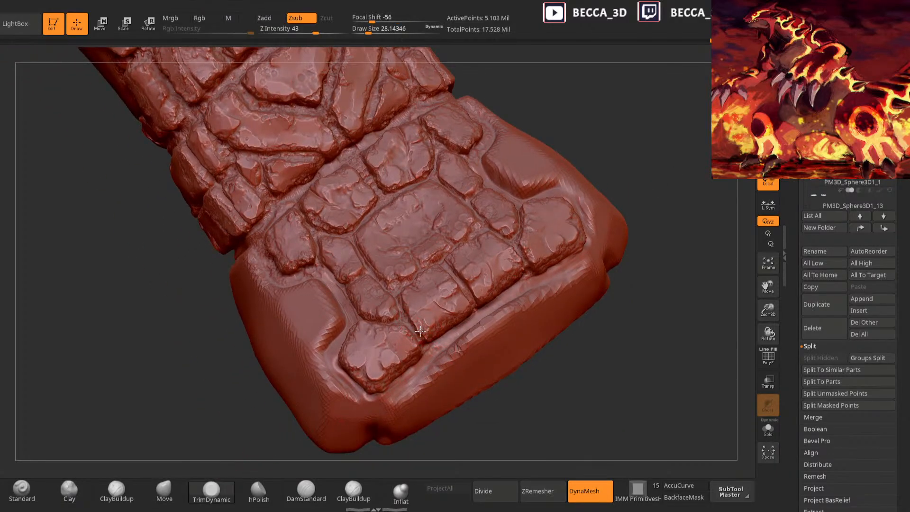
left_click_drag(600, 162, 455, 287)
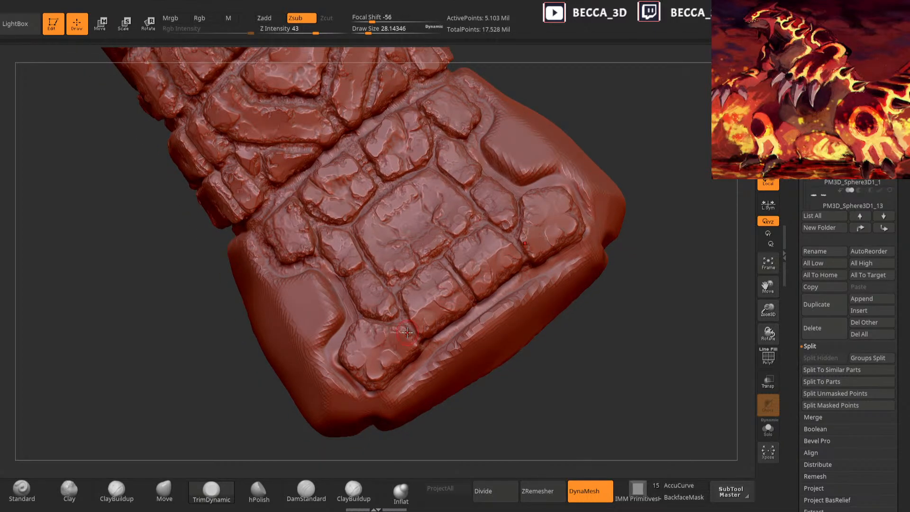
mouse_move(474, 401)
left_mouse_down()
mouse_move(497, 420)
mouse_move(532, 283)
mouse_move(498, 298)
left_mouse_up()
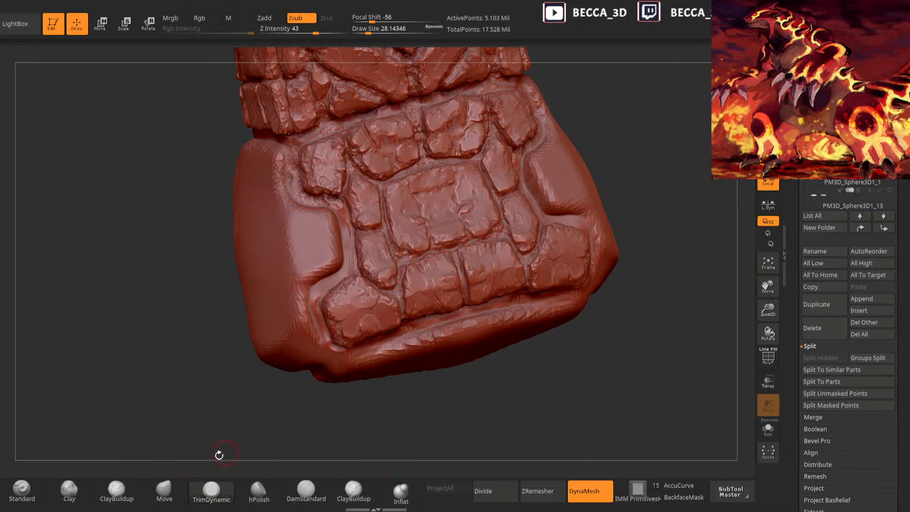
Add Clay chips across the bottom row of stones on the lower plate and prepare TrimDynamic for flattening them
left_click(69, 491)
mouse_move(234, 439)
left_mouse_down()
mouse_move(326, 433)
mouse_move(335, 408)
left_mouse_up()
mouse_move(385, 316)
left_mouse_down()
mouse_move(403, 316)
mouse_move(386, 392)
mouse_move(405, 337)
mouse_move(571, 254)
left_mouse_up()
mouse_move(305, 416)
left_mouse_down()
mouse_move(350, 416)
mouse_move(329, 461)
left_mouse_up()
left_click(212, 490)
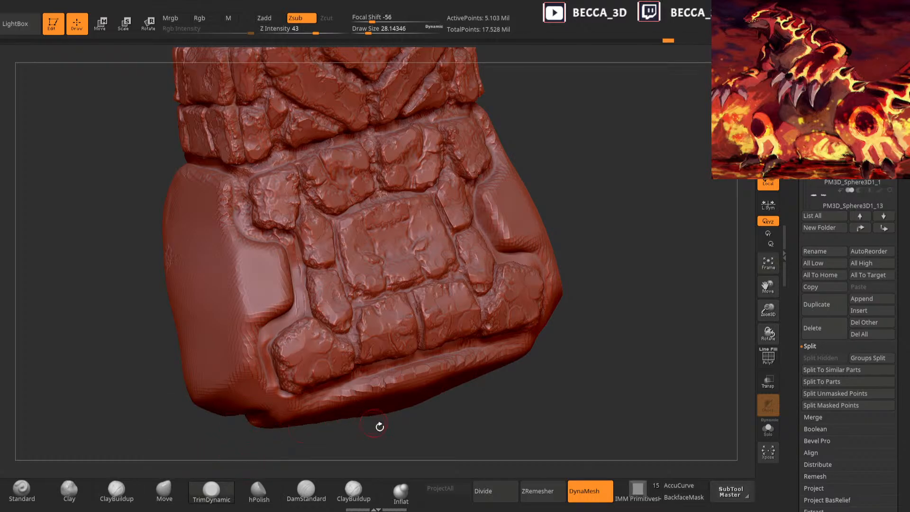
Refine the lower plate's textured stones with Clay and flatten their surfaces and edges with TrimDynamic
left_click(355, 489)
mouse_move(138, 450)
left_mouse_down()
mouse_move(116, 447)
mouse_move(147, 445)
left_mouse_up()
left_click(69, 490)
mouse_move(554, 221)
left_mouse_down("alt")
mouse_move(562, 248)
mouse_move(566, 230)
mouse_move(375, 302)
left_mouse_up("alt")
left_click(214, 493)
left_click_drag(240, 404, 285, 370)
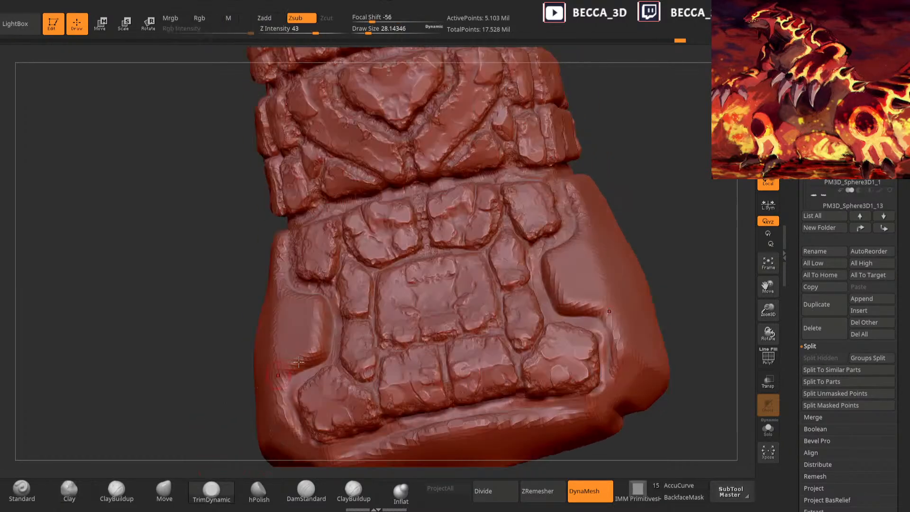
mouse_move(564, 192)
left_mouse_down()
mouse_move(614, 155)
mouse_move(577, 252)
mouse_move(591, 215)
mouse_move(607, 226)
mouse_move(599, 254)
mouse_move(576, 271)
mouse_move(582, 304)
mouse_move(536, 246)
mouse_move(581, 237)
mouse_move(516, 266)
mouse_move(388, 412)
left_mouse_up()
Carve a DamStandard groove between the smooth rectangular stone and the side plate at a draw size of about 28
left_click(318, 493)
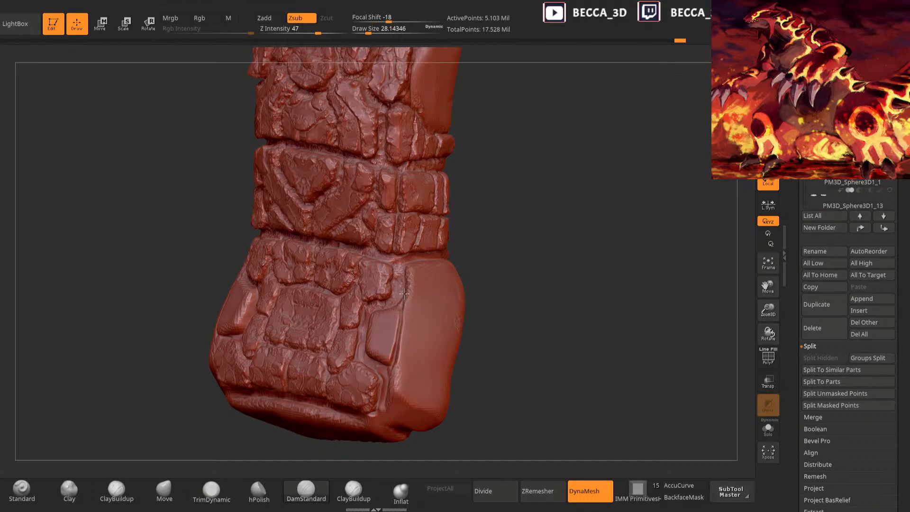
right_click_drag(403, 298, 402, 320)
right_click_drag(409, 363, 397, 315)
left_click_drag(398, 317, 389, 359)
left_click_drag(485, 321, 479, 301, "alt")
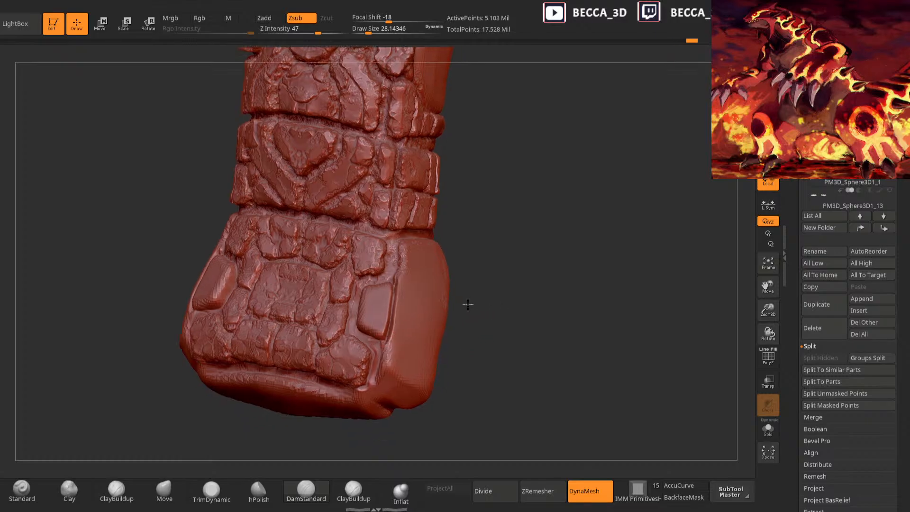
mouse_move(484, 343)
right_mouse_down()
mouse_move(463, 315)
mouse_move(696, 192)
mouse_move(705, 137)
mouse_move(590, 248)
mouse_move(479, 265)
right_mouse_up()
key("shift")
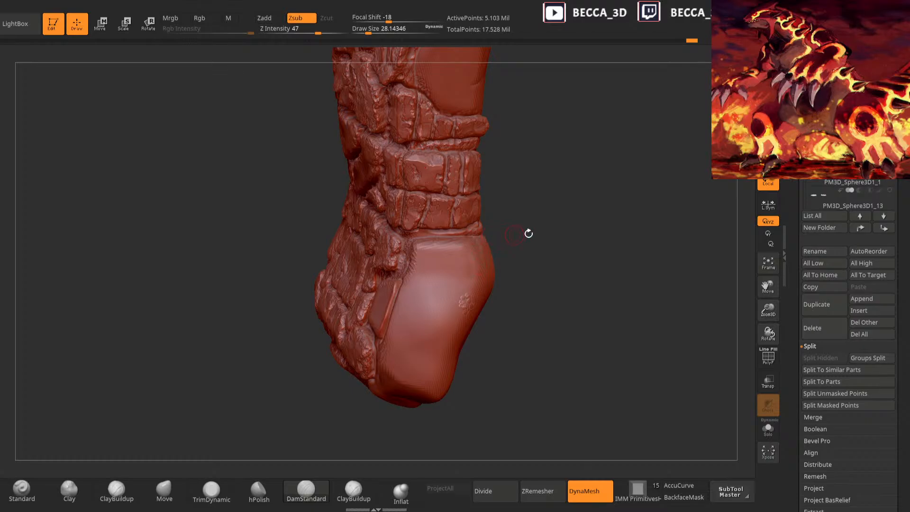
Carve a groove separating the upper rear stone from the side plate with DamStandard at a draw size of about 57
right_click_drag(517, 235, 478, 251)
key("space")
mouse_move(519, 230)
left_mouse_down()
mouse_move(508, 286)
mouse_move(477, 309)
left_mouse_up()
mouse_move(477, 309)
right_mouse_down()
mouse_move(488, 297)
mouse_move(460, 289)
right_mouse_up()
left_click_drag(457, 266, 456, 234)
right_click_drag(575, 255, 565, 258)
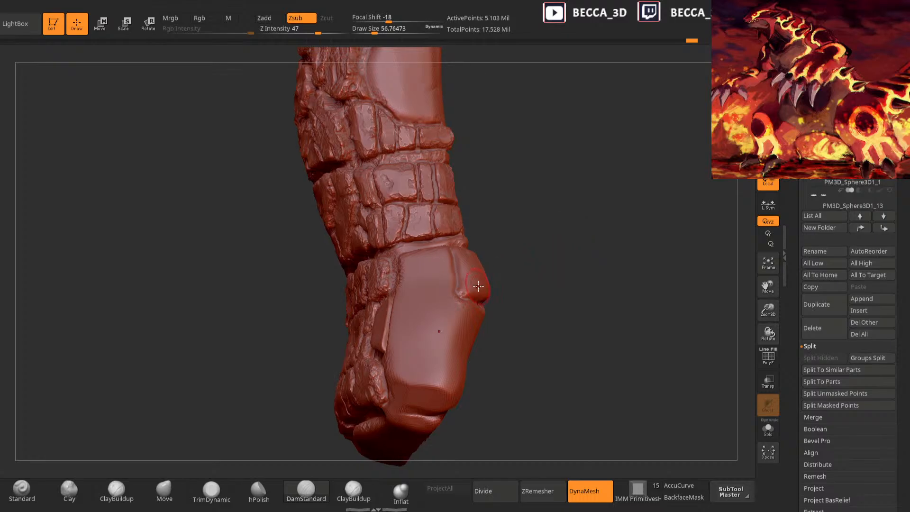
Extend the DamStandard groove down the side plate's rear edge to its lower tip, forming a narrow back strip
right_click_drag(586, 222, 609, 192)
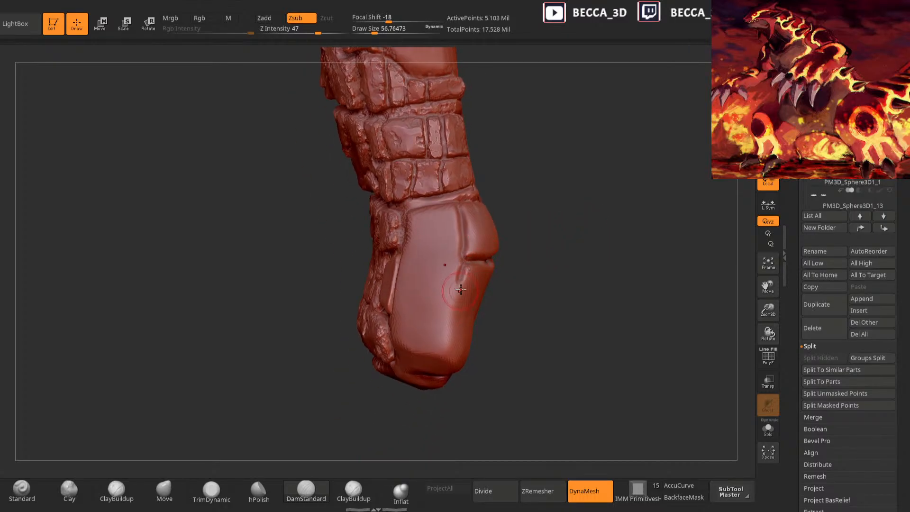
right_click_drag(545, 243, 520, 247)
left_click_drag(464, 271, 444, 349)
right_click_drag(535, 308, 579, 287)
left_click_drag(445, 333, 440, 377)
right_click_drag(545, 332, 484, 341)
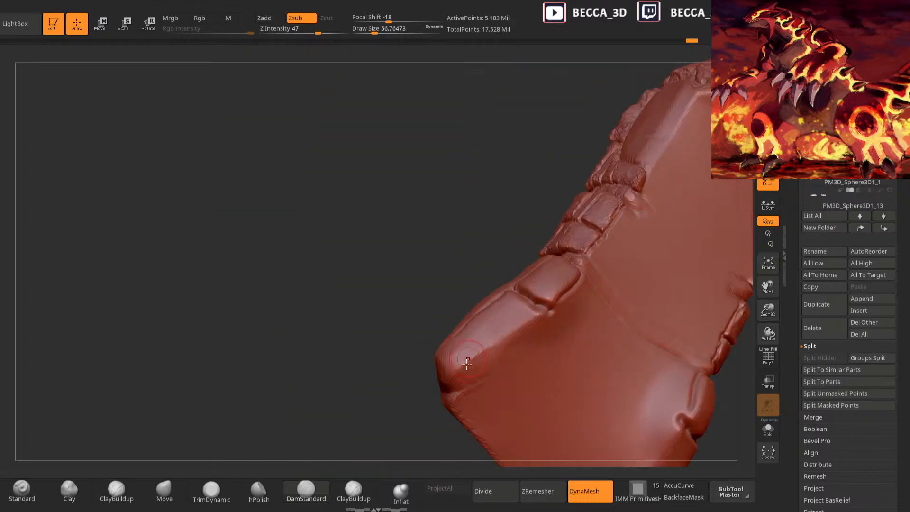
Split the side plate's back strip into separate stones with DamStandard cuts and reinforce the groove beside it
right_click_drag(550, 327, 498, 337)
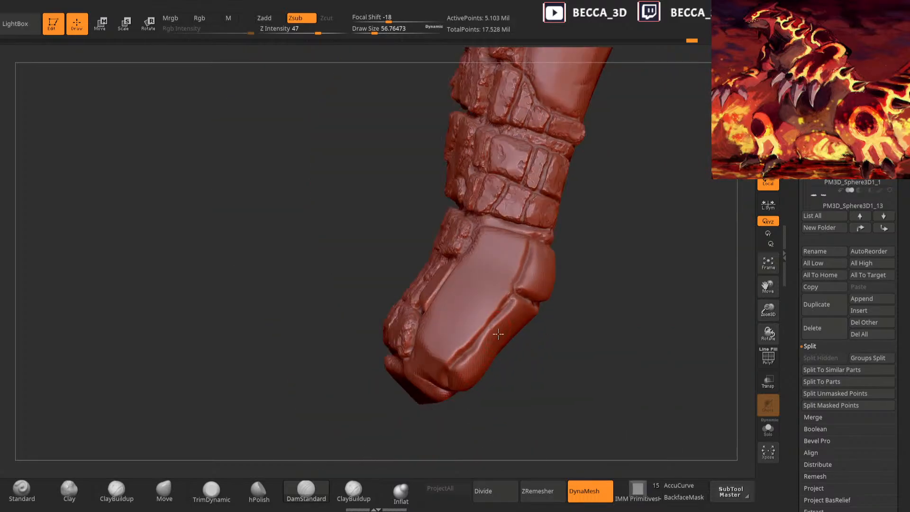
right_click_drag(532, 362, 505, 339)
right_click_drag(372, 416, 467, 364)
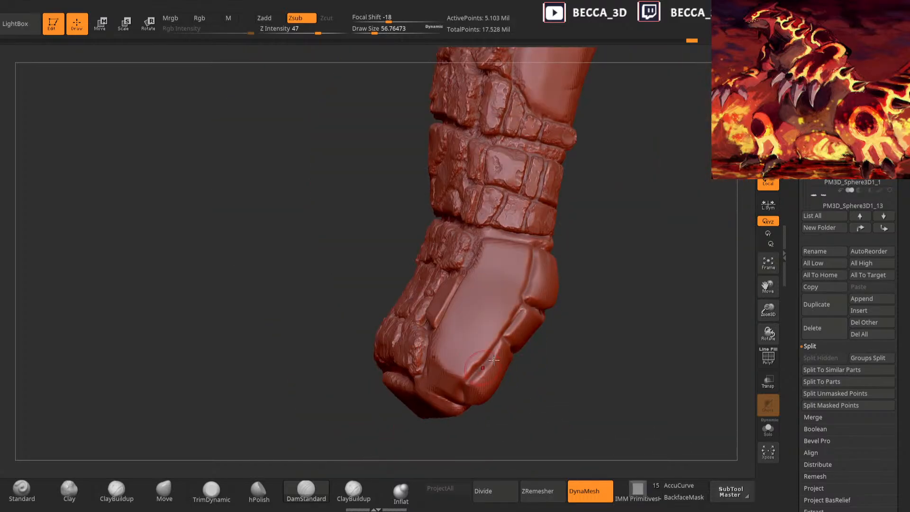
right_click_drag(530, 337, 486, 320)
mouse_move(498, 315)
left_mouse_down()
mouse_move(467, 333)
mouse_move(459, 373)
mouse_move(469, 399)
left_mouse_up()
Carve branching cracks dividing the side plate's broad face into stones, checking them against the whole model
mouse_move(561, 377)
right_mouse_down()
mouse_move(552, 360)
mouse_move(493, 380)
right_mouse_up()
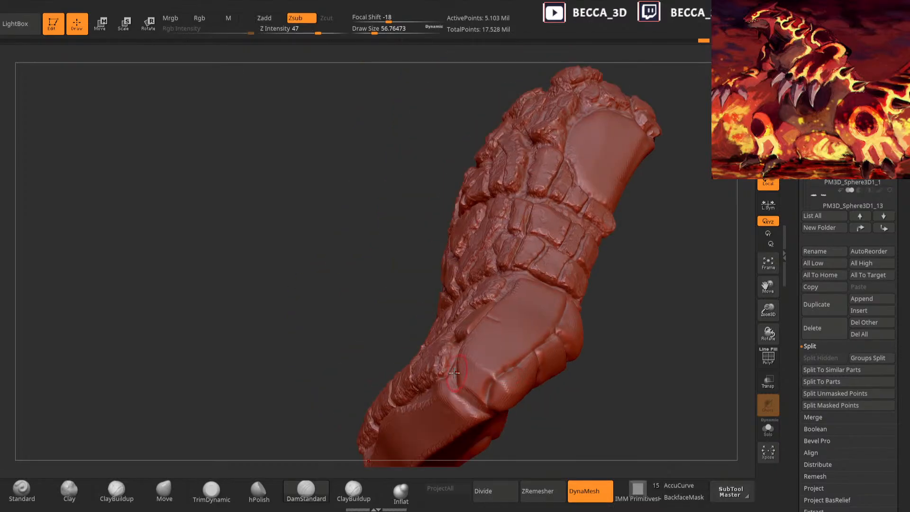
mouse_move(646, 244)
right_mouse_down()
mouse_move(641, 319)
mouse_move(451, 361)
mouse_move(518, 332)
mouse_move(460, 350)
right_mouse_up()
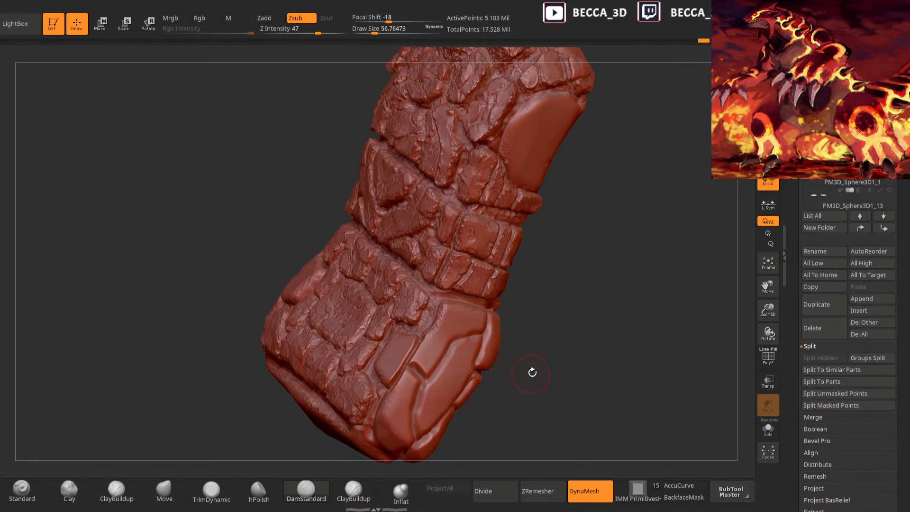
right_click_drag(532, 374, 483, 338)
right_click_drag(541, 334, 545, 319)
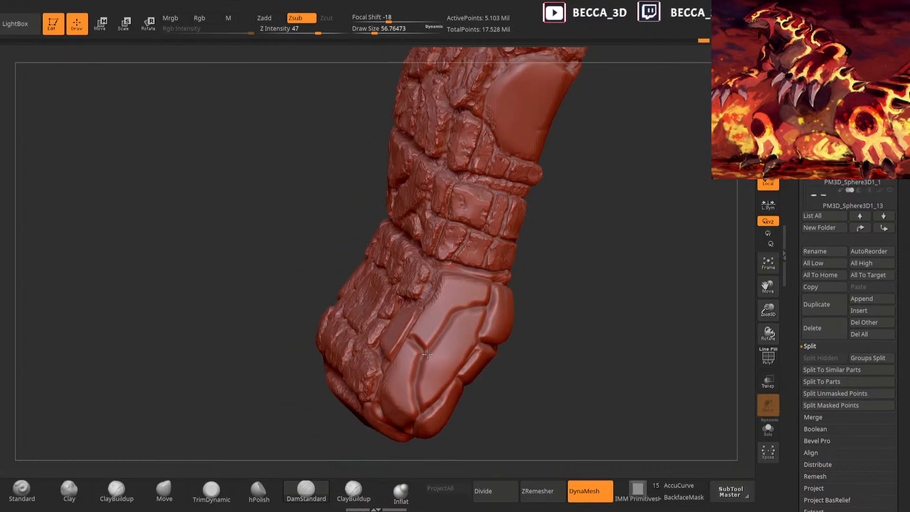
left_click_drag(581, 382, 617, 369)
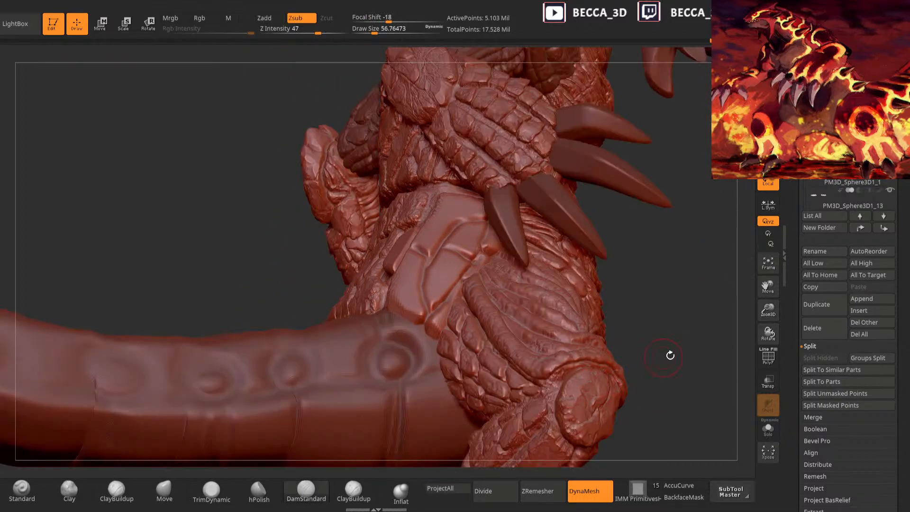
left_click_drag(670, 356, 733, 293)
key("ctrl+shift+s")
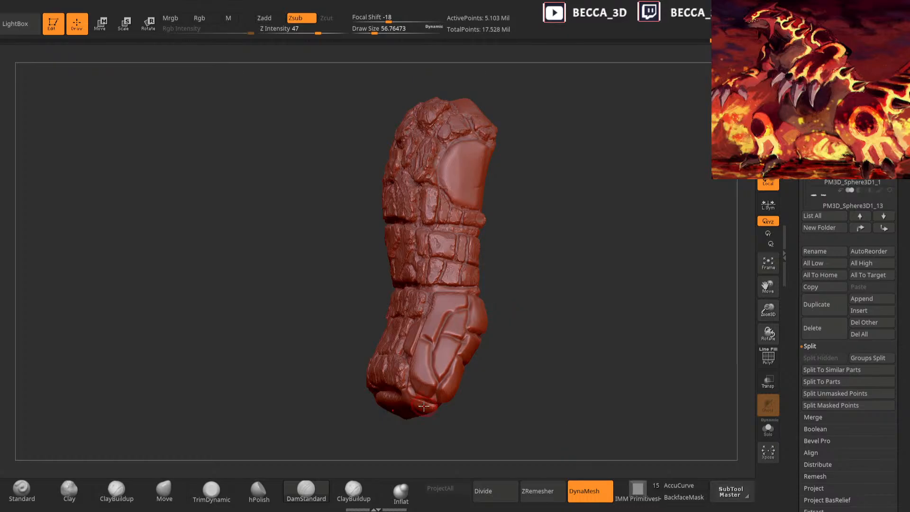
Define the upper grooves between the side plate's stones with ClayBuildup at a draw size of about 26
left_click(117, 492)
key("space")
left_click_drag(556, 238, 550, 238)
mouse_move(550, 242)
left_mouse_down()
mouse_move(568, 311)
mouse_move(569, 221)
mouse_move(563, 327)
left_mouse_up()
key("space")
left_click_drag(553, 277, 550, 277)
left_click_drag(549, 277, 480, 268)
left_click_drag(610, 271, 462, 302)
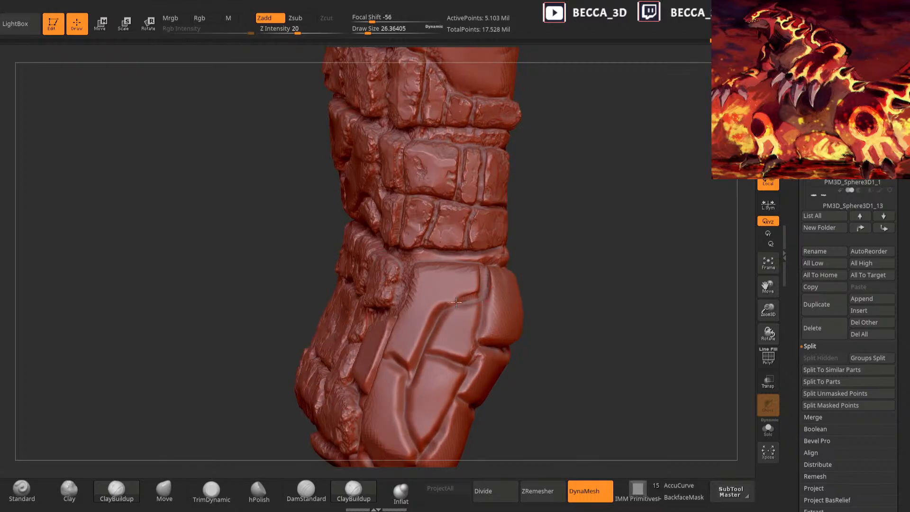
Sharpen the grooves around the long front stone of the side plate with ClayBuildup, smoothing the seam beside it
left_click_drag(539, 311, 529, 275)
left_click_drag(440, 301, 459, 258)
left_click_drag(542, 242, 605, 239)
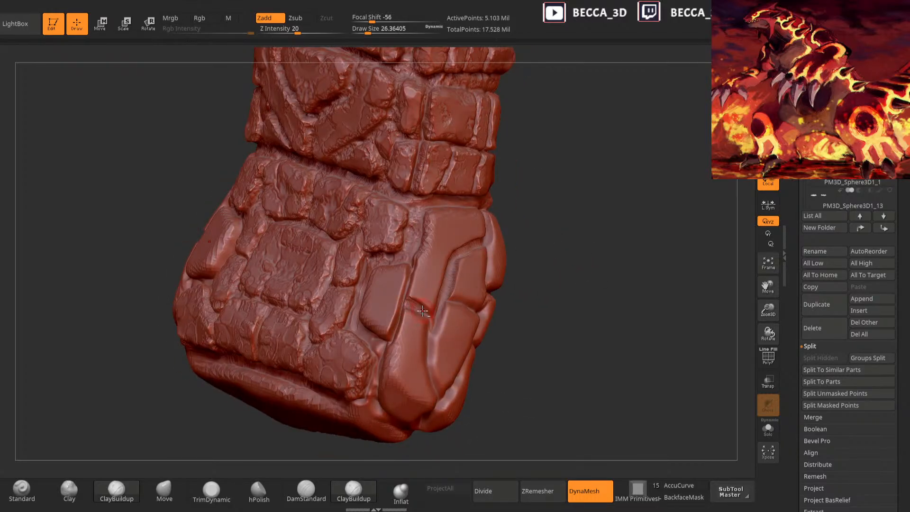
left_click_drag(556, 259, 476, 301)
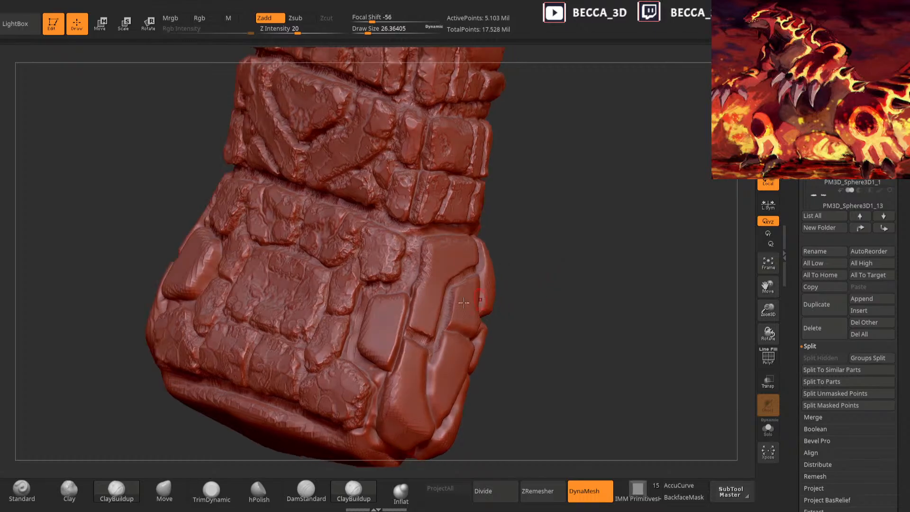
mouse_move(406, 327)
left_mouse_down()
mouse_move(411, 298)
mouse_move(410, 315)
left_mouse_up()
left_click_drag(510, 241, 409, 300)
left_click_drag(408, 332, 416, 294, "shift")
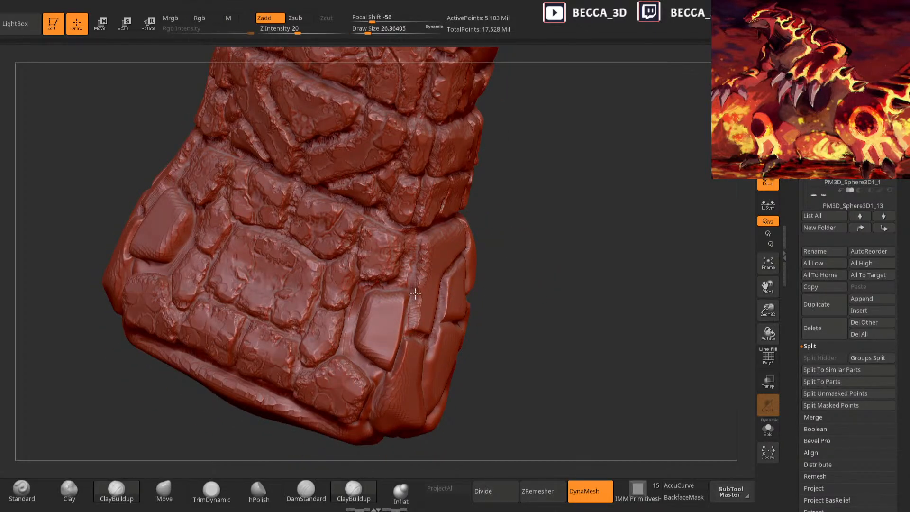
Shape the gap between the smooth rectangular stone and the lower side stone with ClayBuildup and Smooth, continuing to the bottom corner
left_click_drag(515, 259, 510, 230)
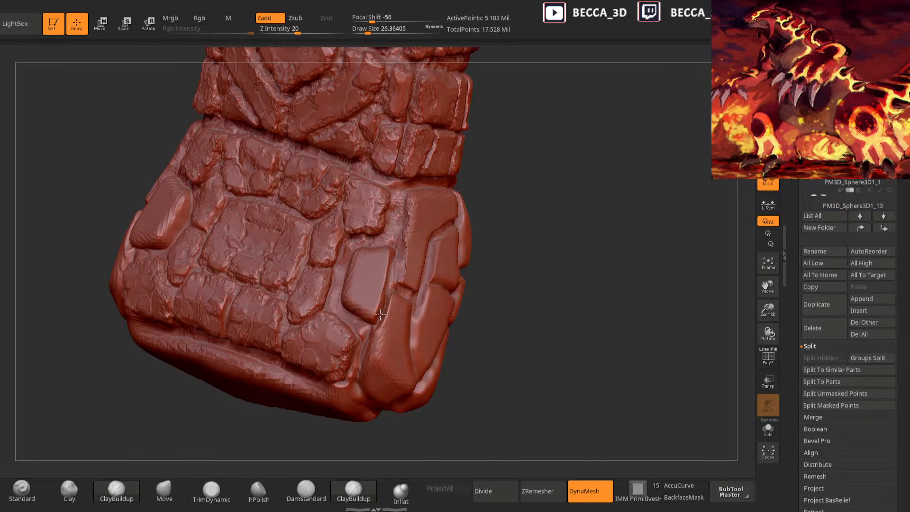
left_click_drag(382, 300, 386, 288, "shift")
mouse_move(518, 263)
left_mouse_down()
mouse_move(520, 250)
mouse_move(439, 268)
left_mouse_up()
left_click_drag(377, 312, 372, 328)
left_click_drag(440, 284, 512, 278)
left_click_drag(385, 303, 381, 312, "shift")
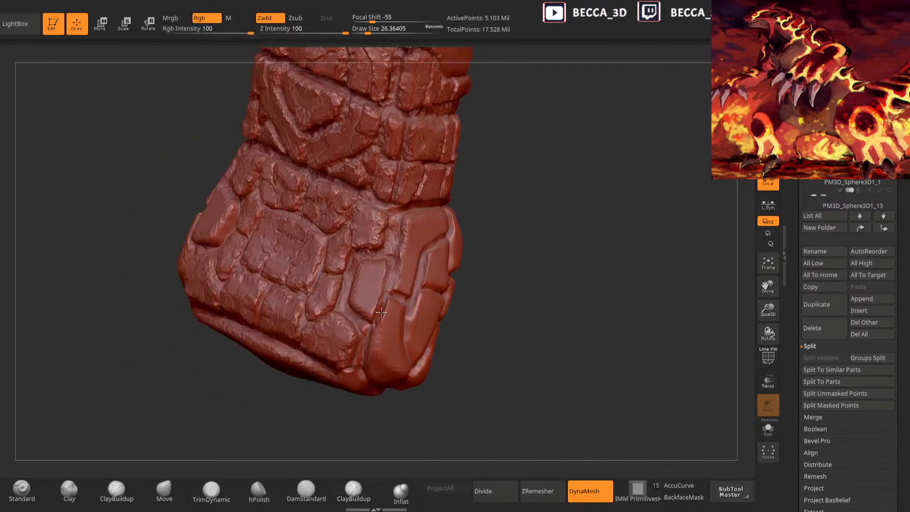
left_click_drag(370, 410, 417, 399)
mouse_move(366, 343)
left_mouse_down()
mouse_move(366, 366)
mouse_move(382, 390)
left_mouse_up()
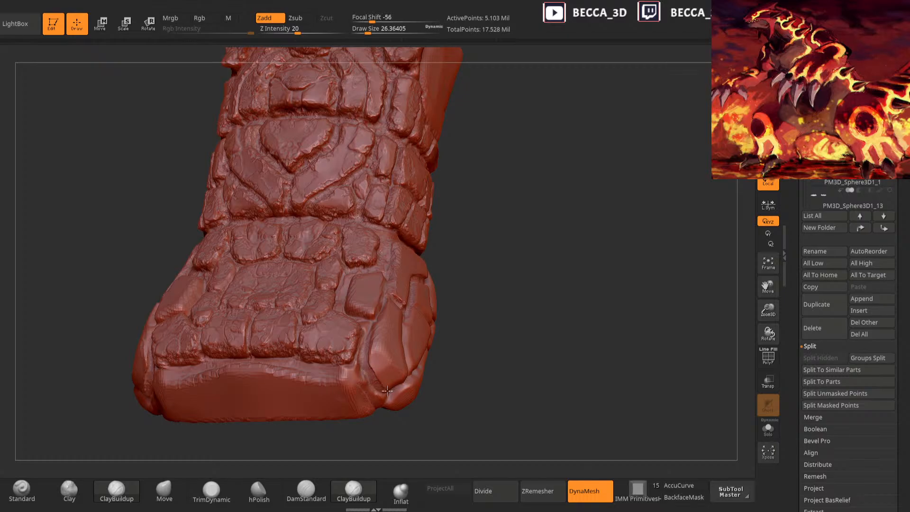
Deepen the grooves around the side plate's rear and central stones with ClayBuildup at a draw size of about 26
left_click_drag(488, 350, 433, 363)
mouse_move(434, 398)
left_mouse_down()
mouse_move(396, 386)
mouse_move(426, 325)
left_mouse_up()
mouse_move(526, 327)
left_mouse_down()
mouse_move(481, 319)
mouse_move(467, 333)
left_mouse_up()
mouse_move(515, 368)
left_mouse_down()
mouse_move(462, 375)
mouse_move(442, 359)
mouse_move(472, 334)
left_mouse_up()
mouse_move(603, 313)
left_mouse_down()
mouse_move(619, 319)
mouse_move(499, 306)
left_mouse_up()
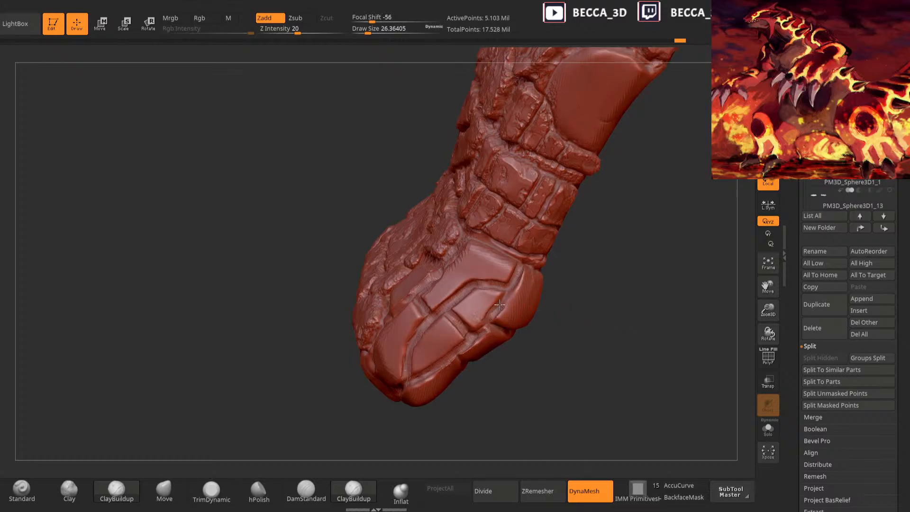
mouse_move(509, 394)
left_mouse_down()
mouse_move(465, 430)
mouse_move(467, 306)
left_mouse_up()
mouse_move(617, 330)
left_mouse_down()
mouse_move(475, 312)
mouse_move(514, 325)
mouse_move(533, 307)
left_mouse_up()
mouse_move(455, 325)
right_mouse_down()
mouse_move(507, 313)
mouse_move(551, 286)
mouse_move(602, 365)
mouse_move(544, 236)
right_mouse_up()
left_click_drag(543, 236, 564, 287)
right_click_drag(559, 330, 545, 285)
mouse_move(469, 297)
right_mouse_down()
mouse_move(531, 379)
mouse_move(607, 412)
mouse_move(562, 421)
mouse_move(582, 445)
mouse_move(593, 443)
right_mouse_up()
mouse_move(593, 442)
right_mouse_down()
mouse_move(576, 396)
mouse_move(553, 418)
mouse_move(559, 427)
right_mouse_up()
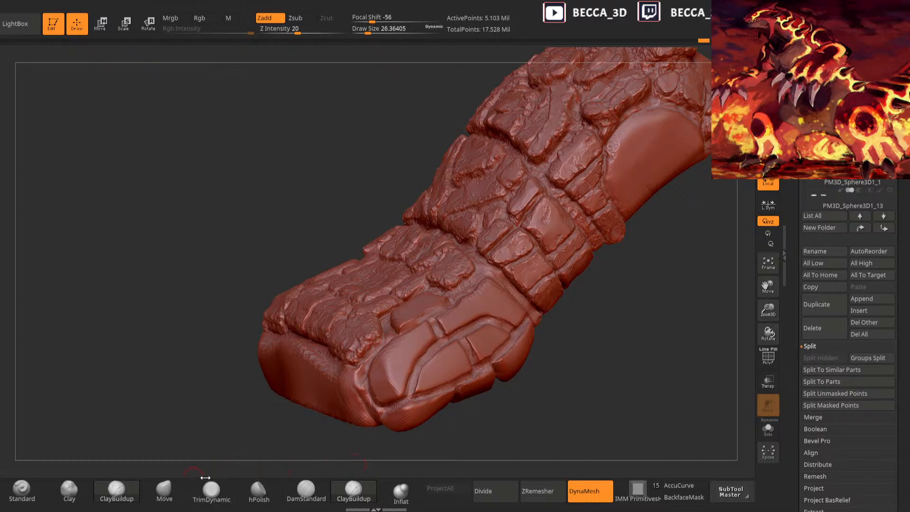
Isolate the smooth stone at the lower band's edge, beside the side plate, with a freehand mask inverted around it
left_click(69, 491)
key("space")
left_click_drag(498, 269, 503, 269)
mouse_move(596, 293)
right_mouse_down()
mouse_move(605, 318)
mouse_move(599, 349)
right_mouse_up()
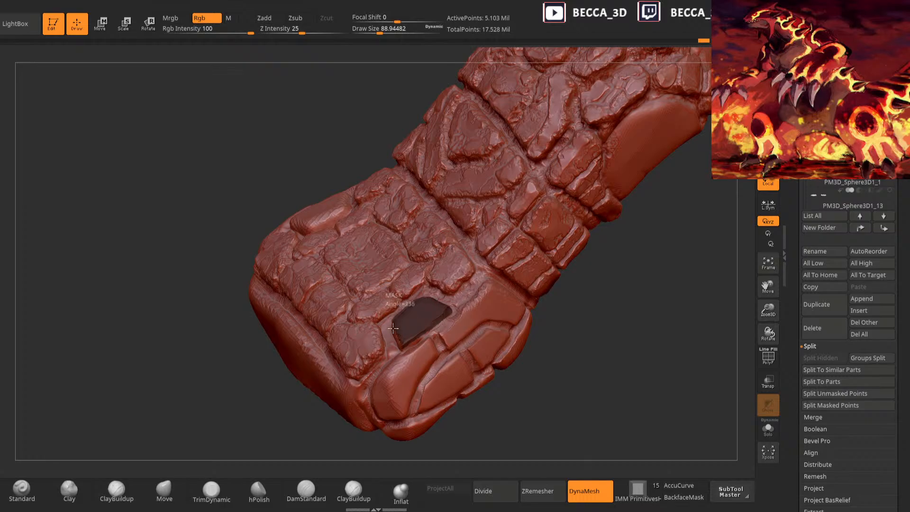
right_click_drag(572, 348, 588, 366)
left_click(586, 364, "ctrl")
right_click_drag(531, 355, 479, 338)
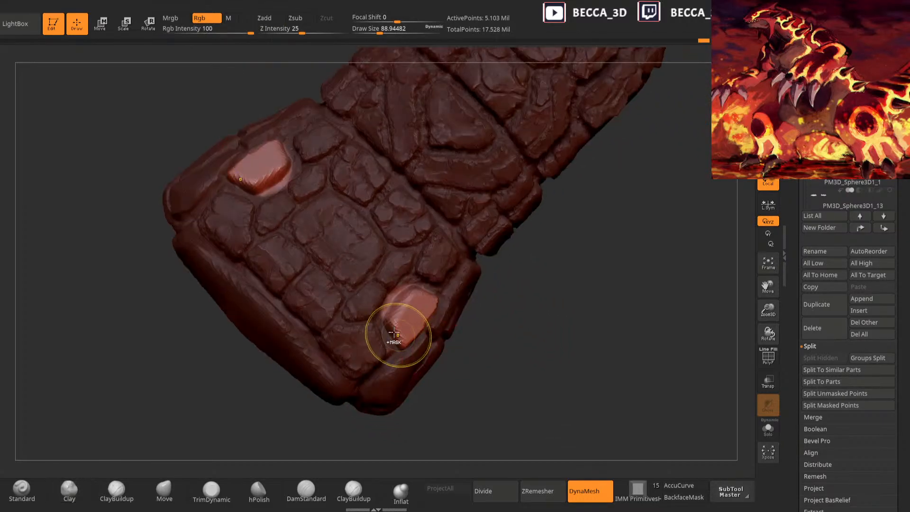
mouse_move(346, 260)
right_mouse_down()
mouse_move(519, 331)
mouse_move(417, 326)
right_mouse_up()
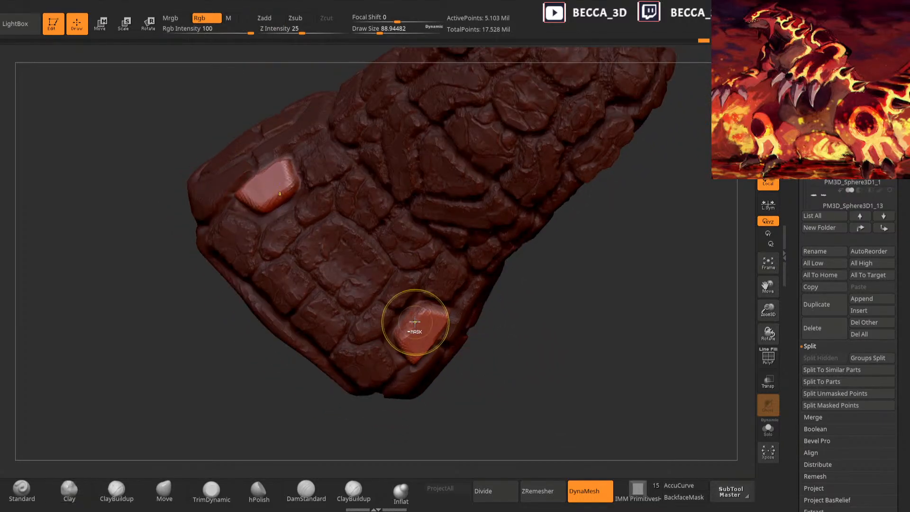
right_click_drag(490, 380, 407, 385)
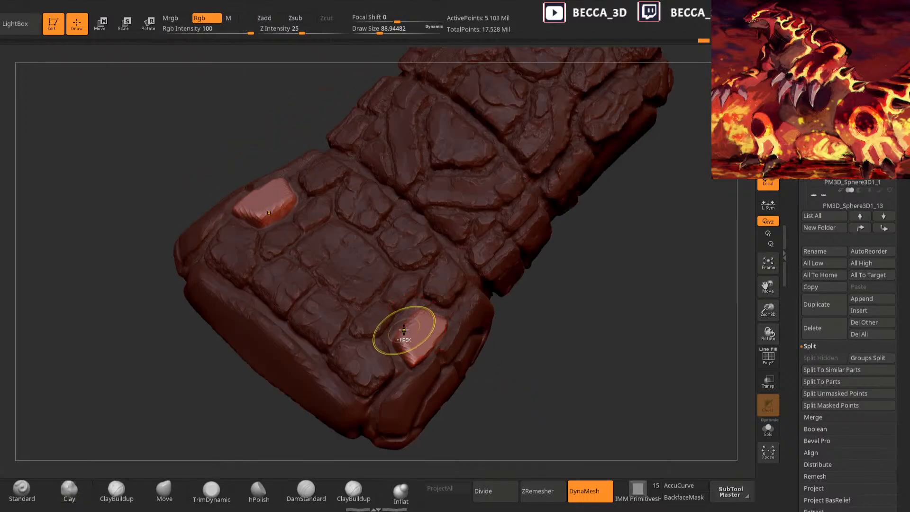
Refine the mask edge around the smooth edge stone so only the whole stone remains editable
left_click_drag(412, 365, 415, 363, "ctrl+alt")
right_click_drag(532, 346, 490, 351)
left_click_drag(541, 344, 549, 364, "ctrl")
mouse_move(532, 335)
right_mouse_down()
mouse_move(557, 342)
mouse_move(548, 332)
right_mouse_up()
key("ctrl+z")
left_click(537, 309, "ctrl")
left_click(537, 306, "ctrl")
Roughen the isolated edge stone's surface with the Clay brush at a draw size of about 73
key("space")
left_click_drag(539, 298, 535, 298)
right_click_drag(534, 297, 538, 327)
mouse_move(443, 338)
left_mouse_down()
mouse_move(433, 321)
mouse_move(510, 325)
left_mouse_up()
right_click_drag(510, 326, 312, 428)
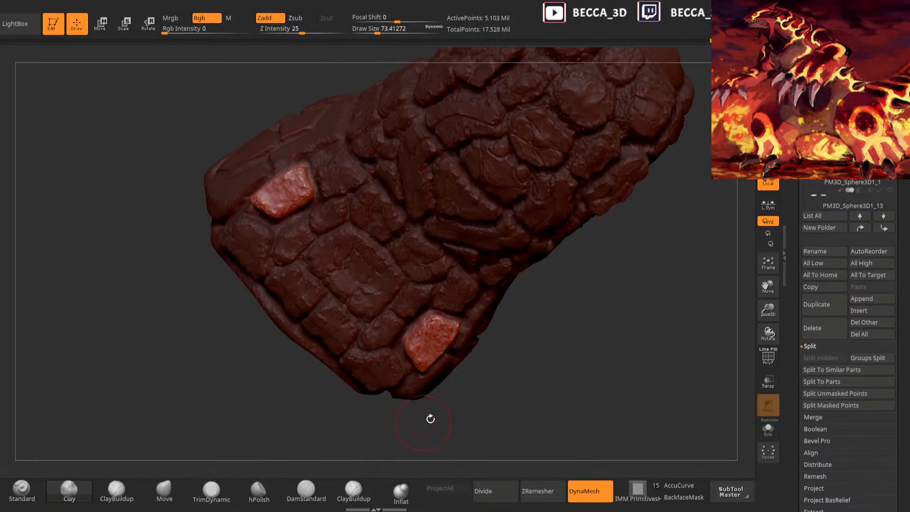
Chip flat facets into the isolated edge stone with TrimDynamic at a draw size of about 47
left_click(215, 488)
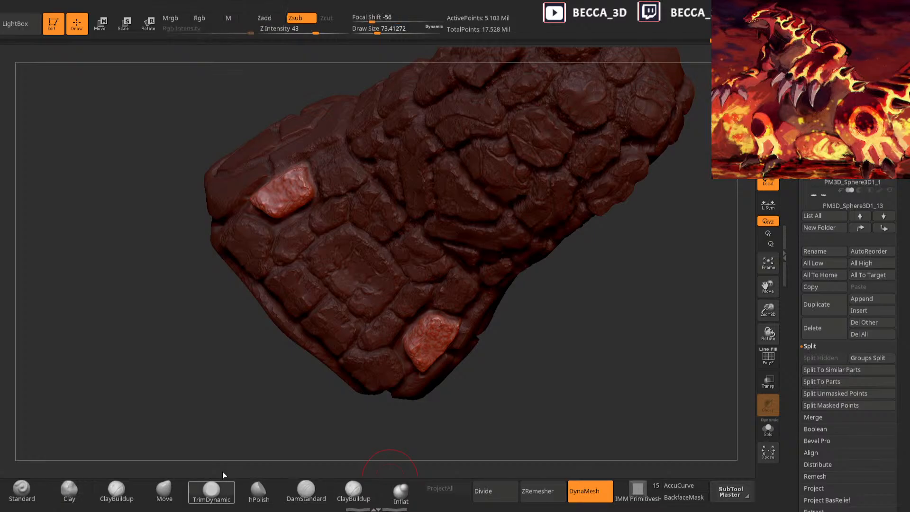
right_click_drag(431, 331, 467, 334)
key("bracketleft")
mouse_move(508, 379)
right_mouse_down()
mouse_move(542, 355)
mouse_move(421, 359)
right_mouse_up()
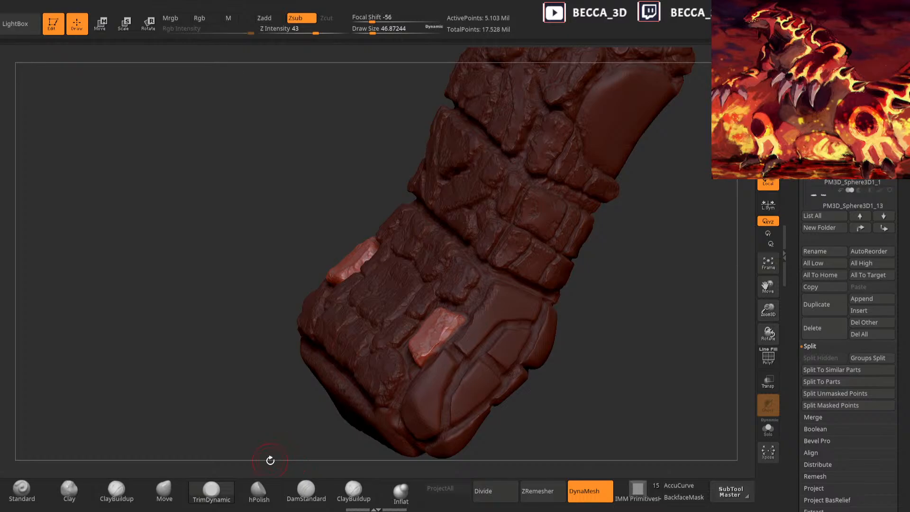
Build up the isolated edge stone's faces with the Clay brush at a draw size of about 62
left_click(88, 488)
right_click_drag(601, 305, 569, 351)
key("space")
left_click_drag(616, 289, 620, 292)
mouse_move(598, 299)
right_mouse_down("ctrl")
mouse_move(596, 317)
mouse_move(556, 236)
right_mouse_up("ctrl")
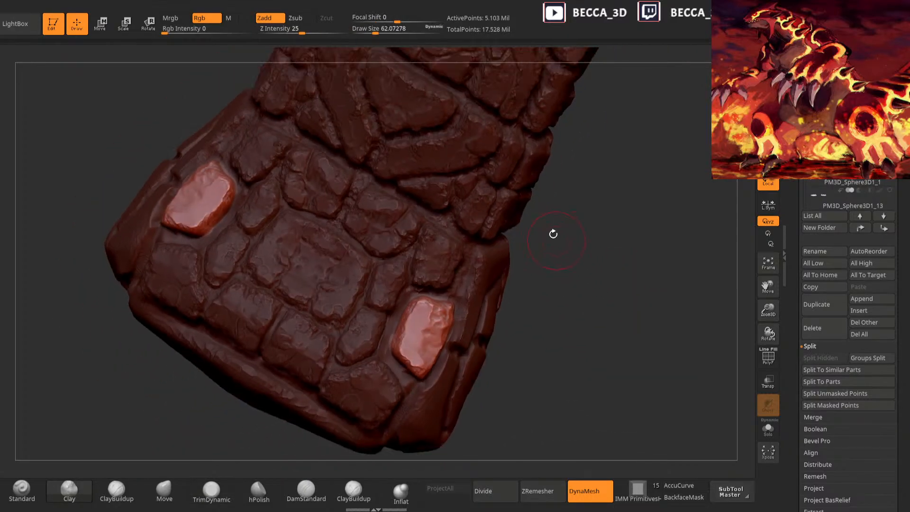
right_click_drag(551, 285, 550, 266)
key("space")
left_click_drag(552, 258, 546, 257)
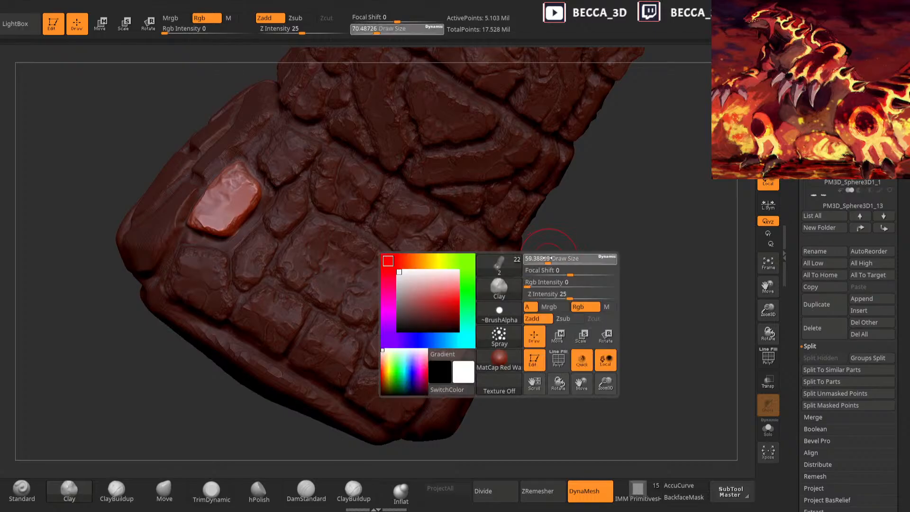
right_click_drag(548, 255, 545, 266)
Crack the isolated edge stone with DamStandard at a draw size of about 40, and rework its surface with Clay and TrimDynamic
left_click(306, 488)
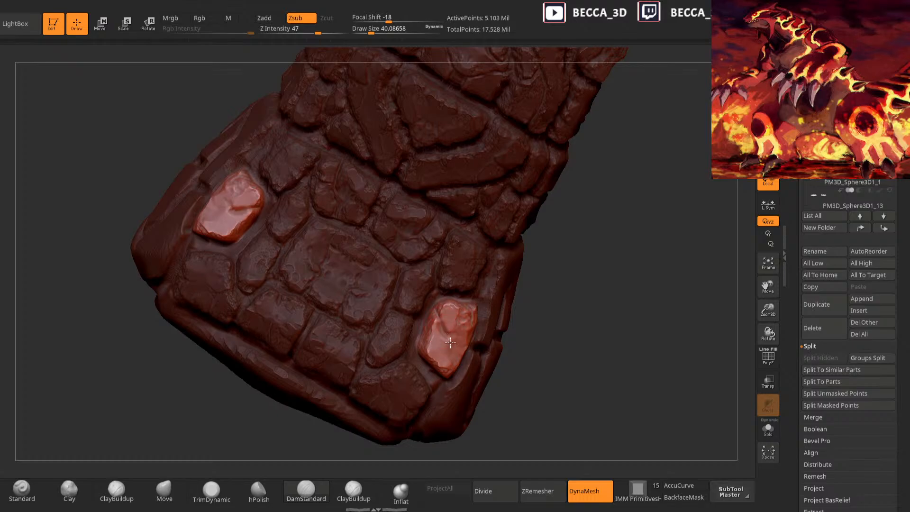
left_click(69, 491)
mouse_move(448, 311)
left_mouse_down("alt")
mouse_move(461, 314)
mouse_move(450, 313)
left_mouse_up("alt")
right_click_drag(496, 281, 419, 359)
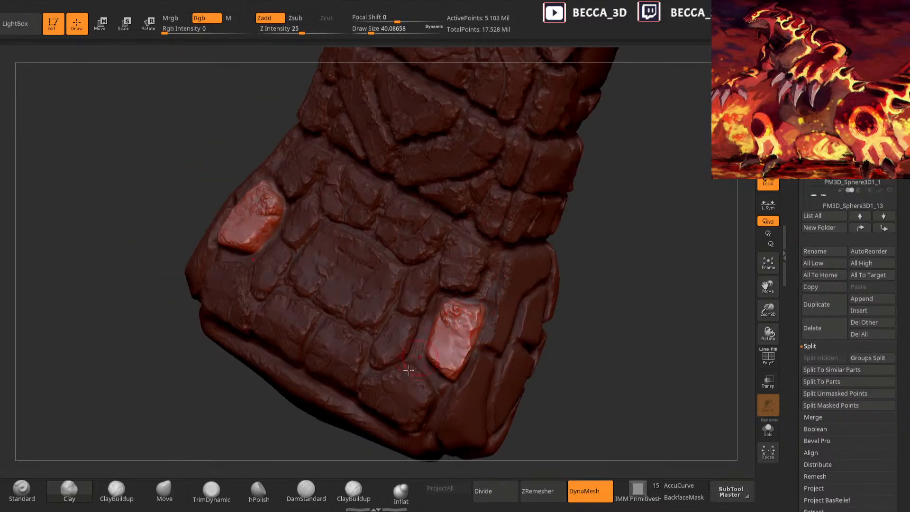
left_click(211, 491)
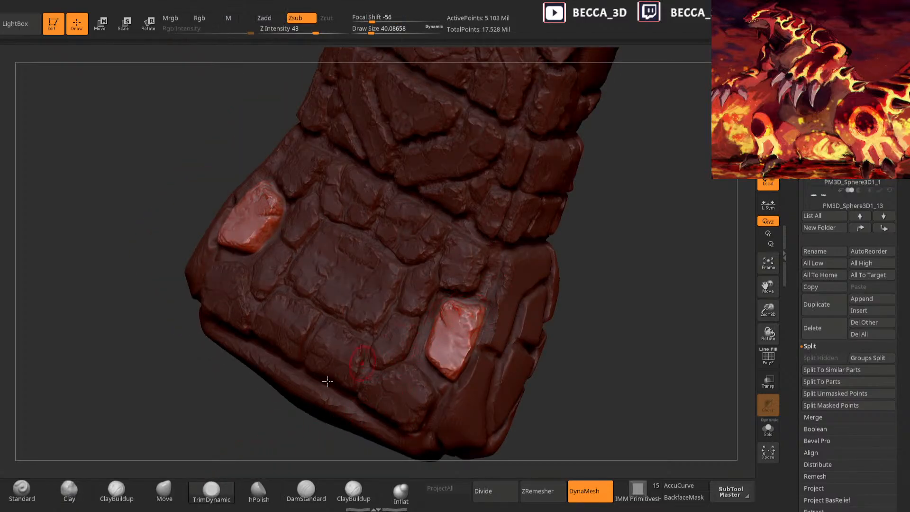
left_click(69, 491)
mouse_move(594, 281)
right_mouse_down()
mouse_move(544, 232)
mouse_move(456, 346)
right_mouse_up()
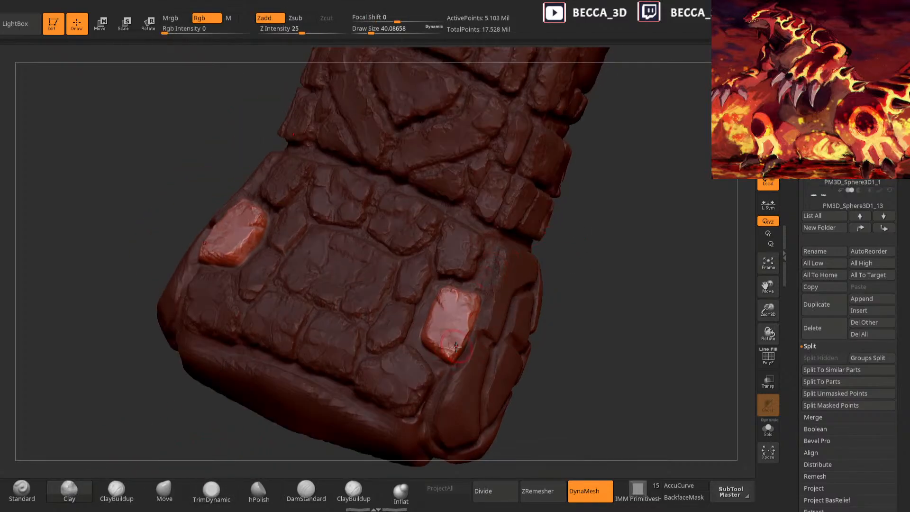
Finish the edge stone's chipped borders with TrimDynamic and Clay, and clear the mask
left_click(215, 497)
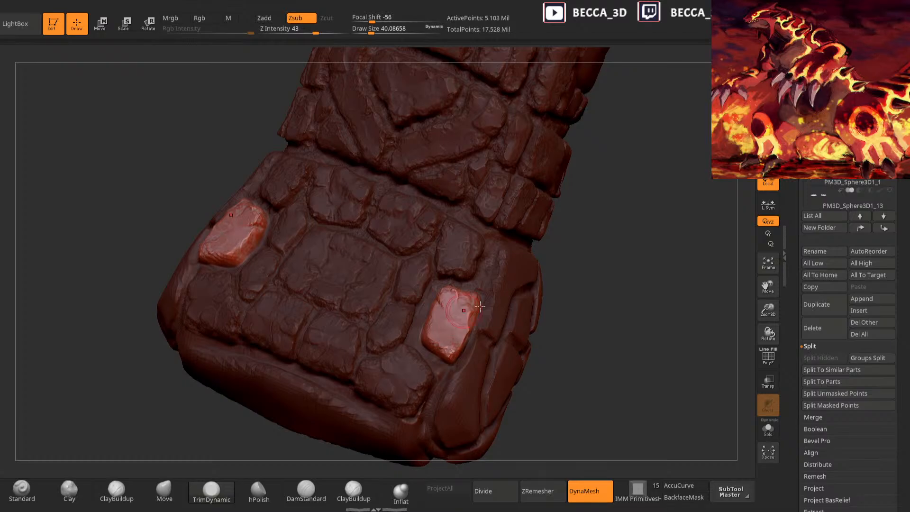
left_click_drag(585, 326, 556, 317)
left_click(72, 491)
left_click_drag(520, 283, 581, 293)
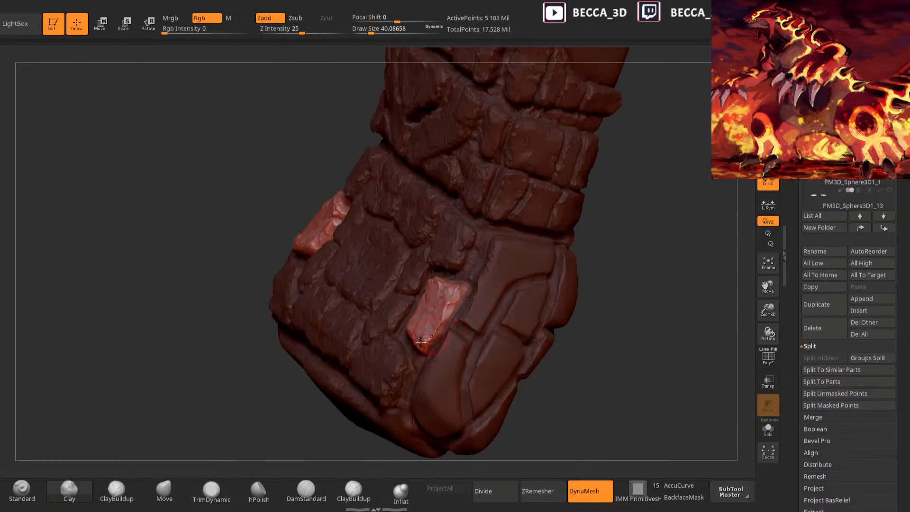
left_click_drag(285, 412, 249, 444, "ctrl")
left_click_drag(659, 289, 588, 279)
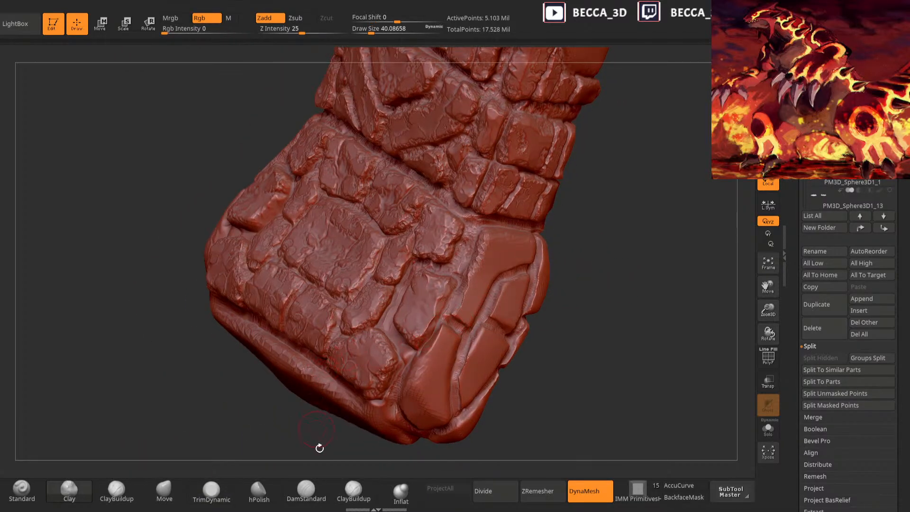
Isolate the lower end of the side plate's long upper stone with an inverted mask for the Clay brush
left_click(306, 490)
mouse_move(597, 251)
left_mouse_down()
mouse_move(565, 282)
mouse_move(517, 258)
left_mouse_up()
key("ctrl")
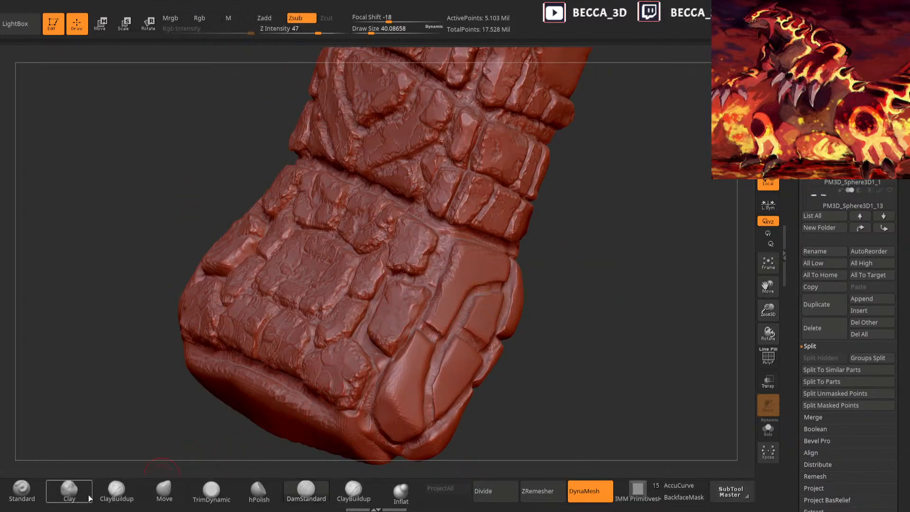
left_click(567, 259, "ctrl")
left_click_drag(567, 260, 523, 305)
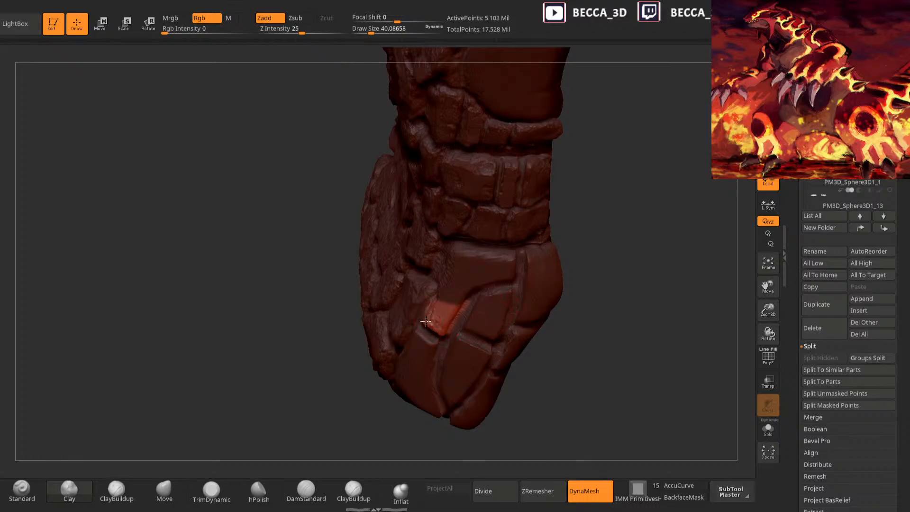
Chip the isolated lower end of the side plate's upper stone with TrimDynamic and clear the mask
left_click(212, 492)
left_click_drag(274, 447, 318, 415)
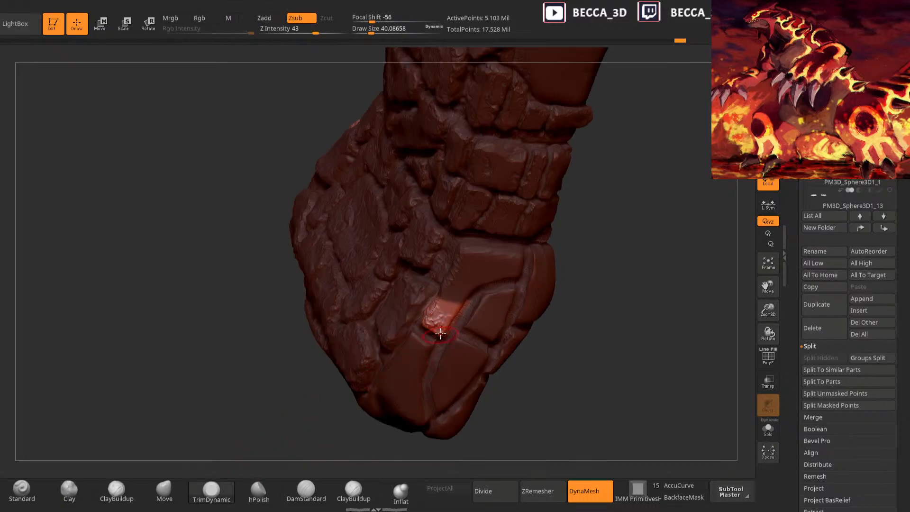
left_click_drag(373, 428, 432, 323)
left_click_drag(581, 290, 497, 352, "ctrl")
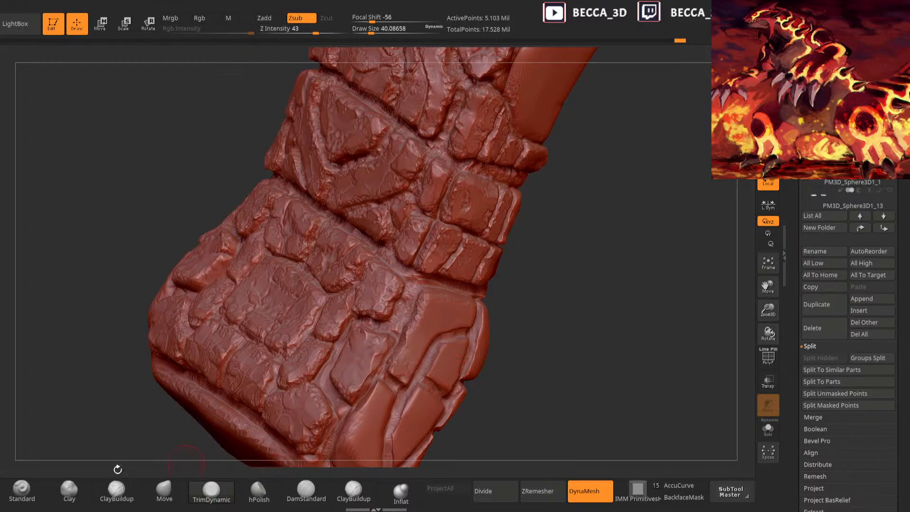
Isolate the front upper corner of the side plate's long upper stone with an inverted freehand mask
left_click(70, 491)
mouse_move(431, 297)
left_mouse_down("ctrl")
mouse_move(419, 303)
mouse_move(446, 296)
left_mouse_up("ctrl")
left_click(560, 257, "ctrl")
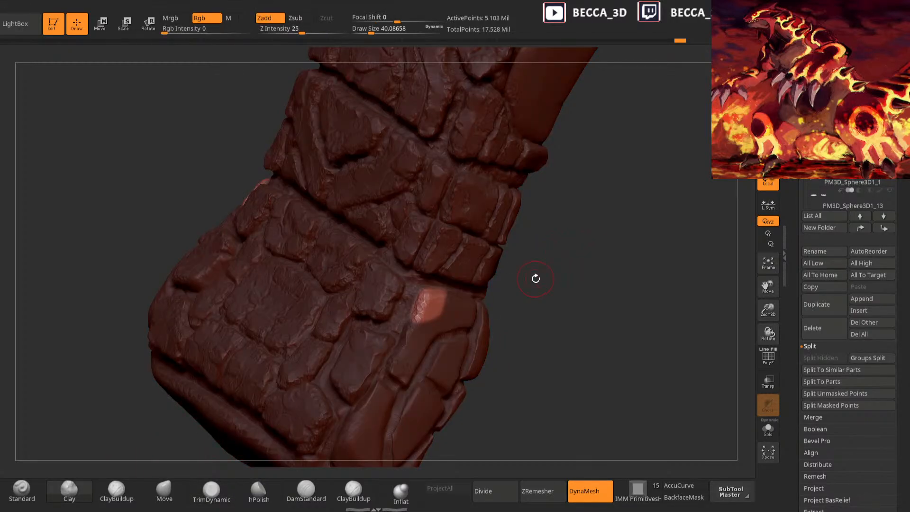
left_click_drag(547, 275, 539, 264)
left_click(515, 266, "ctrl")
left_click(529, 254, "ctrl")
Roughen the isolated front corner of the upper side stone with Clay and flatten it with TrimDynamic
left_click_drag(422, 303, 422, 295)
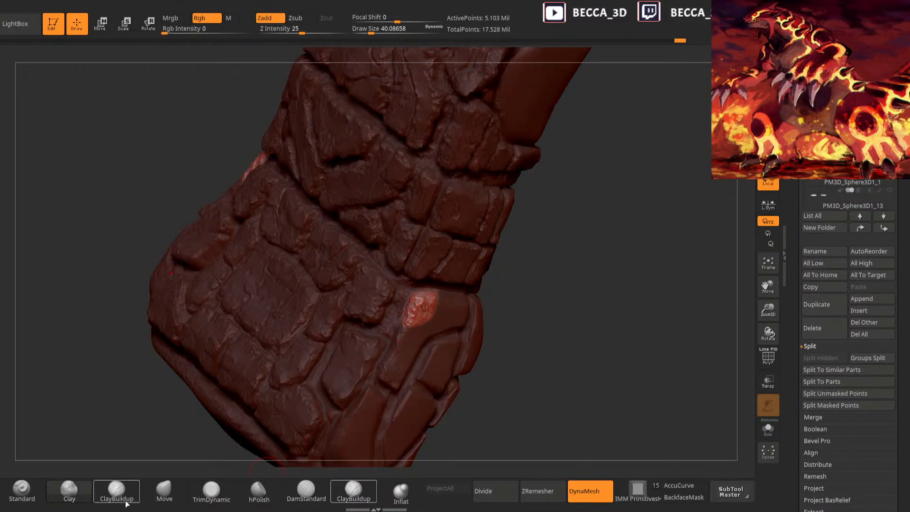
left_click(212, 490)
mouse_move(543, 299)
left_mouse_down()
mouse_move(535, 282)
mouse_move(502, 294)
mouse_move(546, 298)
left_mouse_up()
Isolate the middle of the side plate's upper stone, between its chipped ends, with an inverted mask
mouse_move(393, 333)
left_mouse_down("ctrl")
mouse_move(373, 358)
mouse_move(404, 354)
left_mouse_up("ctrl")
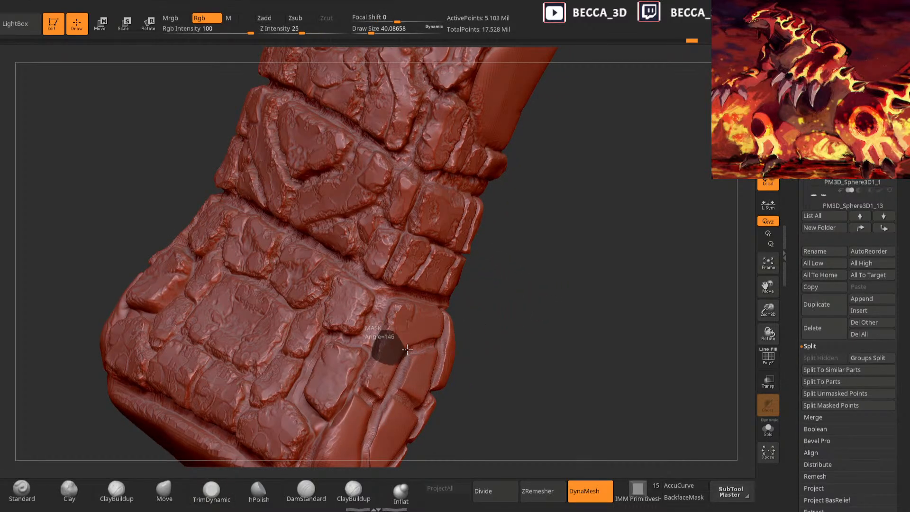
left_click(81, 496)
left_click(532, 278, "ctrl")
mouse_move(532, 278)
left_mouse_down("alt")
mouse_move(570, 265)
mouse_move(558, 255)
mouse_move(521, 258)
left_mouse_up("alt")
Sculpt chips into the isolated middle of the upper side stone with Clay and TrimDynamic, clearing the mask
mouse_move(416, 332)
left_mouse_down()
mouse_move(427, 337)
mouse_move(390, 368)
left_mouse_up()
left_click(228, 495)
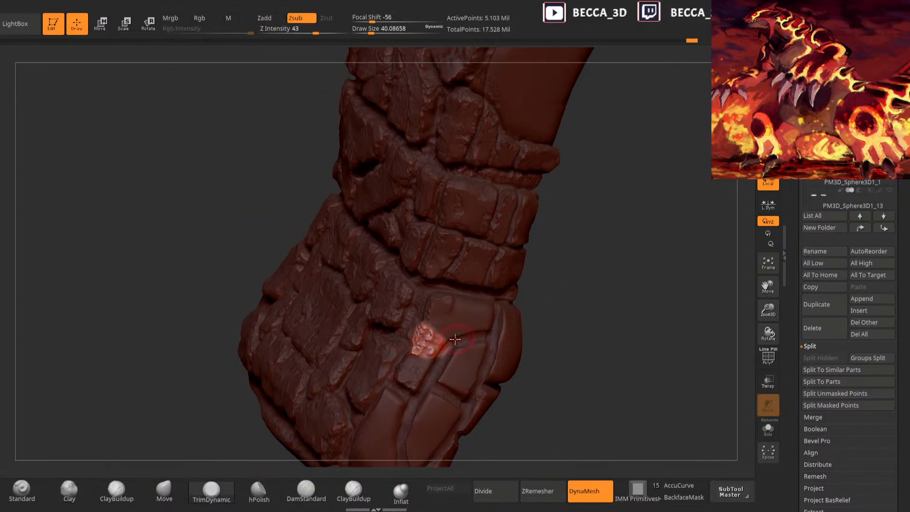
mouse_move(579, 286)
left_mouse_down("ctrl")
mouse_move(593, 283)
mouse_move(569, 264)
mouse_move(527, 268)
left_mouse_up("ctrl")
Isolate a narrow strip along the upper side stone's inner bend and chip it with Clay and TrimDynamic
mouse_move(416, 339)
left_mouse_down("ctrl")
mouse_move(424, 320)
mouse_move(410, 333)
mouse_move(438, 372)
left_mouse_up("ctrl")
left_click_drag(530, 285, 513, 294, "ctrl")
key("ctrl+z")
left_click(69, 491)
left_click_drag(540, 266, 500, 294, "ctrl")
key("ctrl+z")
left_click(533, 280, "ctrl")
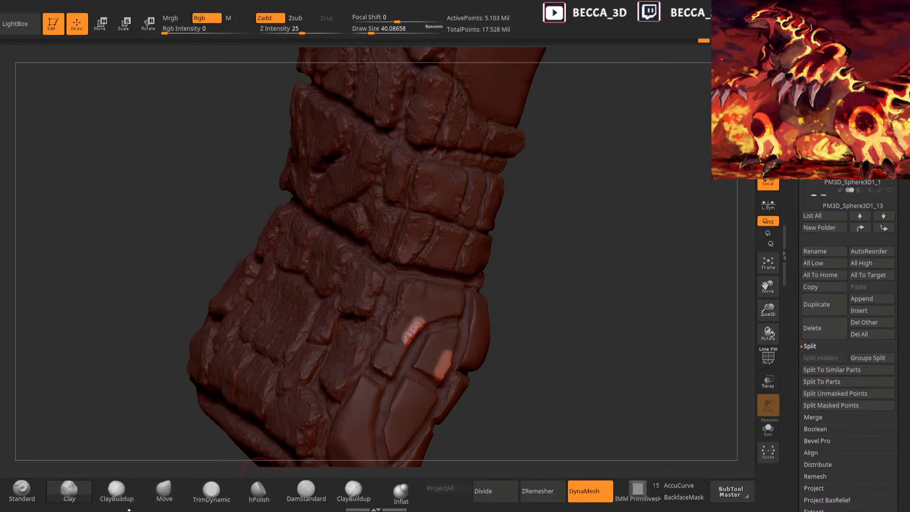
left_click(207, 483)
mouse_move(539, 252)
left_mouse_down()
mouse_move(521, 253)
mouse_move(514, 309)
mouse_move(434, 316)
mouse_move(412, 303)
mouse_move(388, 341)
left_mouse_up()
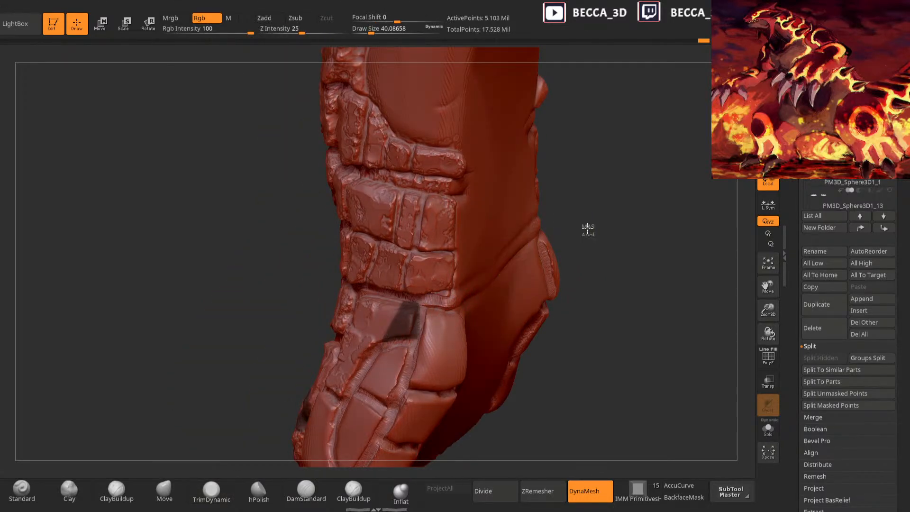
Mask the smooth rear end of the side plate's upper stone and invert the mask to isolate it
left_click(588, 229, "ctrl")
left_click_drag(588, 229, 575, 238)
mouse_move(420, 321)
left_mouse_down("ctrl+alt")
mouse_move(400, 308)
mouse_move(383, 342)
mouse_move(412, 335)
left_mouse_up("ctrl+alt")
left_click(513, 283, "ctrl")
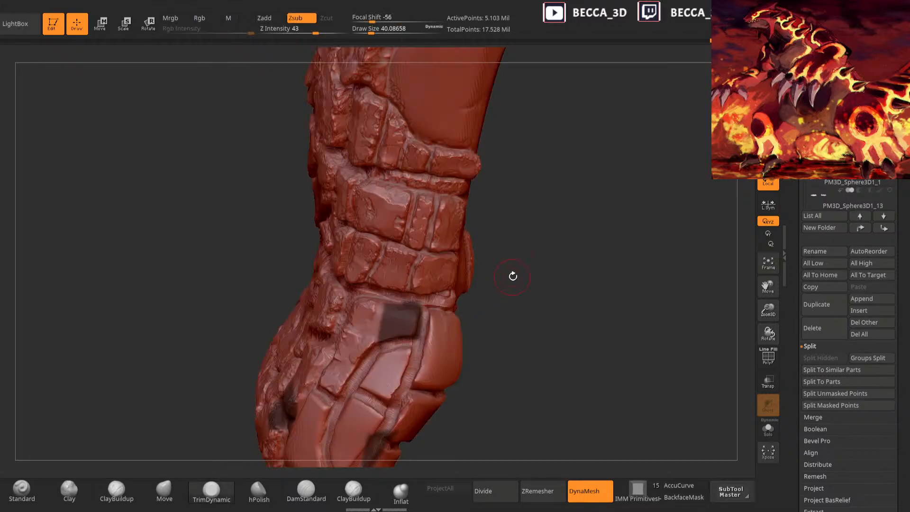
left_click(512, 276, "ctrl")
Roughen the isolated rear end of the upper side stone with Clay and chip its edges with TrimDynamic
left_click(69, 490)
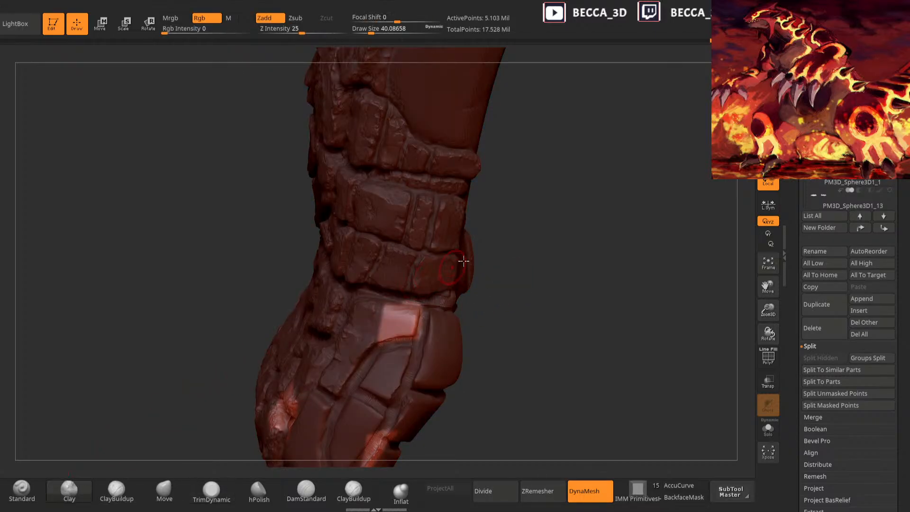
left_click_drag(504, 250, 481, 262)
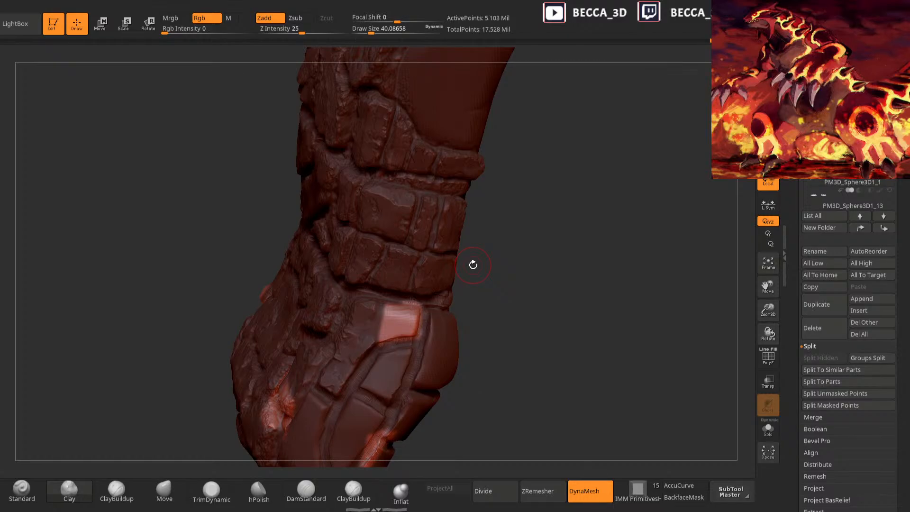
mouse_move(421, 312)
right_mouse_down()
mouse_move(407, 327)
mouse_move(539, 275)
mouse_move(522, 264)
mouse_move(404, 299)
right_mouse_up()
left_click(212, 491)
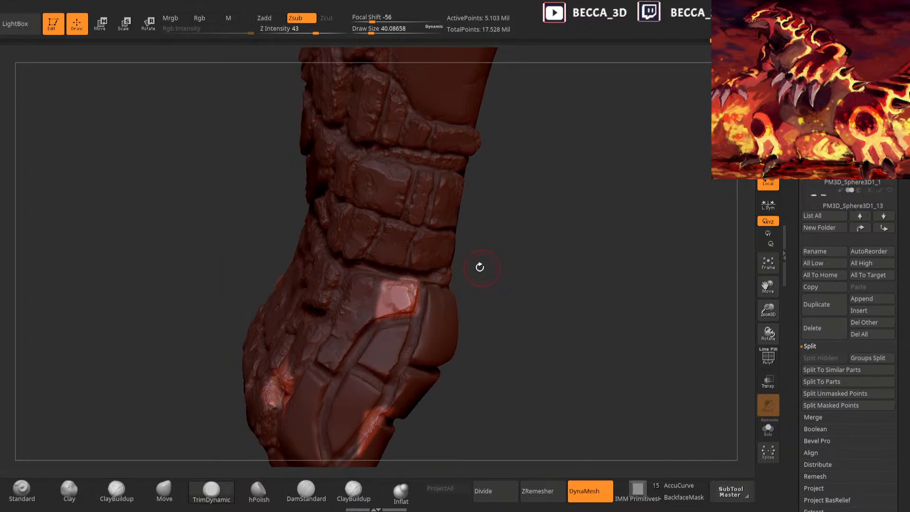
left_click(69, 491)
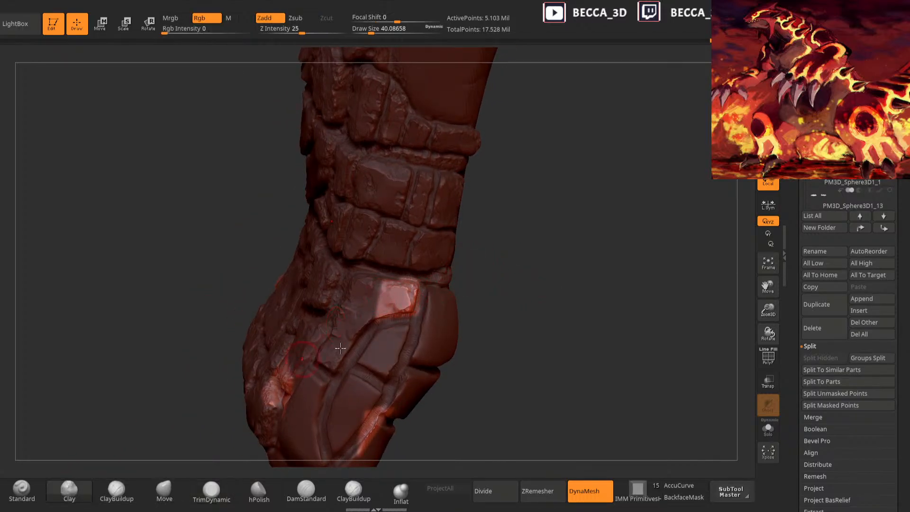
right_click_drag(496, 286, 516, 295)
Clear the old mask and isolate a patch along the upper side stone's lower edge with an inverted mask
left_click_drag(392, 331, 410, 338, "ctrl")
left_click_drag(531, 278, 569, 279)
mouse_move(484, 281)
left_mouse_down("ctrl")
mouse_move(505, 284)
mouse_move(486, 280)
left_mouse_up("ctrl")
mouse_move(392, 342)
left_mouse_down("ctrl")
mouse_move(409, 319)
mouse_move(412, 329)
left_mouse_up("ctrl")
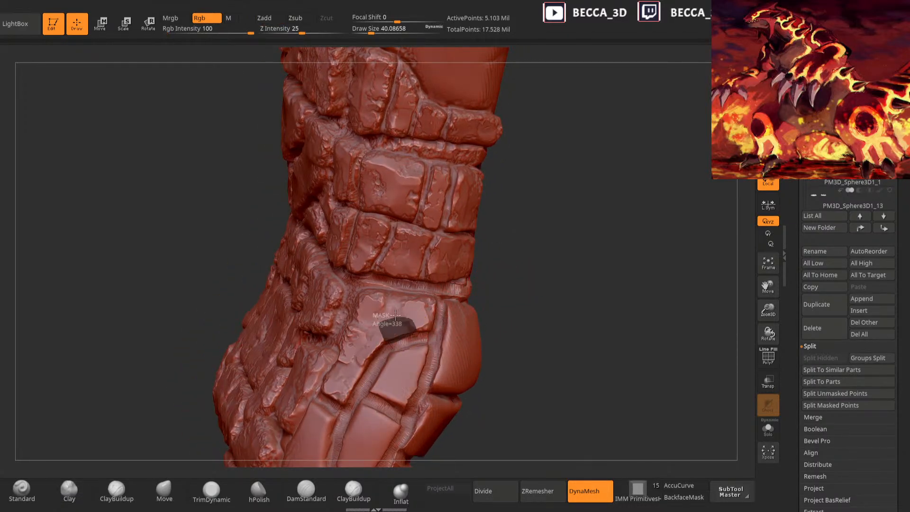
left_click(117, 494)
left_click(488, 288, "ctrl")
Build up the isolated lower edge patch of the upper side stone, trim it with TrimDynamic and clear the mask
mouse_move(389, 339)
left_mouse_down()
mouse_move(411, 327)
mouse_move(401, 325)
left_mouse_up()
left_click(212, 492)
left_click_drag(501, 271, 531, 289, "ctrl")
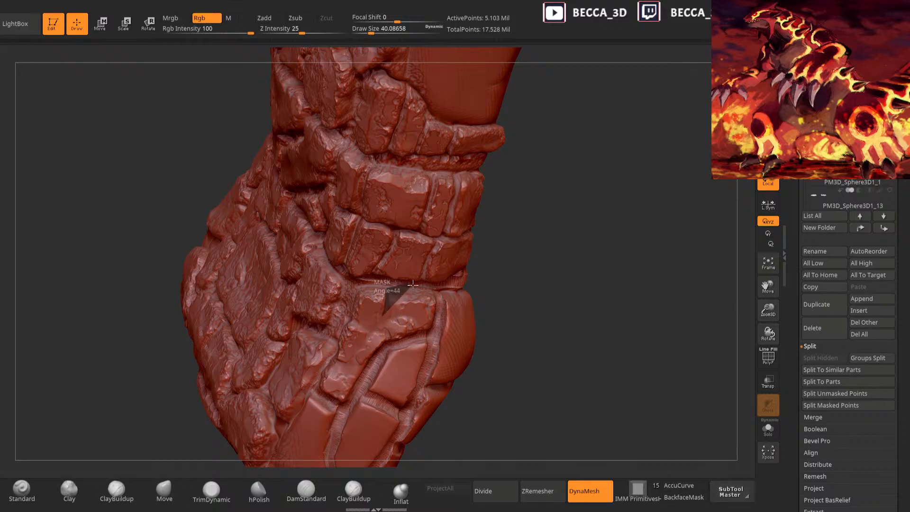
Isolate a patch at the middle of the upper side stone with an inverted mask, roughen it with Clay and trim it with TrimDynamic
mouse_move(388, 295)
left_mouse_down("ctrl")
mouse_move(400, 306)
mouse_move(396, 298)
left_mouse_up("ctrl")
left_click(488, 267, "ctrl")
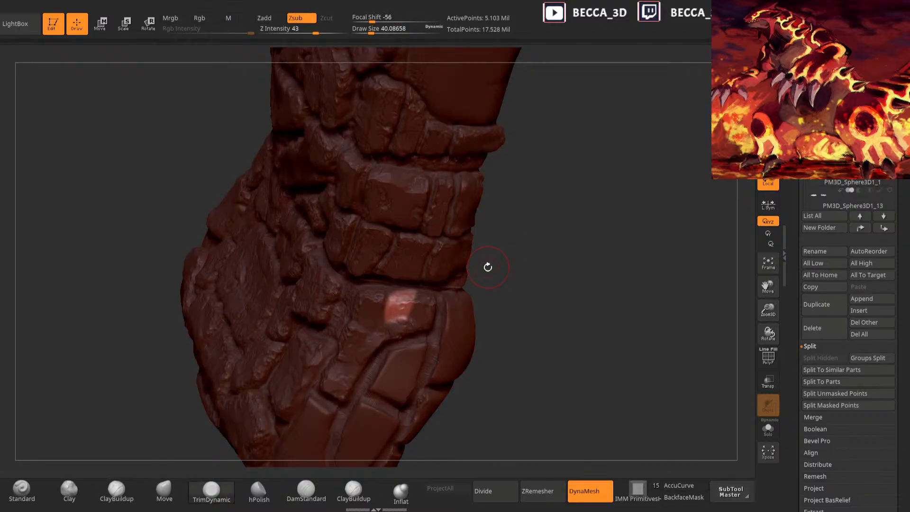
left_click(69, 490)
left_click_drag(506, 277, 498, 277)
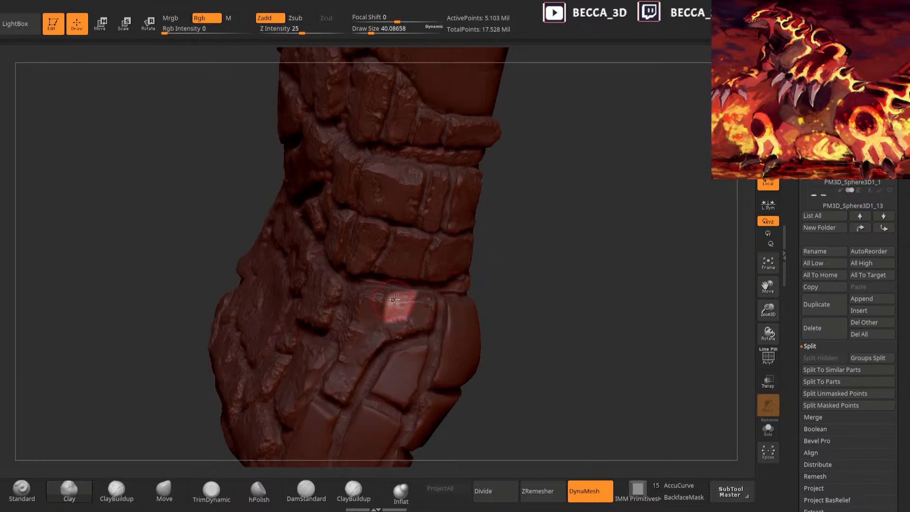
left_click(212, 491)
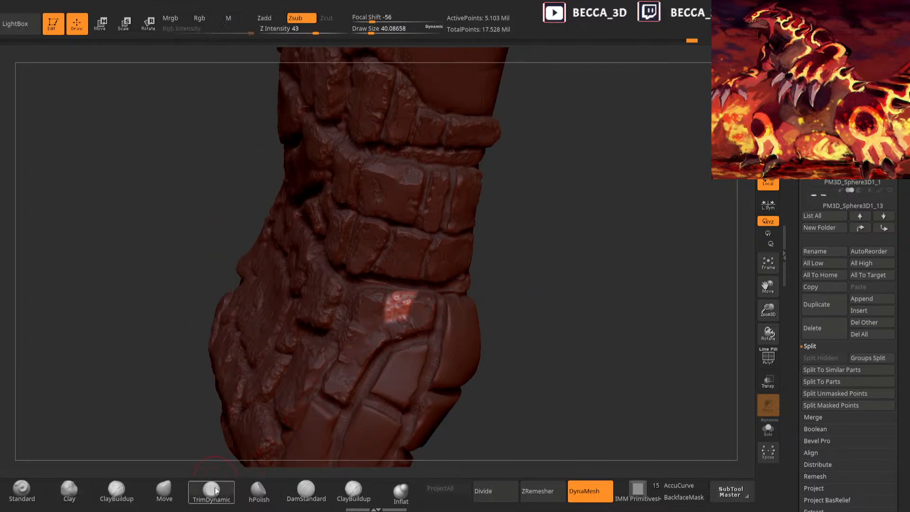
mouse_move(508, 309)
left_mouse_down()
mouse_move(528, 282)
mouse_move(518, 254)
mouse_move(510, 270)
left_mouse_up()
Isolate the upper side stone's lower front end with an inverted mask, build it up with Clay and chip it with TrimDynamic
left_click_drag(372, 311, 364, 313, "ctrl")
left_click(526, 254, "ctrl")
left_click(83, 500)
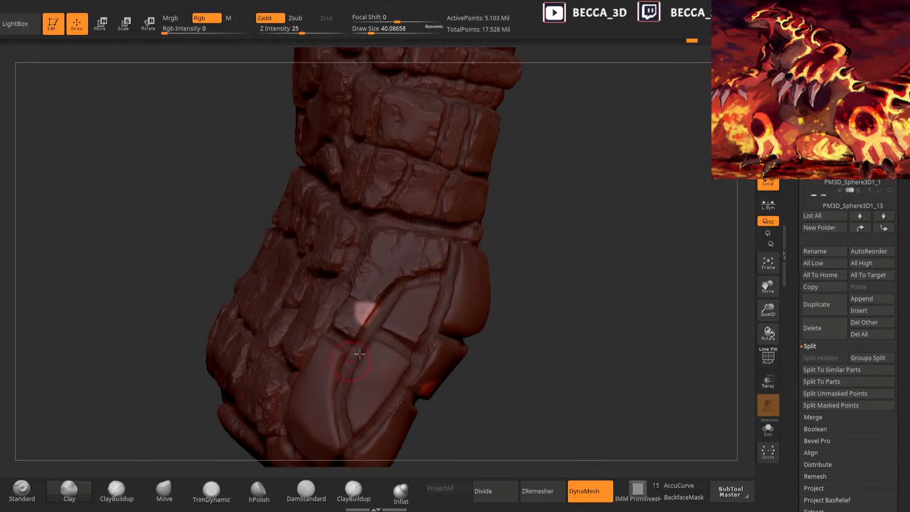
mouse_move(359, 323)
left_mouse_down()
mouse_move(233, 400)
mouse_move(445, 255)
mouse_move(499, 267)
left_mouse_up()
left_click(212, 490)
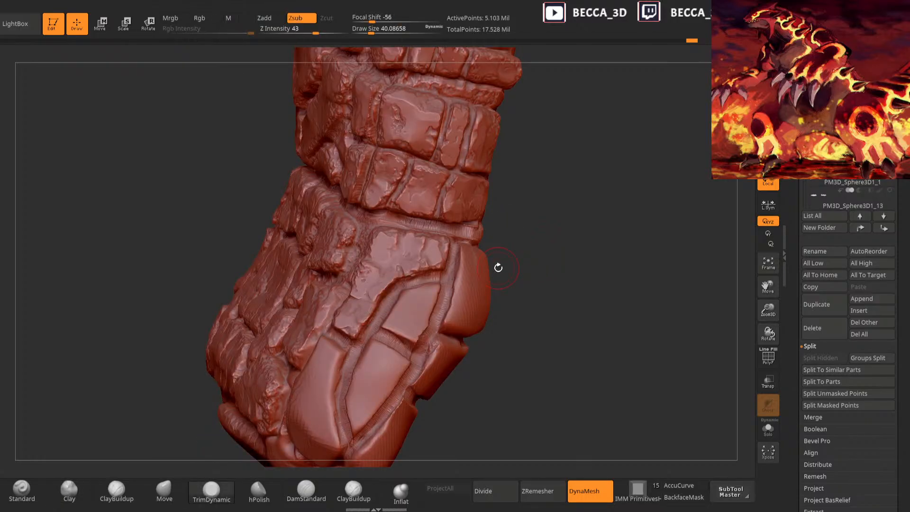
Update the DynaMesh and smooth the groove between the lowest armour band and the upper side stone
mouse_move(549, 246)
left_mouse_down("ctrl")
mouse_move(545, 271)
mouse_move(495, 225)
left_mouse_up("ctrl")
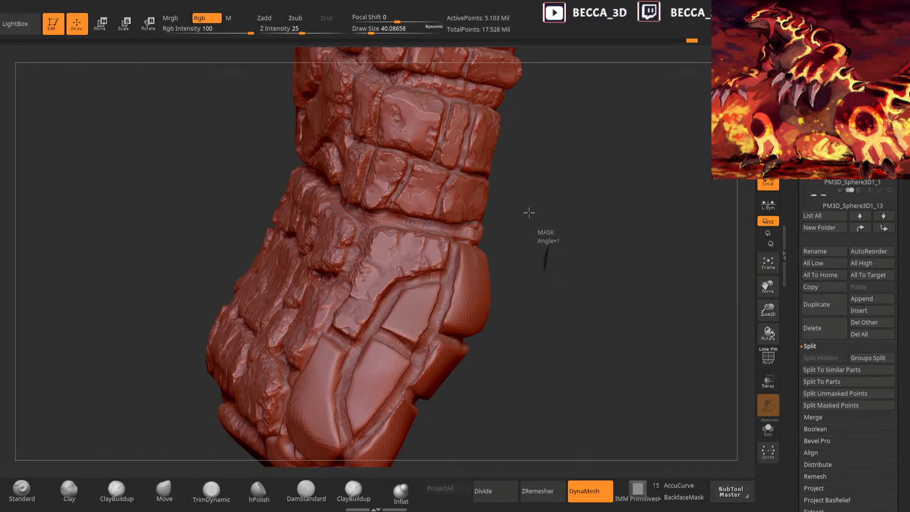
mouse_move(550, 190)
left_mouse_down("alt")
mouse_move(536, 245)
mouse_move(507, 251)
left_mouse_up("alt")
left_click_drag(431, 280, 413, 275, "shift")
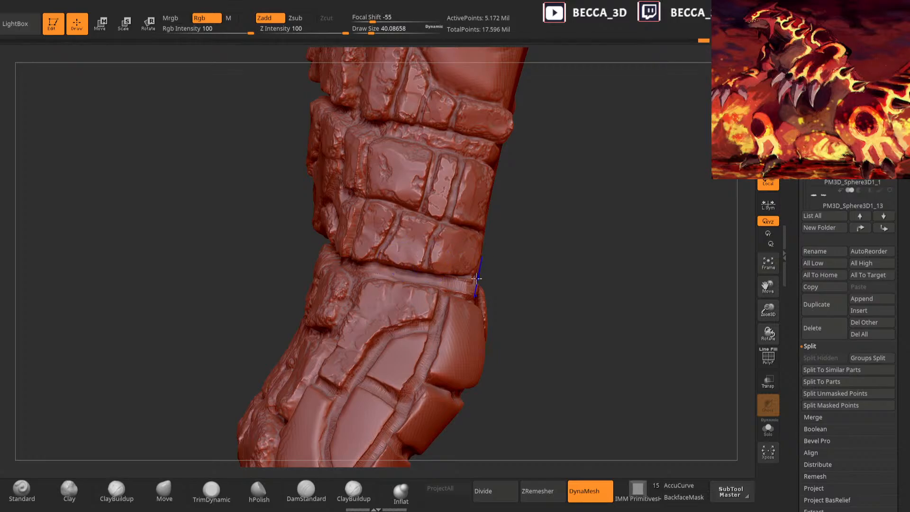
left_click_drag(522, 250, 581, 241)
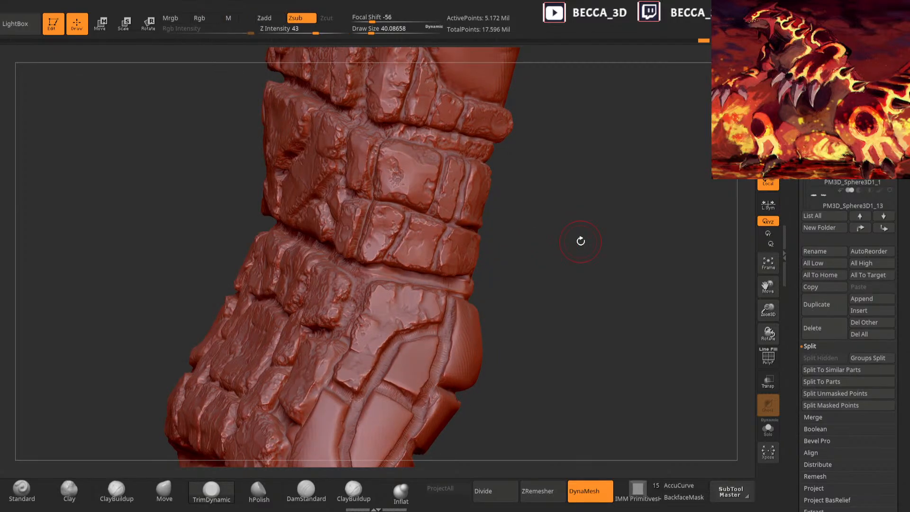
left_click_drag(524, 246, 506, 246)
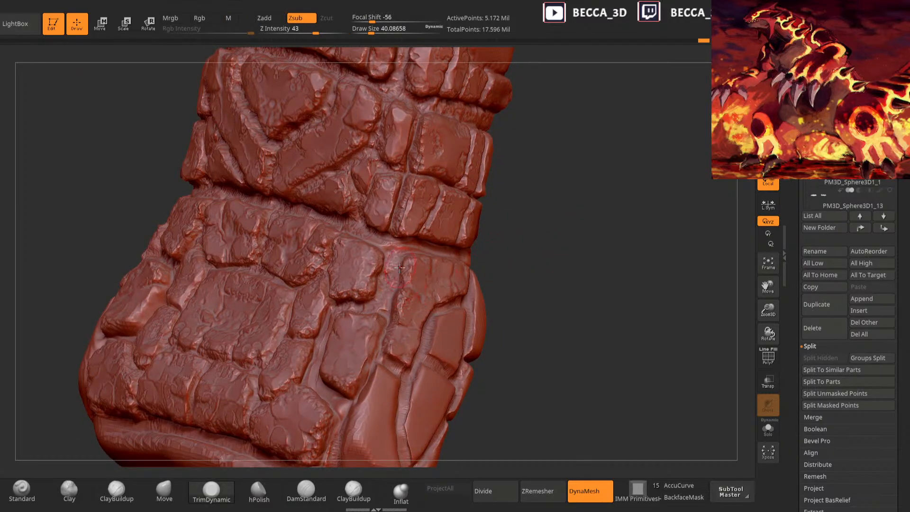
Roughen the groove beneath the lowest armour band with Clay at a draw size of about 13
left_click(69, 490)
key("space")
left_click_drag(505, 242, 499, 242)
left_click_drag(524, 237, 498, 246)
left_click_drag(394, 264, 411, 267)
mouse_move(543, 240)
left_mouse_down()
mouse_move(524, 233)
mouse_move(456, 278)
left_mouse_up()
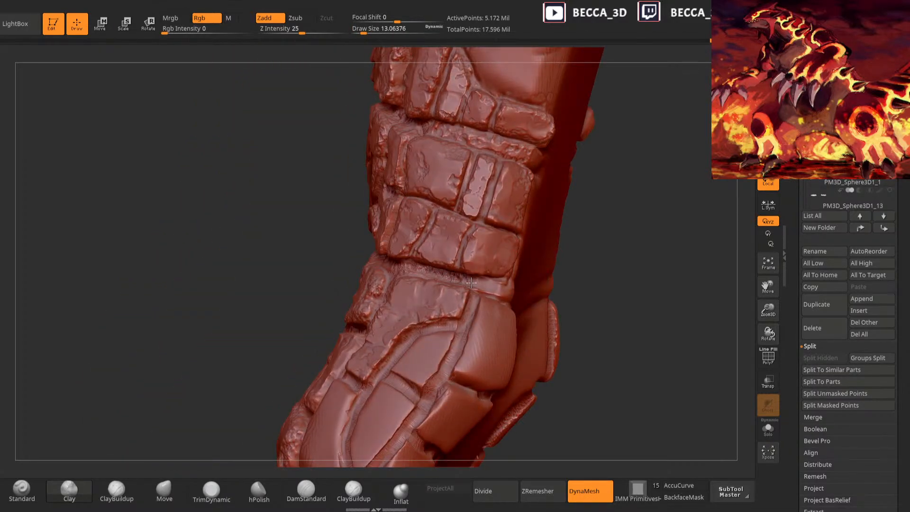
left_click_drag(608, 223, 426, 265)
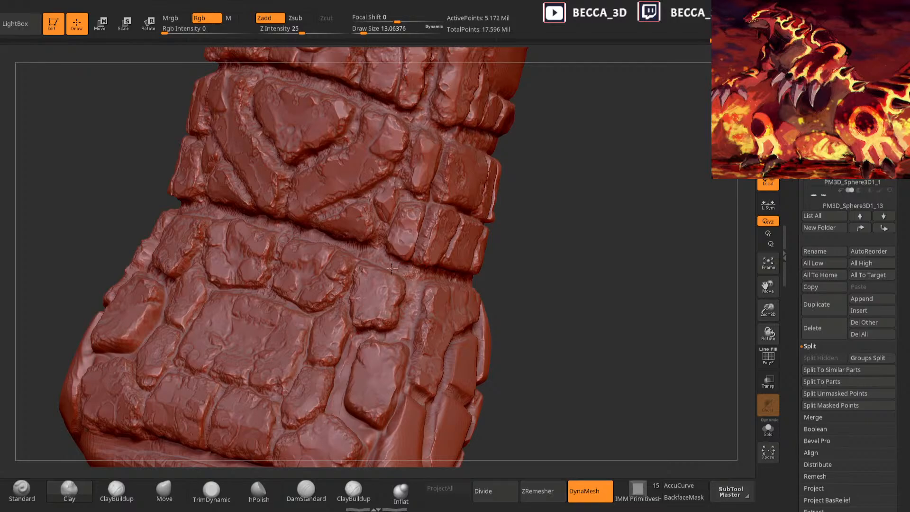
mouse_move(498, 214)
left_mouse_down()
mouse_move(536, 198)
mouse_move(524, 254)
mouse_move(413, 296)
left_mouse_up()
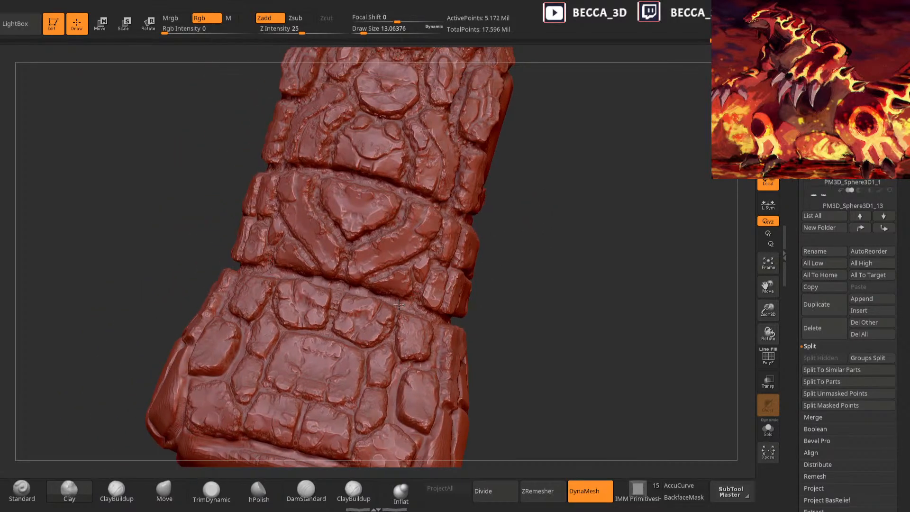
Continue the rough Clay texture down the grooves between the lower plate's outer stones and the side plate
left_click_drag(475, 280, 511, 206)
left_click_drag(545, 250, 390, 333)
left_click_drag(533, 280, 571, 266)
left_click_drag(511, 236, 483, 237)
left_click_drag(520, 286, 502, 260)
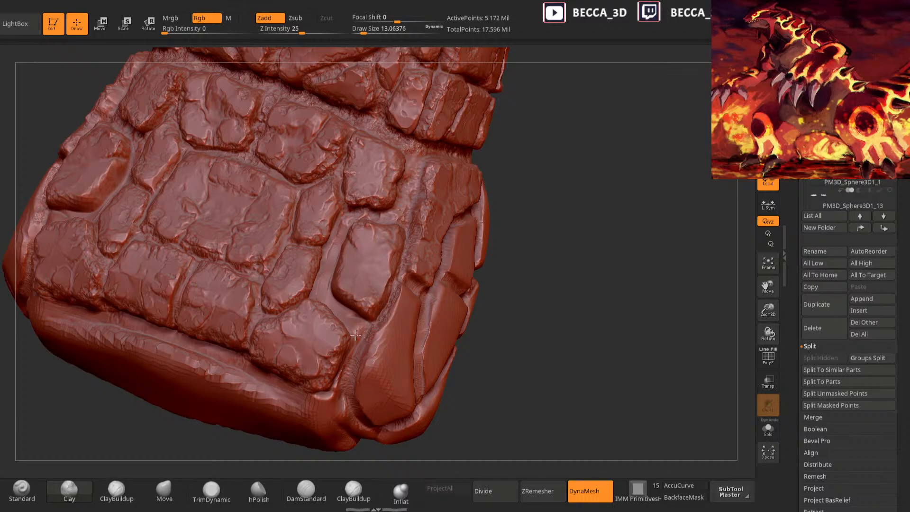
left_click_drag(342, 317, 326, 295)
left_click_drag(551, 182, 549, 227)
Smooth the lower plate's outer grooves and rework its outermost stone with Clay at a draw size of about 20
left_click_drag(362, 374, 300, 323, "shift")
key("space")
key("space")
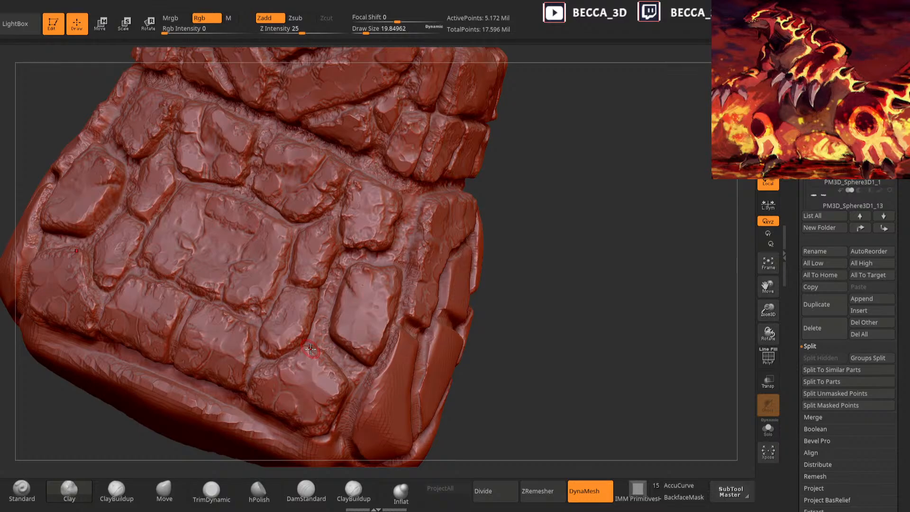
left_click_drag(548, 273, 498, 263)
left_click_drag(345, 305, 374, 276)
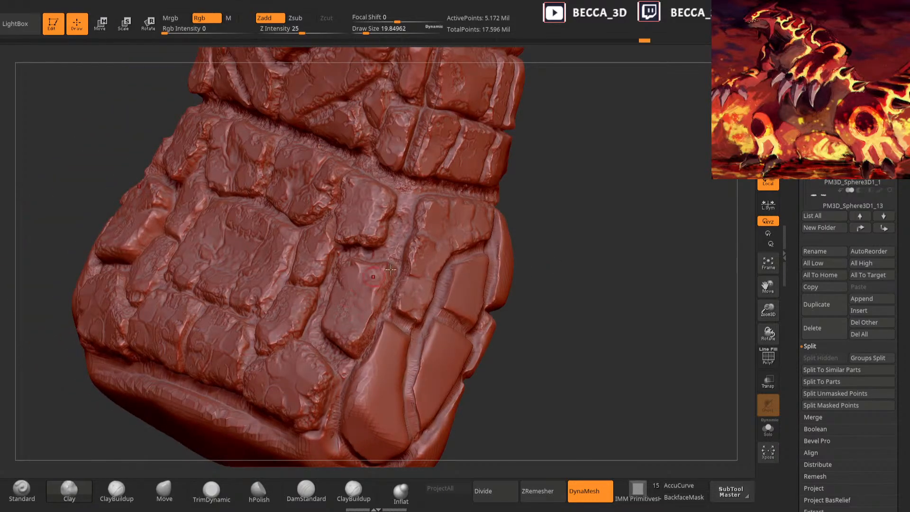
left_click_drag(503, 265, 550, 272)
left_click_drag(362, 314, 370, 275, "shift")
Carve the grooves between the upper side stone and the smooth side stones with DamStandard
mouse_move(545, 270)
left_mouse_down()
mouse_move(557, 272)
mouse_move(570, 240)
mouse_move(527, 247)
mouse_move(332, 403)
left_mouse_up()
left_click(306, 490)
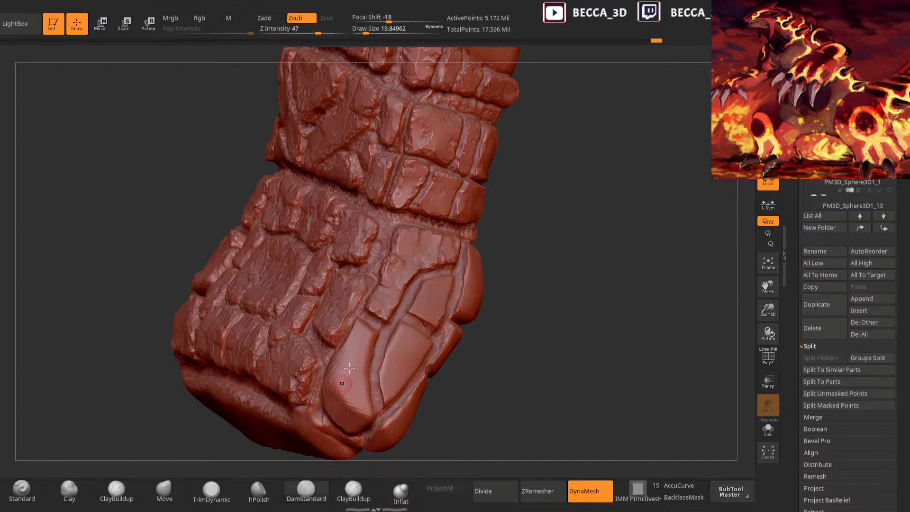
left_click_drag(368, 316, 385, 326)
left_click_drag(555, 289, 498, 284)
mouse_move(389, 320)
left_mouse_down()
mouse_move(413, 293)
mouse_move(469, 273)
left_mouse_up()
left_click_drag(536, 251, 498, 249)
left_click_drag(449, 283, 467, 275)
left_click_drag(517, 237, 573, 261)
Isolate a patch on the small middle side stone with an inverted mask, roughen it with Clay, trim it with TrimDynamic and clear the mask
key("space")
left_click_drag(530, 259, 526, 256)
left_click_drag(444, 283, 432, 303, "ctrl")
left_click(71, 493)
left_click_drag(529, 306, 496, 298, "ctrl")
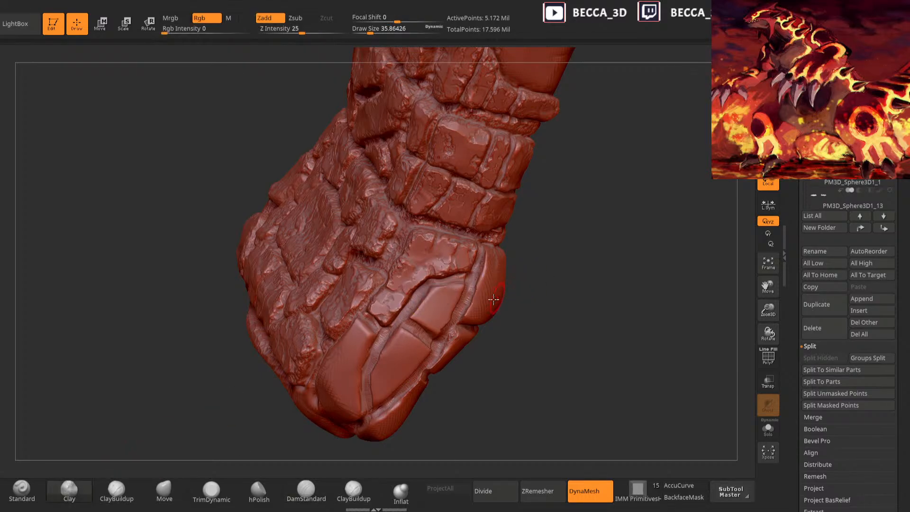
left_click_drag(467, 269, 434, 298, "ctrl")
left_click(519, 276, "ctrl")
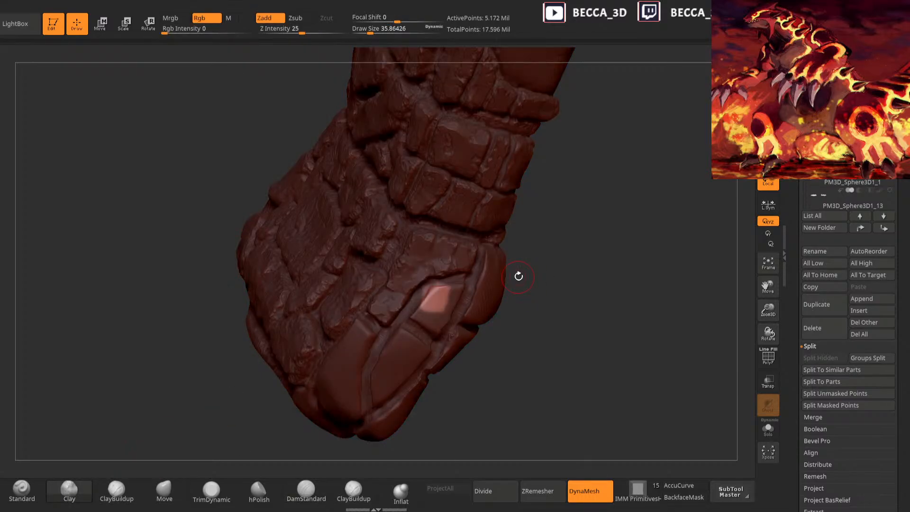
mouse_move(432, 291)
left_mouse_down()
mouse_move(432, 306)
mouse_move(443, 287)
left_mouse_up()
left_click(219, 492)
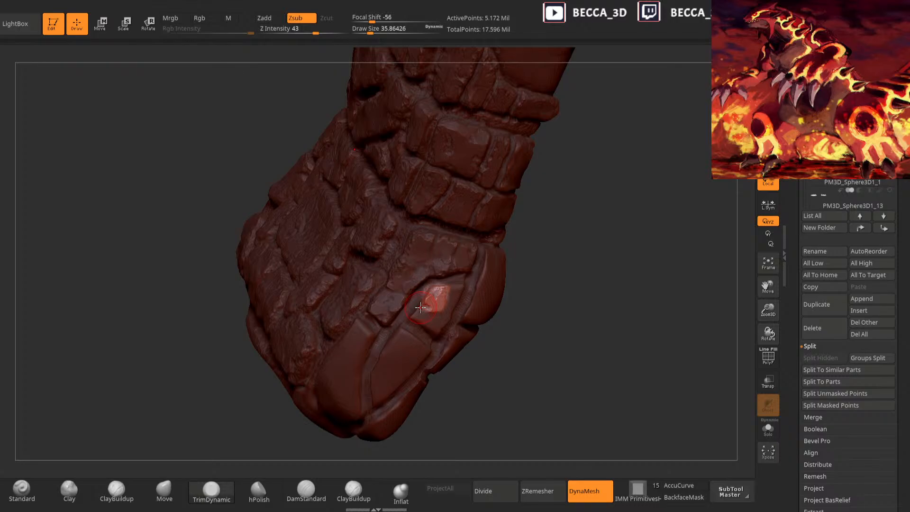
left_click_drag(588, 258, 563, 252, "ctrl")
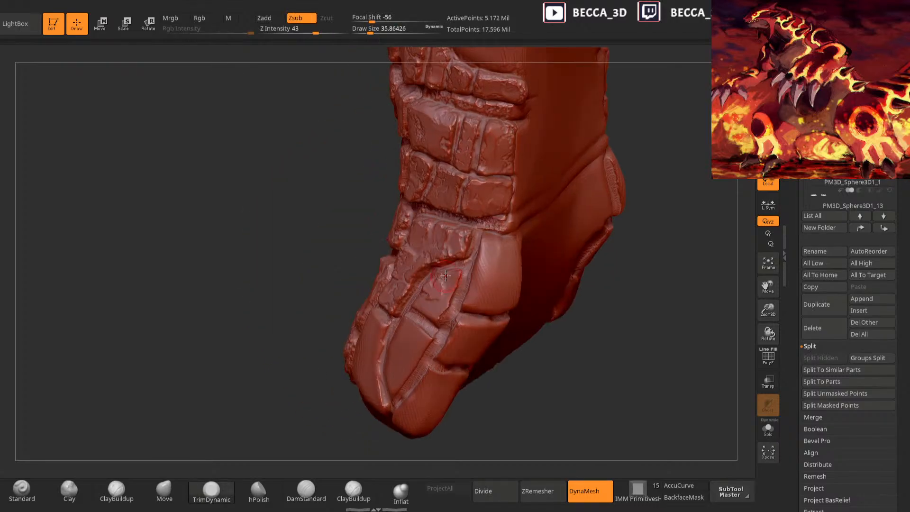
Isolate the middle side stone's upper rear corner, build it up with Clay, chip it with TrimDynamic and clear the mask
left_click_drag(445, 294, 463, 271, "ctrl")
left_click(498, 406, "ctrl")
left_click_drag(498, 407, 522, 417)
left_click(69, 489)
mouse_move(468, 290)
left_mouse_down()
mouse_move(461, 271)
mouse_move(454, 291)
mouse_move(456, 271)
left_mouse_up()
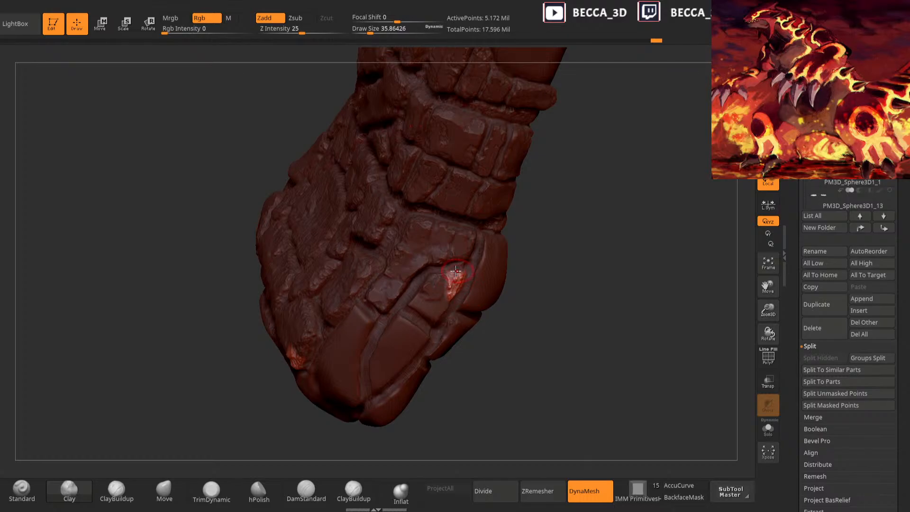
left_click(212, 489)
mouse_move(556, 259)
left_mouse_down("ctrl")
mouse_move(566, 294)
mouse_move(538, 252)
left_mouse_up("ctrl")
Isolate the middle side stone's lower end with an inverted mask, roughen it with Clay, flatten it with TrimDynamic and clear the mask
left_click_drag(438, 299, 438, 332, "ctrl")
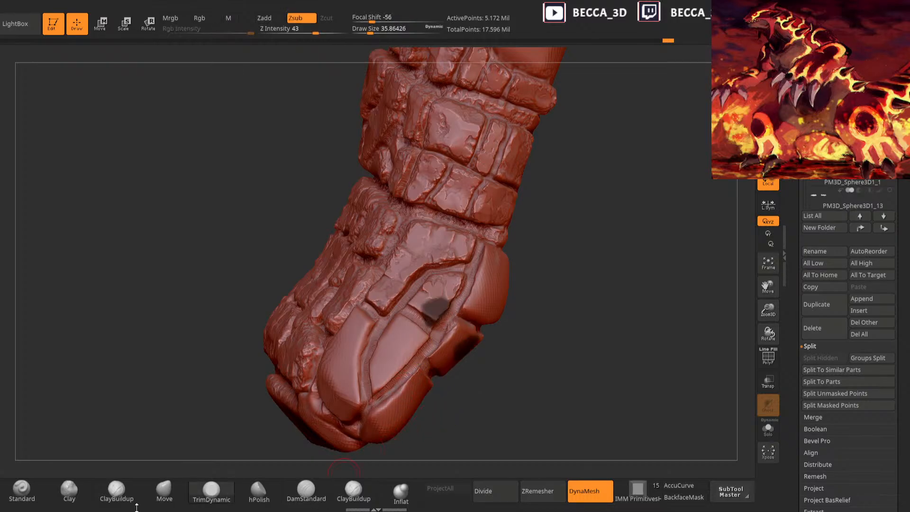
left_click(584, 223, "ctrl")
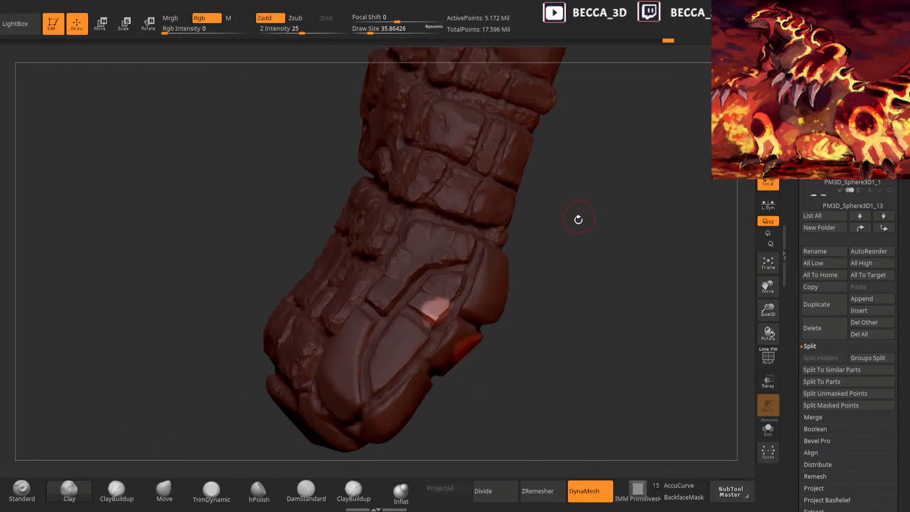
left_click_drag(579, 215, 563, 253)
left_click_drag(435, 315, 440, 299)
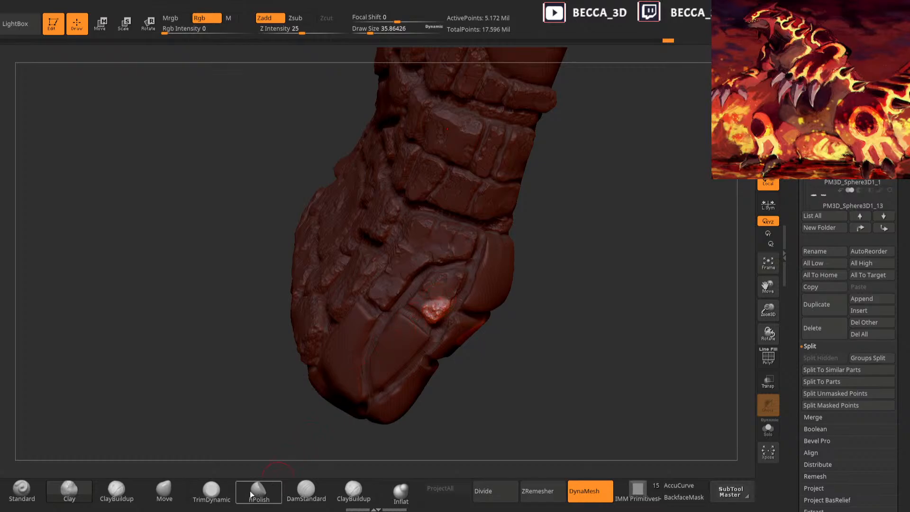
key("b")
key("t")
key("d")
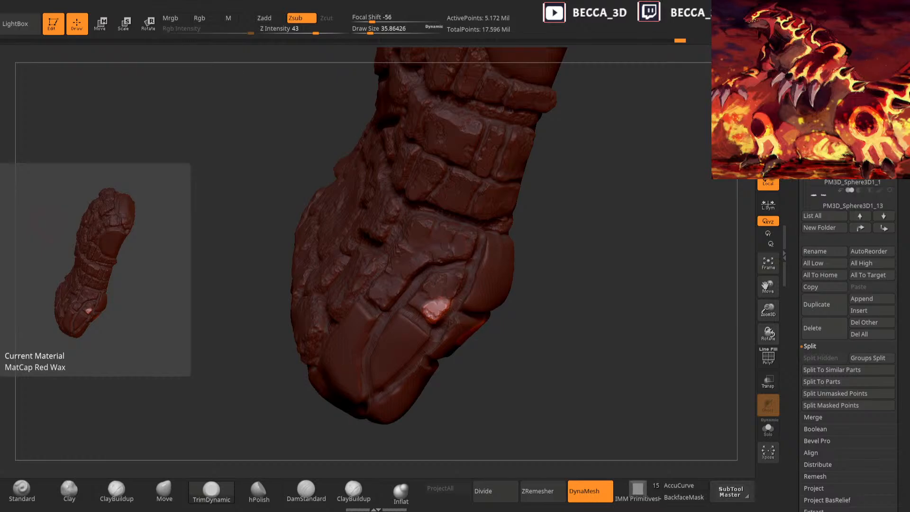
left_click_drag(530, 235, 488, 360)
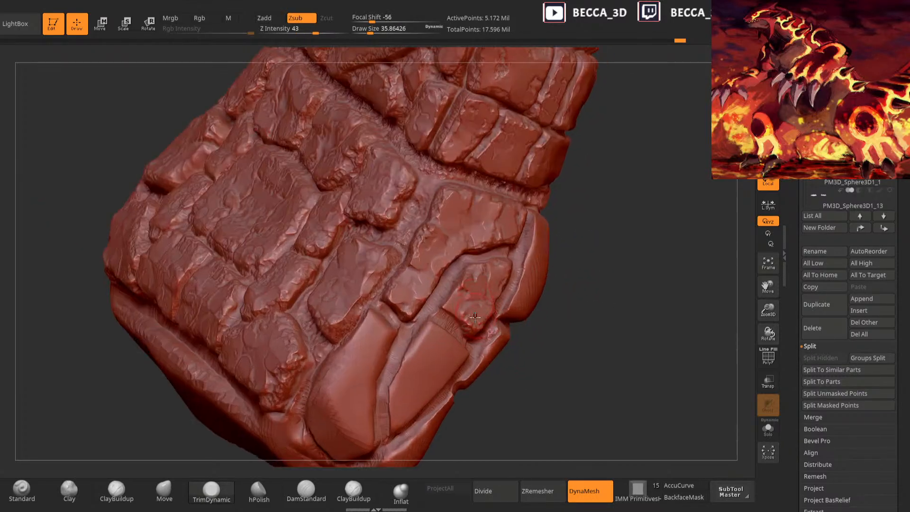
Isolate the middle side stone's front corner, add Clay, trim it with TrimDynamic and clear the mask
mouse_move(460, 289)
left_mouse_down("ctrl")
mouse_move(439, 302)
mouse_move(484, 299)
mouse_move(458, 291)
left_mouse_up("ctrl")
left_click(69, 489)
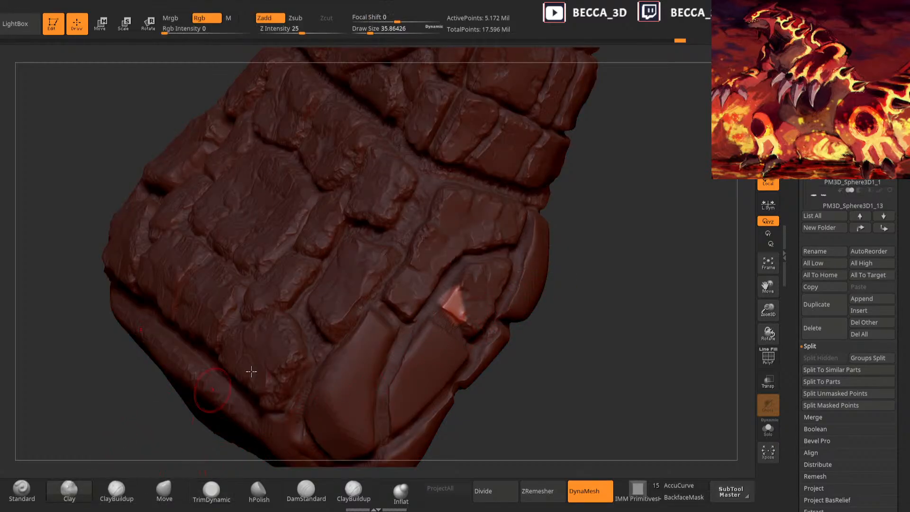
left_click(212, 493)
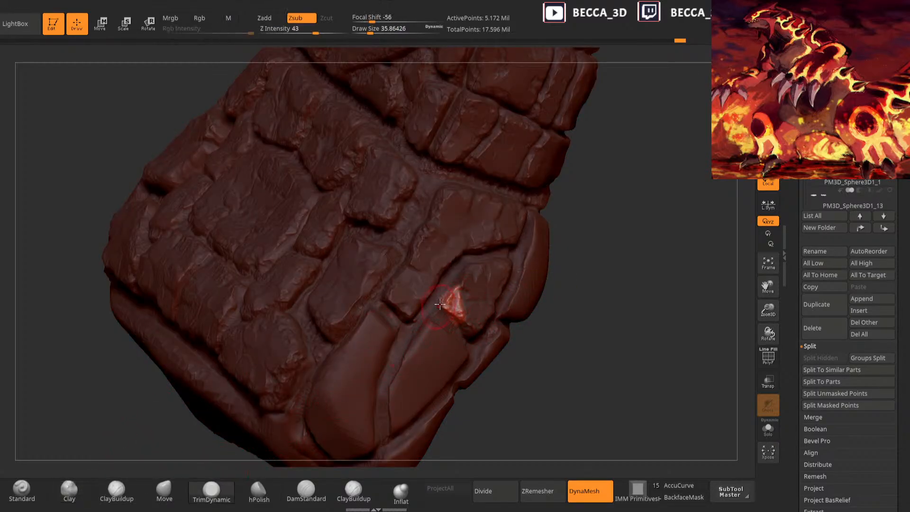
mouse_move(614, 291)
left_mouse_down("ctrl")
mouse_move(599, 264)
mouse_move(595, 275)
mouse_move(548, 248)
mouse_move(612, 227)
mouse_move(611, 291)
mouse_move(606, 268)
left_mouse_up("ctrl")
Deepen the groove around the middle side stone with DamStandard at a draw size of about 17
left_click(75, 491)
mouse_move(599, 300)
left_mouse_down()
mouse_move(596, 354)
mouse_move(609, 388)
mouse_move(514, 321)
left_mouse_up()
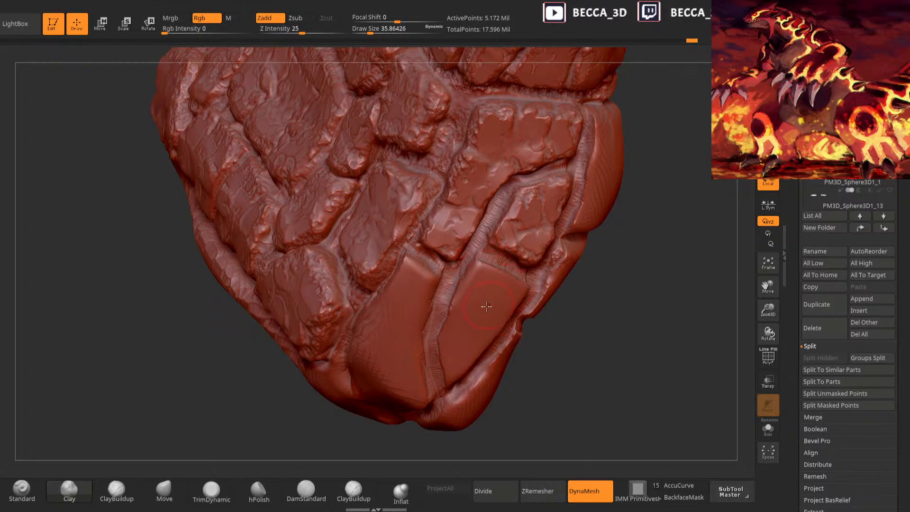
left_click(308, 491)
key("space")
left_click(643, 206)
mouse_move(630, 233)
left_mouse_down("alt")
mouse_move(617, 223)
mouse_move(620, 242)
left_mouse_up("alt")
left_click_drag(477, 242, 508, 259)
mouse_move(613, 240)
left_mouse_down()
mouse_move(576, 239)
mouse_move(559, 284)
left_mouse_up()
Refine the chipped edges and grooves of the side plate stones with TrimDynamic at a draw size of about 17
left_click(211, 491)
left_click_drag(228, 332, 360, 304)
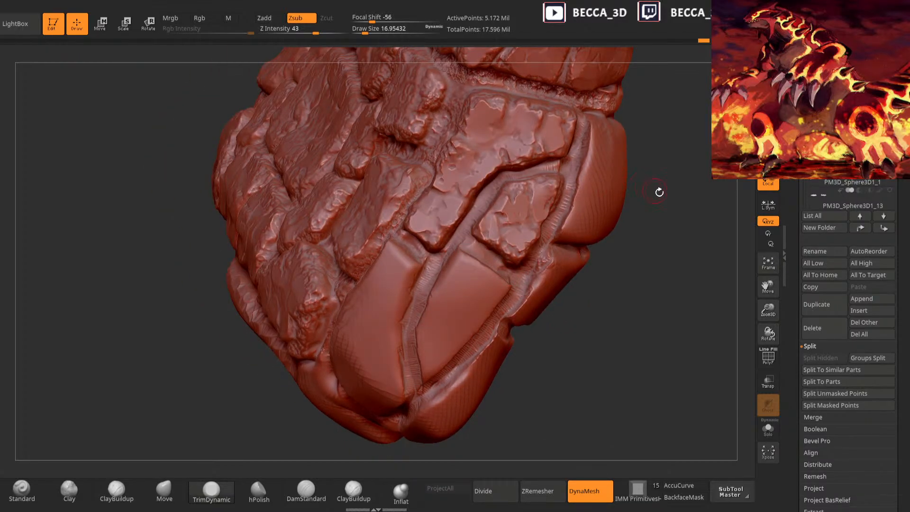
left_click_drag(656, 189, 641, 187)
mouse_move(392, 234)
left_mouse_down()
mouse_move(446, 266)
mouse_move(420, 297)
mouse_move(403, 425)
mouse_move(394, 430)
left_mouse_up()
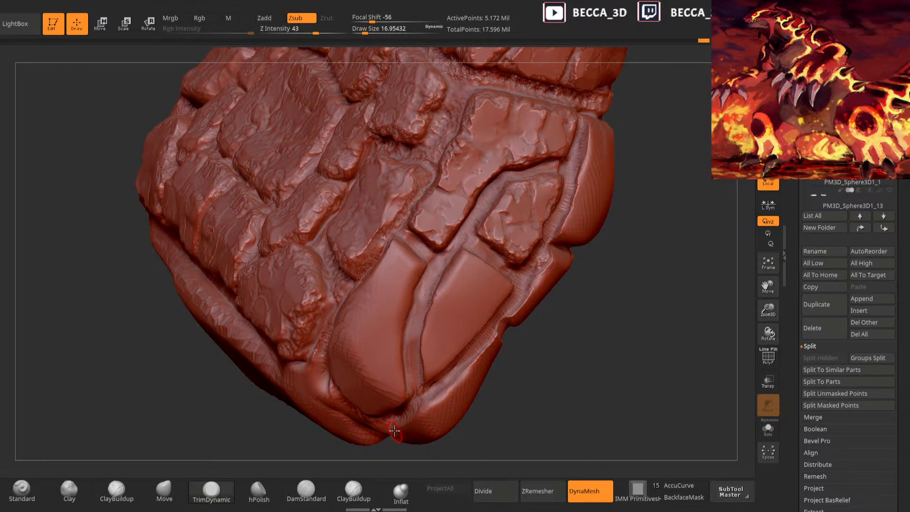
mouse_move(616, 280)
left_mouse_down()
mouse_move(612, 265)
mouse_move(500, 331)
left_mouse_up()
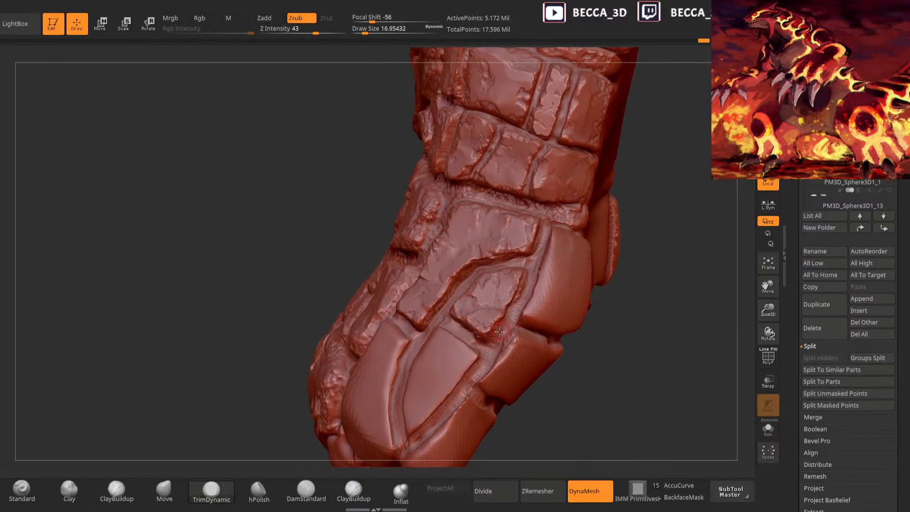
left_click_drag(550, 420, 546, 404)
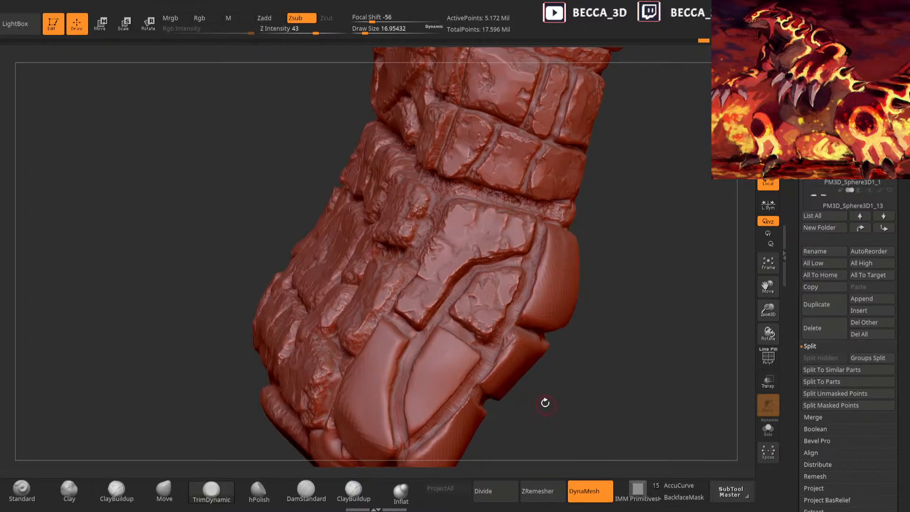
mouse_move(566, 316)
left_mouse_down()
mouse_move(575, 349)
mouse_move(581, 287)
left_mouse_up()
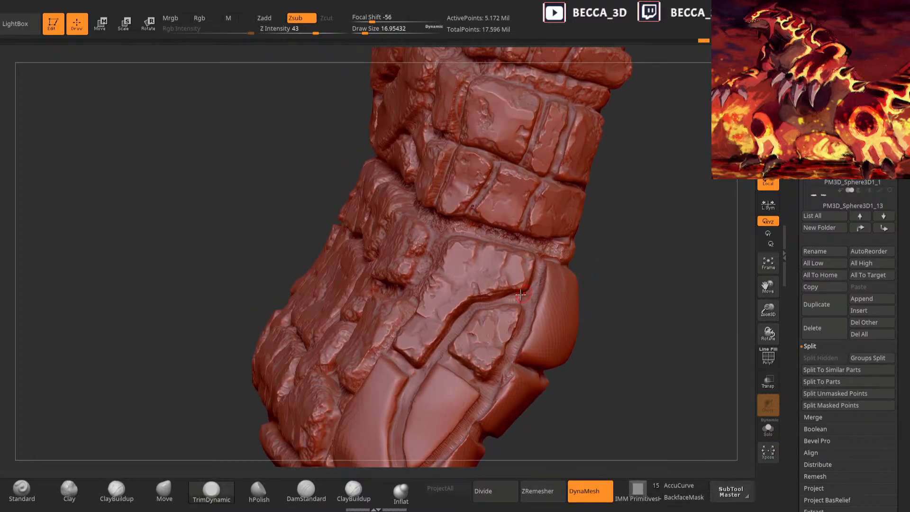
mouse_move(542, 258)
left_mouse_down()
mouse_move(618, 237)
mouse_move(513, 281)
left_mouse_up()
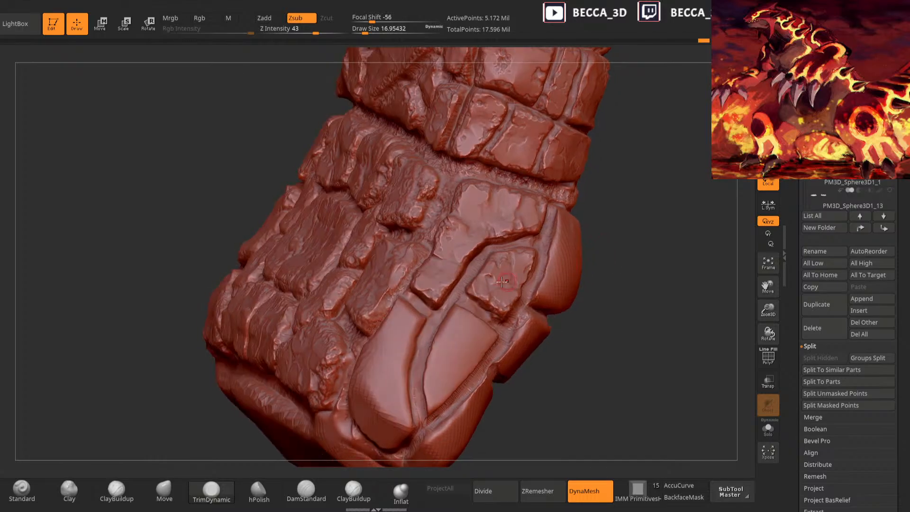
Isolate the lower side stone's upper end with an inverted mask, roughen it with Clay at a draw size of about 28 and flatten it with TrimDynamic
left_click(69, 491)
key("space")
mouse_move(583, 261)
left_mouse_down()
mouse_move(610, 264)
mouse_move(531, 304)
mouse_move(559, 396)
mouse_move(587, 326)
mouse_move(536, 299)
left_mouse_up()
key("space")
key("ctrl")
mouse_move(484, 287)
left_mouse_down("ctrl")
mouse_move(525, 311)
mouse_move(519, 287)
left_mouse_up("ctrl")
left_click(580, 330, "ctrl")
left_click_drag(572, 362, 525, 387, "alt")
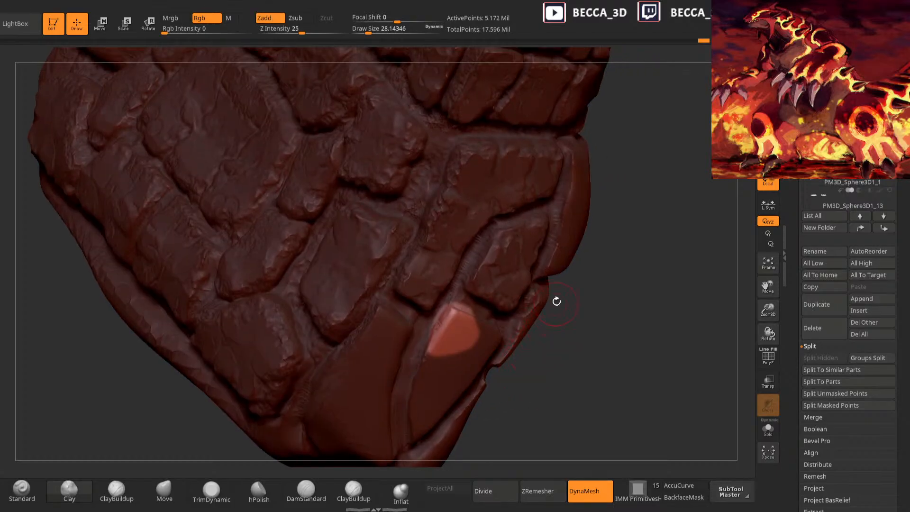
mouse_move(444, 323)
left_mouse_down()
mouse_move(457, 329)
mouse_move(444, 344)
mouse_move(451, 315)
left_mouse_up()
key("ctrl+z")
left_click(211, 491)
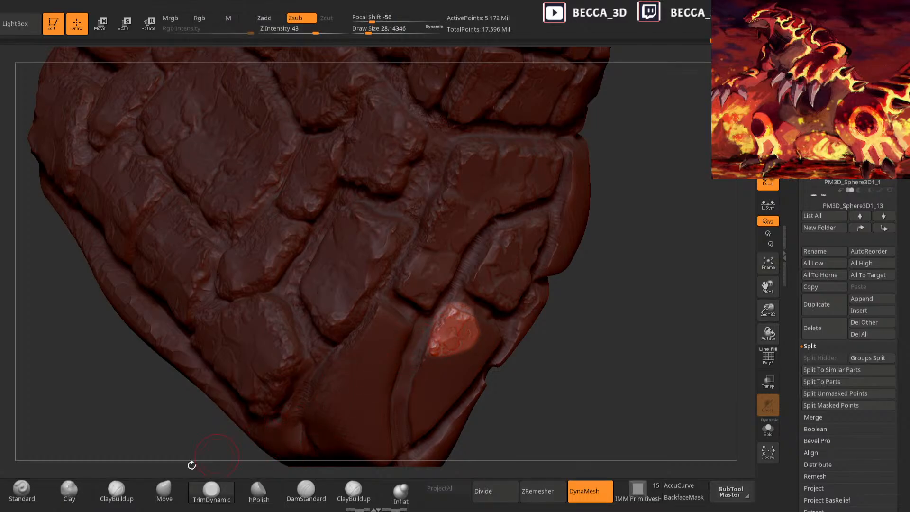
Isolate the lower side stone's front corner with a new inverted mask, roughen it with Clay and flatten it with TrimDynamic at a draw size of about 23
left_click(69, 491)
mouse_move(567, 327)
left_mouse_down()
mouse_move(578, 326)
mouse_move(521, 328)
left_mouse_up()
mouse_move(610, 330)
left_mouse_down("ctrl")
mouse_move(593, 346)
mouse_move(479, 325)
mouse_move(486, 368)
mouse_move(470, 337)
left_mouse_up("ctrl")
left_click_drag(614, 356, 619, 314, "ctrl")
key("ctrl+z")
left_click(625, 331, "ctrl")
mouse_move(489, 331)
left_mouse_down()
mouse_move(477, 350)
mouse_move(499, 352)
mouse_move(486, 371)
left_mouse_up()
left_click(214, 490)
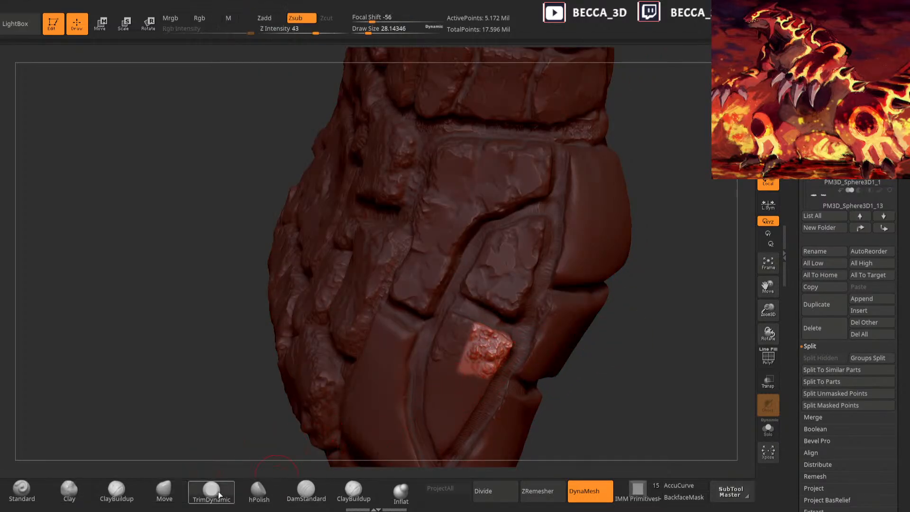
mouse_move(601, 337)
left_mouse_down()
mouse_move(624, 301)
mouse_move(552, 311)
left_mouse_up()
key("s")
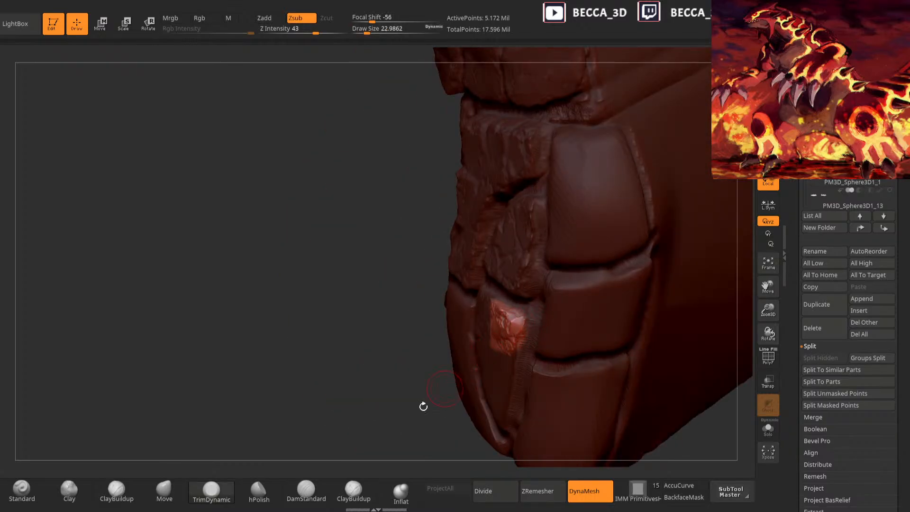
mouse_move(372, 430)
left_mouse_down()
mouse_move(184, 333)
mouse_move(501, 314)
left_mouse_up()
left_click_drag(615, 318, 528, 353)
Mask off the lower side stone's lower half, build it up with Clay at a draw size of about 47, trim it with TrimDynamic and clear the mask
mouse_move(448, 308)
left_mouse_down("ctrl")
mouse_move(450, 301)
mouse_move(457, 379)
mouse_move(493, 311)
mouse_move(474, 332)
mouse_move(469, 387)
left_mouse_up("ctrl")
left_click(606, 261, "ctrl")
left_click(70, 489)
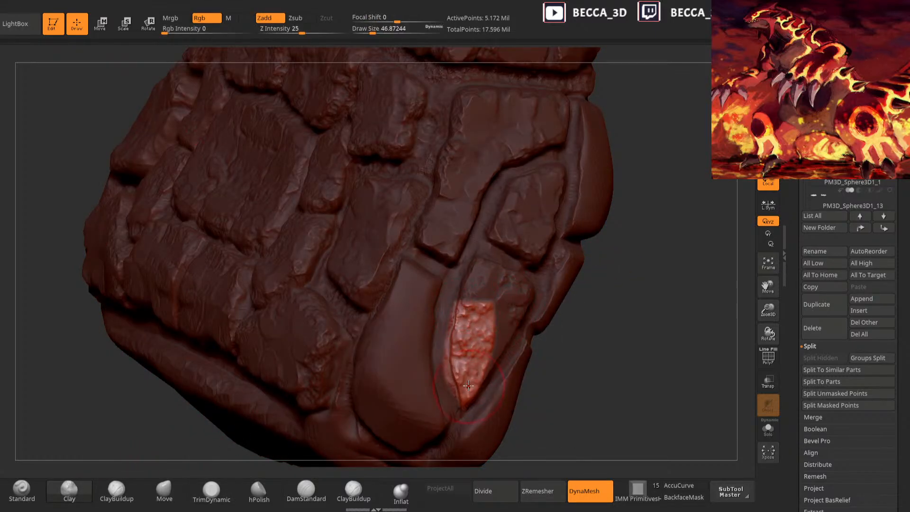
left_click(229, 497)
key("space")
left_click(475, 326)
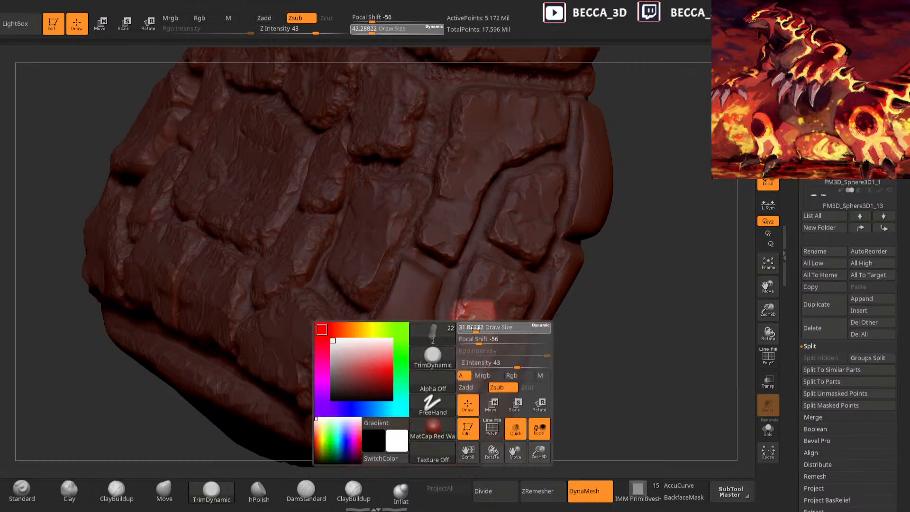
left_click(70, 488)
key("space")
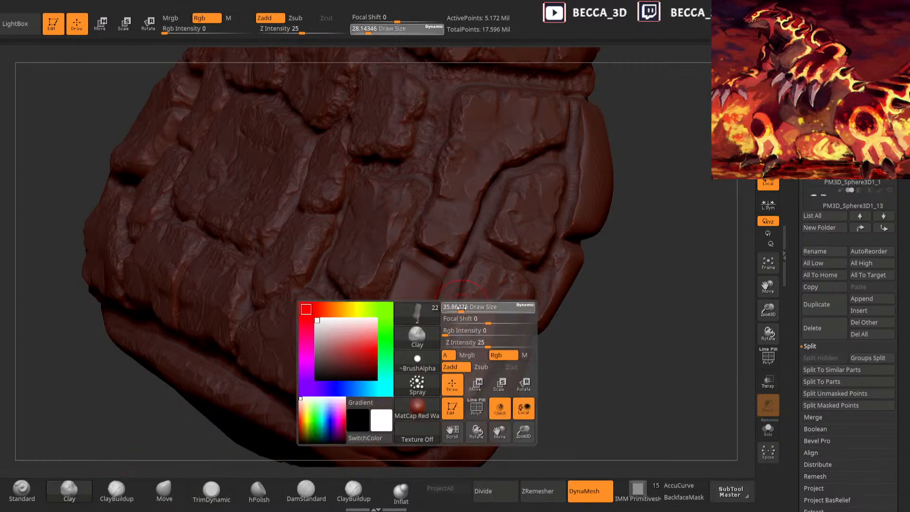
left_click(212, 492)
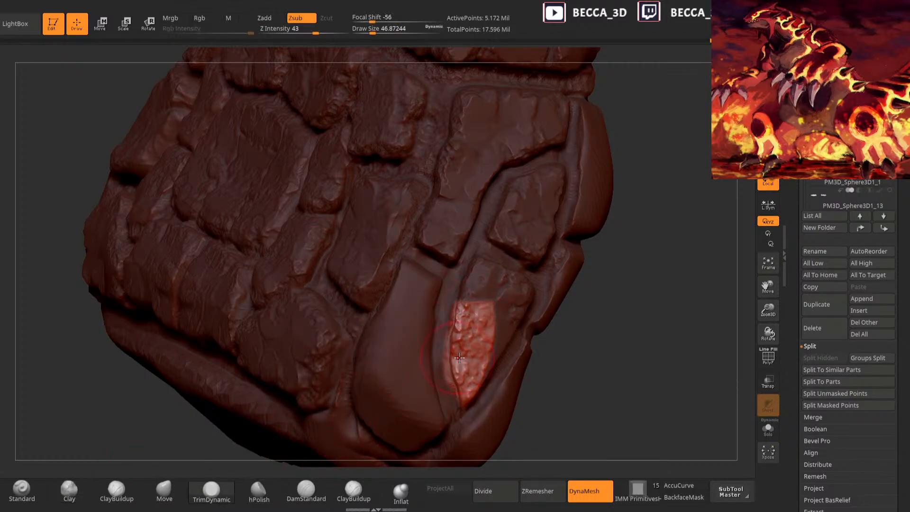
key("space")
mouse_move(614, 314)
left_mouse_down("alt")
mouse_move(577, 255)
mouse_move(561, 256)
left_mouse_up("alt")
left_click(590, 278)
left_click_drag(630, 281, 645, 298, "ctrl")
Isolate the lower side stone's pointed portion, roughen it with Clay at a draw size of about 36, flatten it with TrimDynamic and clear the mask
left_click_drag(654, 255, 622, 266)
left_click(127, 493)
mouse_move(444, 351)
left_mouse_down("ctrl")
mouse_move(447, 363)
mouse_move(502, 328)
mouse_move(492, 281)
mouse_move(439, 278)
mouse_move(432, 301)
left_mouse_up("ctrl")
left_click(627, 302, "ctrl")
left_click_drag(630, 309, 583, 318)
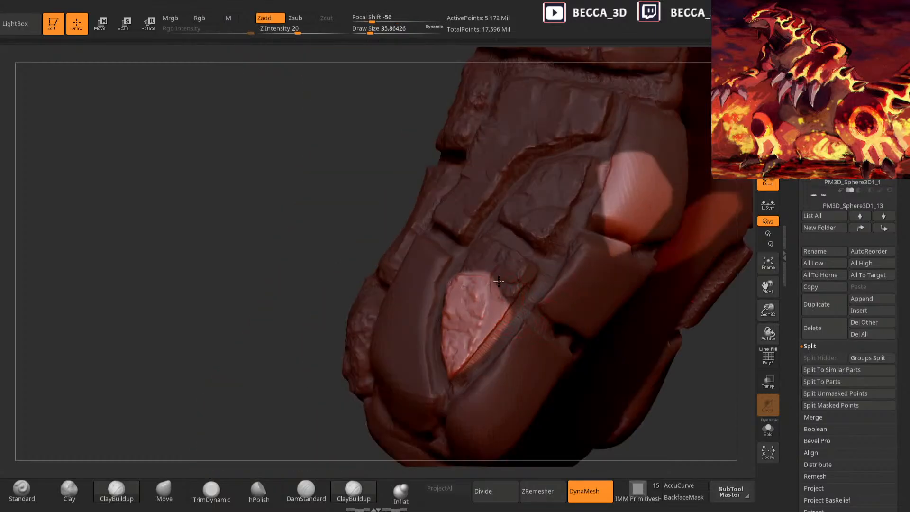
left_click(70, 490)
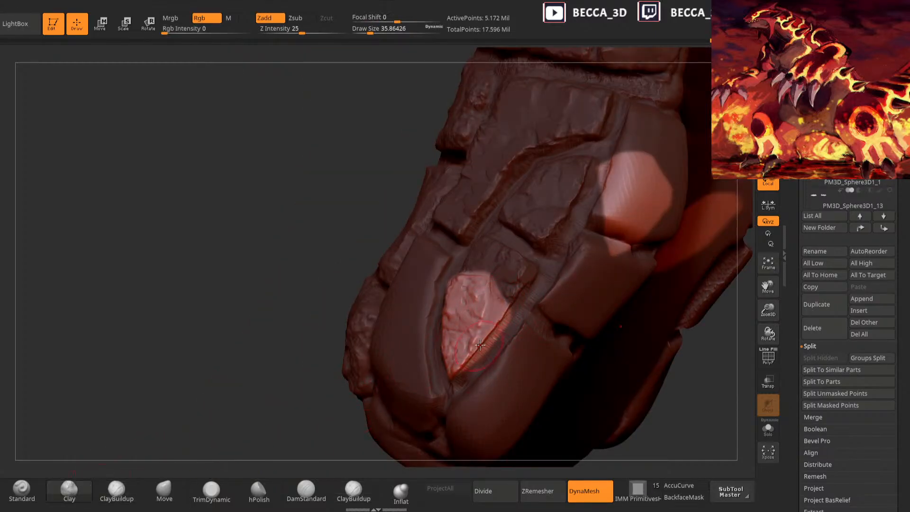
left_click_drag(483, 324, 493, 290)
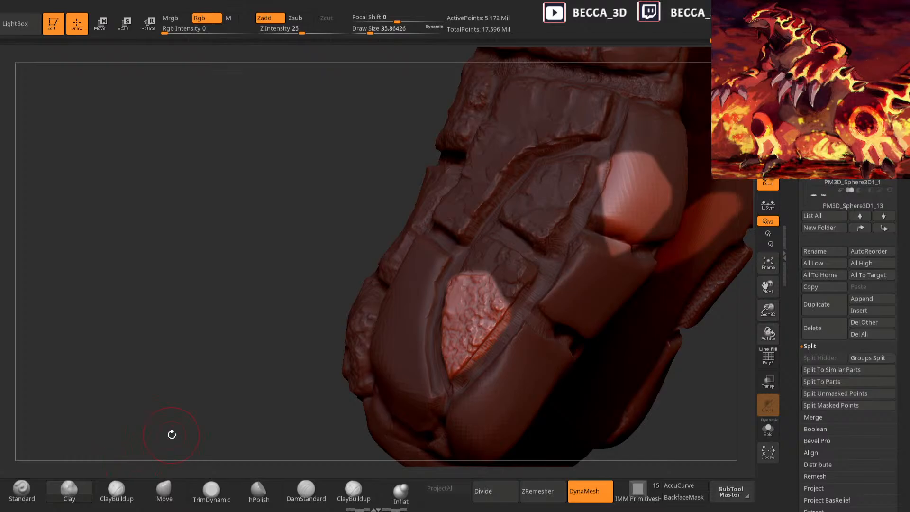
left_click(211, 490)
mouse_move(222, 431)
left_mouse_down()
mouse_move(236, 453)
mouse_move(243, 445)
left_mouse_up()
left_click_drag(567, 295, 620, 301)
left_click_drag(477, 291, 459, 306)
left_click_drag(591, 341, 602, 334, "ctrl")
Chip the lower side stone's edges and tip with TrimDynamic at a draw size of about 21 and a focal shift of -73
left_click_drag(602, 334, 528, 323)
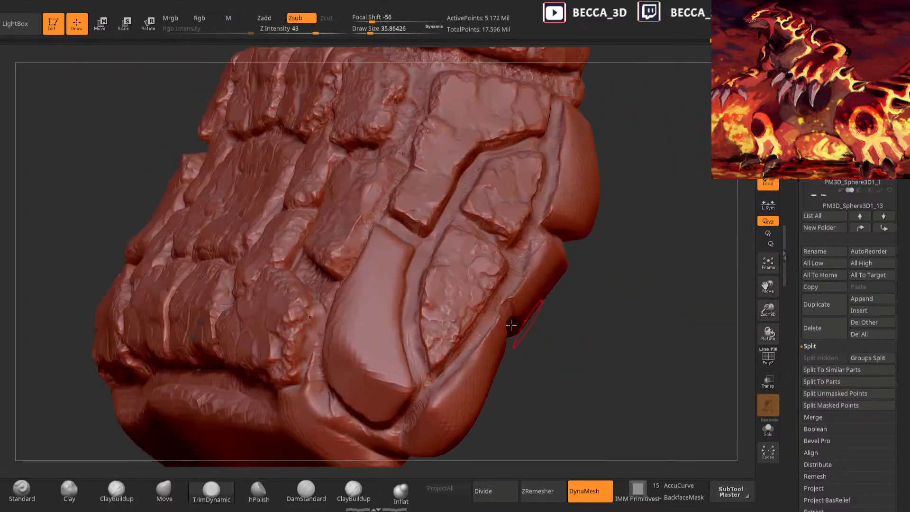
key("space")
left_click_drag(437, 351, 430, 351)
right_click_drag(433, 332, 431, 365)
key("space")
mouse_move(443, 359)
left_mouse_down()
mouse_move(436, 363)
mouse_move(469, 338)
left_mouse_up()
key("space")
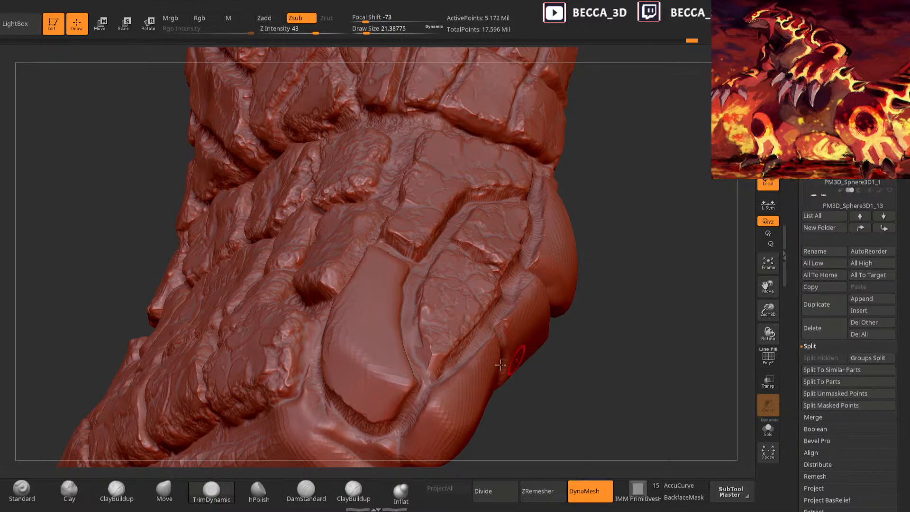
Isolate the lower side stone's tip, roughen it with Clay at a draw size of about 30, trim it with TrimDynamic and clear the mask
mouse_move(599, 269)
left_mouse_down()
mouse_move(586, 332)
mouse_move(426, 304)
mouse_move(475, 332)
mouse_move(525, 301)
mouse_move(407, 377)
mouse_move(421, 366)
left_mouse_up()
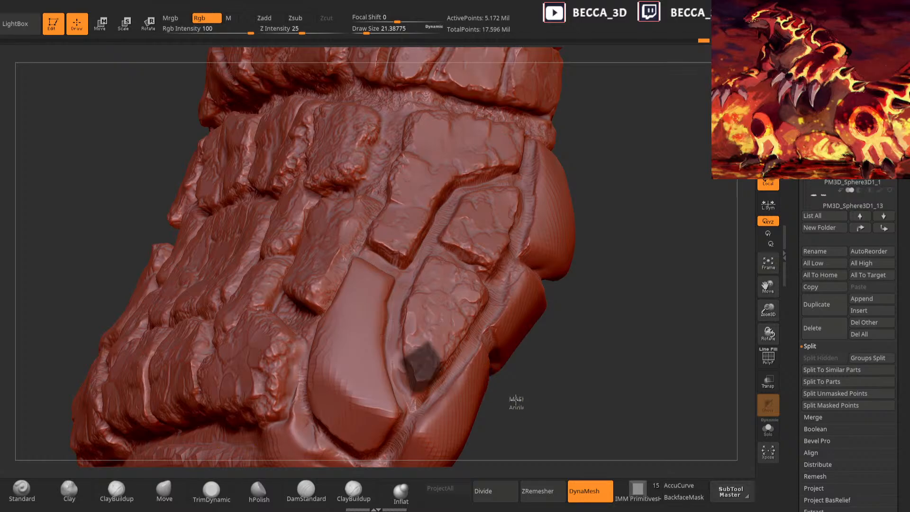
left_click(516, 401, "ctrl")
key("space")
left_click_drag(507, 352, 505, 351)
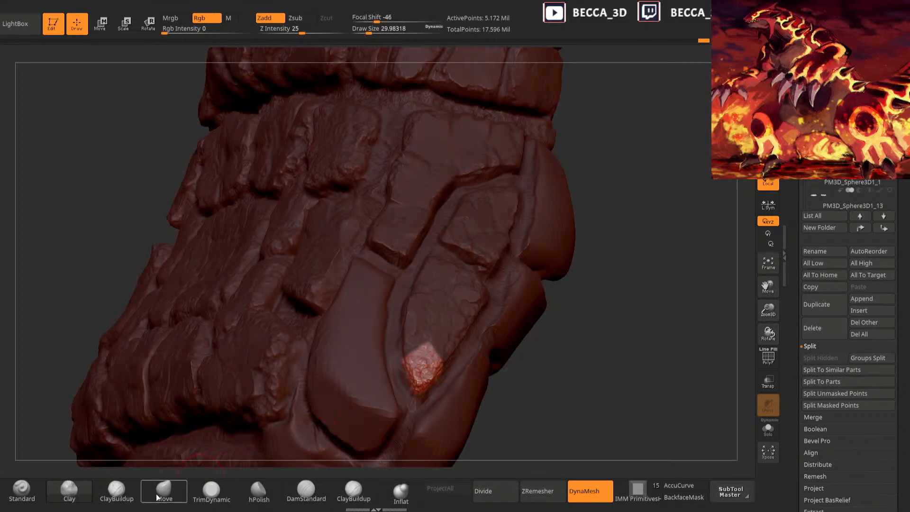
left_click(212, 492)
left_click_drag(541, 372, 467, 353, "ctrl")
Carve cracks across the lower side stone with DamStandard at a draw size of about 11
left_click(308, 493)
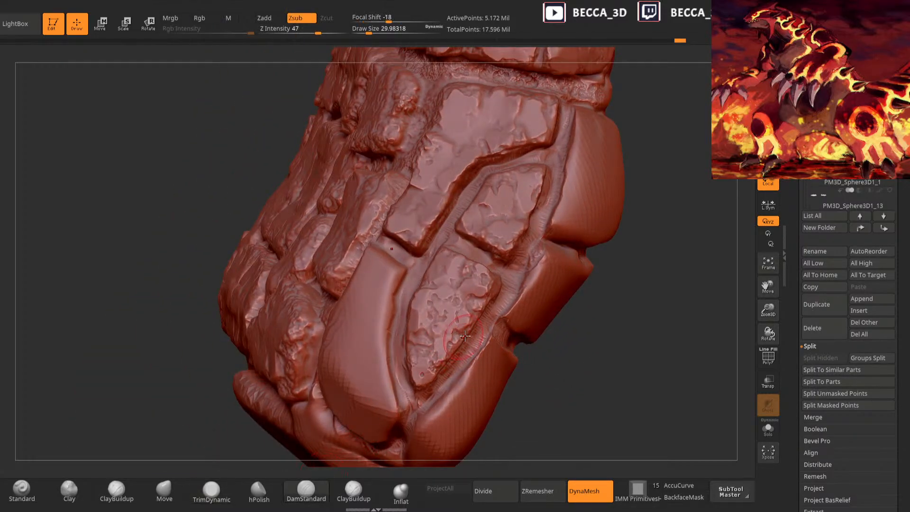
key("space")
left_click(458, 316)
mouse_move(590, 291)
left_mouse_down()
mouse_move(597, 307)
mouse_move(661, 311)
left_mouse_up()
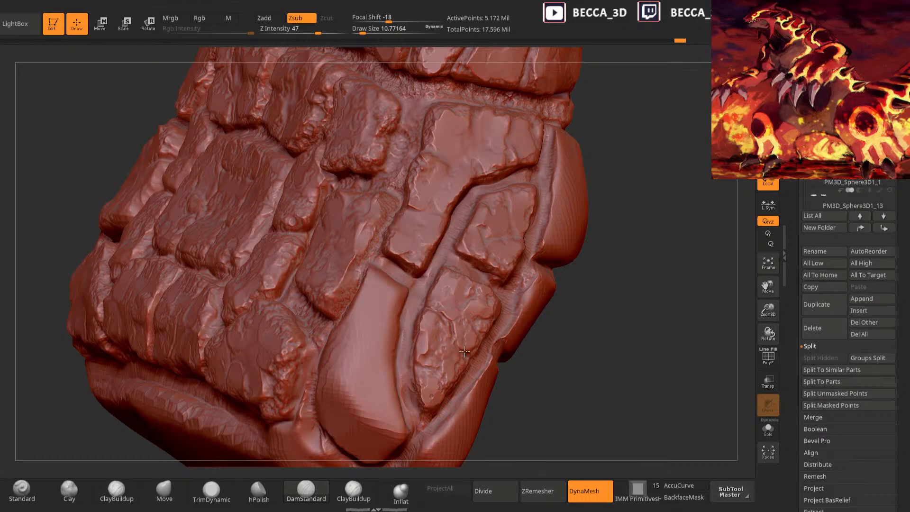
mouse_move(424, 305)
left_mouse_down()
mouse_move(575, 264)
mouse_move(489, 337)
mouse_move(589, 315)
mouse_move(597, 341)
mouse_move(624, 366)
mouse_move(610, 356)
mouse_move(618, 374)
mouse_move(590, 364)
left_mouse_up()
Swell the detailed side plate stones and their edges with Inflat at a draw size of about 59 and Z intensity 10
mouse_move(527, 375)
left_mouse_down("alt")
mouse_move(536, 384)
mouse_move(524, 422)
left_mouse_up("alt")
left_click(401, 492)
key("space")
left_click_drag(483, 264, 495, 264)
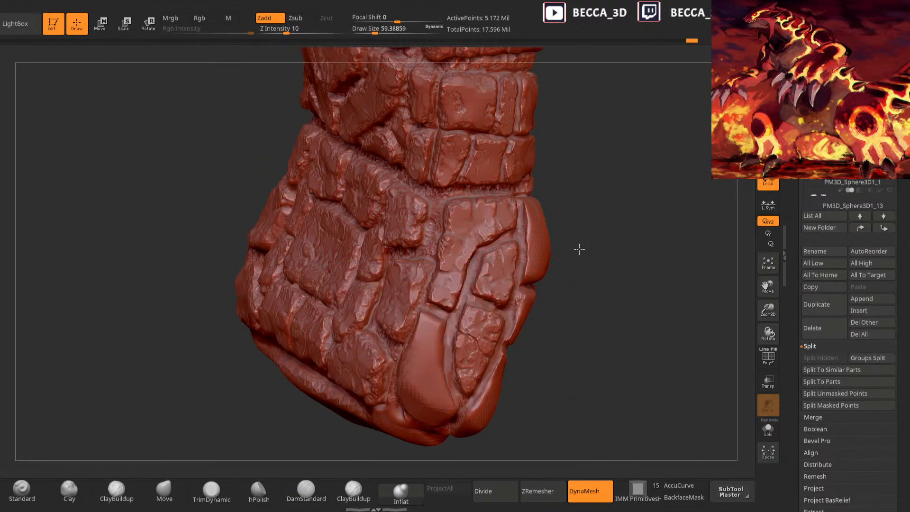
left_click_drag(579, 249, 564, 266)
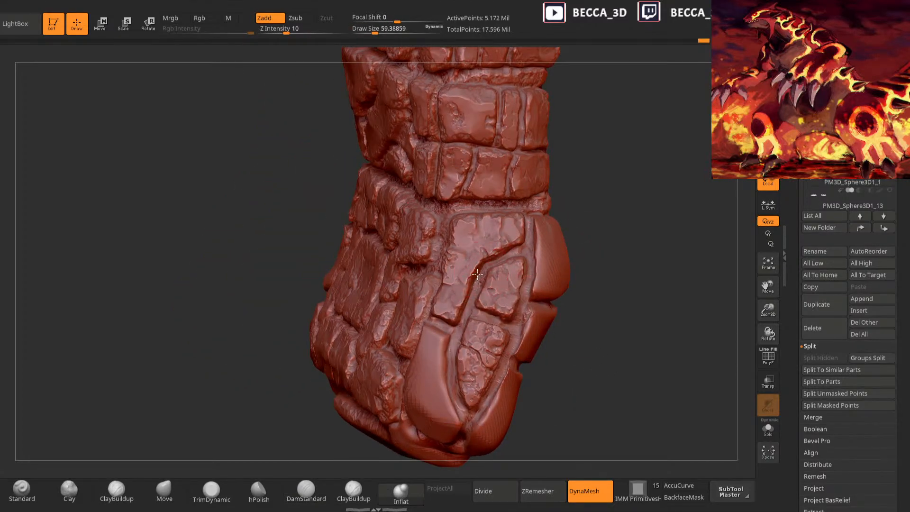
left_click_drag(476, 287, 500, 259)
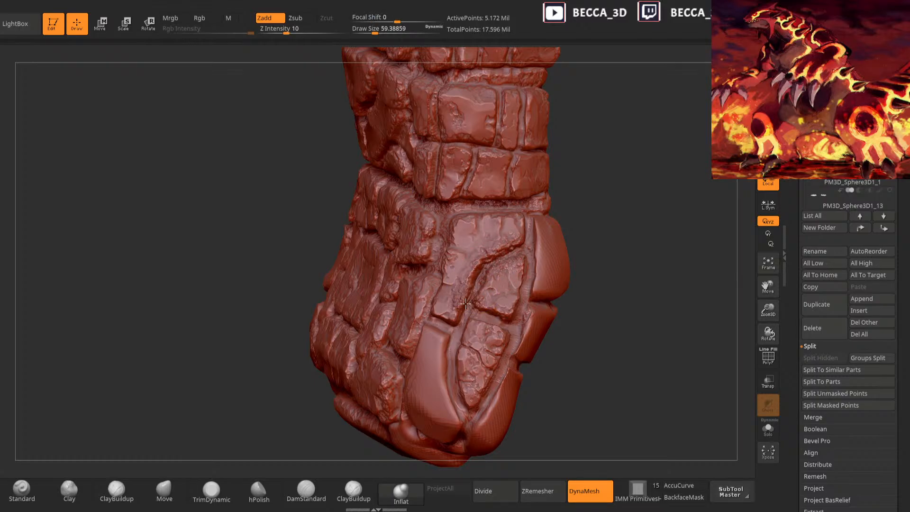
mouse_move(564, 269)
left_mouse_down()
mouse_move(485, 271)
mouse_move(465, 298)
left_mouse_up()
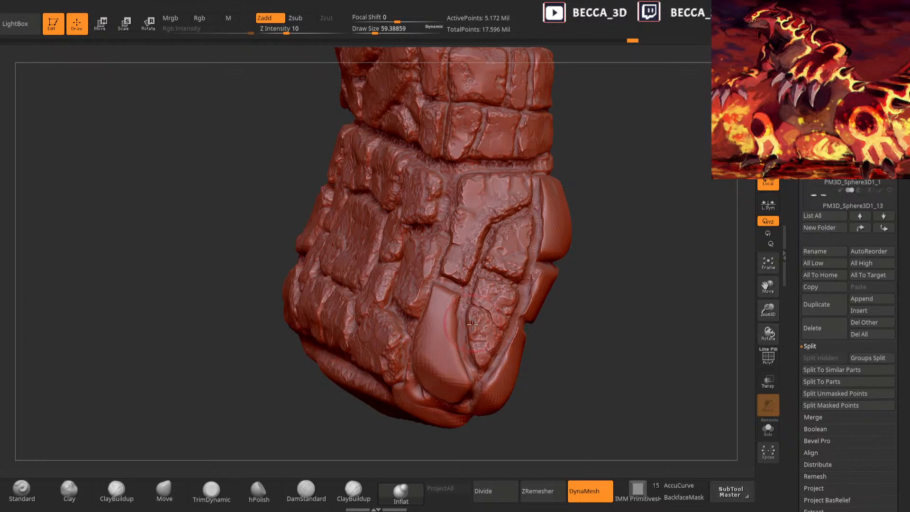
left_click_drag(575, 304, 534, 311)
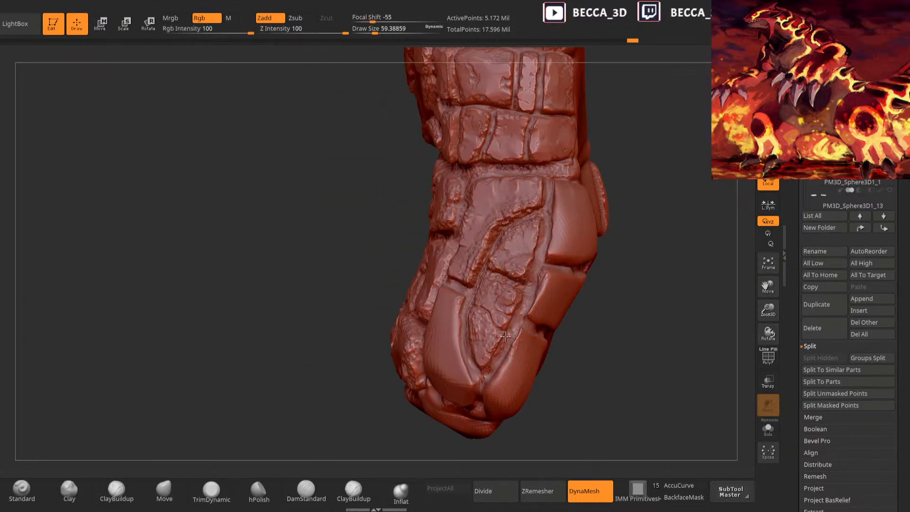
left_click_drag(671, 235, 504, 285)
mouse_move(445, 263)
left_mouse_down()
mouse_move(470, 257)
mouse_move(497, 274)
left_mouse_up()
Puff up the stones of the armour bands above the side plate with Inflat at a draw size of about 59
left_click_drag(650, 204, 634, 275, "alt")
left_click_drag(651, 221, 617, 240)
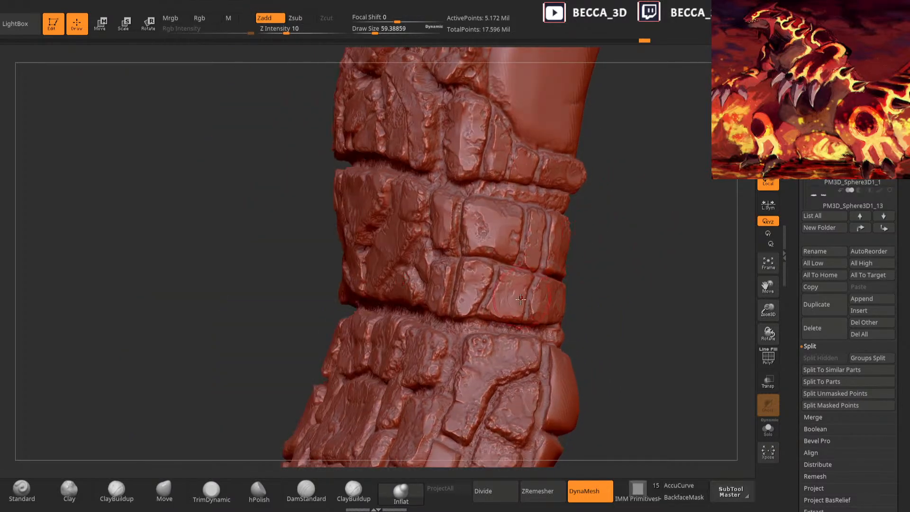
left_click_drag(511, 317, 493, 323, "shift")
mouse_move(616, 248)
left_mouse_down("alt")
mouse_move(562, 290)
mouse_move(462, 284)
mouse_move(479, 311)
left_mouse_up("alt")
left_click_drag(607, 298, 536, 313)
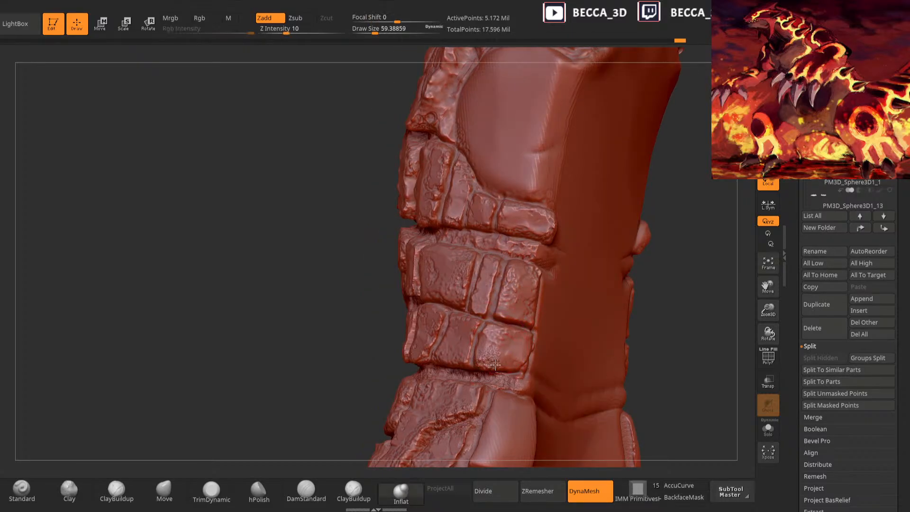
left_click(212, 492)
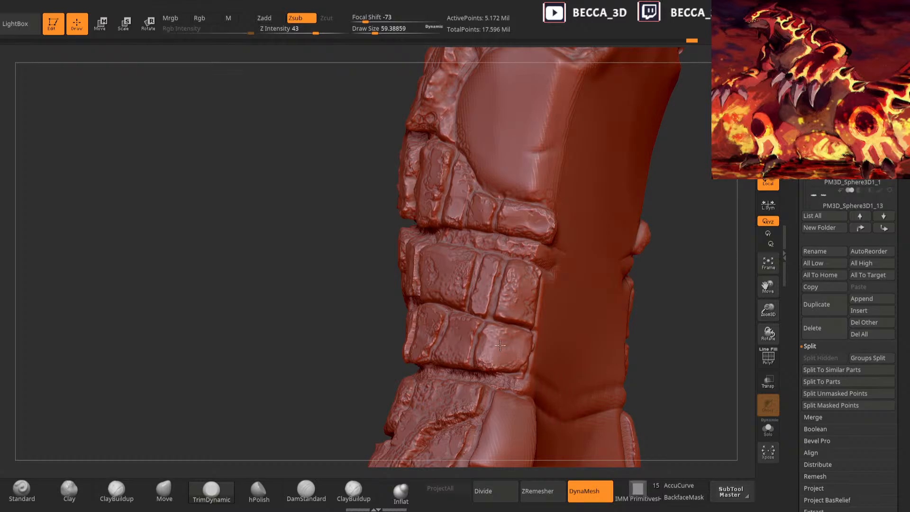
key("b")
key("i")
key("n")
left_click_drag(366, 428, 465, 351)
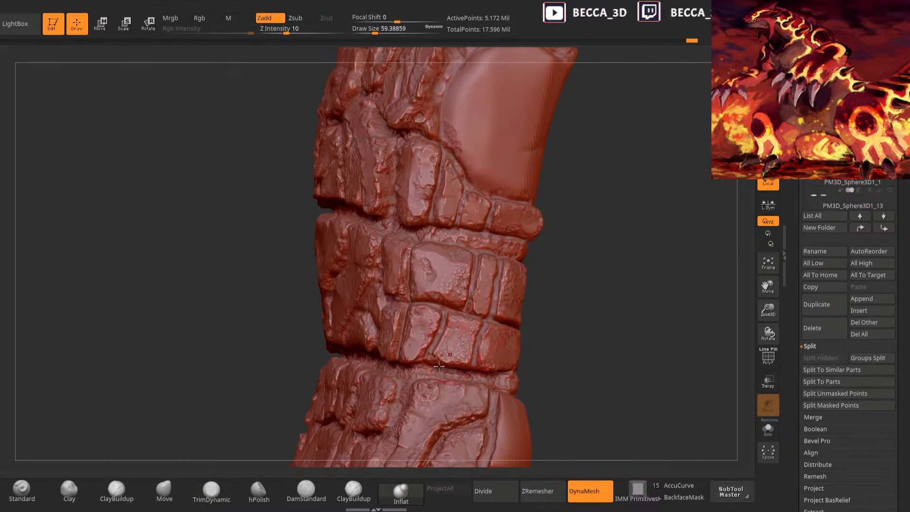
Deepen the grooves between the small plates on the side of the armour piece with DamStandard at a draw size of about 21
left_click(308, 491)
key("space")
left_click_drag(575, 269, 505, 279)
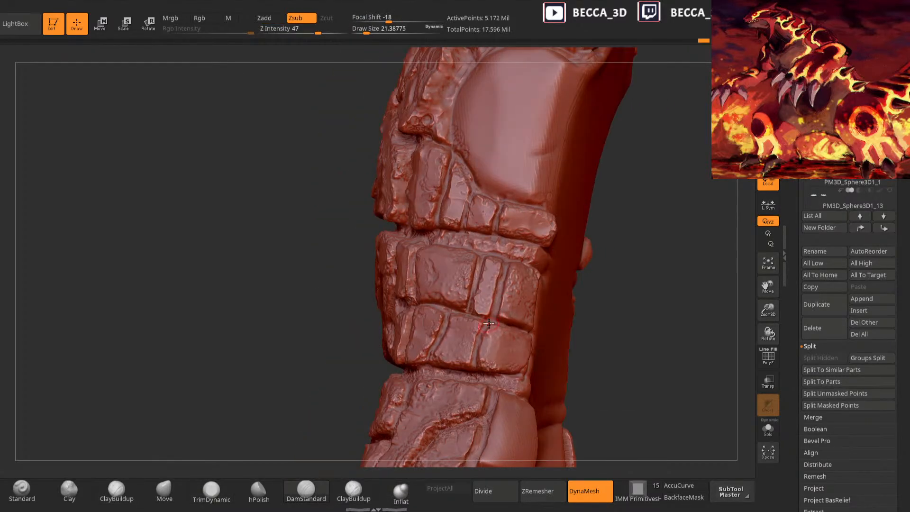
left_click_drag(539, 307, 476, 359)
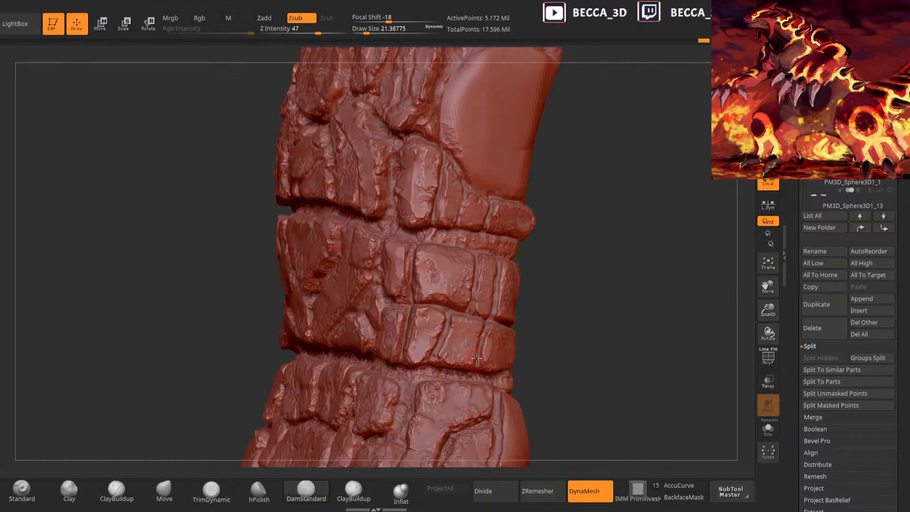
Isolate the upper end of the smooth corner plate with an inverted mask, then roughen it with Clay at draw size about 42 and TrimDynamic
mouse_move(604, 303)
left_mouse_down("alt")
mouse_move(612, 279)
mouse_move(661, 404)
left_mouse_up("alt")
mouse_move(597, 218)
left_mouse_down()
mouse_move(606, 250)
mouse_move(650, 254)
mouse_move(600, 244)
mouse_move(618, 270)
mouse_move(606, 233)
mouse_move(604, 286)
mouse_move(627, 262)
mouse_move(614, 305)
mouse_move(582, 343)
left_mouse_up()
left_click(116, 491)
left_click(70, 491)
key("space")
left_click(614, 231)
left_click_drag(612, 235, 574, 246)
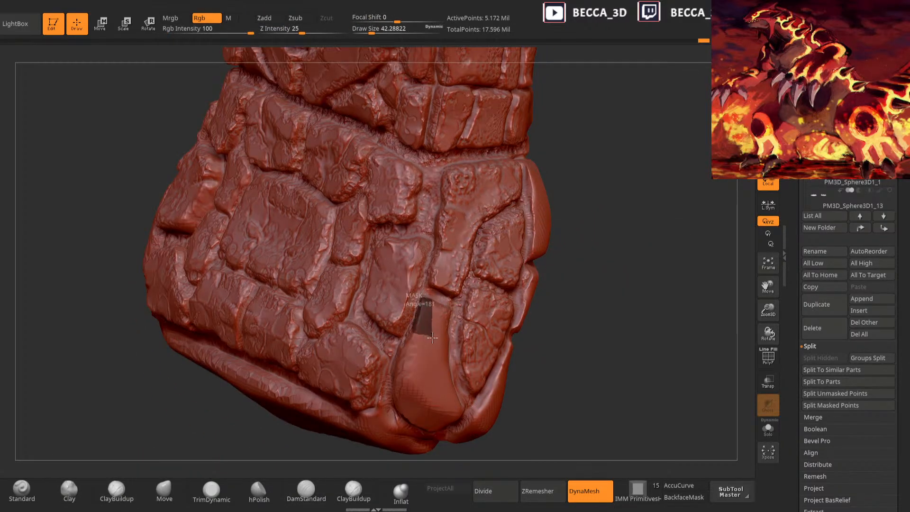
left_click(582, 263, "ctrl")
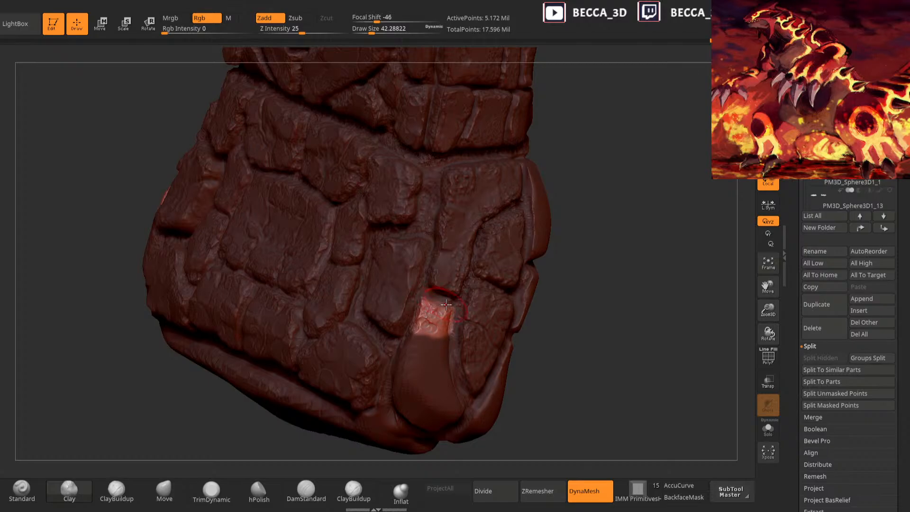
key("ctrl")
left_click(211, 489)
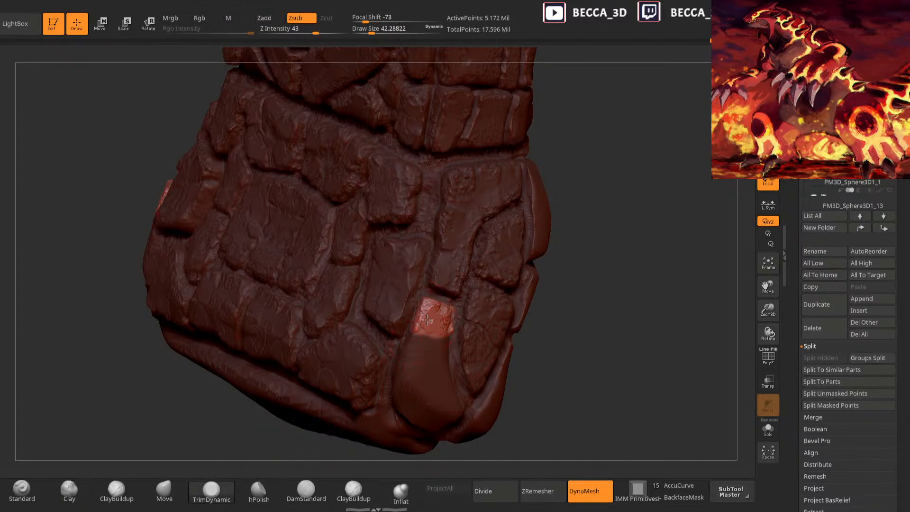
Mask the section just below on the corner plate, invert the mask, build it up with Clay and chip it with TrimDynamic
left_click(118, 490)
mouse_move(628, 252)
left_mouse_down("ctrl")
mouse_move(624, 264)
mouse_move(562, 279)
left_mouse_up("ctrl")
mouse_move(419, 326)
left_mouse_down("ctrl")
mouse_move(398, 345)
mouse_move(431, 338)
mouse_move(419, 339)
mouse_move(421, 350)
left_mouse_up("ctrl")
left_click(513, 291, "ctrl")
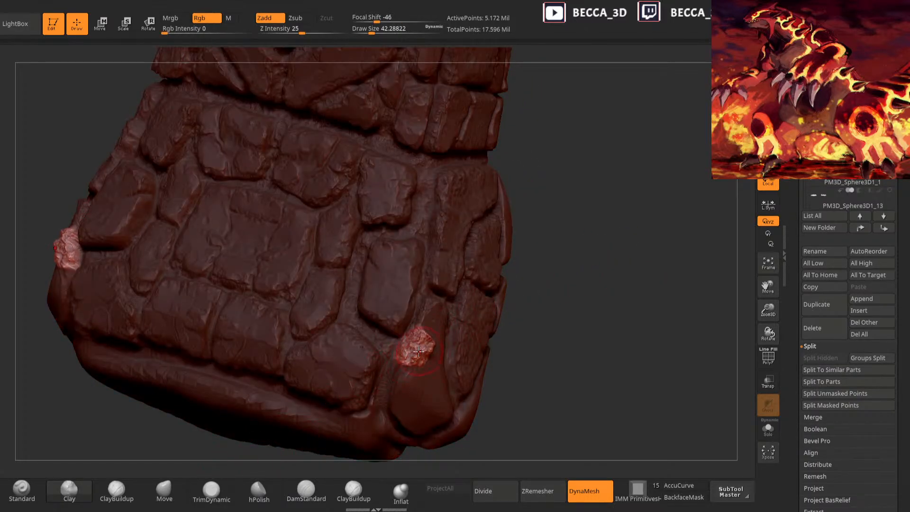
left_click(211, 490)
Clear the mask, isolate the lower middle of the corner plate's inner edge, then build it up with Clay and chisel it with TrimDynamic
mouse_move(538, 305)
left_mouse_down("ctrl")
mouse_move(551, 315)
mouse_move(576, 309)
left_mouse_up("ctrl")
mouse_move(415, 367)
left_mouse_down("ctrl")
mouse_move(419, 406)
mouse_move(429, 388)
left_mouse_up("ctrl")
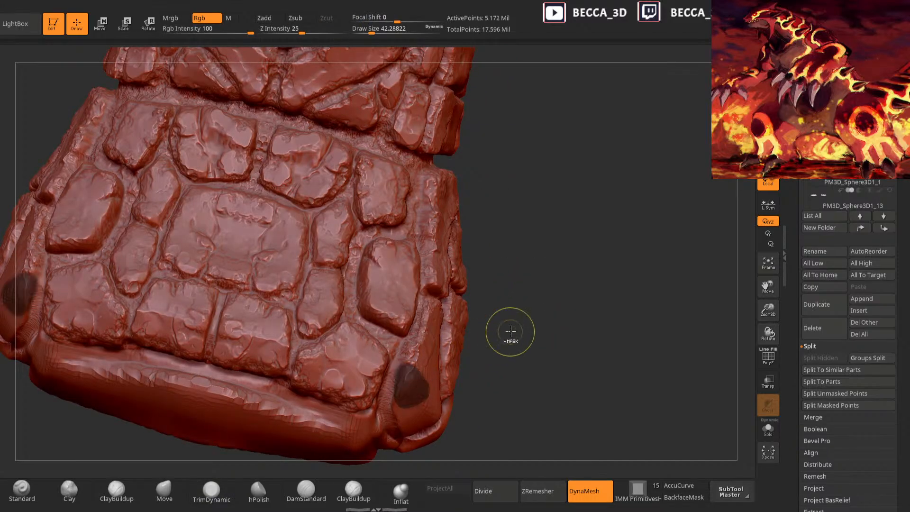
left_click(511, 332, "ctrl")
left_click(69, 490)
left_click_drag(521, 328, 527, 288)
left_click_drag(410, 340, 414, 369)
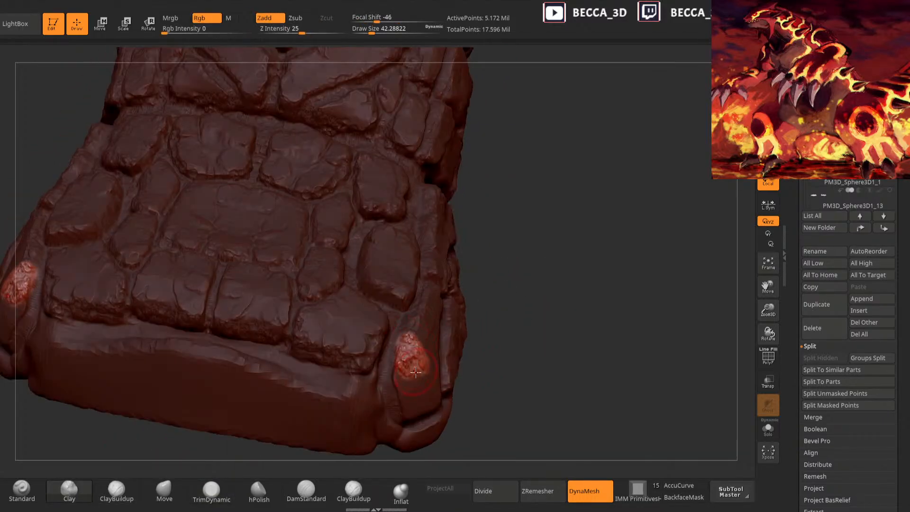
left_click(211, 491)
mouse_move(496, 304)
left_mouse_down()
mouse_move(434, 320)
mouse_move(420, 366)
left_mouse_up()
Isolate the corner plate's lowest tip with a mask, add rough Clay volume, flatten it with TrimDynamic and clear the mask
left_click_drag(667, 273, 676, 292, "ctrl")
mouse_move(676, 292)
left_mouse_down()
mouse_move(671, 247)
mouse_move(661, 241)
left_mouse_up()
mouse_move(404, 382)
left_mouse_down("ctrl")
mouse_move(445, 408)
mouse_move(427, 379)
left_mouse_up("ctrl")
left_click(535, 428, "ctrl")
left_click(69, 490)
mouse_move(577, 403)
left_mouse_down()
mouse_move(580, 388)
mouse_move(443, 393)
left_mouse_up()
left_click_drag(413, 367, 438, 385)
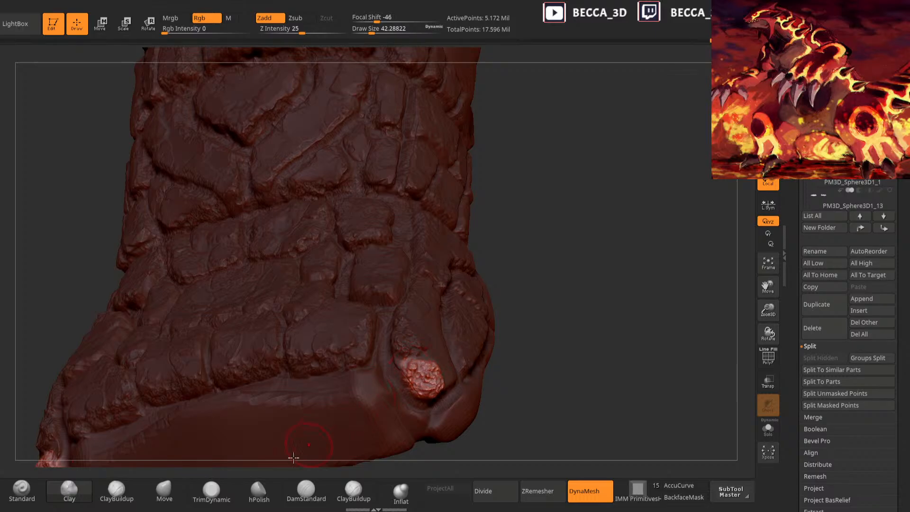
left_click(211, 491)
mouse_move(528, 285)
left_mouse_down()
mouse_move(435, 370)
mouse_move(508, 437)
mouse_move(407, 365)
left_mouse_up()
key("ctrl+shift+a")
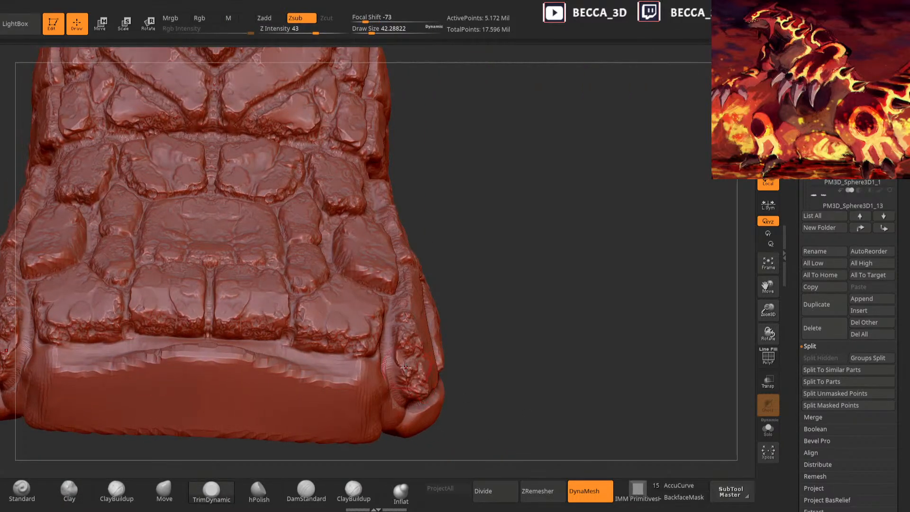
left_click_drag(522, 302, 428, 440)
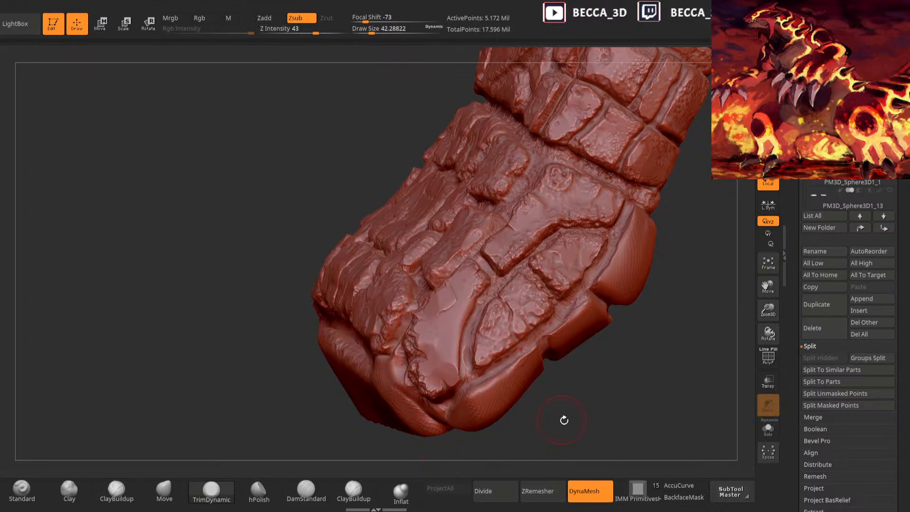
Isolate the lower outer edge of the corner plate with an inverted mask, then roughen it using Clay and TrimDynamic
left_click_drag(563, 420, 524, 401)
left_click_drag(447, 382, 462, 285, "ctrl")
left_click(317, 405, "ctrl")
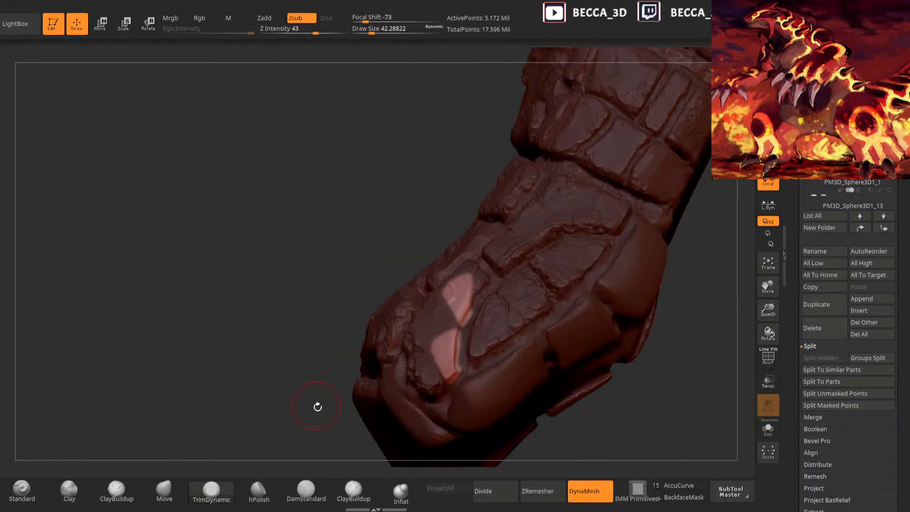
left_click_drag(316, 404, 395, 380)
left_click_drag(483, 279, 491, 319, "ctrl")
left_click(71, 492)
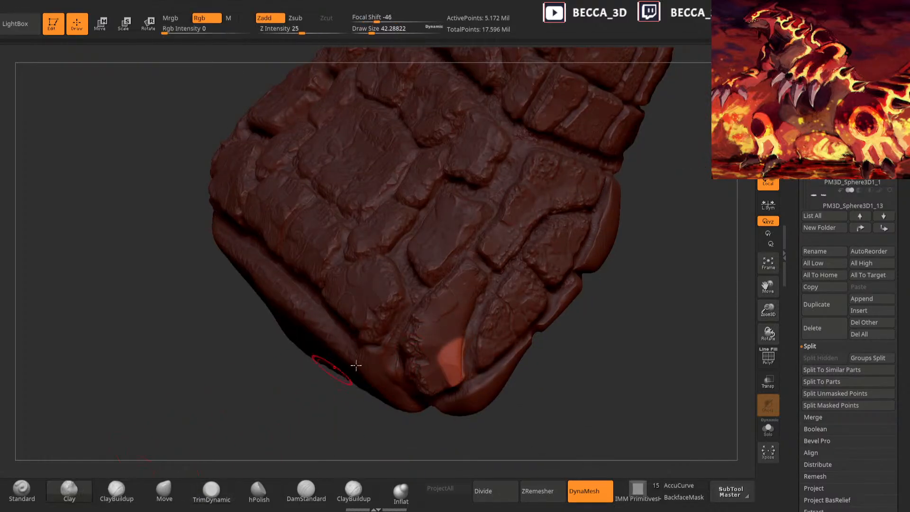
left_click_drag(463, 356, 458, 372)
mouse_move(396, 429)
left_mouse_down()
mouse_move(309, 438)
mouse_move(417, 417)
left_mouse_up()
left_click(212, 492)
left_click_drag(478, 403, 470, 371)
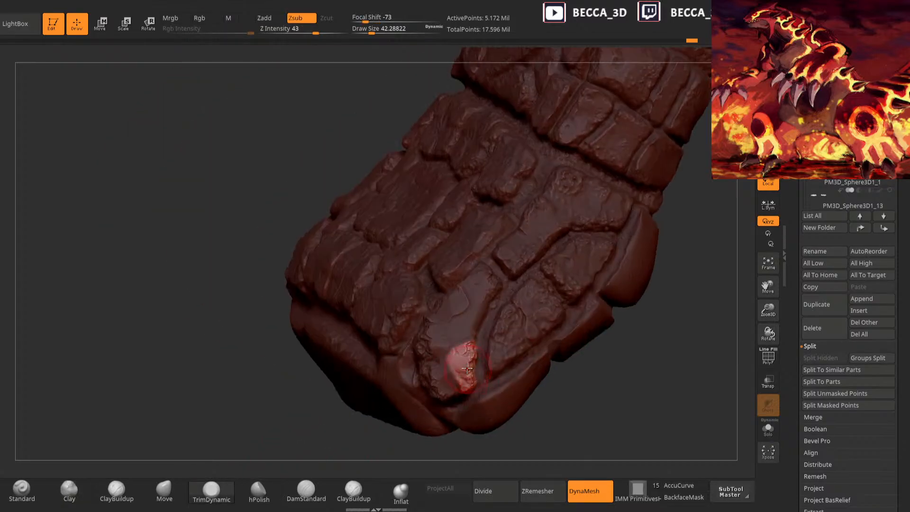
Mask the middle of the corner plate's outer edge, invert the mask, roughen it with Clay and TrimDynamic, and clear the mask
left_click_drag(318, 417, 334, 429, "ctrl")
left_click_drag(478, 319, 468, 317, "ctrl")
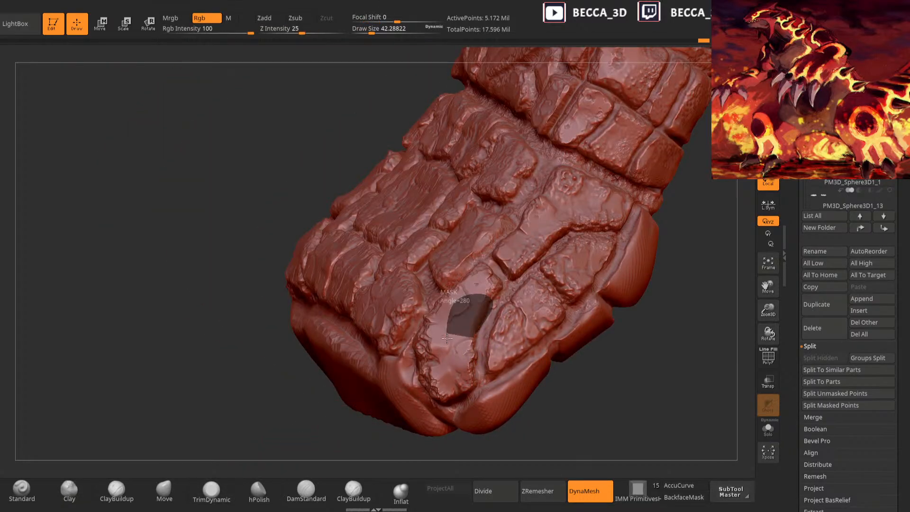
left_click(70, 491)
left_click(198, 410, "ctrl")
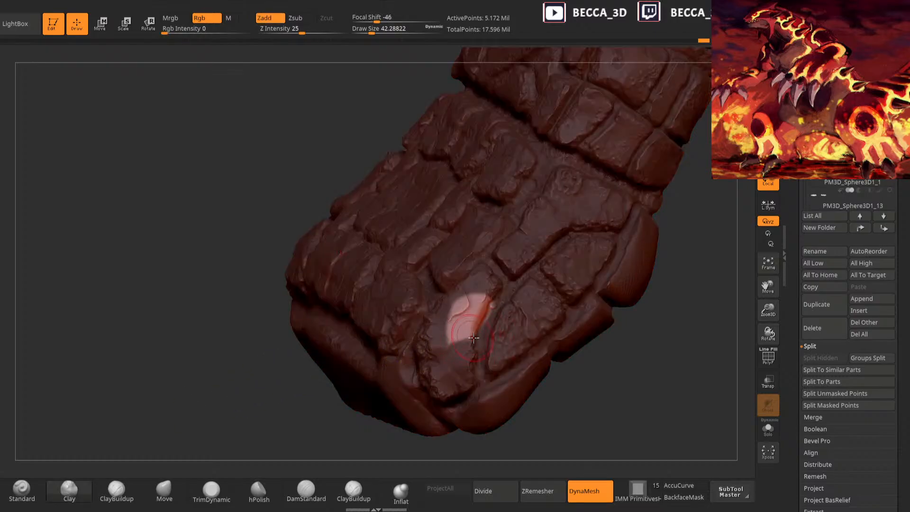
left_click(211, 490)
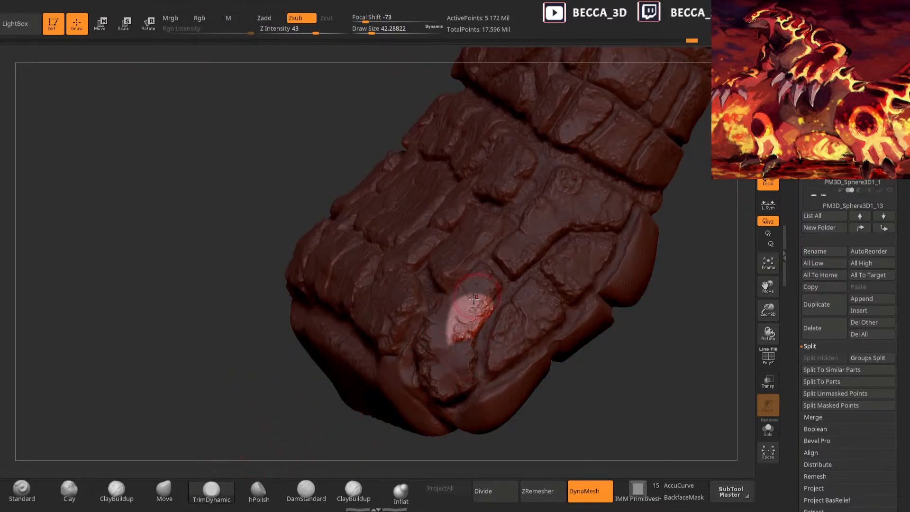
mouse_move(583, 380)
left_mouse_down("ctrl")
mouse_move(614, 394)
mouse_move(602, 372)
mouse_move(615, 394)
mouse_move(609, 415)
mouse_move(600, 408)
mouse_move(539, 444)
mouse_move(484, 350)
left_mouse_up("ctrl")
Swell the corner plate and neighbouring stone plates with the Inflat brush, raising the draw size to about 70
key("b")
key("i")
key("n")
key("space")
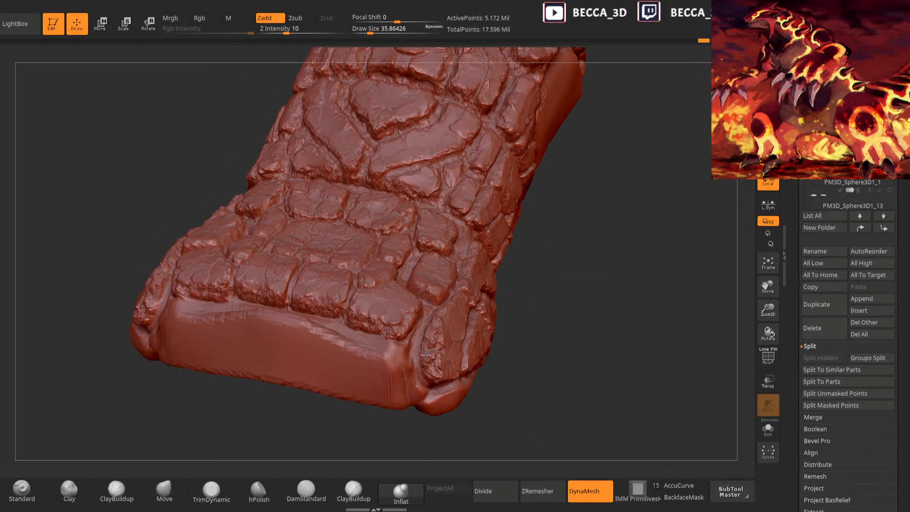
mouse_move(428, 333)
left_mouse_down()
mouse_move(541, 296)
mouse_move(471, 321)
left_mouse_up()
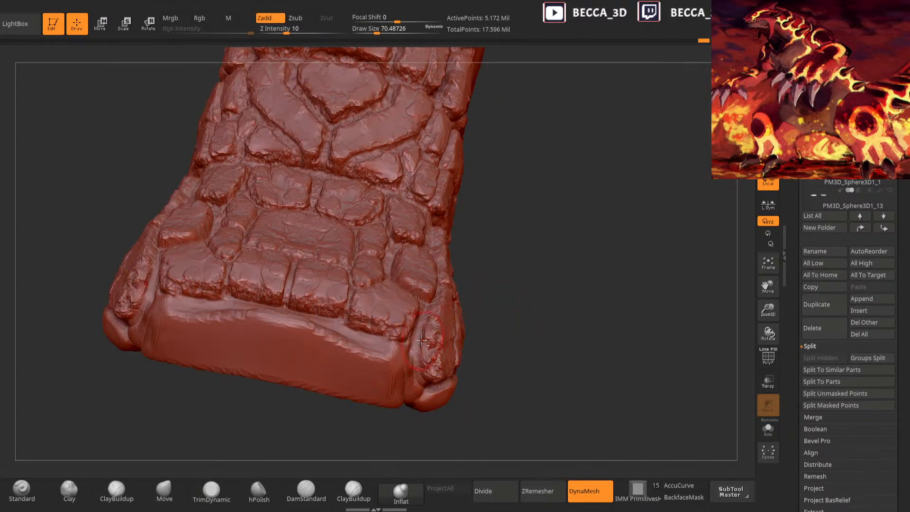
left_click_drag(483, 321, 455, 284)
mouse_move(561, 227)
left_mouse_down()
mouse_move(619, 337)
mouse_move(648, 368)
left_mouse_up()
left_click_drag(421, 352, 429, 325)
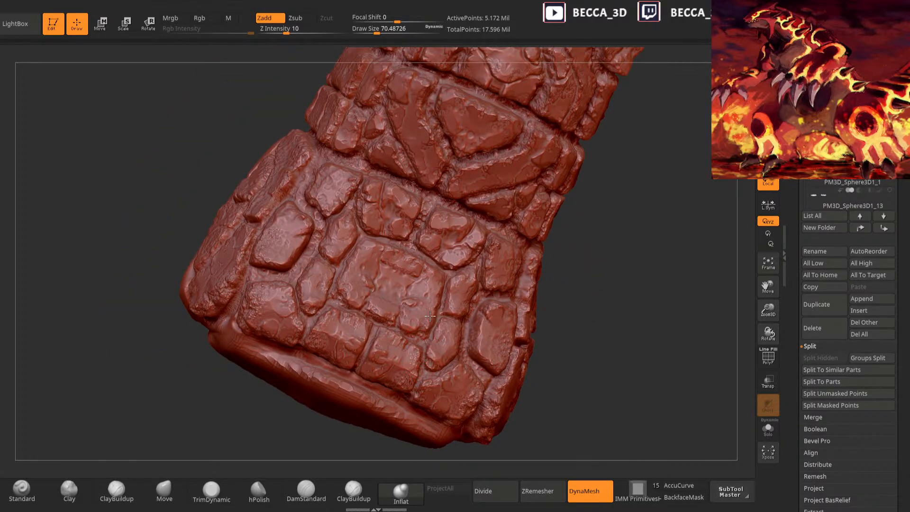
mouse_move(368, 298)
left_mouse_down()
mouse_move(360, 257)
mouse_move(305, 235)
left_mouse_up()
Isolate a slanted patch below the armour's lower corner with an inverted mask and build it up as a rough plate with Clay
mouse_move(560, 247)
left_mouse_down("alt")
mouse_move(569, 246)
mouse_move(593, 334)
mouse_move(591, 393)
mouse_move(583, 395)
mouse_move(690, 315)
left_mouse_up("alt")
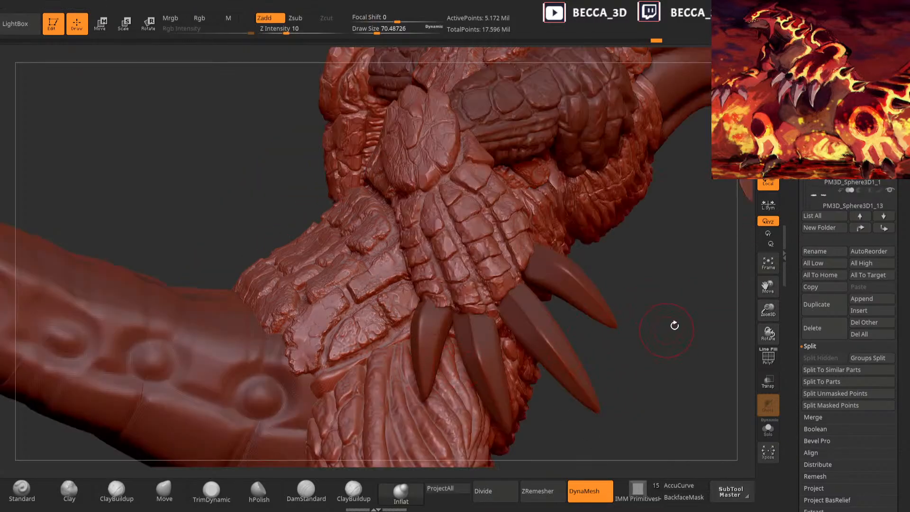
mouse_move(675, 325)
left_mouse_down()
mouse_move(589, 366)
mouse_move(450, 351)
left_mouse_up()
left_click(196, 491)
key("space")
left_click(440, 350)
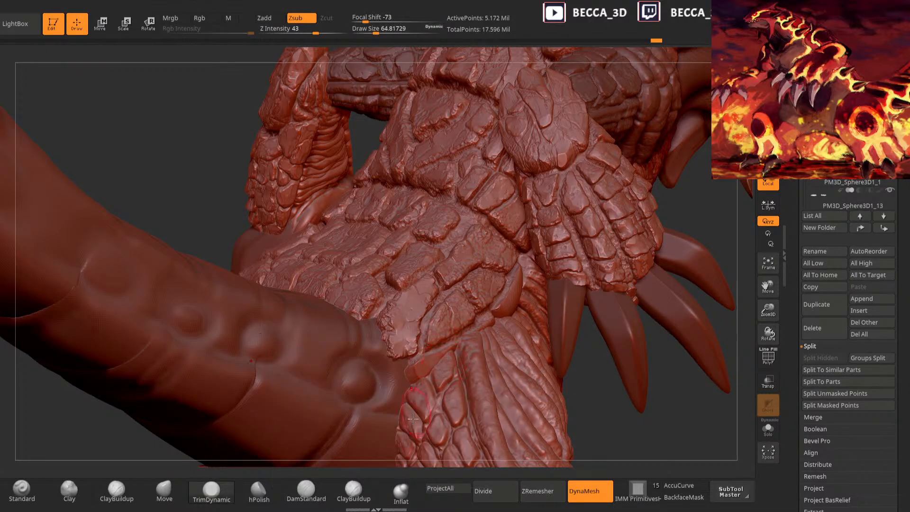
left_click(70, 491)
mouse_move(445, 347)
left_mouse_down("ctrl")
mouse_move(408, 365)
mouse_move(429, 369)
mouse_move(460, 350)
left_mouse_up("ctrl")
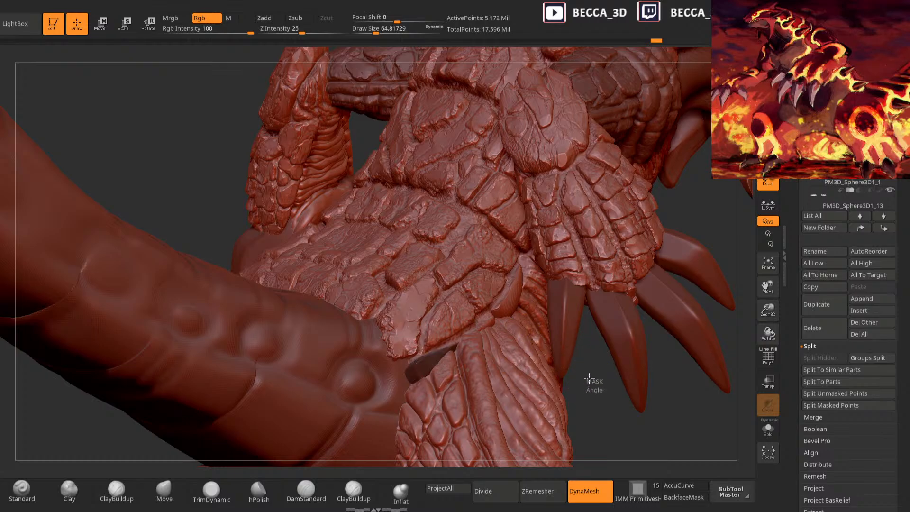
left_click(591, 390, "ctrl")
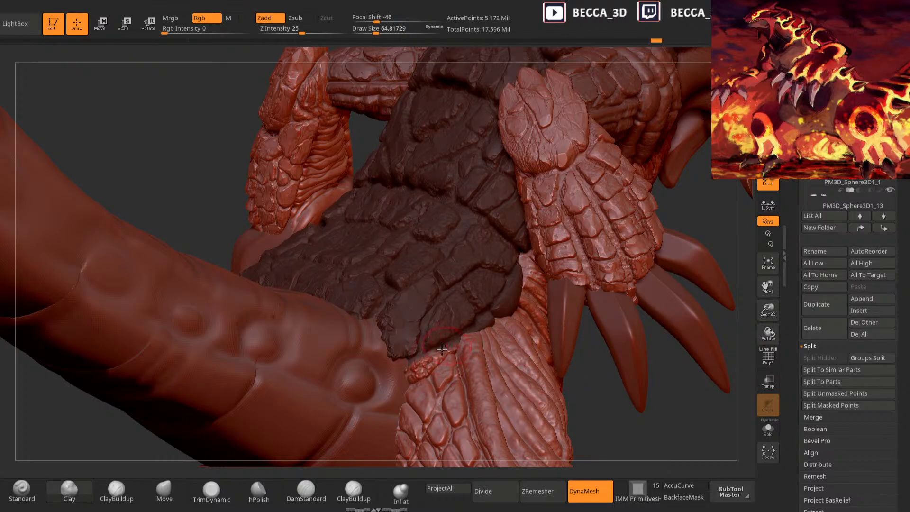
left_click(212, 491)
Adjust the new plate with Move at draw size about 117, flatten it with TrimDynamic at about 54, and clear the mask
left_click(165, 490)
key("space")
left_click_drag(522, 340, 530, 340)
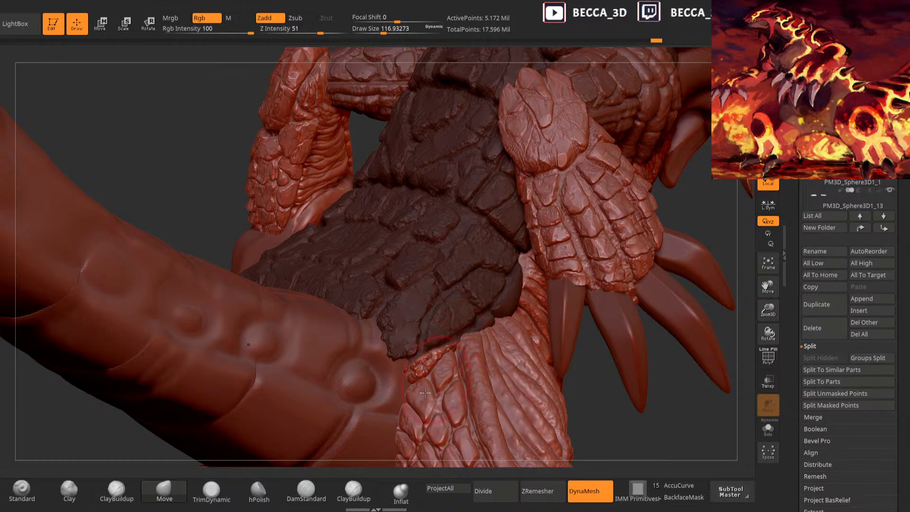
left_click(211, 491)
key("space")
left_click_drag(459, 321, 454, 321)
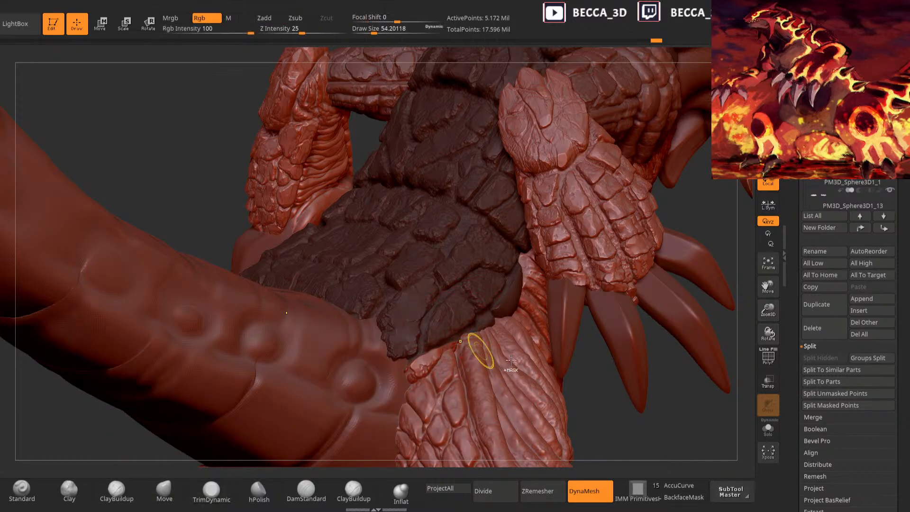
left_click_drag(596, 365, 591, 374, "ctrl")
left_click_drag(580, 370, 558, 408)
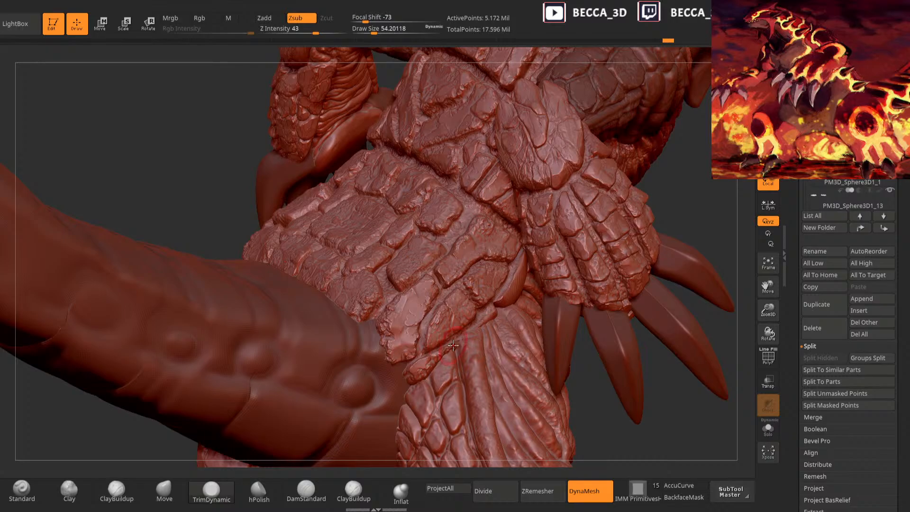
Swell the new plate below the armour's corner with the Inflat brush at a draw size of about 54
key("b")
key("i")
key("n")
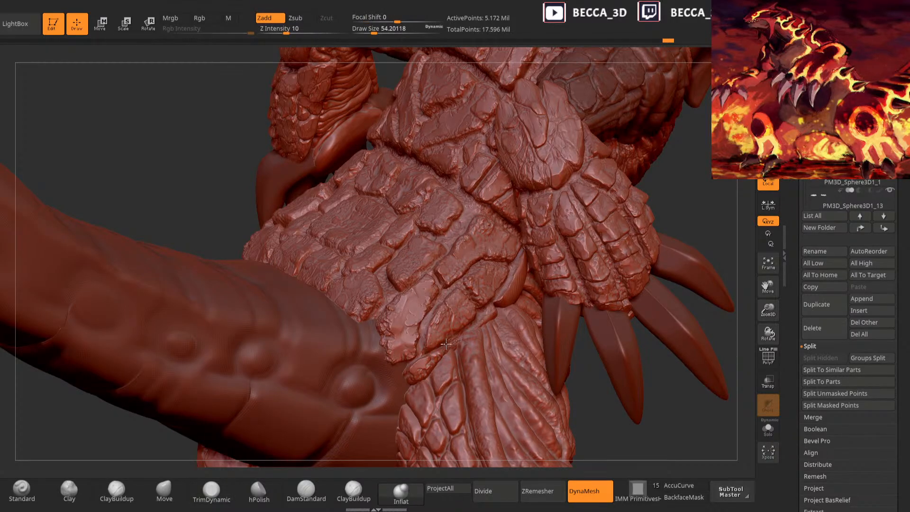
left_click_drag(603, 387, 576, 325)
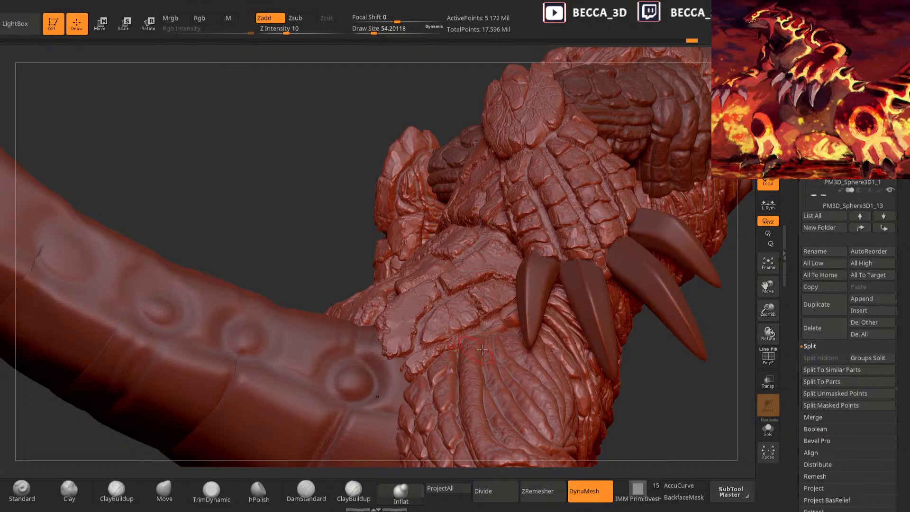
left_click_drag(641, 360, 422, 358)
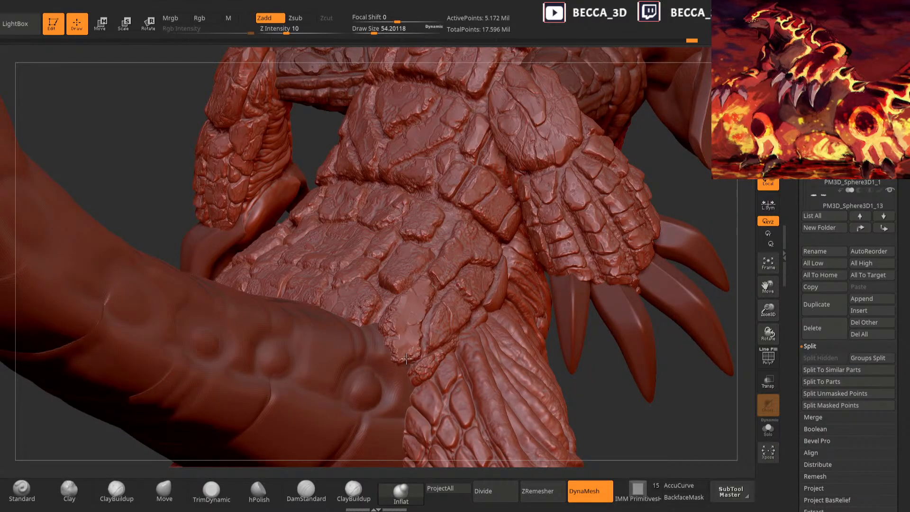
Isolate a small patch at the top of the wrinkled skin with an inverted mask and inflate it at draw size about 86
mouse_move(575, 366)
left_mouse_down()
mouse_move(503, 326)
mouse_move(488, 334)
left_mouse_up()
left_click(623, 391, "ctrl")
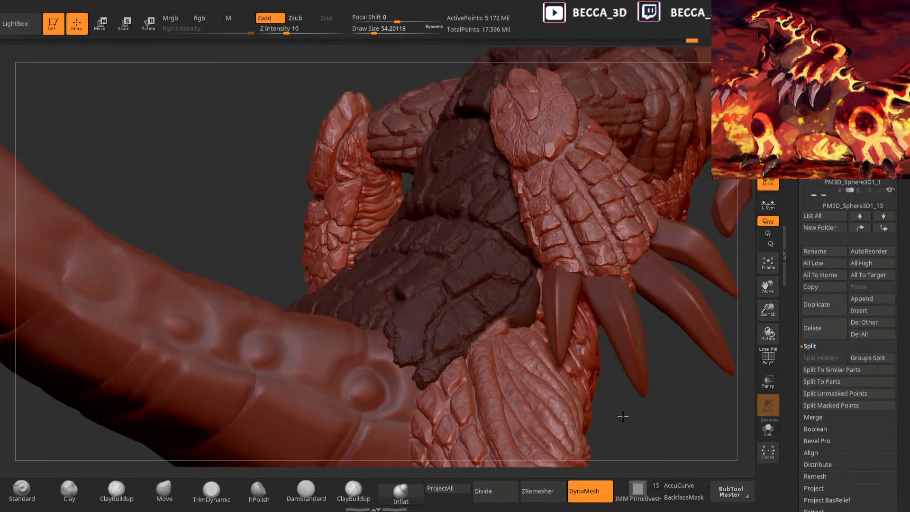
left_click_drag(626, 417, 645, 439)
key("space")
left_click_drag(485, 336, 490, 336)
mouse_move(493, 334)
left_mouse_down()
mouse_move(502, 327)
mouse_move(492, 333)
left_mouse_up()
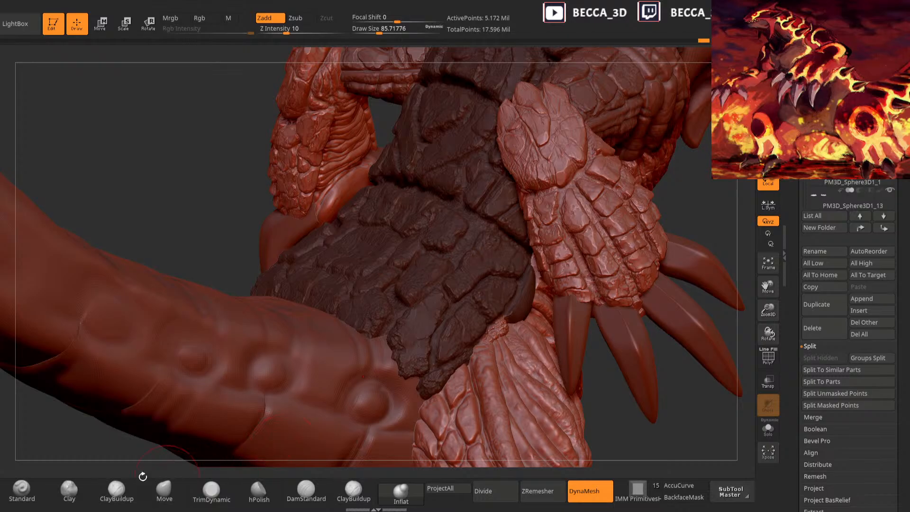
Adjust the small patch at the top of the wrinkled skin with Move and flatten it with TrimDynamic at draw size about 54
key("b")
key("m")
key("v")
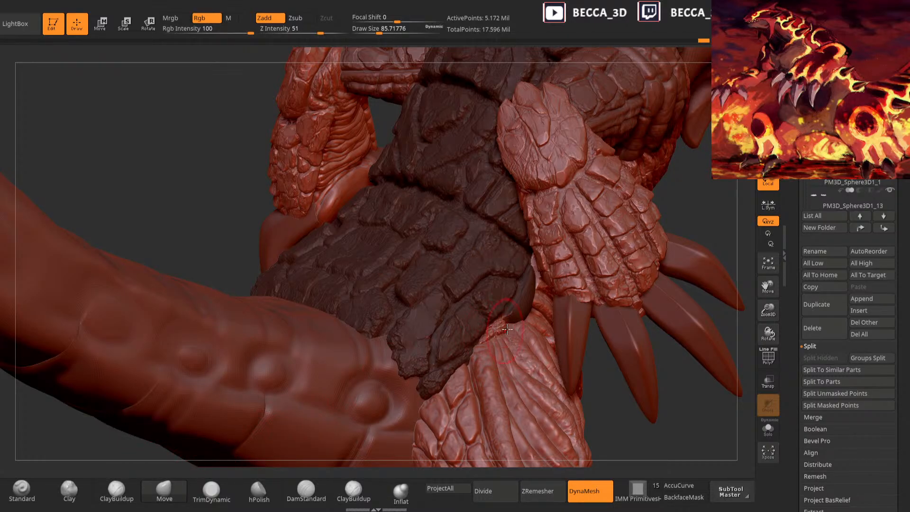
left_click(212, 490)
key("space")
left_click_drag(506, 325, 500, 326)
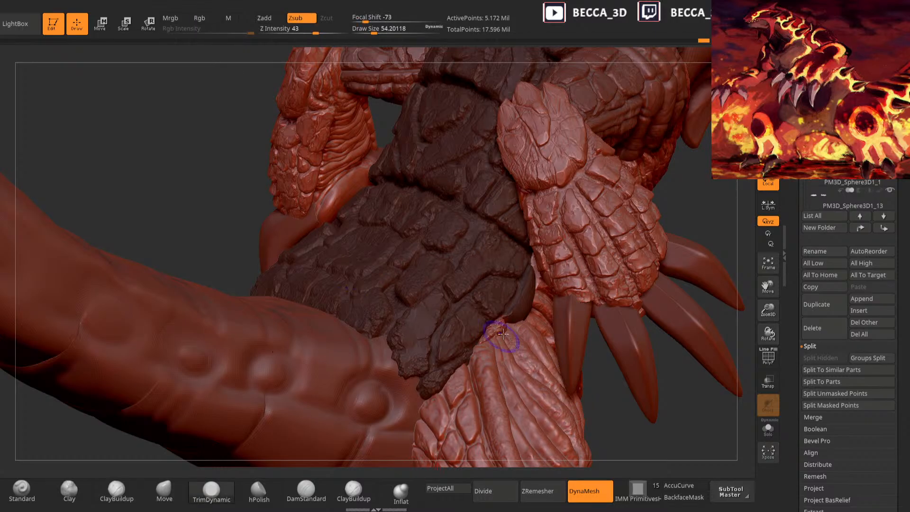
Swell the small patch using Inflat with its alpha turned off at draw size about 54, and clear the mask
left_click(401, 491)
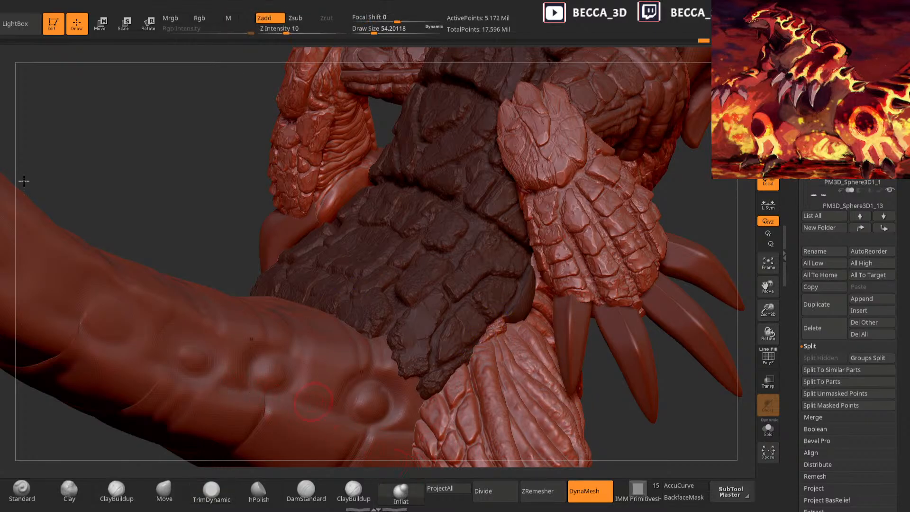
key("F4")
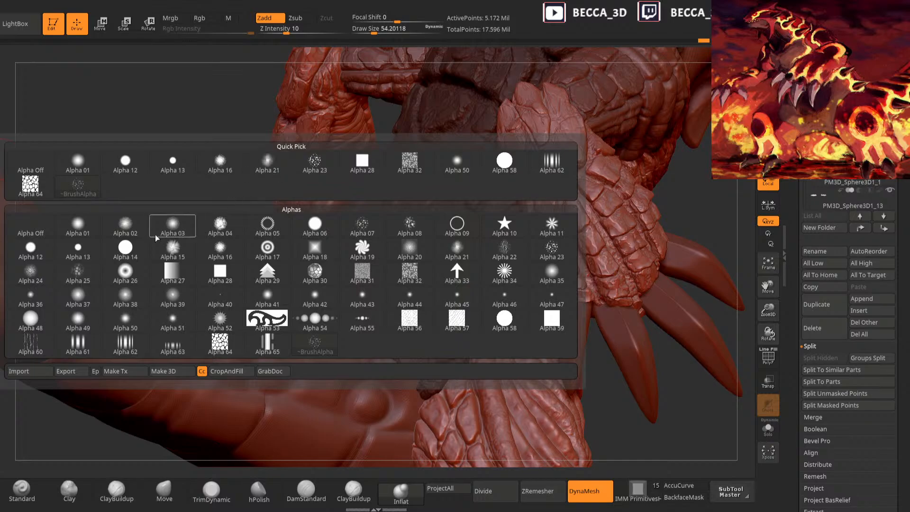
left_click(38, 163)
key("F3")
left_click(225, 114)
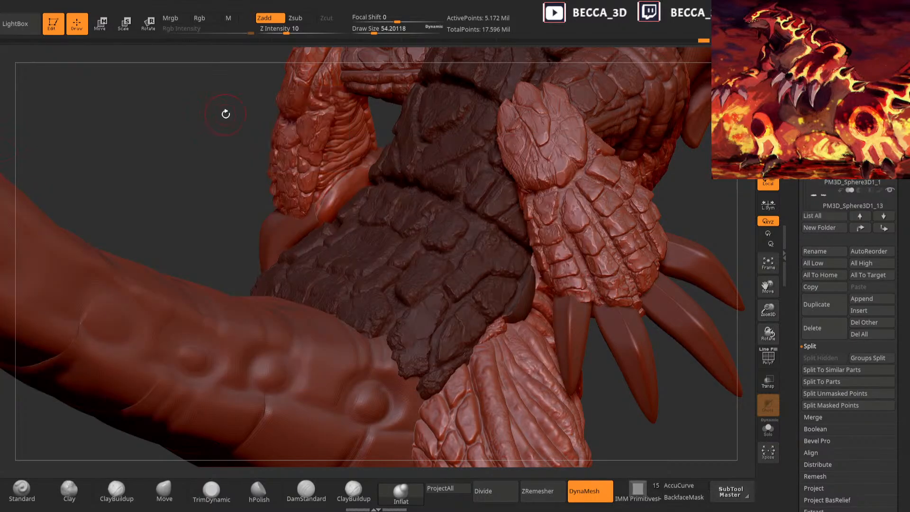
left_click_drag(493, 328, 500, 327)
mouse_move(599, 375)
left_mouse_down("ctrl")
mouse_move(608, 386)
mouse_move(578, 363)
mouse_move(512, 355)
left_mouse_up("ctrl")
Refine the small smooth patch behind the claws with DamStandard at draw size about 28 and isolate it with an inverted mask
left_click(306, 491)
key("space")
left_click_drag(552, 266, 543, 264)
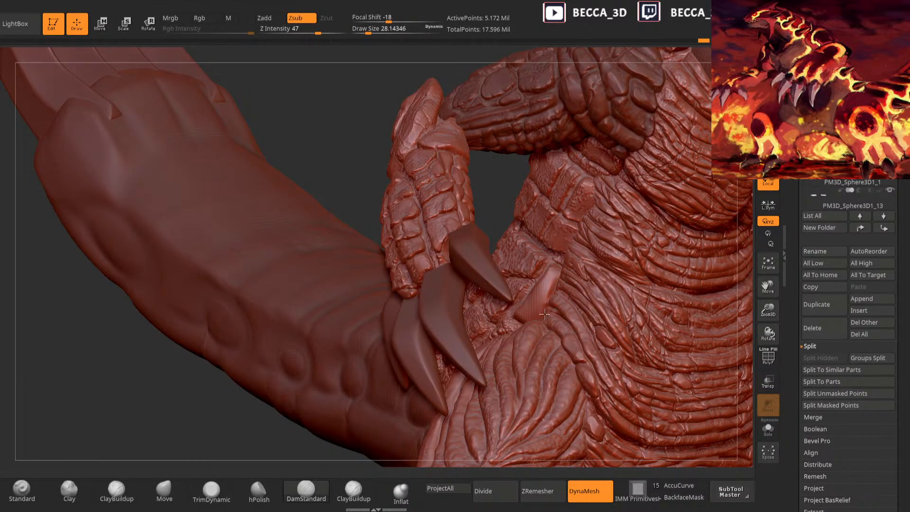
mouse_move(545, 273)
left_mouse_down("ctrl")
mouse_move(553, 305)
mouse_move(520, 296)
left_mouse_up("ctrl")
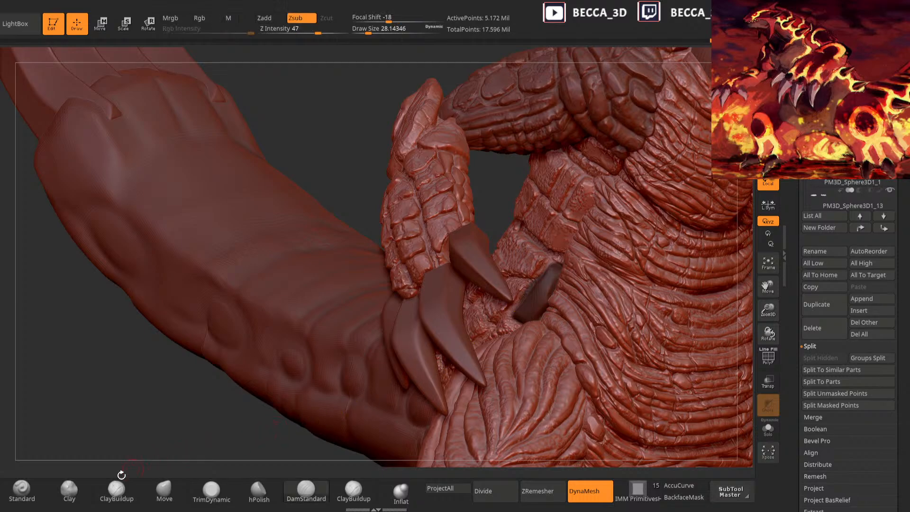
left_click(133, 427, "ctrl")
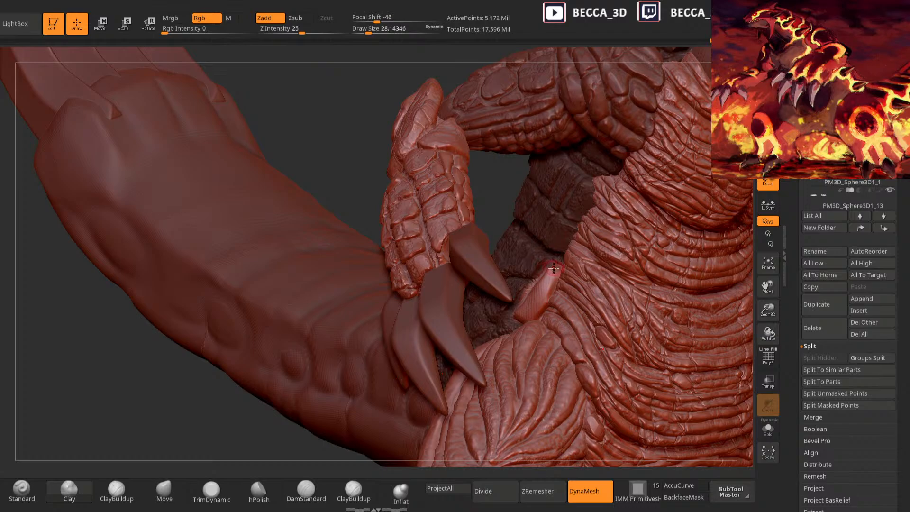
left_click(276, 445, "ctrl")
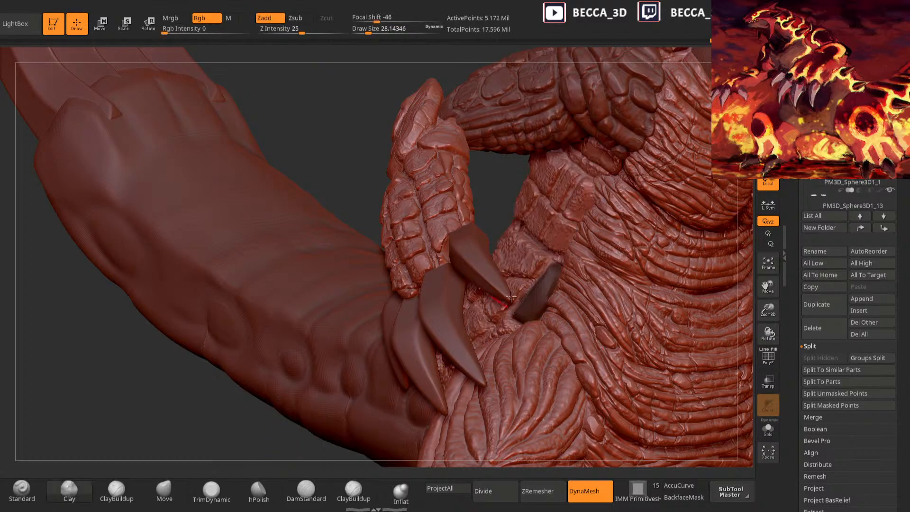
left_click(437, 360, "ctrl")
Build up the isolated patch behind the claws with Clay and flatten it with TrimDynamic at draw size about 45
key("]")
mouse_move(557, 272)
left_mouse_down()
mouse_move(536, 310)
mouse_move(522, 318)
left_mouse_up()
left_click(211, 492)
left_click_drag(543, 269, 539, 302)
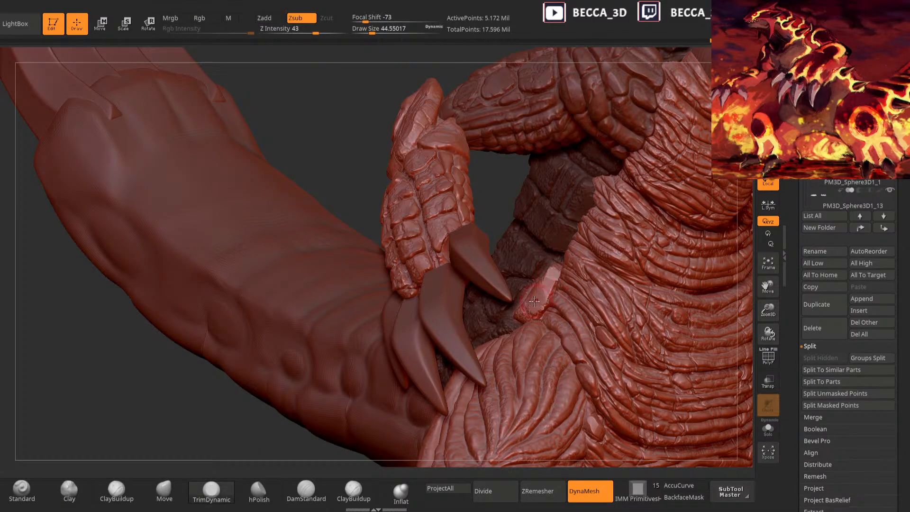
Rework the isolated plate with Clay at draw size about 38, inflate it at about 52, and clear the mask
left_click(69, 490)
key("space")
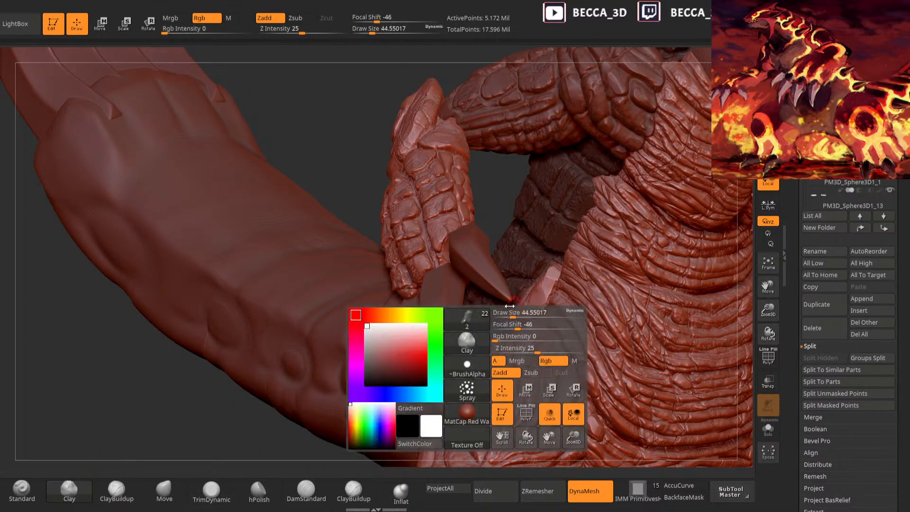
left_click(511, 310)
mouse_move(311, 443)
left_mouse_down()
mouse_move(337, 367)
mouse_move(324, 427)
mouse_move(614, 361)
left_mouse_up()
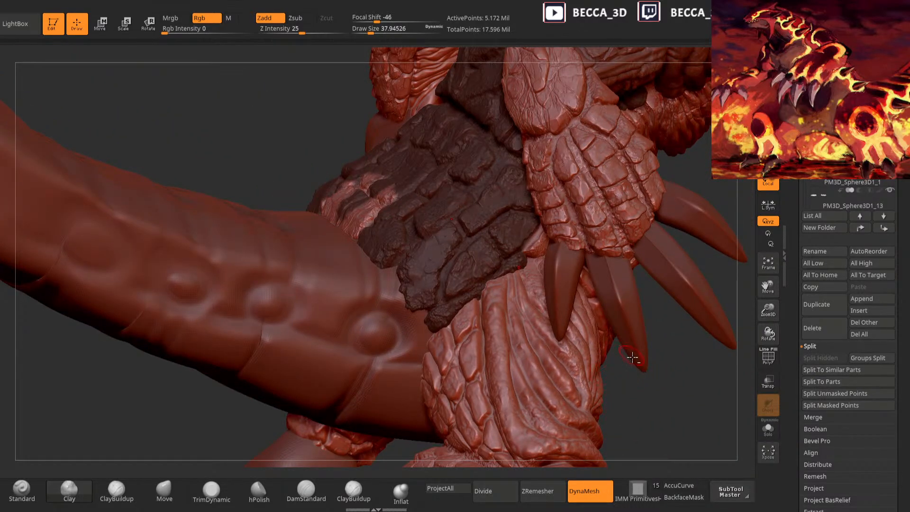
left_click_drag(641, 380, 612, 332)
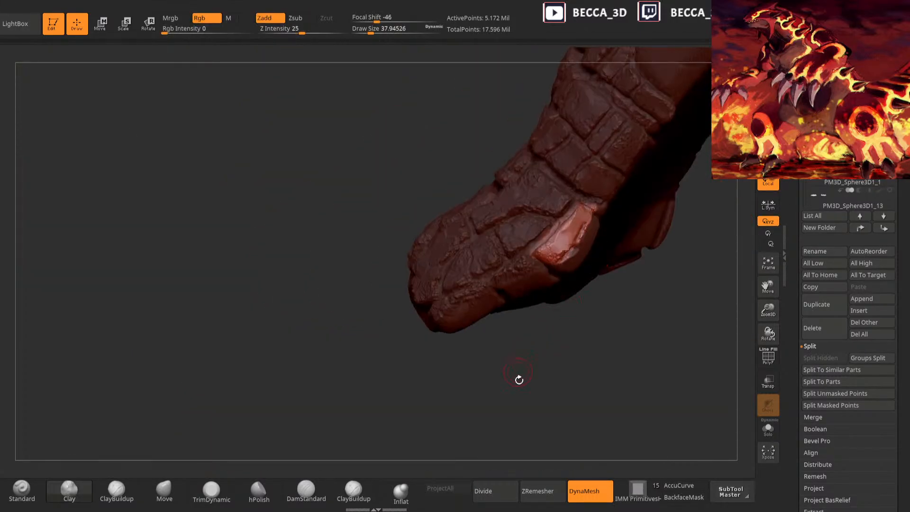
left_click(401, 493)
left_click_drag(454, 432, 467, 402)
key("space")
left_click(555, 231)
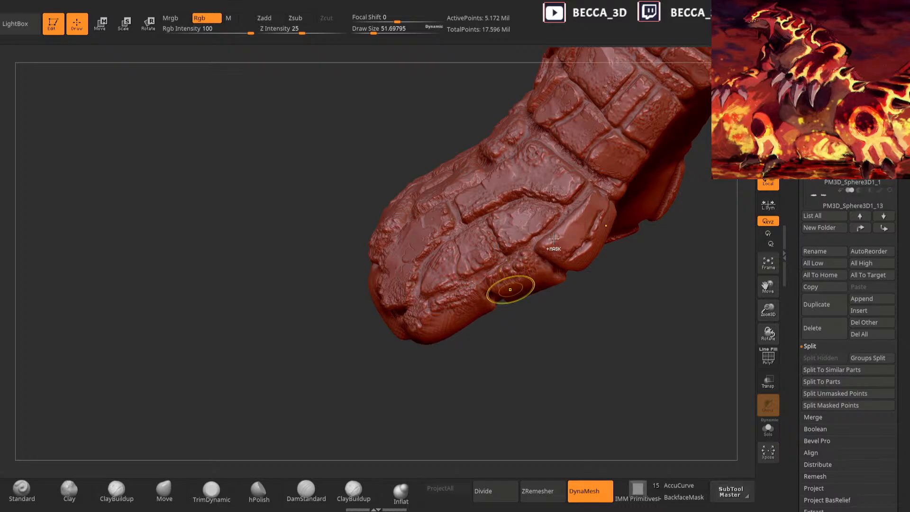
Smooth the plate on the armour's lower edge and roughen its surface with Clay at draw size about 38
left_click(164, 491)
key("b")
key("c")
key("l")
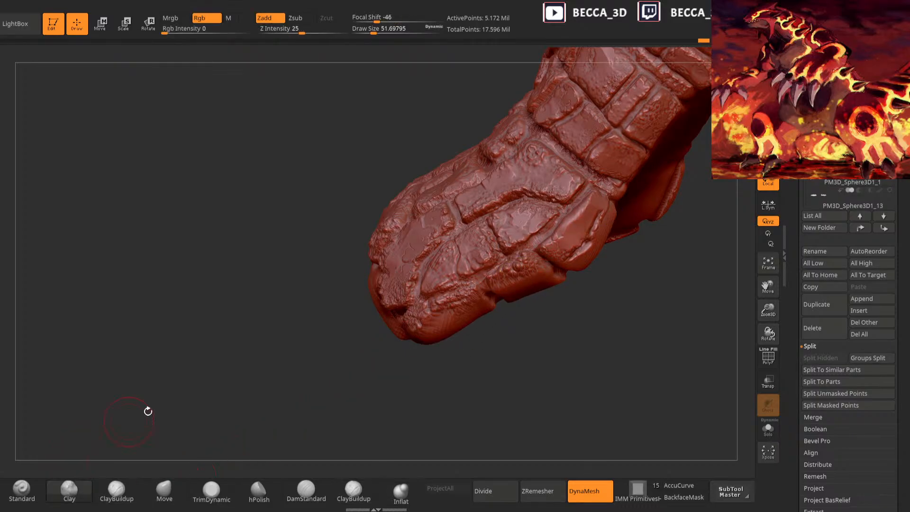
left_click_drag(577, 223, 580, 205, "shift")
key("space")
left_click(574, 222)
left_click_drag(546, 253, 588, 205)
left_click_drag(543, 276, 528, 299)
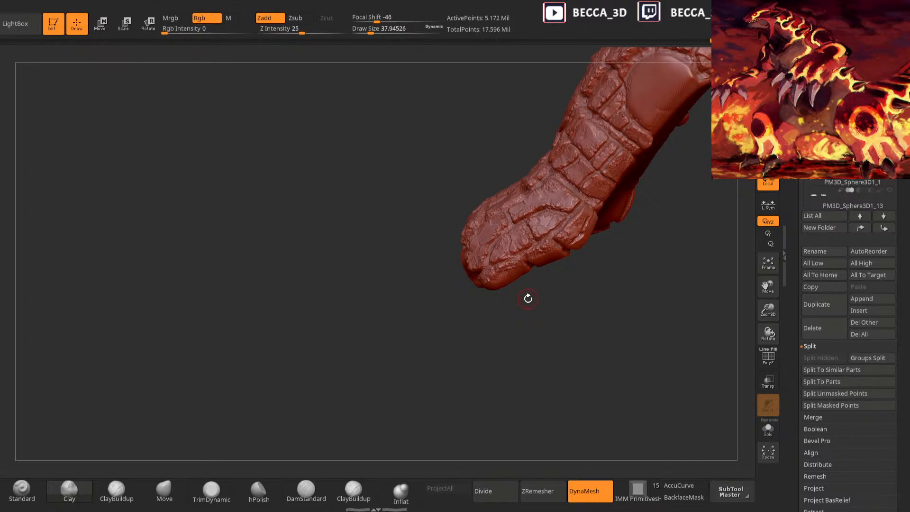
Examine the whole creature's armour and proportions from the side and the back
mouse_move(528, 298)
left_mouse_down()
mouse_move(551, 360)
mouse_move(615, 294)
mouse_move(593, 343)
left_mouse_up()
key("ctrl")
mouse_move(742, 226)
left_mouse_down()
mouse_move(671, 290)
mouse_move(699, 325)
mouse_move(685, 276)
mouse_move(669, 410)
mouse_move(684, 428)
mouse_move(618, 422)
left_mouse_up()
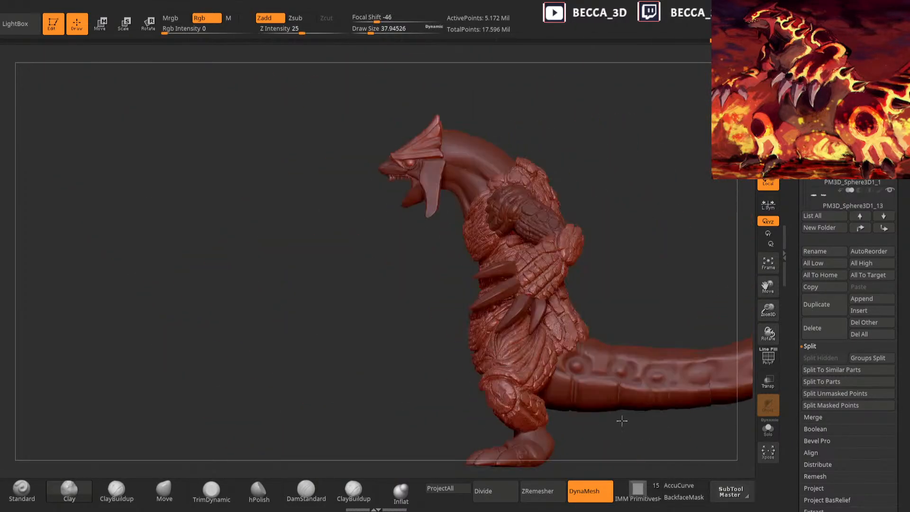
left_click_drag(669, 440, 678, 413)
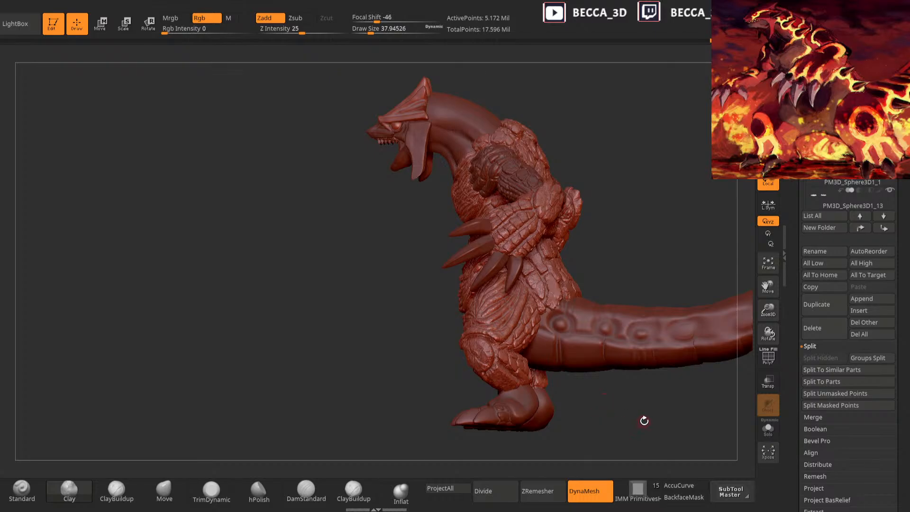
mouse_move(645, 421)
left_mouse_down()
mouse_move(659, 424)
mouse_move(629, 425)
left_mouse_up()
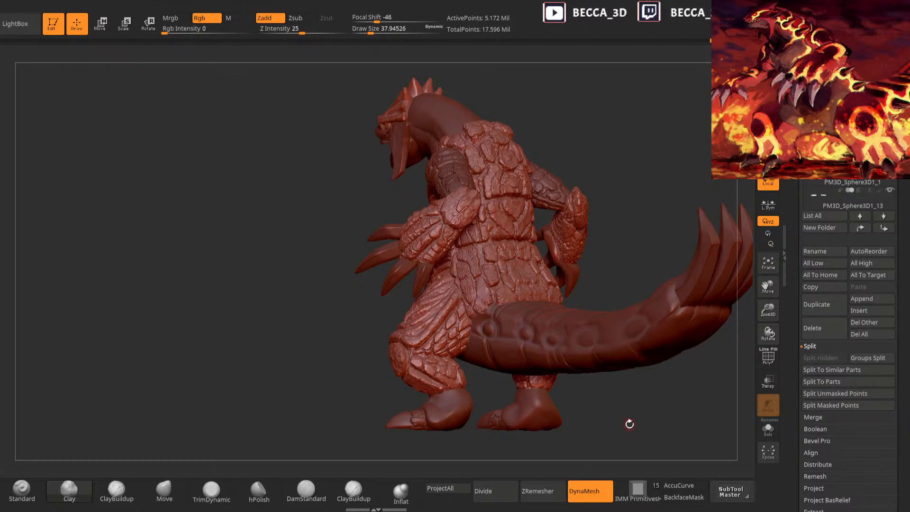
left_click_drag(665, 427, 621, 280)
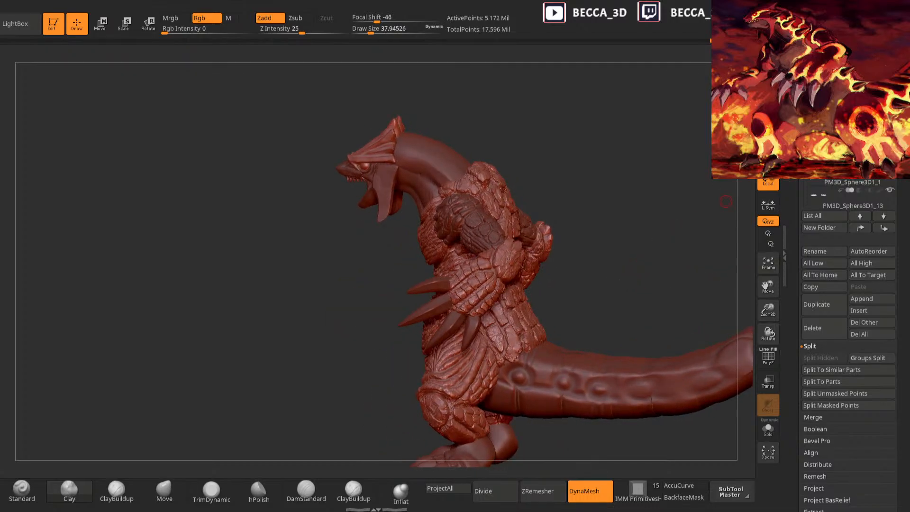
Hide the hand and upper-arm subtools and make the body the active subtool
left_click(514, 258, "alt")
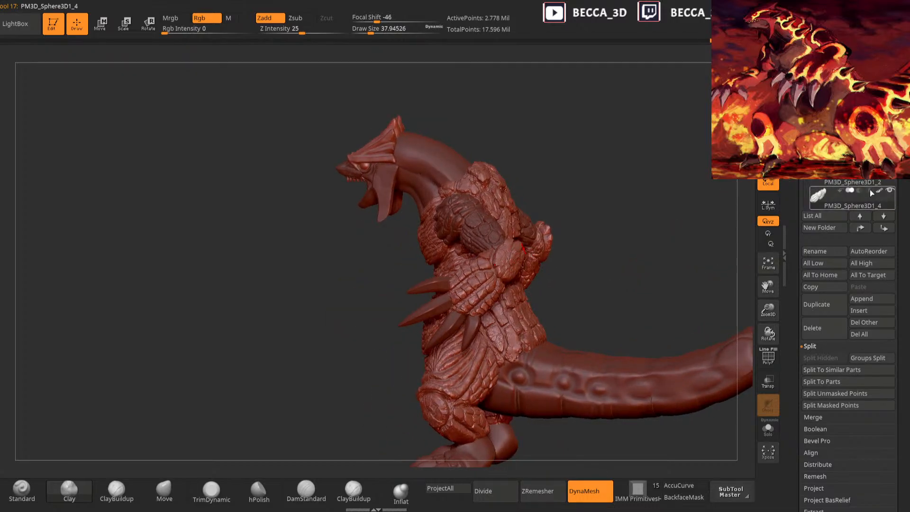
left_click(484, 221, "alt")
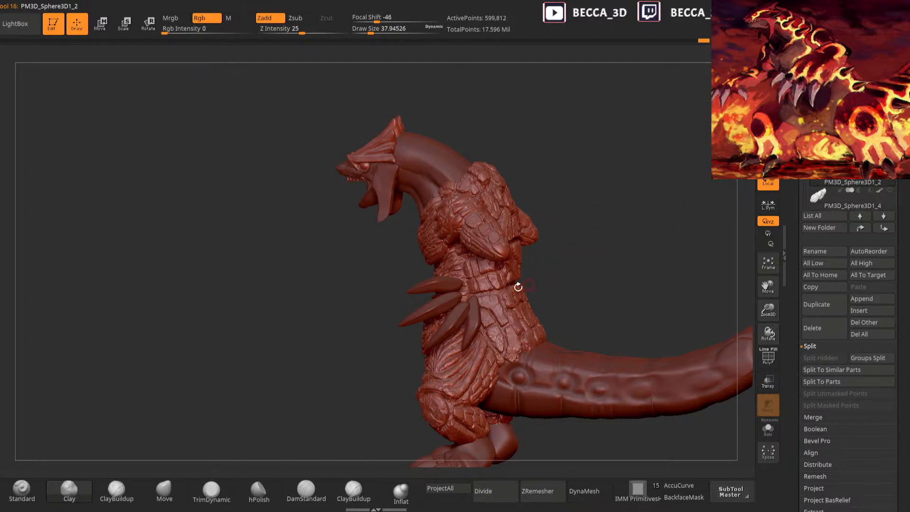
left_click(495, 302, "alt")
left_click_drag(599, 278, 613, 278)
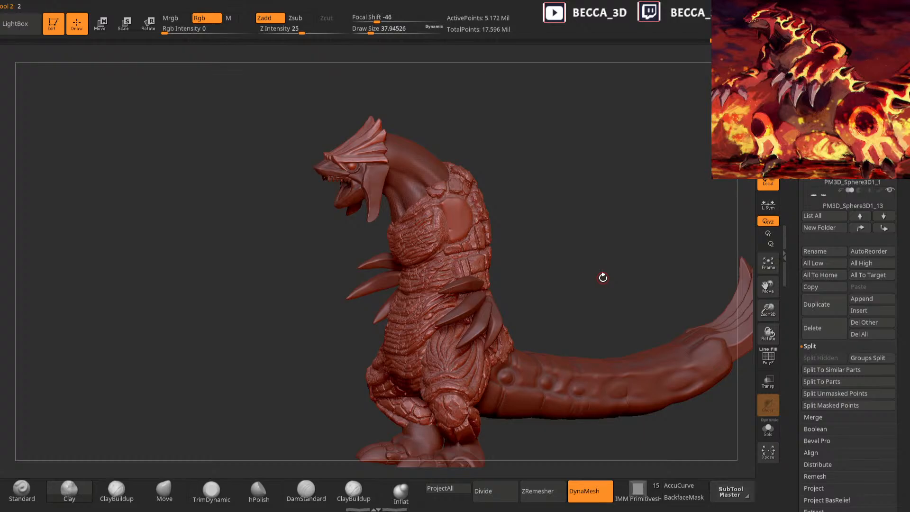
Hide the remaining hand claw subtools one after another and reselect the body
left_click(470, 289, "alt")
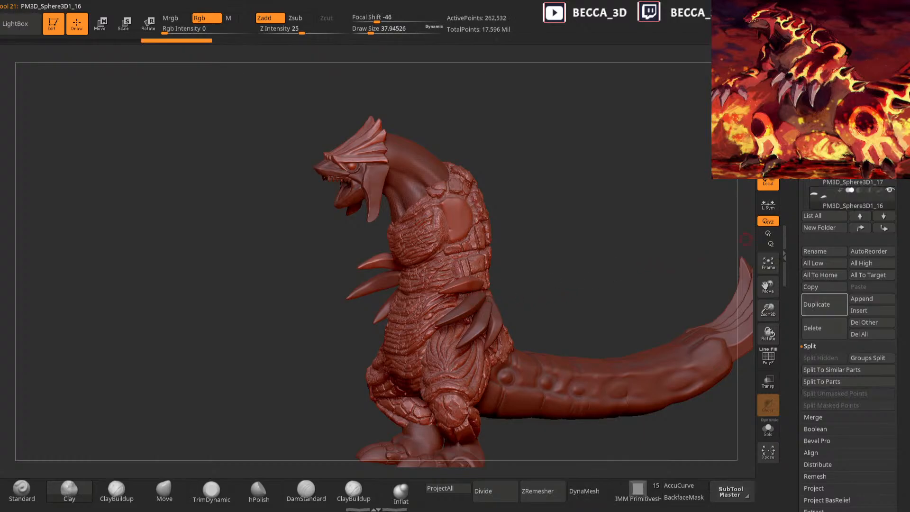
left_click(883, 216)
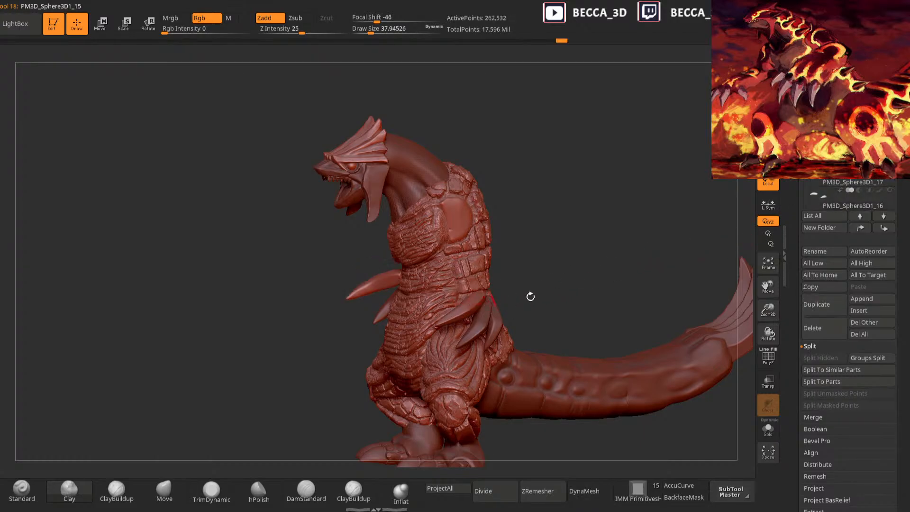
left_click(478, 314, "alt")
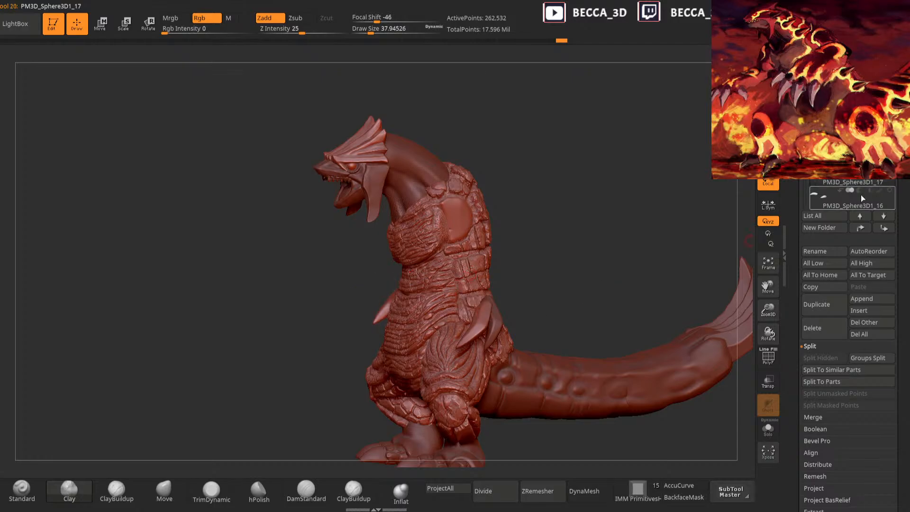
left_click(496, 325, "alt")
mouse_move(516, 251)
left_mouse_down()
mouse_move(530, 241)
mouse_move(505, 252)
left_mouse_up()
left_click(498, 270, "alt")
Insert a cone subtool, turn it to point sideways outside the torso, and subdivide it twice
left_click(870, 310)
left_click(591, 351)
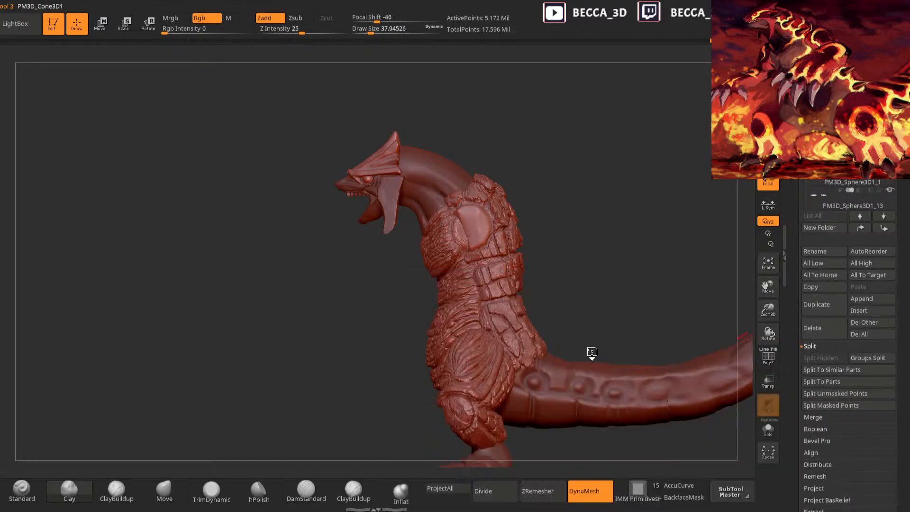
left_click(99, 26)
left_click_drag(519, 249, 560, 246)
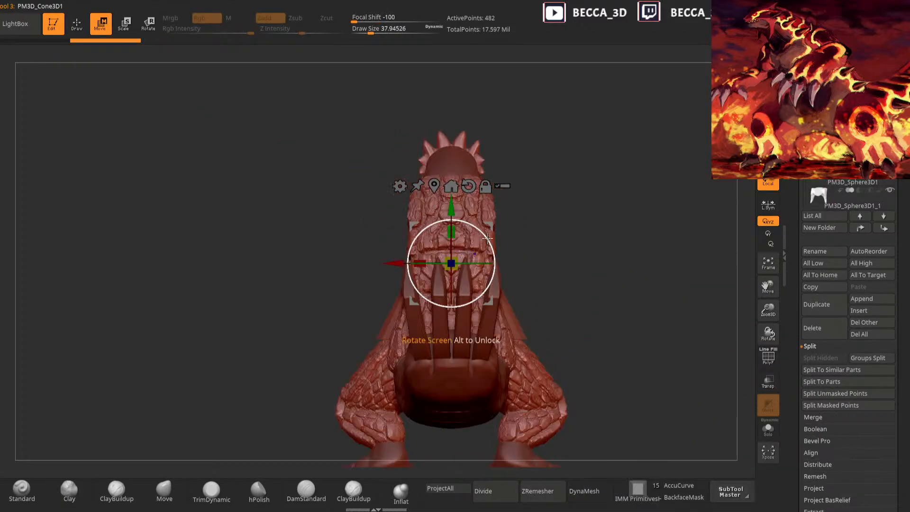
left_click_drag(399, 264, 283, 263)
left_click_drag(338, 266, 292, 261)
left_click(483, 491)
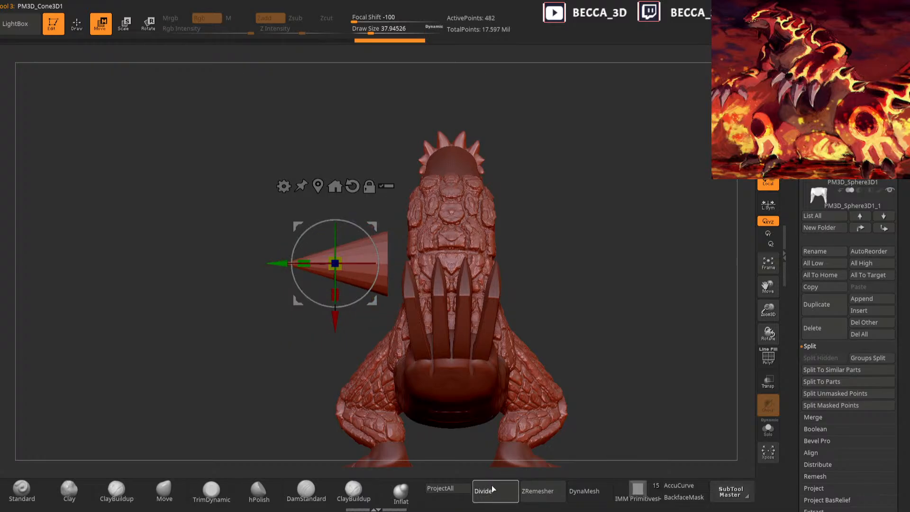
left_click(484, 491)
Shrink the cone and seat it as a spike on the torso's side, just below the smooth oval at the shoulder
left_click_drag(198, 371, 313, 369)
left_click_drag(529, 258, 534, 303, "alt")
left_click_drag(441, 303, 438, 346, "alt")
left_click_drag(392, 263, 475, 263)
left_click_drag(547, 250, 582, 252)
left_click_drag(475, 263, 380, 263)
mouse_move(462, 250)
left_mouse_down()
mouse_move(407, 251)
mouse_move(458, 244)
left_mouse_up()
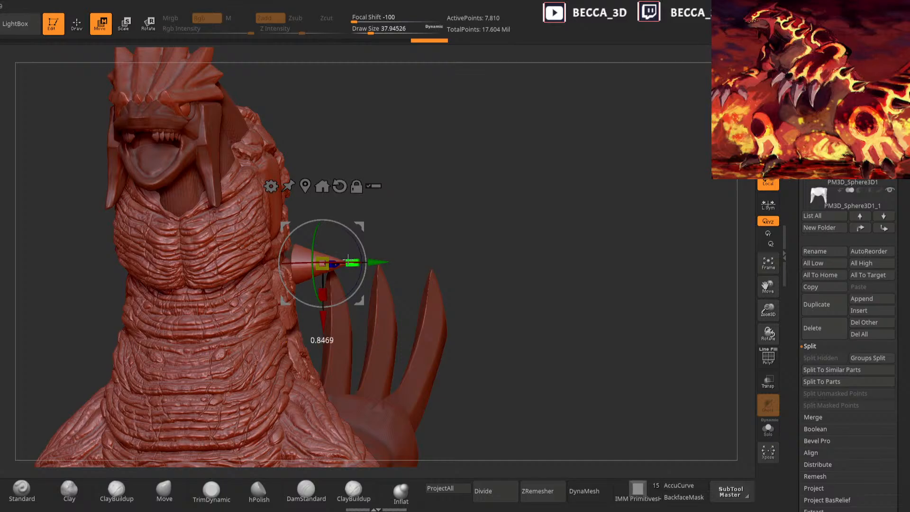
mouse_move(322, 262)
left_mouse_down()
mouse_move(316, 261)
mouse_move(325, 259)
left_mouse_up()
left_click_drag(448, 226, 371, 262)
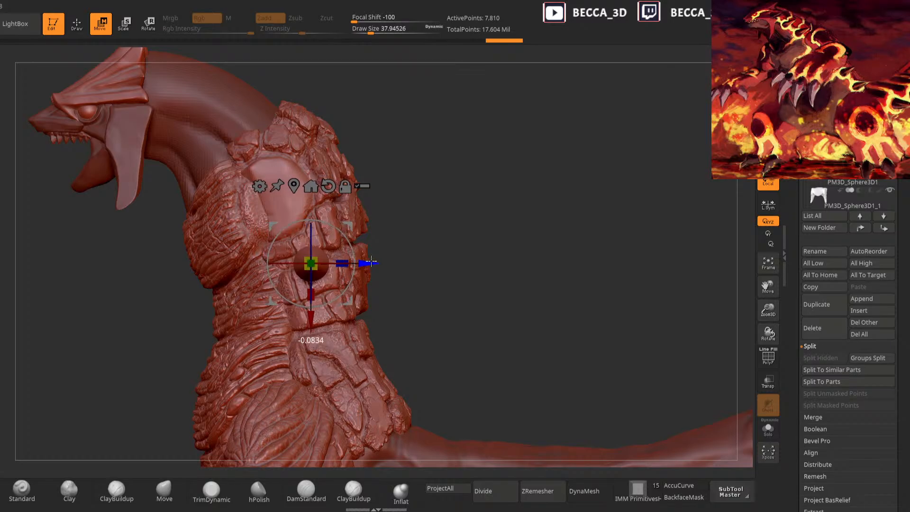
left_click_drag(311, 343, 318, 320)
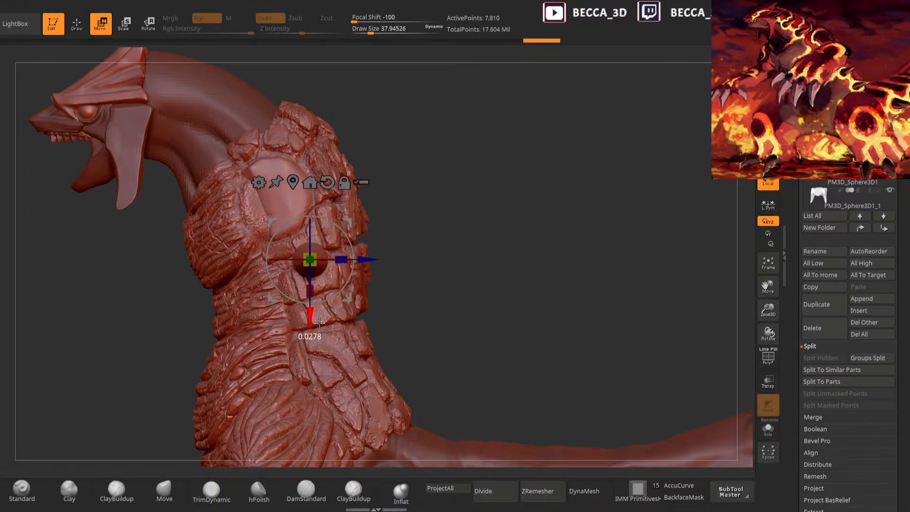
left_click_drag(417, 269, 725, 297)
Duplicate the cone spike and place the copy lower on the torso's side, slightly further back
left_click(817, 305)
left_click_drag(280, 276, 282, 358)
left_click_drag(337, 293, 358, 293)
left_click_drag(298, 348, 298, 339)
left_click_drag(446, 291, 341, 239)
left_click_drag(442, 300, 435, 272)
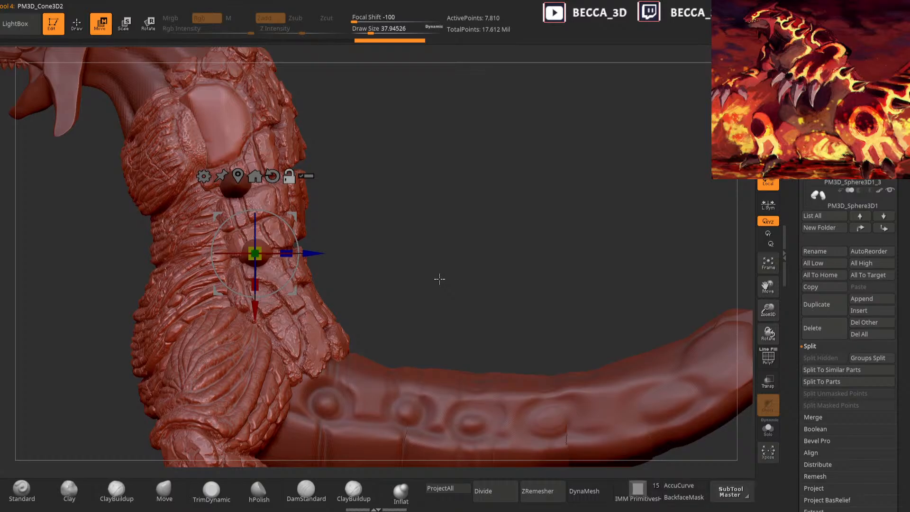
Duplicate the lower cone spike and place the copy at the base of the neck, above the smooth shoulder oval
left_click_drag(410, 240, 514, 418, "alt")
left_click(809, 305)
left_click_drag(333, 449, 333, 263)
left_click_drag(531, 213, 388, 210)
left_click_drag(459, 230, 462, 221, "alt")
left_click_drag(472, 293, 399, 293)
left_click_drag(347, 352, 347, 346)
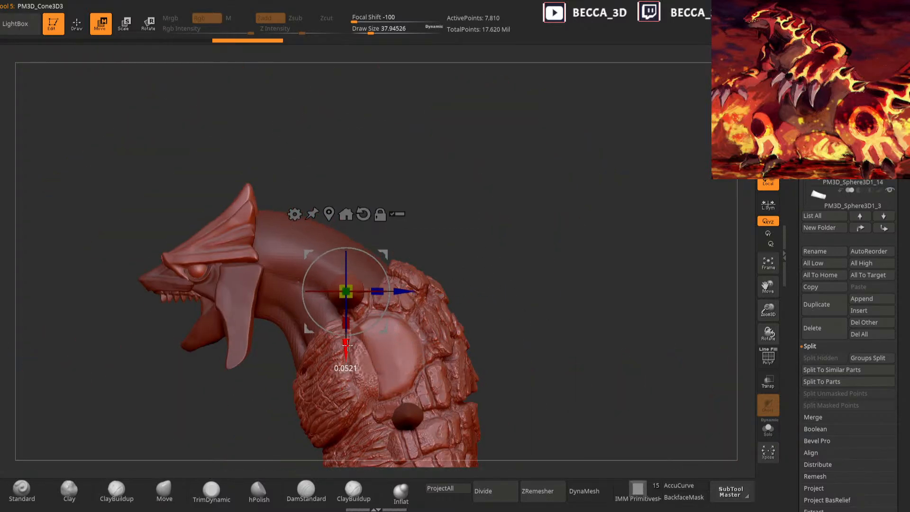
left_click_drag(489, 284, 362, 273)
left_click_drag(389, 272, 385, 311)
left_click_drag(309, 364, 309, 363)
Duplicate the cone spike at the neck's base and place the copy higher on the neck, behind the jaw
left_click(831, 304)
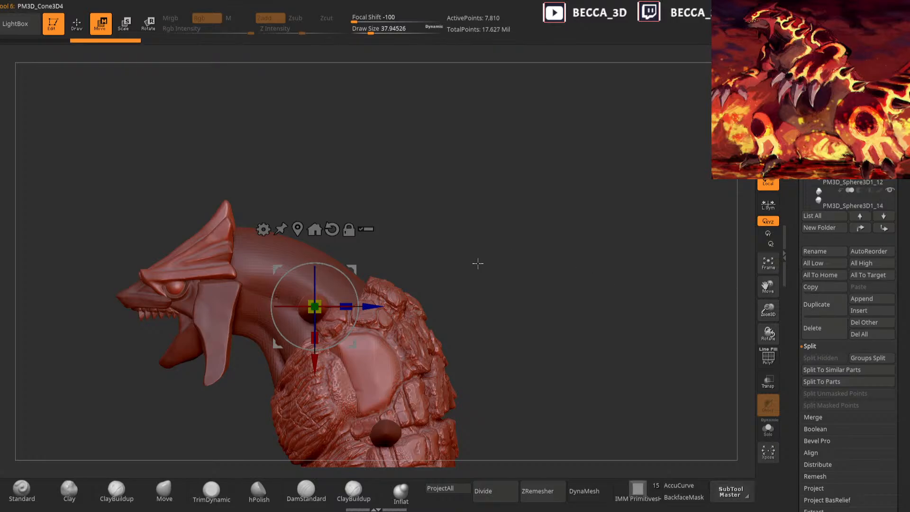
left_click_drag(372, 306, 316, 306)
left_click_drag(258, 365, 258, 341)
left_click_drag(486, 358, 487, 273)
left_click_drag(271, 238, 270, 244)
left_click_drag(412, 237, 400, 316)
left_click(77, 24)
Duplicate the lower torso cone spike and move the copy down and back along the torso's side, above the hip
left_click(69, 491)
mouse_move(358, 133)
left_mouse_down("alt")
mouse_move(448, 192)
mouse_move(345, 208)
mouse_move(439, 207)
mouse_move(386, 183)
mouse_move(398, 215)
mouse_move(419, 206)
mouse_move(387, 252)
mouse_move(521, 210)
mouse_move(501, 163)
left_mouse_up("alt")
left_click(824, 309)
key("w")
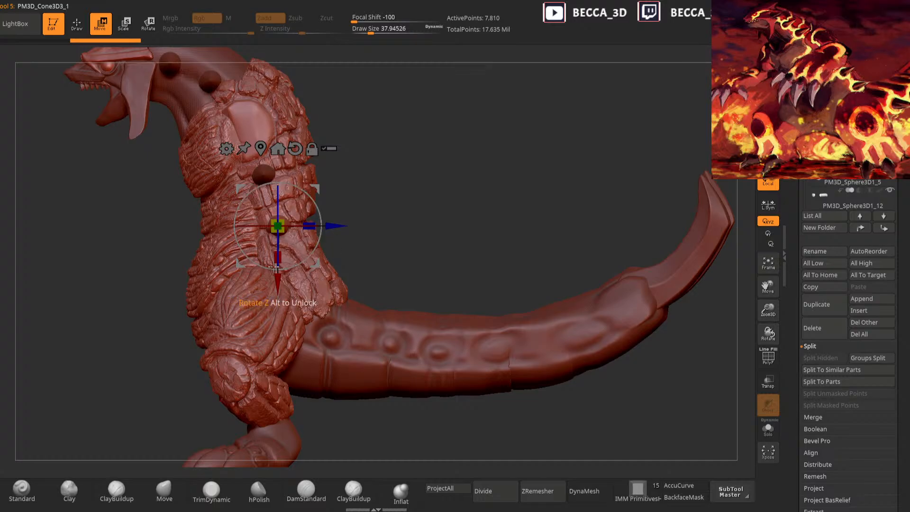
left_click_drag(284, 316, 284, 318)
key("ctrl+z")
left_click_drag(279, 280, 279, 326)
left_click_drag(338, 274, 379, 275)
left_click_drag(425, 257, 247, 274)
Tilt the lowest torso spike and shift it until its base sits in the rocky armour above the hip
left_click_drag(504, 221, 559, 209)
left_click(369, 271)
left_click_drag(369, 271, 356, 272)
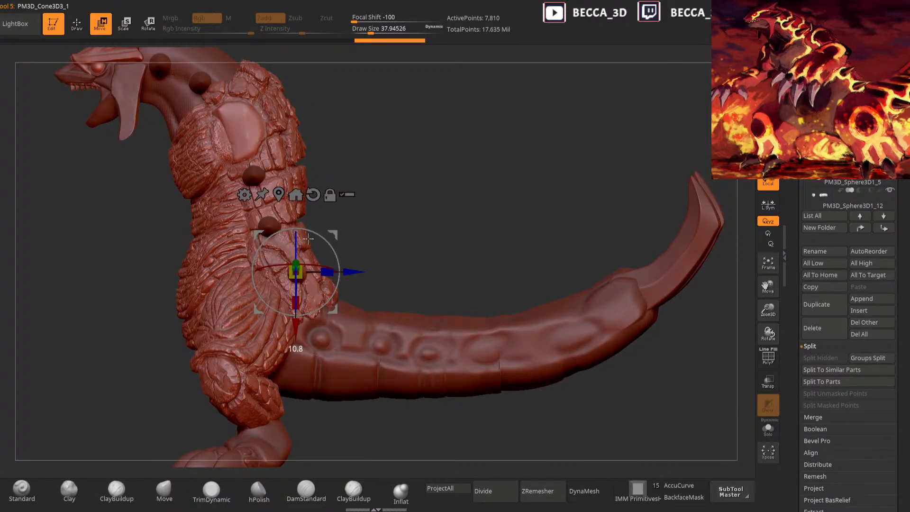
left_click_drag(382, 254, 374, 282)
mouse_move(311, 251)
left_mouse_down()
mouse_move(319, 239)
mouse_move(312, 250)
left_mouse_up()
mouse_move(374, 239)
left_mouse_down()
mouse_move(353, 215)
mouse_move(374, 221)
left_mouse_up()
left_click_drag(305, 318, 305, 320)
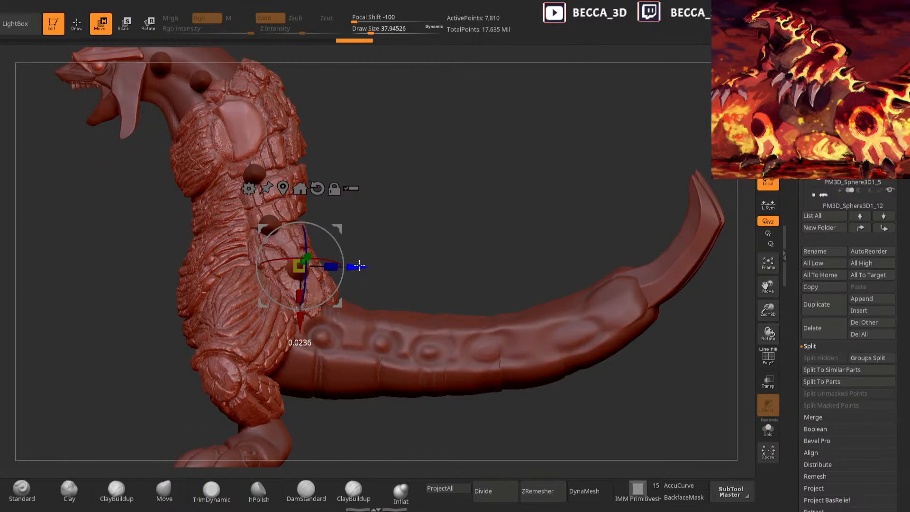
left_click_drag(400, 260, 290, 236)
left_click_drag(273, 268, 275, 267)
Fine-tune the placement of the middle and upper torso spikes against the body's side
key("q")
mouse_move(427, 151)
left_mouse_down()
mouse_move(463, 157)
mouse_move(282, 223)
mouse_move(322, 230)
left_mouse_up()
left_click_drag(436, 249, 443, 321, "alt")
left_click(287, 287, "alt")
key("w")
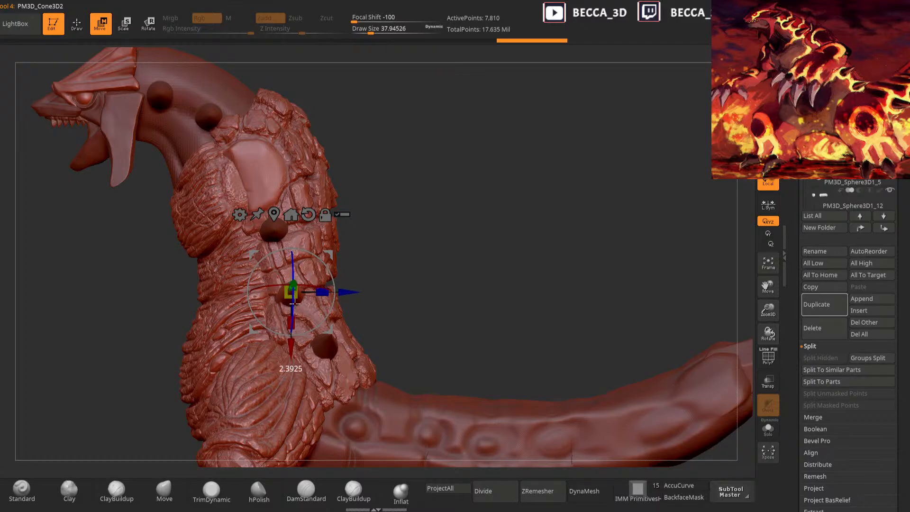
left_click_drag(294, 340, 294, 339)
left_click(274, 230, "alt")
left_click_drag(434, 248, 245, 205)
left_click_drag(269, 284, 270, 290)
left_click(82, 25)
left_click_drag(164, 156, 485, 179)
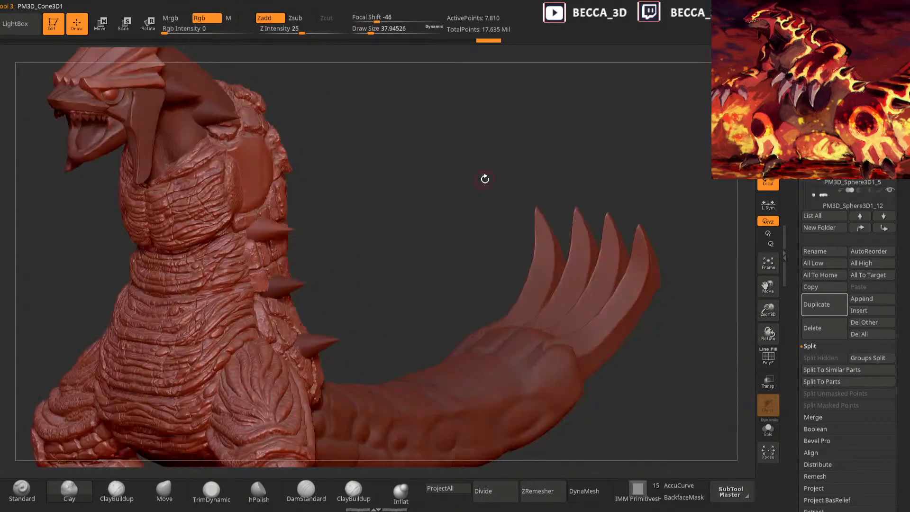
left_click_drag(612, 124, 490, 140)
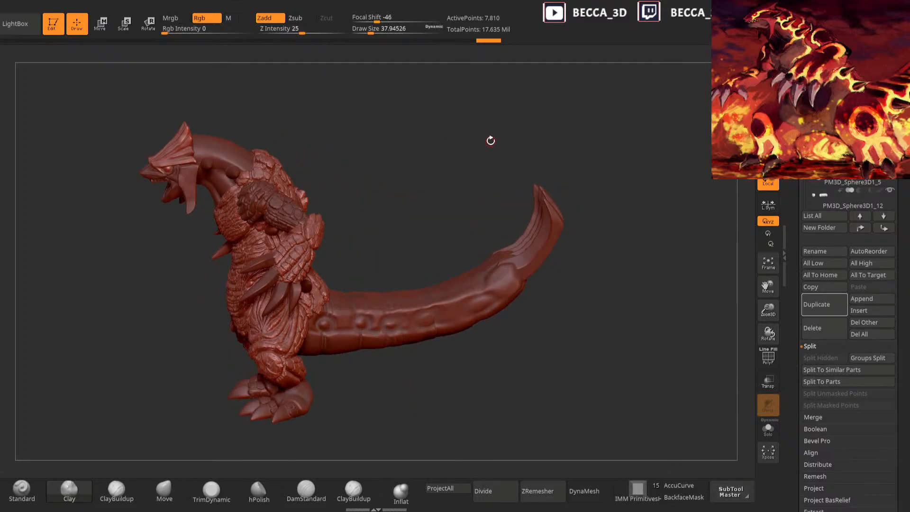
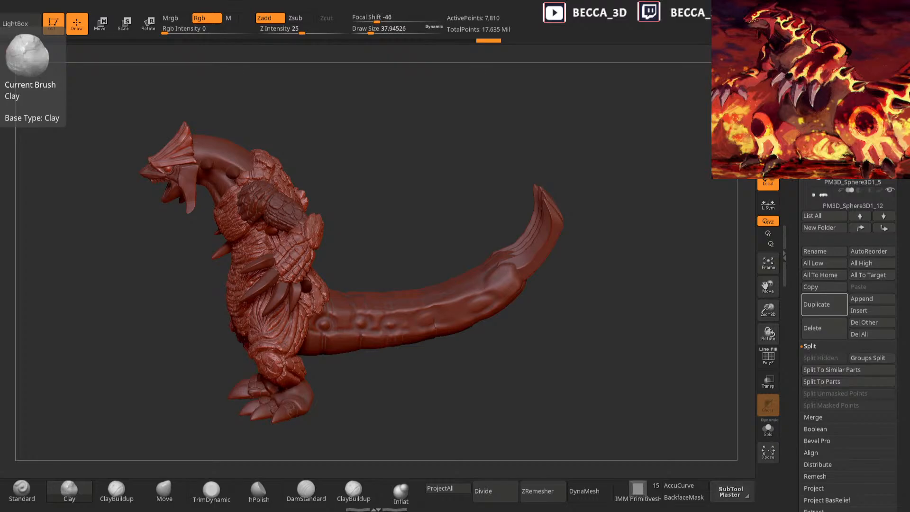
Hide the hand, arm and claws to expose the torso's side behind them
left_click_drag(502, 421, 502, 421)
mouse_move(421, 396)
left_mouse_down()
mouse_move(382, 415)
mouse_move(402, 402)
mouse_move(460, 398)
mouse_move(529, 317)
left_mouse_up()
left_click_drag(458, 395, 544, 474, "alt")
mouse_move(498, 297)
left_mouse_down()
mouse_move(488, 324)
mouse_move(471, 278)
left_mouse_up()
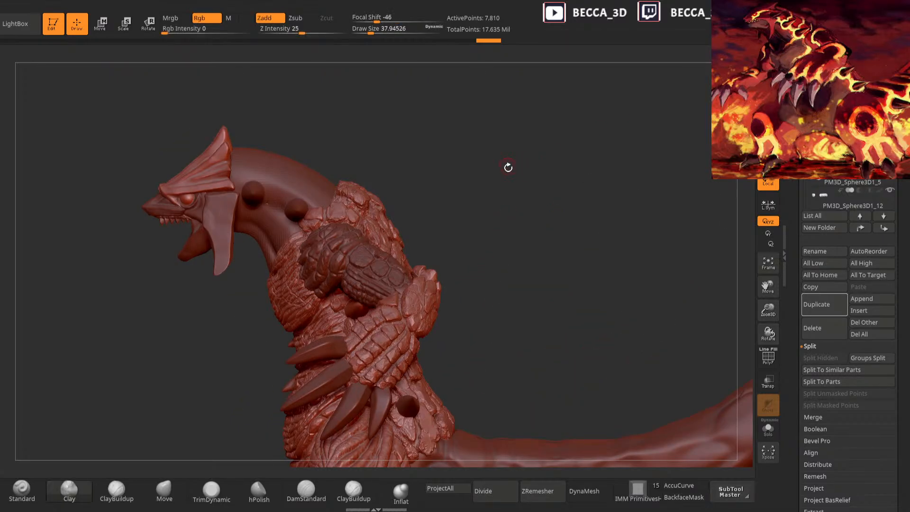
left_click(412, 302, "alt")
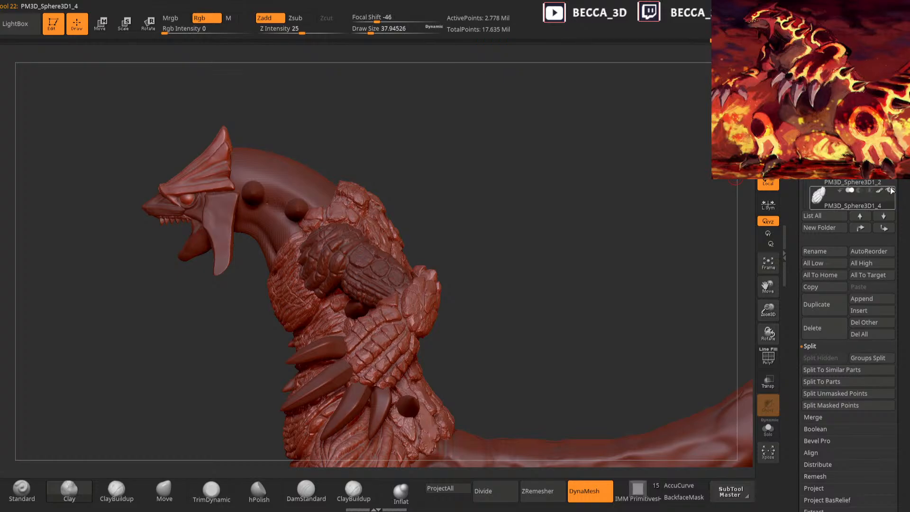
left_click(372, 258, "alt")
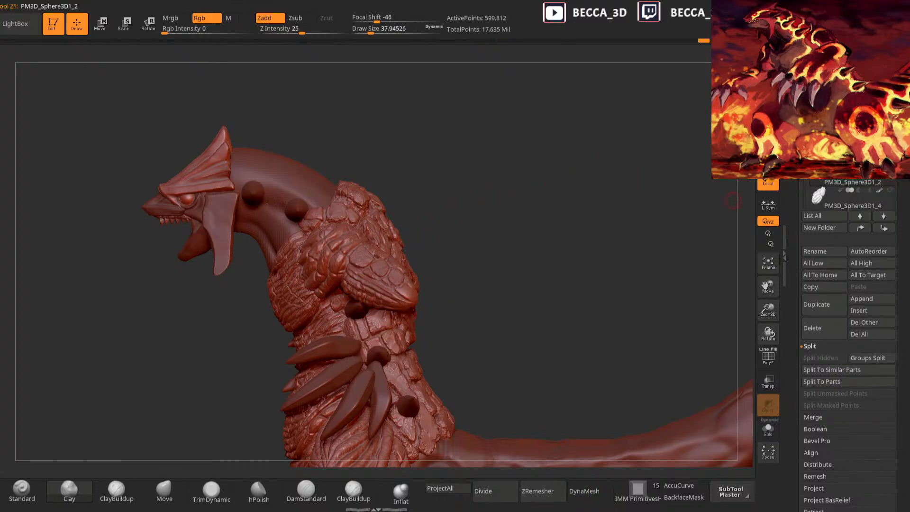
left_click(375, 374, "alt")
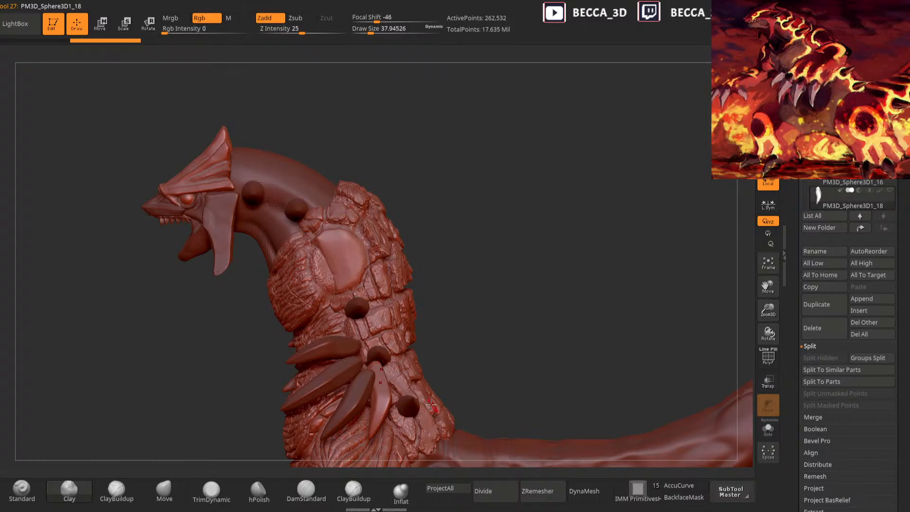
left_click(353, 384, "alt")
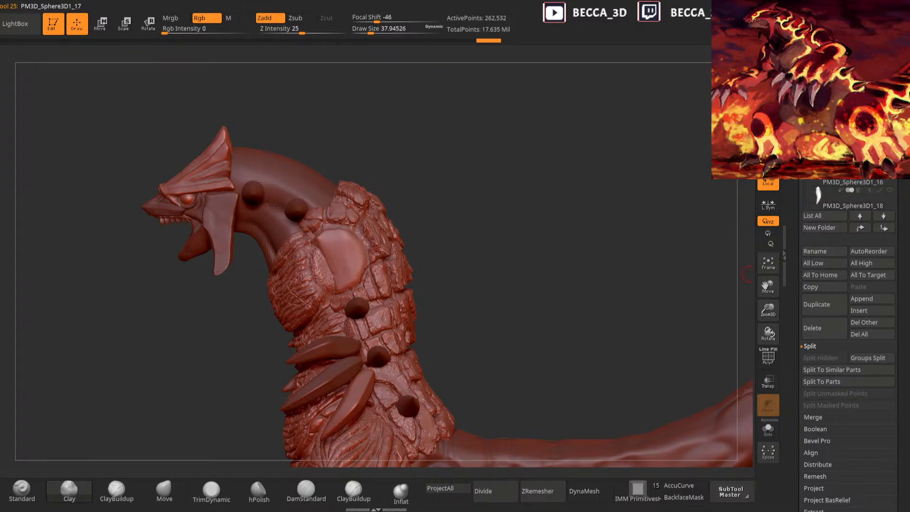
left_click(331, 372, "alt")
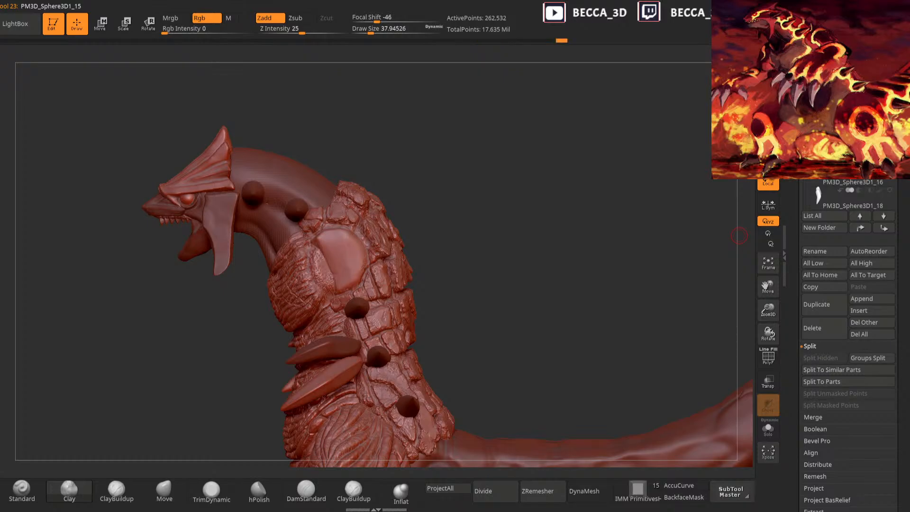
left_click(822, 327)
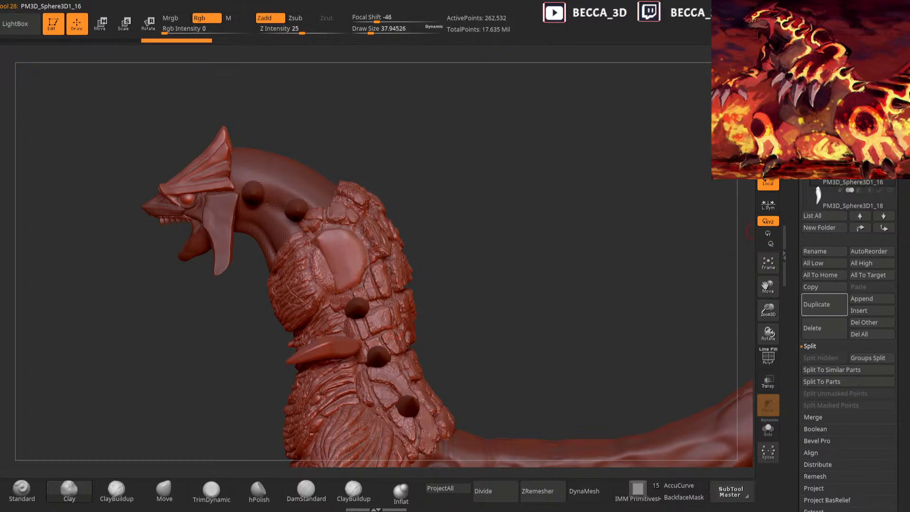
Carve a crack around the base of the upper torso spike in the rocky armour, using DamStandard with draw size 26.36405
left_click(387, 294, "alt")
mouse_move(484, 262)
left_mouse_down()
mouse_move(485, 310)
mouse_move(463, 252)
mouse_move(531, 272)
left_mouse_up()
key("space")
left_click(492, 255)
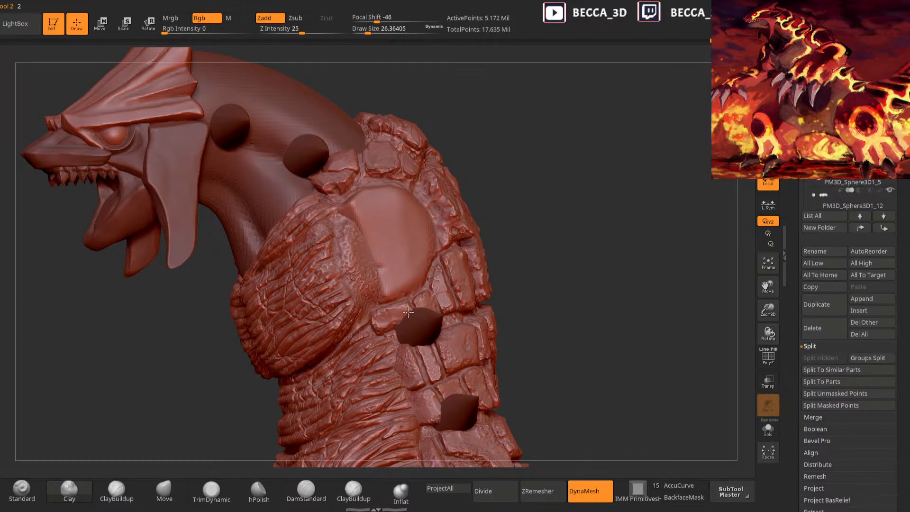
left_click(303, 498)
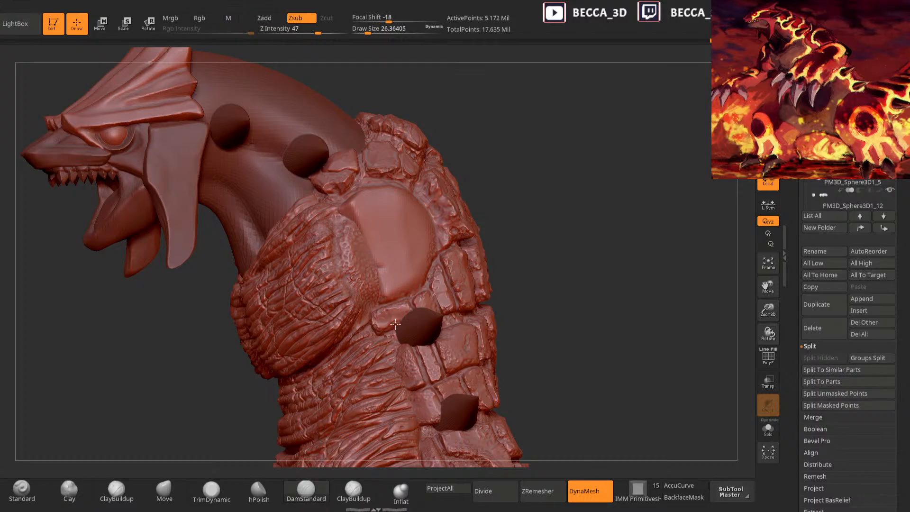
mouse_move(545, 241)
left_mouse_down()
mouse_move(547, 218)
mouse_move(469, 245)
left_mouse_up()
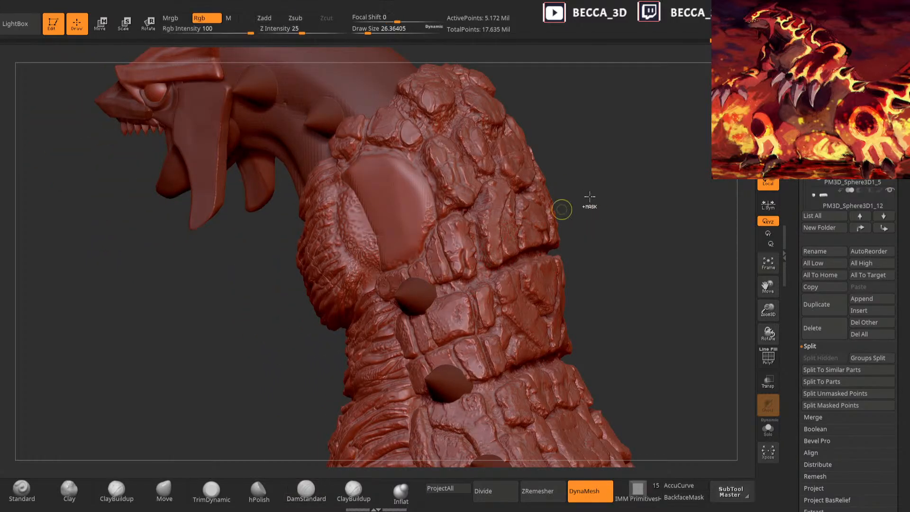
left_click_drag(616, 189, 498, 247)
mouse_move(555, 256)
left_mouse_down()
mouse_move(509, 229)
mouse_move(569, 218)
mouse_move(580, 185)
left_mouse_up()
mouse_move(452, 241)
left_mouse_down()
mouse_move(434, 255)
mouse_move(439, 280)
left_mouse_up()
key("ctrl+z")
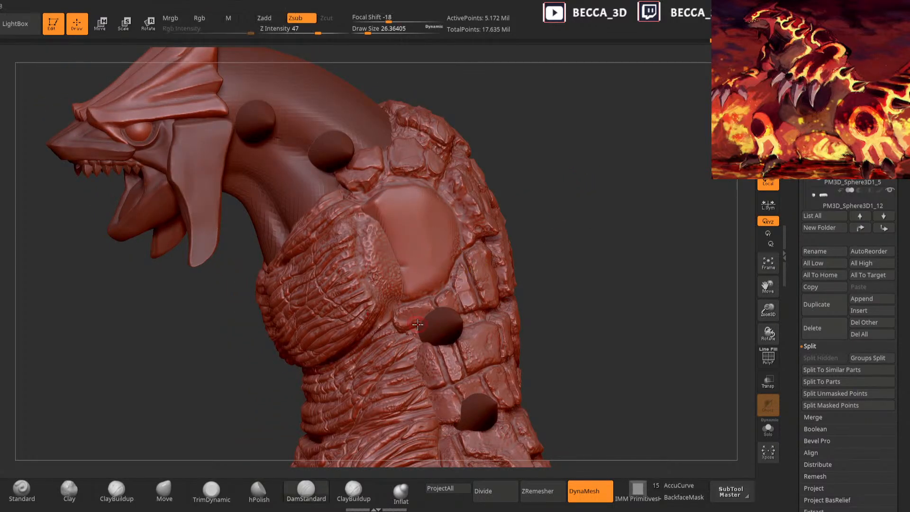
left_click_drag(519, 255, 500, 281)
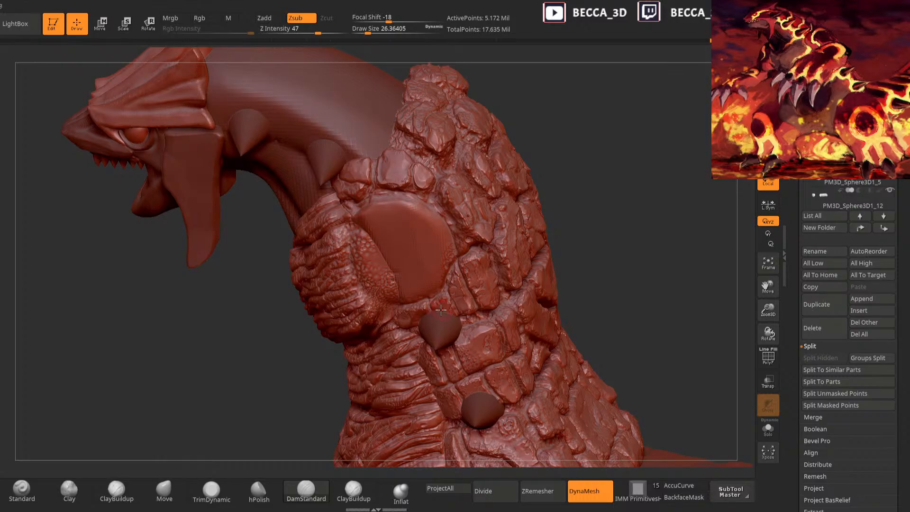
right_click_drag(466, 317, 455, 312)
mouse_move(636, 225)
right_mouse_down()
mouse_move(597, 189)
mouse_move(581, 205)
mouse_move(604, 195)
mouse_move(400, 300)
mouse_move(510, 251)
mouse_move(422, 301)
right_mouse_up()
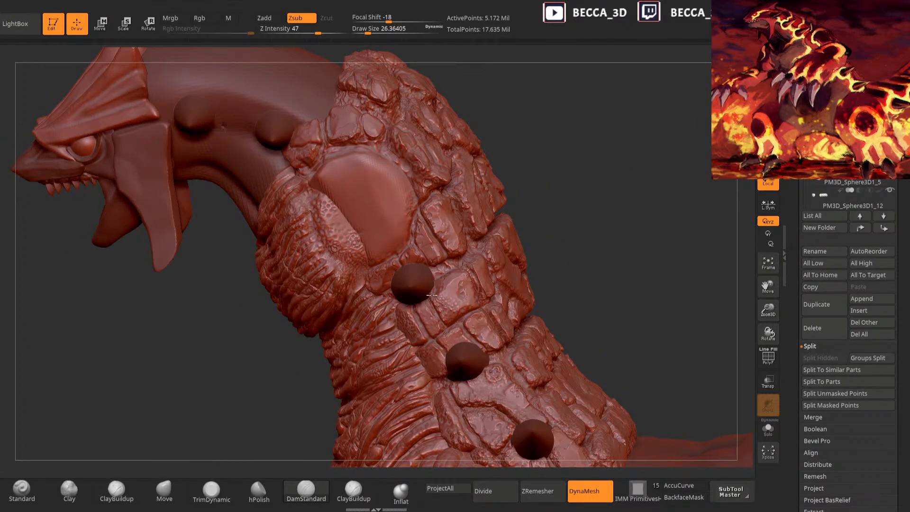
right_click_drag(565, 233, 435, 284)
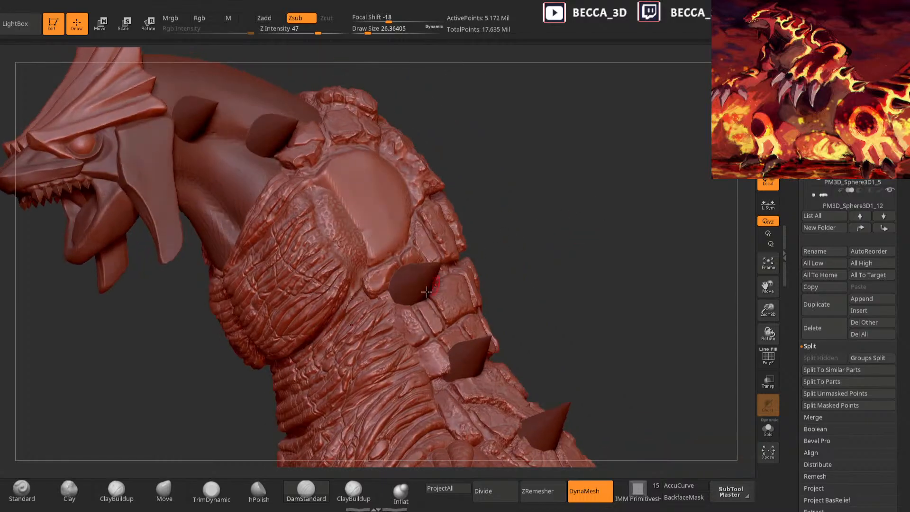
right_click_drag(543, 215, 539, 240)
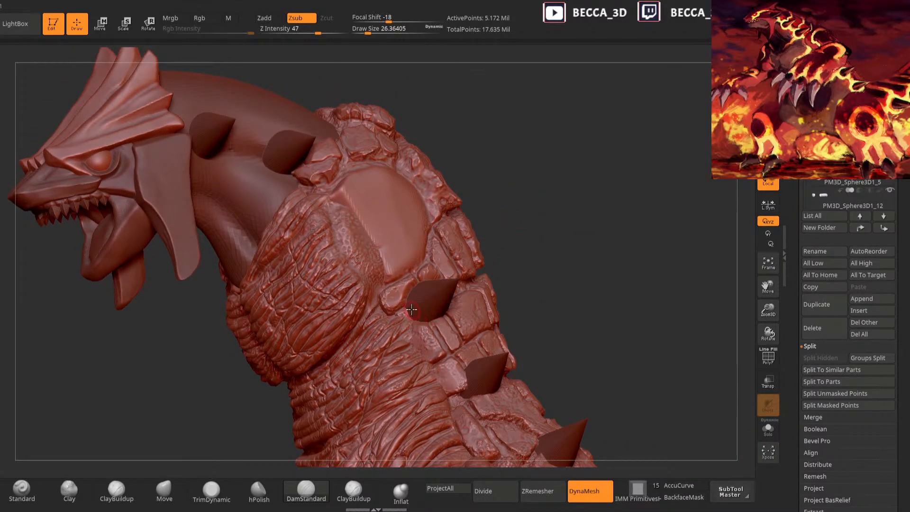
Carve cracks along the armour's front edge between the upper and middle torso spikes with DamStandard
mouse_move(512, 244)
left_mouse_down()
mouse_move(409, 311)
mouse_move(428, 364)
left_mouse_up()
left_click_drag(407, 328, 427, 363)
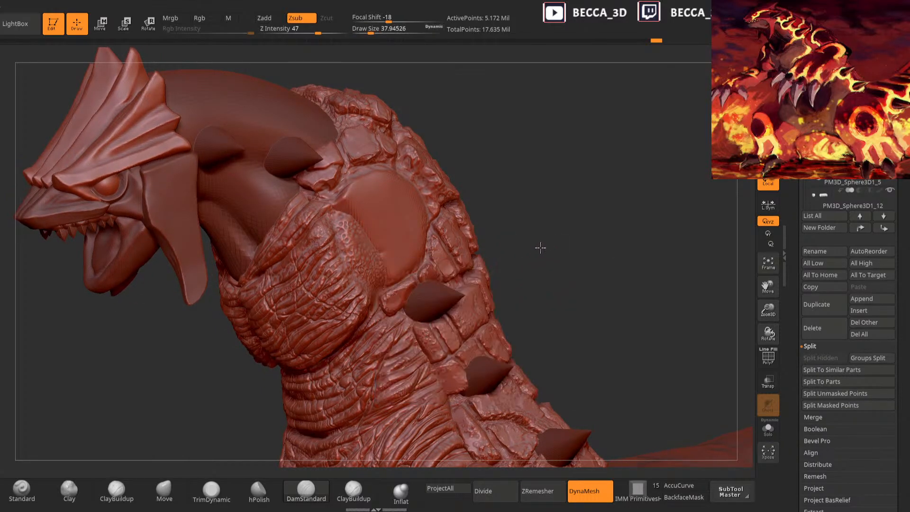
left_click_drag(542, 246, 502, 266)
mouse_move(430, 325)
left_mouse_down()
mouse_move(418, 343)
mouse_move(438, 362)
left_mouse_up()
left_click_drag(559, 249, 553, 202, "alt")
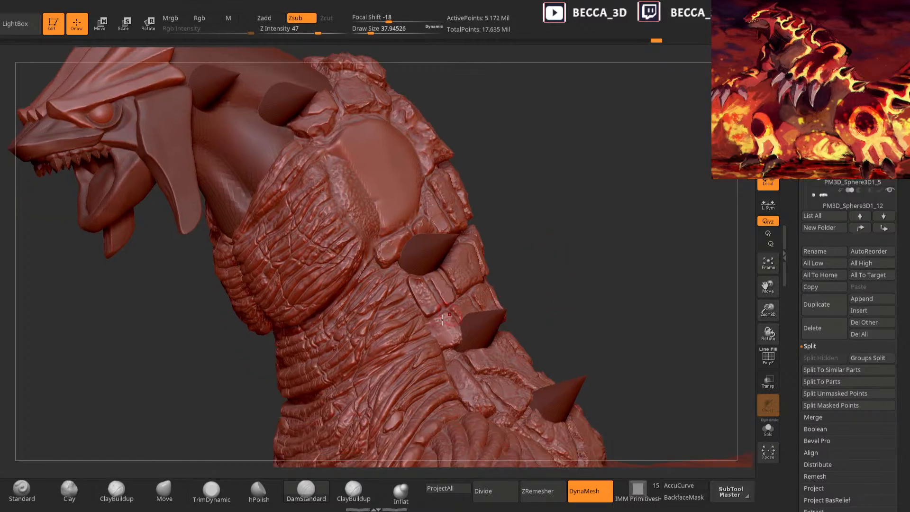
left_click_drag(429, 321, 442, 353)
mouse_move(441, 317)
left_mouse_down()
mouse_move(435, 340)
mouse_move(455, 345)
left_mouse_up()
mouse_move(514, 285)
left_mouse_down()
mouse_move(469, 283)
mouse_move(458, 343)
left_mouse_up()
key("ctrl+z")
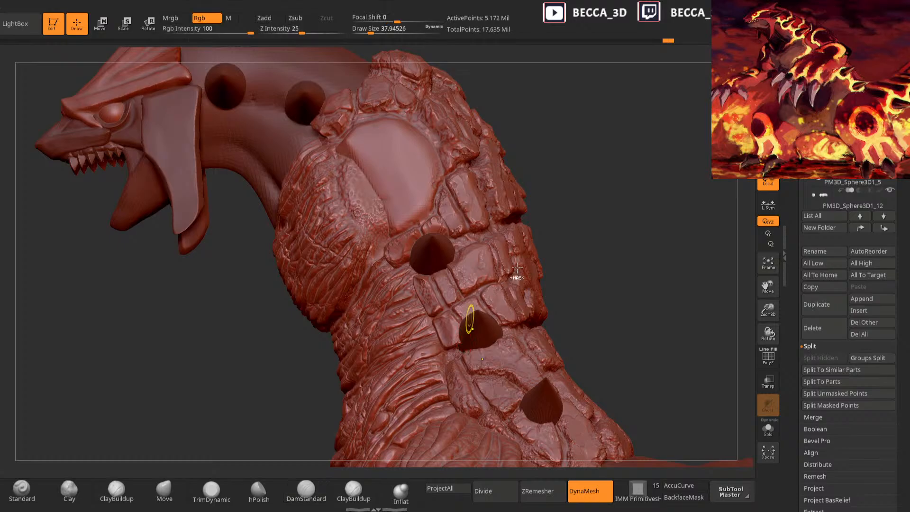
Carve a crack around the base of the middle torso spike, using draw sizes 19.84962 and 28.14346
key("space")
left_click(593, 221)
left_click_drag(567, 265, 605, 278)
left_click_drag(460, 321, 460, 352)
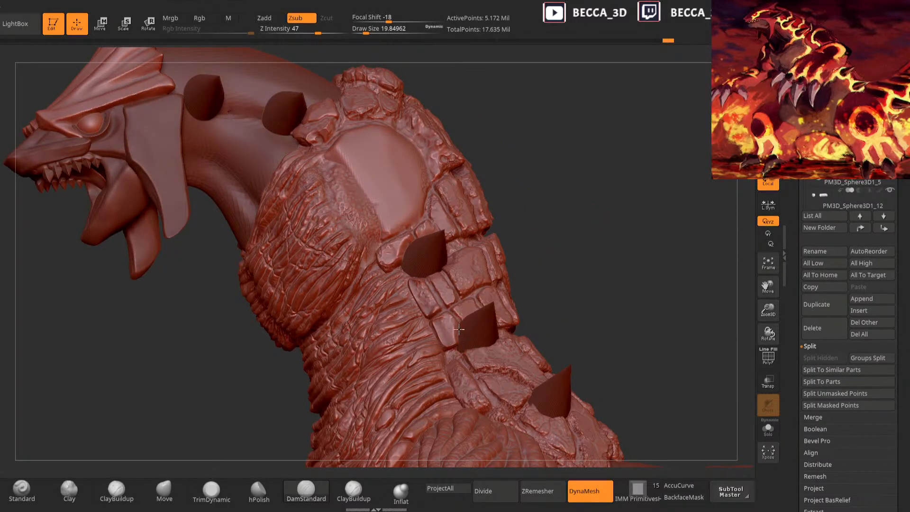
key("bracketright")
left_click_drag(589, 254, 439, 306)
left_click_drag(544, 218, 444, 288)
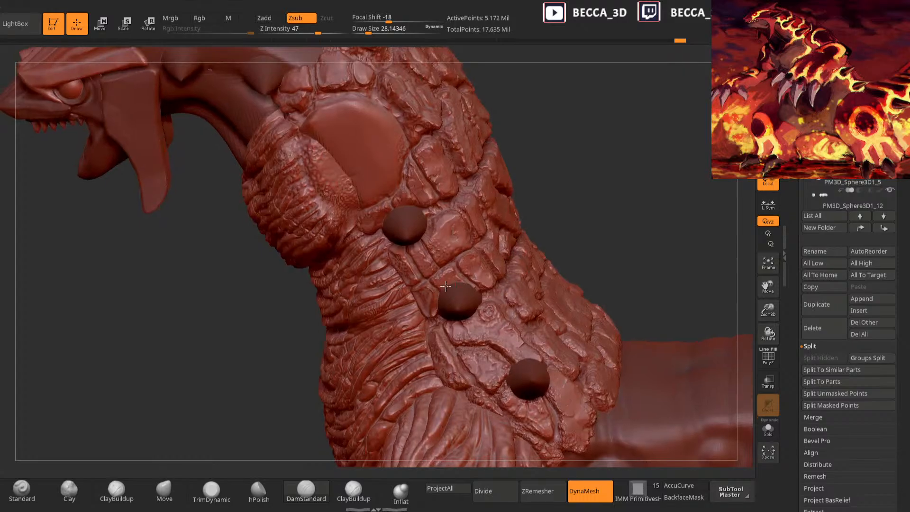
mouse_move(553, 222)
left_mouse_down()
mouse_move(479, 290)
mouse_move(553, 244)
mouse_move(524, 265)
left_mouse_up()
key("ctrl+z")
left_click_drag(570, 248, 550, 221)
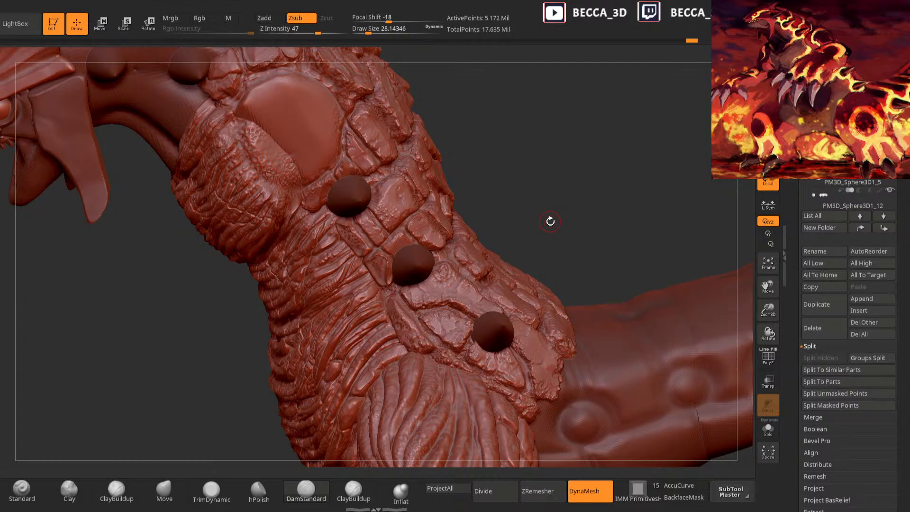
Carve cracks along the armour's edge below the middle spike and around the base of the lowest torso spike
left_click_drag(558, 223, 394, 305)
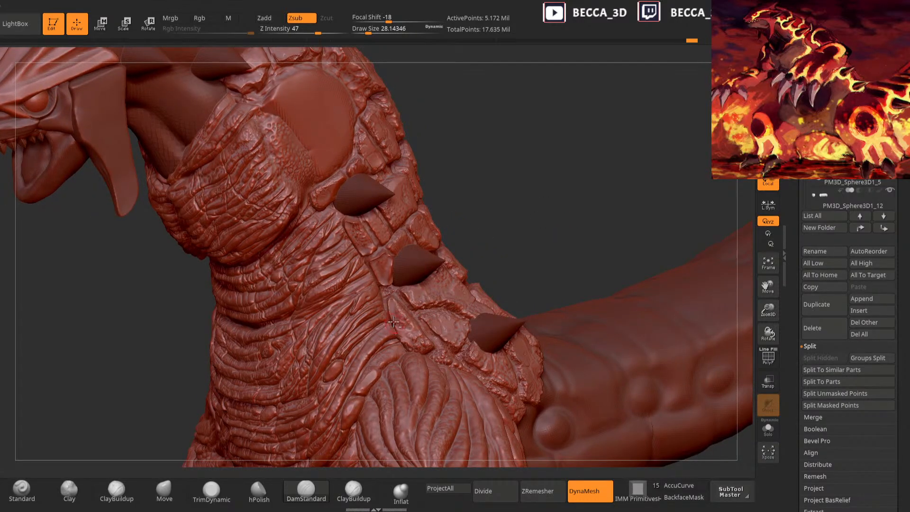
left_click_drag(583, 234, 473, 319)
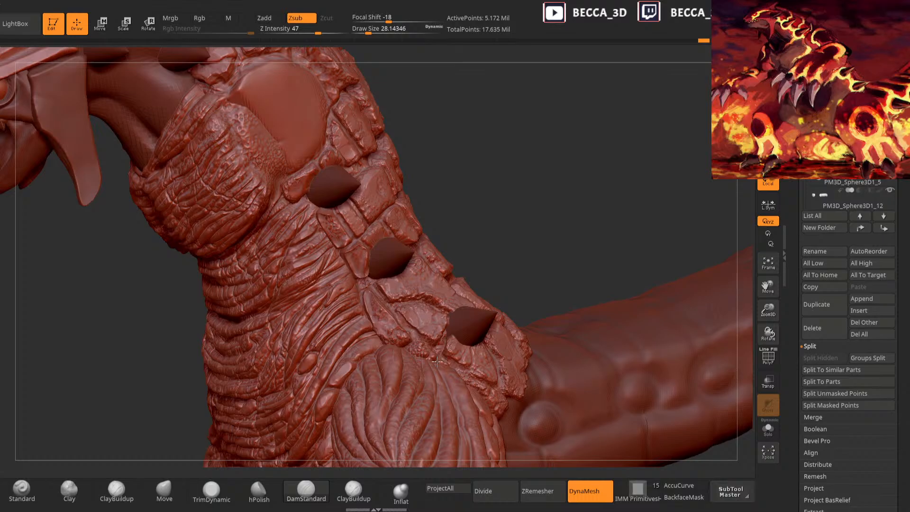
left_click_drag(518, 269, 462, 336)
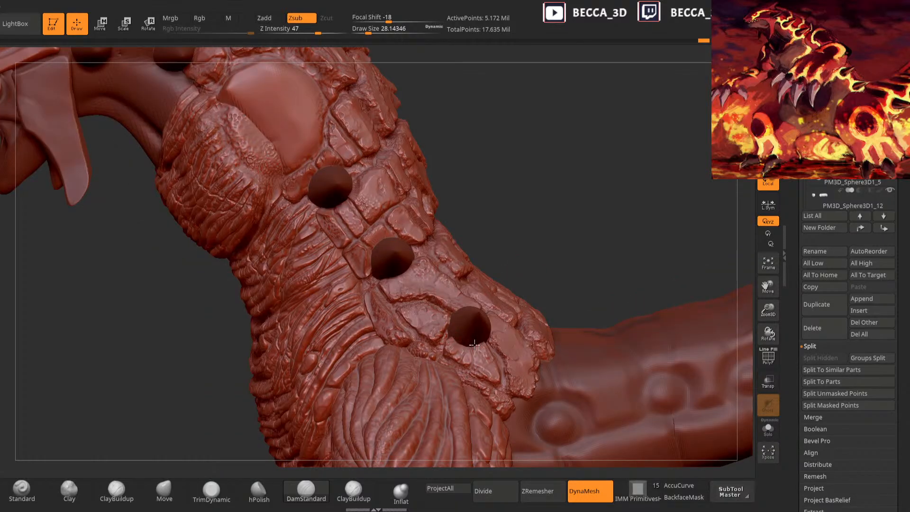
left_click_drag(581, 235, 532, 243)
left_click_drag(617, 195, 619, 231)
key("ctrl")
mouse_move(491, 313)
left_mouse_down()
mouse_move(582, 231)
mouse_move(492, 302)
left_mouse_up()
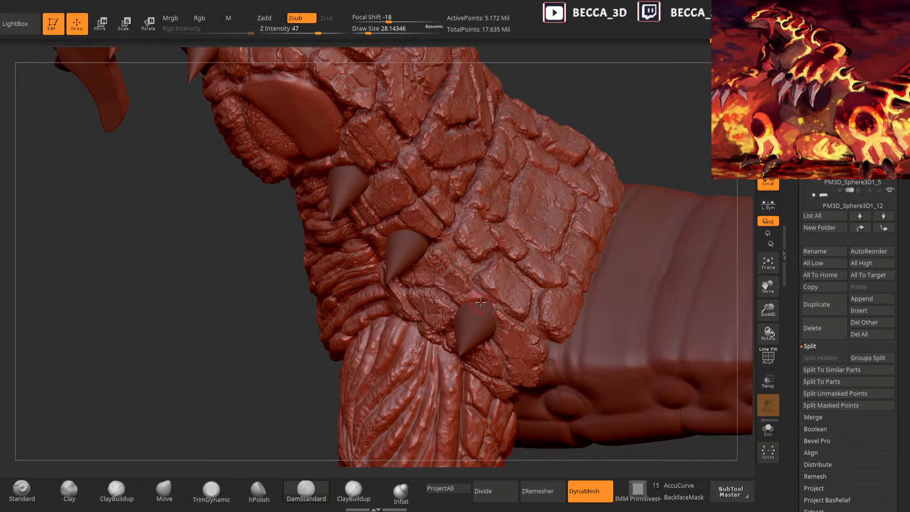
left_click_drag(620, 178, 501, 303)
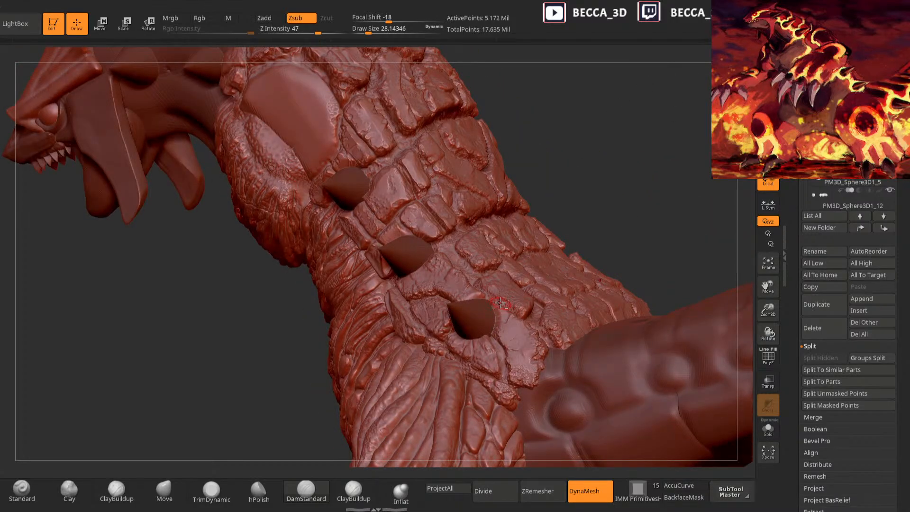
left_click_drag(615, 216, 461, 332)
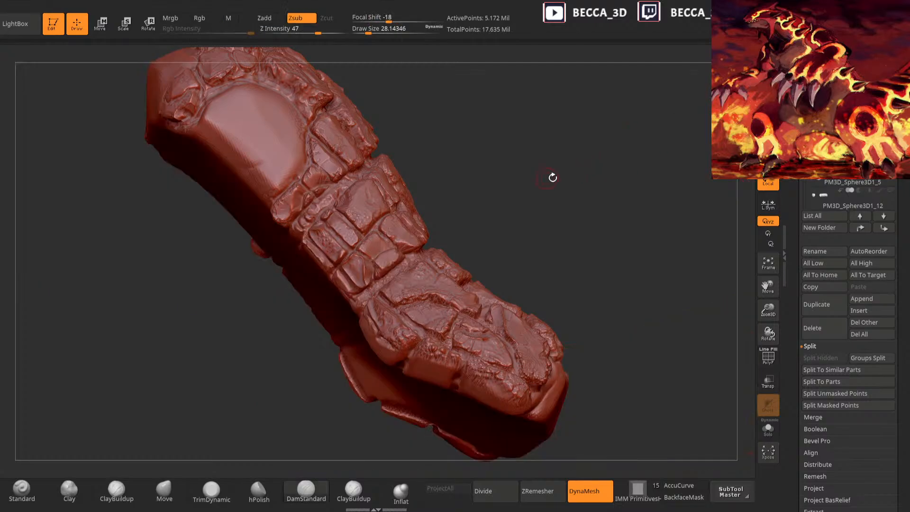
Build up the cracked rocks near the armour's lower end with ClayBuildup
left_click_drag(553, 179, 250, 462)
left_click(117, 490)
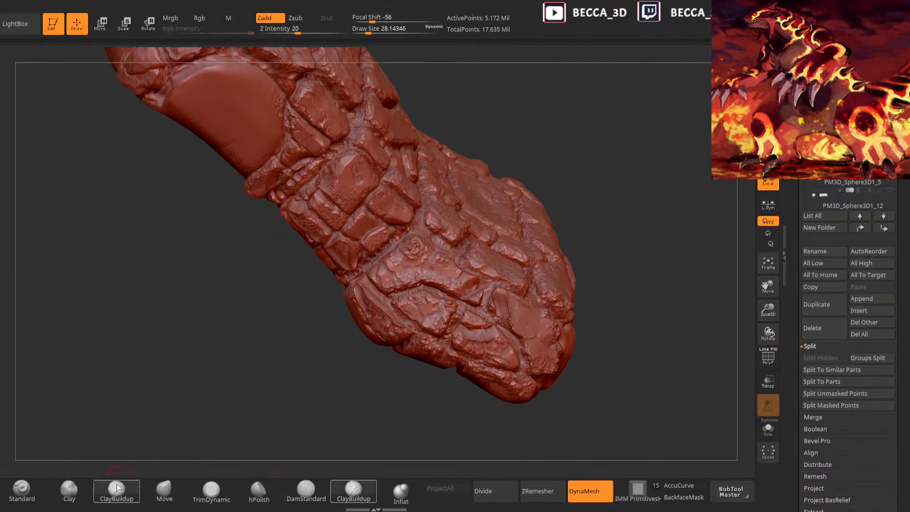
mouse_move(490, 291)
left_mouse_down()
mouse_move(466, 310)
mouse_move(484, 322)
mouse_move(491, 312)
mouse_move(476, 298)
left_mouse_up()
key("space")
Flatten the built-up rock near the armour's lower end into a smooth patch with TrimDynamic at draw size 33.84359
left_click(216, 488)
left_click_drag(452, 401, 453, 379)
left_click_drag(480, 303, 478, 312)
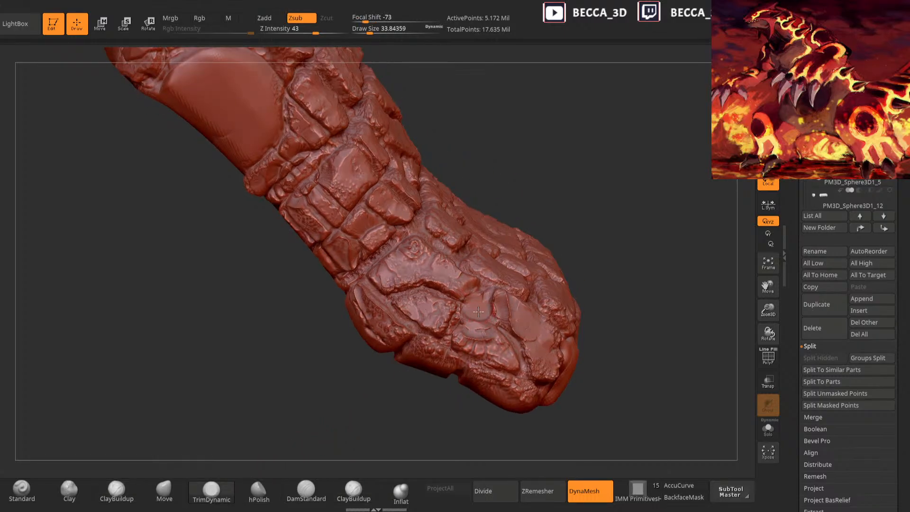
left_click_drag(445, 390, 444, 419)
mouse_move(485, 317)
left_mouse_down()
mouse_move(470, 326)
mouse_move(471, 311)
left_mouse_up()
mouse_move(448, 372)
left_mouse_down()
mouse_move(457, 371)
mouse_move(468, 297)
left_mouse_up()
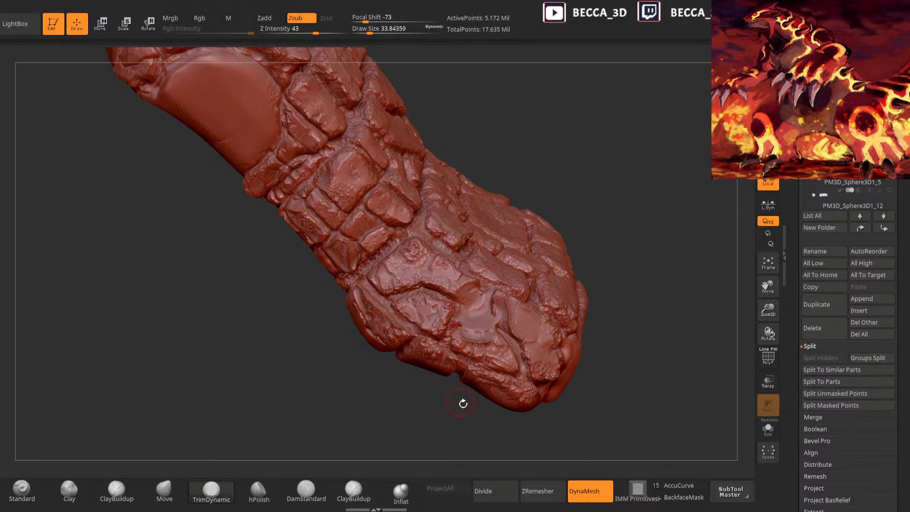
left_click_drag(459, 398, 467, 335)
mouse_move(493, 297)
left_mouse_down()
mouse_move(525, 283)
mouse_move(499, 328)
left_mouse_up()
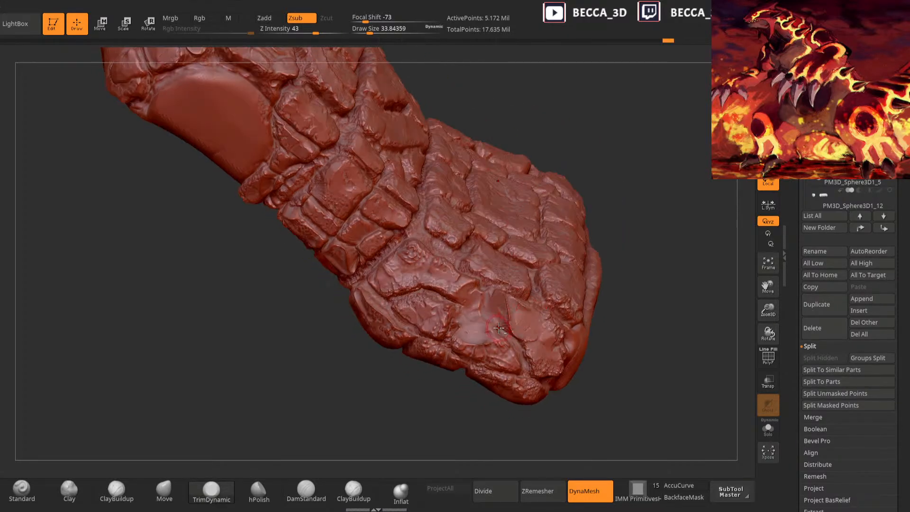
left_click_drag(599, 268, 518, 304)
left_click_drag(481, 418, 485, 351)
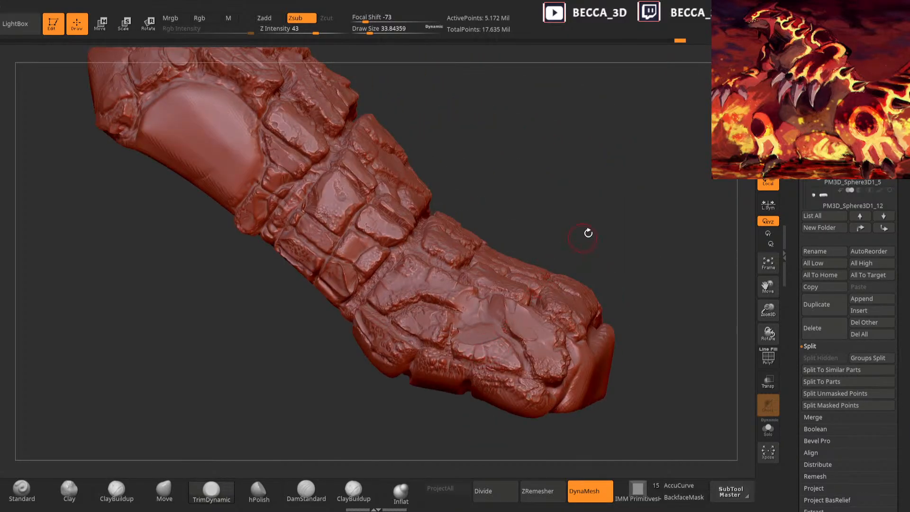
left_click_drag(583, 237, 476, 318)
Carve a round outline around the flattened patch near the armour's lower end with DamStandard at draw size 51.69795
left_click(306, 490)
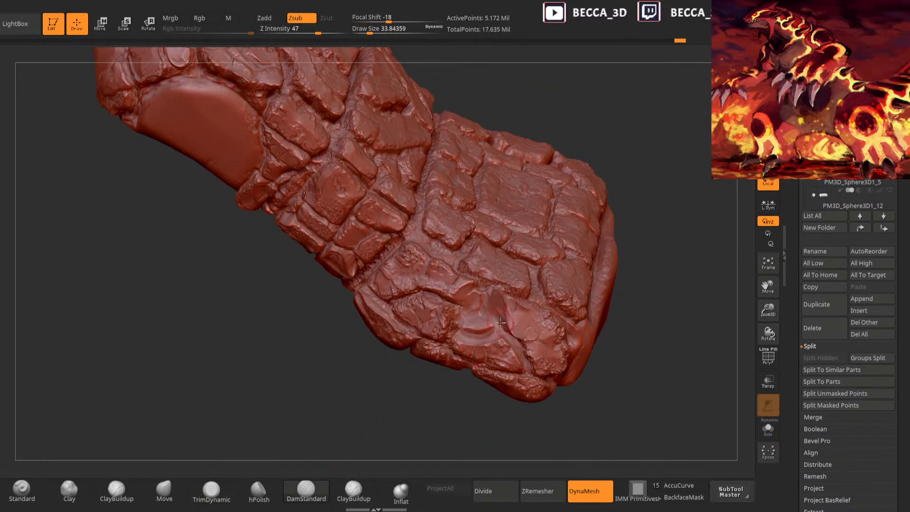
left_click_drag(481, 350, 498, 304, "shift")
key("space")
left_click_drag(402, 413, 441, 378)
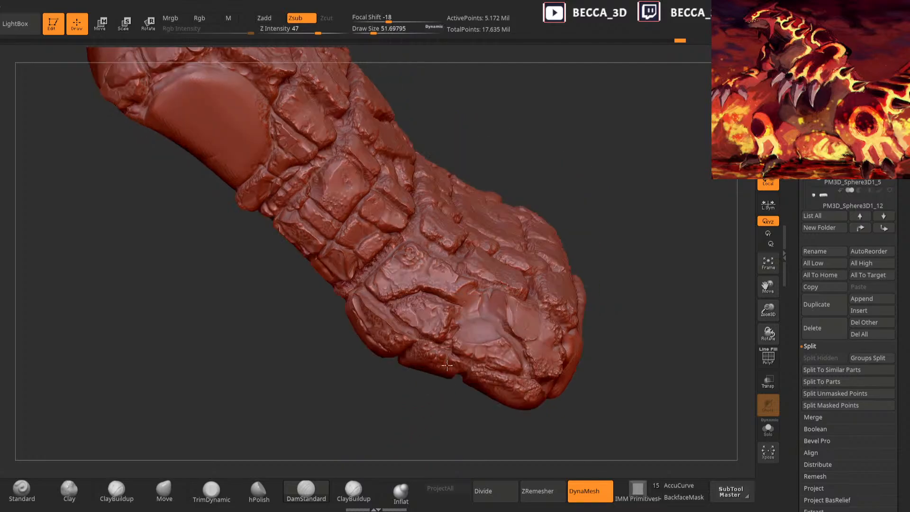
mouse_move(471, 290)
left_mouse_down()
mouse_move(472, 334)
mouse_move(494, 330)
mouse_move(493, 298)
mouse_move(464, 304)
left_mouse_up()
mouse_move(427, 405)
left_mouse_down()
mouse_move(413, 379)
mouse_move(454, 292)
left_mouse_up()
left_click_drag(570, 224, 508, 310)
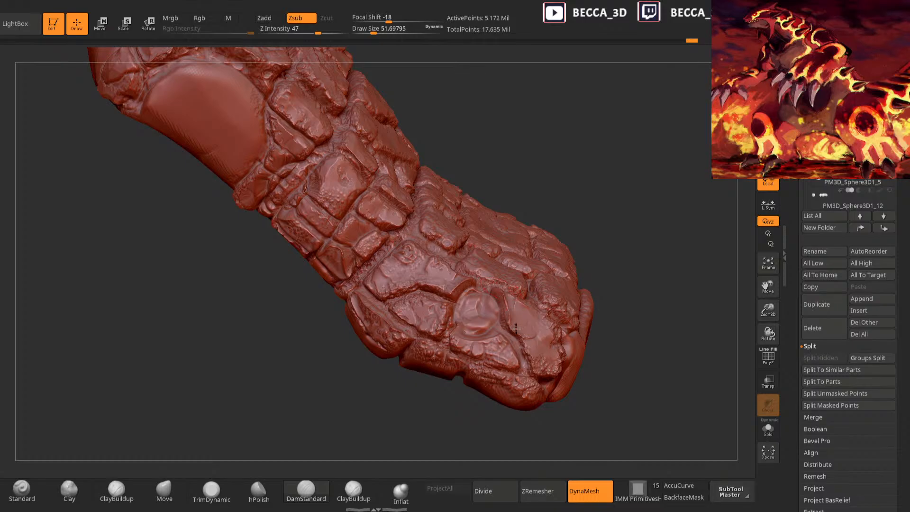
Build up and smooth the rocks bordering the lower round patch with the Clay brush at draw size 35.86426
left_click(70, 491)
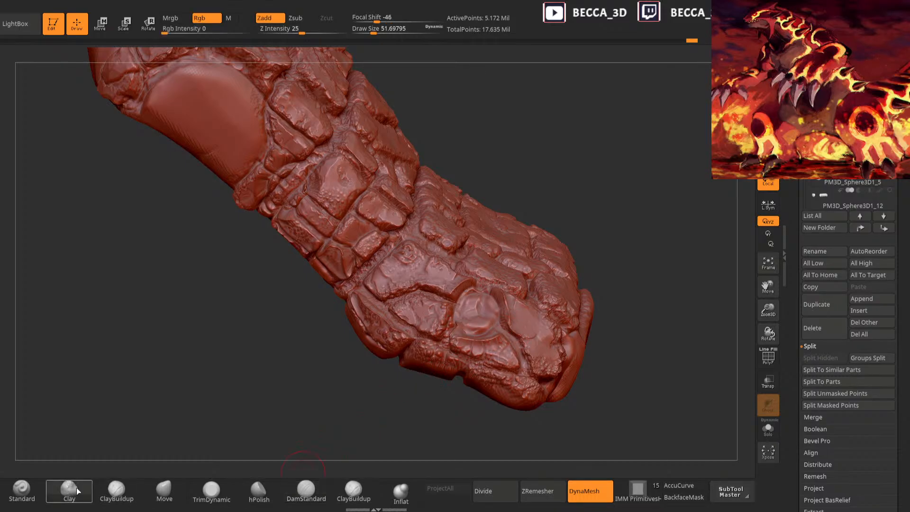
key("space")
left_click_drag(531, 289, 523, 289)
left_click_drag(583, 232, 545, 265)
mouse_move(525, 314)
left_mouse_down()
mouse_move(514, 321)
mouse_move(527, 324)
mouse_move(518, 314)
left_mouse_up()
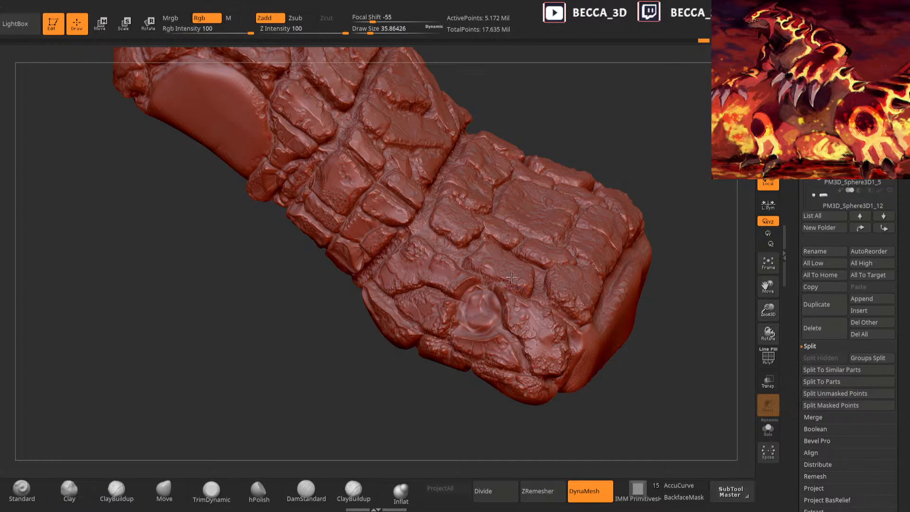
mouse_move(536, 253)
right_mouse_down()
mouse_move(578, 228)
mouse_move(585, 264)
mouse_move(460, 328)
mouse_move(422, 327)
right_mouse_up()
left_click_drag(415, 360, 436, 353)
right_click_drag(437, 352, 478, 332)
left_click_drag(478, 352, 468, 366, "alt")
Remesh the armour with DynaMesh and flatten the rocks beside the lower round patch with TrimDynamic at draw size 35.86426
right_click_drag(374, 457, 597, 254)
key("ctrl")
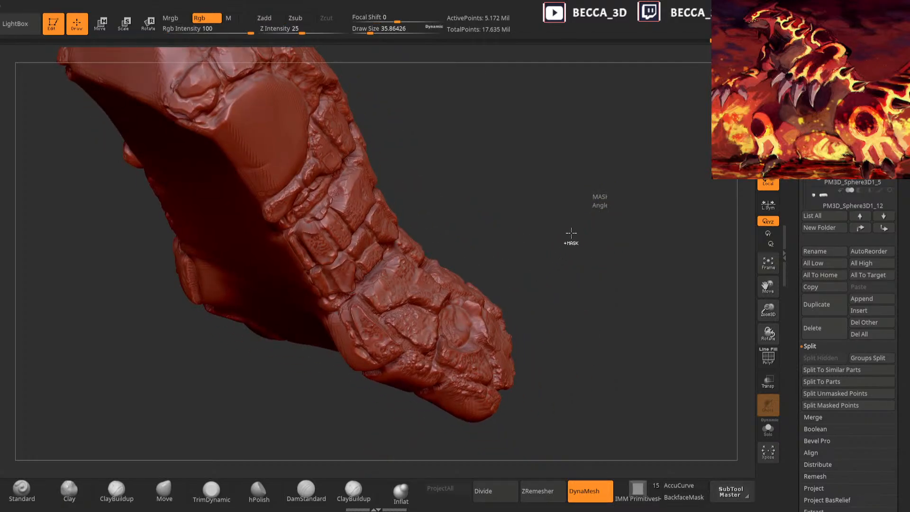
right_click_drag(525, 274, 474, 303)
left_click(211, 490)
left_click_drag(444, 344, 442, 336)
right_click_drag(445, 343, 434, 331)
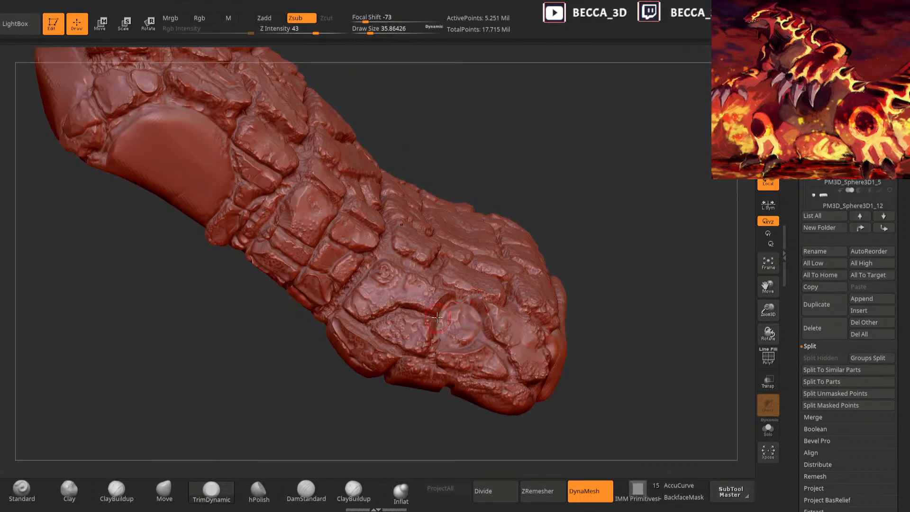
Refine the rock edges around the lower round patch with the Clay brush at draw size 19.84962
left_click(69, 491)
key("space")
left_click_drag(577, 217, 570, 217)
right_click_drag(479, 311, 442, 299)
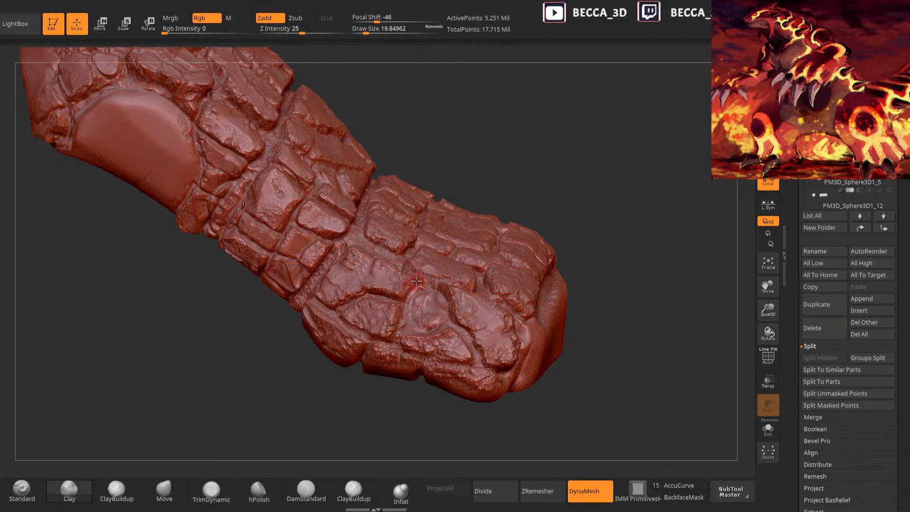
right_click_drag(393, 328, 425, 376)
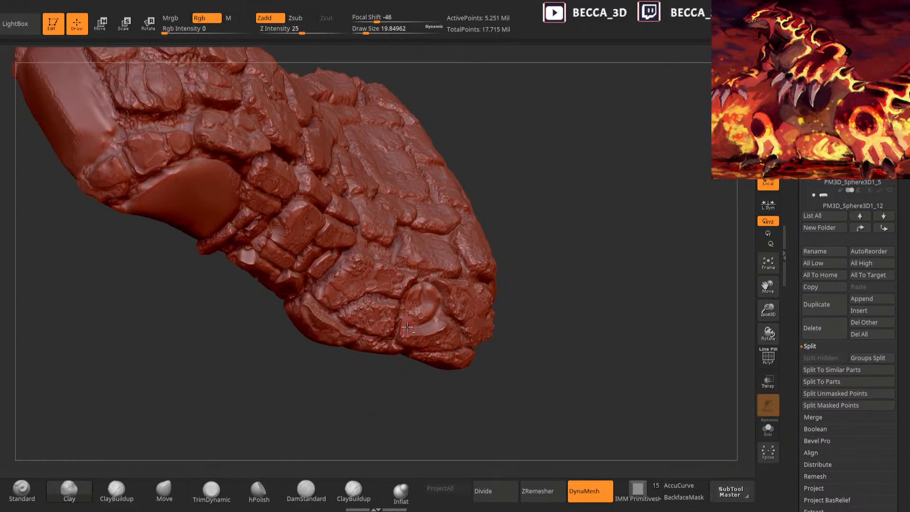
left_click_drag(397, 420, 404, 324)
mouse_move(479, 251)
left_mouse_down()
mouse_move(376, 406)
mouse_move(544, 251)
left_mouse_up()
mouse_move(628, 175)
left_mouse_down()
mouse_move(597, 217)
mouse_move(587, 264)
mouse_move(567, 199)
mouse_move(579, 211)
mouse_move(559, 236)
left_mouse_up()
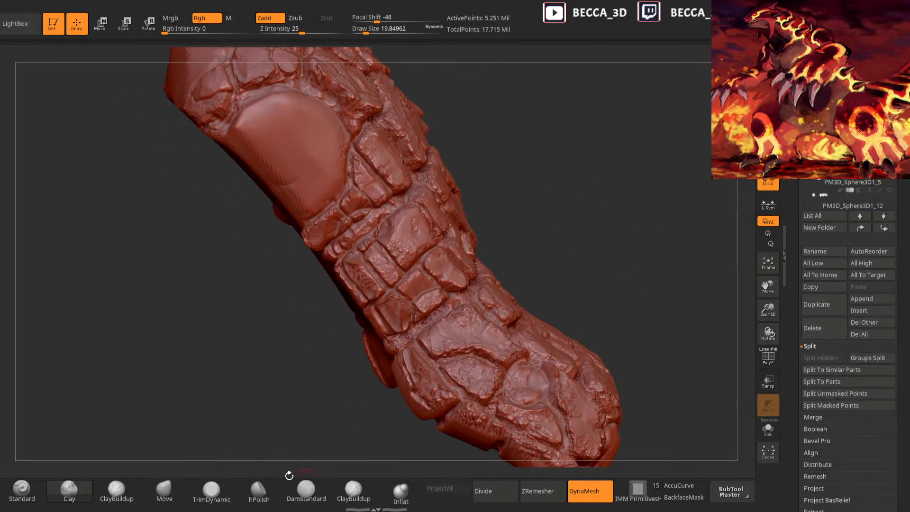
Build up a second rounded patch at the front edge of the armour's narrow middle with ClayBuildup at draw size 44.55017
left_click(354, 491)
key("space")
left_click_drag(527, 225, 514, 268)
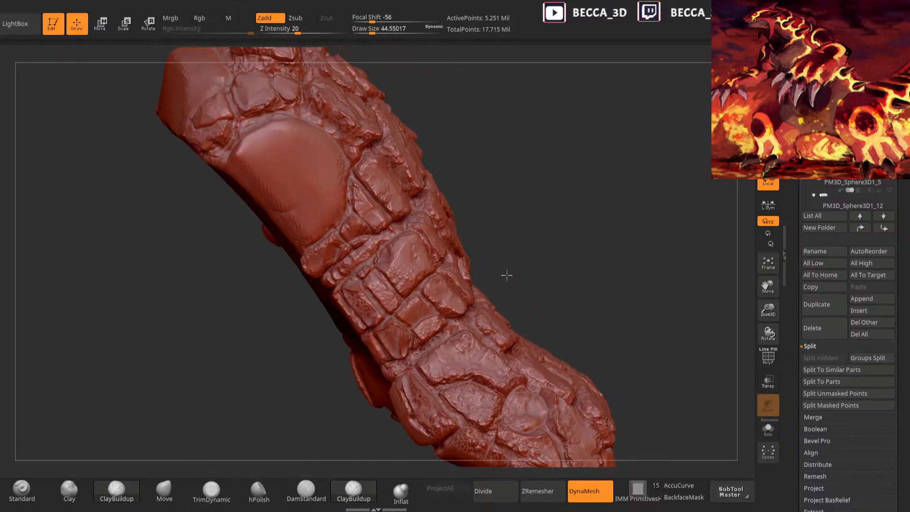
left_click_drag(429, 325, 420, 342)
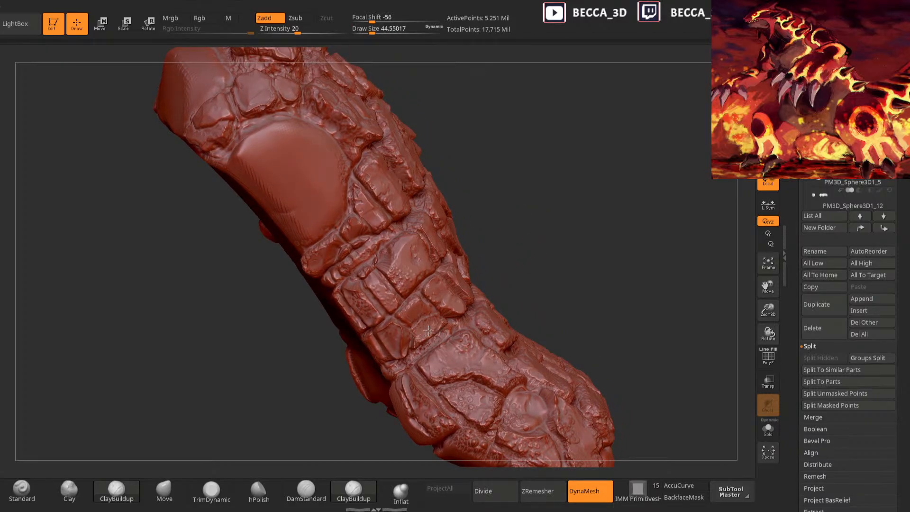
mouse_move(528, 250)
left_mouse_down()
mouse_move(528, 284)
mouse_move(483, 251)
mouse_move(438, 319)
mouse_move(407, 324)
left_mouse_up()
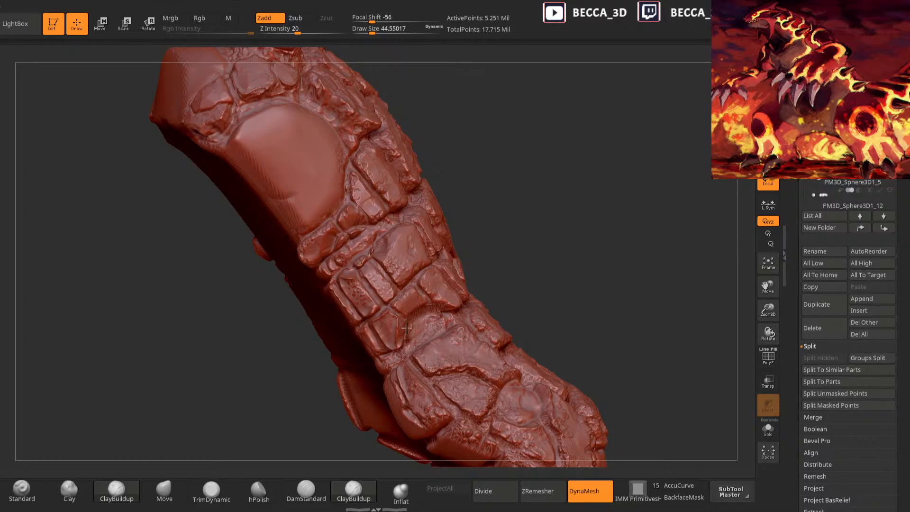
key("shift")
left_click_drag(532, 260, 474, 309)
mouse_move(551, 216)
left_mouse_down()
mouse_move(571, 189)
mouse_move(297, 432)
left_mouse_up()
Flatten the second patch and its neighbouring rocks with TrimDynamic, reducing the draw size to 28.14346
left_click(211, 491)
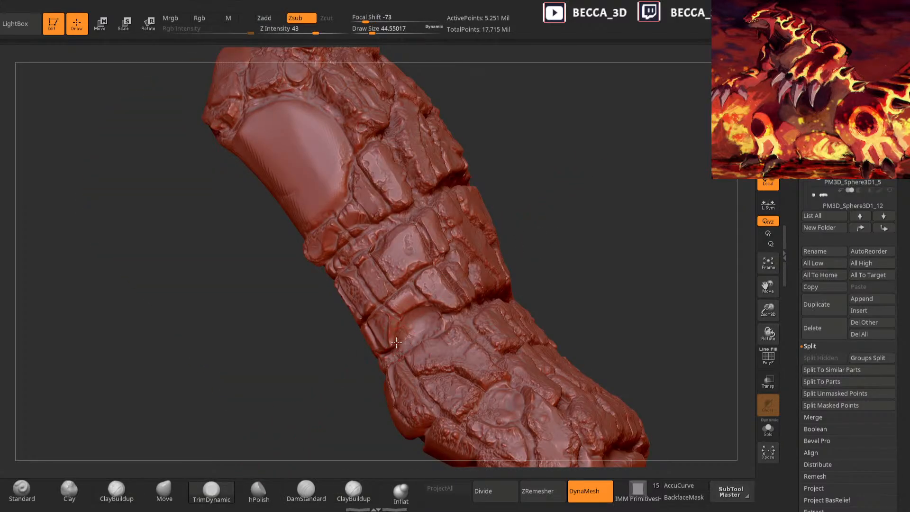
left_click_drag(545, 185, 584, 209)
key("space")
mouse_move(521, 229)
left_mouse_down()
mouse_move(518, 242)
mouse_move(403, 342)
left_mouse_up()
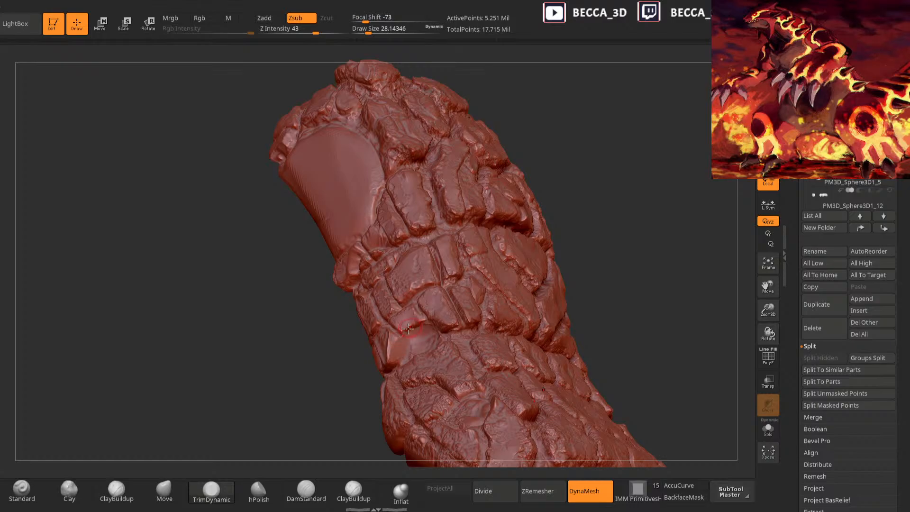
left_click_drag(522, 260, 413, 360)
mouse_move(561, 266)
left_mouse_down()
mouse_move(563, 212)
mouse_move(568, 235)
mouse_move(489, 240)
mouse_move(392, 351)
mouse_move(497, 348)
mouse_move(395, 372)
left_mouse_up()
left_click_drag(429, 334, 443, 312)
Carve a crack around the edge of the second rounded patch with DamStandard at draw size 19.84962
left_click(306, 491)
key("space")
mouse_move(582, 222)
left_mouse_down()
mouse_move(569, 224)
mouse_move(556, 282)
mouse_move(488, 306)
left_mouse_up()
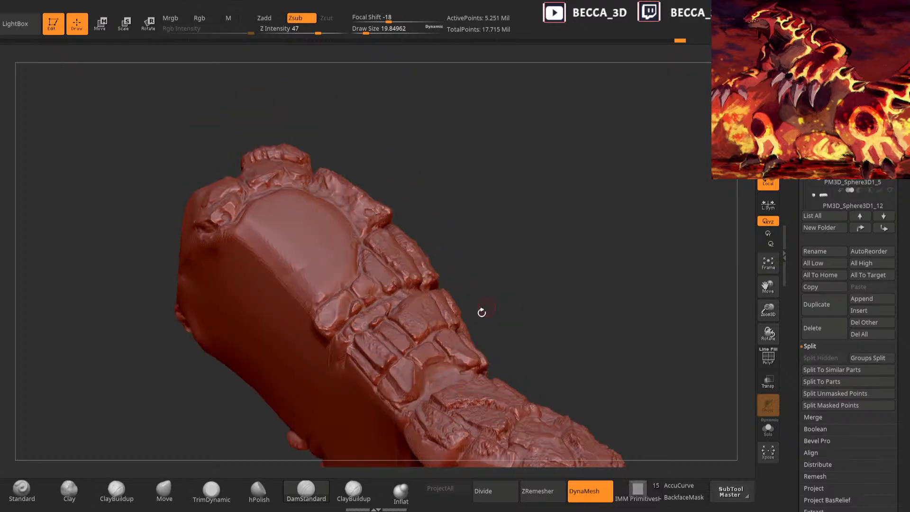
left_click_drag(460, 371, 405, 358)
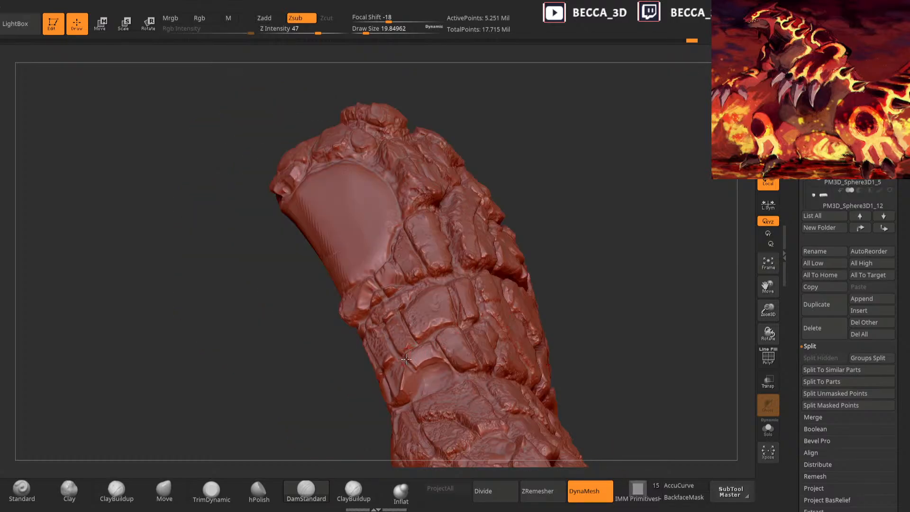
left_click_drag(512, 284, 422, 355)
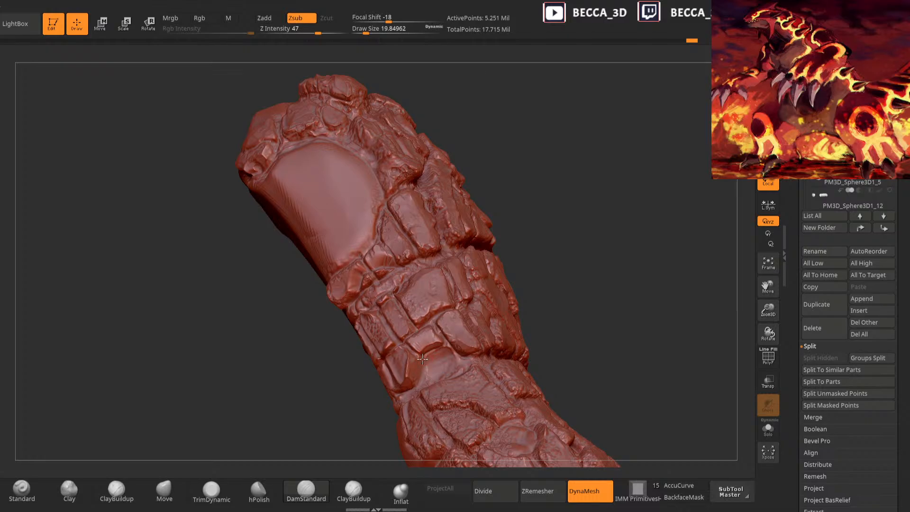
left_click_drag(539, 271, 473, 342)
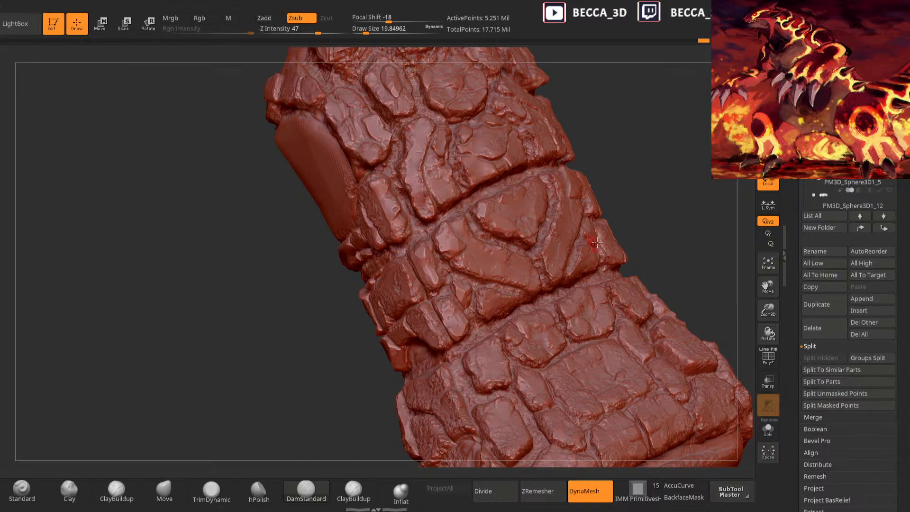
Deepen the second patch's outline and carve a crack splitting the large rock between the two round patches with DamStandard
left_click_drag(693, 197, 436, 336)
key("ctrl")
left_click_drag(603, 199, 564, 207)
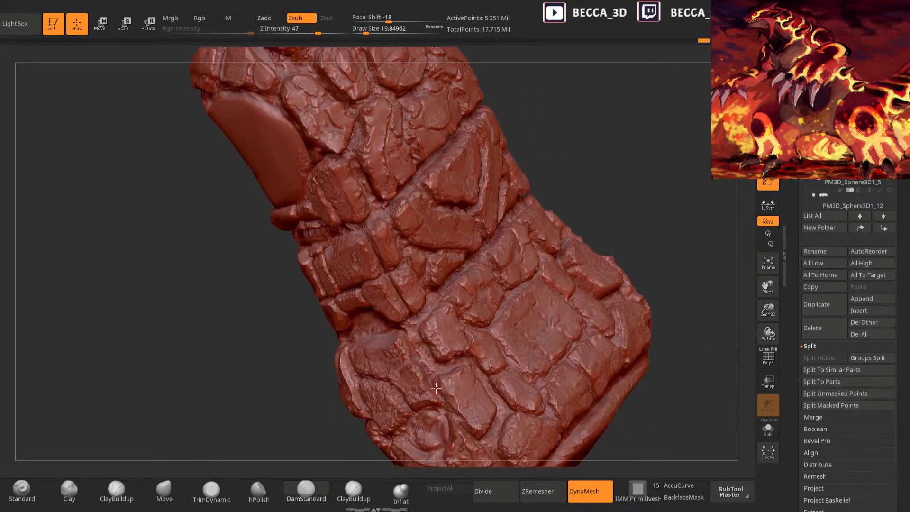
mouse_move(674, 206)
left_mouse_down()
mouse_move(632, 199)
mouse_move(607, 230)
mouse_move(599, 279)
mouse_move(585, 290)
left_mouse_up()
mouse_move(588, 247)
left_mouse_down()
mouse_move(602, 218)
mouse_move(632, 205)
mouse_move(393, 441)
mouse_move(458, 344)
left_mouse_up()
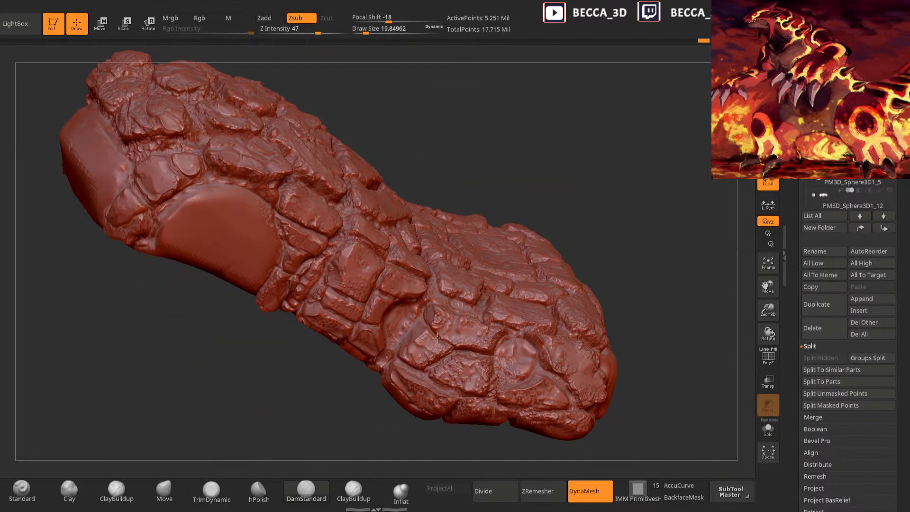
mouse_move(616, 211)
left_mouse_down()
mouse_move(624, 217)
mouse_move(563, 233)
mouse_move(450, 316)
left_mouse_up()
left_click_drag(557, 230, 468, 292)
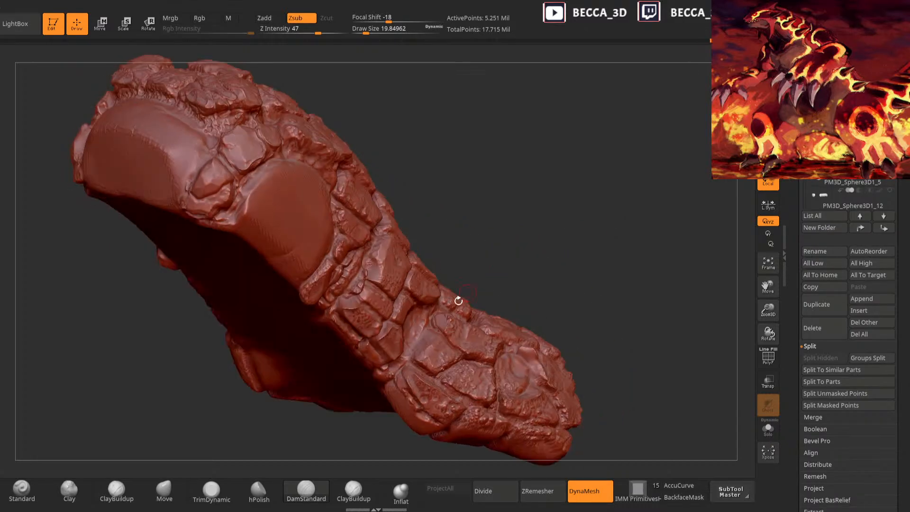
left_click_drag(420, 353, 461, 336)
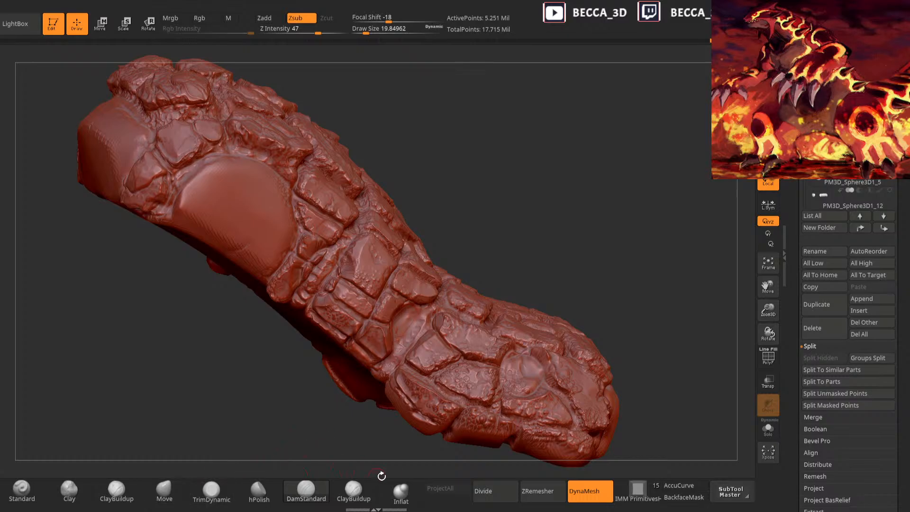
Build up the rock edges along the new crack between the two round patches with the Clay brush at draw size 19.84962
left_click(370, 490)
left_click(72, 491)
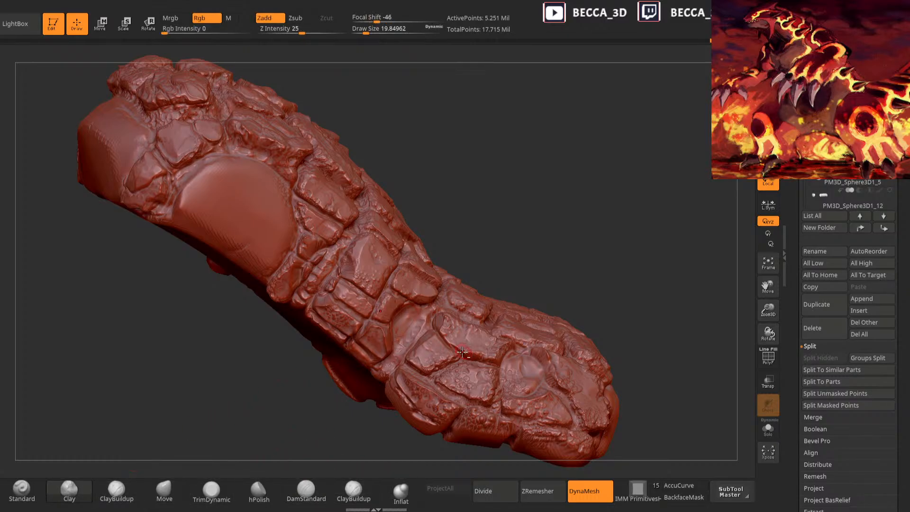
left_click_drag(523, 241, 482, 297)
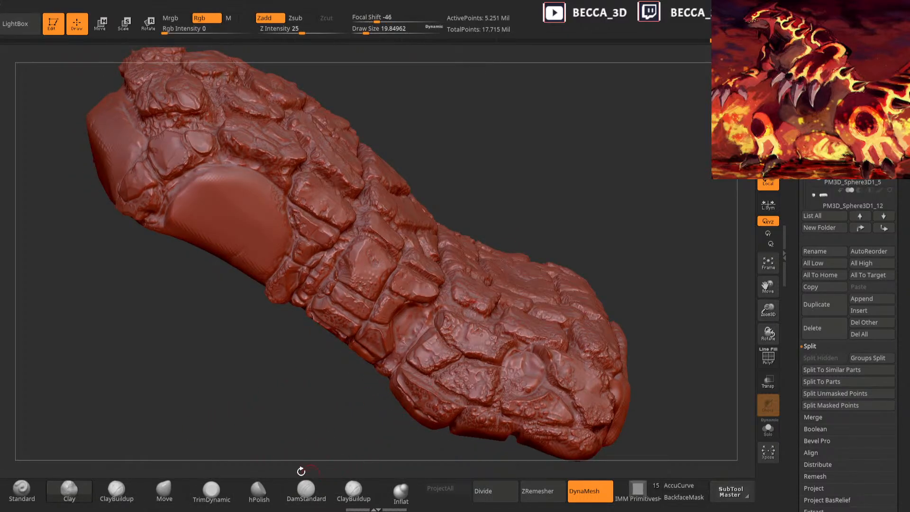
Flatten the edges of the rocks surrounding the second round patch with TrimDynamic at draw size 19.84962
left_click(211, 491)
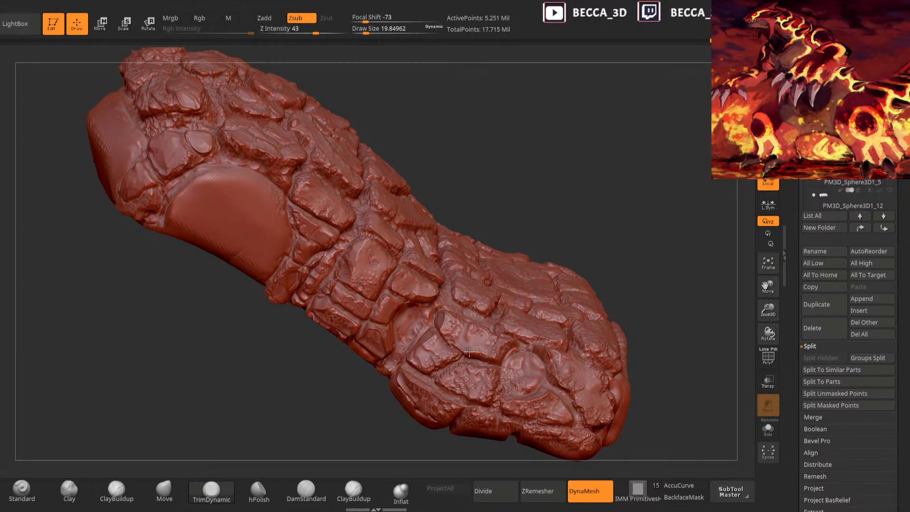
left_click_drag(502, 256, 434, 299)
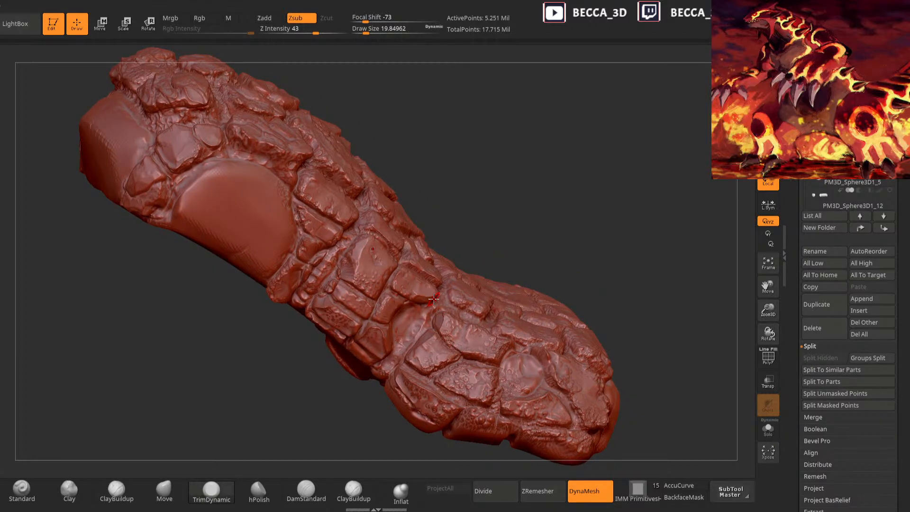
mouse_move(533, 236)
left_mouse_down()
mouse_move(528, 248)
mouse_move(528, 227)
mouse_move(432, 219)
left_mouse_up()
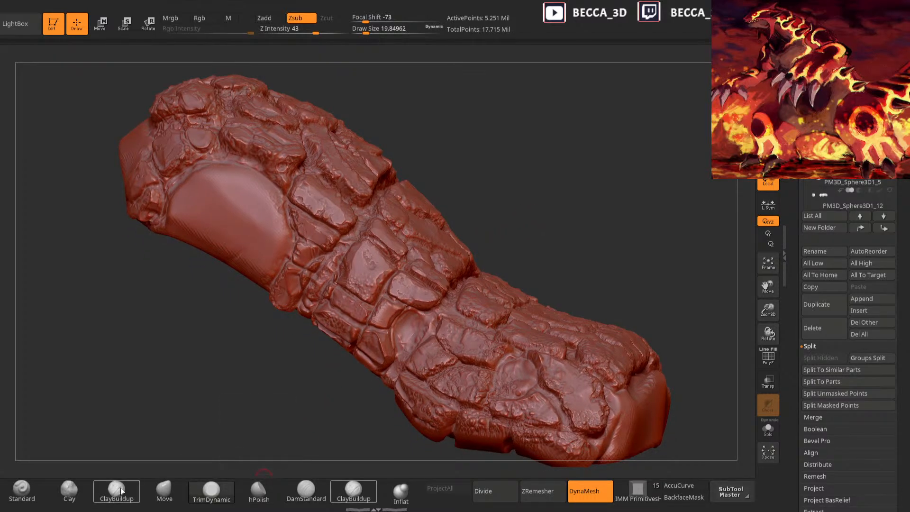
left_click_drag(516, 185, 425, 305)
left_click_drag(505, 258, 424, 300)
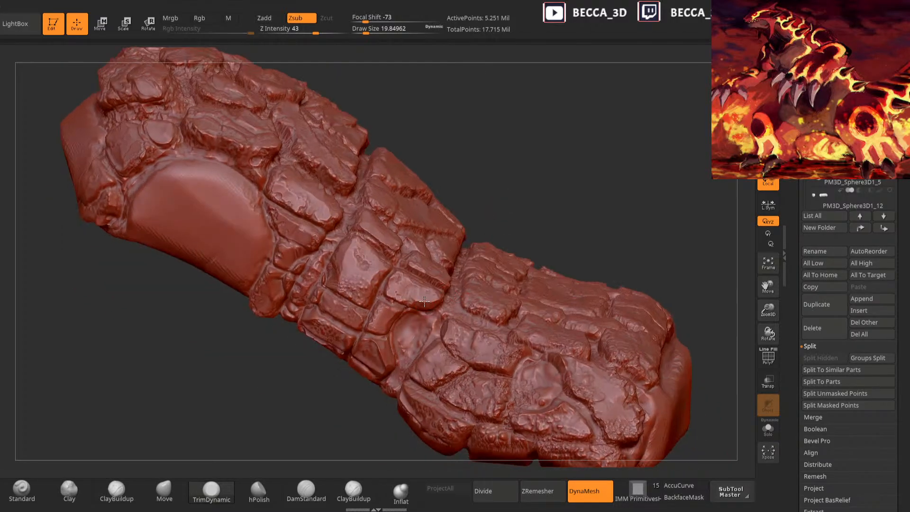
Build up the rock edge beside the second round patch with Clay and flatten it with TrimDynamic at draw size 19.84962
left_click_drag(520, 228, 394, 278)
left_click(67, 485)
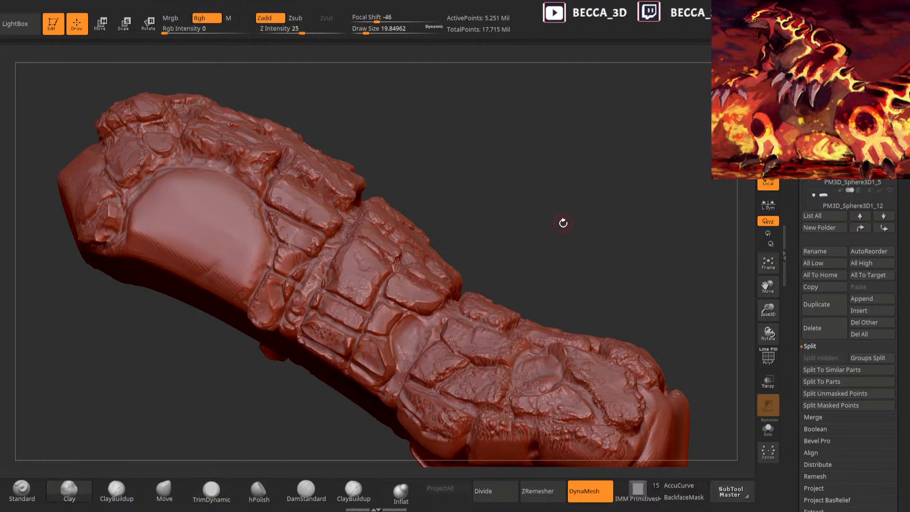
left_click_drag(563, 223, 425, 308)
left_click_drag(501, 247, 427, 303)
left_click_drag(536, 201, 418, 308)
left_click(219, 489)
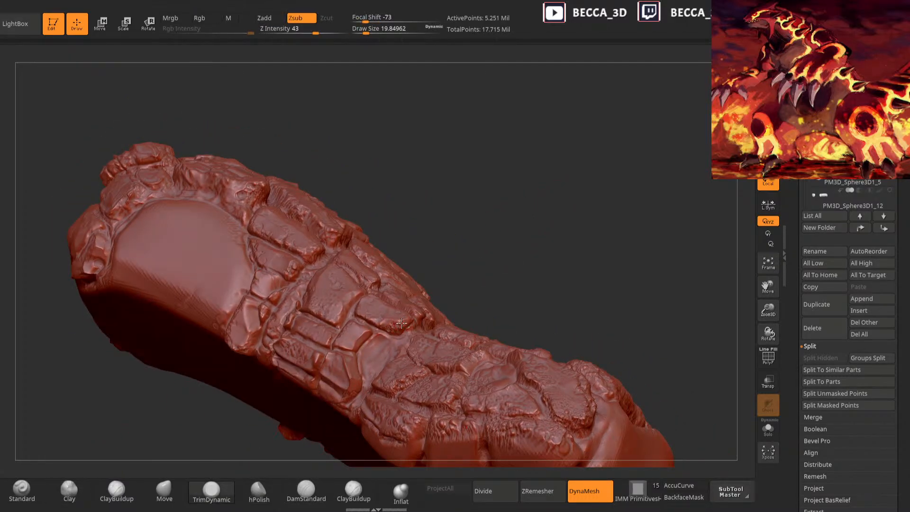
left_click_drag(460, 267, 404, 321)
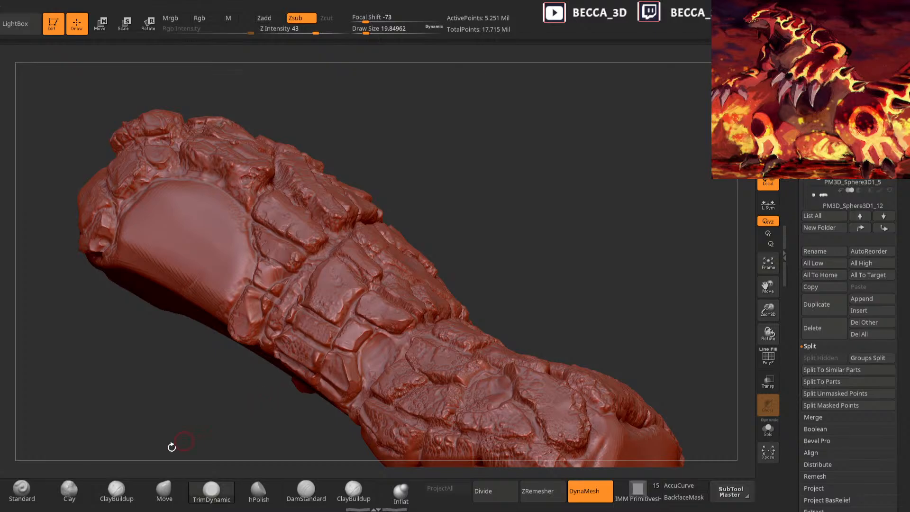
Shape the small rocks between the second round patch and the large smooth dome with Clay and TrimDynamic at draw size 19.84962
left_click(69, 491)
left_click_drag(541, 181, 381, 311)
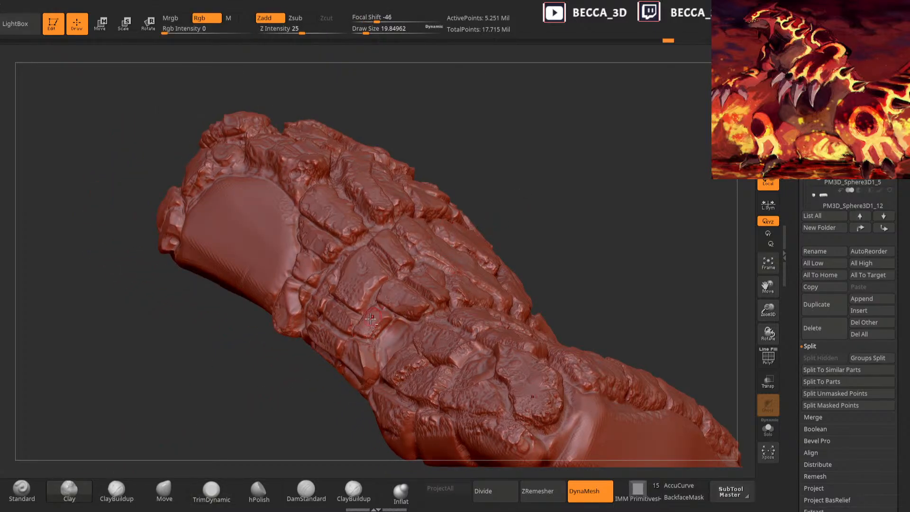
left_click(212, 491)
left_click_drag(372, 323, 376, 328)
mouse_move(506, 223)
left_mouse_down()
mouse_move(514, 226)
mouse_move(372, 345)
left_mouse_up()
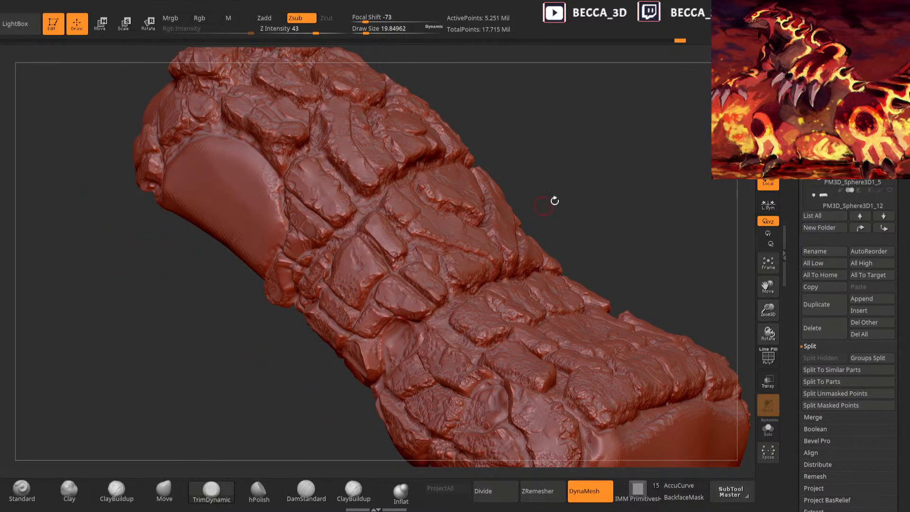
left_click_drag(538, 208, 374, 324)
left_click(69, 491)
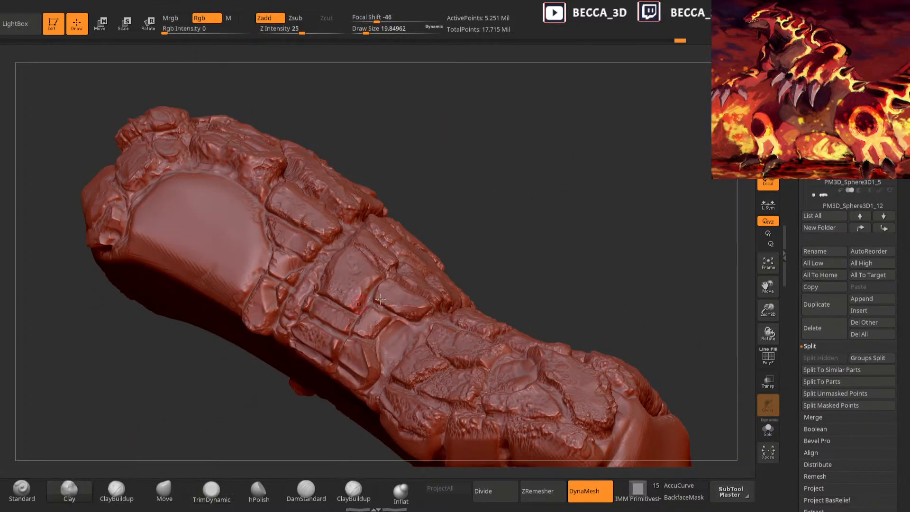
right_click_drag(358, 335, 399, 303)
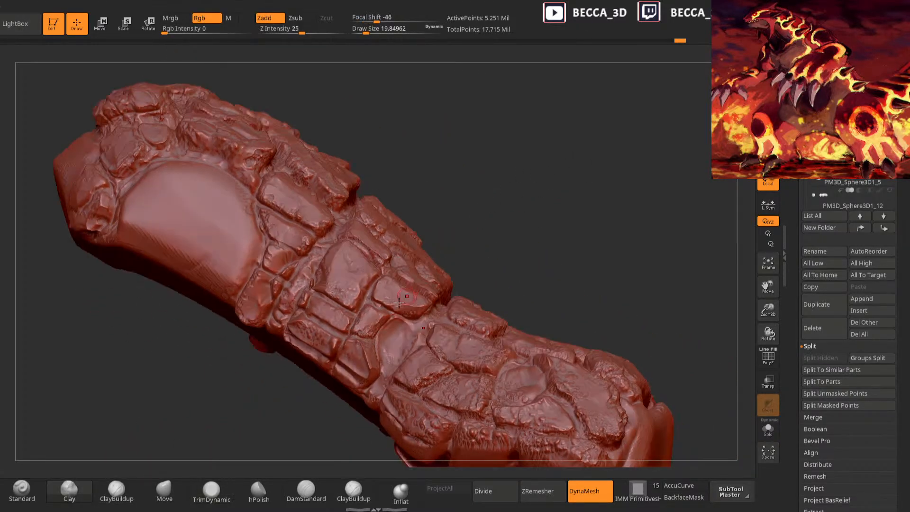
Flatten the rocks beside the large smooth dome into a base for a third round patch with TrimDynamic at draw size 29.98318
left_click(192, 495)
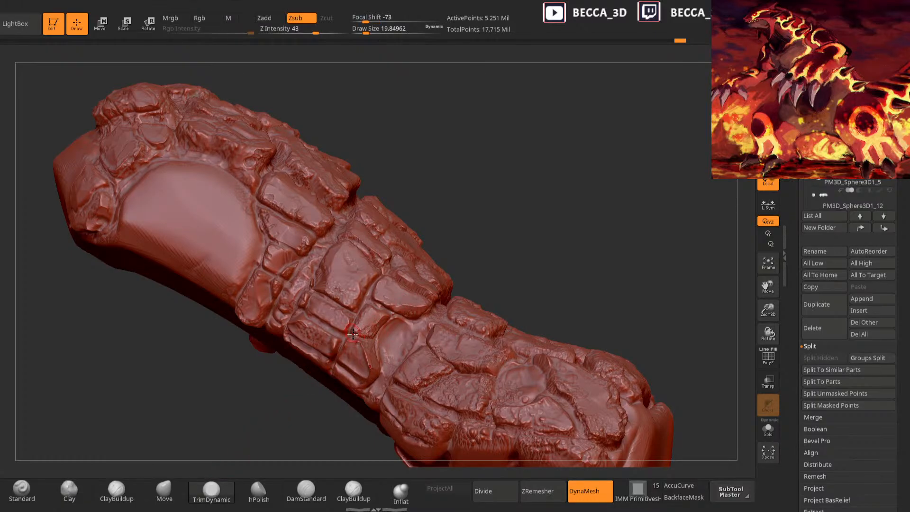
mouse_move(371, 331)
right_mouse_down()
mouse_move(385, 335)
mouse_move(453, 238)
mouse_move(446, 289)
mouse_move(330, 353)
right_mouse_up()
key("space")
left_click_drag(330, 352, 333, 353)
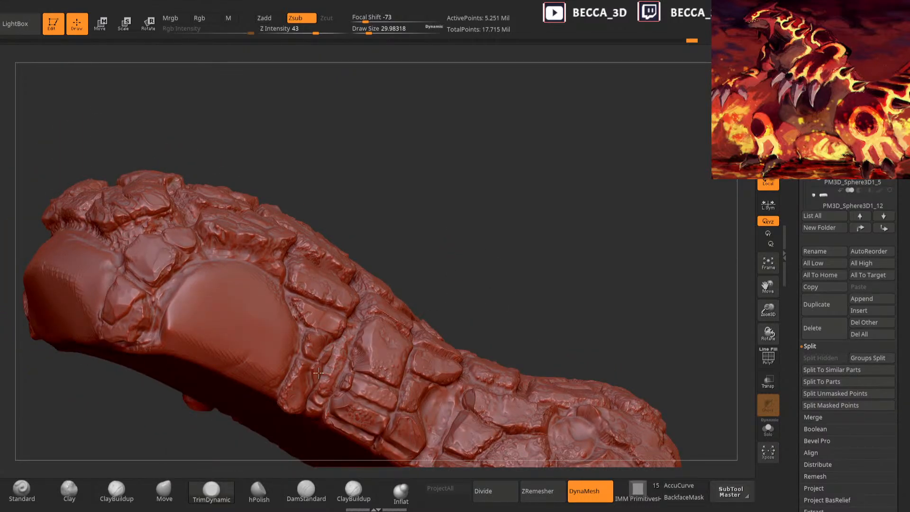
left_click_drag(347, 384, 351, 368)
right_click_drag(383, 320, 368, 312)
left_click_drag(348, 379, 336, 388)
mouse_move(337, 353)
left_mouse_down()
mouse_move(330, 374)
mouse_move(346, 380)
mouse_move(351, 363)
left_mouse_up()
mouse_move(351, 362)
right_mouse_down()
mouse_move(437, 290)
mouse_move(361, 346)
right_mouse_up()
left_click_drag(360, 346, 366, 367)
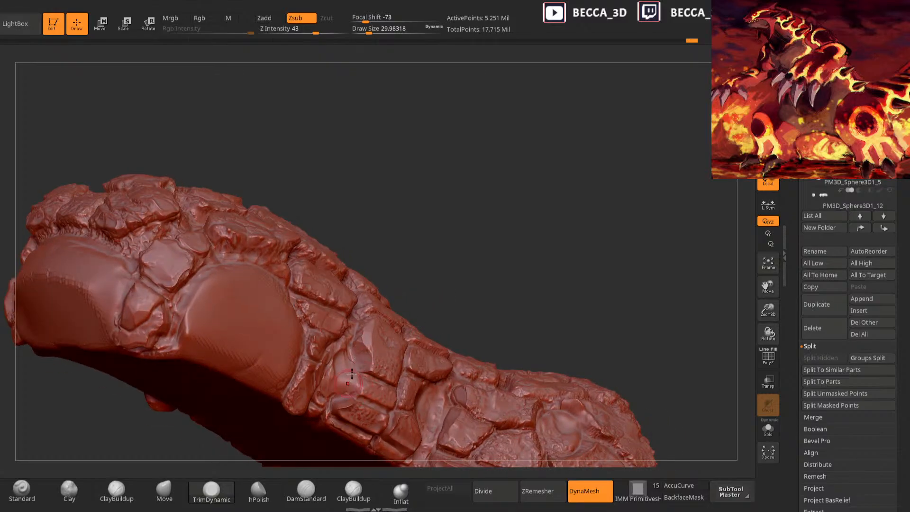
right_click_drag(349, 381, 430, 291)
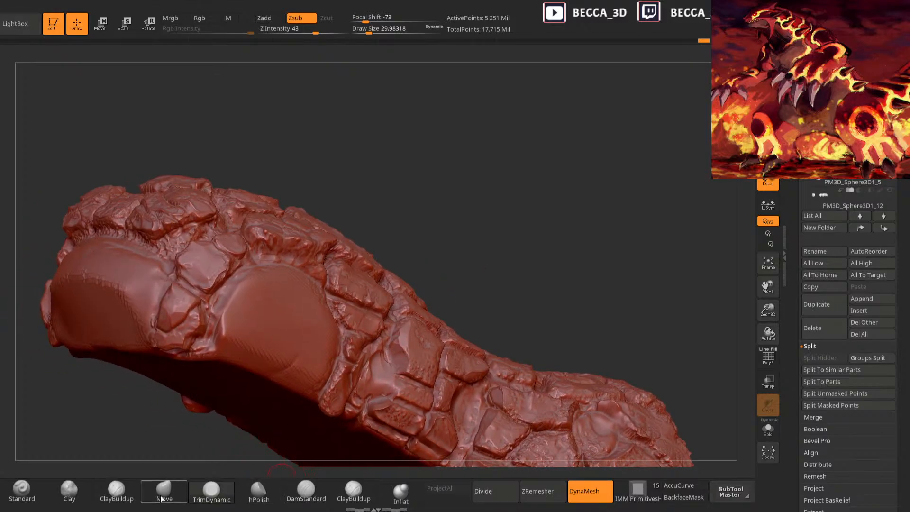
Build up the third rounded patch beside the large smooth dome with ClayBuildup at draw size 29.98318
left_click(117, 491)
right_click(539, 237)
mouse_move(515, 240)
right_mouse_down("alt")
mouse_move(525, 232)
mouse_move(541, 238)
right_mouse_up("alt")
mouse_move(398, 352)
left_mouse_down()
mouse_move(393, 381)
mouse_move(395, 372)
left_mouse_up()
right_click_drag(465, 275, 493, 266)
mouse_move(409, 317)
left_mouse_down()
mouse_move(390, 331)
mouse_move(396, 339)
left_mouse_up()
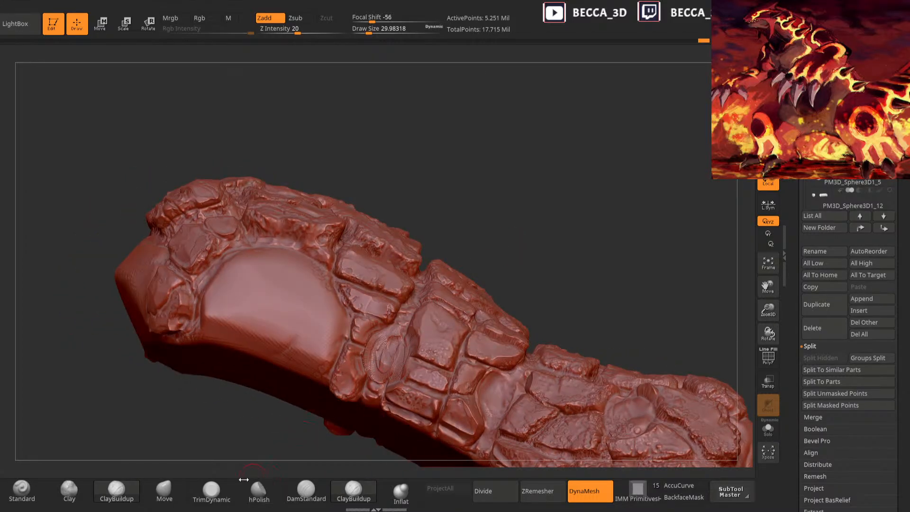
Flatten the surface of the third rounded patch with TrimDynamic at draw size 29.98318
left_click(212, 492)
right_click_drag(500, 228, 528, 217)
mouse_move(396, 328)
left_mouse_down()
mouse_move(390, 339)
mouse_move(400, 350)
left_mouse_up()
left_click_drag(474, 246, 471, 269)
mouse_move(406, 349)
left_mouse_down()
mouse_move(405, 373)
mouse_move(410, 361)
left_mouse_up()
left_click_drag(451, 264, 405, 291)
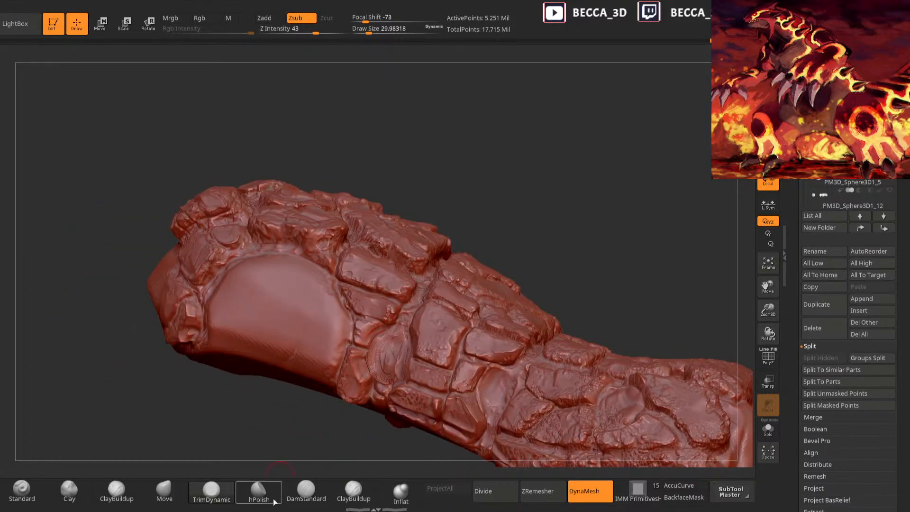
Carve the crack between the third patch and the small rocks next to the dome with DamStandard at draw size 29.98318
left_click(306, 490)
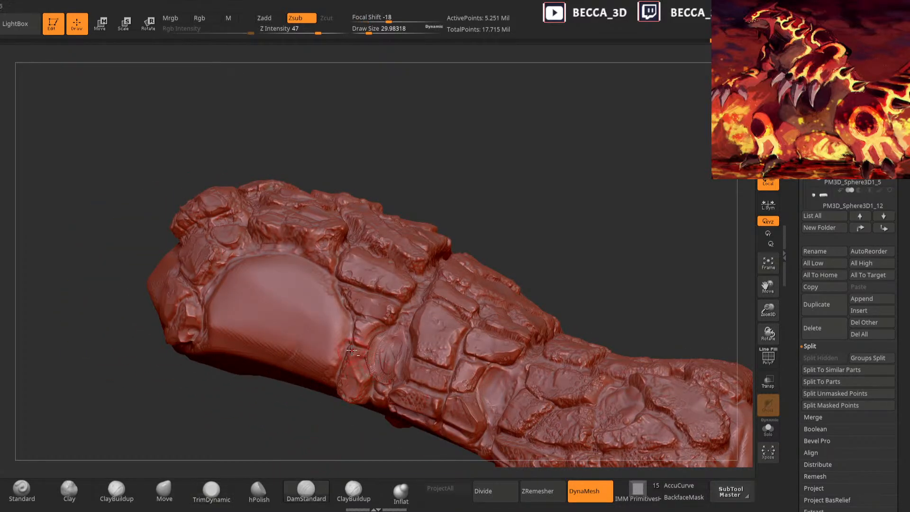
mouse_move(368, 380)
left_mouse_down("shift")
mouse_move(362, 358)
mouse_move(366, 383)
left_mouse_up("shift")
left_click_drag(374, 336, 375, 323)
mouse_move(465, 256)
left_mouse_down()
mouse_move(497, 220)
mouse_move(483, 247)
left_mouse_up()
Trim the third patch's surface and its transition into the neighbouring rocks with TrimDynamic at draw size 29.98318
left_click(212, 491)
left_click_drag(408, 356, 377, 355)
left_click_drag(485, 234, 464, 221)
mouse_move(466, 216)
left_mouse_down()
mouse_move(525, 217)
mouse_move(370, 380)
mouse_move(412, 331)
mouse_move(394, 363)
left_mouse_up()
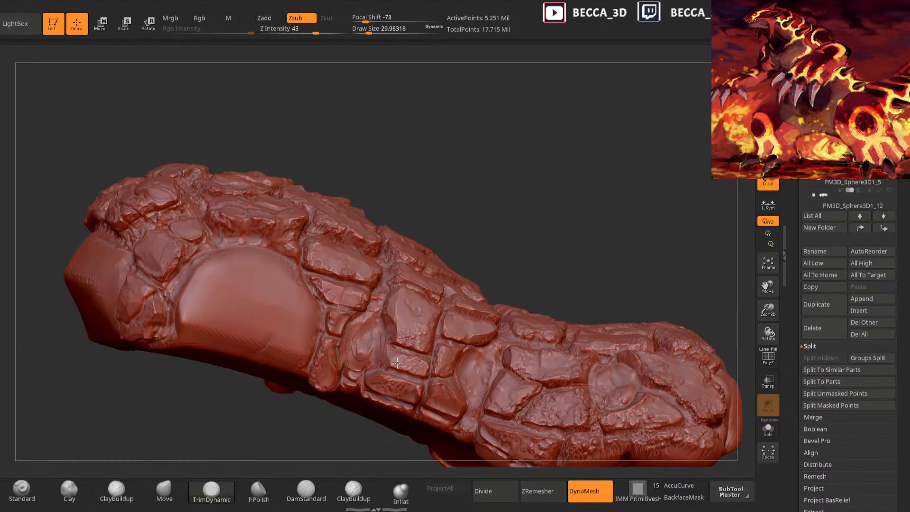
mouse_move(407, 304)
left_mouse_down()
mouse_move(449, 226)
mouse_move(372, 302)
left_mouse_up()
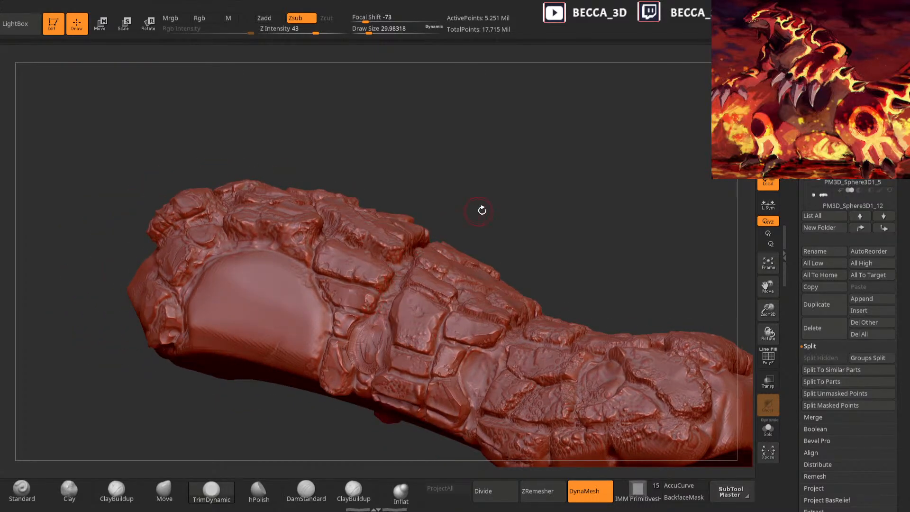
left_click_drag(474, 213, 491, 223)
mouse_move(371, 353)
left_mouse_down()
mouse_move(380, 364)
mouse_move(380, 324)
left_mouse_up()
left_click_drag(479, 222, 439, 285)
left_click_drag(326, 427, 336, 418)
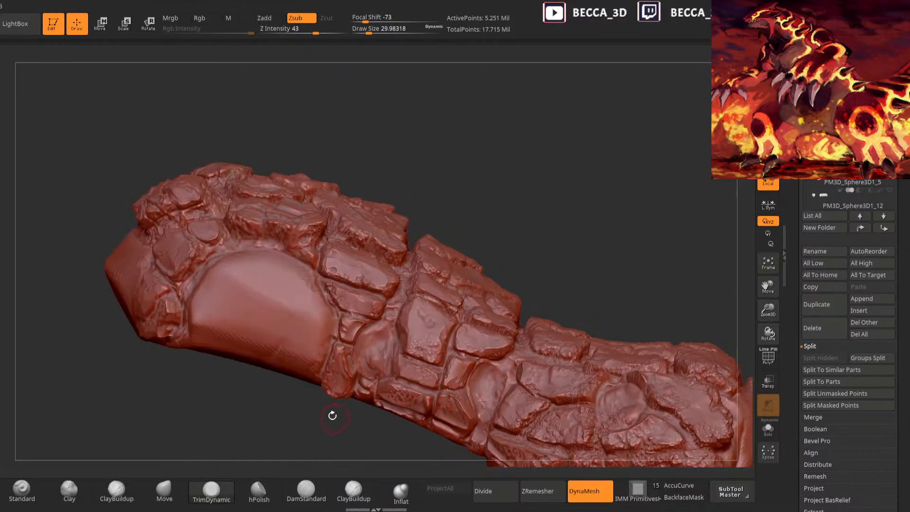
Adjust the edge of the third patch with the Move brush at draw size 29.98318
left_click(164, 491)
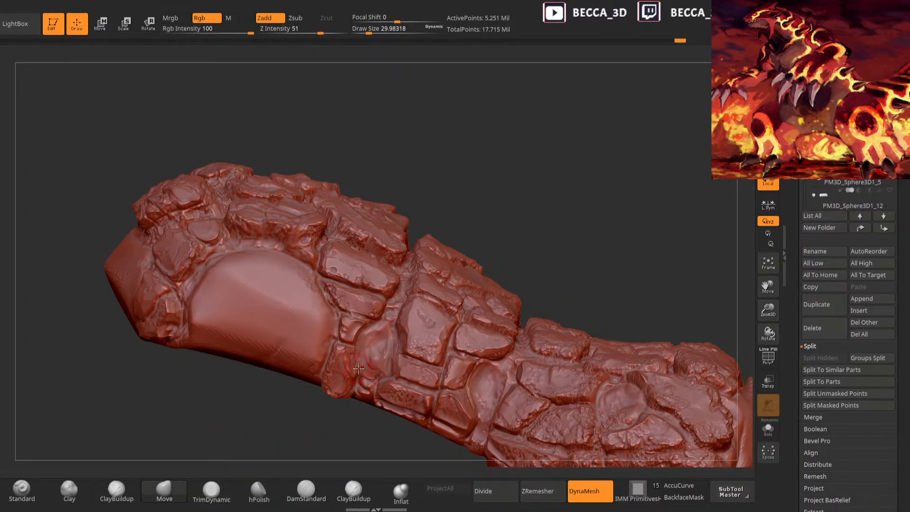
left_click_drag(313, 450, 314, 432)
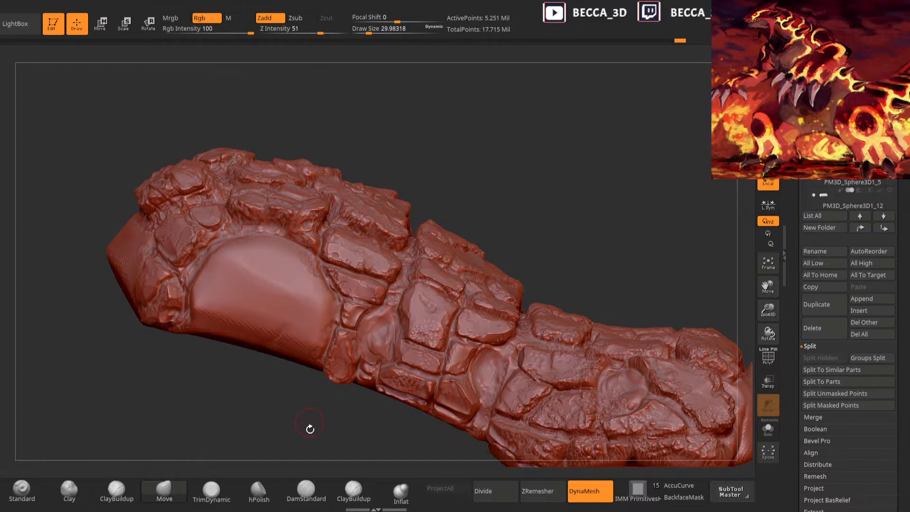
left_click_drag(310, 423, 316, 386)
Build up the rocks around the third patch with Clay and flatten them with TrimDynamic at draw size 29.98318
left_click(69, 491)
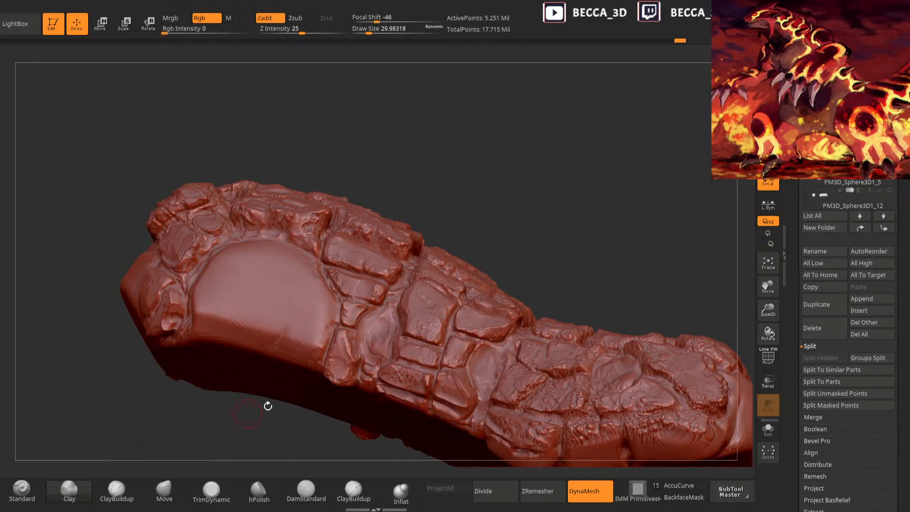
mouse_move(454, 233)
left_mouse_down()
mouse_move(436, 239)
mouse_move(384, 294)
left_mouse_up()
mouse_move(493, 216)
left_mouse_down()
mouse_move(504, 209)
mouse_move(310, 401)
left_mouse_up()
left_click(211, 492)
left_click_drag(367, 315, 370, 319)
mouse_move(441, 242)
left_mouse_down()
mouse_move(478, 263)
mouse_move(430, 218)
left_mouse_up()
left_click_drag(439, 266, 460, 306)
left_click_drag(493, 235, 492, 177, "alt")
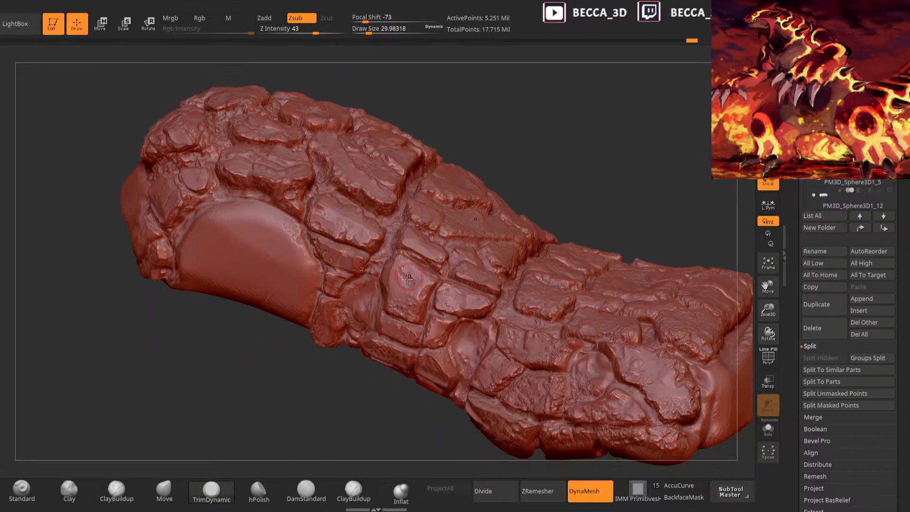
left_click_drag(320, 434, 369, 348)
mouse_move(615, 164)
left_mouse_down()
mouse_move(579, 165)
mouse_move(611, 160)
left_mouse_up()
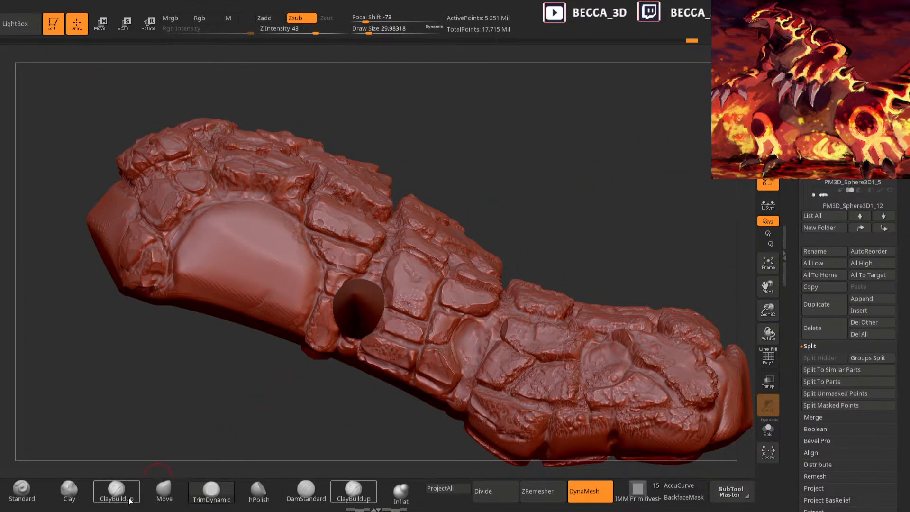
Reshape the third patch and the rocks around it to suit the cone spike with the Move brush at draw size 44.55017
left_click(164, 489)
key("space")
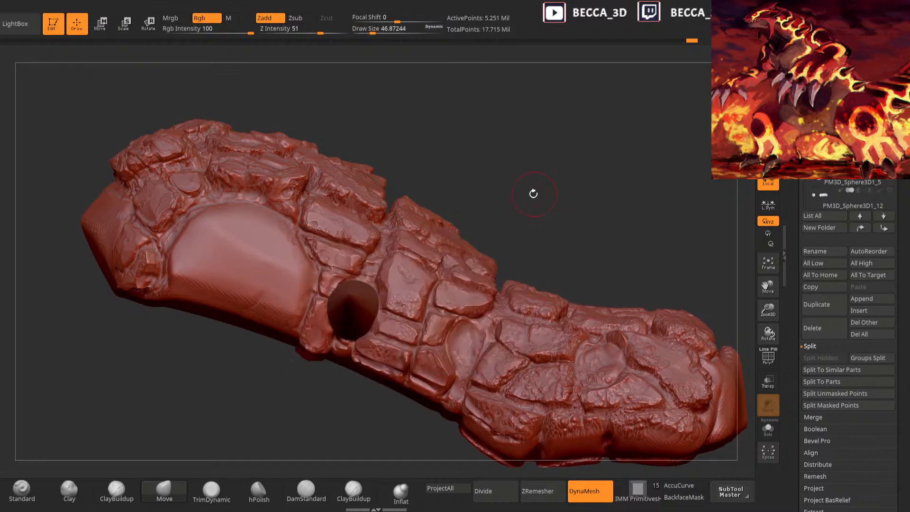
left_click_drag(556, 204, 378, 321)
left_click_drag(308, 448, 353, 379)
left_click_drag(440, 237, 294, 450)
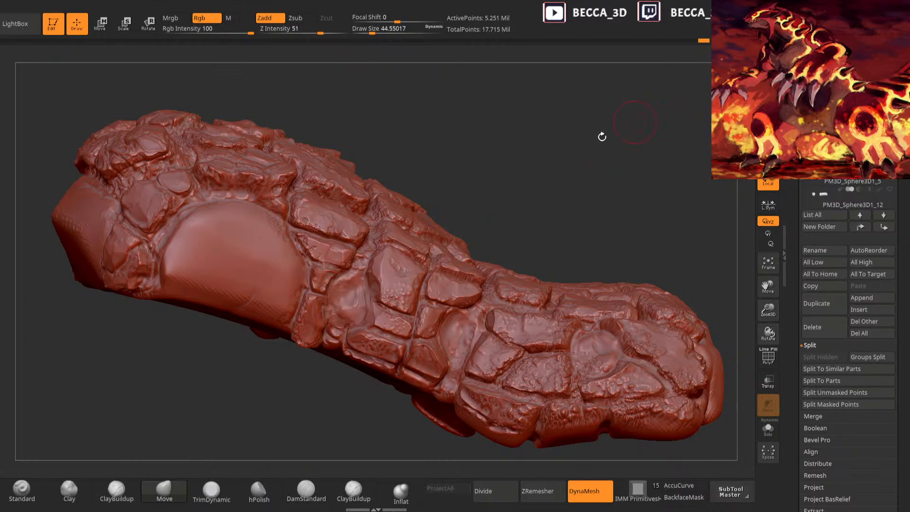
left_click_drag(636, 120, 293, 422)
Add volume around the rim of the third patch with ClayBuildup at draw size 44.55017
left_click(354, 490)
right_click_drag(423, 233, 400, 245)
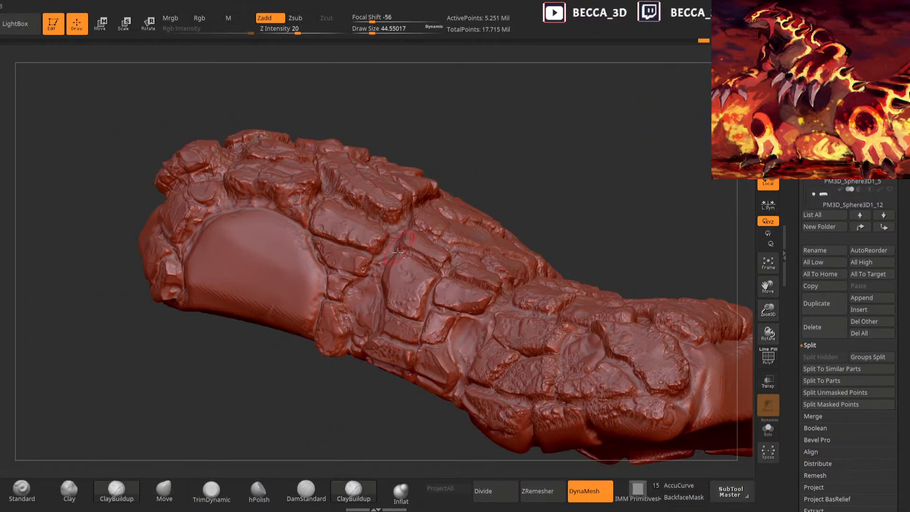
right_click_drag(441, 215, 372, 268)
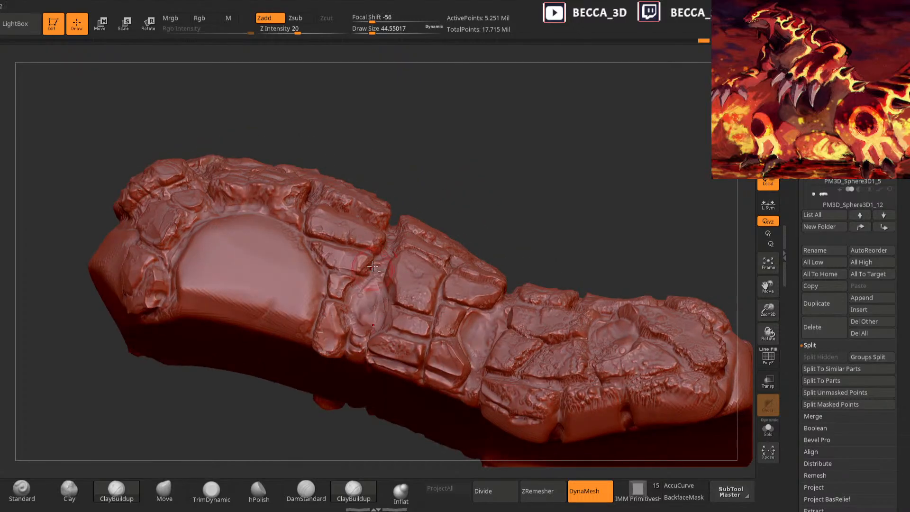
mouse_move(347, 292)
left_mouse_down()
mouse_move(347, 333)
mouse_move(363, 273)
mouse_move(346, 332)
left_mouse_up()
right_click_drag(442, 213, 389, 267)
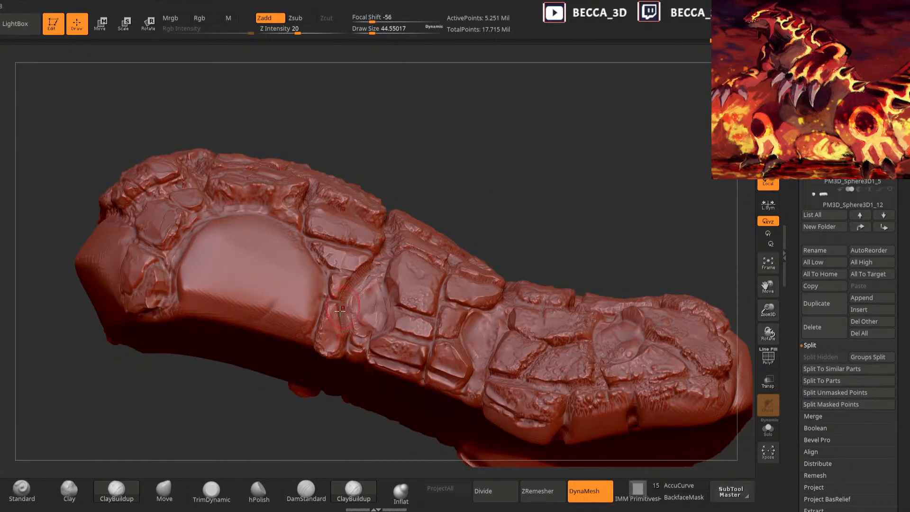
Flatten the built-up rim between the third patch and the small dome-side rocks with TrimDynamic at draw size 44.55017
left_click(211, 491)
right_click_drag(442, 198, 366, 269)
mouse_move(366, 269)
left_mouse_down()
mouse_move(344, 290)
mouse_move(356, 297)
mouse_move(367, 264)
mouse_move(340, 334)
left_mouse_up()
Deepen the crack along the dome-facing side of the third patch with DamStandard at draw size 44.55017
left_click(119, 491)
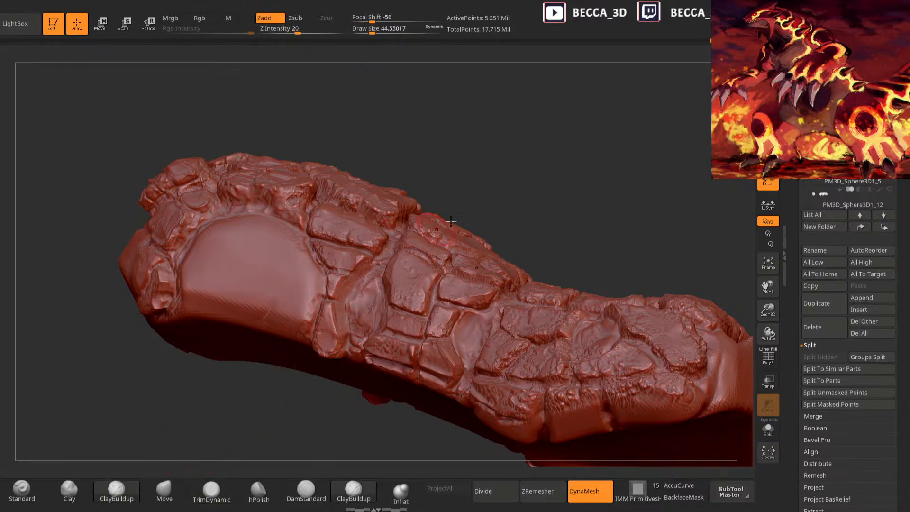
left_click(306, 491)
left_click_drag(353, 284, 332, 302)
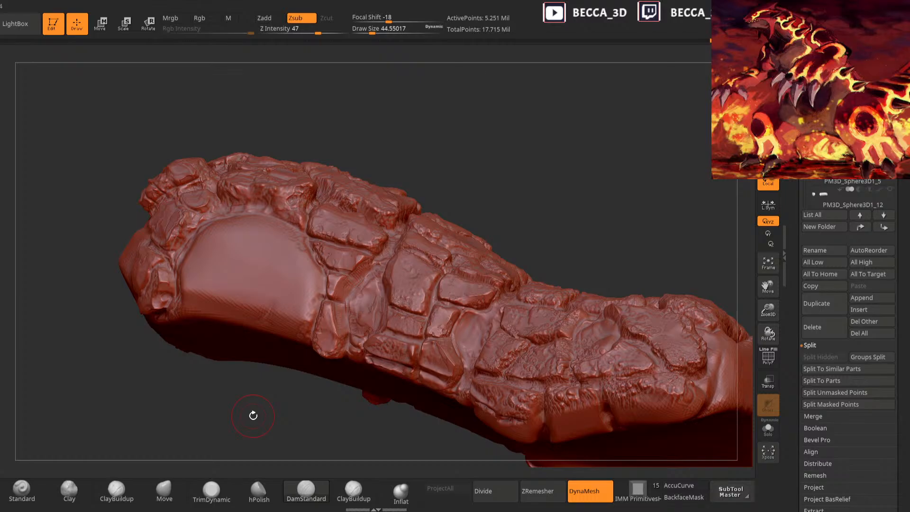
left_click_drag(371, 260, 344, 327)
right_click_drag(436, 242, 444, 225)
Push the third patch and its neighbouring rocks into a rounder outline with the Move brush at draw size 62.07278
left_click(142, 489)
key("space")
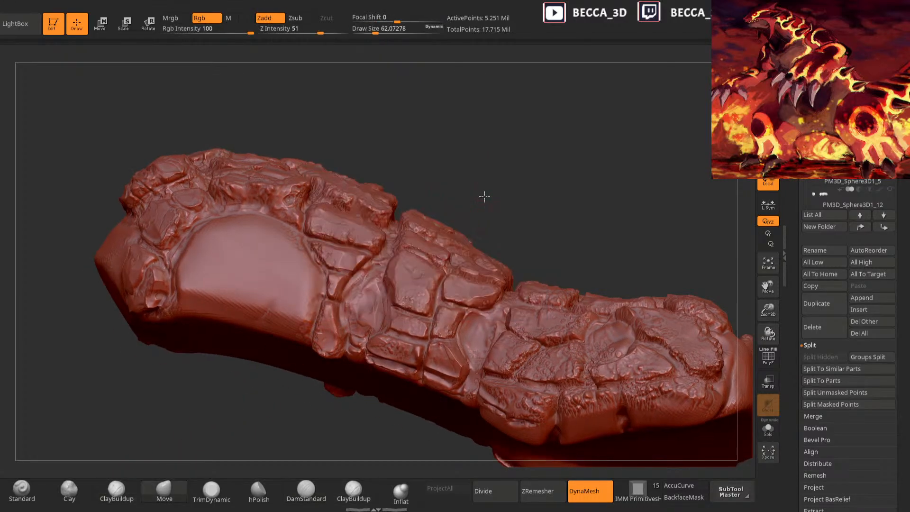
right_click_drag(483, 193, 391, 296)
mouse_move(391, 297)
left_mouse_down()
mouse_move(393, 313)
mouse_move(394, 288)
left_mouse_up()
mouse_move(383, 322)
left_mouse_down()
mouse_move(391, 302)
mouse_move(384, 291)
mouse_move(397, 298)
left_mouse_up()
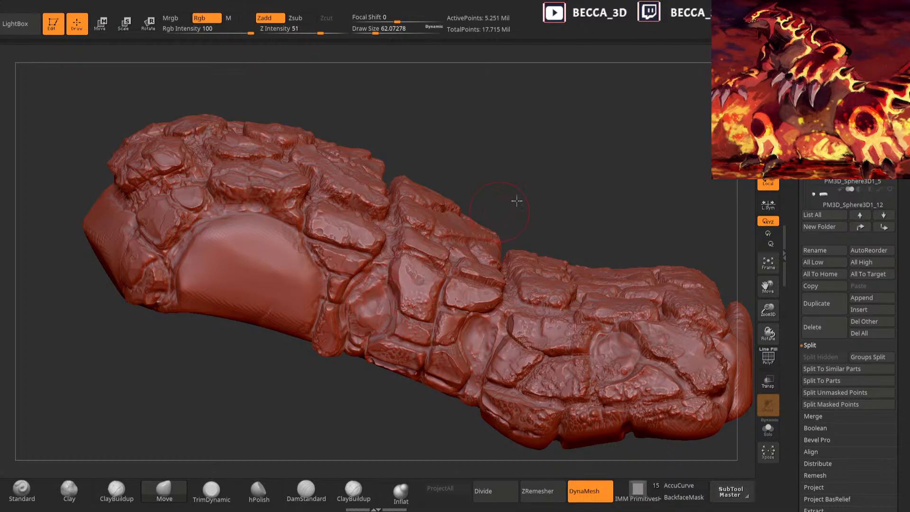
right_click_drag(611, 161, 524, 203)
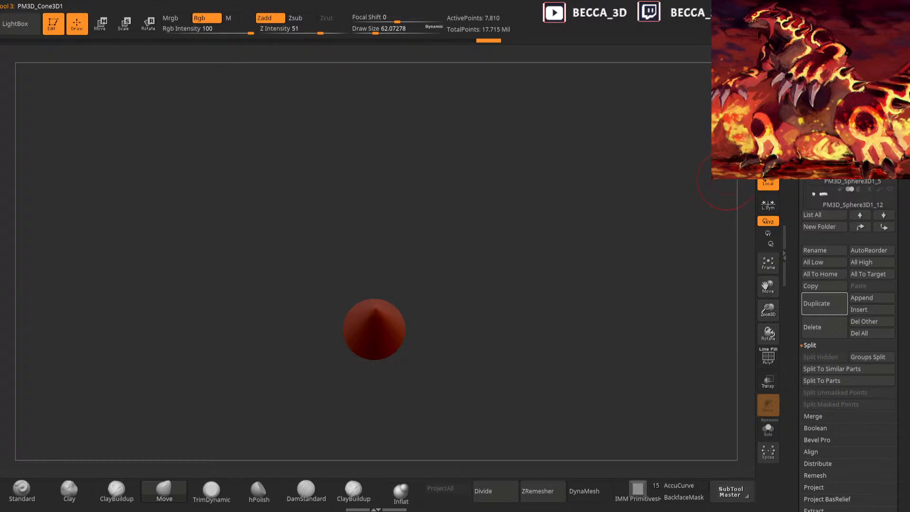
Reposition the cone spike so its base sits centred over the third round patch
key("w")
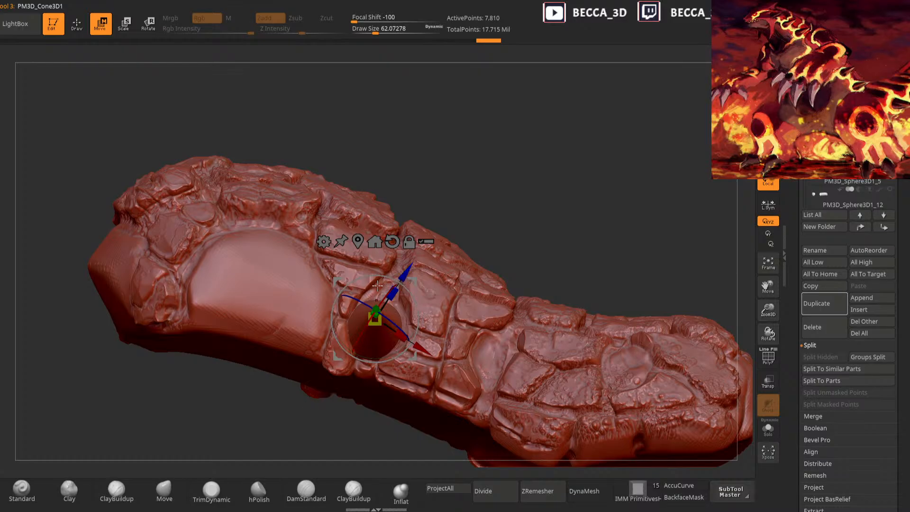
left_click_drag(411, 274, 412, 271)
left_click_drag(426, 346, 431, 349)
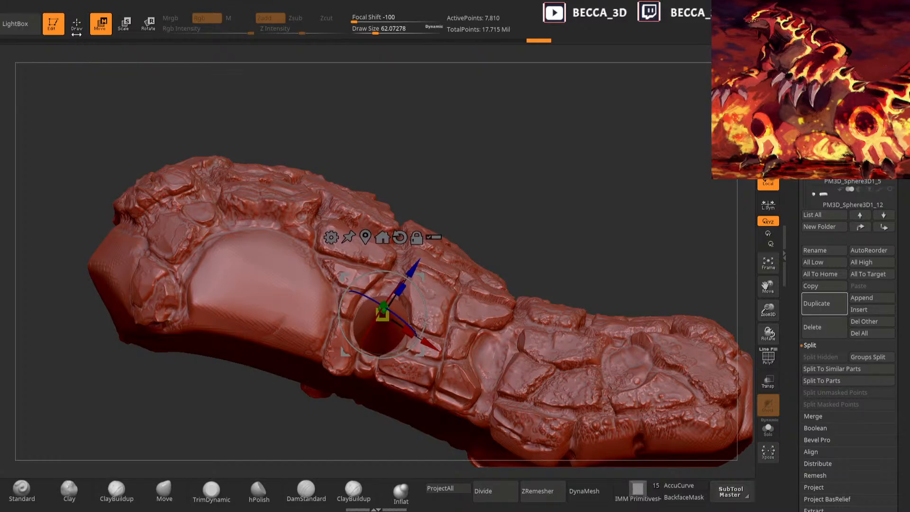
left_click(77, 25)
mouse_move(468, 159)
left_mouse_down()
mouse_move(465, 178)
mouse_move(476, 156)
mouse_move(483, 160)
mouse_move(440, 145)
left_mouse_up()
left_click(100, 23)
left_click(425, 342)
key("q")
mouse_move(496, 147)
left_mouse_down()
mouse_move(509, 142)
mouse_move(507, 128)
left_mouse_up()
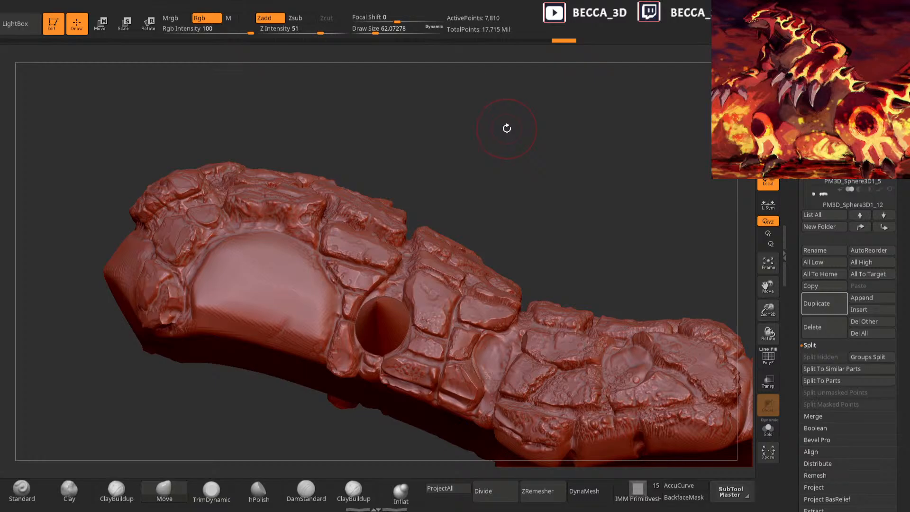
Carve a crack around the base of the cone spike on the rock armour with DamStandard at draw size 29.98318
left_click(303, 489)
key("space")
mouse_move(488, 240)
left_mouse_down()
mouse_move(459, 228)
mouse_move(498, 243)
mouse_move(474, 233)
mouse_move(458, 256)
mouse_move(442, 246)
left_mouse_up()
left_click(469, 344, "alt")
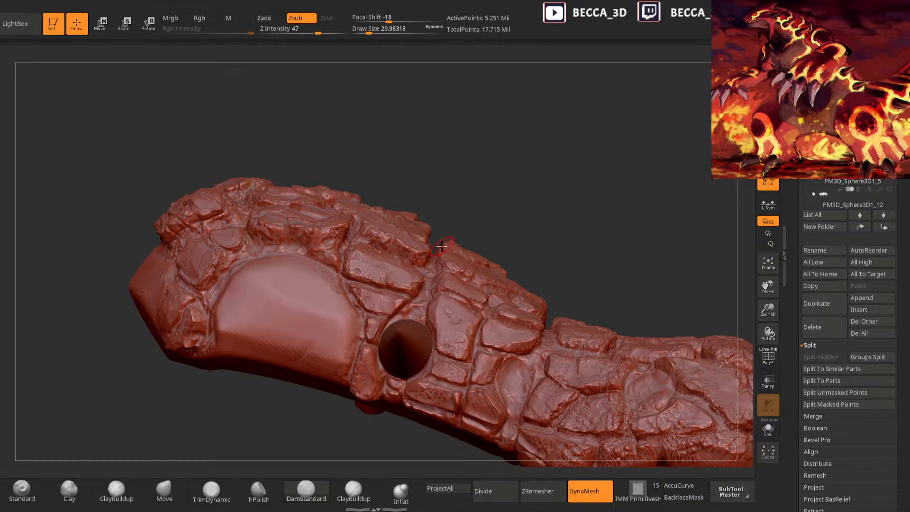
left_click_drag(475, 233, 436, 243)
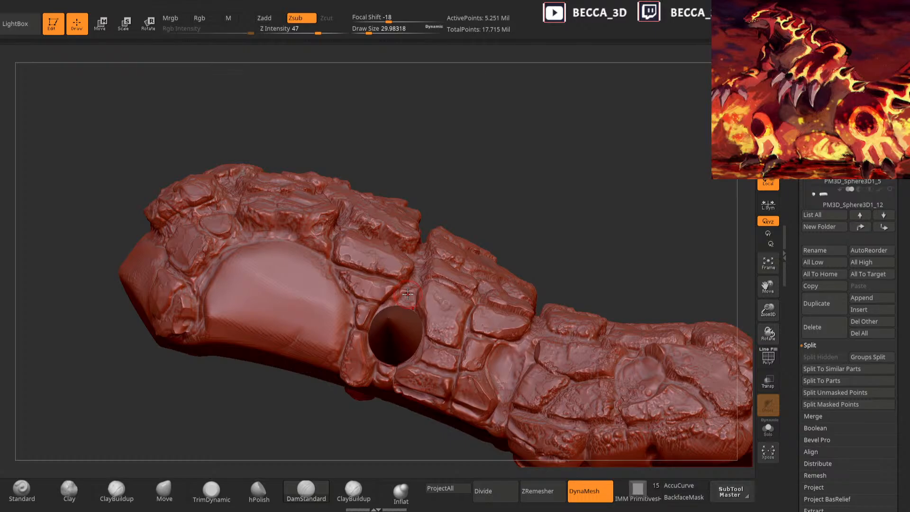
left_click_drag(565, 224, 501, 250)
left_click_drag(301, 462, 408, 300)
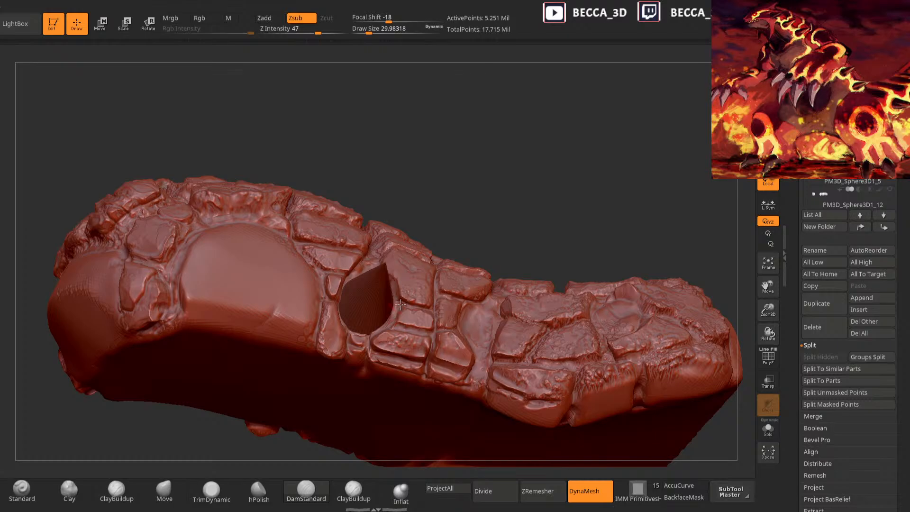
left_click_drag(430, 250, 379, 334)
mouse_move(398, 296)
right_mouse_down()
mouse_move(399, 285)
mouse_move(397, 386)
mouse_move(398, 299)
right_mouse_up()
key("b")
key("t")
key("d")
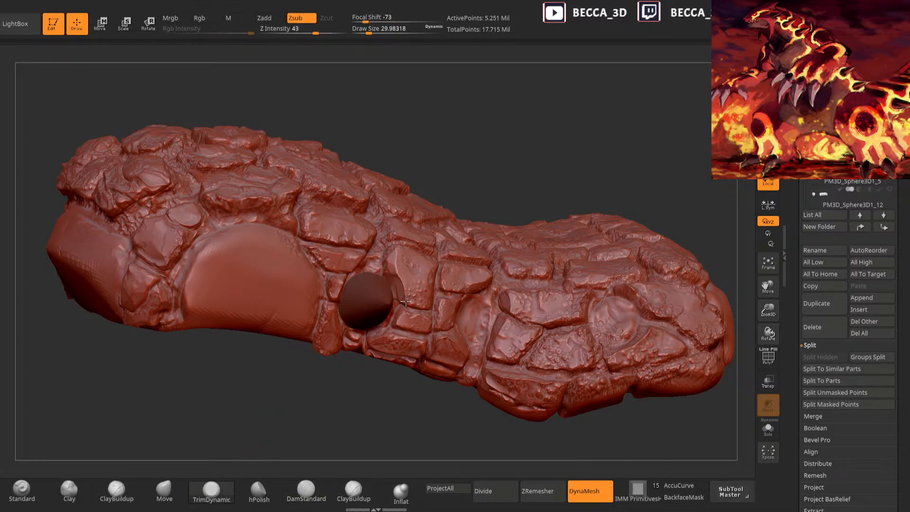
key("b")
key("d")
key("s")
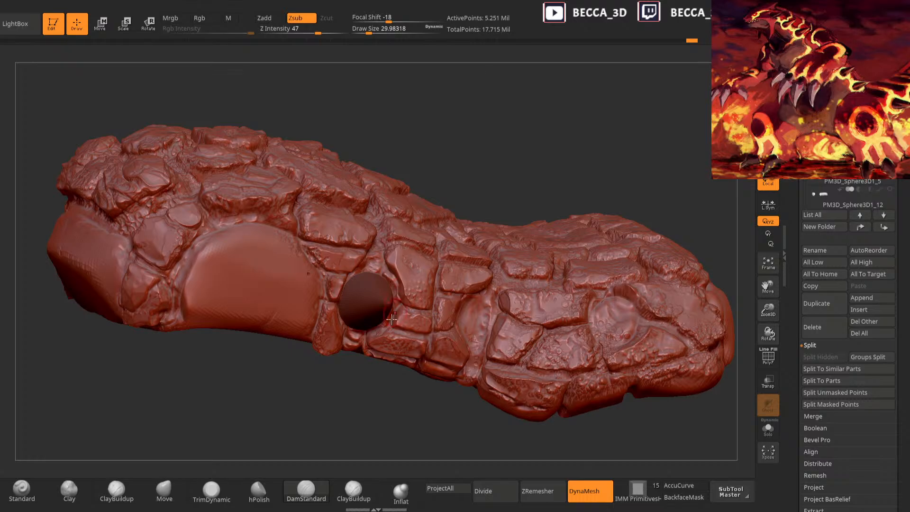
Build up and smooth the rim around the cone spike's base with ClayBuildup at draw size 29.98318
key("b")
key("c")
key("b")
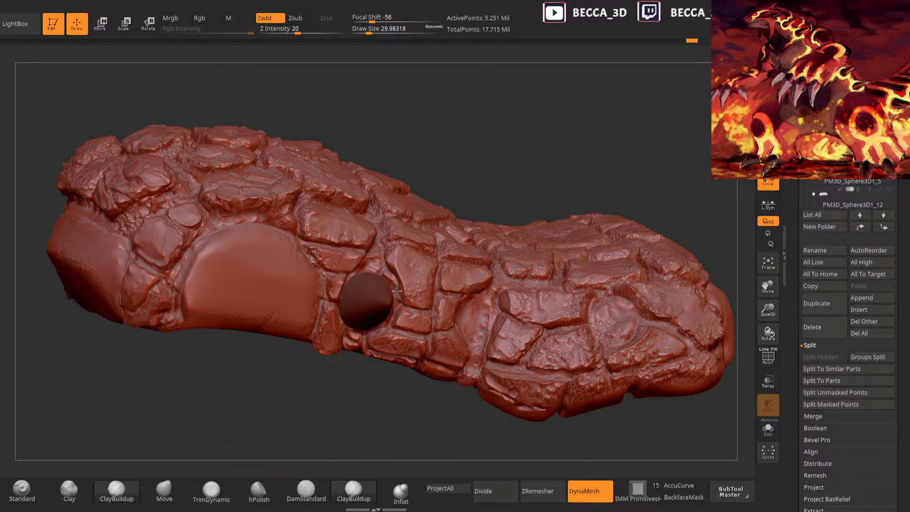
left_click_drag(496, 142, 395, 301)
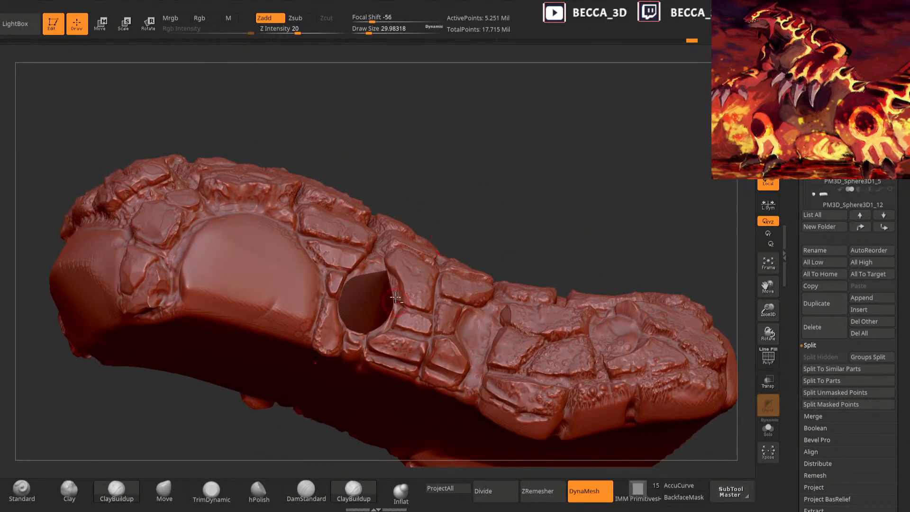
left_click_drag(452, 201, 451, 237)
left_click_drag(397, 275, 397, 301, "shift")
mouse_move(455, 218)
left_mouse_down()
mouse_move(456, 182)
mouse_move(493, 199)
mouse_move(465, 214)
left_mouse_up()
mouse_move(380, 336)
left_mouse_down()
mouse_move(374, 349)
mouse_move(372, 336)
left_mouse_up()
left_click_drag(373, 339, 378, 322, "shift")
mouse_move(468, 218)
left_mouse_down()
mouse_move(443, 230)
mouse_move(427, 274)
left_mouse_up()
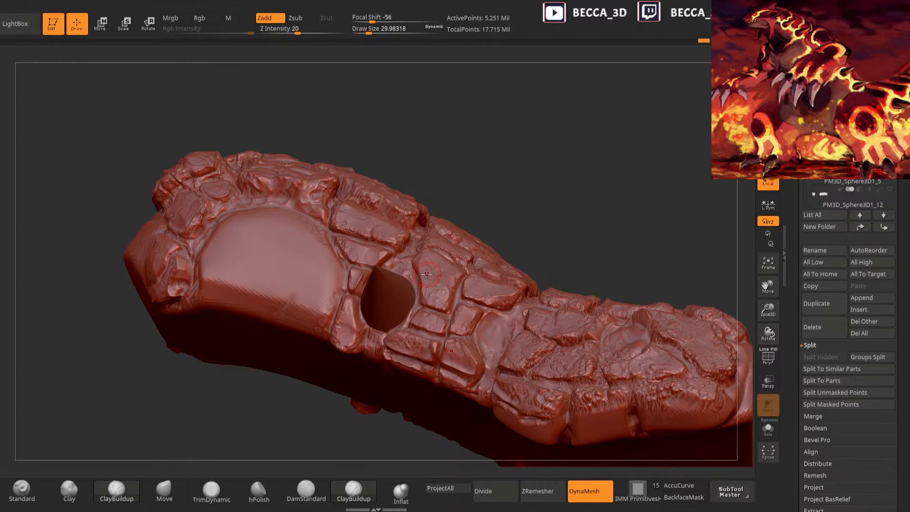
mouse_move(507, 190)
left_mouse_down()
mouse_move(511, 223)
mouse_move(511, 216)
left_mouse_up()
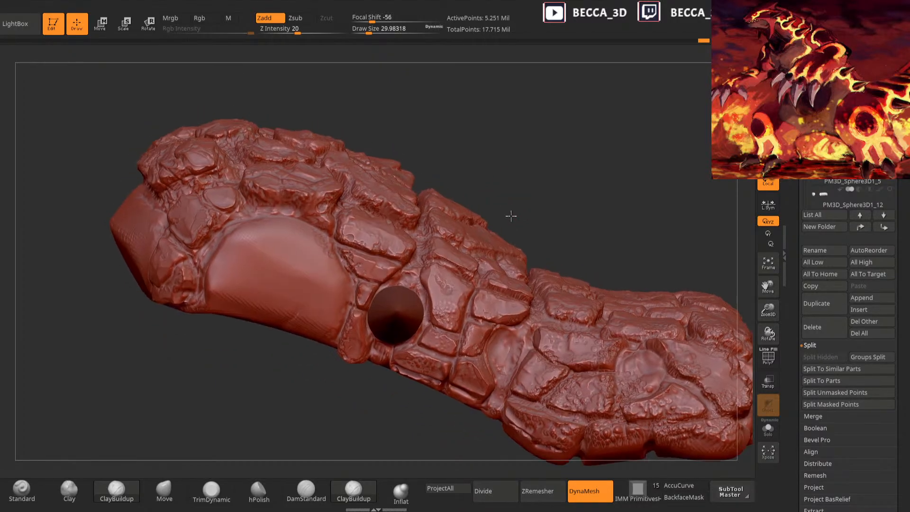
Fill the dome-facing and lower edges of the patch under the cone spike with ClayBuildup at draw size 35.86426
left_click(167, 490)
key("space")
mouse_move(390, 309)
left_mouse_down()
mouse_move(394, 303)
mouse_move(357, 296)
left_mouse_up()
left_click(354, 491)
key("space")
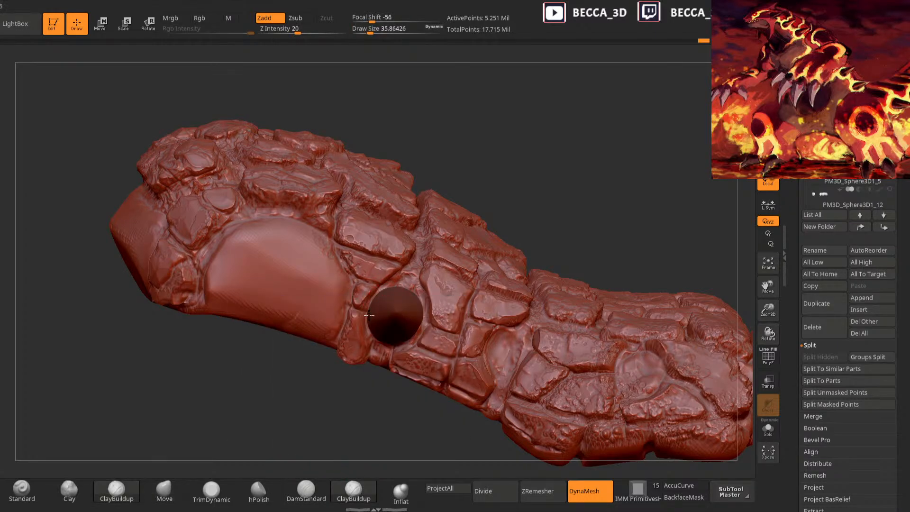
left_click_drag(367, 321, 376, 350)
left_click_drag(377, 412, 378, 384)
left_click_drag(382, 327, 408, 319)
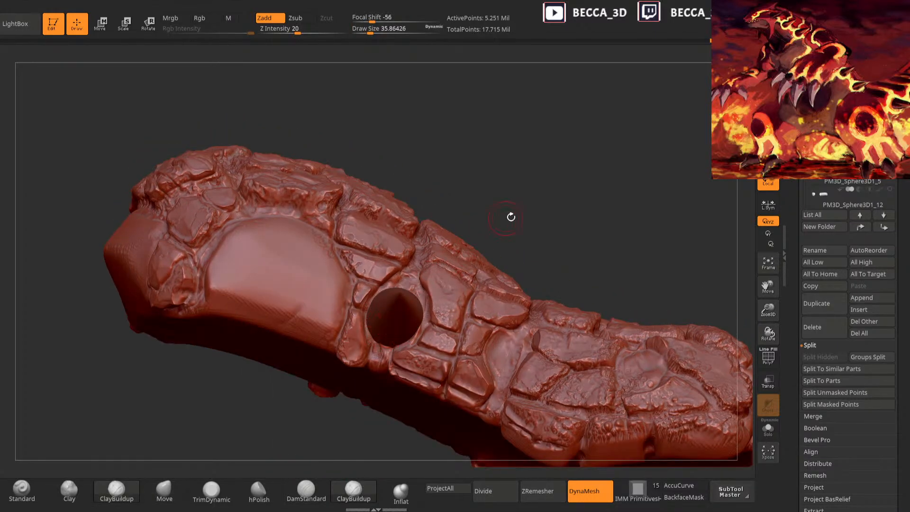
left_click_drag(508, 216, 506, 183)
Flatten the rebuilt rim around the cone spike's base with TrimDynamic at draw size 19.84962
left_click(164, 490)
mouse_move(530, 221)
left_mouse_down()
mouse_move(536, 198)
mouse_move(530, 219)
left_mouse_up()
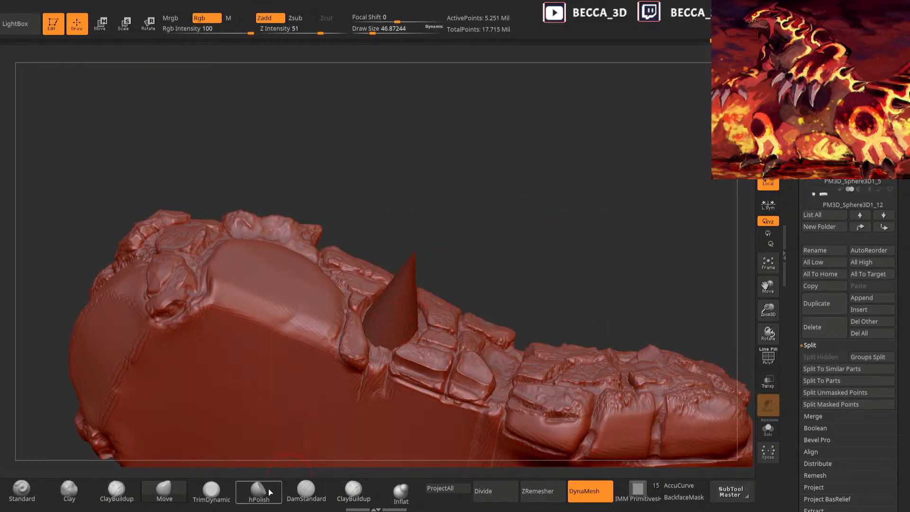
left_click(212, 490)
key("space")
mouse_move(485, 235)
left_mouse_down()
mouse_move(379, 350)
mouse_move(377, 364)
left_mouse_up()
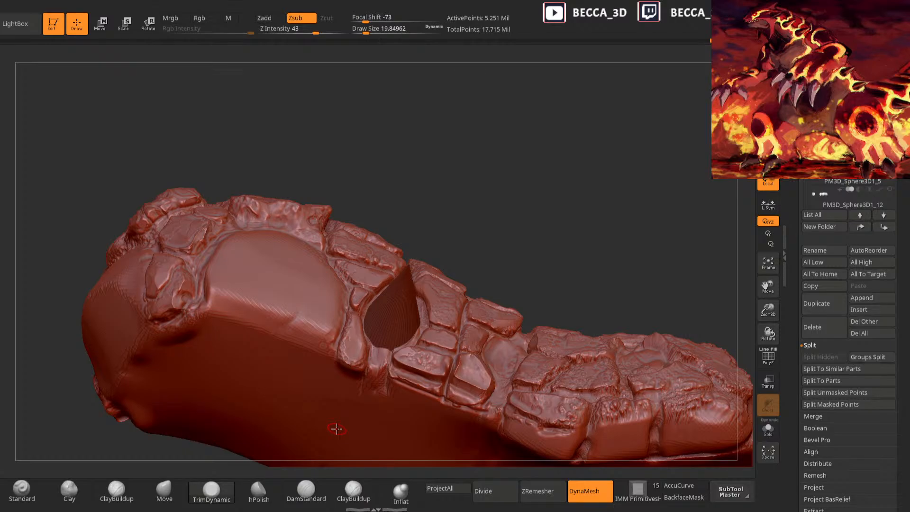
left_click_drag(468, 221, 408, 282)
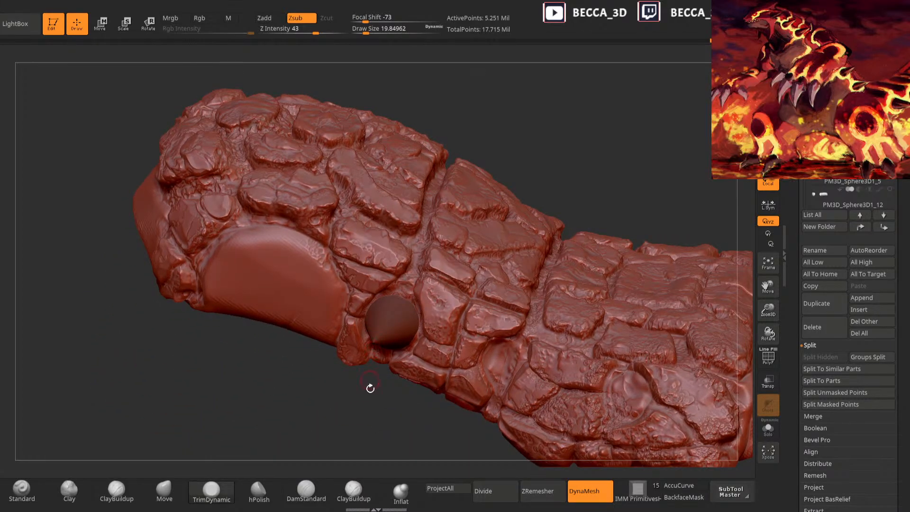
left_click_drag(370, 378, 413, 290)
left_click_drag(501, 209, 422, 281)
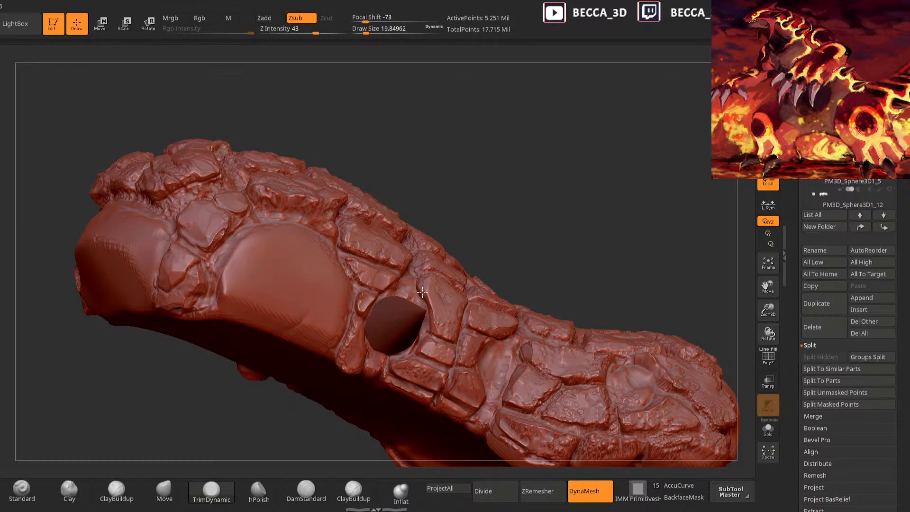
mouse_move(452, 244)
left_mouse_down()
mouse_move(514, 236)
mouse_move(506, 250)
mouse_move(492, 233)
mouse_move(480, 256)
mouse_move(420, 298)
left_mouse_up()
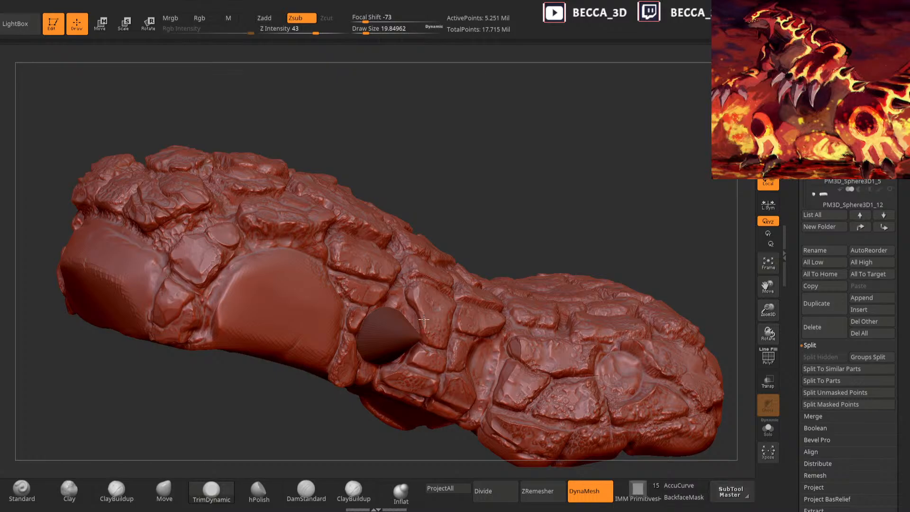
Trim the rock surfaces above the cone spike and along the patch's upper edge with TrimDynamic at draw size 19.84962
left_click_drag(491, 249, 436, 328)
left_click_drag(517, 212, 502, 284)
left_click_drag(444, 319, 449, 298)
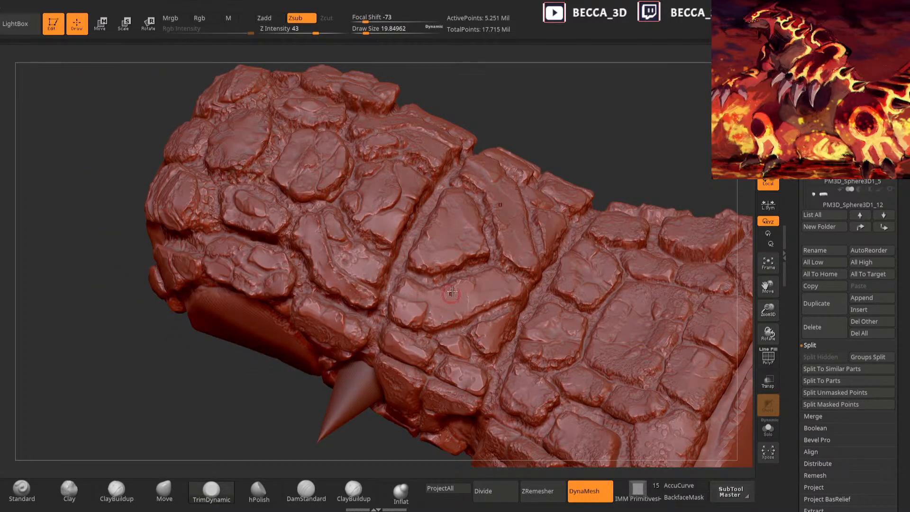
mouse_move(379, 413)
left_mouse_down()
mouse_move(374, 429)
mouse_move(395, 324)
mouse_move(496, 239)
mouse_move(410, 337)
left_mouse_up()
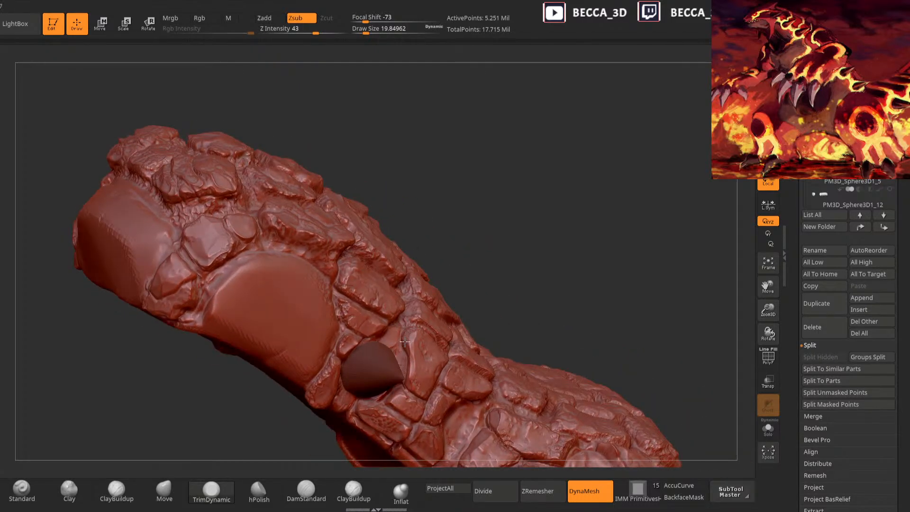
mouse_move(469, 265)
left_mouse_down()
mouse_move(394, 345)
mouse_move(392, 331)
left_mouse_up()
mouse_move(471, 272)
left_mouse_down()
mouse_move(386, 332)
mouse_move(511, 270)
mouse_move(401, 333)
left_mouse_up()
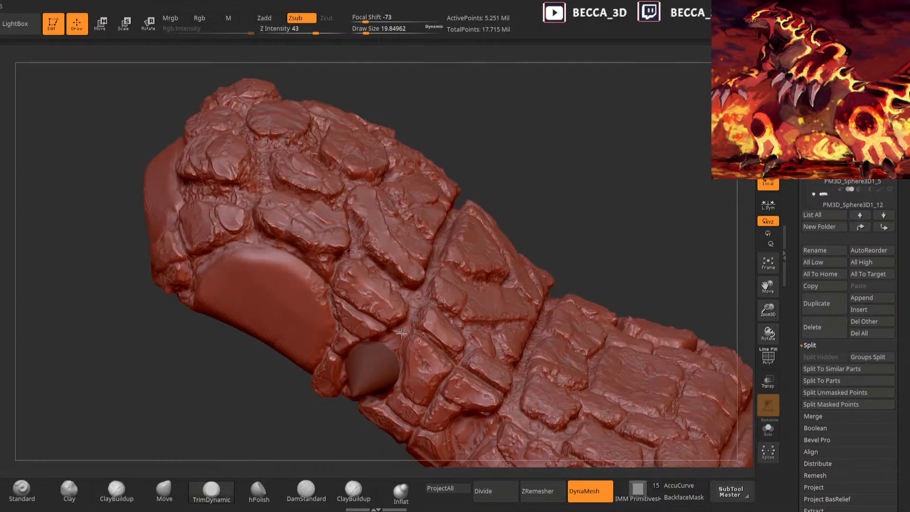
left_click_drag(512, 255, 515, 241)
mouse_move(516, 287)
left_mouse_down()
mouse_move(588, 243)
mouse_move(540, 230)
mouse_move(532, 246)
mouse_move(511, 253)
left_mouse_up()
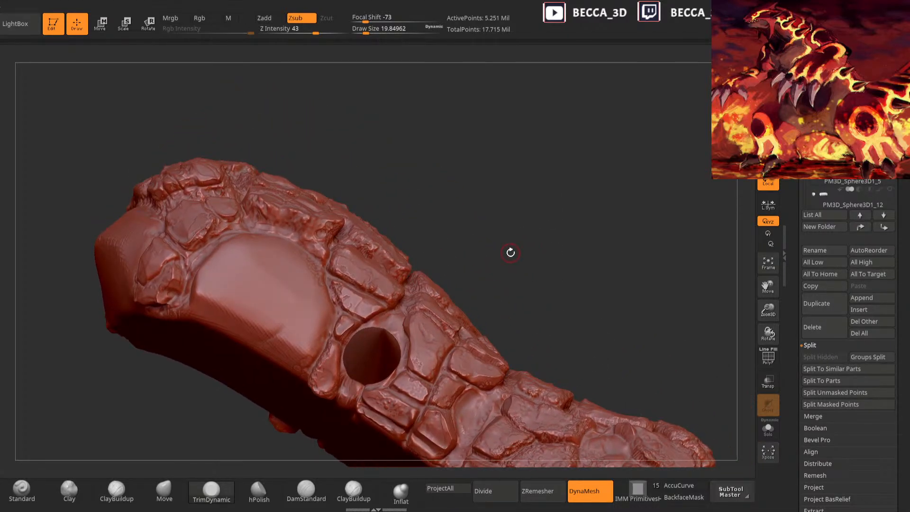
Shift the cone spike slightly along its own axis to centre it over the third round patch
left_click(370, 350, "alt")
left_click(100, 22)
left_click_drag(515, 219, 514, 230)
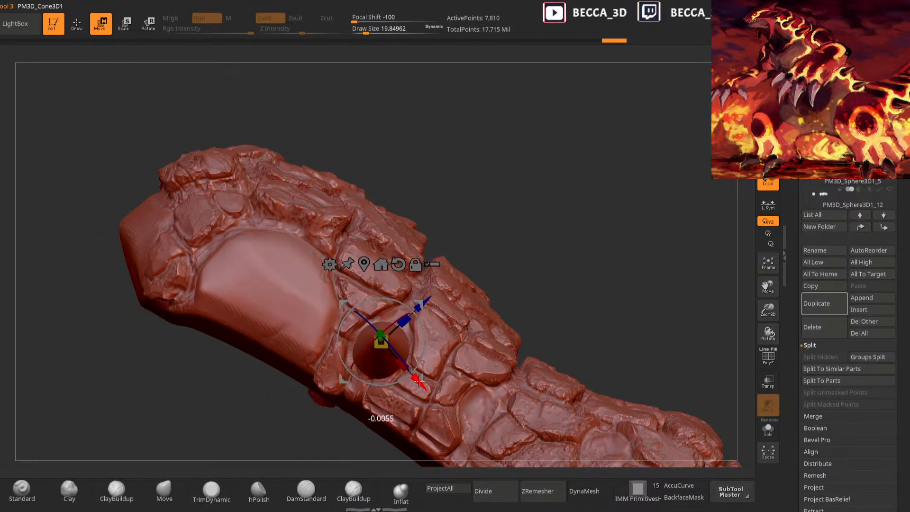
key("q")
Reselect the rock armour and smooth the rim around the cone spike's base at draw size 35.86426
key("space")
left_click(483, 235)
key("shift")
left_click_drag(488, 228, 379, 247)
key("shift")
left_click(355, 316, "alt")
key("shift")
key("shift")
mouse_move(507, 268)
left_mouse_down("alt")
mouse_move(490, 248)
mouse_move(505, 243)
mouse_move(486, 206)
mouse_move(488, 244)
mouse_move(494, 239)
left_mouse_up("alt")
key("shift")
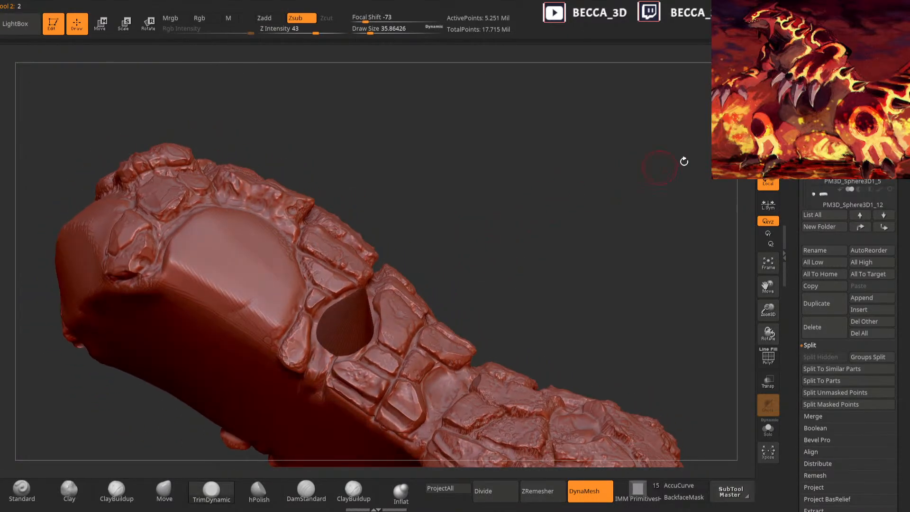
Hide the cone spike and flatten the round patch beneath it with TrimDynamic at draw size 28.14346, clearing the mask
left_click(890, 165)
left_click(204, 492)
key("space")
left_click(523, 191)
left_click_drag(483, 251, 428, 290)
mouse_move(334, 368)
left_mouse_down("ctrl")
mouse_move(397, 386)
mouse_move(338, 382)
left_mouse_up("ctrl")
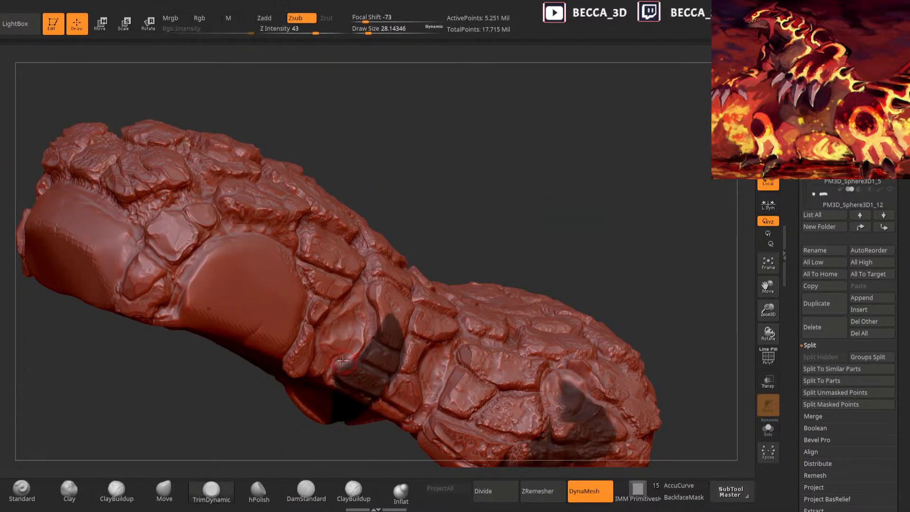
left_click_drag(367, 326, 359, 330)
left_click_drag(518, 222, 504, 244, "ctrl")
With the cone spike visible, flatten the patch rim and adjoining rock edges around it with TrimDynamic at draw size 28.14346
mouse_move(520, 191)
left_mouse_down("alt")
mouse_move(507, 230)
mouse_move(500, 224)
mouse_move(510, 183)
mouse_move(492, 216)
mouse_move(460, 223)
mouse_move(447, 277)
left_mouse_up("alt")
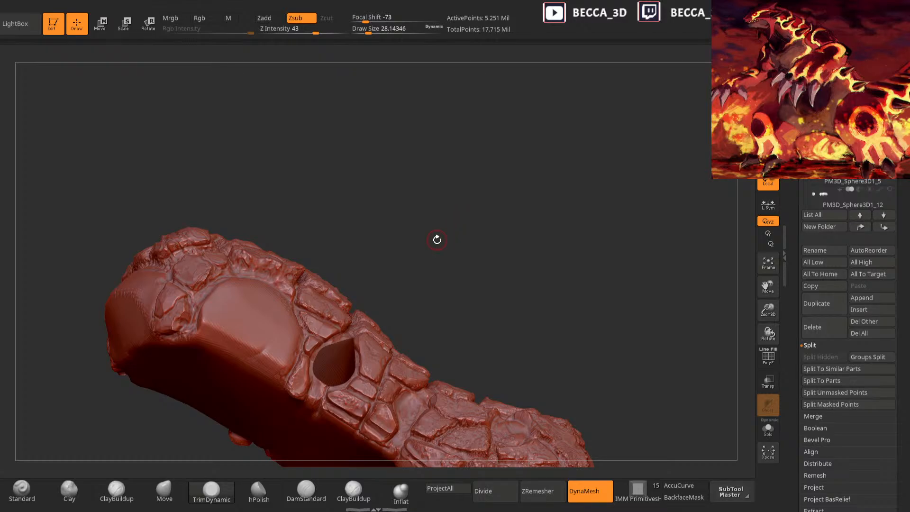
mouse_move(437, 240)
left_mouse_down()
mouse_move(437, 287)
mouse_move(447, 248)
mouse_move(468, 262)
left_mouse_up()
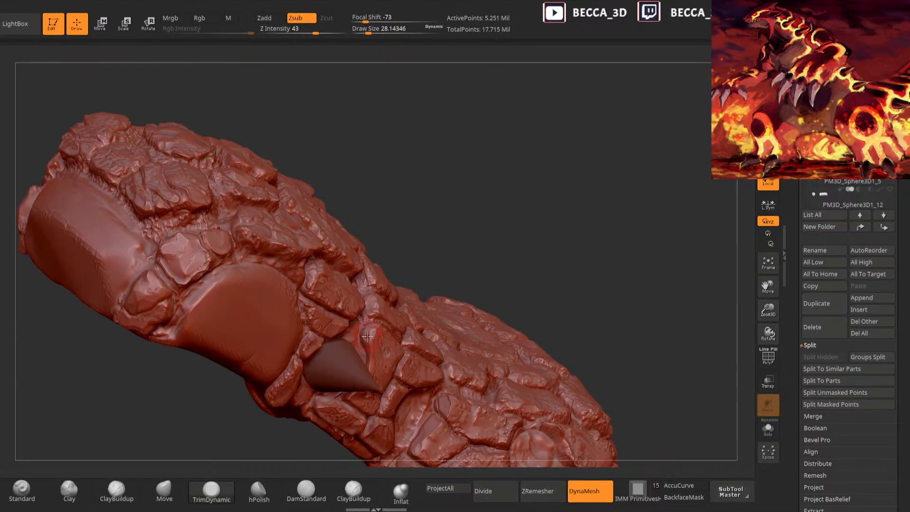
right_click_drag(397, 315, 352, 331)
left_click_drag(500, 220, 322, 334)
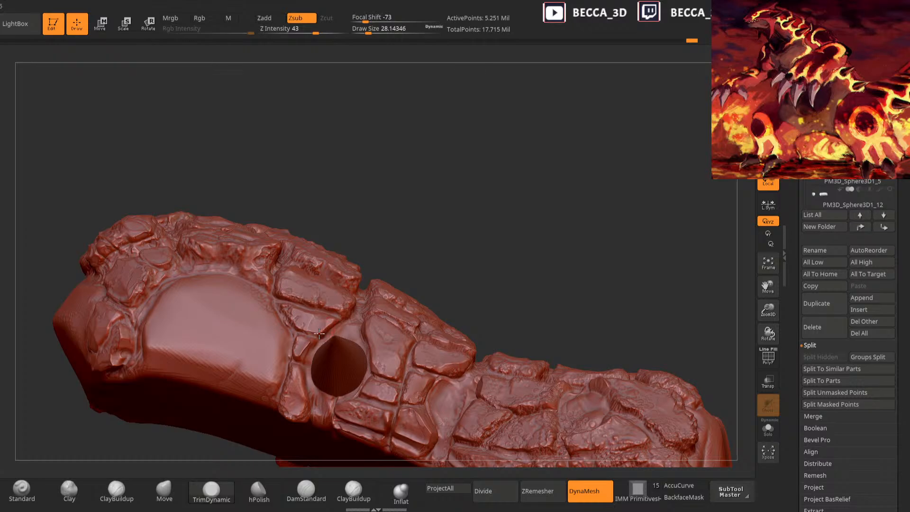
left_click_drag(422, 255, 340, 317)
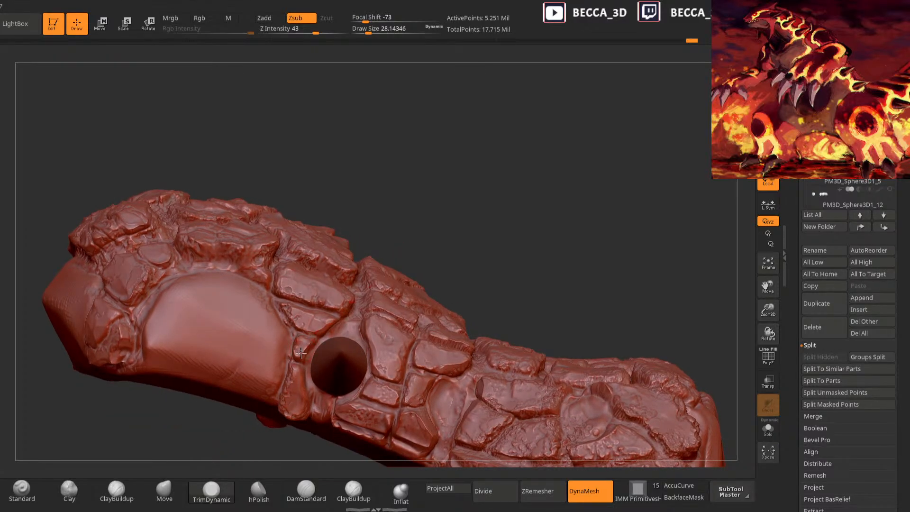
left_click_drag(305, 344, 370, 327)
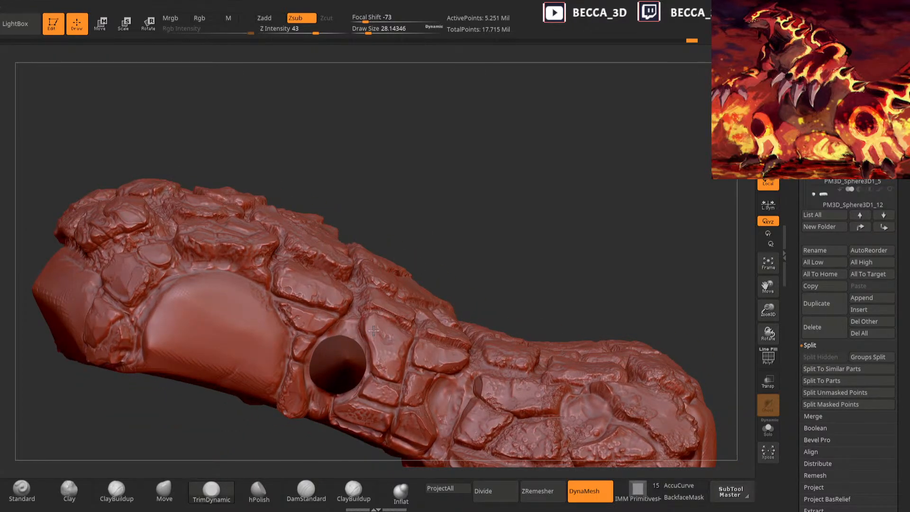
left_click_drag(476, 221, 448, 194)
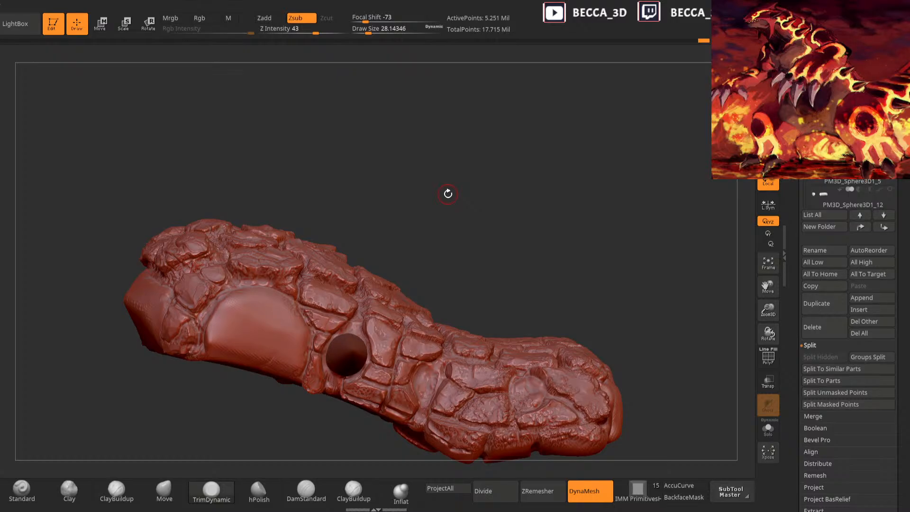
Isolate a spot on the tall rock beside the cone spike with an inverted mask and reshape it with the Move brush
mouse_move(495, 233)
left_mouse_down()
mouse_move(403, 237)
mouse_move(502, 245)
mouse_move(489, 276)
mouse_move(493, 313)
left_mouse_up()
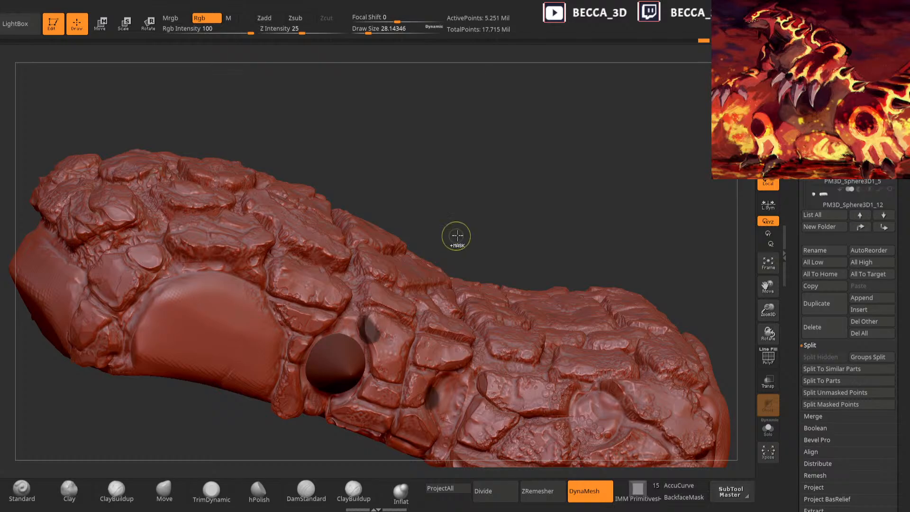
left_click(454, 238, "ctrl")
left_click(164, 488)
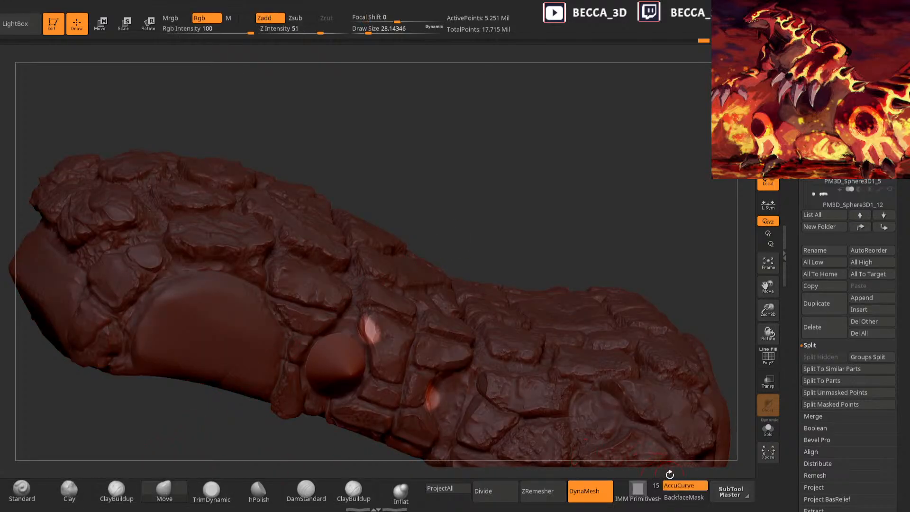
mouse_move(488, 220)
left_mouse_down()
mouse_move(375, 322)
mouse_move(422, 264)
left_mouse_up()
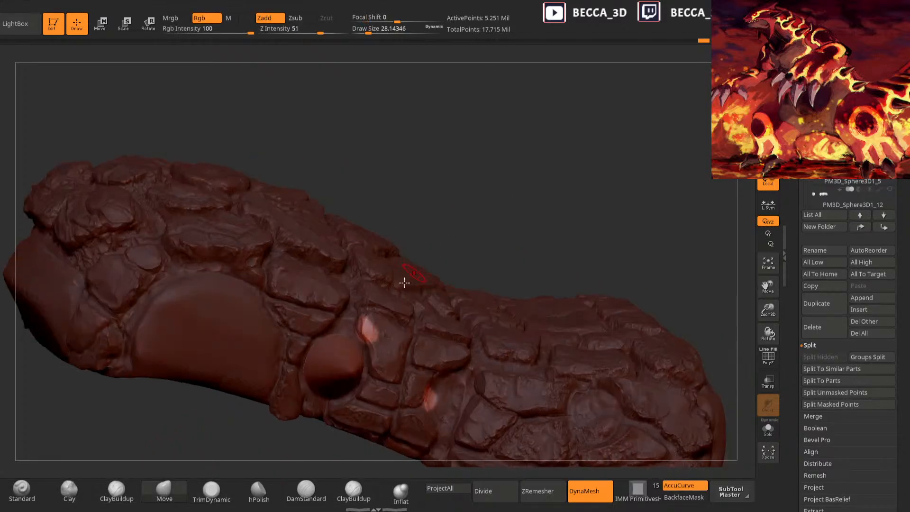
left_click_drag(437, 229, 396, 288, "ctrl")
left_click_drag(480, 236, 355, 325)
Isolate the edge of the rock below the cone spike with an inverted mask and reshape it with the Move brush
left_click(422, 258, "ctrl")
left_click_drag(422, 258, 328, 341)
left_click(456, 219, "ctrl")
left_click(437, 244, "ctrl")
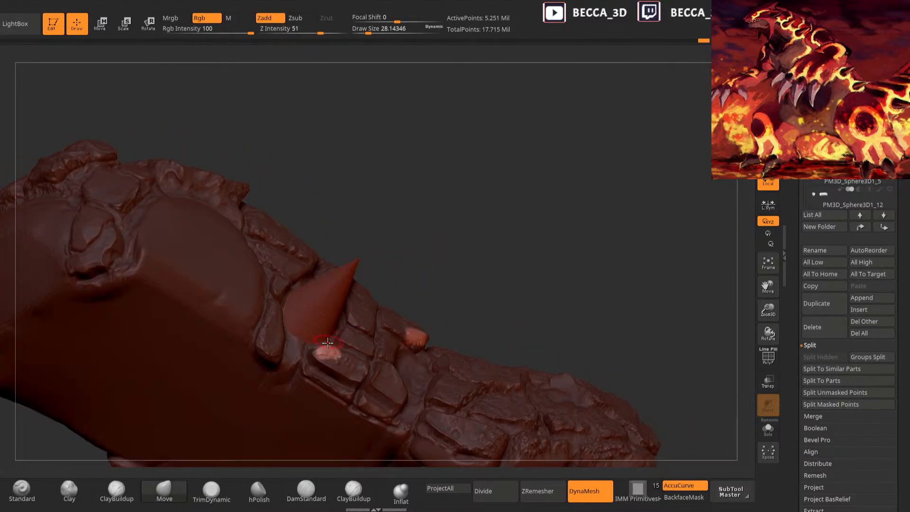
Isolate spots on the rocks beside the cone spike with inverted masks, reshape them with the Move brush and clear the mask
left_click(453, 243, "ctrl")
left_click_drag(453, 243, 434, 254)
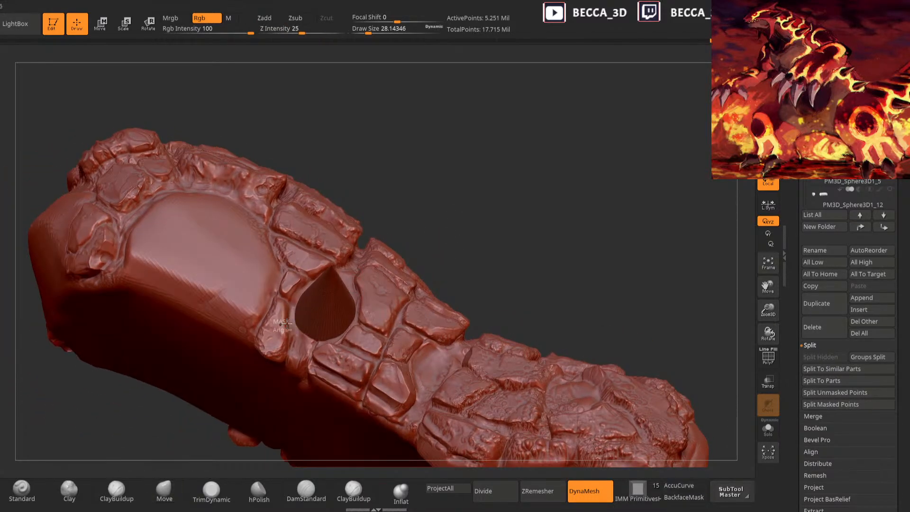
left_click(419, 212, "ctrl")
left_click_drag(418, 212, 289, 351)
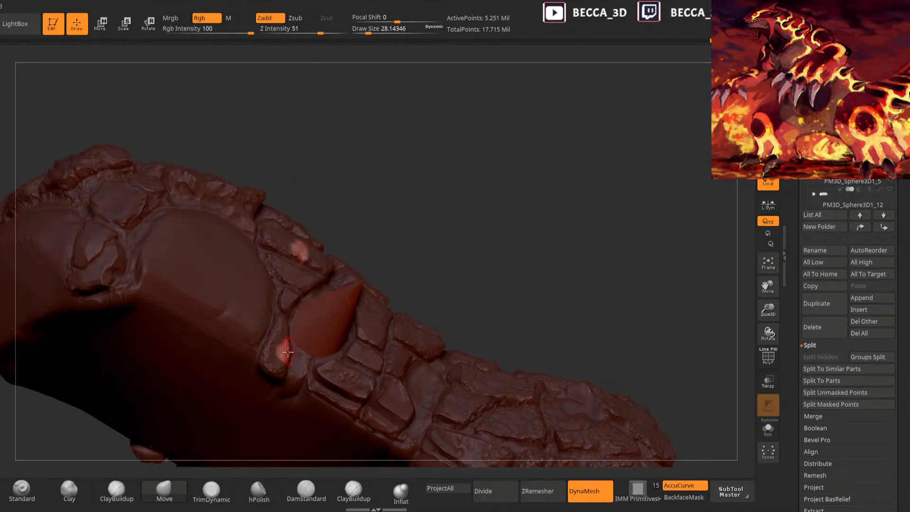
left_click(406, 246, "ctrl")
mouse_move(406, 246)
left_mouse_down()
mouse_move(447, 217)
mouse_move(425, 244)
mouse_move(442, 294)
mouse_move(424, 251)
mouse_move(285, 379)
left_mouse_up()
Flatten the edge of the rock beside the cone spike with TrimDynamic at focal shift -75 and draw size 26.36405
left_click(211, 491)
key("space")
left_click(458, 216)
left_click_drag(443, 265, 469, 283, "alt")
left_click_drag(469, 241, 459, 252)
key("space")
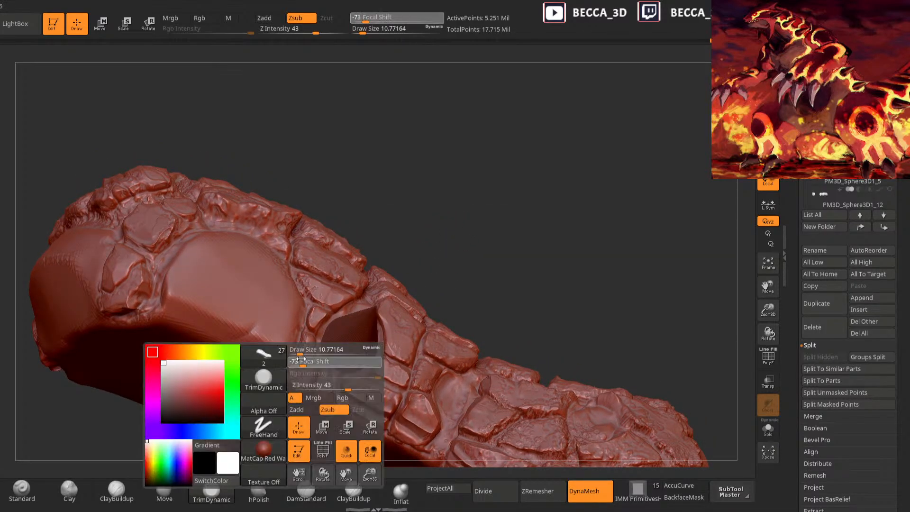
left_click_drag(302, 358, 301, 358)
left_click_drag(301, 352, 305, 352)
left_click_drag(419, 256, 438, 241)
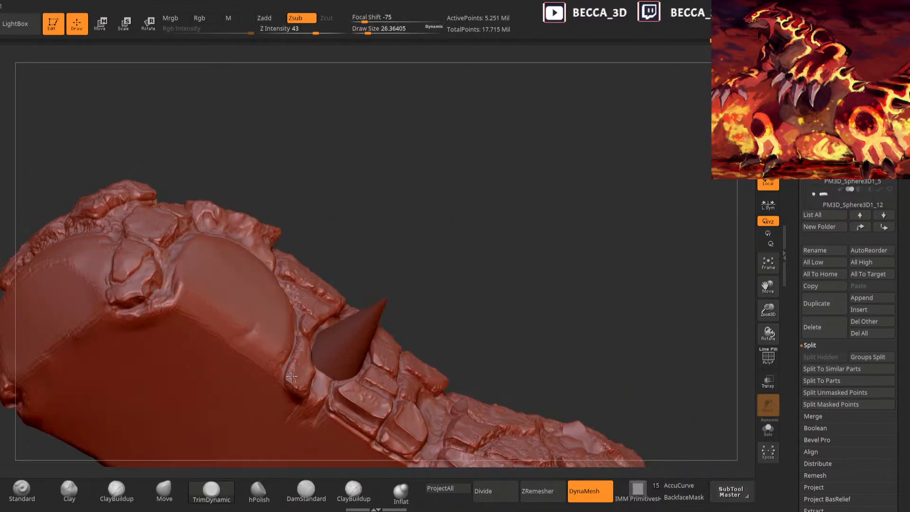
left_click_drag(296, 388, 299, 358)
Flatten the edges of the rocks above and around the cone spike with TrimDynamic at draw size 22.9862
mouse_move(434, 232)
left_mouse_down()
mouse_move(480, 229)
mouse_move(425, 220)
left_mouse_up()
key("space")
mouse_move(419, 266)
left_mouse_down()
mouse_move(386, 264)
mouse_move(414, 258)
mouse_move(435, 228)
mouse_move(321, 323)
mouse_move(362, 266)
left_mouse_up()
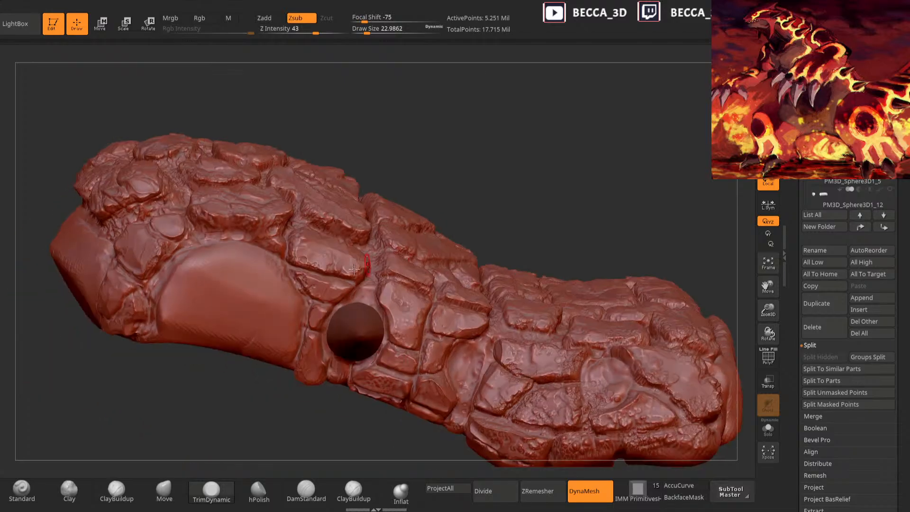
mouse_move(292, 402)
left_mouse_down()
mouse_move(284, 431)
mouse_move(229, 417)
mouse_move(313, 427)
mouse_move(406, 257)
mouse_move(463, 209)
mouse_move(464, 195)
mouse_move(518, 198)
mouse_move(482, 212)
mouse_move(471, 290)
left_mouse_up()
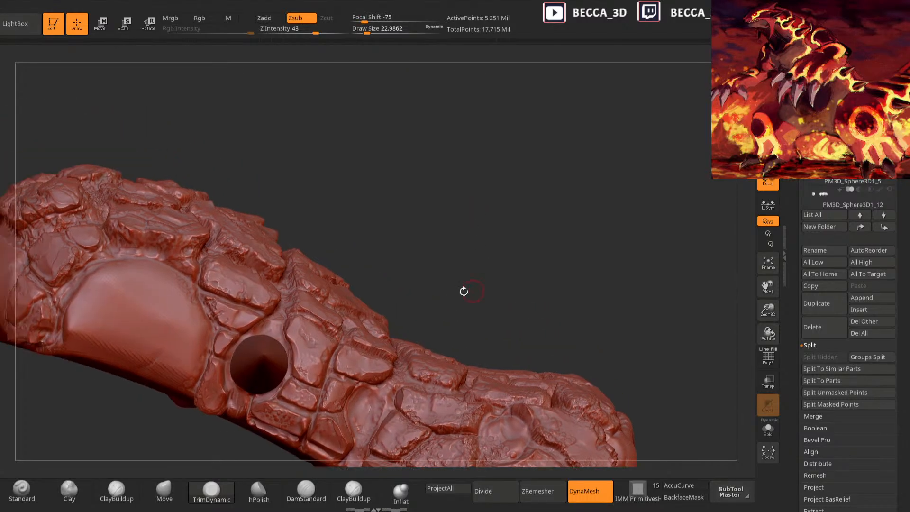
mouse_move(359, 290)
left_mouse_down()
mouse_move(287, 347)
mouse_move(371, 272)
mouse_move(307, 363)
left_mouse_up()
mouse_move(467, 243)
left_mouse_down()
mouse_move(474, 228)
mouse_move(285, 299)
left_mouse_up()
mouse_move(408, 202)
left_mouse_down()
mouse_move(498, 208)
mouse_move(336, 290)
left_mouse_up()
mouse_move(309, 340)
left_mouse_down()
mouse_move(445, 244)
mouse_move(388, 223)
mouse_move(325, 323)
left_mouse_up()
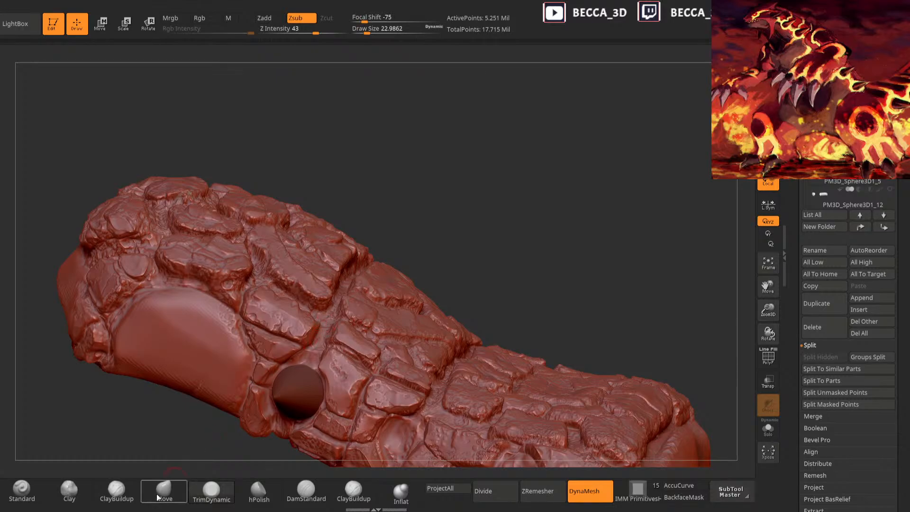
Fill the crevice between the rocks above the cone spike with the Clay brush at draw size 22.9862
left_click(70, 493)
mouse_move(404, 253)
left_mouse_down()
mouse_move(439, 233)
mouse_move(389, 249)
left_mouse_up()
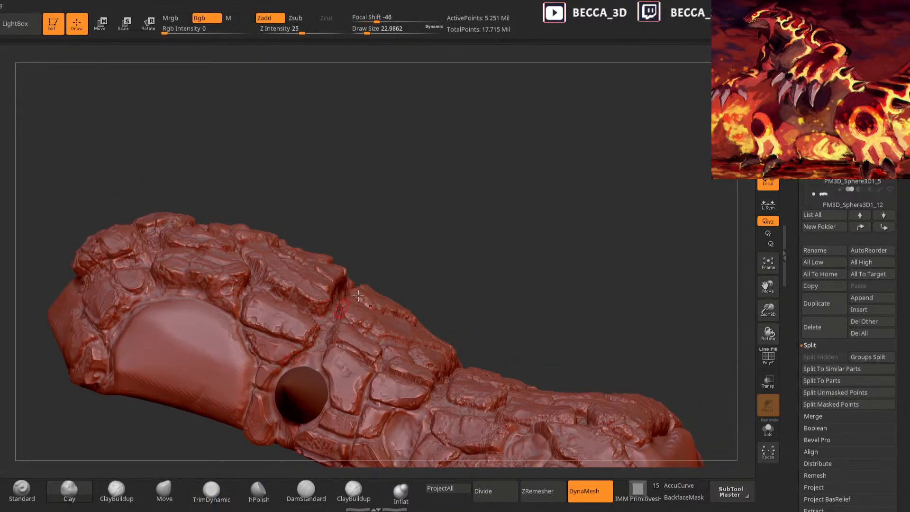
left_click_drag(345, 305, 287, 357)
left_click_drag(383, 290, 439, 281)
left_click_drag(327, 333, 307, 347)
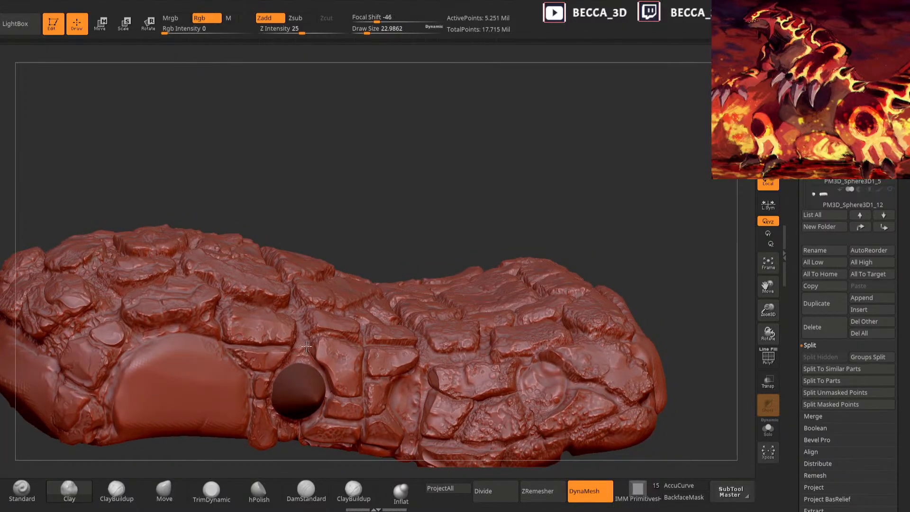
Trim the rock edge above the cone spike with TrimDynamic and touch up the adjoining surface with Clay
left_click(222, 487)
mouse_move(370, 241)
left_mouse_down()
mouse_move(420, 243)
mouse_move(400, 236)
mouse_move(315, 338)
mouse_move(360, 270)
mouse_move(319, 364)
mouse_move(400, 256)
mouse_move(328, 324)
left_mouse_up()
left_click(70, 488)
mouse_move(440, 221)
left_mouse_down()
mouse_move(380, 285)
mouse_move(582, 431)
mouse_move(532, 413)
left_mouse_up()
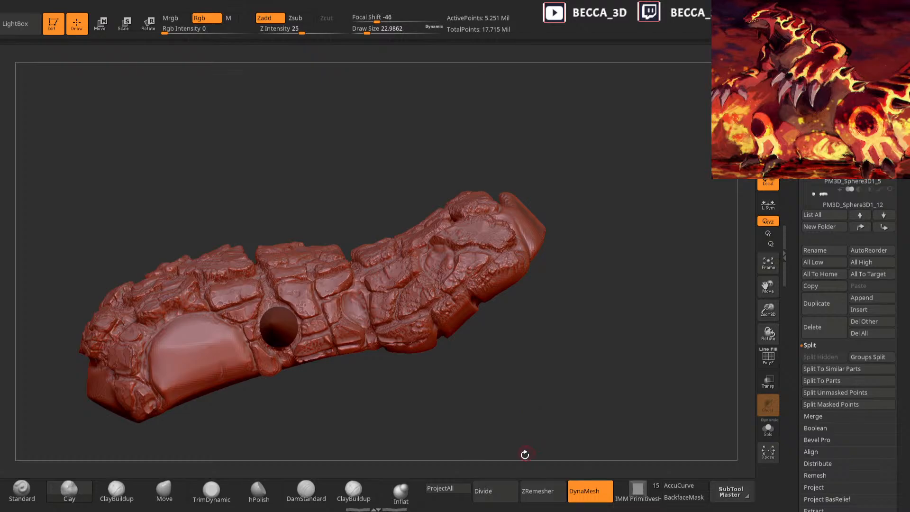
mouse_move(528, 447)
left_mouse_down()
mouse_move(545, 441)
mouse_move(518, 443)
mouse_move(526, 425)
mouse_move(612, 433)
mouse_move(595, 445)
mouse_move(613, 422)
mouse_move(599, 436)
mouse_move(571, 433)
mouse_move(562, 443)
mouse_move(640, 347)
left_mouse_up()
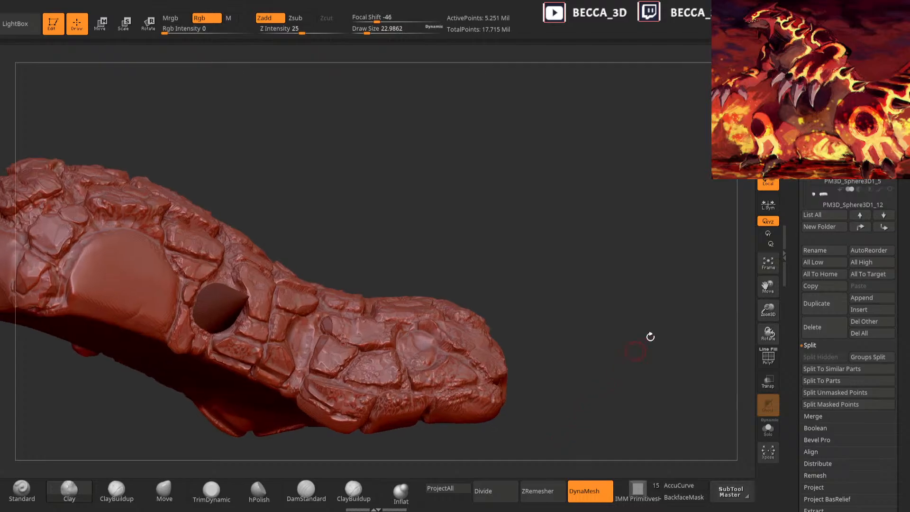
Check the second round patch against its cone spike, hide that spike and reshape the patch rim with the Move brush
mouse_move(602, 194)
left_mouse_down()
mouse_move(587, 187)
mouse_move(527, 207)
mouse_move(598, 192)
left_mouse_up()
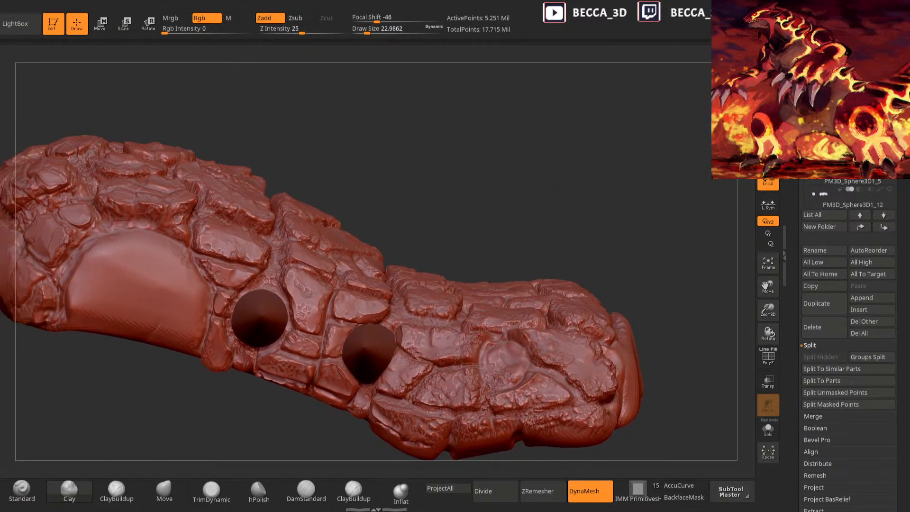
left_click_drag(623, 146, 387, 249)
left_click(165, 489)
key("space")
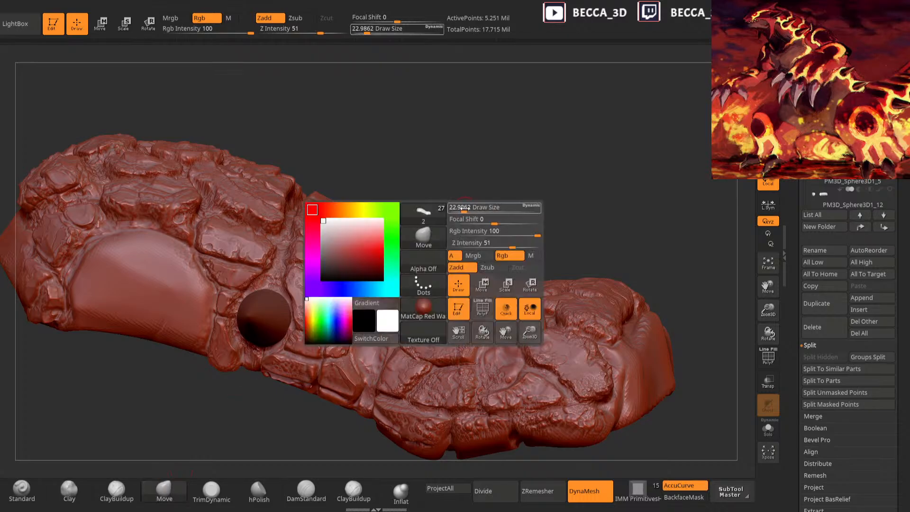
mouse_move(460, 242)
left_mouse_down()
mouse_move(449, 212)
mouse_move(336, 361)
left_mouse_up()
Build up the surface and rim of the second round patch with ClayBuildup at draw size 35.86426
left_click(360, 488)
mouse_move(502, 209)
left_mouse_down()
mouse_move(488, 246)
mouse_move(371, 349)
left_mouse_up()
left_click_drag(467, 239, 360, 383)
left_click_drag(337, 451, 530, 194)
left_click_drag(468, 260, 376, 338)
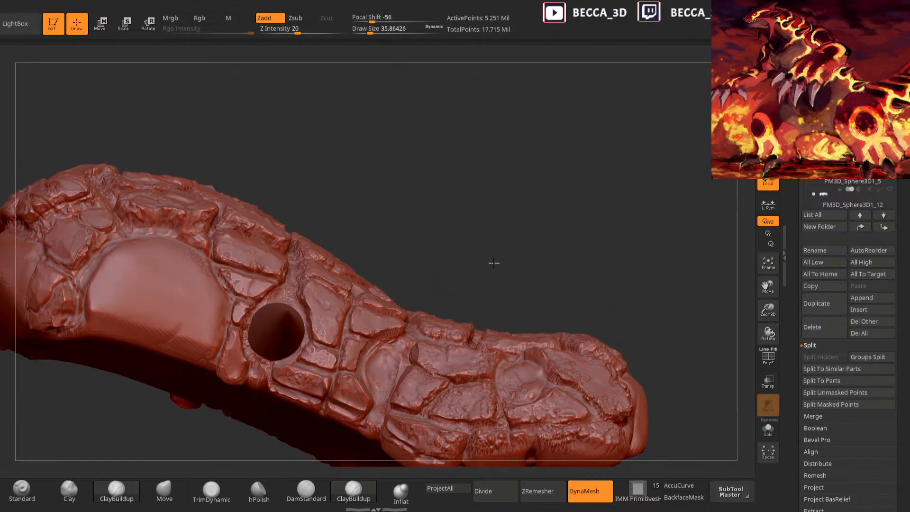
left_click_drag(488, 254, 384, 387)
left_click_drag(298, 467, 395, 400)
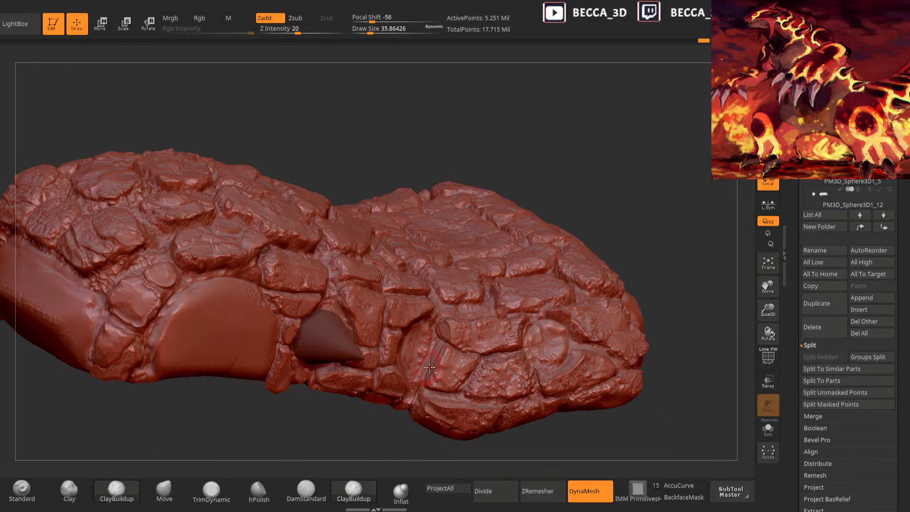
left_click_drag(399, 440, 428, 324)
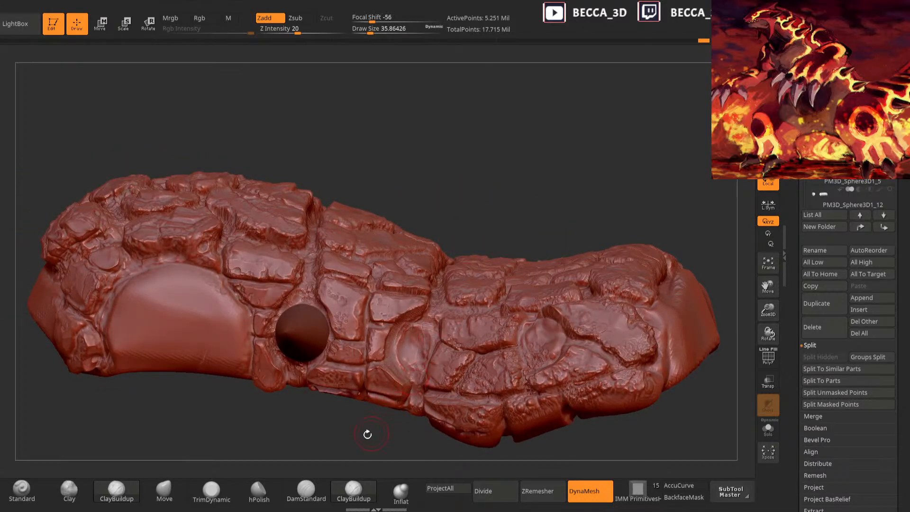
left_click_drag(371, 432, 202, 465)
Reshape the lower rim and adjoining edge of the second round patch with the Move brush at draw size 51.69795
left_click(164, 489)
left_click_drag(319, 433, 325, 324)
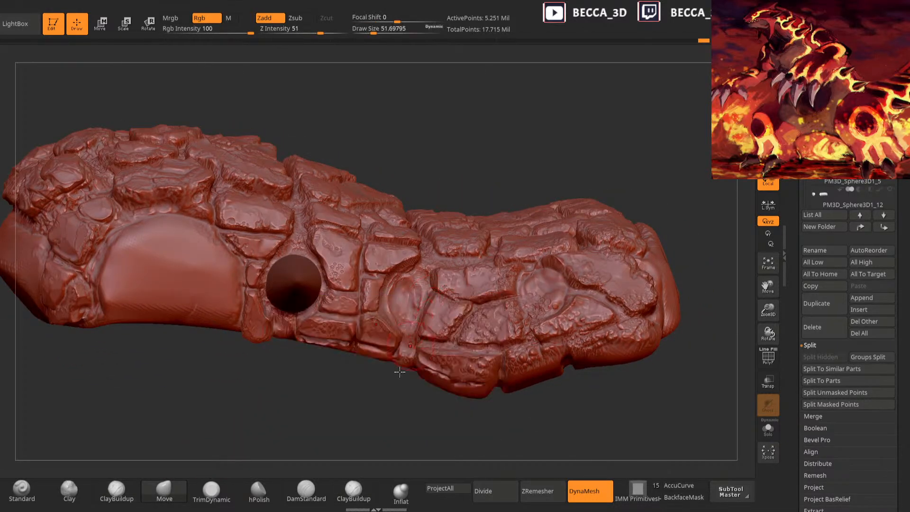
left_click_drag(406, 356, 426, 313)
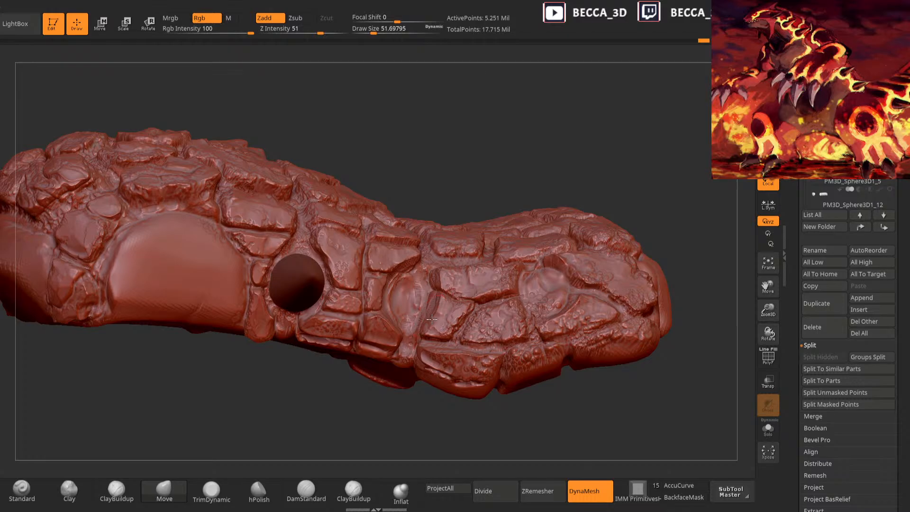
mouse_move(342, 420)
left_mouse_down()
mouse_move(337, 461)
mouse_move(346, 446)
left_mouse_up()
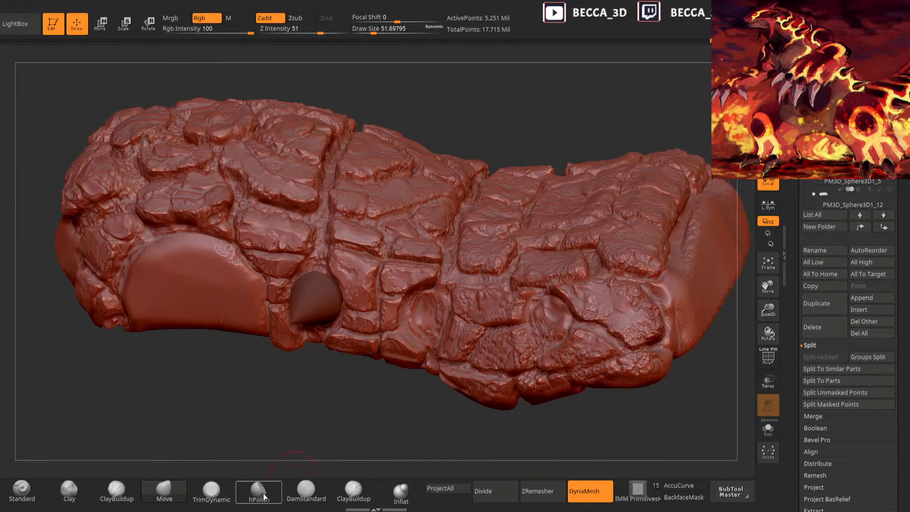
Flatten the surface of the second round patch with TrimDynamic, starting at draw size 54.20118 and continuing at 40.08658
left_click(213, 490)
key("space")
left_click_drag(398, 393, 418, 314)
left_click_drag(401, 401, 389, 399)
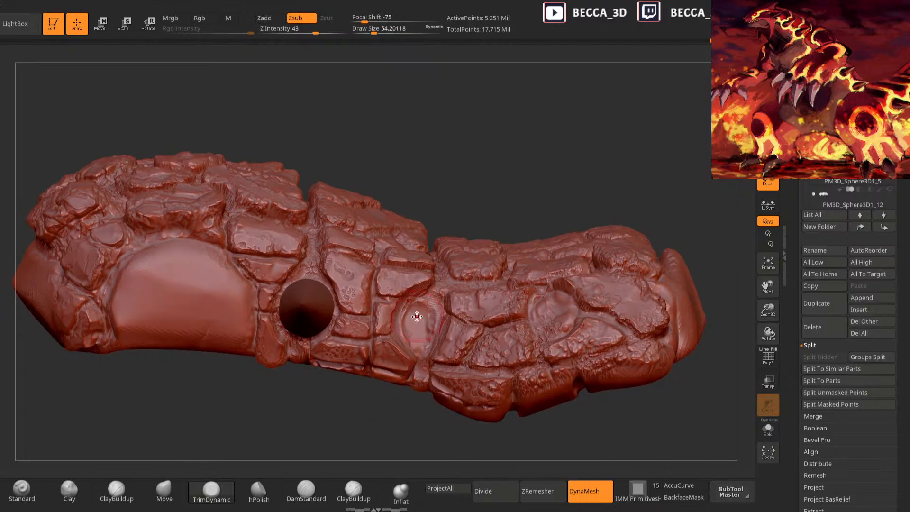
key("space")
left_click_drag(419, 307, 418, 303)
left_click_drag(400, 419, 422, 416)
left_click_drag(499, 209, 424, 208)
left_click_drag(383, 417, 426, 418)
Carve a crisp groove around the rim of the second round patch with DamStandard at draw size 26.36405
left_click(308, 491)
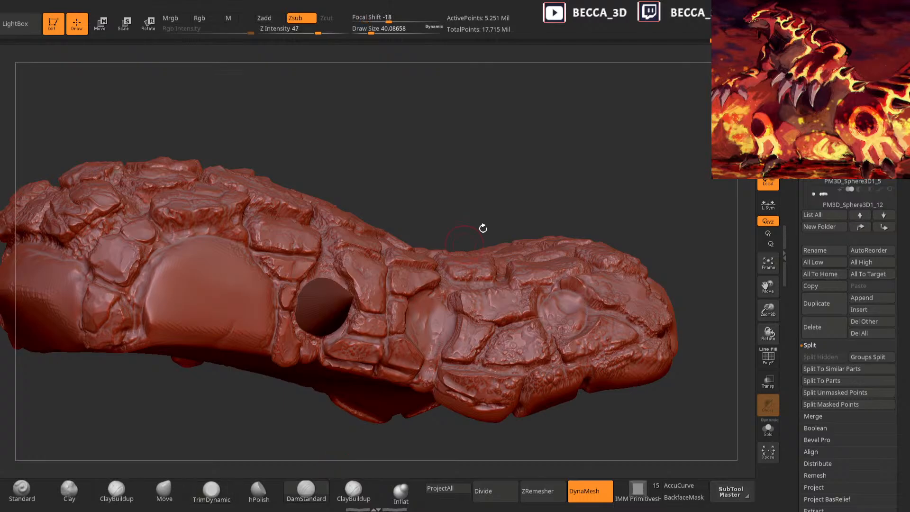
key("space")
left_click_drag(514, 209, 510, 209)
left_click_drag(503, 204, 493, 265)
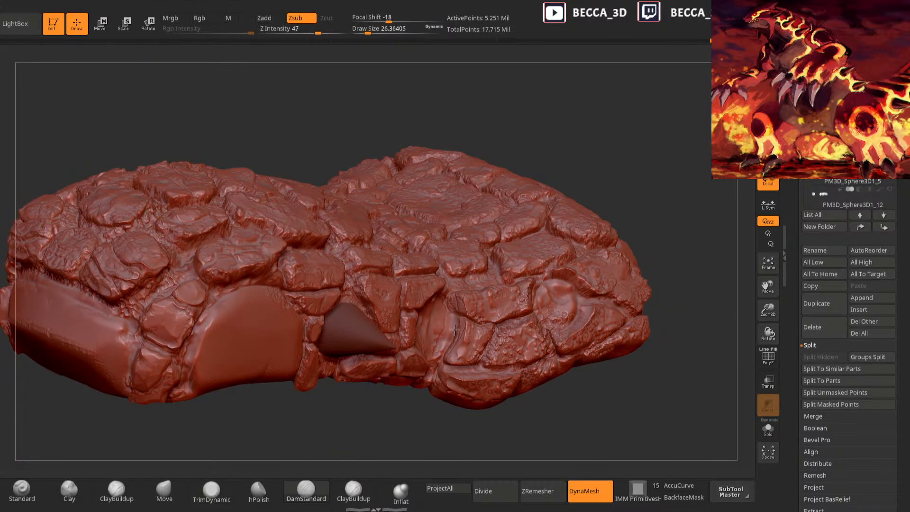
left_click_drag(430, 333, 450, 300)
left_click_drag(441, 414, 445, 339)
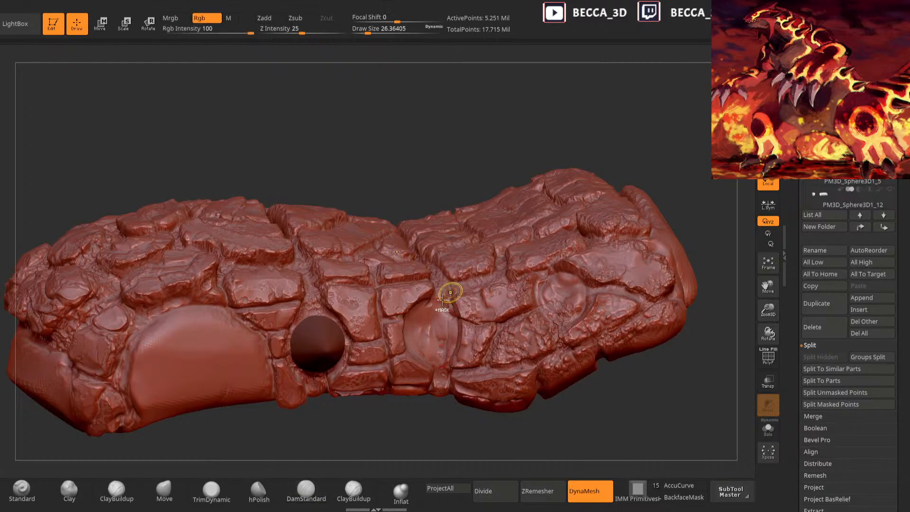
left_click_drag(442, 417, 441, 300)
mouse_move(458, 233)
left_mouse_down()
mouse_move(466, 205)
mouse_move(434, 298)
left_mouse_up()
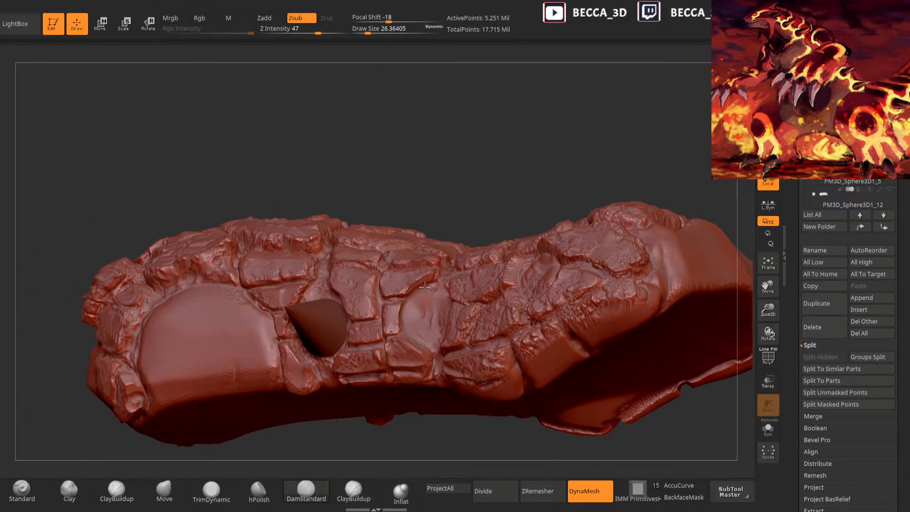
left_click_drag(440, 329, 483, 297)
mouse_move(441, 376)
left_mouse_down()
mouse_move(403, 412)
mouse_move(332, 450)
left_mouse_up()
Reshape the rocks bordering the second round patch with the Move brush at draw size 64.81729
left_click(164, 490)
key("space")
mouse_move(424, 184)
left_mouse_down()
mouse_move(447, 182)
mouse_move(463, 317)
left_mouse_up()
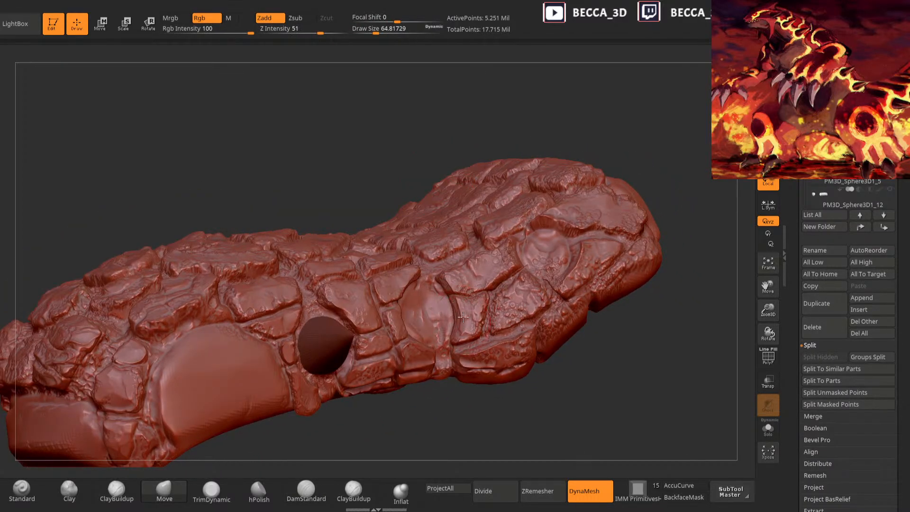
mouse_move(455, 402)
left_mouse_down()
mouse_move(462, 374)
mouse_move(433, 412)
mouse_move(469, 295)
mouse_move(457, 304)
left_mouse_up()
Smooth the second round patch and its neighbouring rock edges with TrimDynamic at draw size 29.98318
left_click(211, 491)
key("space")
key("space")
left_click_drag(477, 298, 477, 297)
left_click_drag(405, 451, 397, 437, "alt")
left_click_drag(445, 407, 447, 368)
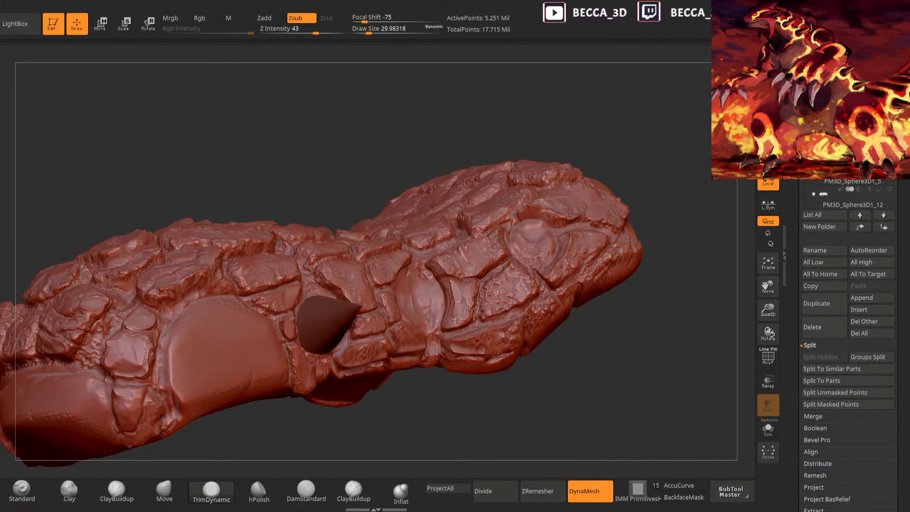
mouse_move(398, 412)
left_mouse_down()
mouse_move(368, 431)
mouse_move(405, 287)
left_mouse_up()
left_click_drag(440, 201, 404, 308)
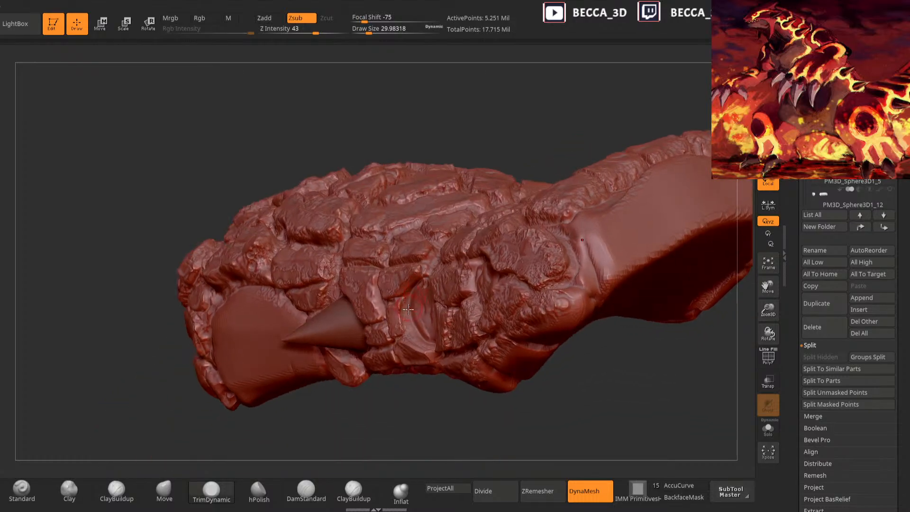
mouse_move(411, 421)
left_mouse_down()
mouse_move(415, 343)
mouse_move(433, 408)
mouse_move(423, 331)
left_mouse_up()
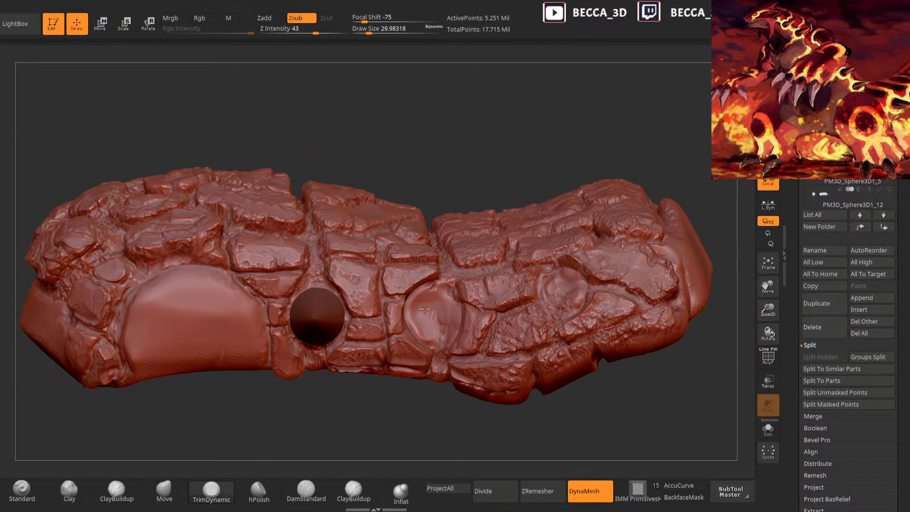
Show the second cone spike, select it and nudge it into place on its round patch with the Move gizmo
left_click_drag(447, 442, 737, 192)
left_click(890, 109)
left_click_drag(461, 472, 446, 461)
left_click(443, 313, "alt")
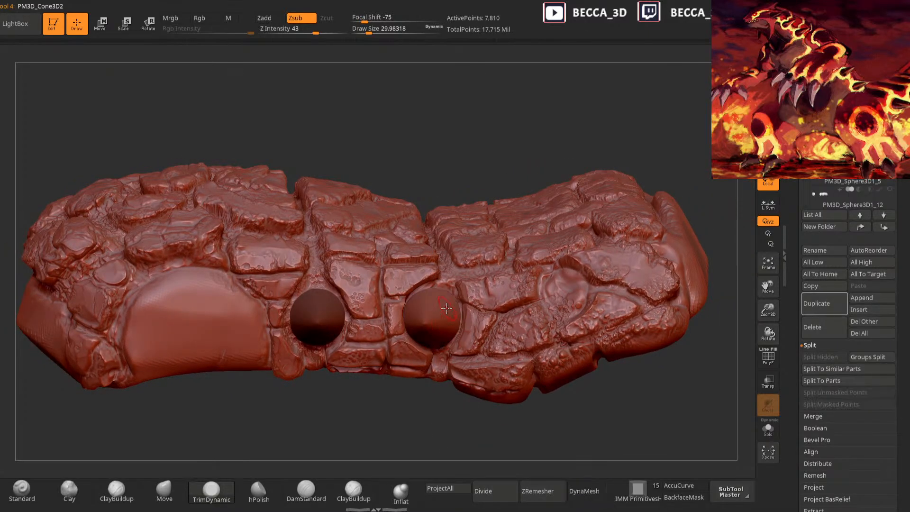
left_click(96, 27)
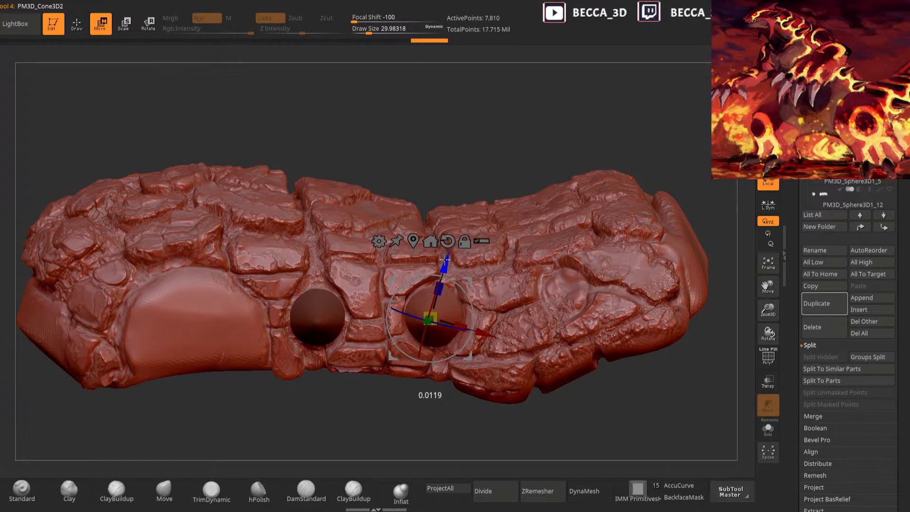
mouse_move(433, 427)
left_mouse_down()
mouse_move(435, 378)
mouse_move(419, 419)
left_mouse_up()
left_click(78, 25)
mouse_move(380, 97)
left_mouse_down()
mouse_move(400, 117)
mouse_move(397, 83)
left_mouse_up()
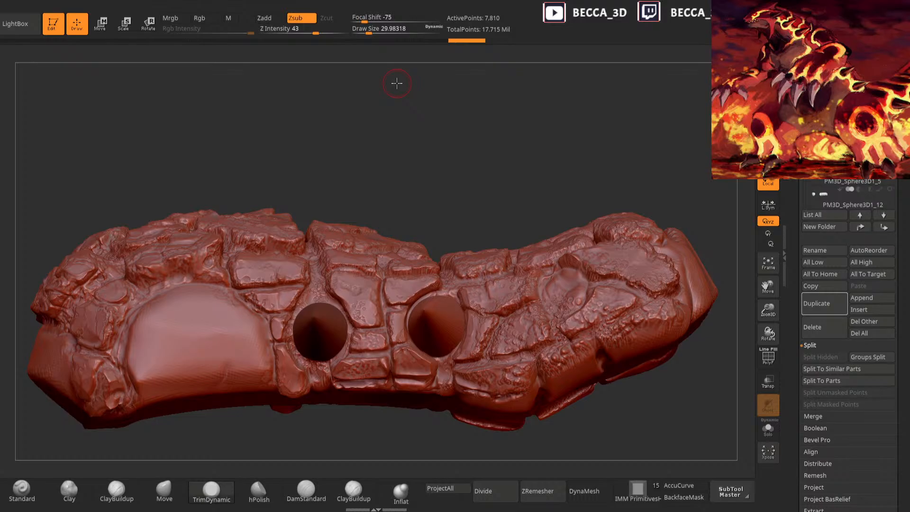
Hide the second cone spike and deepen the crease around its round patch with DamStandard at draw size 18.37181
left_click(848, 57)
left_click_drag(261, 460, 370, 456)
left_click(306, 491)
mouse_move(422, 177)
left_mouse_down("alt")
mouse_move(490, 154)
mouse_move(426, 164)
left_mouse_up("alt")
key("space")
left_click_drag(461, 271, 458, 271)
mouse_move(385, 414)
left_mouse_down("alt")
mouse_move(353, 404)
mouse_move(403, 410)
mouse_move(460, 311)
left_mouse_up("alt")
left_click_drag(463, 422, 479, 231)
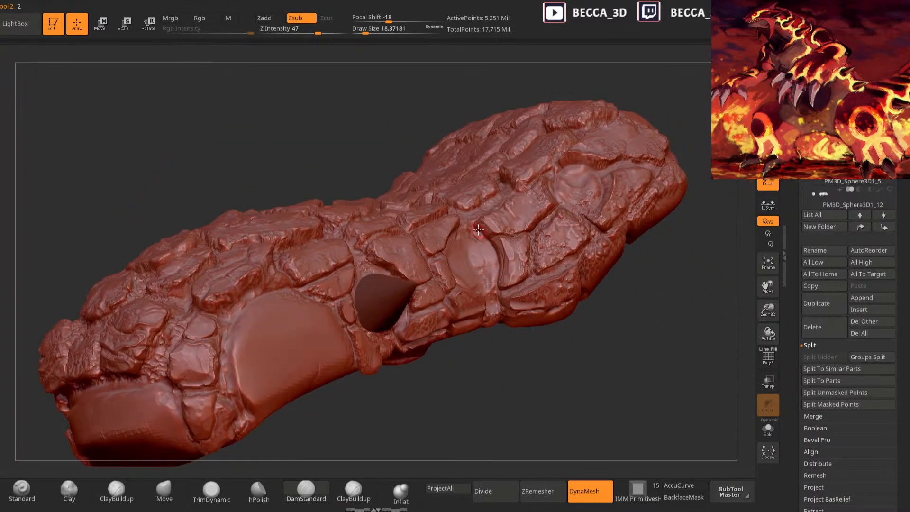
Carve the cracks between the small rocks separating the first cone spike from the second round patch with DamStandard
mouse_move(480, 399)
left_mouse_down()
mouse_move(454, 435)
mouse_move(454, 461)
left_mouse_up()
left_click_drag(439, 364, 433, 266)
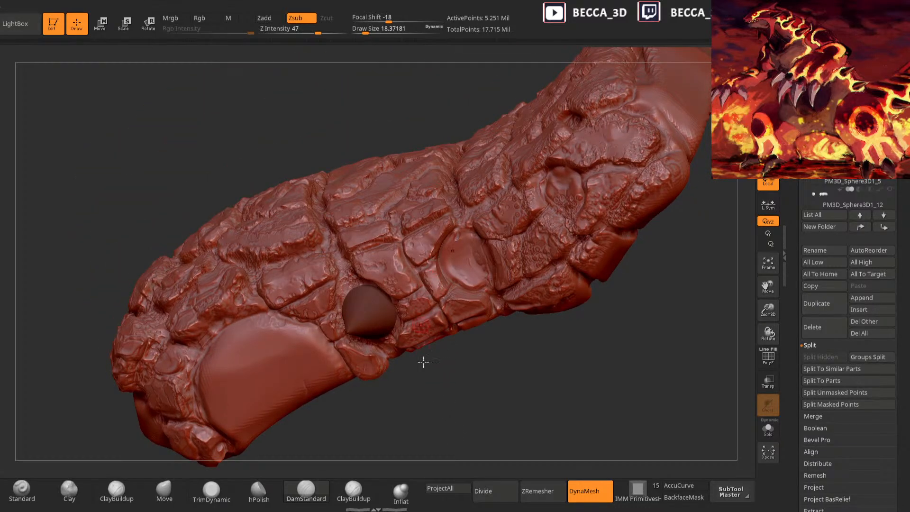
left_click_drag(421, 336, 439, 262)
left_click_drag(300, 359, 467, 346)
mouse_move(522, 386)
left_mouse_down()
mouse_move(530, 421)
mouse_move(464, 406)
mouse_move(502, 378)
left_mouse_up()
Fill the crevices between the rocks below the second round patch with the Clay brush at draw size 26.36405
left_click(81, 493)
key("space")
left_click(457, 305)
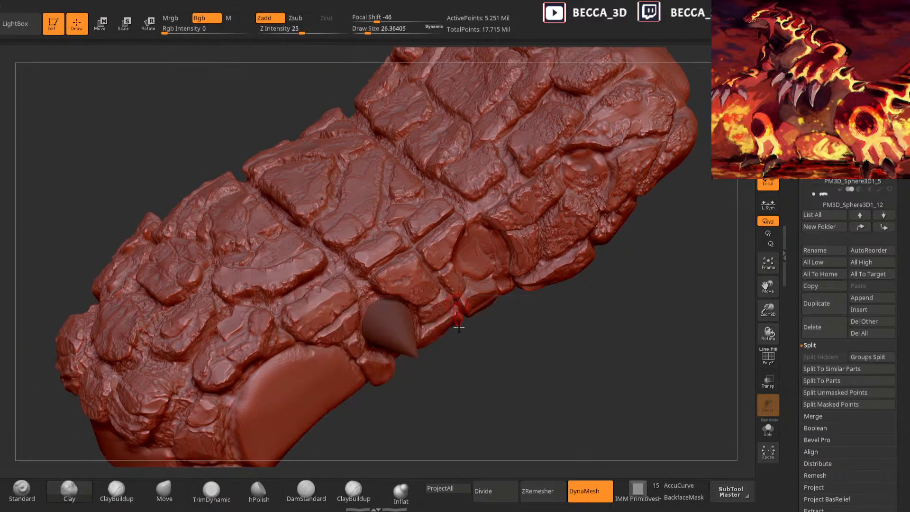
left_click_drag(458, 317, 442, 302)
left_click_drag(491, 394, 495, 447)
left_click_drag(487, 385, 482, 411)
mouse_move(488, 377)
left_mouse_down()
mouse_move(494, 390)
mouse_move(524, 394)
left_mouse_up()
left_click_drag(540, 253, 543, 225)
mouse_move(535, 356)
left_mouse_down()
mouse_move(522, 340)
mouse_move(535, 278)
left_mouse_up()
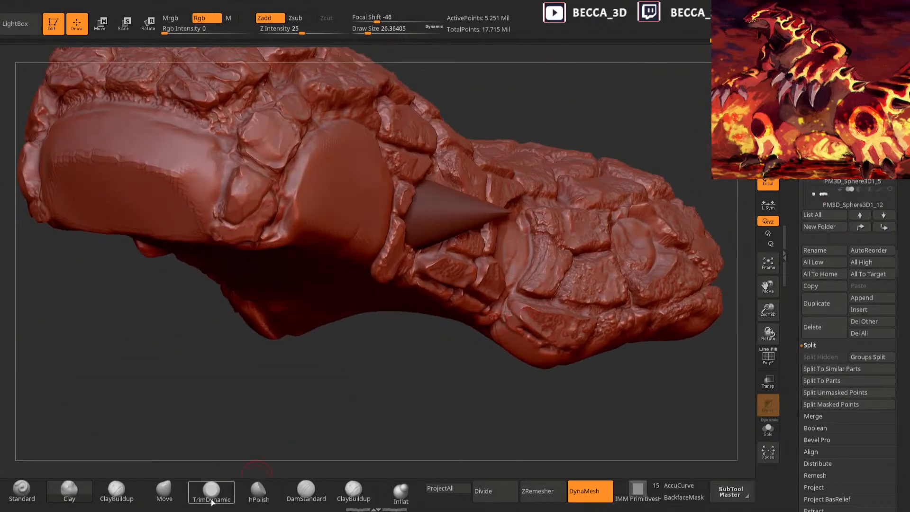
Flatten the rocks bordering the second round patch with the TrimDynamic brush at draw size 26.36405
left_click(212, 493)
mouse_move(398, 422)
left_mouse_down()
mouse_move(376, 437)
mouse_move(406, 403)
left_mouse_up()
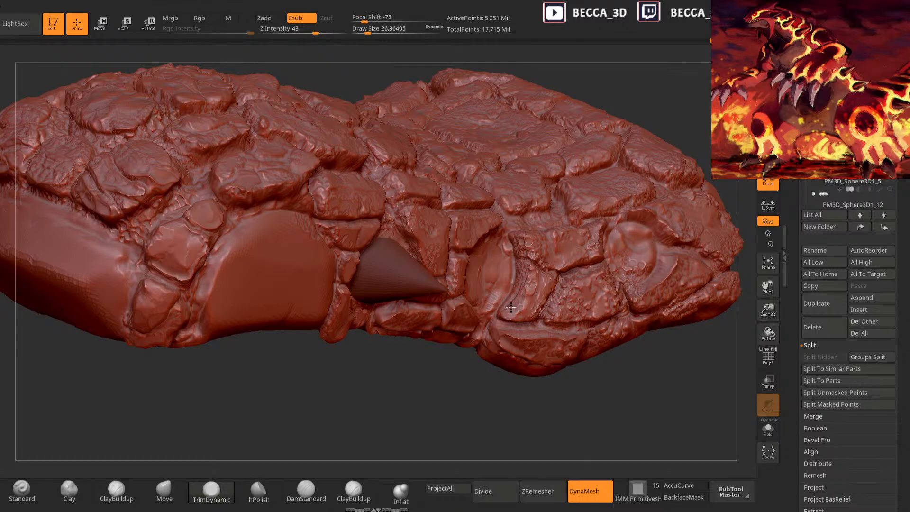
mouse_move(488, 393)
left_mouse_down()
mouse_move(479, 406)
mouse_move(450, 382)
left_mouse_up()
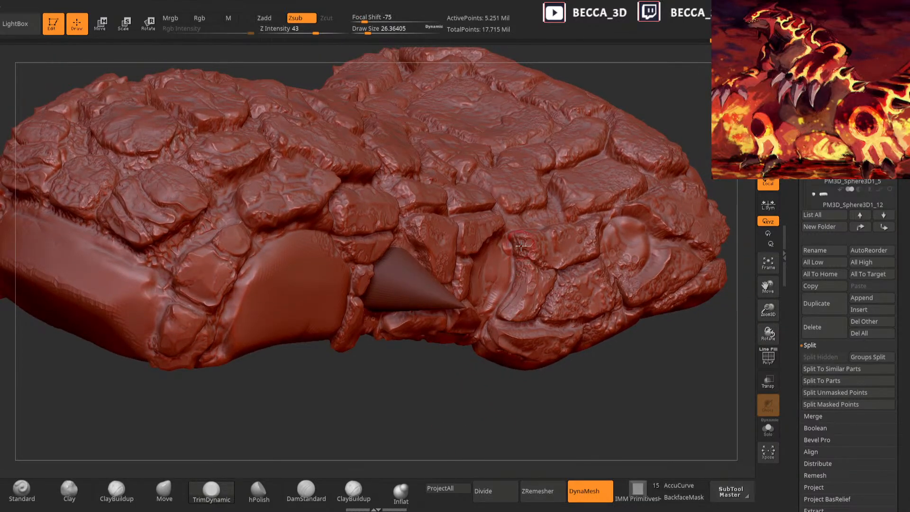
left_click_drag(521, 239, 530, 250)
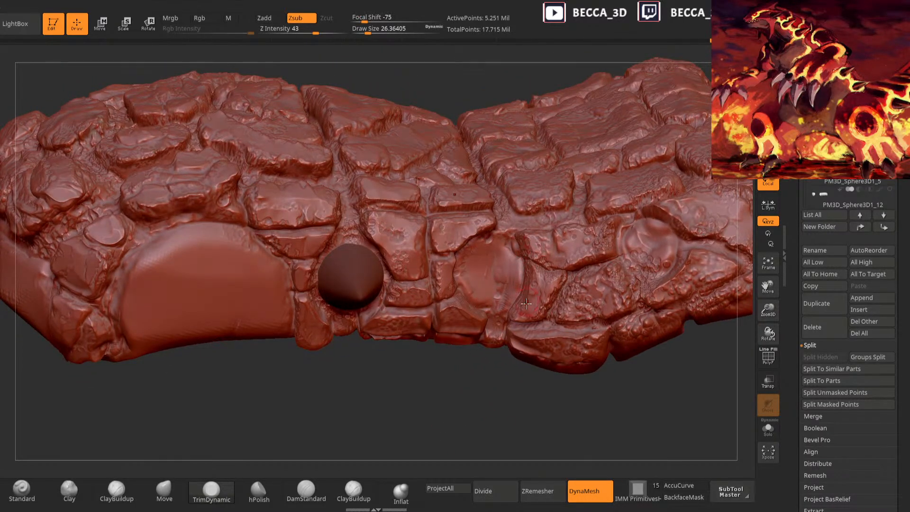
left_click_drag(440, 425, 439, 358)
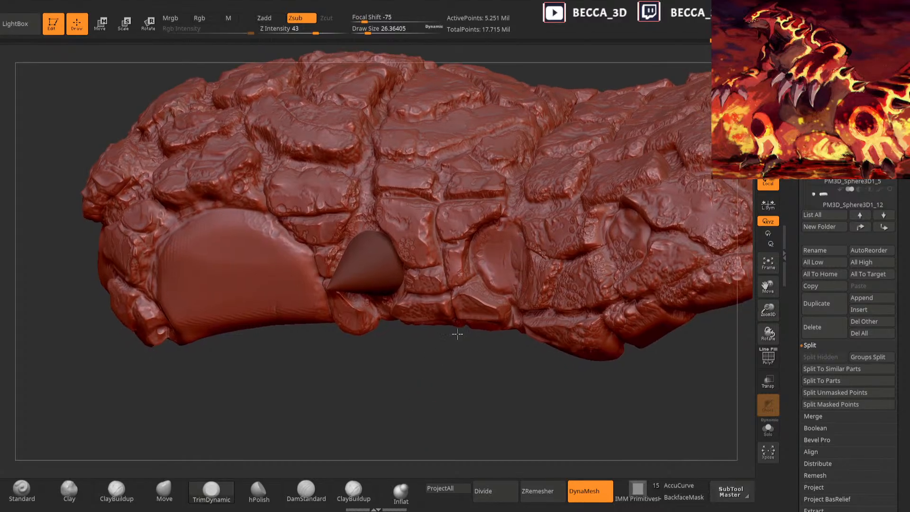
mouse_move(448, 394)
left_mouse_down("alt")
mouse_move(434, 350)
mouse_move(445, 376)
mouse_move(367, 421)
mouse_move(412, 418)
mouse_move(421, 445)
mouse_move(411, 423)
mouse_move(418, 366)
mouse_move(426, 411)
mouse_move(411, 447)
mouse_move(382, 424)
mouse_move(412, 428)
mouse_move(402, 444)
left_mouse_up("alt")
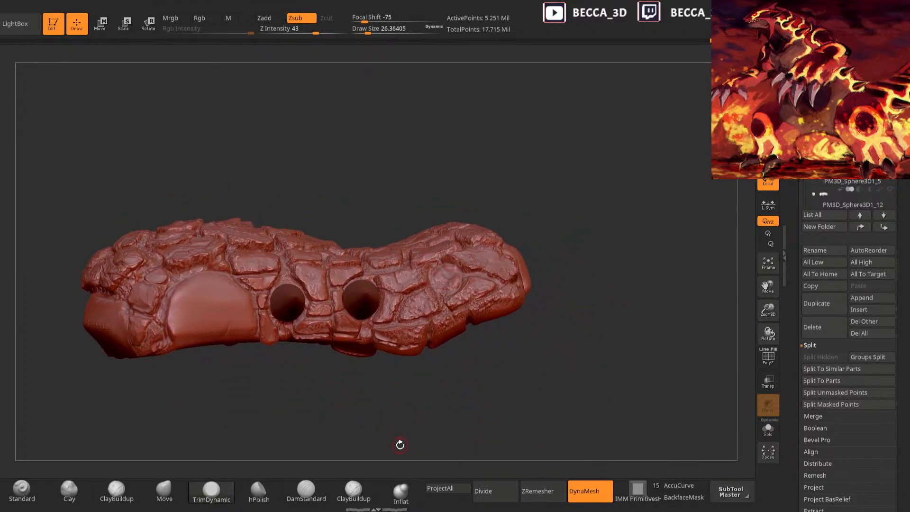
Undo the first stroke on the third round patch and flatten it with TrimDynamic at draw size 29.98318
left_click_drag(389, 415, 418, 389)
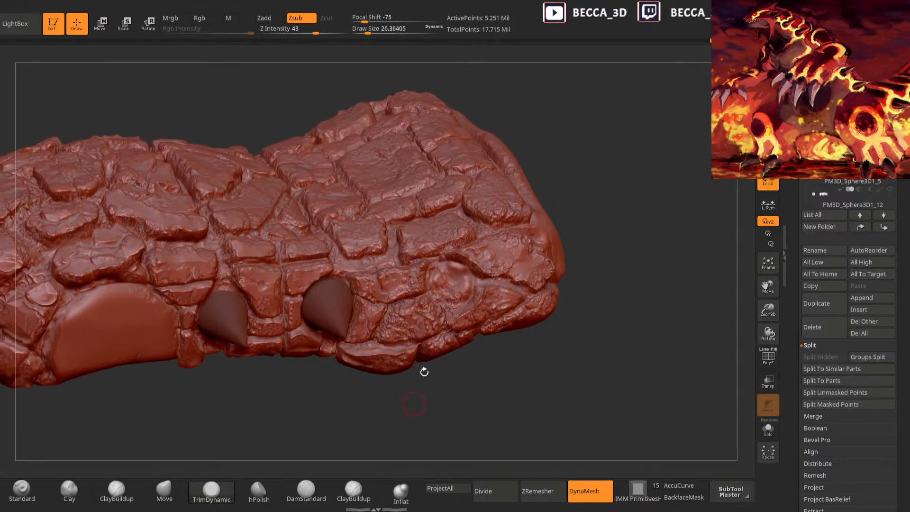
mouse_move(445, 274)
left_mouse_down()
mouse_move(436, 291)
mouse_move(453, 288)
mouse_move(444, 269)
mouse_move(443, 303)
mouse_move(462, 274)
mouse_move(442, 267)
left_mouse_up()
key("ctrl+z")
key("space")
mouse_move(568, 216)
left_mouse_down()
mouse_move(566, 189)
mouse_move(562, 209)
left_mouse_up()
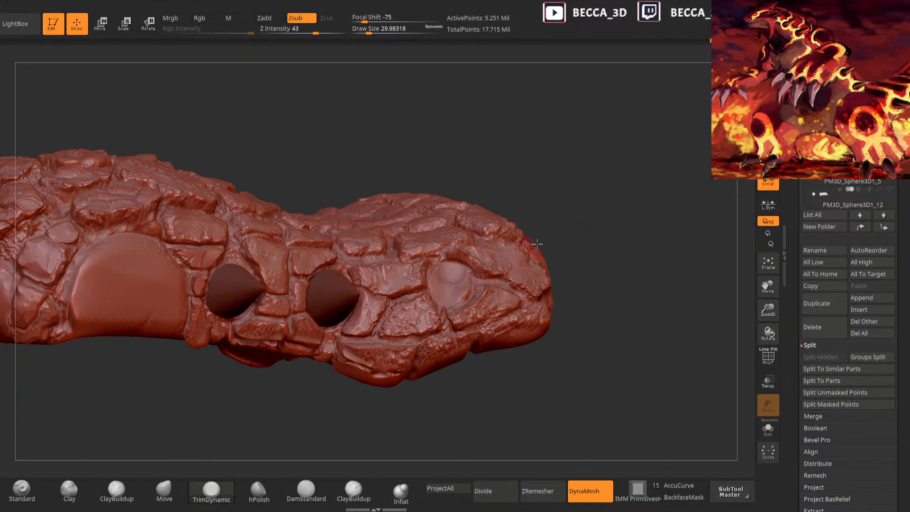
left_click_drag(529, 251, 522, 277)
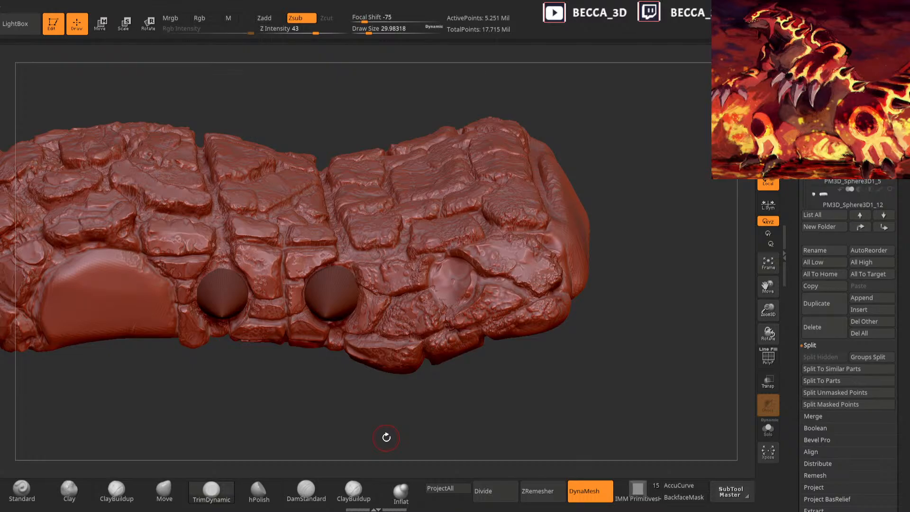
Refine the surface and rim of the third round patch with TrimDynamic at draw size 24.64497
key("space")
mouse_move(599, 199)
left_mouse_down()
mouse_move(630, 180)
mouse_move(489, 270)
left_mouse_up()
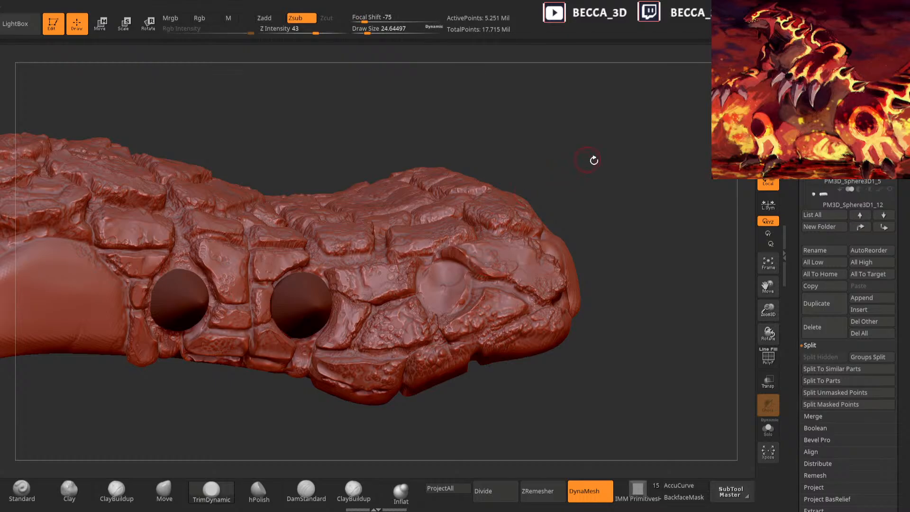
left_click_drag(589, 157, 470, 252)
mouse_move(636, 197)
left_mouse_down()
mouse_move(426, 265)
mouse_move(421, 406)
mouse_move(470, 380)
left_mouse_up()
mouse_move(461, 278)
left_mouse_down()
mouse_move(465, 294)
mouse_move(462, 287)
left_mouse_up()
mouse_move(478, 379)
left_mouse_down()
mouse_move(415, 391)
mouse_move(409, 375)
mouse_move(435, 412)
mouse_move(422, 435)
mouse_move(356, 445)
mouse_move(381, 457)
left_mouse_up()
Flatten the third round patch and its bordering rocks with TrimDynamic at draw size 33.84359
key("bracketright")
key("s")
left_click_drag(494, 283, 492, 283)
mouse_move(467, 421)
left_mouse_down("alt")
mouse_move(426, 388)
mouse_move(448, 269)
left_mouse_up("alt")
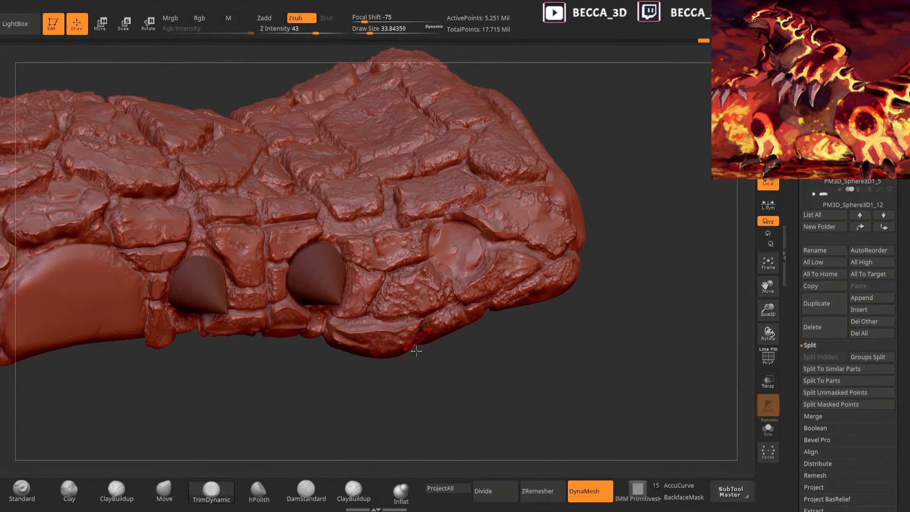
left_click_drag(419, 337, 429, 255)
left_click_drag(384, 357, 486, 264)
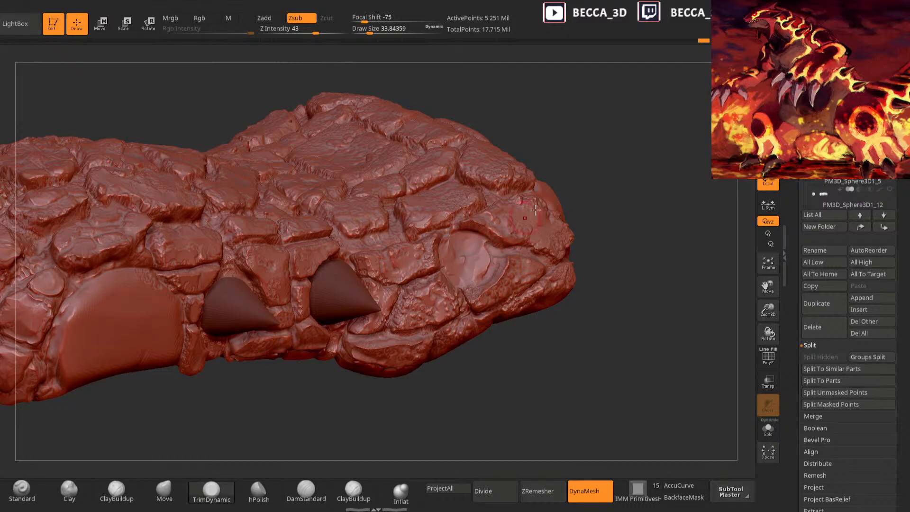
left_click_drag(475, 372, 424, 385)
left_click_drag(479, 265, 465, 259)
Trim the lower rim of the third round patch and the rock edges beneath it
mouse_move(465, 354)
left_mouse_down()
mouse_move(464, 396)
mouse_move(470, 387)
left_mouse_up()
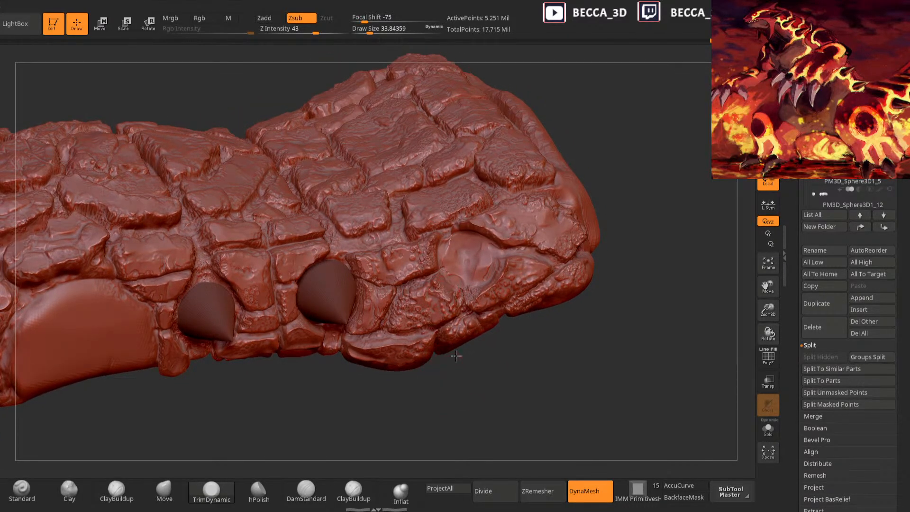
left_click_drag(455, 355, 451, 323)
left_click_drag(426, 410, 417, 332)
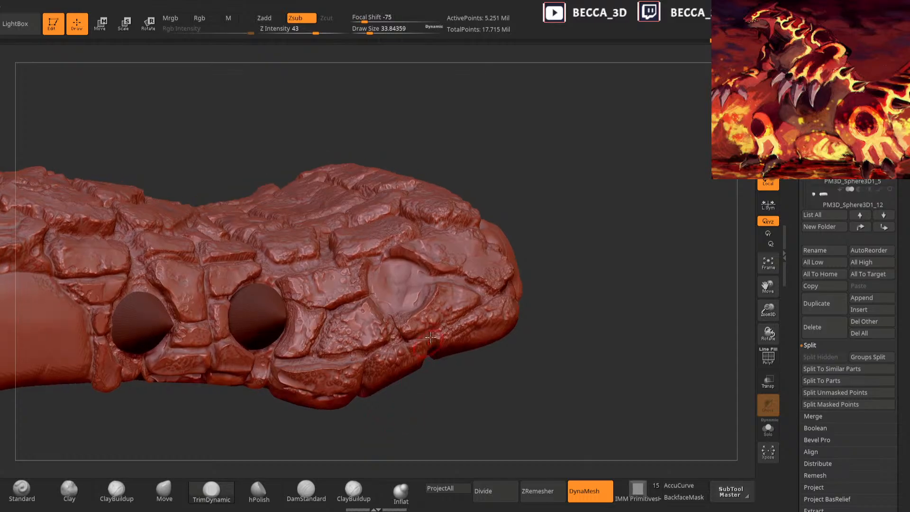
left_click_drag(477, 365, 467, 422)
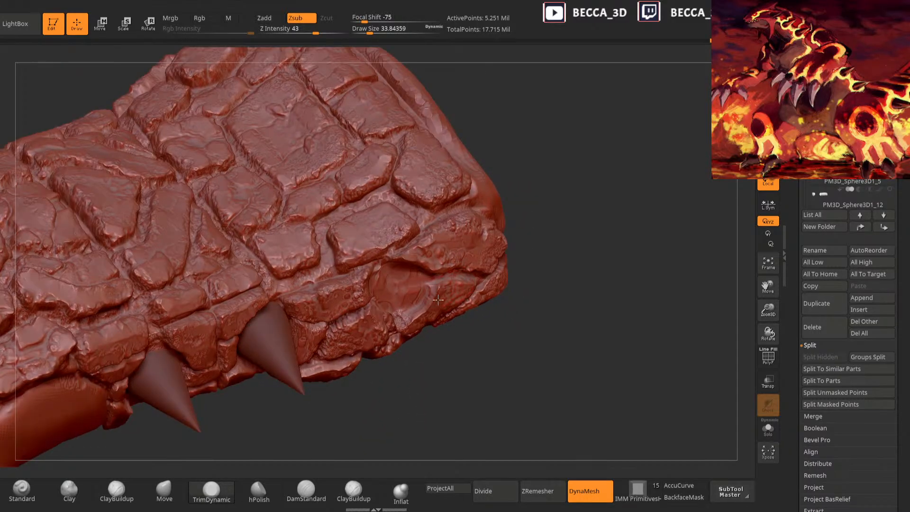
left_click_drag(433, 373, 422, 280)
left_click_drag(532, 184, 509, 298)
left_click_drag(492, 379, 363, 277)
left_click_drag(397, 433, 423, 420)
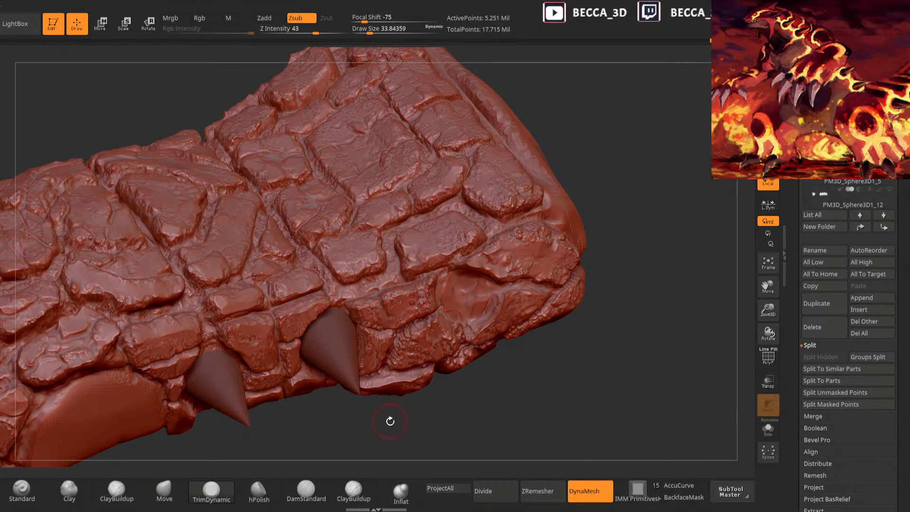
left_click_drag(431, 393, 476, 399)
Reshape the outline of the third round patch with the Move brush at draw size 62.07278 to fit its cone spike
left_click_drag(617, 199, 624, 193)
left_click(164, 490)
key("space")
left_click_drag(512, 372, 510, 353)
key("space")
left_click_drag(507, 351, 512, 351)
key("bracketright")
left_click_drag(487, 292, 475, 301)
left_click_drag(502, 382, 505, 362)
left_click_drag(420, 418, 382, 476)
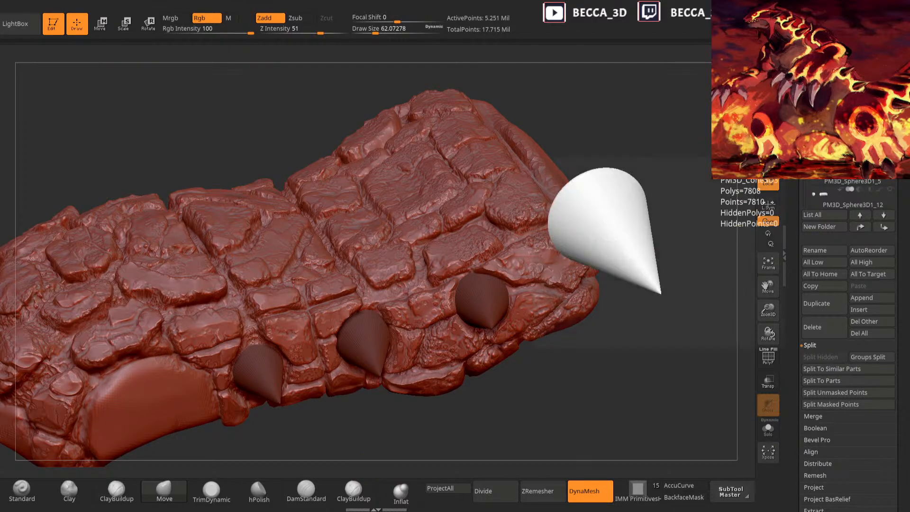
Hide the third cone spike and even out its round patch with TrimDynamic at draw size 22.9862 and smoothing
left_click(891, 142)
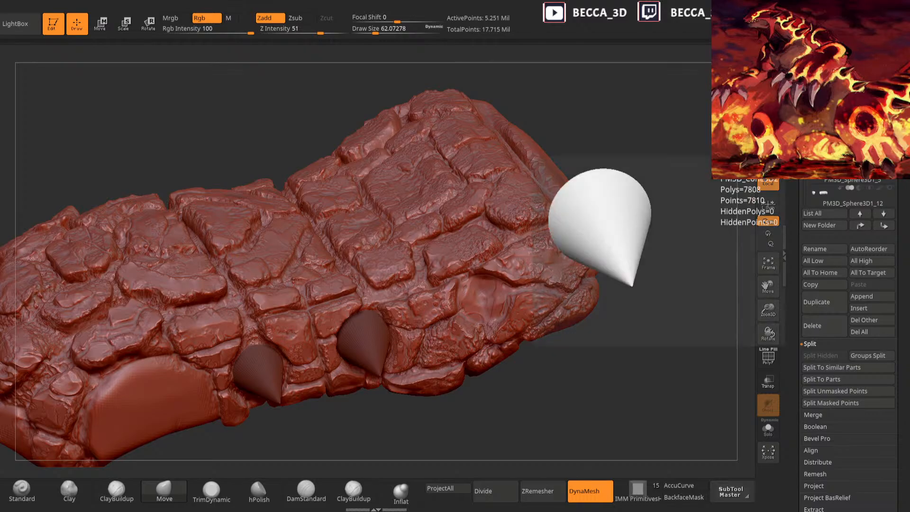
left_click(212, 491)
key("space")
mouse_move(621, 154)
left_mouse_down()
mouse_move(612, 153)
mouse_move(630, 146)
mouse_move(612, 106)
left_mouse_up()
left_click_drag(454, 284, 453, 305)
mouse_move(501, 414)
left_mouse_down()
mouse_move(491, 377)
mouse_move(493, 385)
mouse_move(532, 390)
left_mouse_up()
left_click_drag(483, 284, 485, 288, "shift")
mouse_move(502, 345)
left_mouse_down()
mouse_move(492, 378)
mouse_move(481, 375)
left_mouse_up()
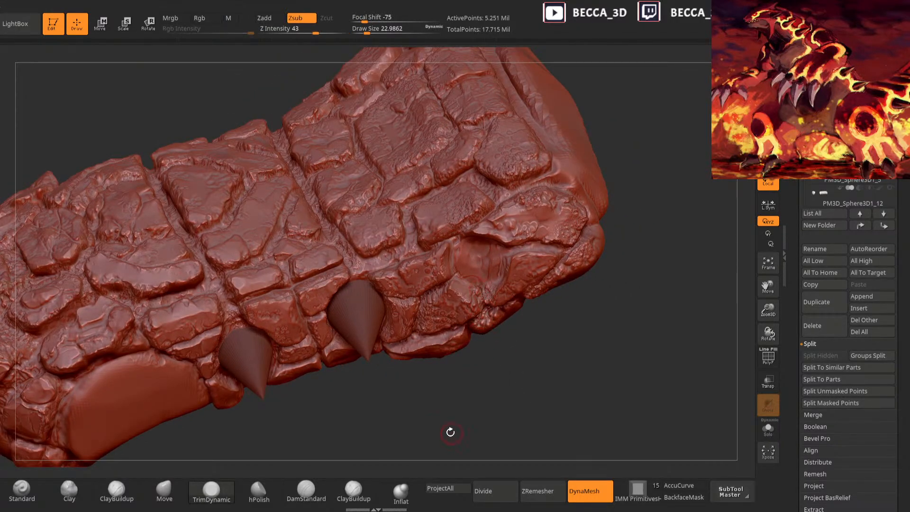
left_click_drag(452, 433, 434, 443)
left_click_drag(474, 280, 476, 322)
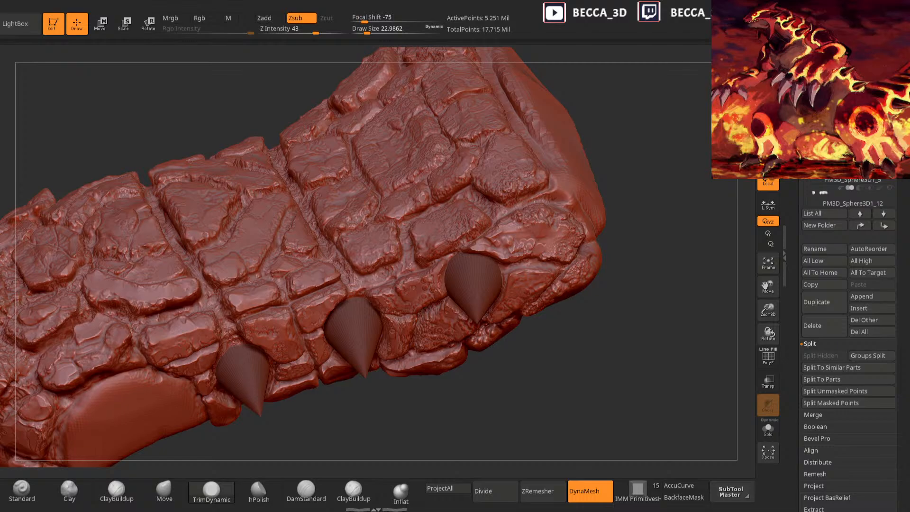
With the third cone spike shown, trim the rocks along its upper side with TrimDynamic at draw size 22.9862
left_click_drag(653, 194, 489, 230)
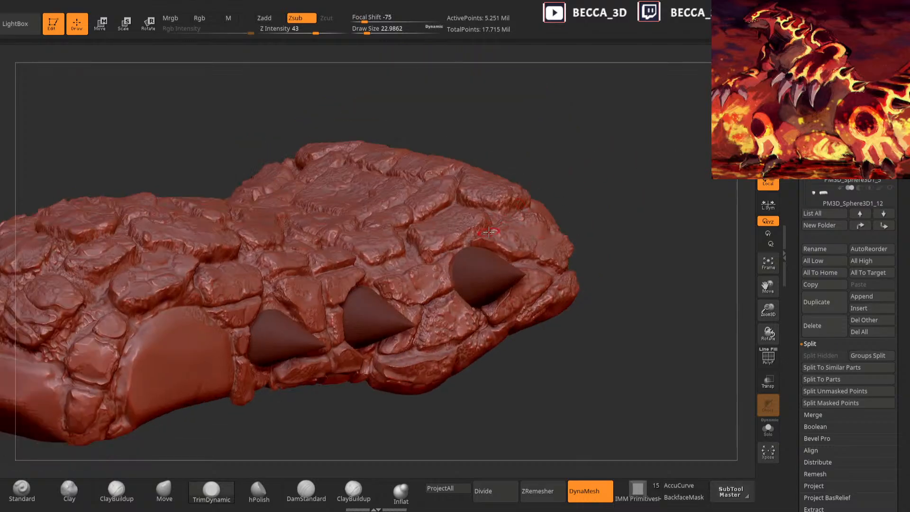
mouse_move(623, 169)
left_mouse_down()
mouse_move(600, 193)
mouse_move(459, 268)
left_mouse_up()
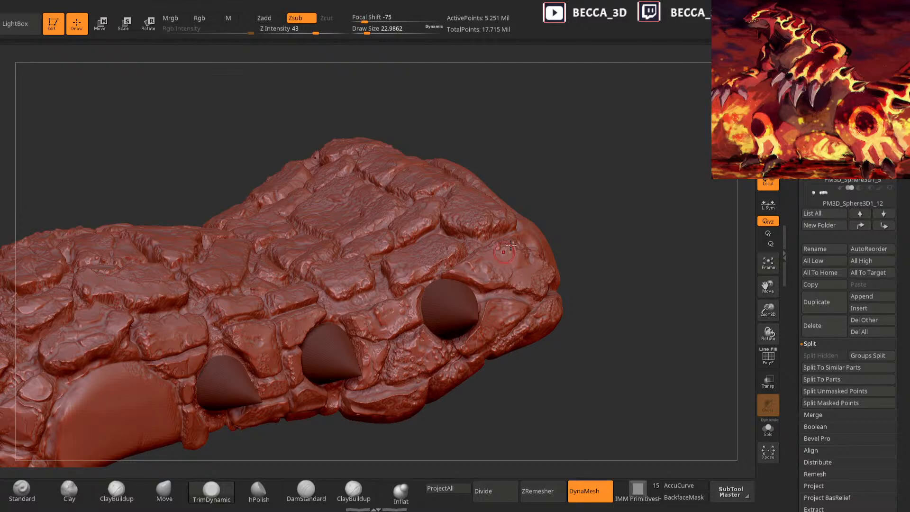
mouse_move(609, 199)
left_mouse_down()
mouse_move(585, 177)
mouse_move(542, 235)
mouse_move(538, 228)
mouse_move(504, 255)
mouse_move(528, 232)
left_mouse_up()
left_click_drag(615, 279, 616, 323)
left_click_drag(498, 357, 488, 378)
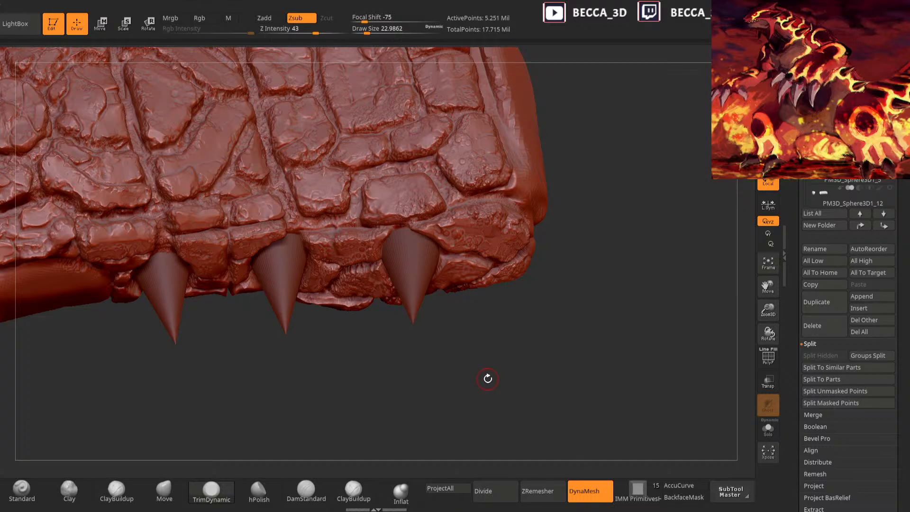
left_click_drag(601, 138, 429, 223)
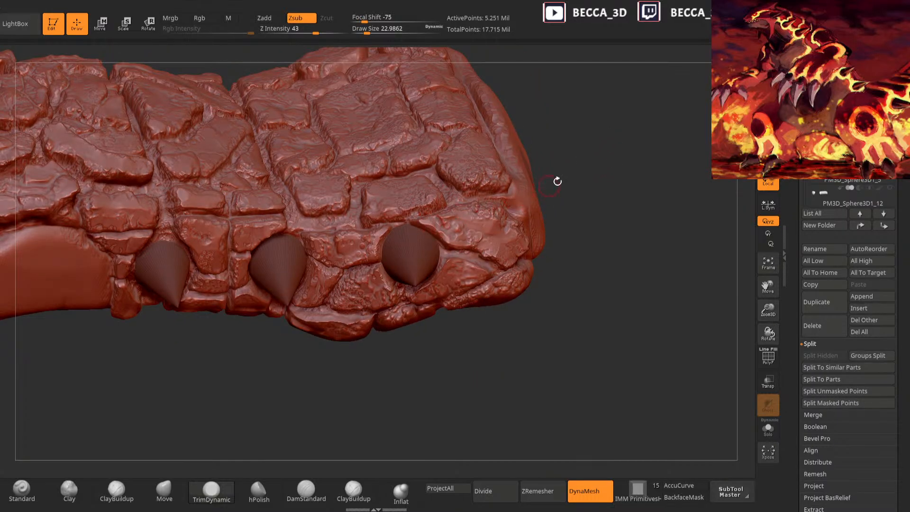
left_click_drag(554, 183, 479, 209)
left_click_drag(577, 206, 495, 223)
Trim the rocks below and beside the third cone spike with TrimDynamic
mouse_move(614, 238)
left_mouse_down()
mouse_move(341, 386)
mouse_move(371, 357)
mouse_move(429, 335)
left_mouse_up()
left_click_drag(593, 187, 630, 218)
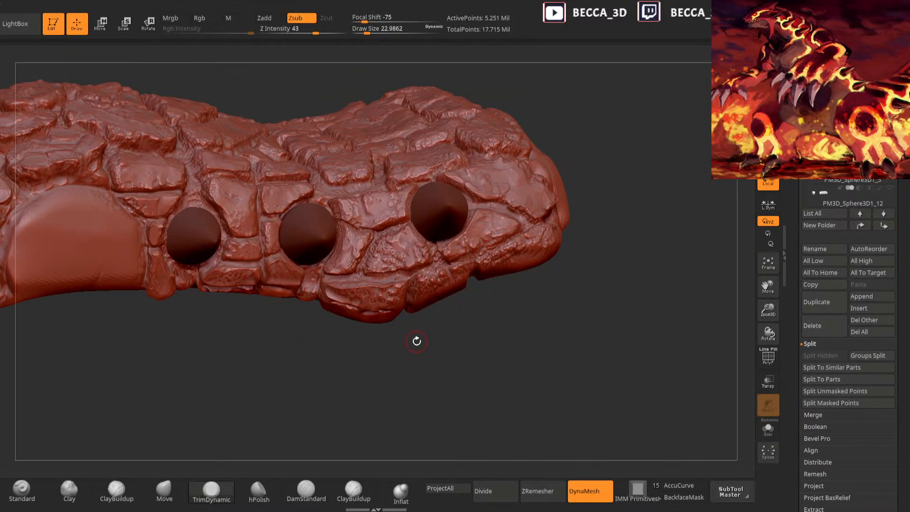
mouse_move(416, 341)
left_mouse_down()
mouse_move(634, 230)
mouse_move(439, 269)
left_mouse_up()
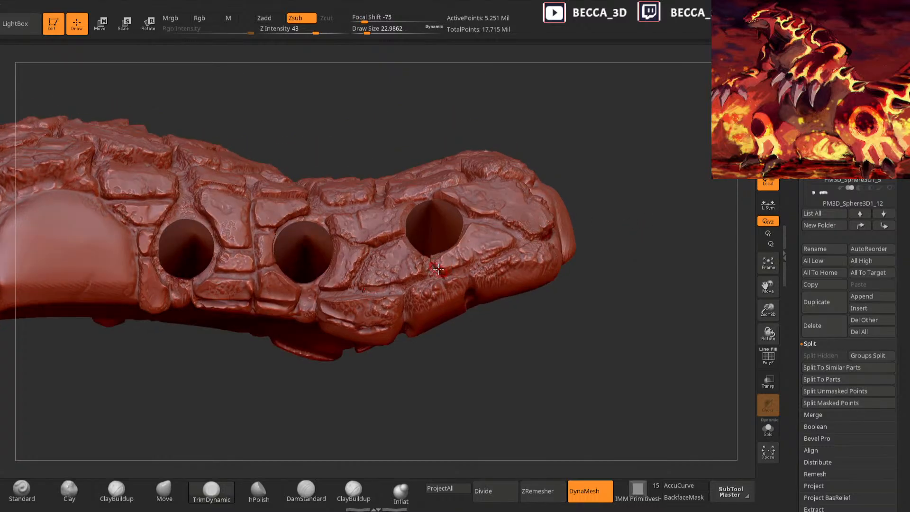
left_click_drag(617, 188, 672, 172)
mouse_move(670, 174)
left_mouse_down()
mouse_move(585, 264)
mouse_move(424, 383)
mouse_move(430, 302)
left_mouse_up()
left_click_drag(555, 214, 508, 221, "alt")
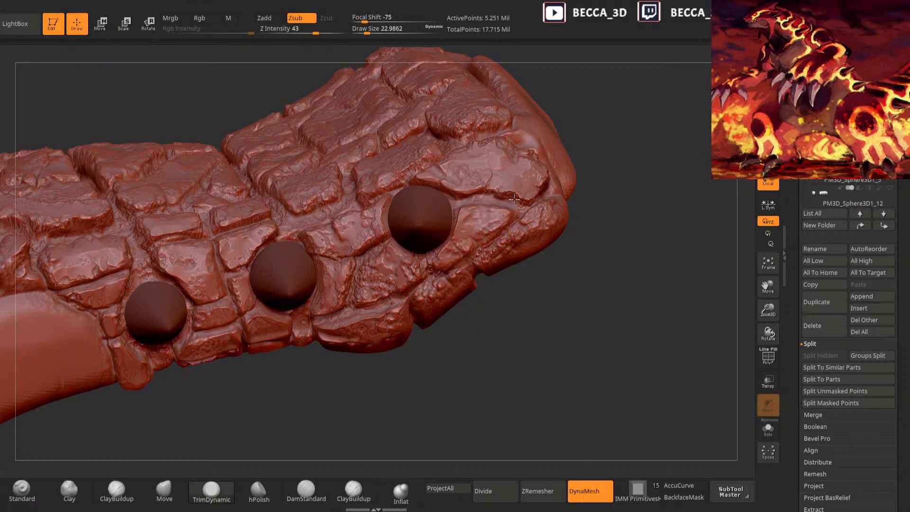
mouse_move(584, 172)
left_mouse_down()
mouse_move(345, 404)
mouse_move(299, 398)
mouse_move(337, 411)
mouse_move(349, 360)
left_mouse_up()
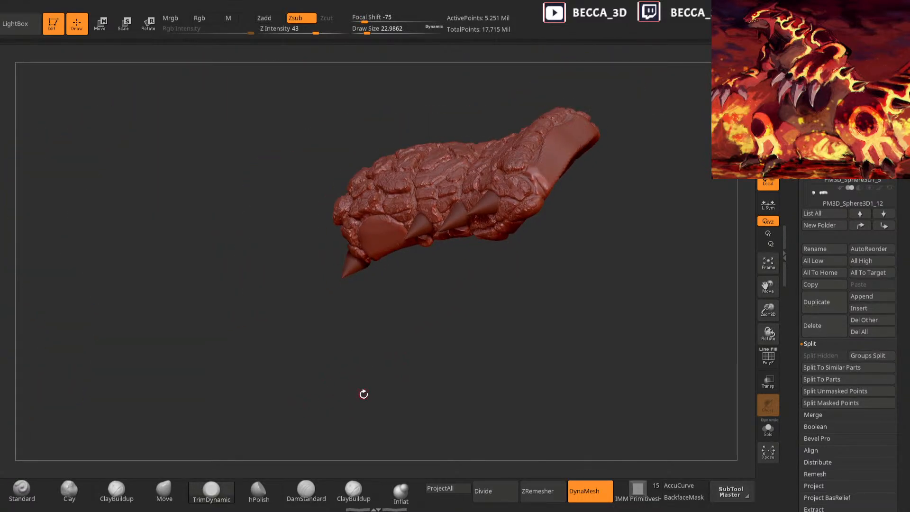
Check the whole creature, isolate the rocky armour piece and trim the rocks below the third round patch with TrimDynamic
left_click_drag(293, 369, 295, 364, "shift")
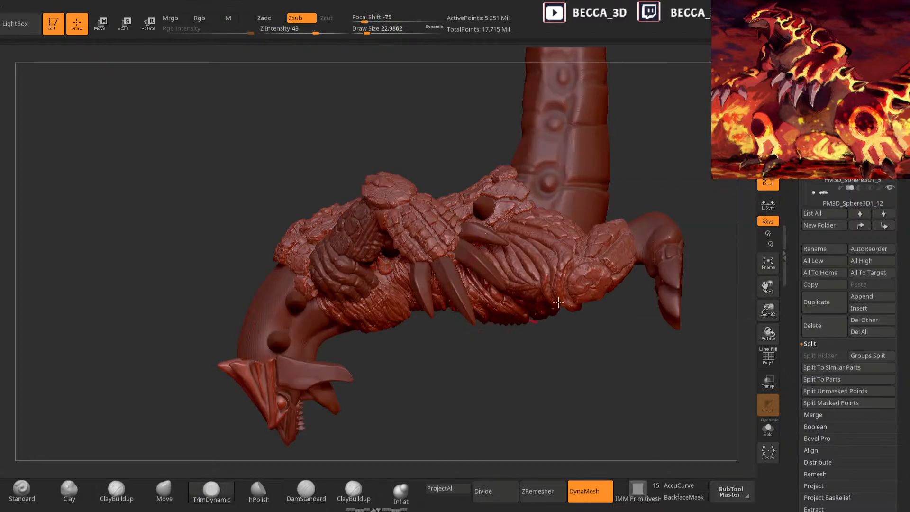
mouse_move(685, 206)
left_mouse_down()
mouse_move(360, 280)
mouse_move(389, 291)
mouse_move(410, 264)
mouse_move(294, 319)
mouse_move(340, 250)
mouse_move(236, 264)
mouse_move(225, 257)
mouse_move(243, 257)
left_mouse_up()
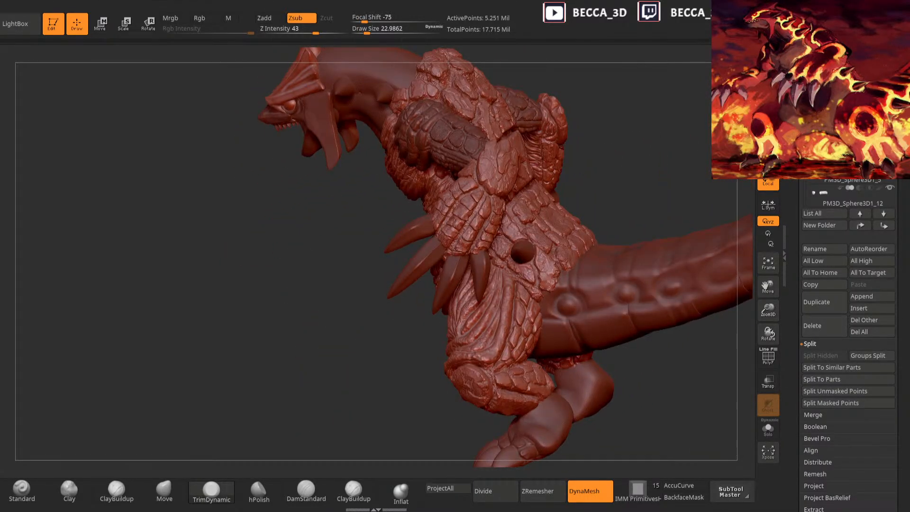
left_click(890, 141)
left_click_drag(583, 121, 615, 205, "alt")
mouse_move(355, 403)
left_mouse_down()
mouse_move(375, 404)
mouse_move(365, 413)
mouse_move(372, 423)
left_mouse_up()
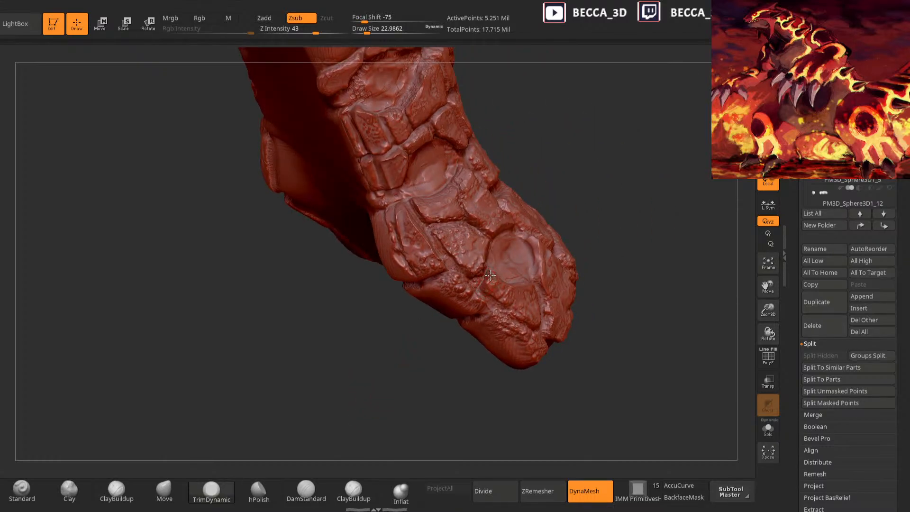
mouse_move(428, 402)
left_mouse_down()
mouse_move(476, 302)
mouse_move(489, 294)
mouse_move(406, 390)
mouse_move(487, 279)
left_mouse_up()
left_click_drag(468, 309, 478, 269)
left_click_drag(539, 210, 484, 274)
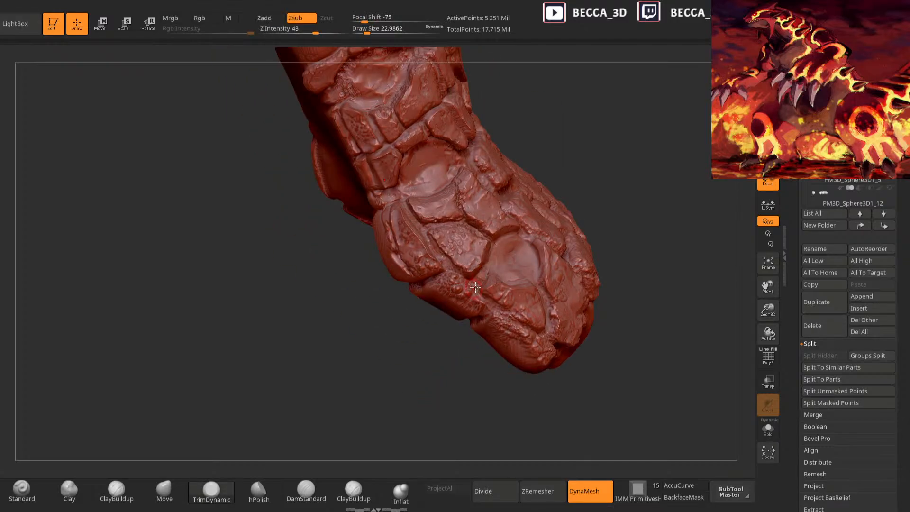
Select the torso and carve wrinkles along its flank beside the rocky armour with DamStandard at draw size 49.25504
left_click_drag(417, 398, 433, 349)
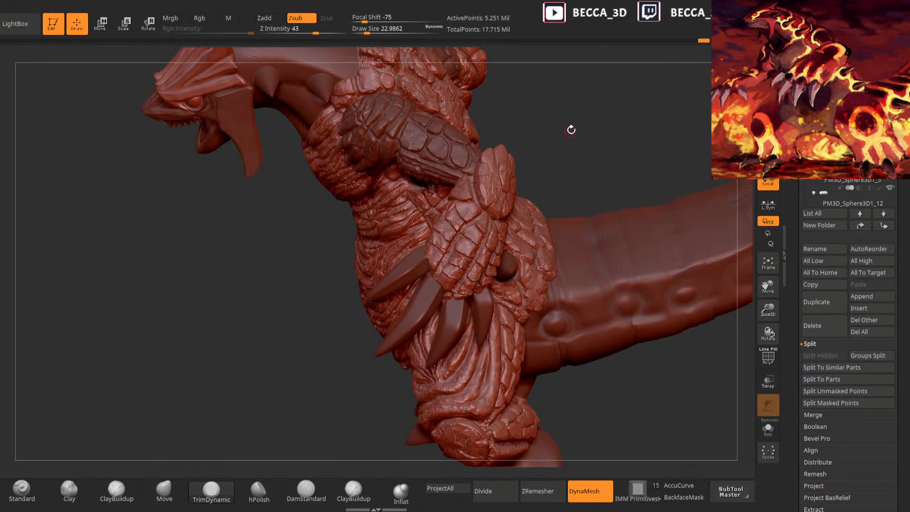
left_click_drag(558, 132, 507, 286)
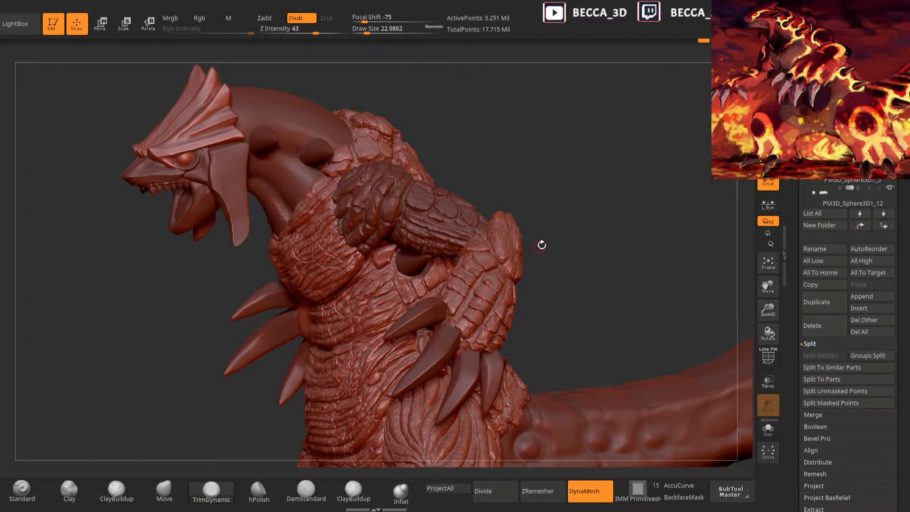
left_click_drag(557, 192, 559, 182)
key("b")
key("d")
key("s")
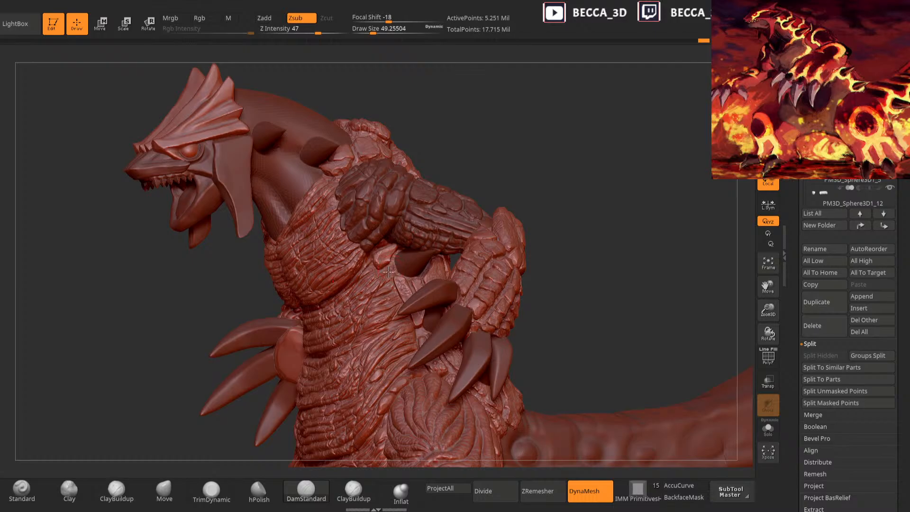
left_click(390, 268, "alt")
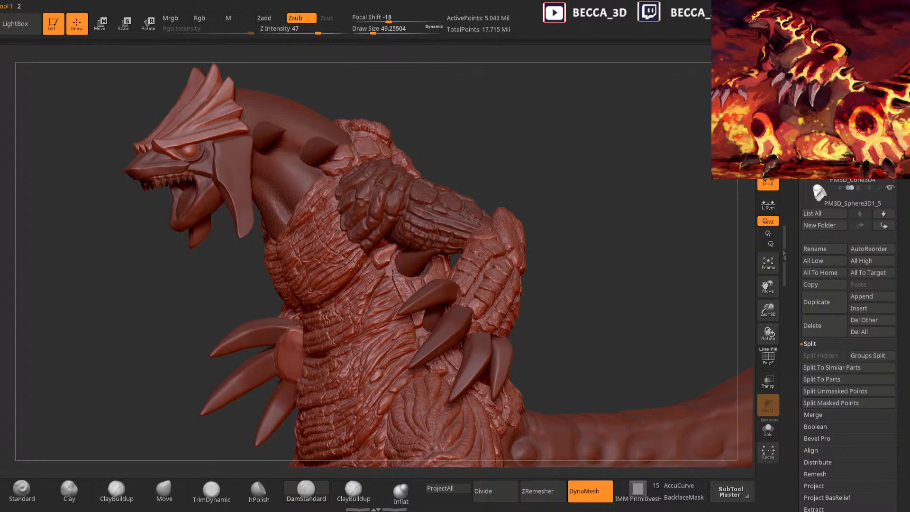
mouse_move(566, 189)
left_mouse_down()
mouse_move(567, 197)
mouse_move(565, 167)
mouse_move(579, 149)
mouse_move(571, 199)
mouse_move(577, 179)
mouse_move(423, 263)
left_mouse_up()
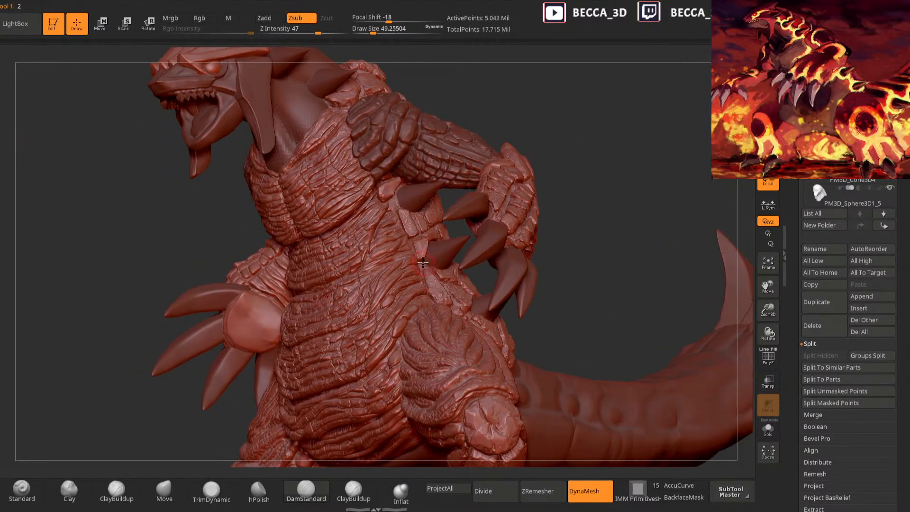
mouse_move(561, 185)
left_mouse_down()
mouse_move(553, 201)
mouse_move(427, 282)
left_mouse_up()
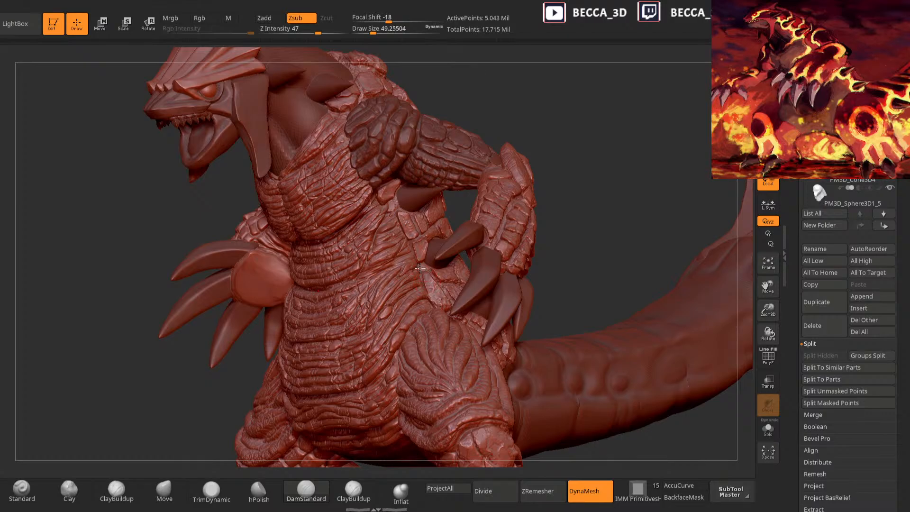
mouse_move(567, 216)
left_mouse_down()
mouse_move(545, 197)
mouse_move(557, 228)
mouse_move(577, 212)
mouse_move(426, 275)
left_mouse_up()
mouse_move(534, 186)
left_mouse_down()
mouse_move(528, 142)
mouse_move(532, 168)
mouse_move(420, 270)
left_mouse_up()
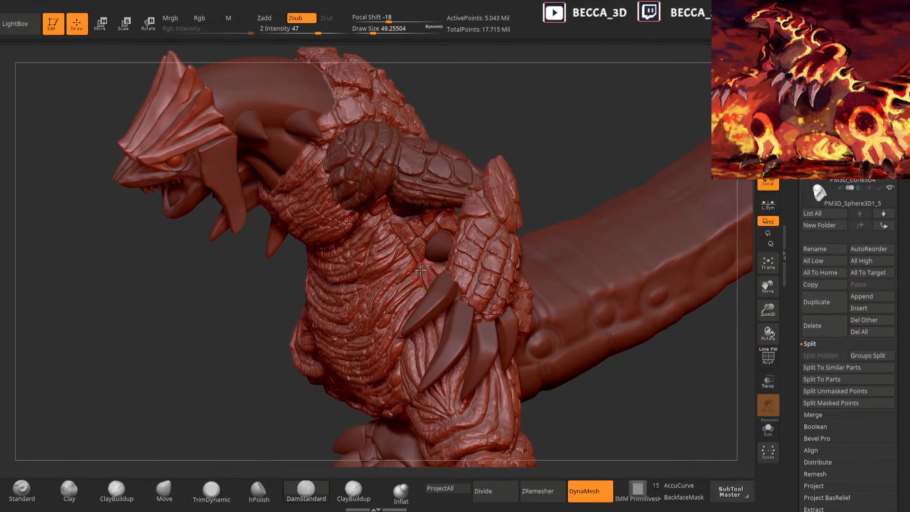
Deepen the wrinkles running from the waist across the belly with DamStandard at draw size 49.25504
mouse_move(376, 324)
left_mouse_down()
mouse_move(299, 399)
mouse_move(416, 274)
left_mouse_up()
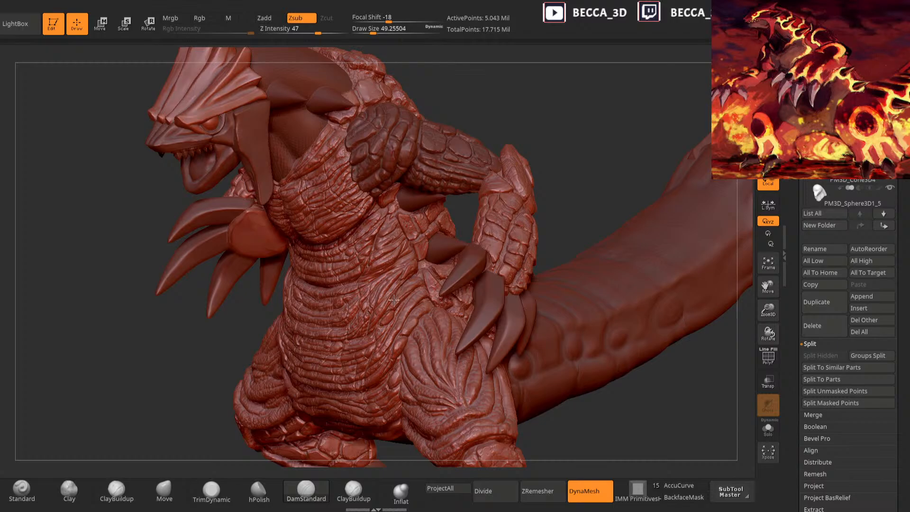
mouse_move(575, 181)
left_mouse_down()
mouse_move(555, 169)
mouse_move(567, 143)
mouse_move(414, 279)
left_mouse_up()
left_click_drag(560, 230, 431, 283)
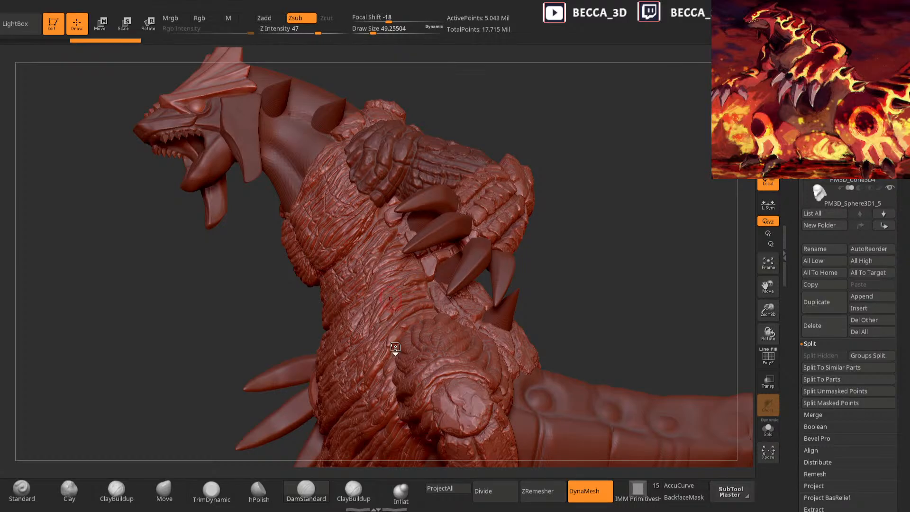
mouse_move(395, 346)
left_mouse_down()
mouse_move(589, 218)
mouse_move(548, 195)
mouse_move(565, 199)
mouse_move(565, 228)
mouse_move(347, 349)
left_mouse_up()
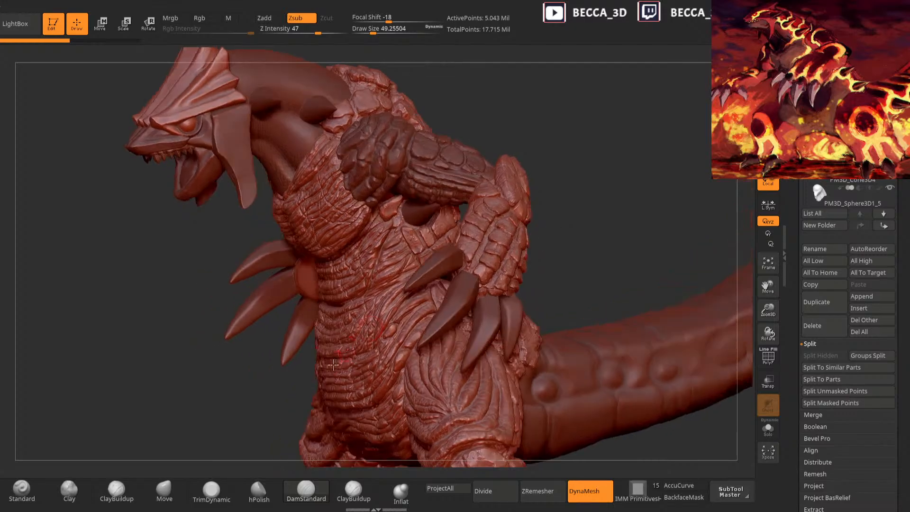
left_click_drag(554, 203, 474, 251)
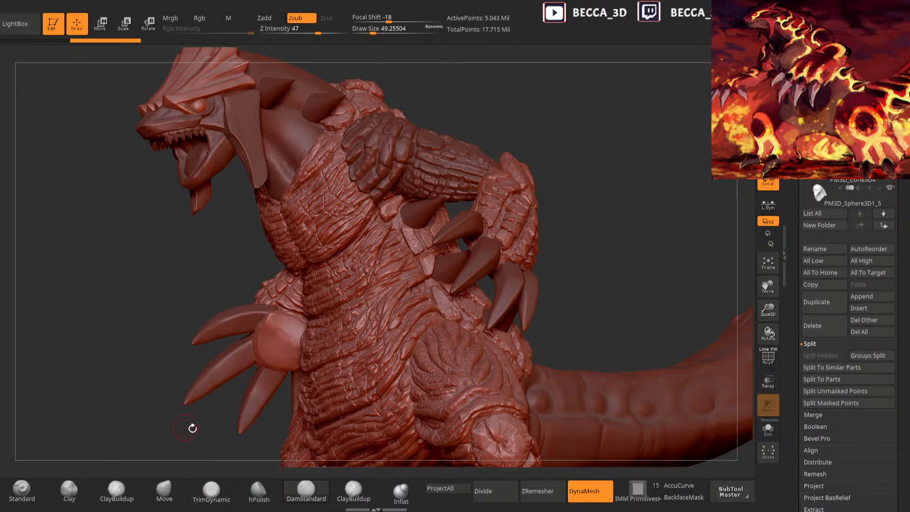
Flatten and soften the torso folds next to the side armour with TrimDynamic at draw size 49.25504 and smoothing
left_click(212, 491)
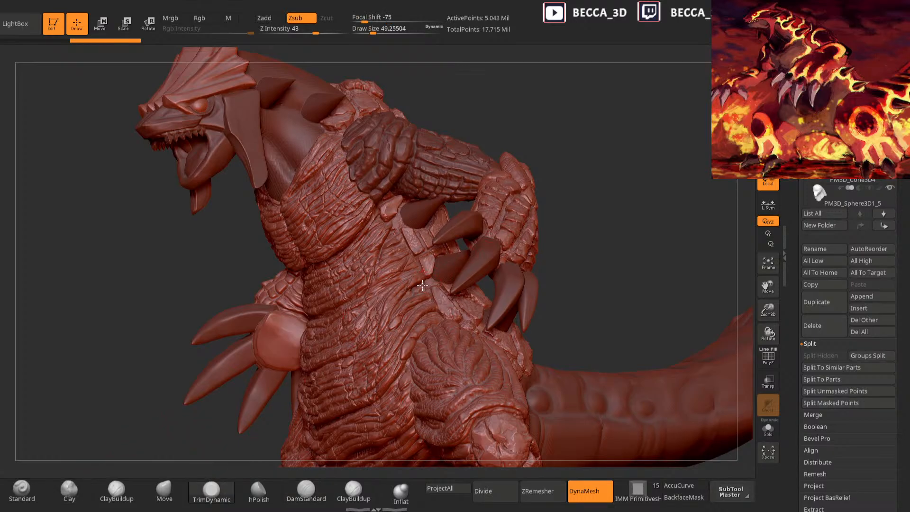
mouse_move(456, 268)
left_mouse_down()
mouse_move(539, 213)
mouse_move(552, 235)
mouse_move(563, 194)
left_mouse_up()
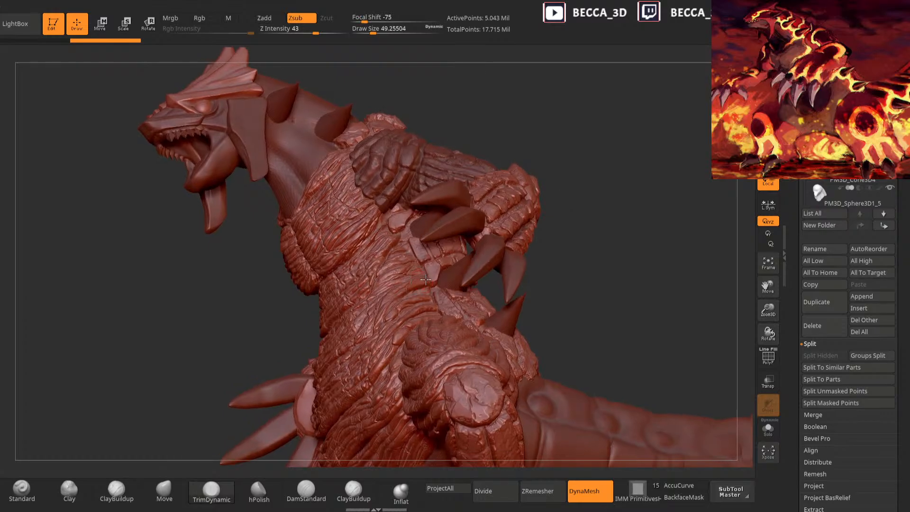
left_click_drag(532, 228, 621, 247)
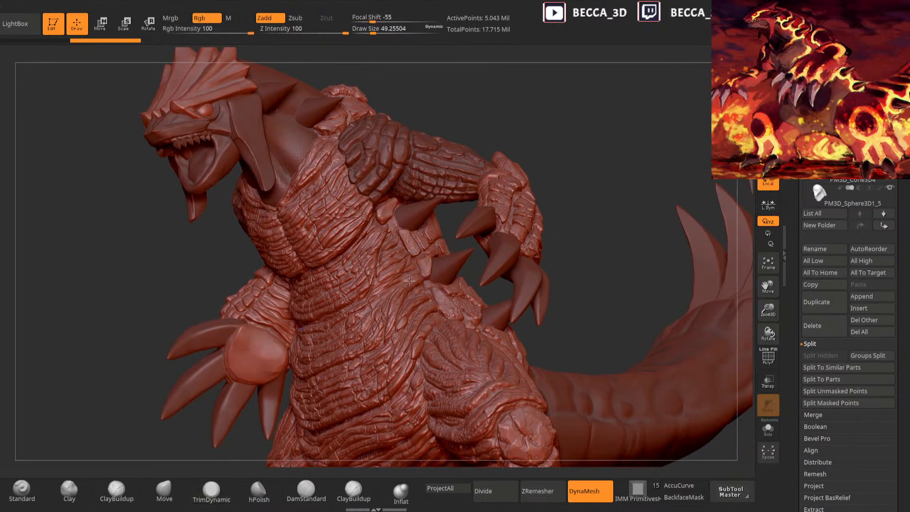
mouse_move(593, 211)
left_mouse_down()
mouse_move(550, 215)
mouse_move(583, 216)
mouse_move(433, 299)
left_mouse_up()
Swell the torso folds bordering the side armour with the Inflat brush at draw size 59.38859 and Z intensity 10
left_click(401, 492)
key("space")
left_click(514, 241)
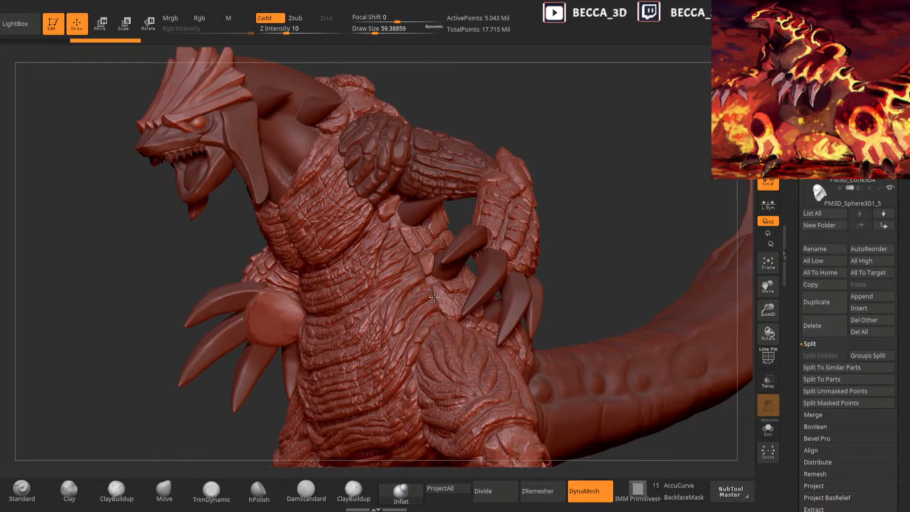
left_click_drag(567, 211, 505, 227)
left_click_drag(402, 292, 411, 284)
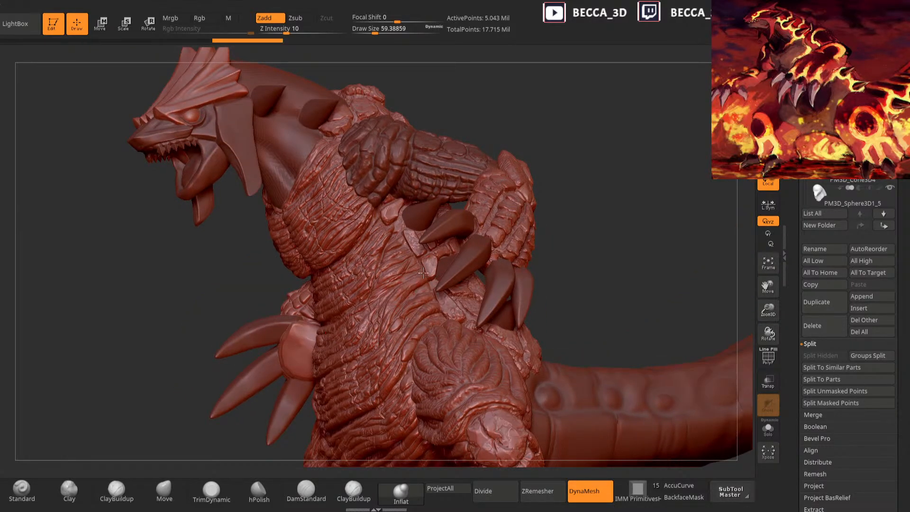
left_click(419, 278)
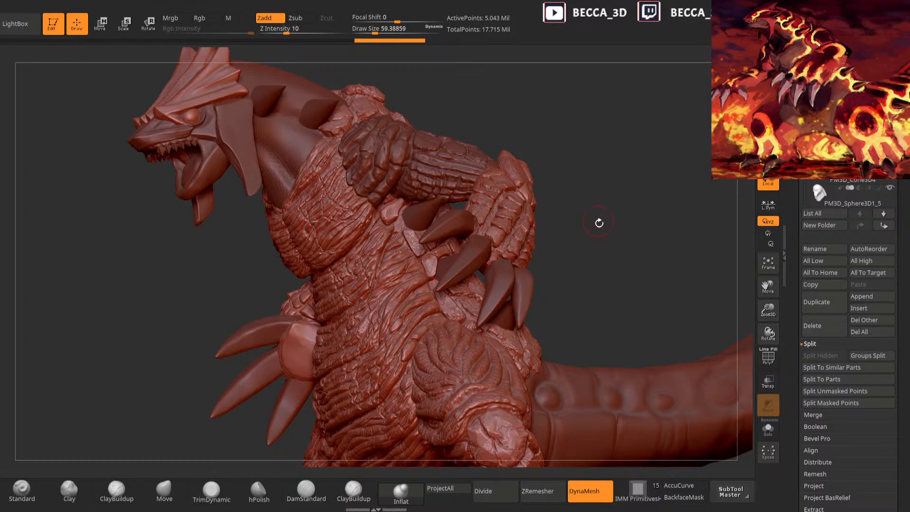
mouse_move(597, 217)
left_mouse_down()
mouse_move(605, 204)
mouse_move(582, 195)
mouse_move(603, 181)
mouse_move(601, 209)
left_mouse_up()
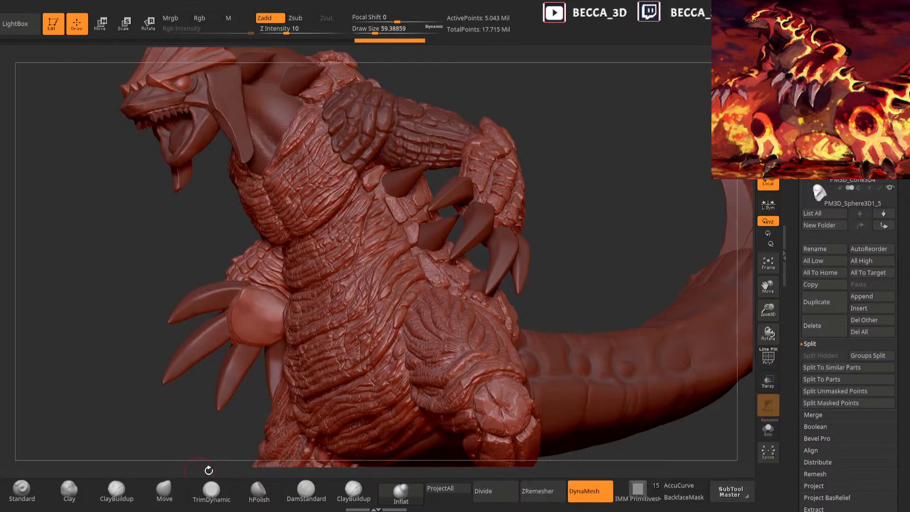
Adjust the shape of the torso folds along the armour edge with the Move brush at draw size 76.39851
left_click(164, 489)
key("space")
left_click_drag(569, 216, 476, 252)
key("space")
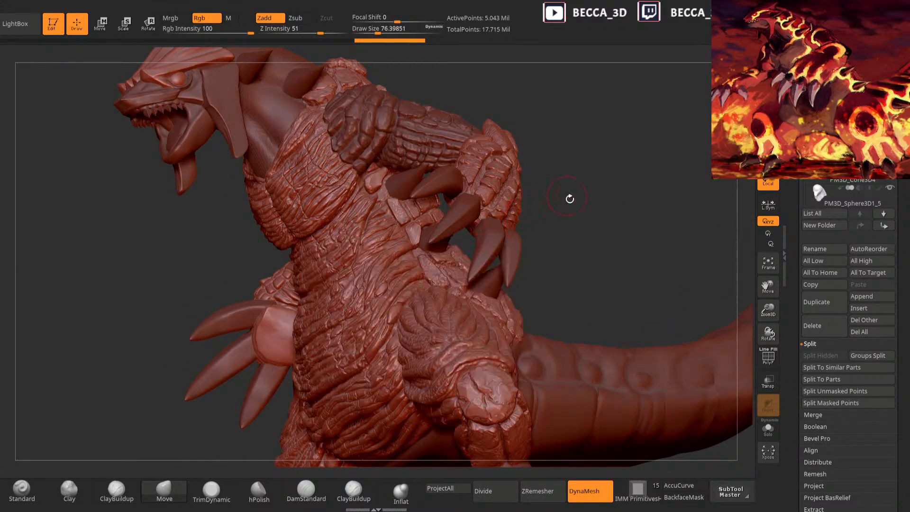
left_click_drag(569, 197, 439, 280)
mouse_move(552, 200)
left_mouse_down()
mouse_move(524, 199)
mouse_move(434, 278)
left_mouse_up()
mouse_move(551, 201)
left_mouse_down()
mouse_move(525, 209)
mouse_move(544, 204)
mouse_move(545, 234)
mouse_move(531, 228)
mouse_move(623, 198)
mouse_move(614, 191)
left_mouse_up()
Refine the fine creases on the torso's side with DamStandard at draw size 26.36405 and check the creature from the side and back
left_click(306, 489)
key("space")
left_click_drag(563, 163, 577, 183, "alt")
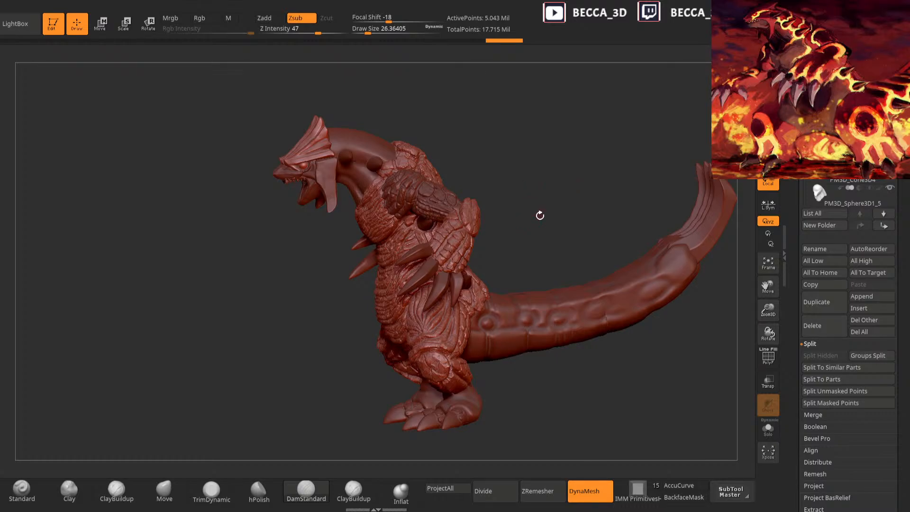
mouse_move(560, 218)
left_mouse_down()
mouse_move(587, 237)
mouse_move(581, 158)
mouse_move(567, 193)
mouse_move(577, 209)
mouse_move(595, 149)
left_mouse_up()
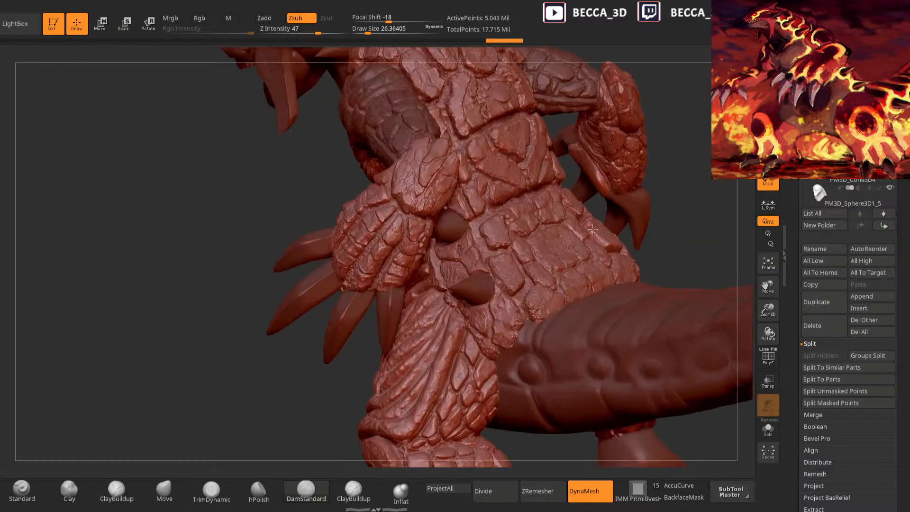
mouse_move(671, 205)
left_mouse_down()
mouse_move(636, 187)
mouse_move(640, 177)
mouse_move(685, 167)
mouse_move(664, 134)
mouse_move(595, 149)
mouse_move(635, 138)
mouse_move(568, 213)
mouse_move(538, 209)
mouse_move(593, 193)
mouse_move(577, 189)
mouse_move(609, 246)
mouse_move(476, 226)
mouse_move(451, 234)
mouse_move(433, 410)
mouse_move(399, 351)
left_mouse_up()
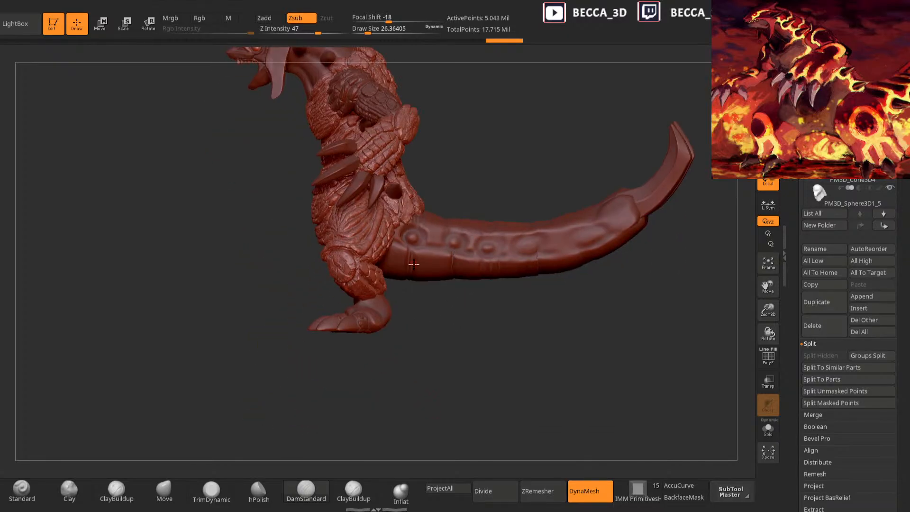
Select the smooth feet piece and DynaMesh it at resolution 368
left_click(383, 311, "alt")
mouse_move(401, 335)
left_mouse_down("alt")
mouse_move(478, 357)
mouse_move(476, 372)
mouse_move(506, 304)
mouse_move(476, 319)
mouse_move(554, 318)
mouse_move(528, 285)
mouse_move(514, 291)
mouse_move(512, 224)
mouse_move(508, 364)
mouse_move(497, 301)
mouse_move(508, 298)
mouse_move(457, 321)
left_mouse_up("alt")
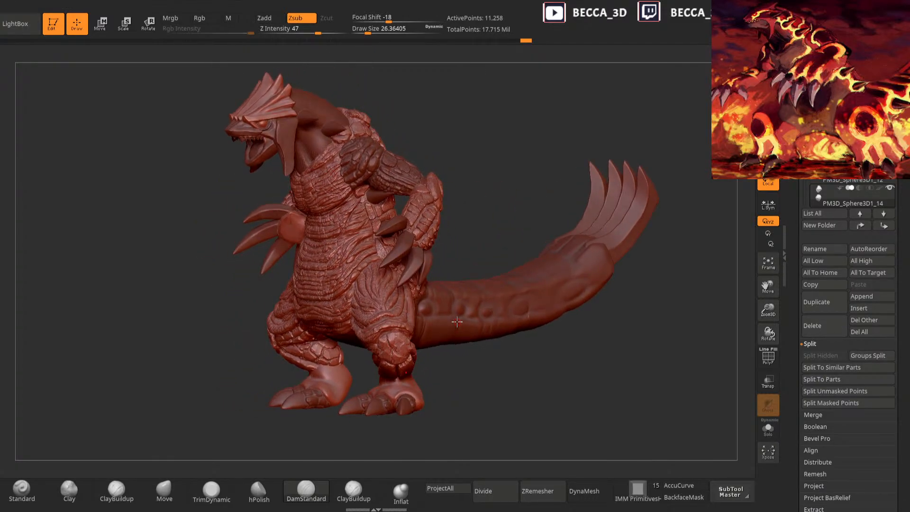
mouse_move(485, 385)
left_mouse_down()
mouse_move(512, 392)
mouse_move(541, 329)
mouse_move(518, 334)
mouse_move(529, 343)
mouse_move(482, 366)
mouse_move(506, 368)
mouse_move(510, 386)
mouse_move(509, 314)
mouse_move(494, 311)
left_mouse_up()
mouse_move(416, 394)
left_mouse_down()
mouse_move(420, 415)
mouse_move(501, 355)
left_mouse_up()
left_click_drag(523, 341, 427, 342)
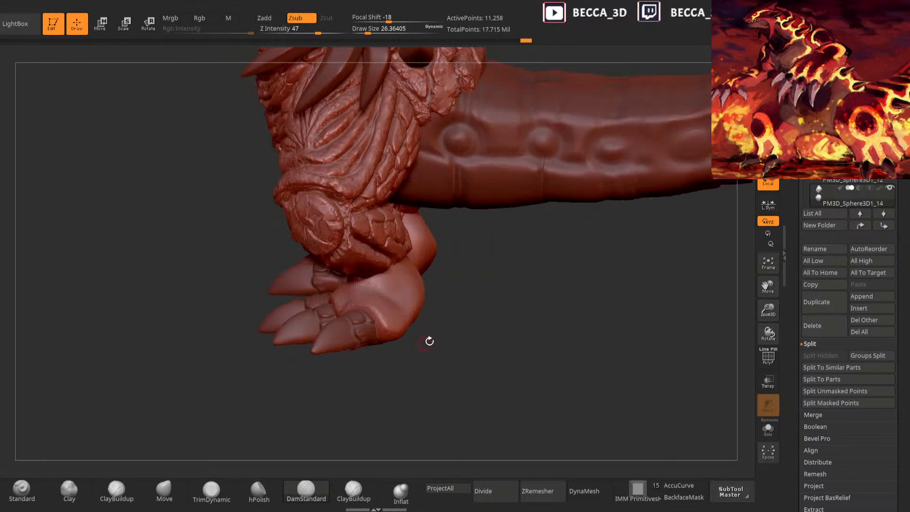
scroll(809, 387, "down", 5)
scroll(809, 387, "down", 3)
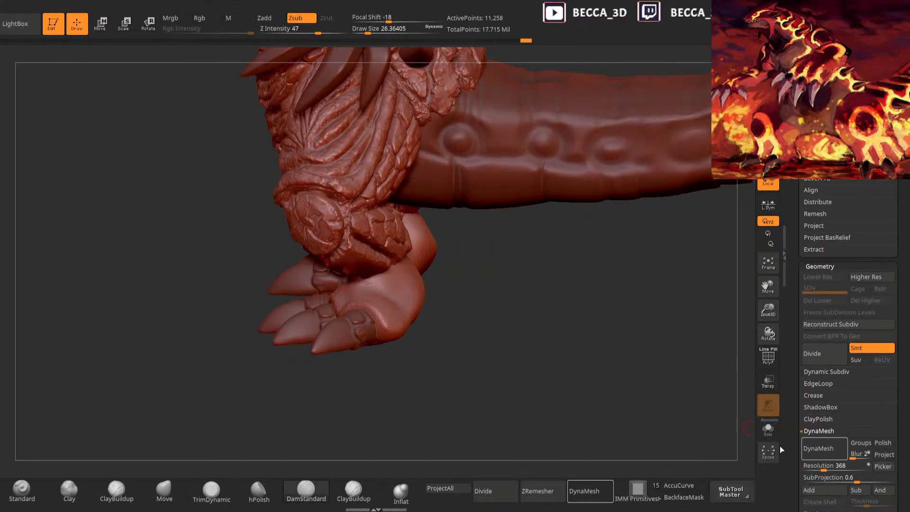
left_click(585, 491)
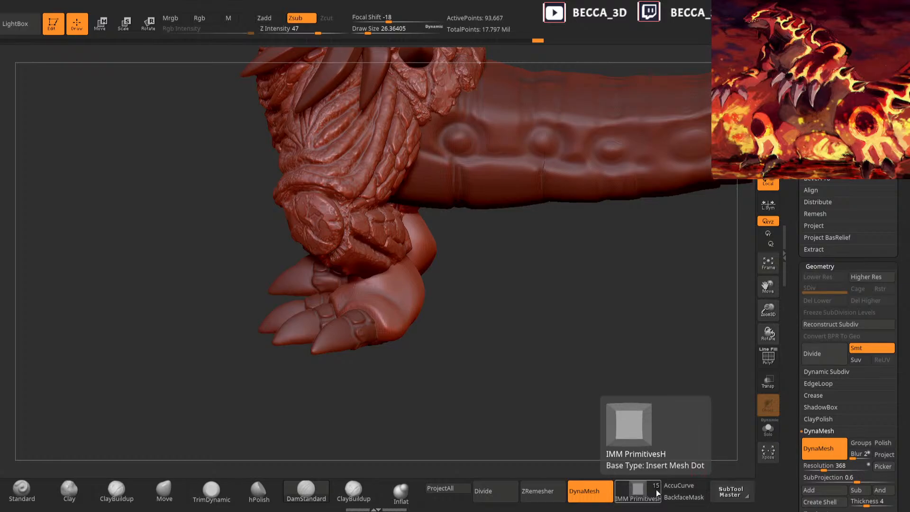
Start creasing the foot below the shin armour with DamStandard at draw size 49.25504, smoothing where needed
mouse_move(439, 295)
left_mouse_down()
mouse_move(386, 289)
mouse_move(415, 279)
left_mouse_up()
key("space")
key("shift")
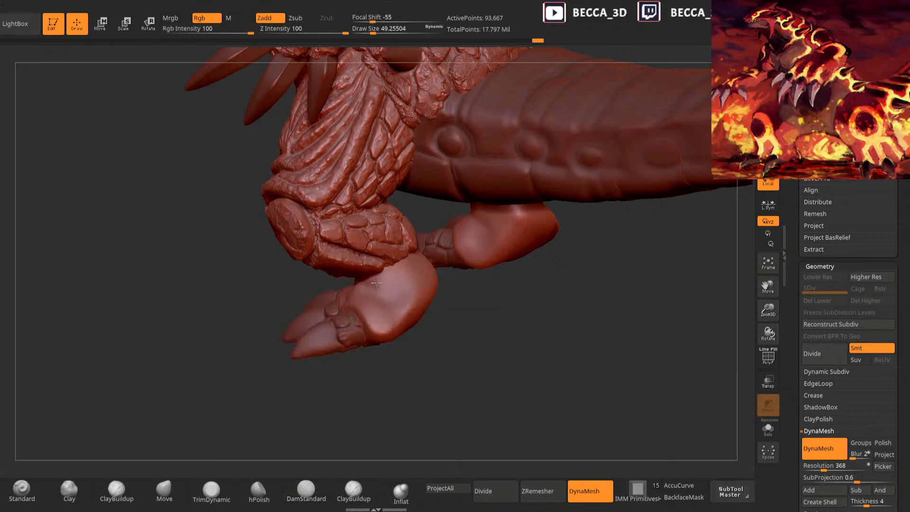
mouse_move(375, 361)
left_mouse_down()
mouse_move(386, 371)
mouse_move(310, 374)
mouse_move(371, 425)
mouse_move(370, 450)
left_mouse_up()
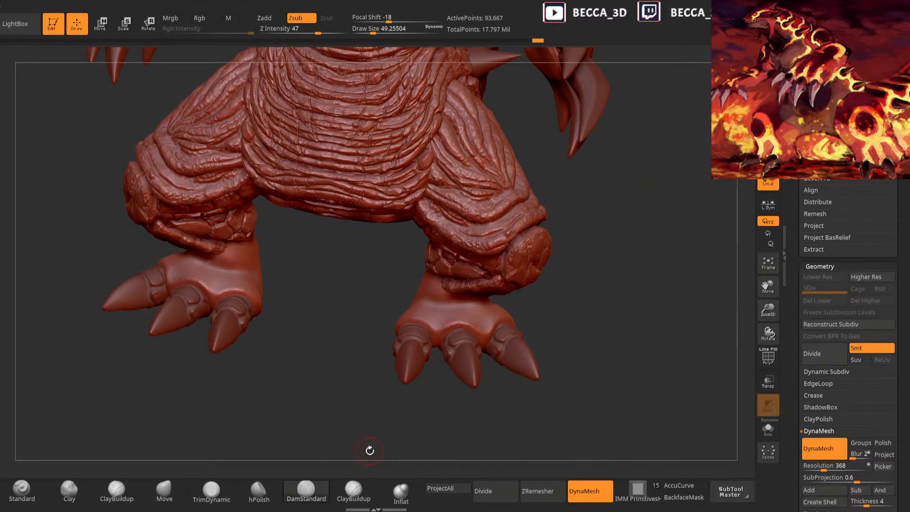
mouse_move(590, 291)
left_mouse_down()
mouse_move(576, 266)
mouse_move(570, 283)
mouse_move(585, 252)
mouse_move(441, 281)
left_mouse_up()
key("shift")
mouse_move(528, 291)
left_mouse_down("alt")
mouse_move(534, 329)
mouse_move(559, 328)
left_mouse_up("alt")
Carve skin folds around the ankle and across the top of the foot with DamStandard at draw size 56.76473
key("space")
key("space")
left_click_drag(439, 267, 502, 294)
left_click_drag(540, 316, 407, 263)
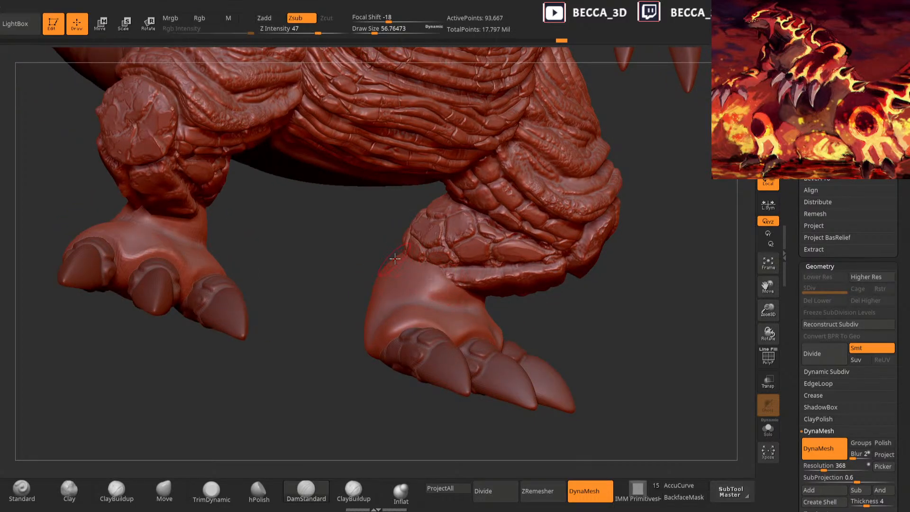
mouse_move(534, 313)
left_mouse_down()
mouse_move(549, 321)
mouse_move(565, 313)
mouse_move(474, 312)
left_mouse_up()
left_click_drag(559, 273, 498, 308)
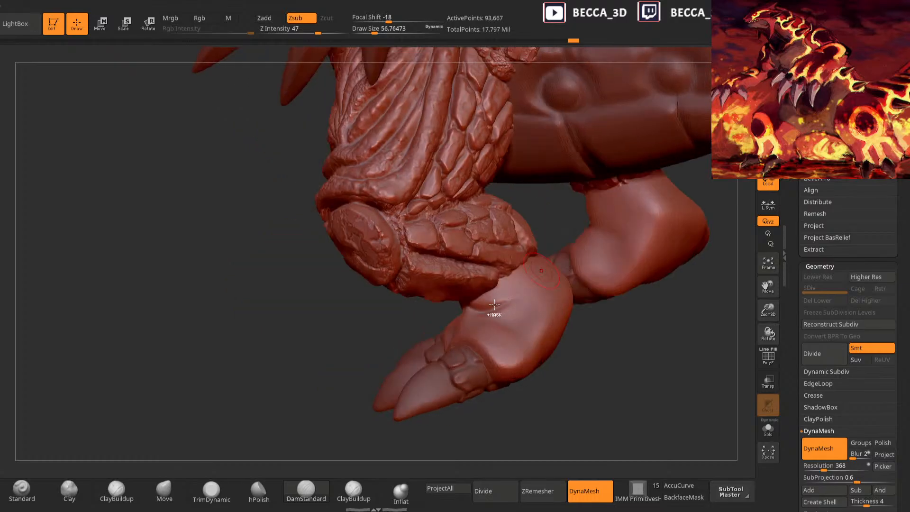
left_click_drag(521, 429, 469, 308)
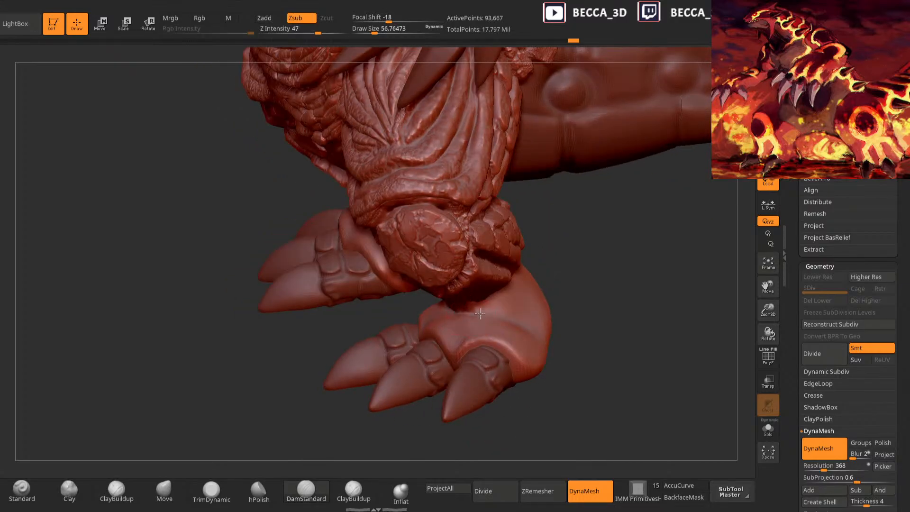
left_click_drag(554, 270, 486, 304)
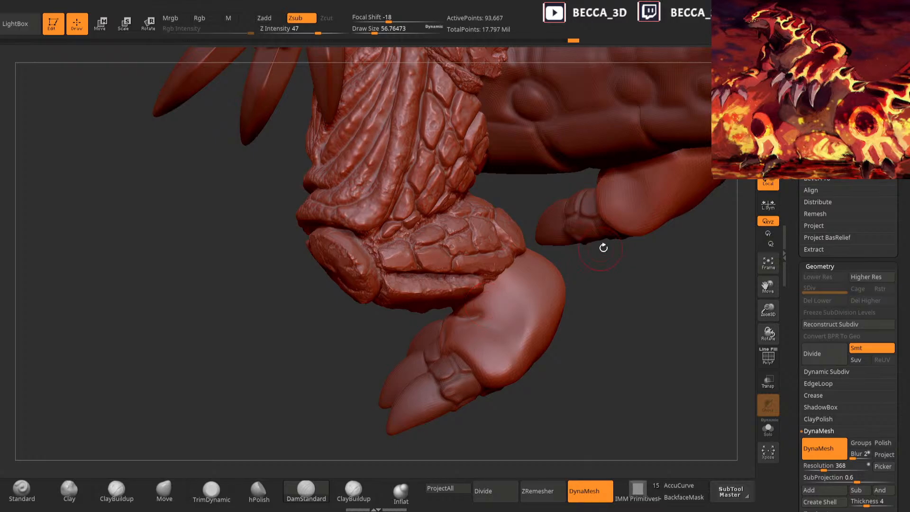
Carve another ankle crease with DamStandard, switch to the Standard brush and mask the side of the foot below the fold
left_click_drag(477, 316, 527, 268)
left_click_drag(590, 304, 621, 215)
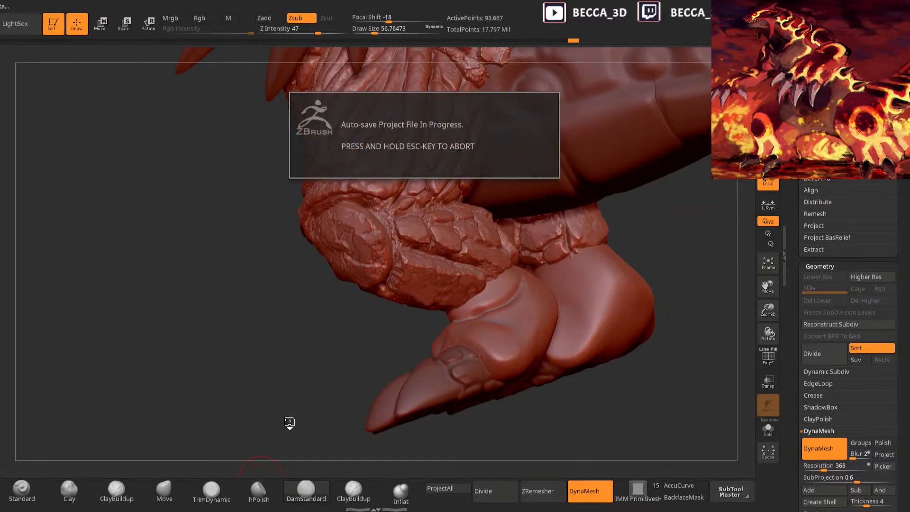
left_click(24, 493)
left_click(25, 494)
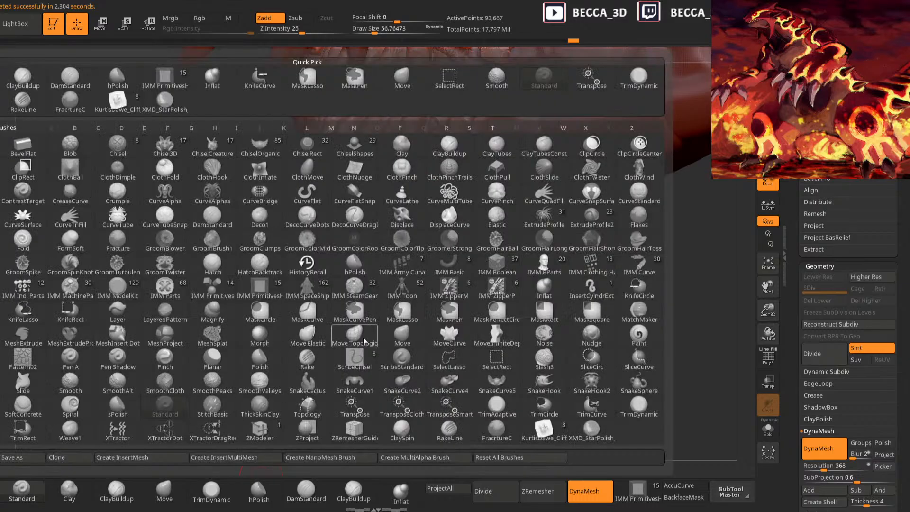
left_click_drag(691, 230, 595, 259)
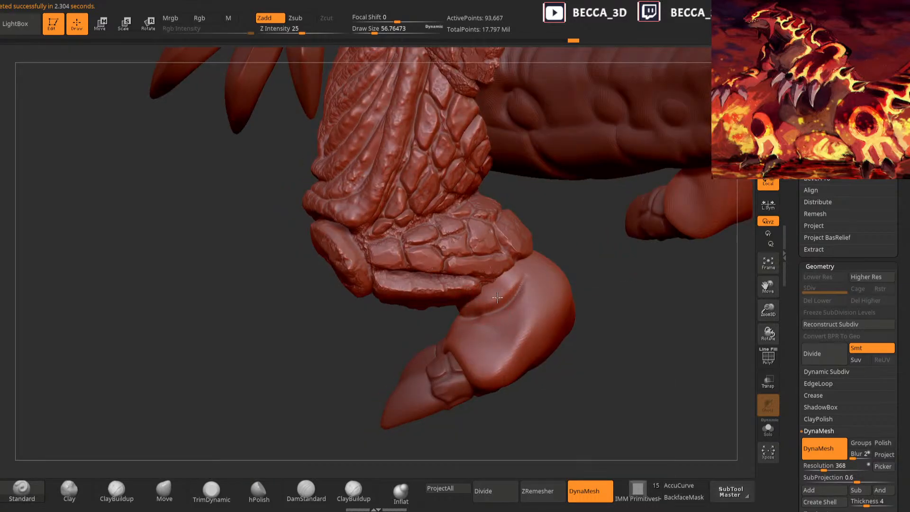
left_click_drag(502, 303, 469, 332, "ctrl")
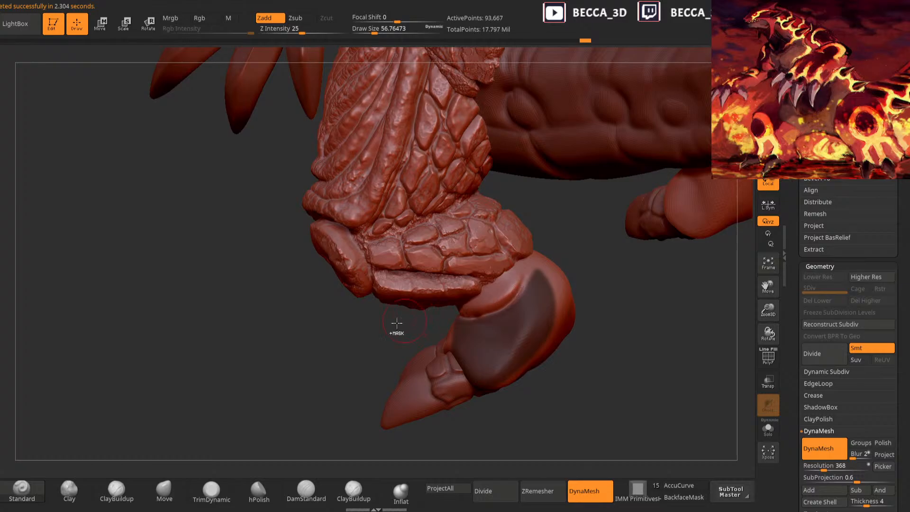
left_click_drag(403, 321, 396, 332, "ctrl")
Mask the ankle strip beneath the shin armour, work the skin along its edge with the Standard brush and clear the mask
left_click_drag(349, 374, 669, 331)
left_click_drag(483, 285, 564, 294, "ctrl")
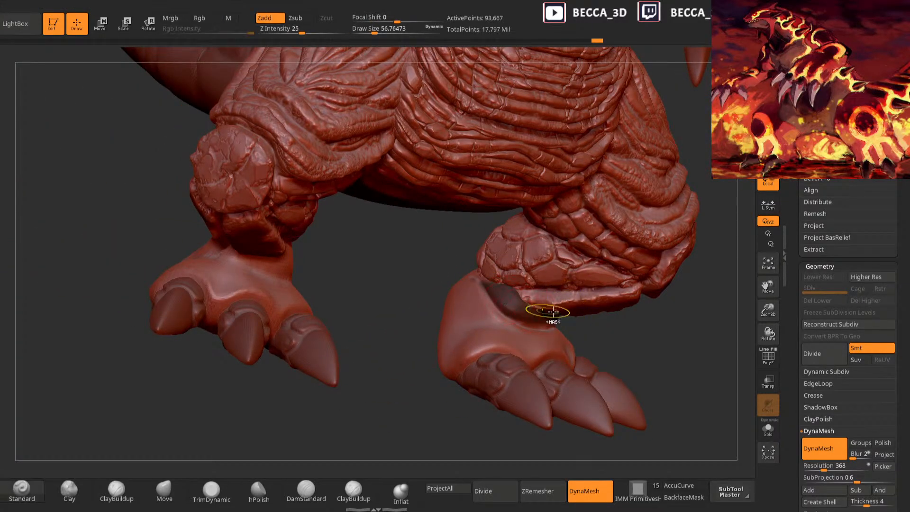
left_click(584, 333, "ctrl")
left_click_drag(498, 298, 527, 315)
key("space")
mouse_move(584, 334)
left_mouse_down("ctrl")
mouse_move(598, 349)
mouse_move(577, 326)
left_mouse_up("ctrl")
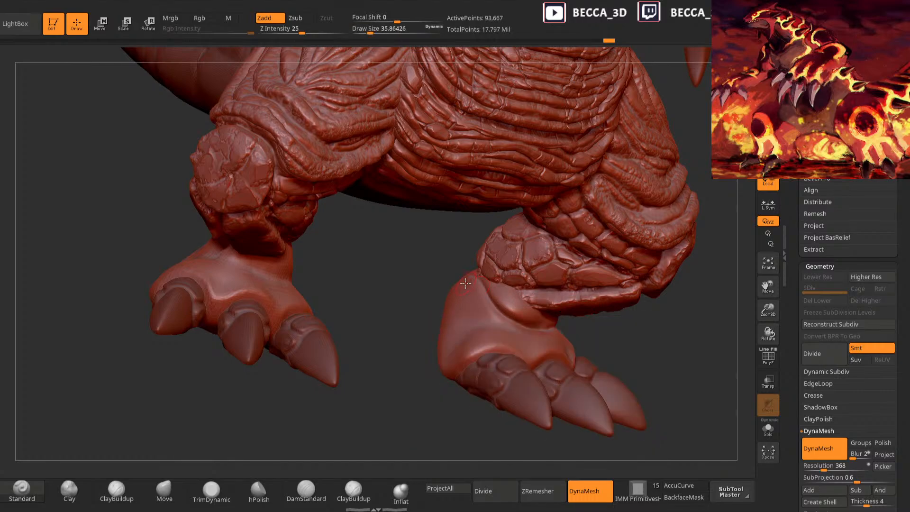
Build up the skin folds at the front of the ankle with Standard at draw size 29.98318, smoothing the foot's inner side
key("space")
left_click_drag(510, 329, 504, 330)
mouse_move(467, 292)
left_mouse_down()
mouse_move(525, 331)
mouse_move(474, 290)
mouse_move(509, 323)
left_mouse_up()
key("space")
key("ctrl+z")
mouse_move(565, 331)
left_mouse_down()
mouse_move(589, 314)
mouse_move(560, 315)
mouse_move(568, 324)
mouse_move(569, 289)
mouse_move(484, 311)
mouse_move(456, 348)
mouse_move(486, 315)
mouse_move(473, 351)
left_mouse_up()
mouse_move(531, 342)
left_mouse_down()
mouse_move(565, 321)
mouse_move(576, 284)
left_mouse_up()
left_click_drag(475, 341, 447, 377, "shift")
mouse_move(545, 299)
left_mouse_down()
mouse_move(575, 269)
mouse_move(575, 283)
mouse_move(414, 469)
left_mouse_up()
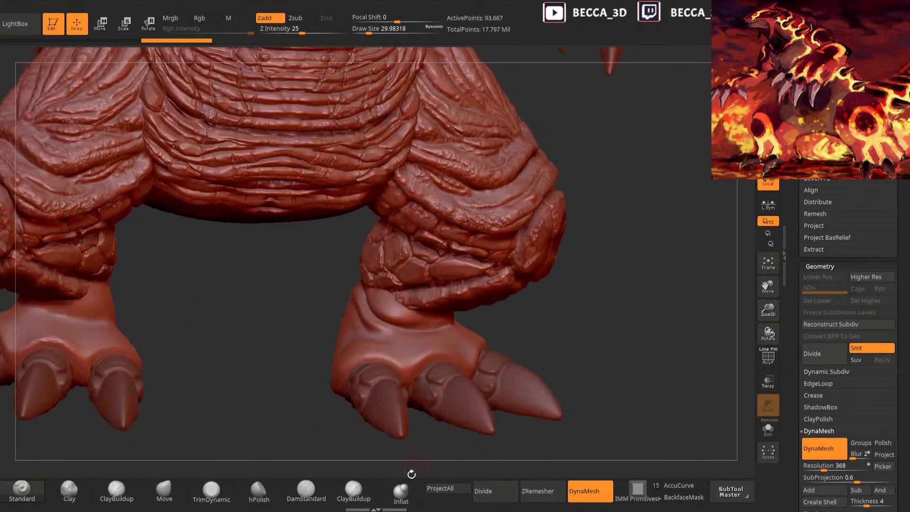
Swell the folds around the ankle with the Inflat brush and smooth the inner side of the foot
left_click(402, 492)
key("space")
left_click_drag(482, 308, 528, 300)
left_click_drag(415, 331, 459, 316)
mouse_move(531, 304)
left_mouse_down()
mouse_move(442, 312)
mouse_move(456, 327)
left_mouse_up()
left_click_drag(531, 303, 564, 290)
left_click_drag(407, 322, 429, 329, "shift")
left_click_drag(524, 285, 564, 285)
left_click_drag(414, 335, 429, 333, "shift")
mouse_move(488, 302)
left_mouse_down()
mouse_move(531, 298)
mouse_move(499, 274)
left_mouse_up()
Carve creases between the toes and across the outer top of the foot with DamStandard at draw size 40.08658
left_click(313, 493)
key("space")
mouse_move(403, 304)
left_mouse_down()
mouse_move(442, 312)
mouse_move(427, 297)
left_mouse_up()
mouse_move(535, 287)
left_mouse_down()
mouse_move(496, 295)
mouse_move(508, 288)
mouse_move(450, 284)
mouse_move(422, 265)
left_mouse_up()
mouse_move(520, 423)
left_mouse_down()
mouse_move(500, 358)
mouse_move(508, 340)
mouse_move(547, 364)
mouse_move(559, 342)
mouse_move(561, 305)
mouse_move(548, 291)
mouse_move(534, 299)
left_mouse_up()
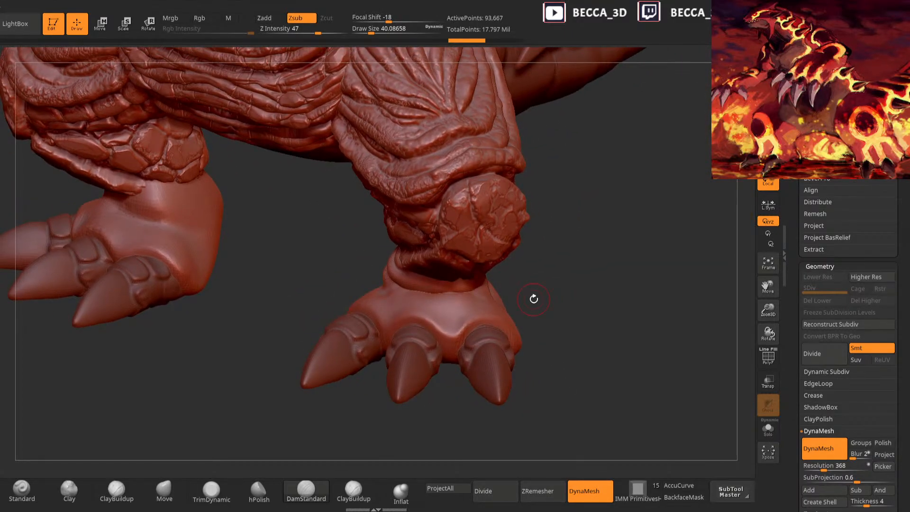
mouse_move(535, 280)
left_mouse_down()
mouse_move(528, 287)
mouse_move(544, 286)
mouse_move(504, 286)
left_mouse_up()
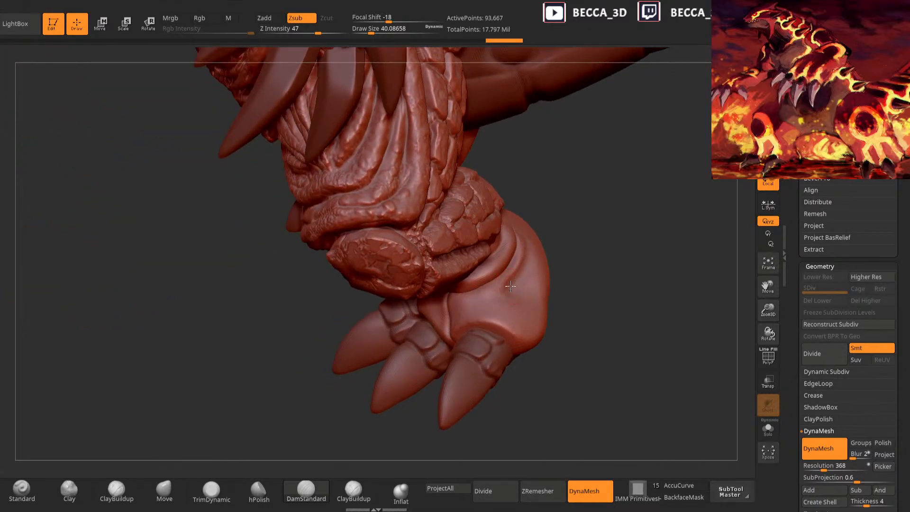
mouse_move(563, 306)
left_mouse_down()
mouse_move(544, 300)
mouse_move(487, 323)
left_mouse_up()
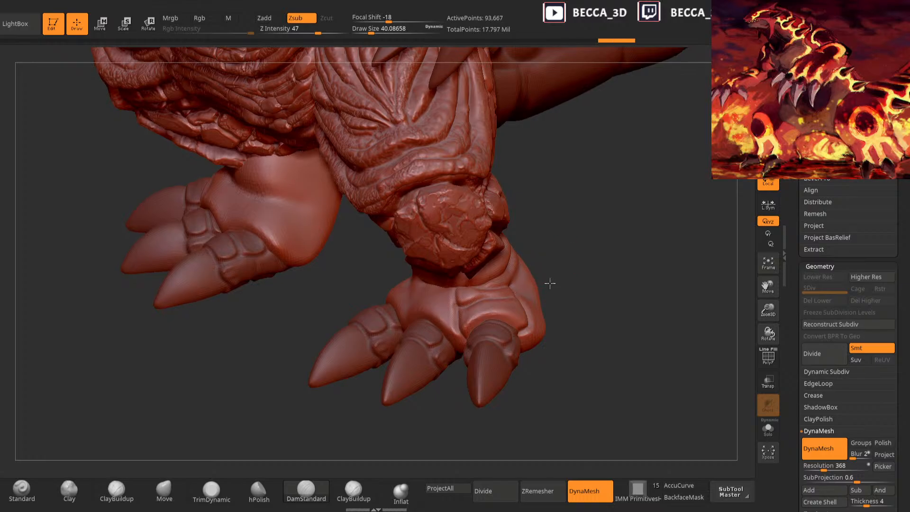
left_click_drag(552, 274, 517, 298)
mouse_move(591, 278)
left_mouse_down()
mouse_move(590, 264)
mouse_move(490, 311)
mouse_move(501, 417)
mouse_move(429, 337)
left_mouse_up()
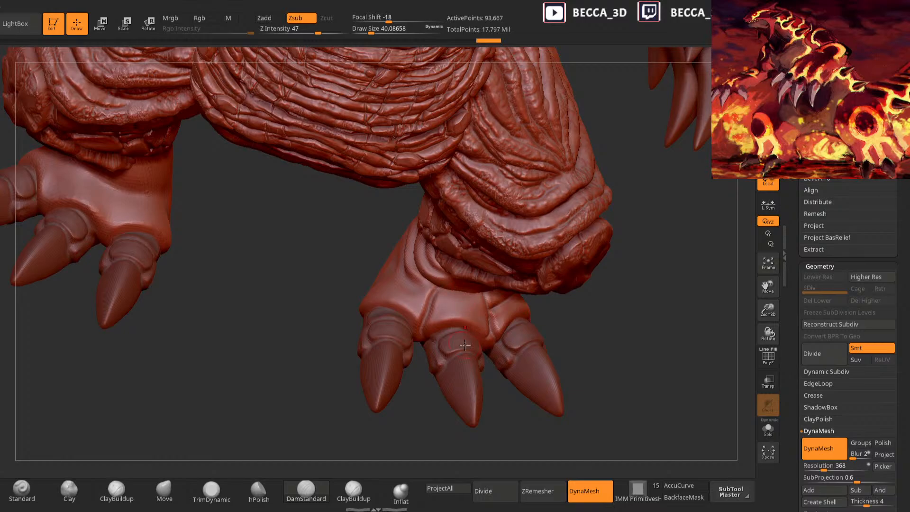
Carve branching creases from the toes up the inner side of the foot with DamStandard at draw size 40.08658
mouse_move(414, 427)
left_mouse_down()
mouse_move(404, 412)
mouse_move(428, 345)
mouse_move(446, 327)
left_mouse_up()
mouse_move(509, 324)
left_mouse_down()
mouse_move(587, 315)
mouse_move(418, 290)
left_mouse_up()
mouse_move(333, 378)
left_mouse_down()
mouse_move(366, 400)
mouse_move(395, 348)
left_mouse_up()
left_click_drag(357, 406, 398, 346)
mouse_move(428, 289)
left_mouse_down()
mouse_move(390, 330)
mouse_move(419, 350)
left_mouse_up()
left_click_drag(362, 407, 469, 324)
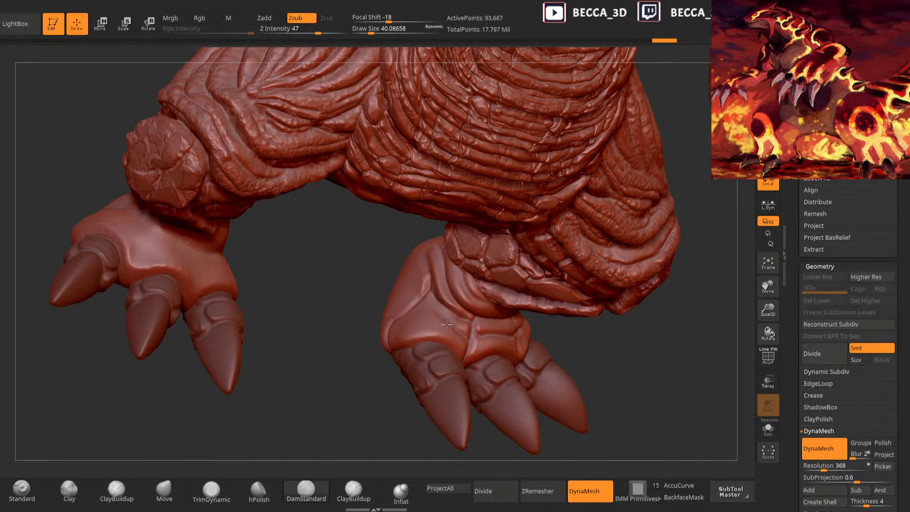
mouse_move(356, 413)
left_mouse_down()
mouse_move(374, 429)
mouse_move(388, 366)
left_mouse_up()
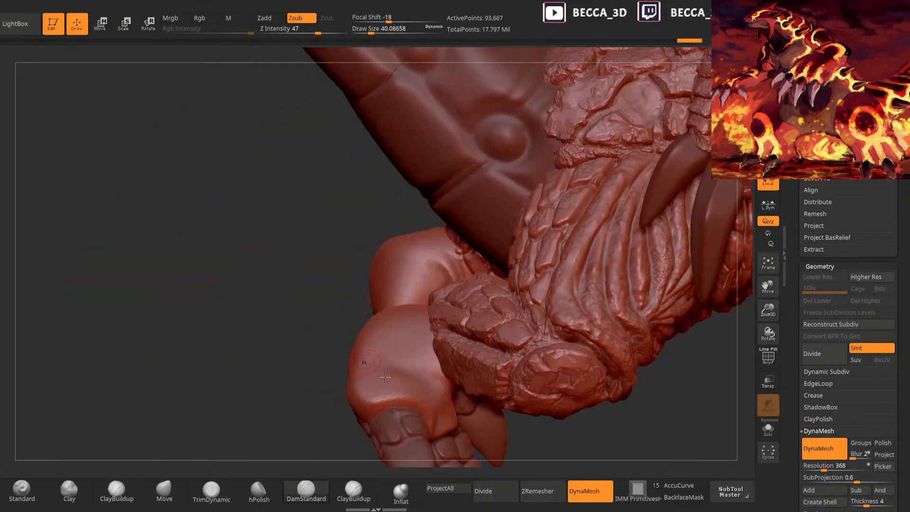
left_click_drag(564, 430, 405, 302)
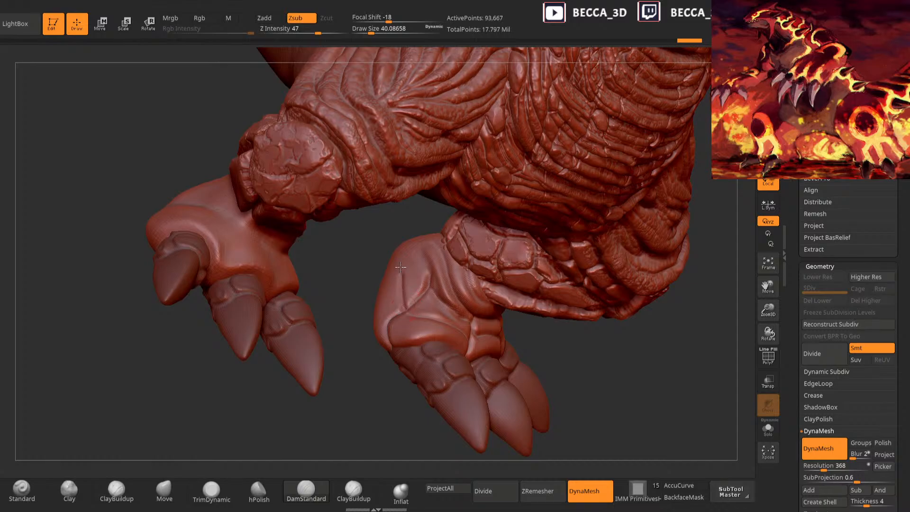
left_click_drag(381, 390, 388, 281)
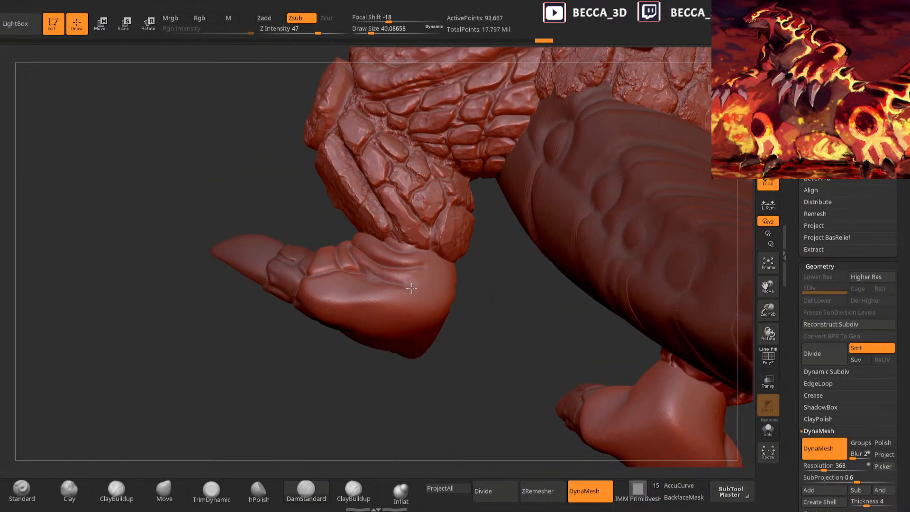
Extend the folds around the back of the ankle and heel with DamStandard, raising the draw size to 76.39851
left_click_drag(473, 312, 419, 277)
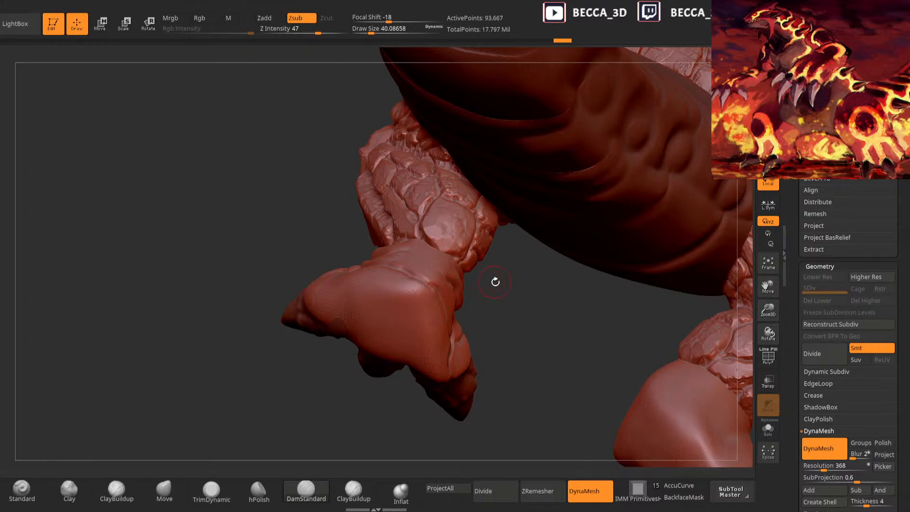
left_click_drag(493, 293, 395, 284)
mouse_move(468, 346)
left_mouse_down()
mouse_move(472, 313)
mouse_move(477, 353)
left_mouse_up()
key("space")
left_click_drag(413, 298, 402, 270)
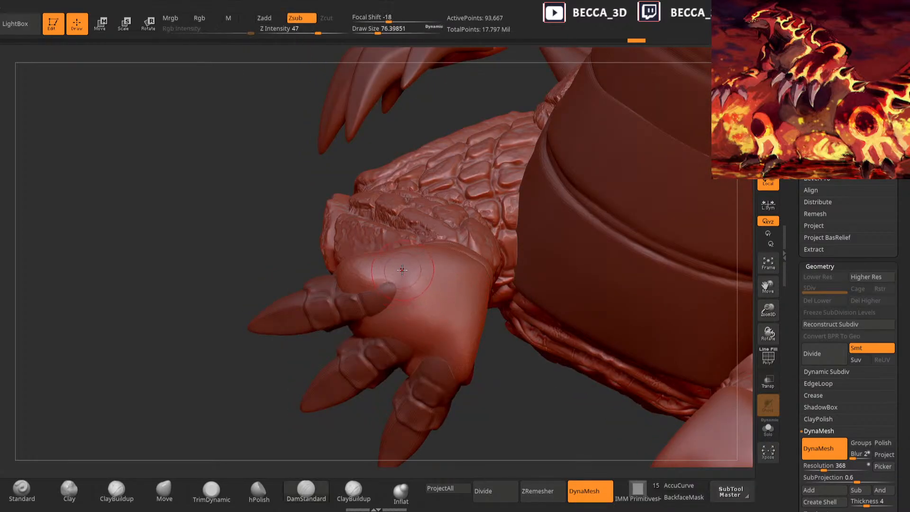
mouse_move(382, 312)
left_mouse_down()
mouse_move(448, 365)
mouse_move(476, 370)
mouse_move(484, 293)
left_mouse_up()
right_click_drag(484, 293, 477, 351)
mouse_move(384, 265)
left_mouse_down()
mouse_move(448, 263)
mouse_move(478, 308)
left_mouse_up()
left_click_drag(521, 394, 505, 332)
left_click_drag(391, 259, 421, 256)
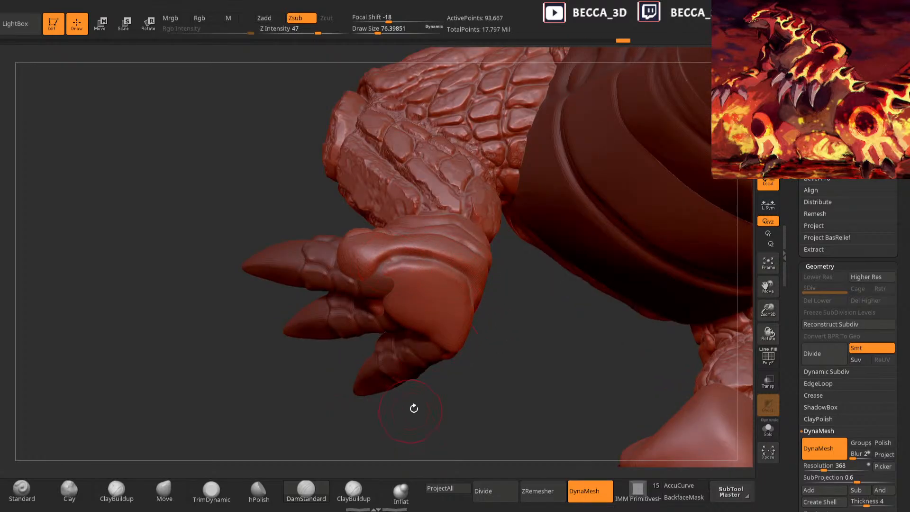
Swell the heel's skin folds with a larger Inflat brush
left_click_drag(413, 406, 416, 335)
left_click(401, 490)
mouse_move(260, 411)
left_mouse_down()
mouse_move(270, 415)
mouse_move(213, 379)
mouse_move(214, 360)
left_mouse_up()
key("]")
left_click_drag(461, 217, 460, 242)
mouse_move(432, 403)
left_mouse_down()
mouse_move(445, 413)
mouse_move(453, 441)
left_mouse_up()
mouse_move(499, 294)
left_mouse_down()
mouse_move(492, 311)
mouse_move(477, 231)
mouse_move(467, 260)
left_mouse_up()
Reshape the heel with ClayBuildup at Z intensity 20 and draw size 85.71776, smoothing the strokes
left_click(212, 492)
left_click_drag(465, 425, 356, 411)
left_click(401, 493)
left_click(353, 491)
mouse_move(451, 247)
left_mouse_down("alt")
mouse_move(435, 259)
mouse_move(443, 263)
left_mouse_up("alt")
mouse_move(413, 407)
left_mouse_down()
mouse_move(458, 323)
mouse_move(446, 315)
mouse_move(456, 319)
left_mouse_up()
left_click_drag(456, 319, 467, 308, "shift")
mouse_move(489, 187)
left_mouse_down()
mouse_move(455, 235)
mouse_move(427, 230)
mouse_move(439, 235)
left_mouse_up()
mouse_move(419, 422)
left_mouse_down()
mouse_move(413, 404)
mouse_move(387, 413)
mouse_move(356, 390)
left_mouse_up()
left_click_drag(472, 258, 461, 276, "shift")
left_click_drag(540, 408, 266, 404)
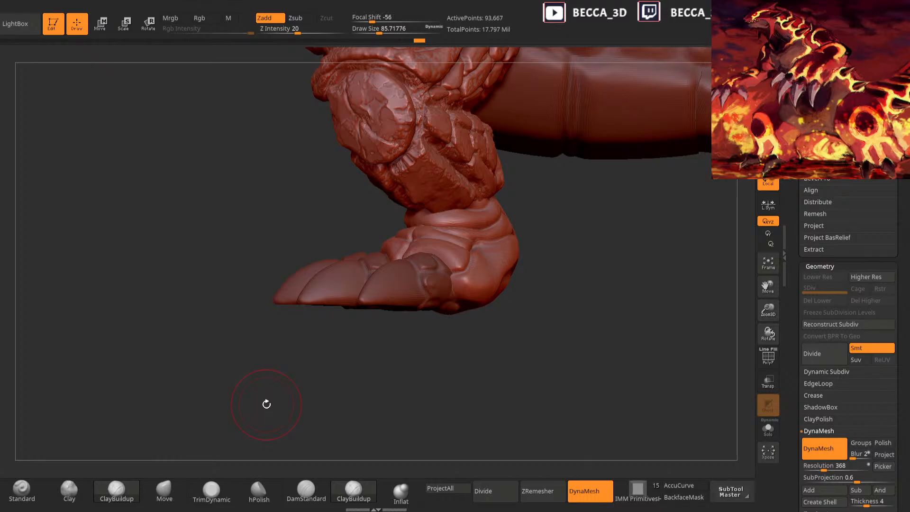
Sharpen the folds and divide the heel into scales with DamStandard at draw size 37.94526
left_click(307, 490)
key("space")
mouse_move(588, 245)
left_mouse_down()
mouse_move(555, 275)
mouse_move(522, 279)
left_mouse_up()
key("bracketleft")
key("bracketleft")
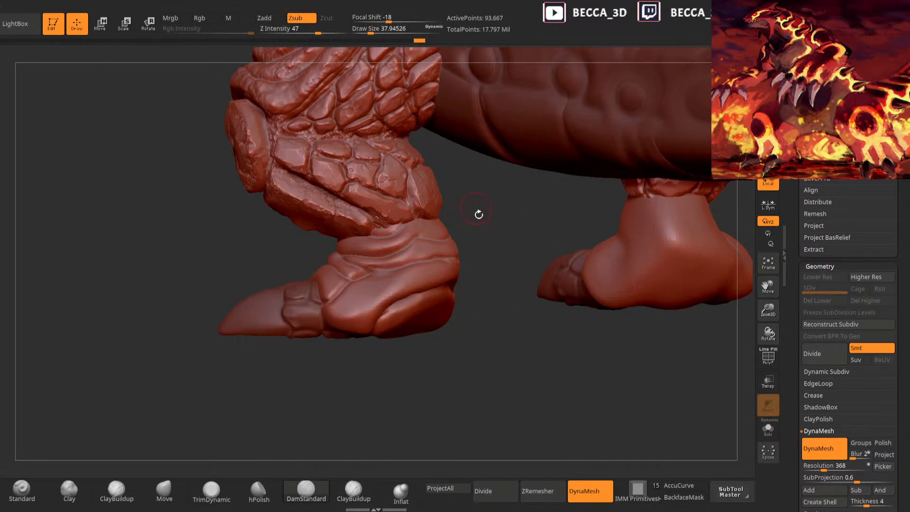
left_click_drag(478, 211, 467, 223)
mouse_move(393, 236)
left_mouse_down()
mouse_move(401, 275)
mouse_move(389, 320)
mouse_move(436, 360)
mouse_move(433, 347)
left_mouse_up()
mouse_move(390, 316)
left_mouse_down()
mouse_move(429, 301)
mouse_move(428, 238)
left_mouse_up()
left_click_drag(499, 251, 399, 218)
left_click_drag(470, 301, 478, 242)
mouse_move(546, 241)
left_mouse_down()
mouse_move(467, 245)
mouse_move(485, 286)
mouse_move(475, 310)
left_mouse_up()
left_click_drag(428, 411, 475, 351, "alt")
mouse_move(536, 270)
left_mouse_down()
mouse_move(541, 225)
mouse_move(526, 266)
mouse_move(527, 238)
left_mouse_up()
Outline the sole pad and crease the scales beside it with DamStandard at draw size 62.07278
key("space")
left_click_drag(605, 372, 599, 304)
left_click_drag(468, 262, 508, 288)
left_click_drag(495, 346, 482, 310)
left_click_drag(504, 279, 506, 306)
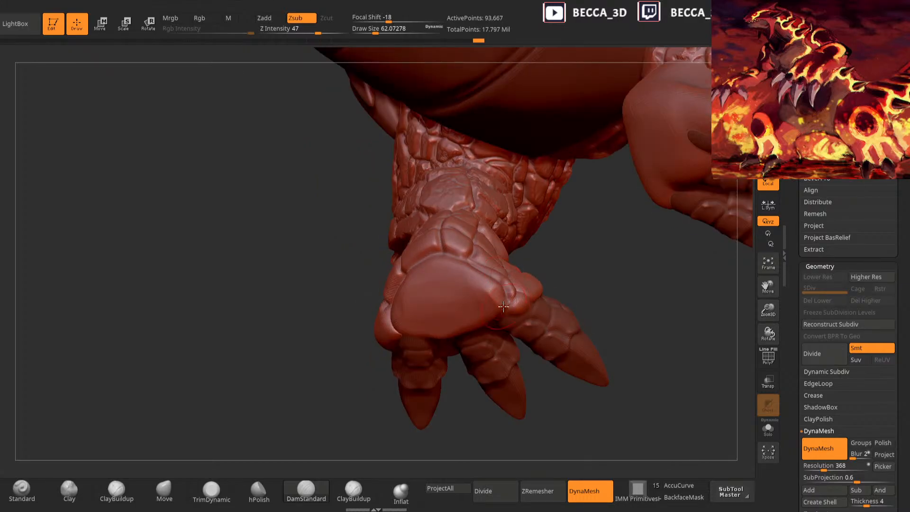
left_click_drag(576, 264, 654, 266)
mouse_move(521, 233)
left_mouse_down()
mouse_move(461, 321)
mouse_move(399, 369)
mouse_move(413, 393)
mouse_move(523, 230)
left_mouse_up()
Refine the creases across the ankle, foot top and toe gaps with DamStandard at draw size 54.20118
key("space")
left_click_drag(454, 360, 421, 366)
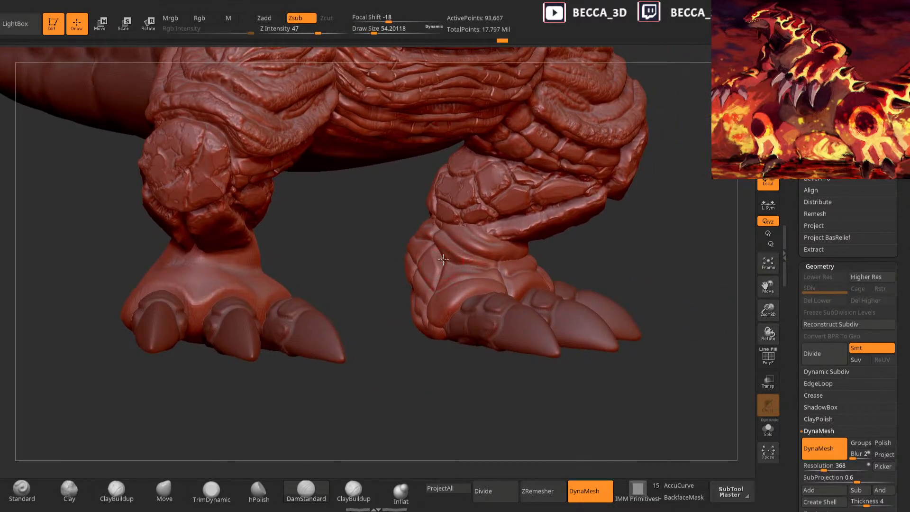
left_click_drag(495, 222, 491, 256)
mouse_move(524, 221)
left_mouse_down()
mouse_move(506, 273)
mouse_move(516, 275)
mouse_move(435, 274)
left_mouse_up()
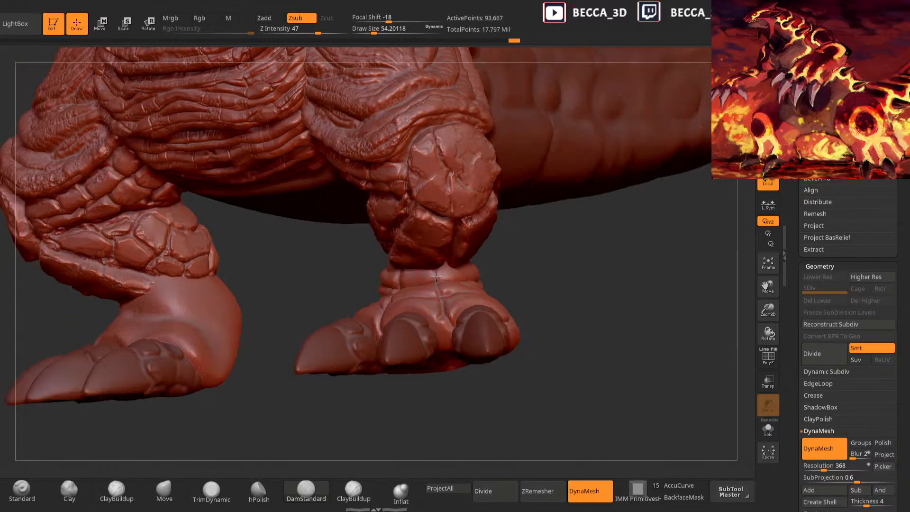
left_click_drag(556, 265, 493, 294)
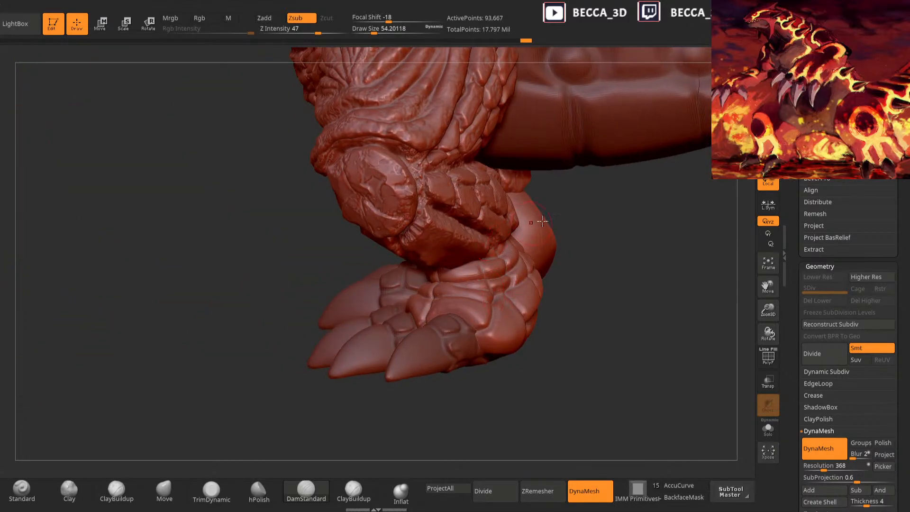
left_click_drag(529, 224, 515, 258)
mouse_move(518, 402)
left_mouse_down()
mouse_move(583, 396)
mouse_move(562, 405)
mouse_move(561, 443)
mouse_move(603, 296)
mouse_move(487, 314)
left_mouse_up()
mouse_move(455, 417)
left_mouse_down()
mouse_move(451, 380)
mouse_move(461, 376)
left_mouse_up()
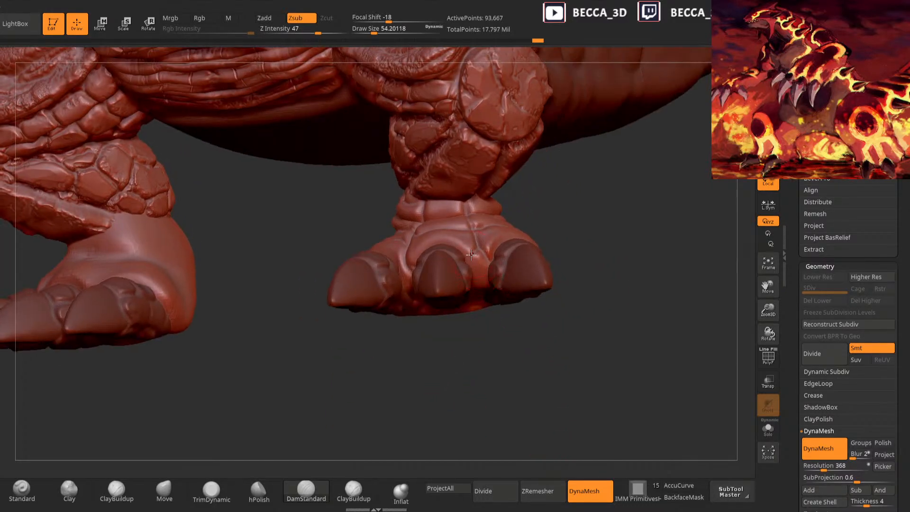
mouse_move(586, 300)
left_mouse_down()
mouse_move(586, 201)
mouse_move(602, 349)
left_mouse_up()
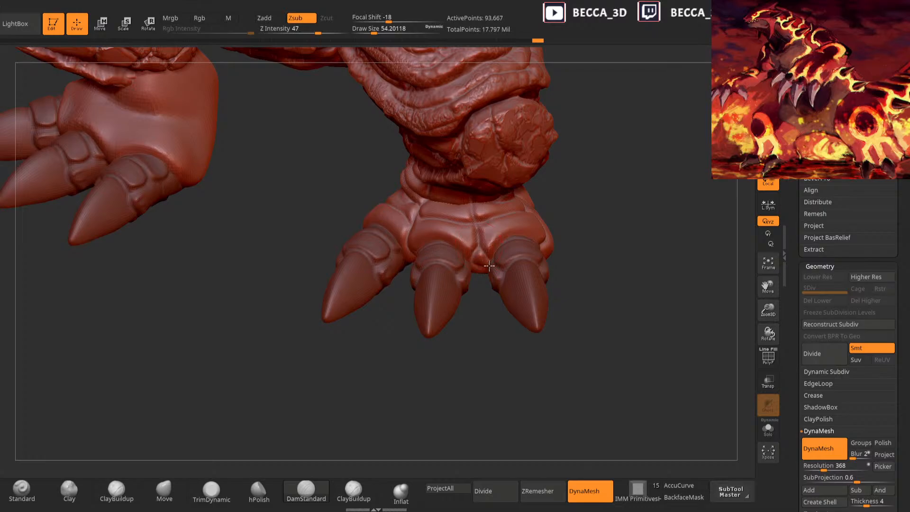
mouse_move(442, 365)
left_mouse_down()
mouse_move(417, 380)
mouse_move(410, 403)
mouse_move(417, 370)
mouse_move(416, 381)
left_mouse_up()
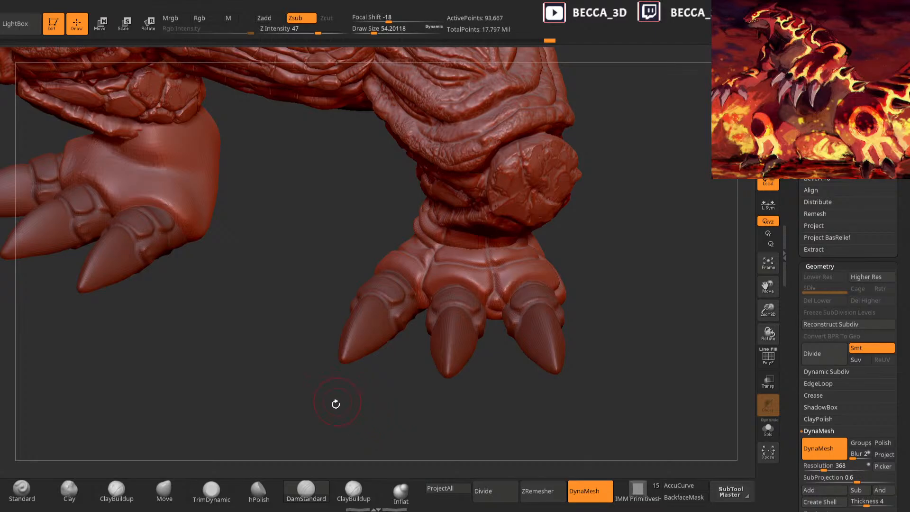
Mask the detailed foot and split its masked points into a separate subtool
left_click_drag(447, 397, 553, 219)
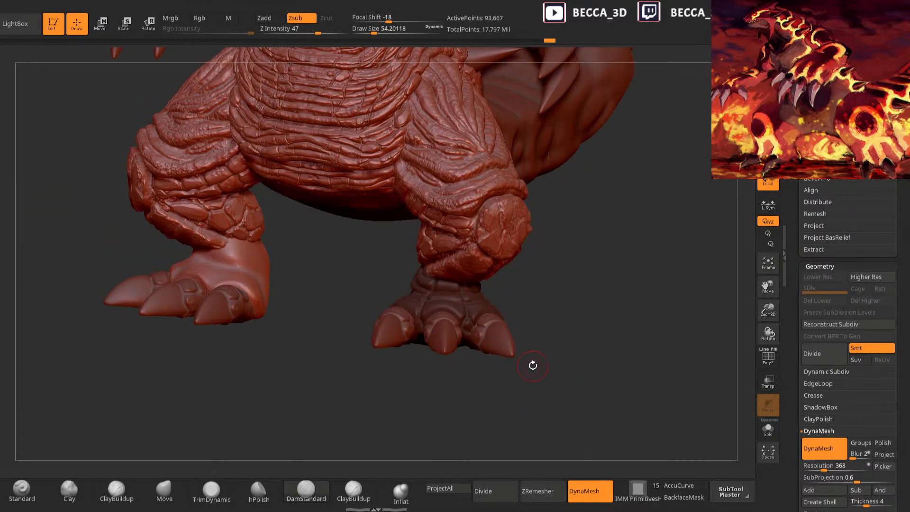
scroll(830, 303, "up", 10)
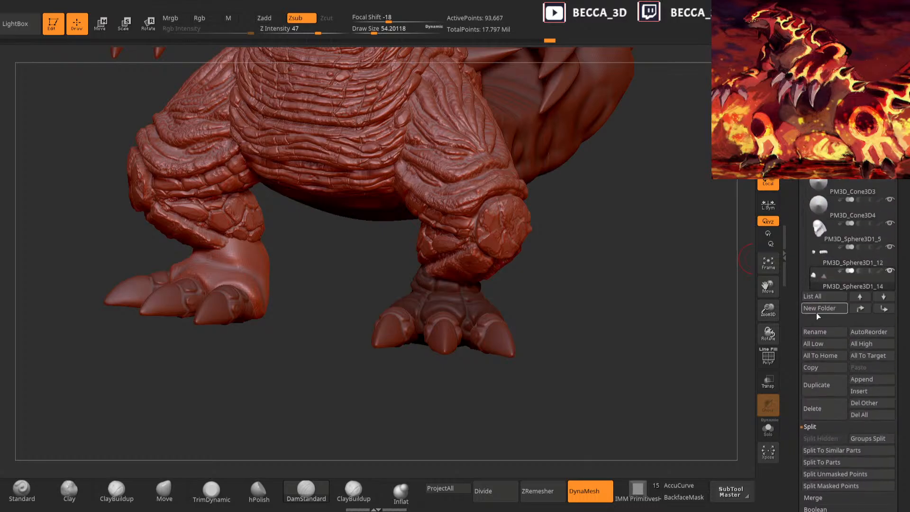
left_click(827, 486)
left_click_drag(619, 359, 623, 347)
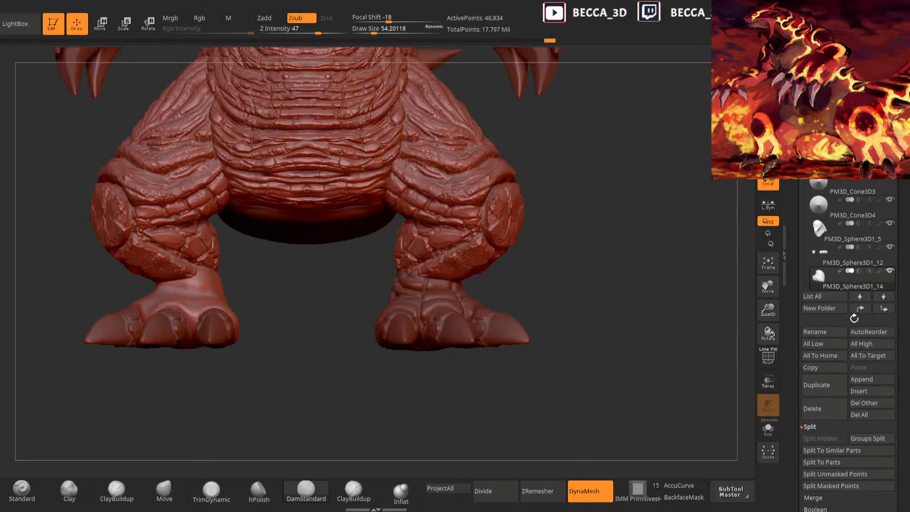
Delete the subtool of the undetailed smooth foot
scroll(848, 237, "down", 4)
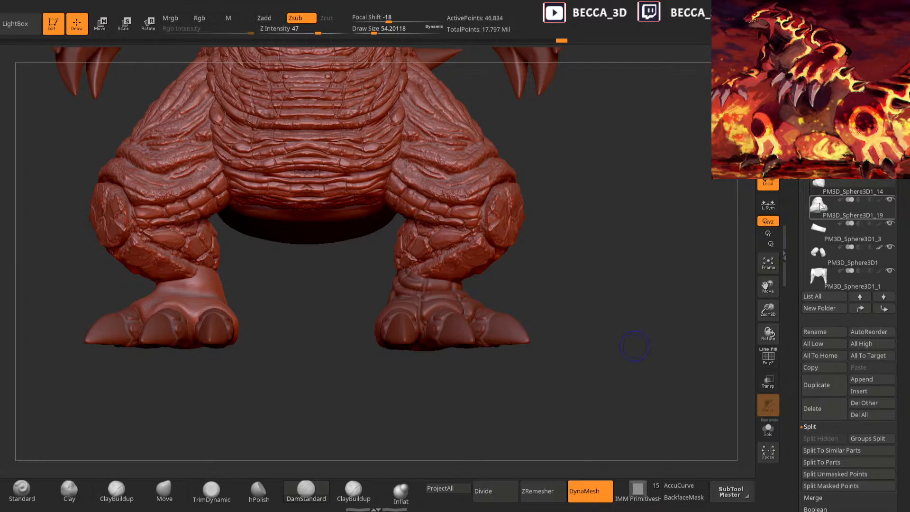
mouse_move(820, 206)
left_click(821, 186)
left_click(824, 406)
left_click(724, 427)
Mirror the detailed foot across the X axis with SubTool Master, merging both feet into one subtool
left_click(731, 492)
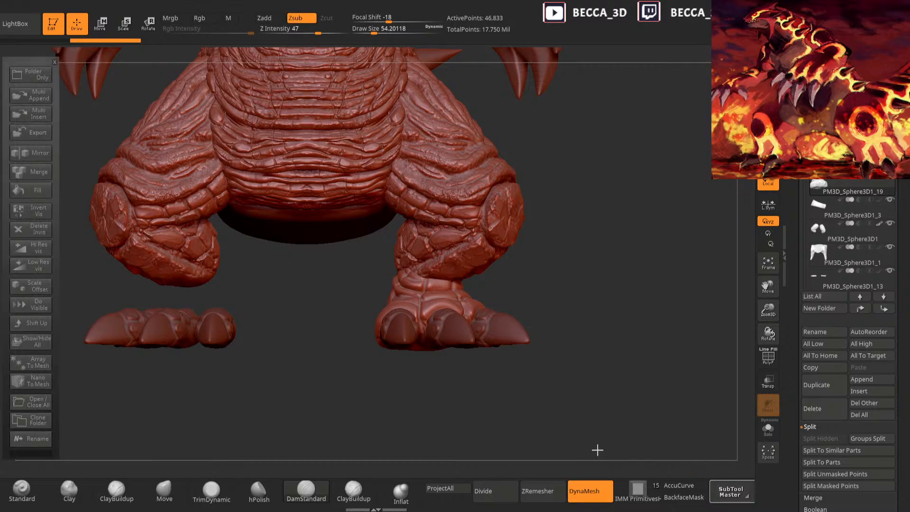
left_click(37, 158)
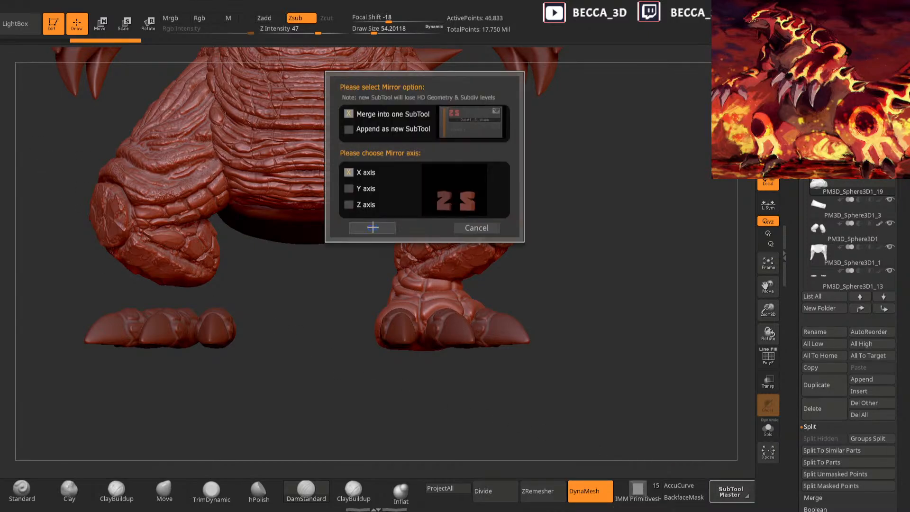
left_click(374, 227)
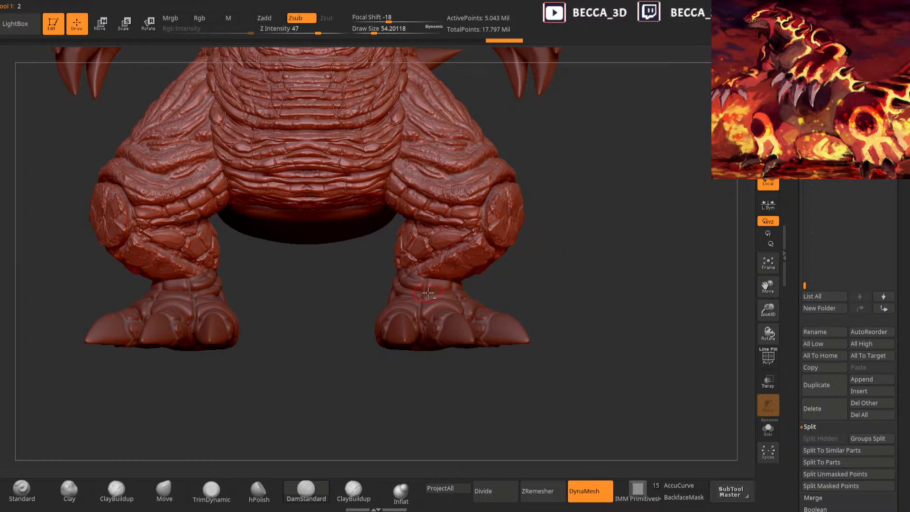
mouse_move(569, 245)
left_mouse_down()
mouse_move(610, 257)
mouse_move(583, 255)
left_mouse_up()
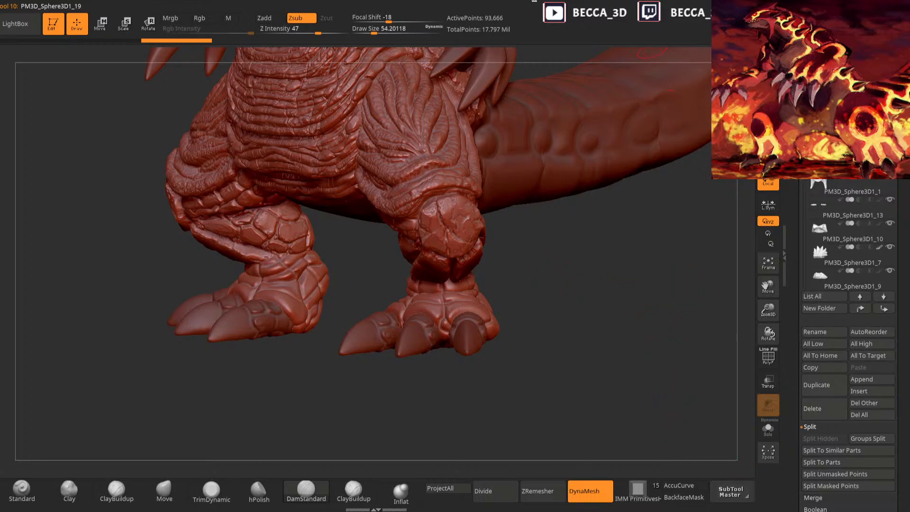
Examine the mirrored feet and their junctions with the lower legs from the front and sides
left_click(534, 1)
left_click(545, 275)
left_click_drag(550, 272, 498, 281)
left_click_drag(583, 301, 594, 328, "alt")
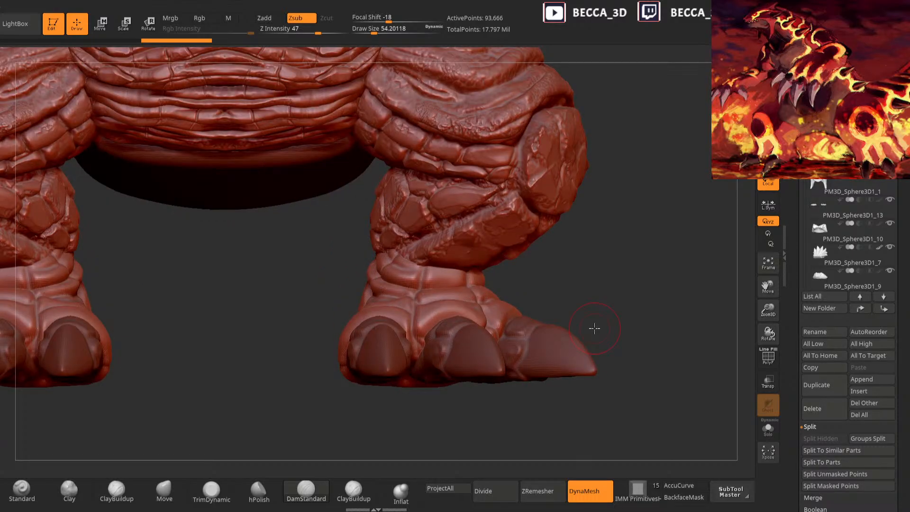
key("space")
left_click_drag(573, 230, 561, 229)
left_click_drag(557, 272, 555, 258)
key("space")
key("ctrl")
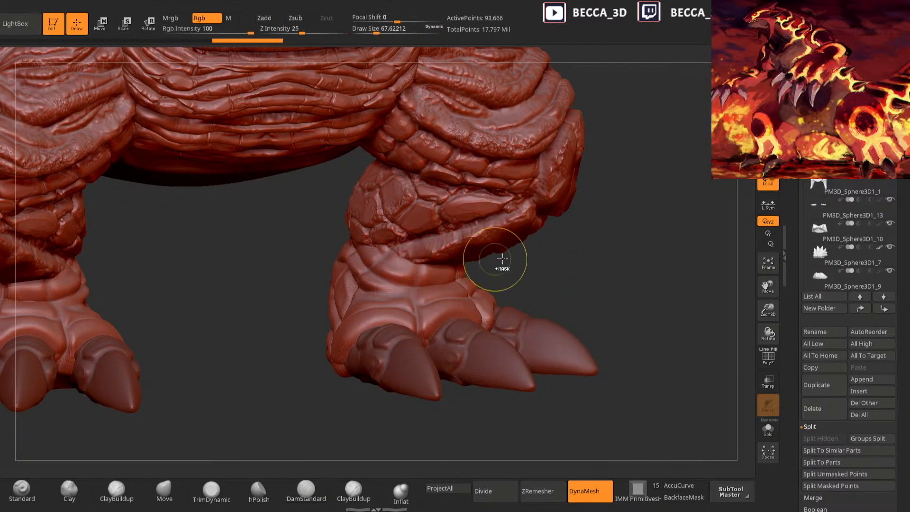
scroll(806, 332, "down", 2)
left_click_drag(585, 442, 559, 412)
mouse_move(734, 324)
left_mouse_down()
mouse_move(700, 362)
mouse_move(592, 393)
left_mouse_up()
Try ClayBuildup strokes where the ankle meets the lower-leg armour, at draw sizes 42.28822 and 29.98318
left_click(353, 491)
key("space")
left_click_drag(493, 299, 486, 300)
left_click_drag(451, 413, 431, 441)
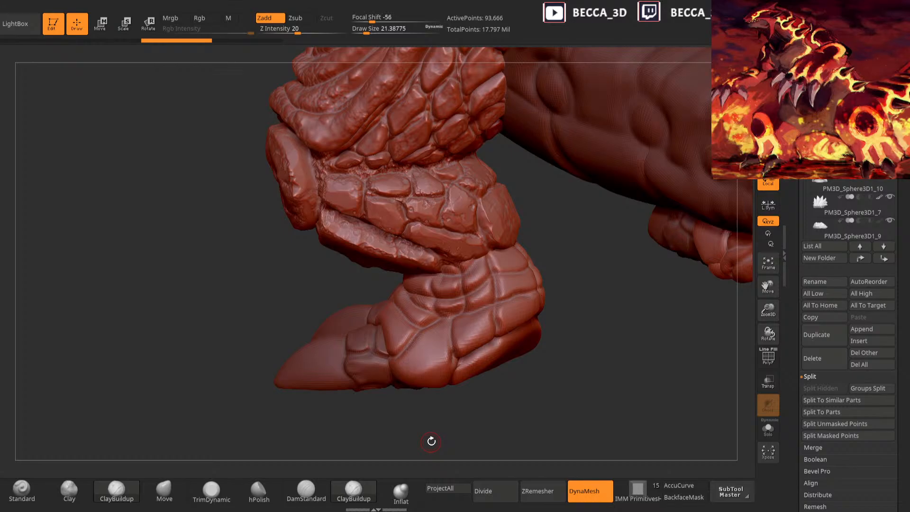
left_click_drag(558, 243, 466, 245)
key("space")
key("ctrl+z")
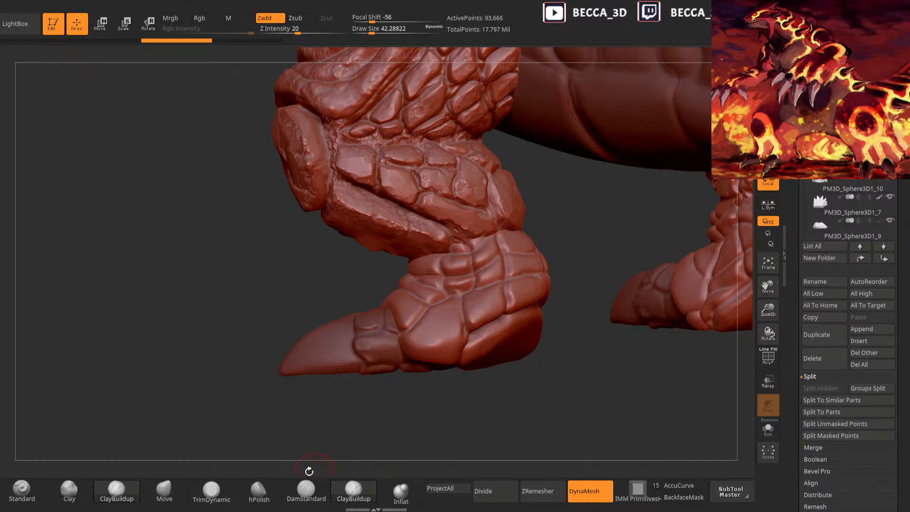
mouse_move(548, 209)
left_mouse_down()
mouse_move(539, 200)
mouse_move(537, 208)
left_mouse_up()
key("space")
left_click_drag(459, 246, 473, 239)
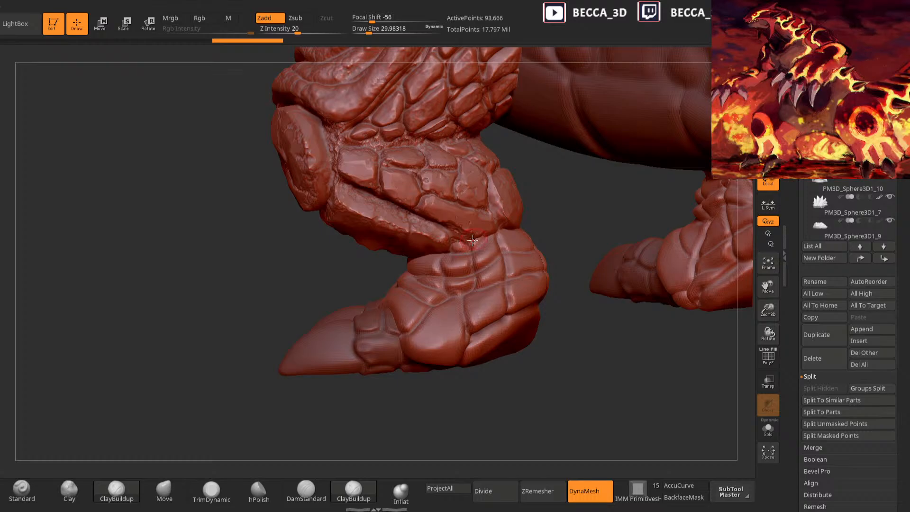
mouse_move(555, 207)
left_mouse_down()
mouse_move(510, 234)
mouse_move(532, 233)
mouse_move(506, 247)
mouse_move(519, 264)
mouse_move(534, 258)
left_mouse_up()
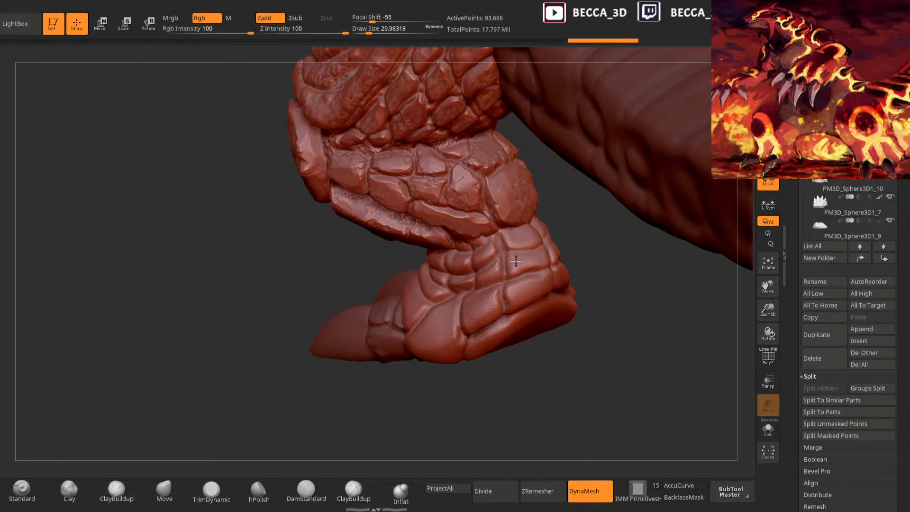
Remesh the feet with DynaMesh at resolution 1224
key("space")
left_click_drag(588, 231, 552, 231)
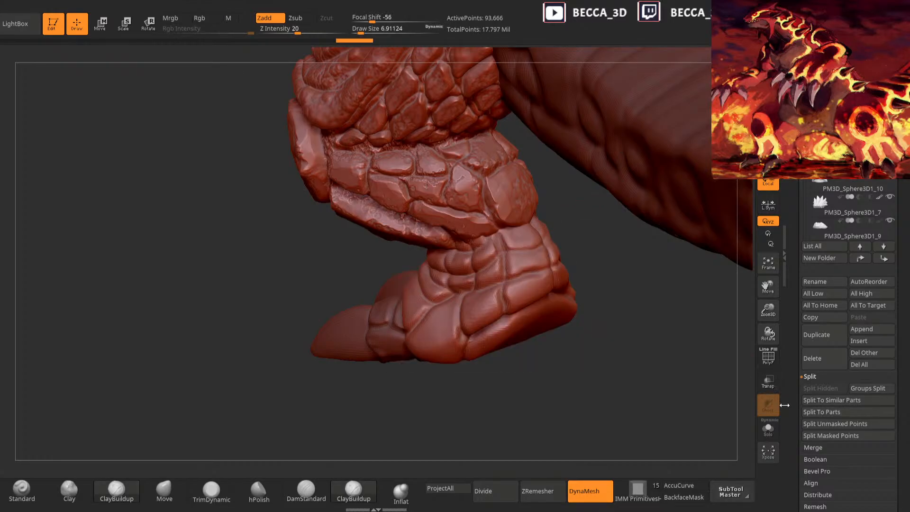
scroll(834, 389, "down", 5)
scroll(796, 423, "down", 5)
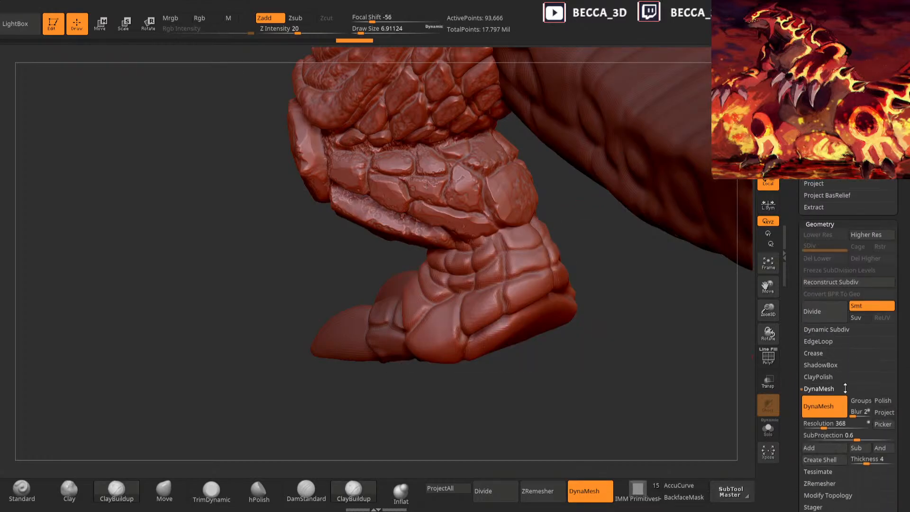
left_click_drag(687, 393, 656, 402, "ctrl")
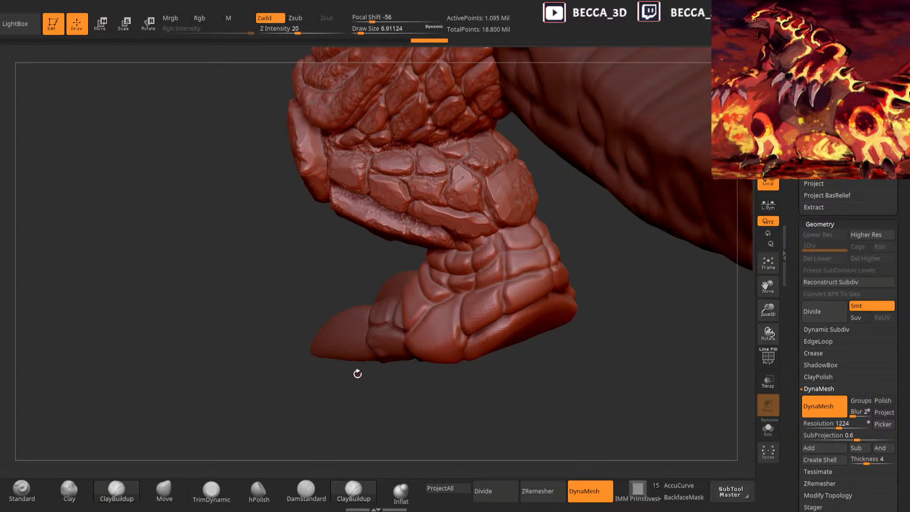
Build up clay along the grooves between the ankle and heel scales with ClayBuildup at draw size 11.88754
key("bracketright")
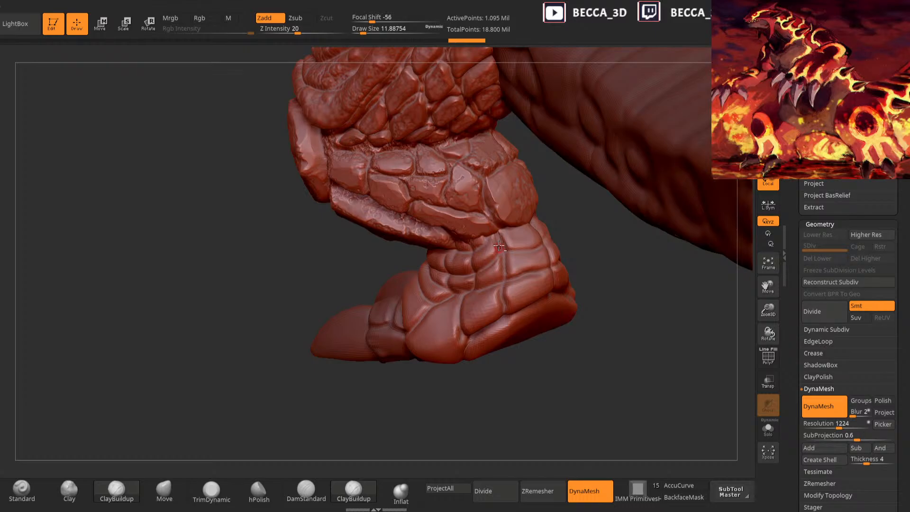
right_click_drag(504, 286, 504, 299)
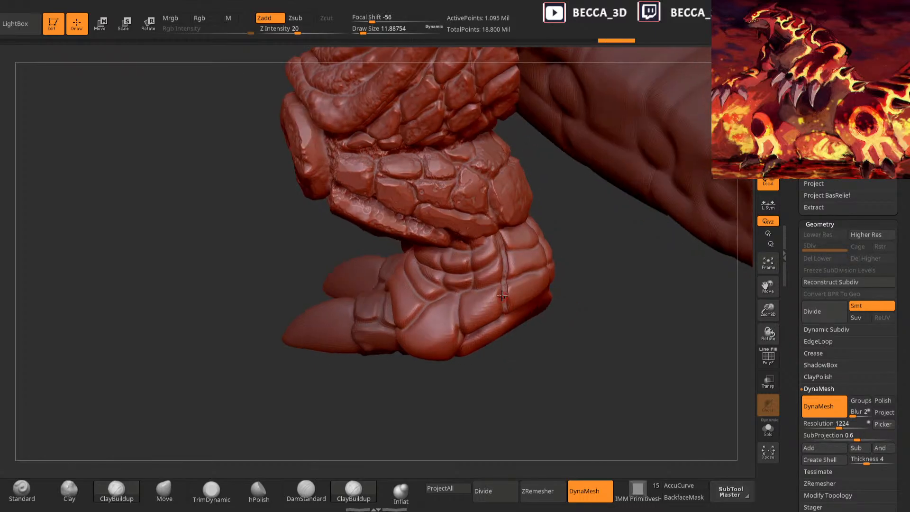
left_click_drag(502, 283, 538, 271)
right_click_drag(559, 257, 526, 271)
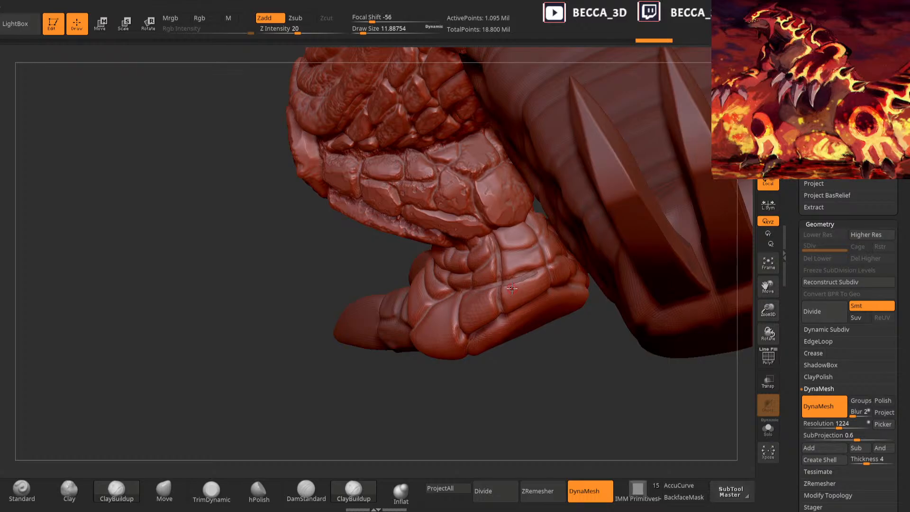
left_click_drag(510, 286, 546, 274)
mouse_move(455, 411)
right_mouse_down()
mouse_move(471, 392)
mouse_move(456, 403)
right_mouse_up()
Flatten the ankle and heel scales into harder planes with TrimDynamic in Zsub mode
left_click(211, 490)
key("space")
left_click(430, 349)
mouse_move(484, 256)
left_mouse_down()
mouse_move(473, 319)
mouse_move(491, 303)
left_mouse_up()
left_click_drag(464, 372, 474, 390)
mouse_move(554, 331)
left_mouse_down()
mouse_move(527, 290)
mouse_move(533, 283)
left_mouse_up()
left_click_drag(547, 246, 537, 244)
left_click_drag(578, 240, 536, 326, "alt")
left_click_drag(511, 280, 485, 283)
Plane the folds around the foot's outer side, top and back with TrimDynamic at draw size 24.64497
mouse_move(436, 406)
left_mouse_down()
mouse_move(481, 398)
mouse_move(424, 460)
mouse_move(487, 443)
mouse_move(469, 441)
left_mouse_up()
mouse_move(514, 309)
left_mouse_down()
mouse_move(493, 293)
mouse_move(511, 310)
left_mouse_up()
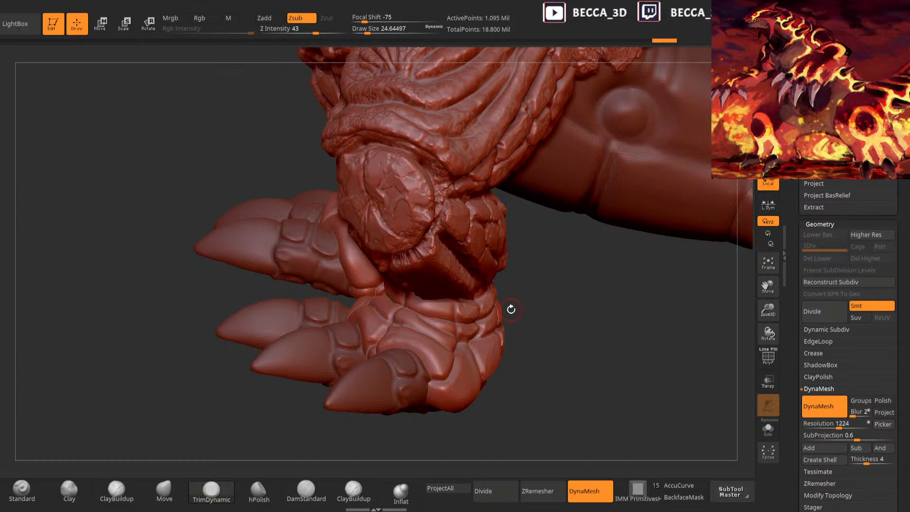
mouse_move(536, 284)
left_mouse_down()
mouse_move(556, 309)
mouse_move(616, 296)
mouse_move(555, 329)
mouse_move(425, 273)
mouse_move(374, 412)
mouse_move(512, 260)
mouse_move(450, 255)
mouse_move(466, 258)
left_mouse_up()
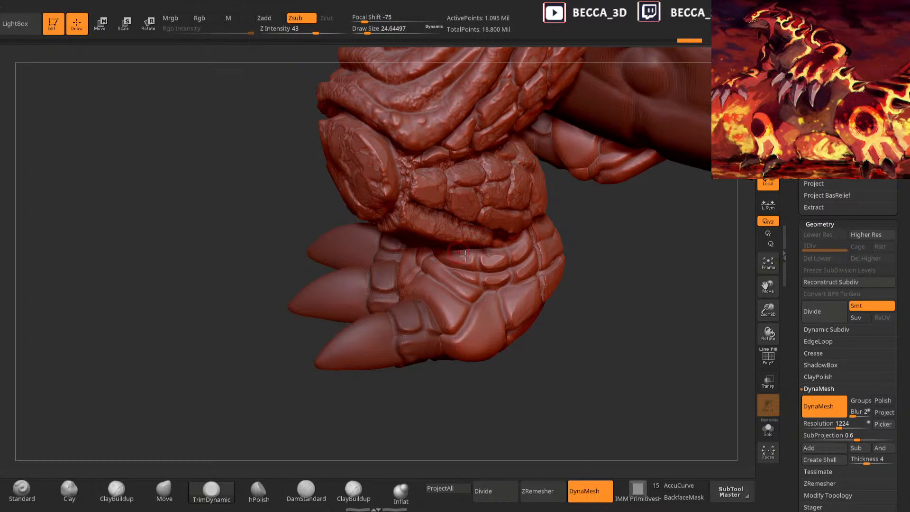
mouse_move(431, 410)
left_mouse_down()
mouse_move(441, 433)
mouse_move(418, 296)
left_mouse_up()
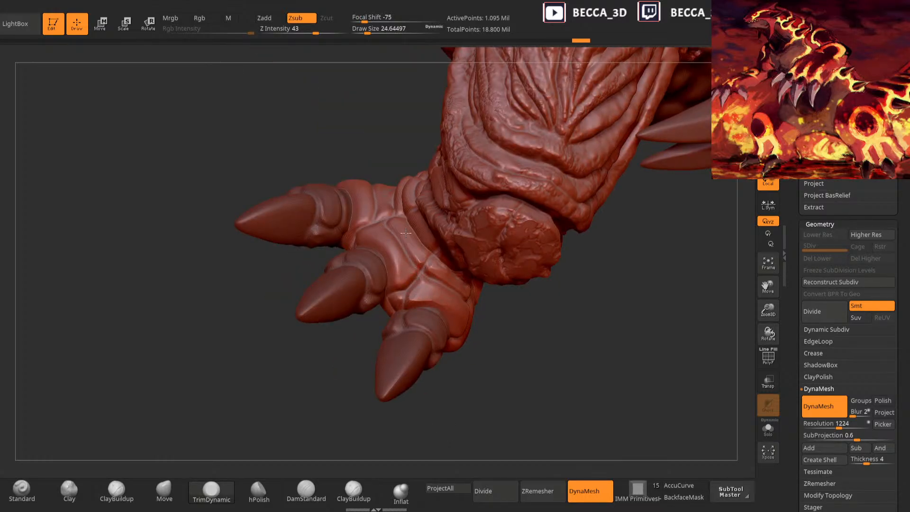
left_click_drag(493, 378, 420, 220)
mouse_move(493, 381)
left_mouse_down()
mouse_move(498, 396)
mouse_move(482, 370)
left_mouse_up()
mouse_move(434, 246)
left_mouse_down()
mouse_move(264, 380)
mouse_move(394, 343)
mouse_move(433, 431)
mouse_move(421, 275)
mouse_move(405, 237)
mouse_move(424, 146)
mouse_move(413, 228)
mouse_move(406, 207)
left_mouse_up()
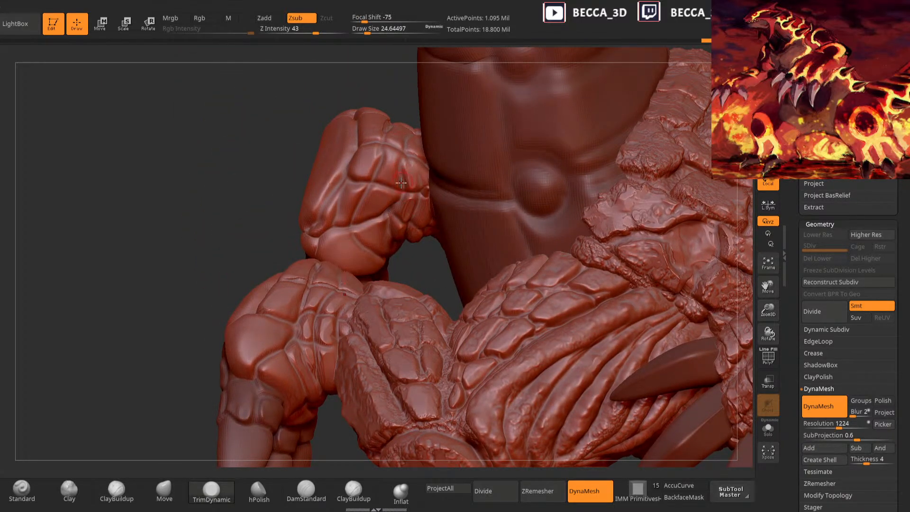
left_click_drag(290, 368, 366, 428)
Isolate the feet subtool so that its ankle surfaces are exposed for sculpting
scroll(816, 221, "up", 6)
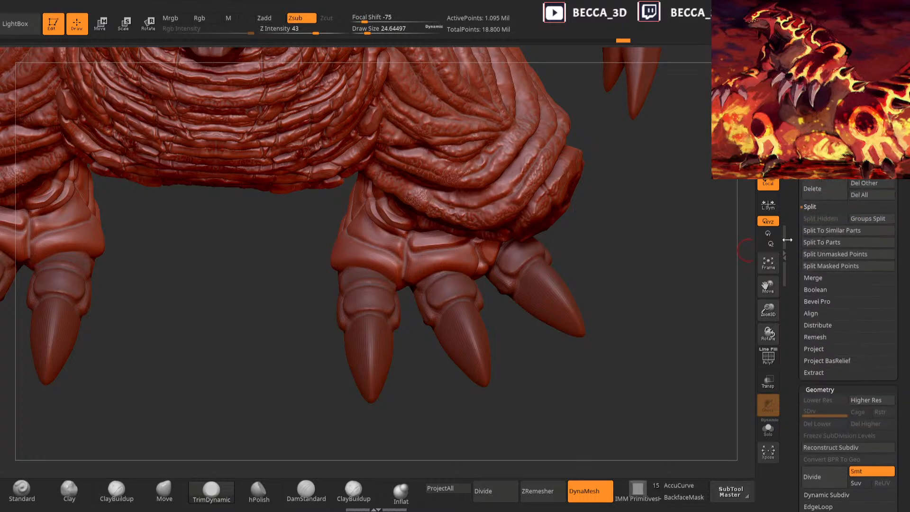
scroll(849, 332, "up", 2)
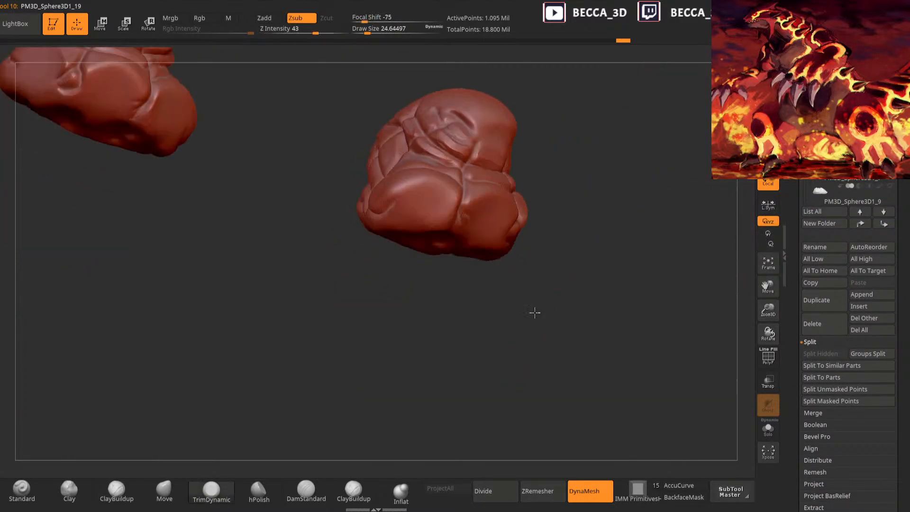
left_click_drag(535, 312, 463, 417)
left_click_drag(416, 441, 360, 439, "alt")
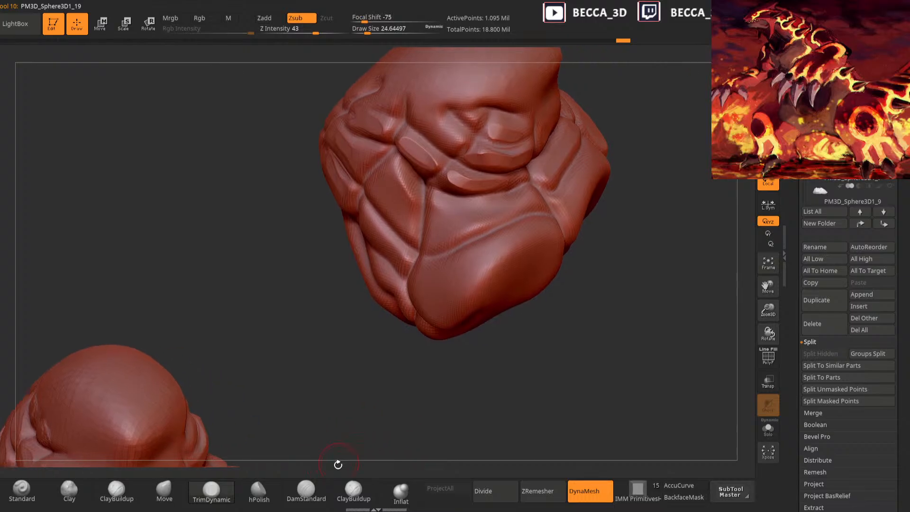
Mask all but the triangular ankle scale and roughen its surface with the Clay brush
left_click(69, 491)
left_click_drag(345, 393, 299, 427, "alt")
left_click_drag(374, 446, 374, 416)
left_click_drag(532, 209, 575, 247)
mouse_move(343, 272)
left_mouse_down("ctrl")
mouse_move(383, 248)
mouse_move(404, 325)
mouse_move(354, 302)
mouse_move(340, 274)
left_mouse_up("ctrl")
left_click(560, 170, "ctrl")
key("space")
left_click_drag(559, 170, 562, 170)
mouse_move(374, 251)
left_mouse_down()
mouse_move(362, 285)
mouse_move(380, 266)
mouse_move(376, 247)
left_mouse_up()
Chip the triangular ankle scale with Clay and TrimDynamic at draw size 28.14346, and clear the mask
left_click(218, 492)
mouse_move(356, 299)
left_mouse_down()
mouse_move(374, 275)
mouse_move(373, 304)
mouse_move(374, 258)
mouse_move(384, 302)
mouse_move(374, 289)
mouse_move(395, 326)
left_mouse_up()
left_click(84, 496)
left_click(220, 495)
mouse_move(449, 241)
right_mouse_down()
mouse_move(519, 192)
mouse_move(559, 186)
right_mouse_up()
left_click_drag(377, 256, 387, 285)
left_click_drag(579, 174, 588, 192, "ctrl")
right_click_drag(586, 189, 565, 173)
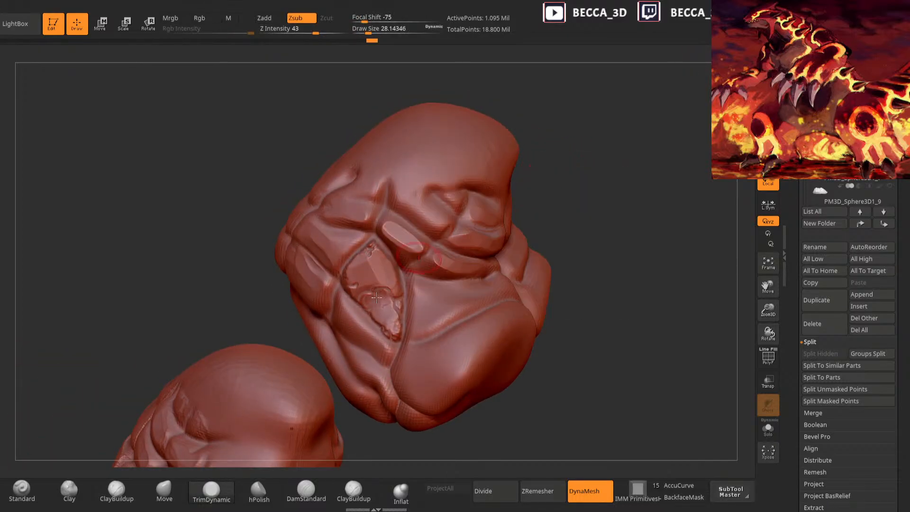
Build up the edges of the scales around the chipped triangular scale with ClayBuildup at draw size 21.38775
left_click(353, 490)
key("space")
mouse_move(386, 244)
left_mouse_down()
mouse_move(400, 267)
mouse_move(391, 267)
mouse_move(403, 345)
left_mouse_up()
key("space")
left_click_drag(361, 245, 335, 292)
mouse_move(564, 172)
left_mouse_down()
mouse_move(556, 209)
mouse_move(378, 277)
mouse_move(325, 316)
mouse_move(319, 343)
left_mouse_up()
left_click_drag(507, 223, 545, 189)
left_click_drag(331, 314, 310, 351)
left_click_drag(455, 188, 462, 209)
mouse_move(551, 203)
left_mouse_down()
mouse_move(556, 253)
mouse_move(562, 237)
left_mouse_up()
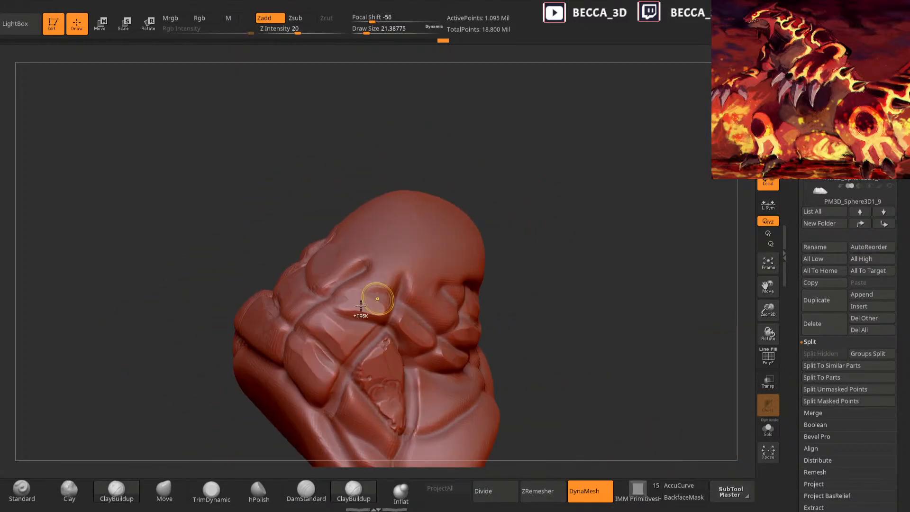
Mask all but the adjoining four-sided ankle scale, roughen it with Clay, and flatten it with TrimDynamic at draw size 26.36405
mouse_move(301, 328)
left_mouse_down("ctrl")
mouse_move(367, 352)
mouse_move(353, 316)
mouse_move(303, 310)
left_mouse_up("ctrl")
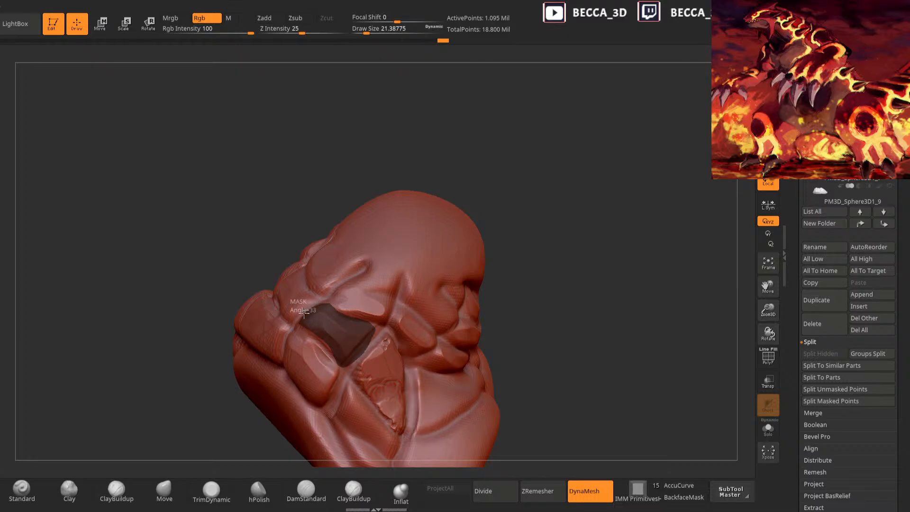
left_click(502, 195, "ctrl")
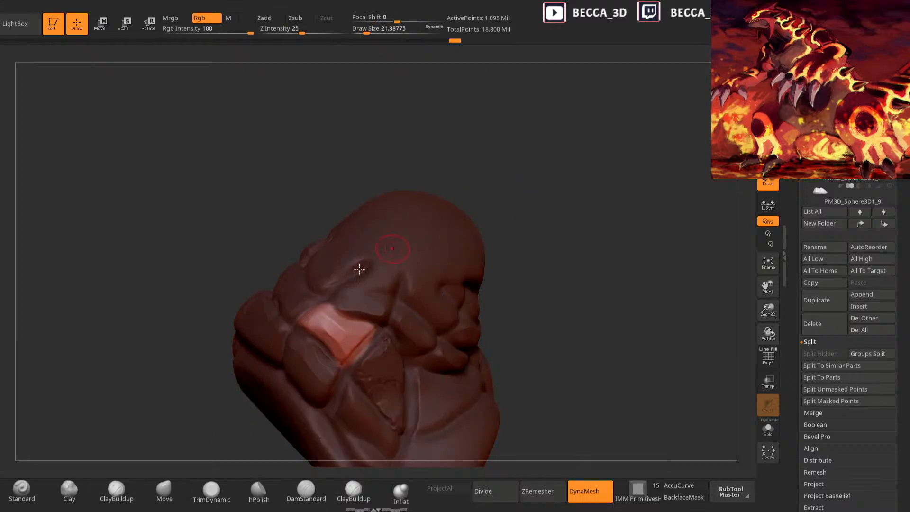
left_click(71, 490)
mouse_move(343, 356)
left_mouse_down()
mouse_move(375, 326)
mouse_move(318, 334)
mouse_move(308, 318)
mouse_move(346, 351)
mouse_move(344, 331)
left_mouse_up()
left_click(211, 488)
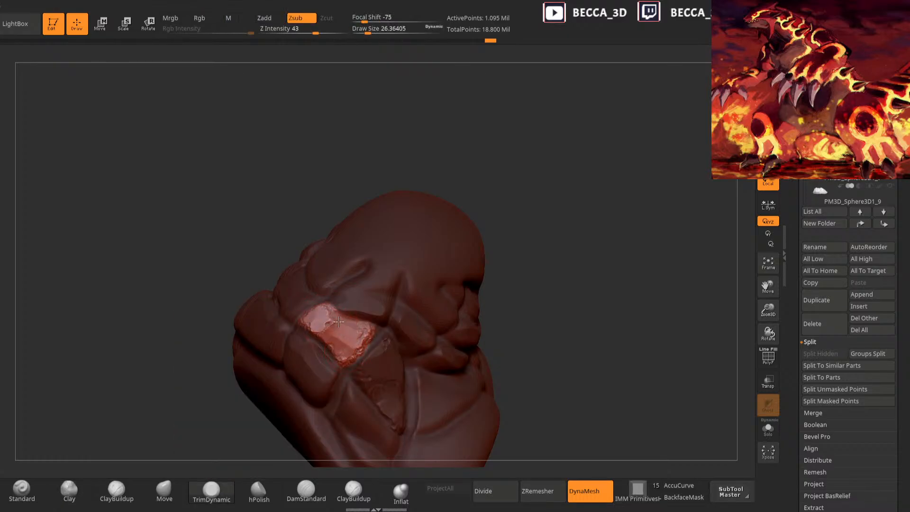
left_click_drag(499, 241, 496, 211)
left_click_drag(336, 323, 317, 331)
mouse_move(458, 205)
left_mouse_down()
mouse_move(516, 216)
mouse_move(528, 238)
left_mouse_up()
Carve the creases around the chipped ankle scales with DamStandard at draw size 10.77164
left_click(306, 489)
key("space")
left_click_drag(311, 390, 305, 390)
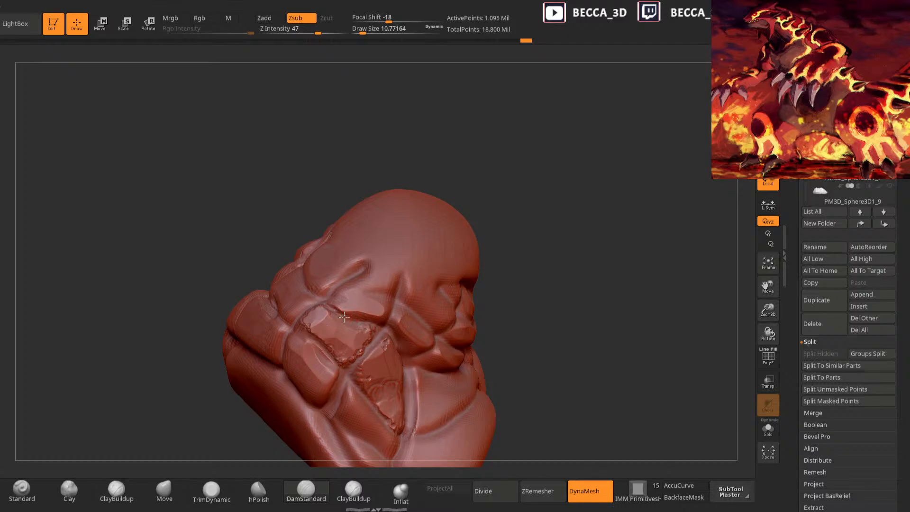
right_click_drag(372, 326, 455, 269)
left_click_drag(385, 330, 334, 403)
left_click_drag(372, 346, 404, 280)
right_click_drag(451, 237, 404, 299)
left_click_drag(404, 300, 334, 301)
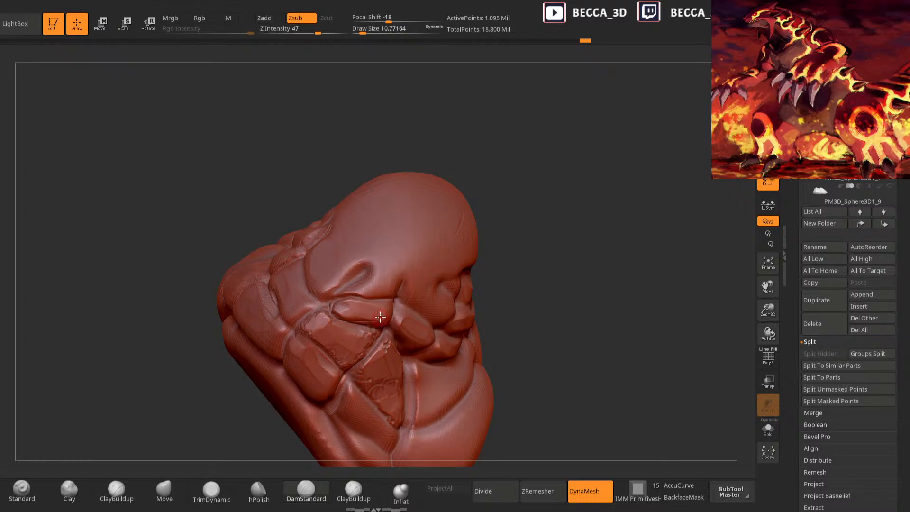
Mask all but the narrow scale above the four-sided one, and chip it with Clay and TrimDynamic at draw size 19.84962
key("ctrl")
mouse_move(326, 310)
left_mouse_down("ctrl")
mouse_move(382, 327)
mouse_move(403, 300)
mouse_move(358, 314)
mouse_move(381, 326)
left_mouse_up("ctrl")
left_click(528, 217, "ctrl")
key("space")
left_click_drag(347, 297, 393, 313)
left_click_drag(505, 284, 477, 230)
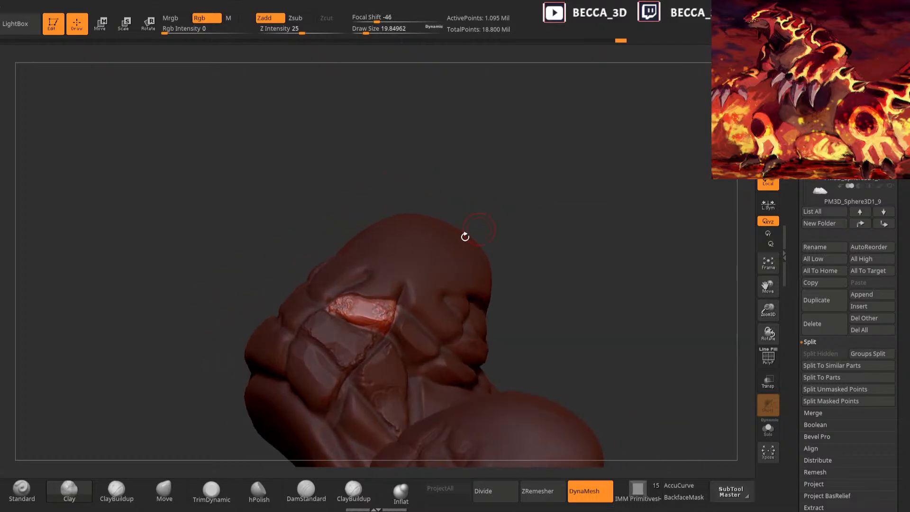
left_click(216, 492)
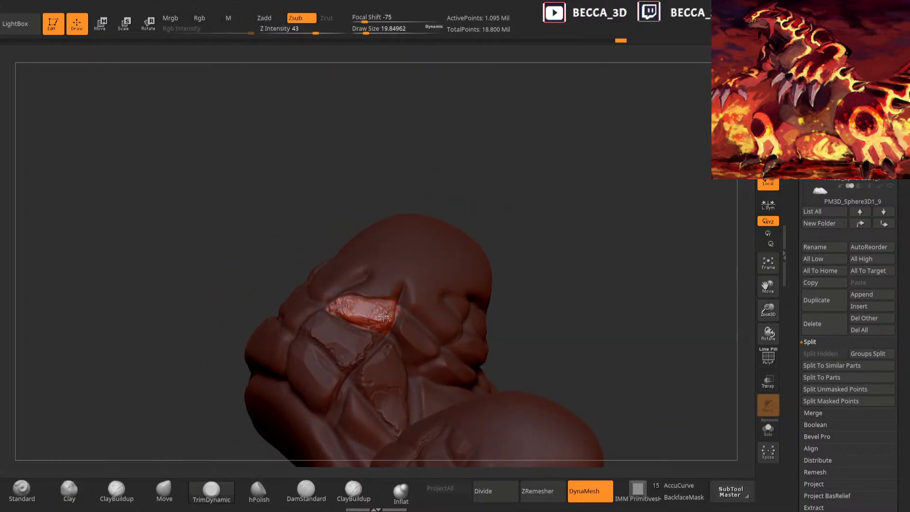
mouse_move(488, 190)
left_mouse_down()
mouse_move(498, 167)
mouse_move(567, 182)
mouse_move(478, 208)
mouse_move(504, 205)
left_mouse_up()
Mask all but the diagonal scale beside the narrow one and roughen it with Clay at draw size 19.84962
left_click_drag(344, 265, 390, 305, "ctrl")
left_click(528, 234, "ctrl")
left_click(69, 489)
left_click_drag(527, 214, 543, 182)
left_click_drag(344, 286, 350, 295)
left_click_drag(517, 190, 509, 228)
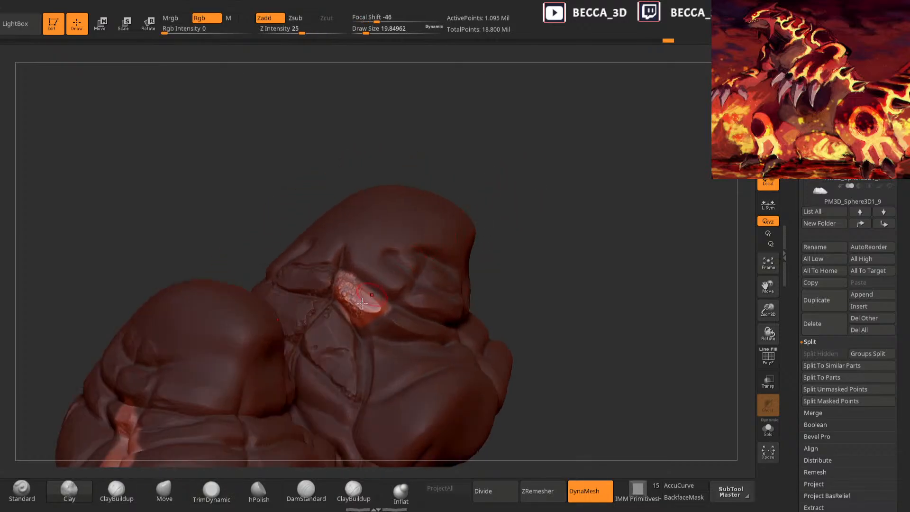
Flatten the diagonal ankle scale into chipped planes with TrimDynamic and clear the mask
left_click(211, 491)
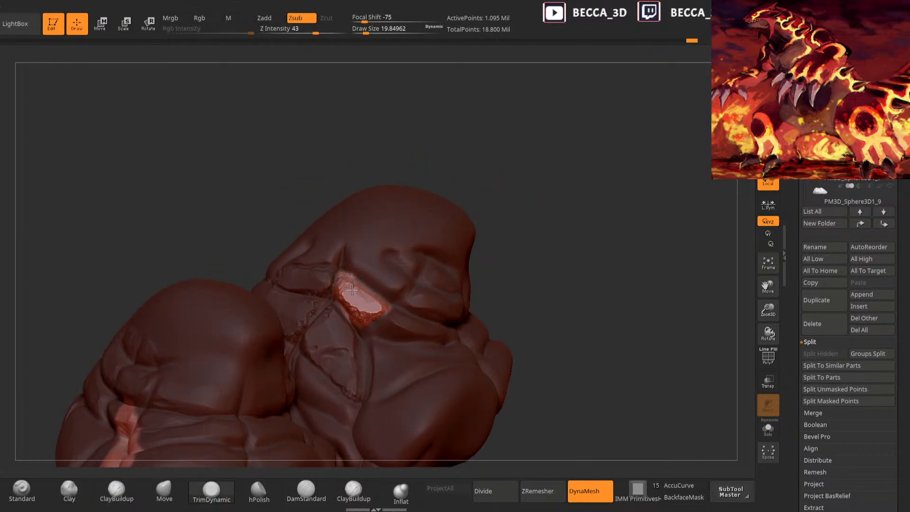
left_click_drag(531, 233, 471, 254)
left_click_drag(350, 285, 377, 305)
left_click_drag(481, 256, 534, 241)
left_click_drag(367, 310, 358, 293)
left_click_drag(509, 250, 524, 260, "ctrl")
mouse_move(524, 237)
left_mouse_down()
mouse_move(551, 197)
mouse_move(521, 256)
left_mouse_up()
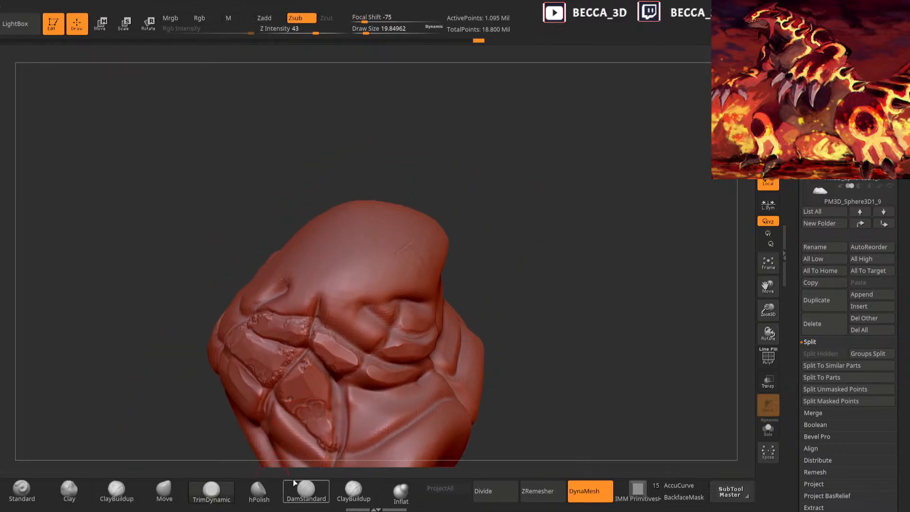
Cut deeper creases along and across the folds beside the diagonal scale with DamStandard at draw size 19.84962
left_click(306, 490)
left_click_drag(331, 330, 385, 359)
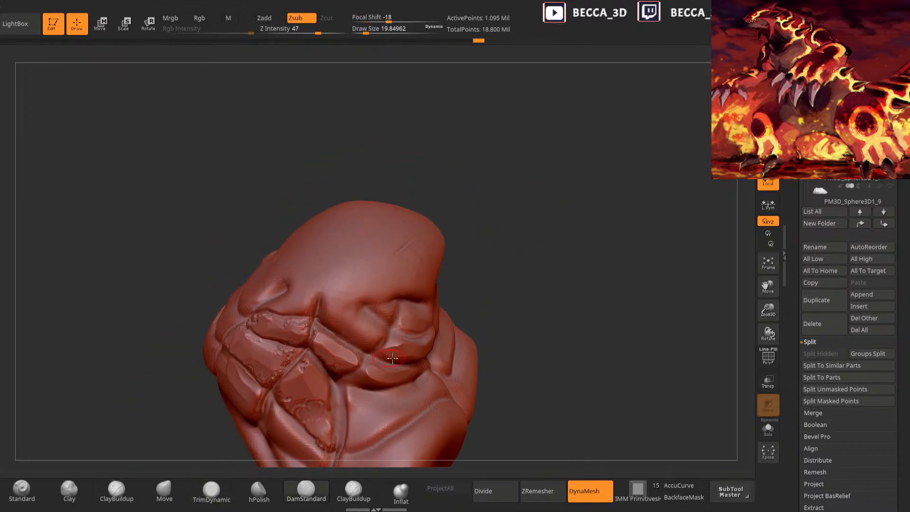
left_click_drag(526, 327, 493, 303)
left_click_drag(349, 339, 425, 366)
left_click_drag(472, 307, 469, 288)
left_click_drag(339, 382, 404, 304)
left_click_drag(488, 260, 508, 271)
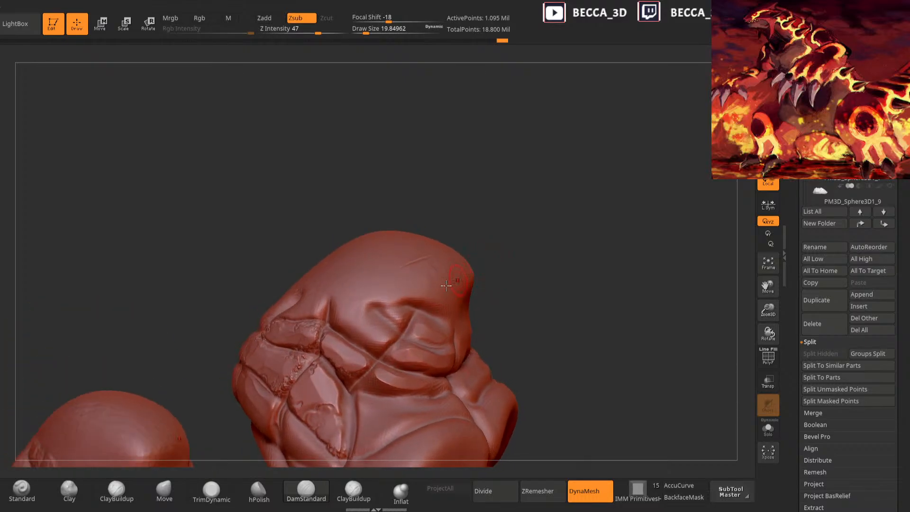
Mask all but the scale above the diagonal one, chip it with Clay and TrimDynamic, and clear the mask
mouse_move(334, 324)
left_mouse_down("ctrl")
mouse_move(365, 347)
mouse_move(397, 332)
mouse_move(343, 312)
left_mouse_up("ctrl")
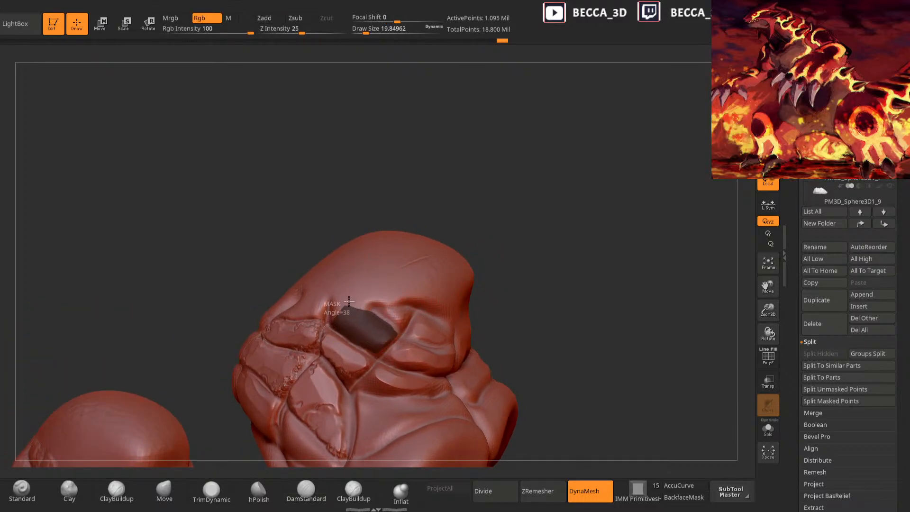
mouse_move(506, 232)
left_mouse_down("ctrl")
mouse_move(477, 235)
mouse_move(524, 233)
left_mouse_up("ctrl")
left_click(70, 491)
key("ctrl+z")
left_click(508, 224, "ctrl")
mouse_move(348, 323)
left_mouse_down()
mouse_move(367, 338)
mouse_move(356, 319)
left_mouse_up()
left_click(211, 490)
left_click_drag(482, 269, 467, 267, "ctrl")
mouse_move(467, 266)
left_mouse_down()
mouse_move(539, 262)
mouse_move(477, 261)
left_mouse_up()
Mask all but the small wedge-shaped scale under the heel dome, chip it with Clay and TrimDynamic, and clear the mask
mouse_move(350, 298)
left_mouse_down("ctrl")
mouse_move(370, 309)
mouse_move(356, 286)
mouse_move(349, 291)
left_mouse_up("ctrl")
left_click(482, 236, "ctrl")
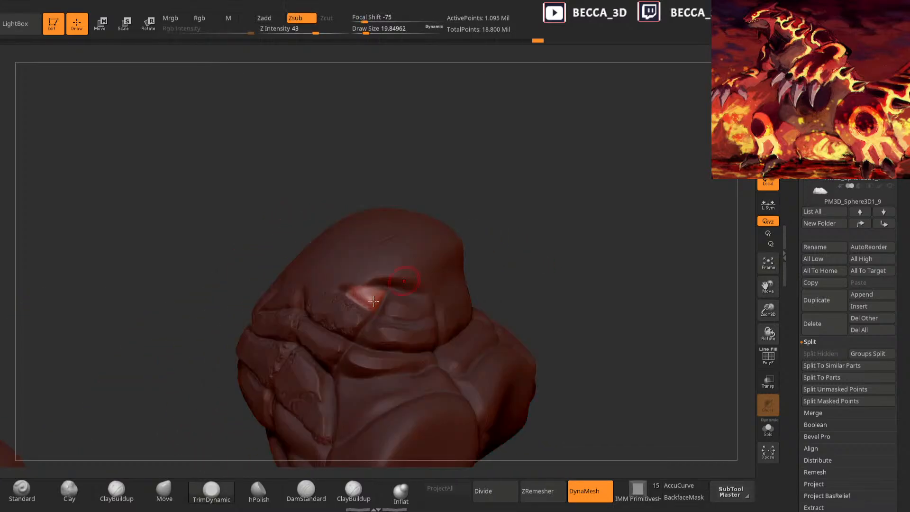
left_click(120, 491)
left_click(71, 491)
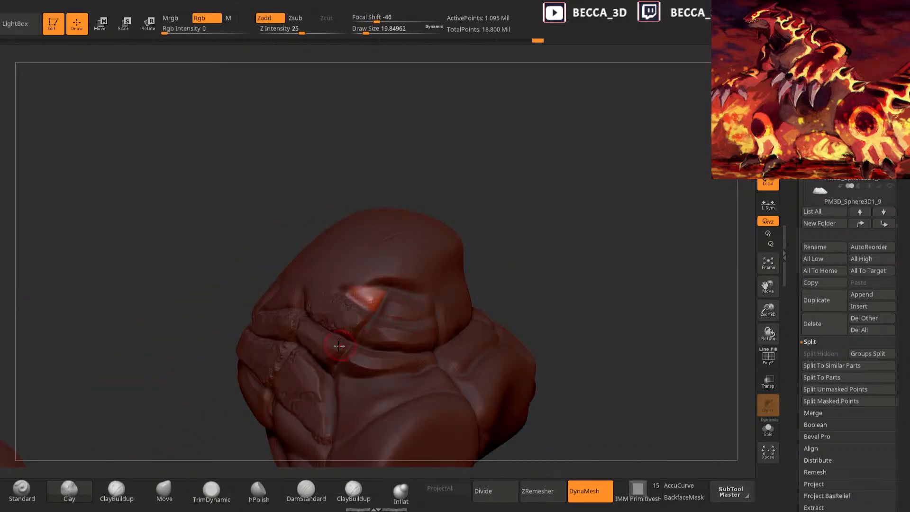
left_click_drag(406, 311, 378, 290)
left_click(211, 490)
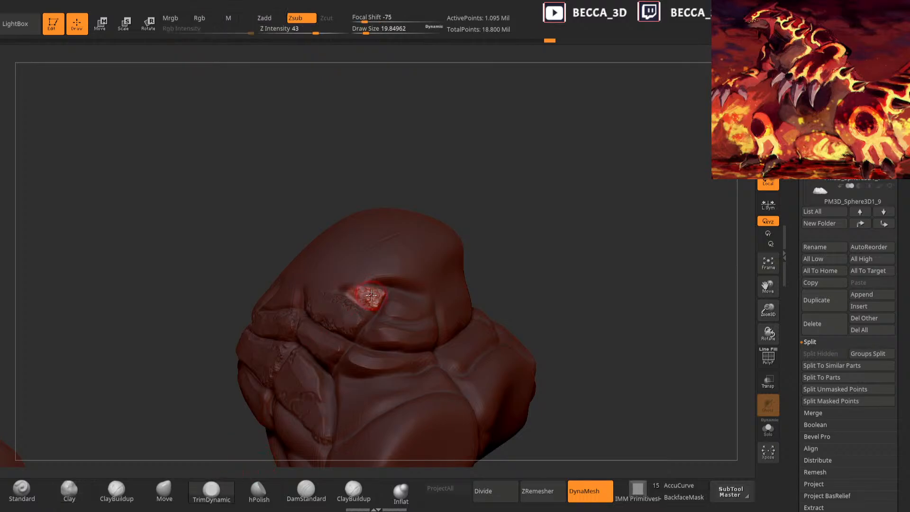
left_click_drag(498, 248, 495, 240, "ctrl")
left_click_drag(496, 240, 498, 228)
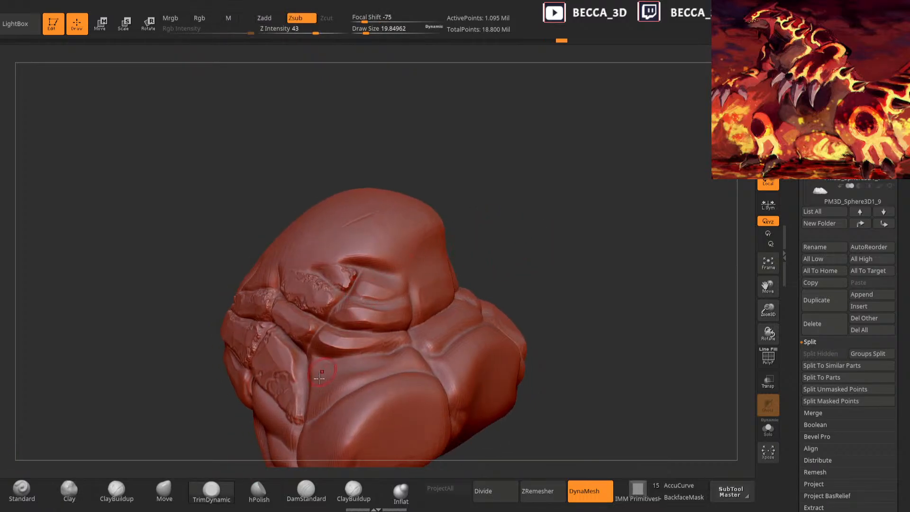
Cut the creases bordering the rectangular scale beside the wedge with DamStandard and mask everything except that scale
left_click(306, 492)
mouse_move(337, 270)
left_mouse_down()
mouse_move(352, 294)
mouse_move(370, 279)
mouse_move(409, 295)
left_mouse_up()
left_click(473, 237, "ctrl")
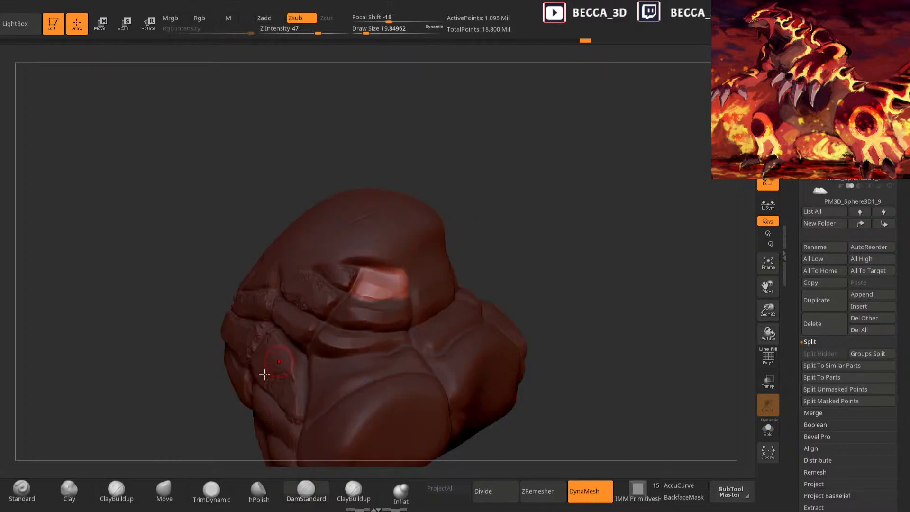
Roughen the rectangular scale with Clay at draw size 33.84359, flatten it with TrimDynamic, and clear the mask
left_click(69, 489)
key("space")
left_click_drag(476, 218, 475, 218)
left_click_drag(476, 216, 497, 211)
key("space")
mouse_move(426, 253)
left_mouse_down()
mouse_move(374, 287)
mouse_move(405, 287)
mouse_move(363, 288)
mouse_move(389, 280)
left_mouse_up()
left_click(224, 495)
mouse_move(509, 211)
left_mouse_down()
mouse_move(482, 203)
mouse_move(503, 211)
mouse_move(512, 233)
mouse_move(518, 207)
mouse_move(506, 212)
left_mouse_up()
key("ctrl")
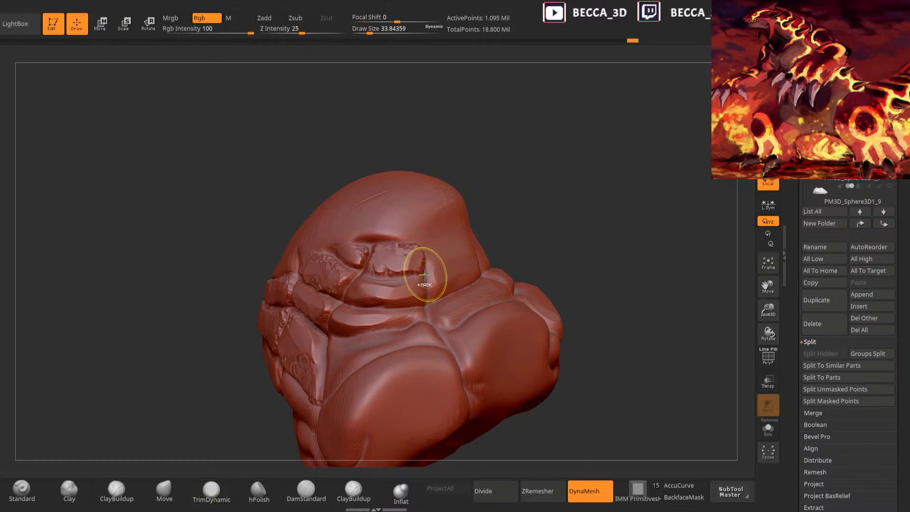
Mask all but the scale directly below the rectangular one, chip it with Clay and TrimDynamic, and clear the mask
mouse_move(425, 275)
left_mouse_down("ctrl")
mouse_move(389, 276)
mouse_move(349, 301)
mouse_move(421, 301)
mouse_move(427, 279)
left_mouse_up("ctrl")
left_click(528, 216, "ctrl")
left_click(76, 491)
left_click_drag(507, 205, 495, 209)
left_click_drag(429, 293, 422, 296)
left_click_drag(498, 214, 527, 214)
mouse_move(355, 299)
left_mouse_down()
mouse_move(415, 290)
mouse_move(362, 300)
left_mouse_up()
left_click(212, 491)
mouse_move(528, 204)
left_mouse_down()
mouse_move(528, 190)
mouse_move(514, 208)
mouse_move(550, 220)
left_mouse_up()
left_click(528, 189, "ctrl")
Paint a mask over the long narrow fold beneath the stacked scales at draw size 18.37181 and invert it
key("space")
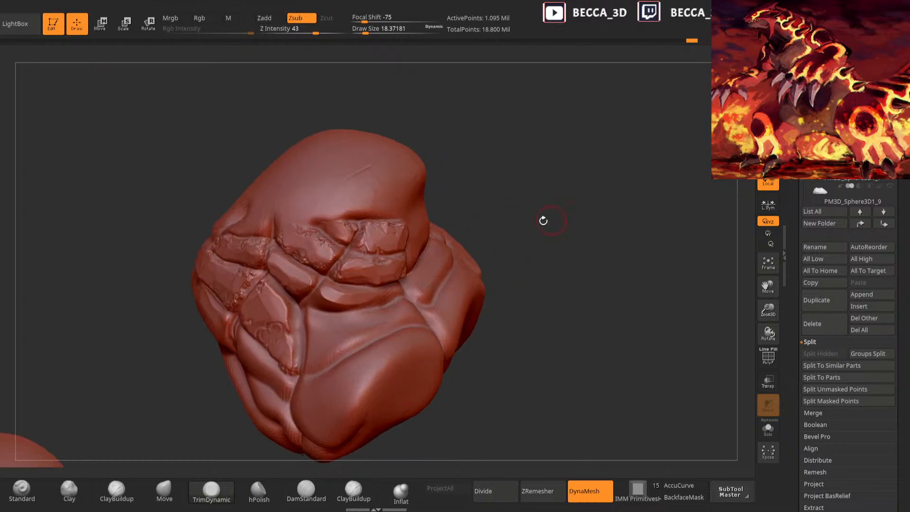
left_click(69, 491)
left_click_drag(190, 361, 135, 358)
mouse_move(325, 300)
left_mouse_down("ctrl")
mouse_move(407, 299)
mouse_move(390, 286)
mouse_move(326, 286)
left_mouse_up("ctrl")
left_click_drag(503, 211, 560, 214)
mouse_move(337, 285)
left_mouse_down("ctrl")
mouse_move(329, 283)
mouse_move(351, 298)
left_mouse_up("ctrl")
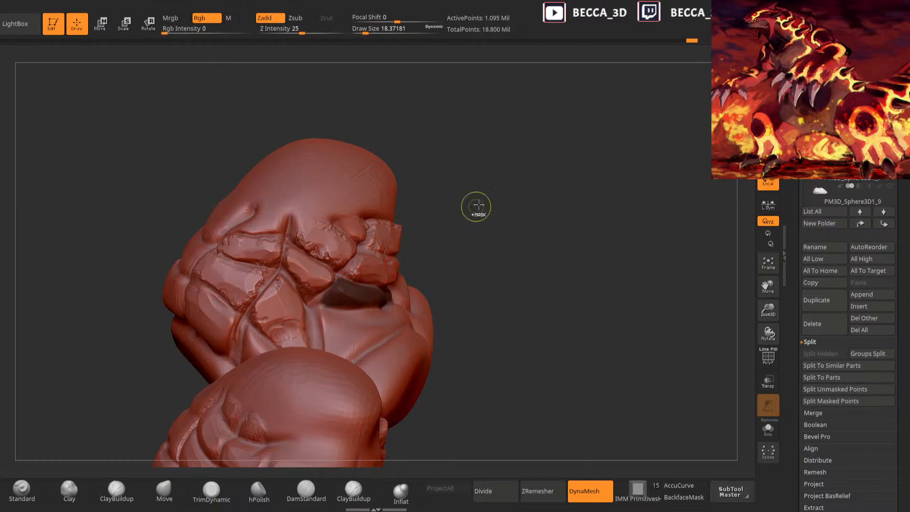
left_click(479, 204, "ctrl")
Roughen the long narrow fold with Clay at draw size 31.88322, flatten it into planes with TrimDynamic, and clear the mask
key("space")
left_click_drag(488, 198, 491, 199)
left_click_drag(498, 209, 462, 211)
left_click_drag(389, 288, 335, 298)
left_click_drag(488, 227, 442, 228)
left_click_drag(403, 290, 423, 294)
left_click_drag(512, 205, 578, 206)
left_click_drag(421, 289, 411, 303)
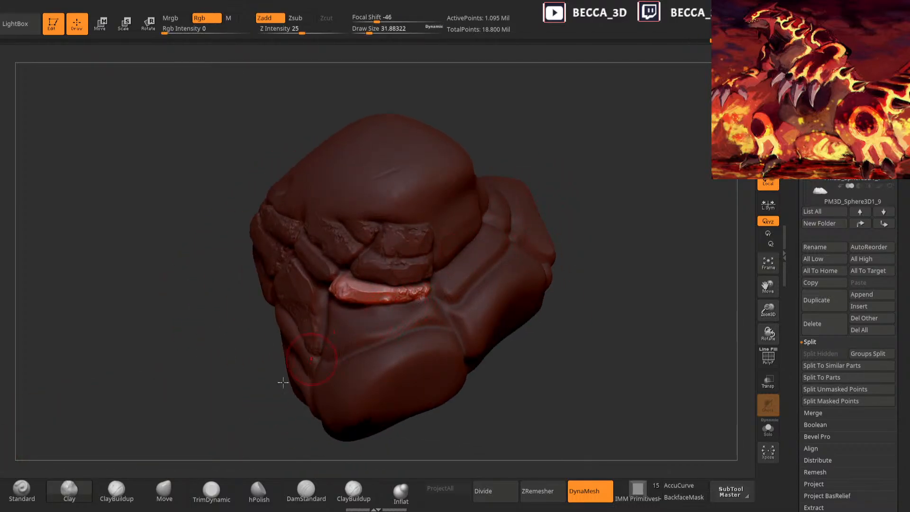
left_click(211, 491)
left_click_drag(225, 416, 259, 415)
left_click_drag(352, 289, 393, 295)
left_click(539, 300, "ctrl")
mouse_move(539, 300)
left_mouse_down()
mouse_move(577, 212)
mouse_move(564, 258)
left_mouse_up()
Mask all but the broad scale between the narrow fold and the toe, and roughen its surface with Clay
mouse_move(626, 186)
left_mouse_down()
mouse_move(661, 163)
mouse_move(567, 175)
mouse_move(463, 309)
mouse_move(527, 320)
mouse_move(397, 337)
mouse_move(459, 332)
mouse_move(577, 282)
mouse_move(611, 331)
mouse_move(684, 357)
mouse_move(555, 311)
mouse_move(494, 241)
mouse_move(498, 290)
mouse_move(567, 259)
mouse_move(587, 229)
mouse_move(494, 236)
left_mouse_up()
key("ctrl")
left_click(657, 208, "ctrl")
left_click_drag(632, 211, 595, 212, "alt")
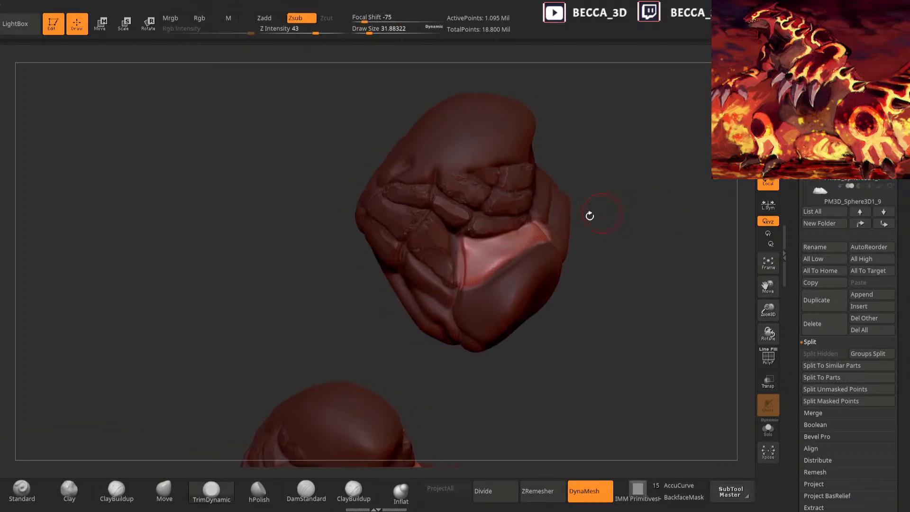
left_click(69, 490)
left_click_drag(650, 223, 615, 259)
mouse_move(470, 281)
left_mouse_down()
mouse_move(482, 272)
mouse_move(487, 282)
mouse_move(486, 246)
left_mouse_up()
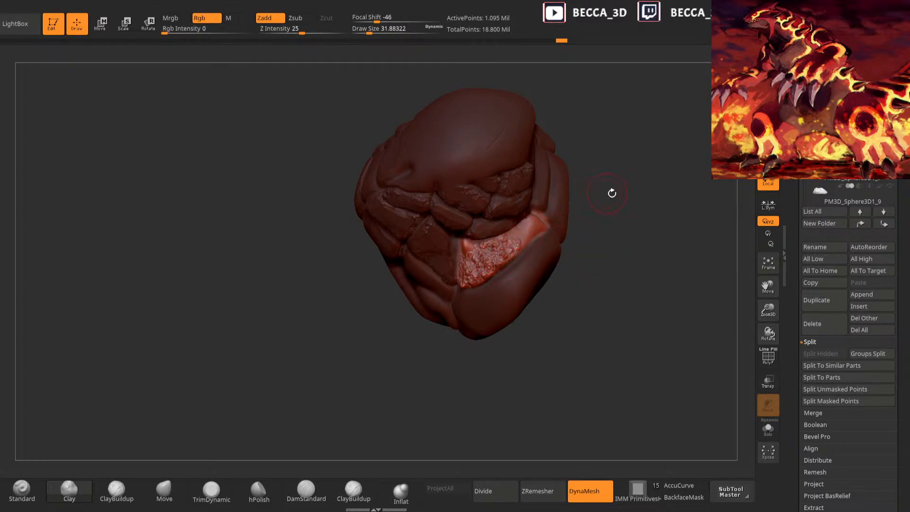
left_click_drag(610, 192, 588, 225)
Flatten the roughened broad scale above the toe into chipped planes with TrimDynamic
left_click(212, 491)
left_click_drag(303, 408, 475, 273)
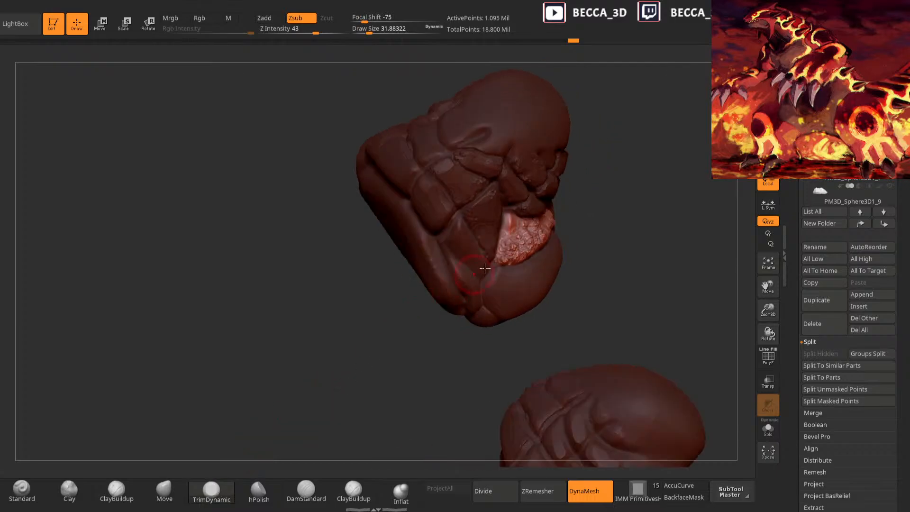
mouse_move(590, 205)
left_mouse_down()
mouse_move(522, 254)
mouse_move(561, 221)
left_mouse_up()
mouse_move(640, 185)
left_mouse_down()
mouse_move(610, 213)
mouse_move(569, 225)
left_mouse_up()
left_click_drag(505, 332, 405, 404, "alt")
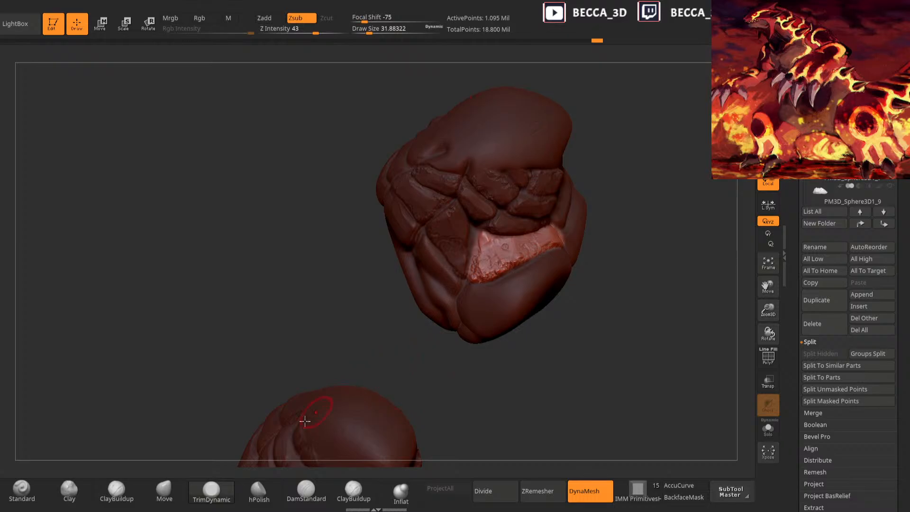
Roughen the far end of the broad scale with more Clay, trim it with TrimDynamic, and clear the mask
left_click(69, 490)
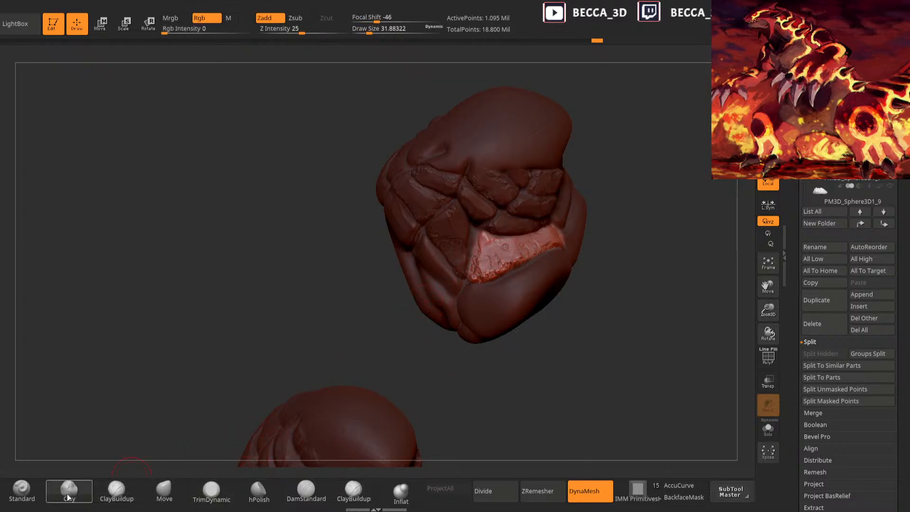
left_click_drag(298, 390, 445, 382)
left_click_drag(606, 280, 526, 260)
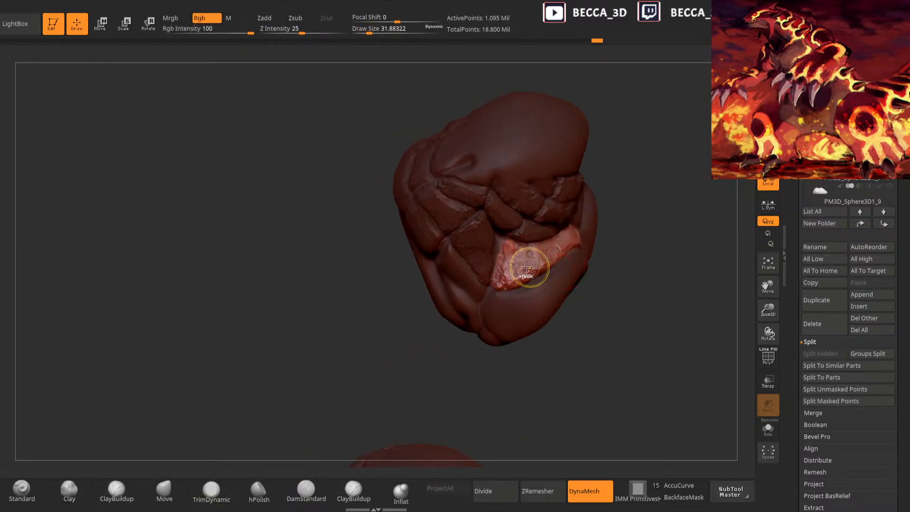
left_click_drag(615, 309, 530, 372)
left_click(212, 490)
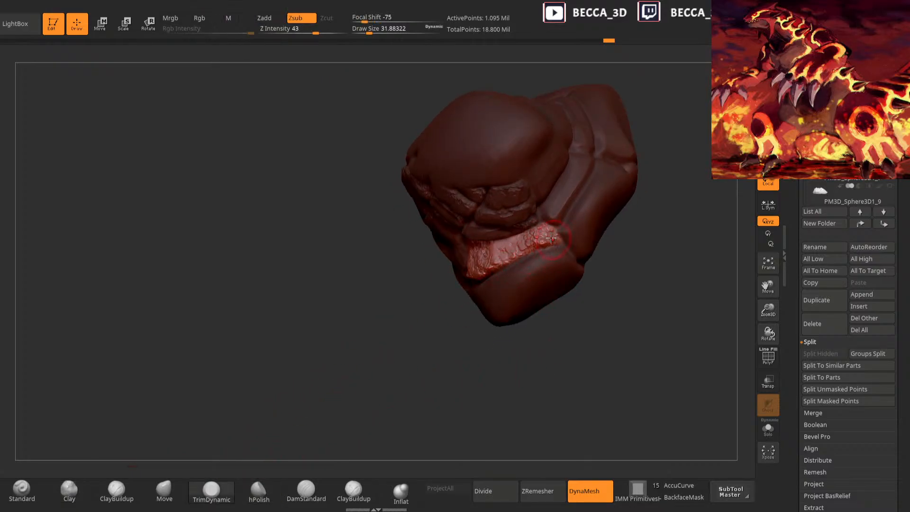
left_click_drag(435, 399, 421, 382)
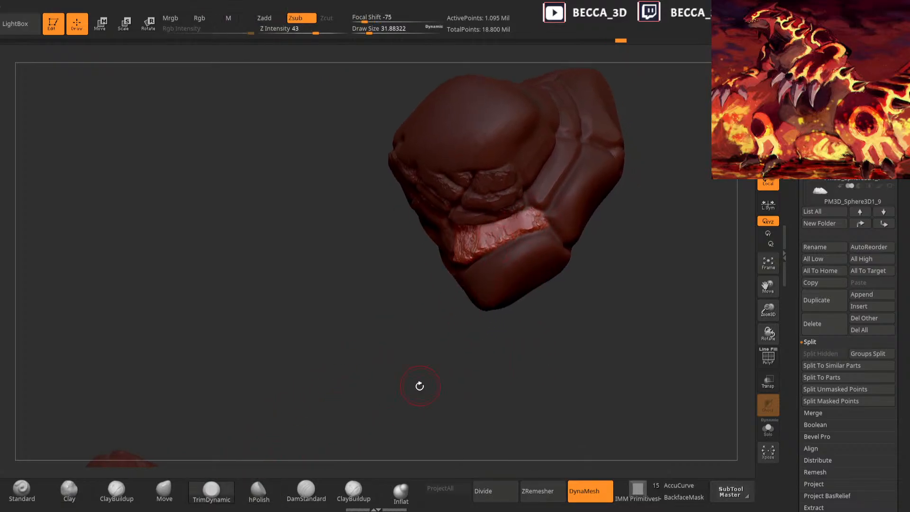
left_click(69, 491)
mouse_move(595, 250)
left_mouse_down()
mouse_move(608, 293)
mouse_move(582, 248)
mouse_move(588, 204)
left_mouse_up()
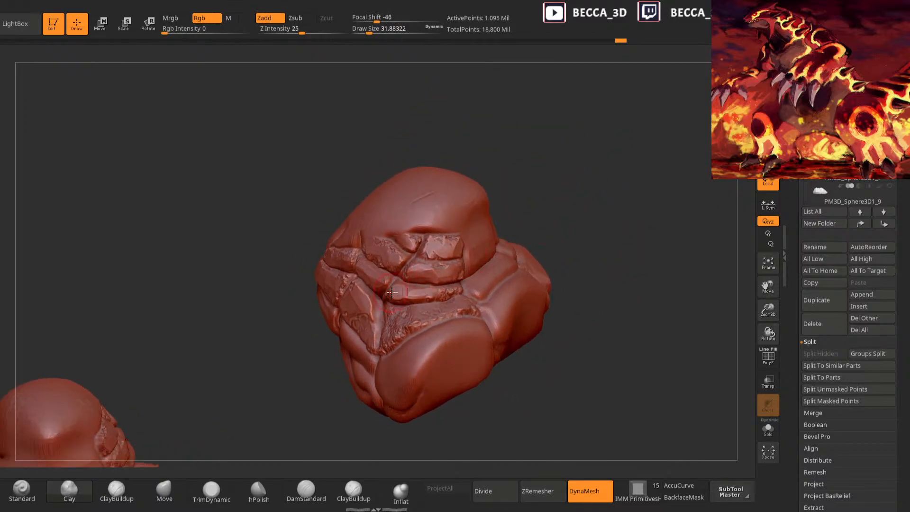
Mask everything except the diagonal strip-shaped scale running along the side of the heel dome
left_click_drag(612, 266, 574, 275)
mouse_move(490, 274)
left_mouse_down("ctrl")
mouse_move(475, 287)
mouse_move(501, 281)
mouse_move(531, 249)
mouse_move(478, 275)
left_mouse_up("ctrl")
left_click_drag(628, 183, 630, 209, "ctrl")
key("ctrl+z")
left_click(619, 214, "ctrl")
Roughen the diagonal strip scale with Clay, flatten it with TrimDynamic at draw size 31.88322, and clear the mask
left_click_drag(476, 295, 485, 281)
key("ctrl+z")
left_click_drag(498, 379, 520, 372)
left_click_drag(479, 291, 526, 239)
left_click(213, 489)
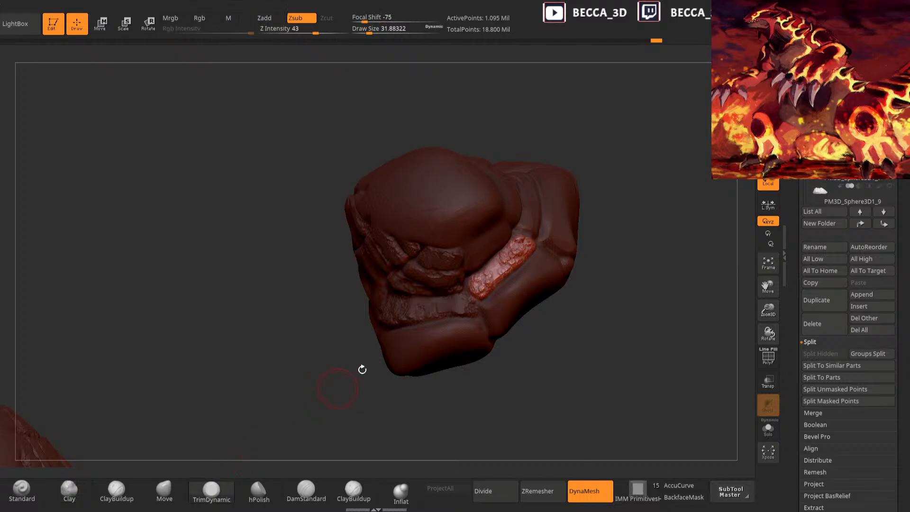
left_click_drag(481, 282, 527, 244)
mouse_move(534, 377)
left_mouse_down("ctrl")
mouse_move(541, 385)
mouse_move(520, 340)
mouse_move(513, 262)
left_mouse_up("ctrl")
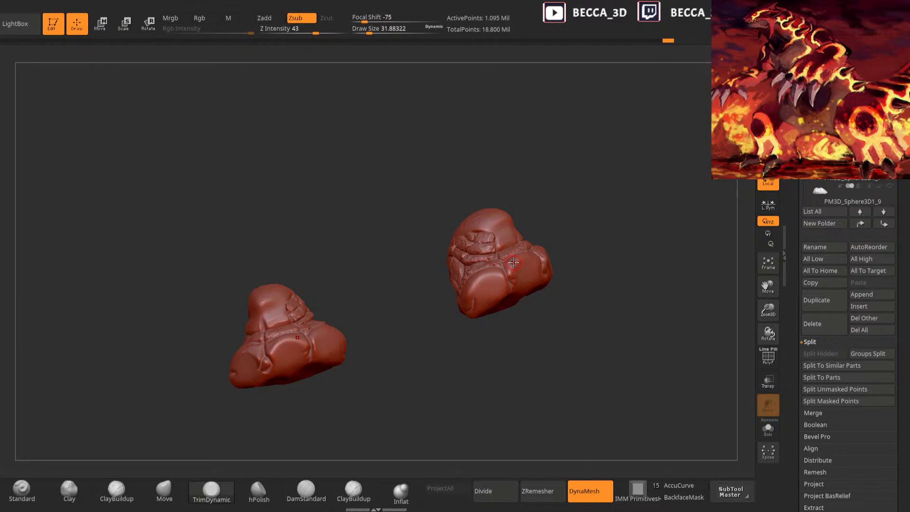
Switch to the visibility set with the whole creature and examine the feet and full figure
left_click(843, 48)
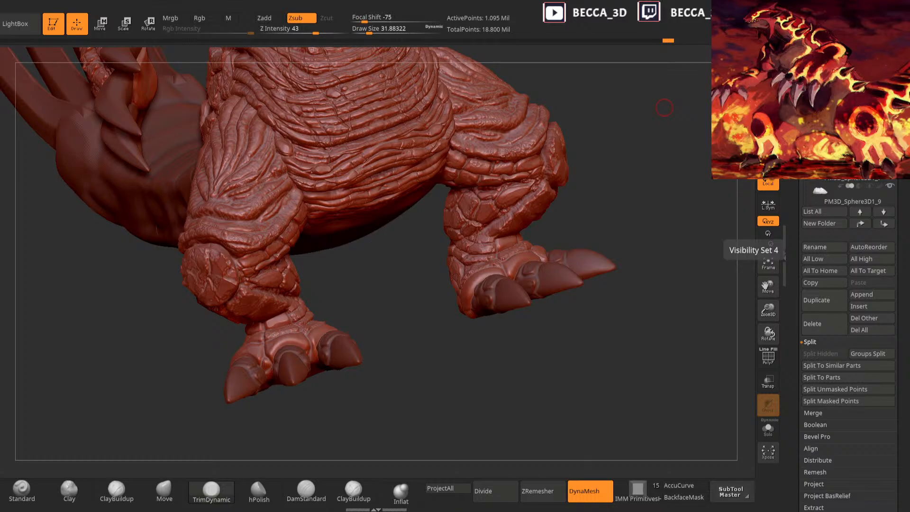
left_click_drag(522, 323, 571, 283)
left_click_drag(623, 236, 563, 324)
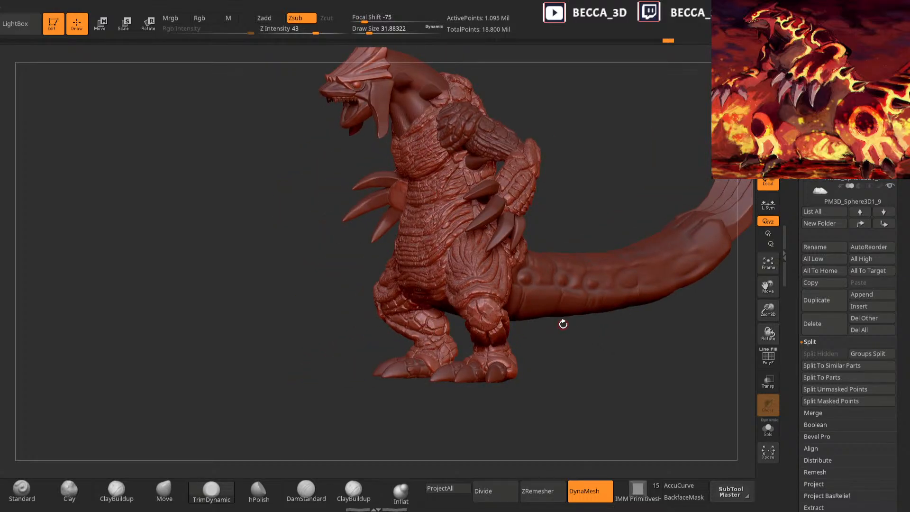